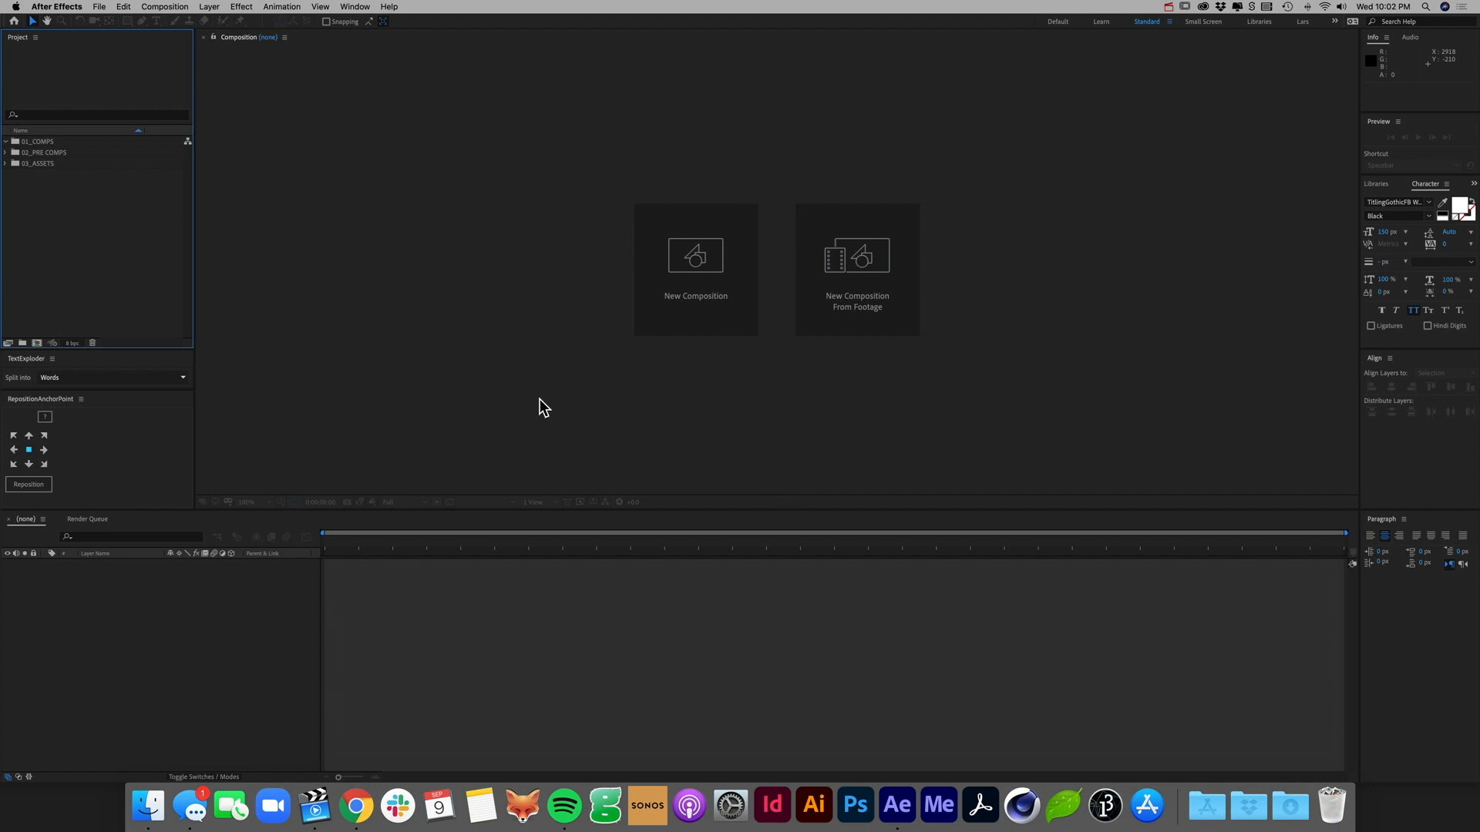
Step: Create a composition named ShapeLayers_01 in the 01_COMPS folder, at 1920 x 1080 px, 30 fps and 2 seconds long
left_click(40, 142)
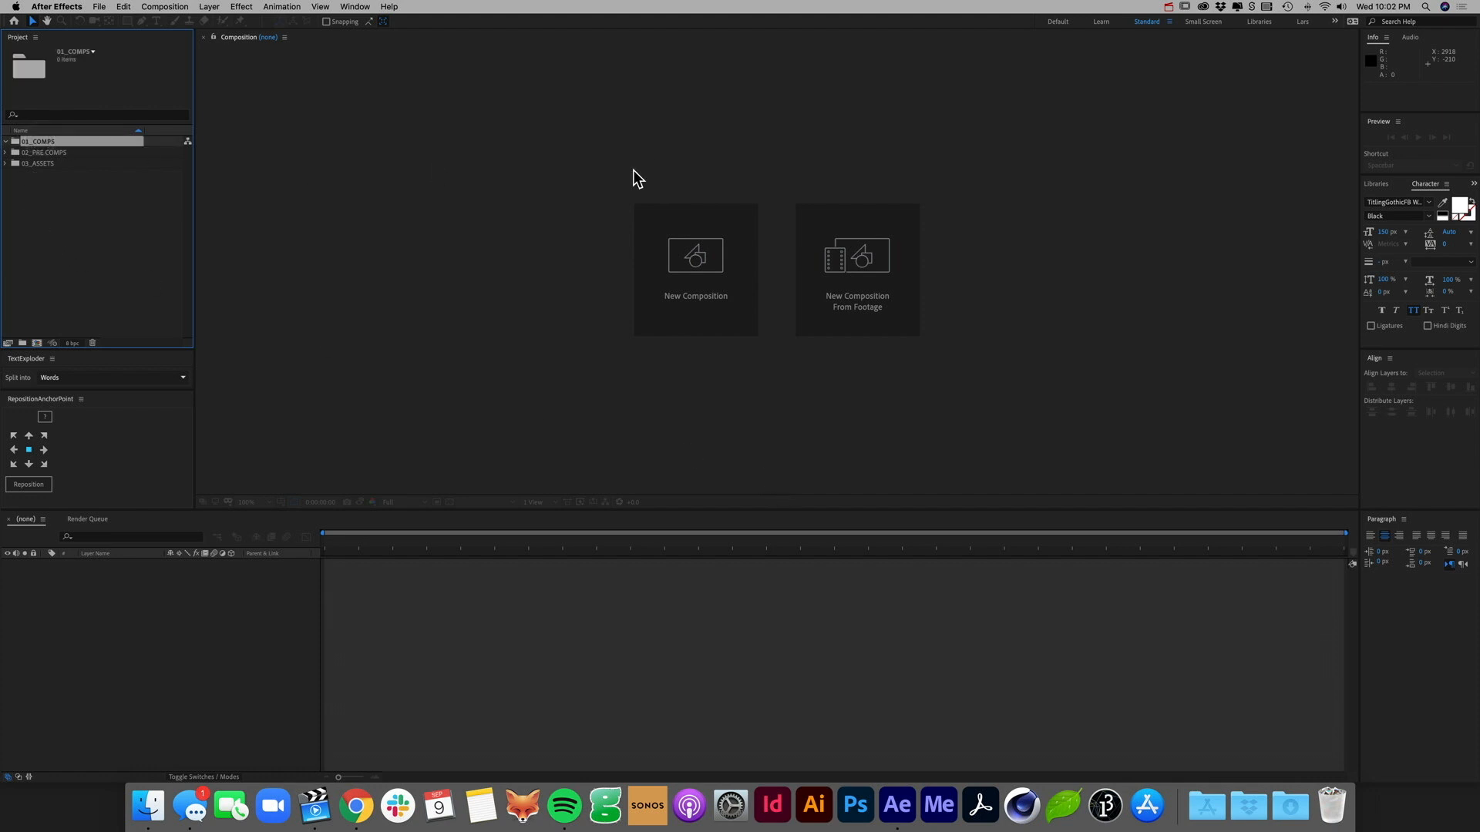
left_click(709, 233)
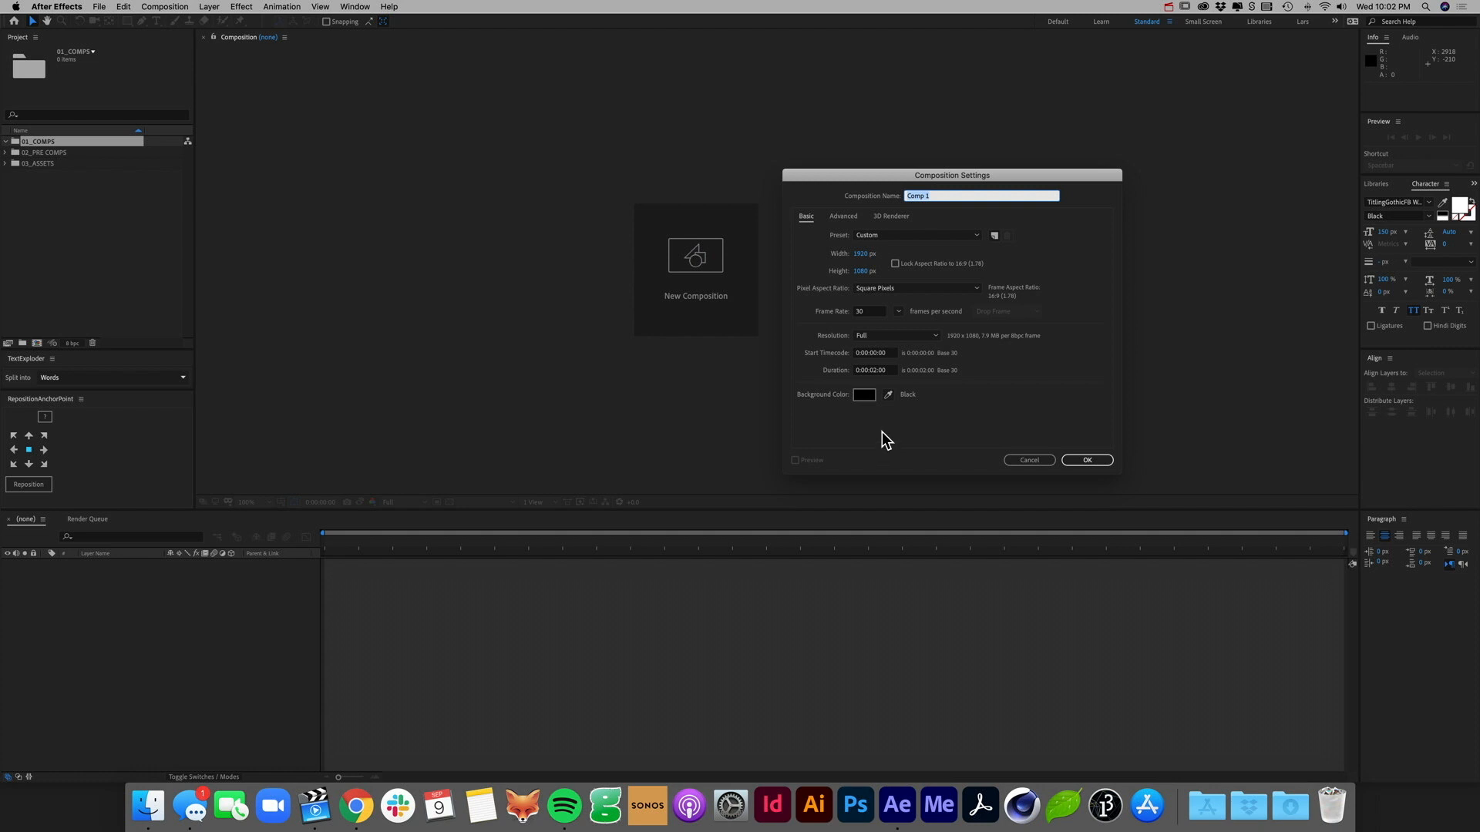
type("ShapeLayer")
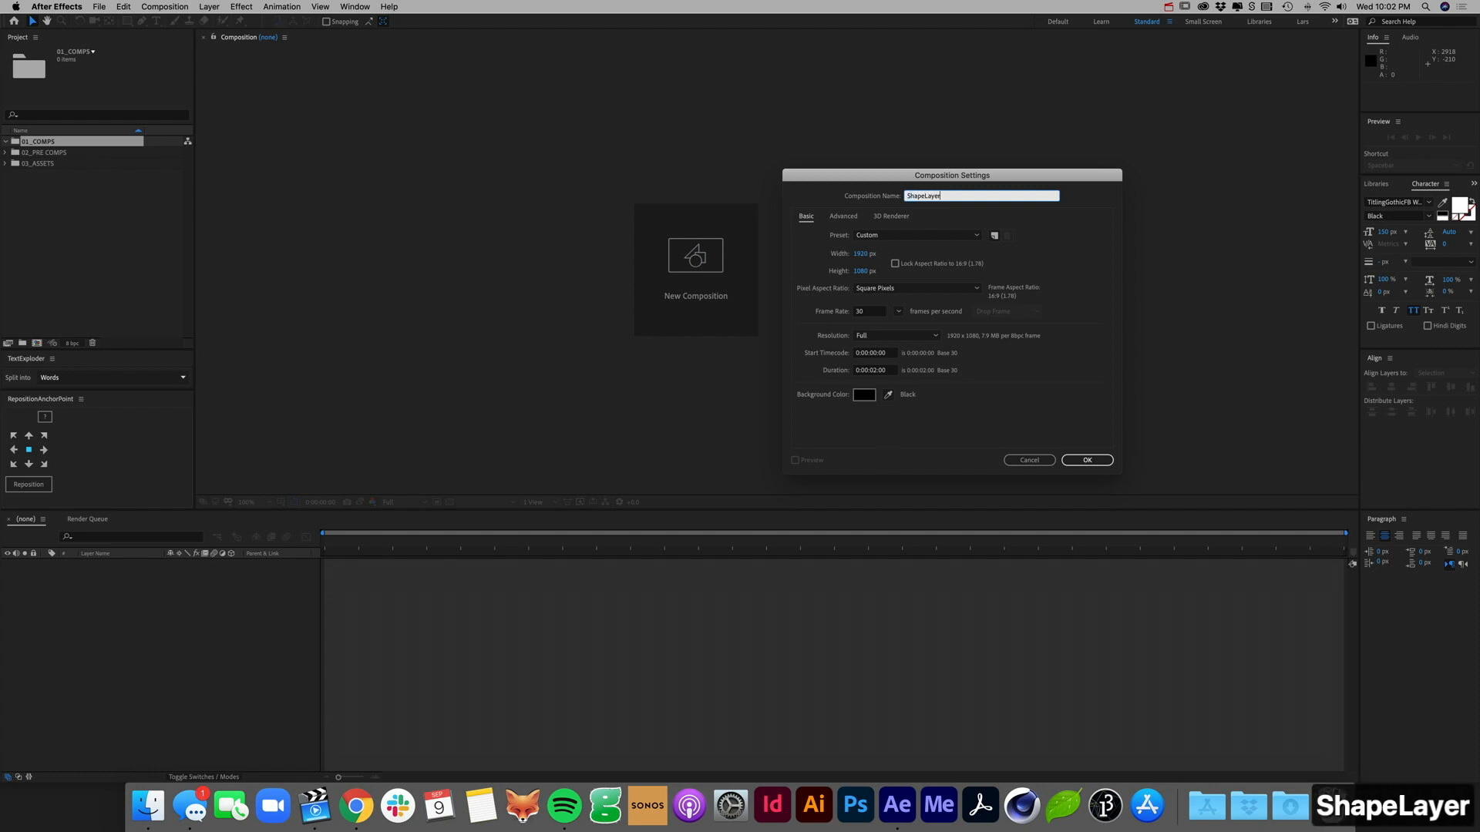
type("s_01")
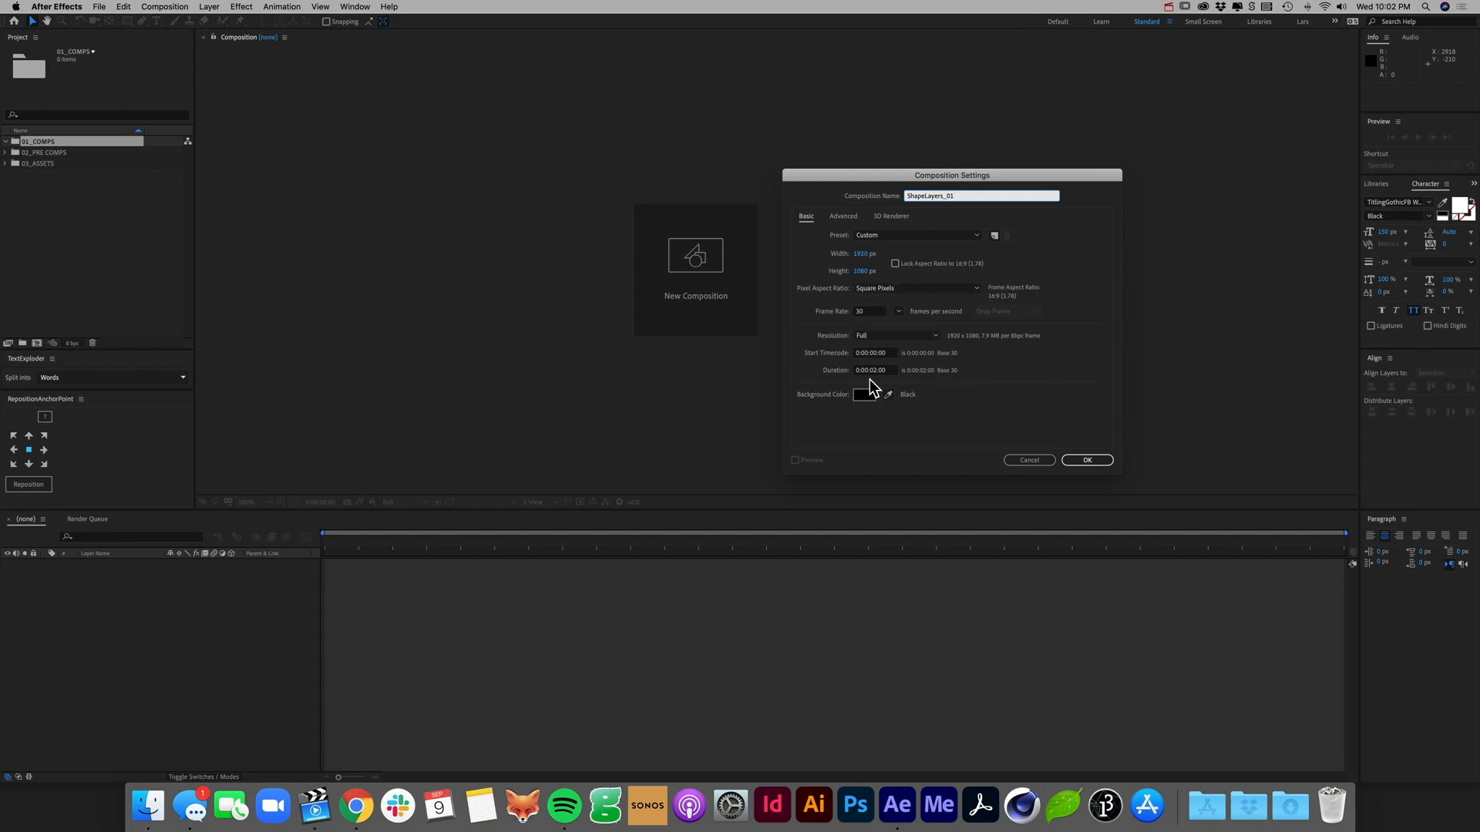
left_click(1087, 460)
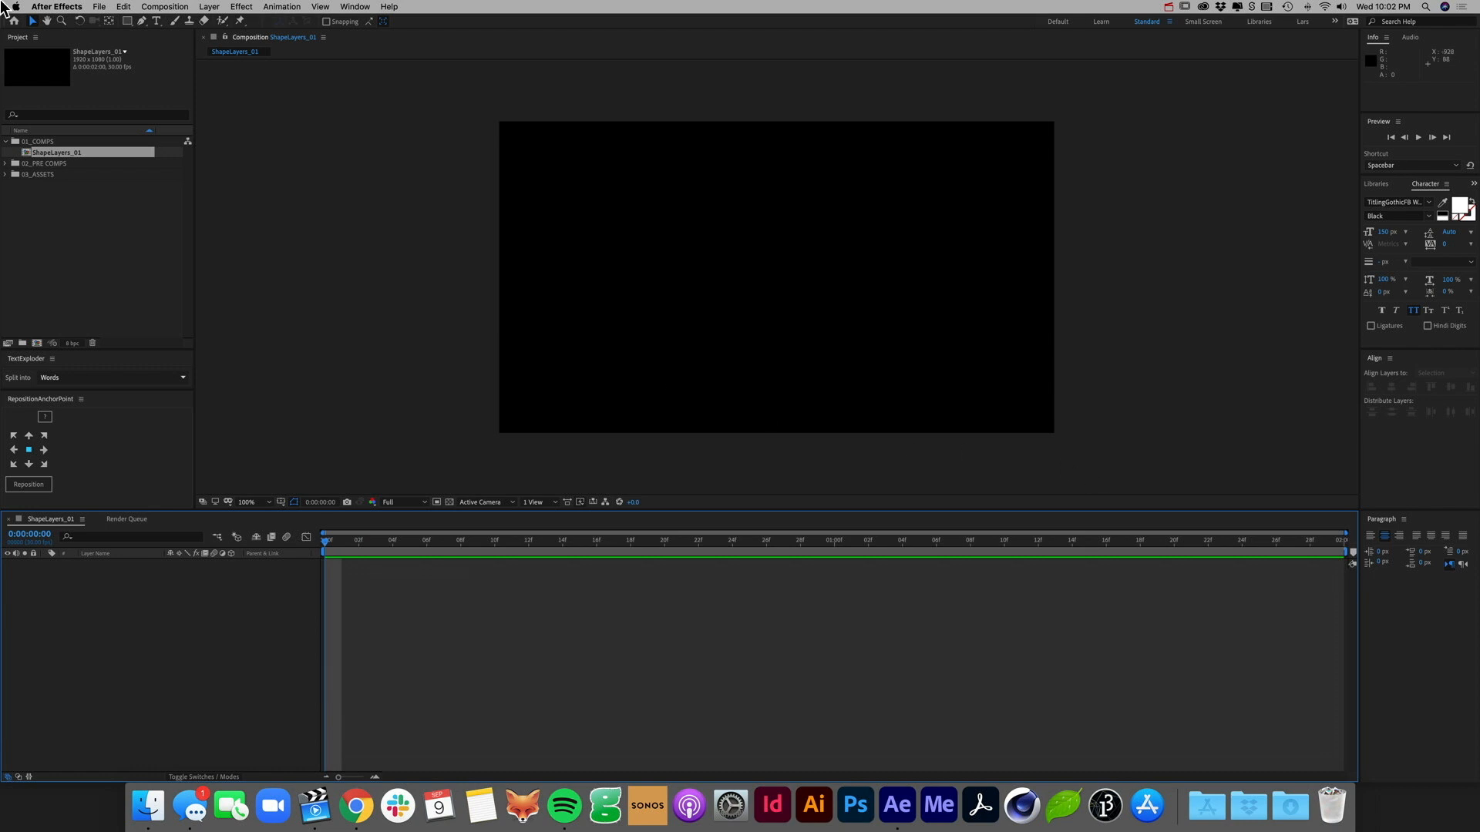
Step: Draw a white rectangle about 737 x 535 px left of the composition's centre on a new shape layer, and select that layer
left_click(128, 21)
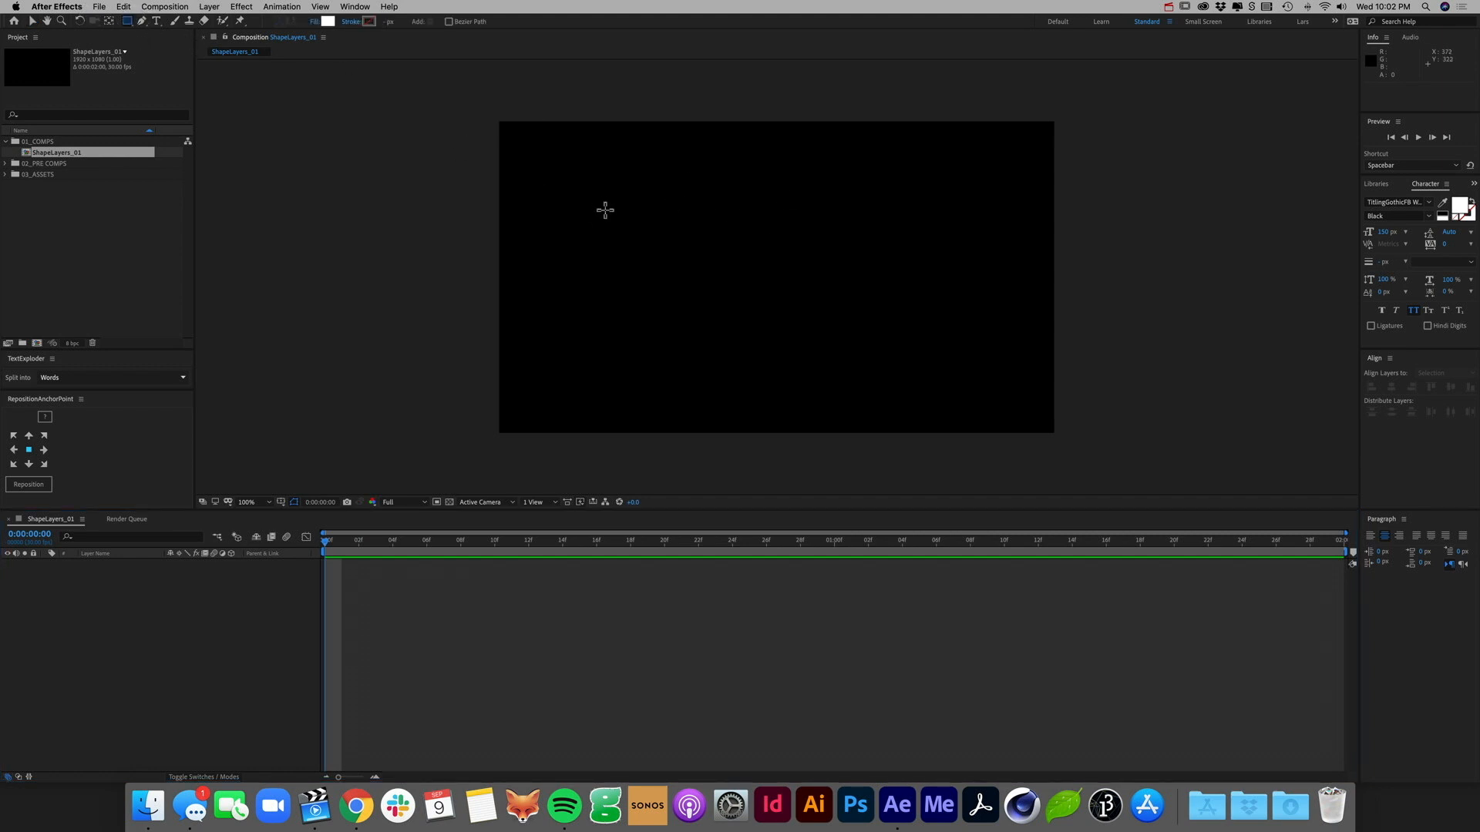
left_click_drag(612, 197, 822, 350)
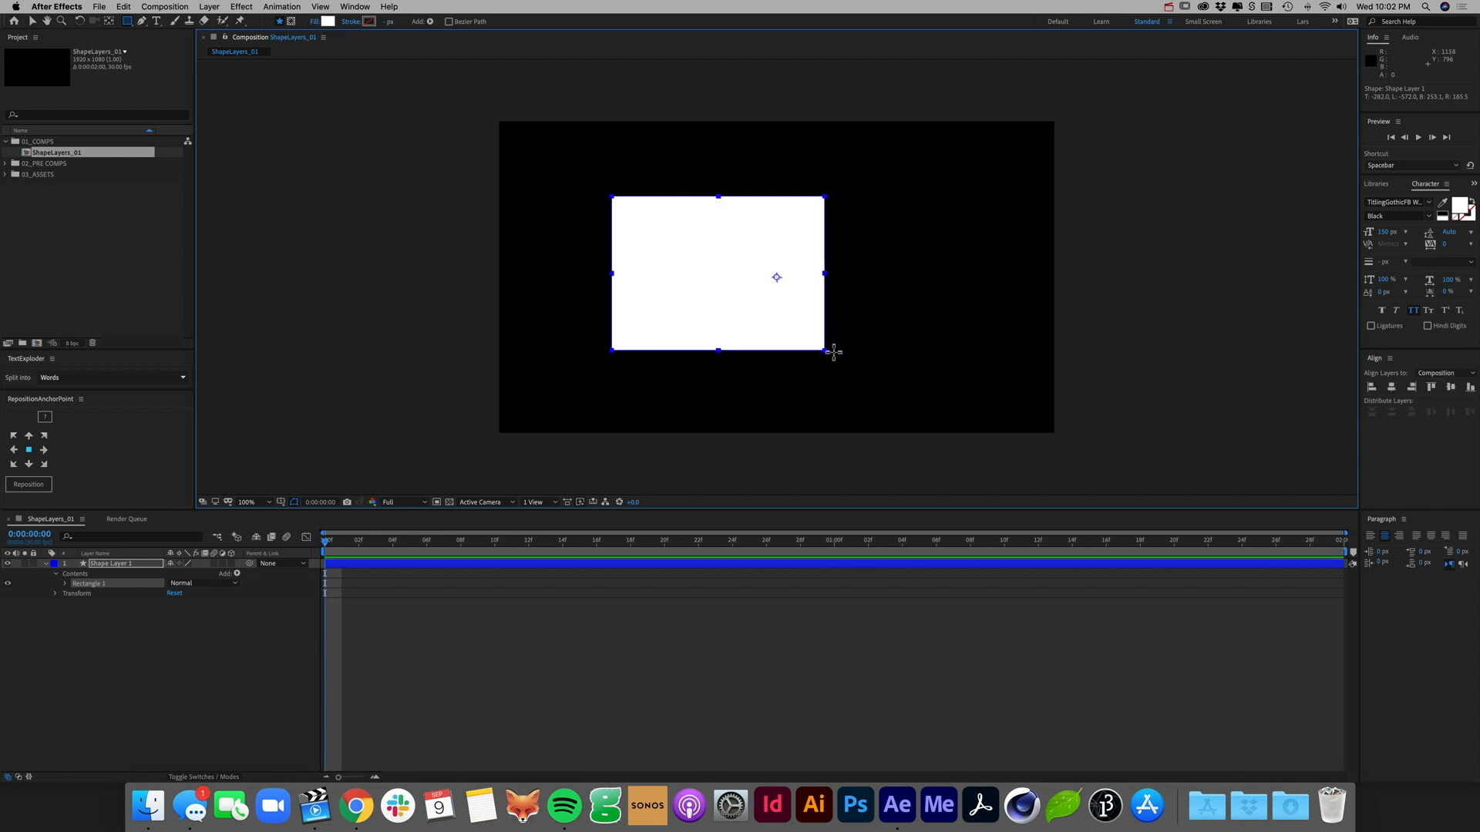
left_click(32, 21)
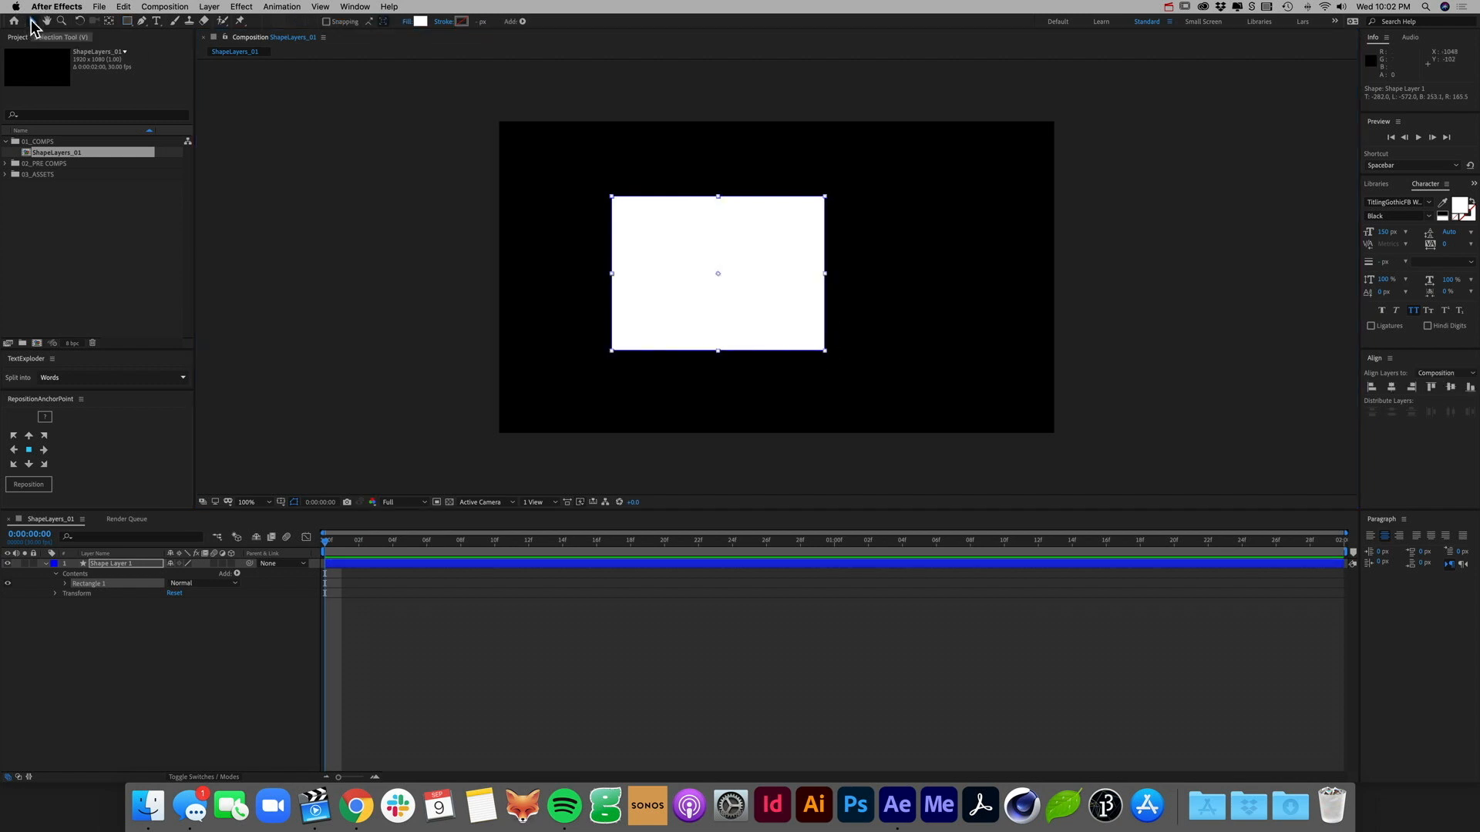
left_click(101, 620)
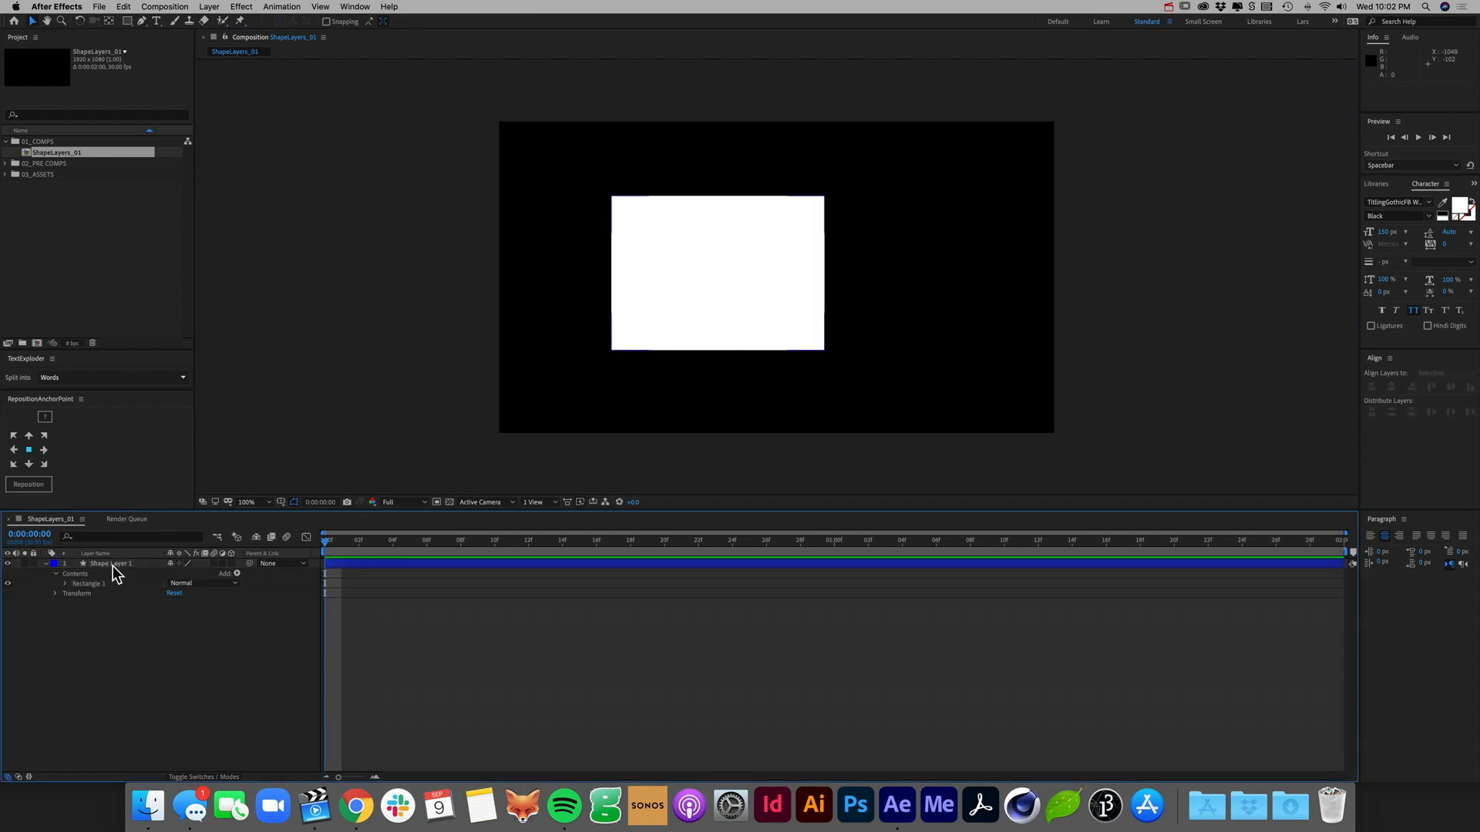
left_click(113, 568)
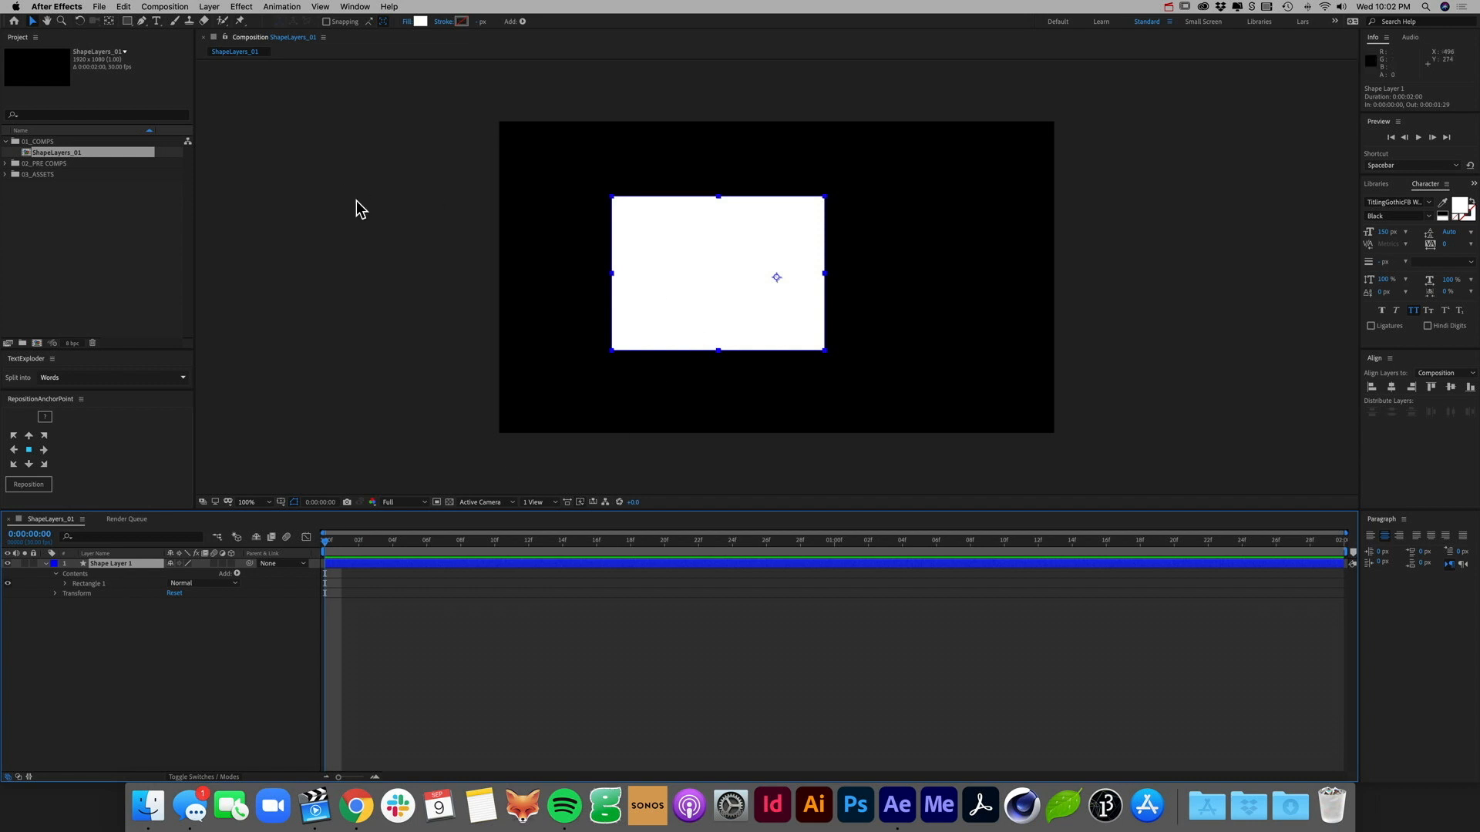
key("y")
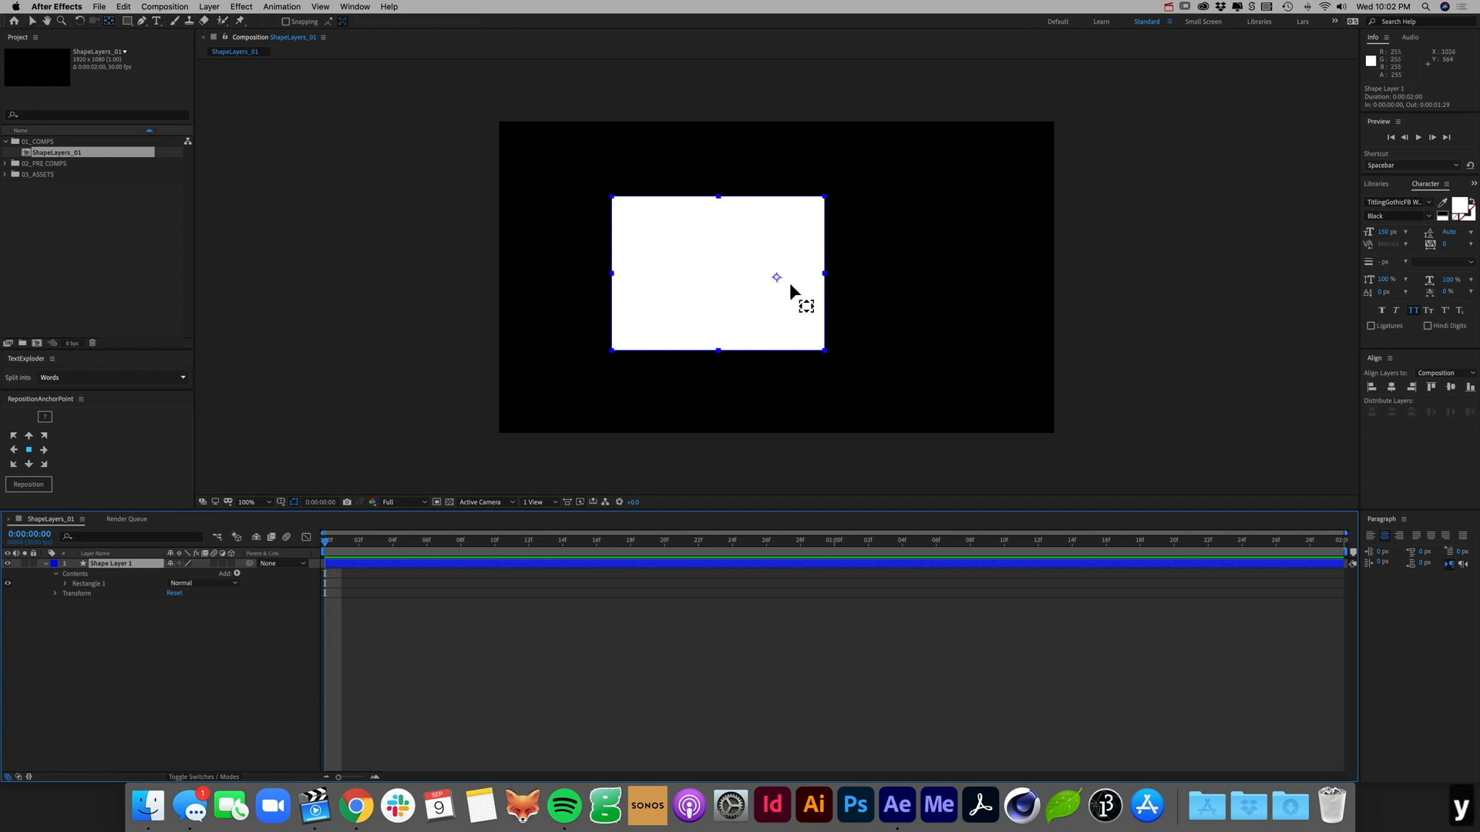
key("super+y")
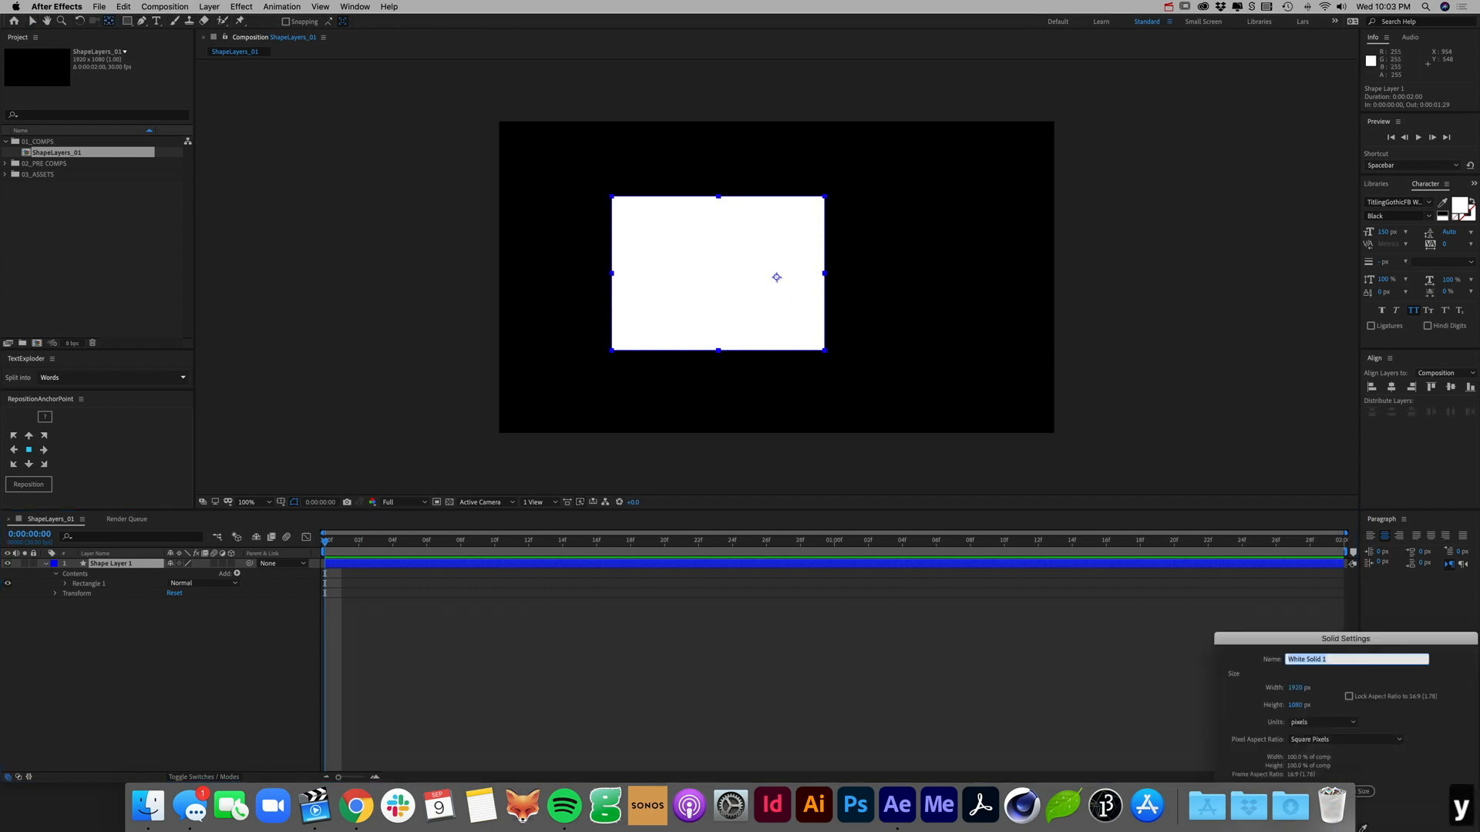
left_click_drag(1385, 646, 1009, 317)
left_click(1014, 540)
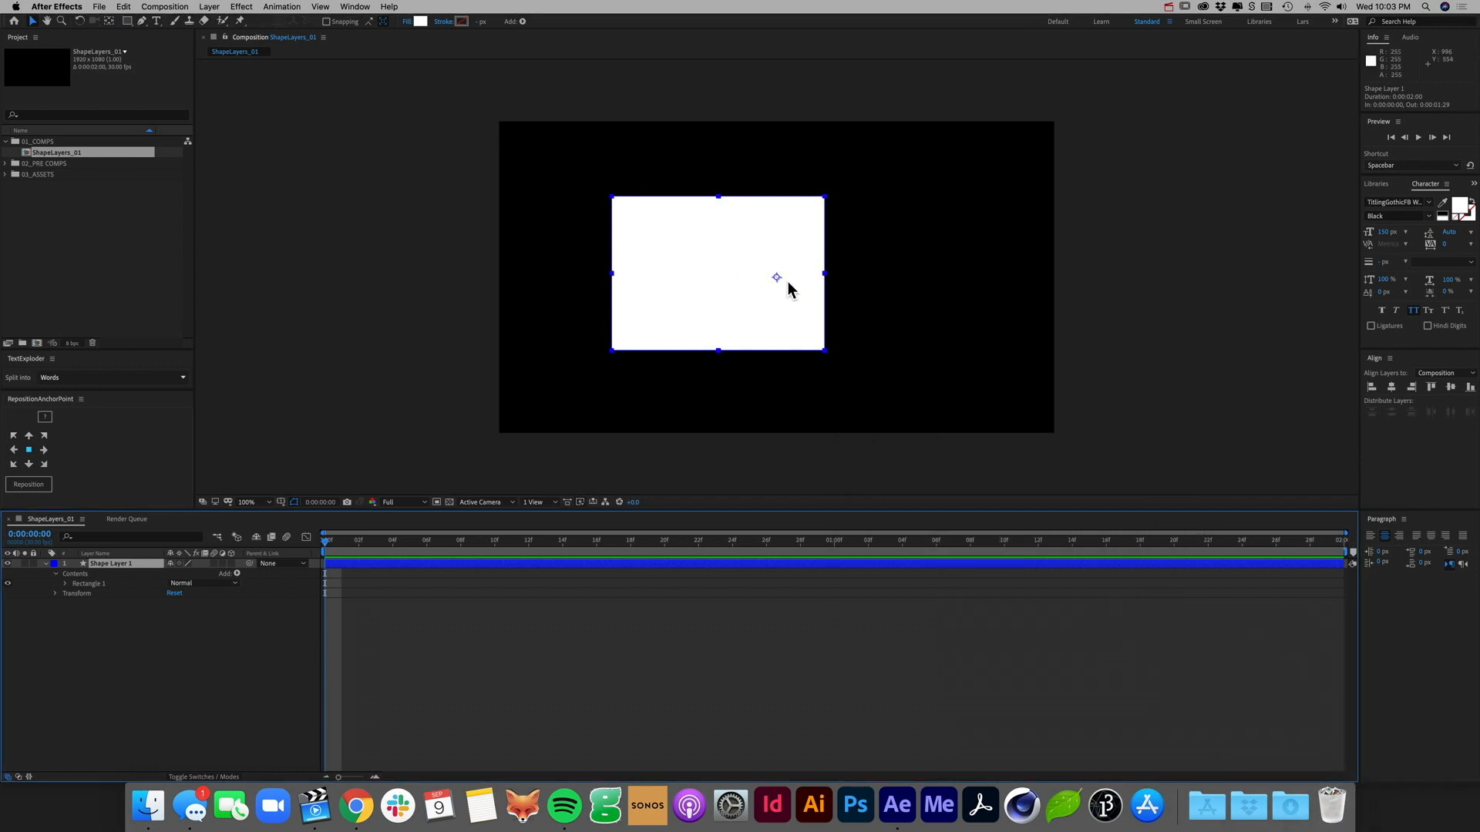
Step: Move the shape layer's anchor point to the centre of the rectangle
key("y")
left_click_drag(776, 278, 721, 277)
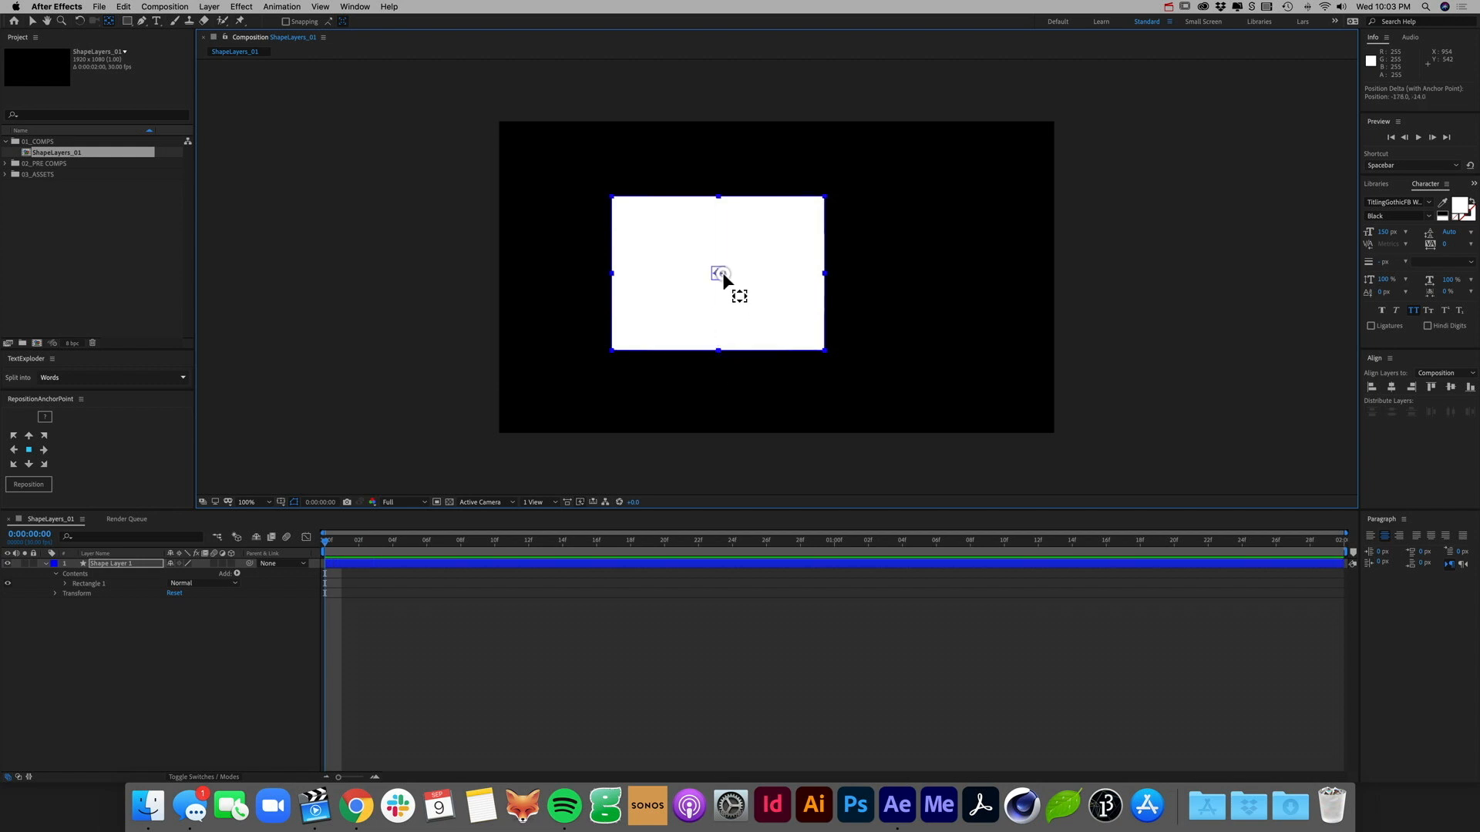
key("v")
key("super+y")
left_click(1013, 541)
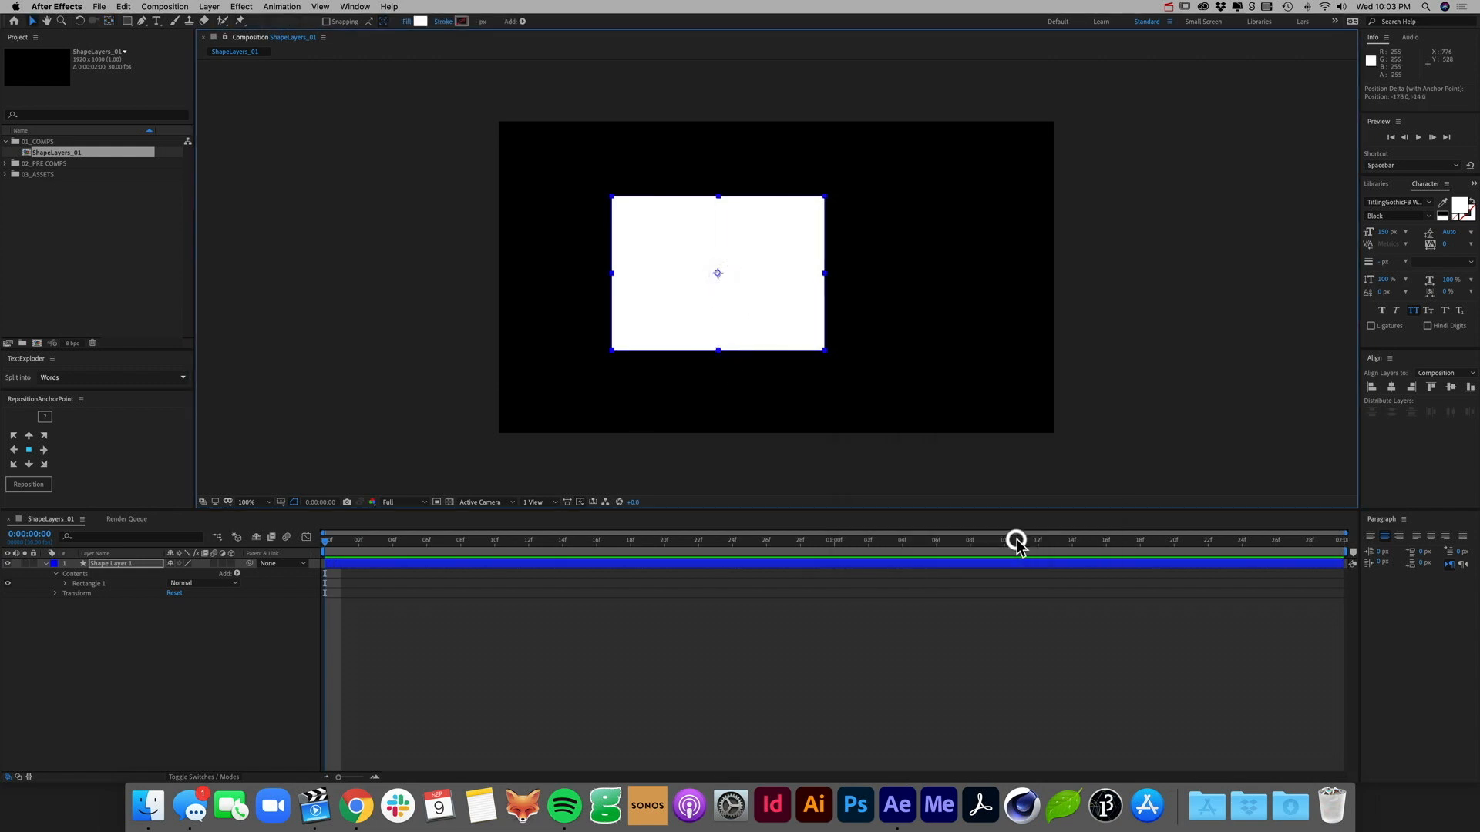
Step: Select the shape layer and examine its Transform properties, with its Contents group collapsed
left_click(208, 646)
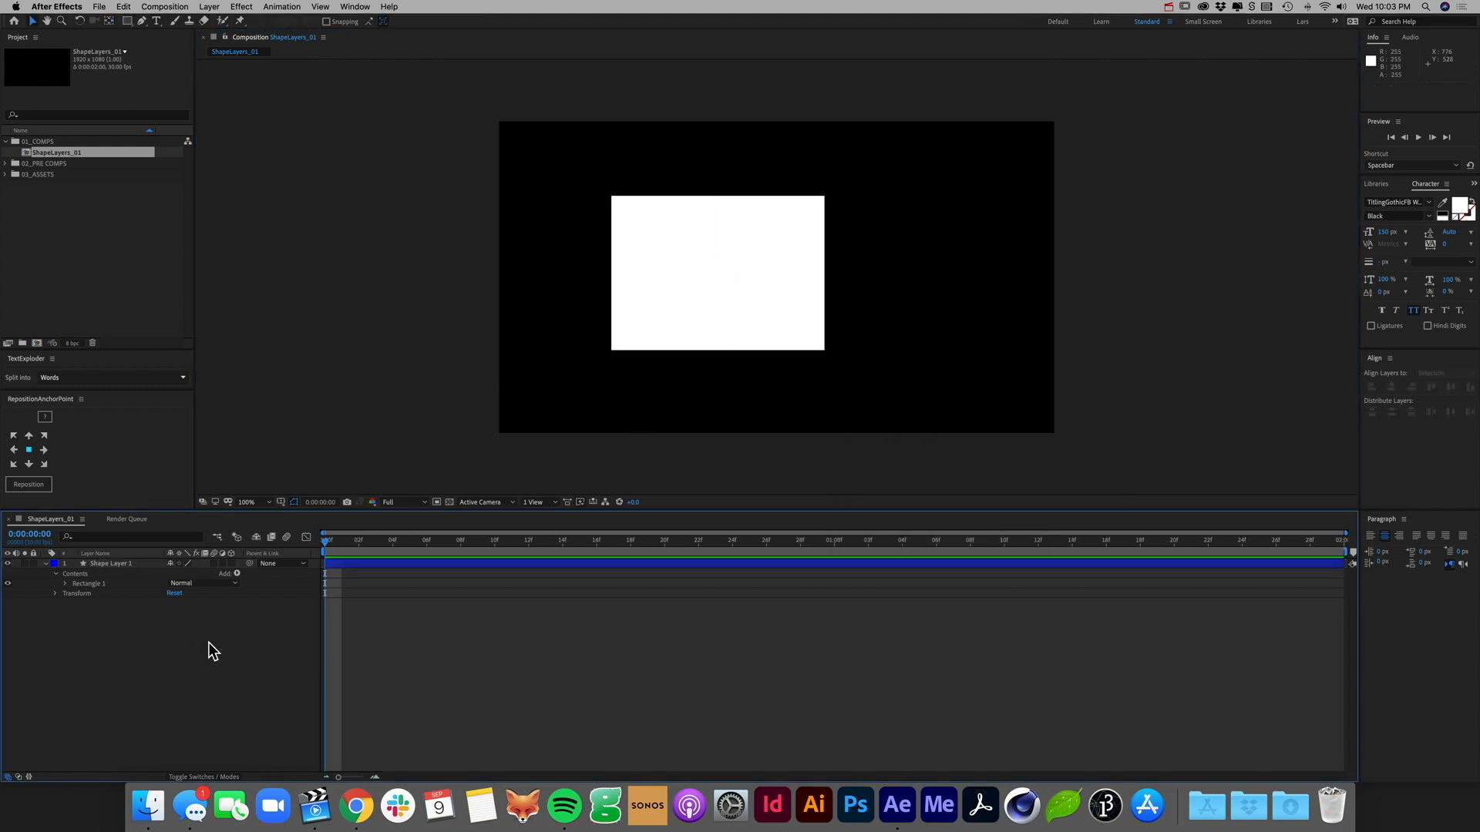
left_click(115, 565)
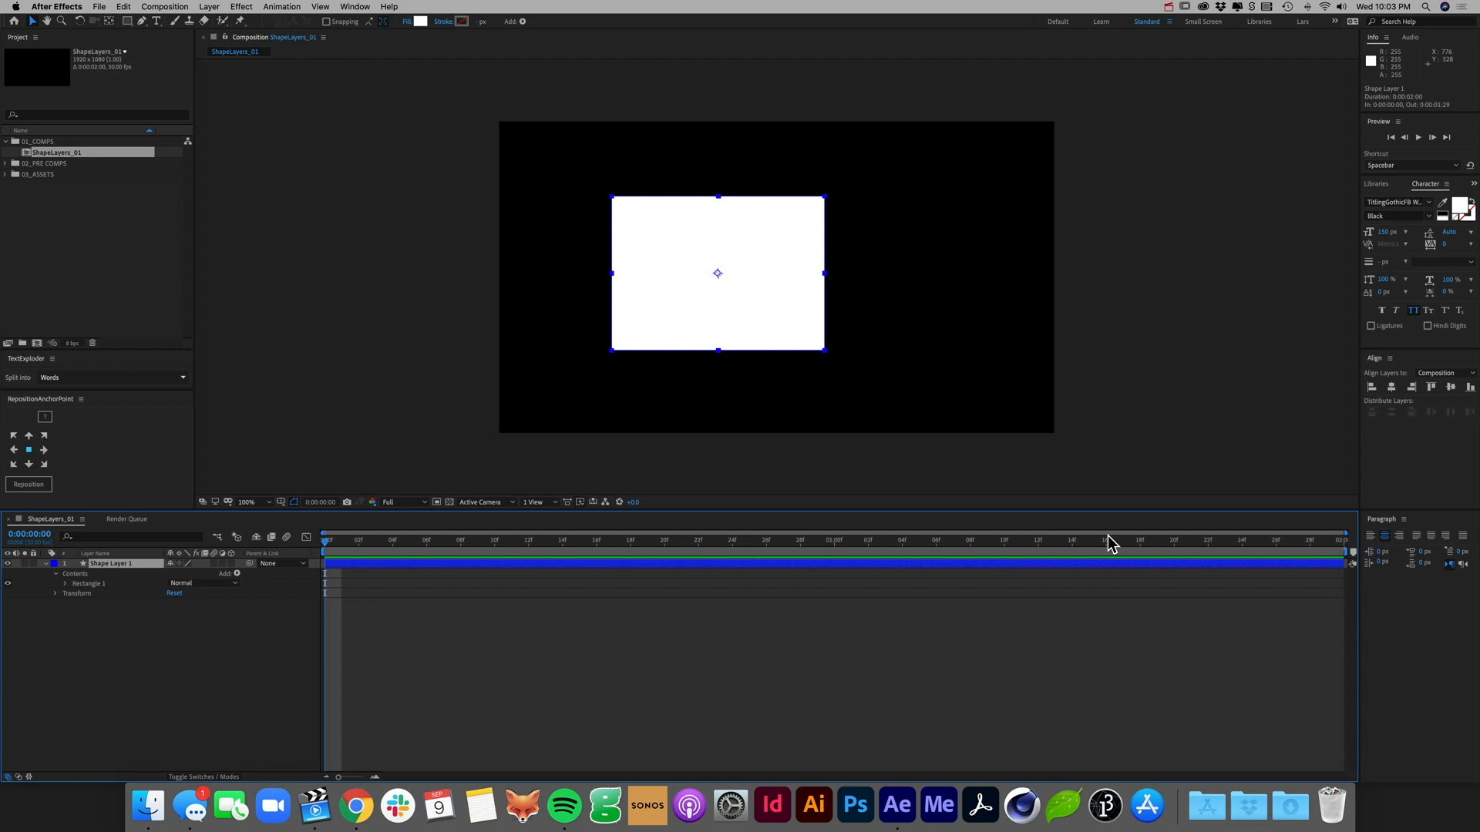
left_click(46, 564)
left_click(45, 563)
left_click(55, 573)
left_click(55, 583)
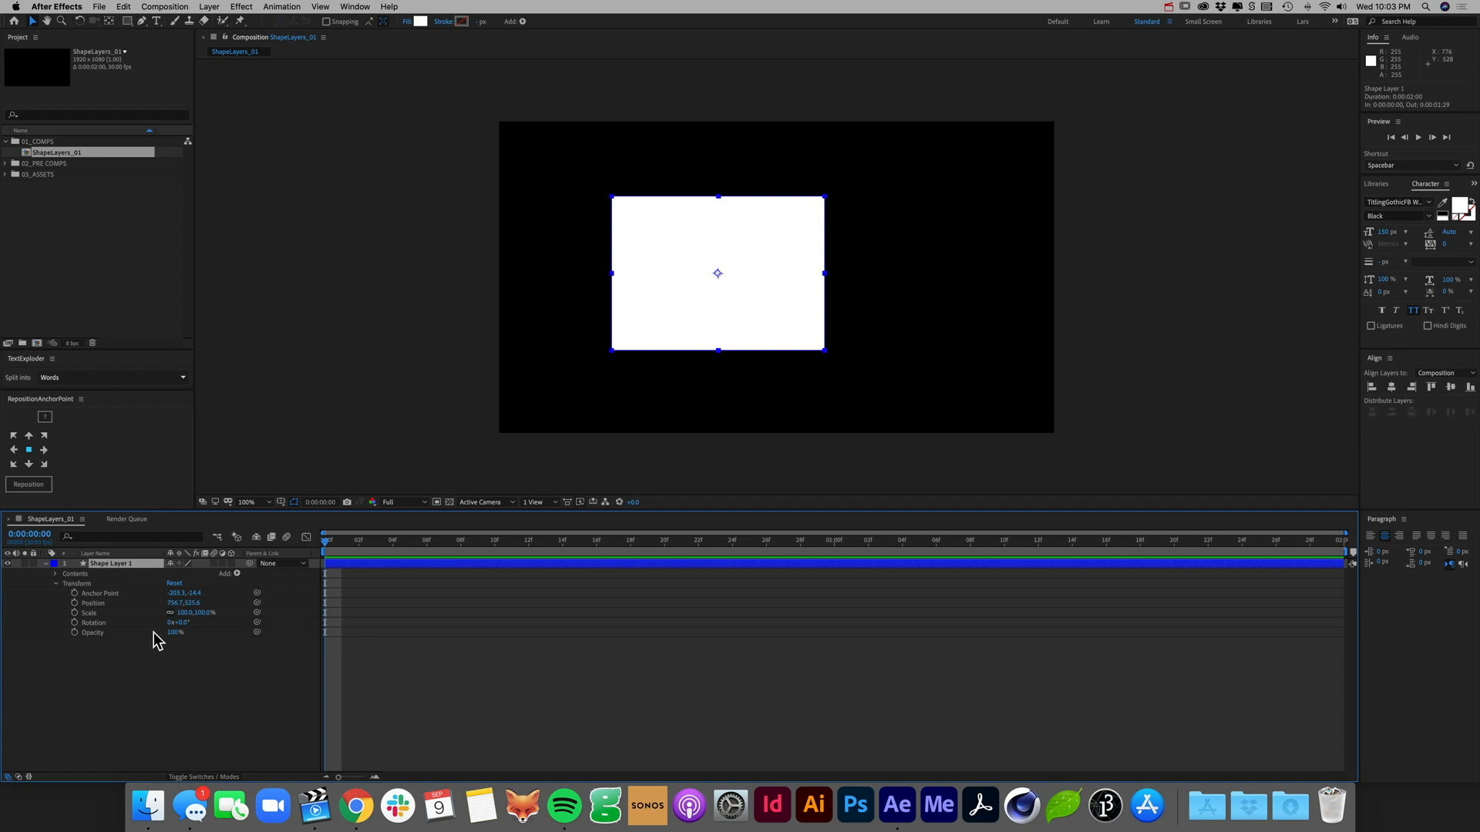
left_click(55, 583)
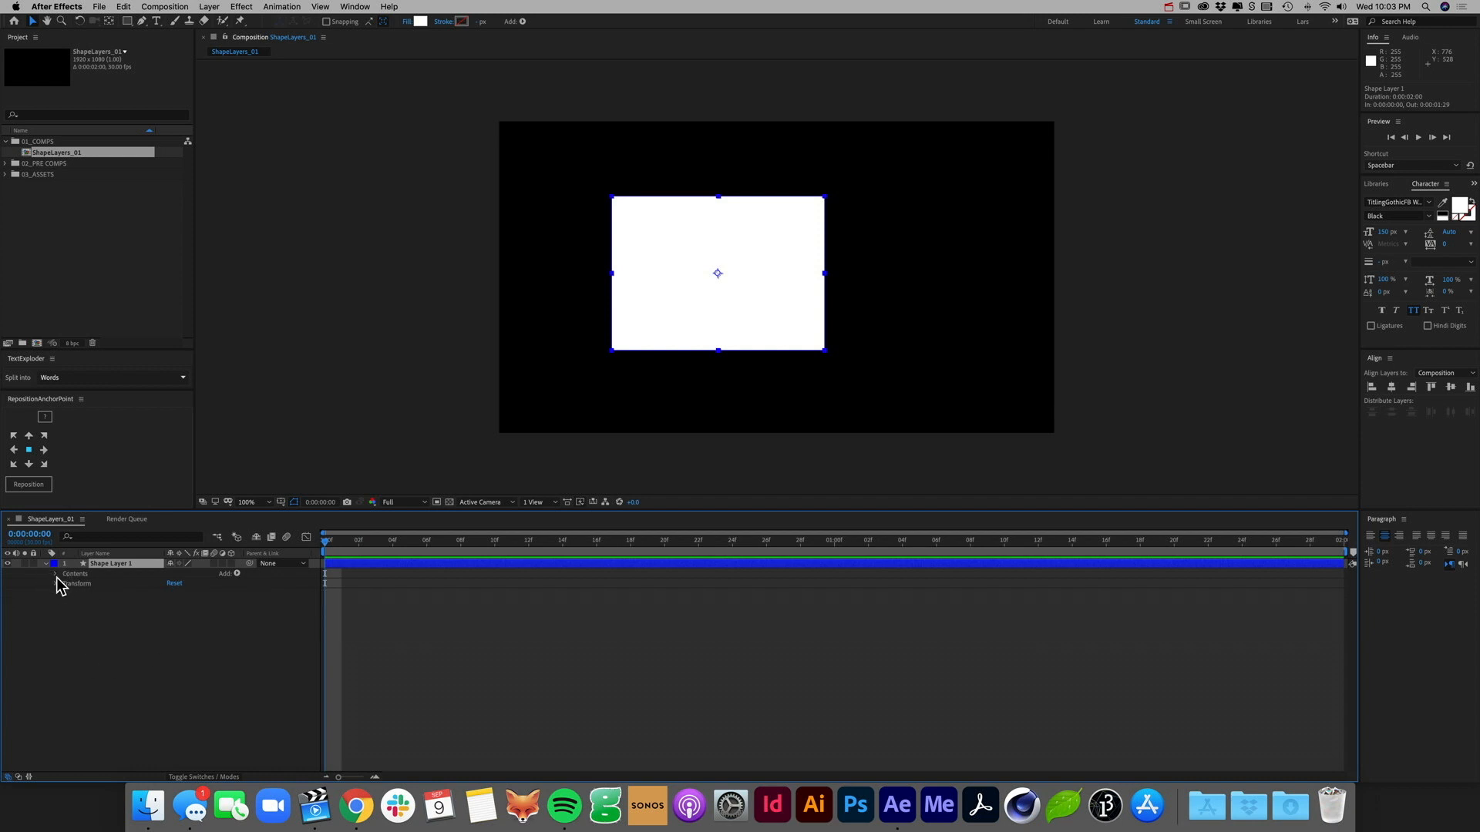
Step: Expand the shape layer's Contents down to the Rectangle Path 1 properties of Rectangle 1
left_click(55, 574)
left_click(55, 574)
left_click(55, 575)
left_click(65, 584)
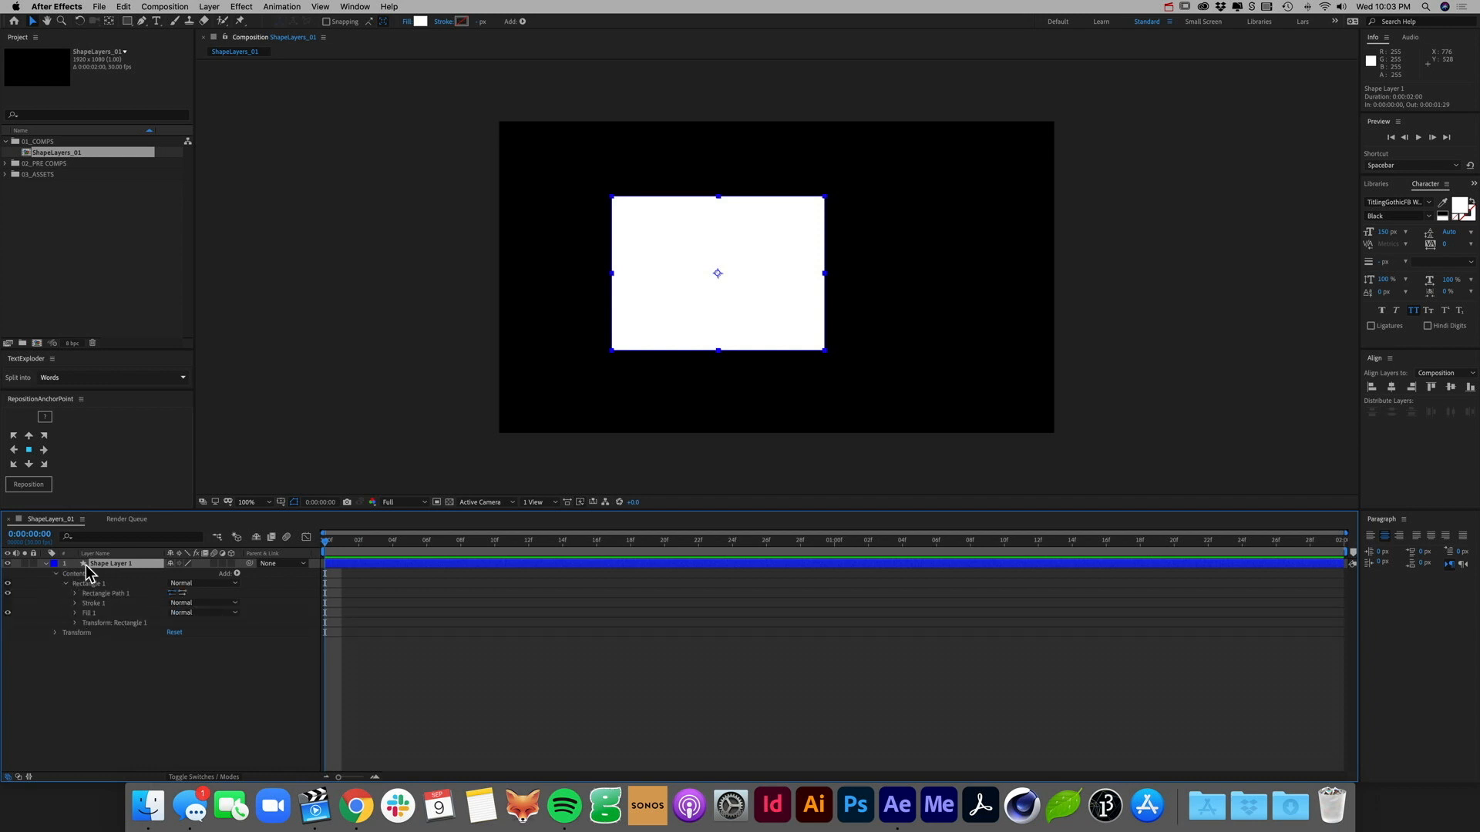
left_click(75, 593)
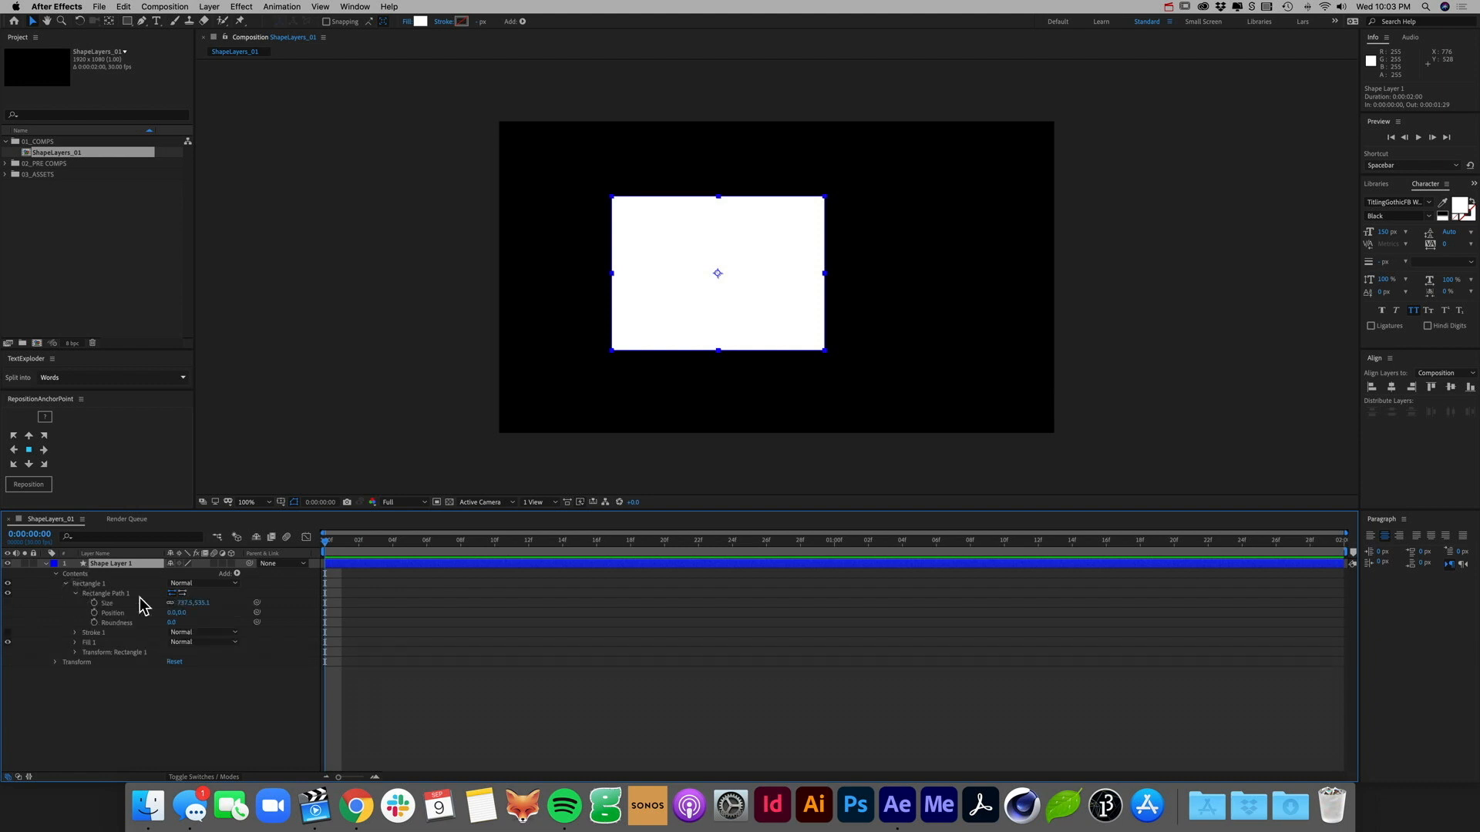
Step: Try a different size for Rectangle Path 1, undo the changes and collapse its properties
left_click_drag(198, 608, 115, 613)
key("super+z")
key("super+z")
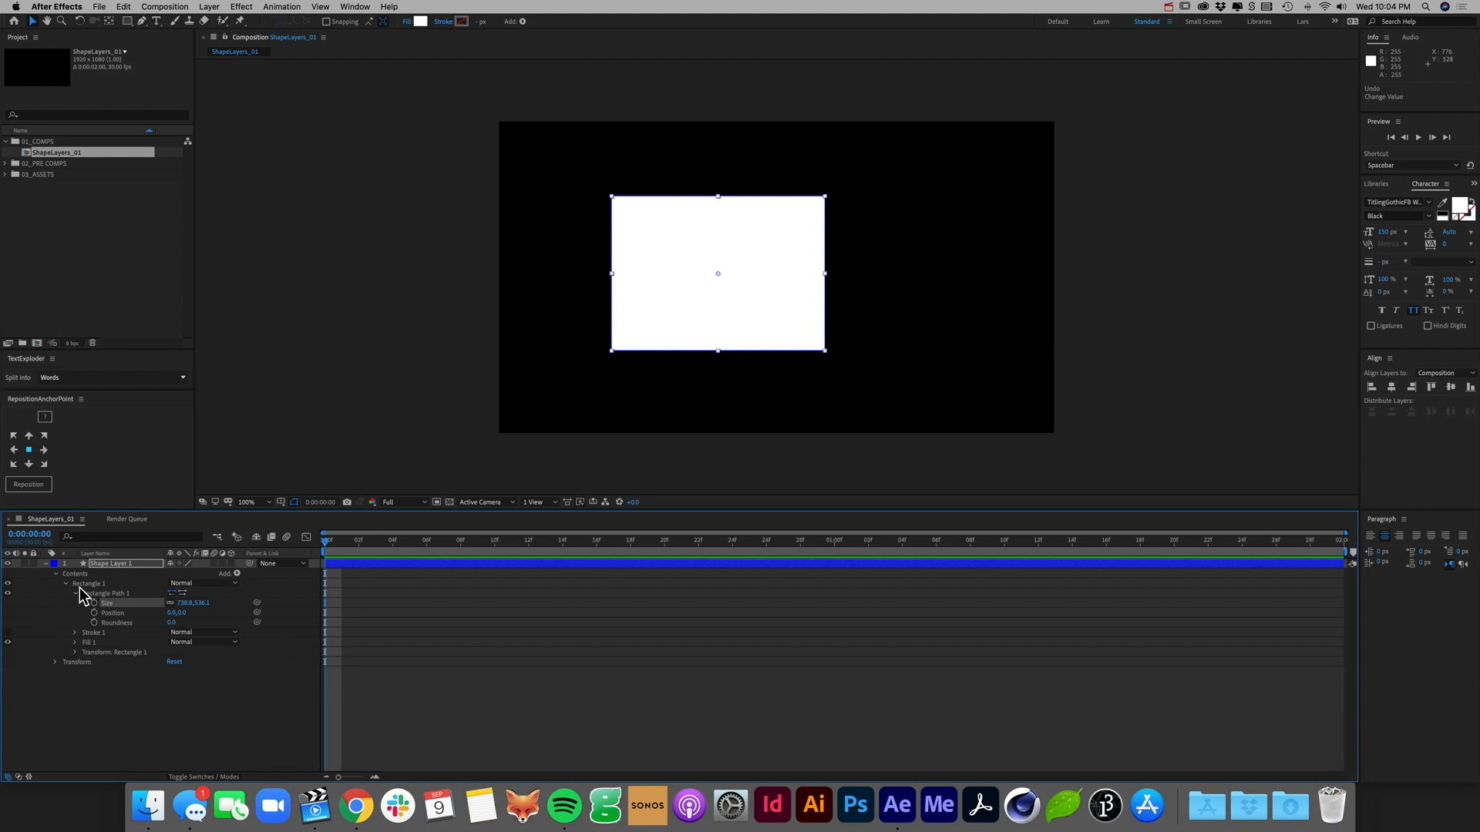
left_click(75, 594)
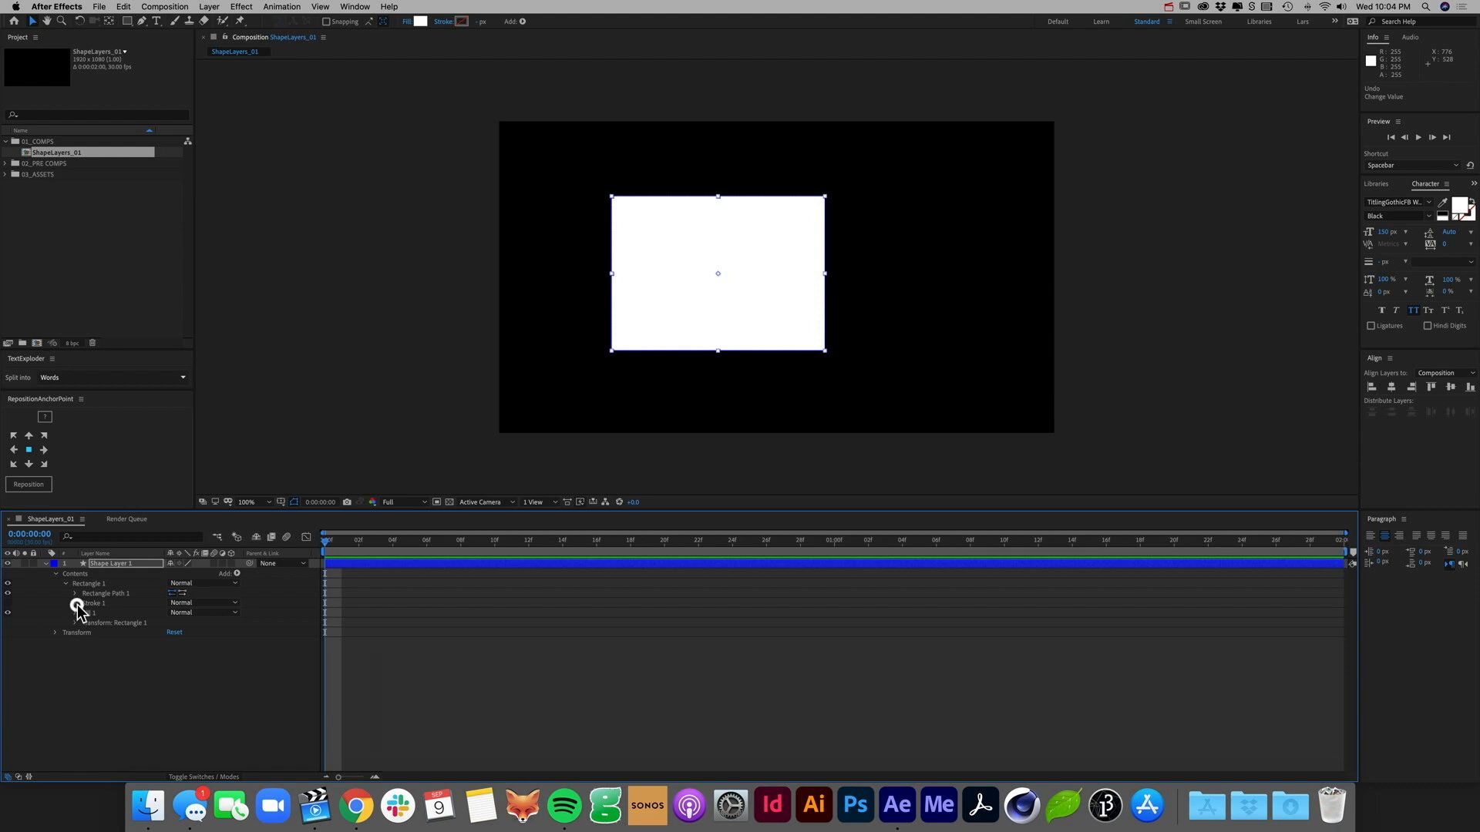
Step: Set the colour of the rectangle's Stroke 1 to pure red, FF0000
left_click(76, 603)
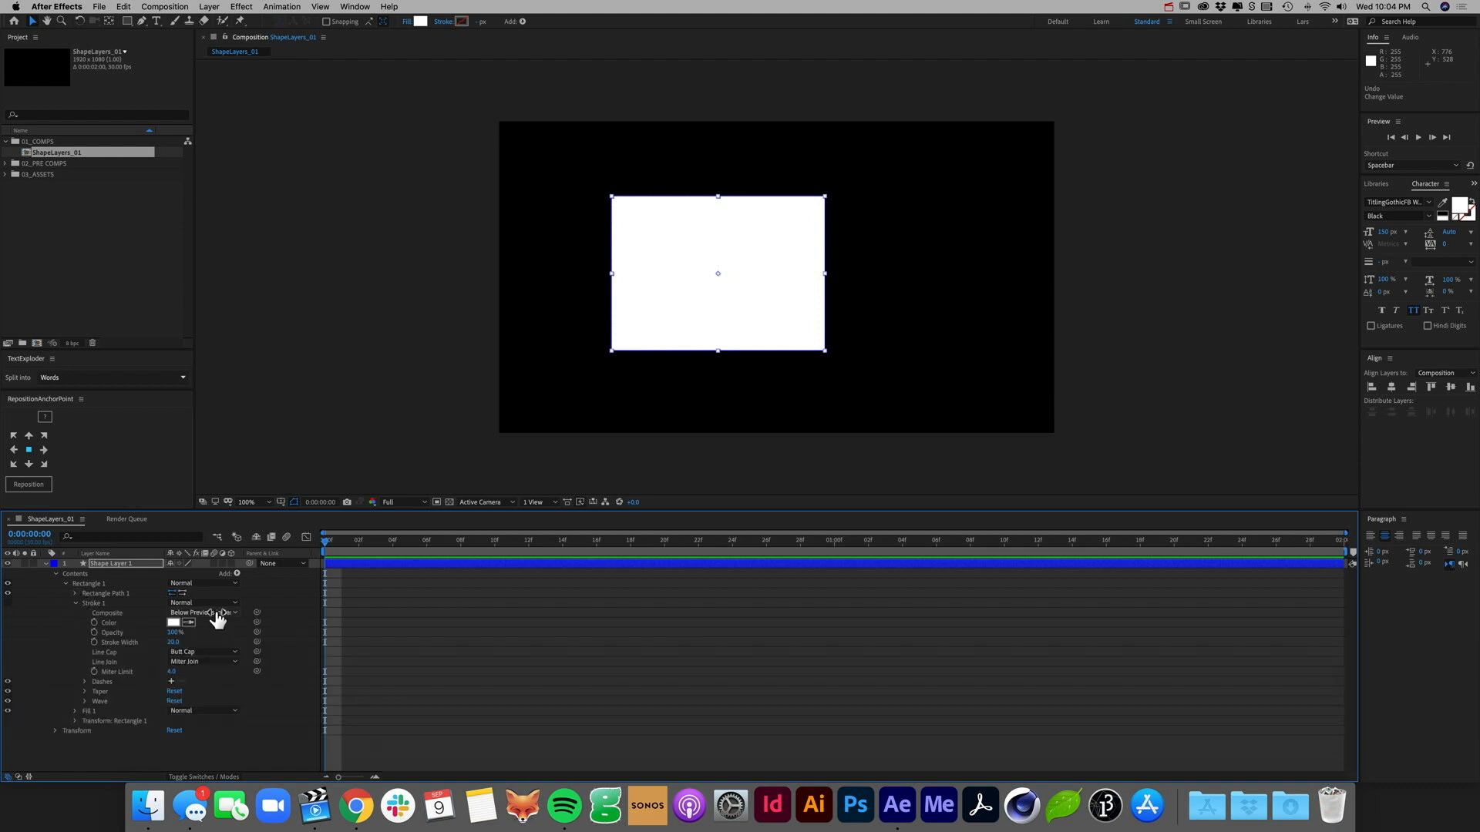
left_click(173, 623)
left_click_drag(961, 354, 1018, 246)
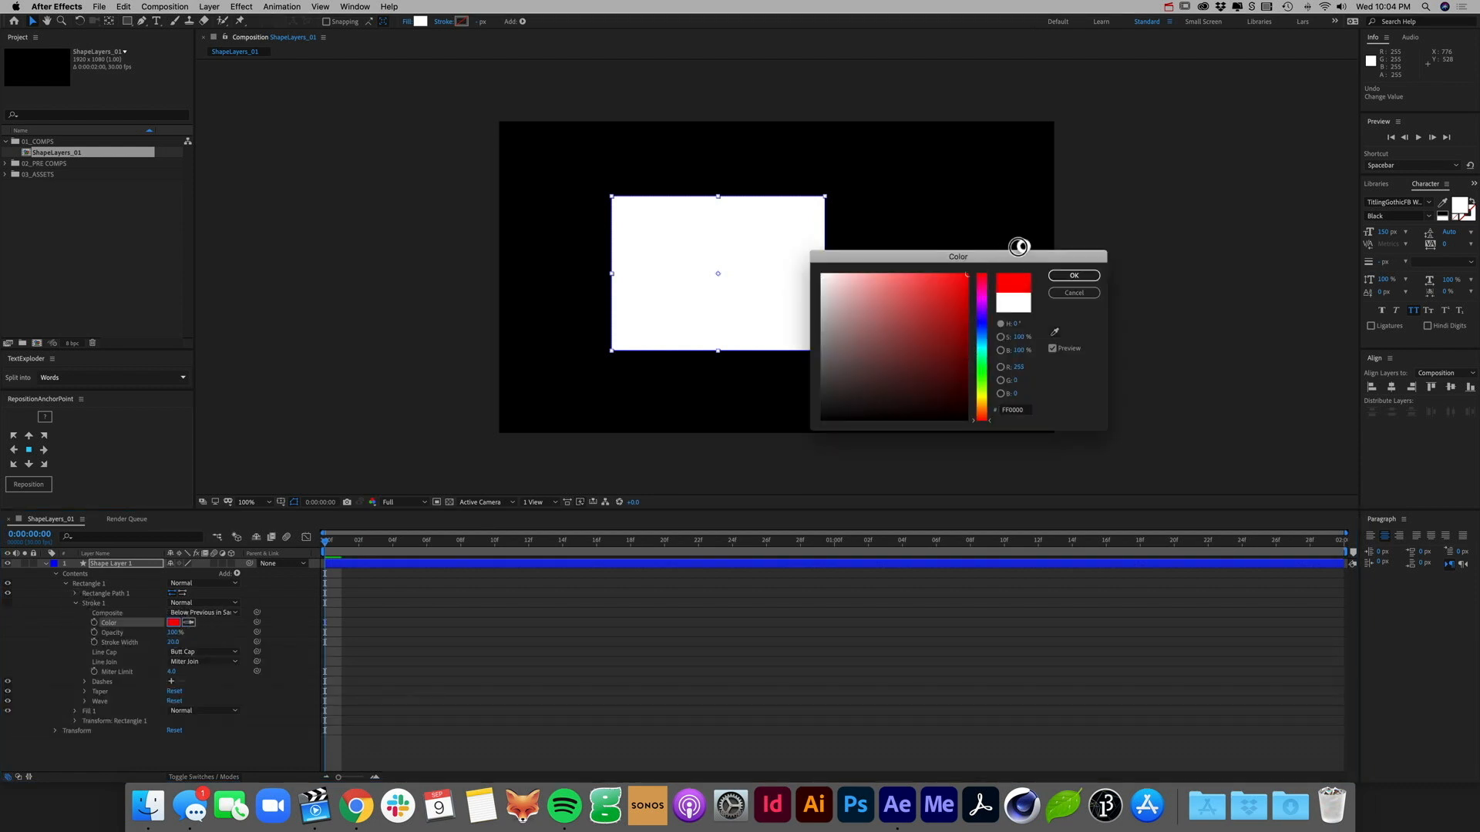
left_click(1074, 276)
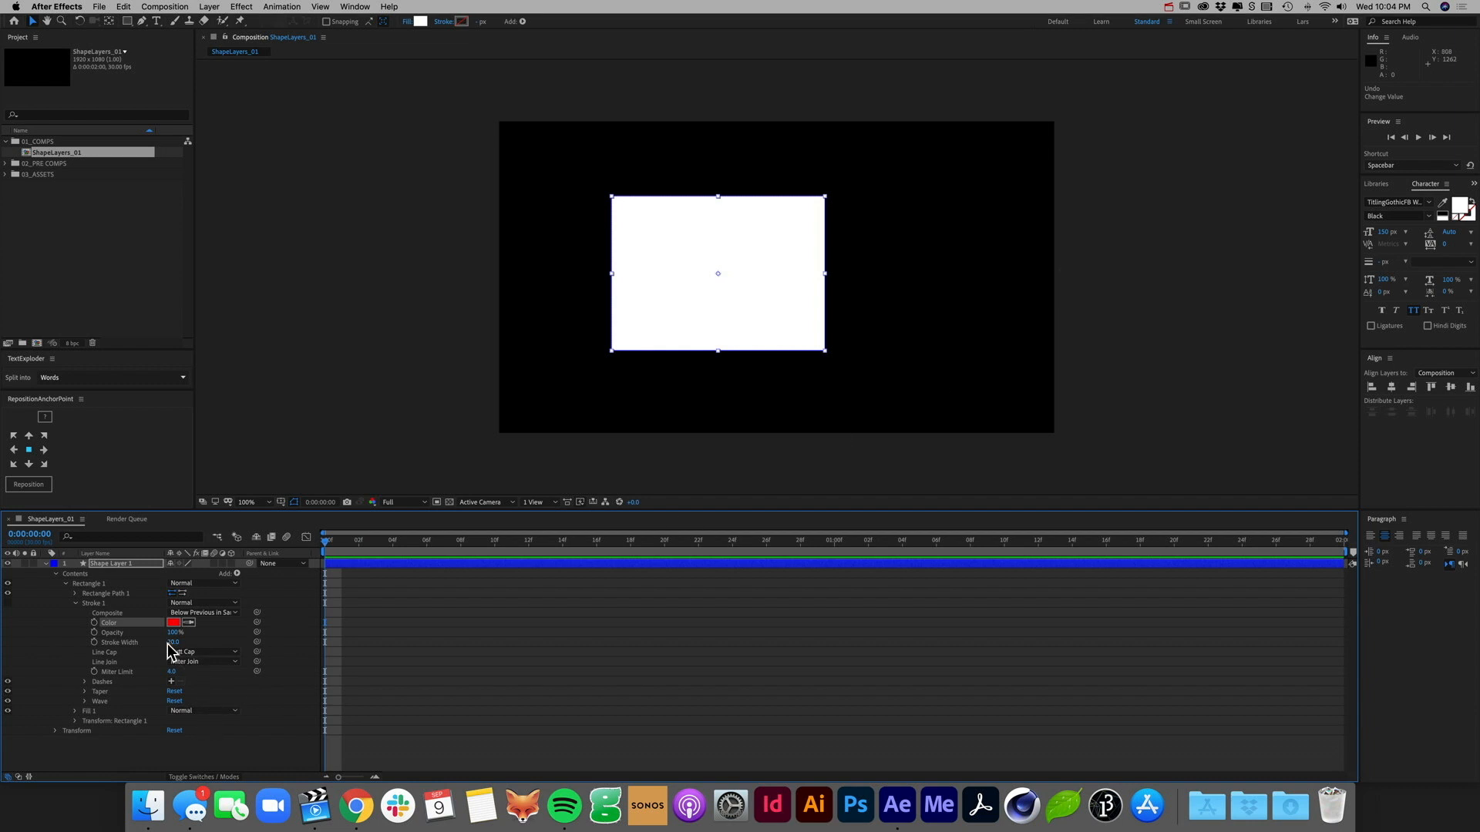
Step: Turn on Stroke 1 for the rectangle, accepting FF0000 as the shape's stroke colour
left_click(93, 603)
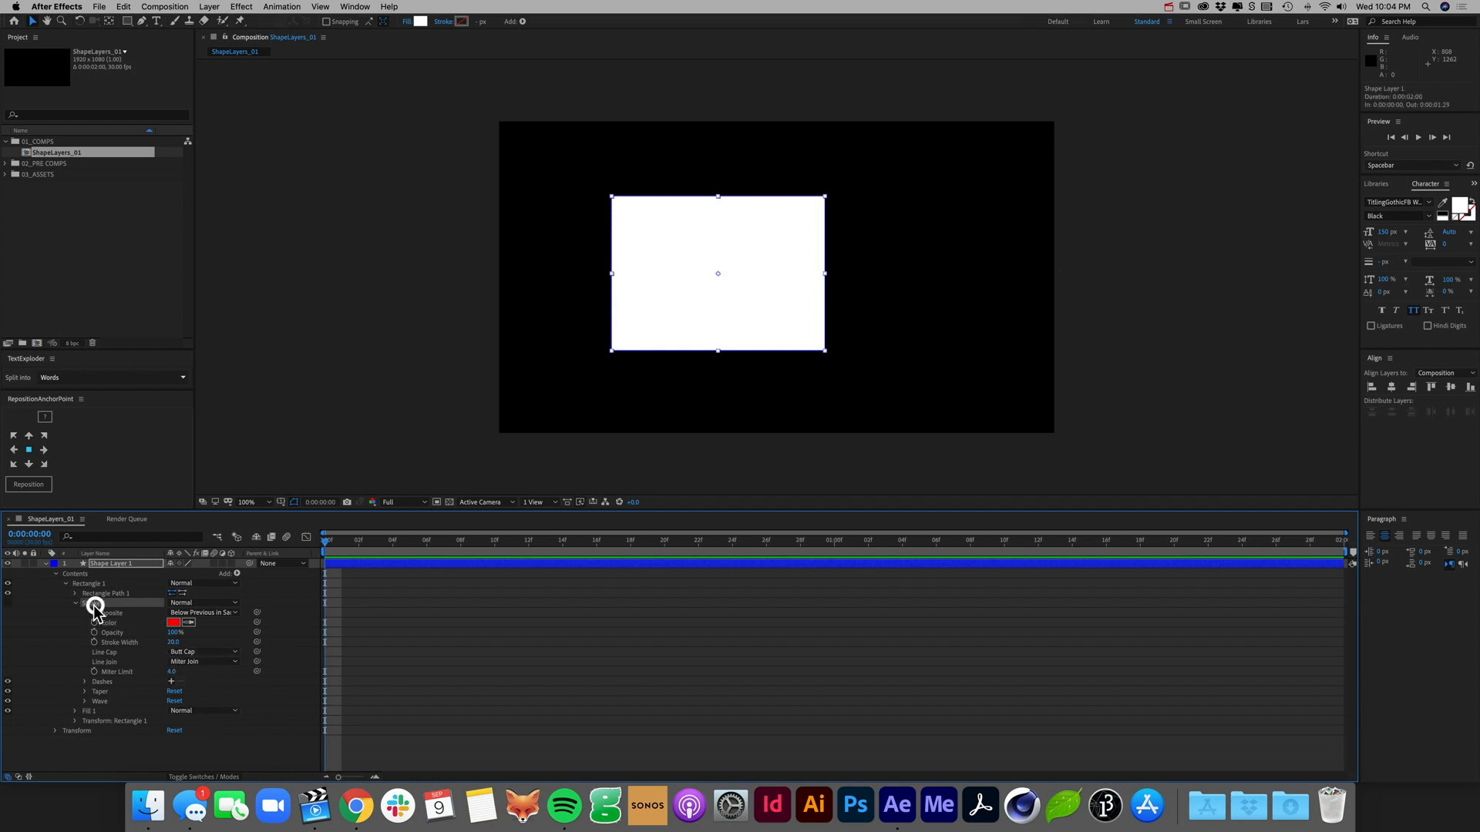
left_click(8, 602)
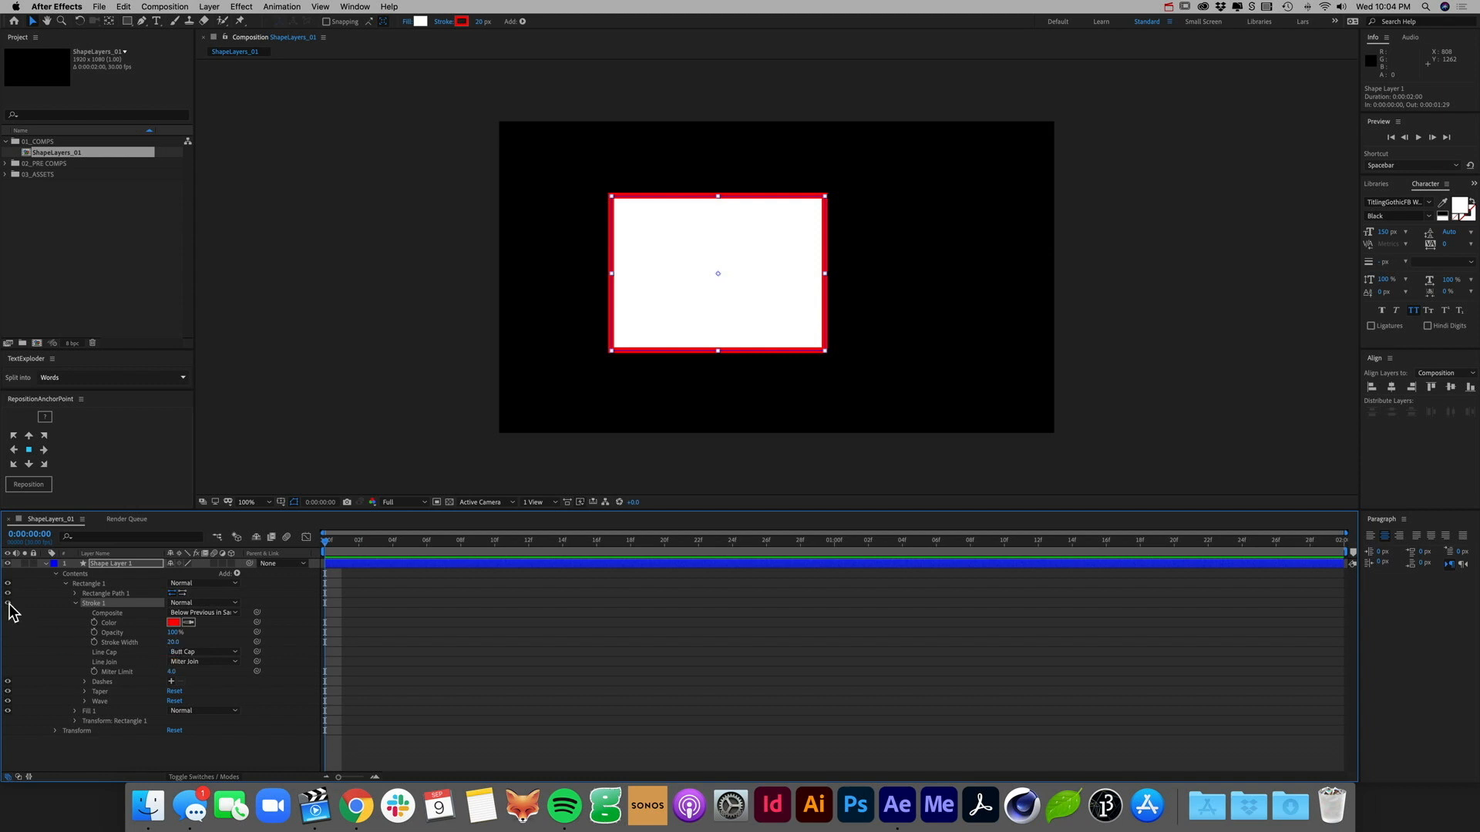
left_click(8, 603)
left_click(461, 21)
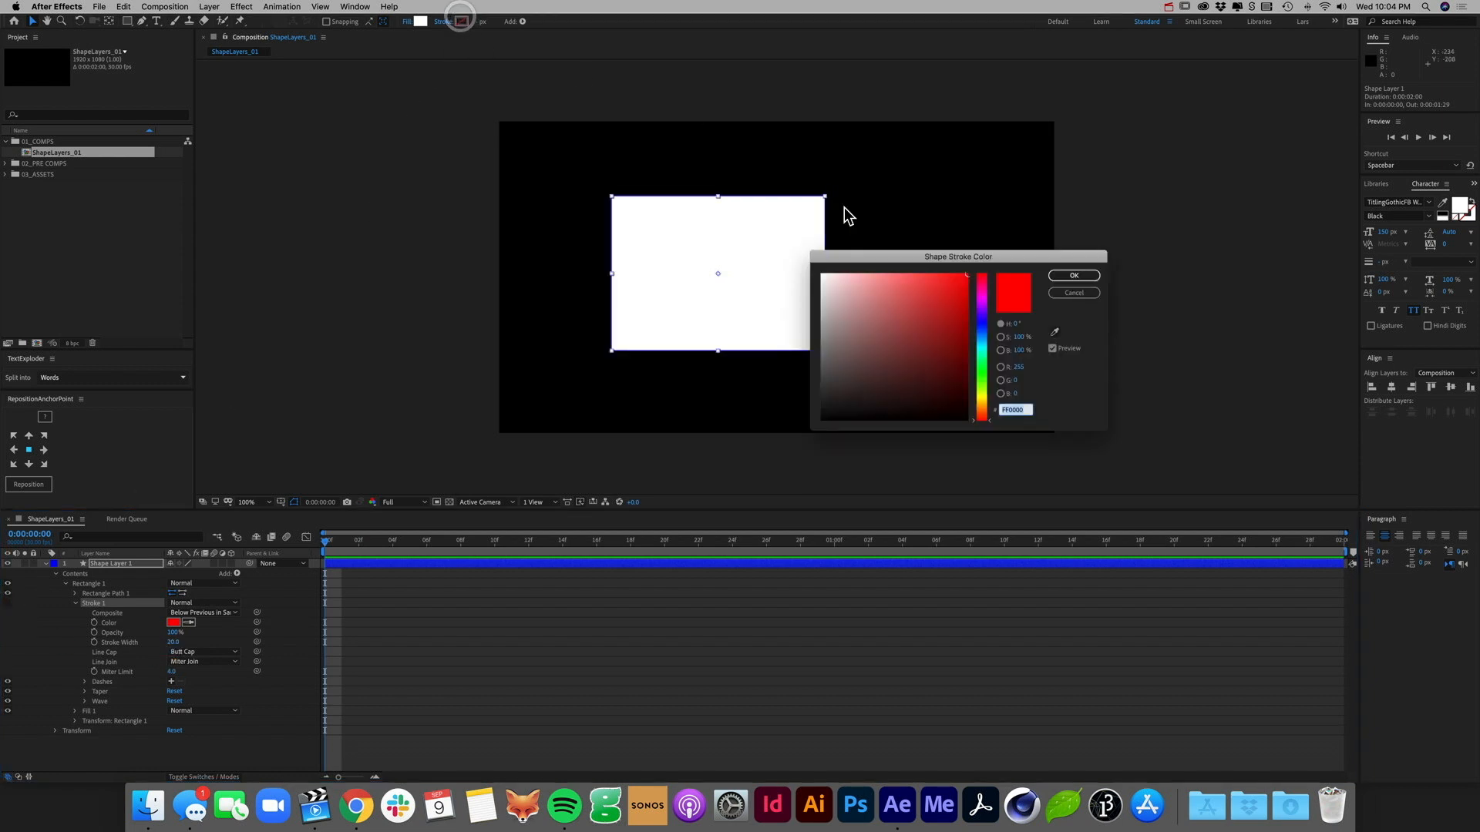
left_click(1075, 275)
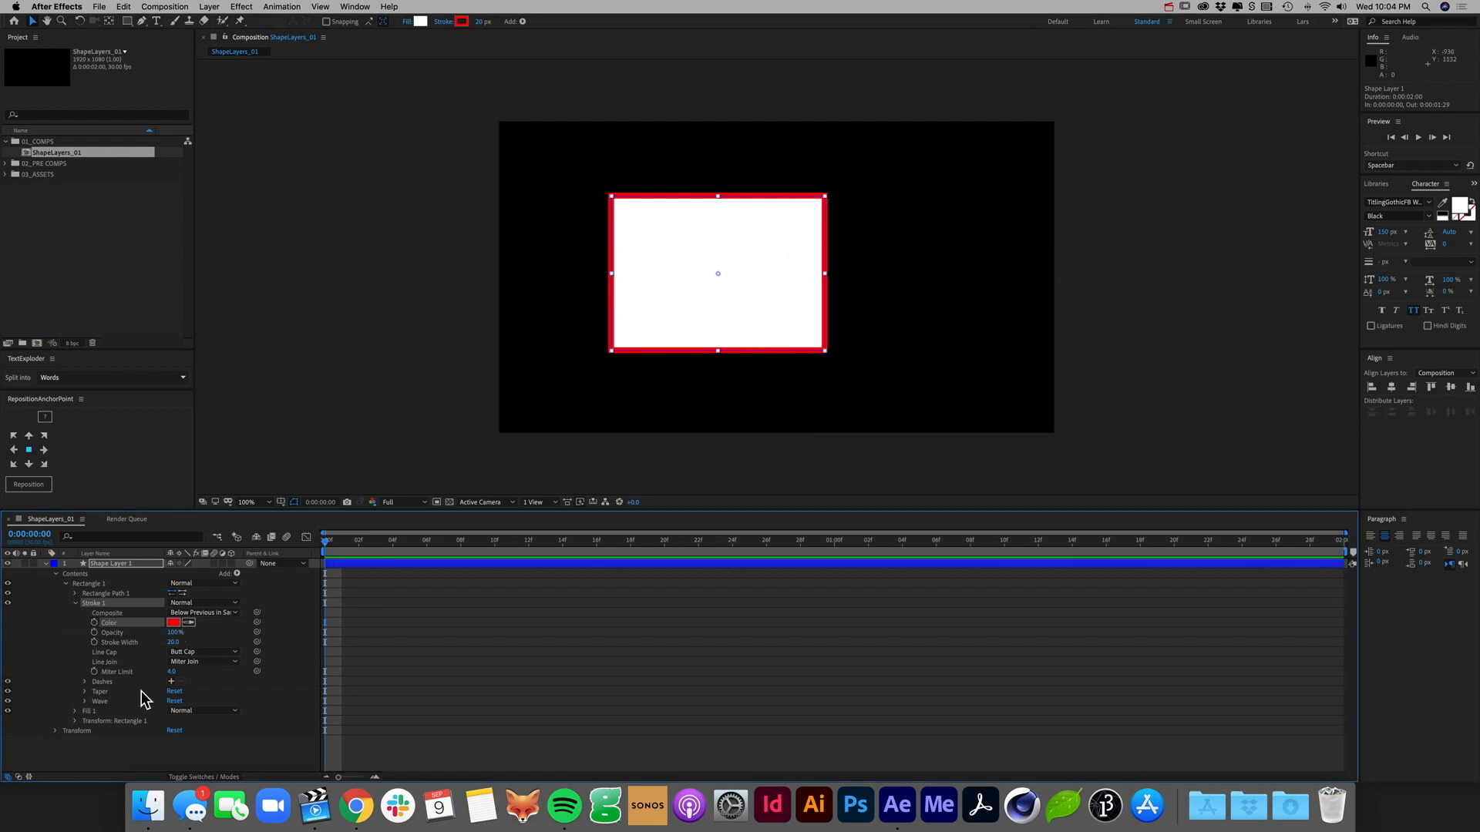
Step: Set Stroke 1 to use Round Cap line ends and Round Join corners
left_click(208, 653)
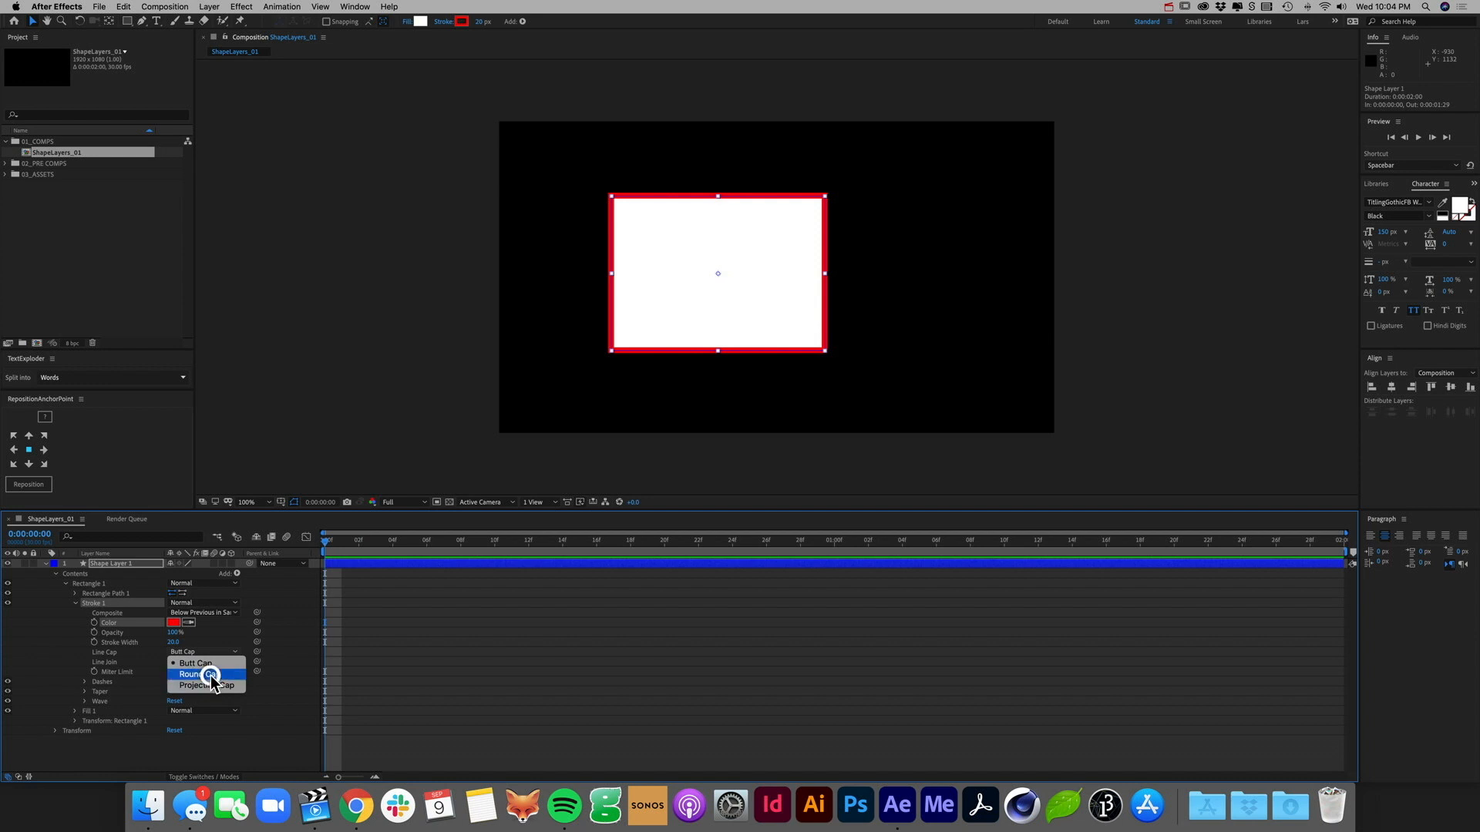
left_click(206, 675)
left_click(204, 662)
left_click(212, 685)
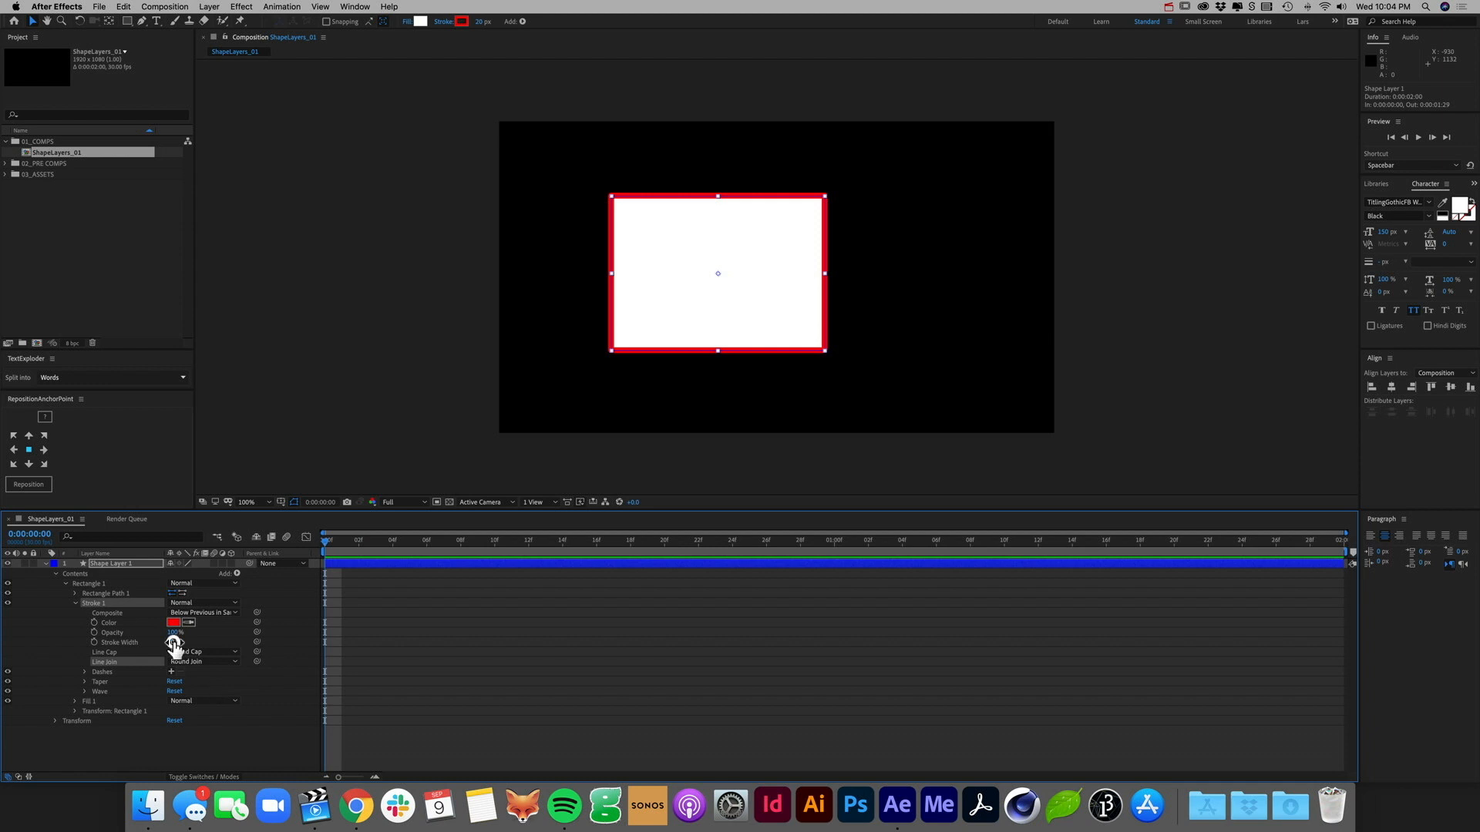
Step: Try a thicker width of about 77 px for Stroke 1 and undo the width changes
mouse_move(173, 642)
left_mouse_down()
mouse_move(189, 644)
mouse_move(116, 633)
mouse_move(184, 632)
left_mouse_up()
key("super+z")
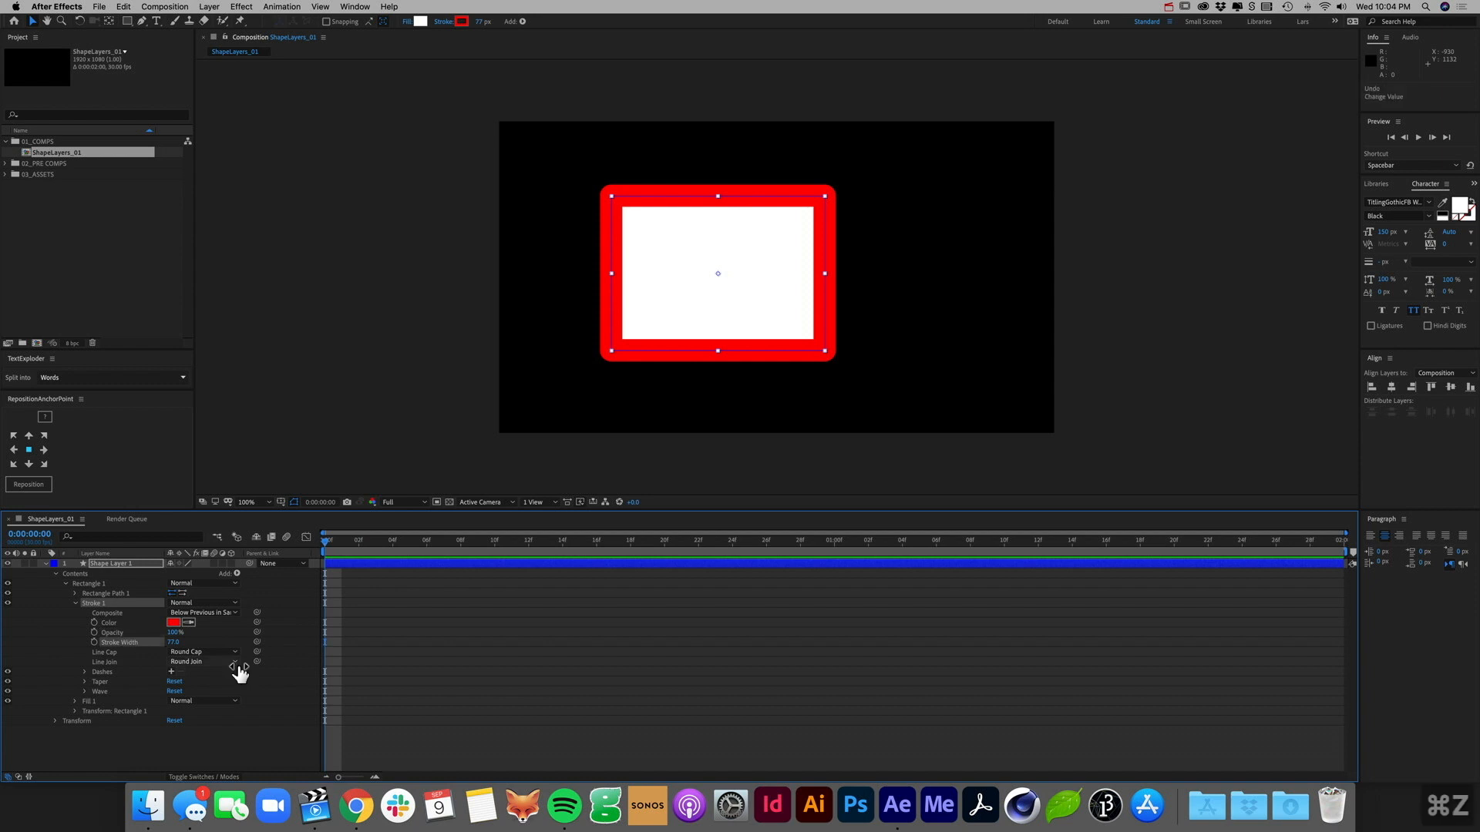
key("super+z")
Step: Set the stroke width of Stroke 1 to 10 px
left_click(176, 642)
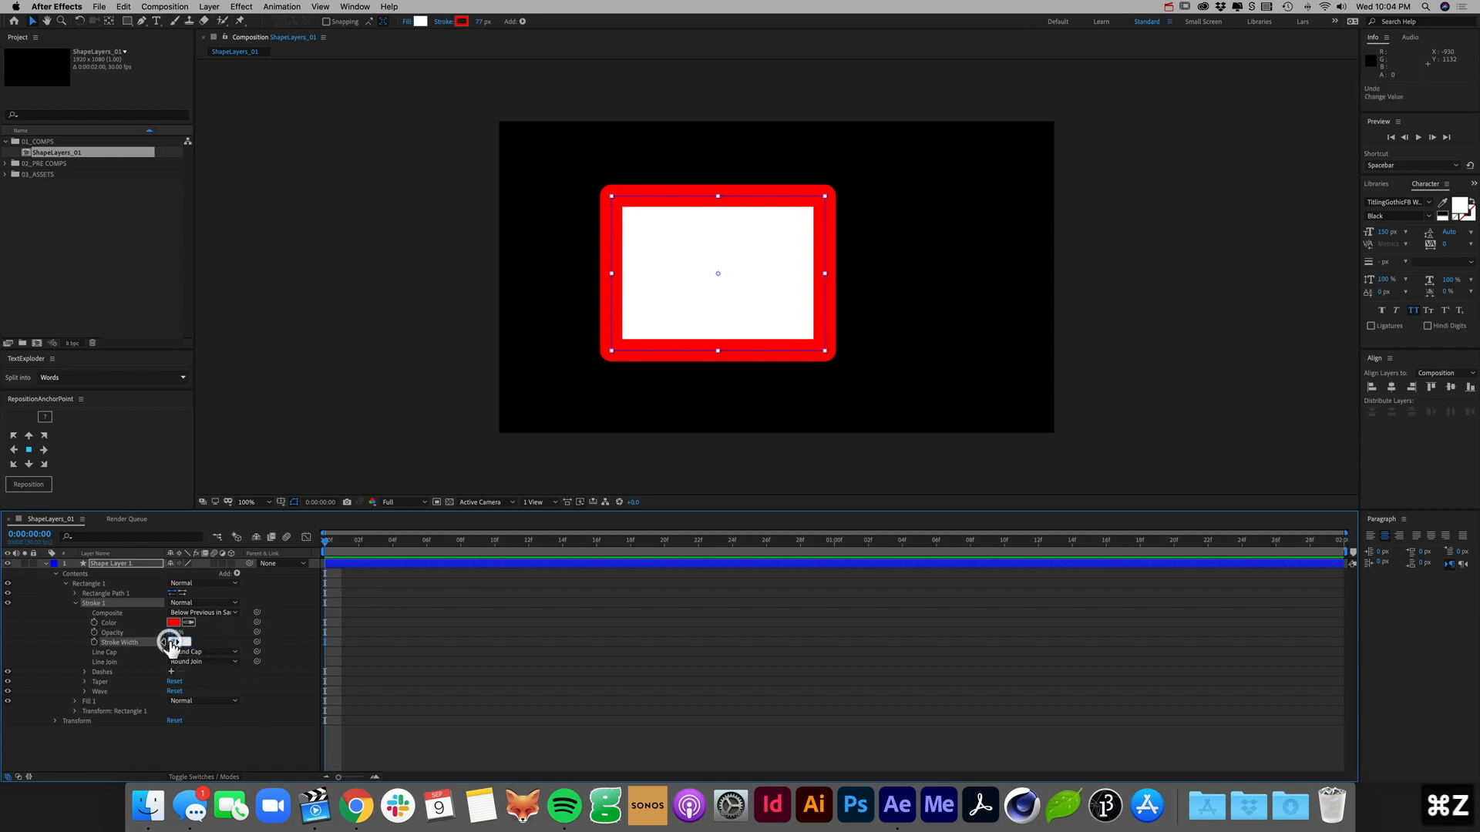
type("10")
key("Return")
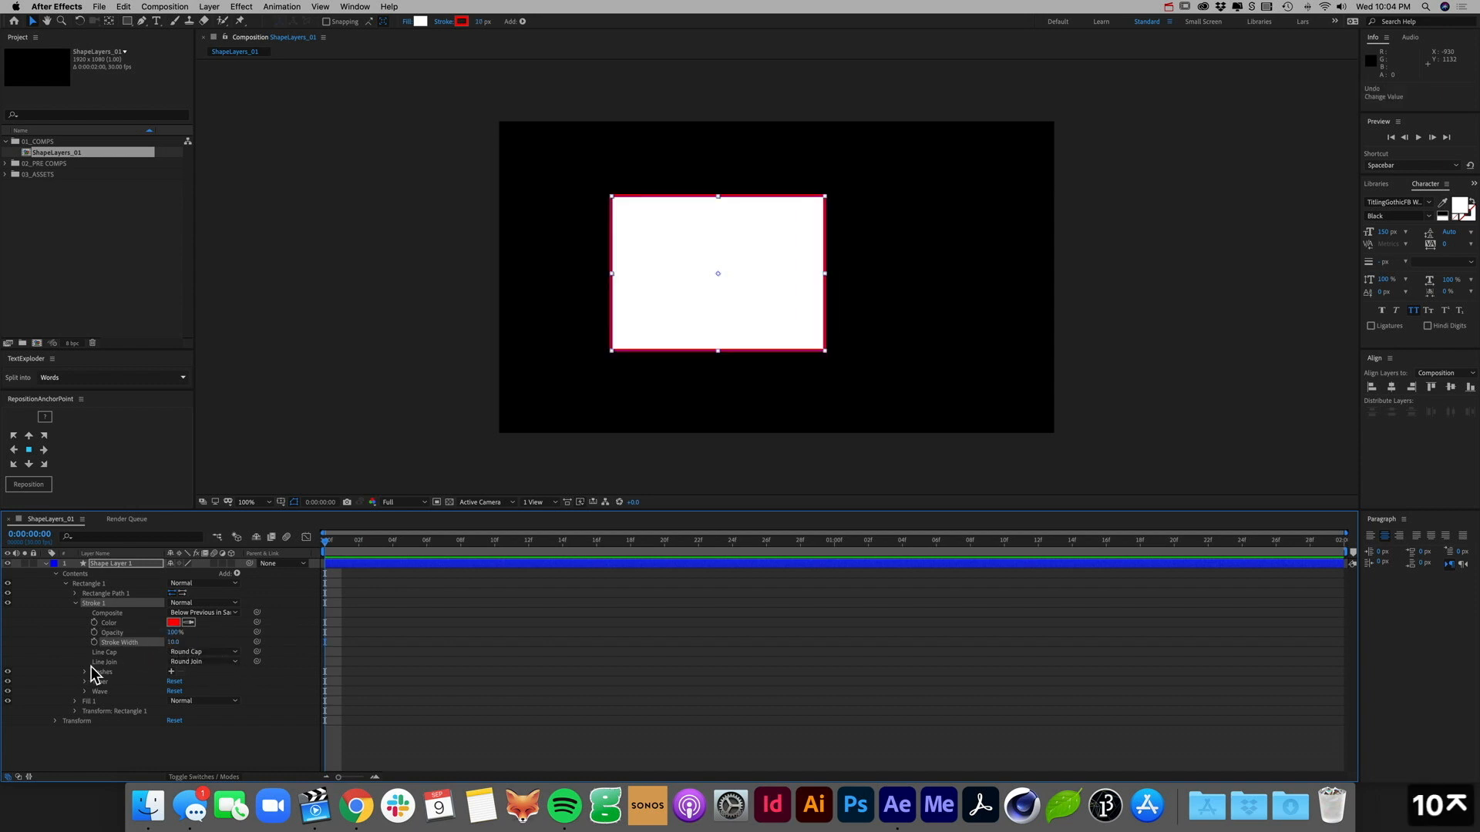
Step: Add dashes to Stroke 1 and increase the Dash length to about 61
left_click(86, 671)
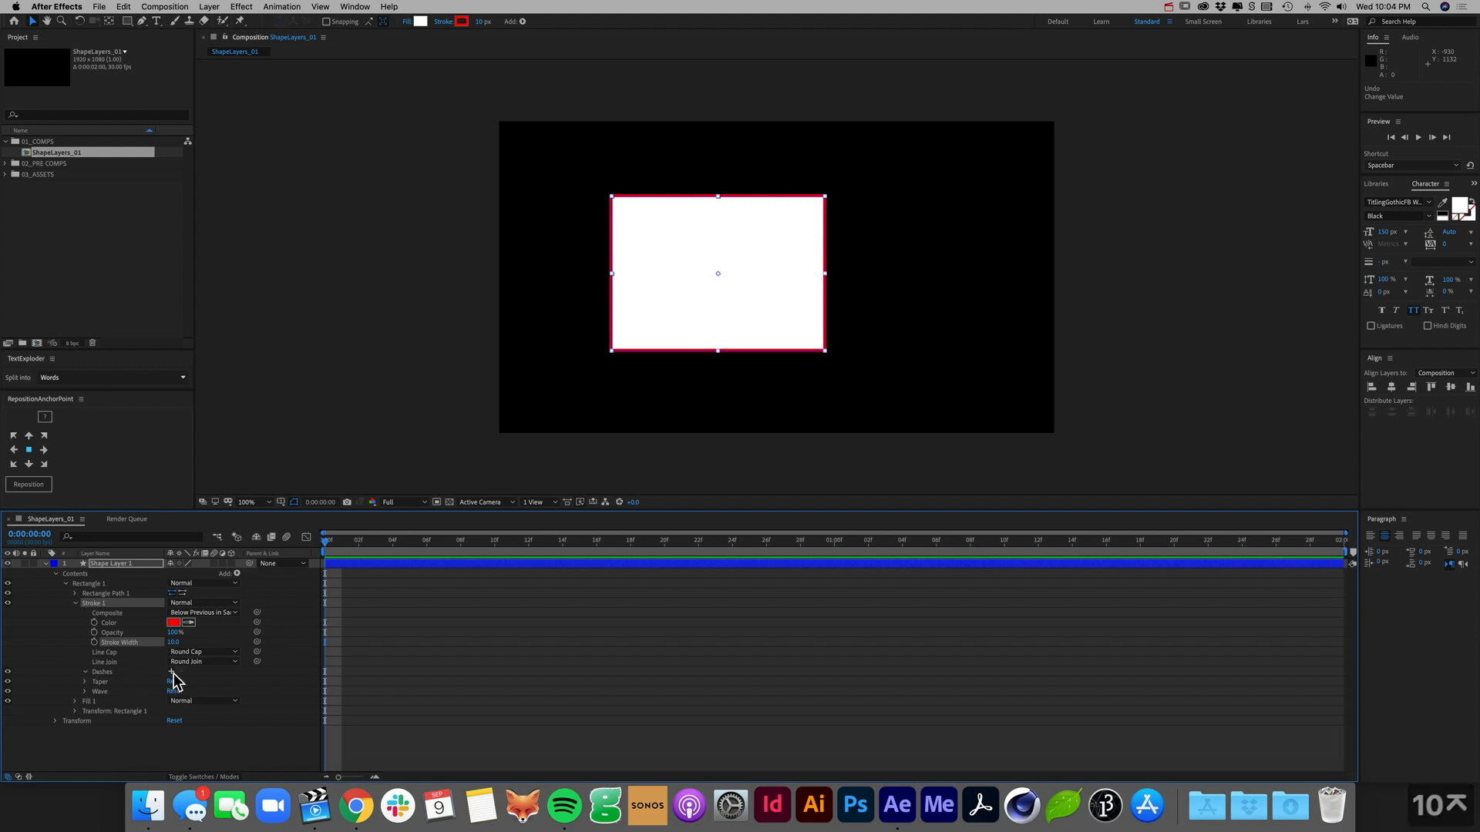
left_click(171, 671)
left_click(172, 672)
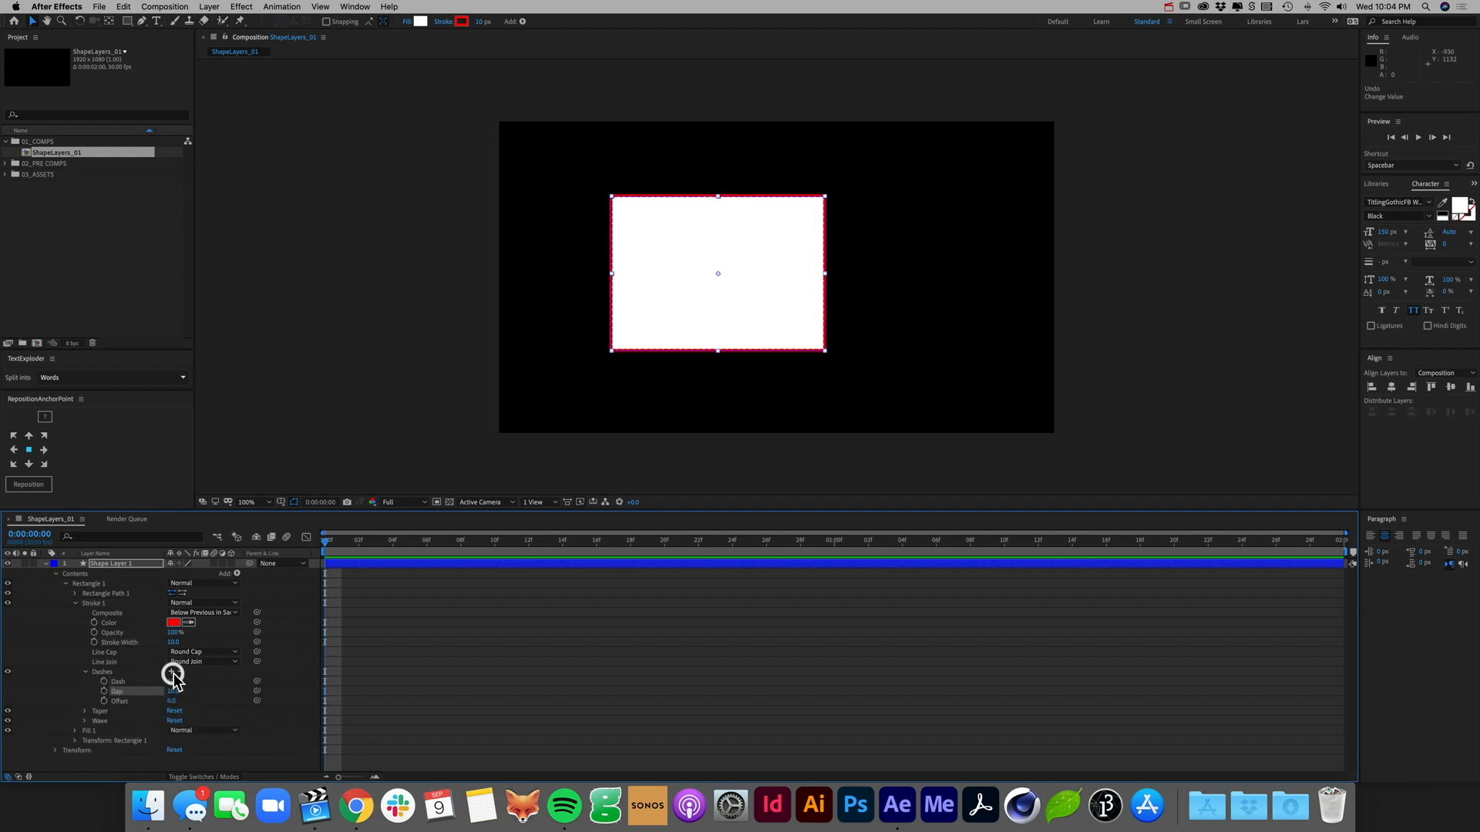
left_click(180, 671)
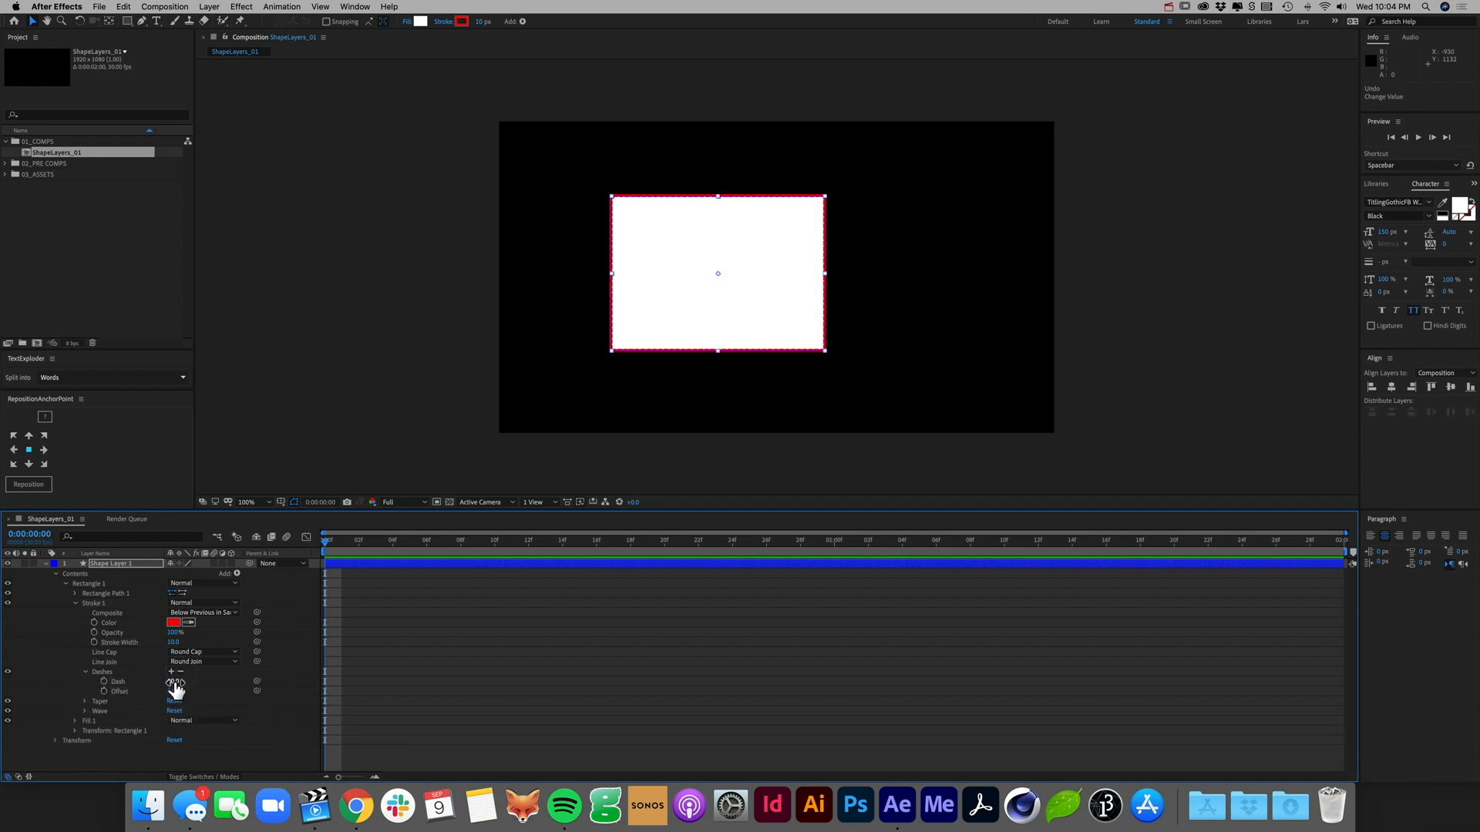
left_click_drag(172, 682, 202, 682)
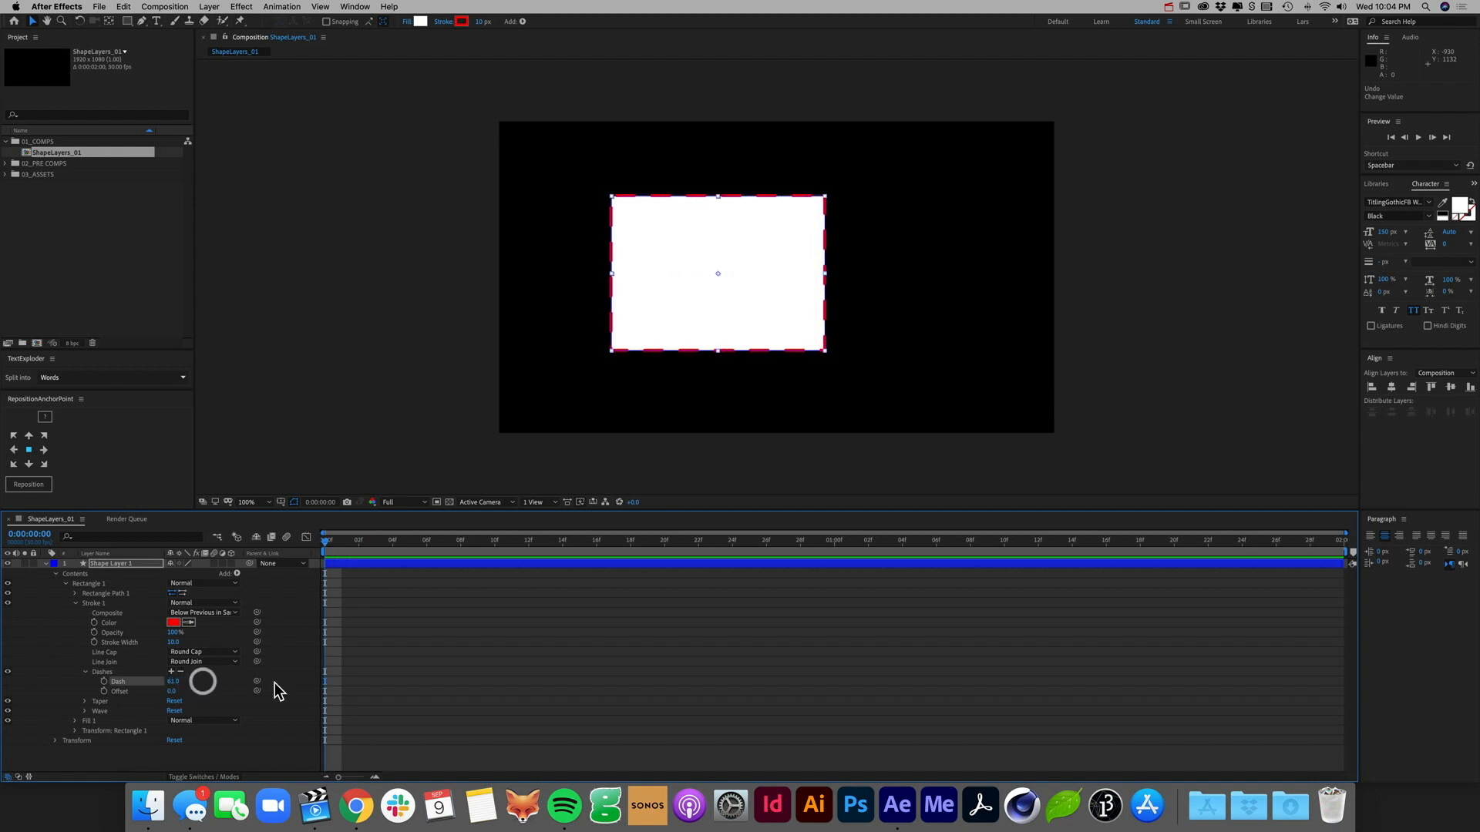
Step: Add a Gap to the dashes of Stroke 1 and set it to about 17
left_click(171, 672)
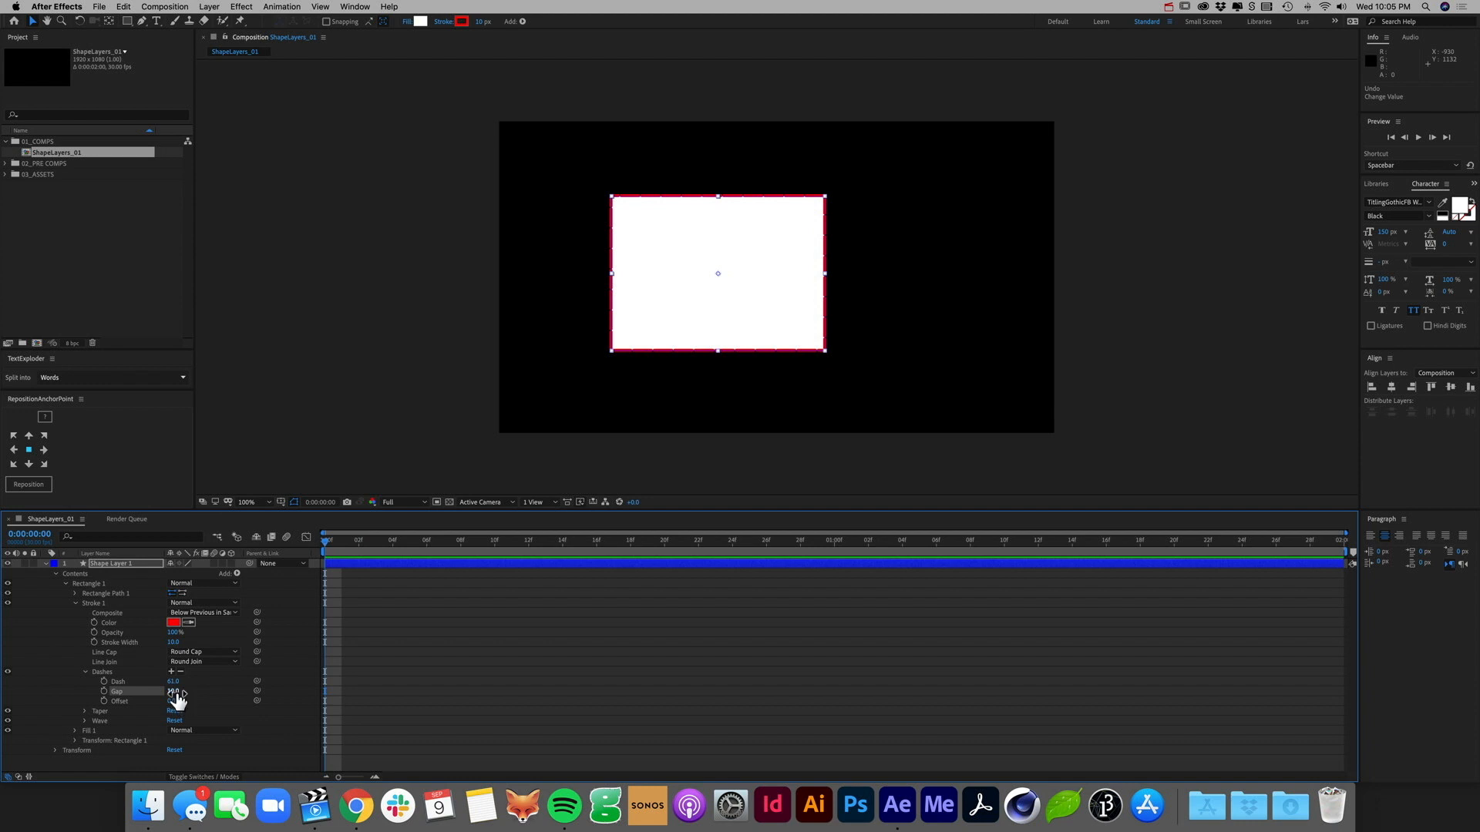
left_click_drag(172, 691, 178, 696)
left_click(421, 701)
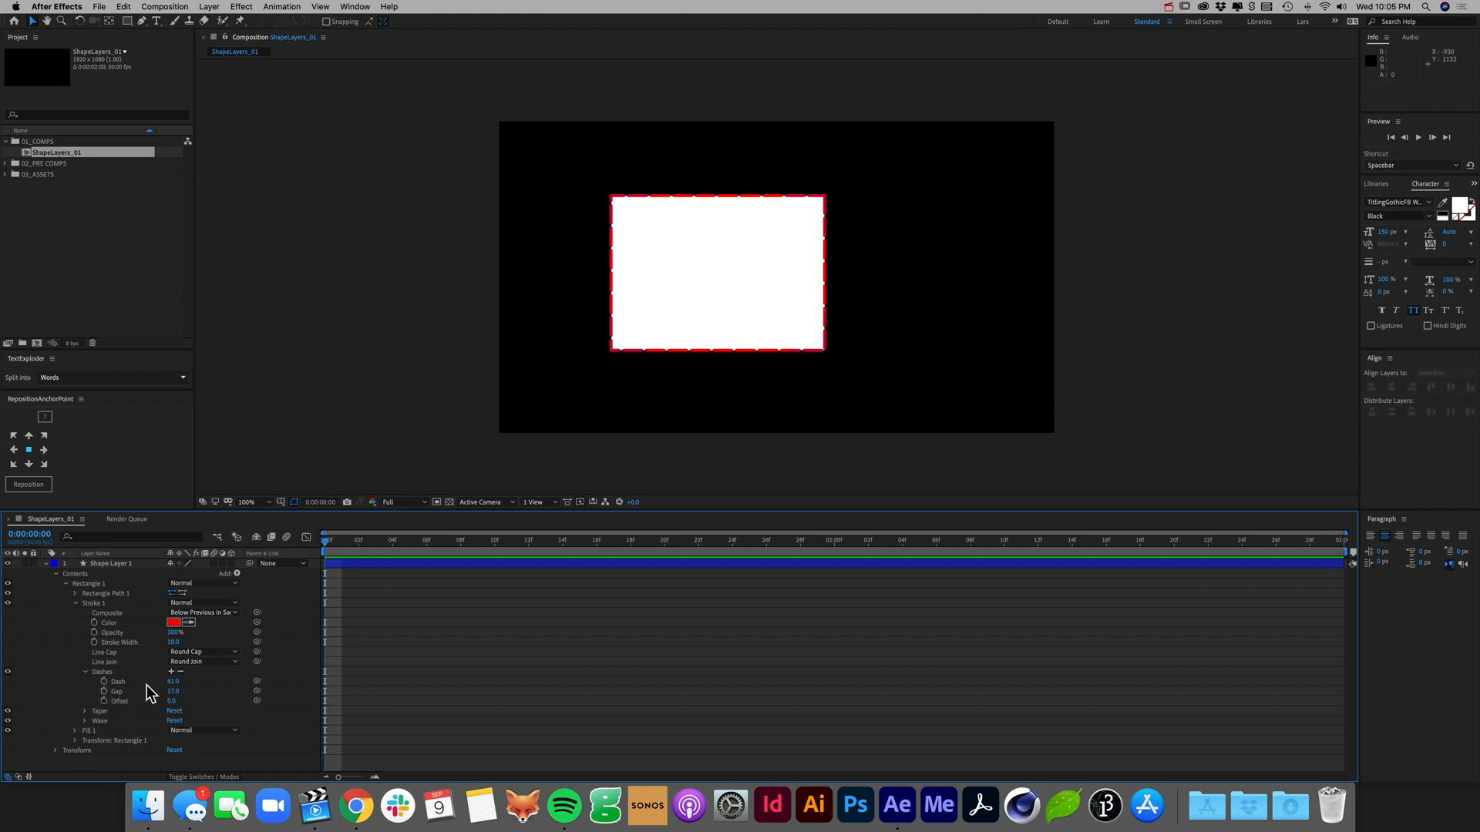
Step: Animate the Dash length from the first frame to about 207 at frame 8 and preview the result
left_click(104, 681)
left_click_drag(444, 541, 460, 545)
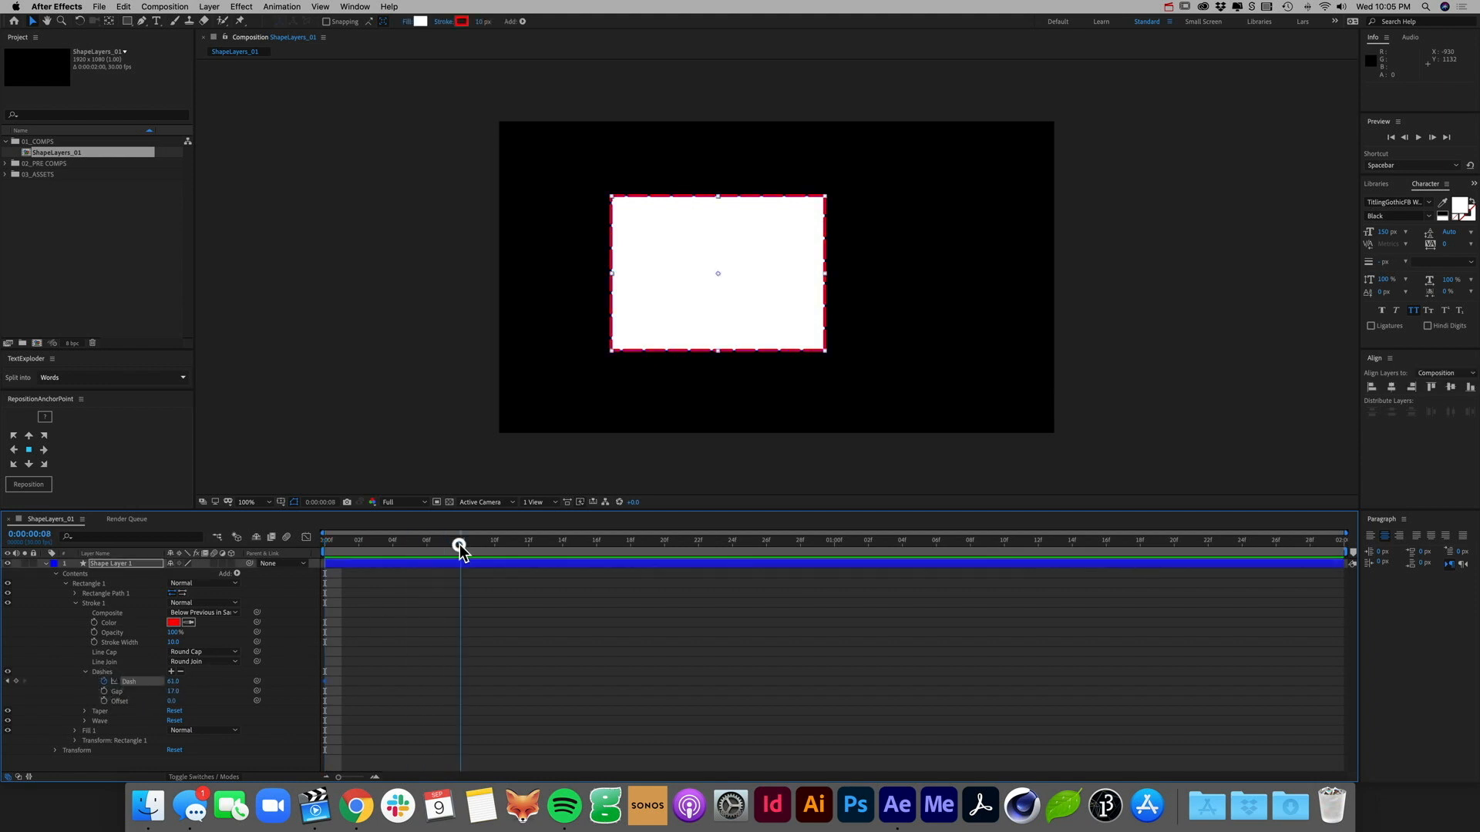
mouse_move(172, 681)
left_mouse_down()
mouse_move(323, 681)
mouse_move(256, 679)
left_mouse_up()
left_click_drag(378, 538, 231, 551)
key("space")
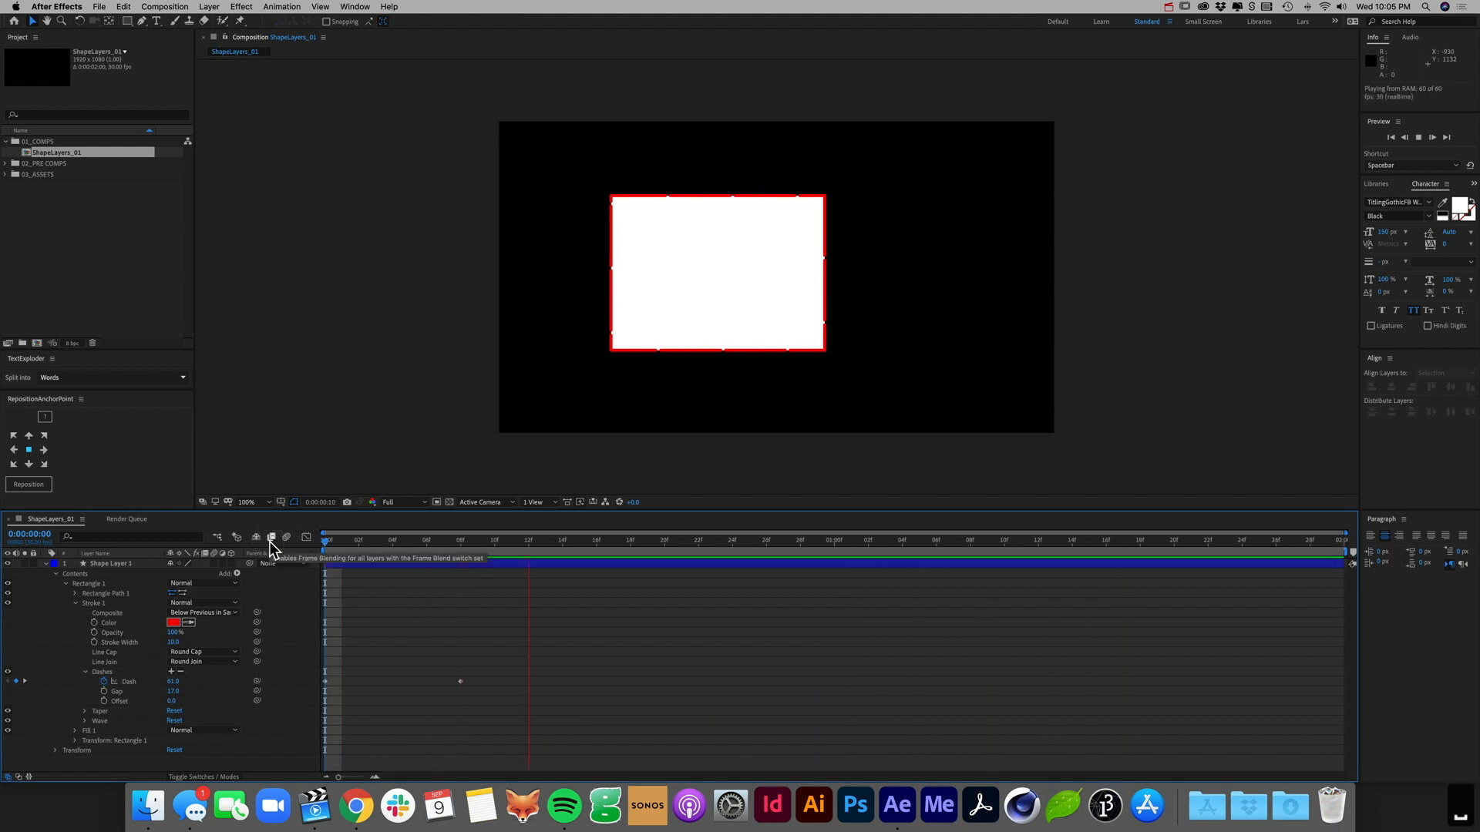
key("space")
Step: Remove the Dash length keyframes and return to the start of the timeline
left_click_drag(511, 675, 299, 701)
left_click(104, 681)
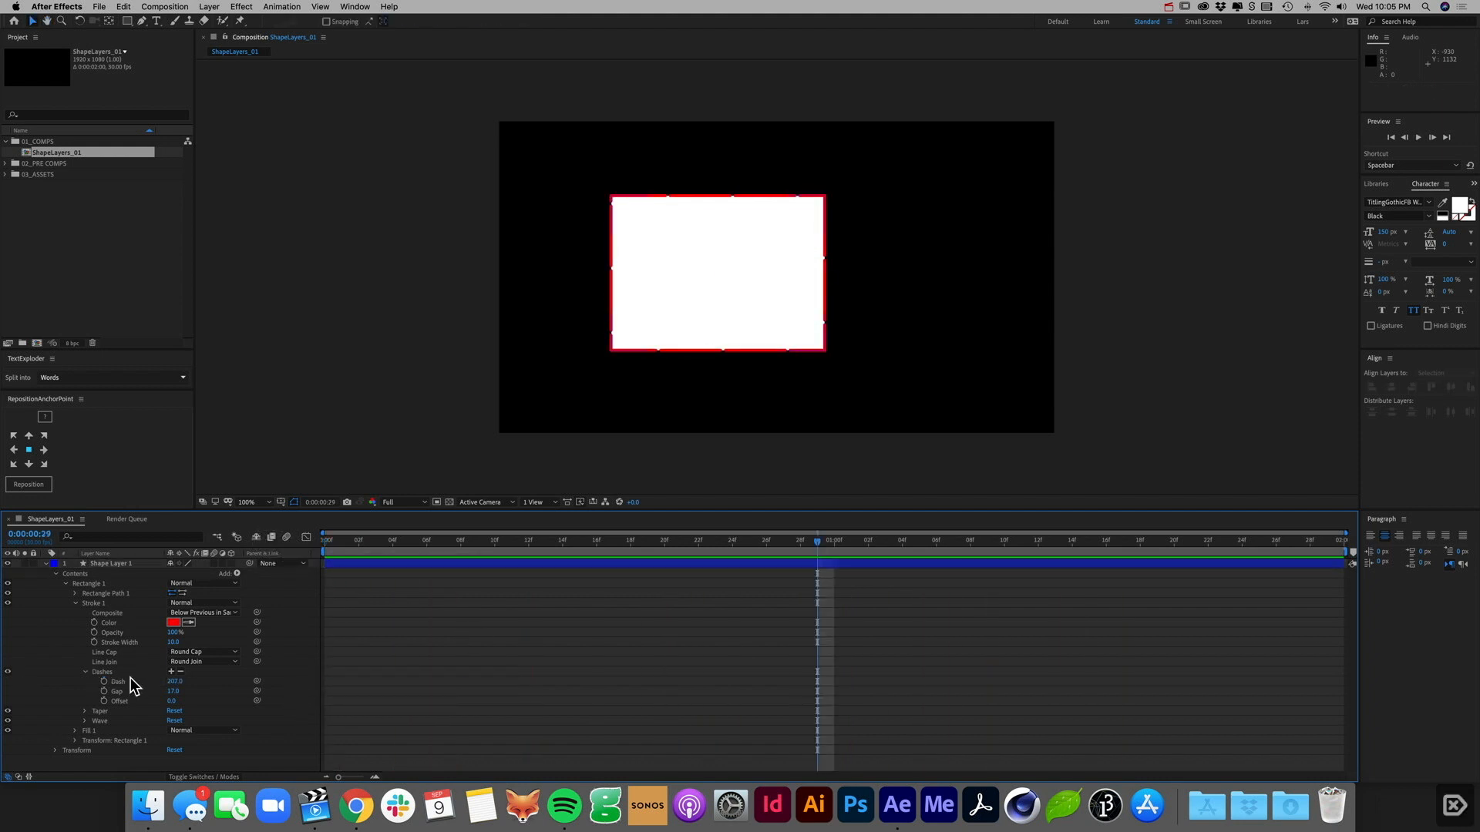
key("Home")
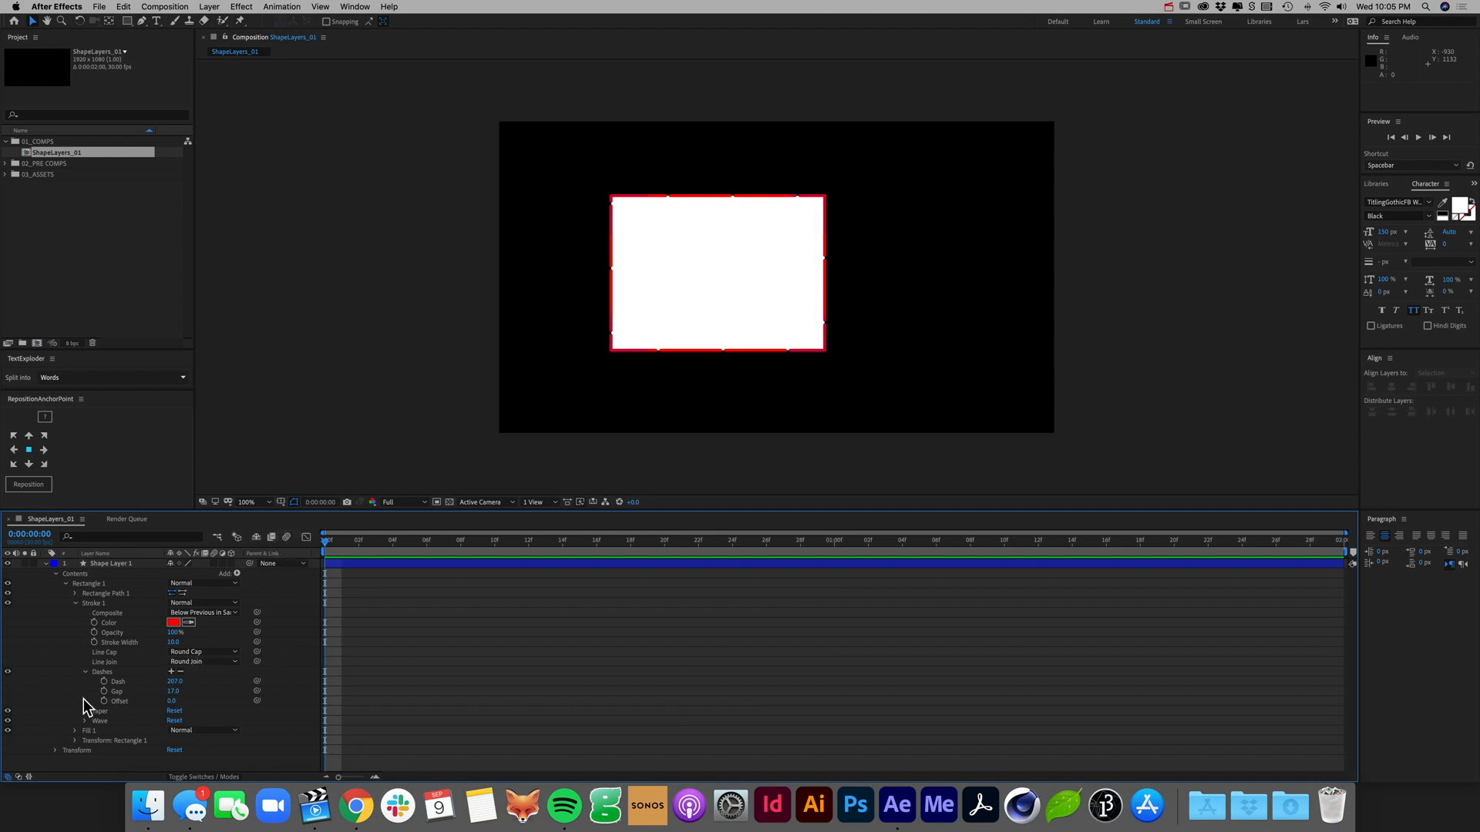
Step: Set the Gap to about 44, animate the dash Offset upward from the first frame to frame 10, and preview it
left_click(103, 701)
left_click_drag(174, 692, 193, 691)
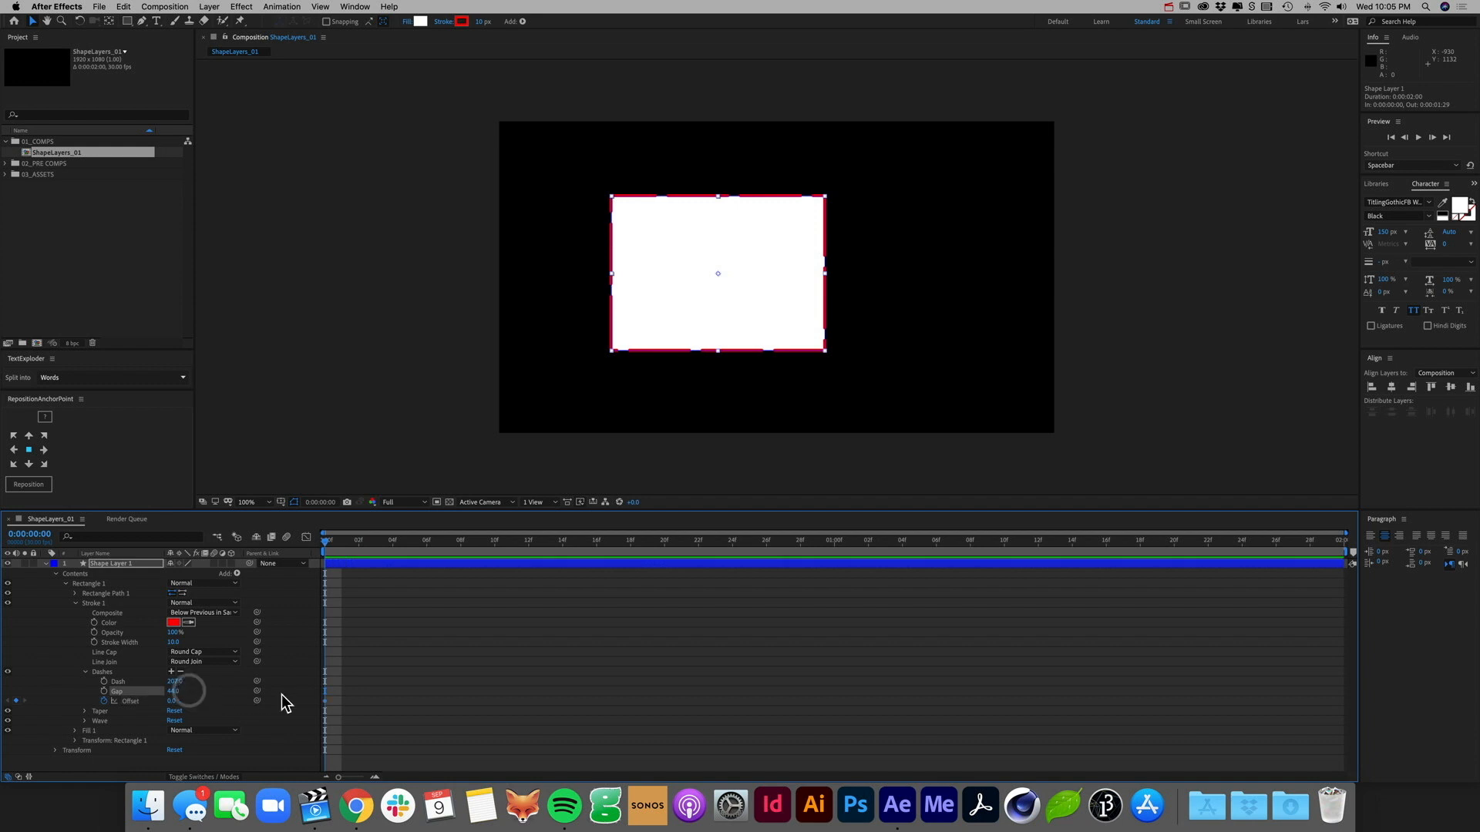
left_click(119, 702)
left_click(495, 541)
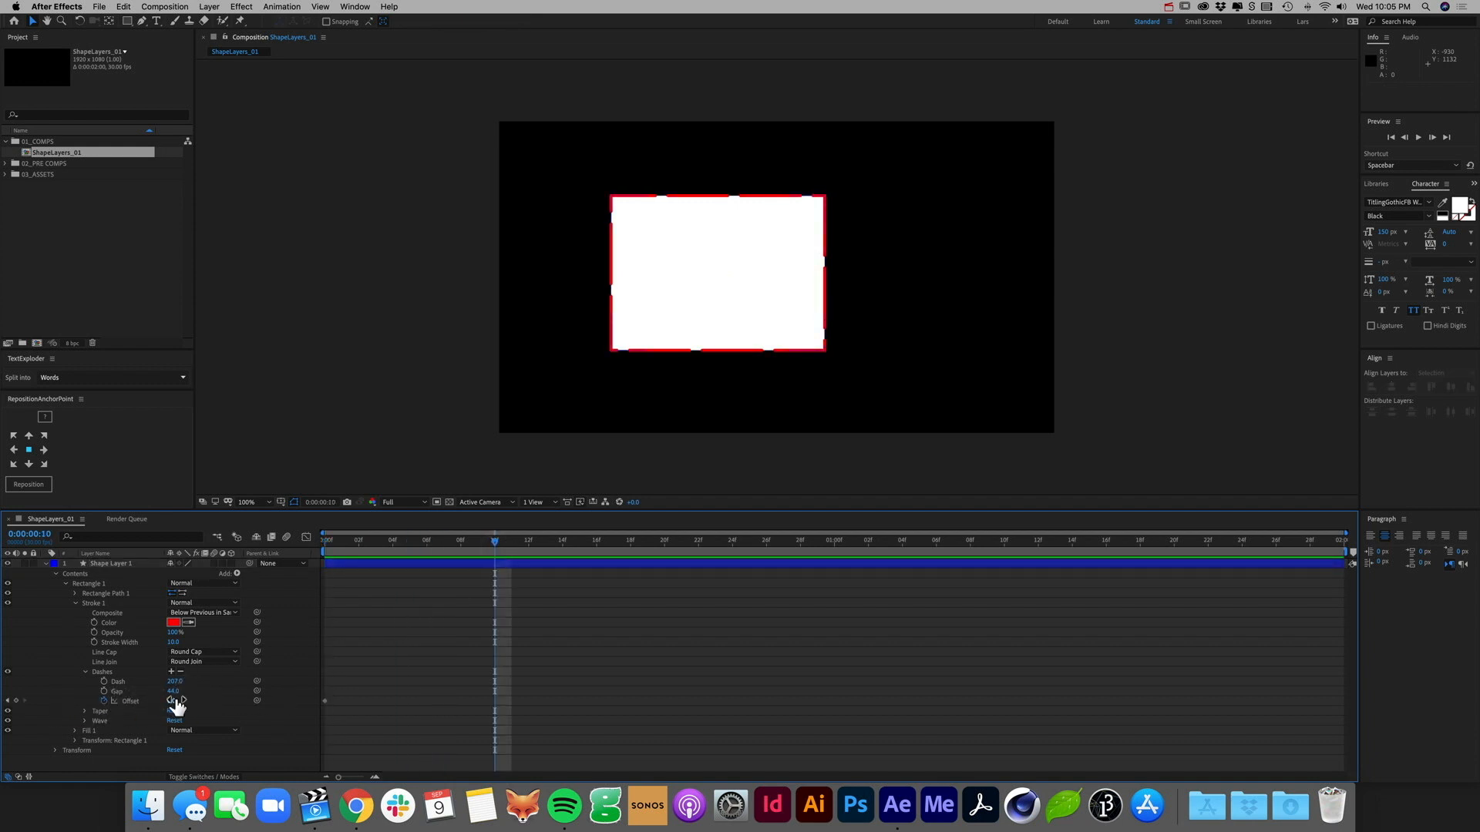
left_click_drag(173, 700, 836, 703)
left_click_drag(417, 543, 171, 561)
key("space")
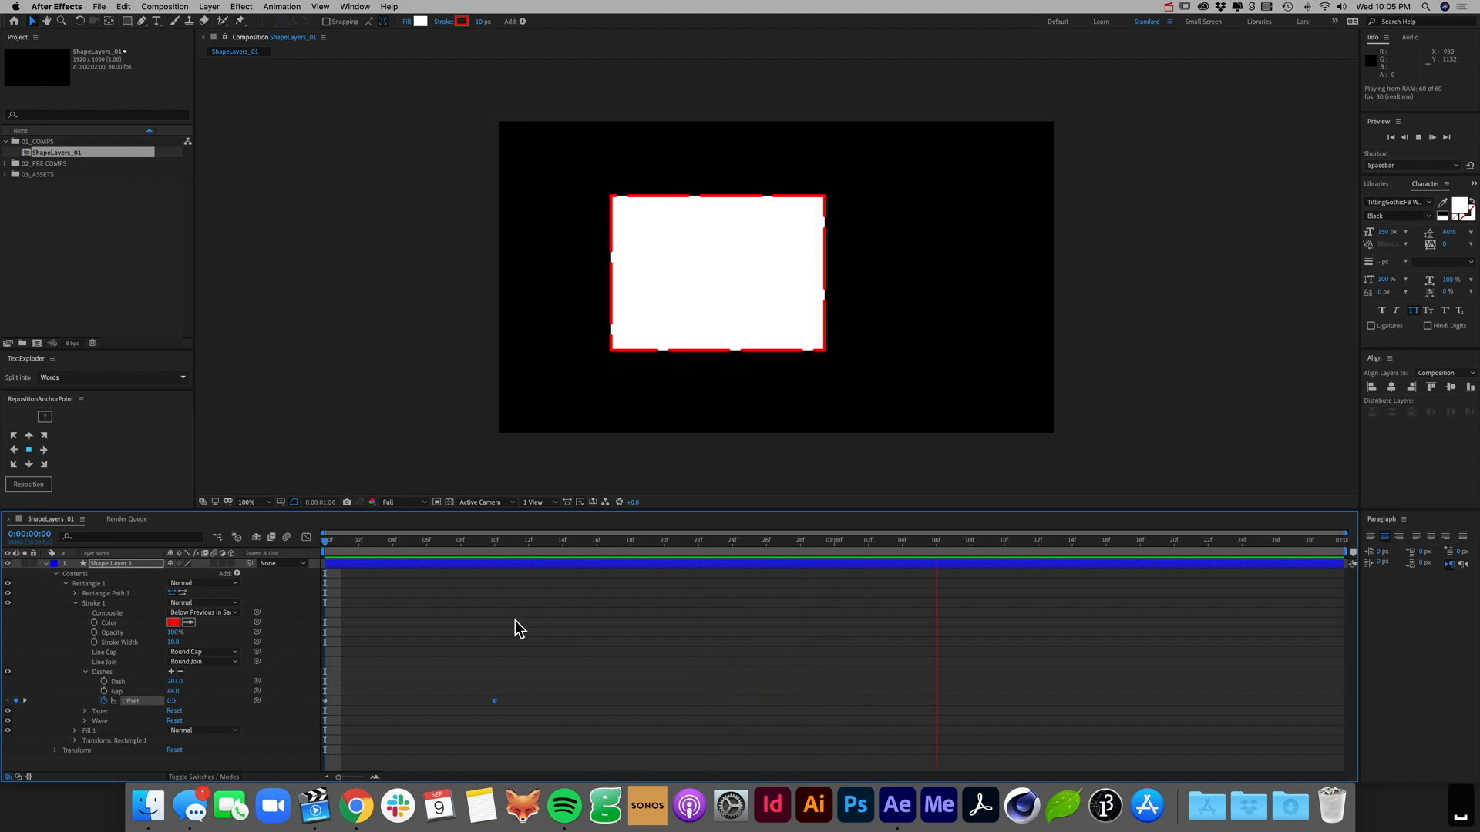
Step: Move the second Offset keyframe to the end of the timeline at 2 seconds and preview the slower dash movement
left_click_drag(494, 701, 1348, 664)
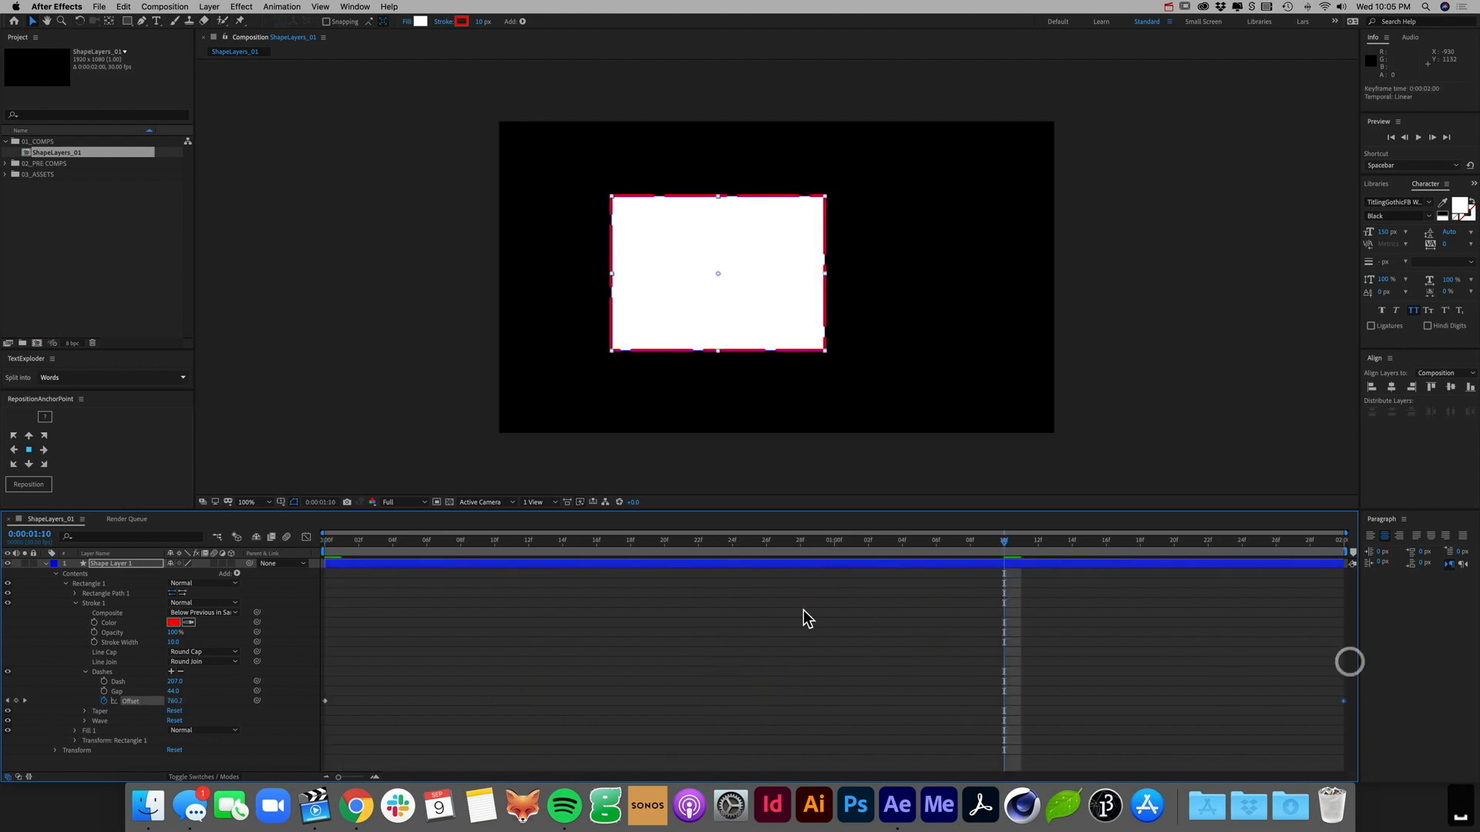
key("space")
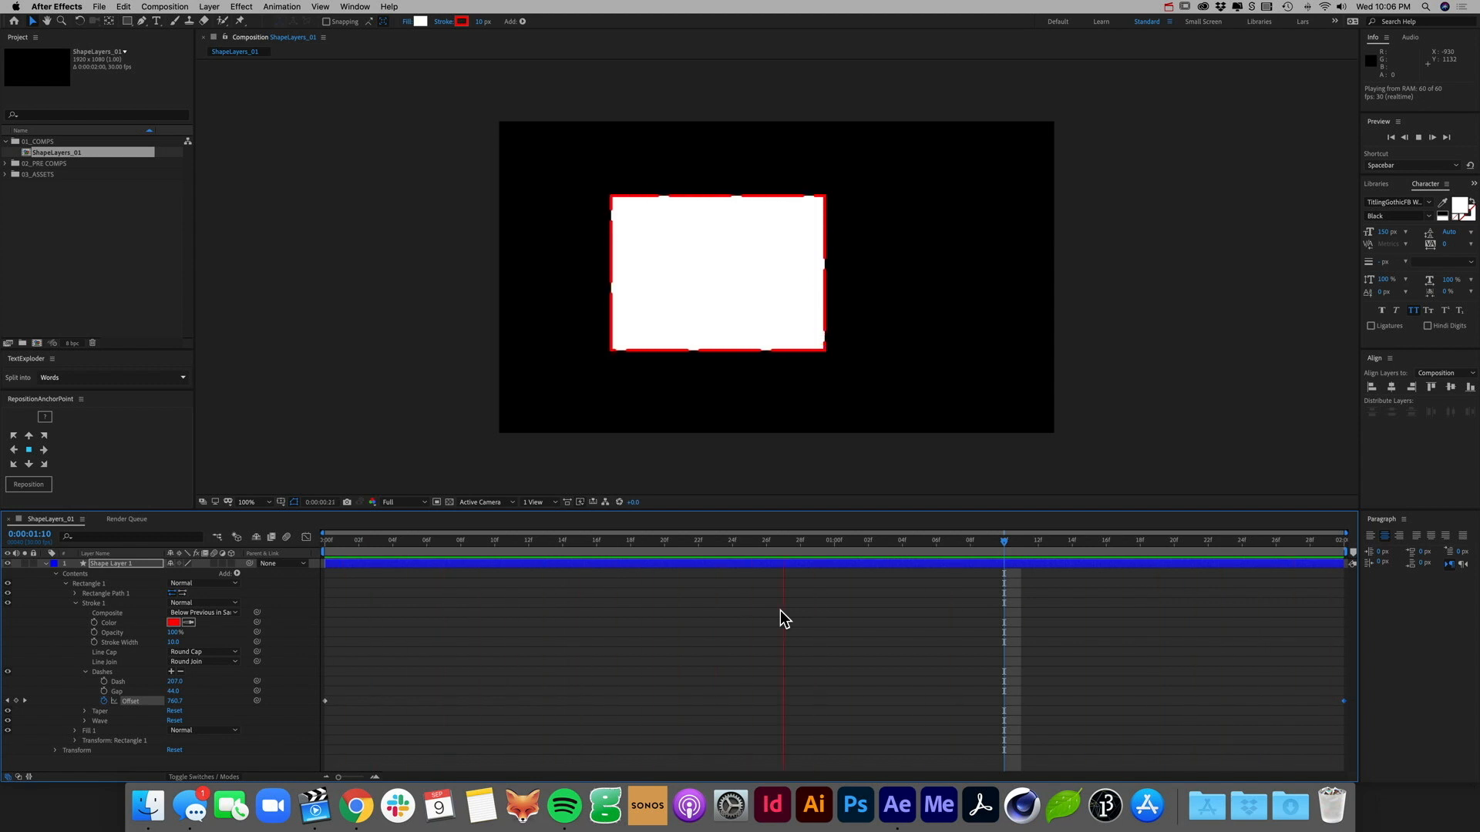
key("space")
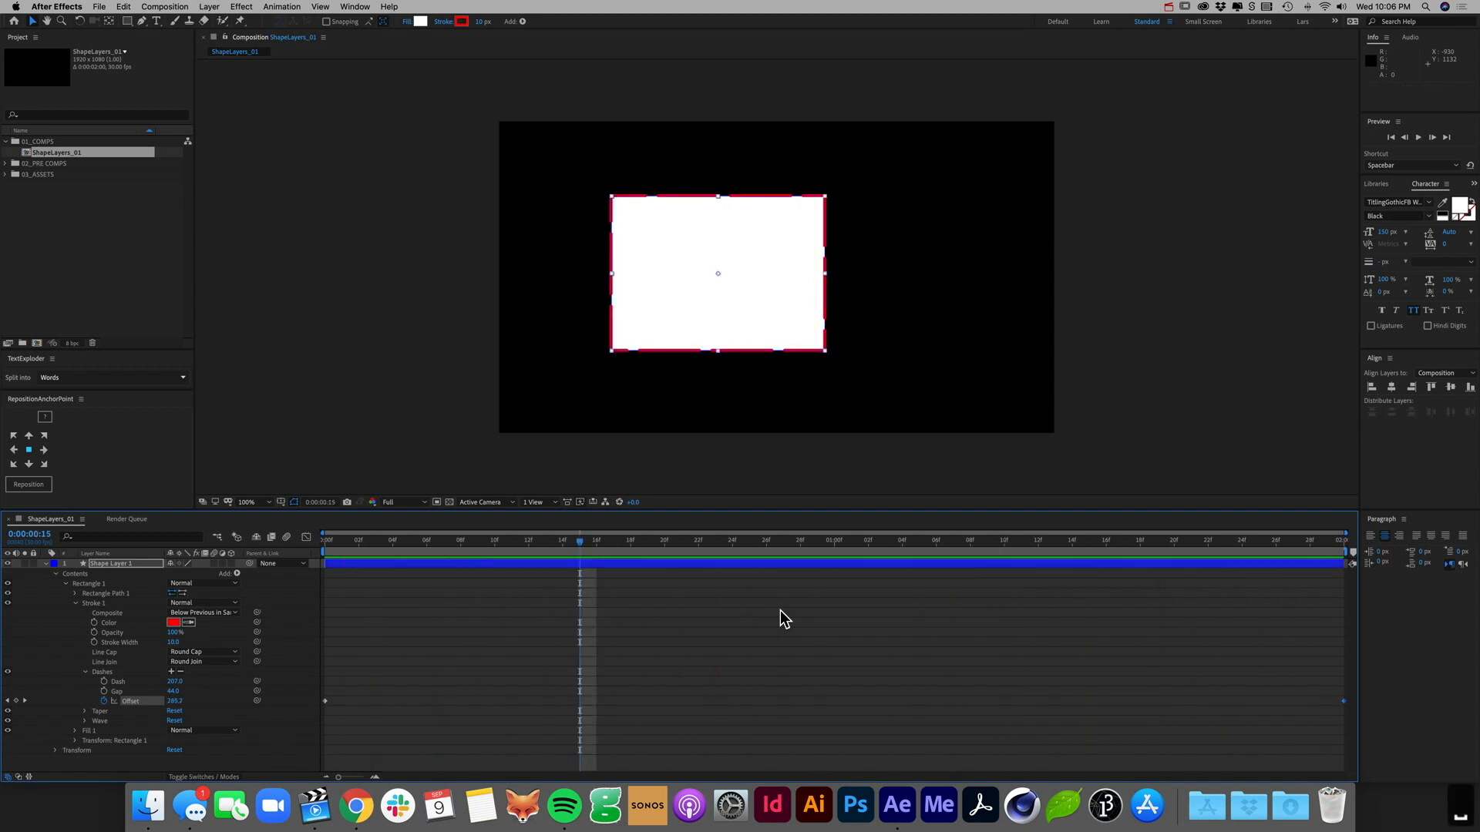
Step: Undo the dash Offset animation and the last Gap change
key("super+z")
key("super+z")
key("super+z")
key("super+z")
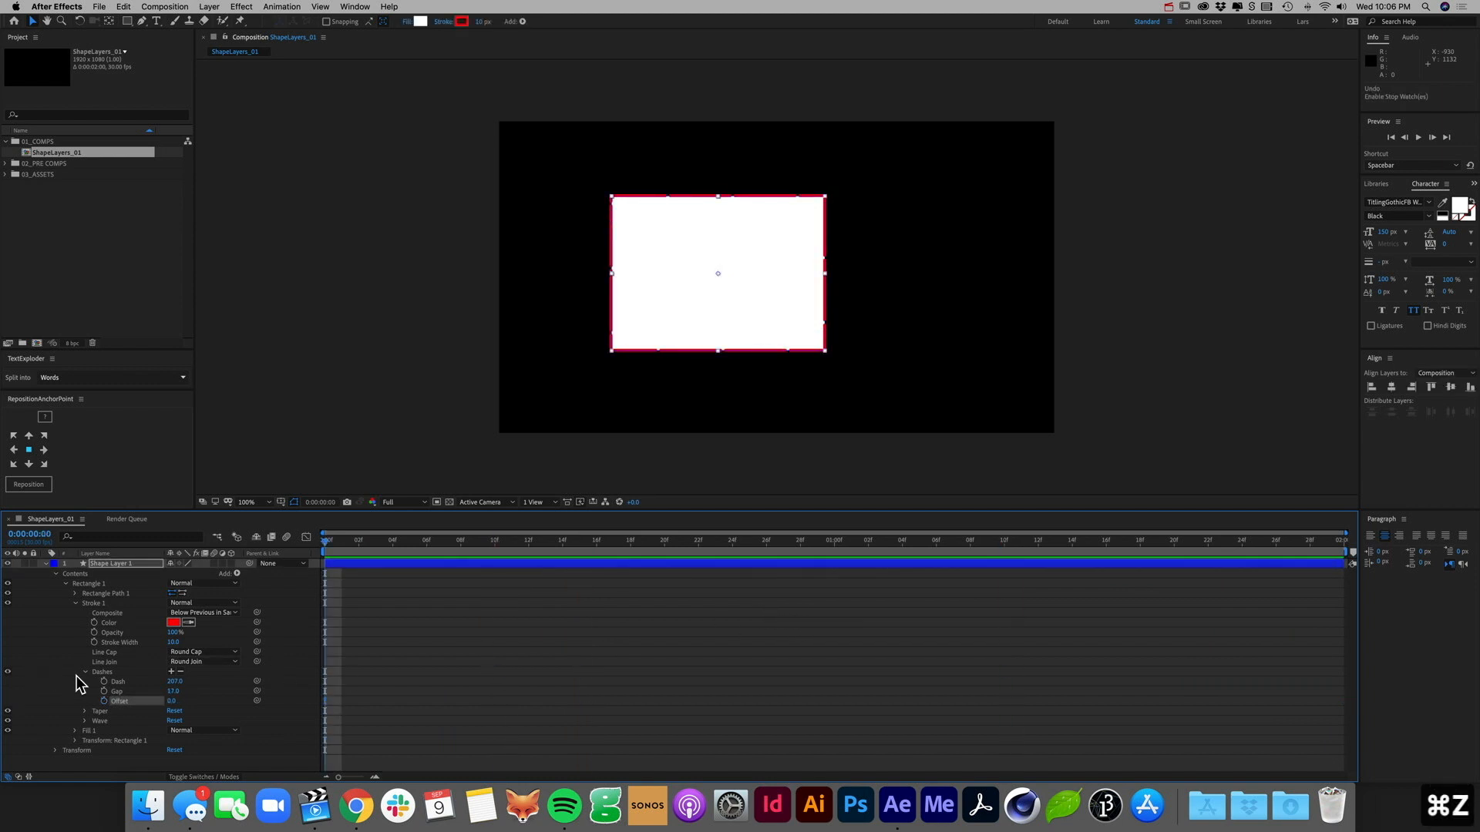
key("super+z")
Step: Expand the Taper properties and remove the gap and dash from Stroke 1
left_click(114, 682)
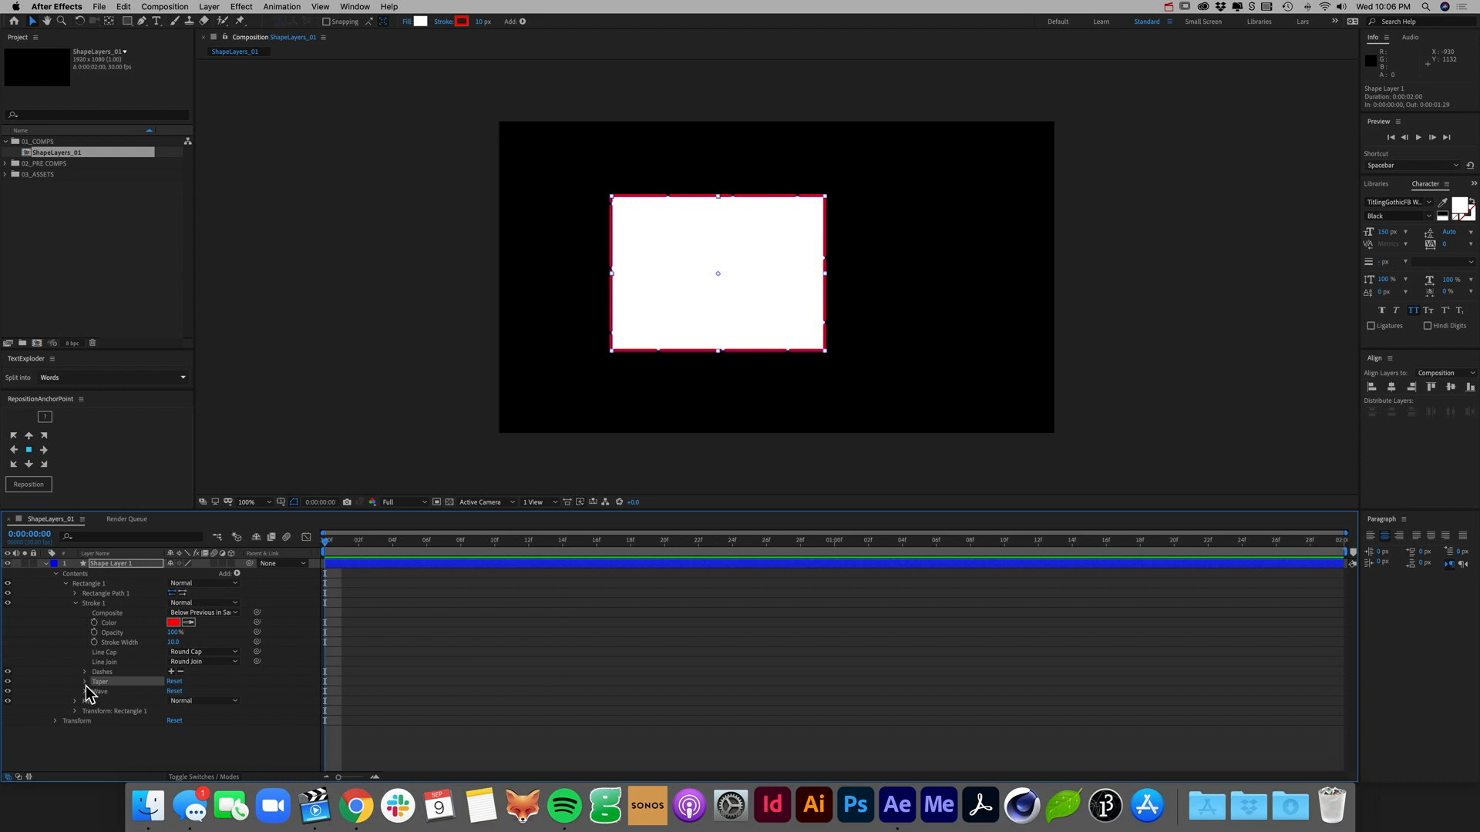
left_click(85, 683)
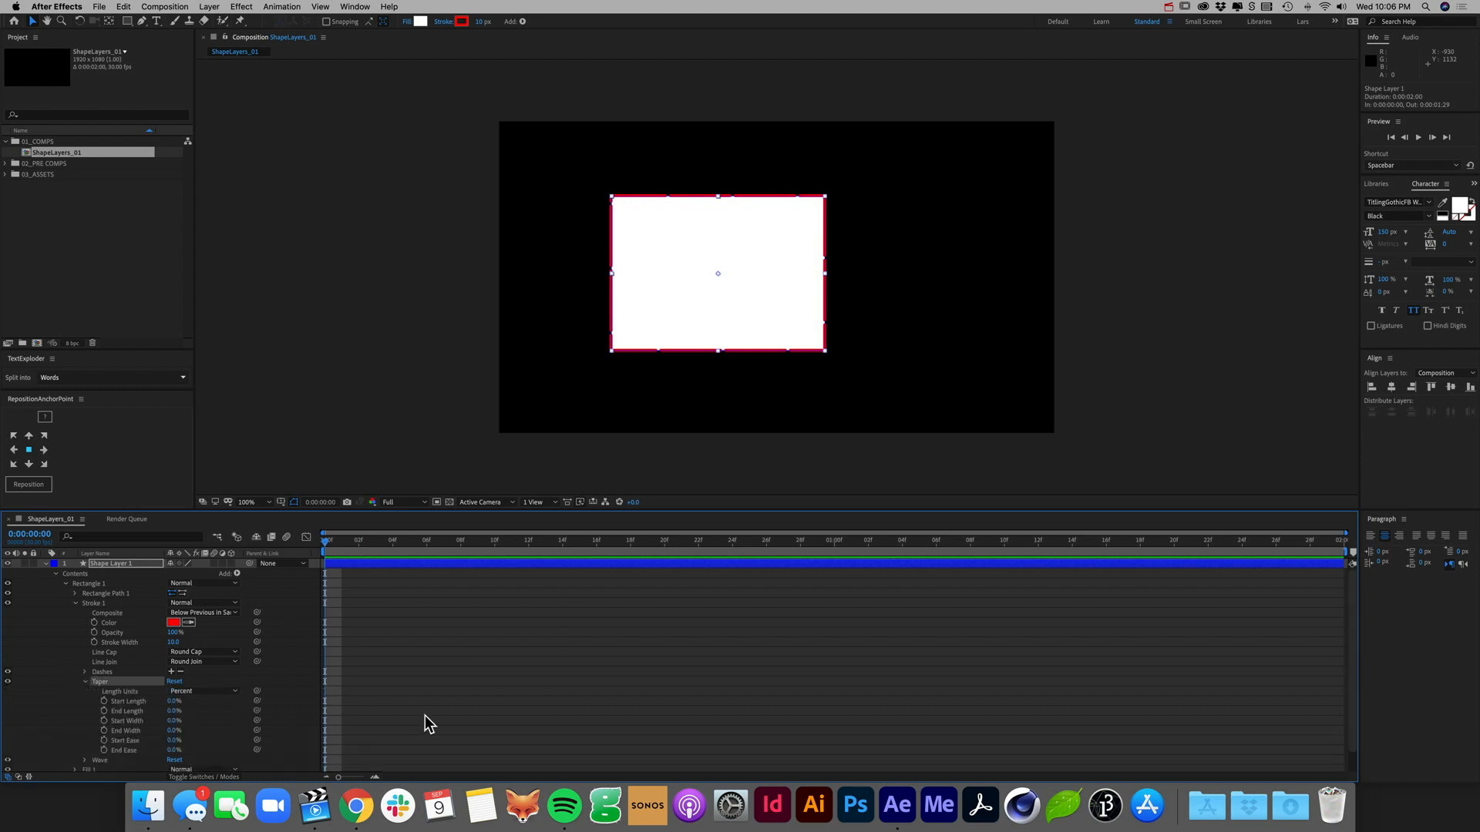
left_click(179, 672)
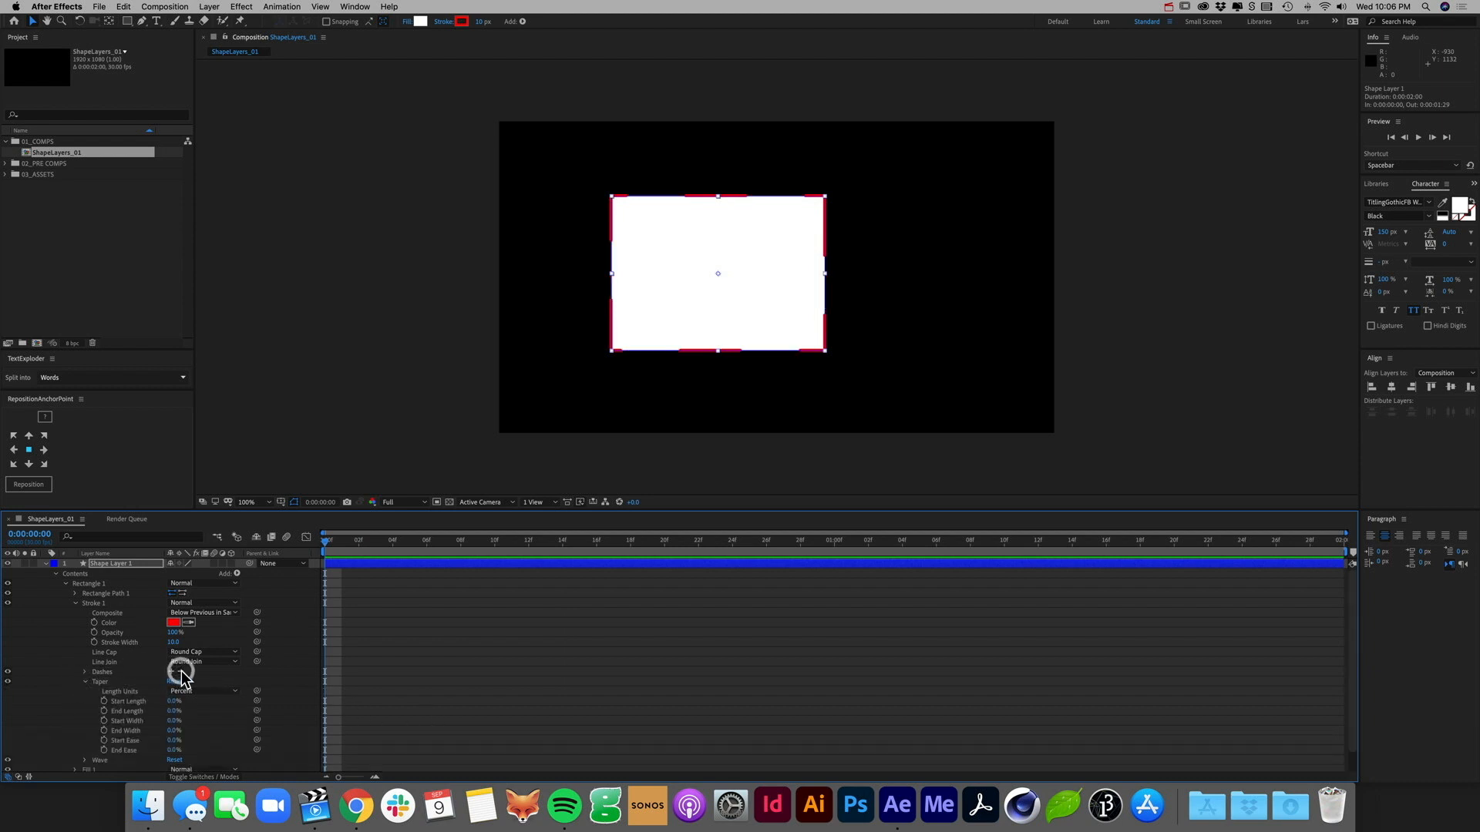
left_click(180, 672)
left_click(85, 673)
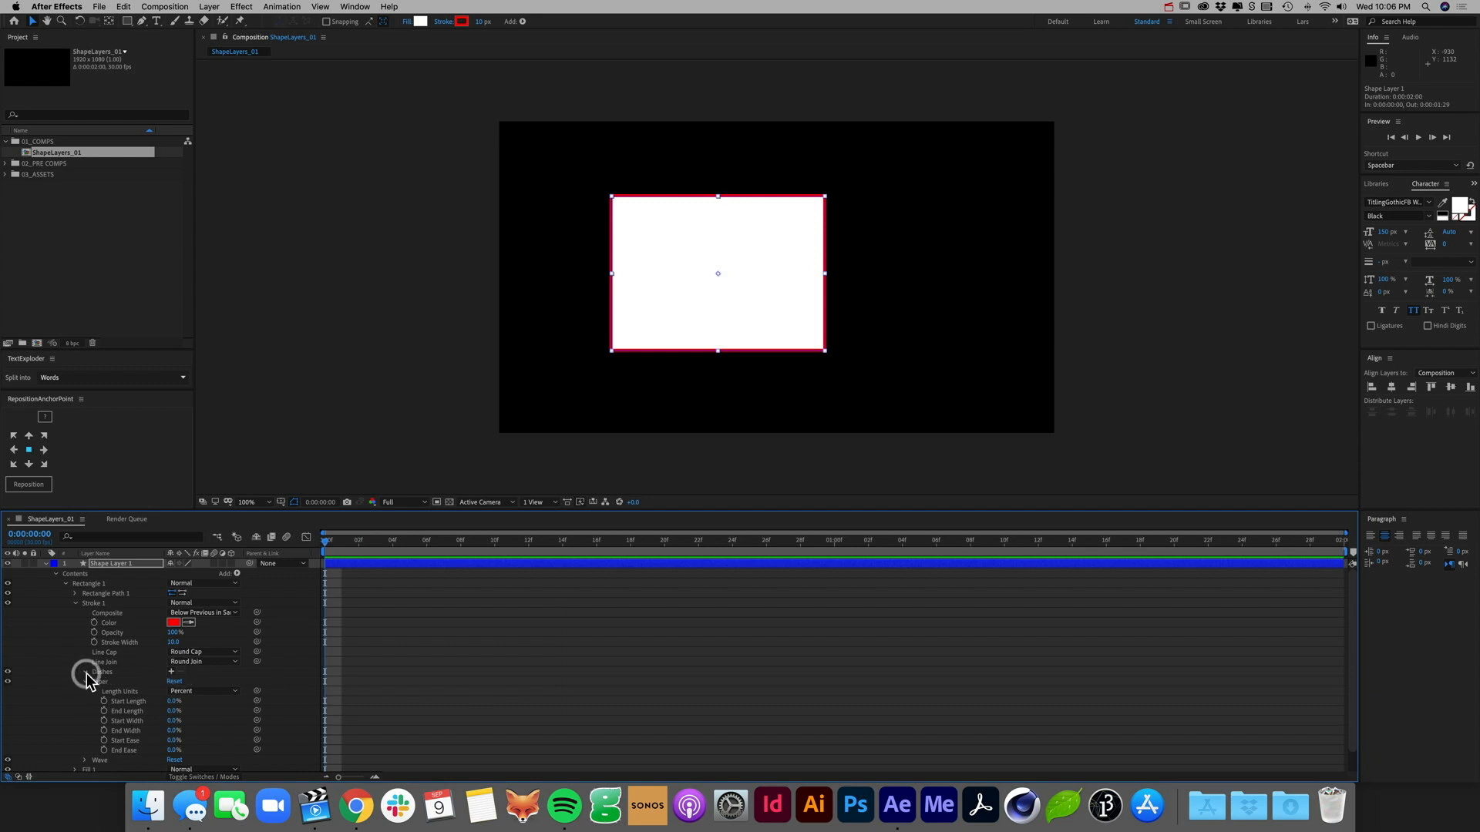
left_click(84, 672)
Step: Try a Taper Start Length of about 68% on Stroke 1, reset the taper and collapse its properties
left_click_drag(172, 703, 211, 700)
left_click(548, 701)
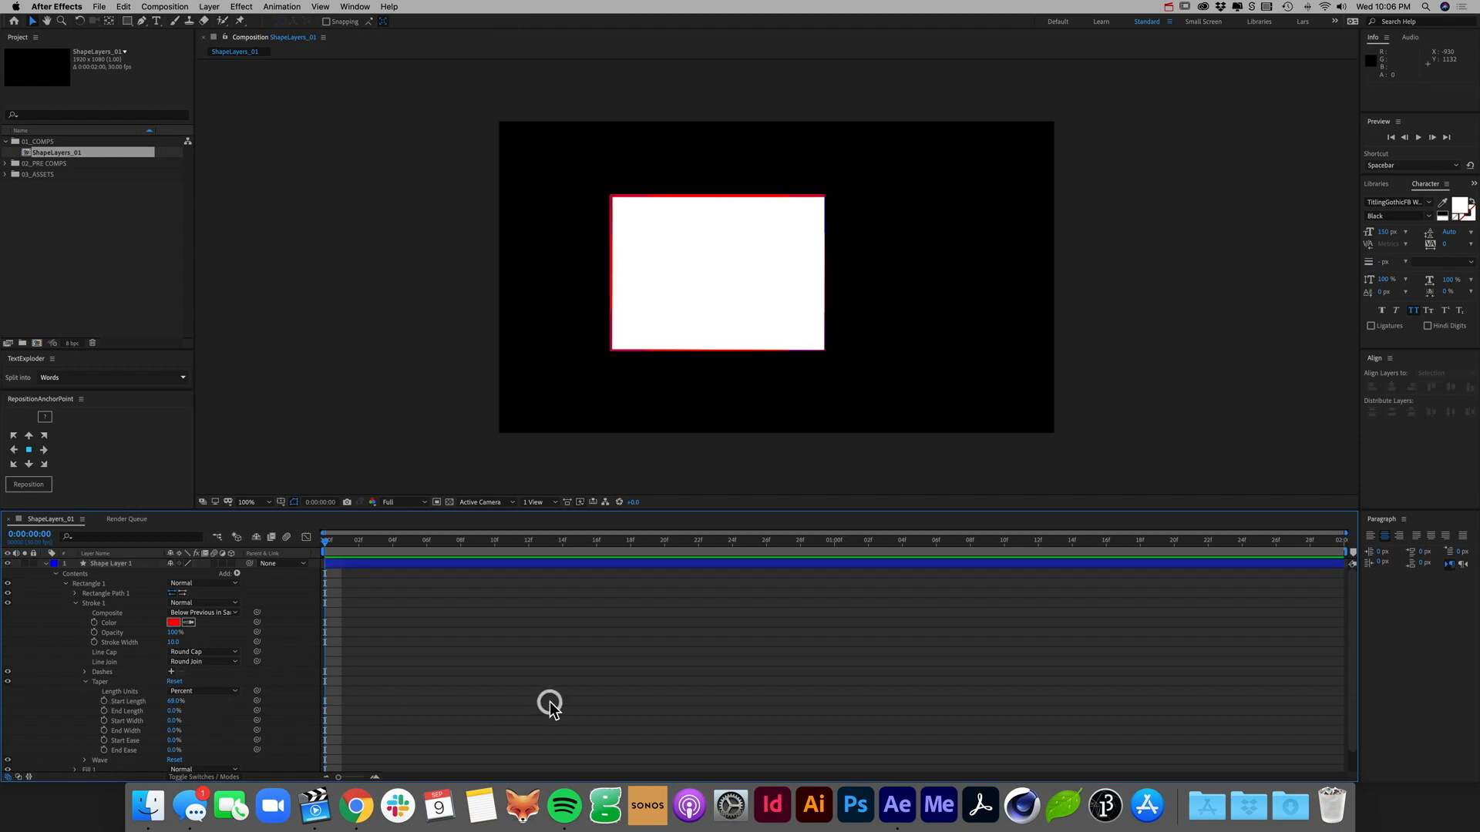
left_click_drag(362, 543, 271, 575)
left_click(112, 682)
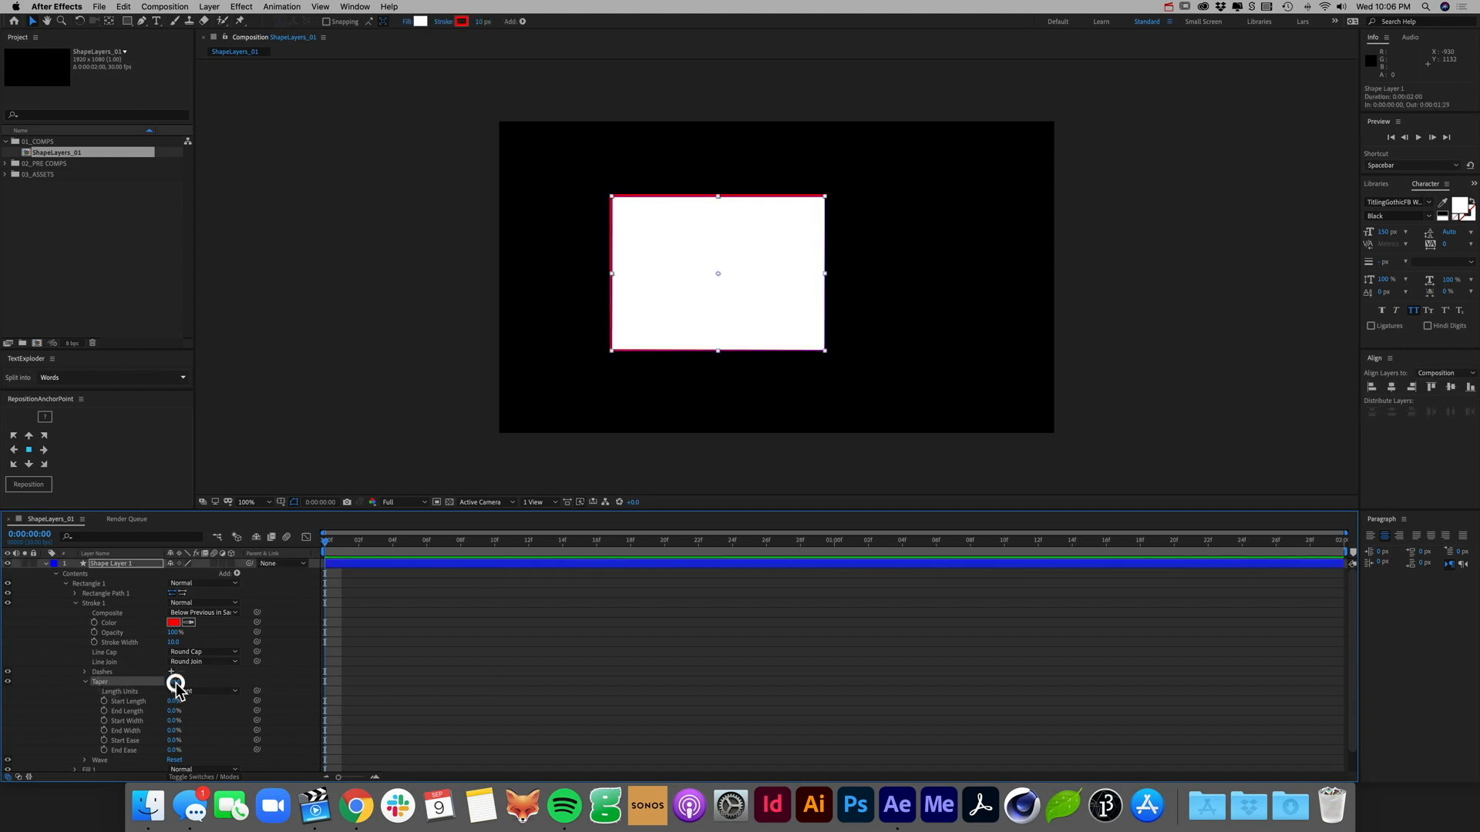
left_click(175, 682)
left_click(86, 683)
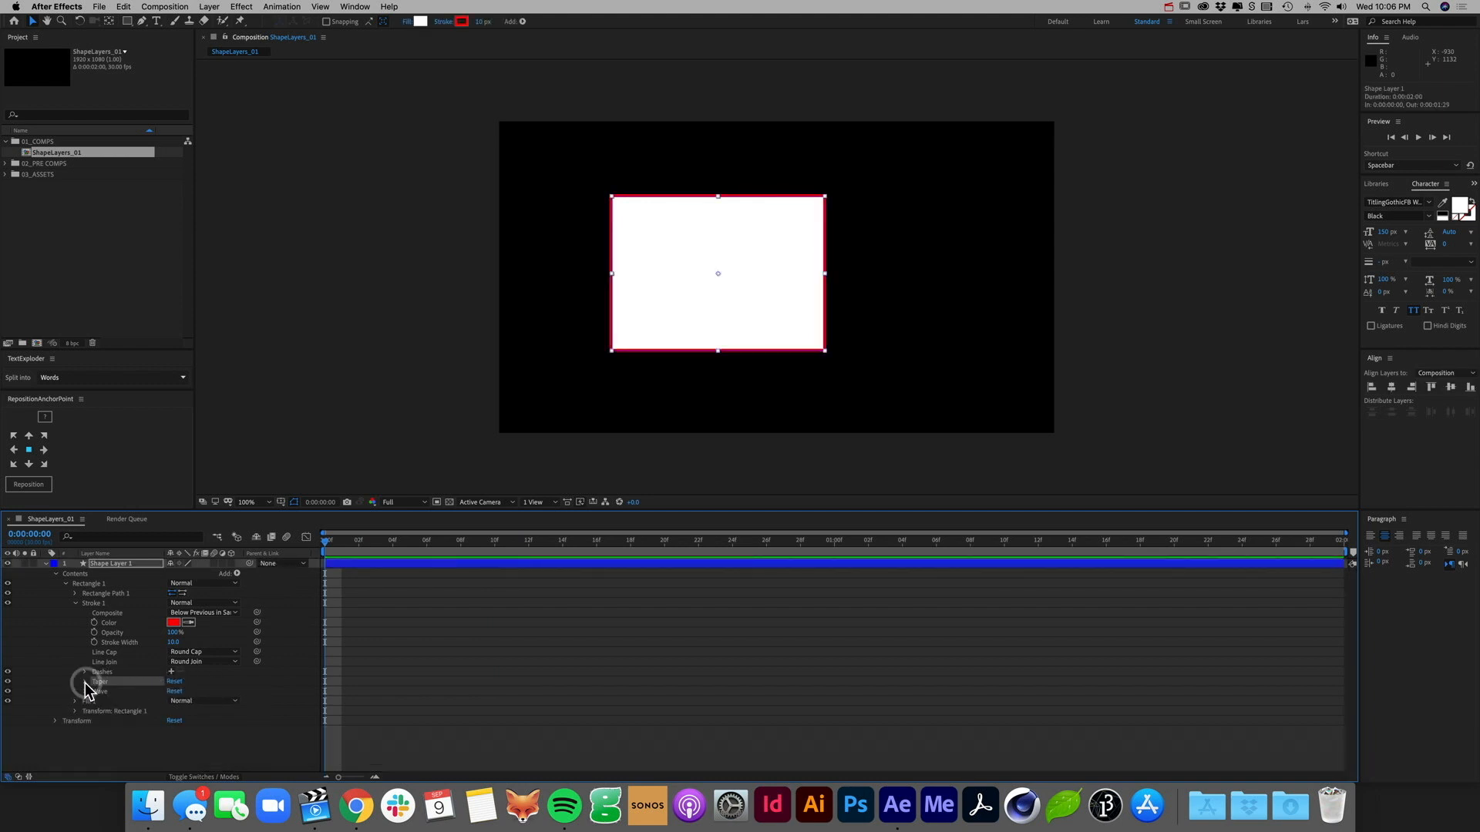
Step: Try a Wave Amount of 100% on Stroke 1, reset the wave and collapse its properties
left_click(100, 692)
left_click(85, 691)
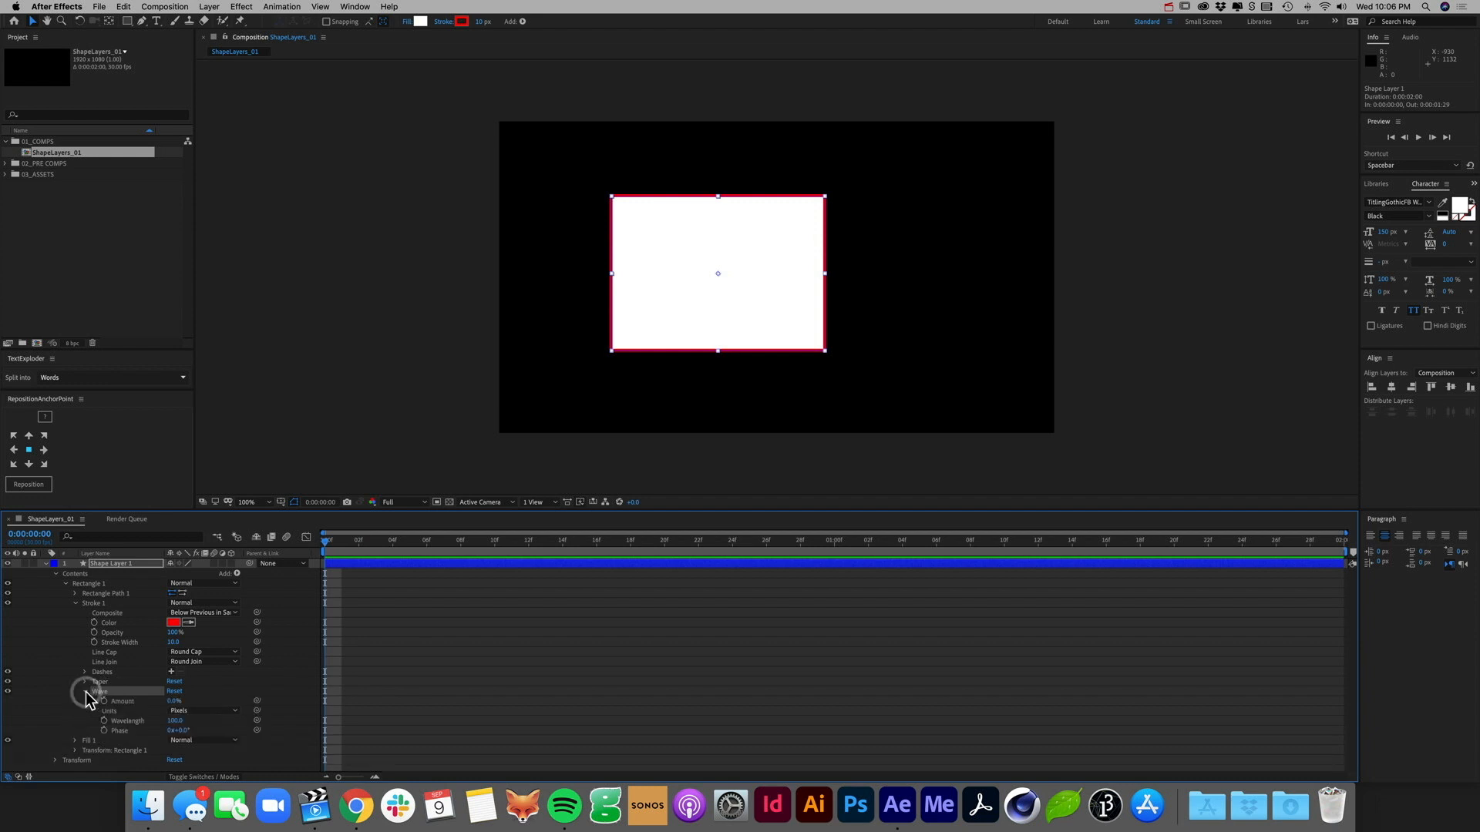
left_click_drag(173, 703, 205, 703)
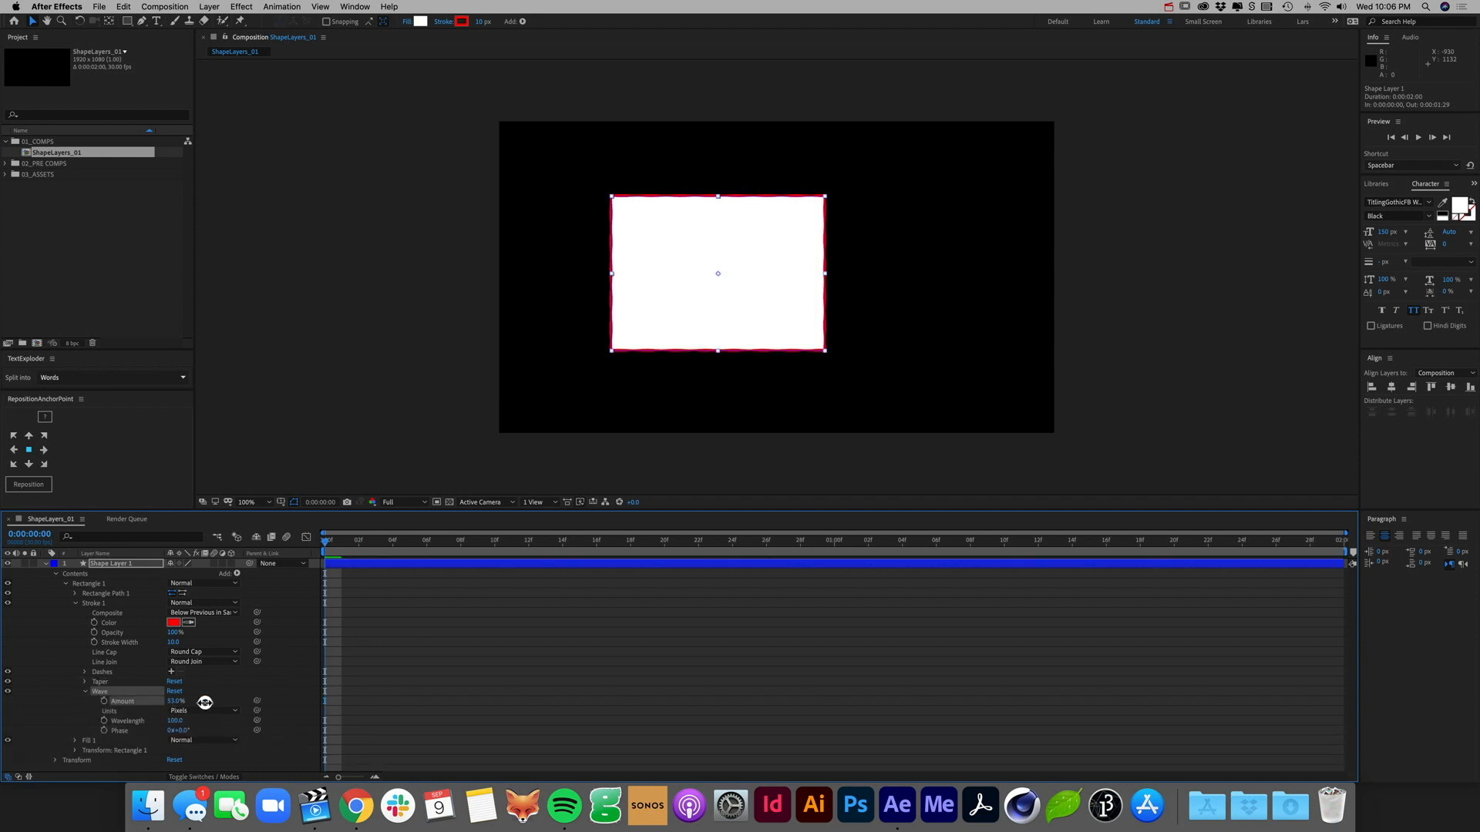
left_click(474, 696)
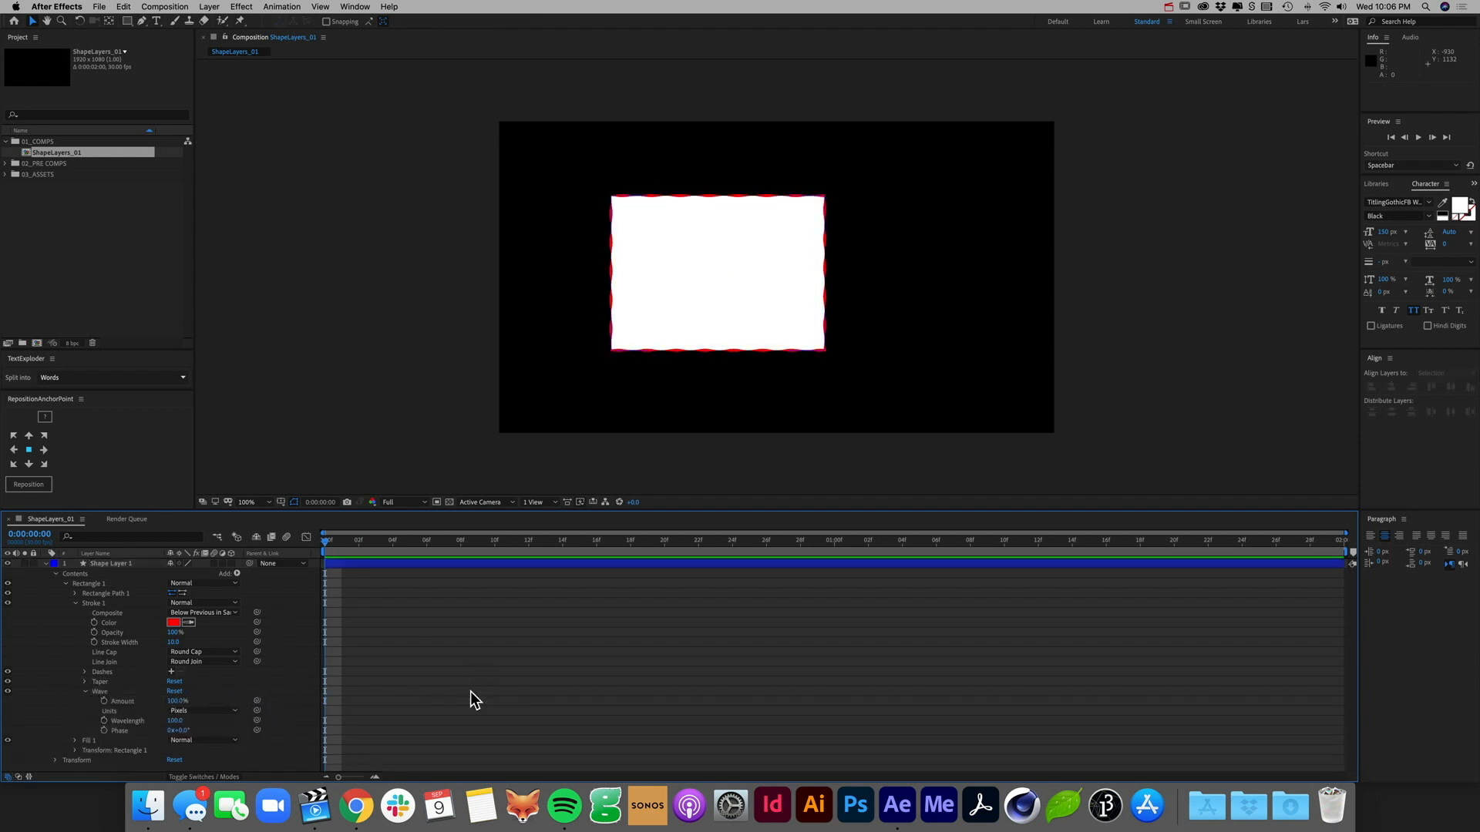
left_click(112, 692)
left_click(174, 691)
left_click(86, 692)
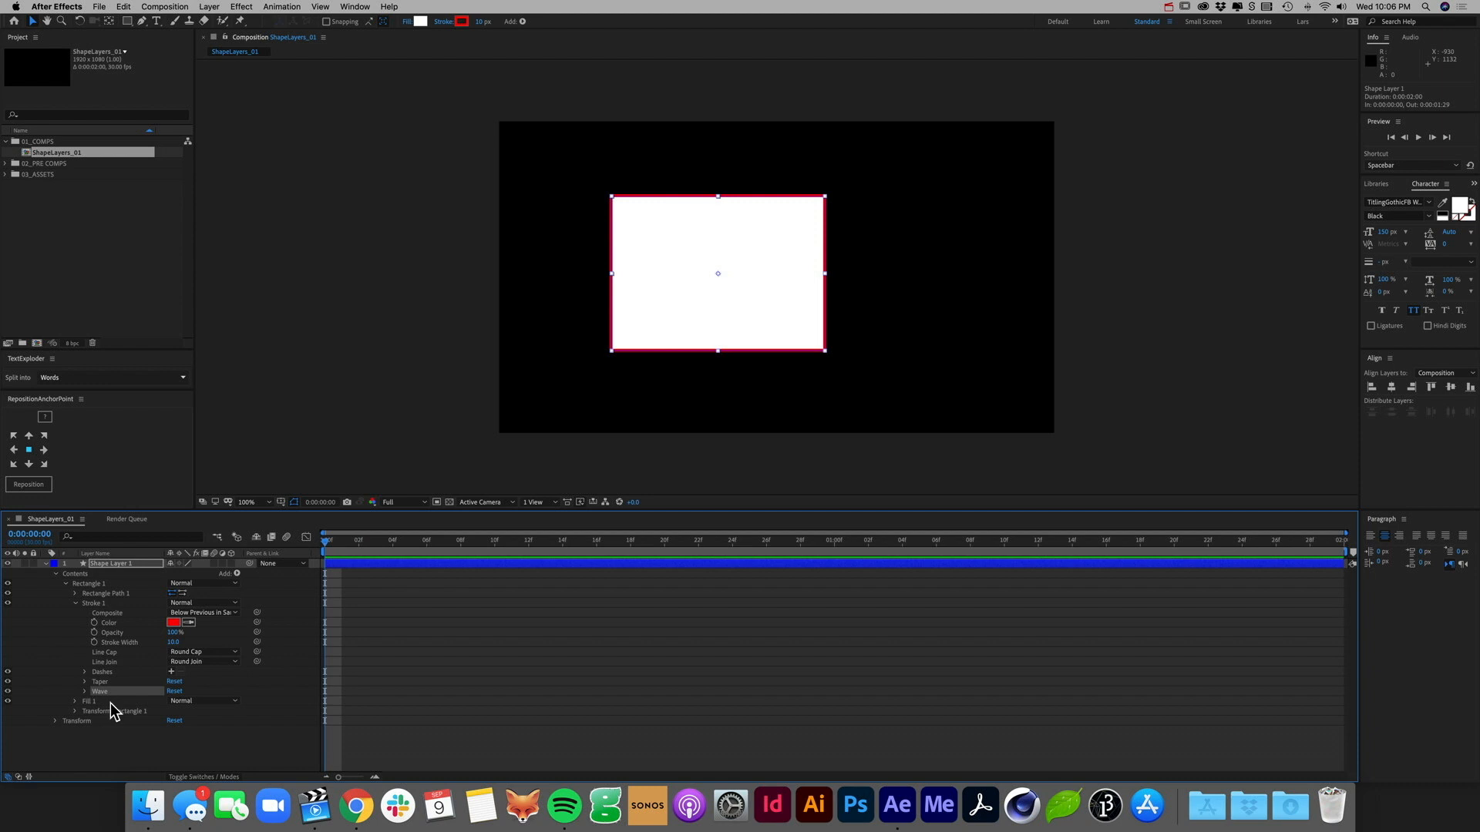
Step: Expand the Fill 1 properties of the rectangle and collapse Stroke 1
left_click(108, 702)
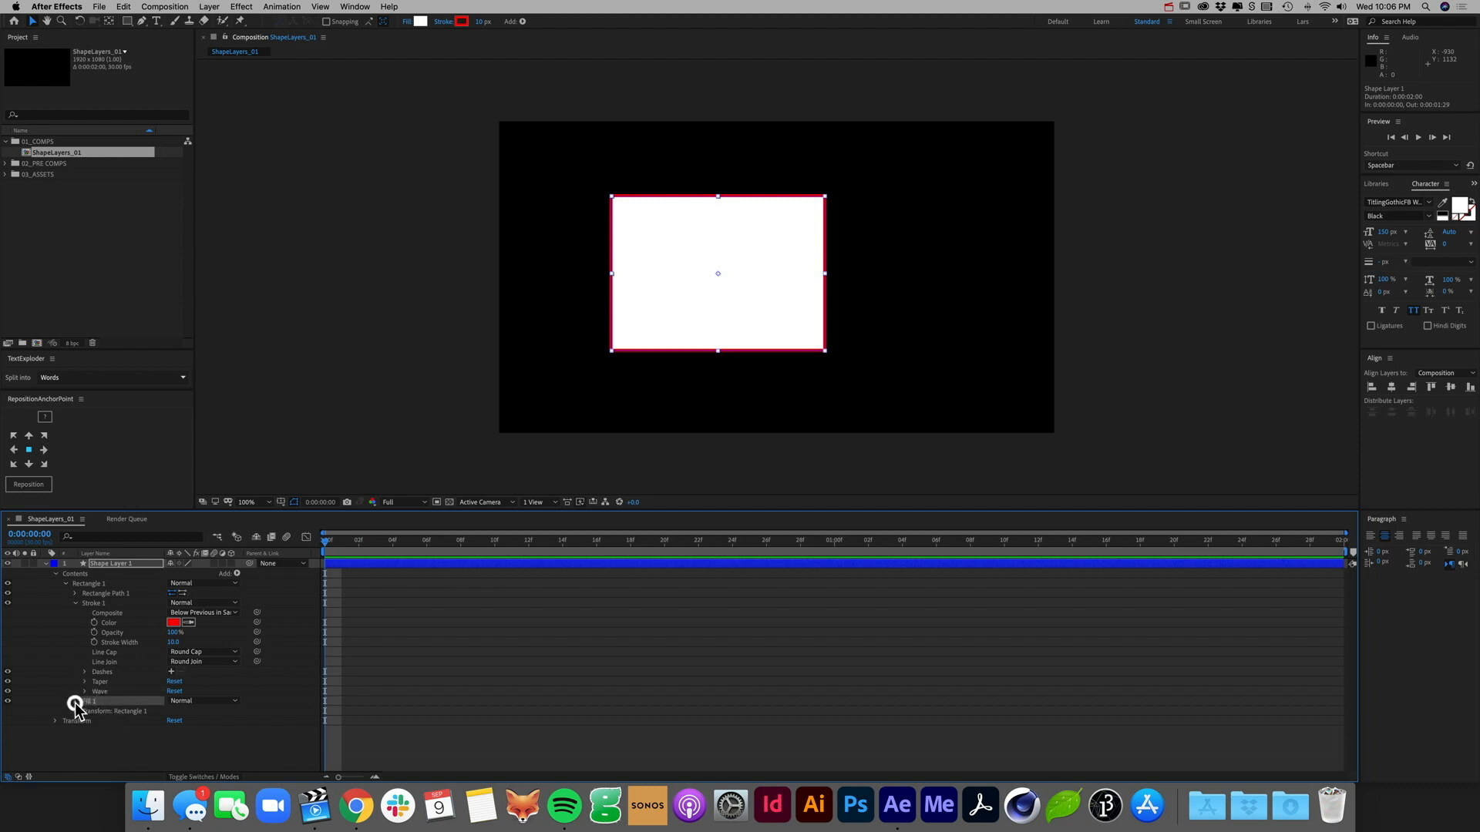
left_click(74, 701)
left_click(74, 603)
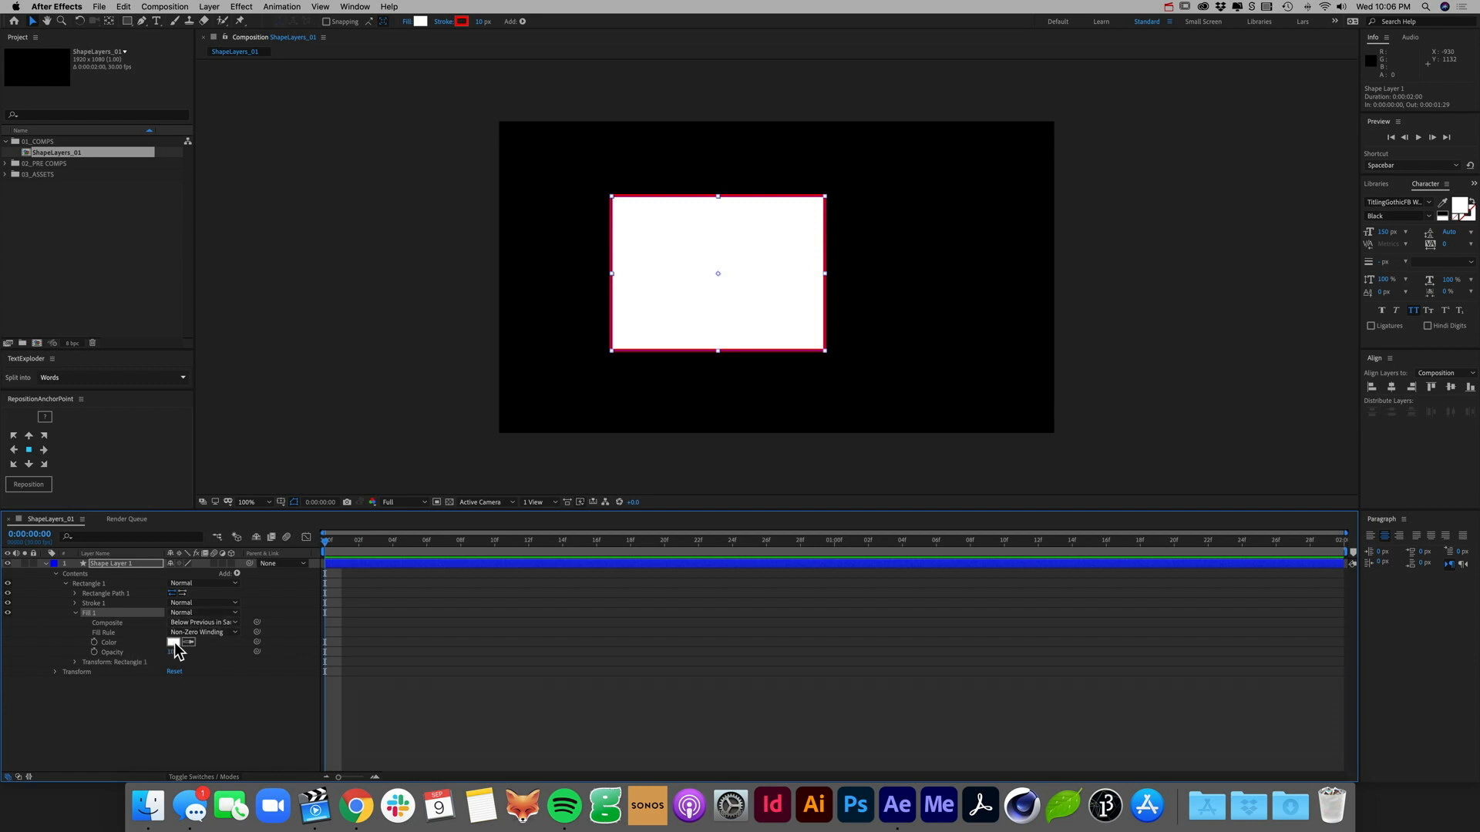
Step: Try a saturated blue colour and an opacity adjustment on Fill 1, undoing each change
left_click(175, 643)
left_click(982, 319)
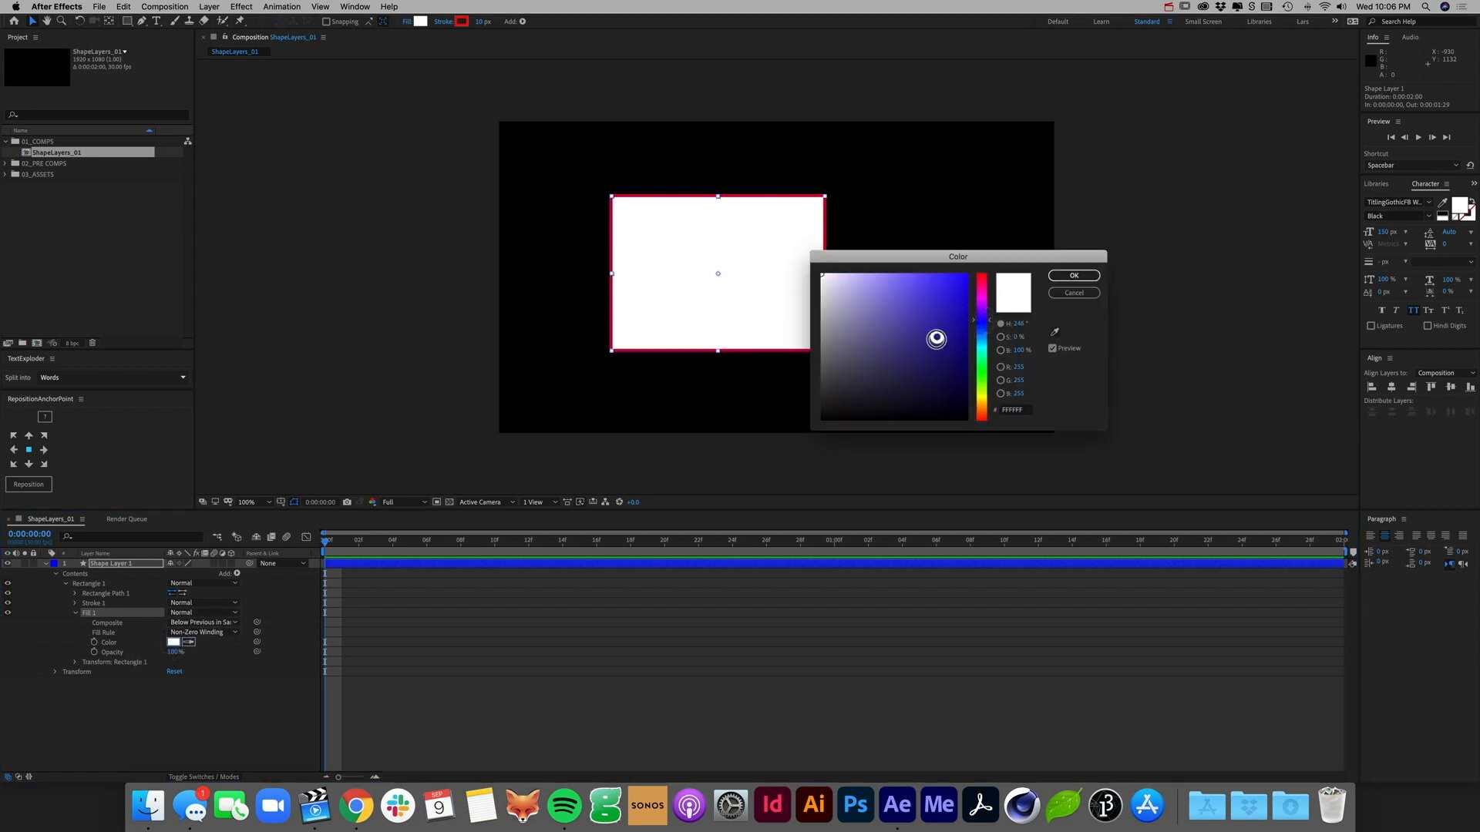
left_click_drag(937, 339, 977, 245)
left_click(1087, 276)
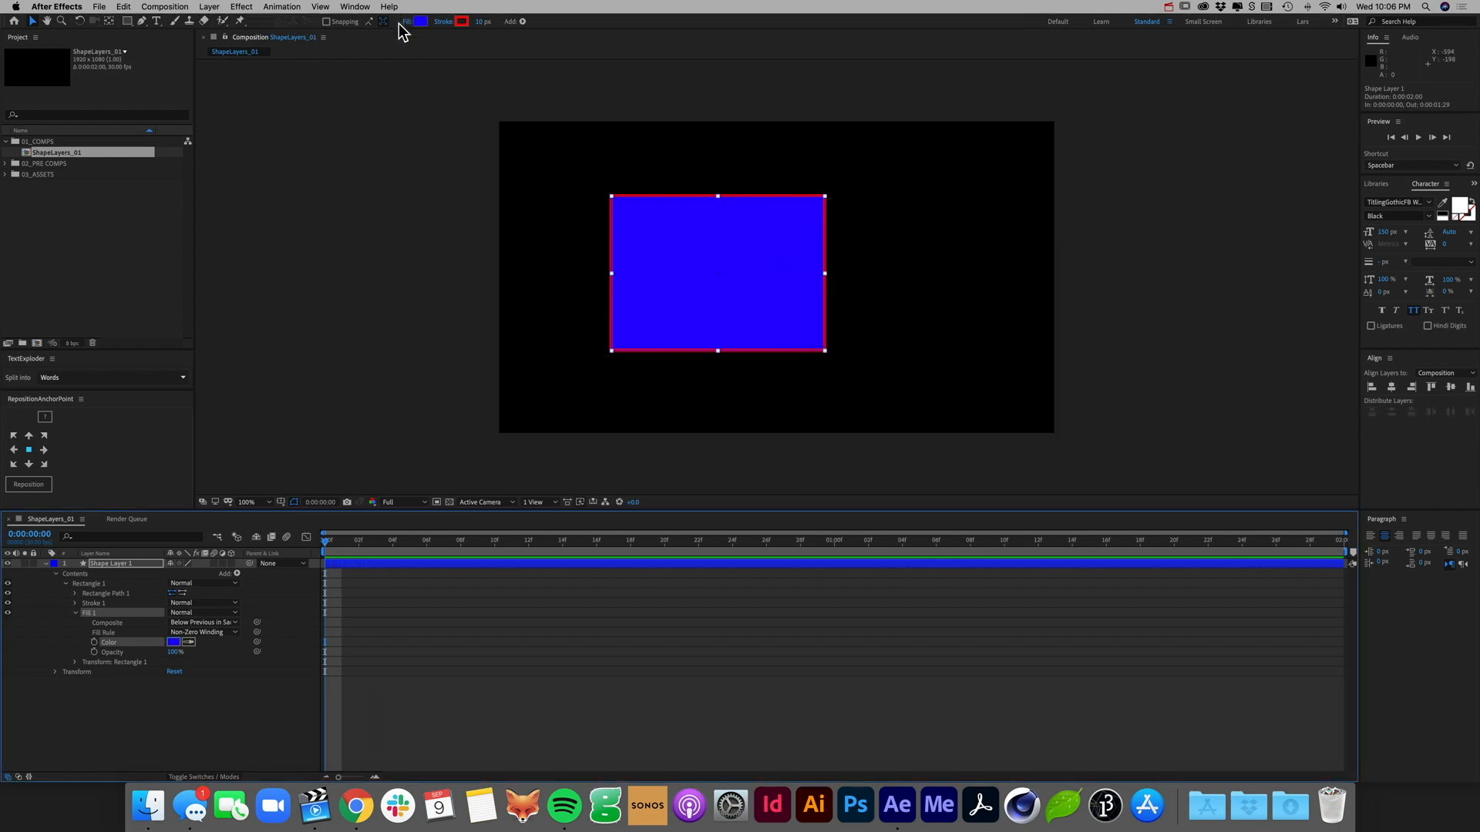
key("super+z")
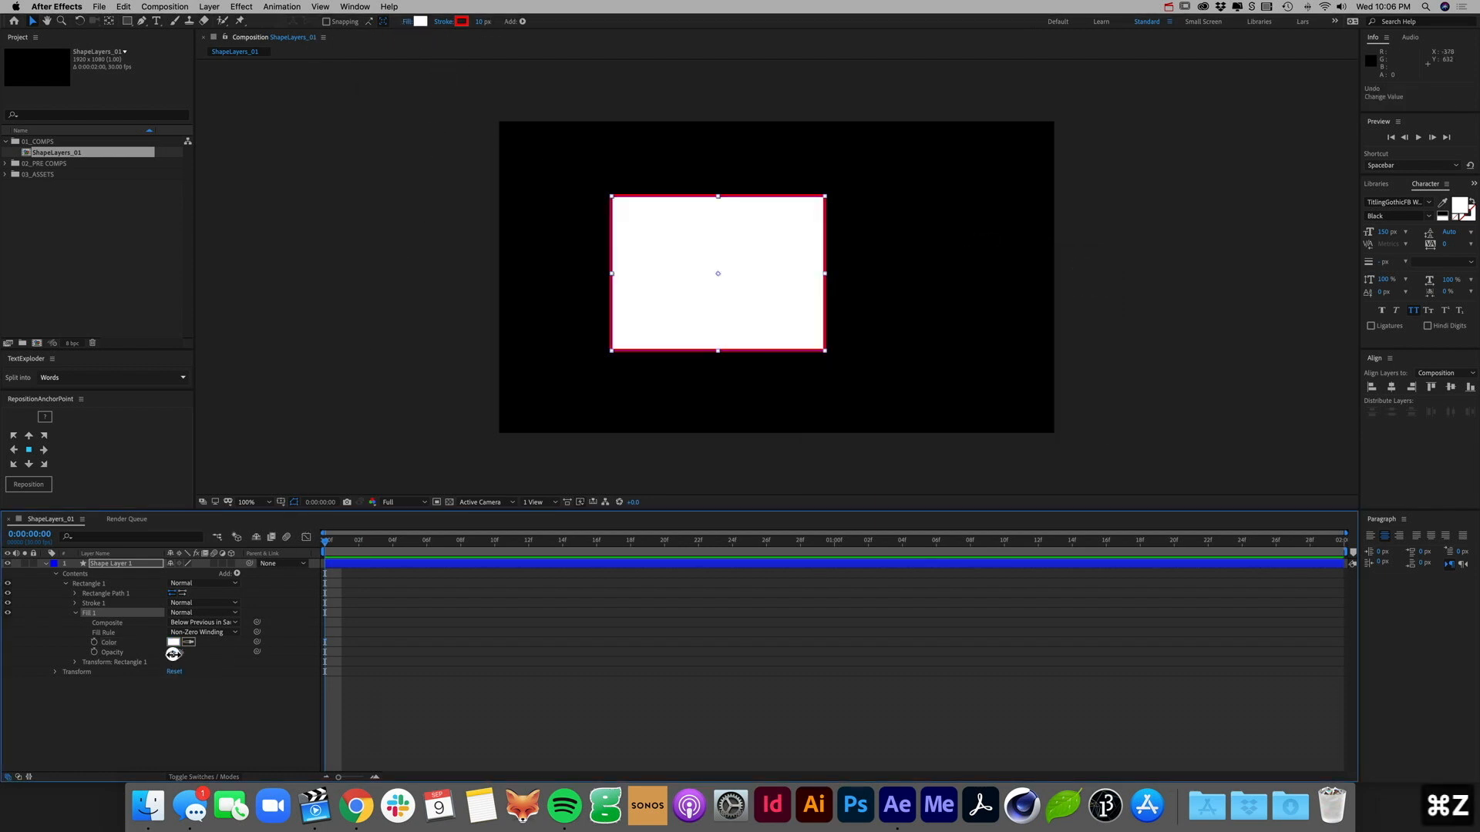
mouse_move(172, 653)
left_mouse_down()
mouse_move(96, 657)
mouse_move(171, 669)
left_mouse_up()
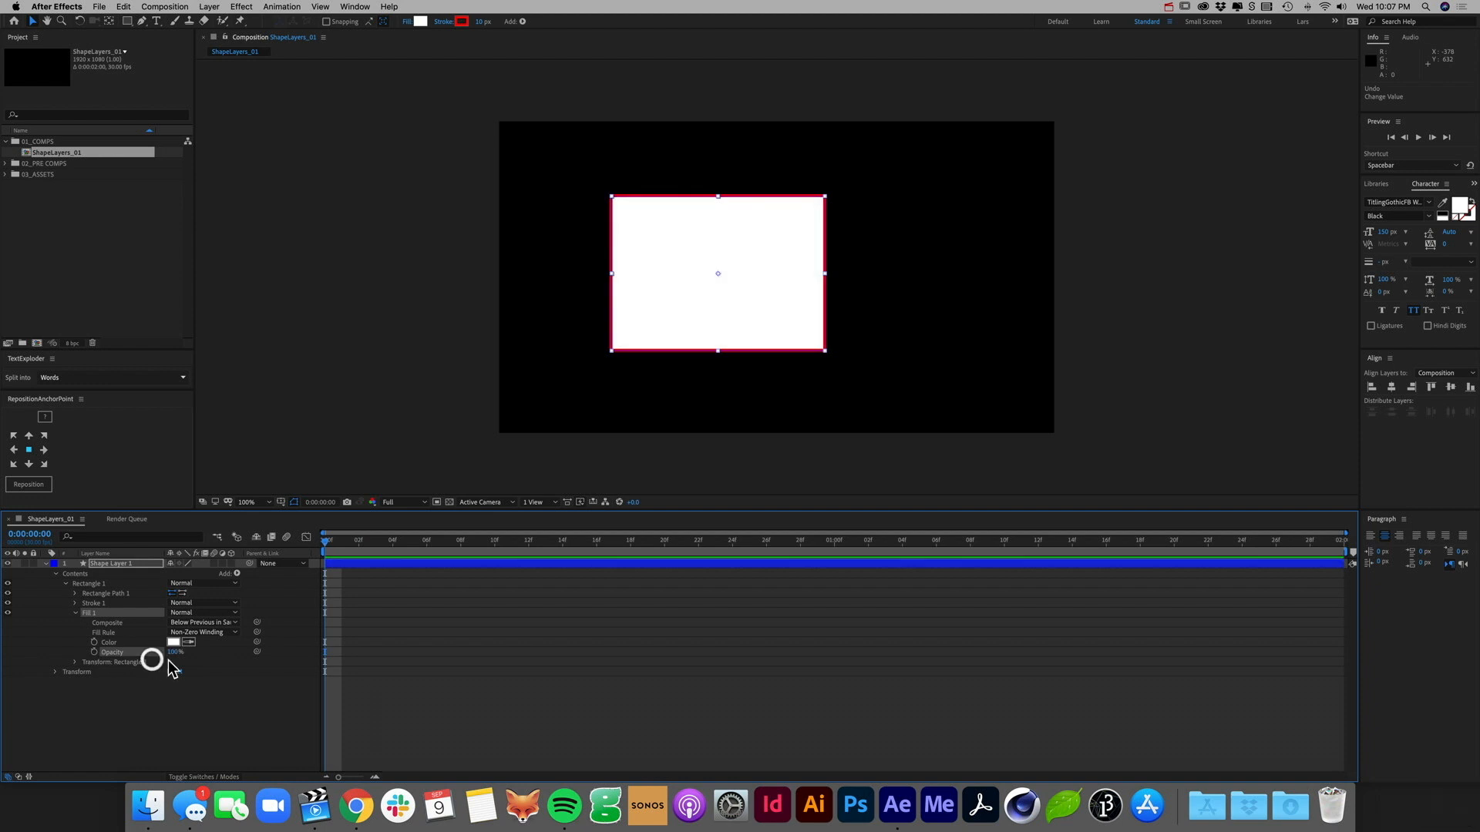
key("super+z")
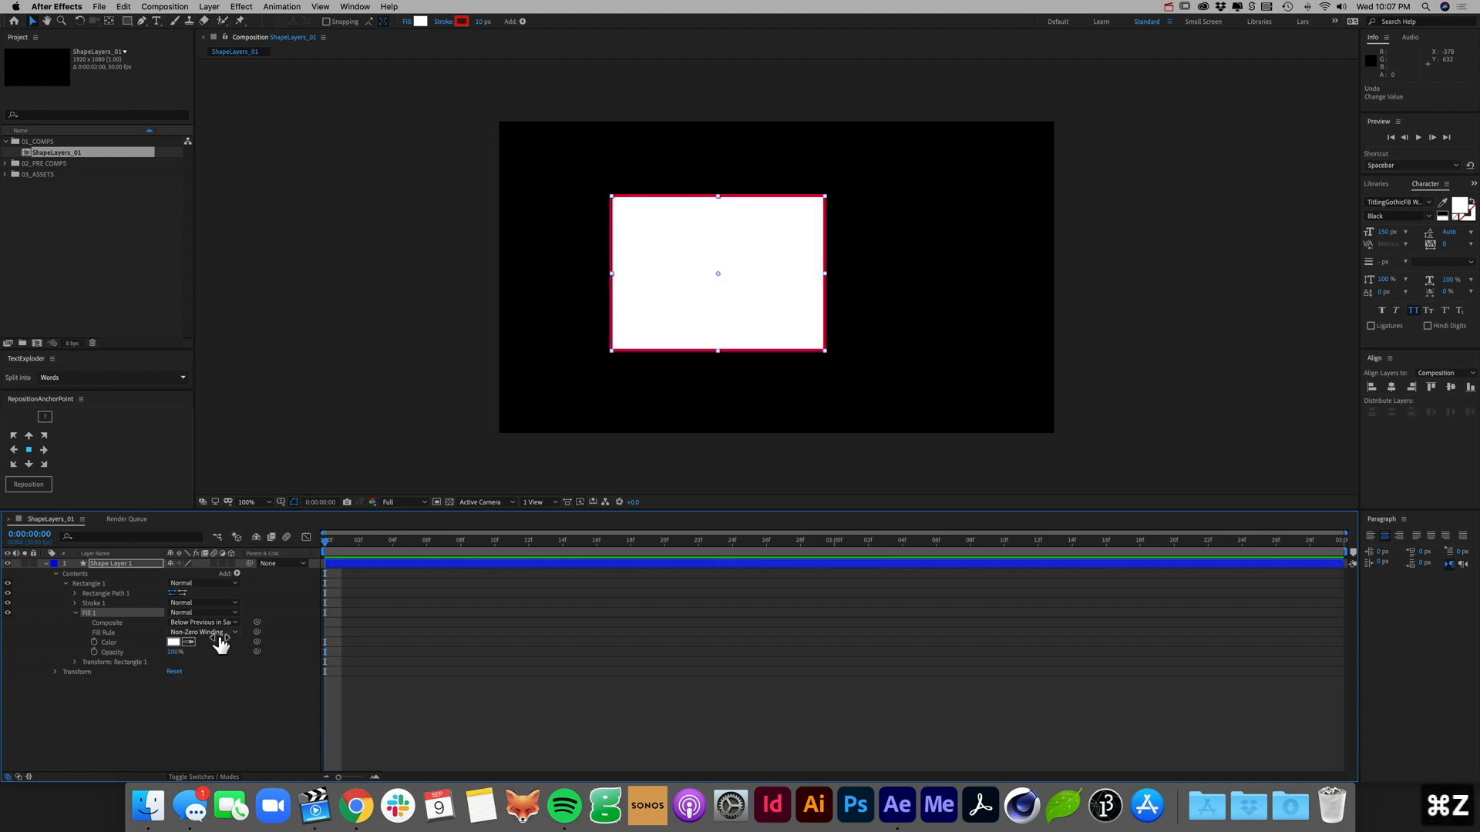
Step: Examine Rectangle 1's own transform properties against the Shape Layer 1 transform, with Fill 1 collapsed, and collapse the Rectangle 1 group
left_click(74, 613)
left_click(74, 623)
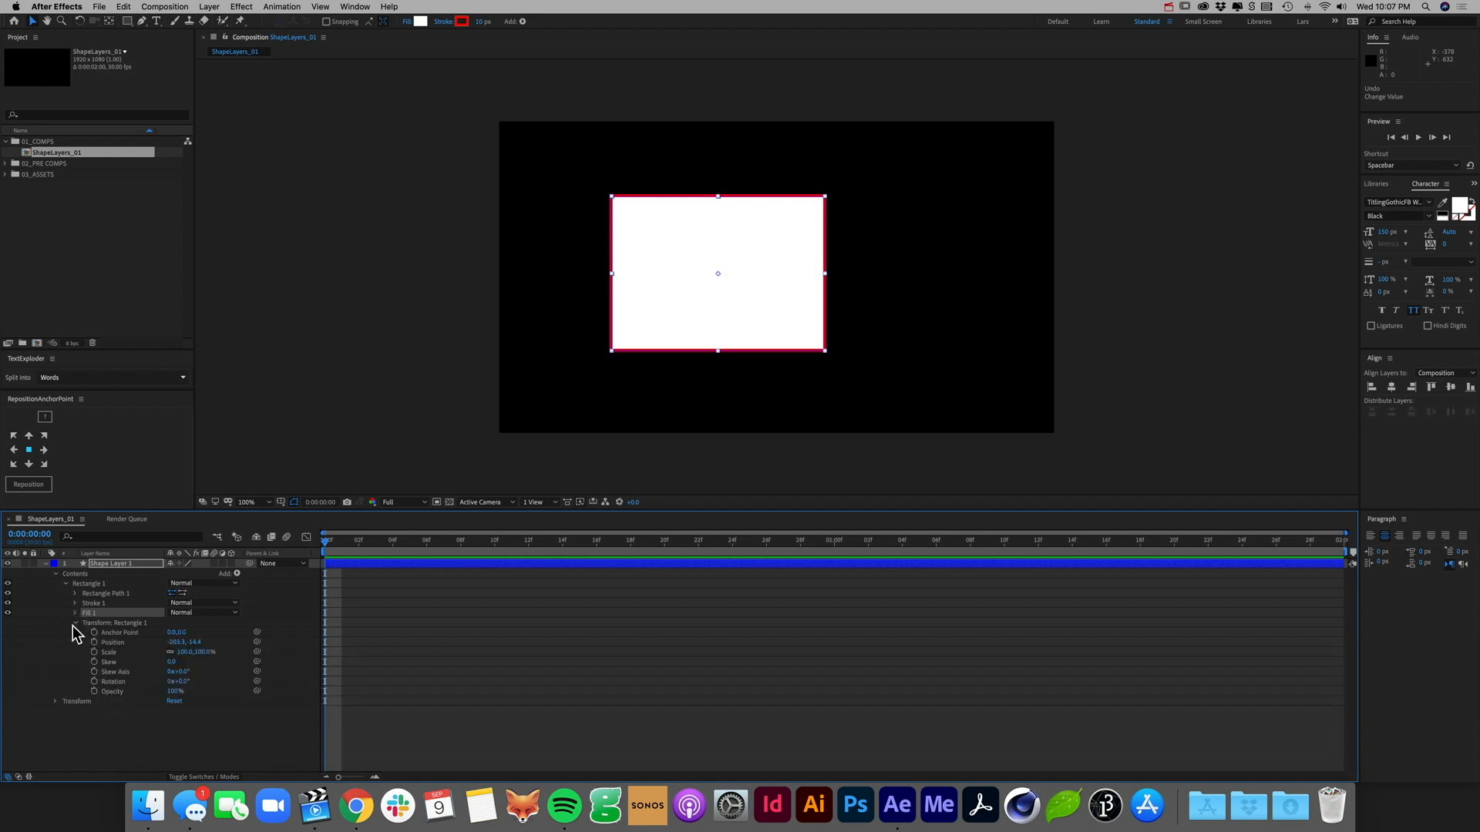
left_click(94, 588)
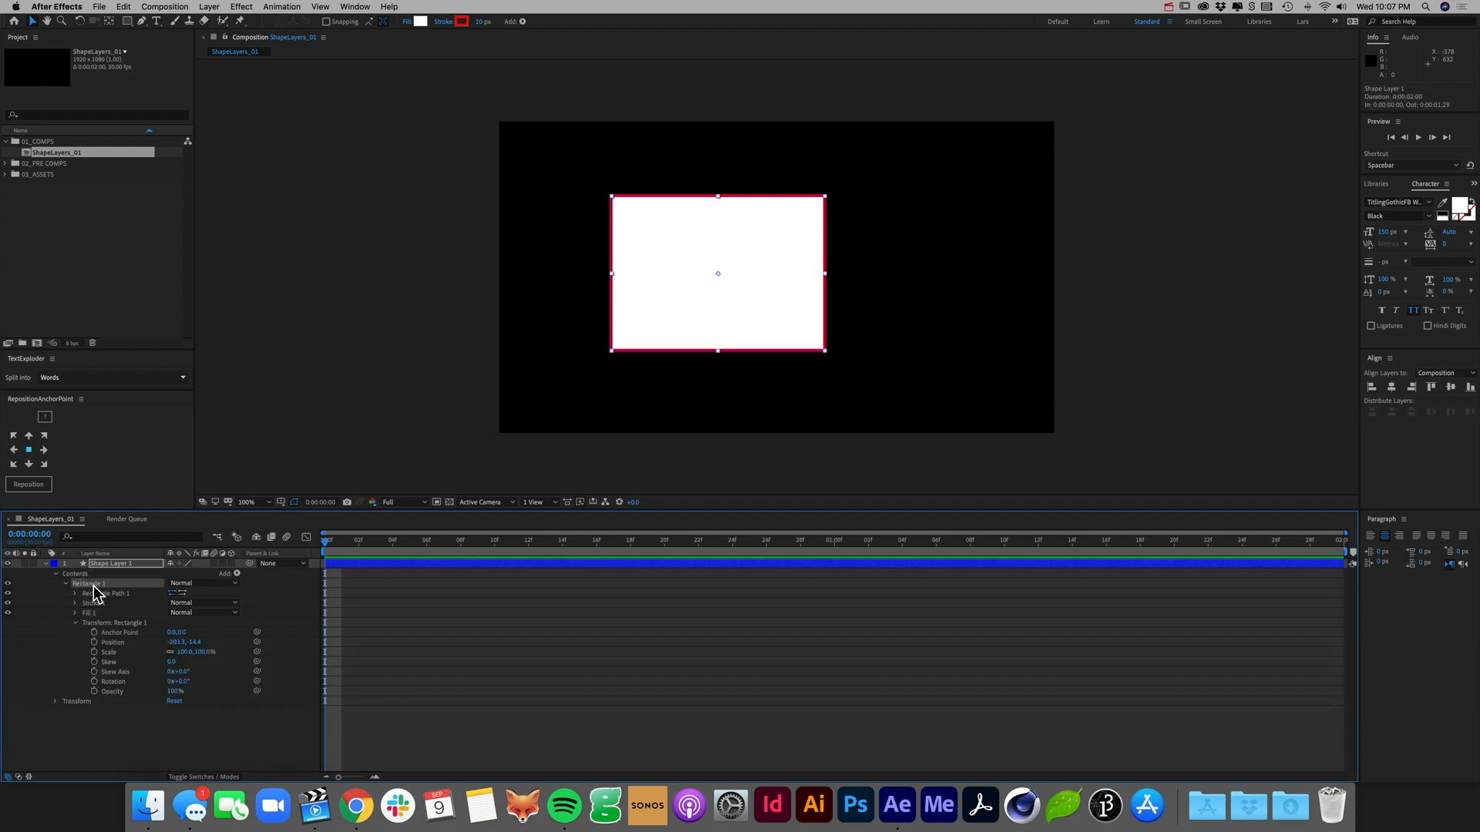
left_click(112, 563)
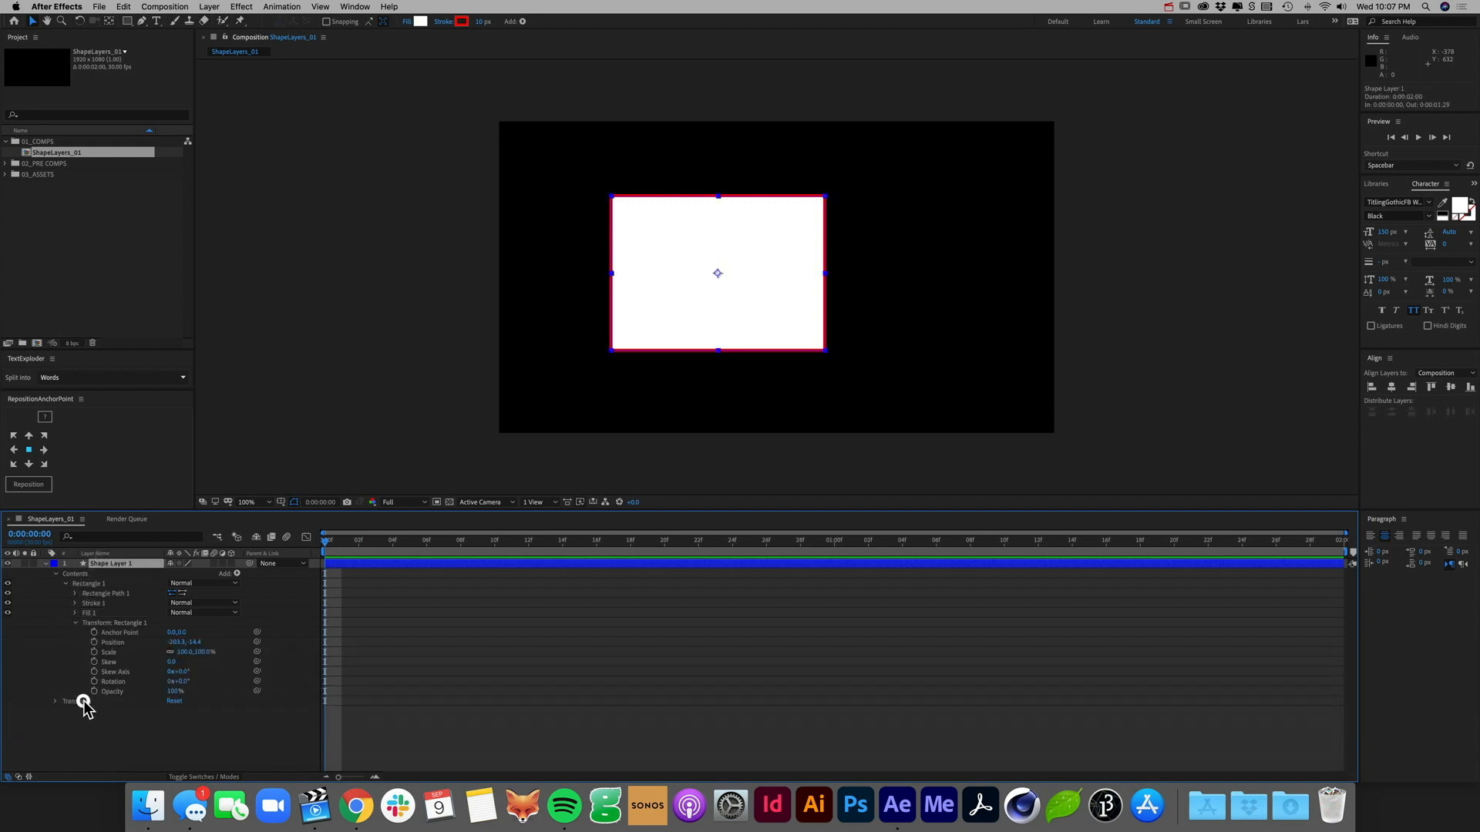
left_click(83, 702)
left_click(143, 563)
left_click(68, 584)
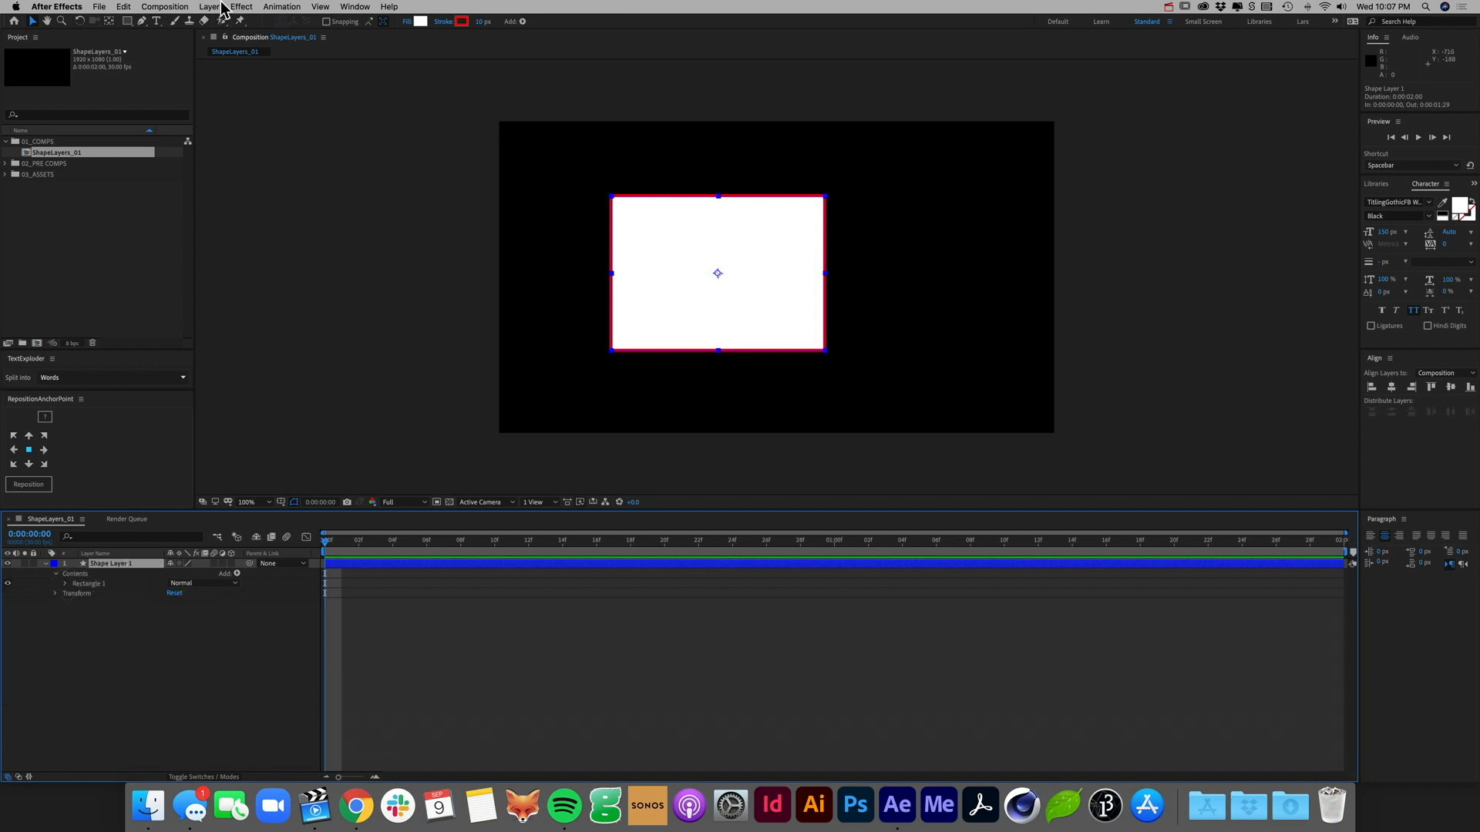
Step: Duplicate the Rectangle 1 group within Shape Layer 1's contents by copying and pasting it
left_click(91, 574)
key("super+c")
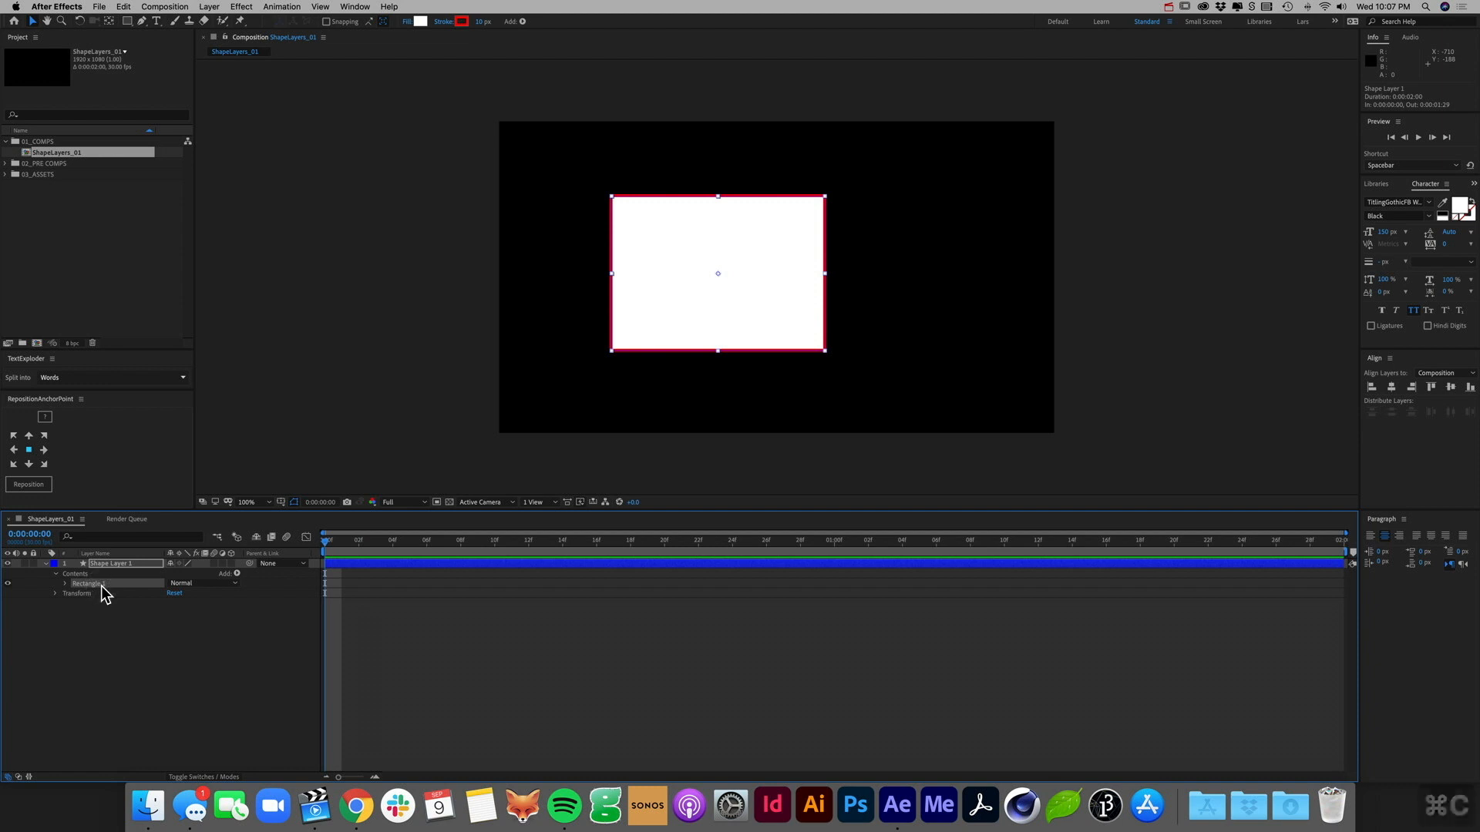
key("super+v")
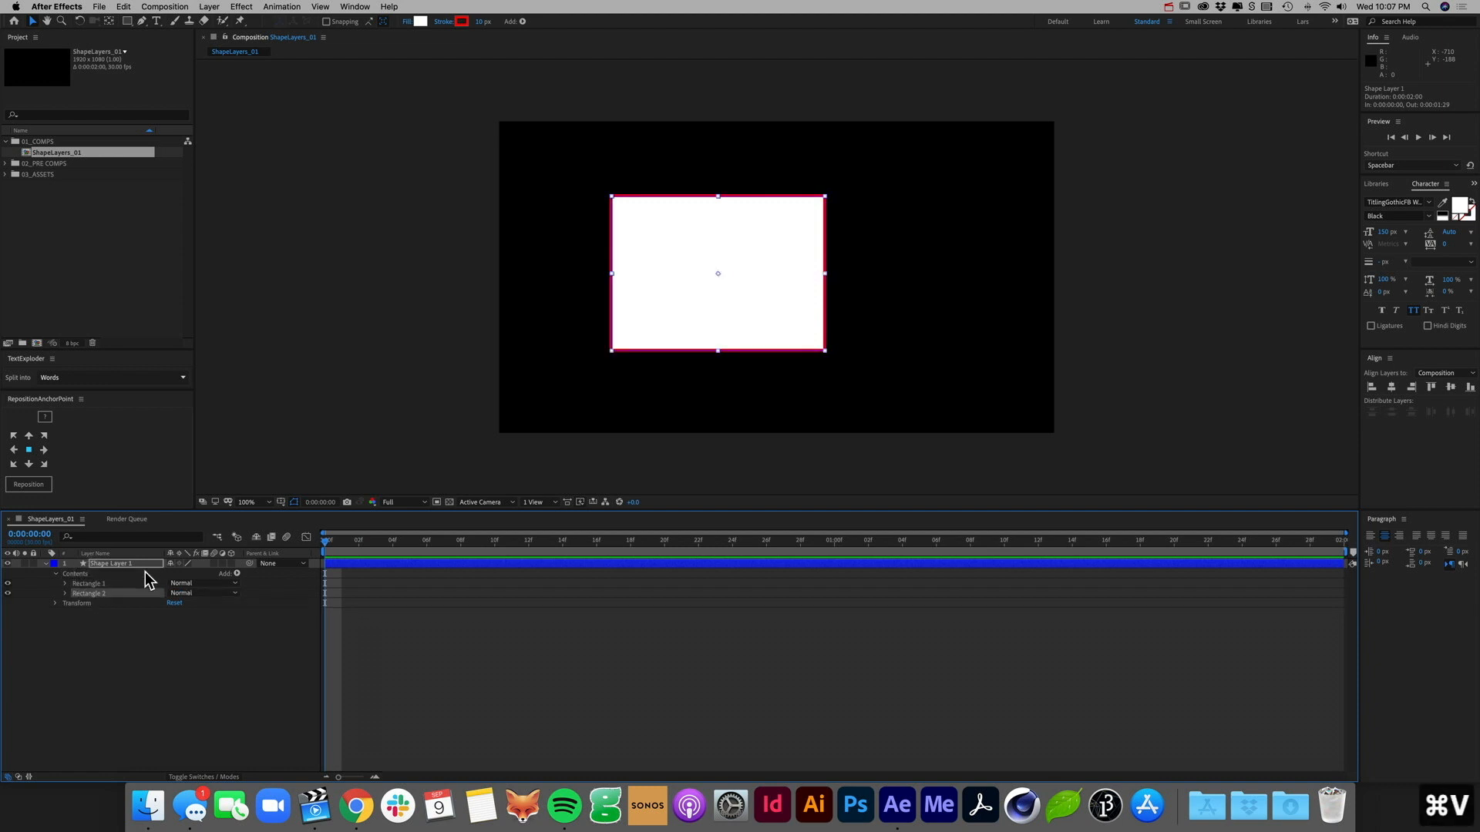
Step: Move Rectangle 2 horizontally to a group position of about 658.7, -14.4, beside the original rectangle
left_click(65, 593)
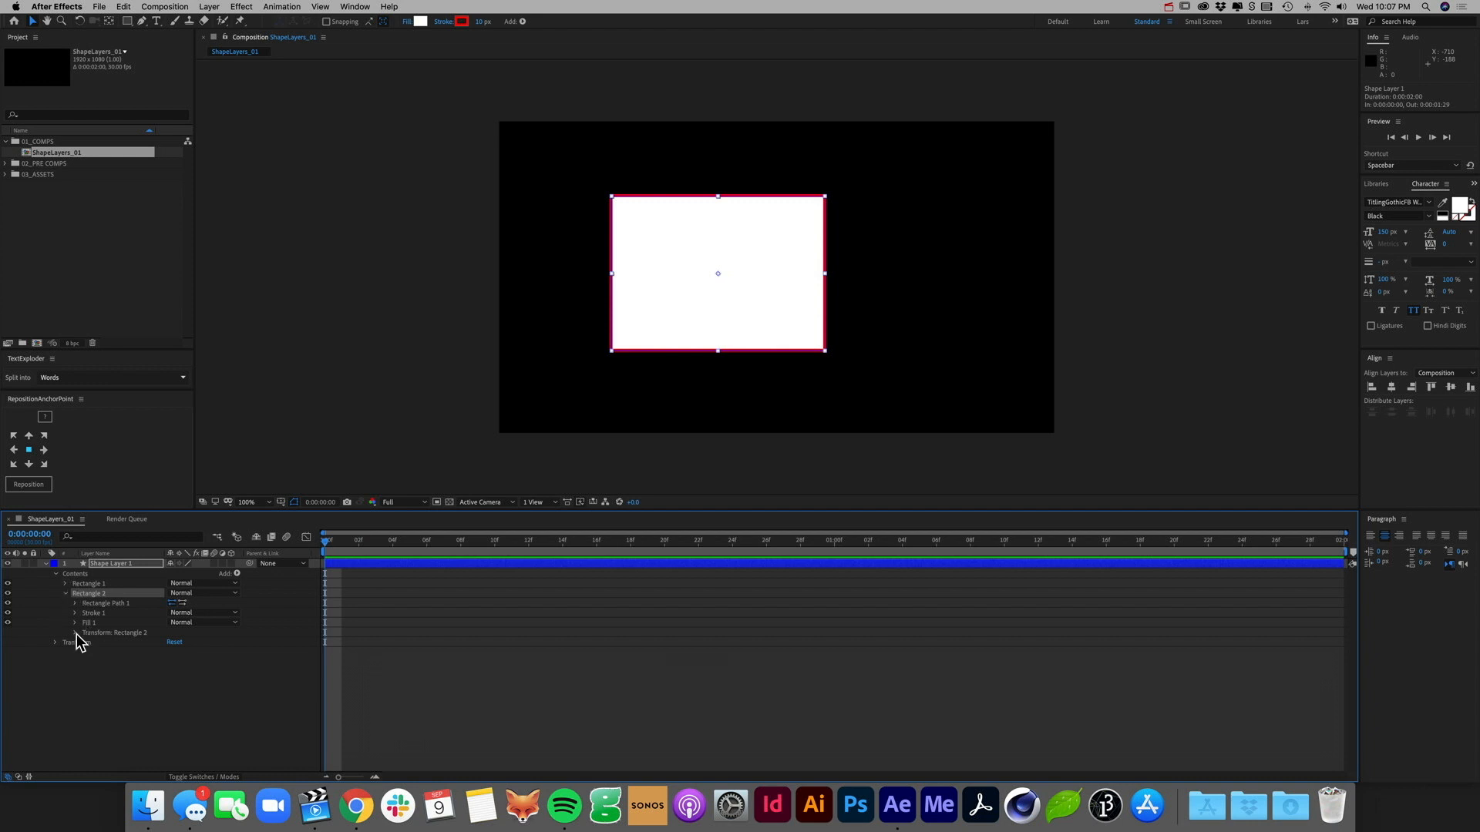
left_click(75, 633)
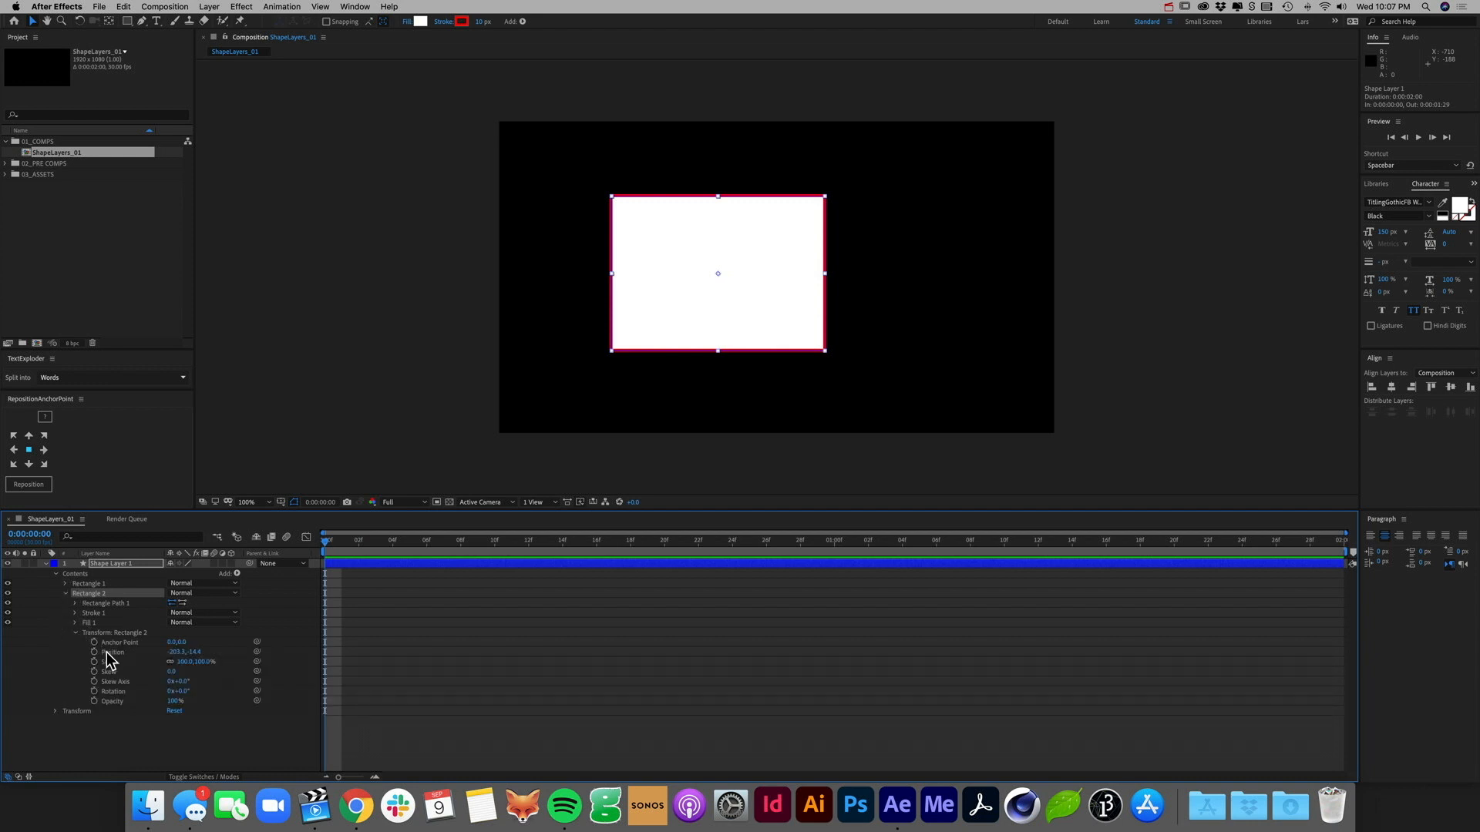
left_click_drag(177, 653, 685, 664)
Step: Move Shape Layer 1's anchor point to the midpoint between the two rectangles
left_click(112, 563)
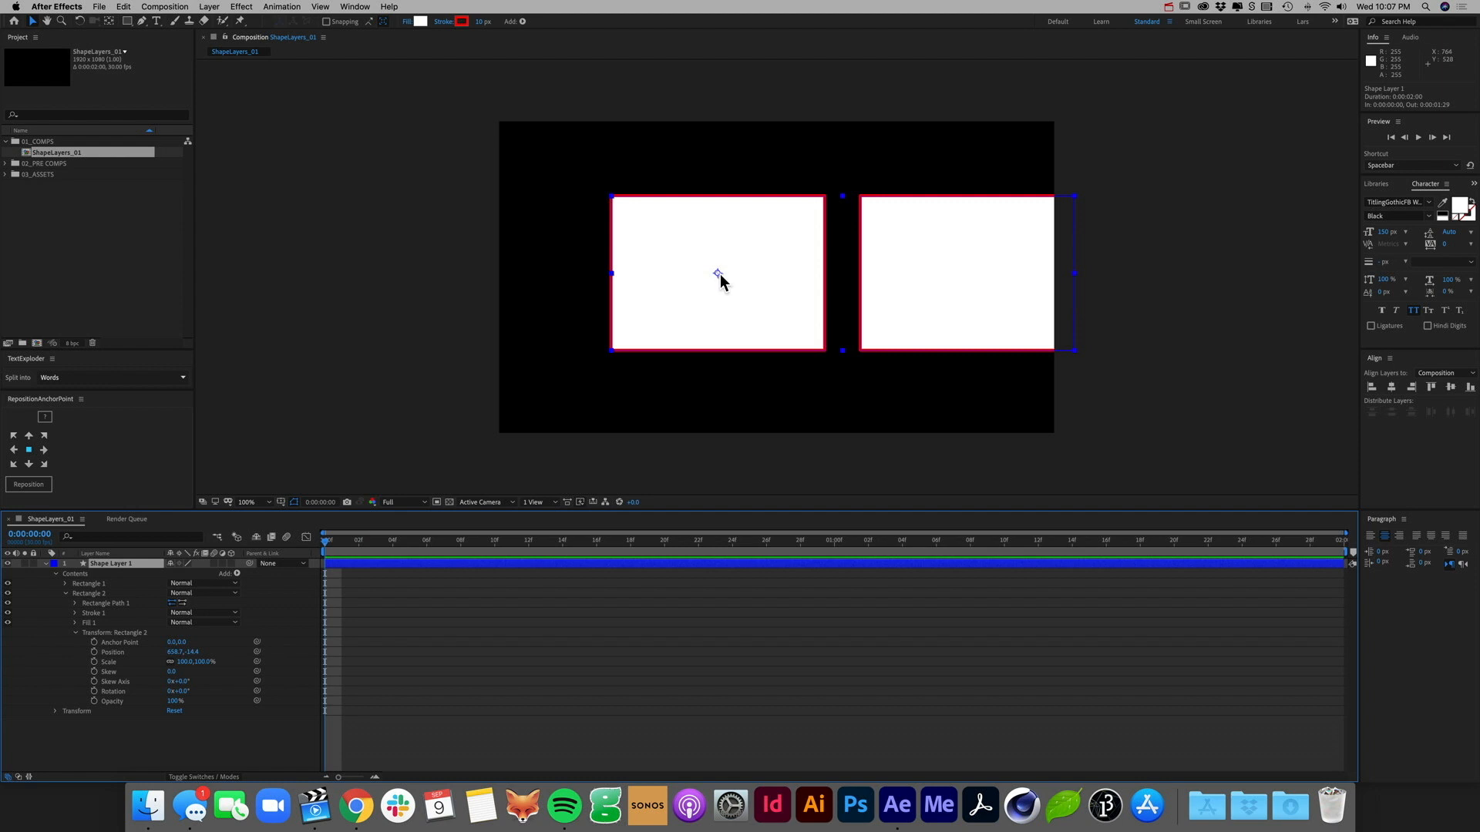
key("y")
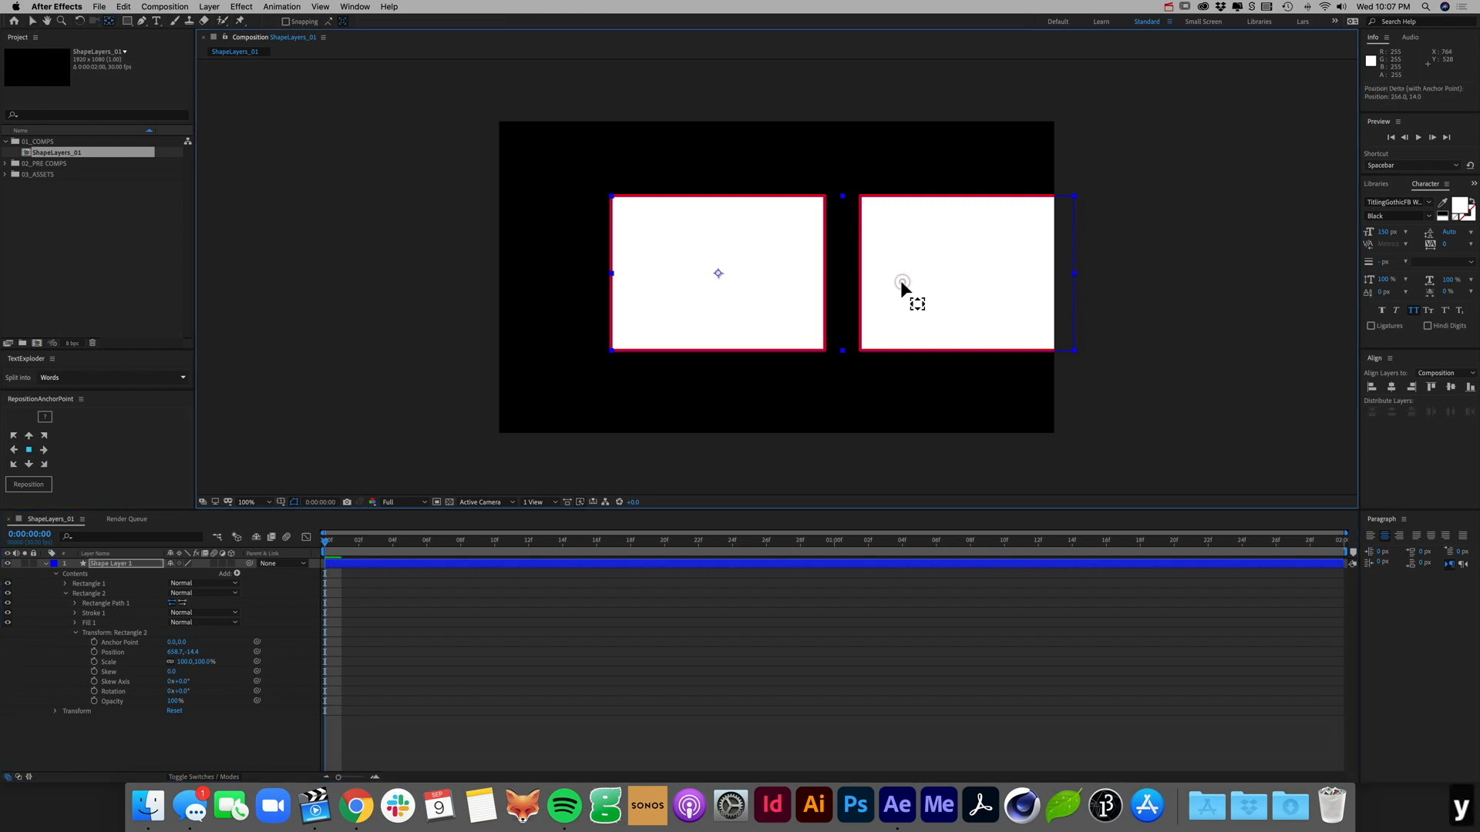
left_click_drag(717, 273, 846, 270)
key("super+y")
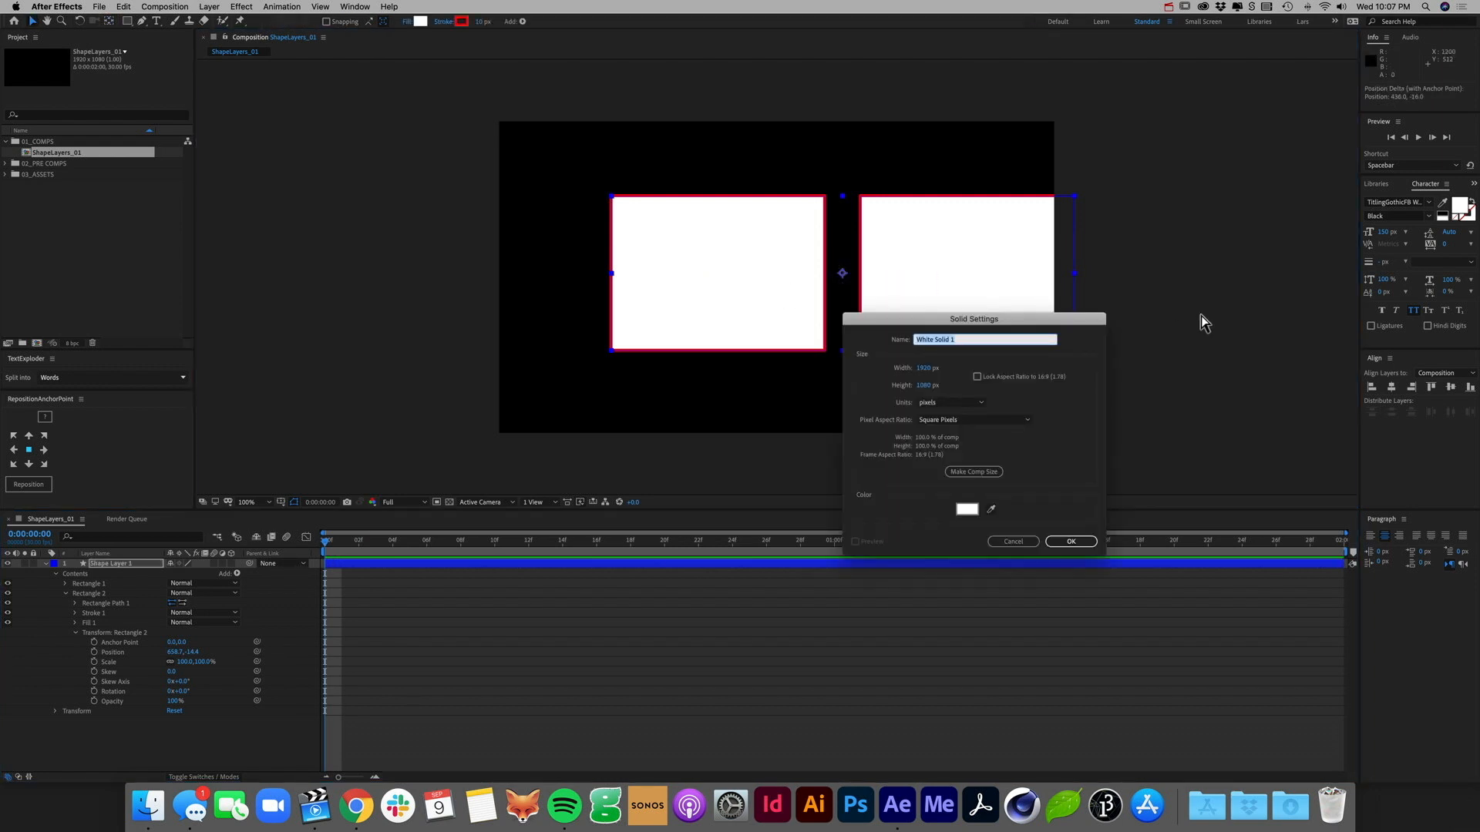
left_click(1019, 542)
Step: Centre Shape Layer 1 horizontally and vertically in the composition and deselect it
left_click(1392, 387)
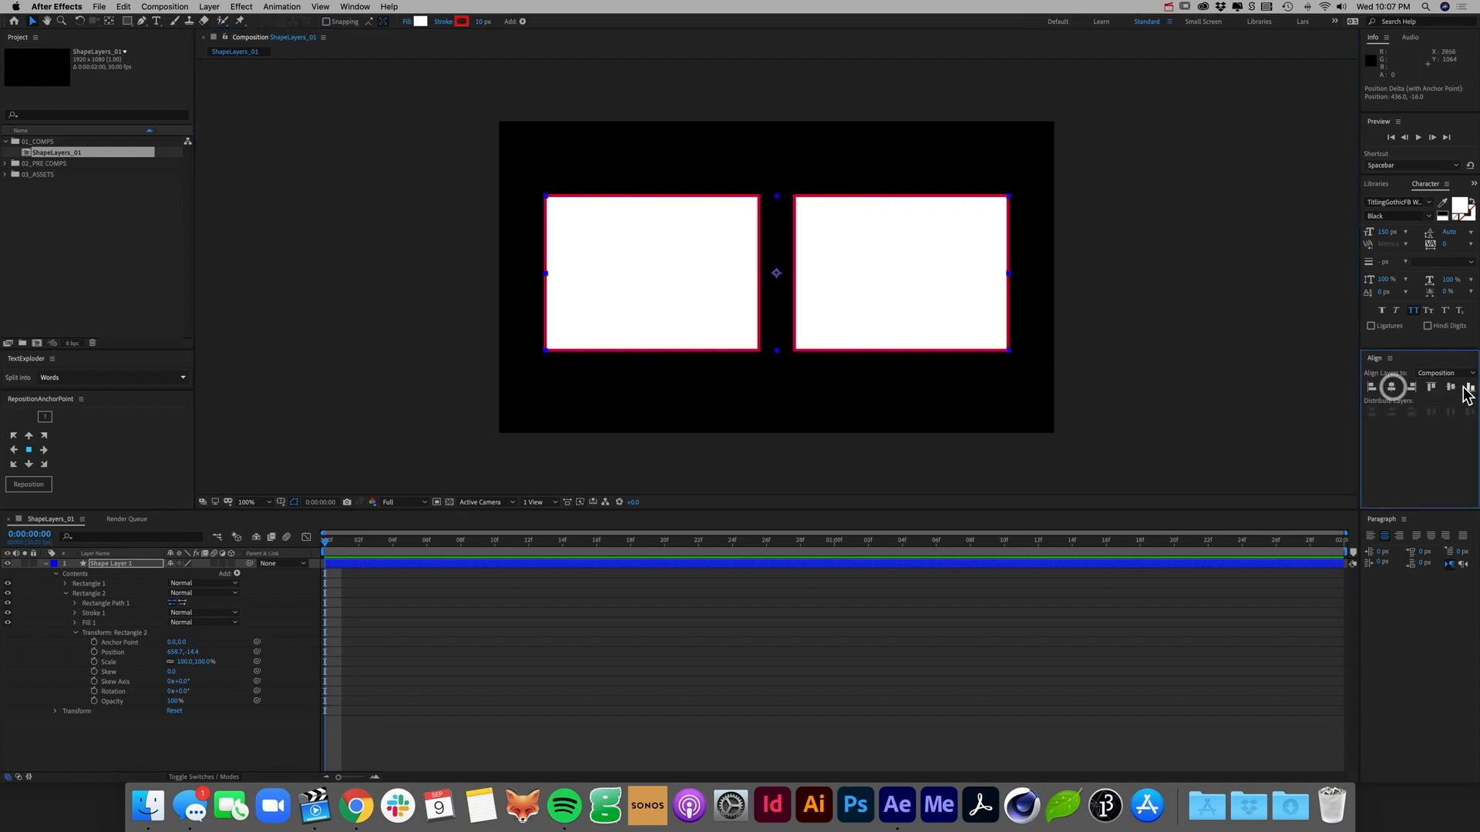
left_click(1451, 387)
left_click(123, 751)
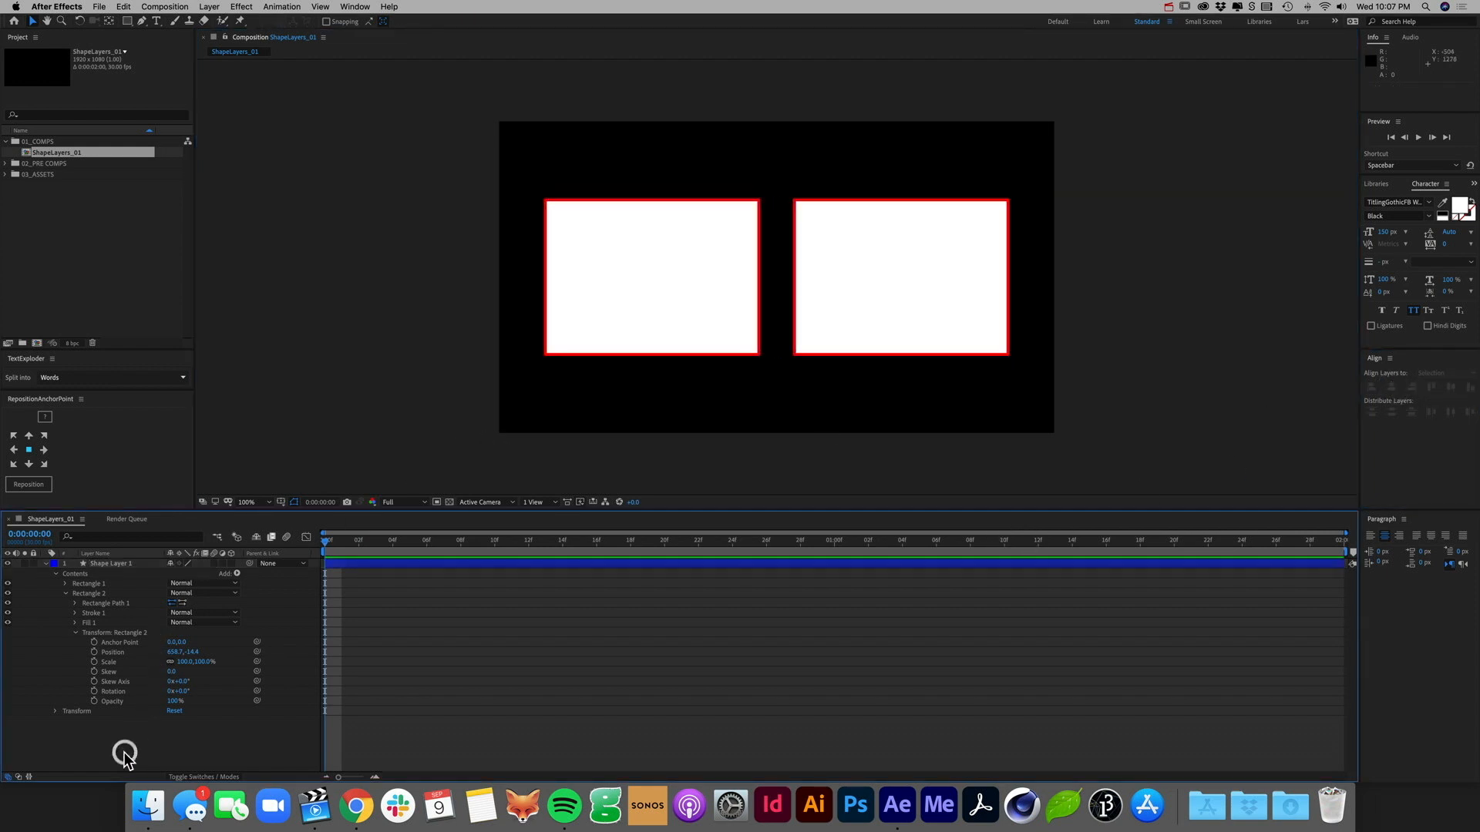
left_click(114, 563)
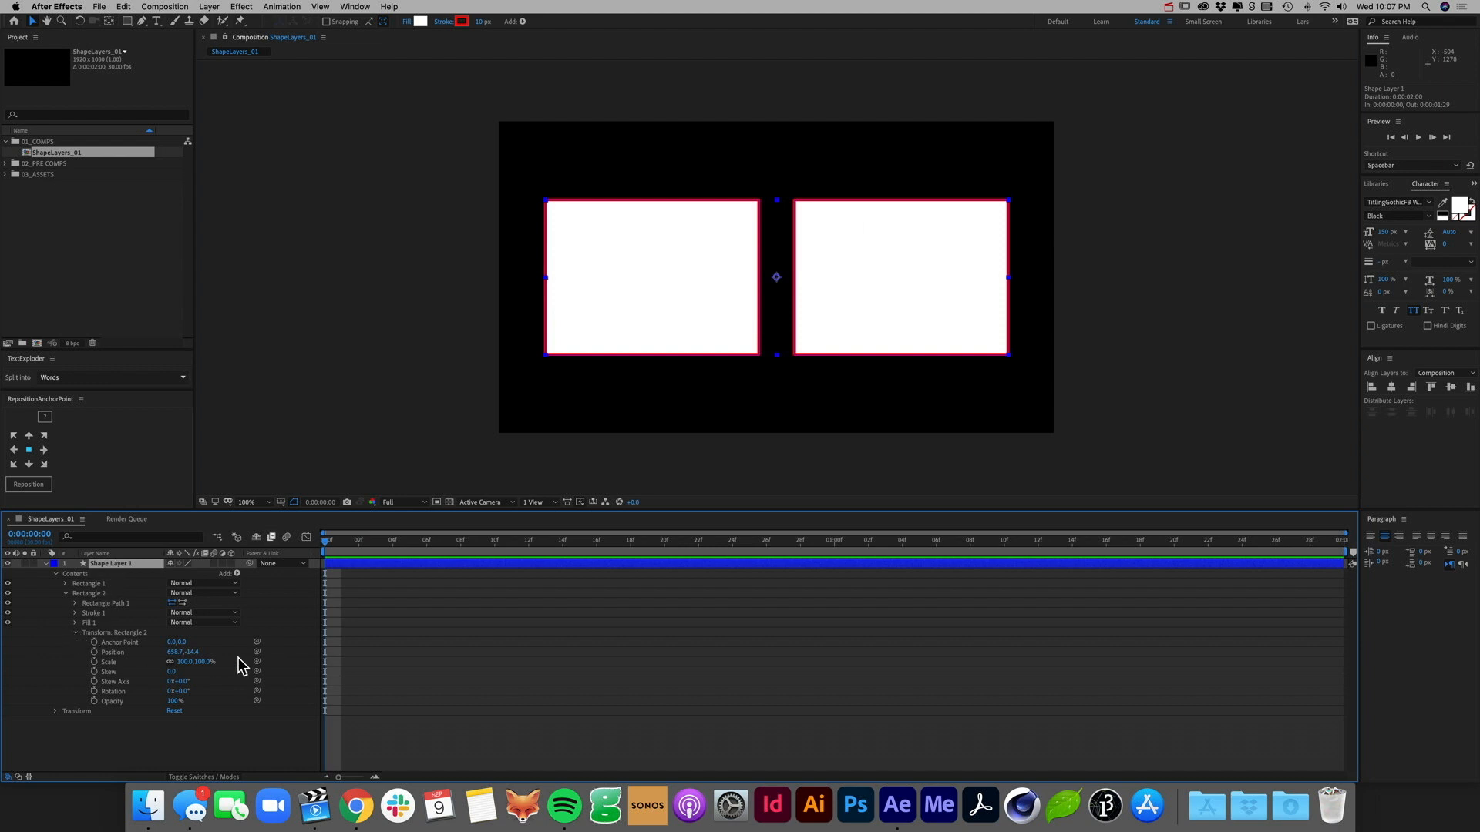
left_click(109, 594)
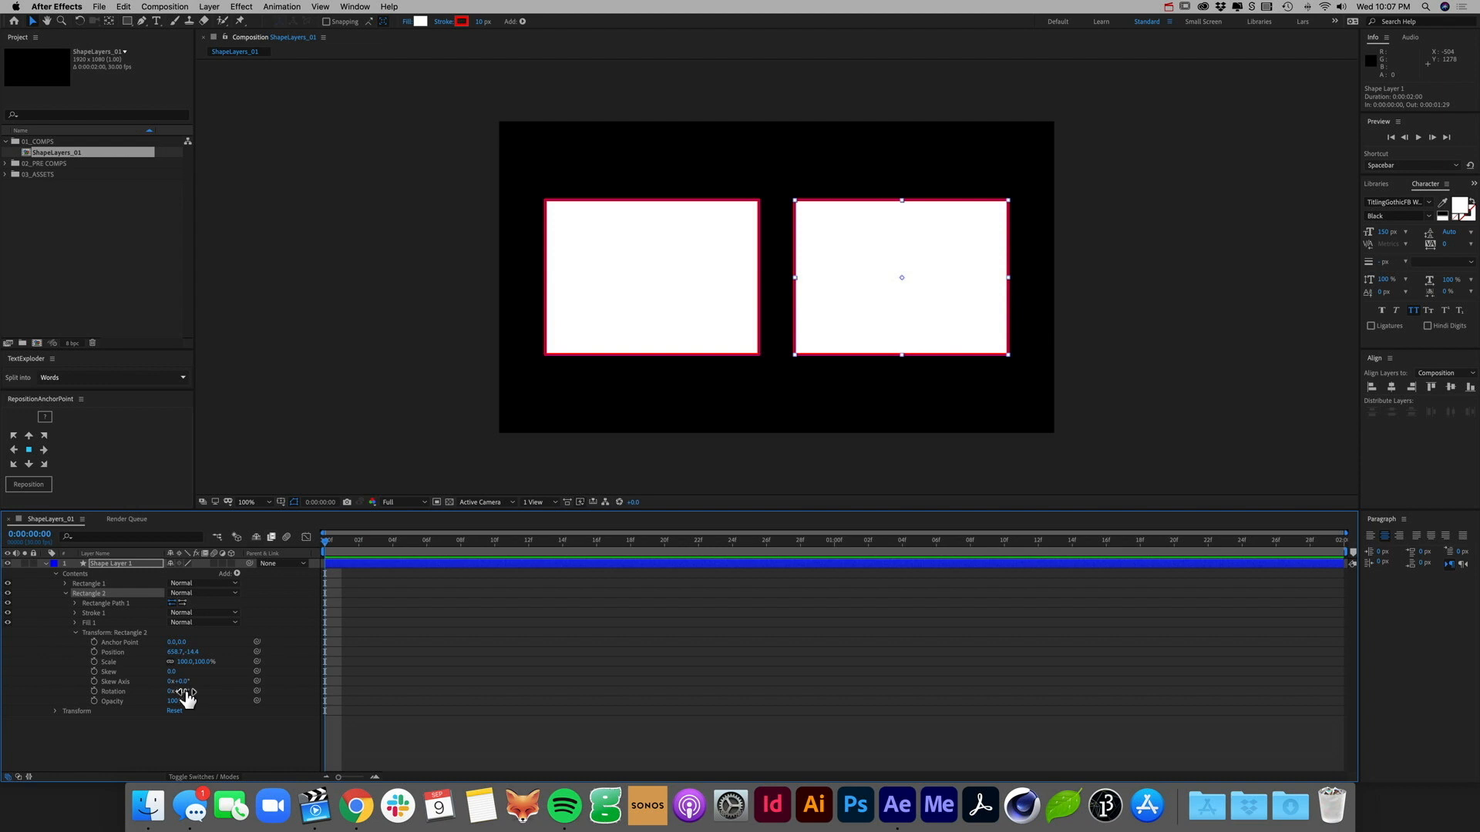
left_click(94, 652)
left_click_drag(355, 552, 834, 552)
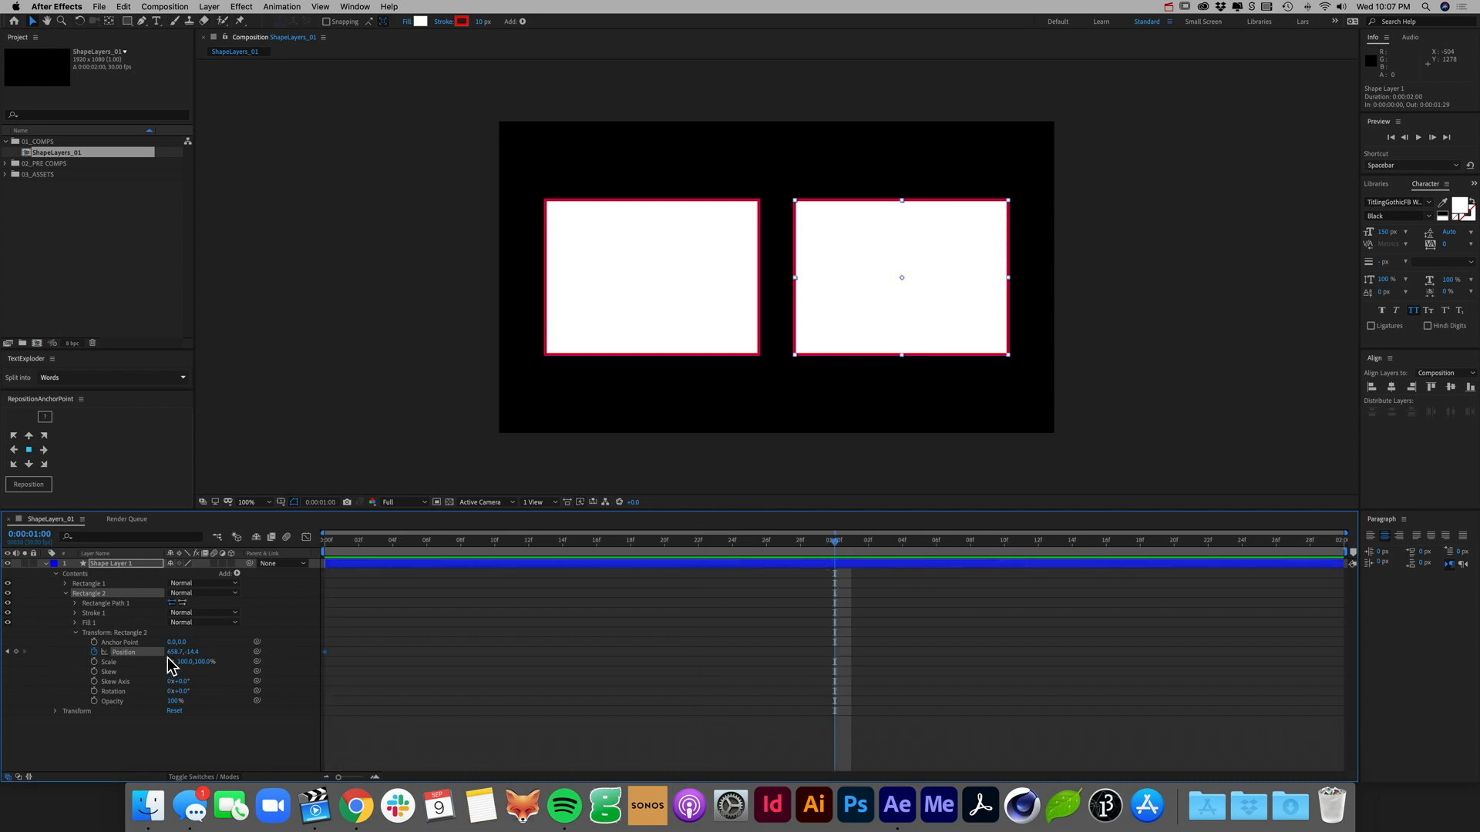
left_click(94, 652)
Step: Try animating Rectangle 2's rotation with keyframes from 0° at the start to about 339° at 0:00:01:00, and preview it
left_click(94, 692)
left_click_drag(413, 552, 297, 551)
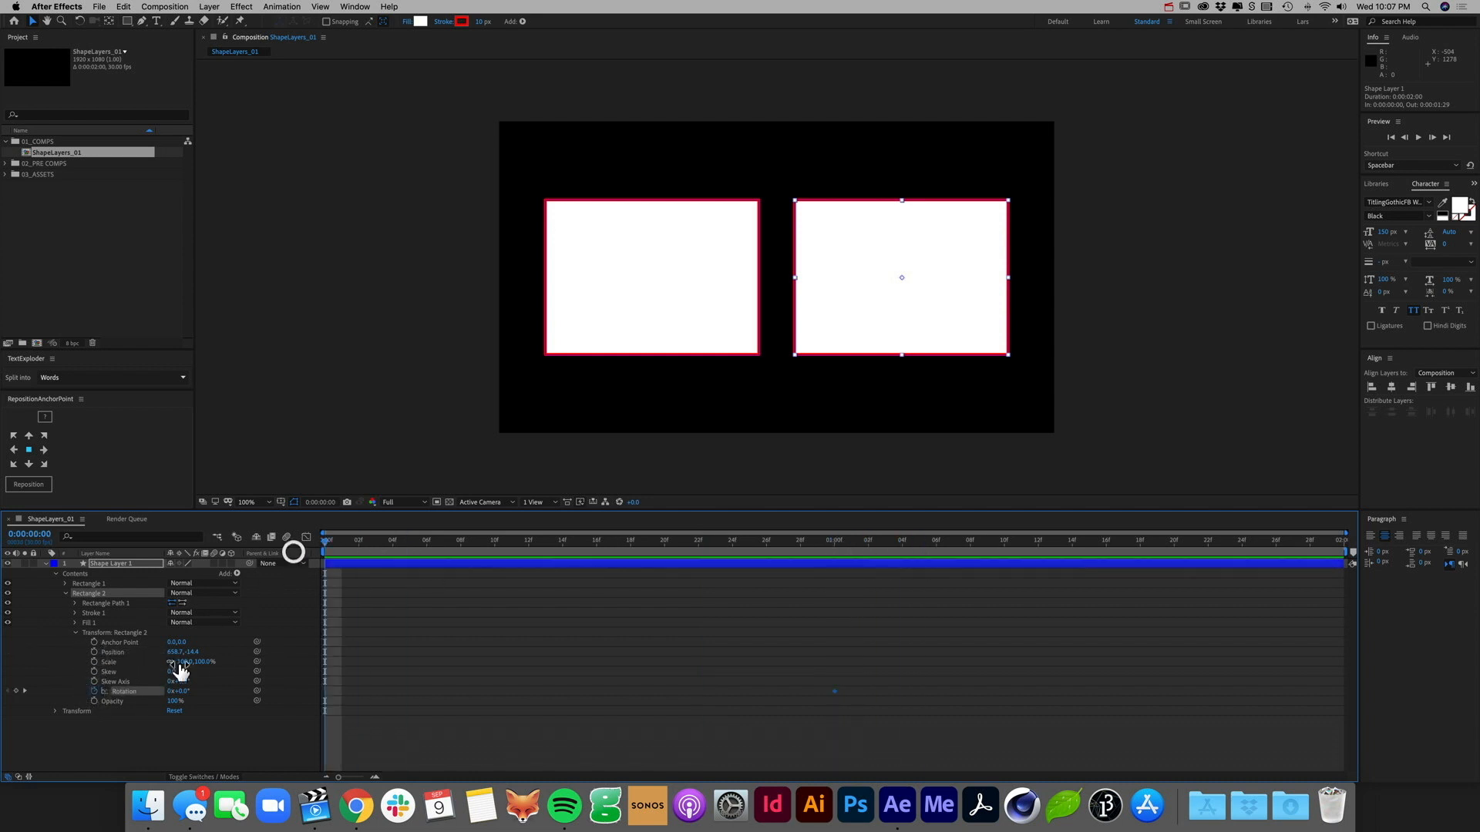
left_click(16, 691)
left_click(835, 544)
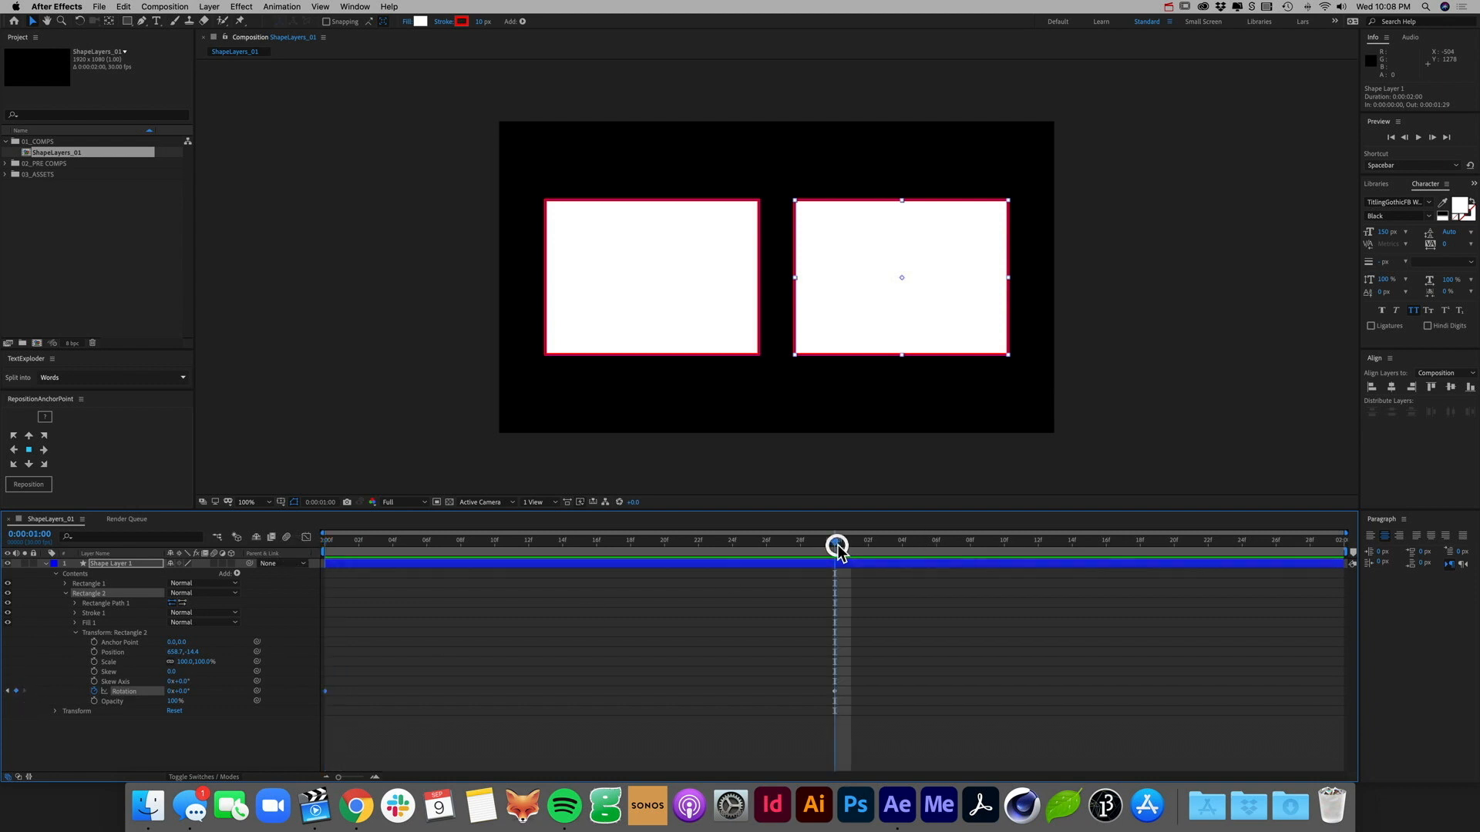
left_click_drag(185, 697, 373, 691)
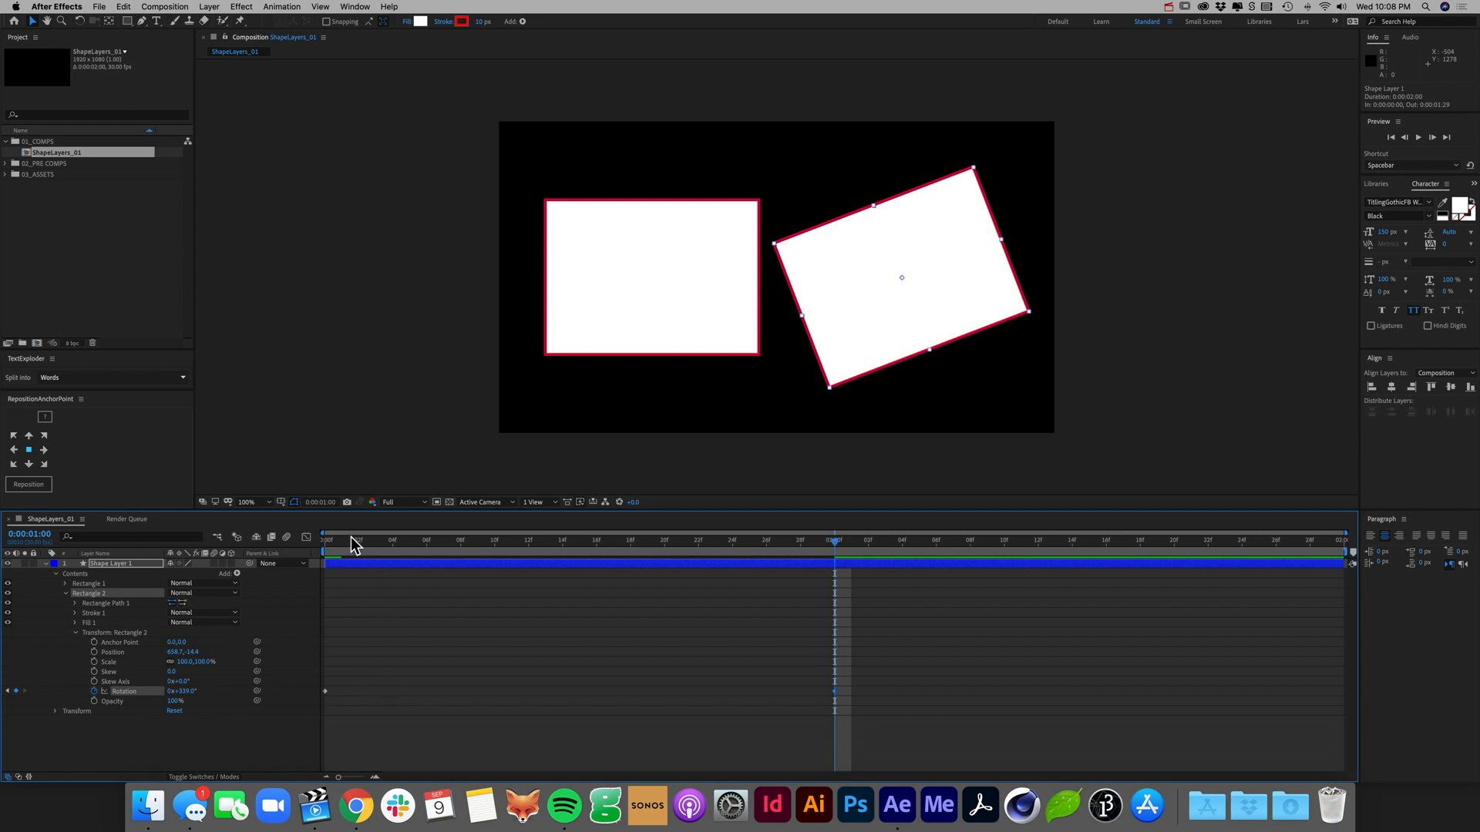
left_click_drag(354, 540, 262, 553)
key("space")
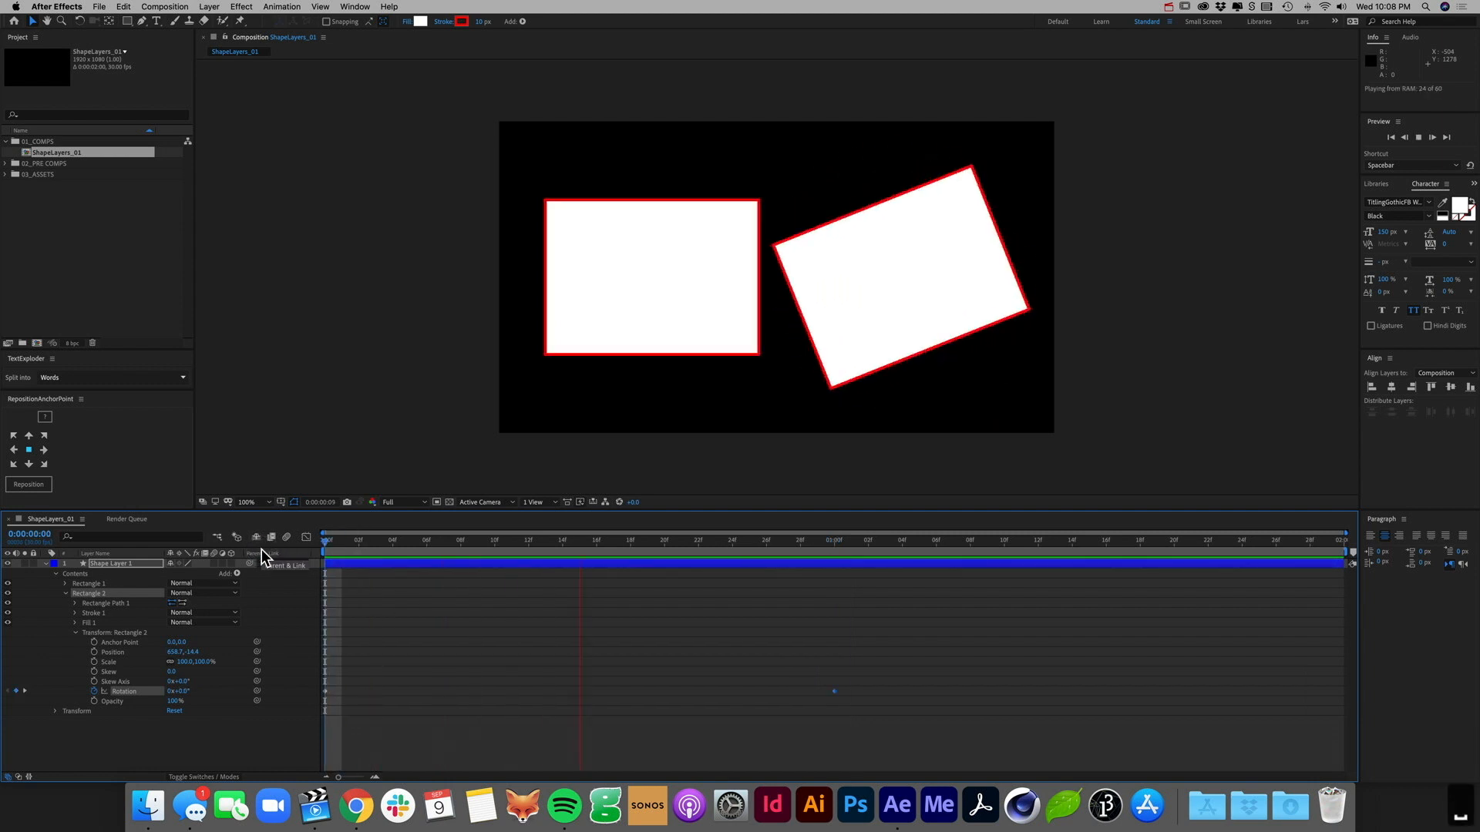
Step: Try keyframing Shape Layer 1's position from 960, 540 at the start to about 2808, 540 at 0:00:01:00
left_click(91, 563)
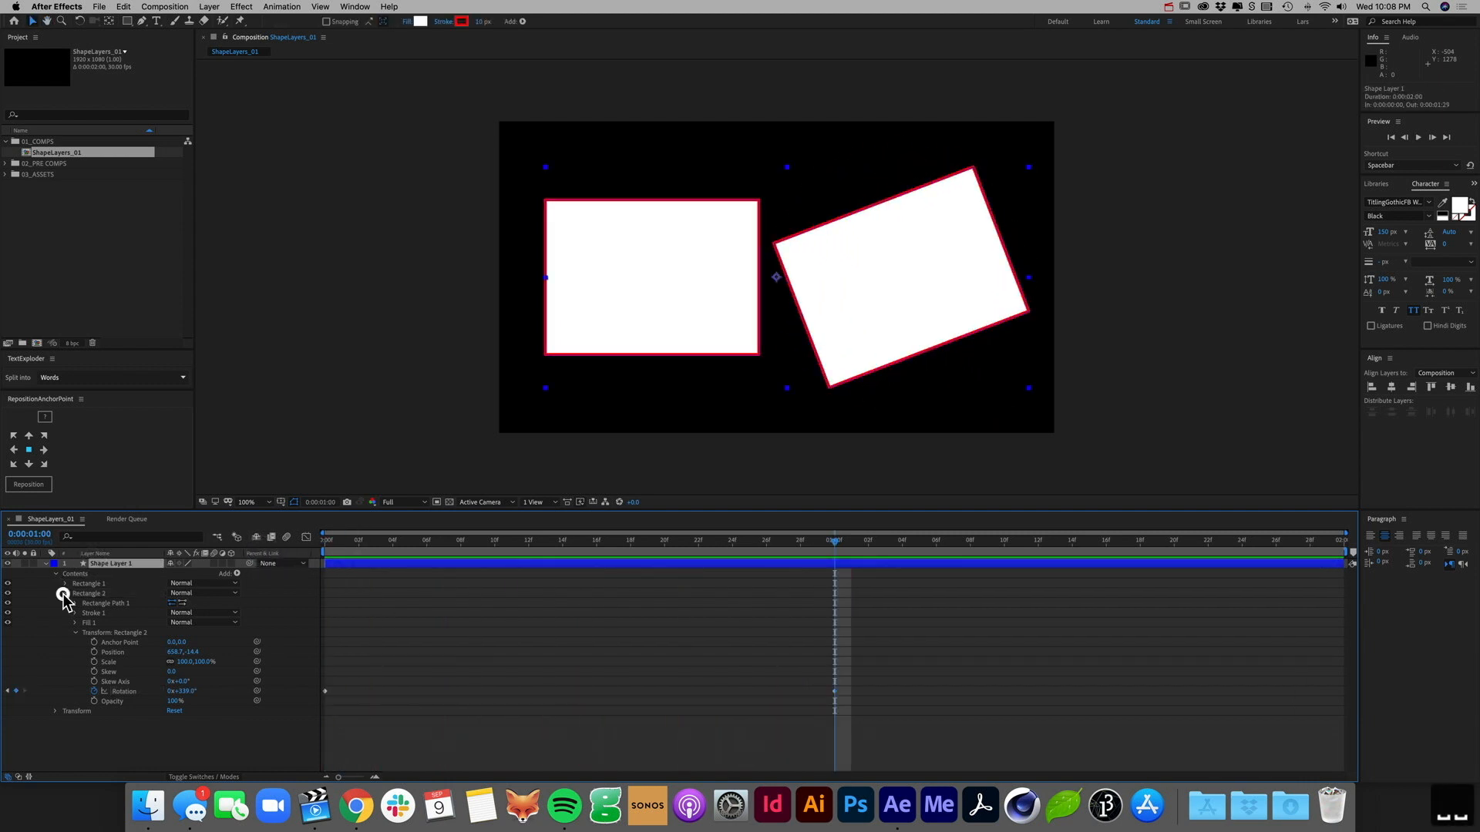
left_click(64, 594)
left_click(55, 603)
left_click(74, 622)
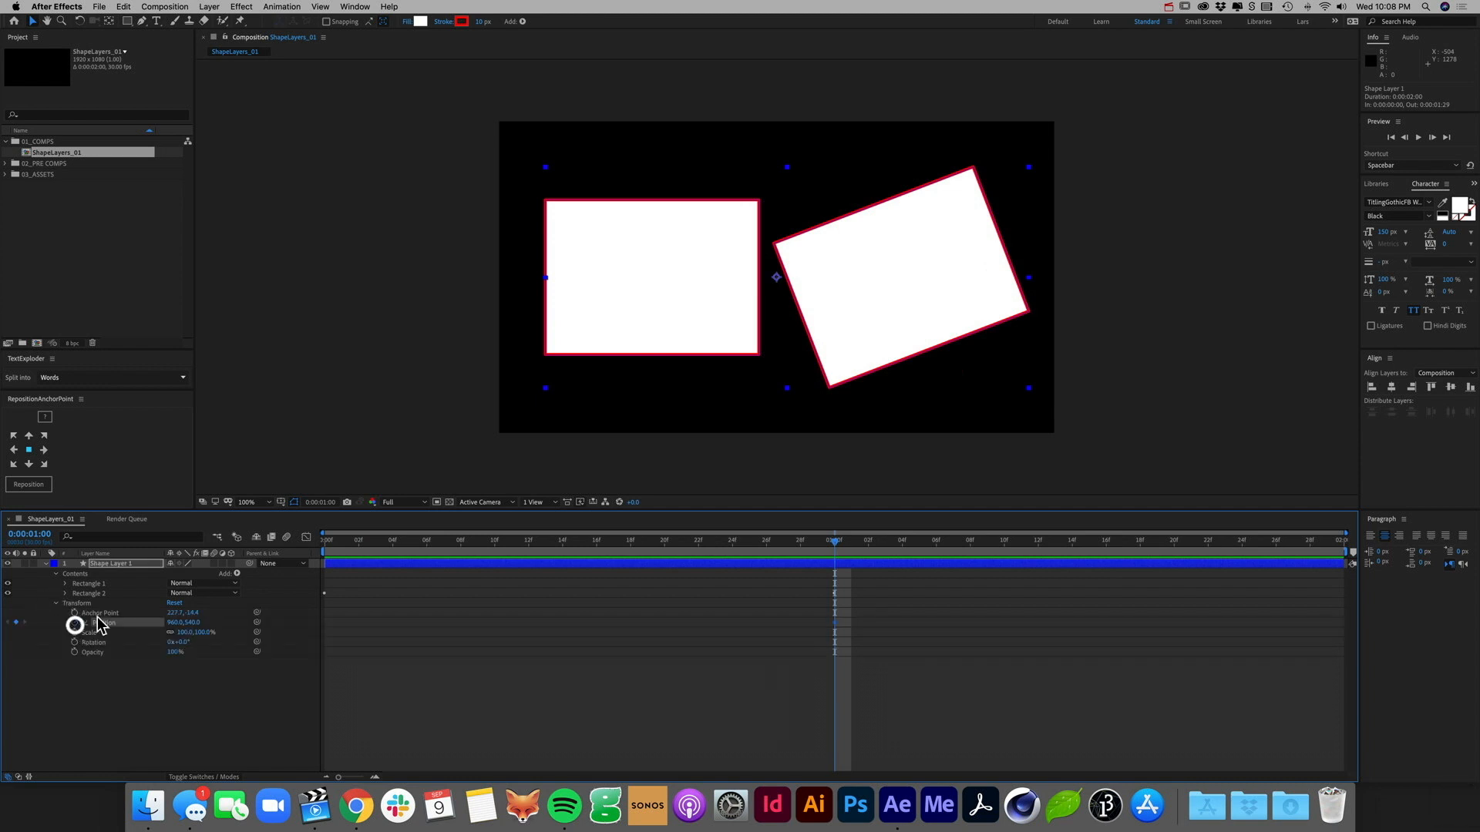
left_click_drag(363, 544, 307, 549)
left_click(15, 622)
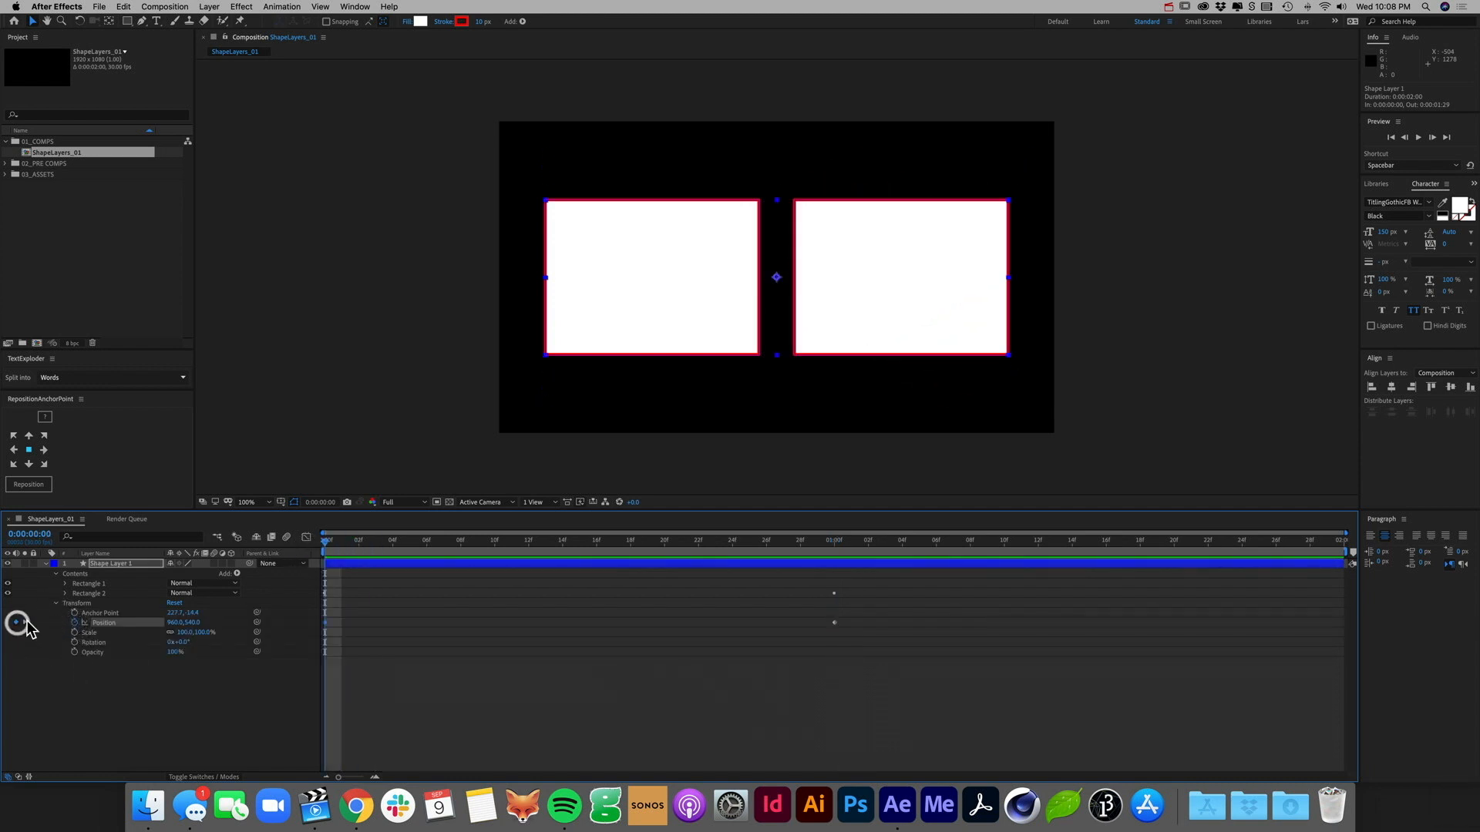
left_click(838, 545)
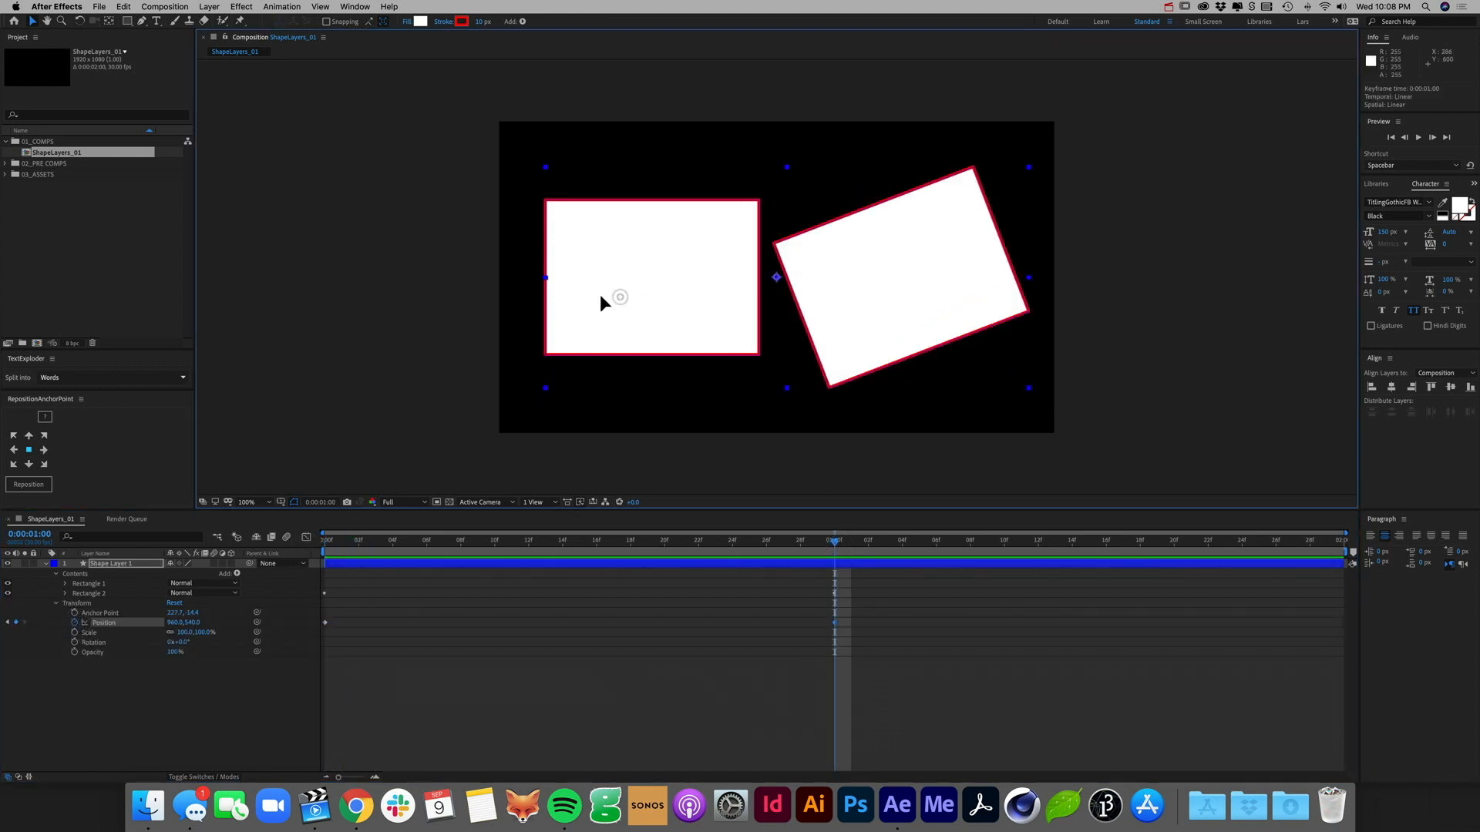
left_click_drag(601, 300, 1116, 309)
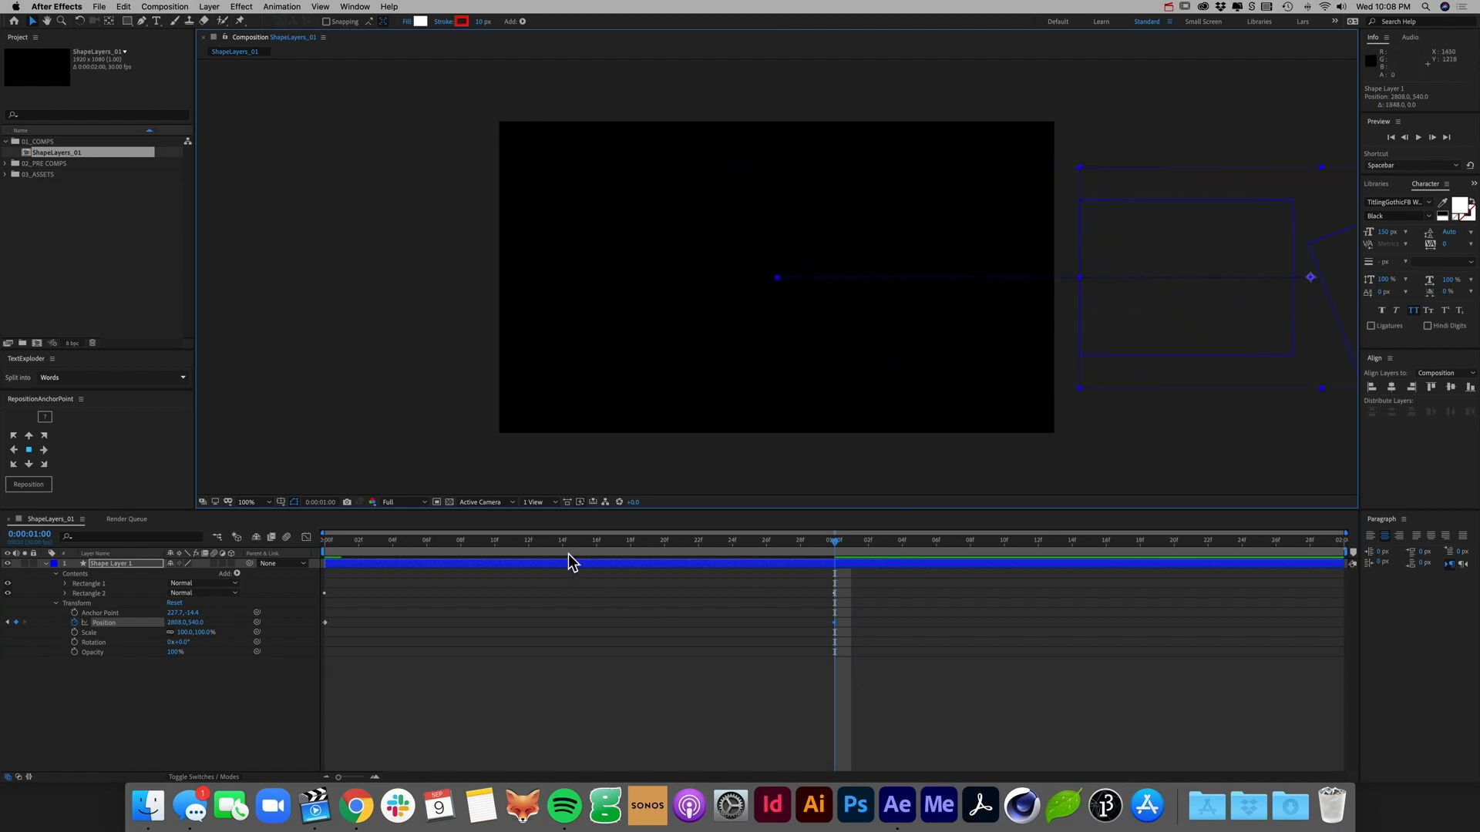
Step: Preview from the start how the layer's position and Rectangle 2's rotation animate together
left_click_drag(572, 545, 239, 560)
key("space")
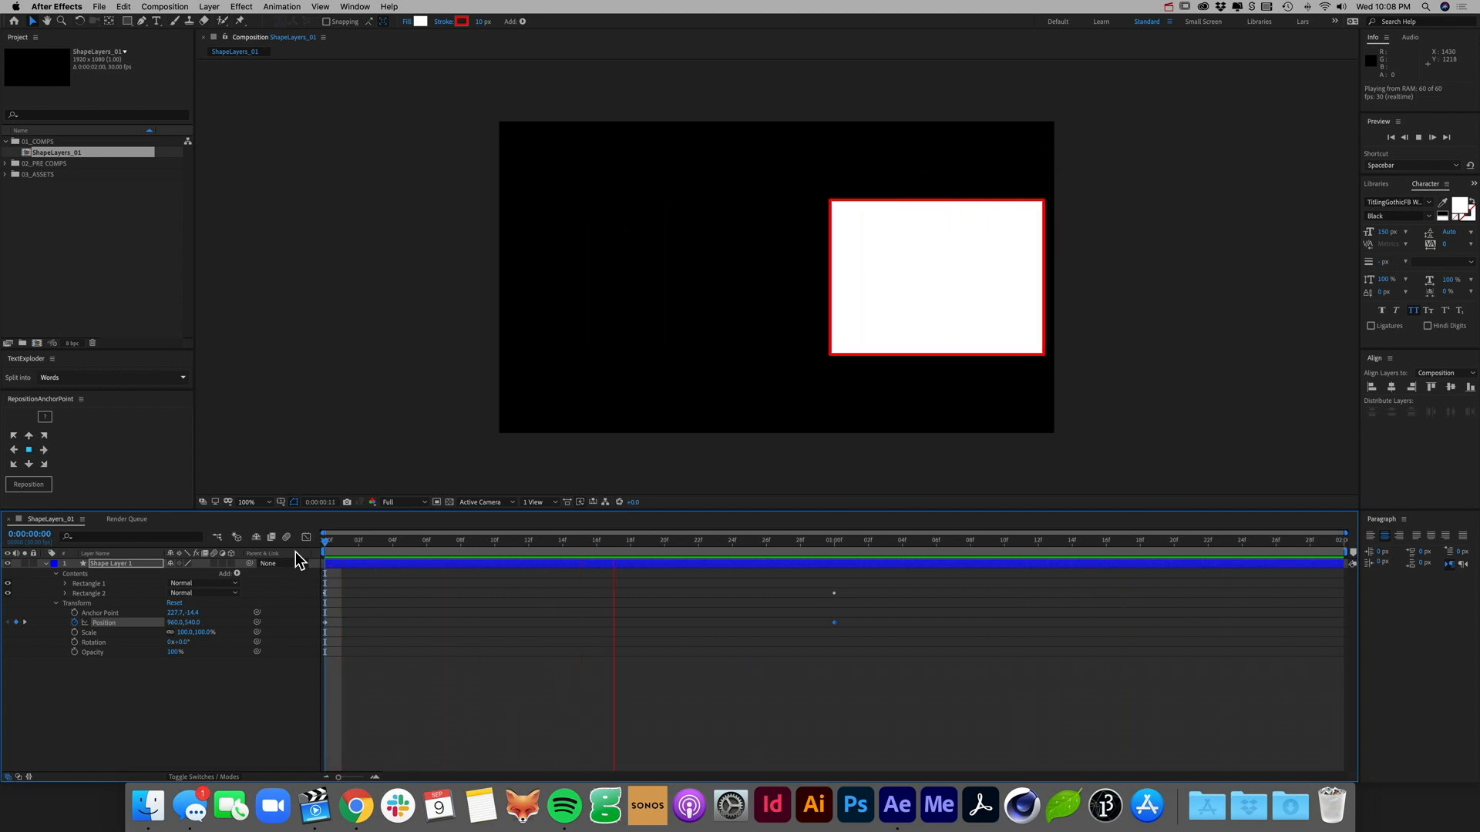
key("space")
left_click(165, 687)
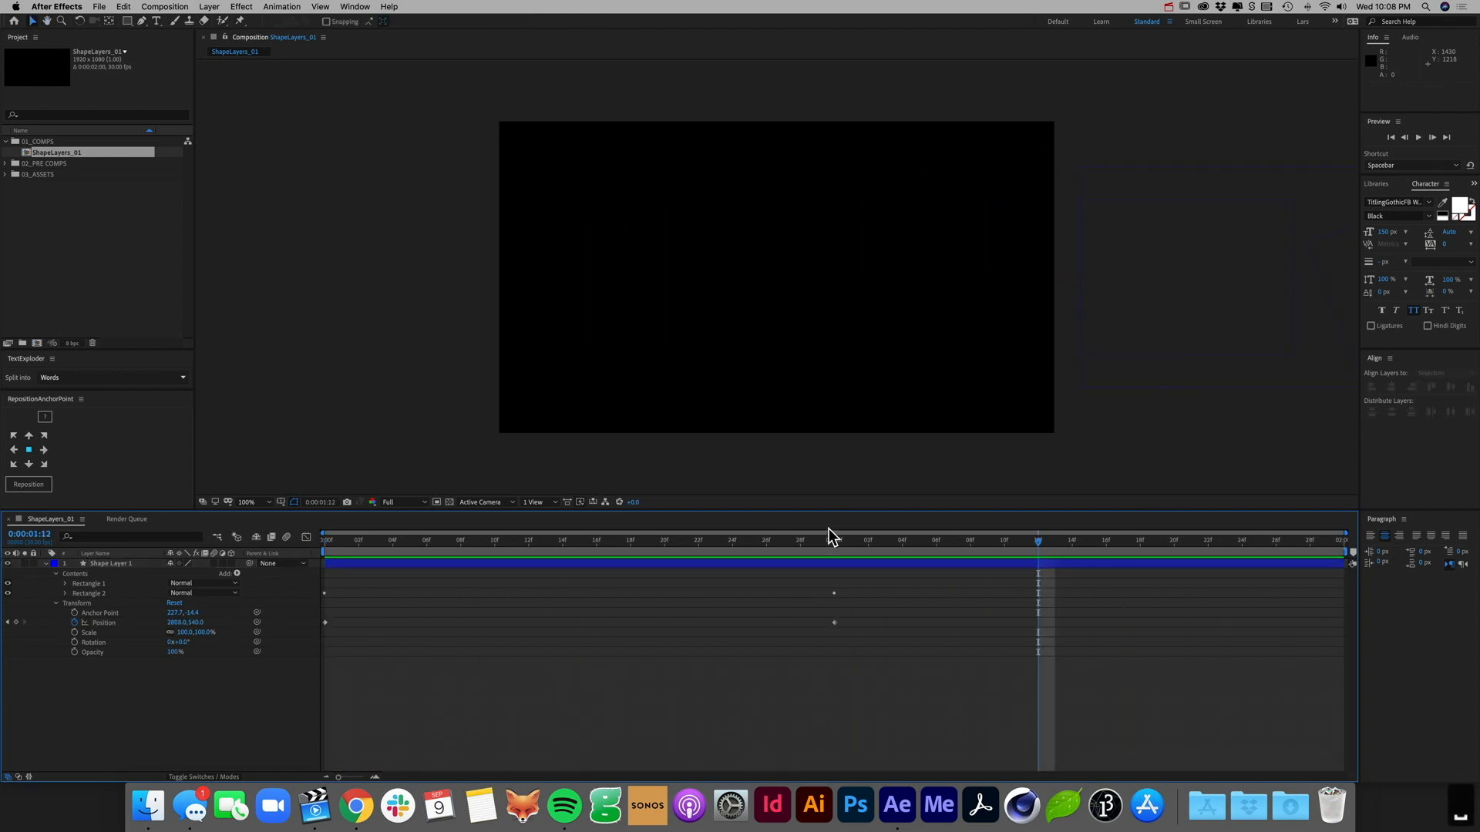
Step: Reveal Shape Layer 1's keyframes at the start of the timeline and delete all rotation and position keyframes
left_click_drag(830, 539, 238, 543)
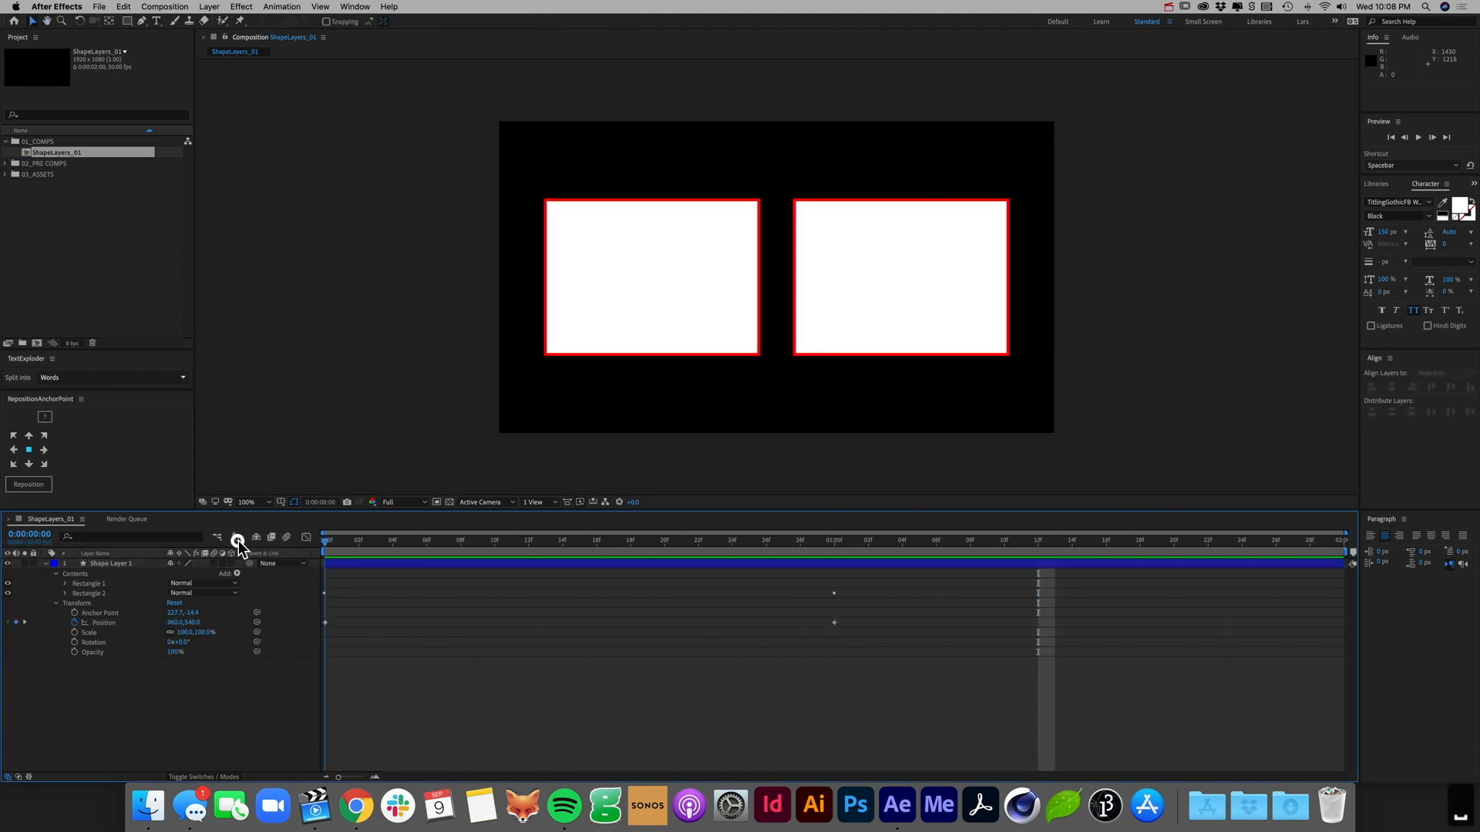
left_click(141, 564)
key("u")
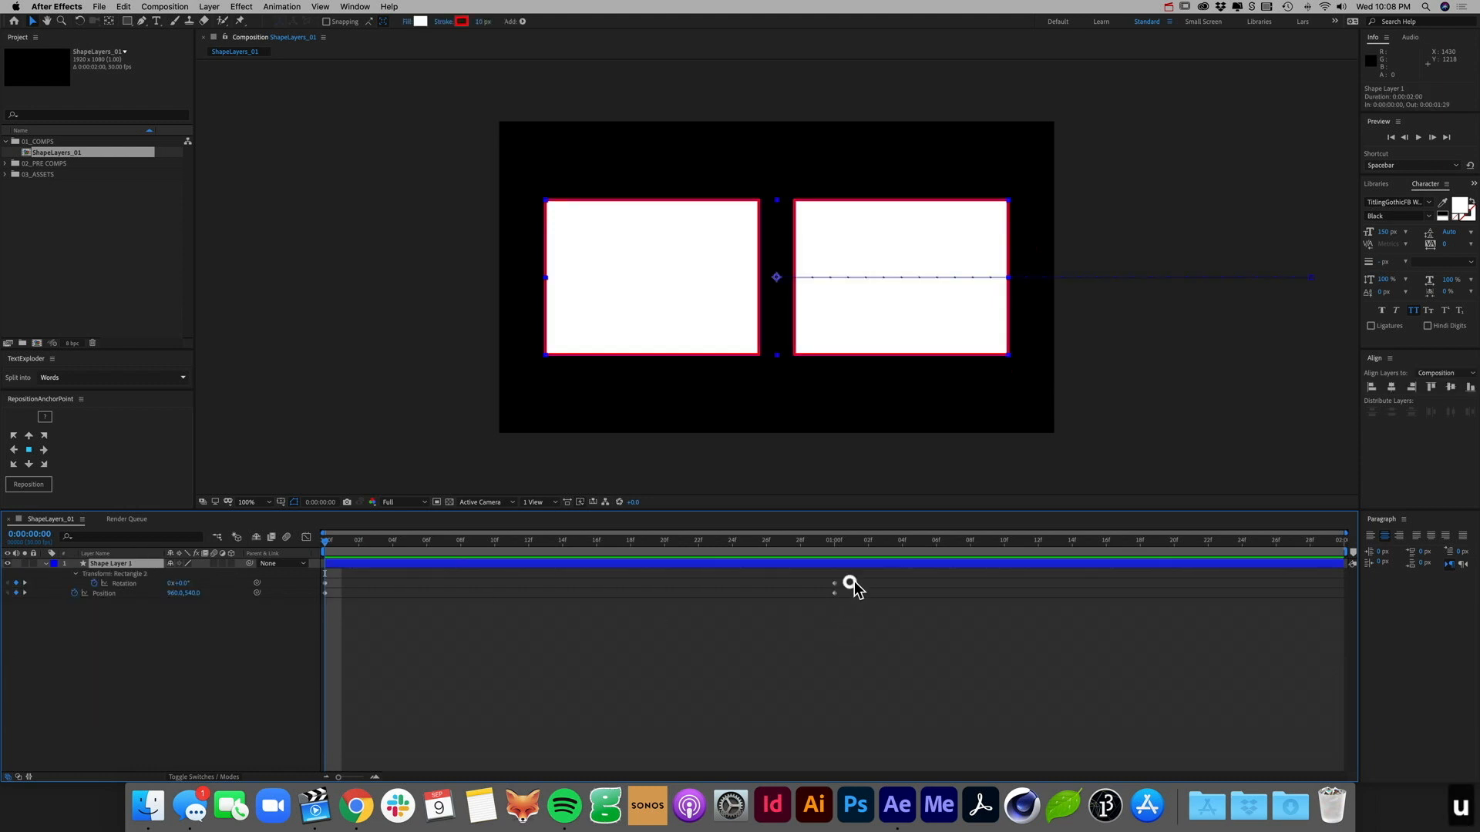
left_click_drag(854, 587, 300, 617)
key("Delete")
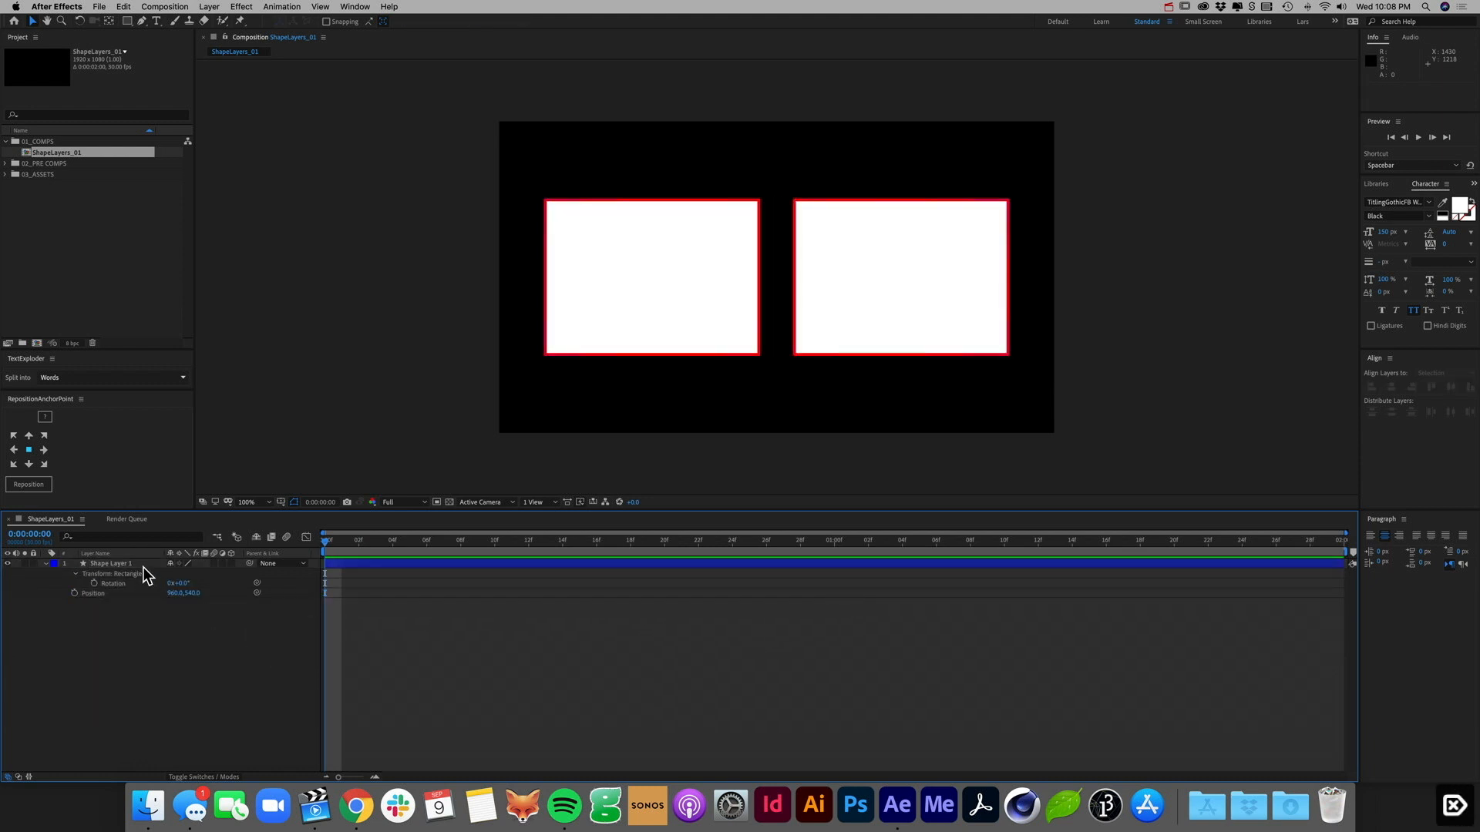
Step: Show Shape Layer 1's contents again, with the Rectangle 2 group and the layer transform collapsed
left_click(142, 565)
left_click(46, 565)
left_click(47, 565)
left_click(46, 565)
left_click(64, 594)
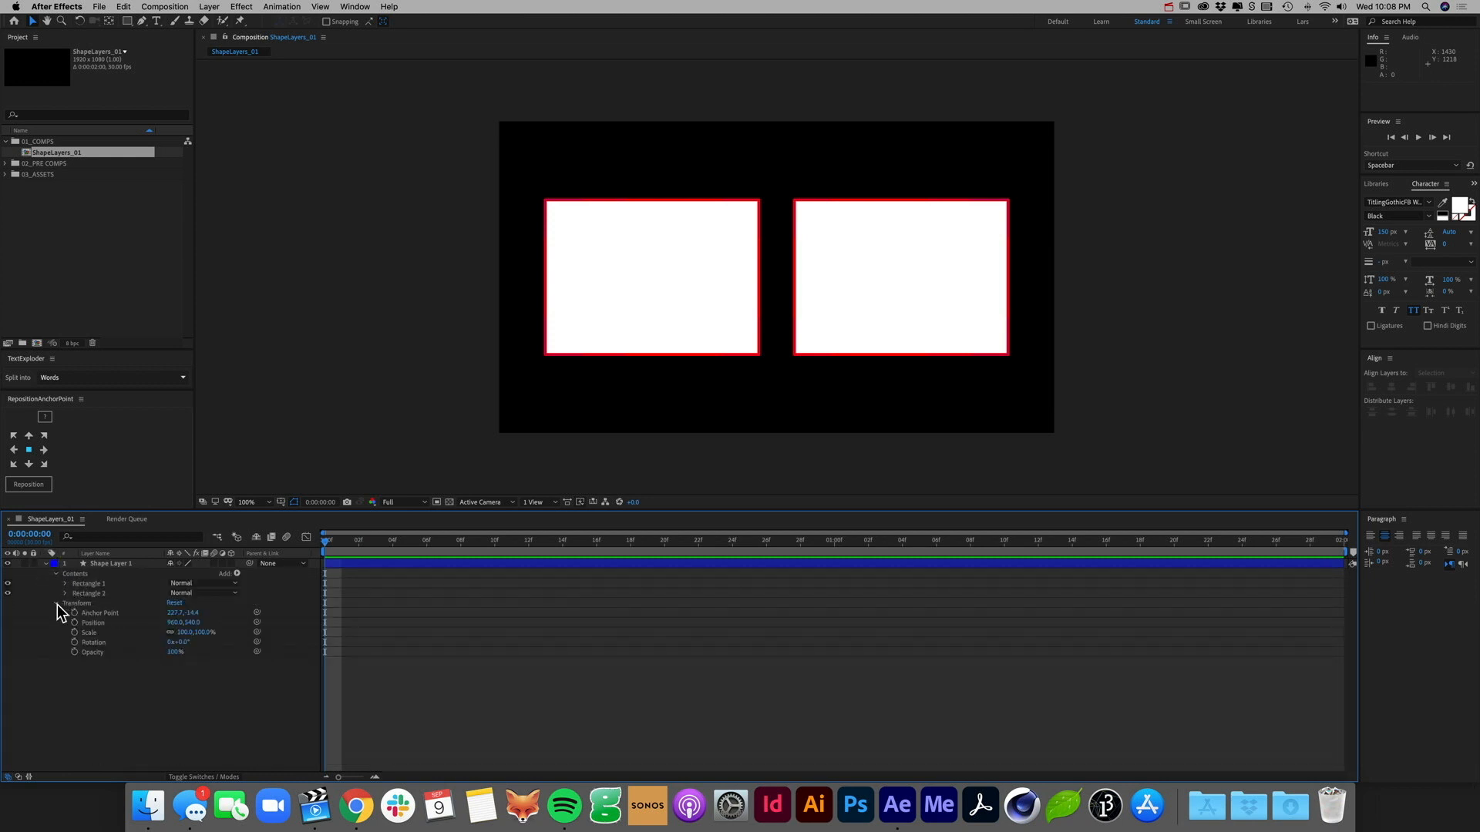
left_click(56, 603)
Step: Expand Rectangle 1 and Rectangle 2 and examine the separate stroke, fill and transform entries each group contains
left_click(91, 593)
left_click(107, 583)
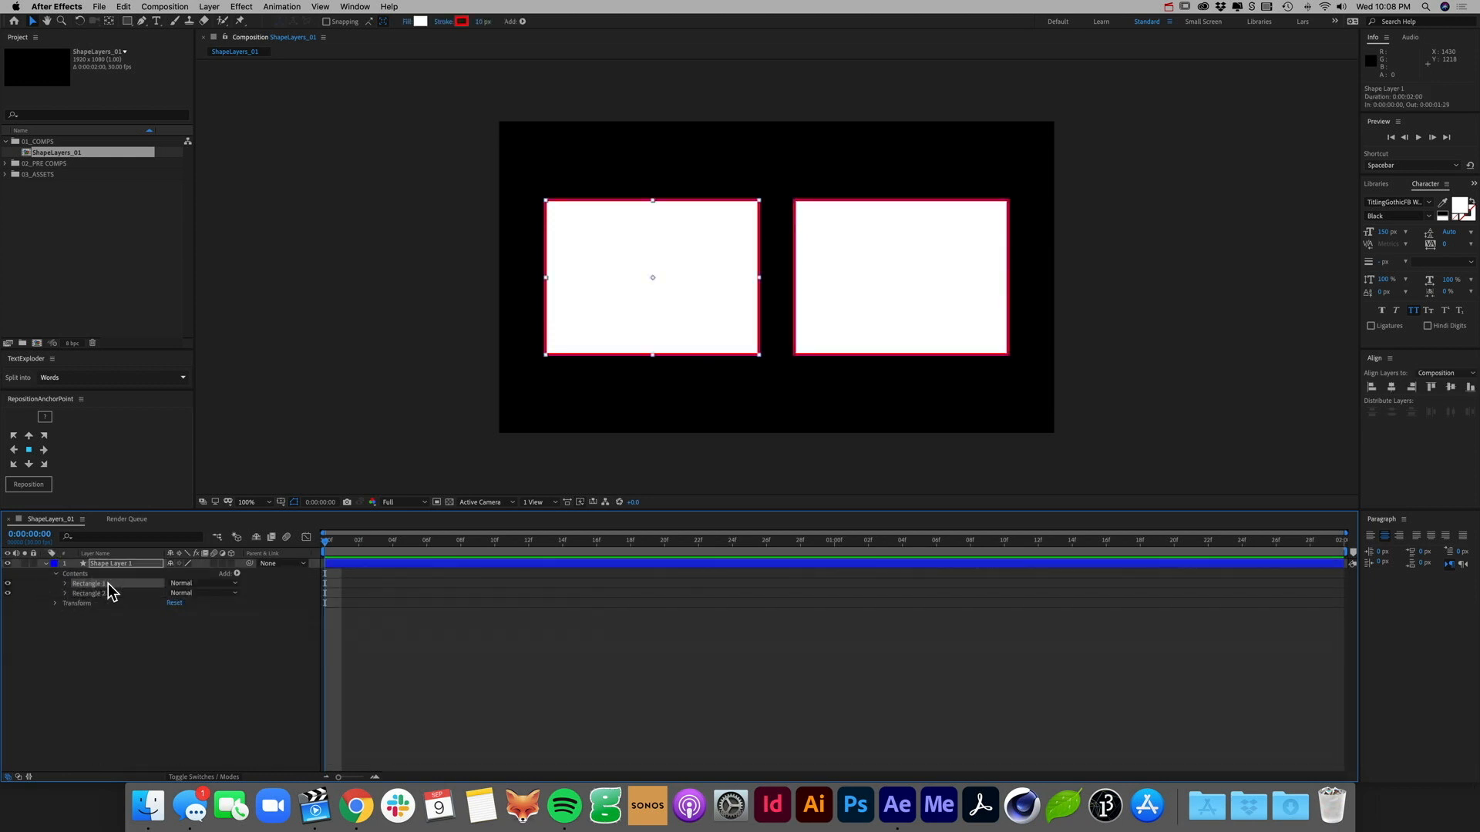
left_click(65, 584)
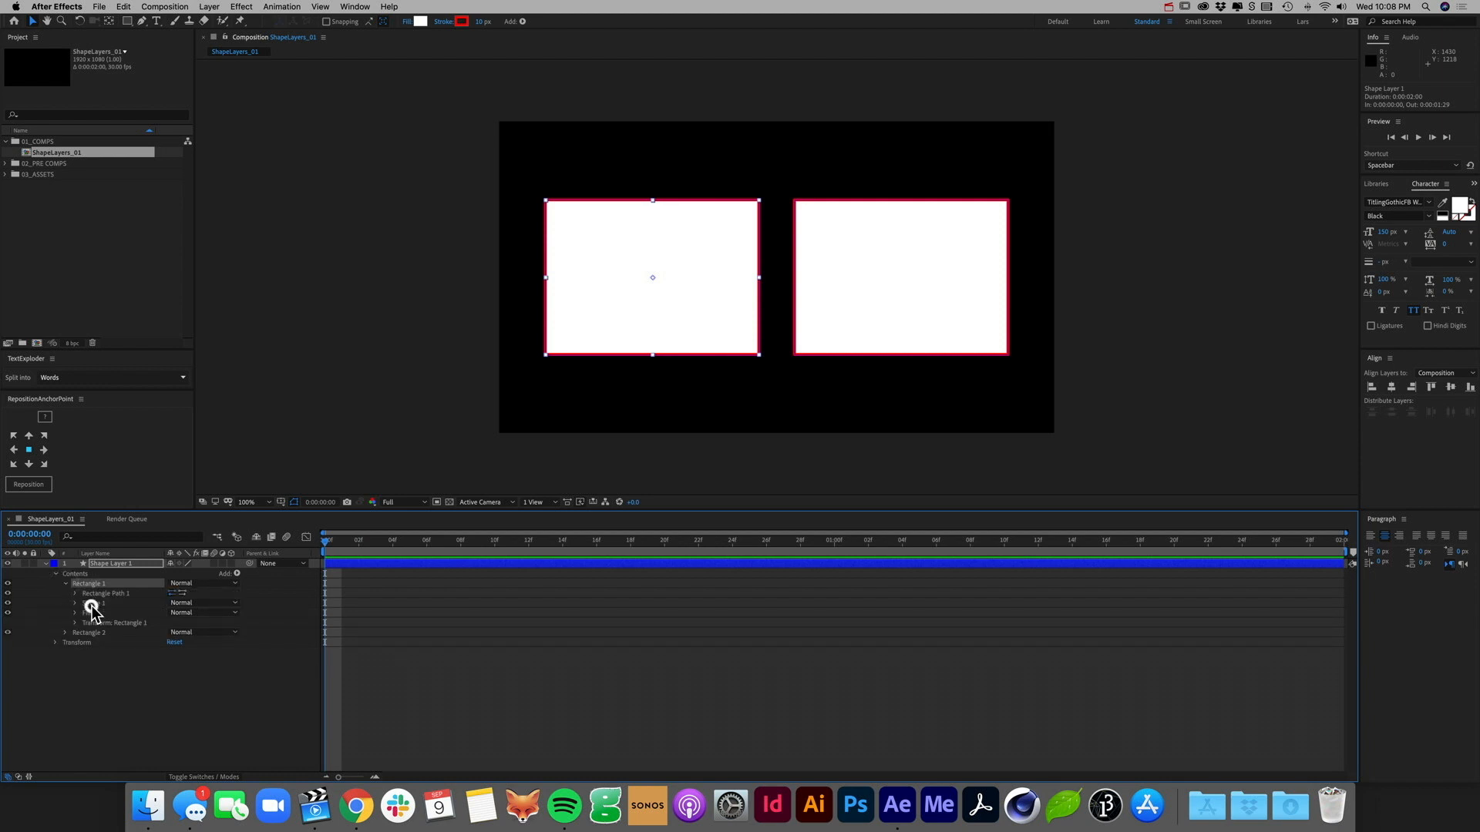
left_click(90, 604)
left_click(65, 631)
left_click(93, 613)
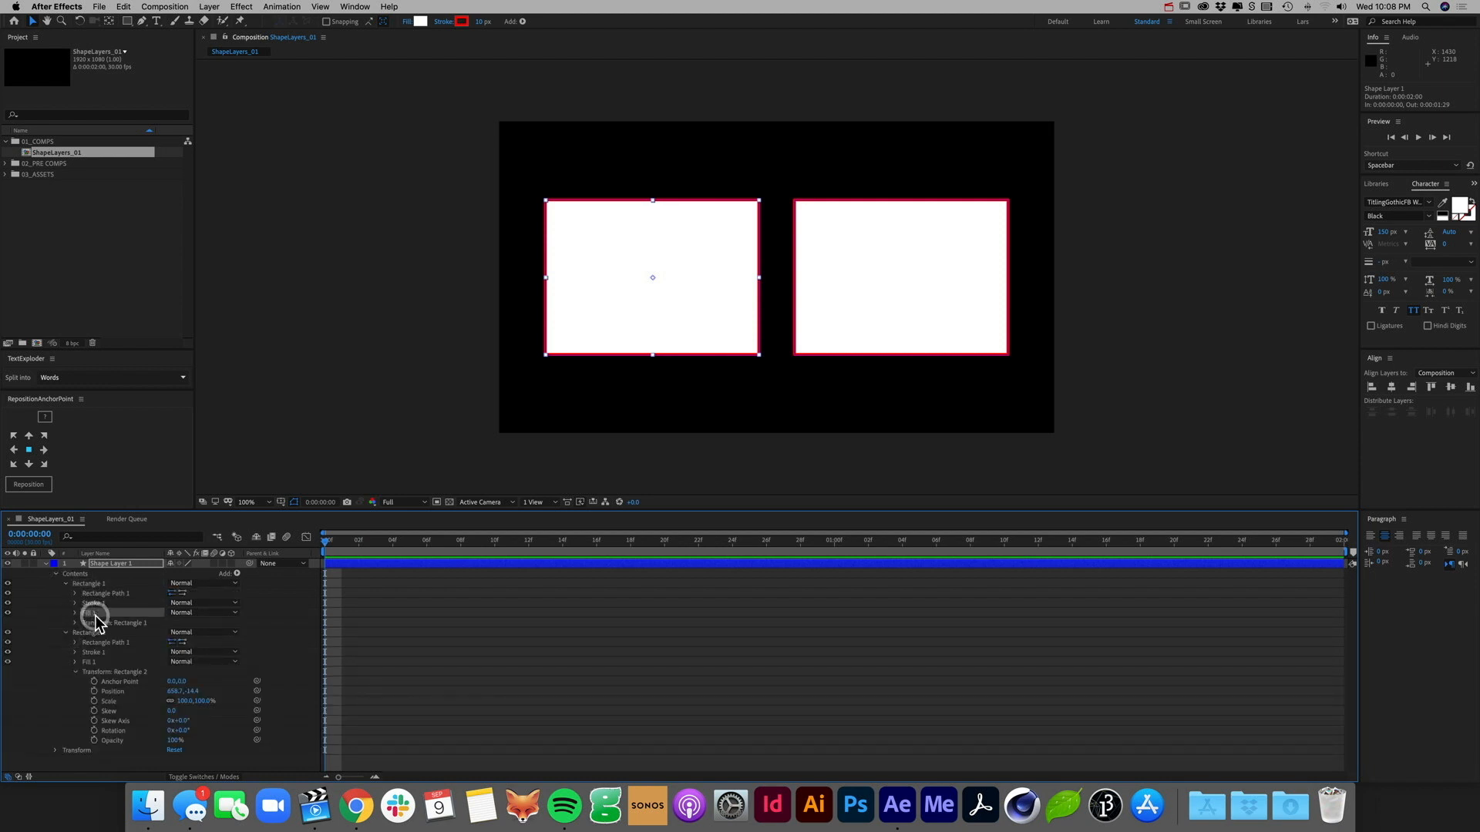
left_click(103, 622)
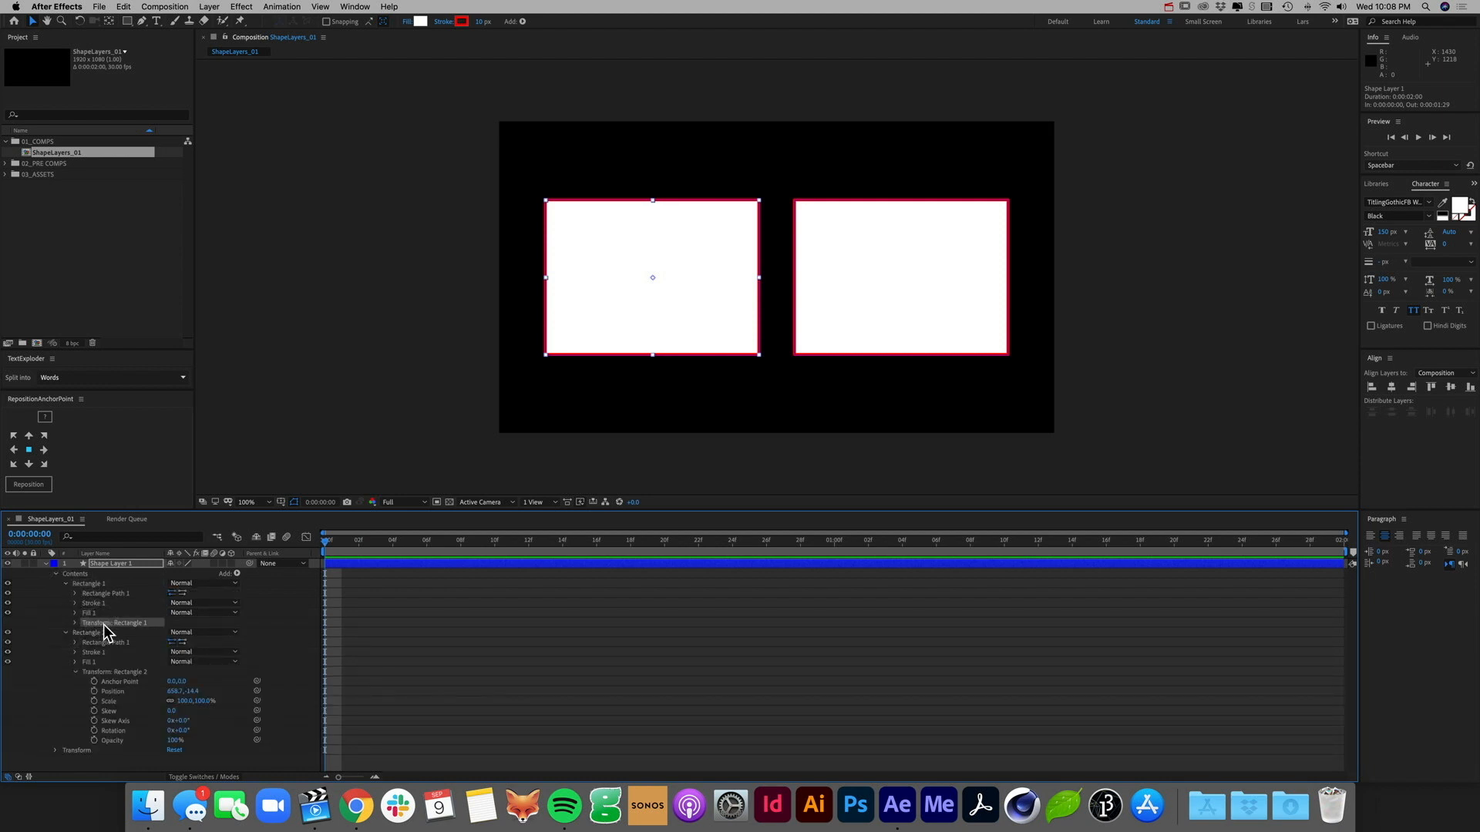
Step: Try scaling Rectangle 2 down through its own transform and undo the scale changes
left_click_drag(191, 691, 195, 700)
key("super+z")
key("super+z")
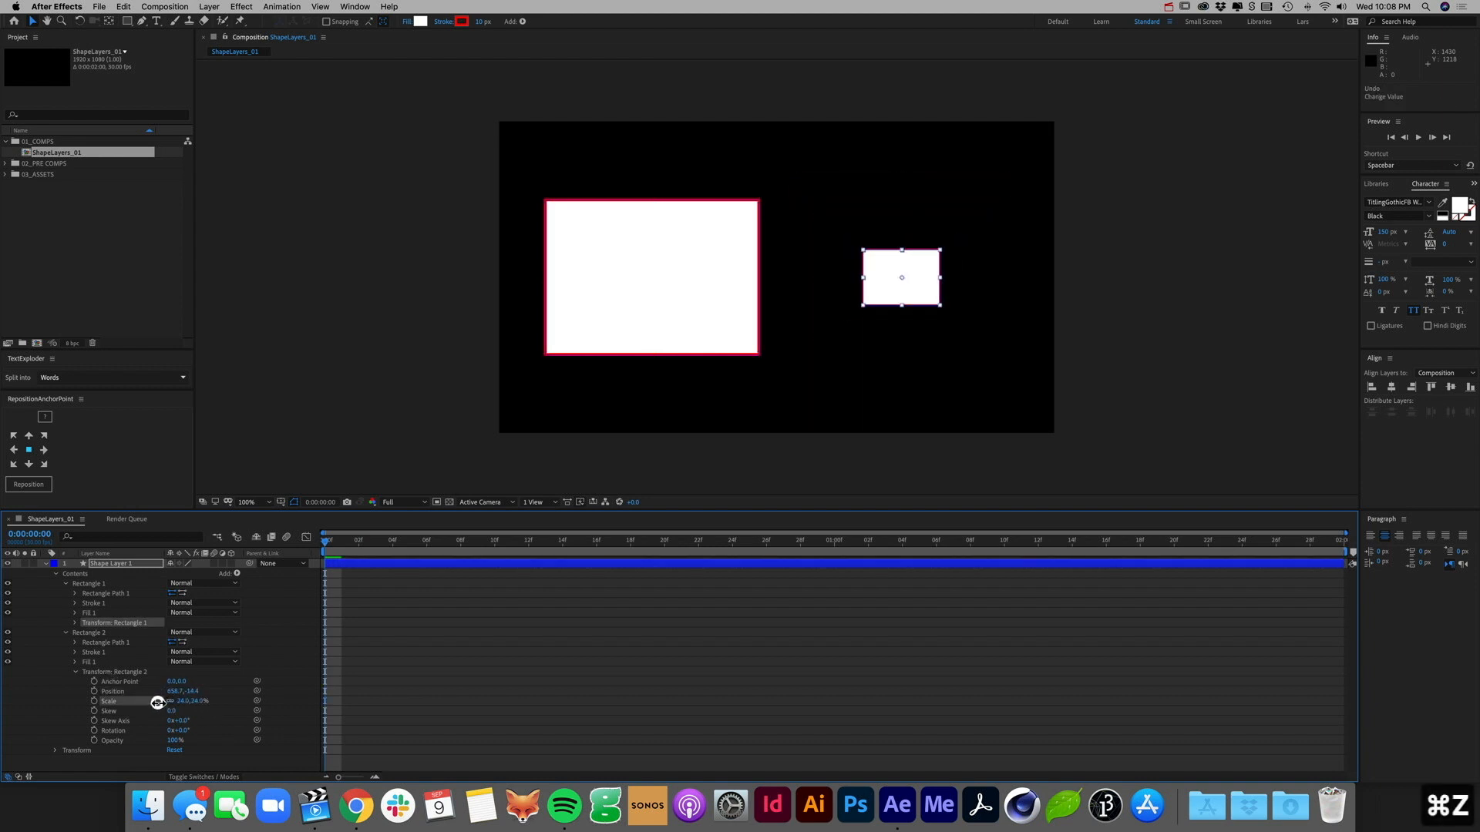
left_click(444, 703)
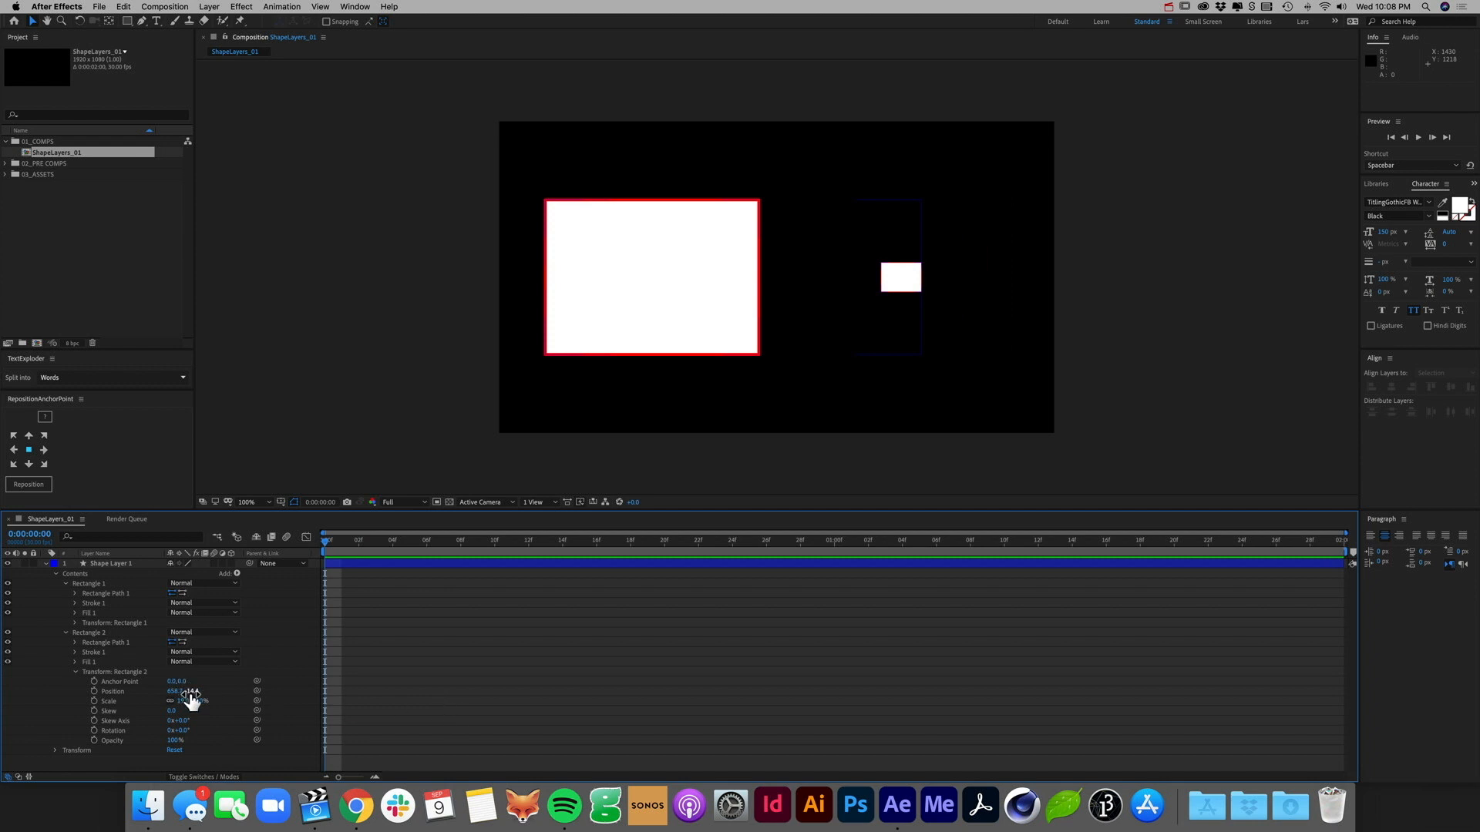
left_click_drag(186, 701, 224, 704)
key("super+z")
key("super+z")
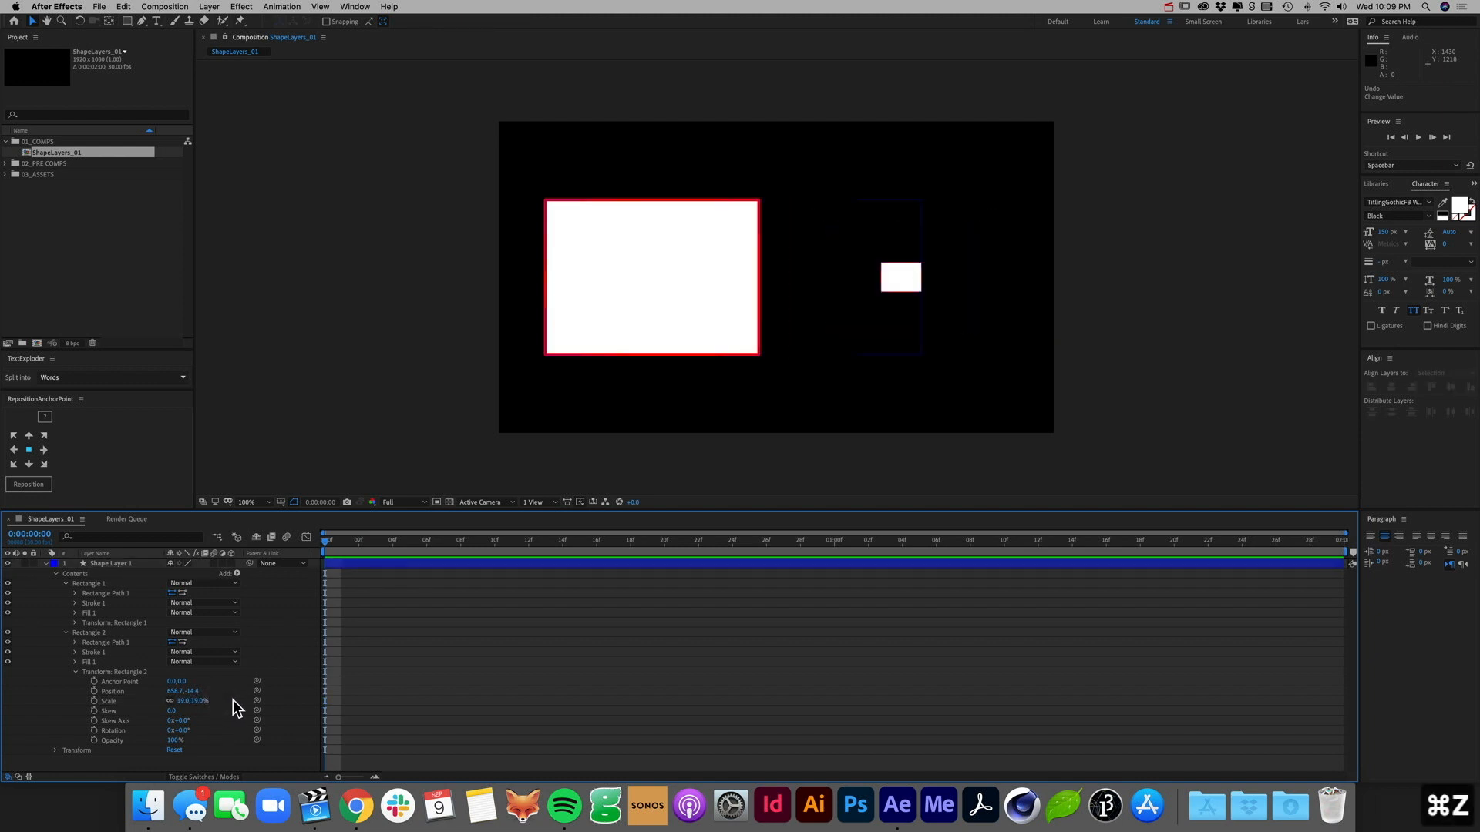
key("super+z")
Step: Move Stroke 1 out of the Rectangle 2 group to the contents level below it, and collapse both rectangle groups
left_click(114, 664)
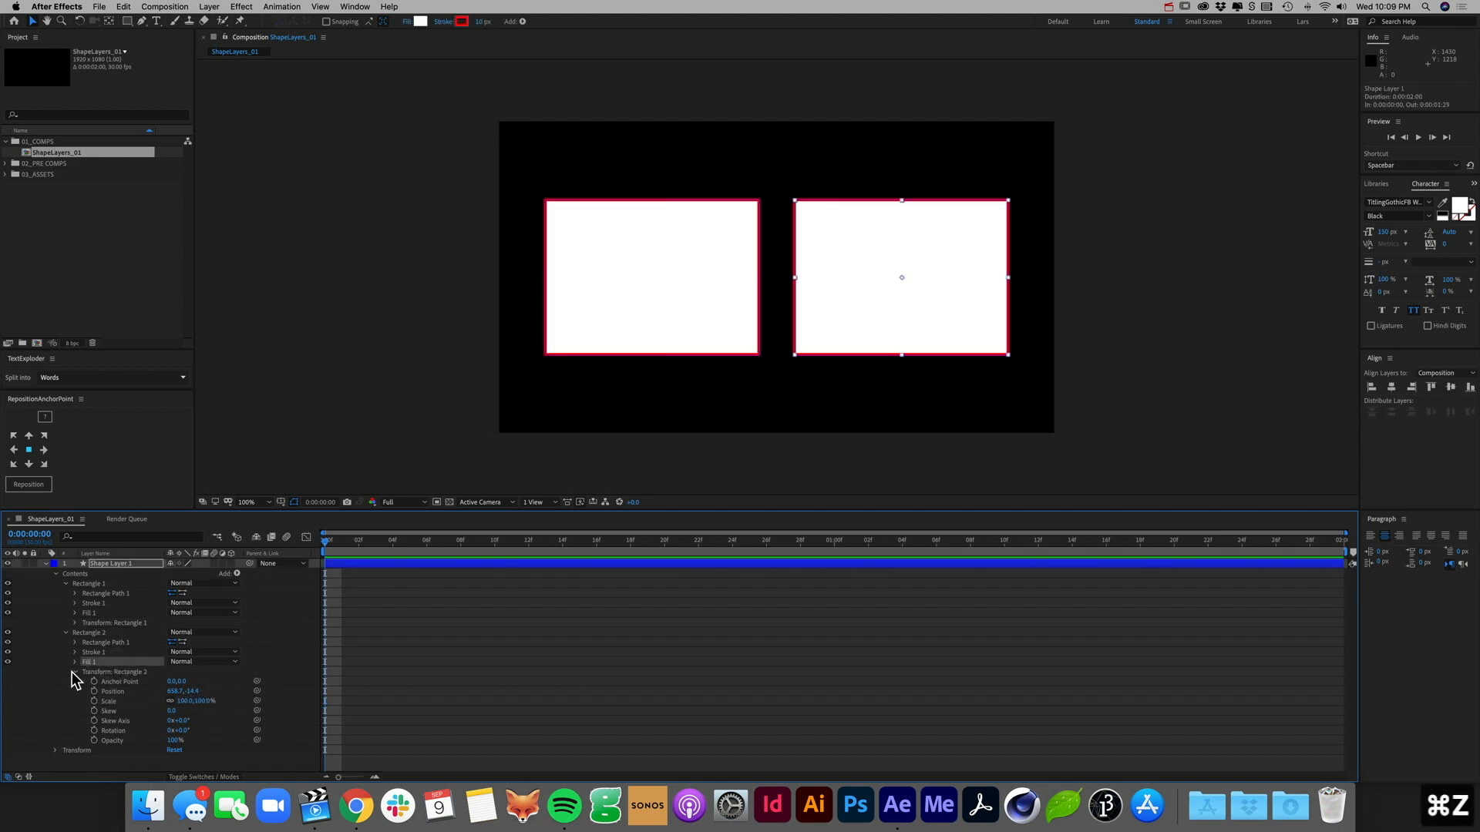
left_click(75, 672)
left_click(93, 652)
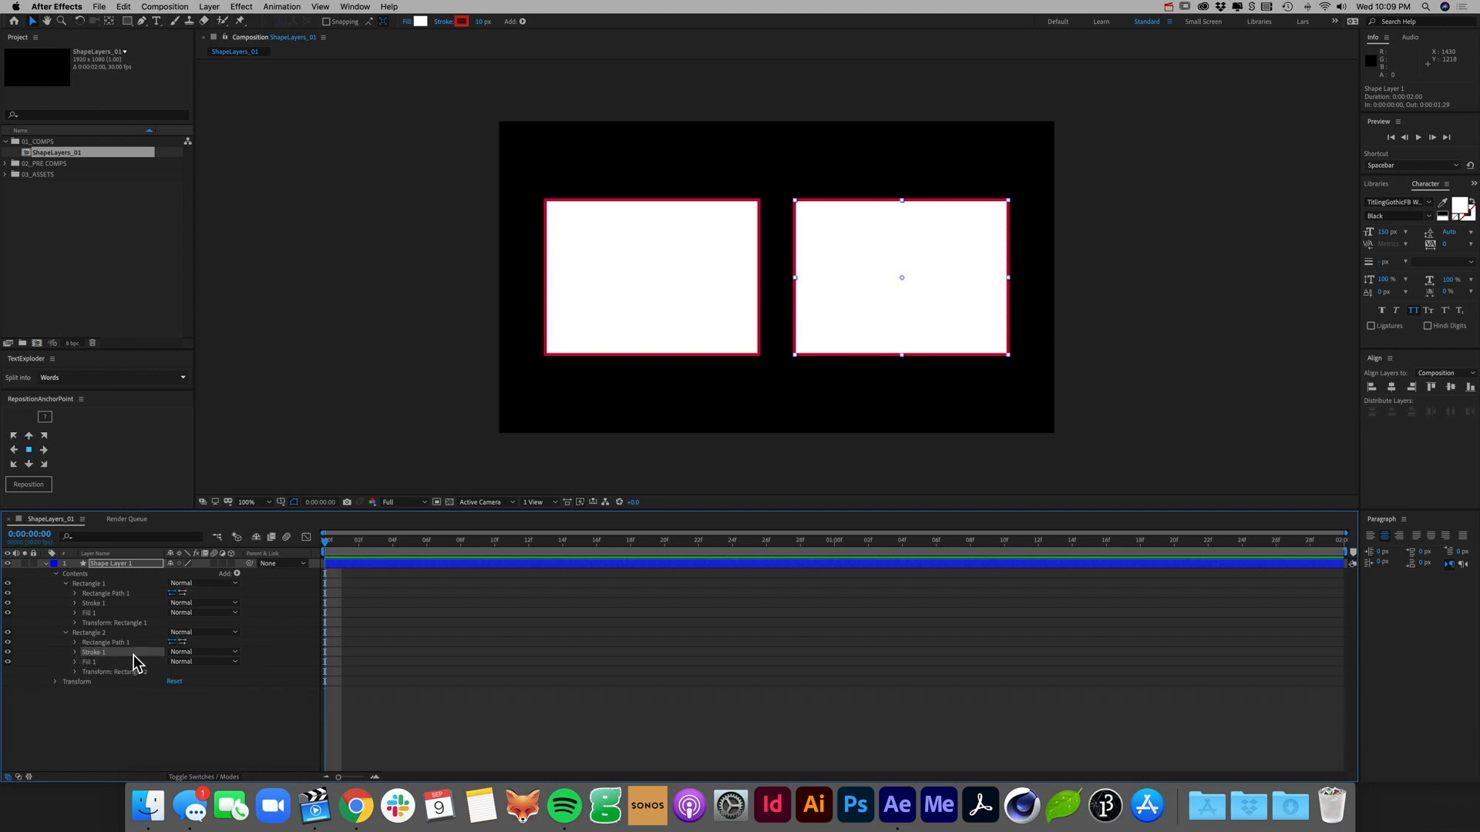
mouse_move(133, 655)
left_mouse_down()
mouse_move(102, 684)
mouse_move(119, 674)
mouse_move(96, 628)
mouse_move(90, 645)
left_mouse_up()
left_click(65, 643)
left_click(65, 583)
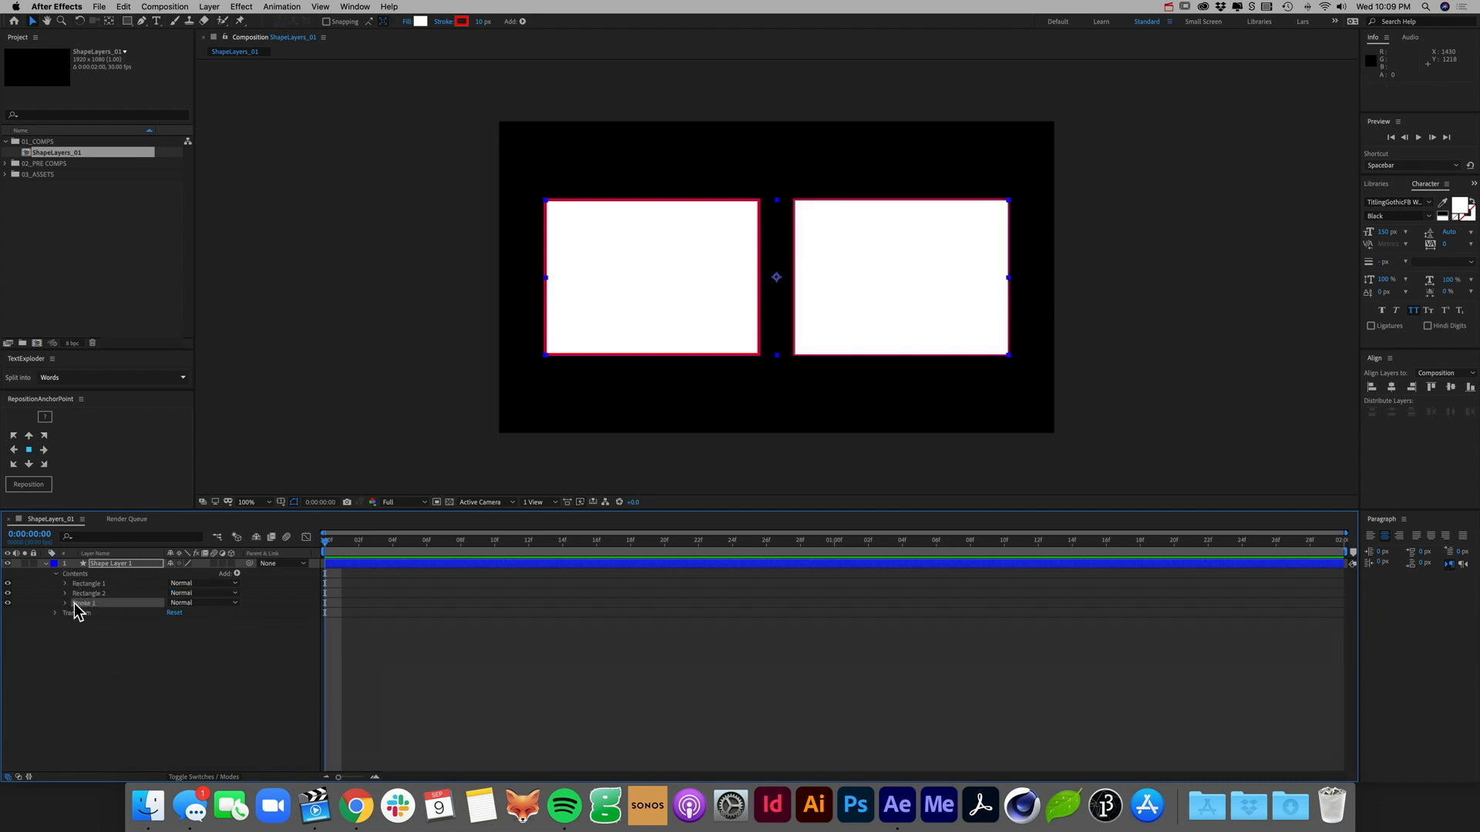
Step: Hide the Stroke 1 inside the Rectangle 1 group and leave the group collapsed
left_click(93, 594)
left_click(95, 584)
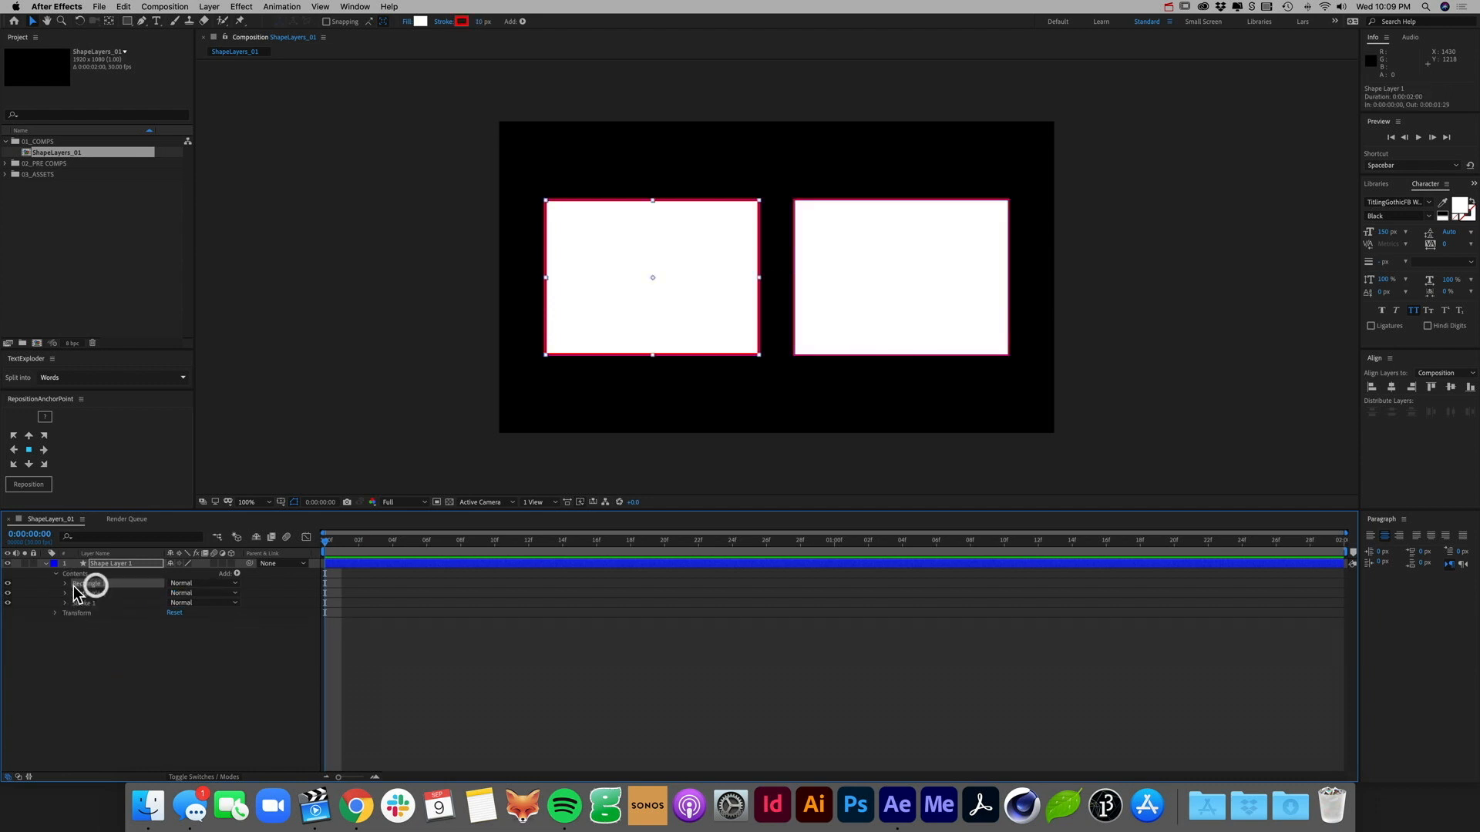
left_click(65, 584)
left_click(96, 603)
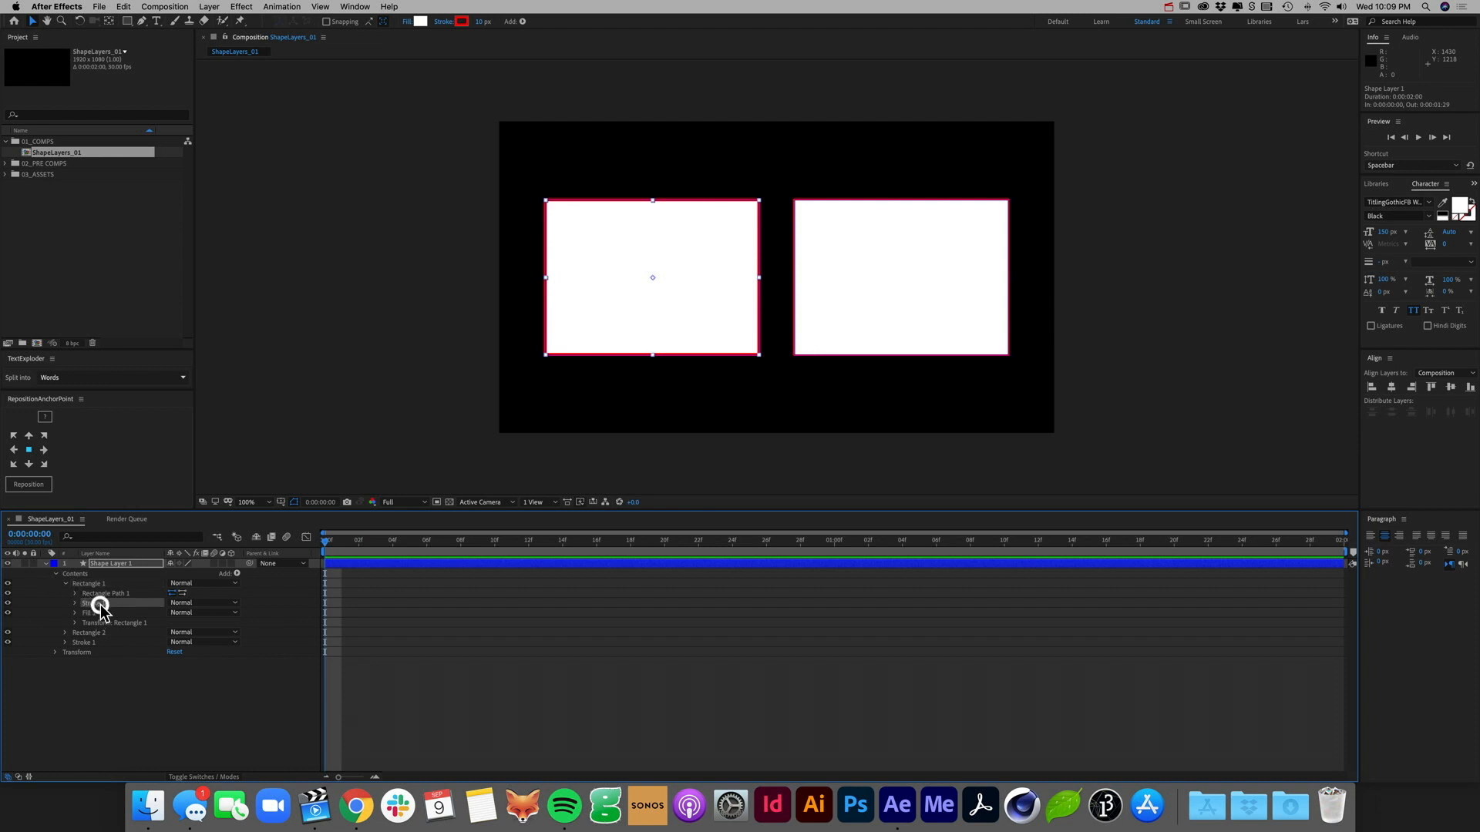
left_click(8, 603)
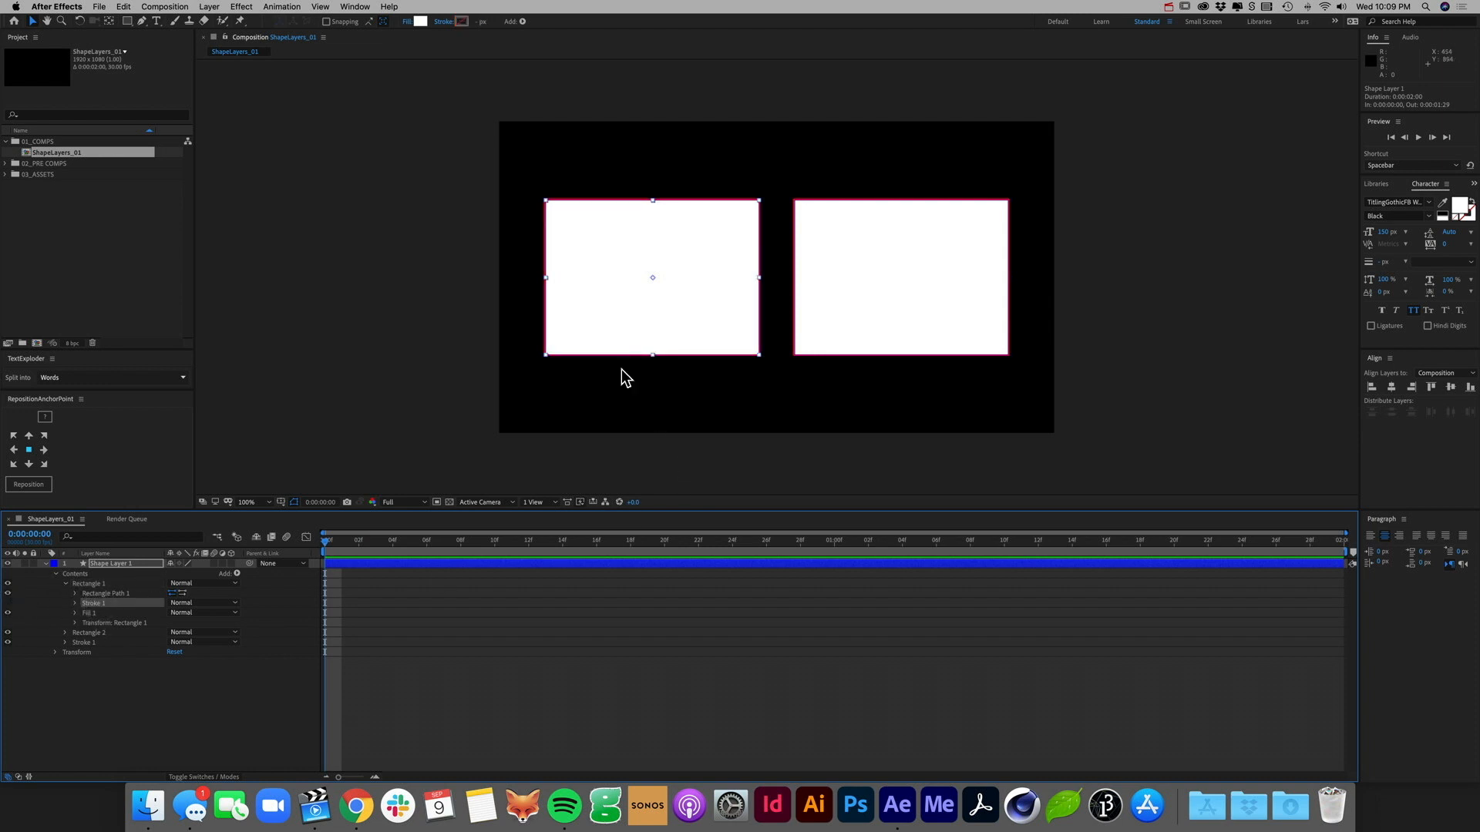
left_click(90, 642)
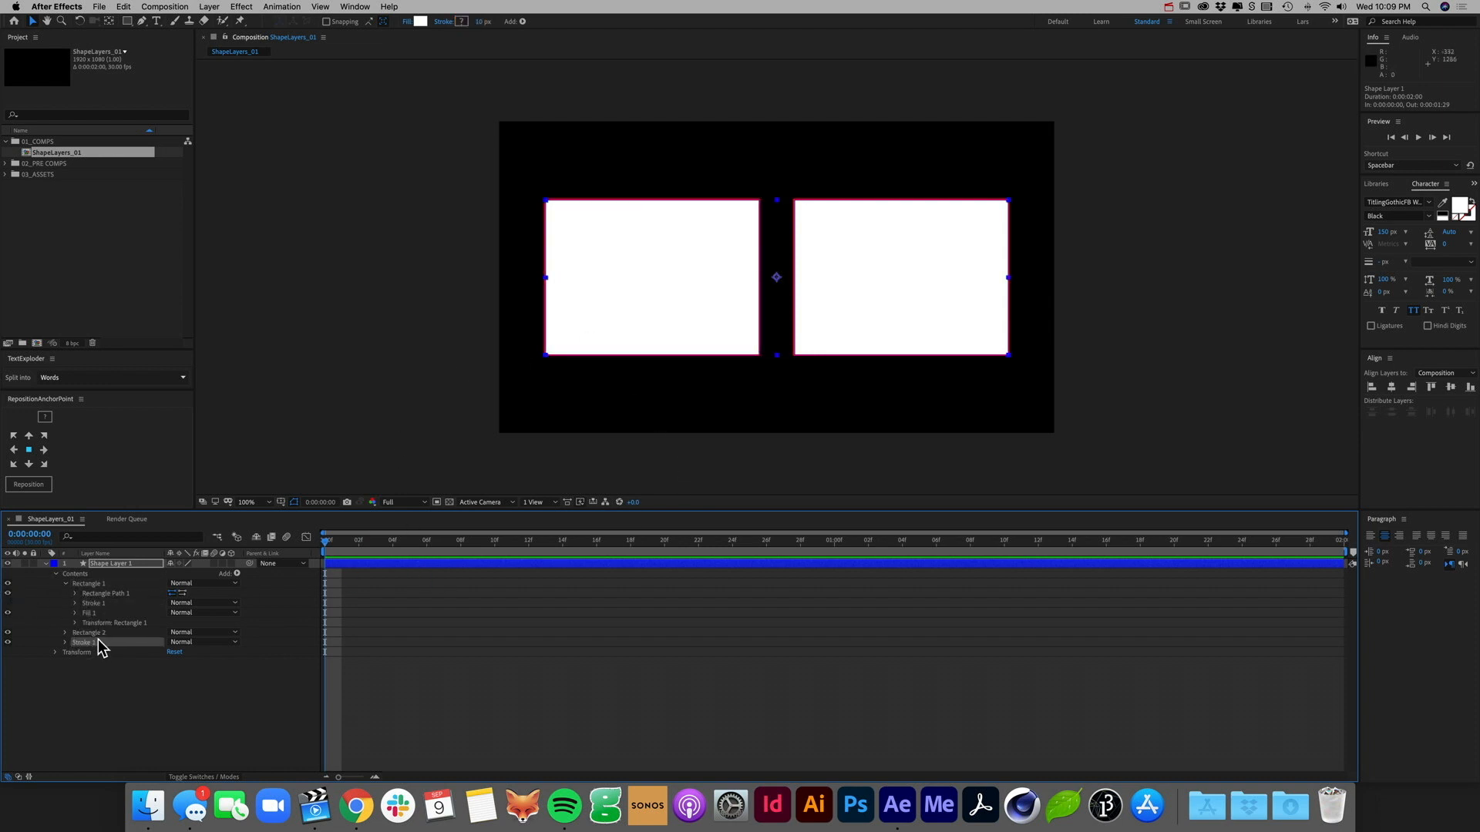
left_click(98, 632)
left_click(98, 584)
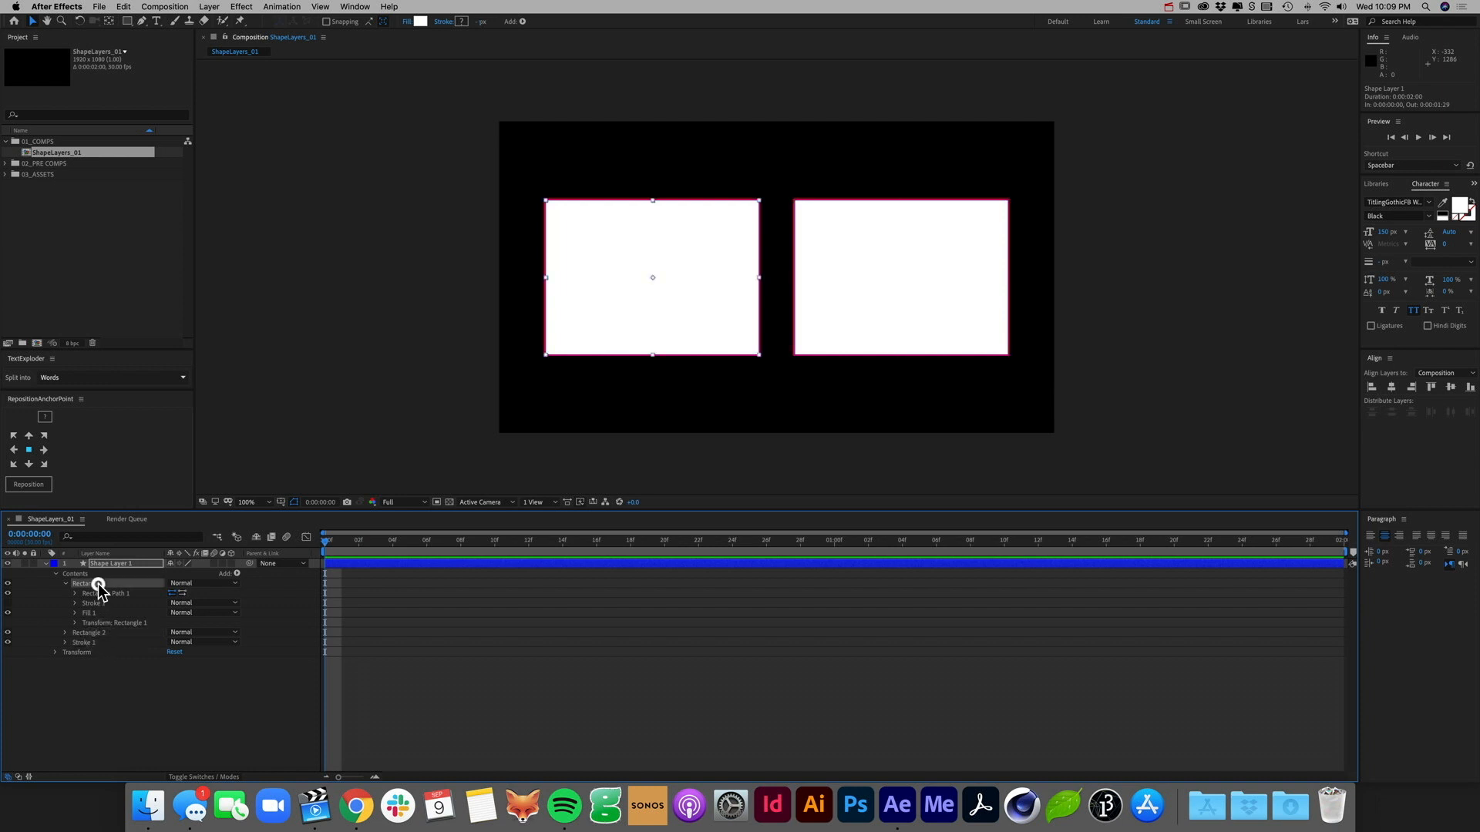
left_click(66, 583)
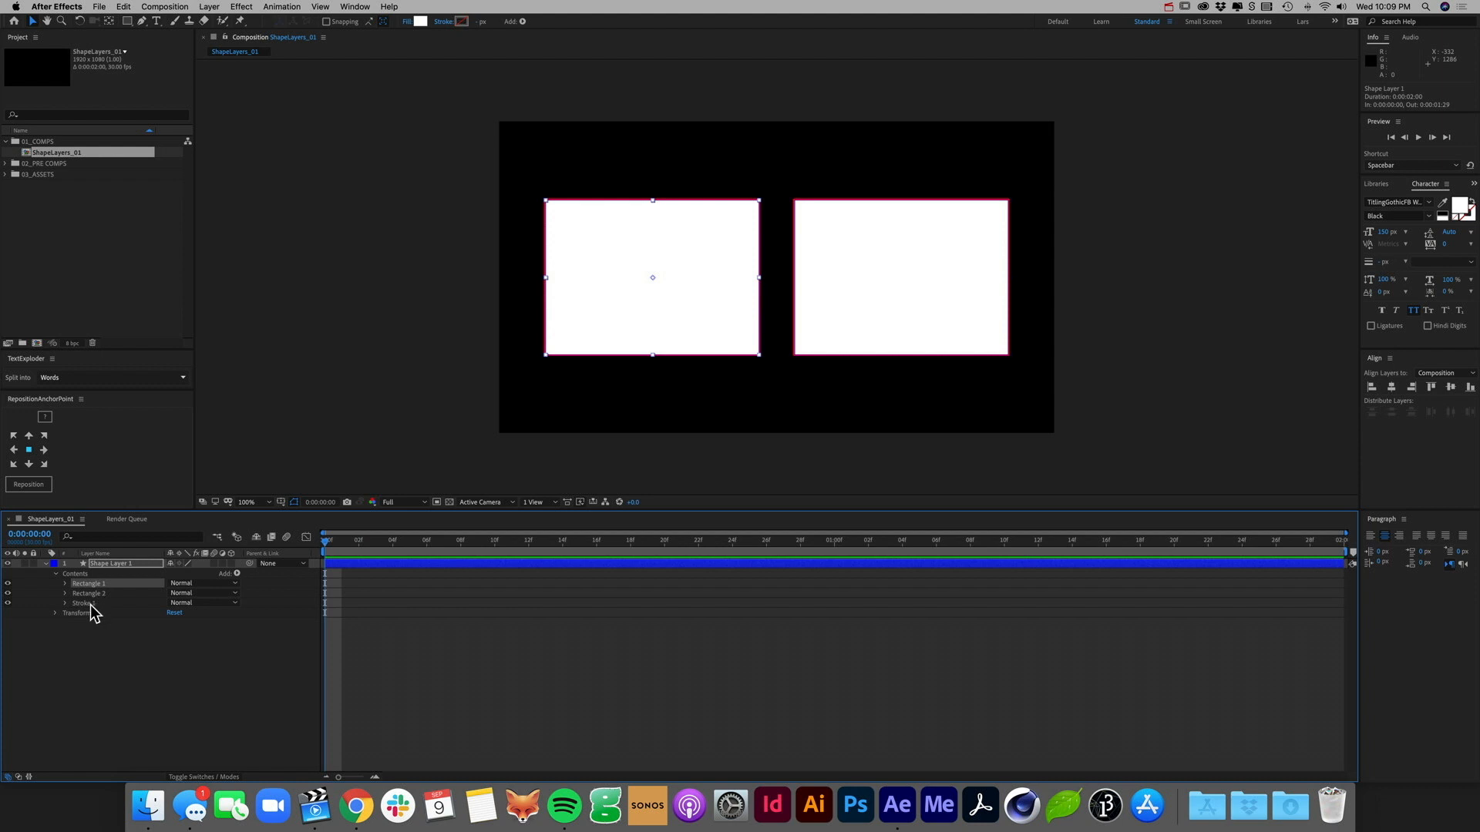
Step: Try placing the shared Stroke 1 between Rectangle 1 and Rectangle 2, and return it below Rectangle 2
left_click_drag(92, 603, 92, 593)
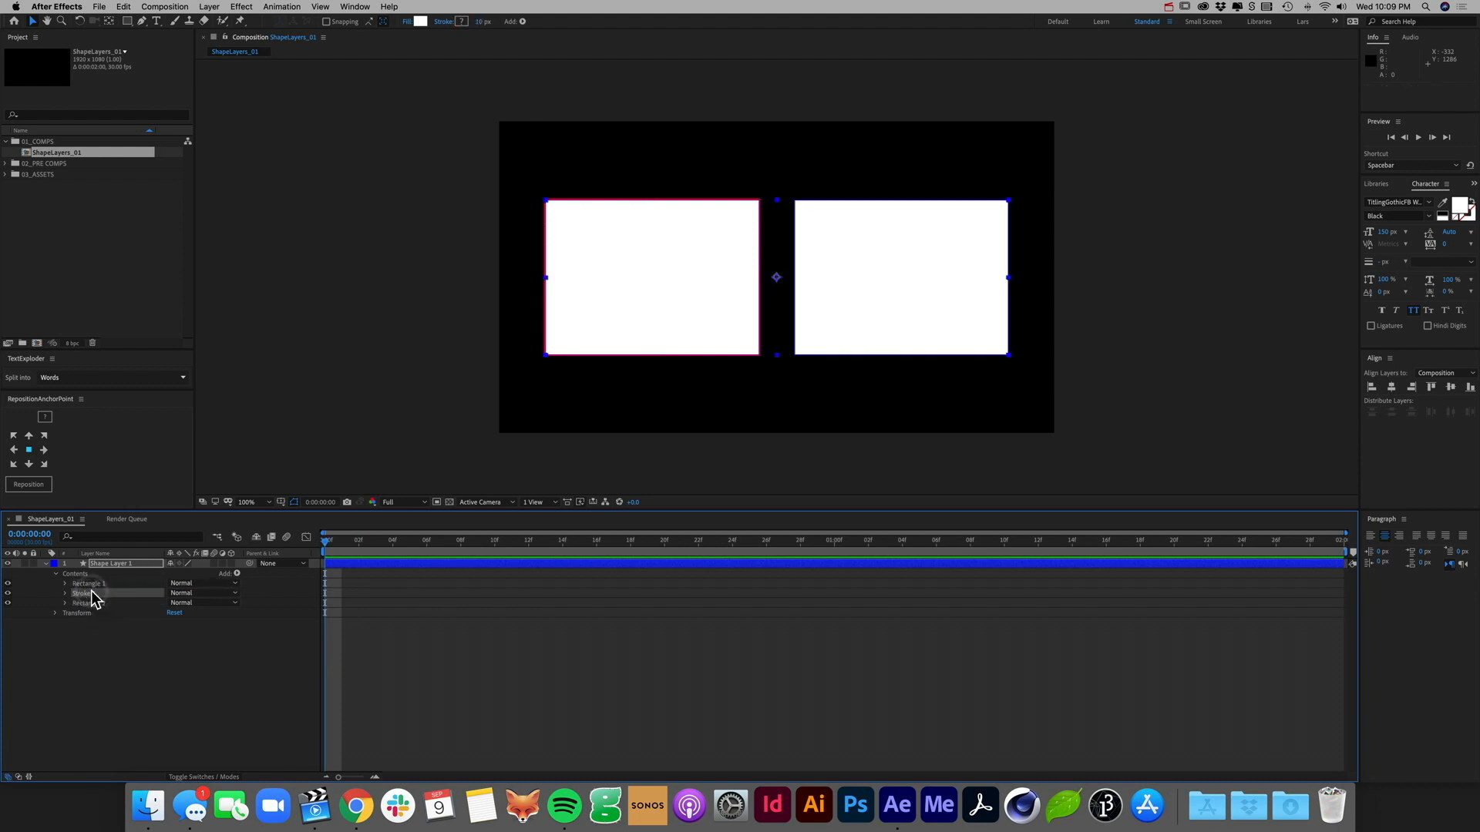
left_click(103, 657)
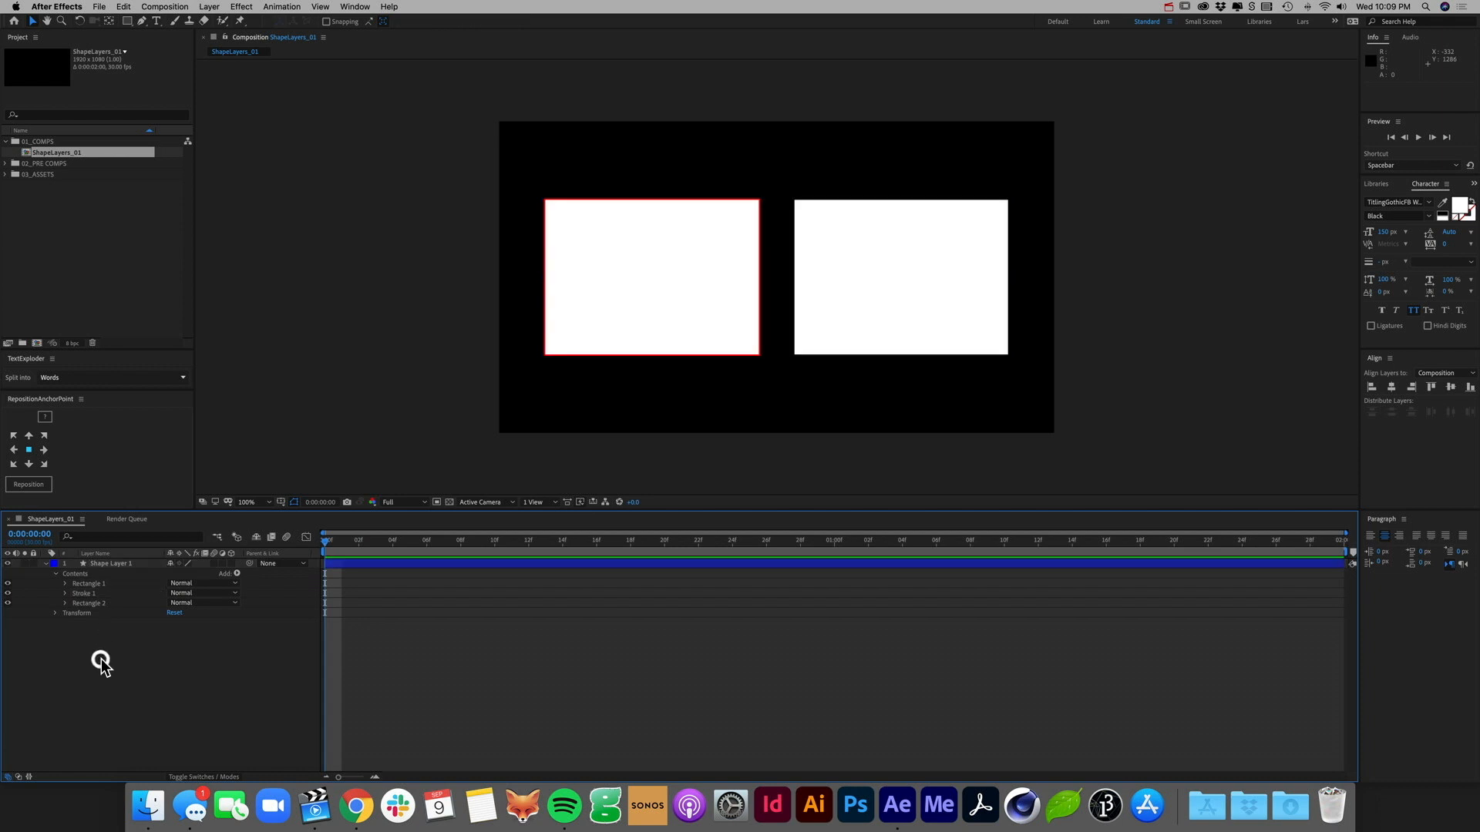
left_click(109, 604)
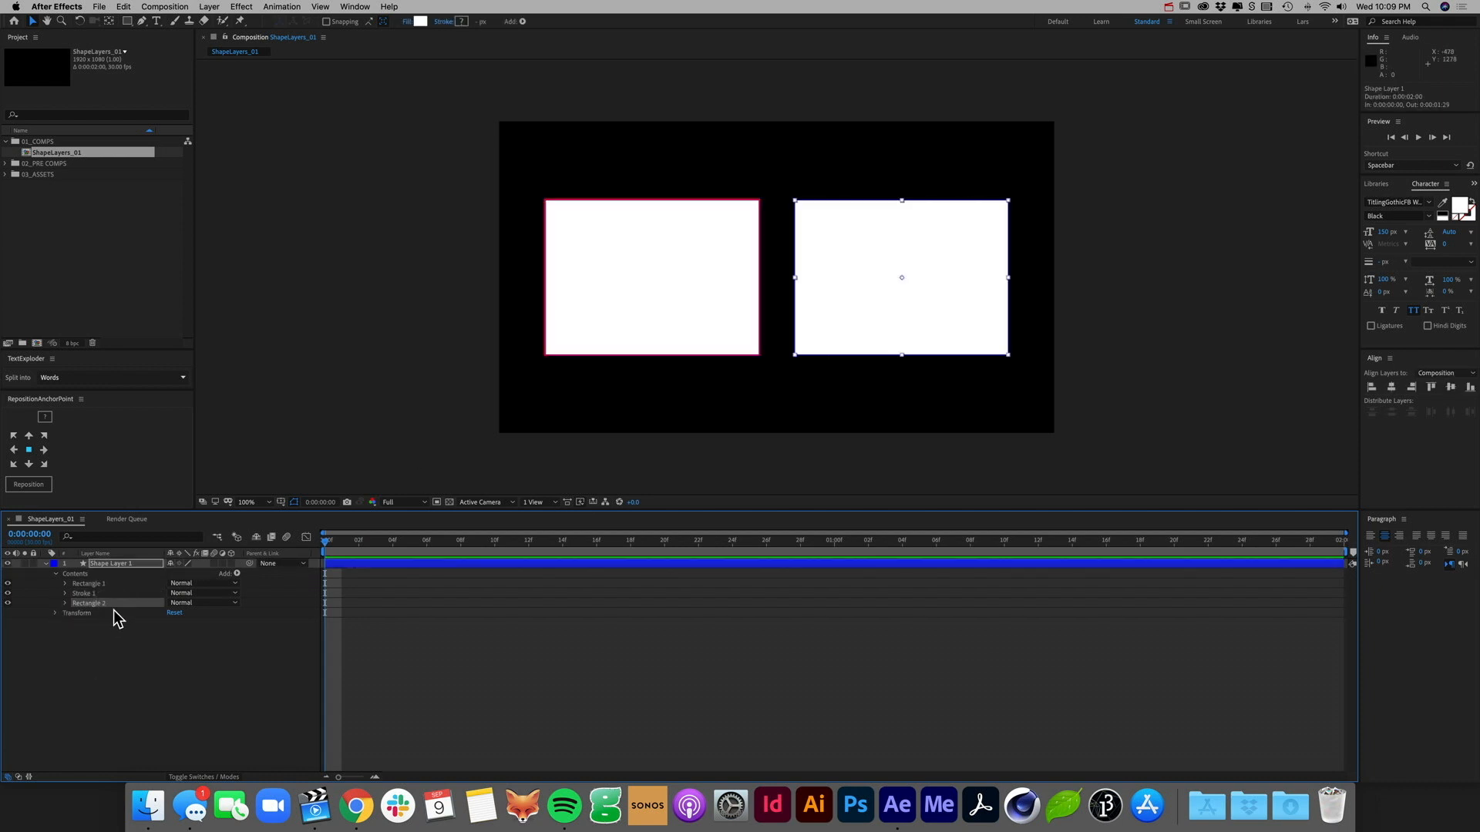
left_click_drag(100, 595, 113, 610)
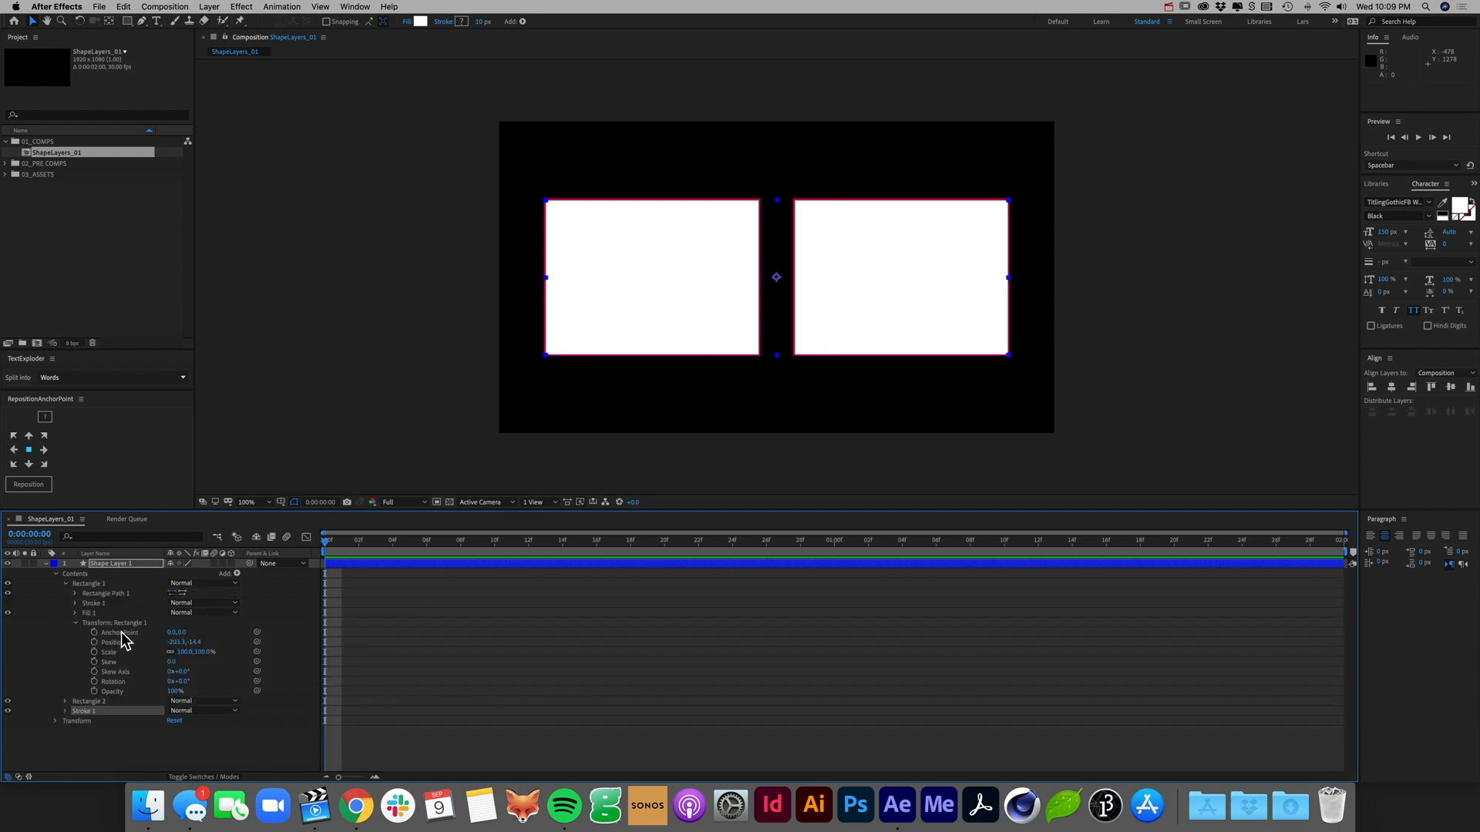
Step: Scale Rectangle 1 up to 196% and down to 23% with its group transform, and collapse that transform
left_click_drag(172, 661, 247, 654)
key("cmd+z")
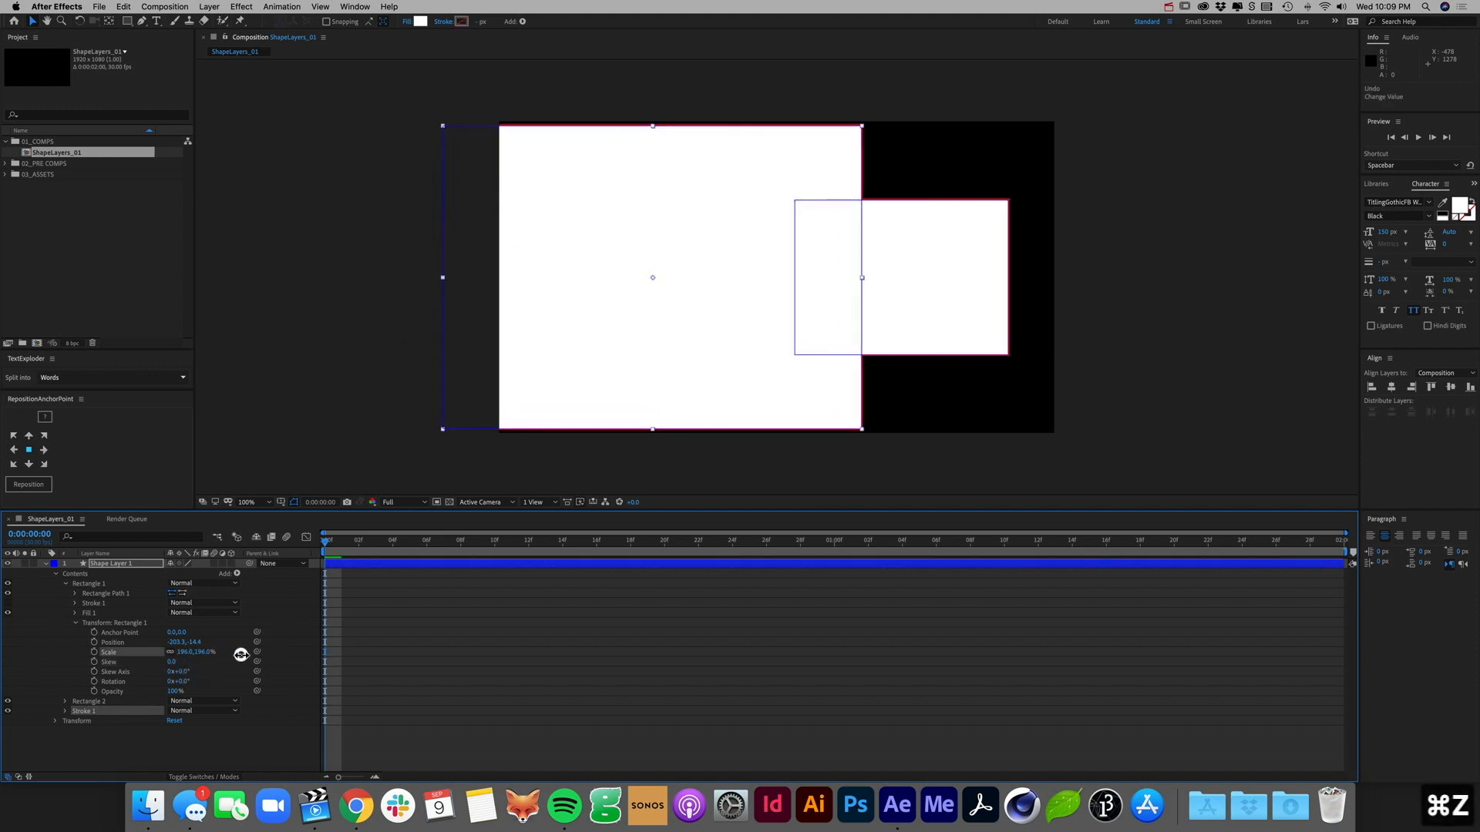
left_click(395, 684)
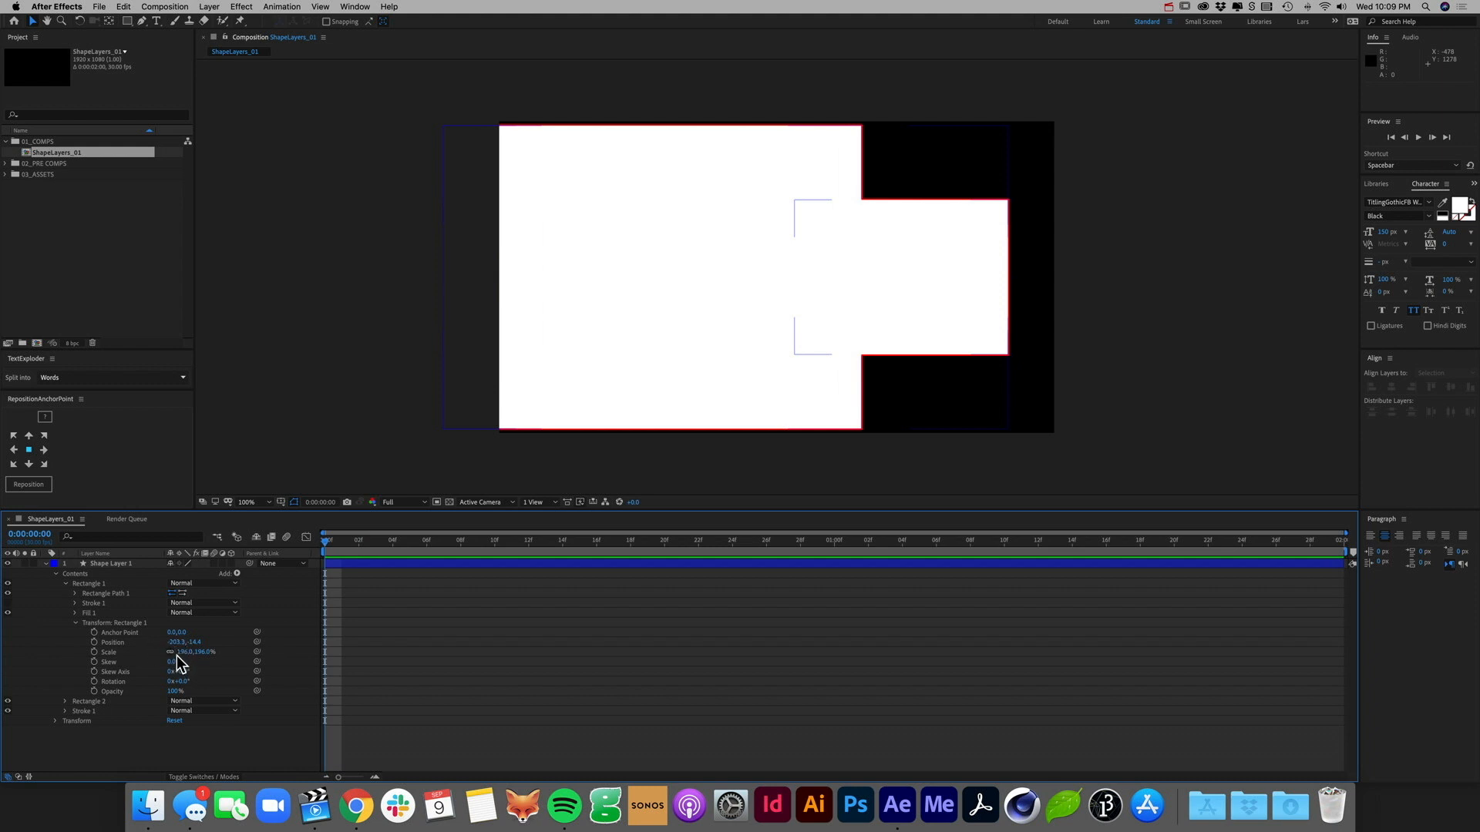
left_click_drag(180, 654, 85, 654)
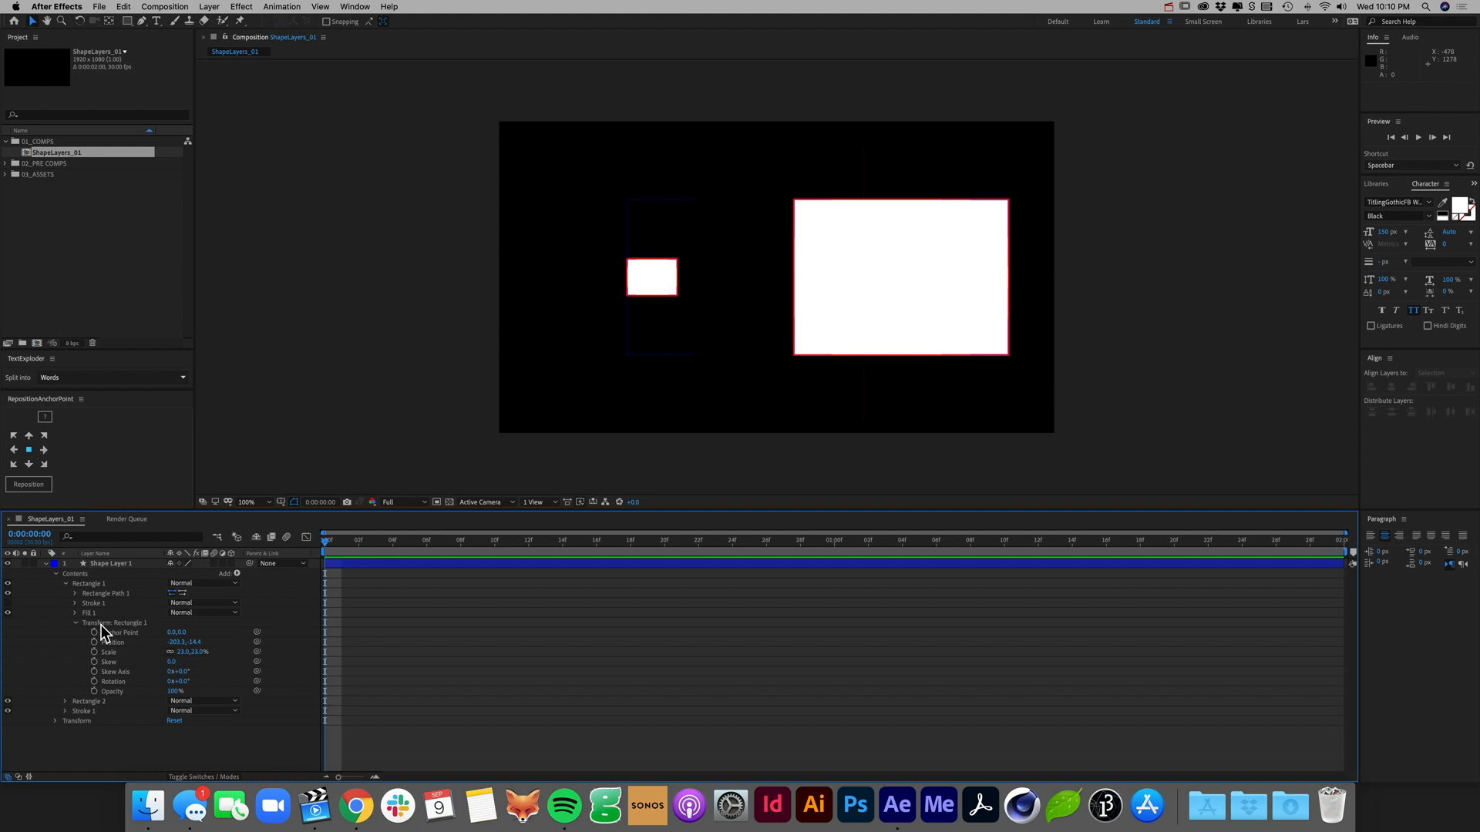
left_click(75, 623)
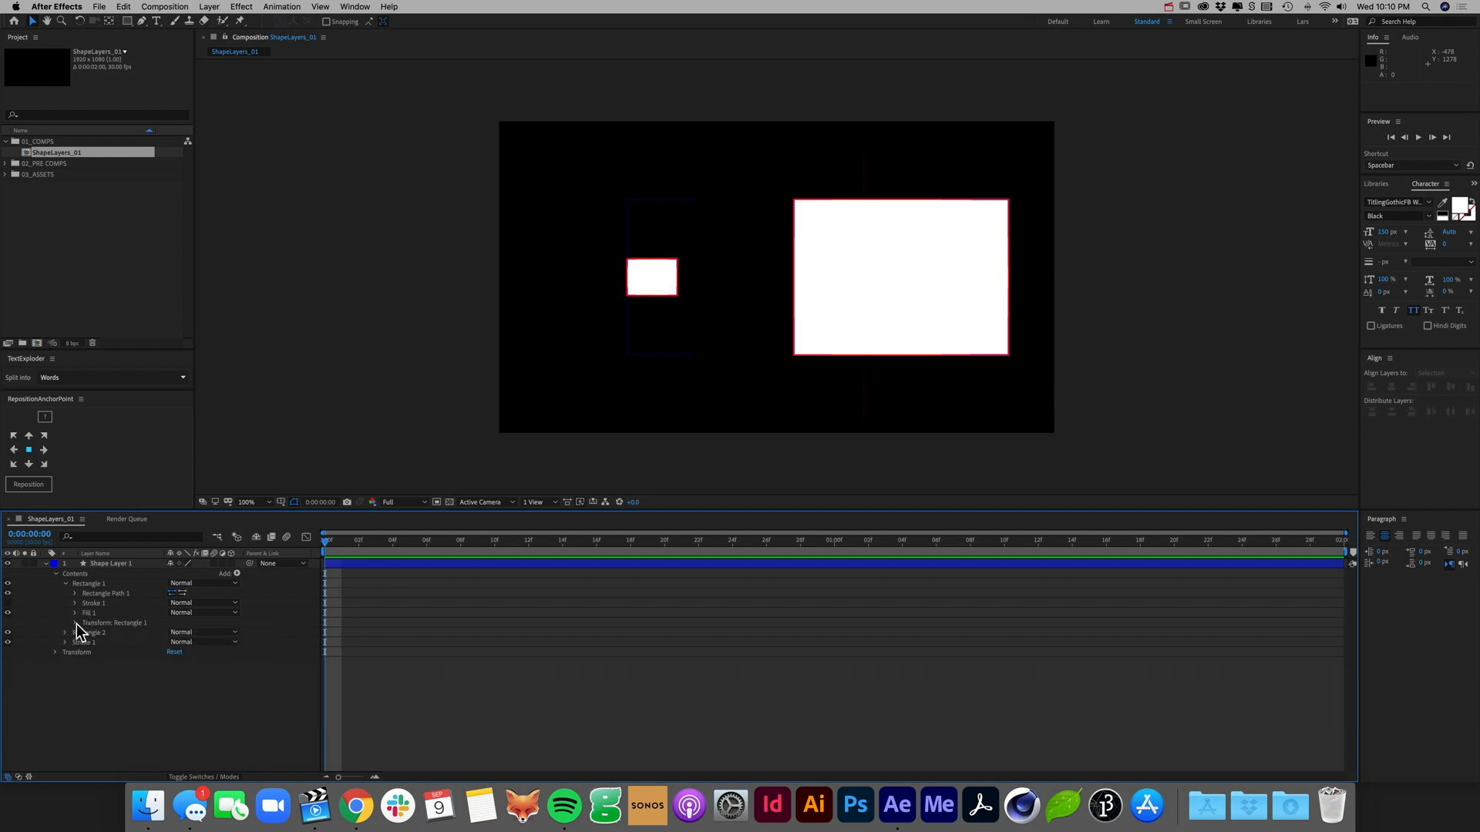
left_click(84, 643)
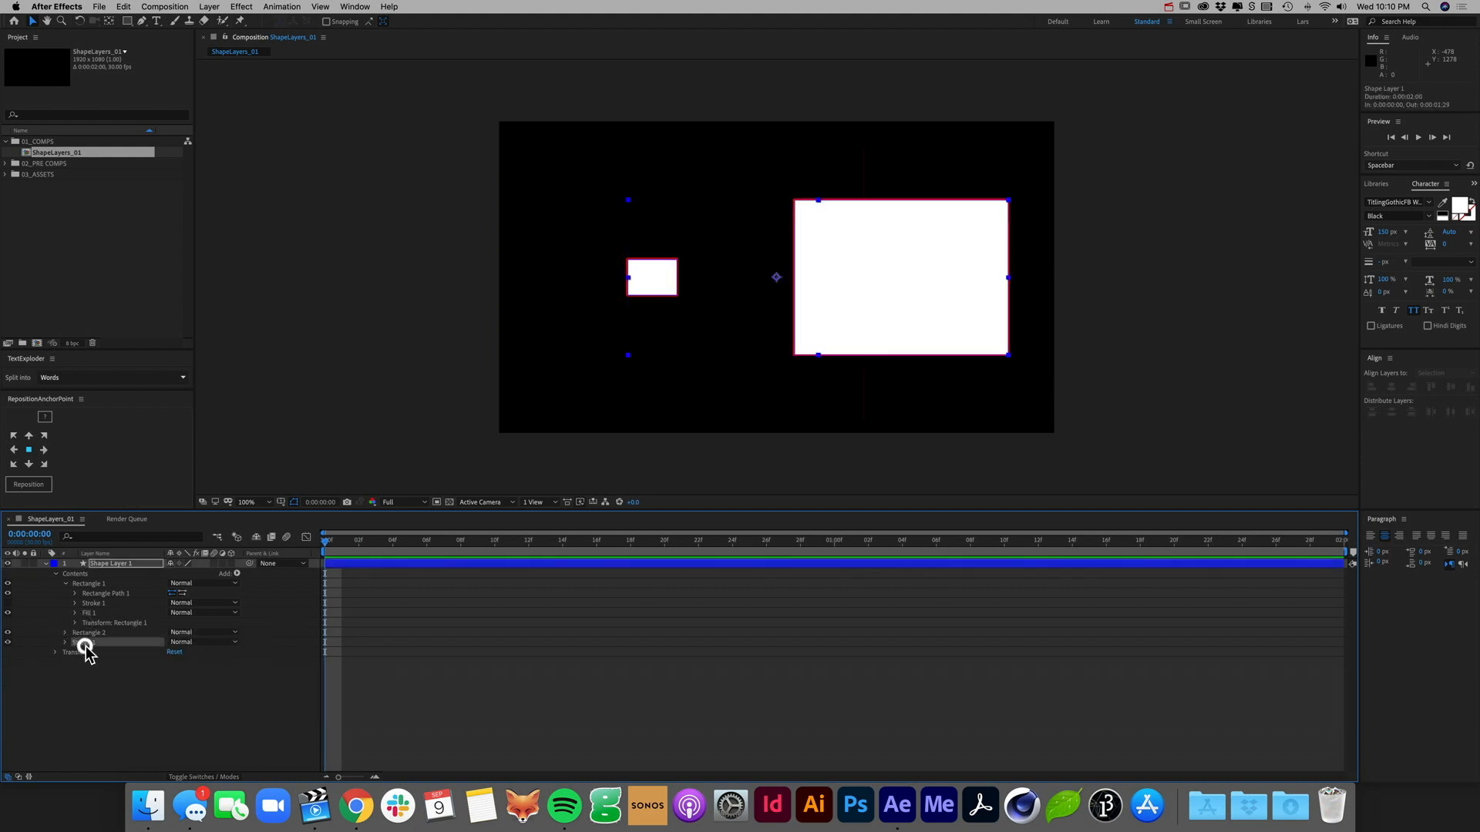
Step: Delete Shape Layer 1 from the composition
left_click(128, 688)
left_click(122, 566)
key("Delete")
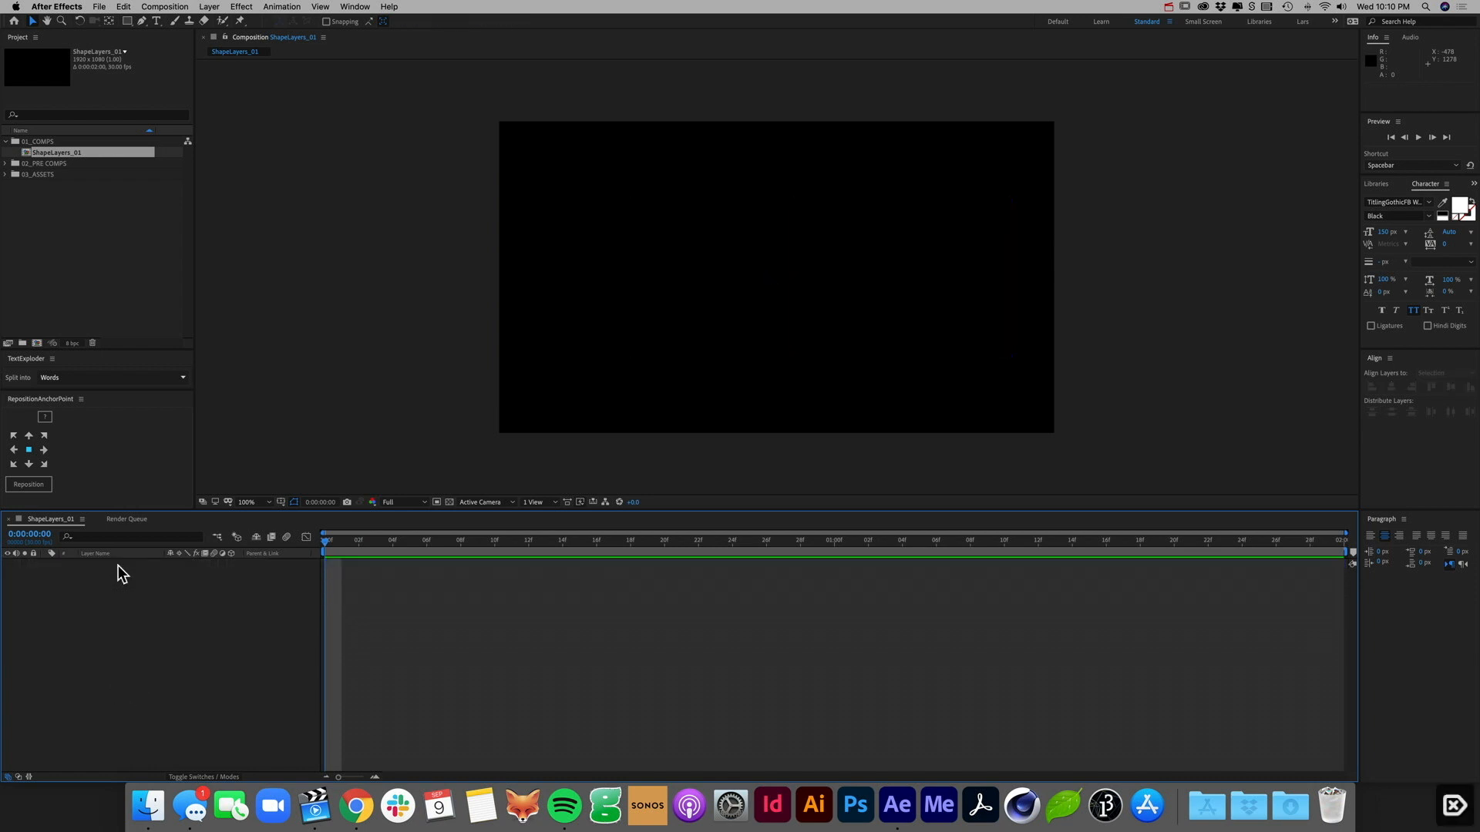
Step: Activate the Rectangle tool and set its stroke to None
left_click(127, 22)
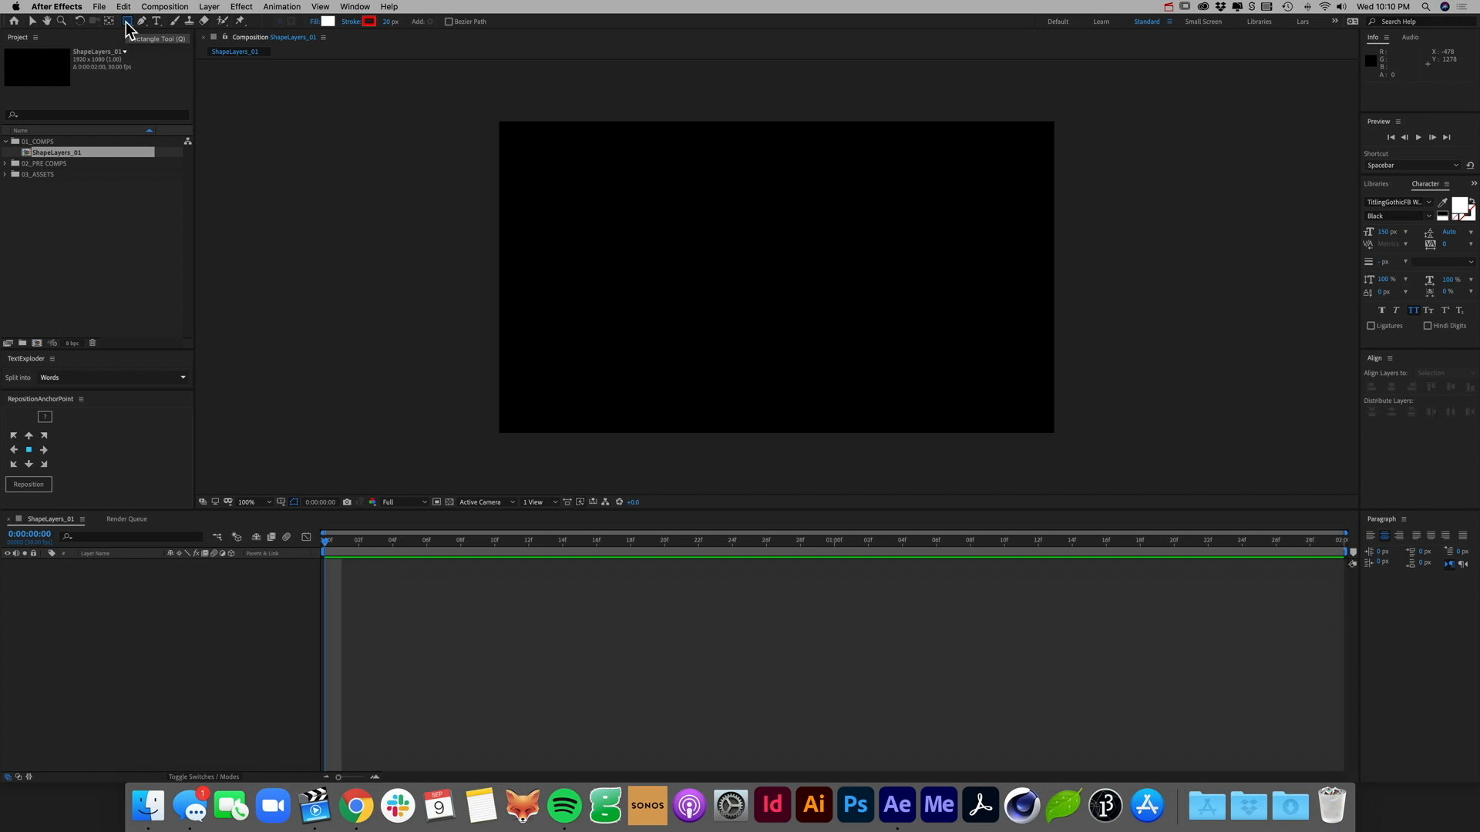
left_click(352, 21)
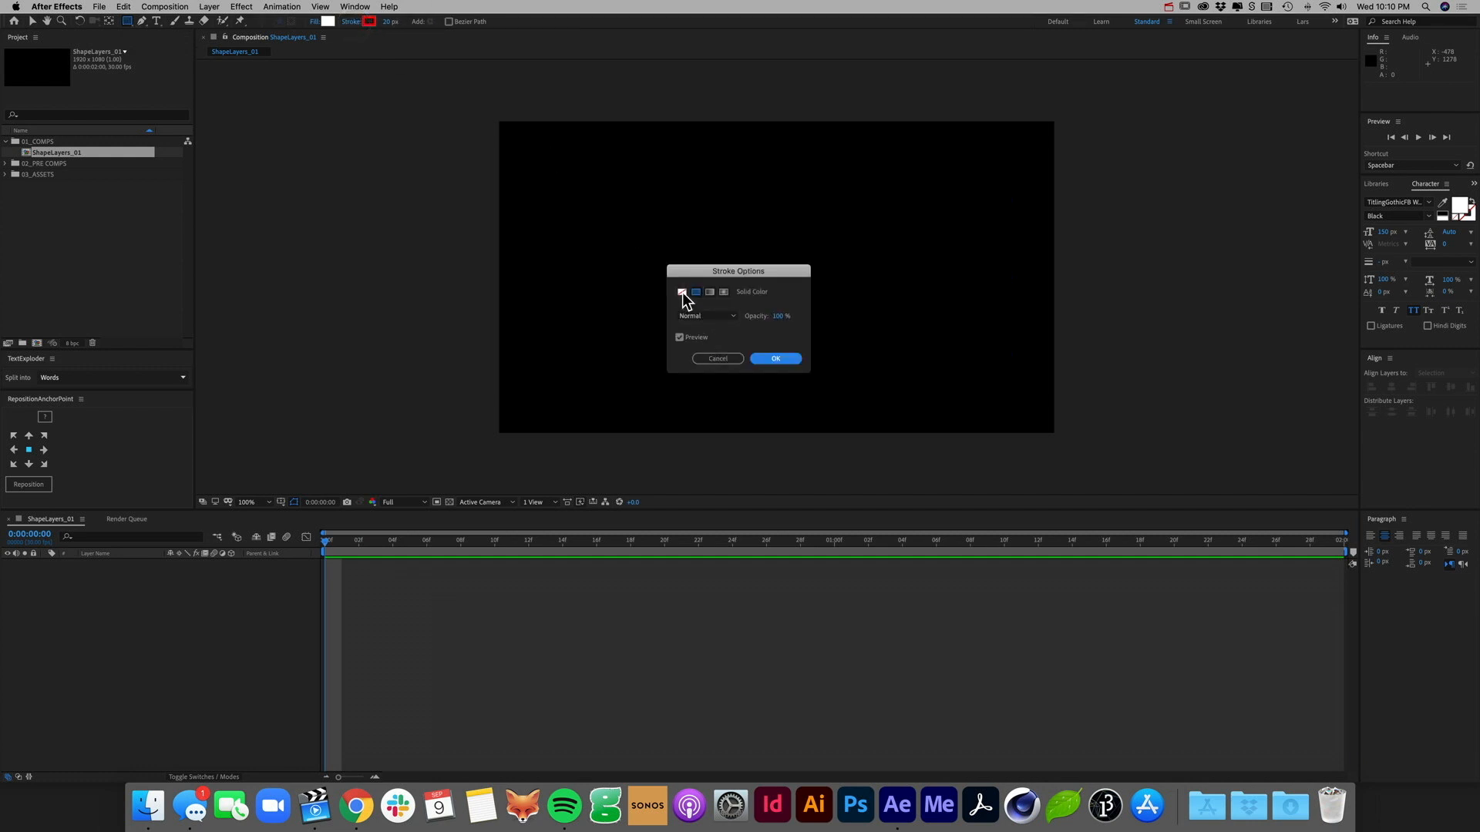
left_click(681, 292)
left_click(773, 361)
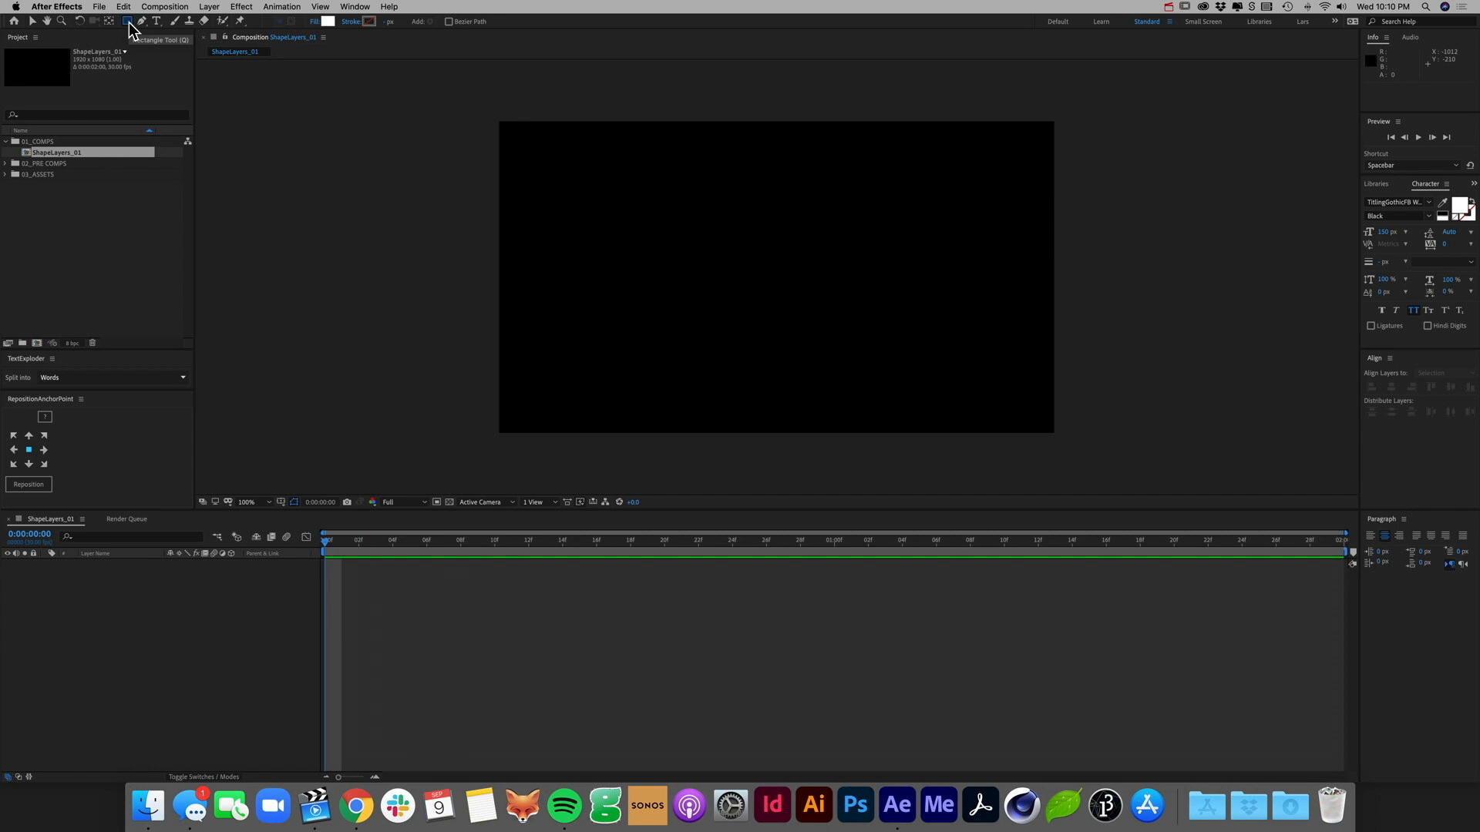
Step: Display the proportional grid and the rulers in the composition view
left_click(281, 502)
left_click(291, 527)
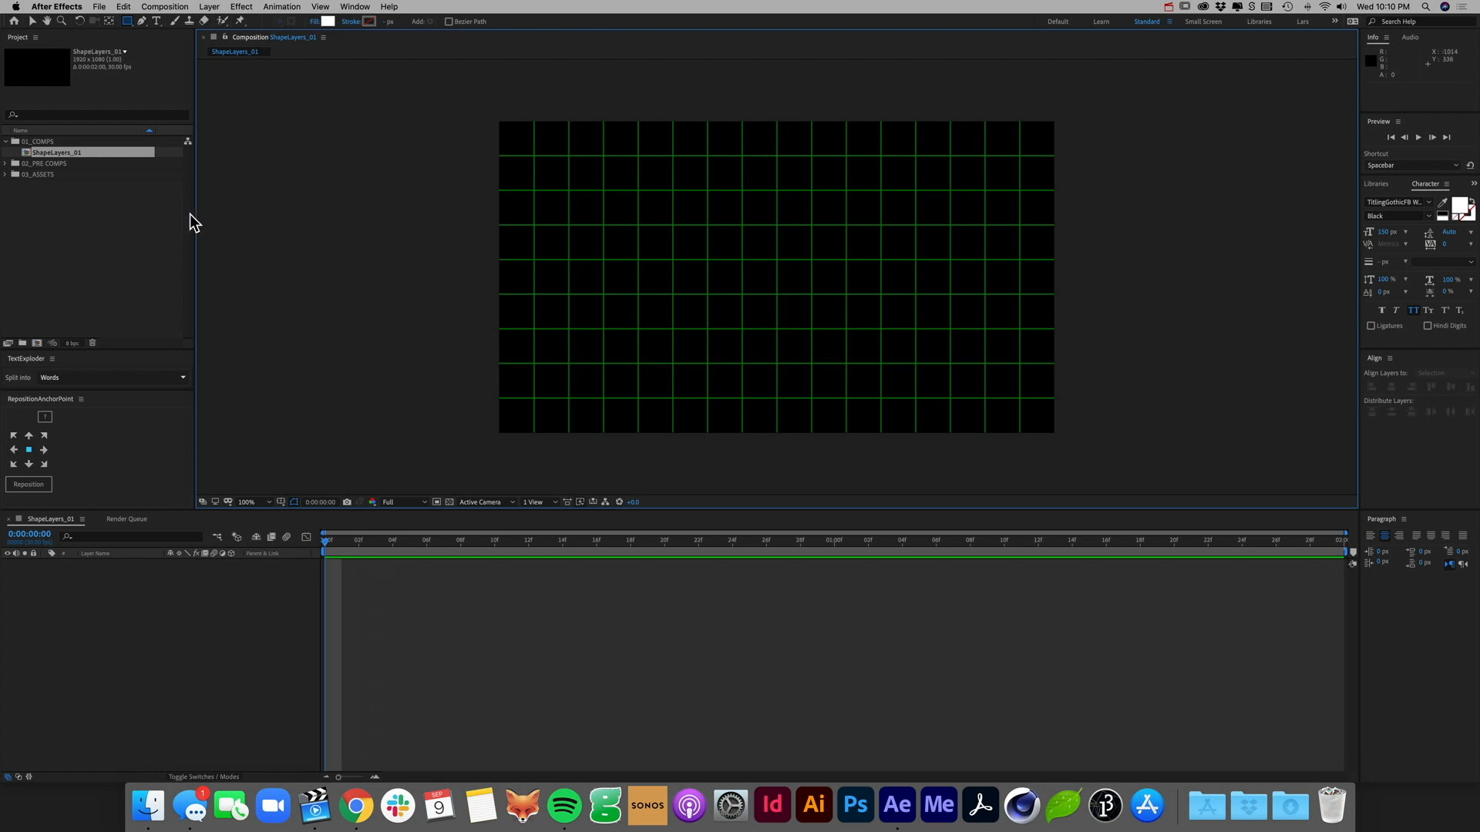
key("super+r")
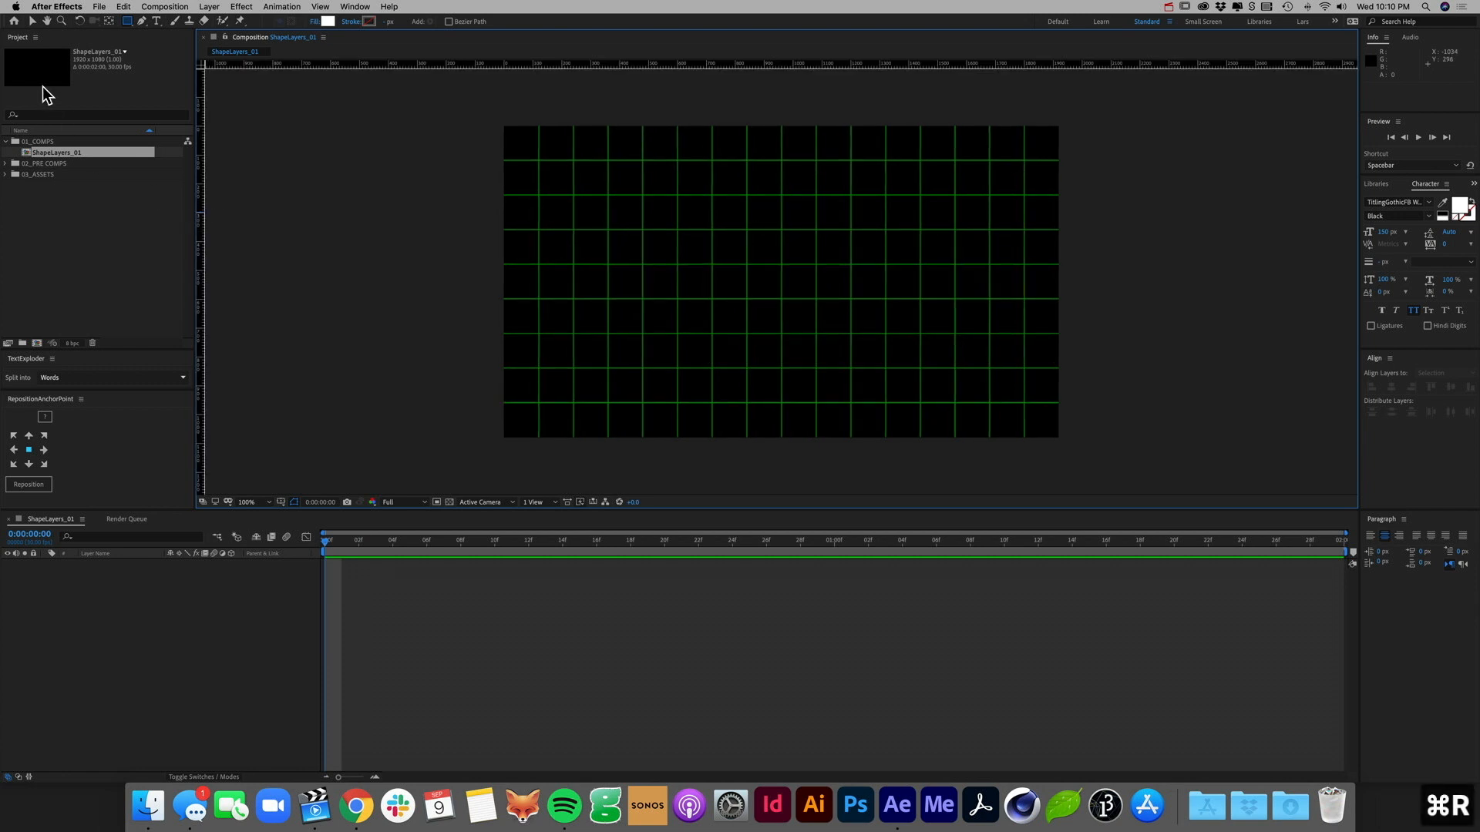
Step: Place a vertical guide at 120 on the first vertical grid line and a horizontal guide at 120 on the first horizontal one
left_click(47, 20)
key("super+equal")
key("super+equal")
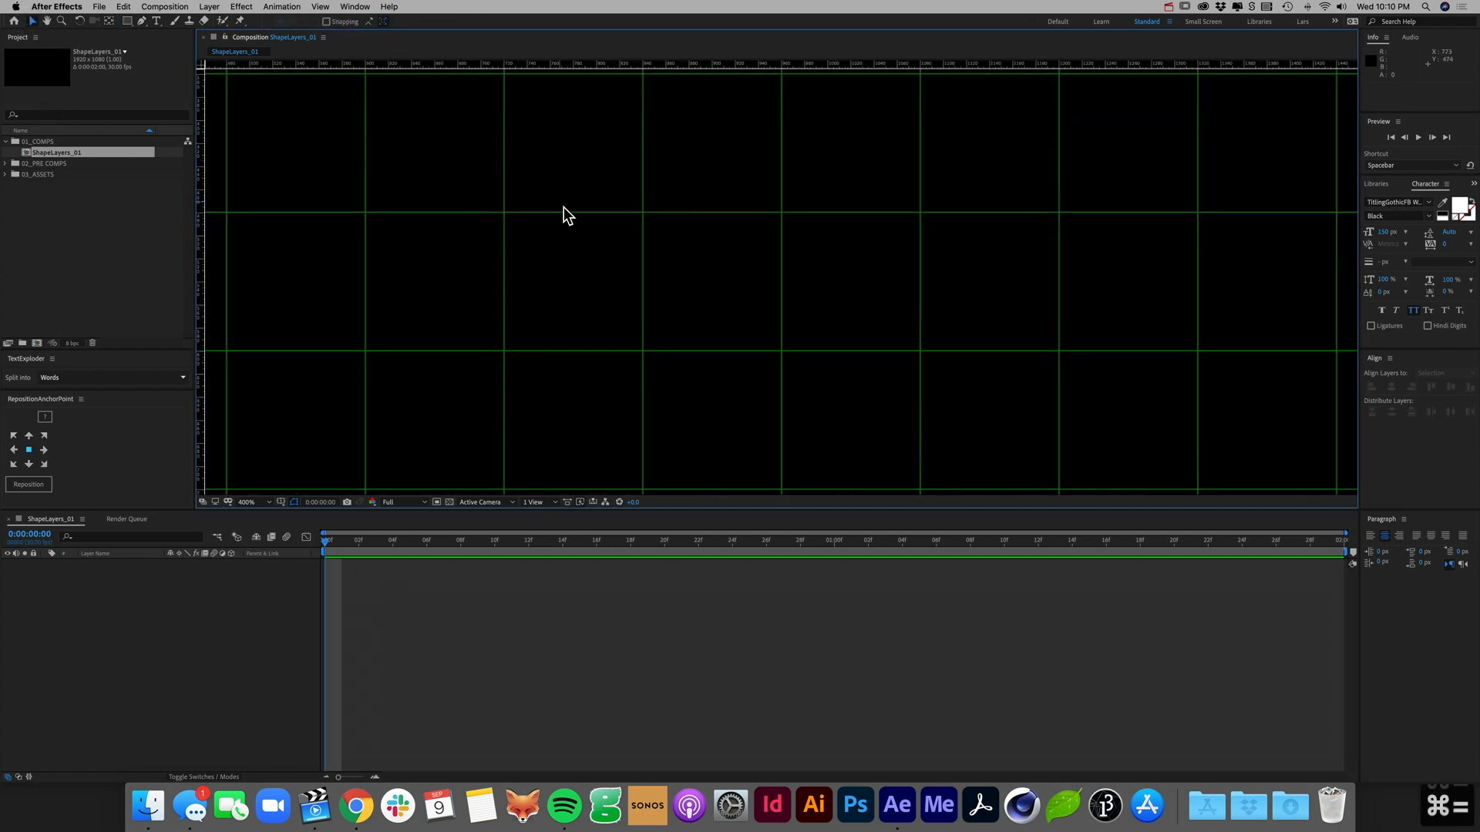
left_click_drag(363, 157, 824, 429)
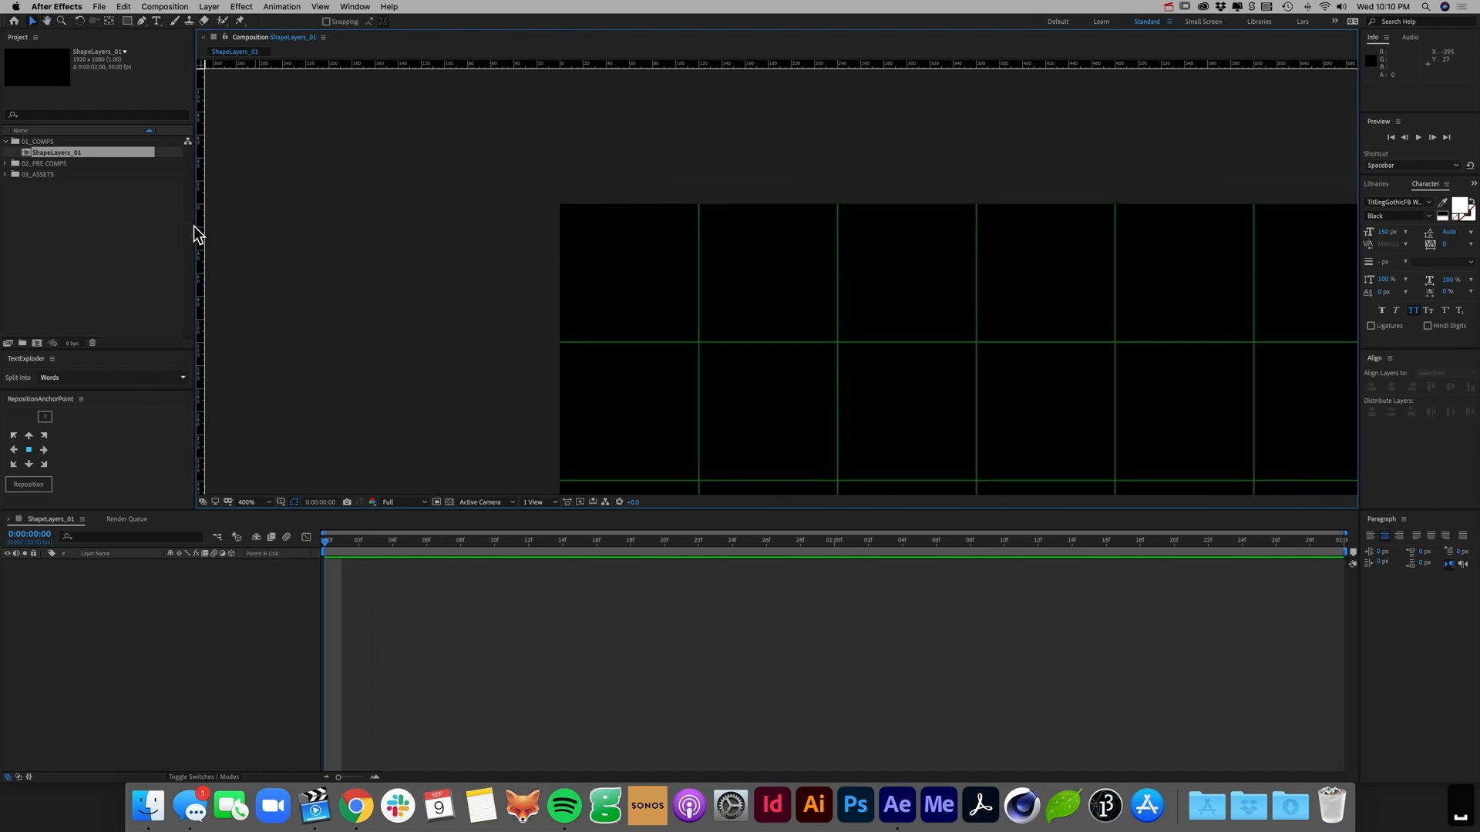
left_click_drag(202, 229, 698, 282)
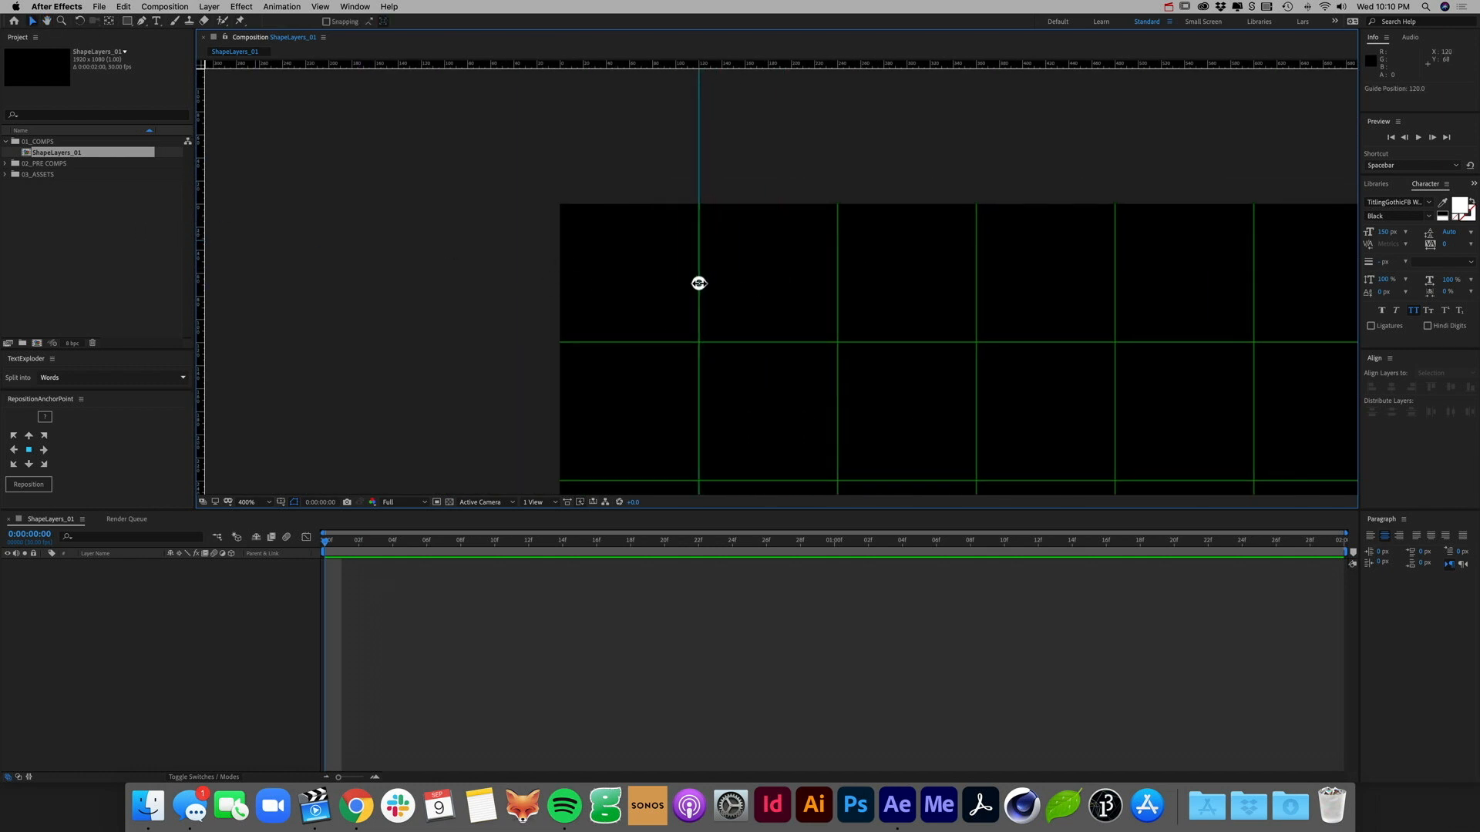
left_click_drag(744, 62, 743, 341)
key("slash")
left_click_drag(935, 341, 706, 223)
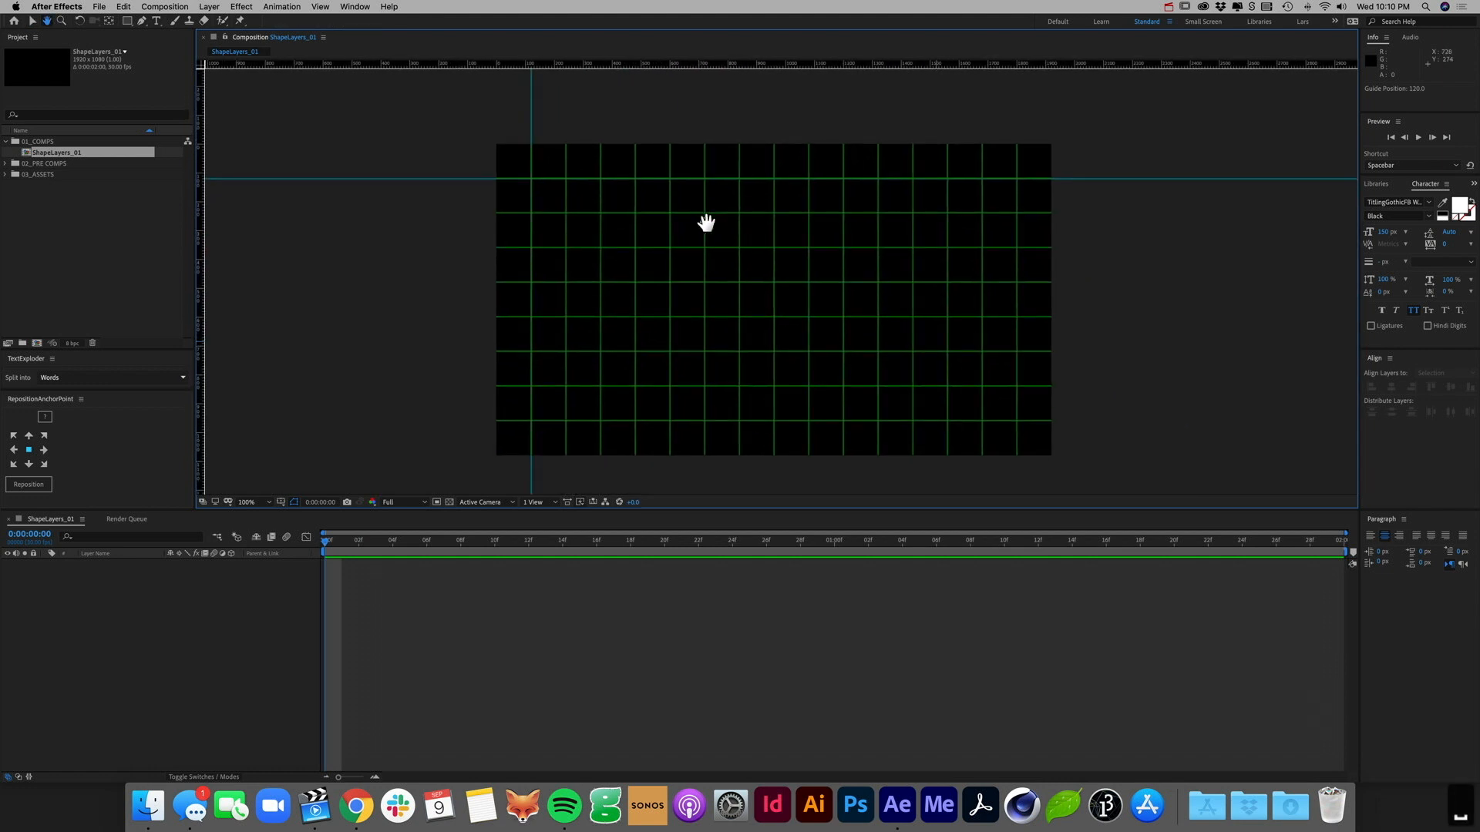
Step: Activate the Rectangle tool, and turn on Snap to Guides and Lock Guides
left_click(130, 21)
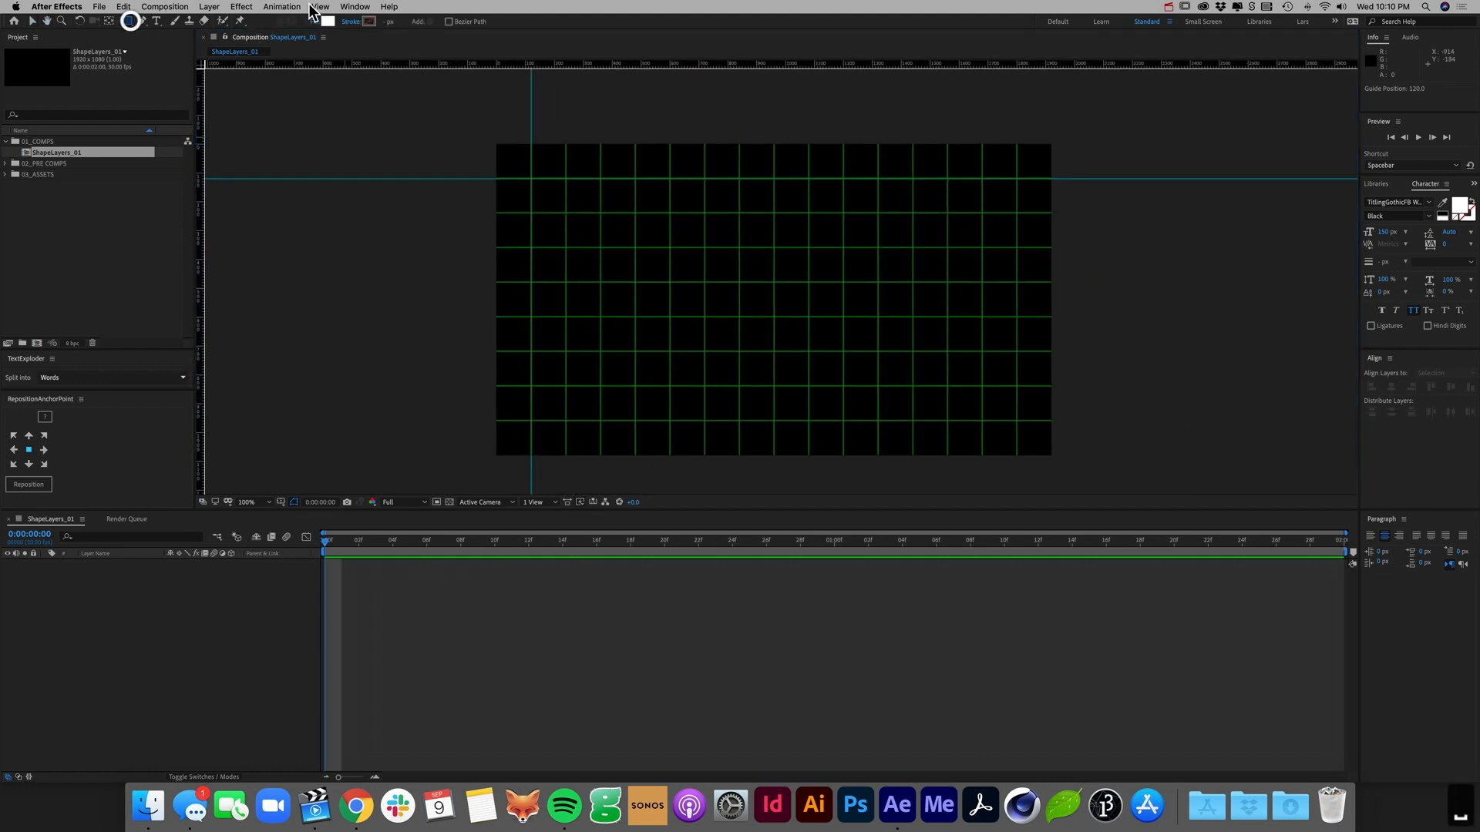
left_click(316, 7)
left_click(367, 144)
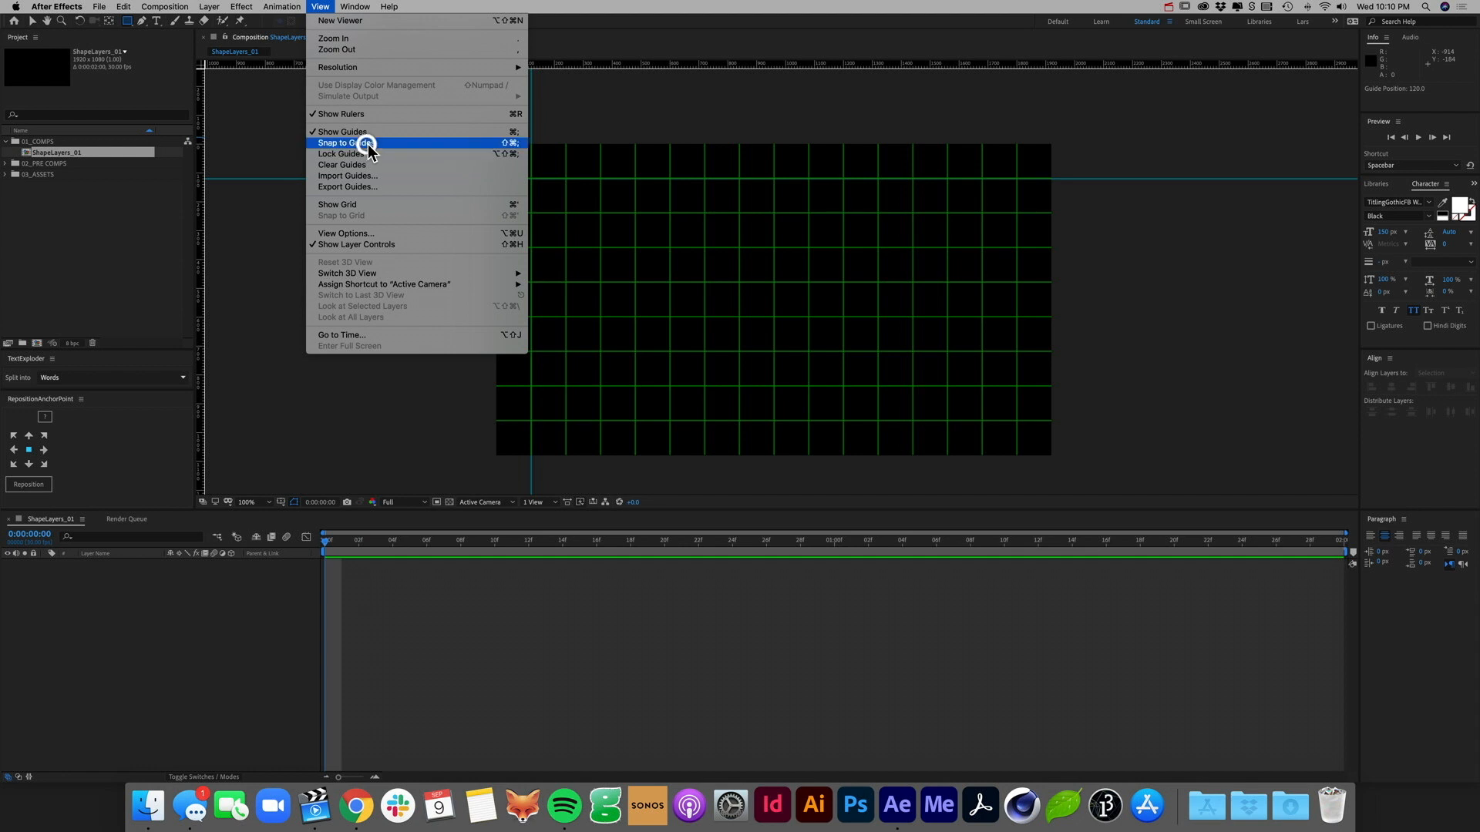
left_click(319, 6)
left_click(371, 160)
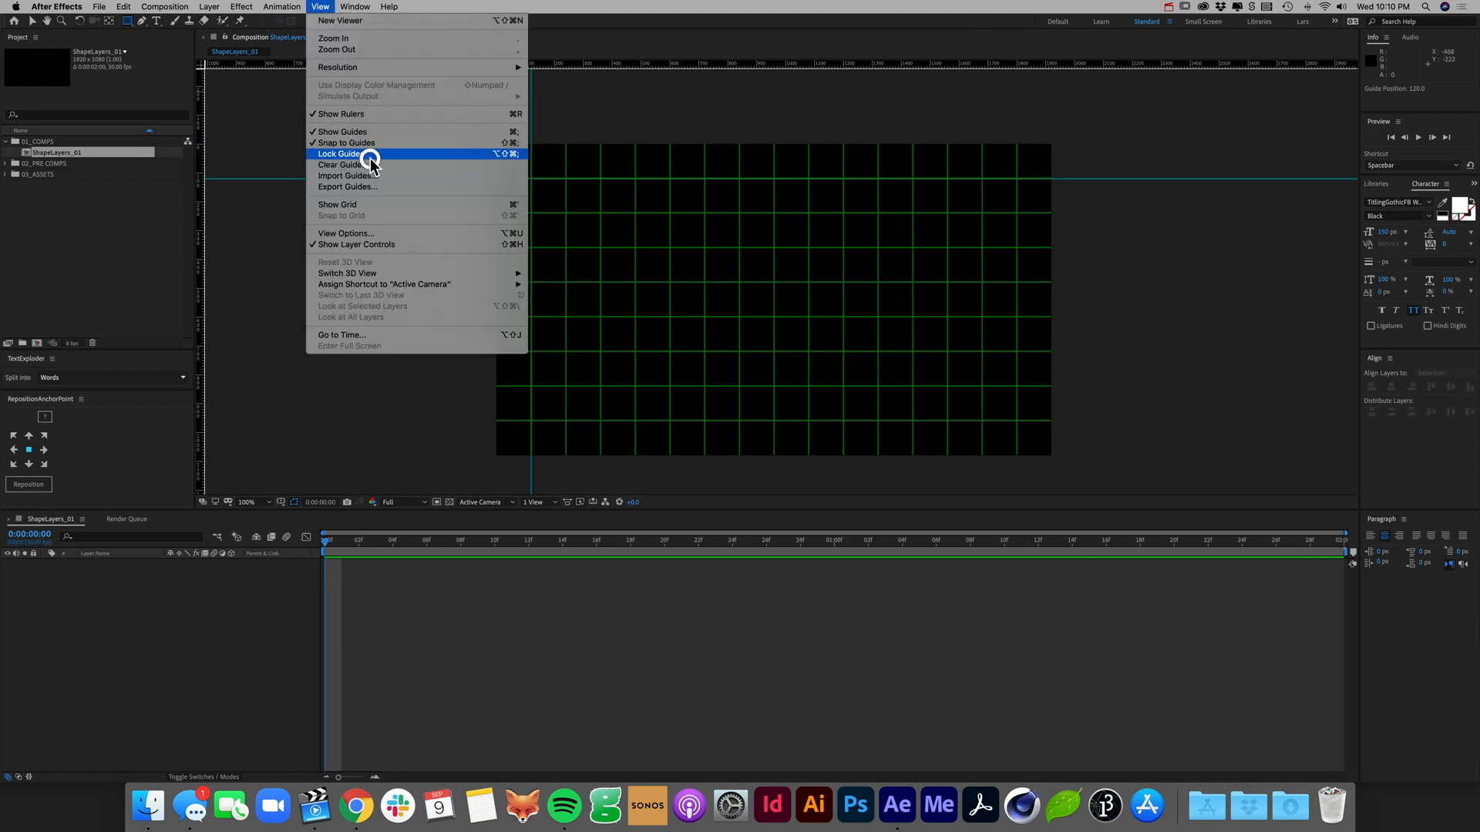
left_click(159, 603)
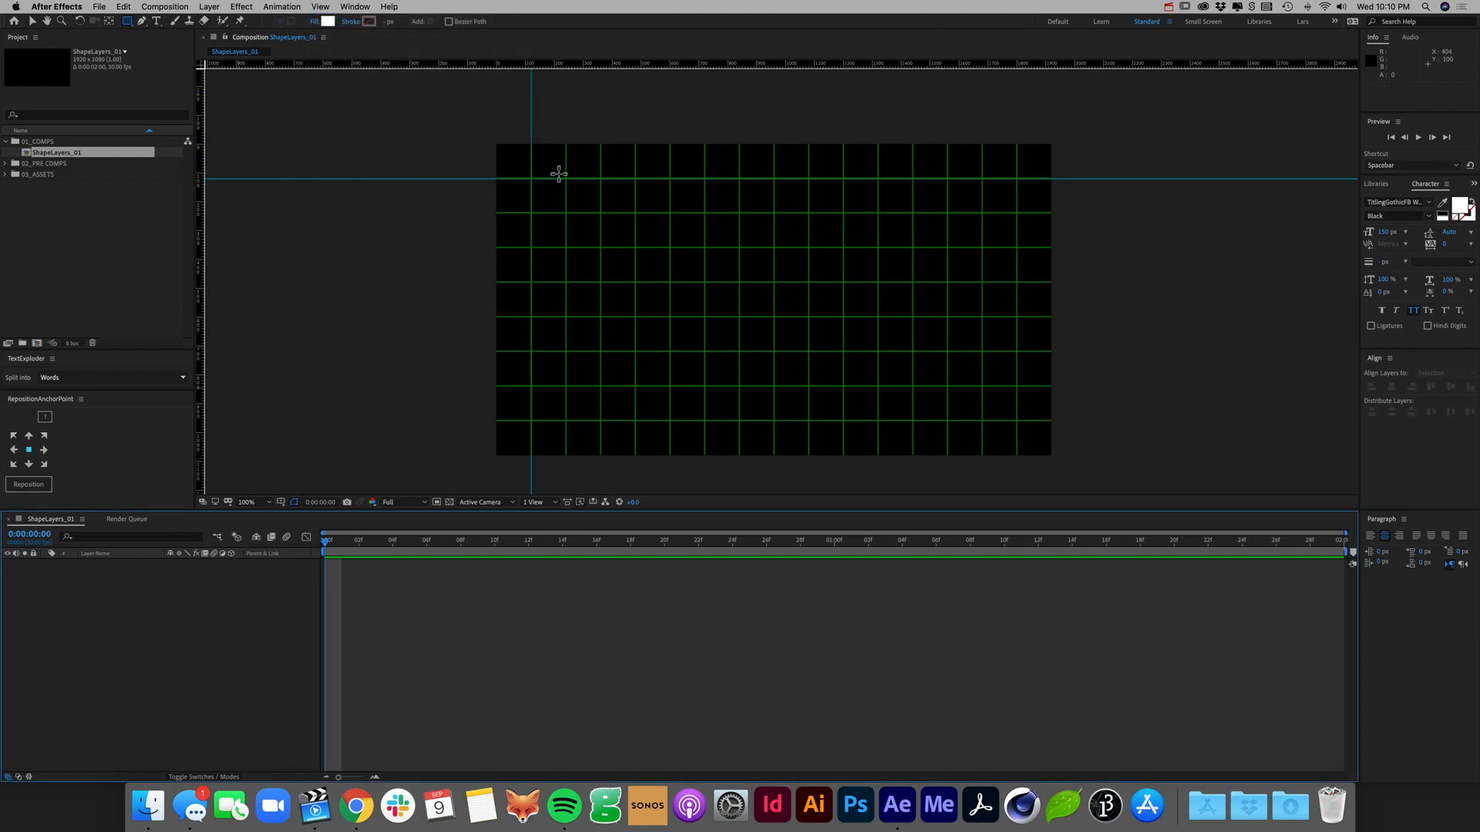
Step: Draw a small white square about 29 px wide above the horizontal guide, and move its layer's anchor point to the square's centre
left_click_drag(550, 170, 544, 162)
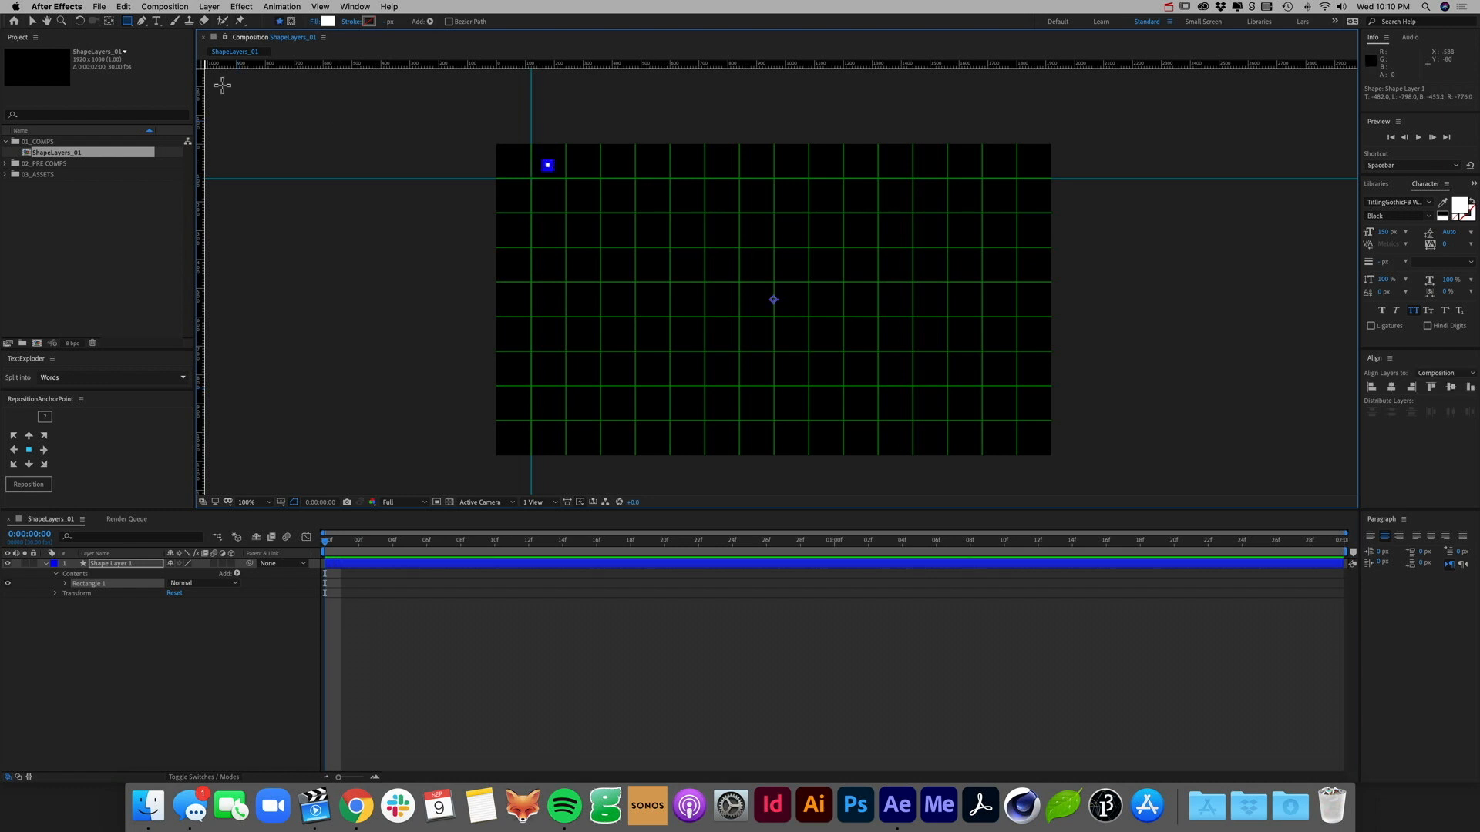
key("v")
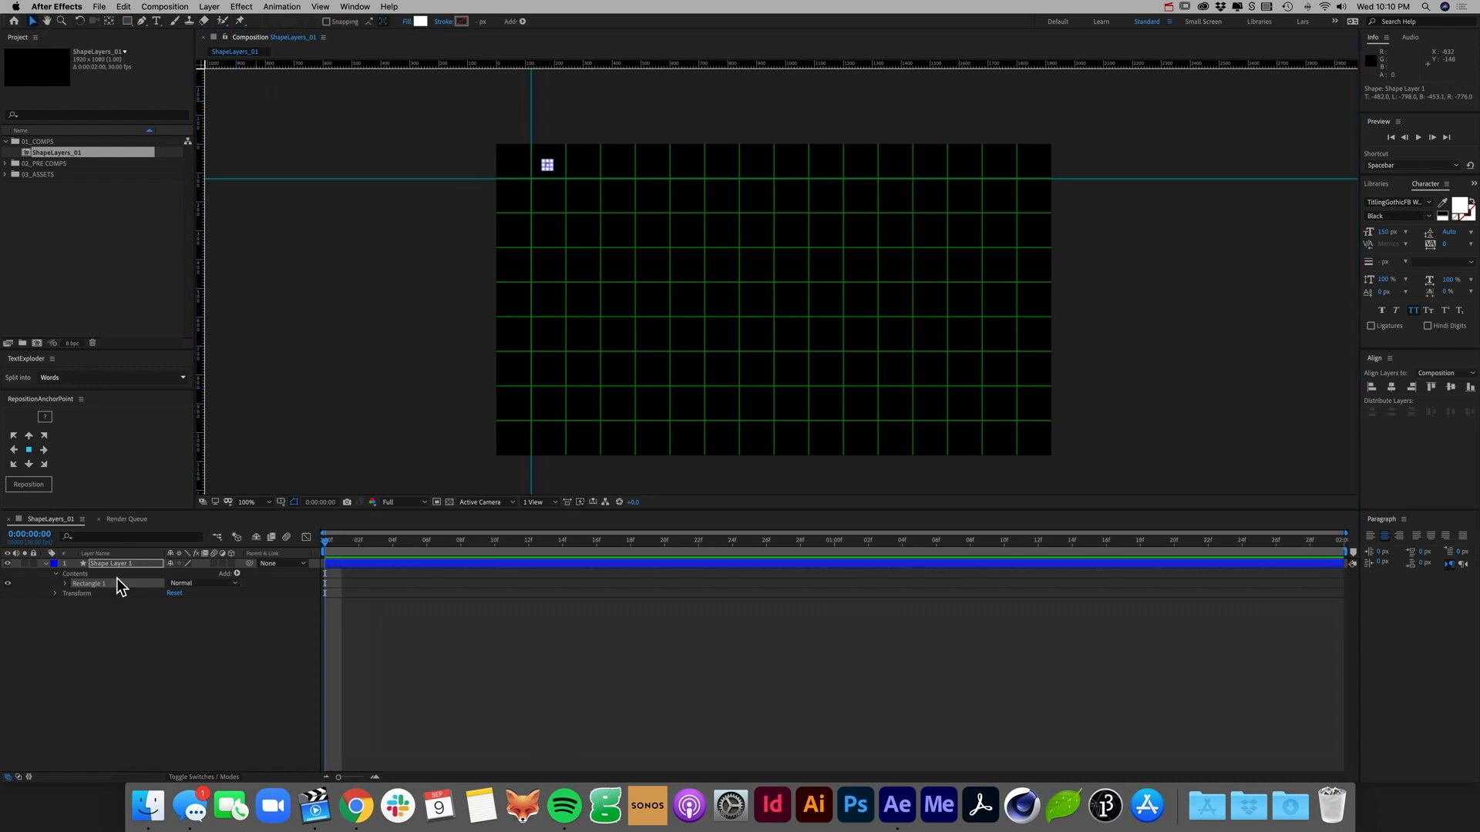
left_click(111, 724)
left_click(103, 566)
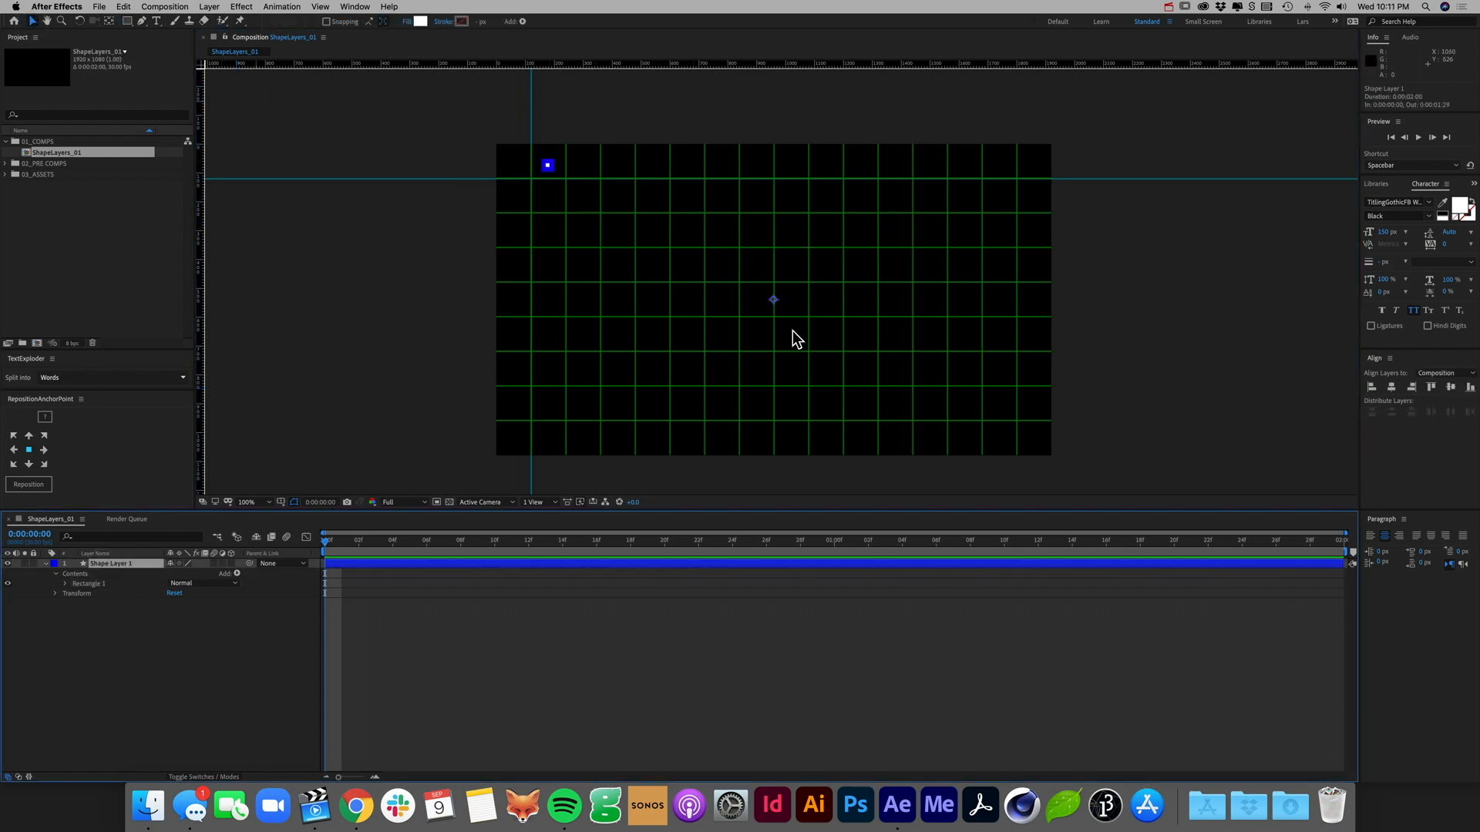
left_click(109, 22)
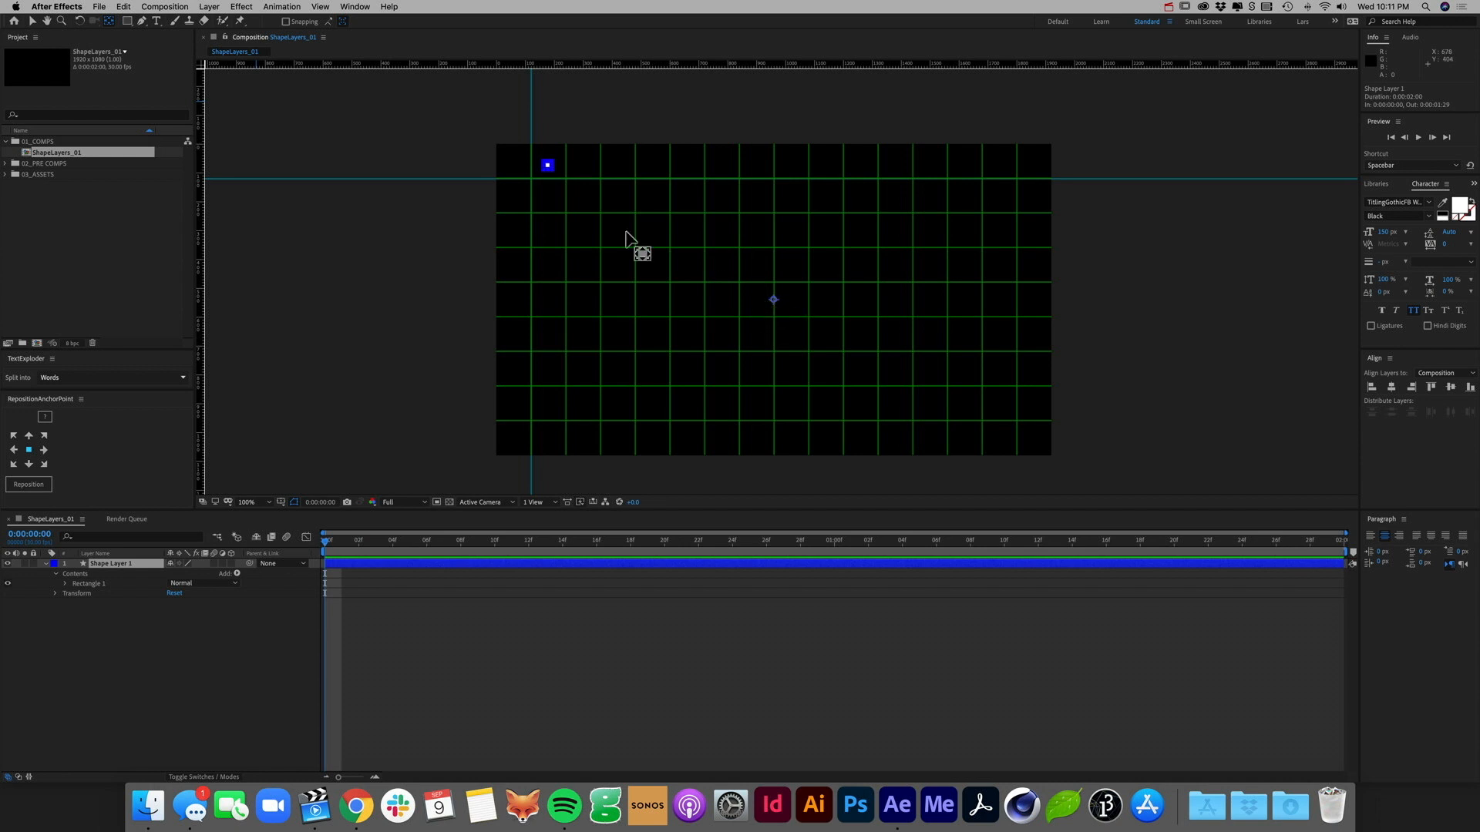
left_click_drag(773, 300, 547, 165)
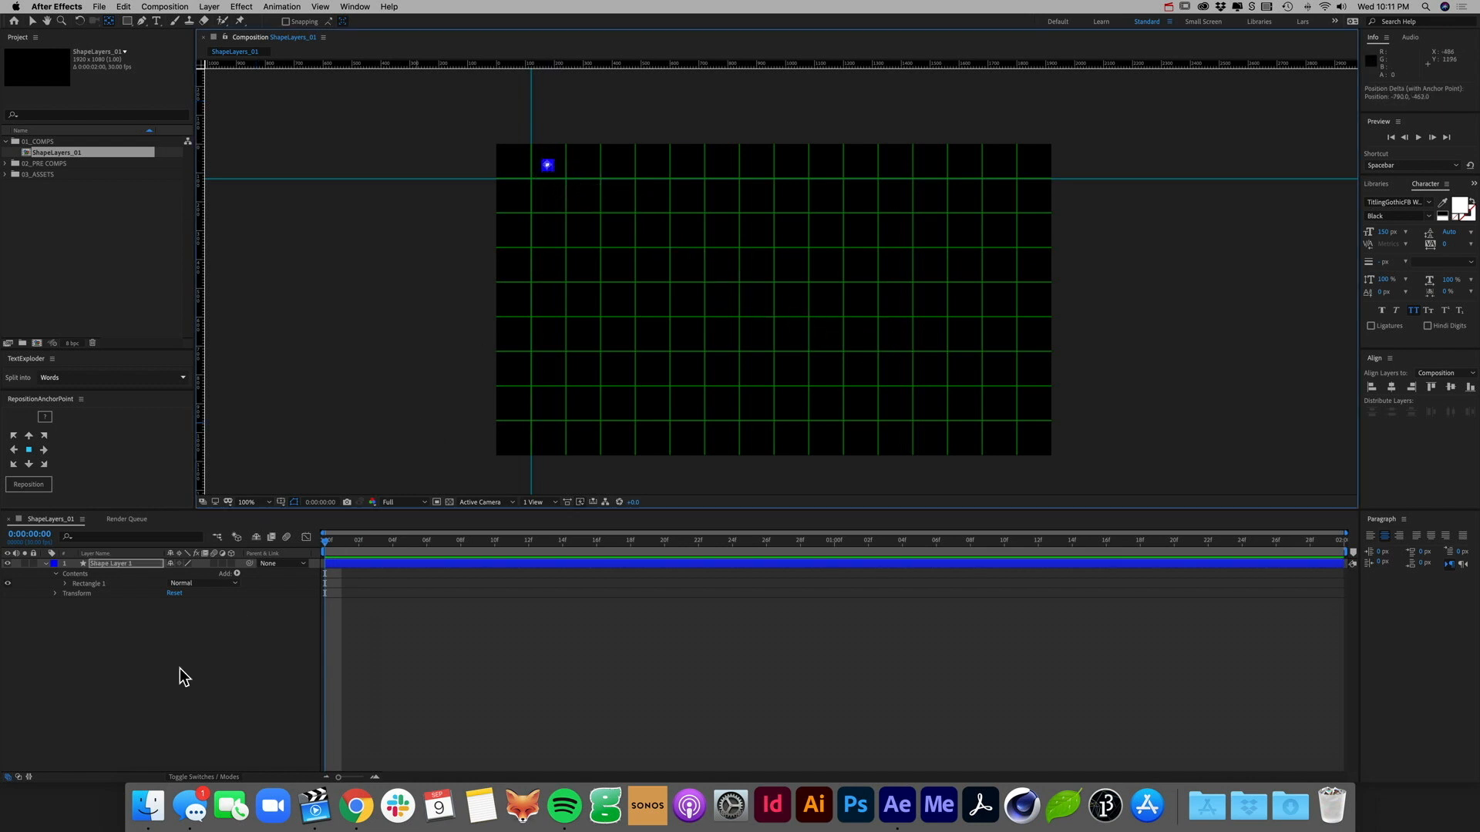
Step: Move the square so that its centre sits on the intersection of the vertical and horizontal guides
left_click(178, 671)
scroll(522, 199, "up", 3)
left_click_drag(409, 155, 1046, 486)
left_click_drag(510, 195, 911, 409)
left_click_drag(427, 135, 767, 285)
left_click(26, 23)
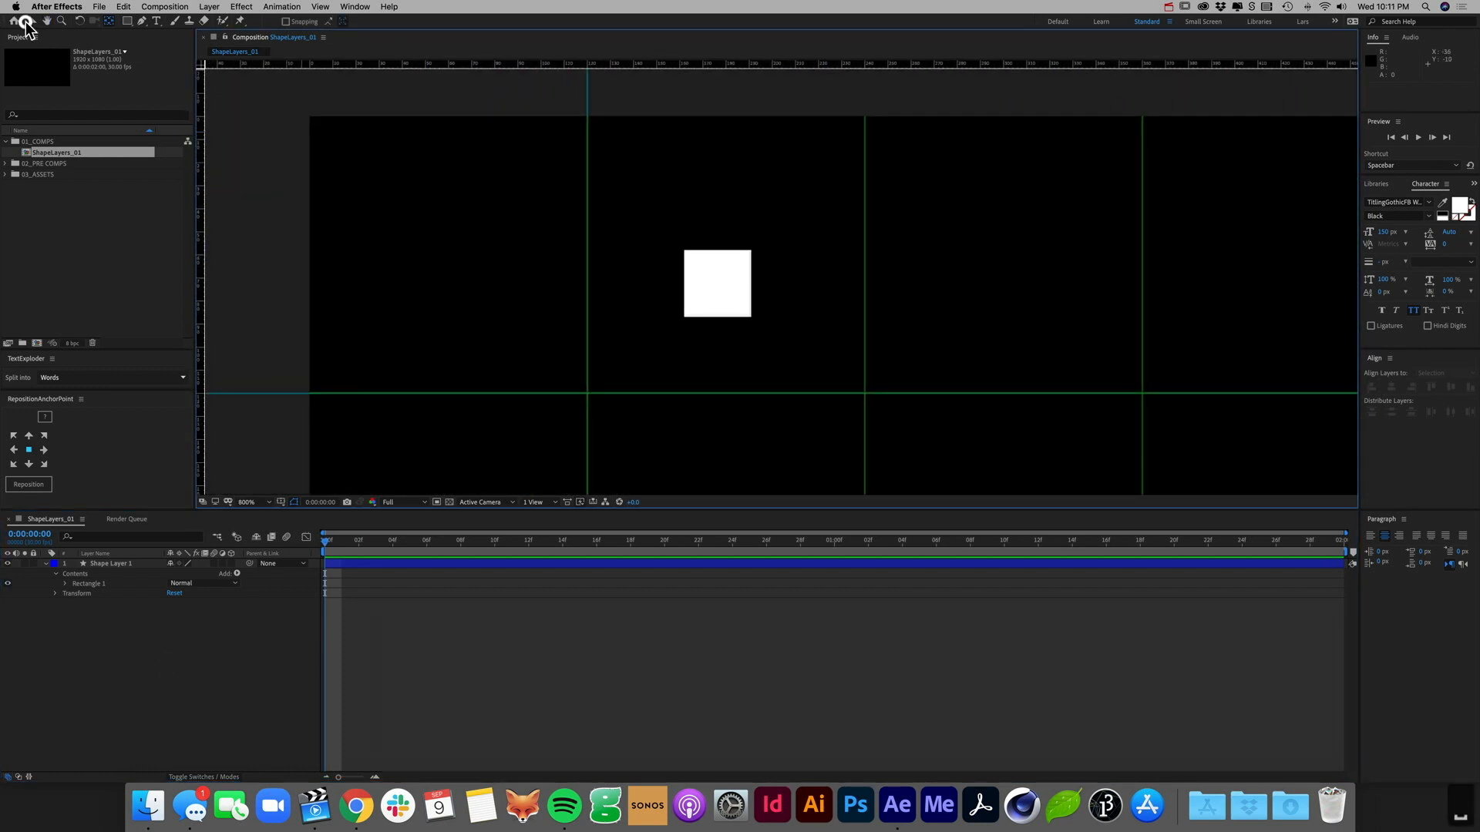
left_click(726, 305)
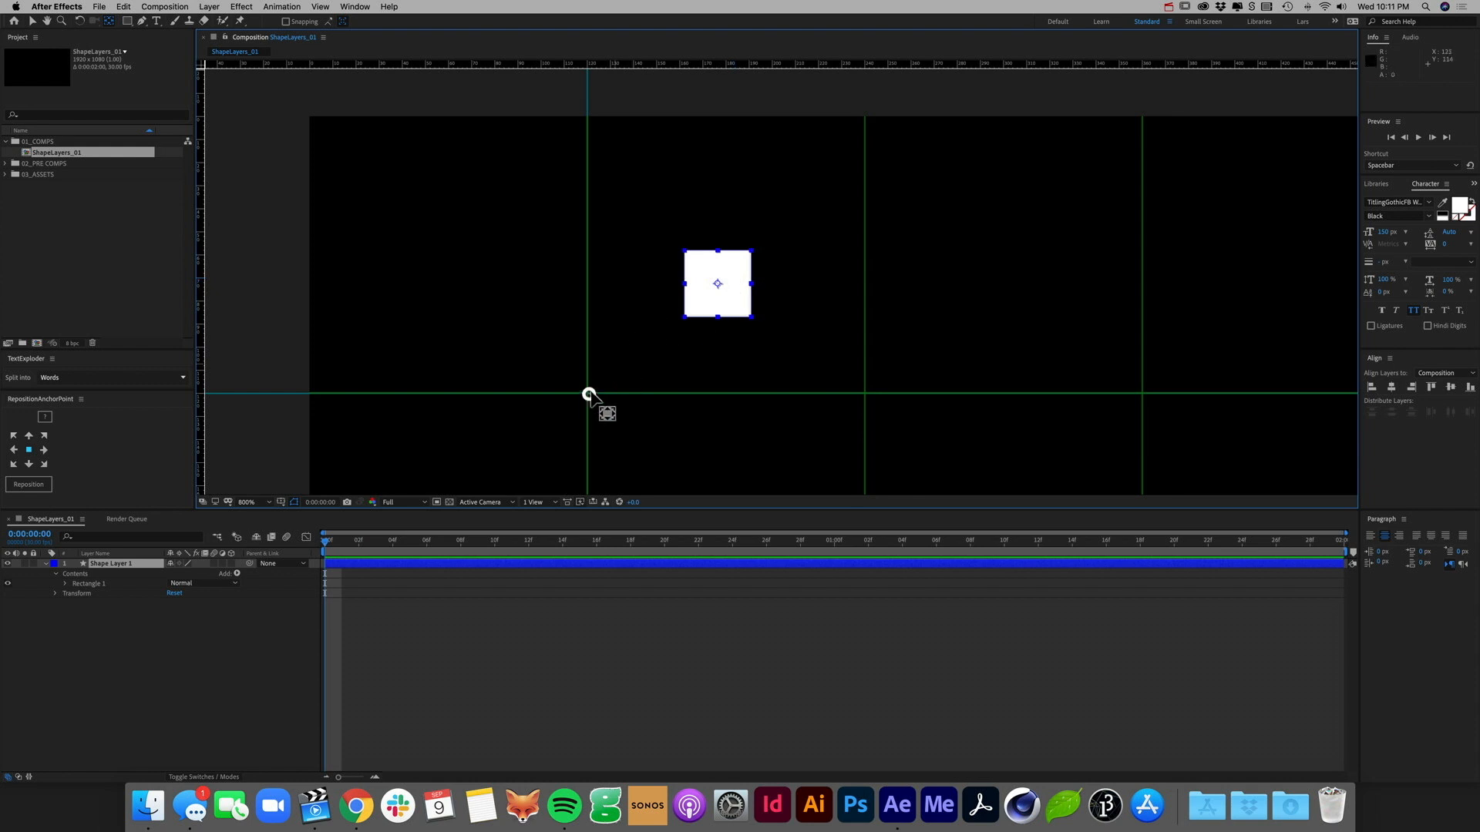
left_click(34, 22)
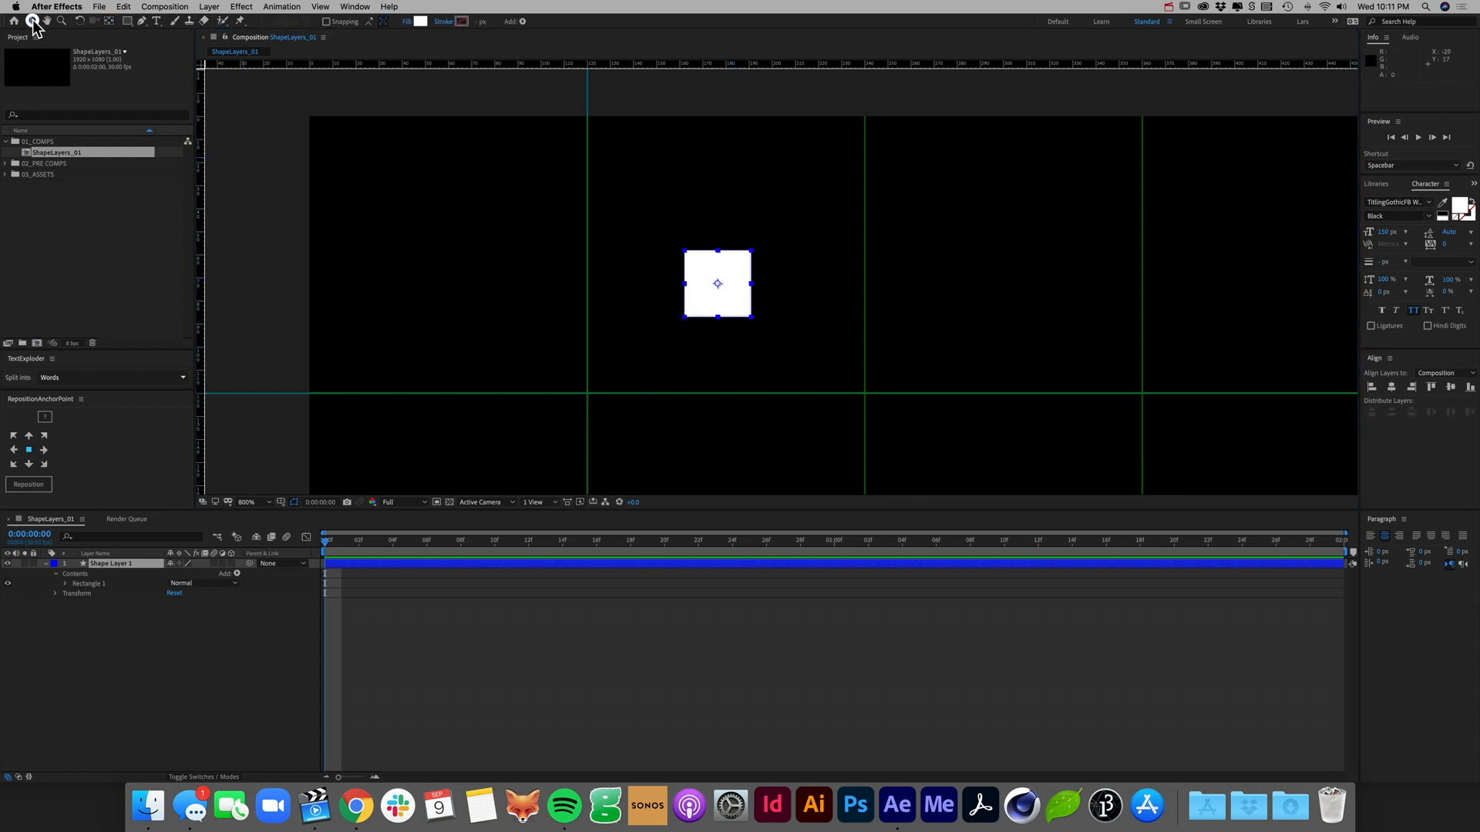
left_click_drag(690, 314, 599, 391)
scroll(686, 331, "down", 2)
left_click(585, 239)
left_click_drag(1022, 217, 806, 188)
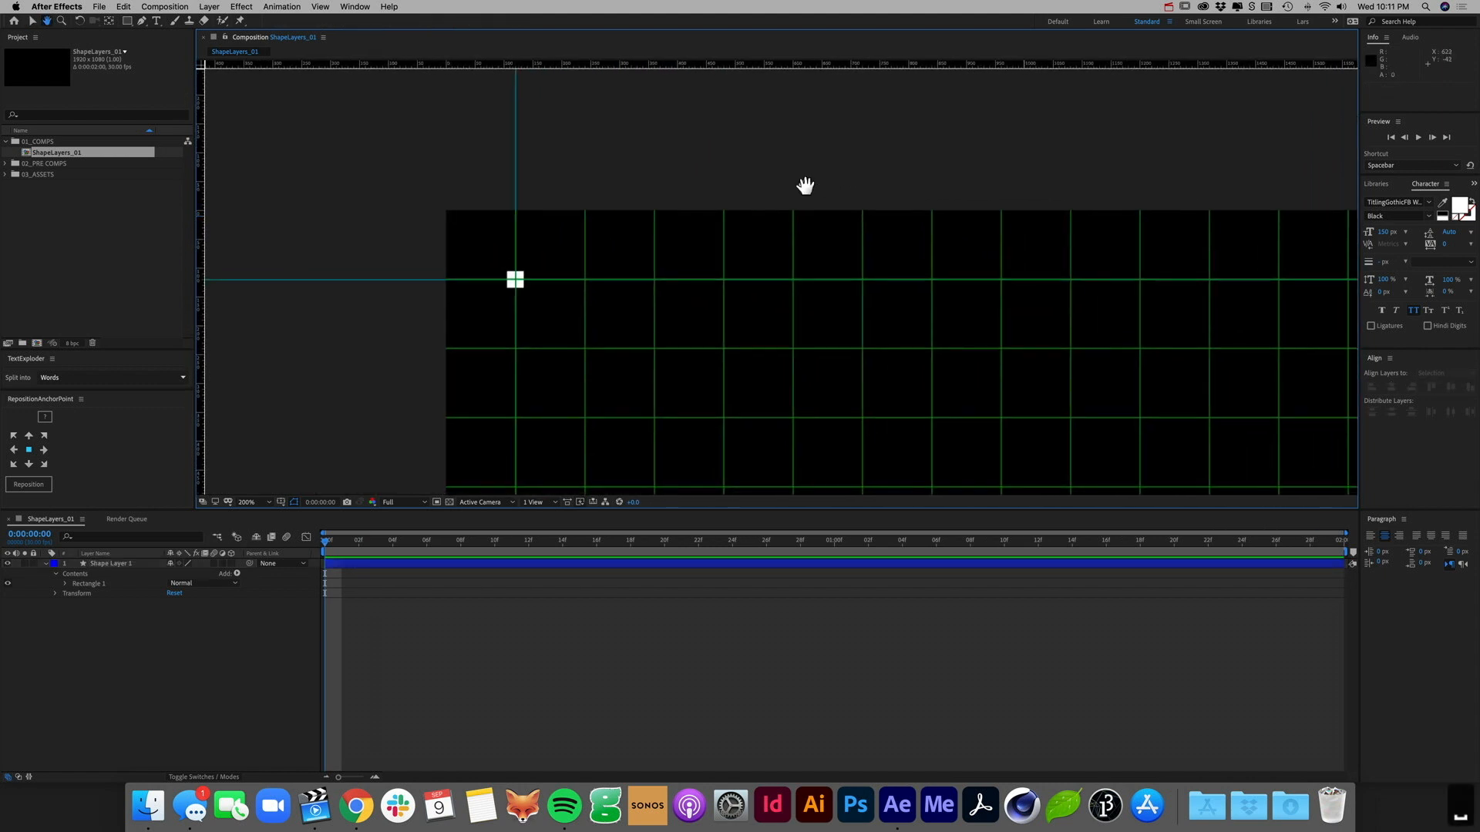
scroll(816, 201, "down", 1)
key("comma")
key("period")
key("period")
left_click_drag(923, 265, 695, 153)
key("comma")
left_click_drag(935, 264, 879, 218)
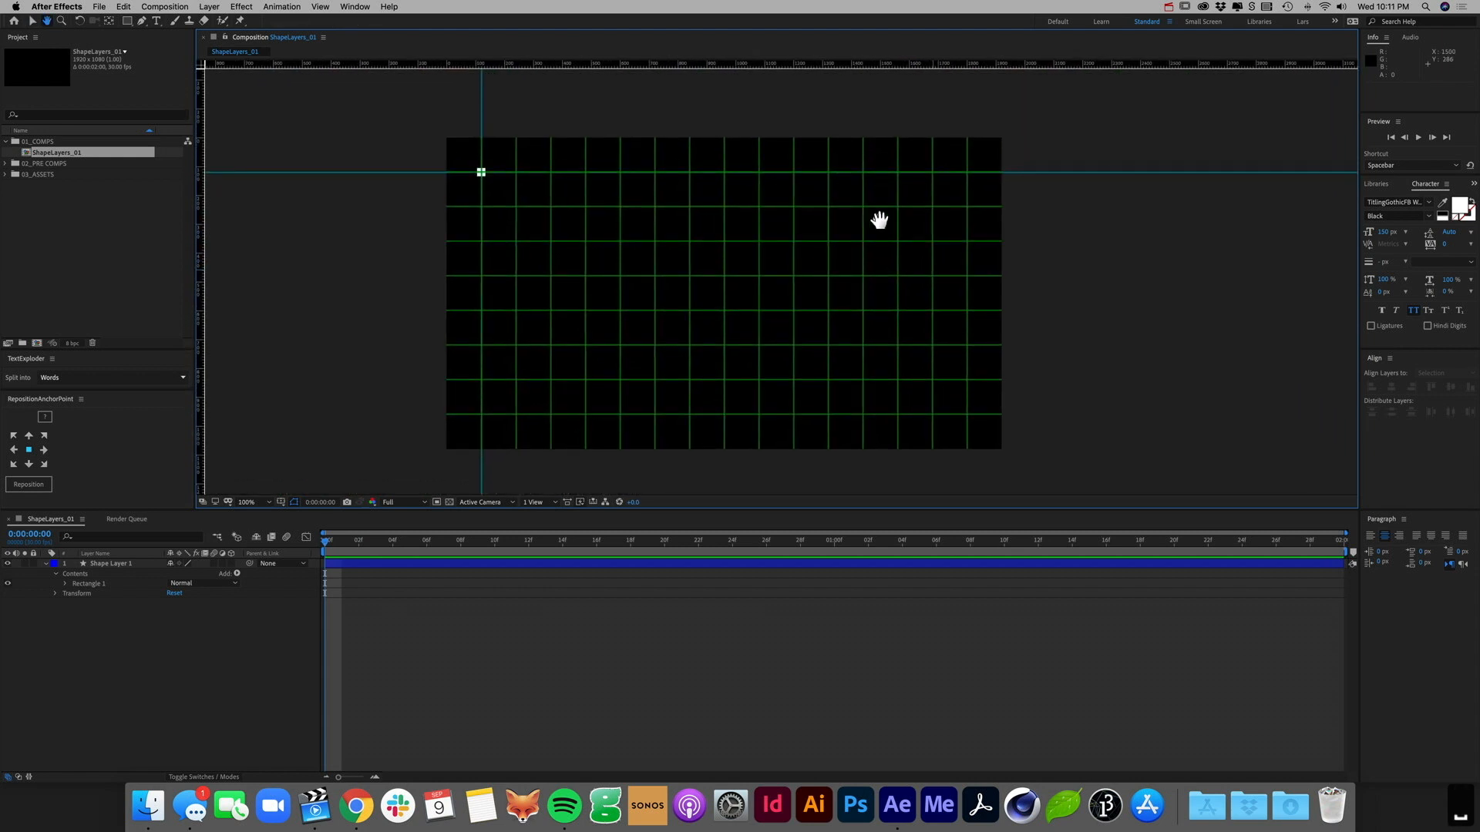
Step: Turn the proportional grid off and on again to check the square against the guides alone
left_click(293, 502)
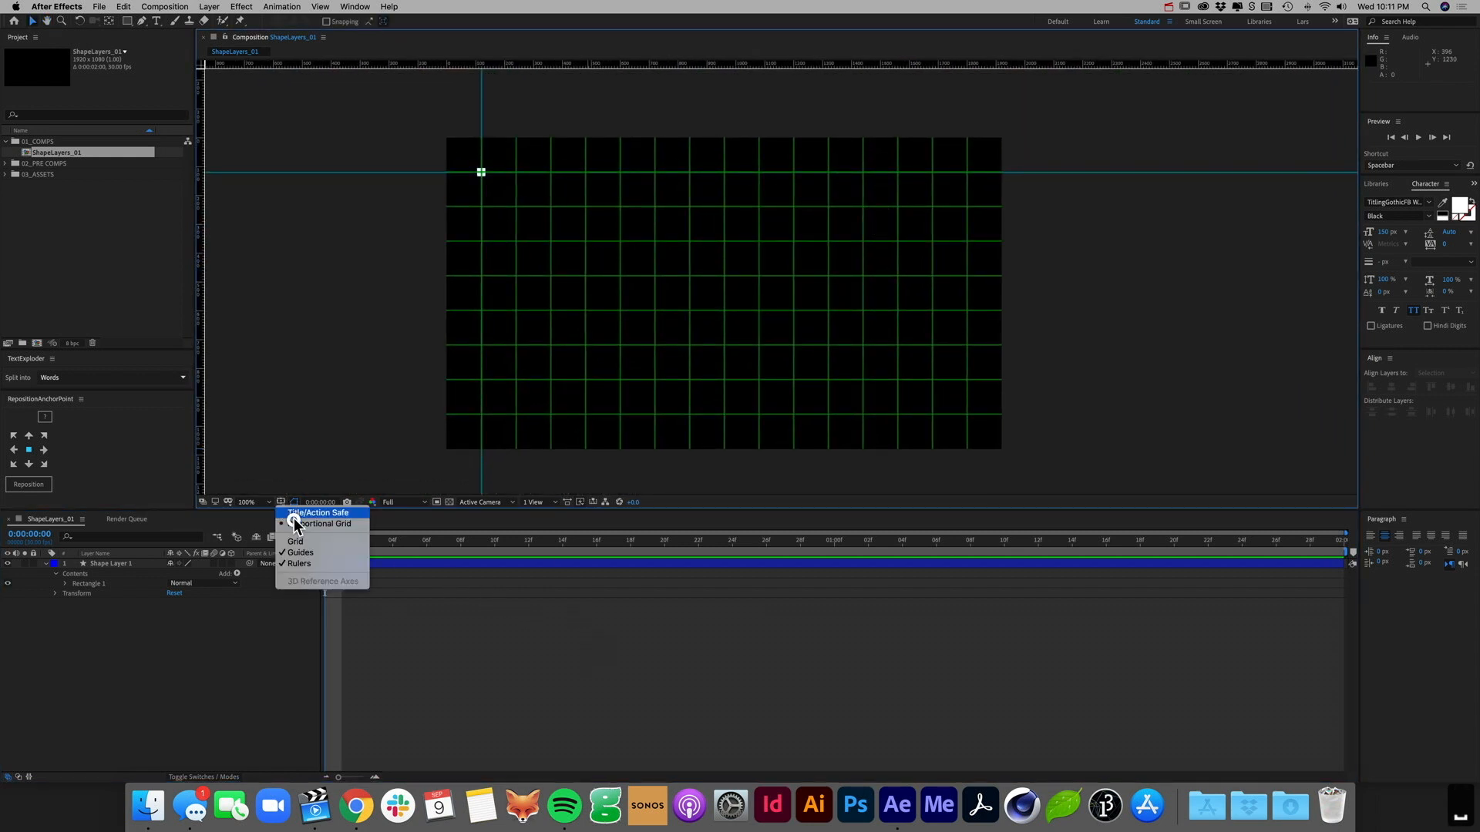
left_click(301, 524)
left_click(232, 623)
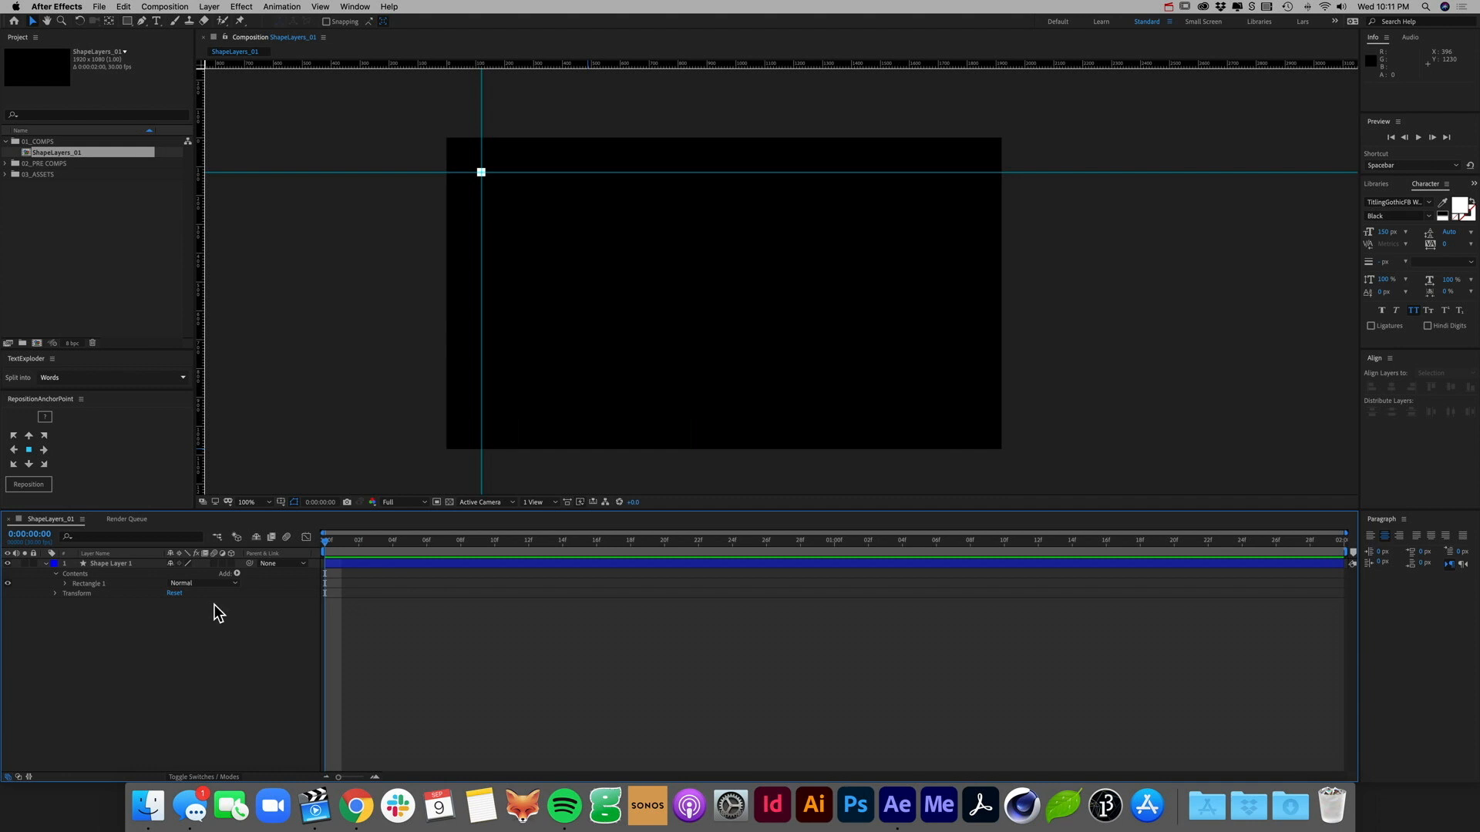
left_click(293, 501)
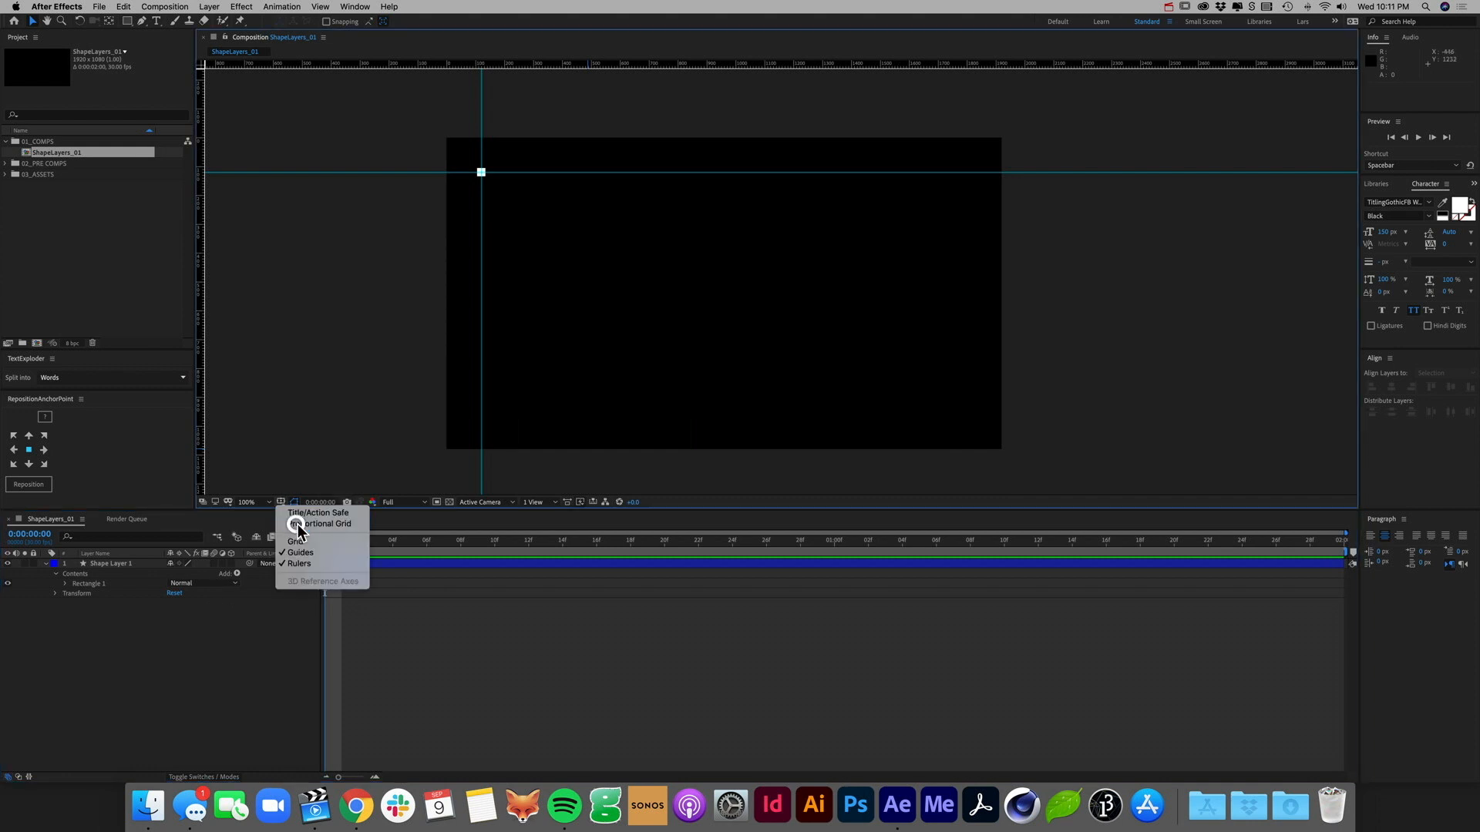
left_click(299, 525)
Step: Add a Repeater to the contents of Shape Layer 1
left_click(120, 564)
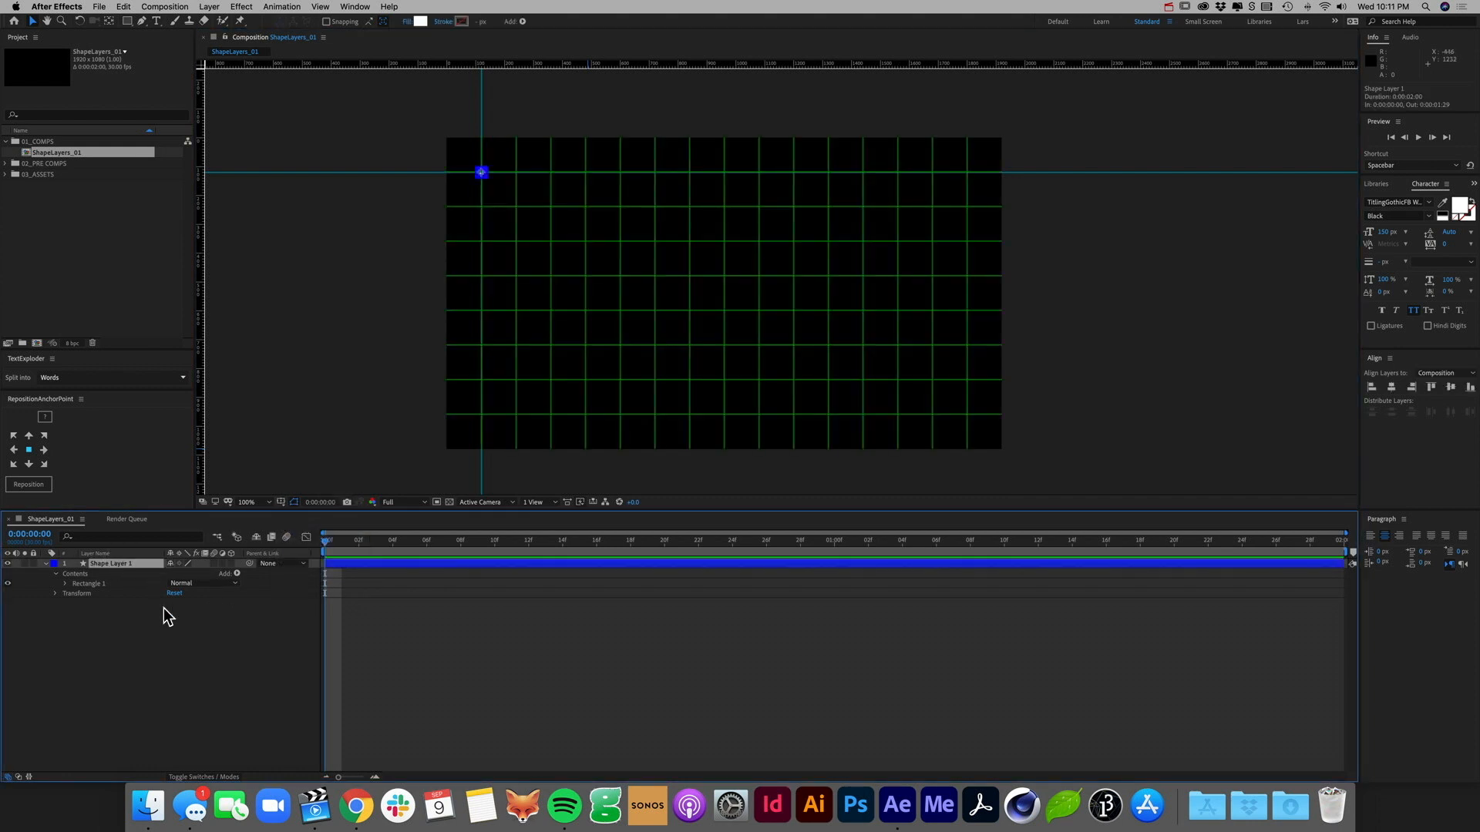
left_click(161, 626)
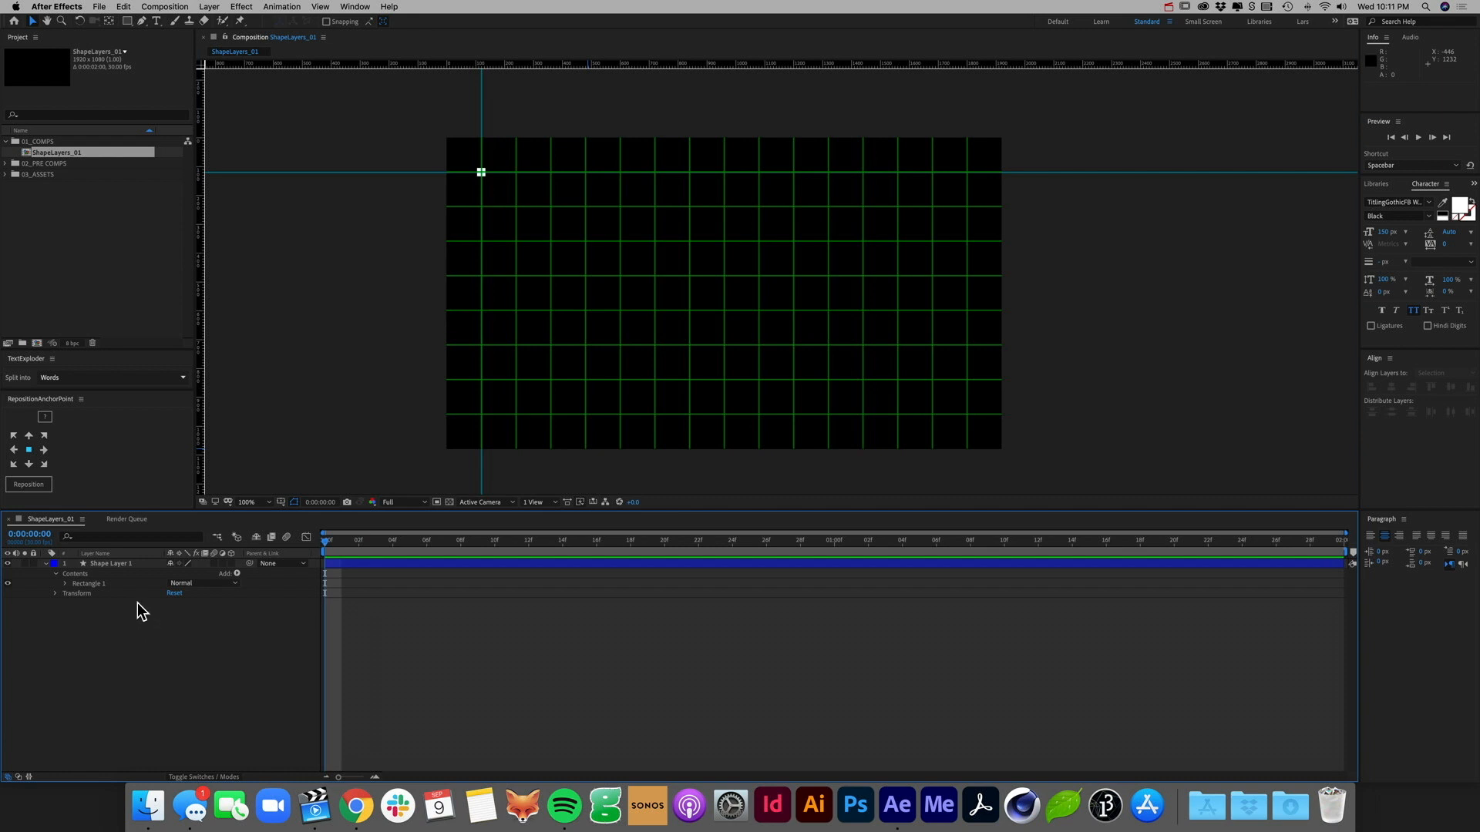
left_click(129, 563)
left_click(237, 574)
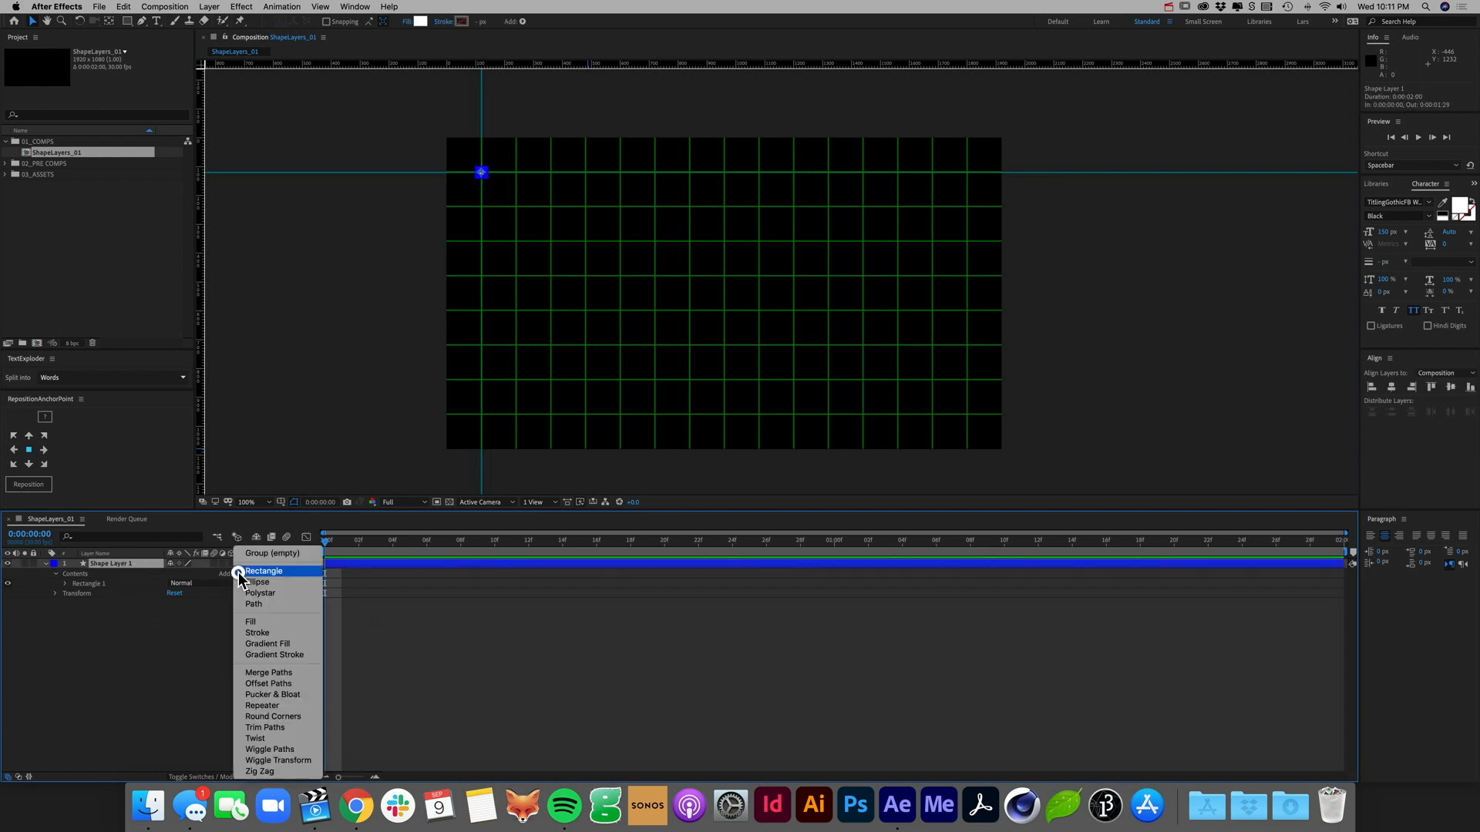
left_click(146, 564)
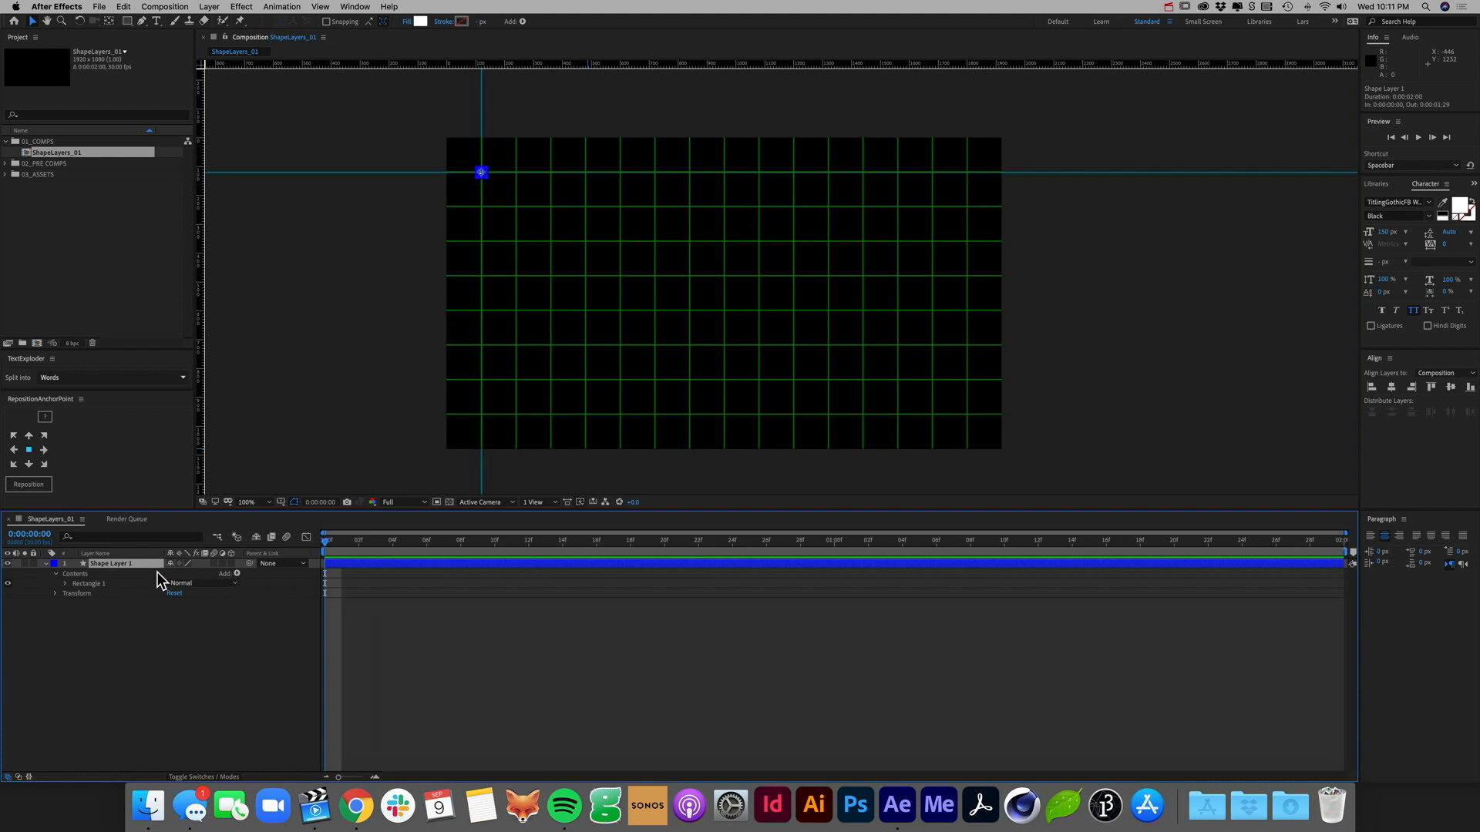
left_click(237, 574)
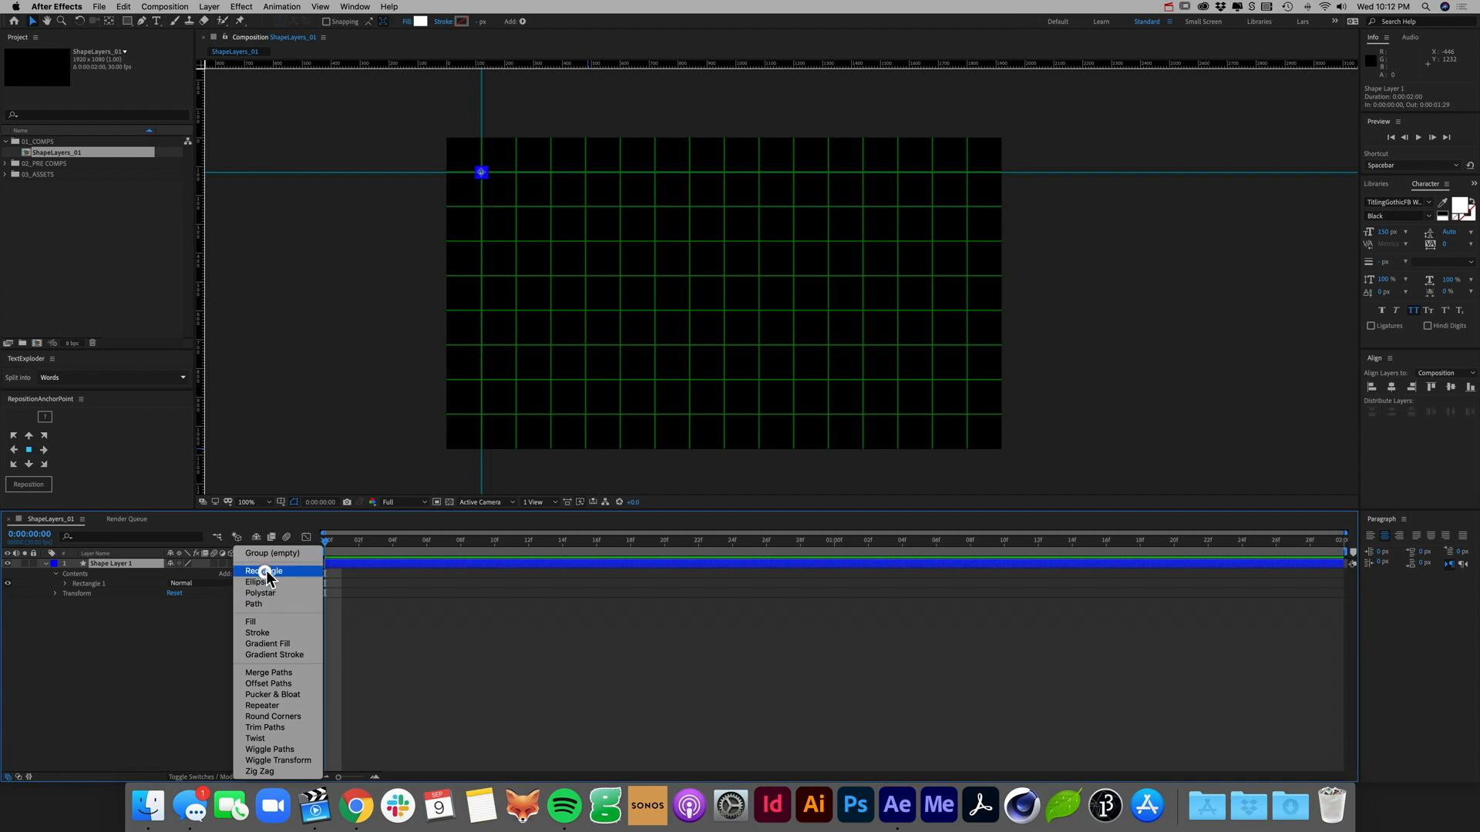
left_click(306, 713)
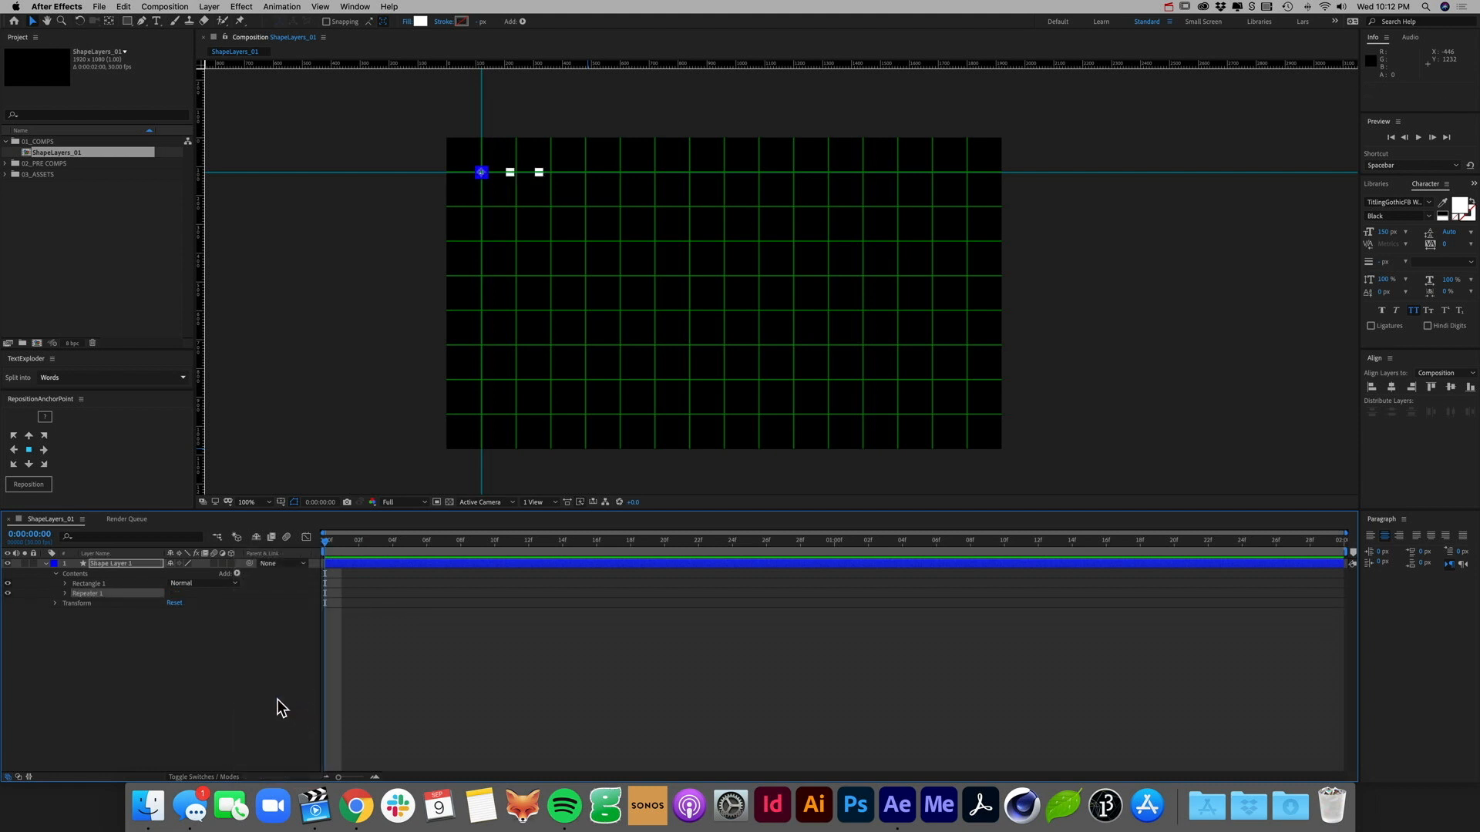
Step: Set the Repeater's transform X position to 120 and its number of copies to 15
left_click(65, 594)
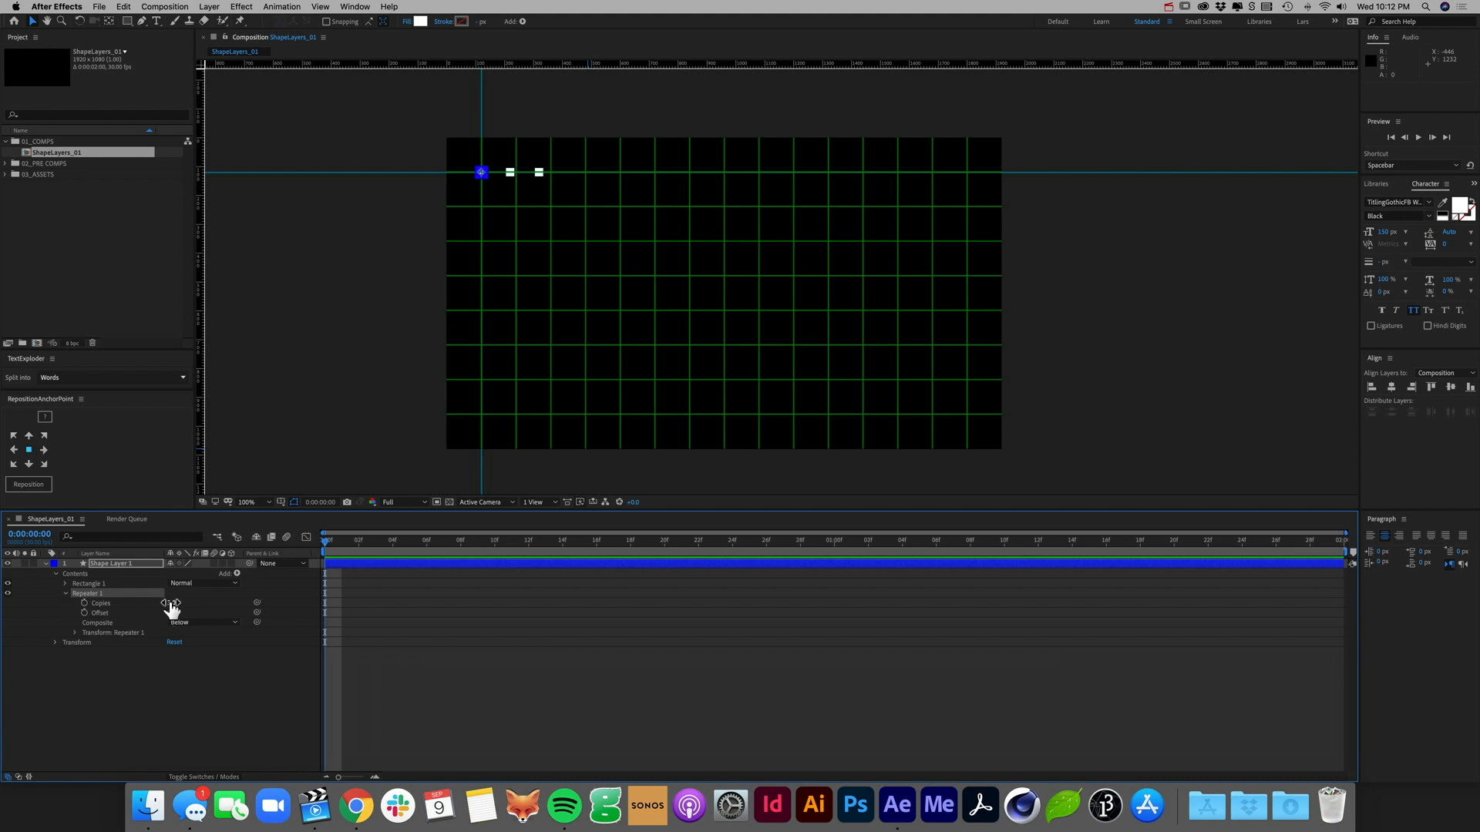
left_click(146, 630)
left_click(74, 632)
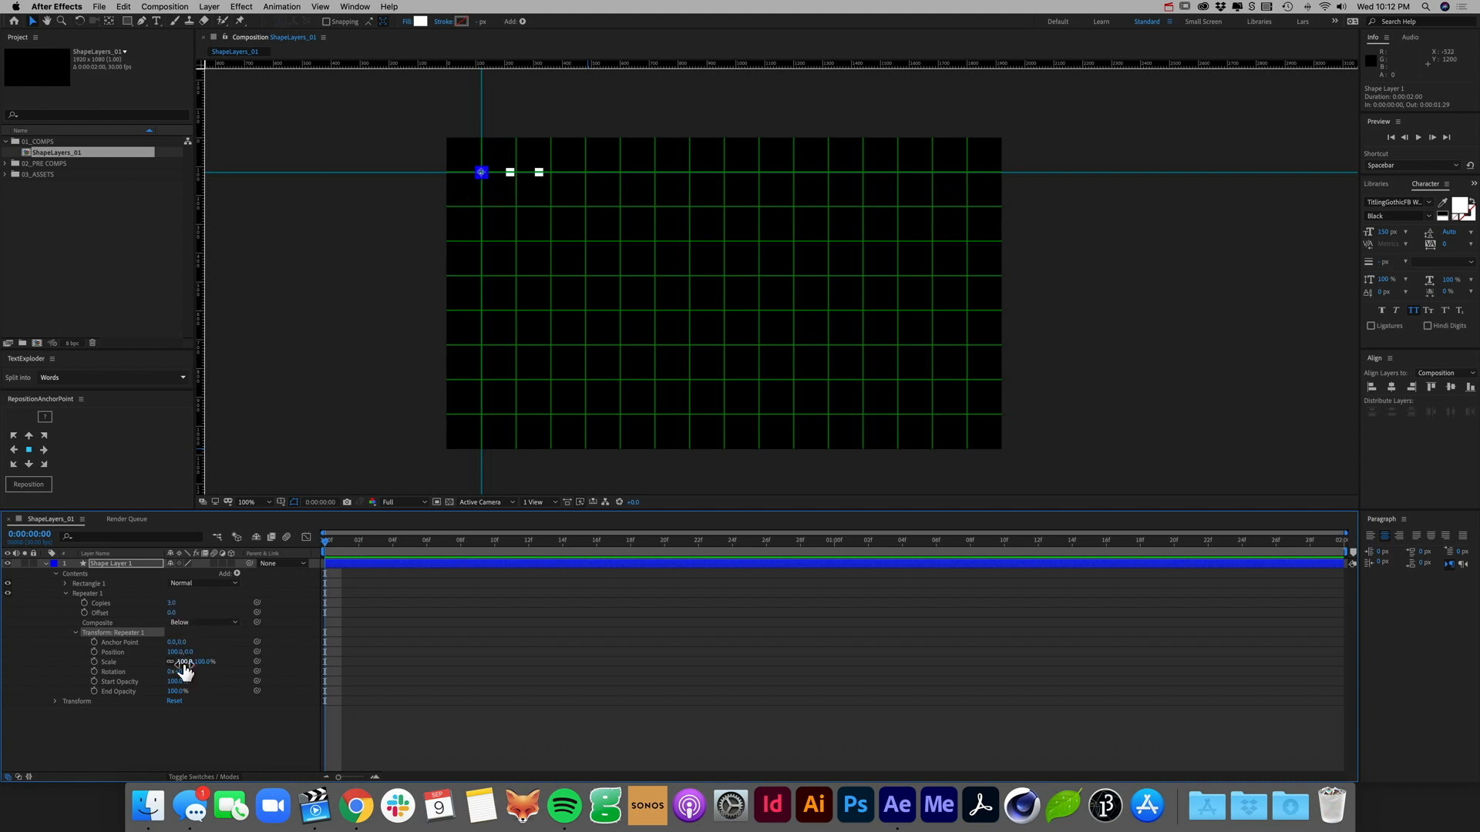
left_click(90, 594)
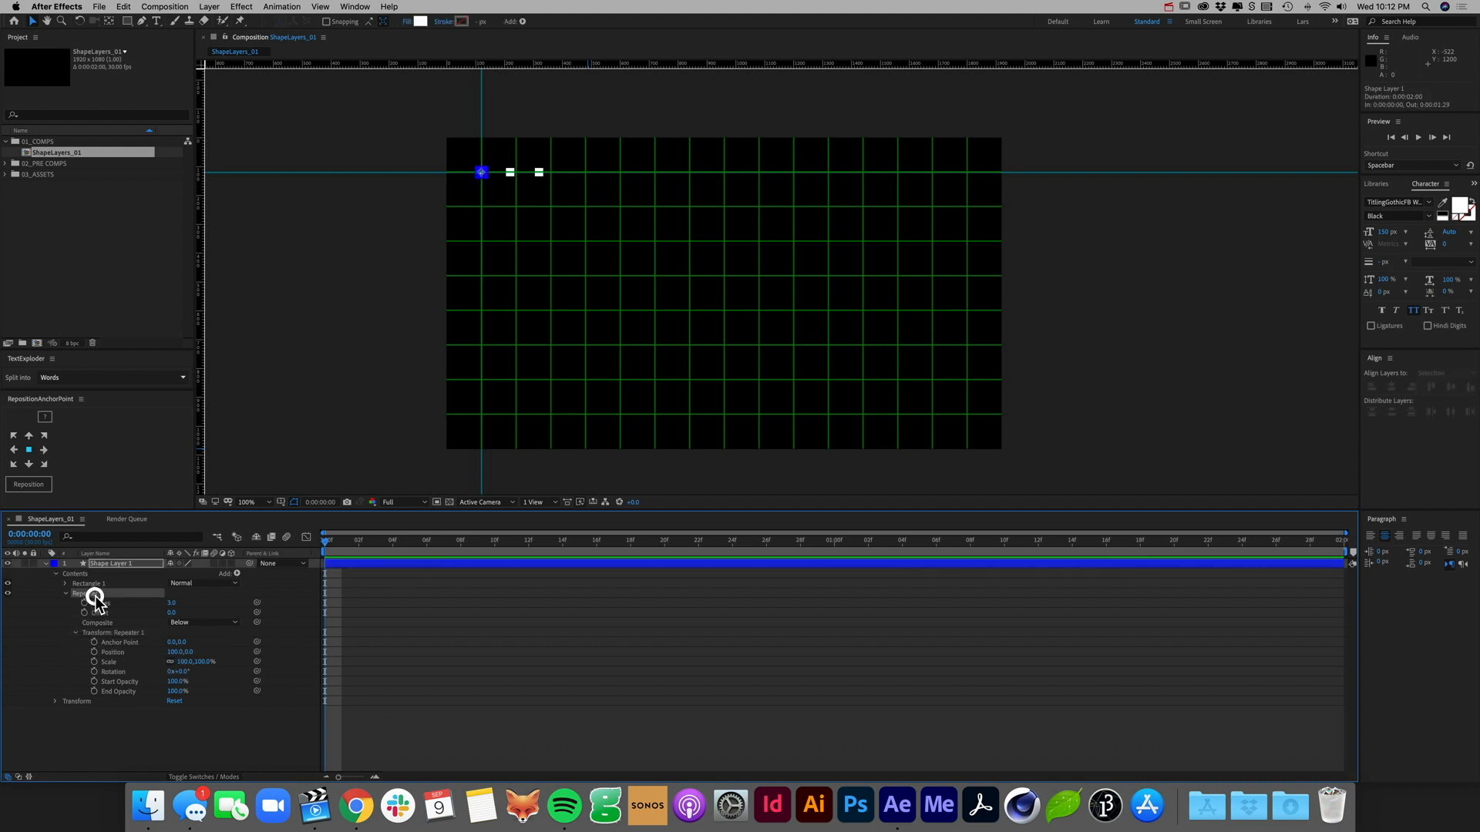
left_click(77, 634)
left_click_drag(175, 652, 184, 652)
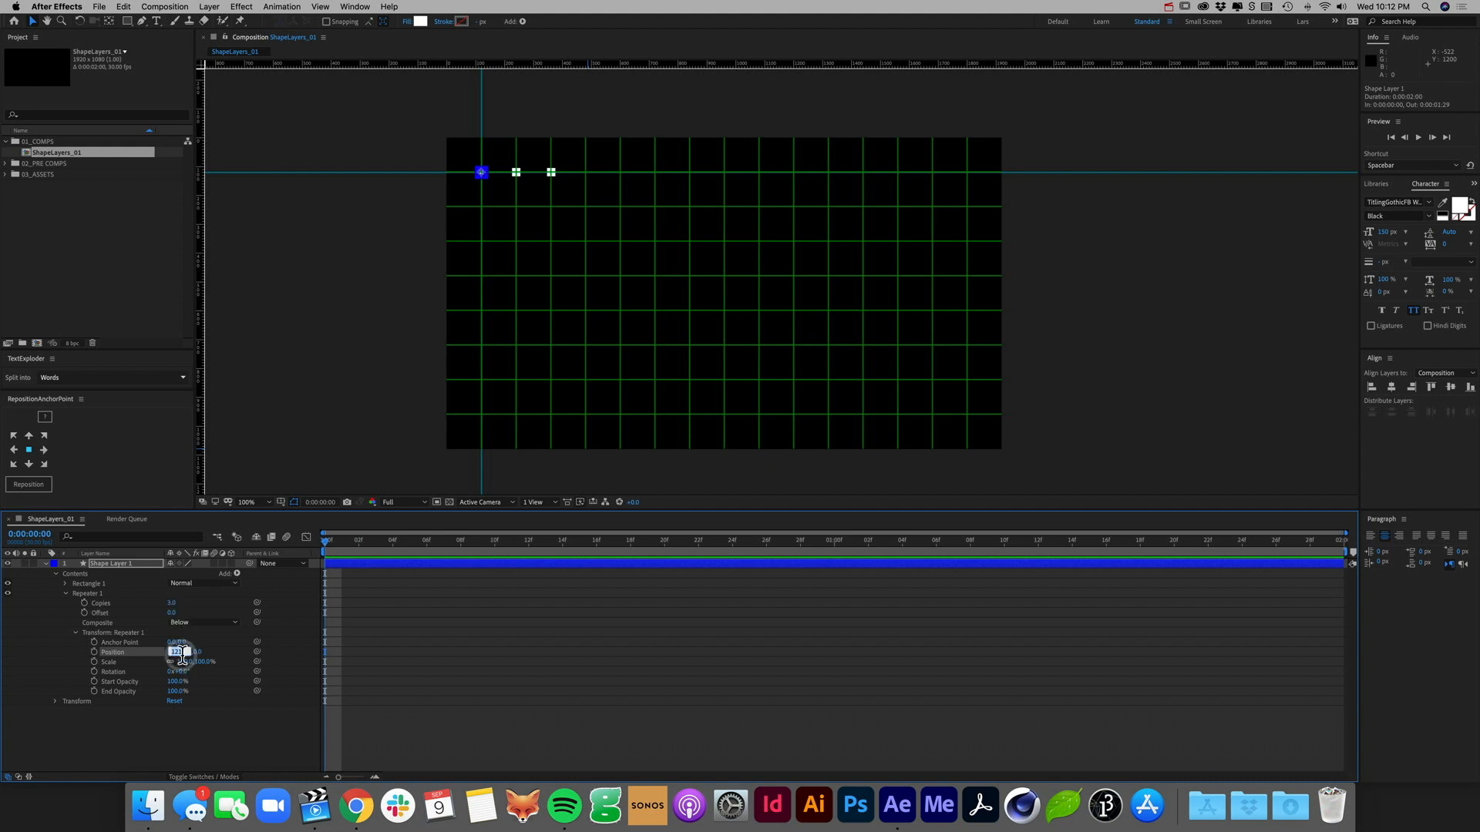
type("120")
key("Return")
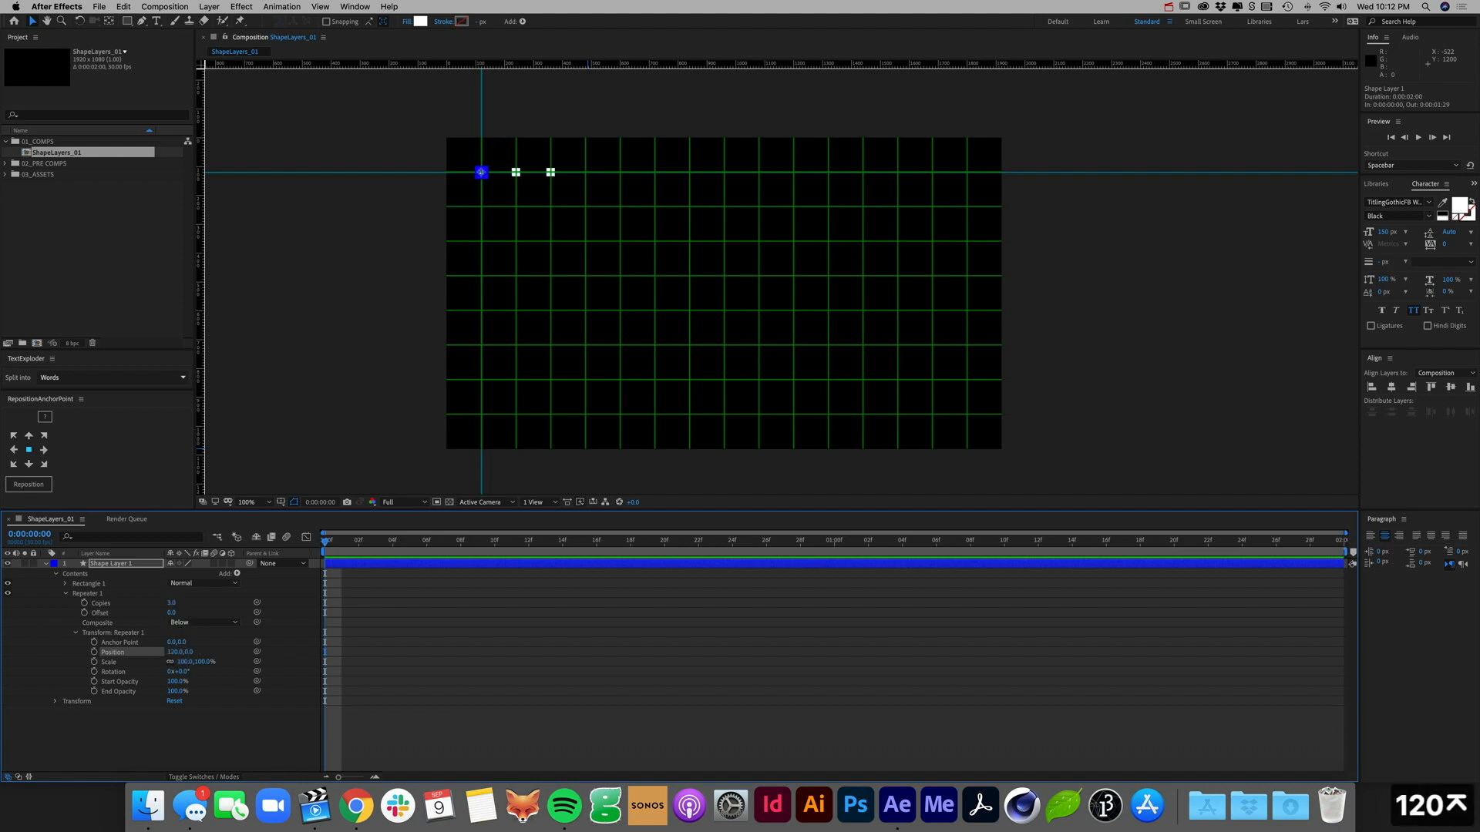
left_click_drag(171, 602, 179, 605)
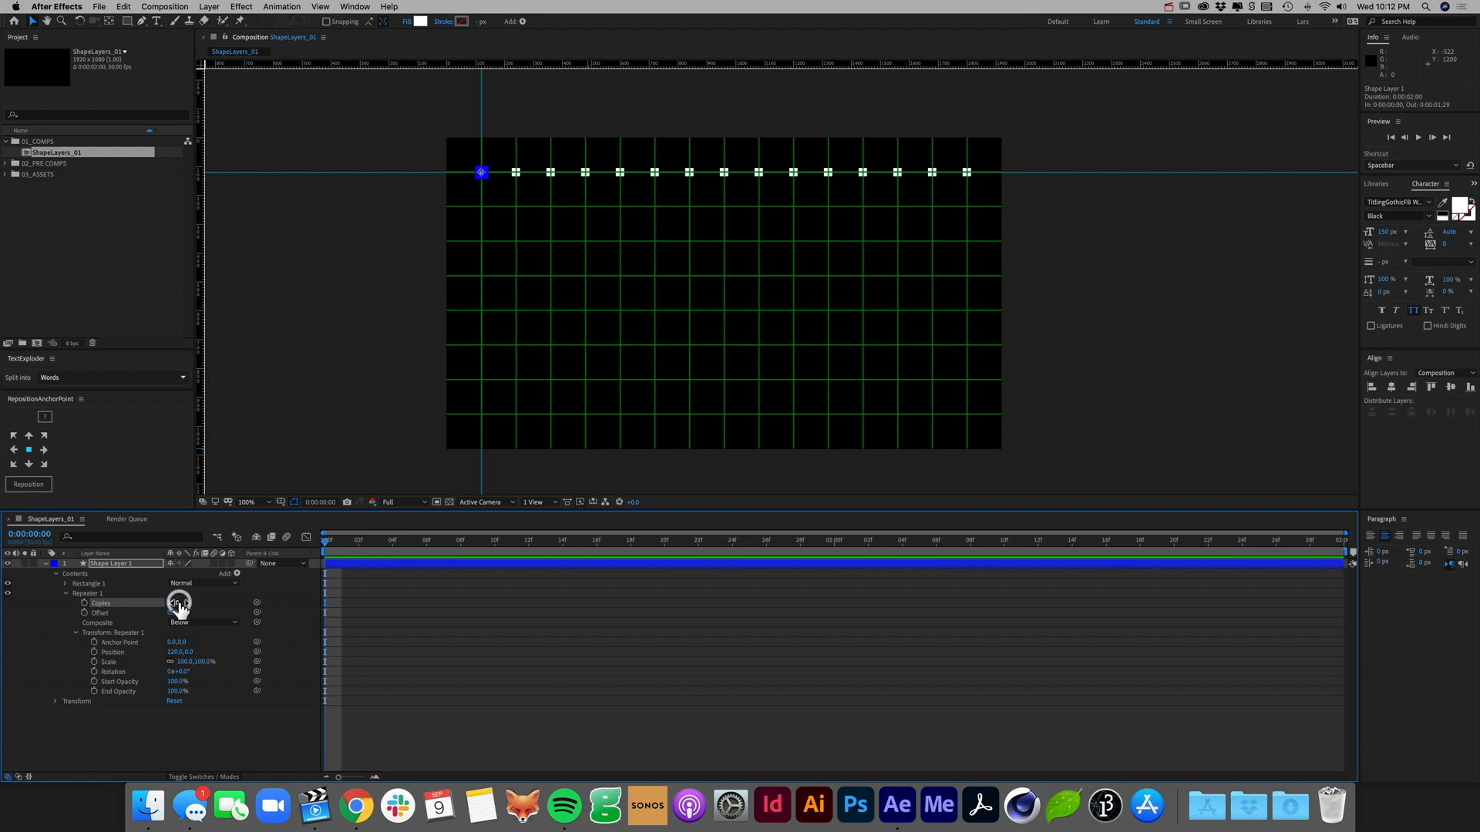
left_click(256, 730)
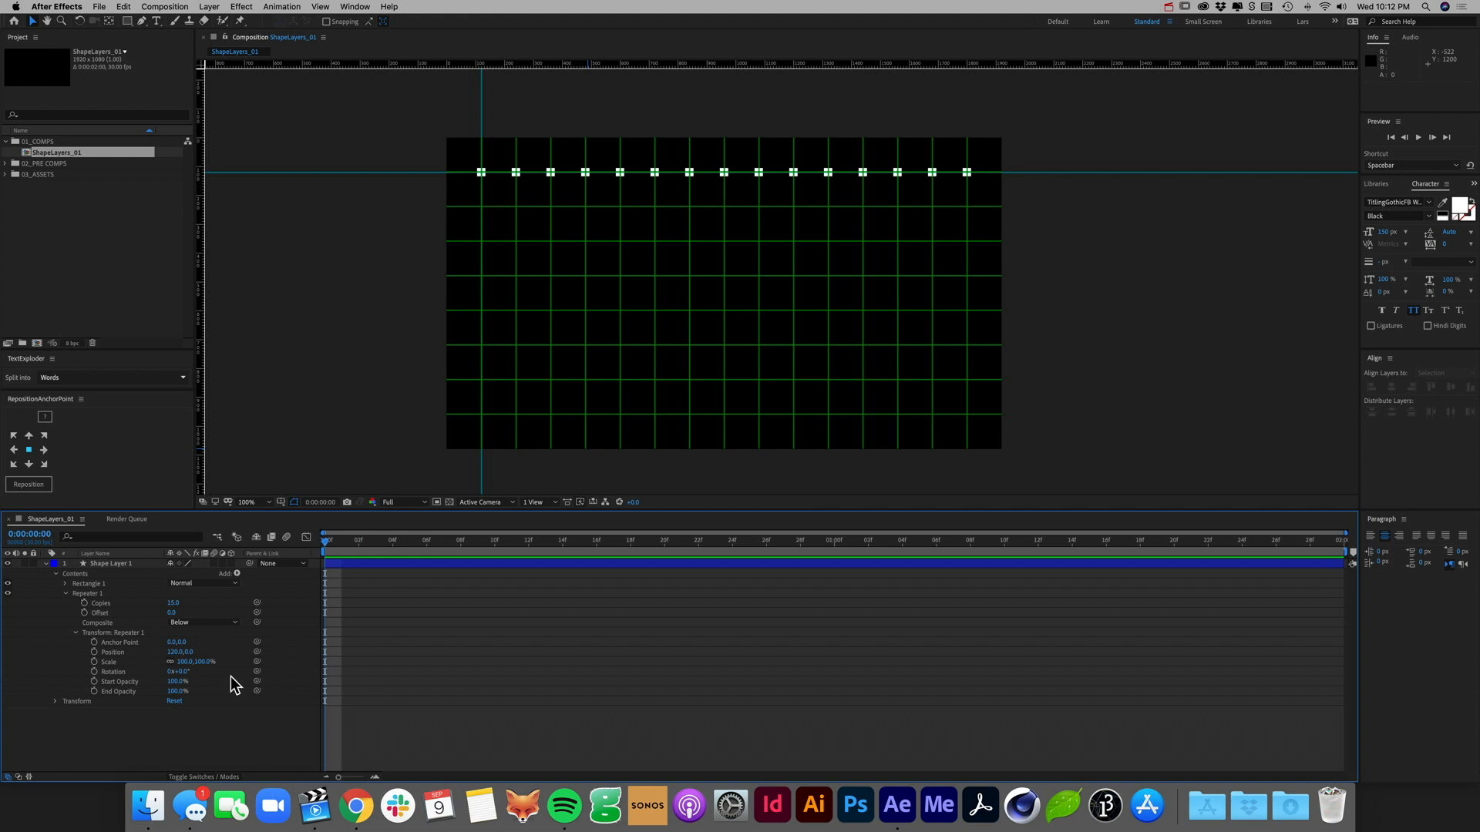
Step: Hide the proportional grid and the guides in the composition view, leaving the title/action safe overlay off
left_click(104, 565)
left_click(281, 503)
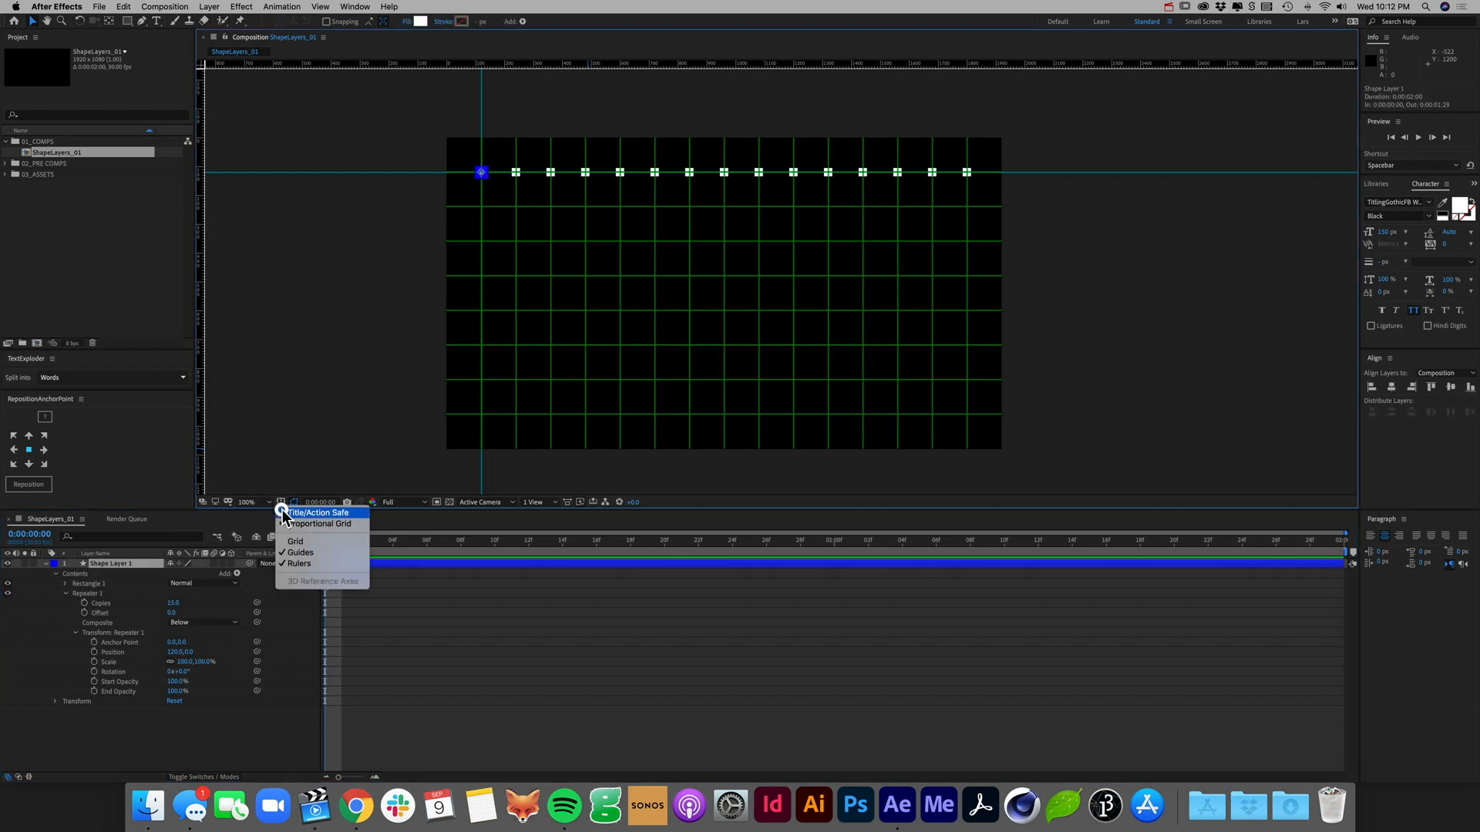
left_click(282, 512)
left_click(281, 502)
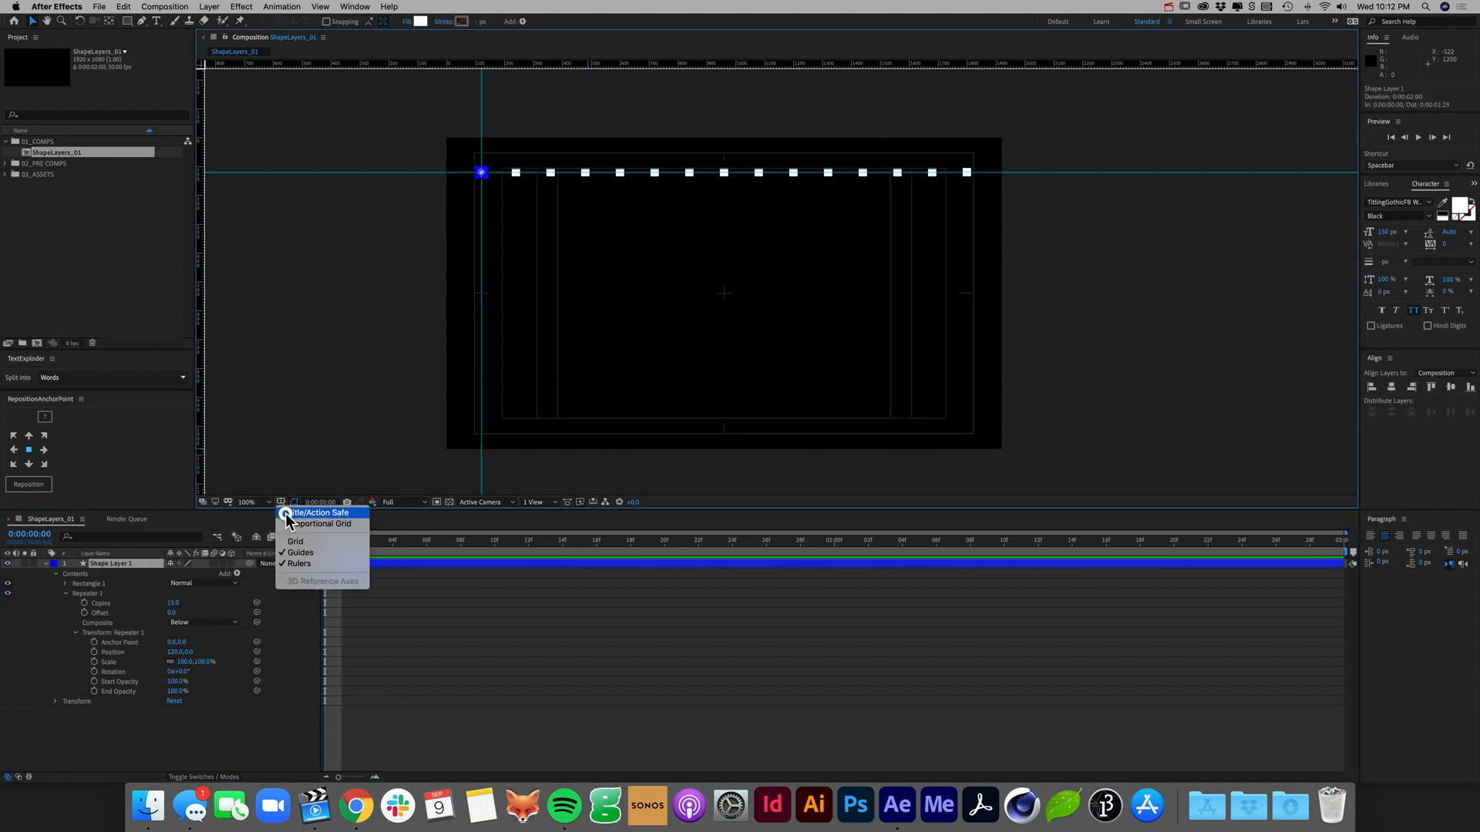
left_click(282, 512)
left_click(197, 742)
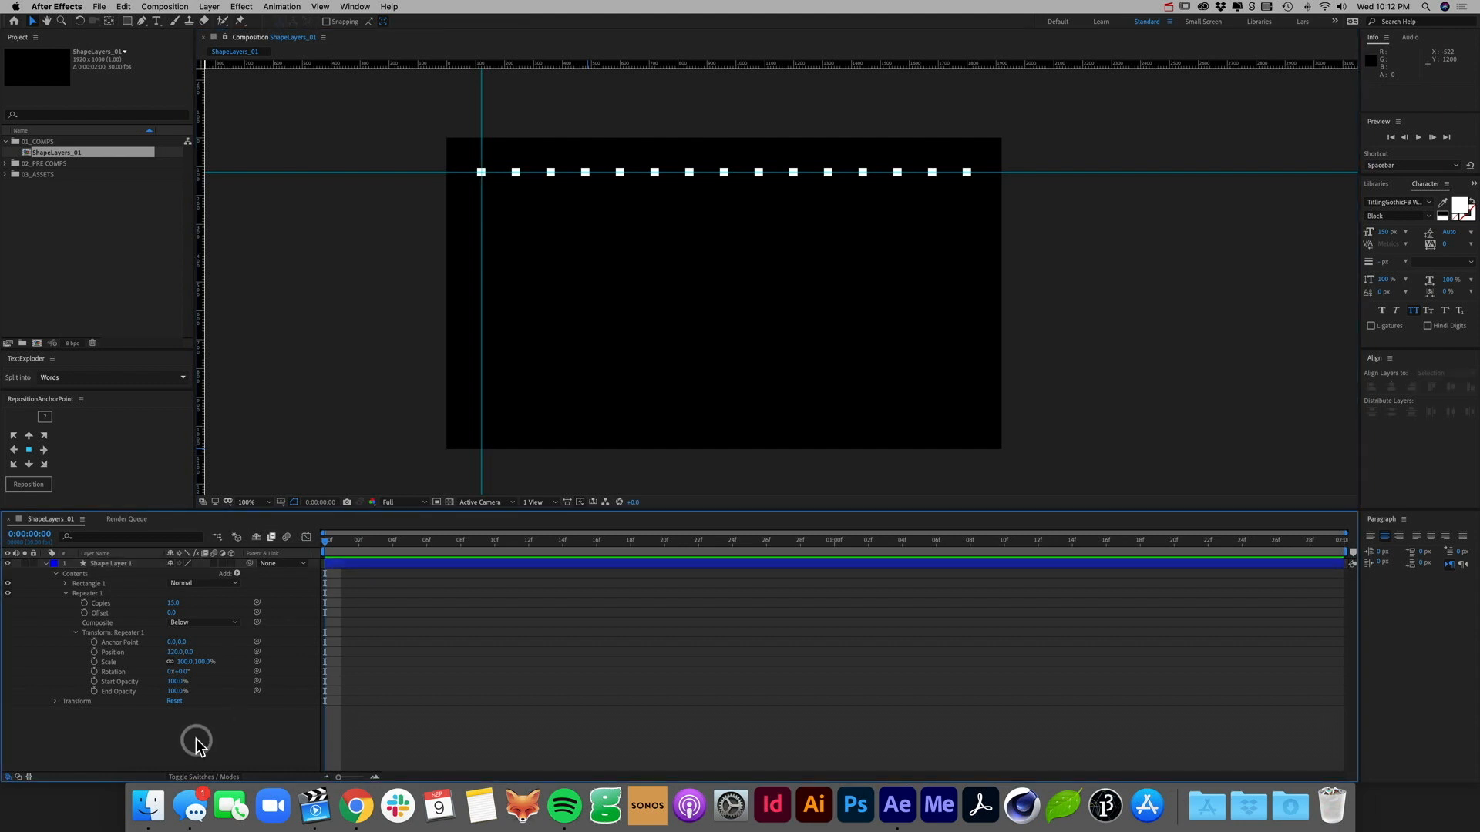
key("super+semicolon")
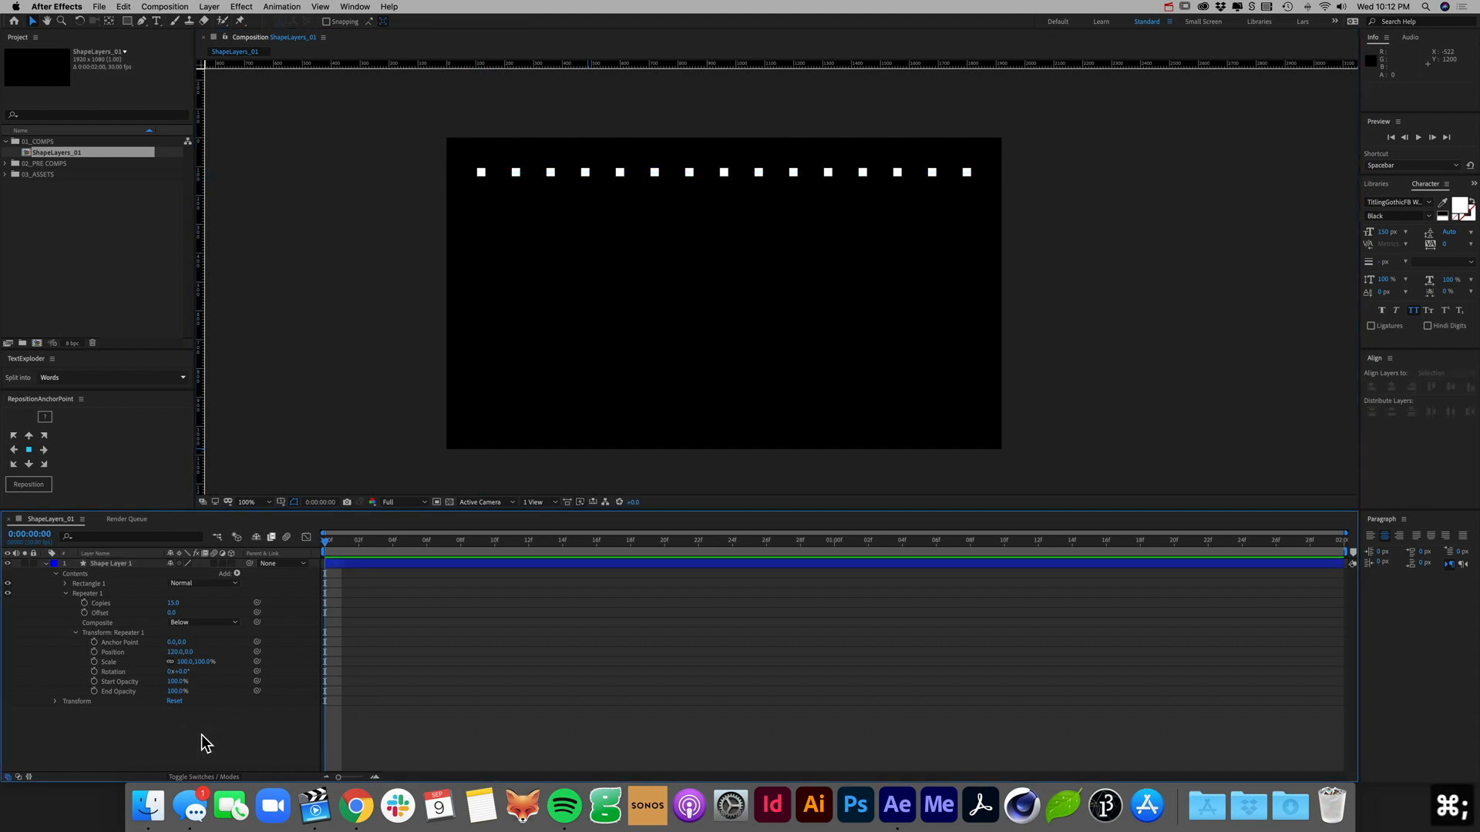
Step: Collapse the first Repeater and add a second Repeater below it in Shape Layer 1
left_click(108, 564)
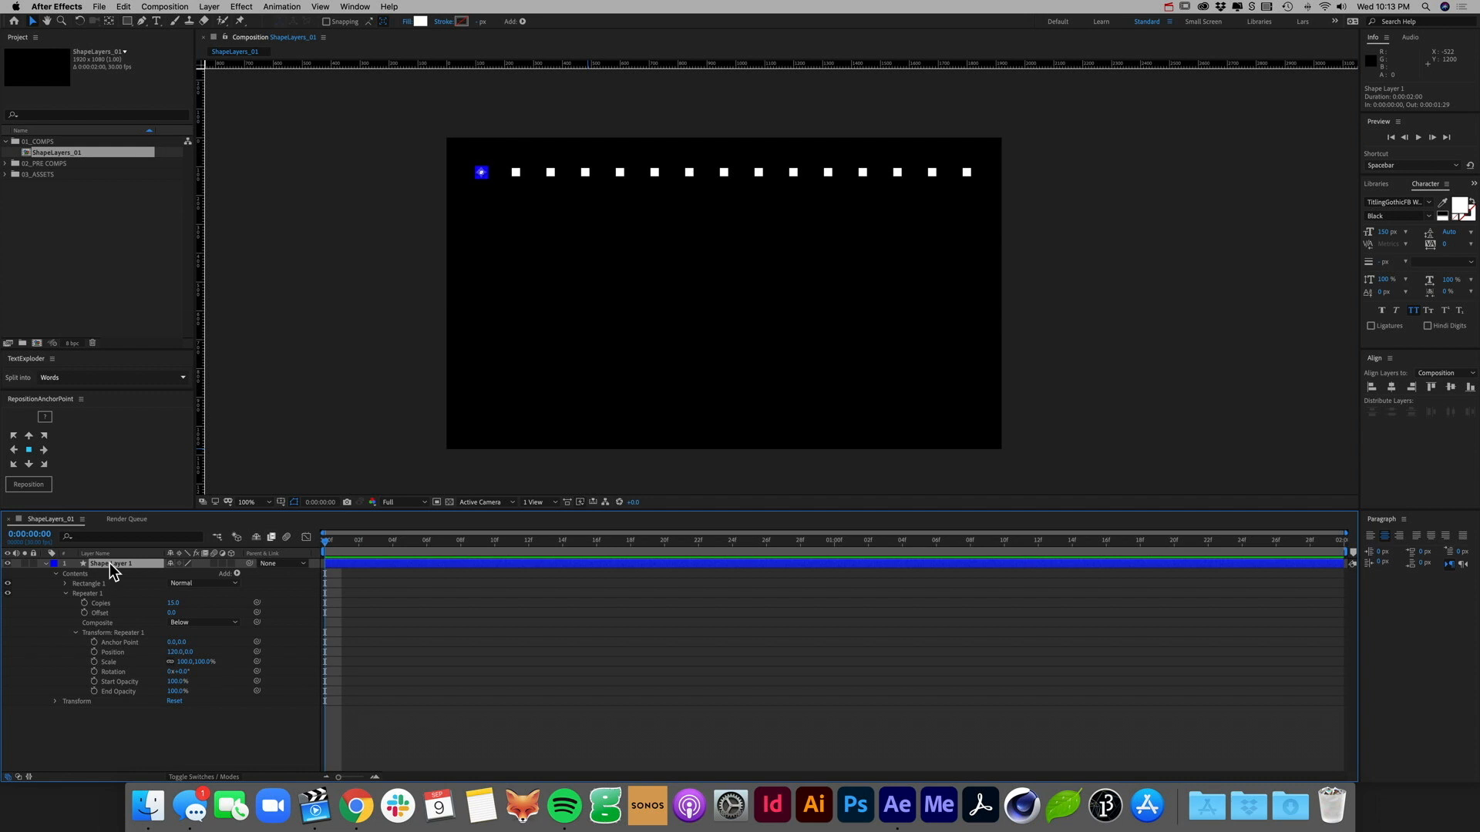
left_click(77, 593)
left_click(66, 593)
left_click(123, 582)
left_click(129, 572)
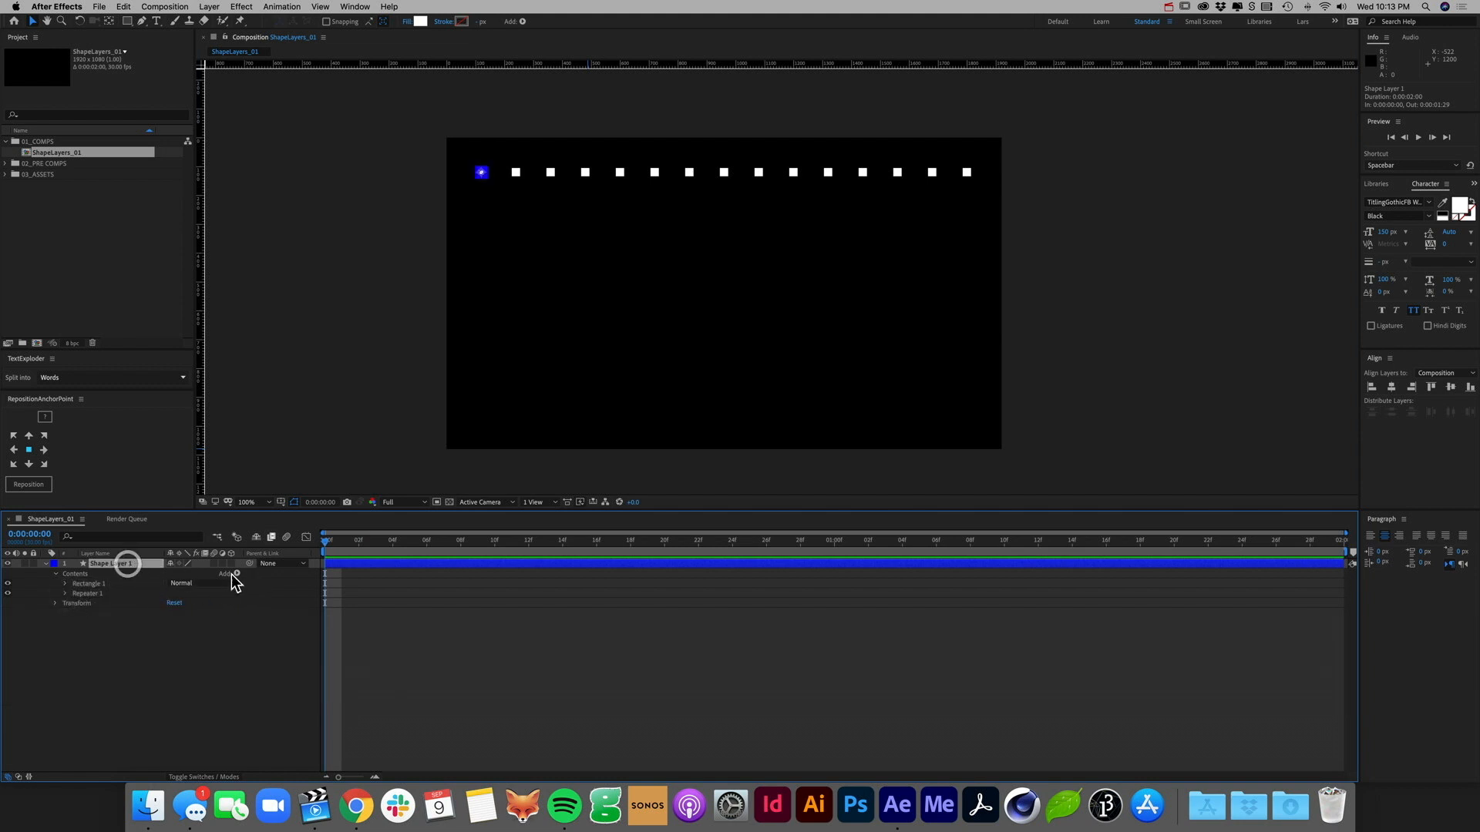
left_click(235, 574)
left_click(268, 708)
Step: Set the second Repeater's transform X position to 0 in Shape Layer 1
left_click(66, 604)
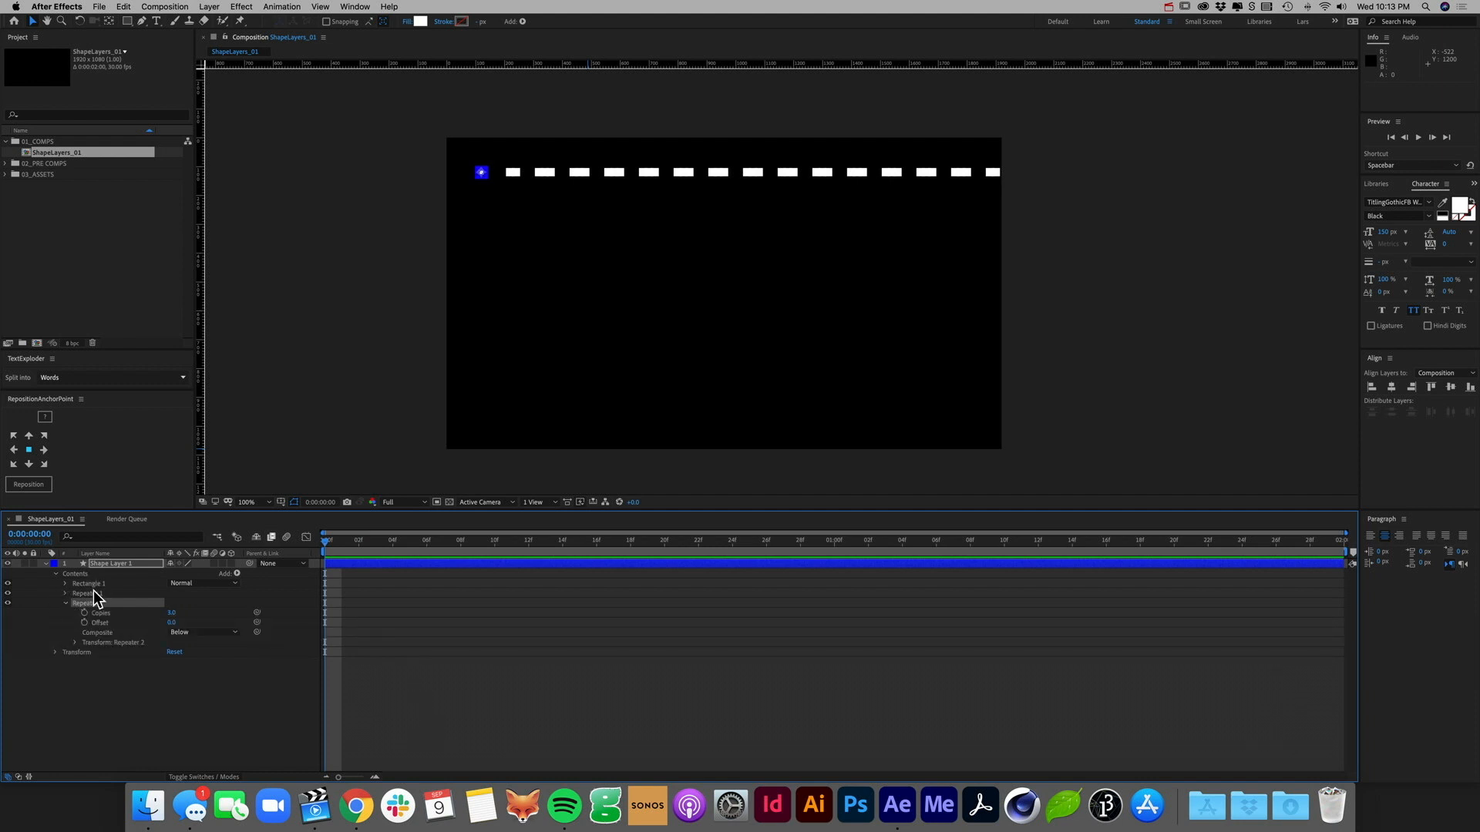
left_click(97, 591)
left_click(97, 584)
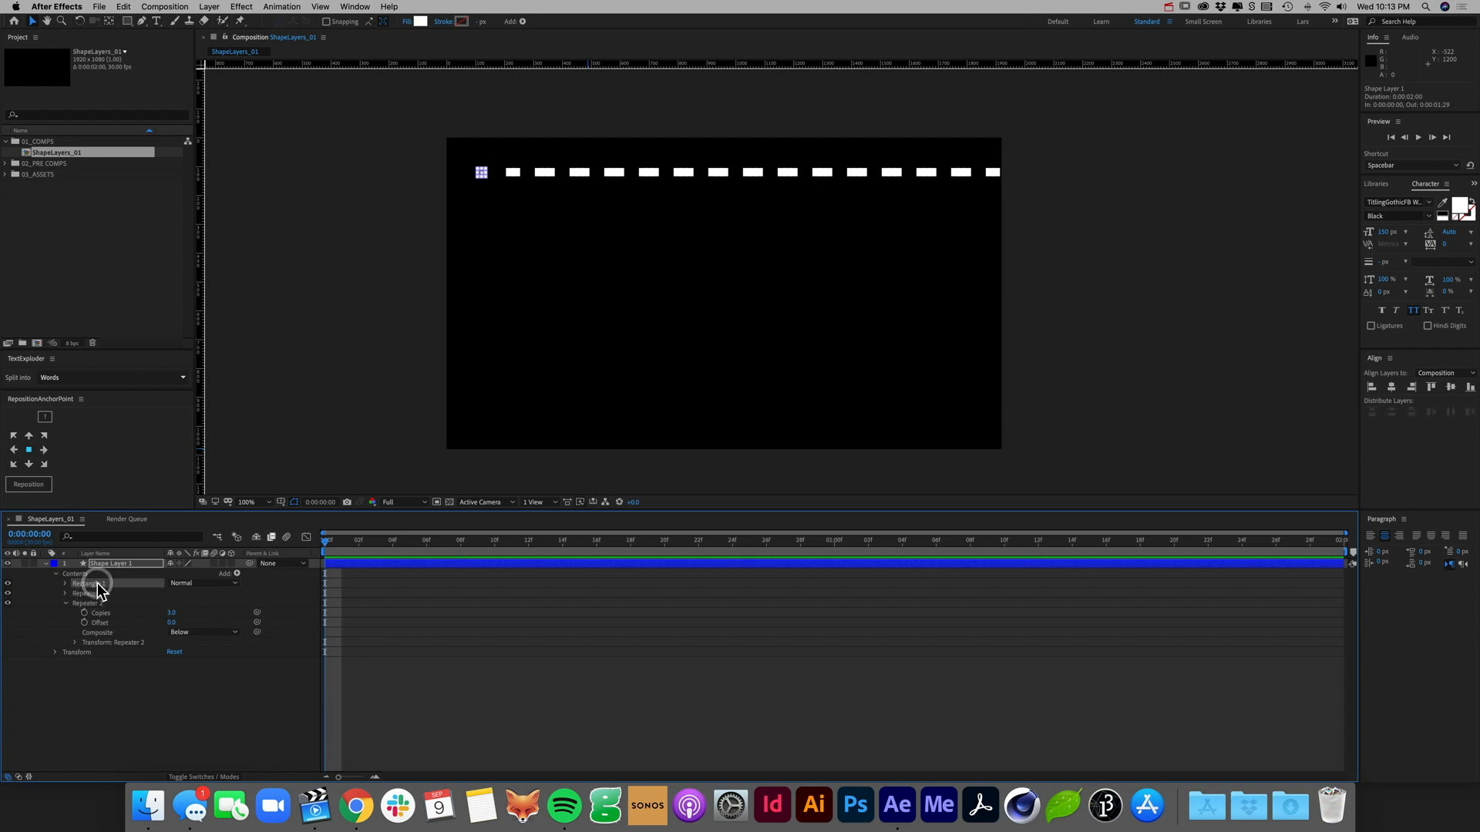
left_click(75, 642)
left_click(176, 661)
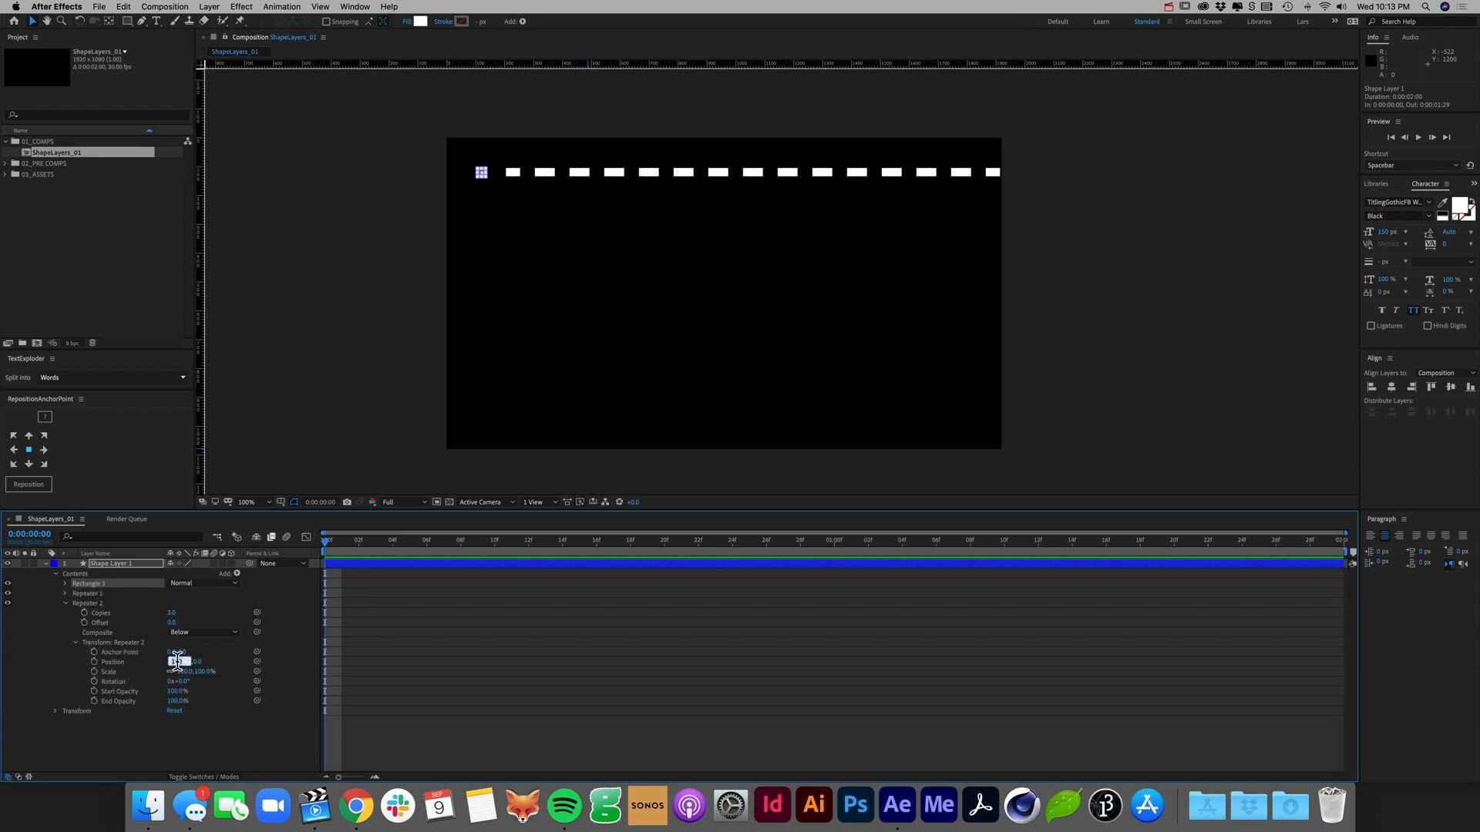
type("0")
key("Return")
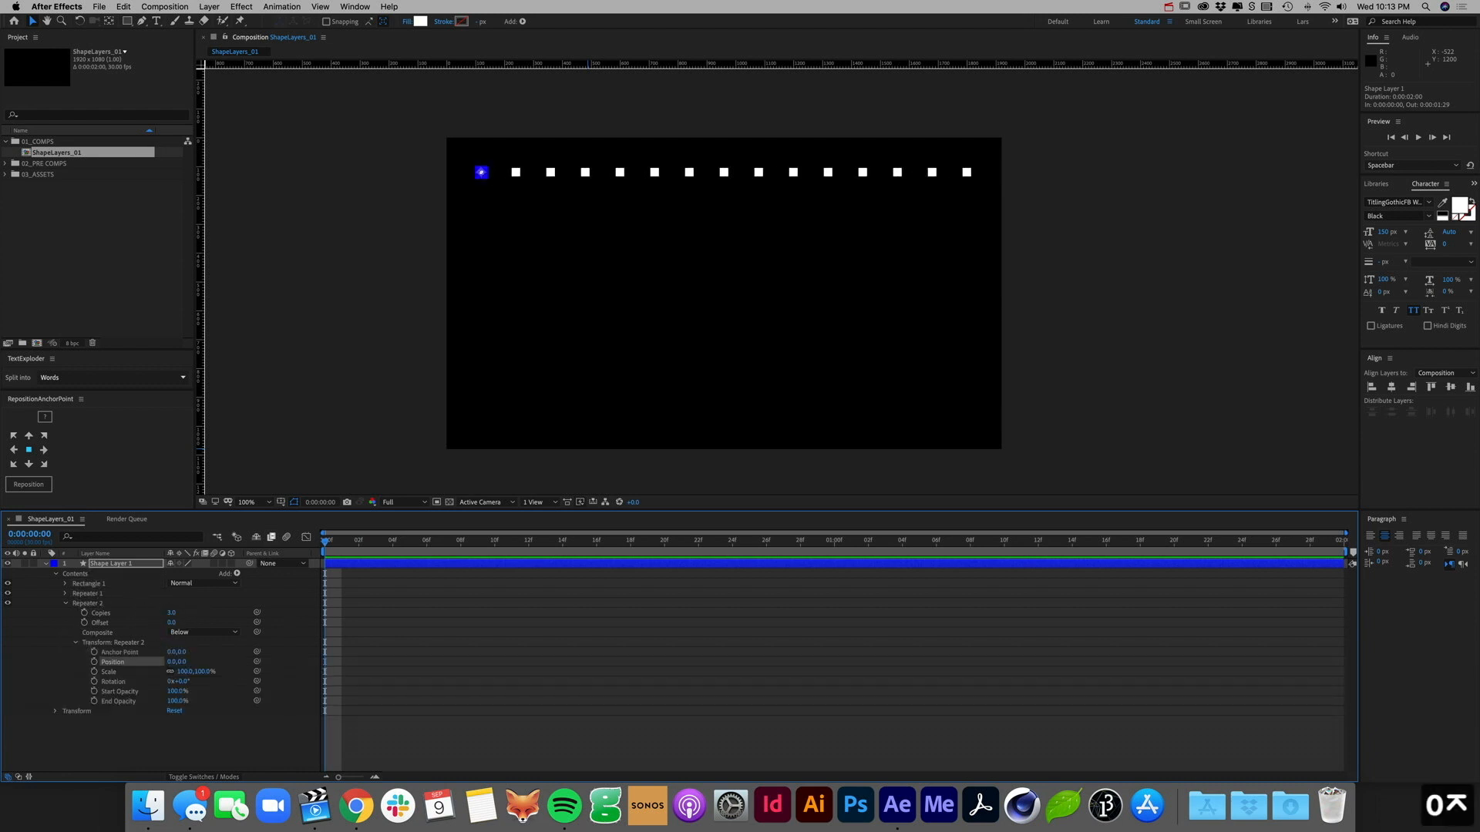
Step: Using the proportional grid as a reference, set the second Repeater's transform Y position to 120 and its number of copies to 8
left_click(294, 501)
left_click(293, 527)
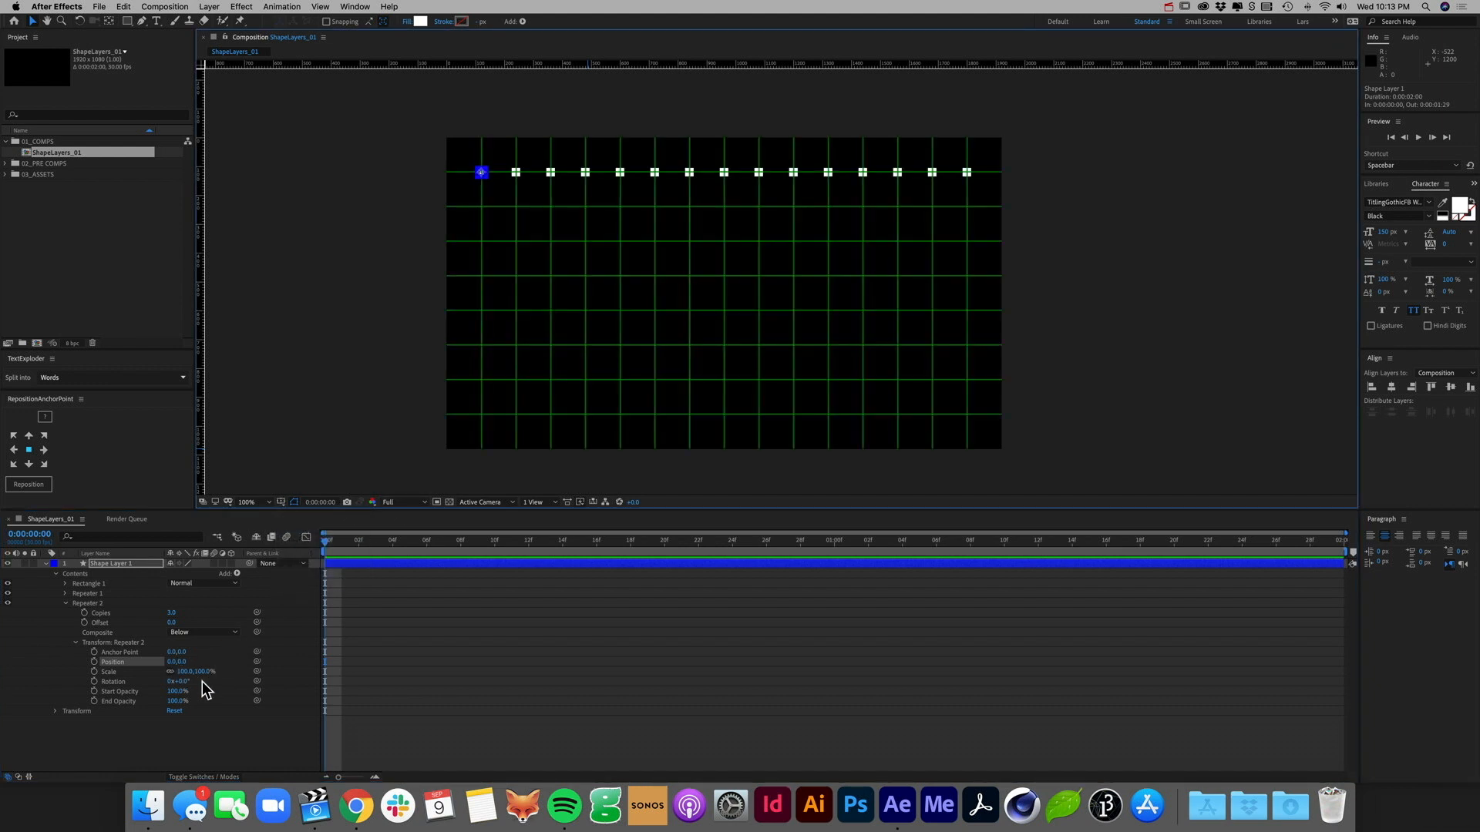
left_click_drag(175, 668, 244, 664)
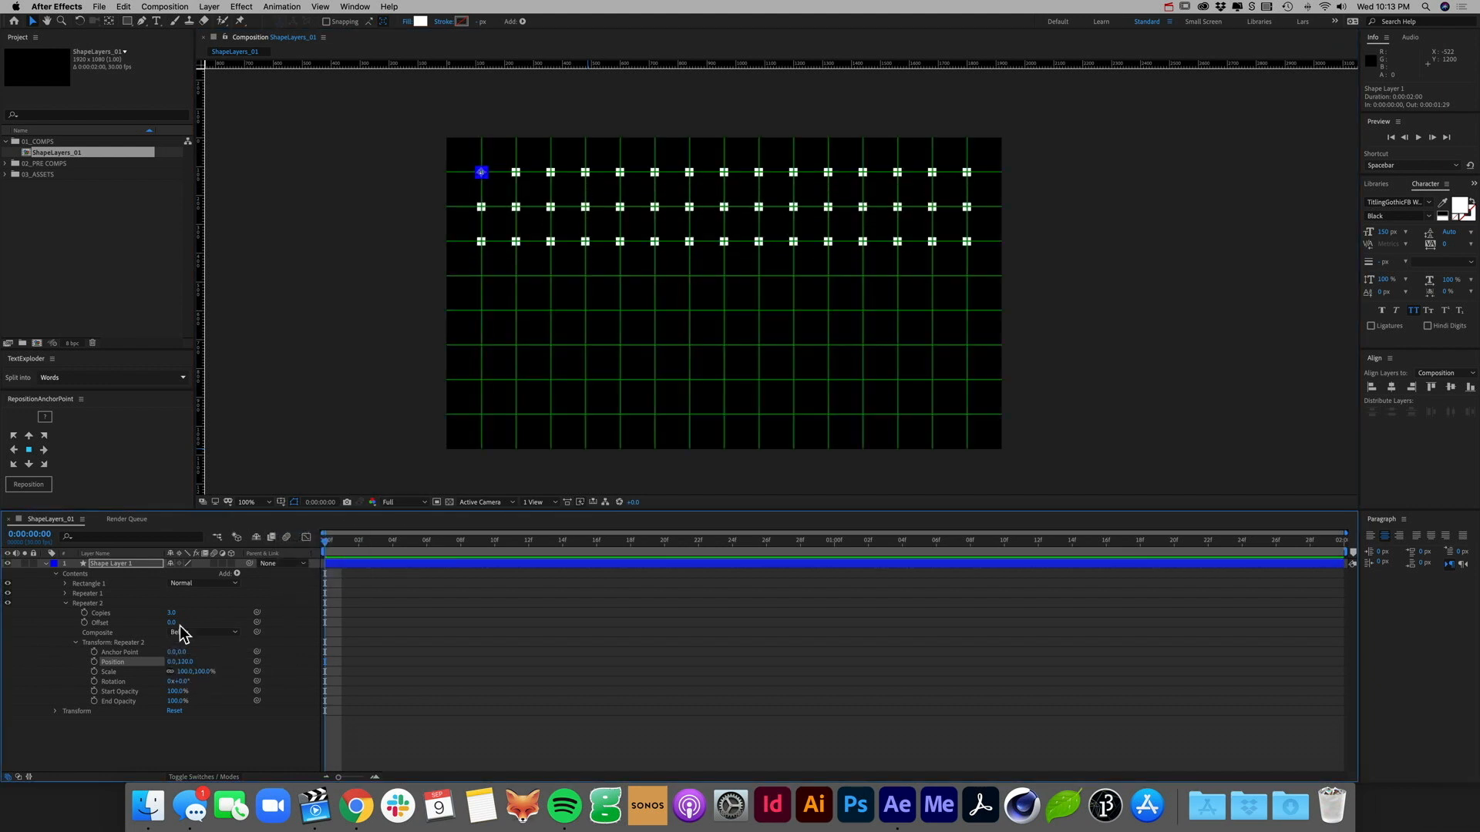
left_click_drag(175, 613, 179, 612)
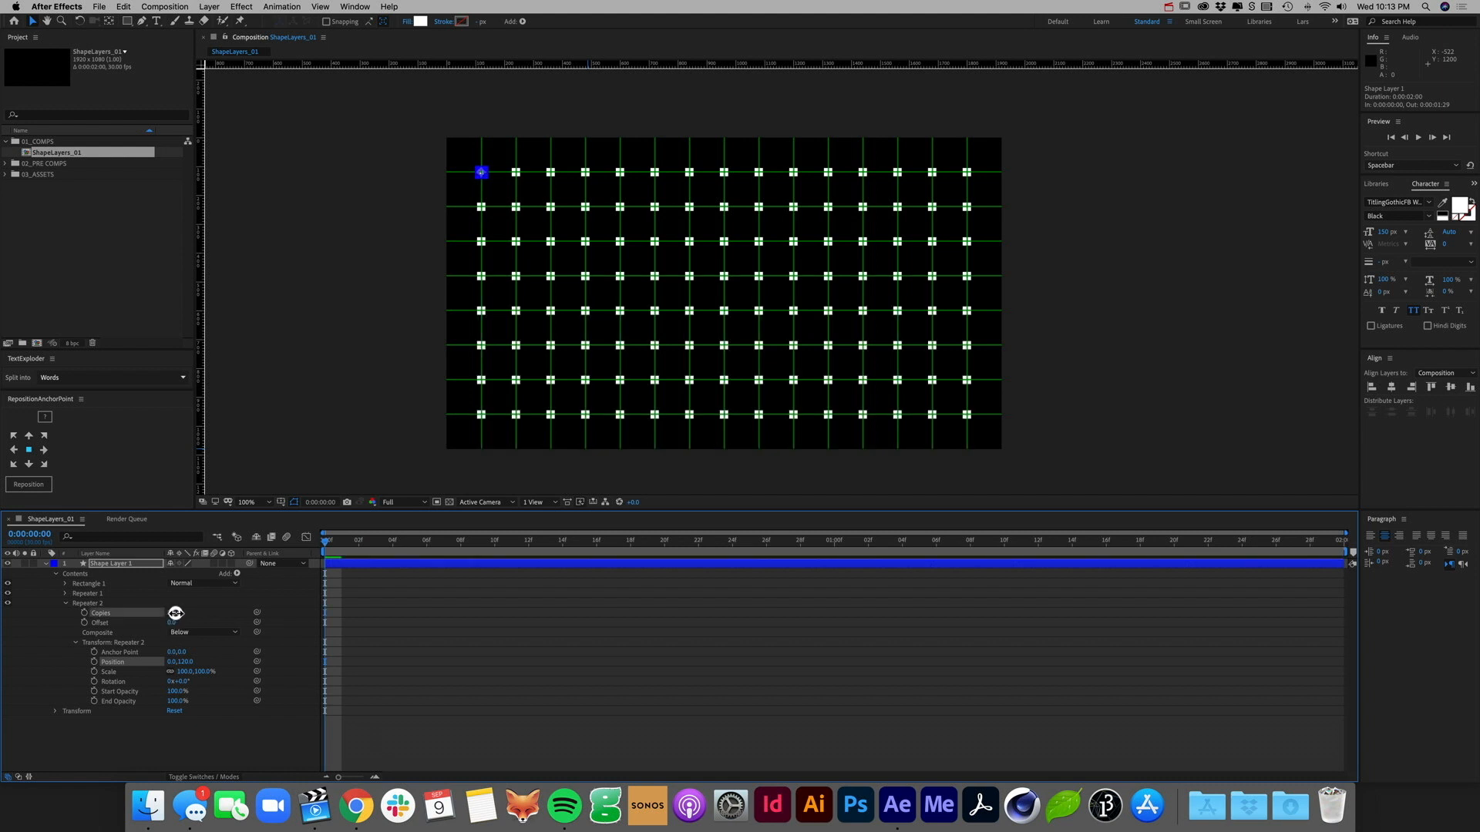
left_click(229, 616)
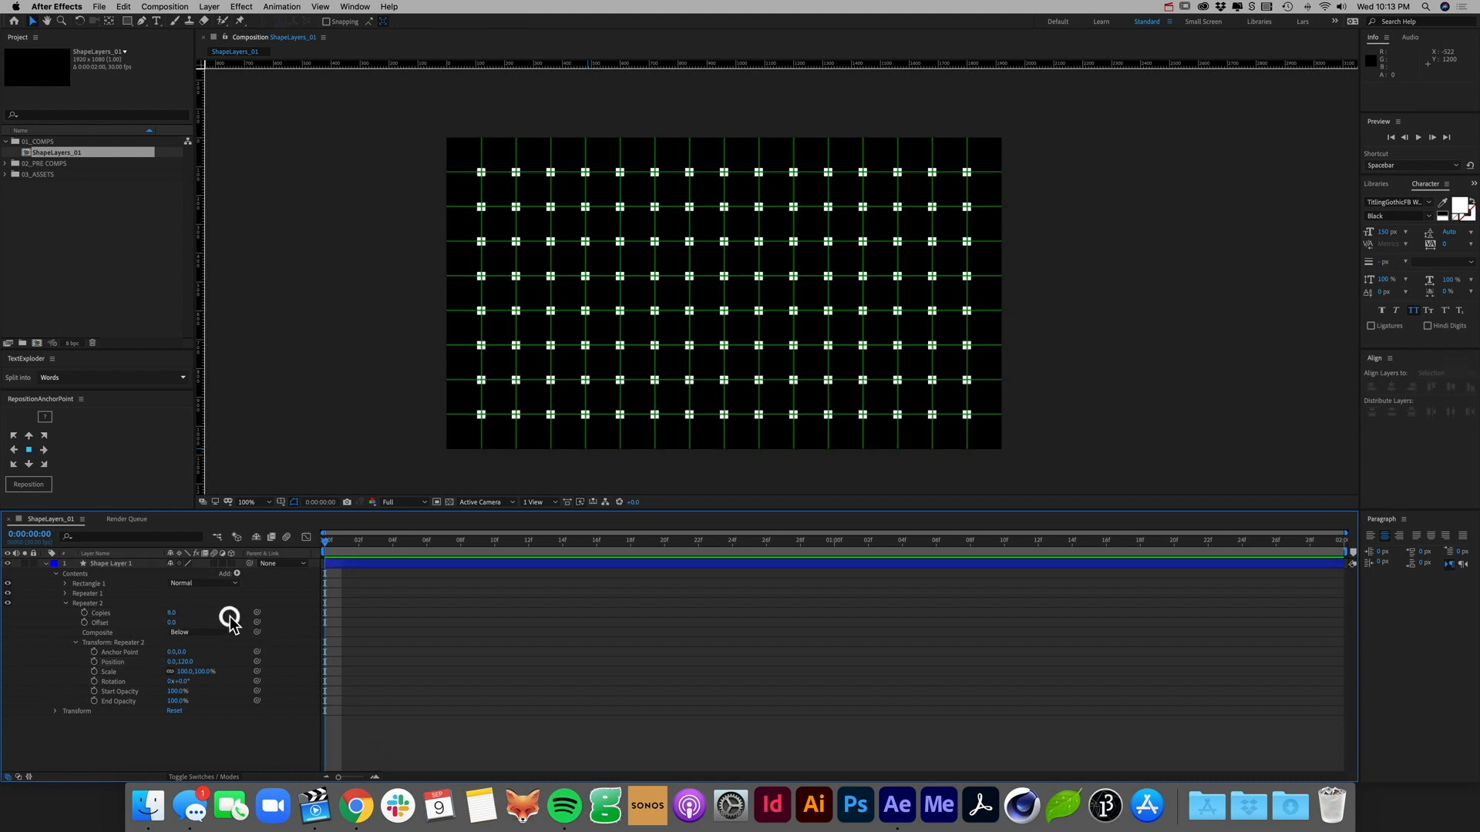
Step: Hide the proportional grid in the composition view and collapse the second Repeater's properties in Shape Layer 1
left_click(279, 503)
left_click(285, 524)
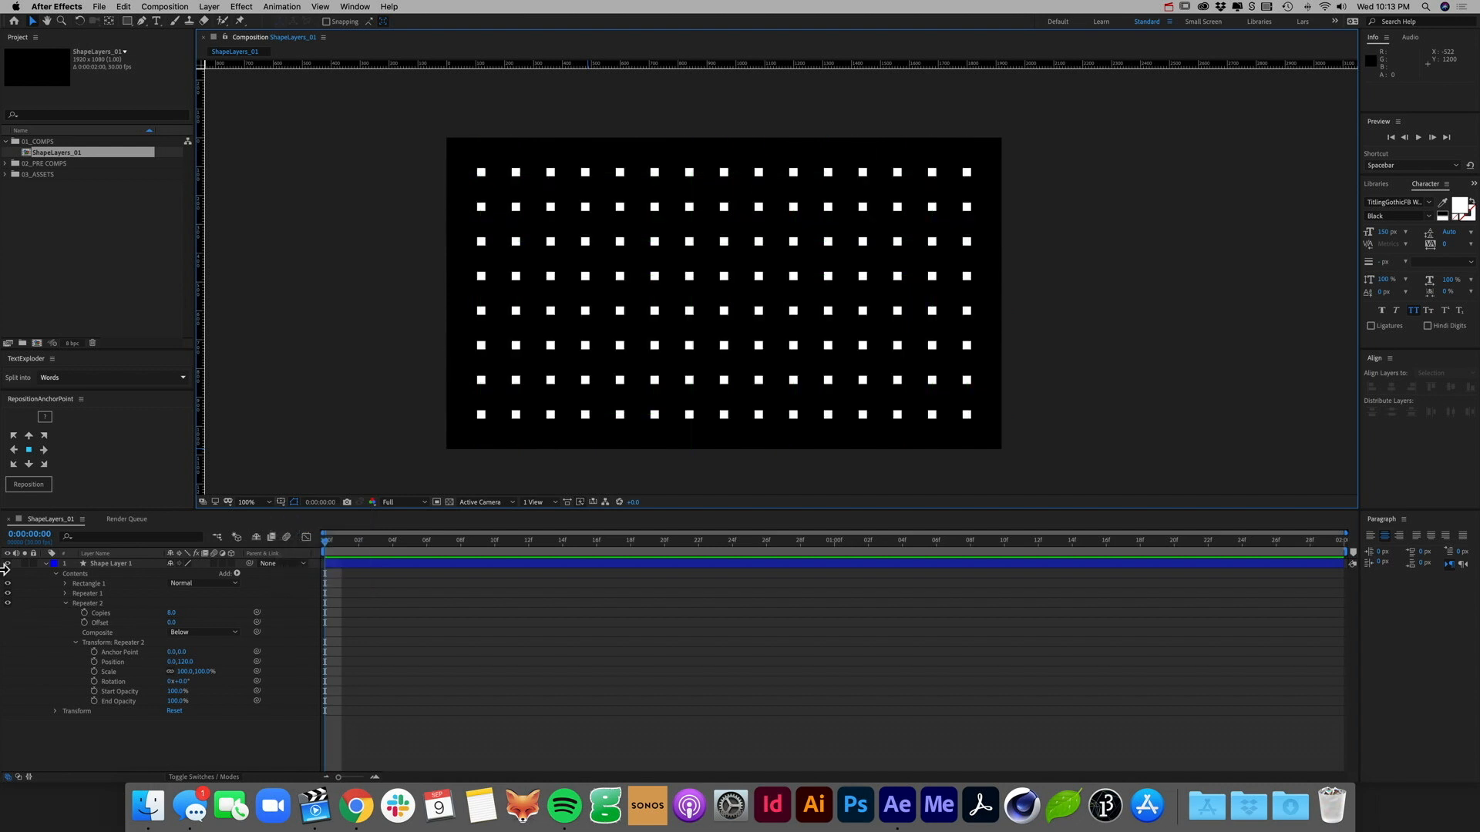
left_click(44, 563)
mouse_move(77, 563)
left_mouse_down()
mouse_move(106, 568)
mouse_move(110, 603)
mouse_move(99, 564)
left_mouse_up()
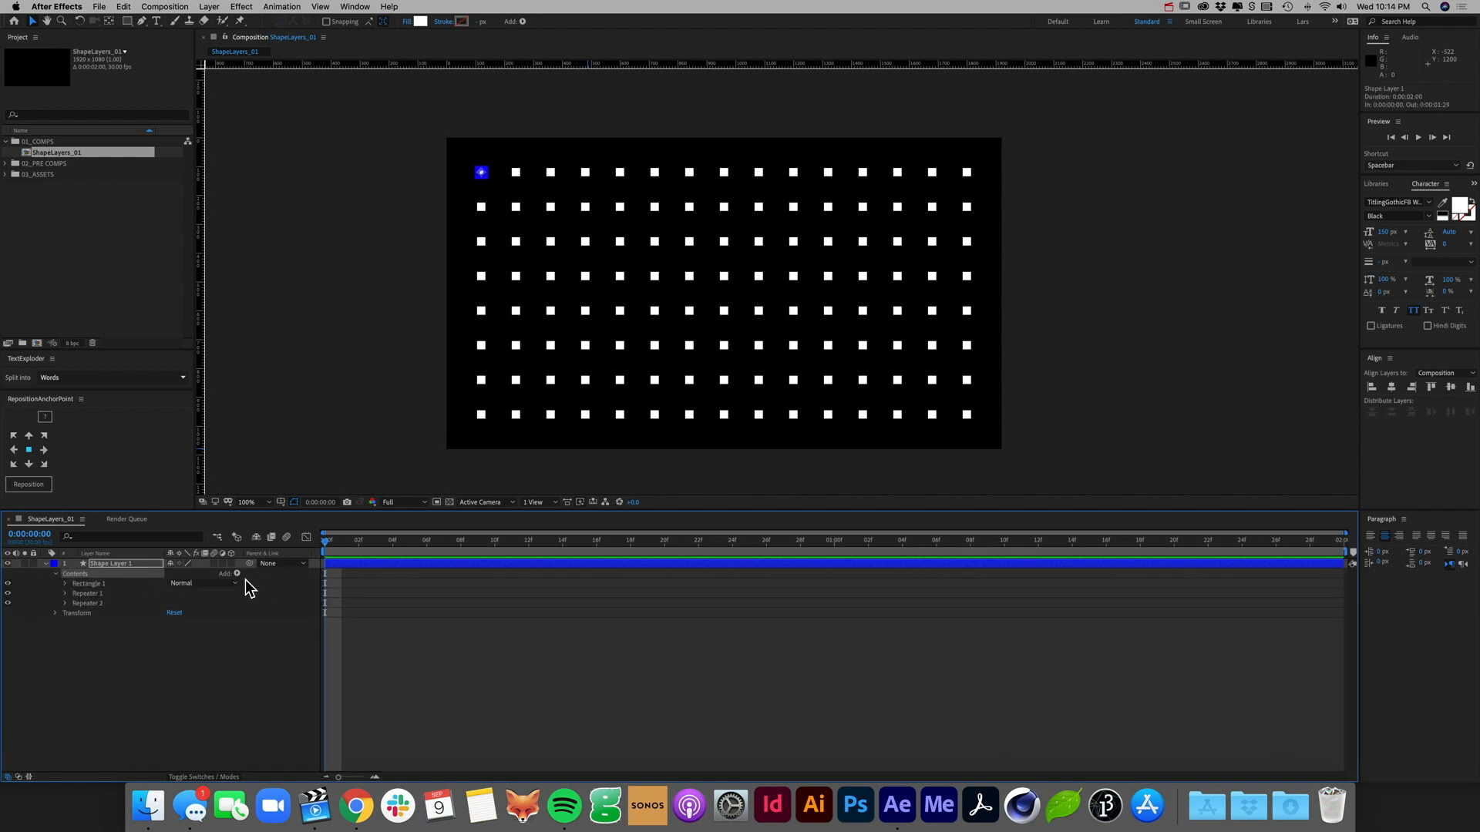
Step: Add a Wiggle Transform to Shape Layer 1 and move it below both Repeaters
left_click(238, 573)
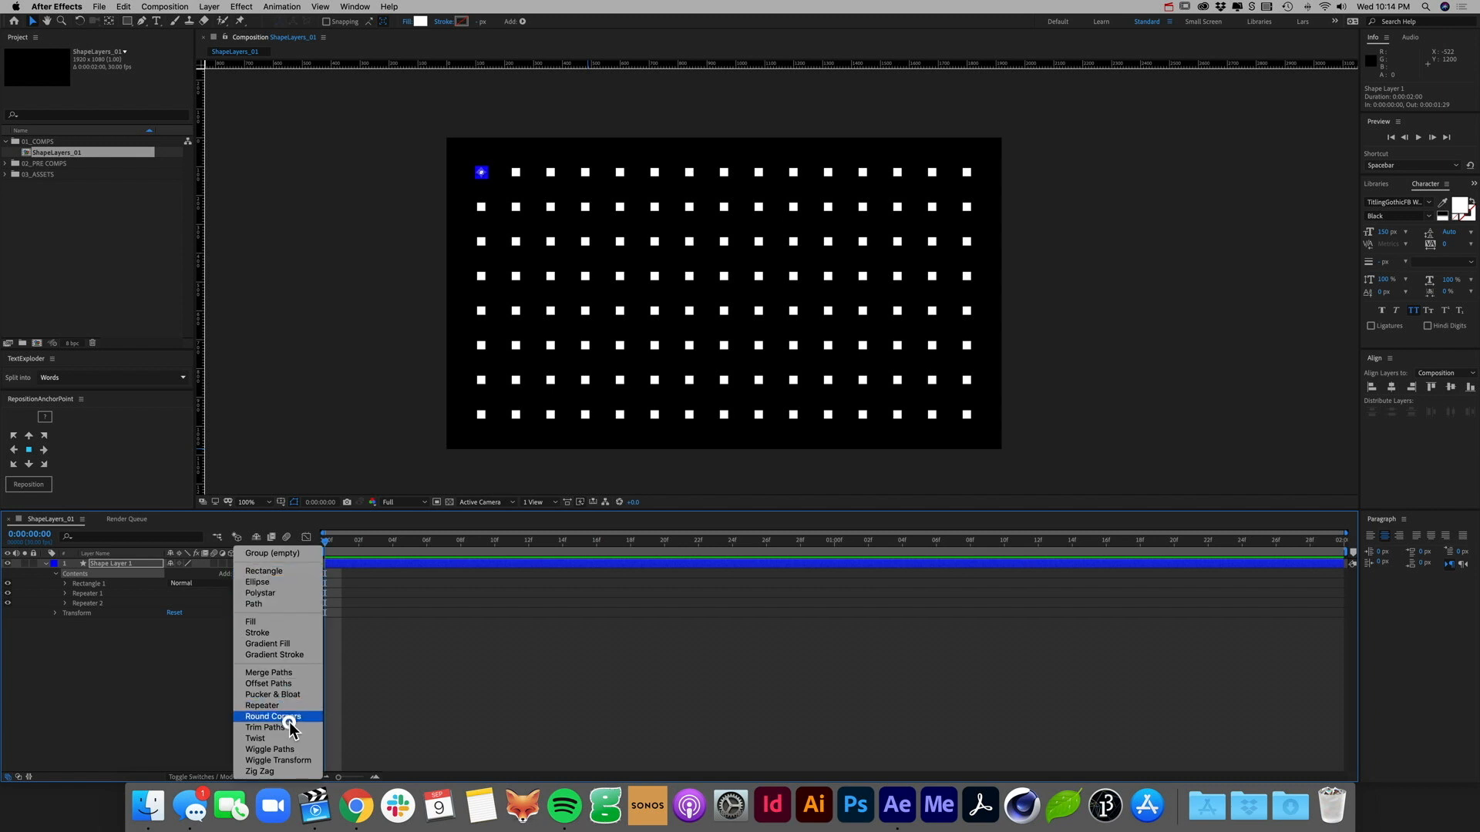
left_click(289, 760)
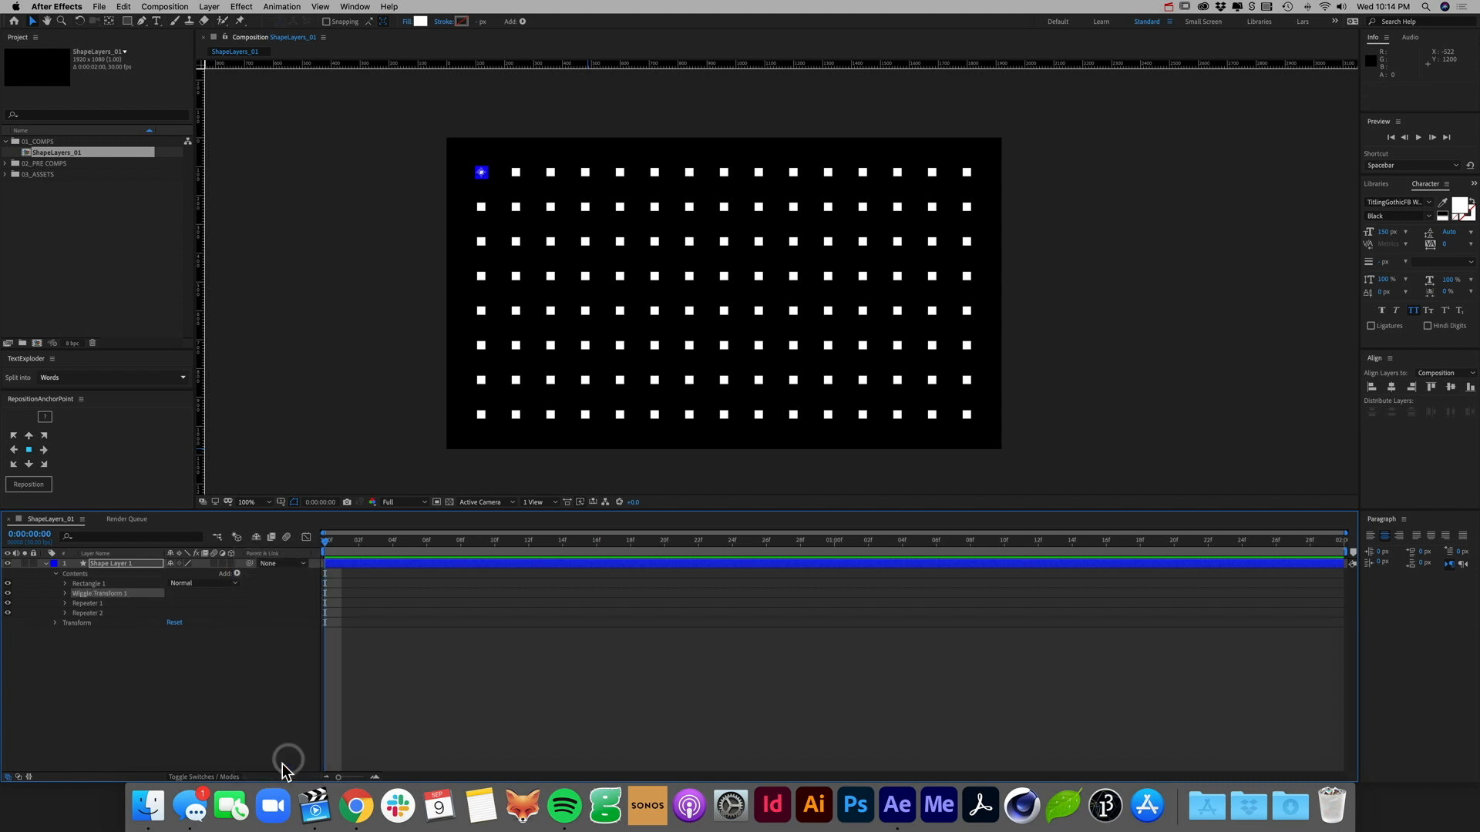
left_click_drag(125, 594, 126, 614)
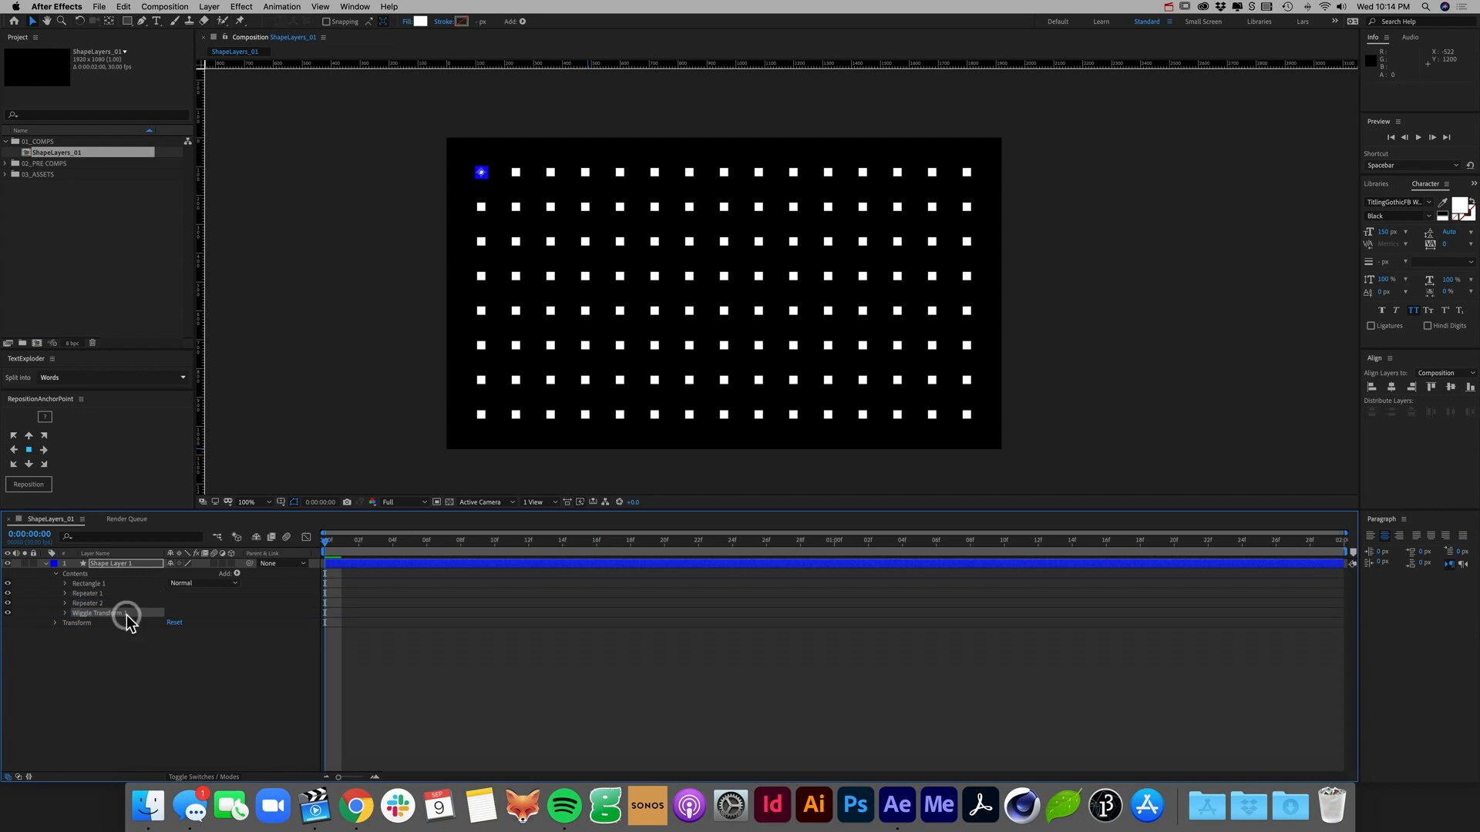
Step: Set the Scale in the Wiggle Transform's Transform properties to 50%, keeping width and height linked
left_click(88, 583)
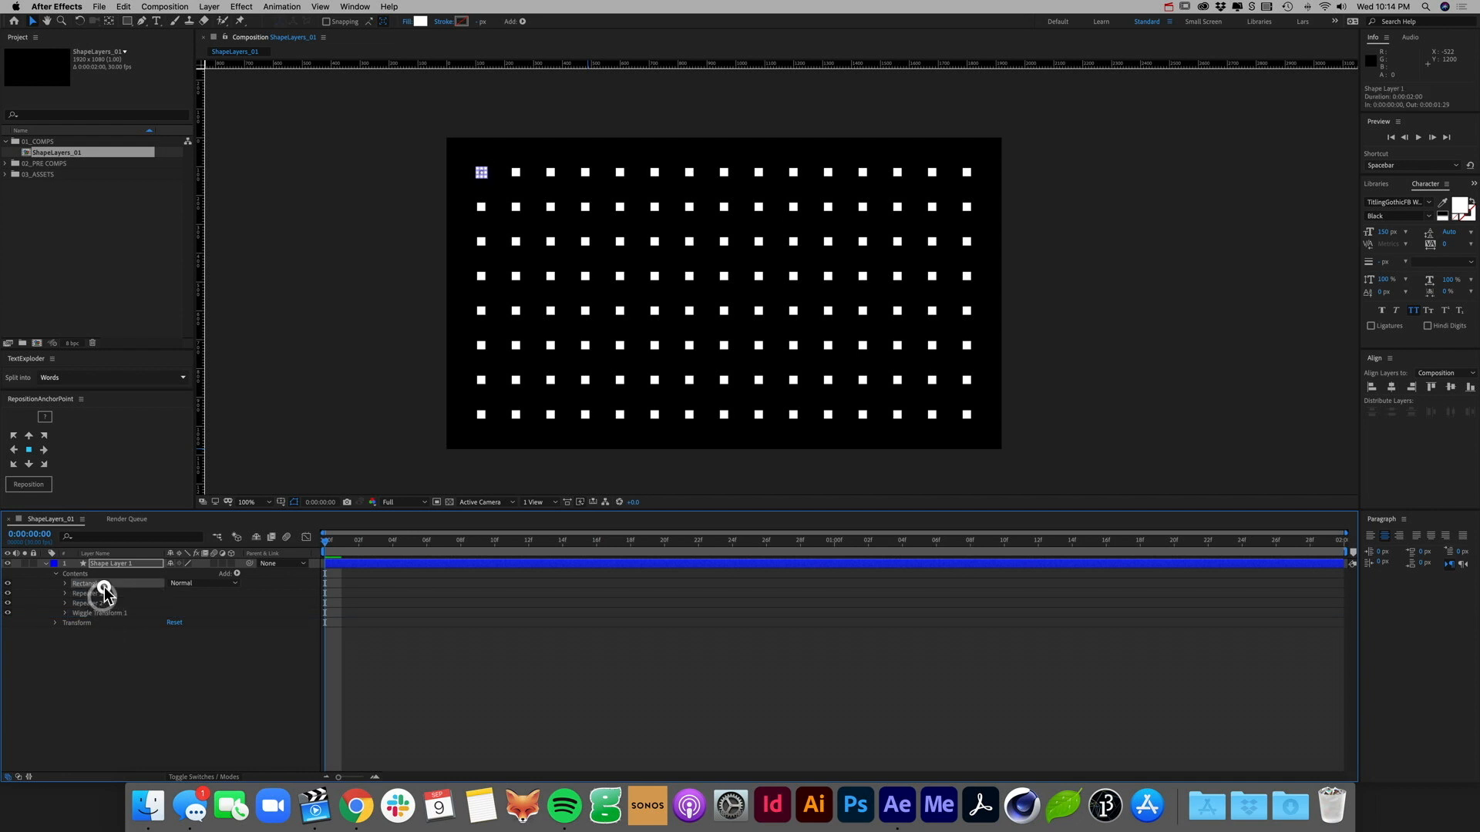
left_click(66, 614)
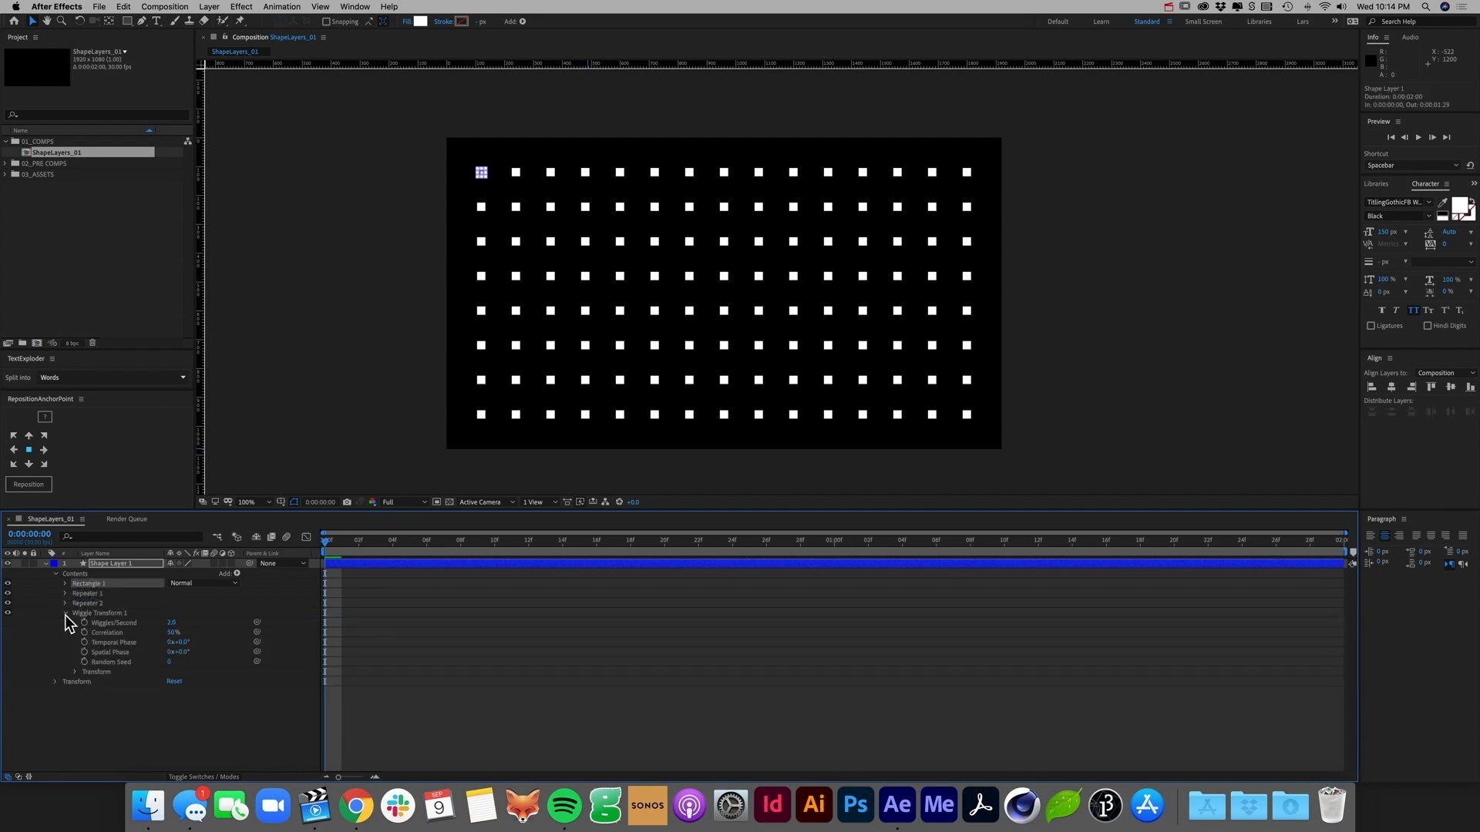
left_click(145, 614)
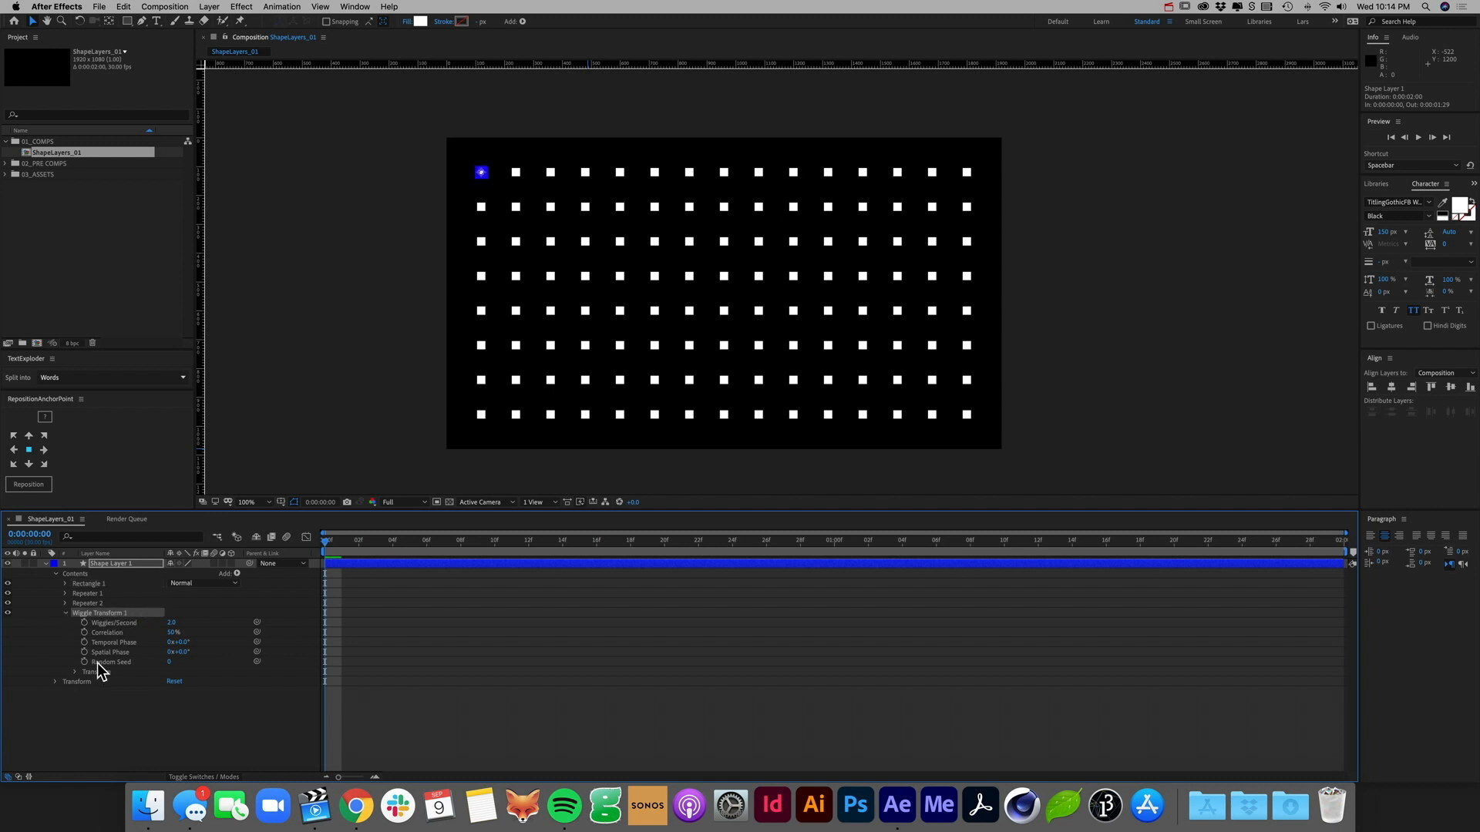
left_click(74, 672)
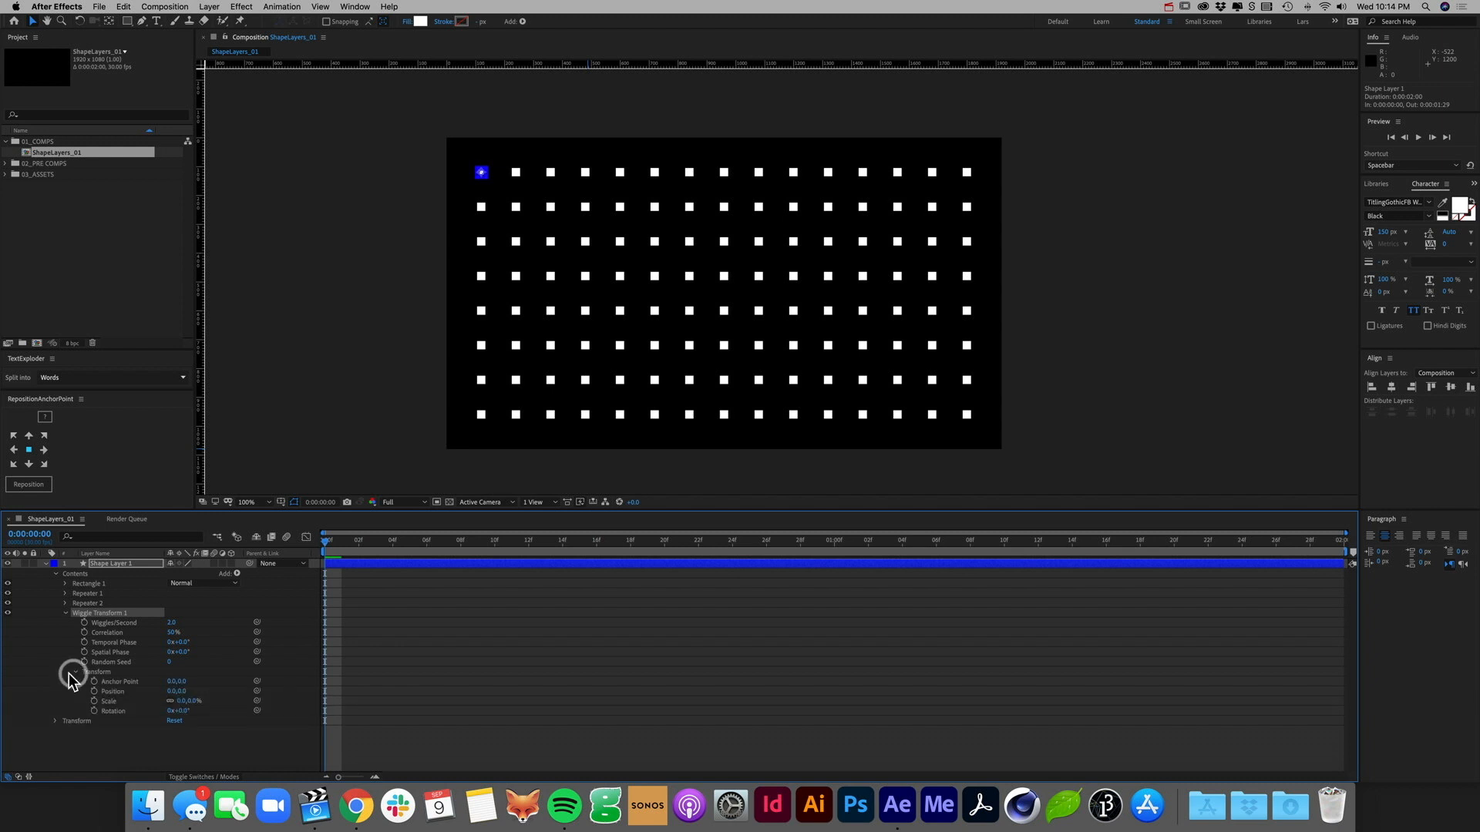
left_click(193, 701)
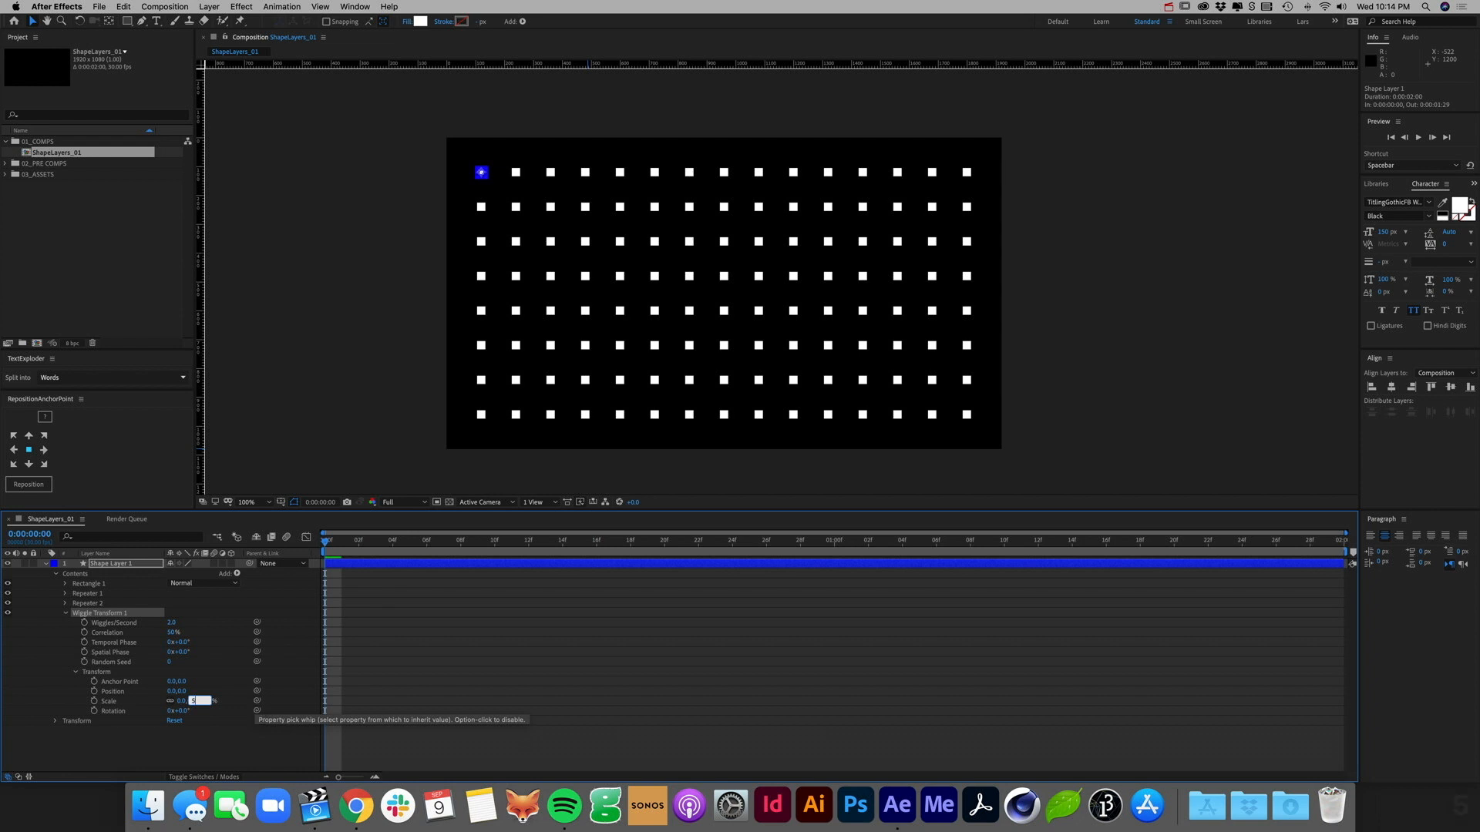
type("50")
key("Return")
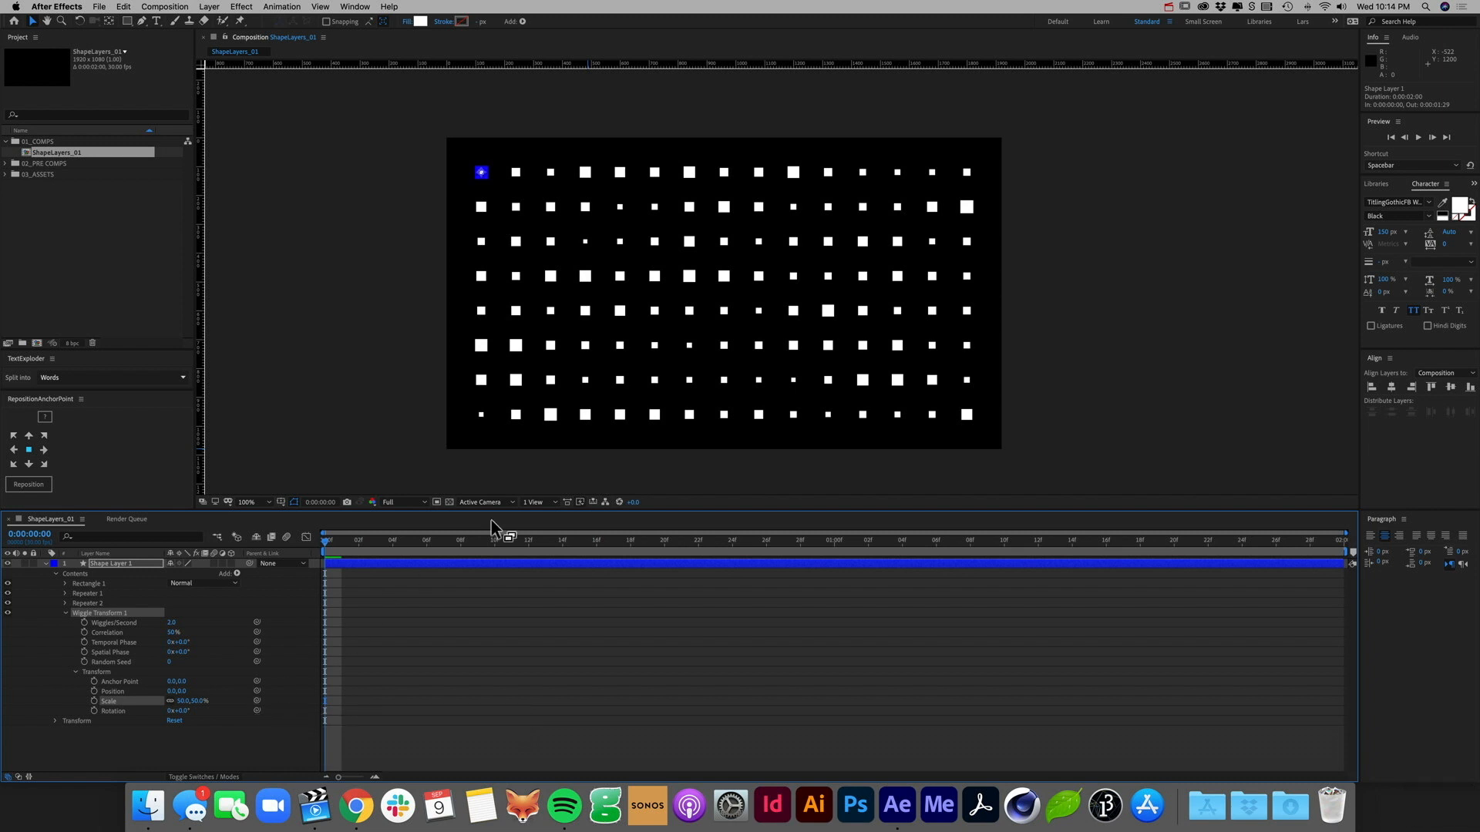
left_click(151, 760)
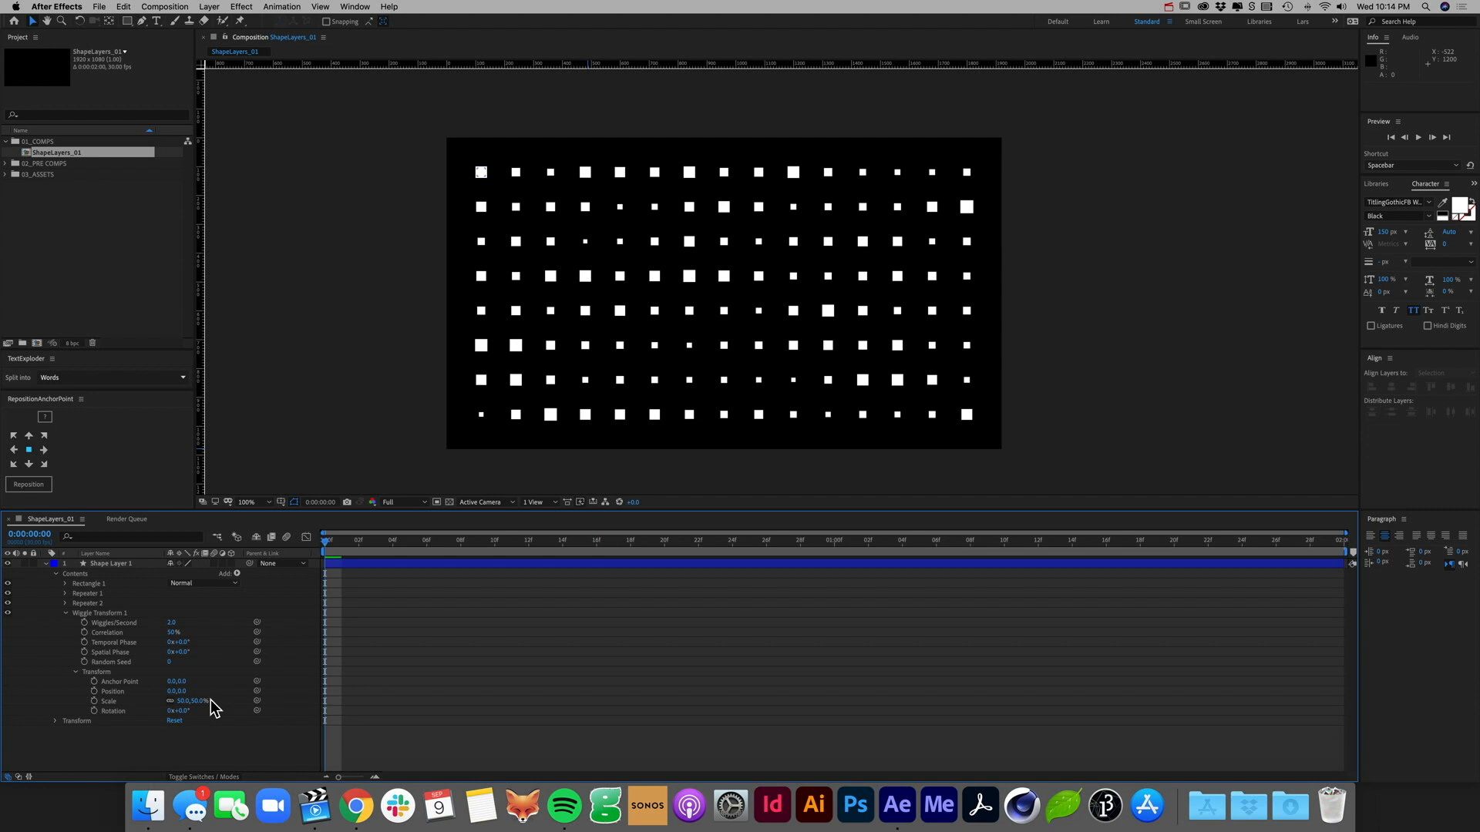
Step: Preview the animation while trying a much higher Wiggles/Second rate on the Wiggle Transform, and return the rate to 2
left_click(135, 615)
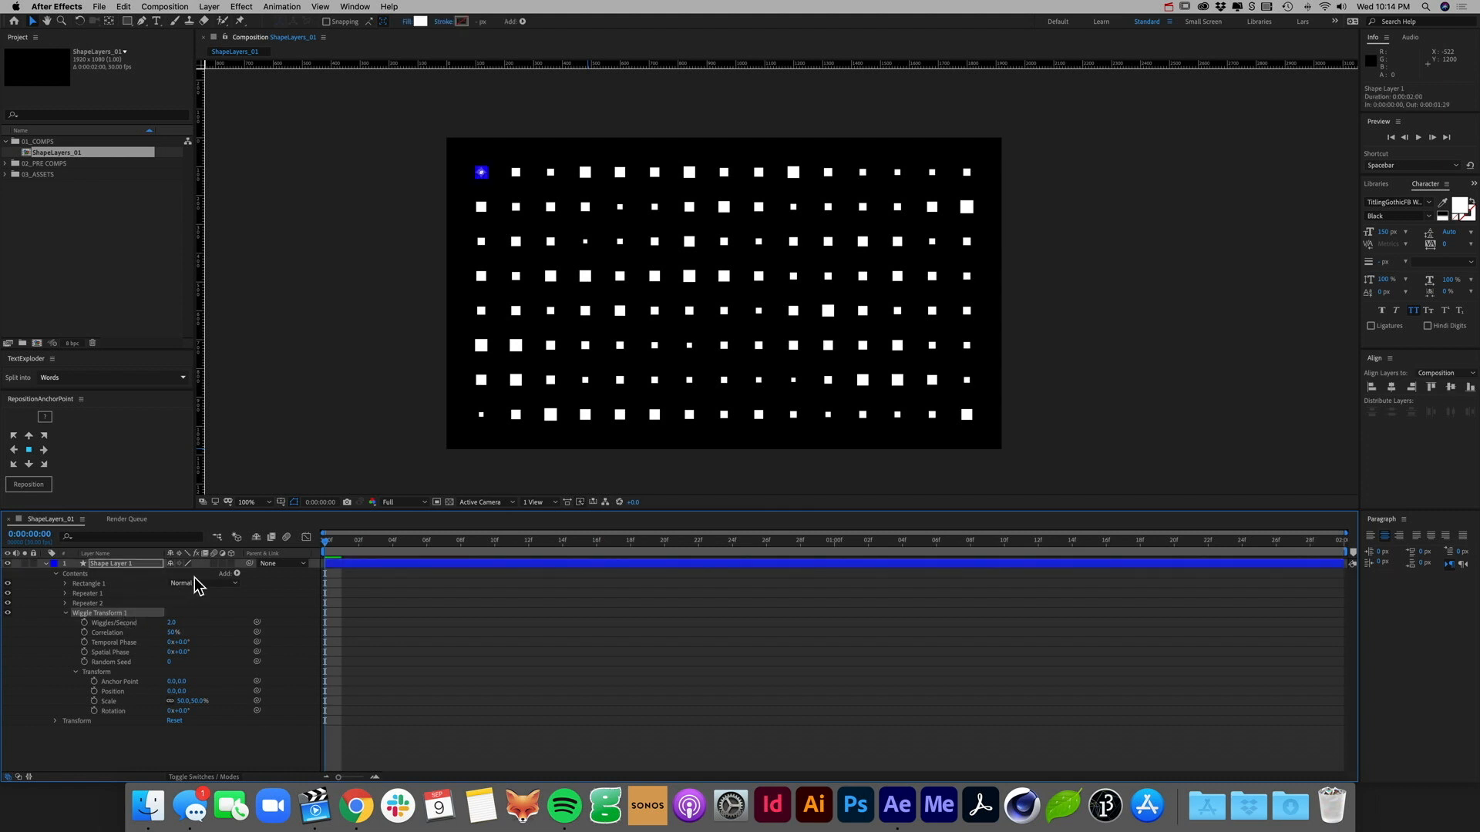
key("0")
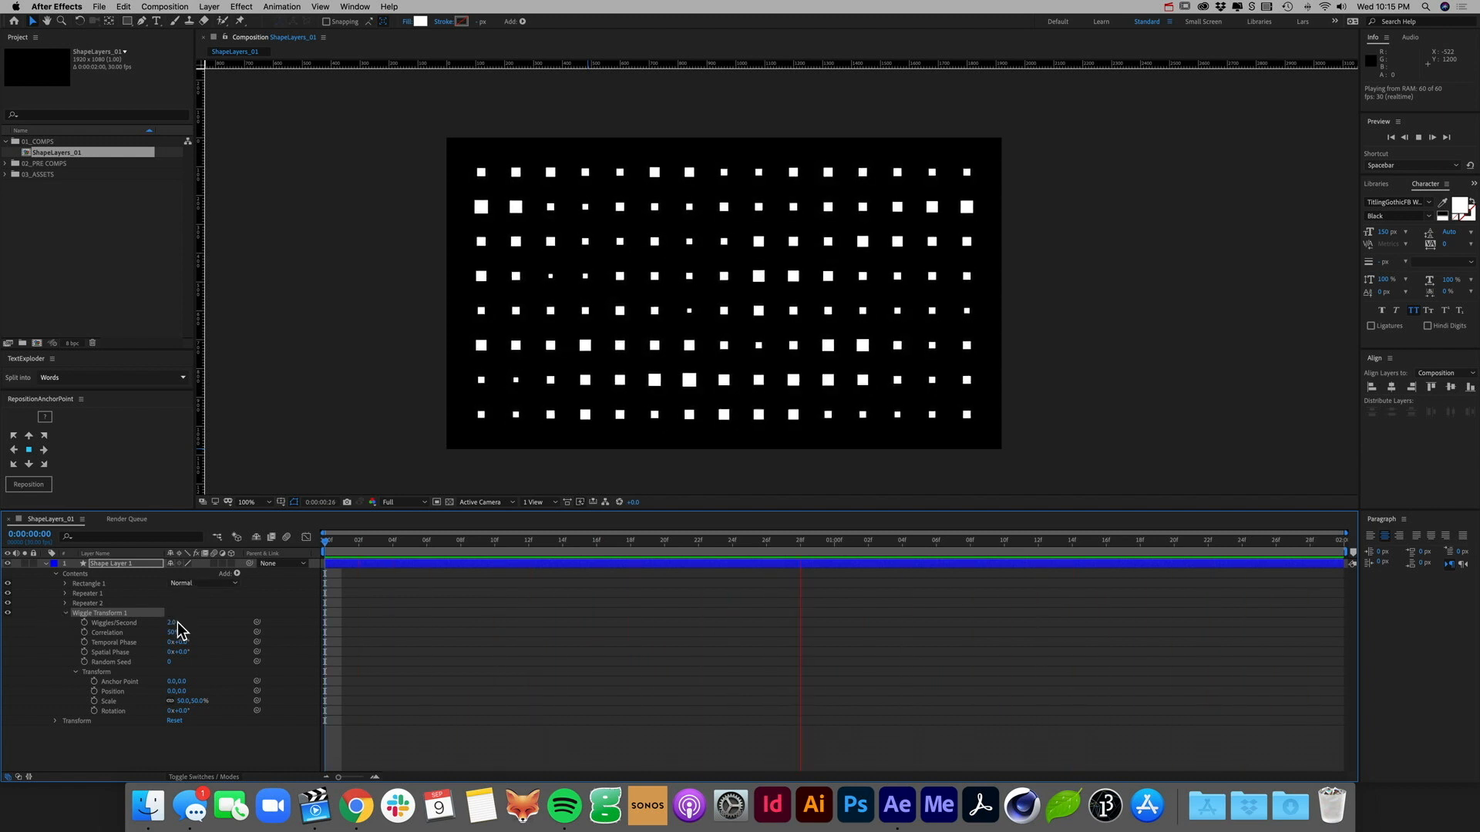
left_click_drag(178, 622, 203, 623)
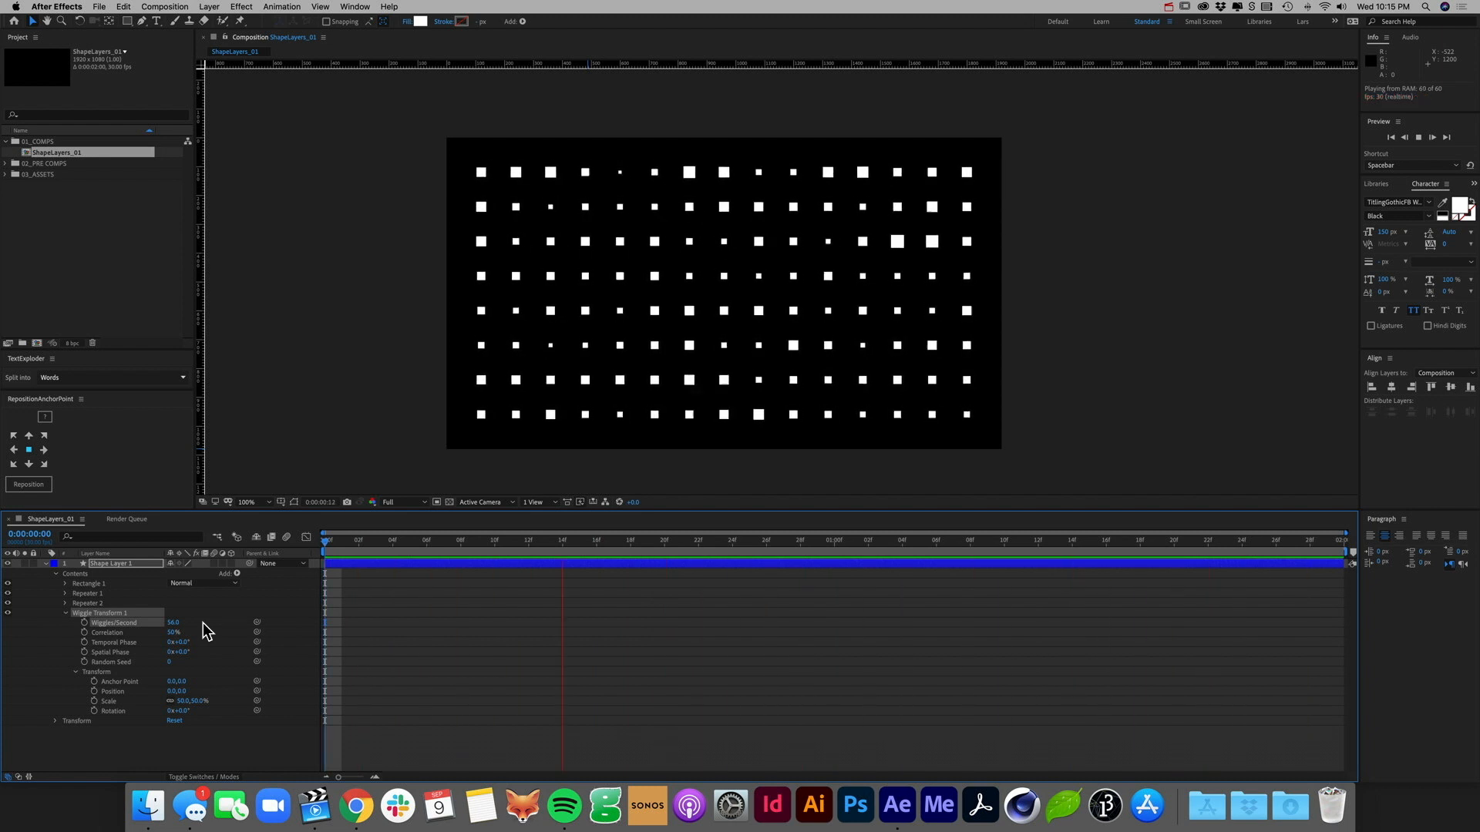
left_click(174, 623)
type("2")
key("Return")
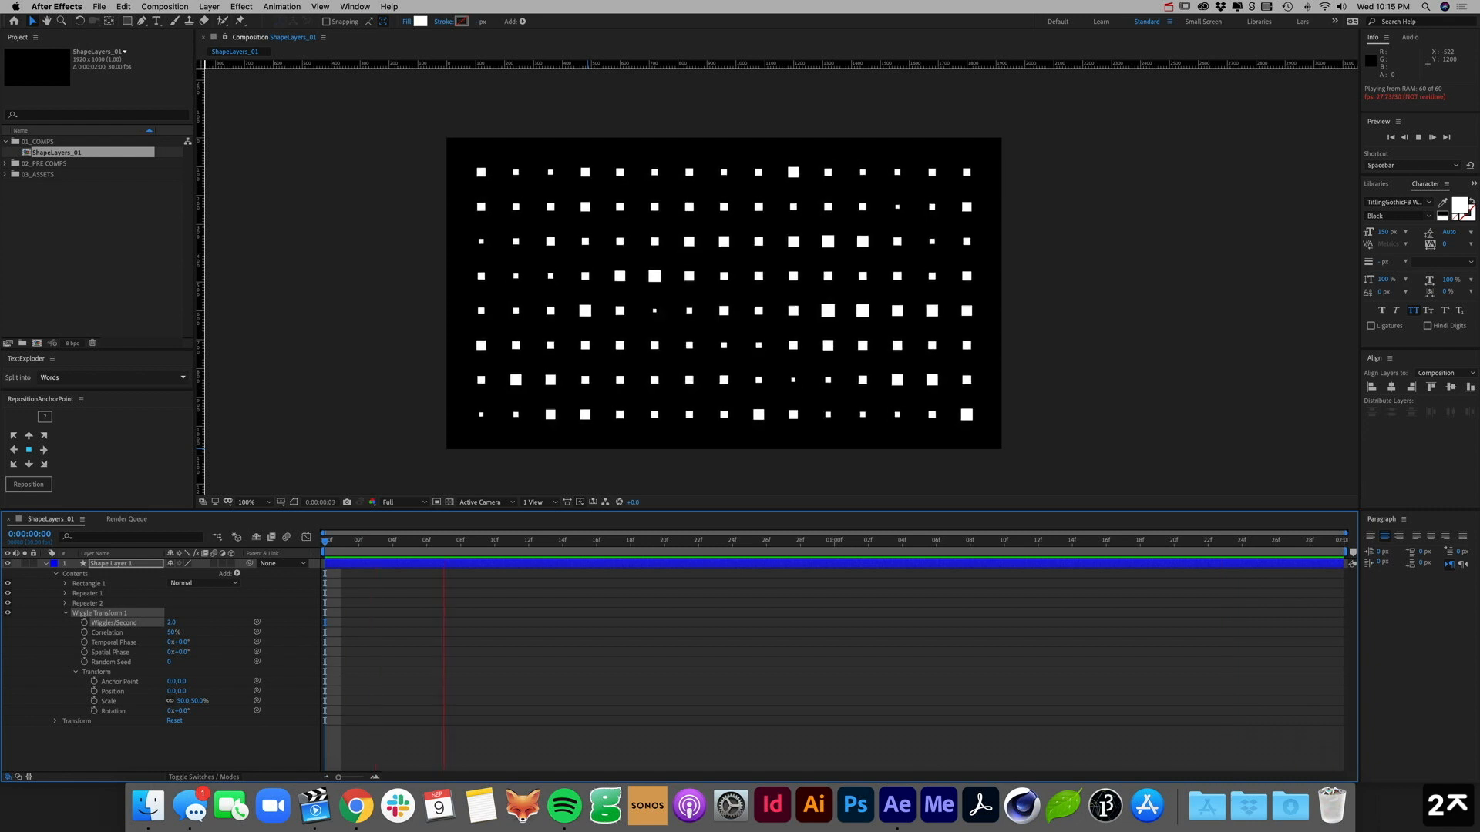
Step: Collapse the Wiggle Transform and add a Pucker & Bloat to Shape Layer 1, placed just above the Wiggle Transform
left_click(76, 672)
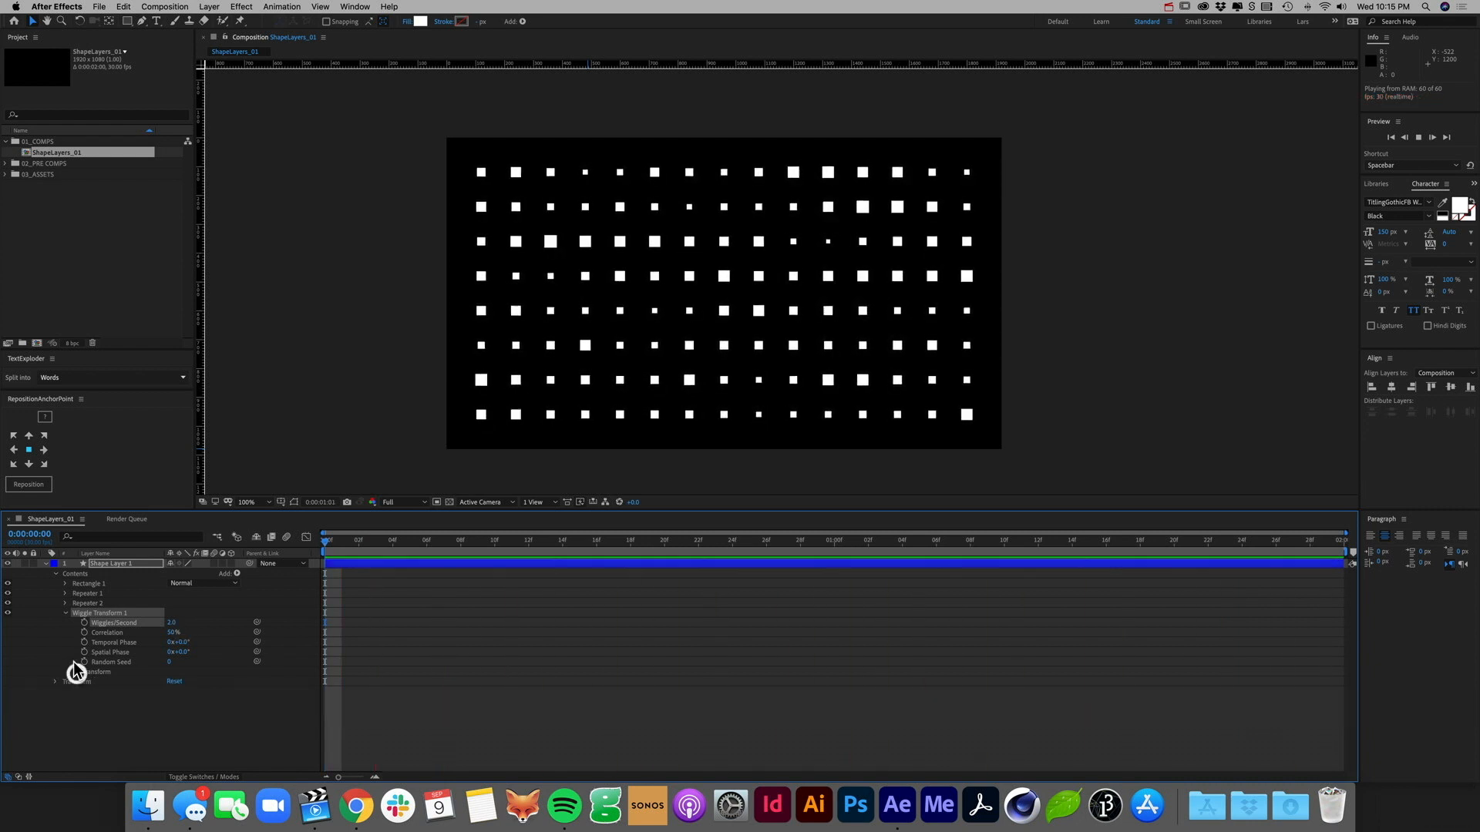
left_click(66, 613)
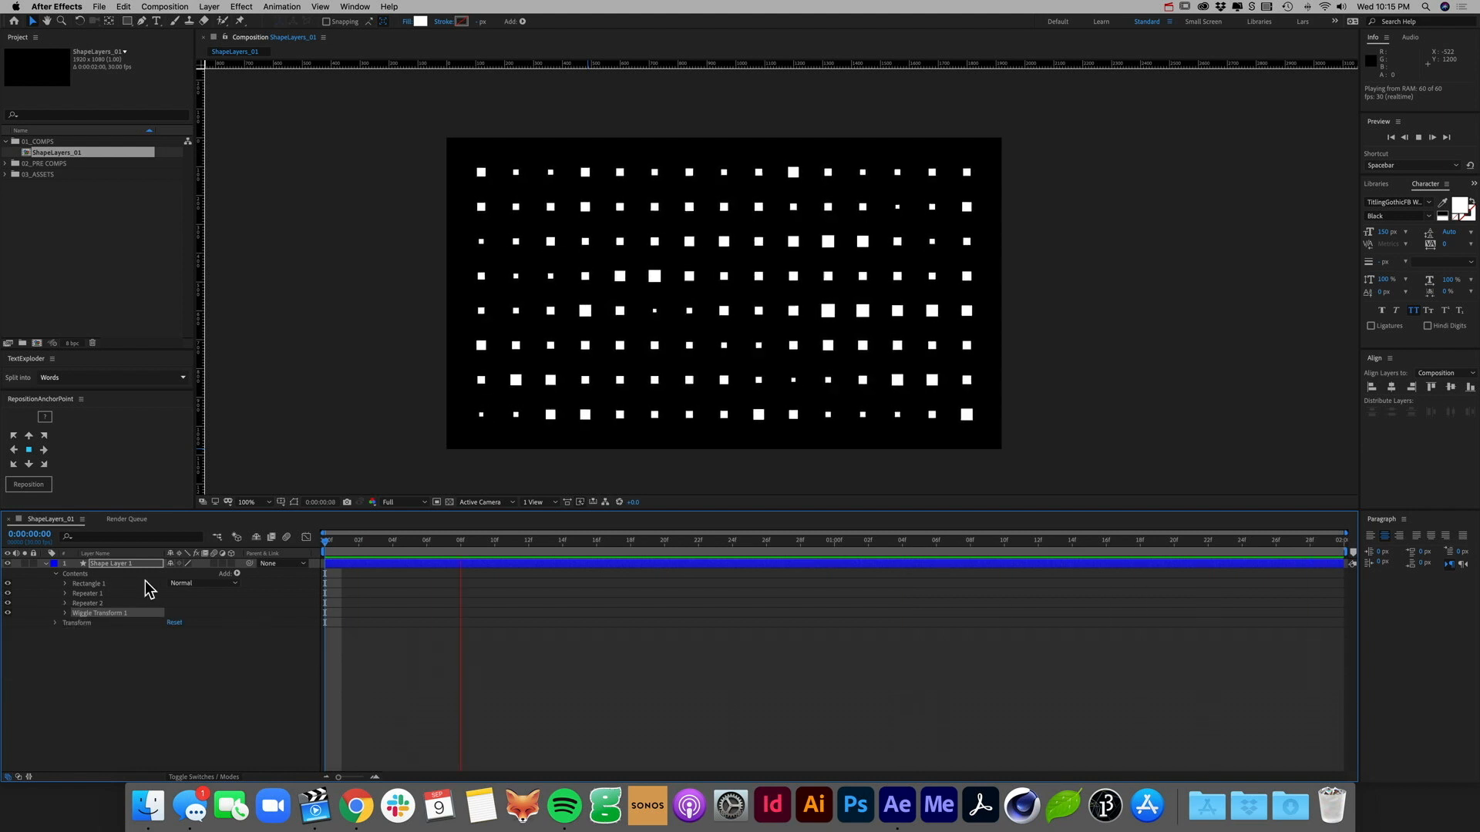
left_click(233, 575)
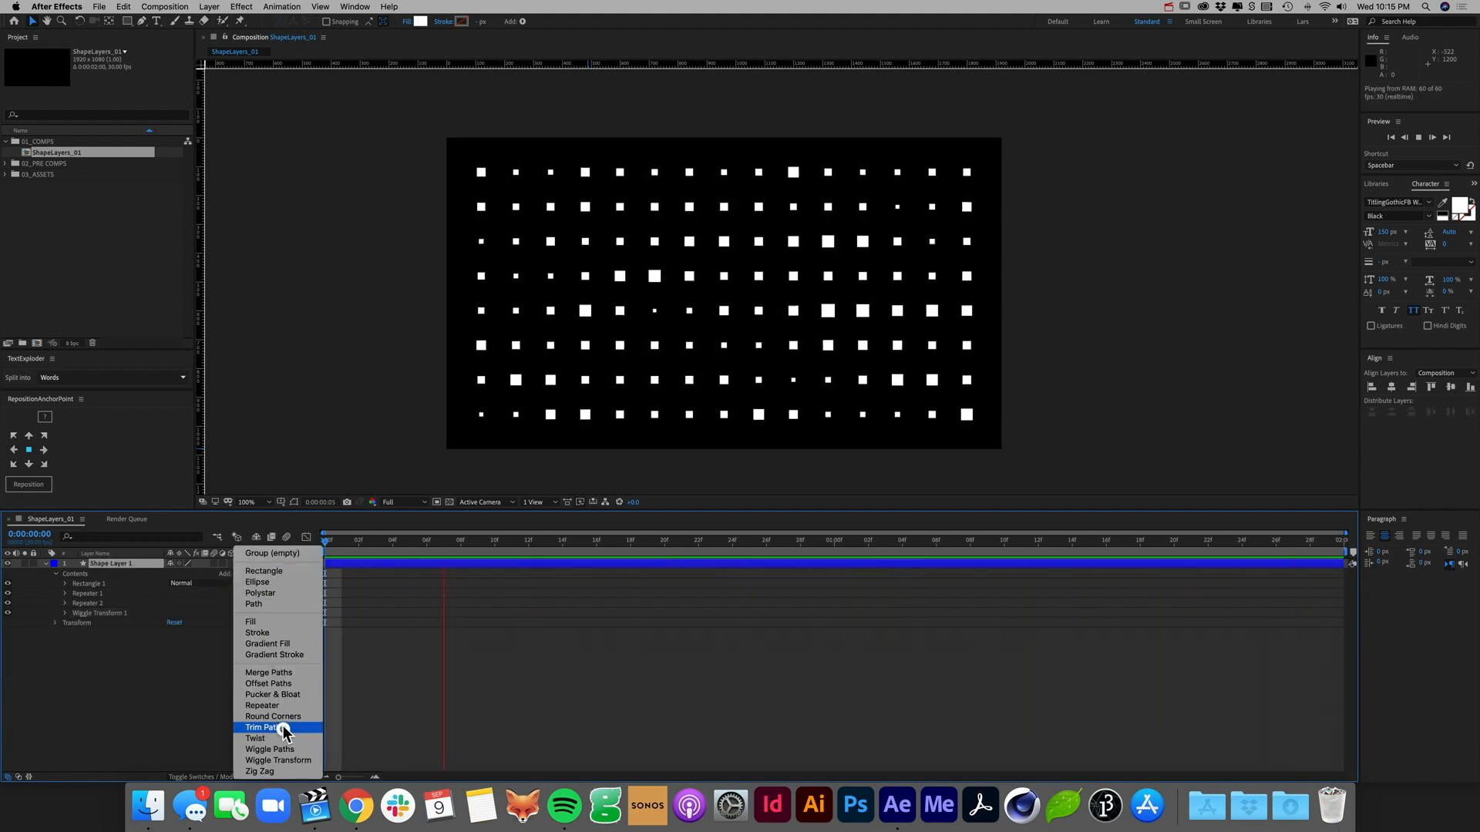
left_click(274, 695)
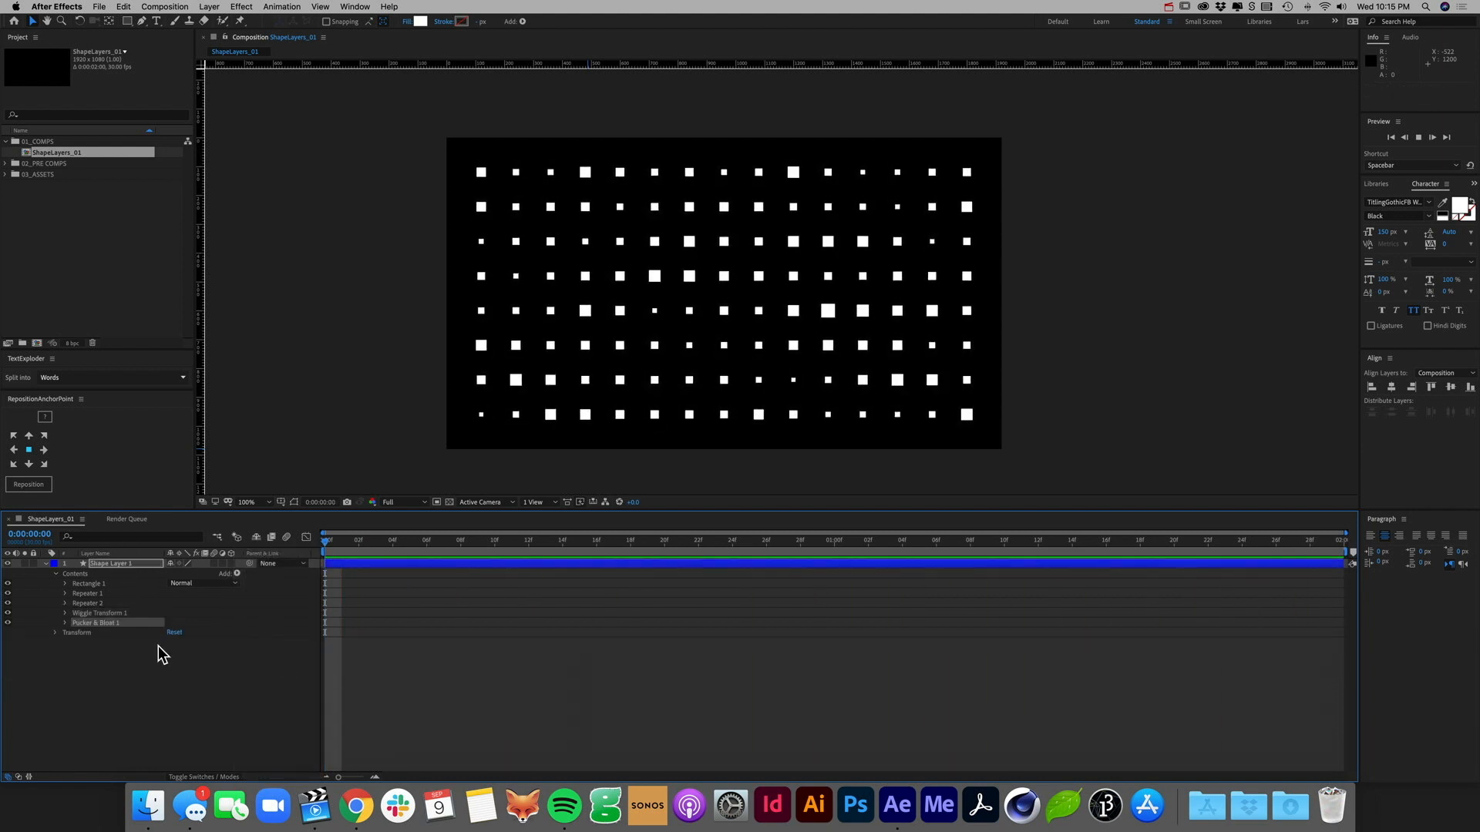
left_click_drag(109, 625, 60, 610)
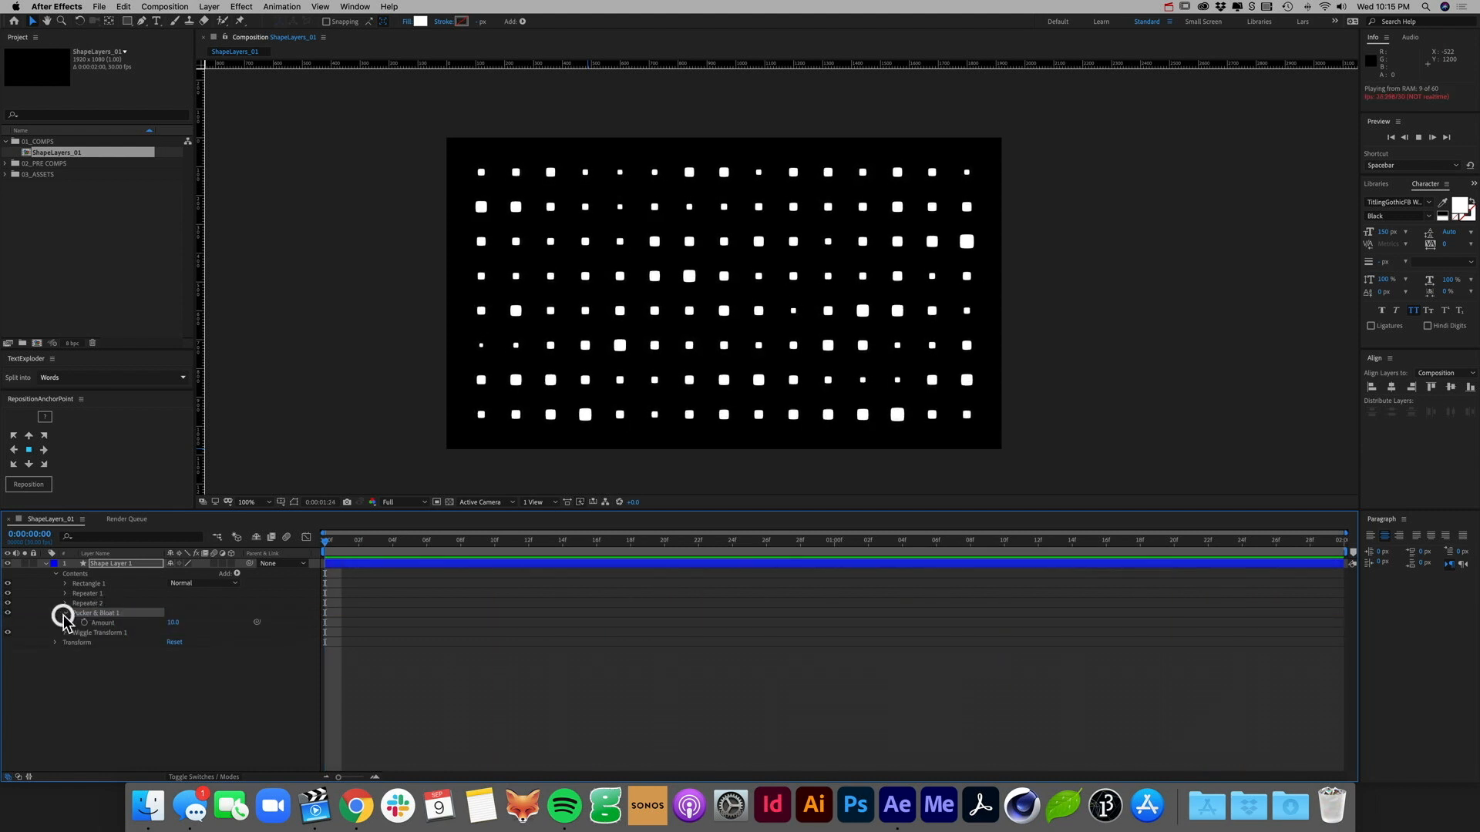
Step: Set the Pucker & Bloat amount to about 133 and collapse its properties
left_click(64, 612)
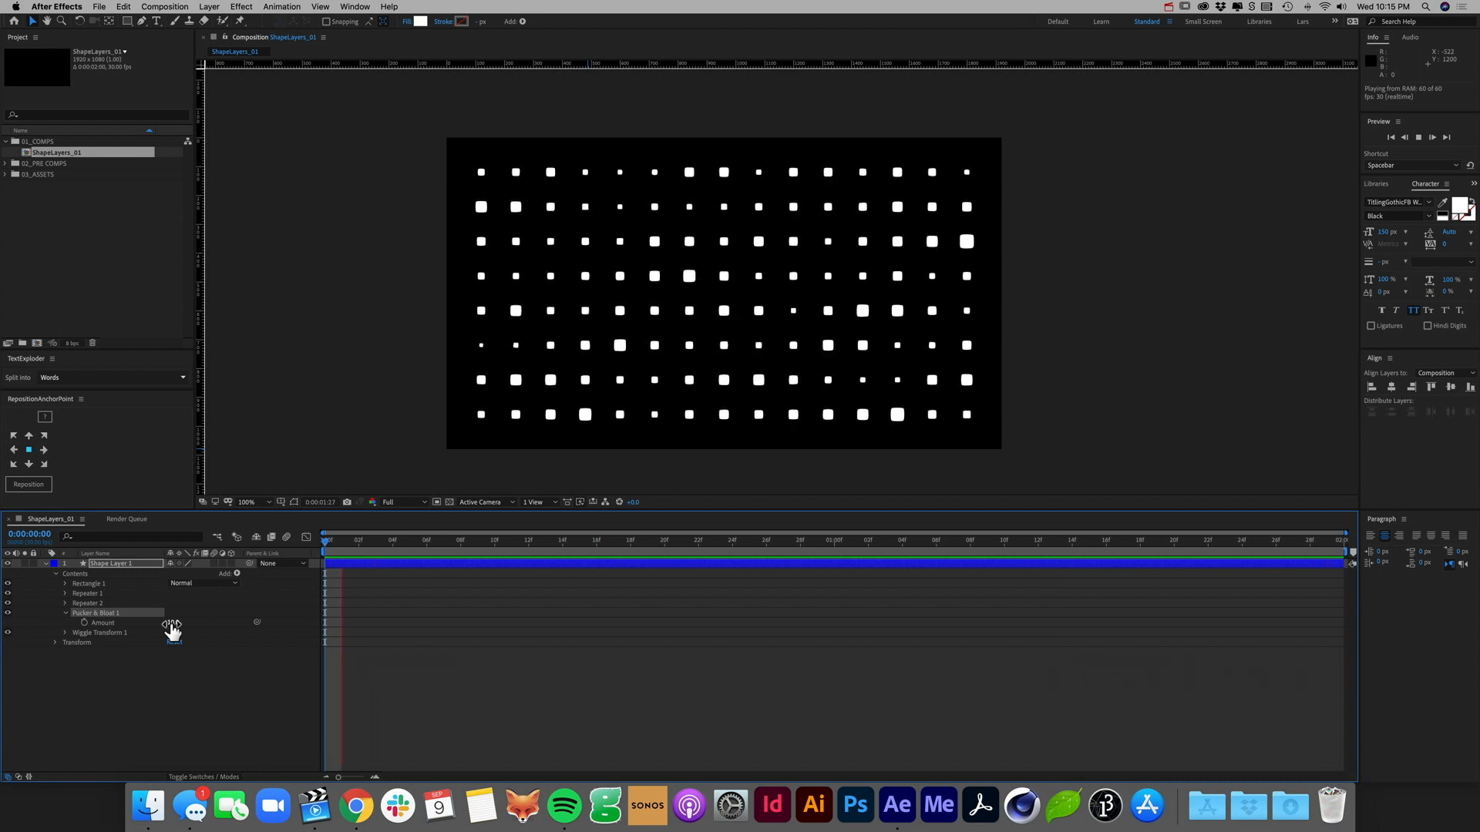
left_click_drag(171, 630, 242, 624)
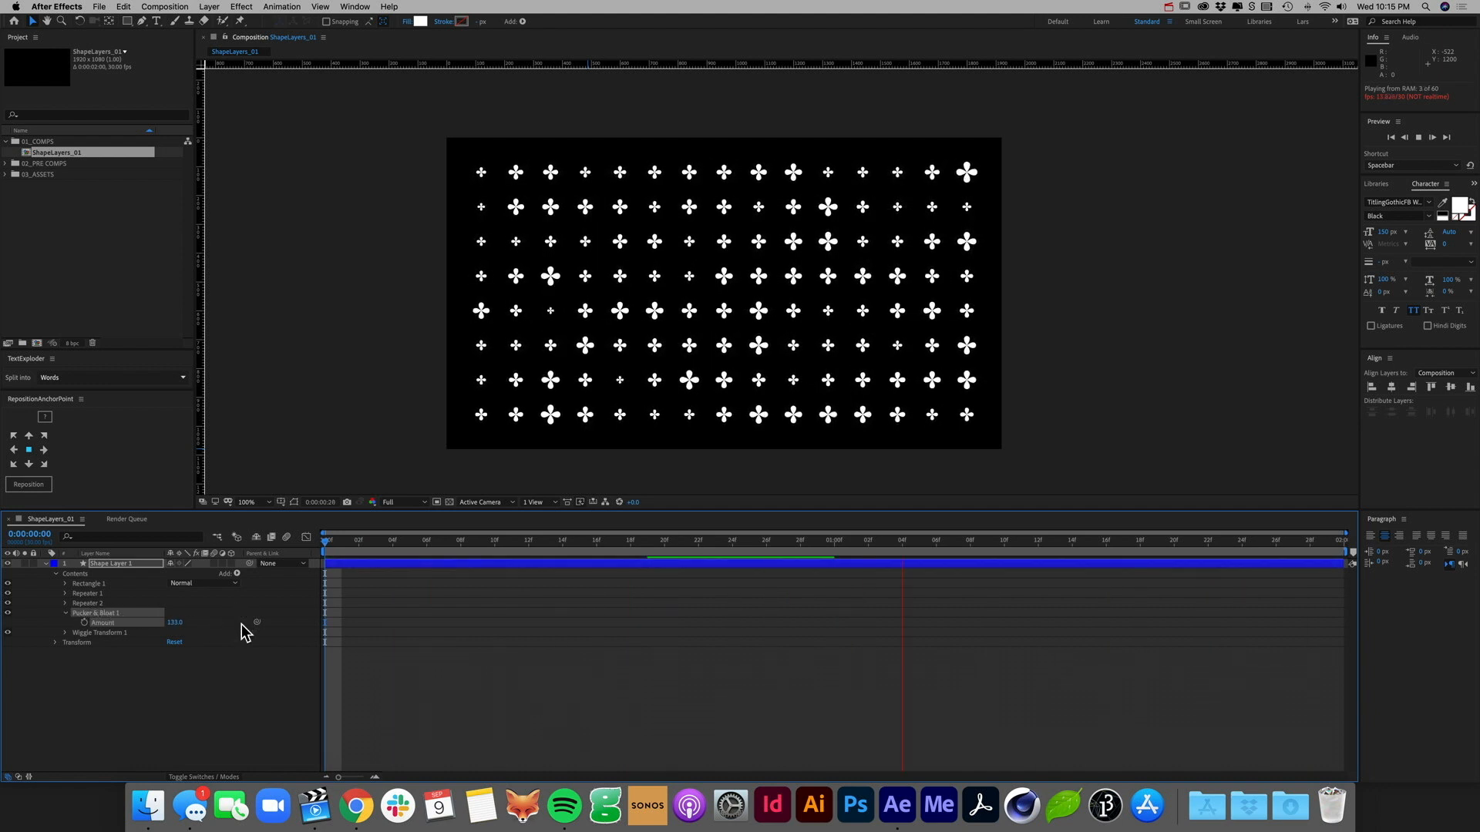
left_click(146, 704)
left_click(65, 612)
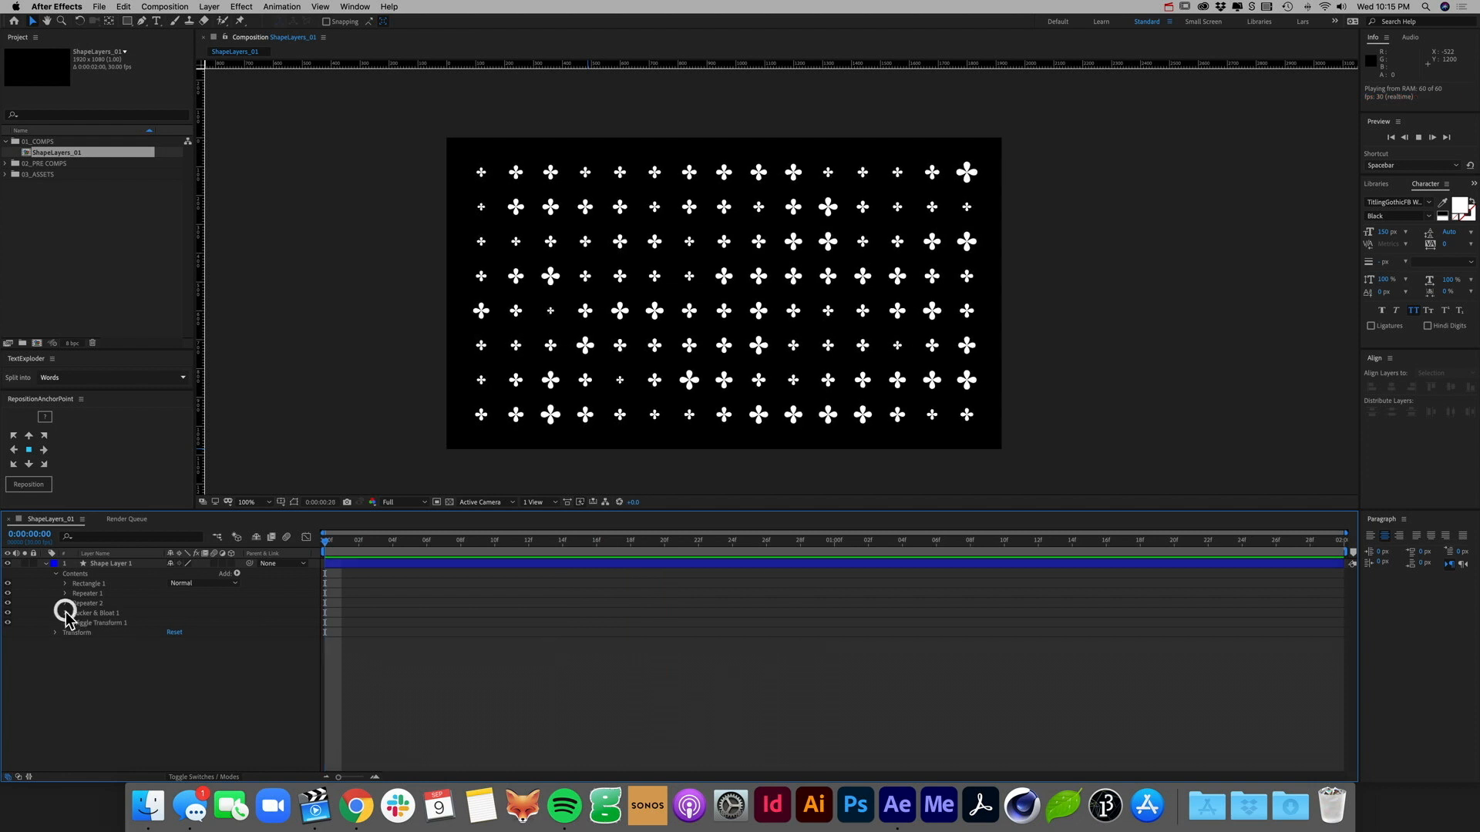
Step: Examine the Wiggle Transform's settings, including its Transform properties, while the animation preview plays
left_click(137, 563)
left_click(113, 623)
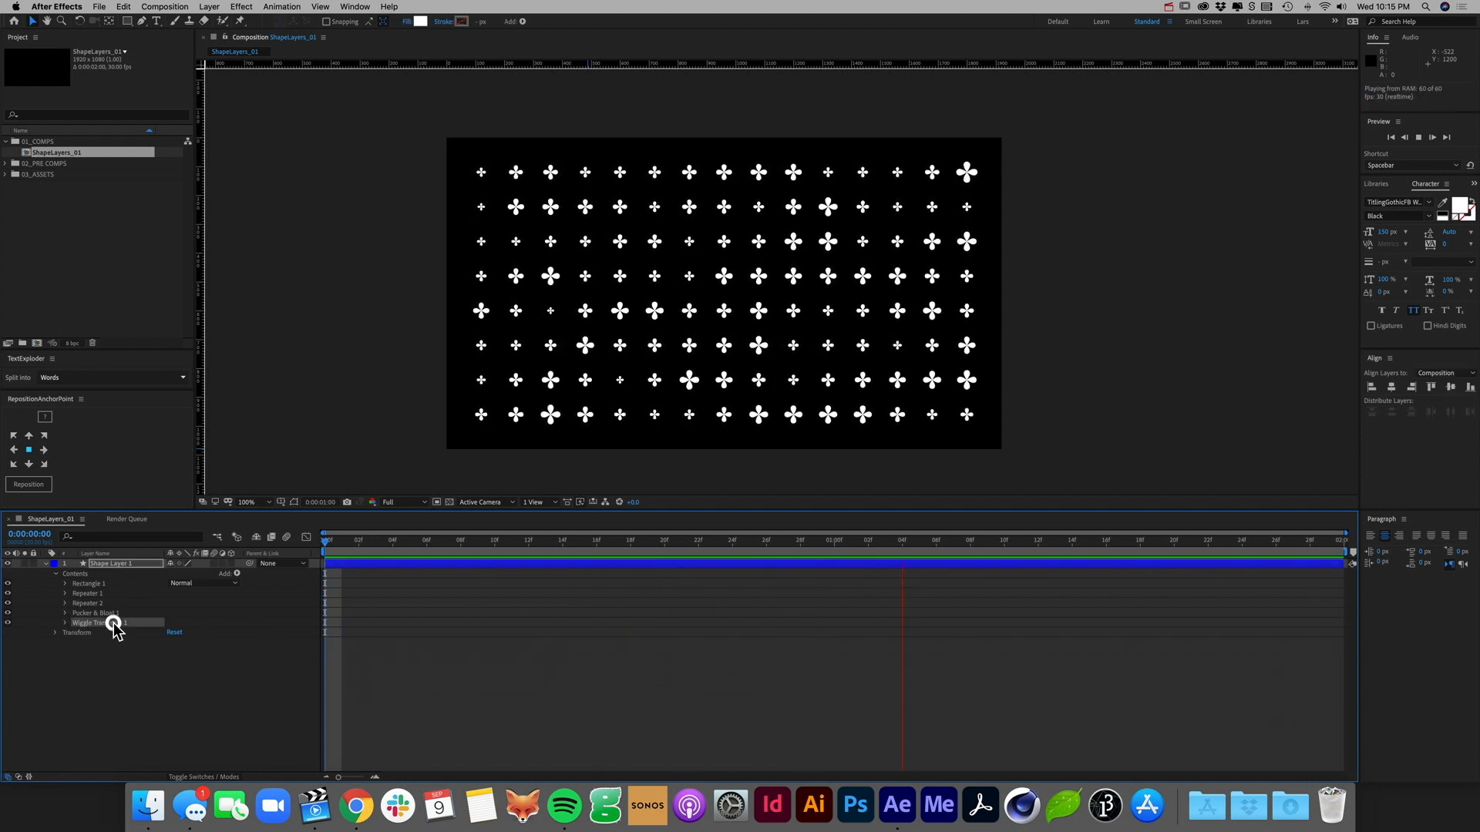
left_click(66, 623)
left_click(111, 682)
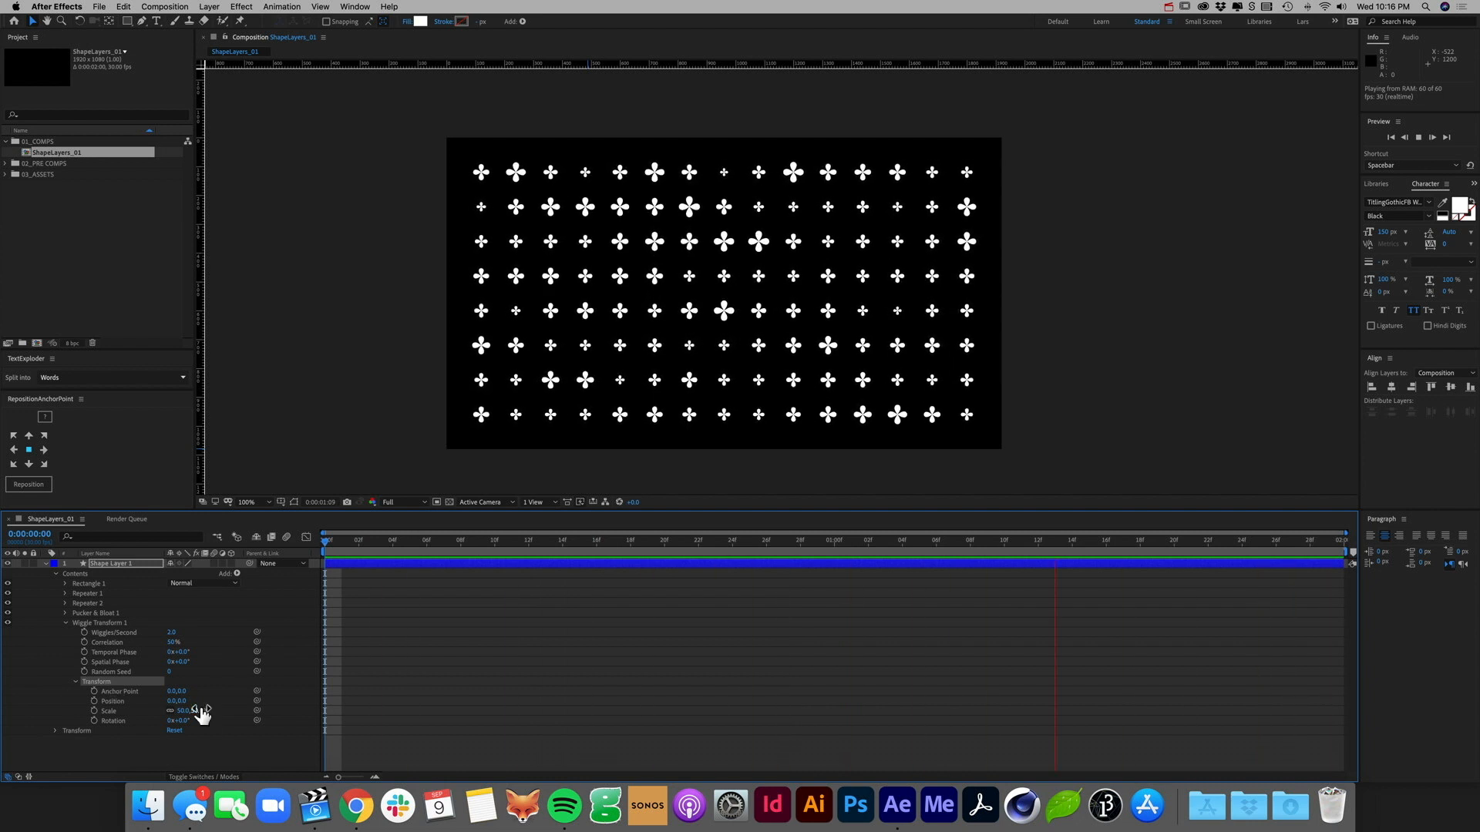
left_click(65, 623)
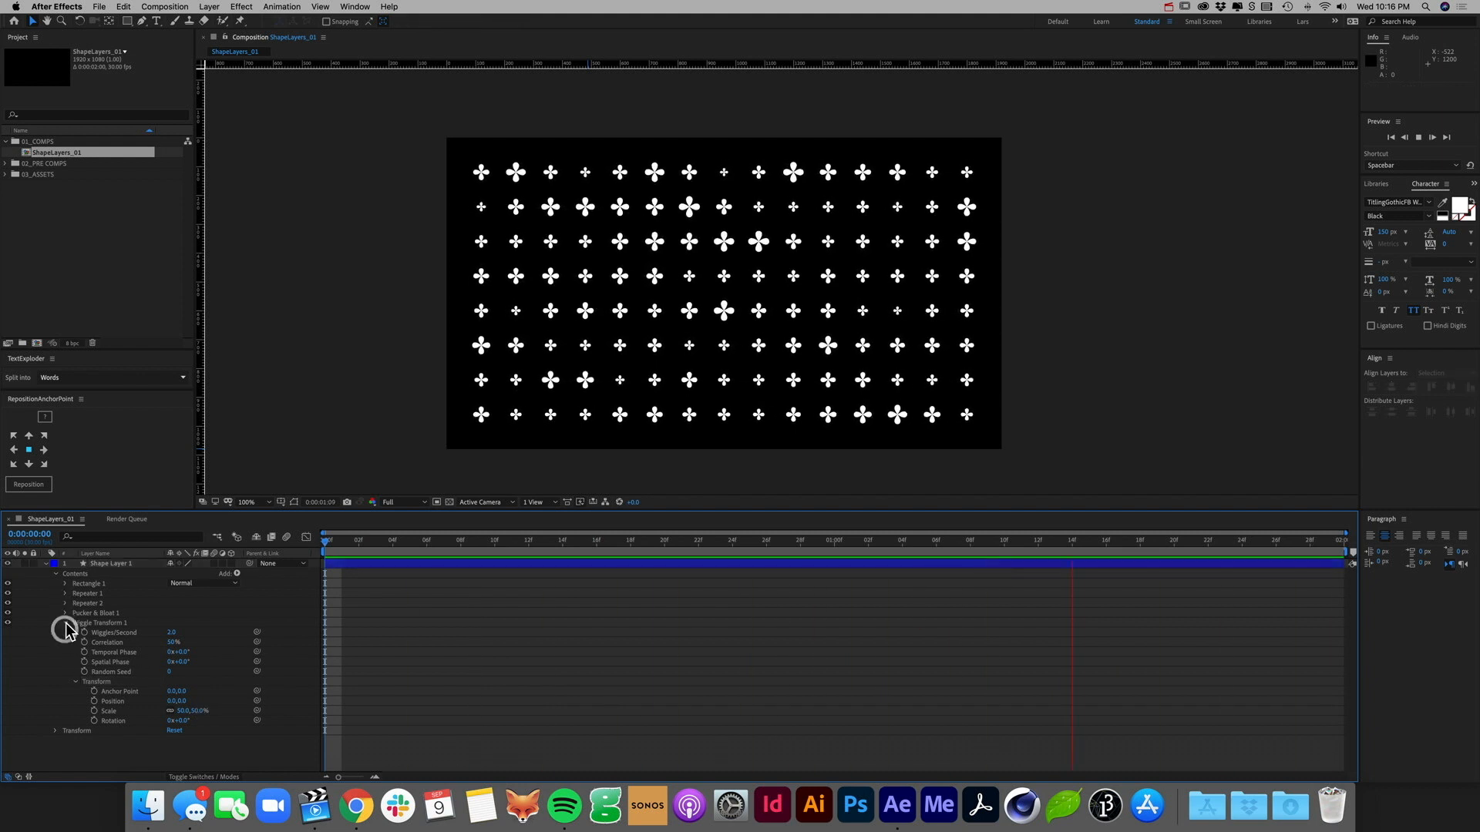
Step: Try lowering the opacity in Rectangle 1's Transform properties to less than half, and undo the change
left_click(66, 584)
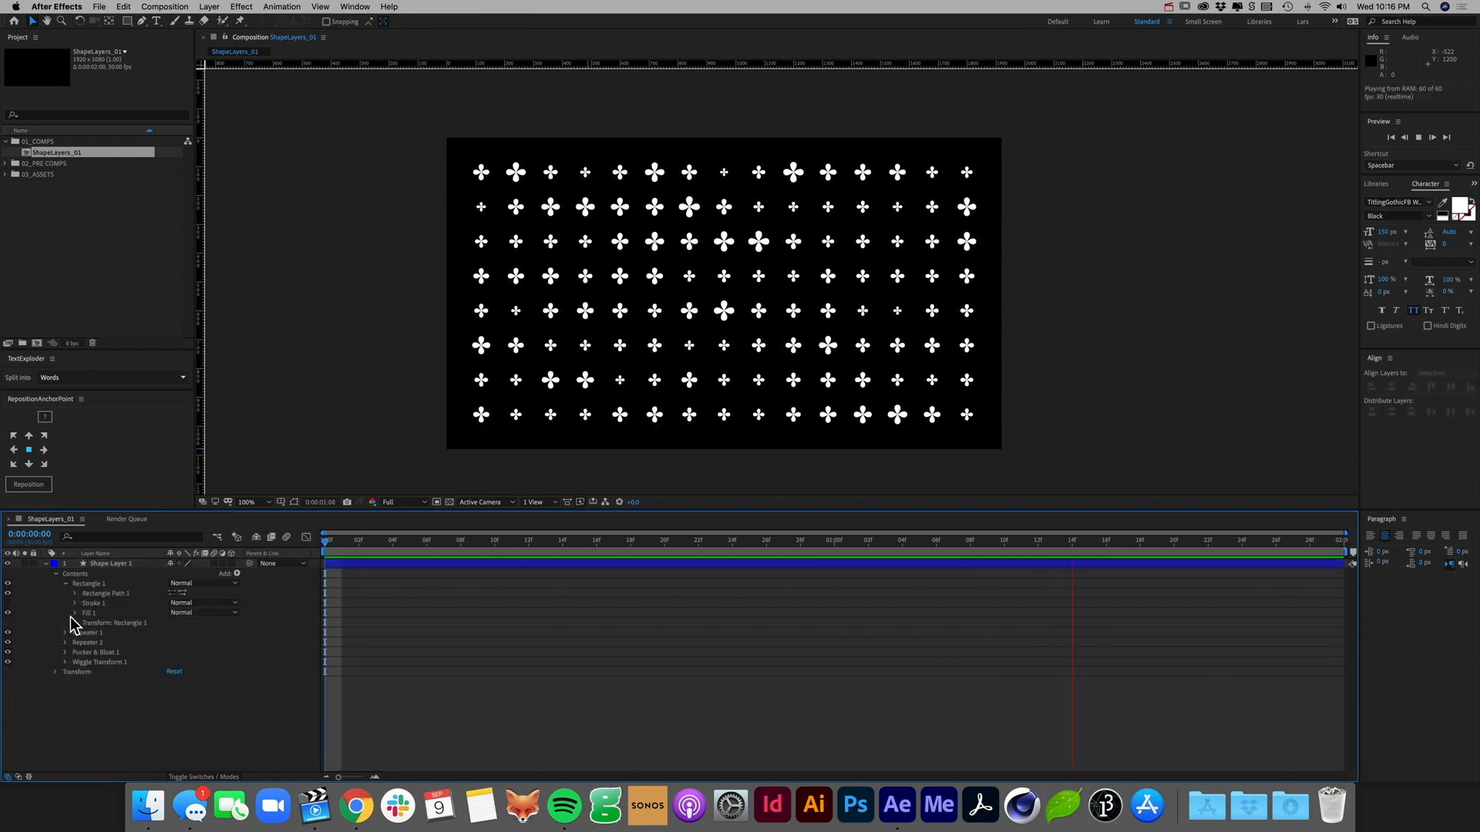
left_click(76, 623)
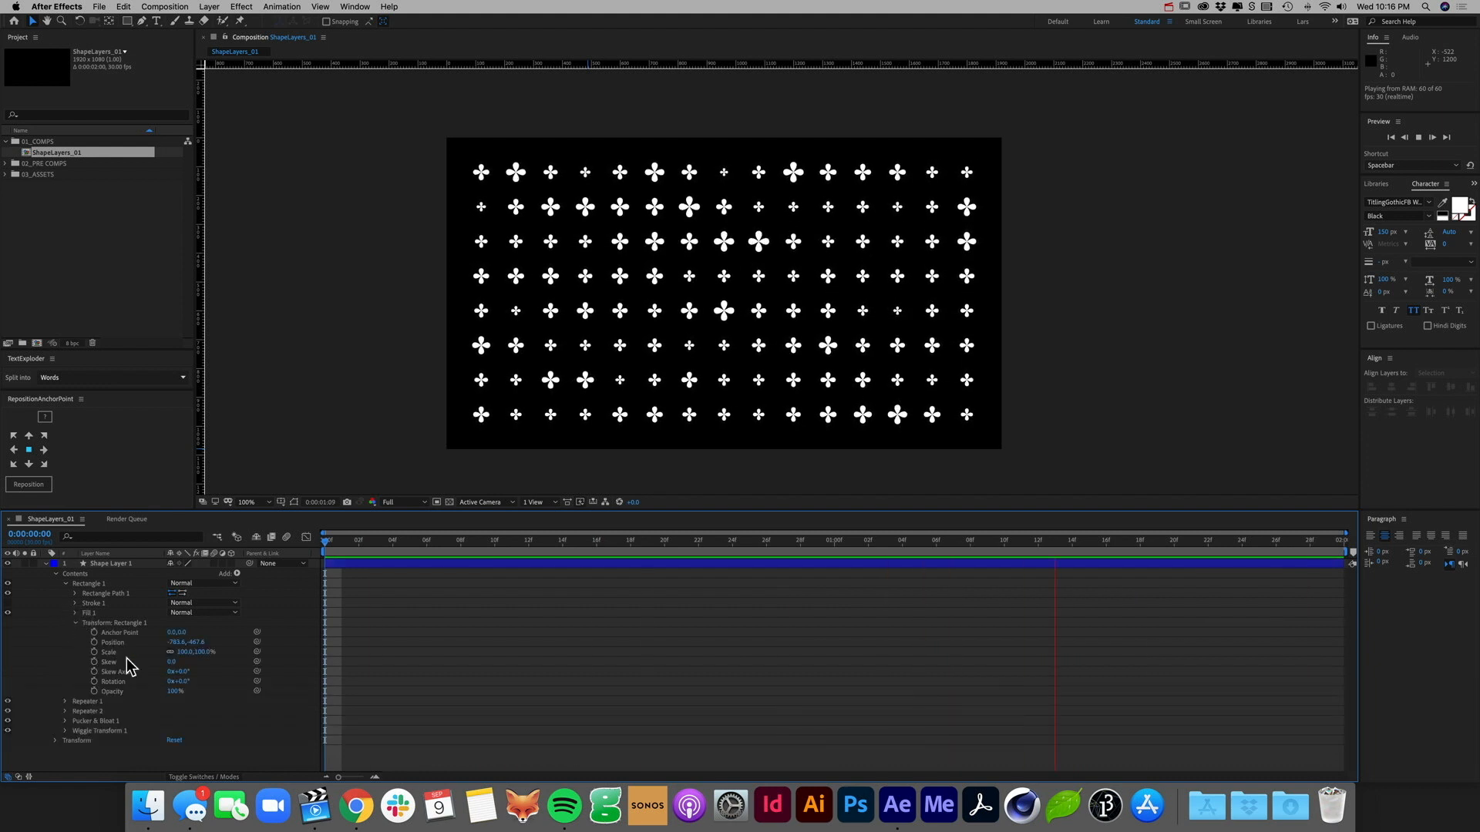
left_click_drag(178, 696, 146, 694)
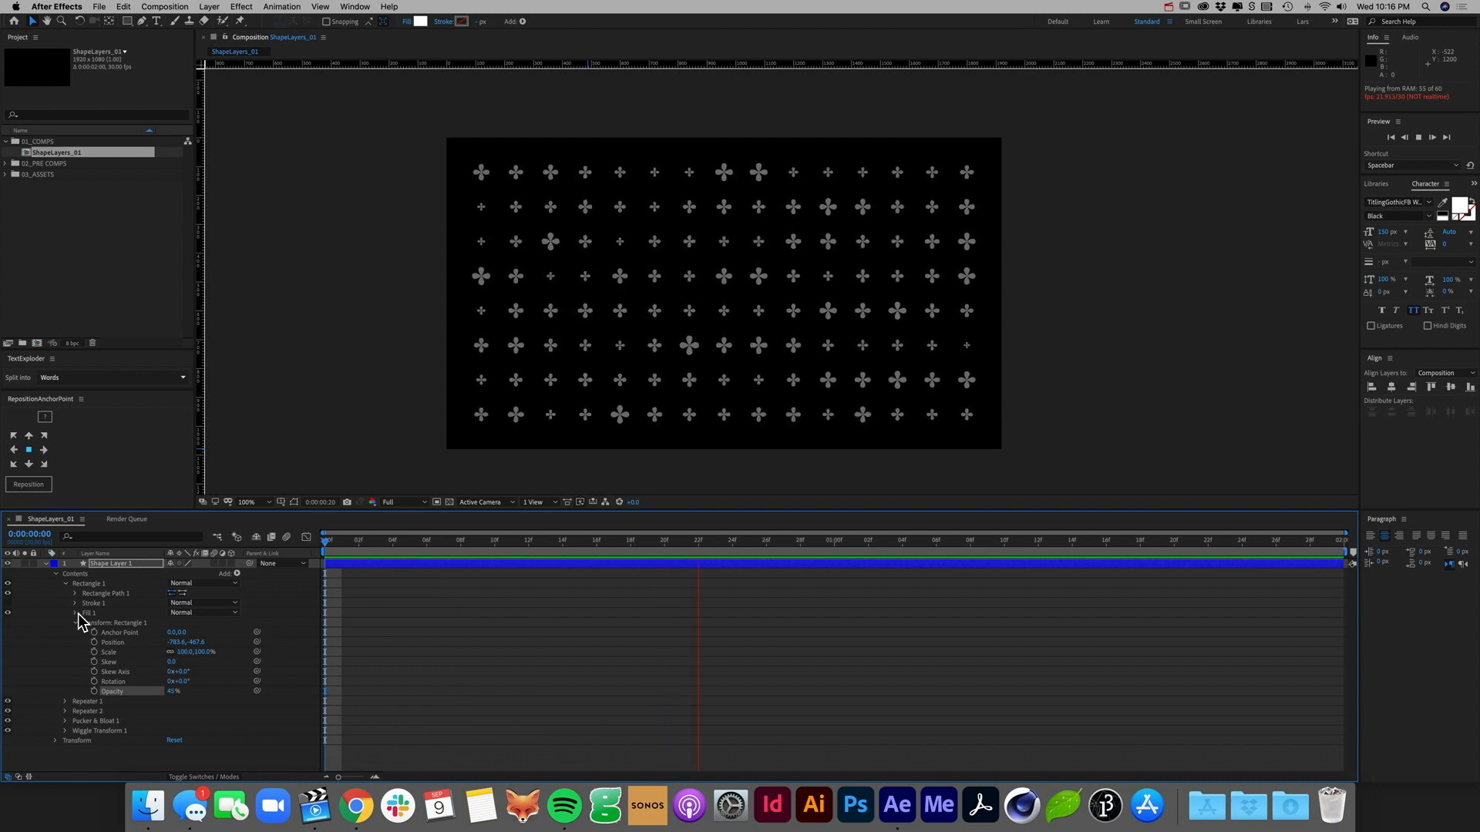
key("super+z")
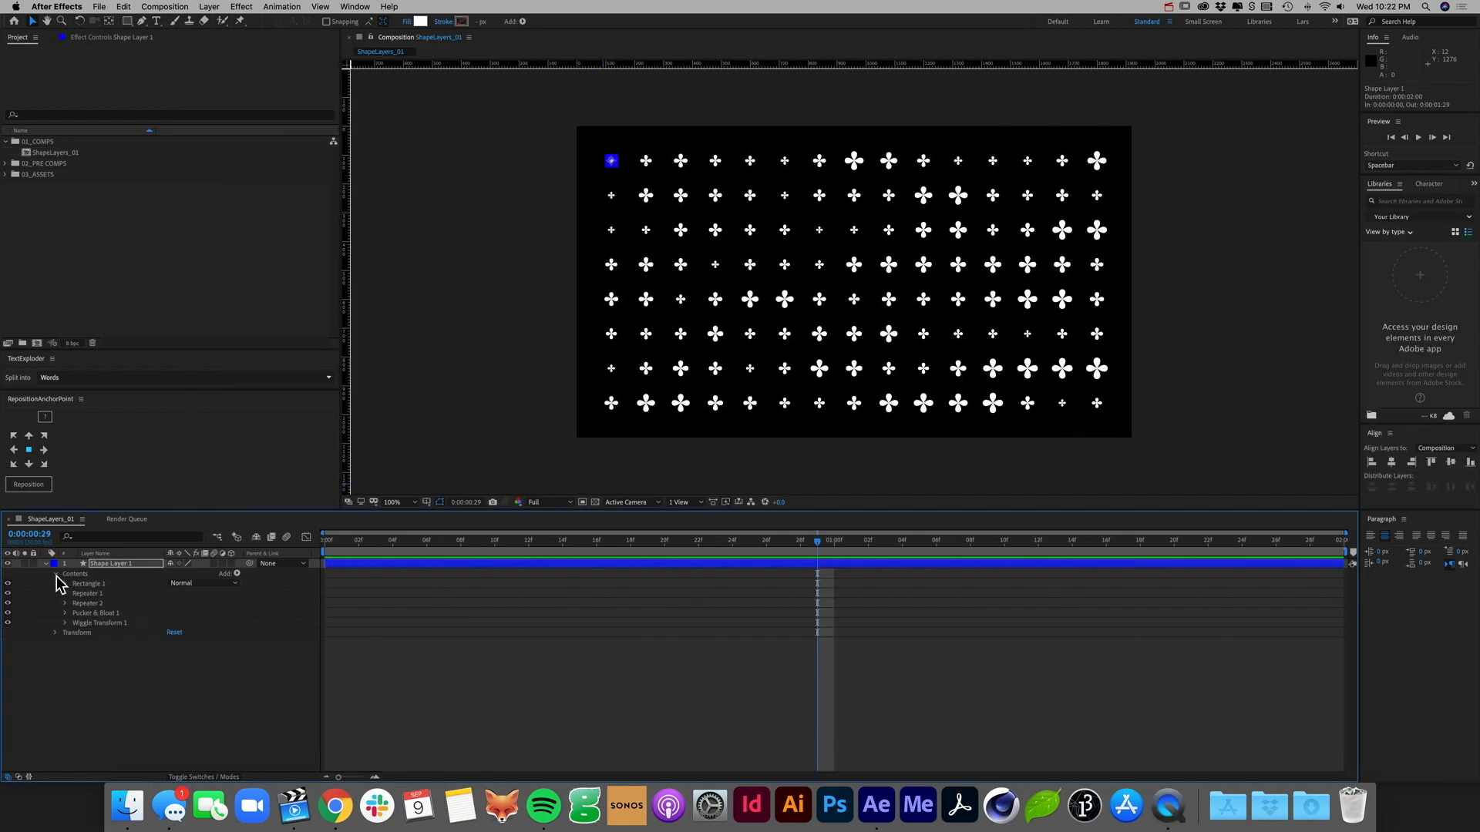
Step: Collapse Shape Layer 1's contents and the layer itself, leaving it deselected
left_click(54, 576)
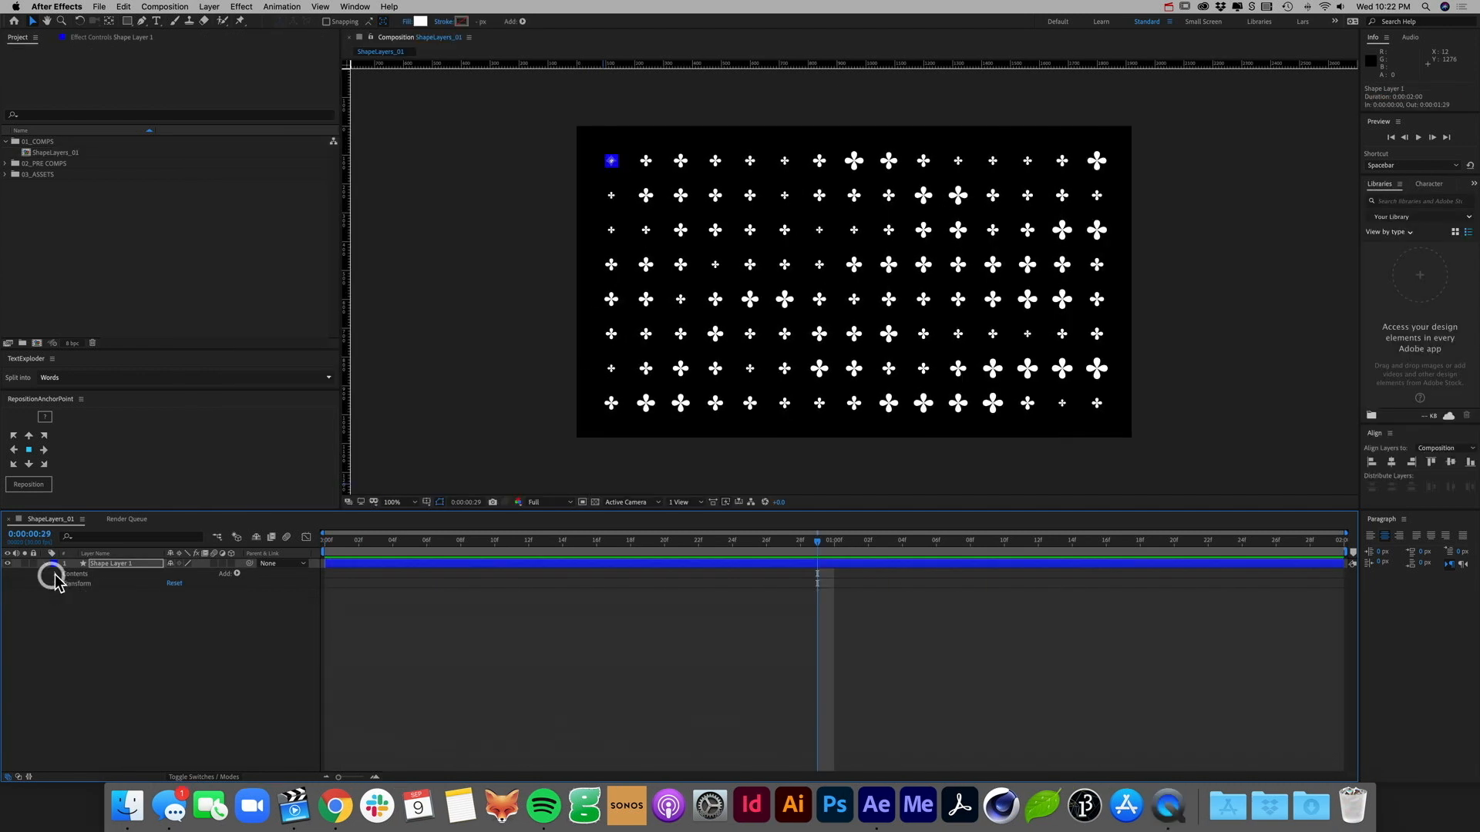
left_click(121, 564)
left_click(146, 639)
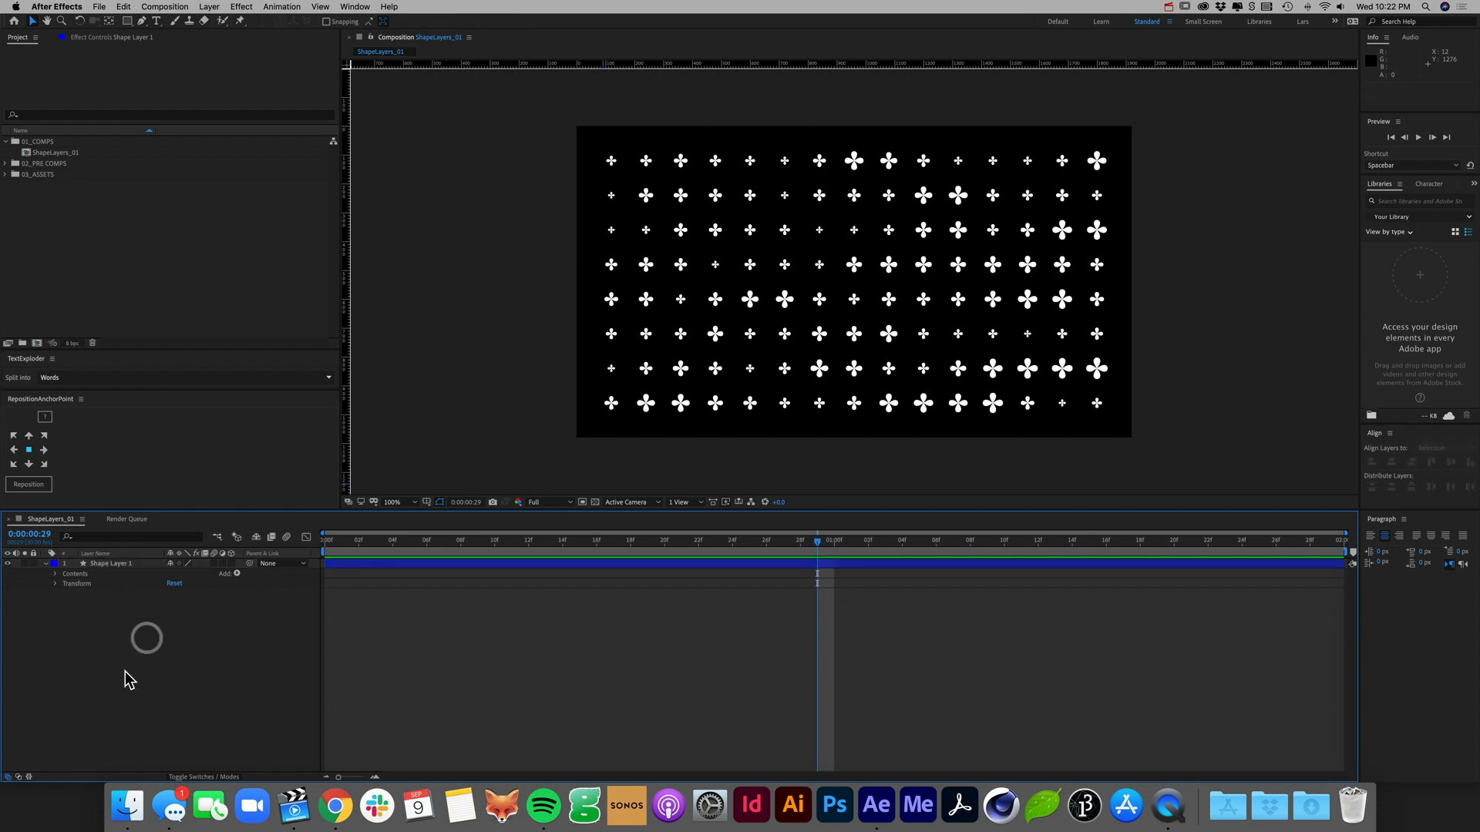
left_click(45, 564)
left_click(109, 637)
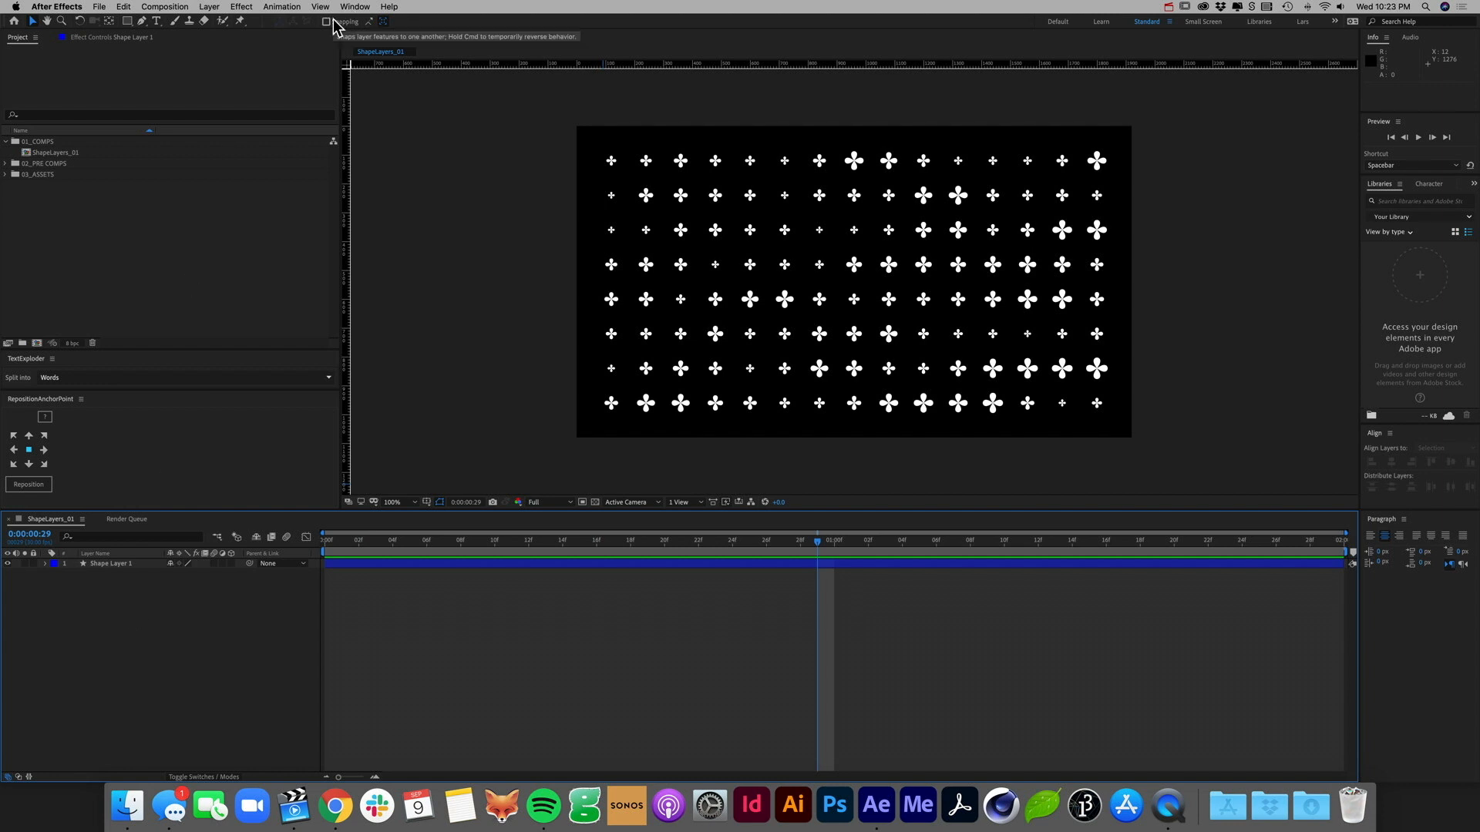
Step: Create a white 1920 × 1080 px solid layer above Shape Layer 1
left_click(284, 7)
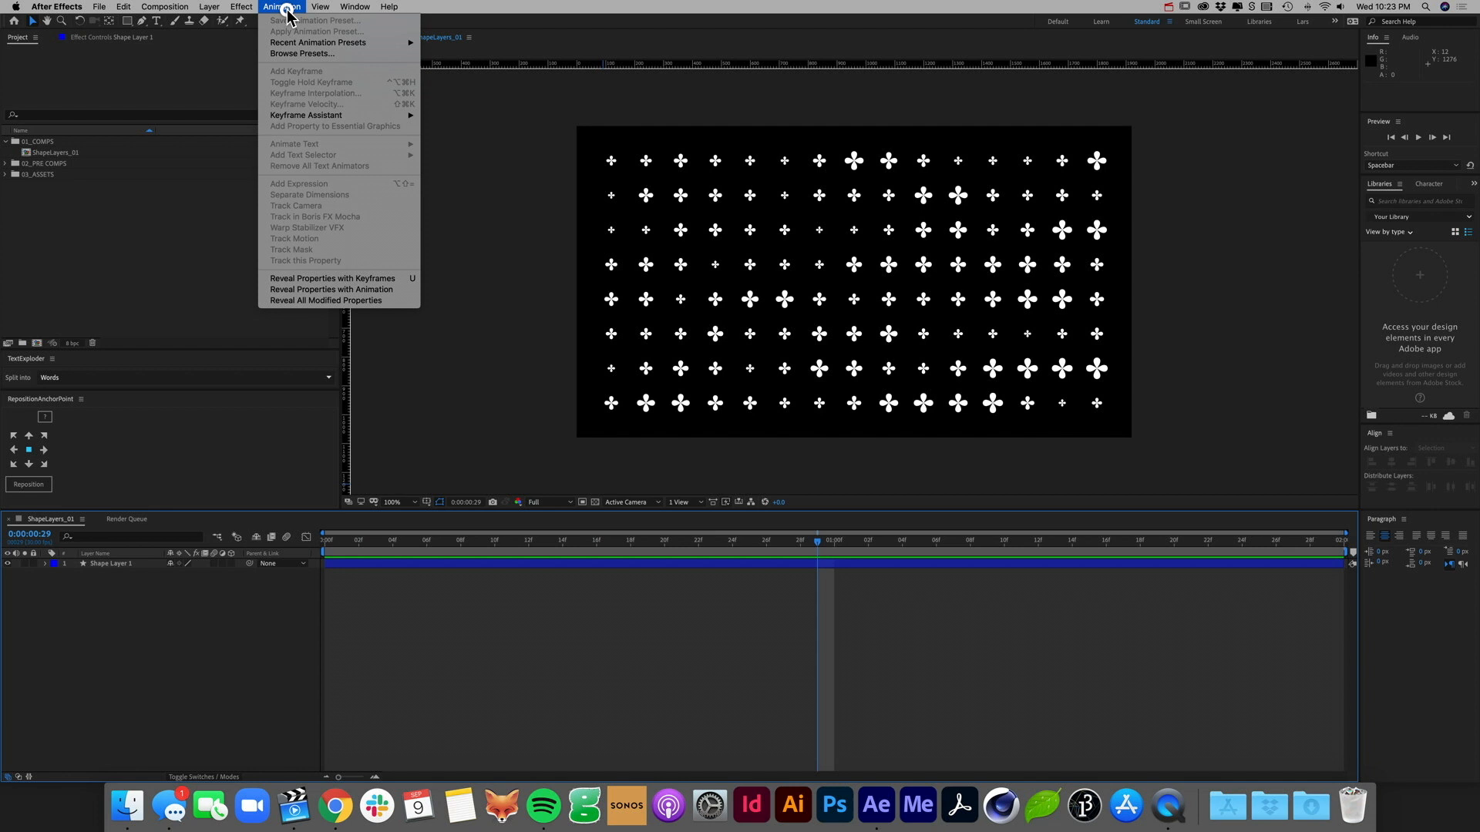
mouse_move(209, 7)
left_click(339, 34)
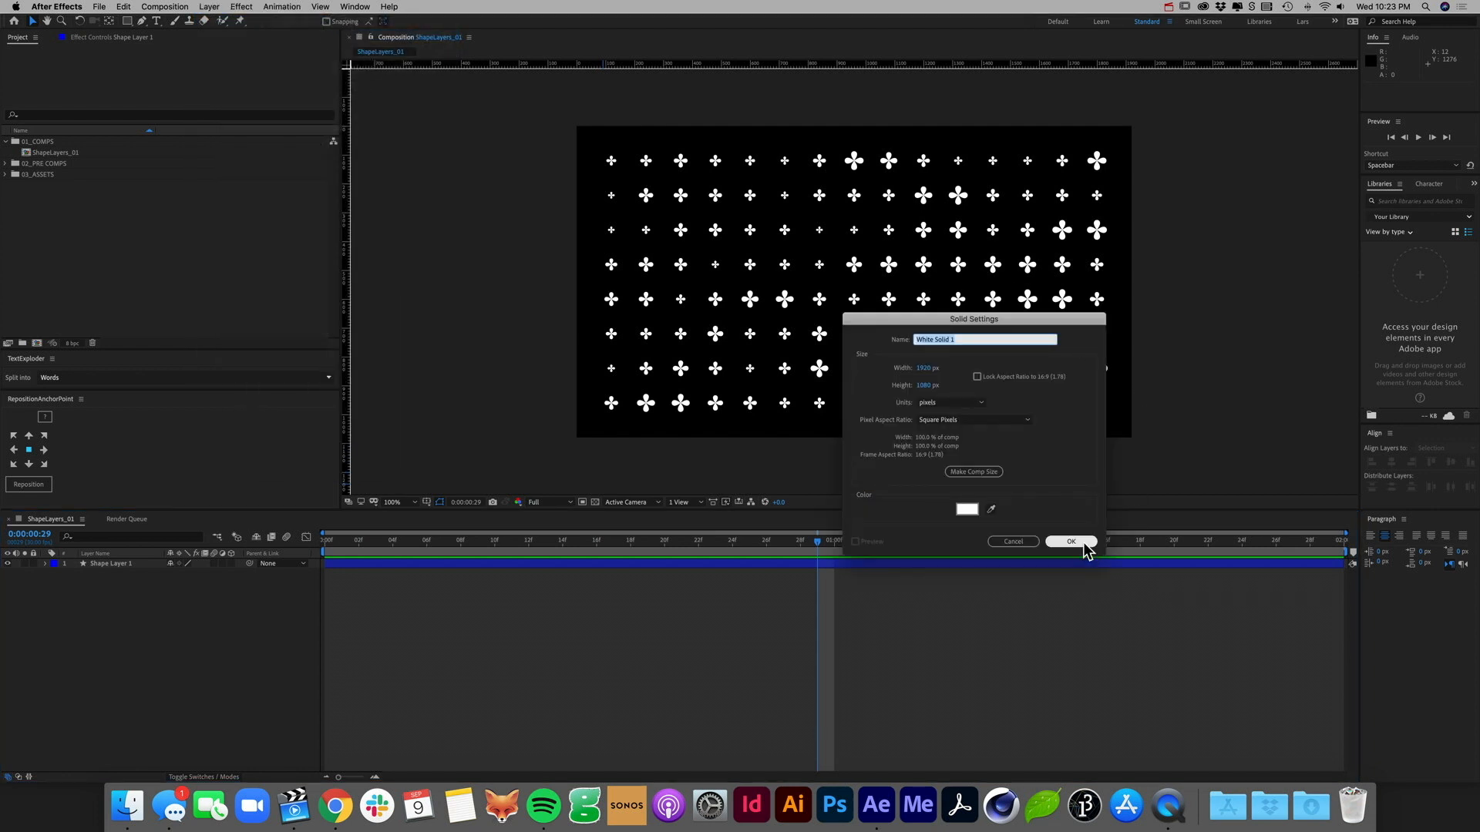
left_click(1073, 542)
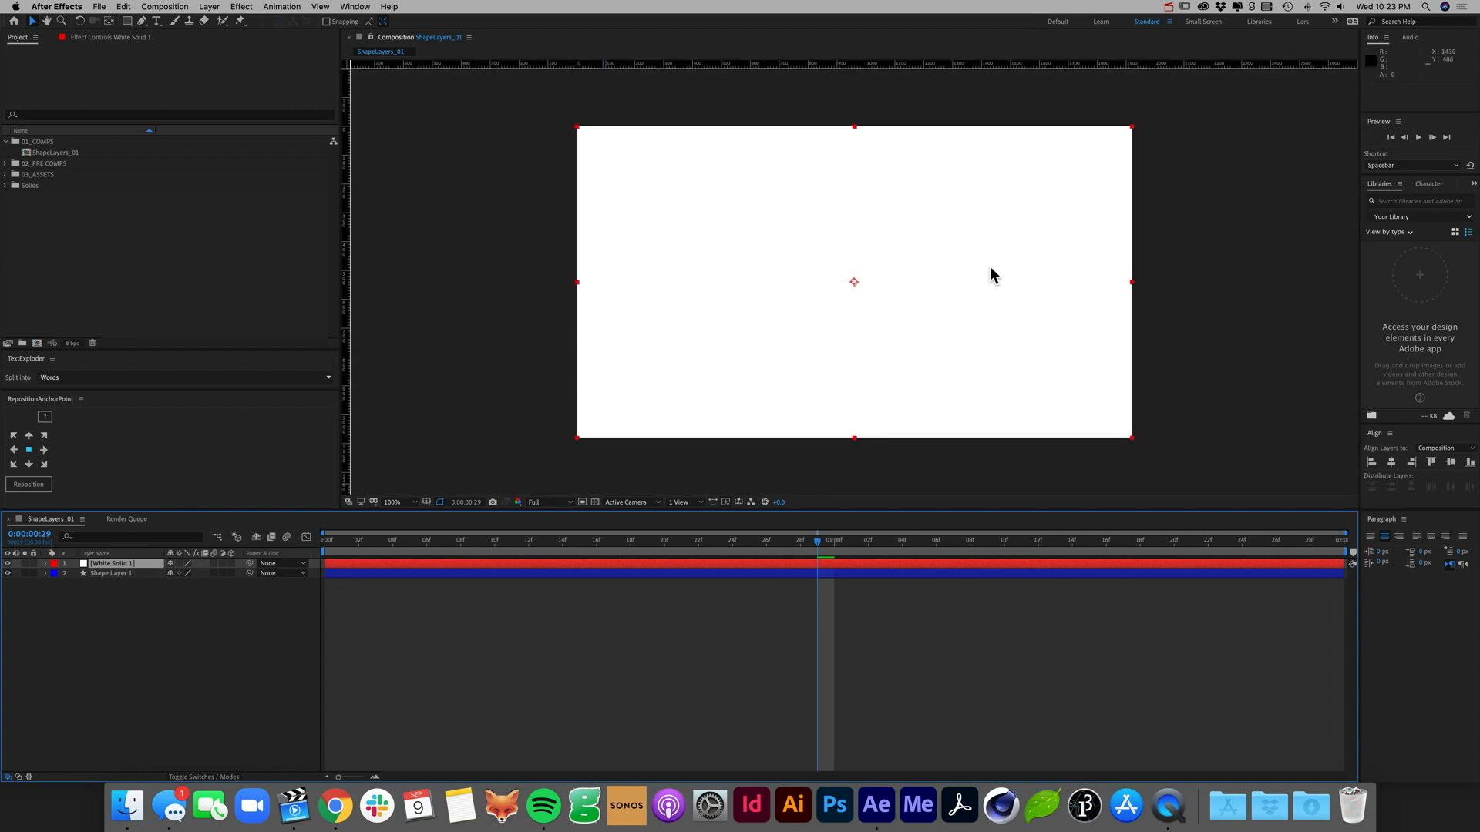
Step: Show the Effects & Presets, search for "turb", and apply Turbulent Noise to the white solid
left_click(362, 7)
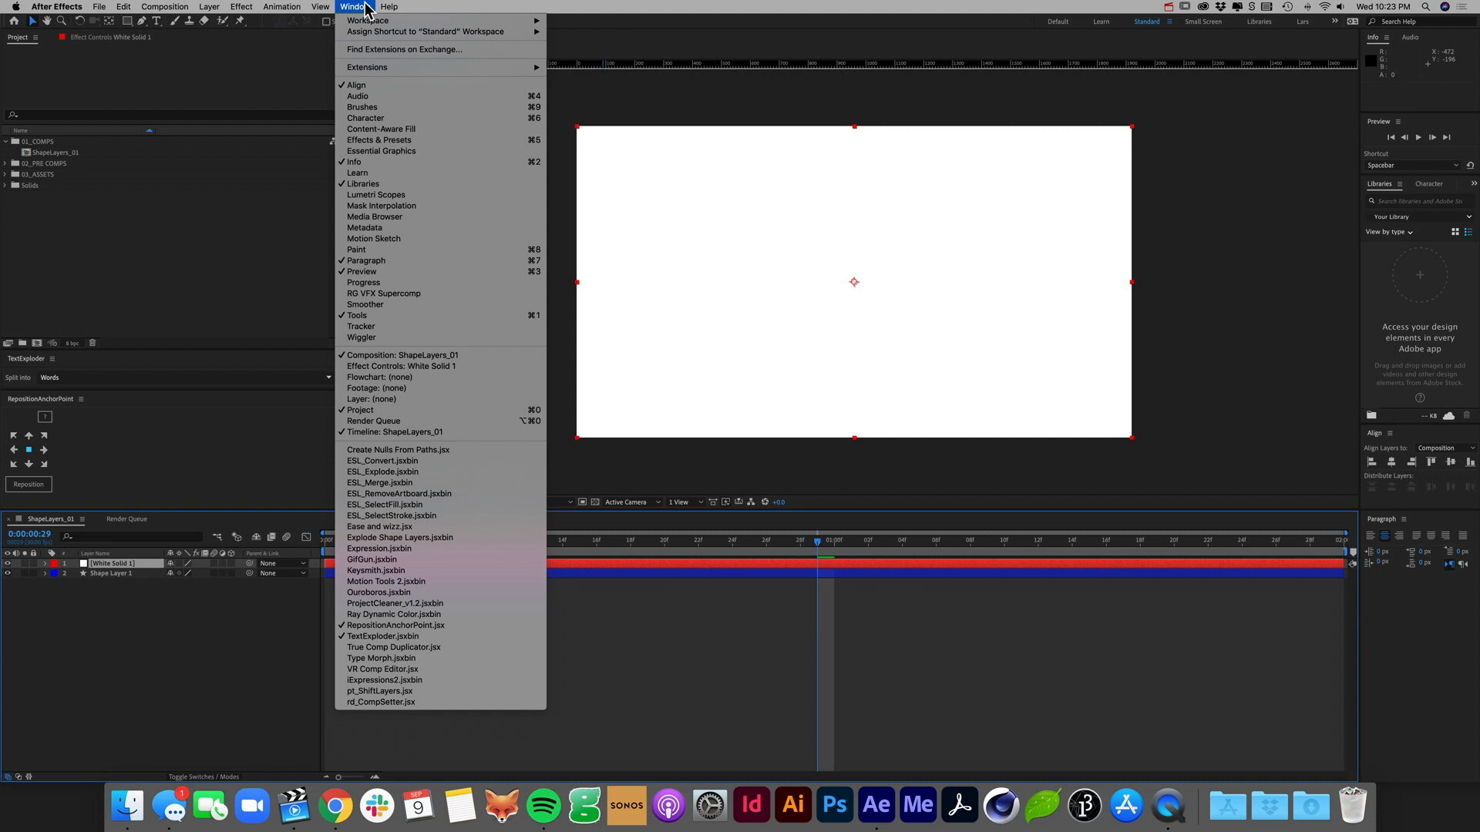
left_click(385, 139)
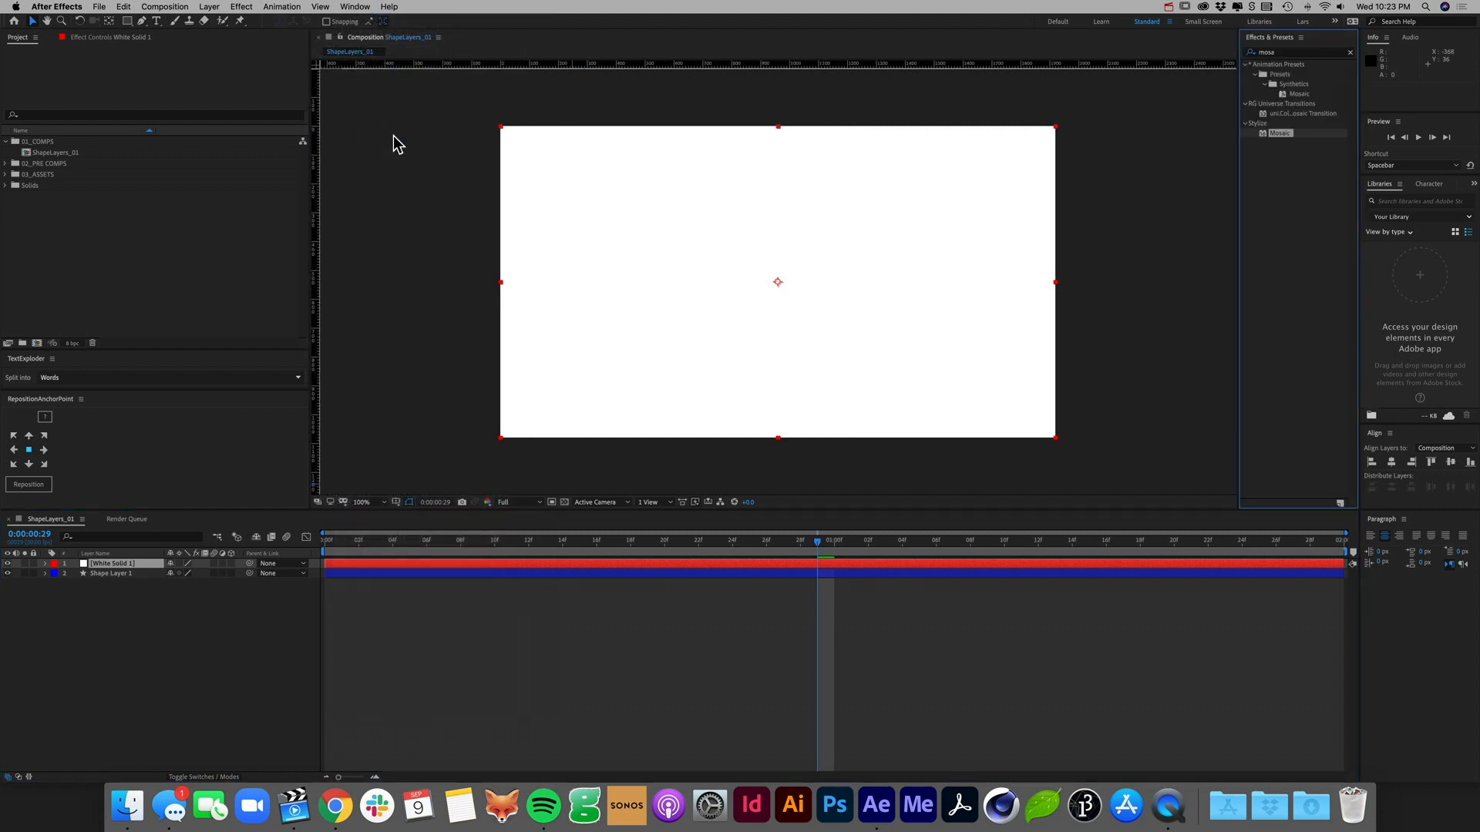
left_click(1349, 52)
left_click(1314, 53)
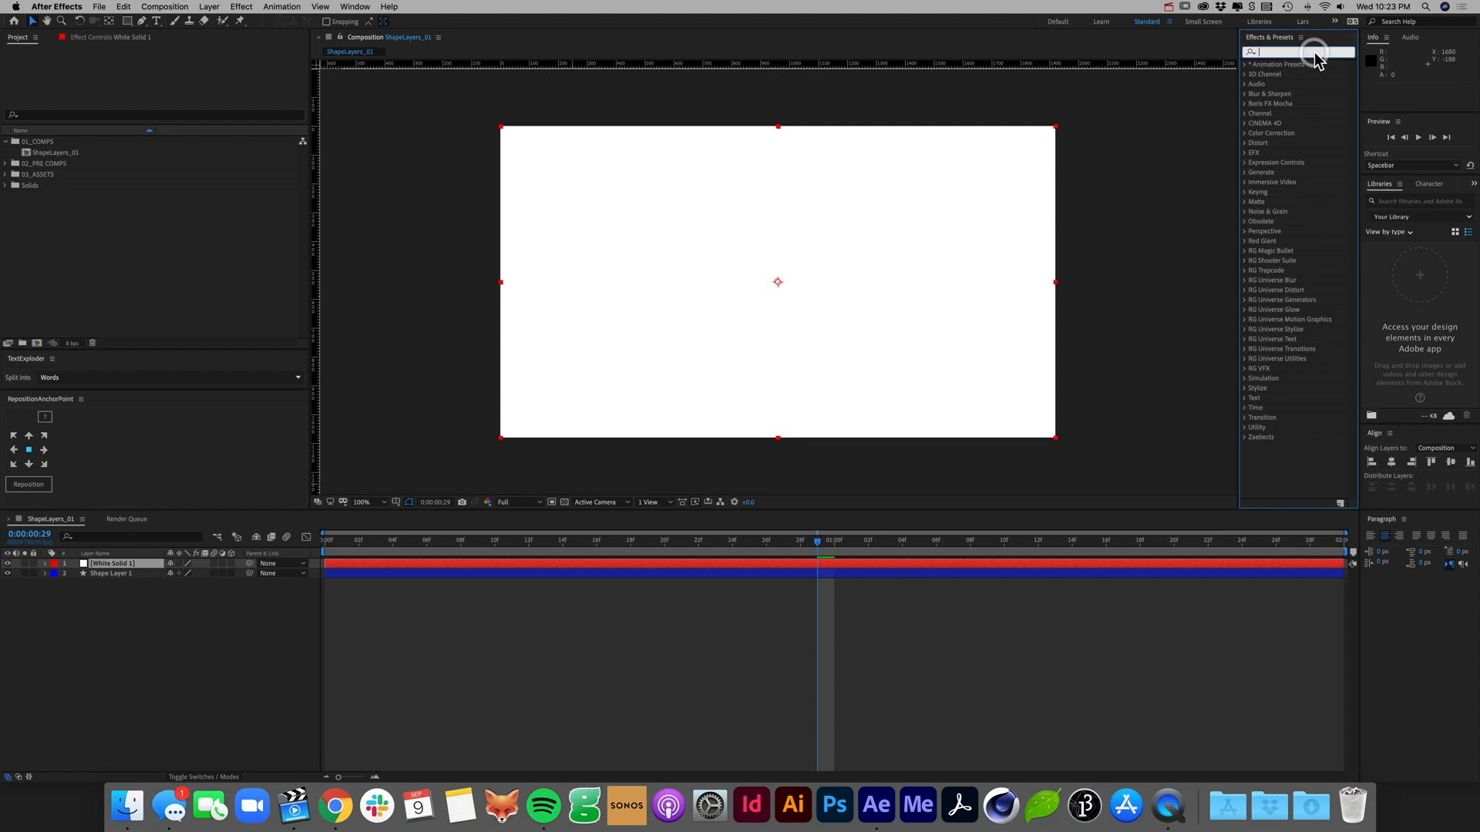
type("turn")
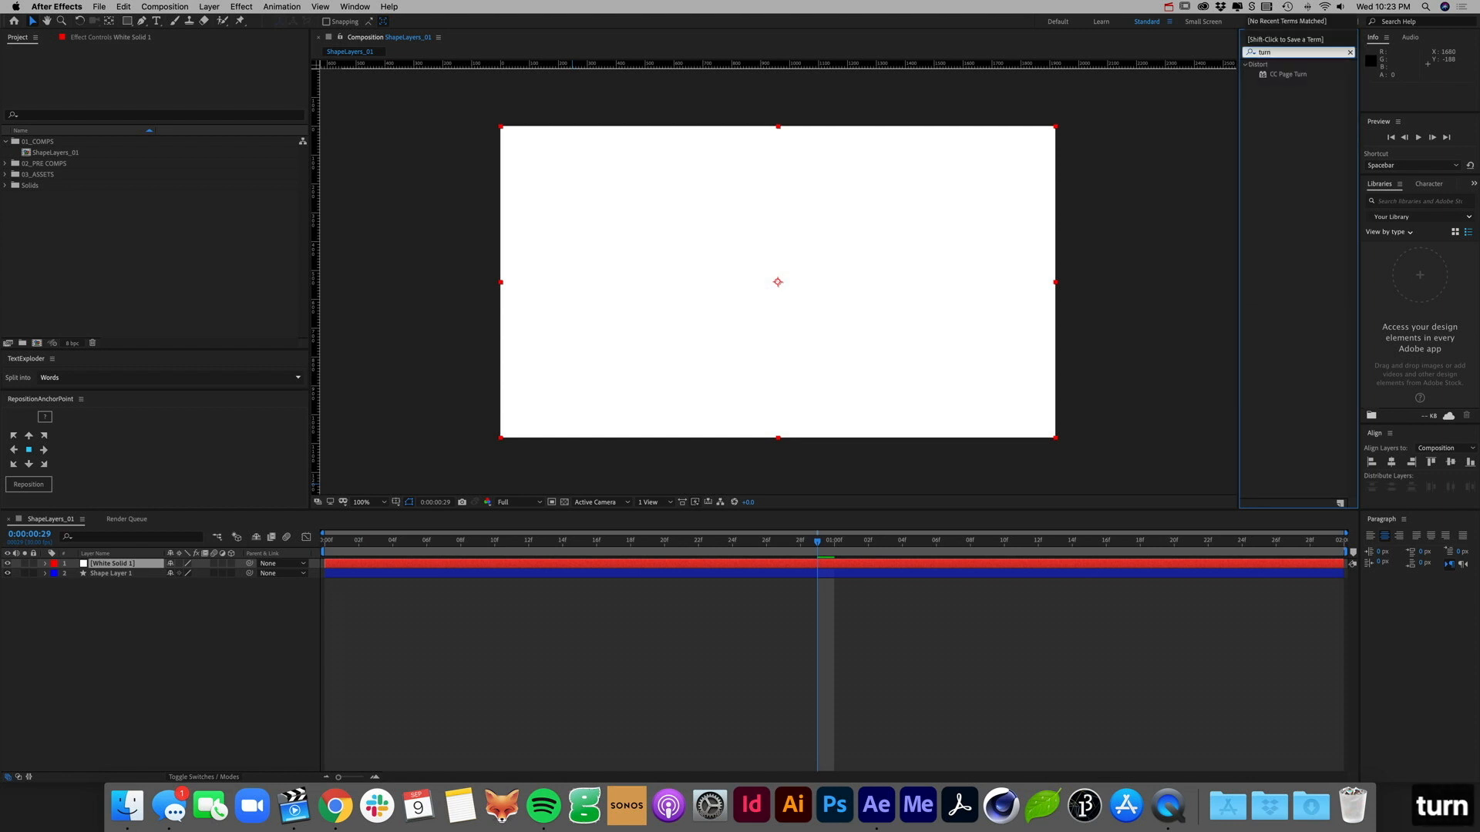
key("BackSpace")
type("b")
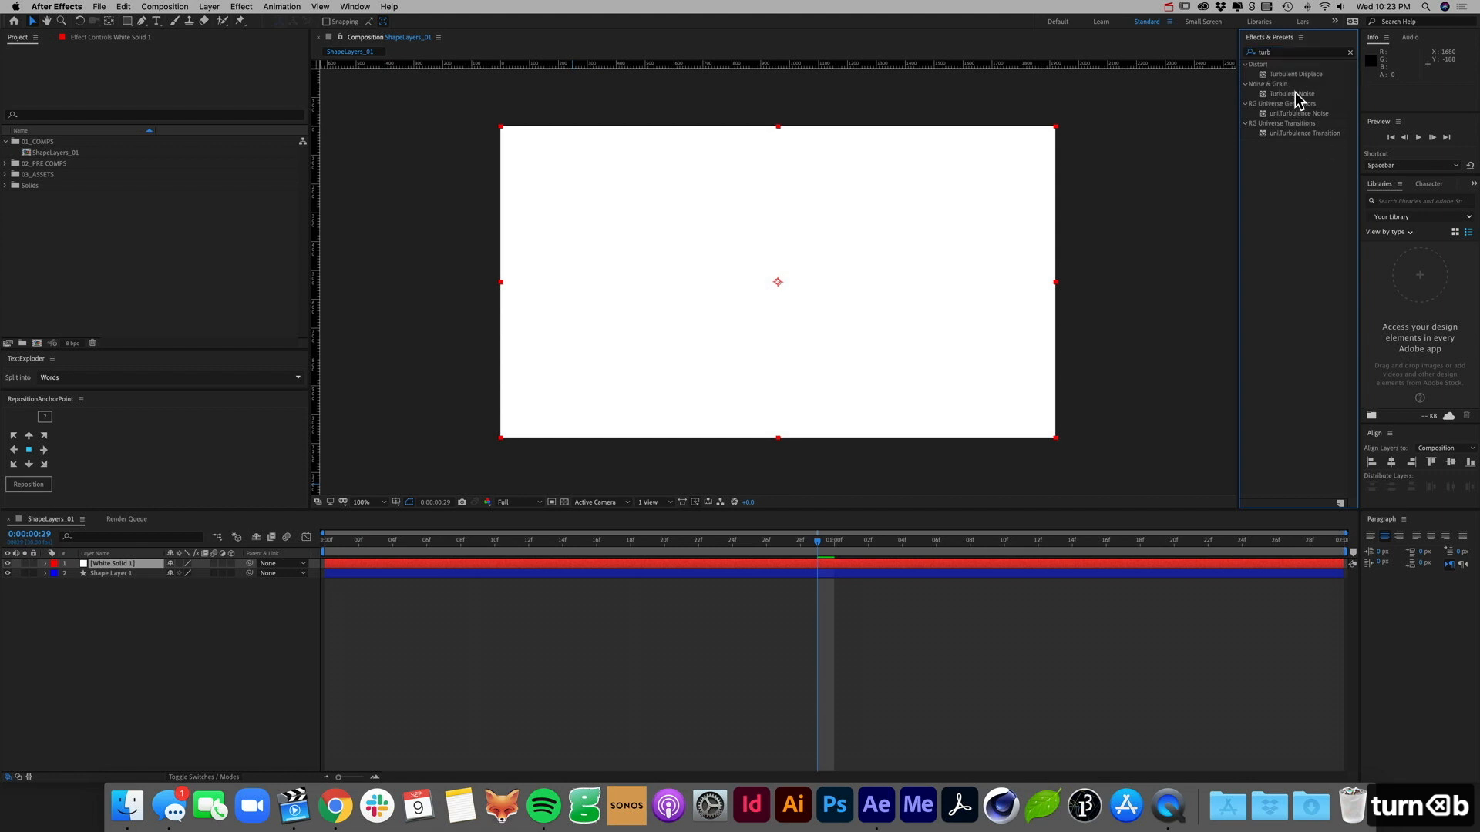
left_click_drag(1321, 94, 139, 570)
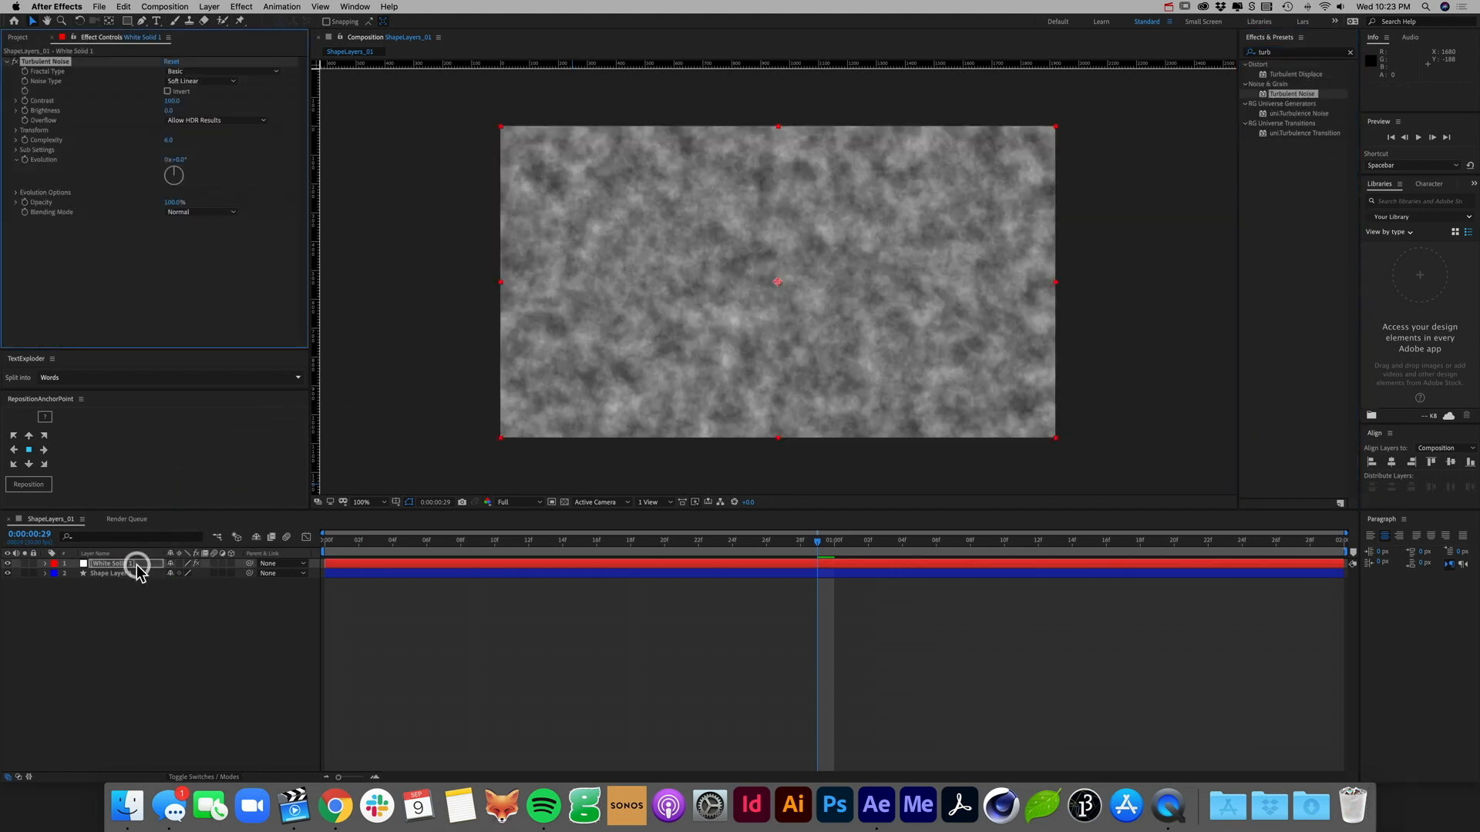
left_click(139, 571)
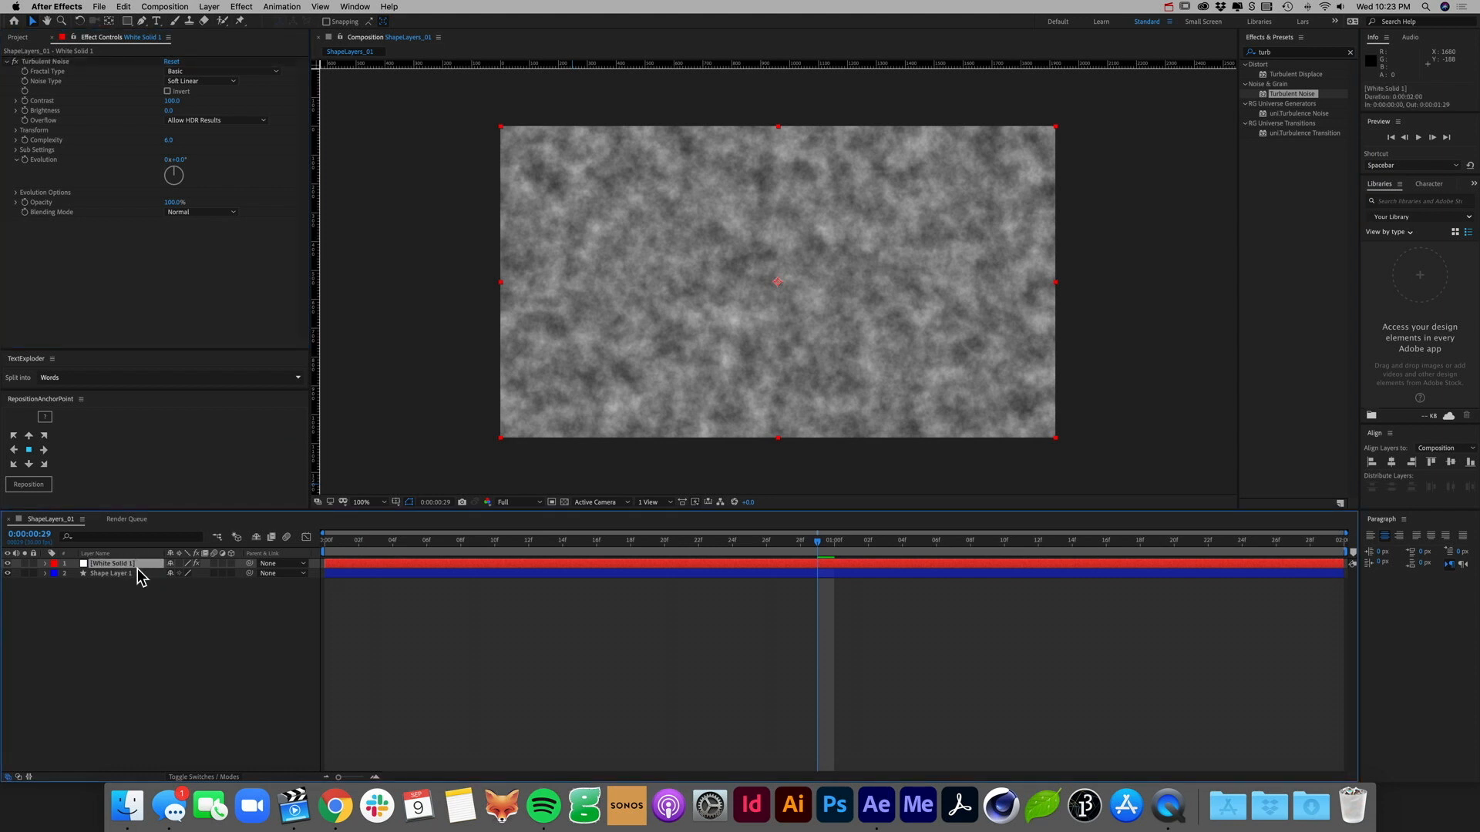
Step: Set the Turbulent Noise contrast on the white solid to 1000 and deselect the layer
left_click(246, 217)
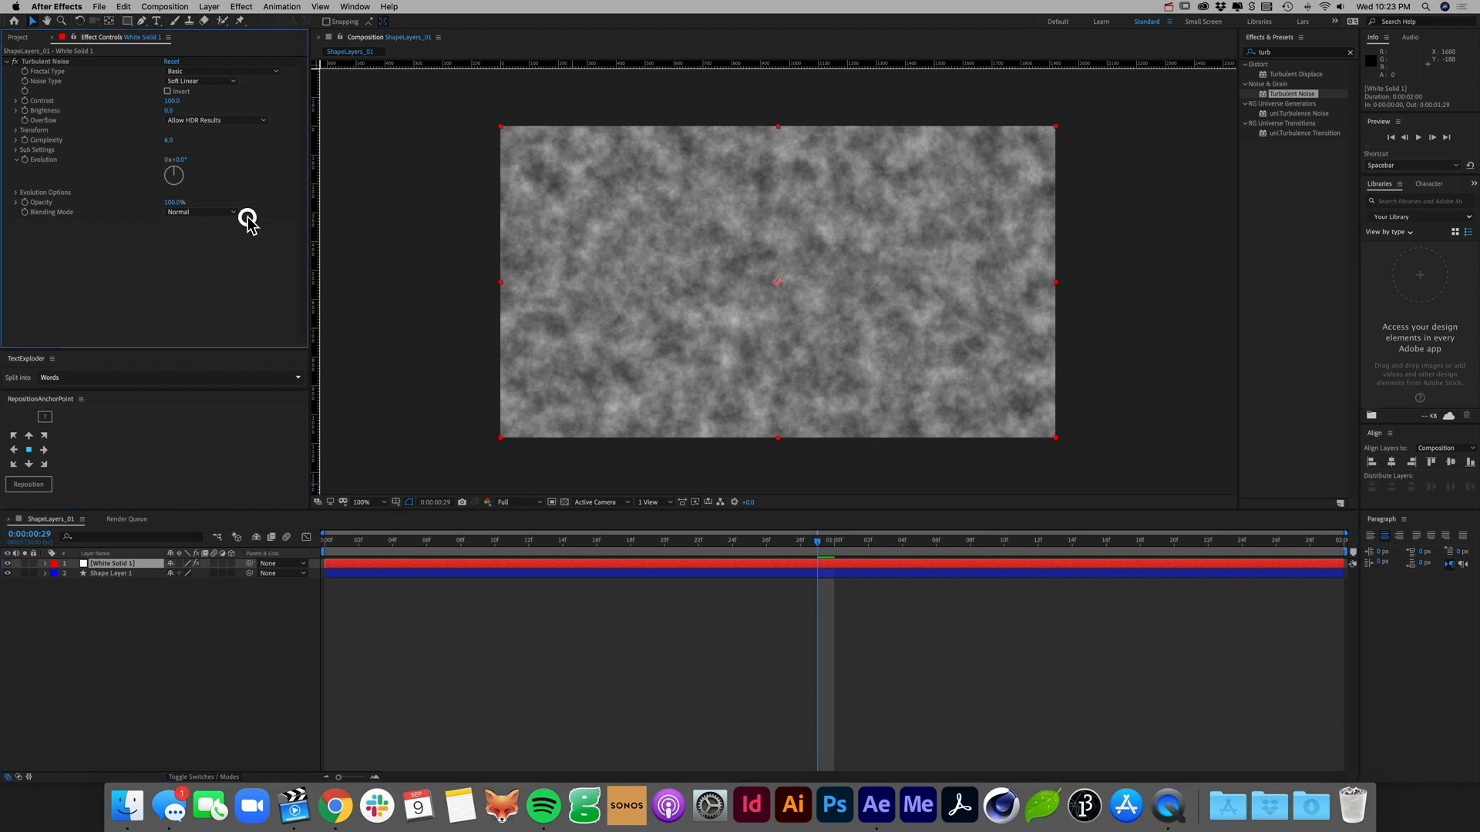
left_click(171, 102)
type("1000")
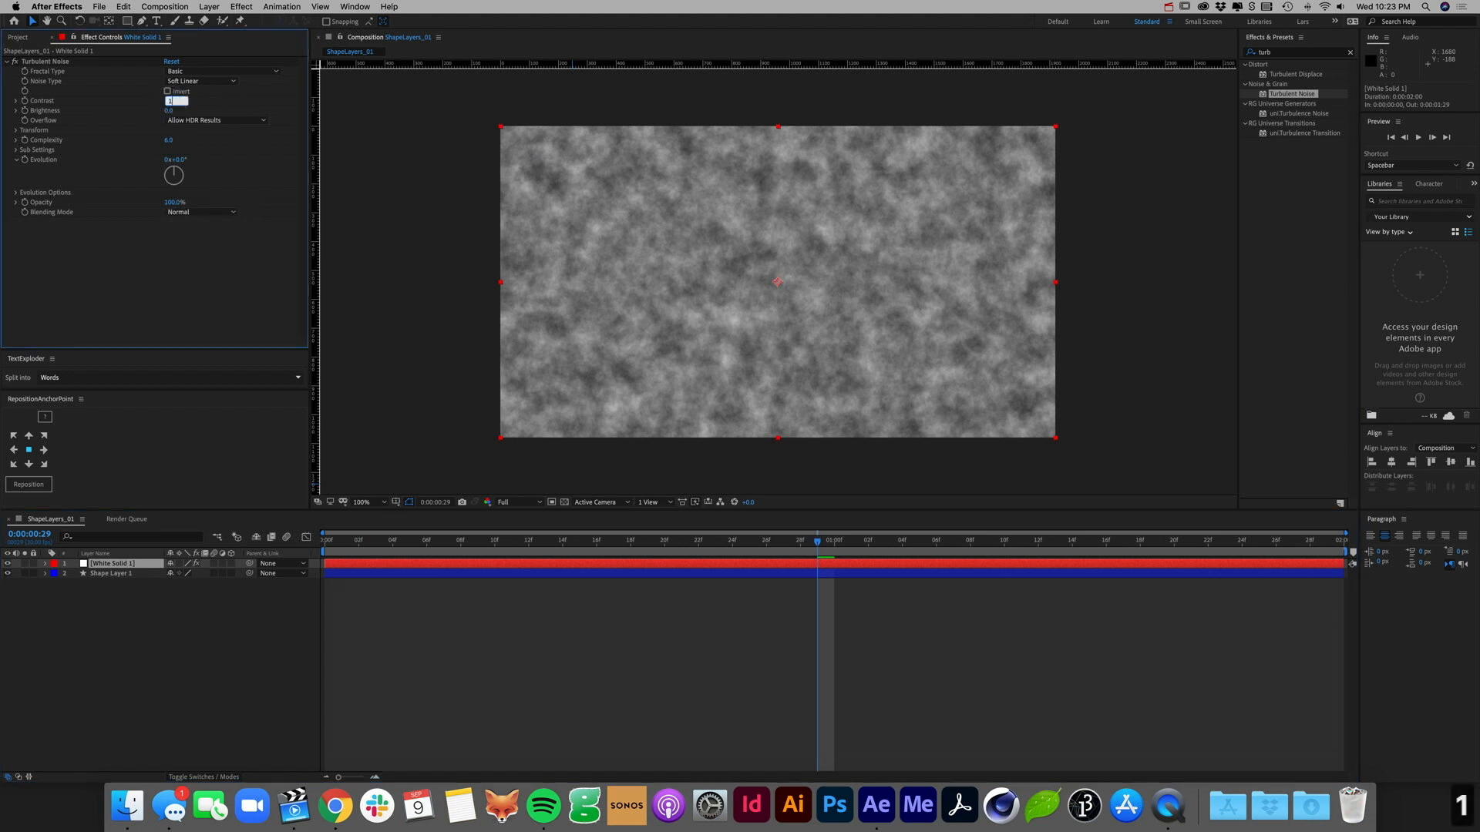
key("Return")
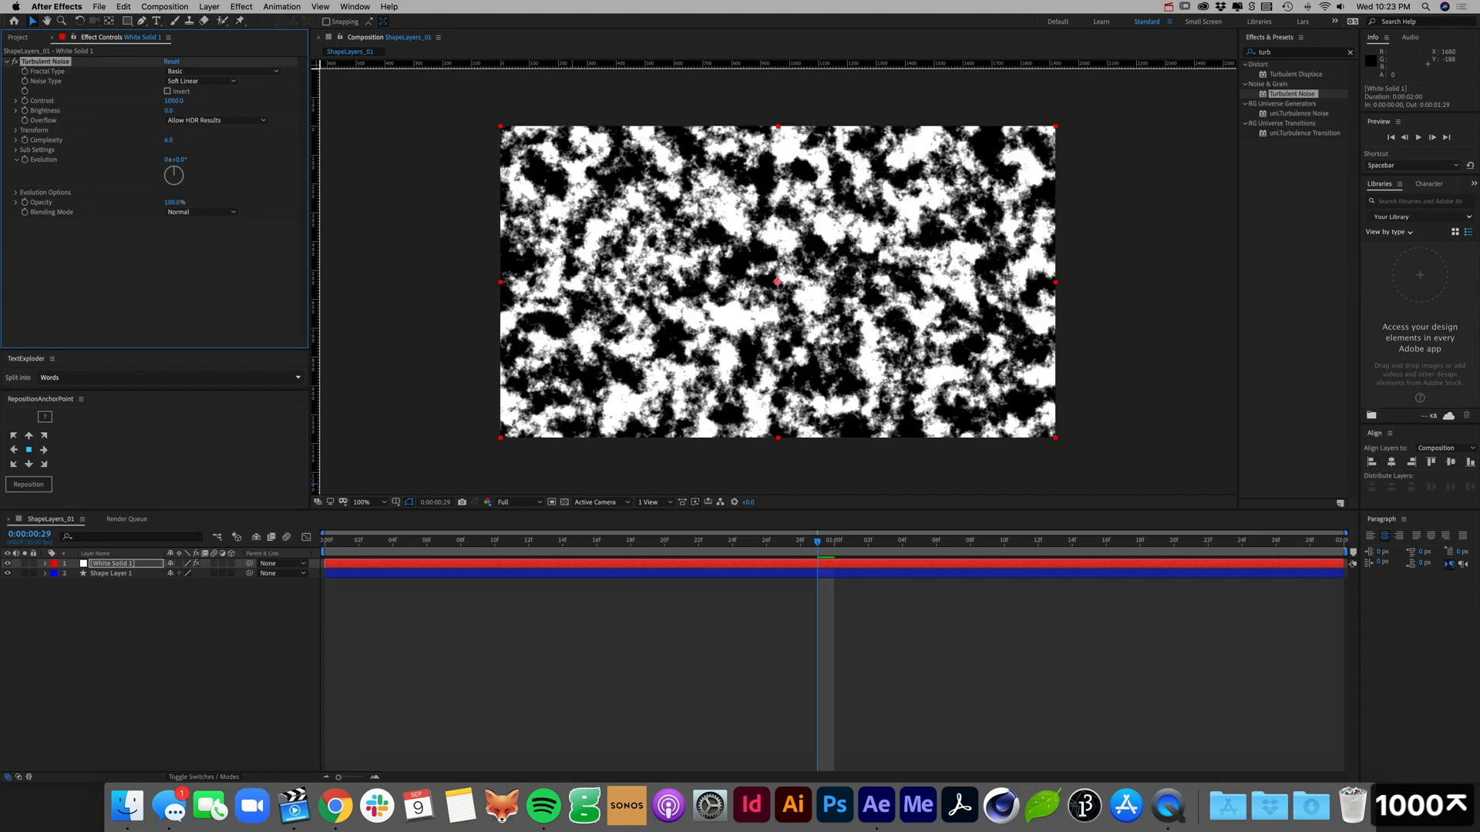
left_click(177, 659)
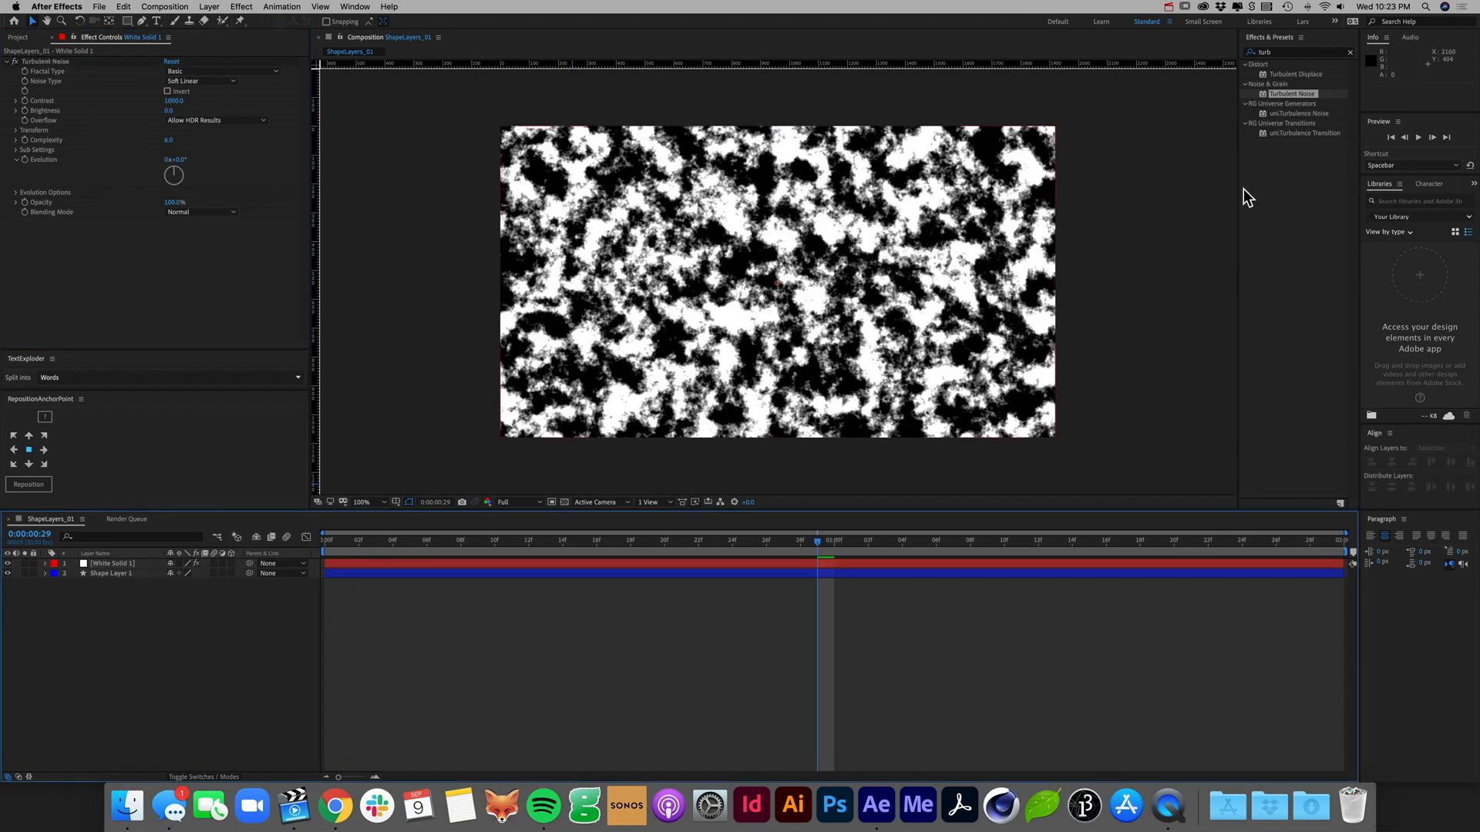
Step: Search the effects for "mosa" and apply the Stylize Mosaic effect to the white solid
left_click(1248, 54)
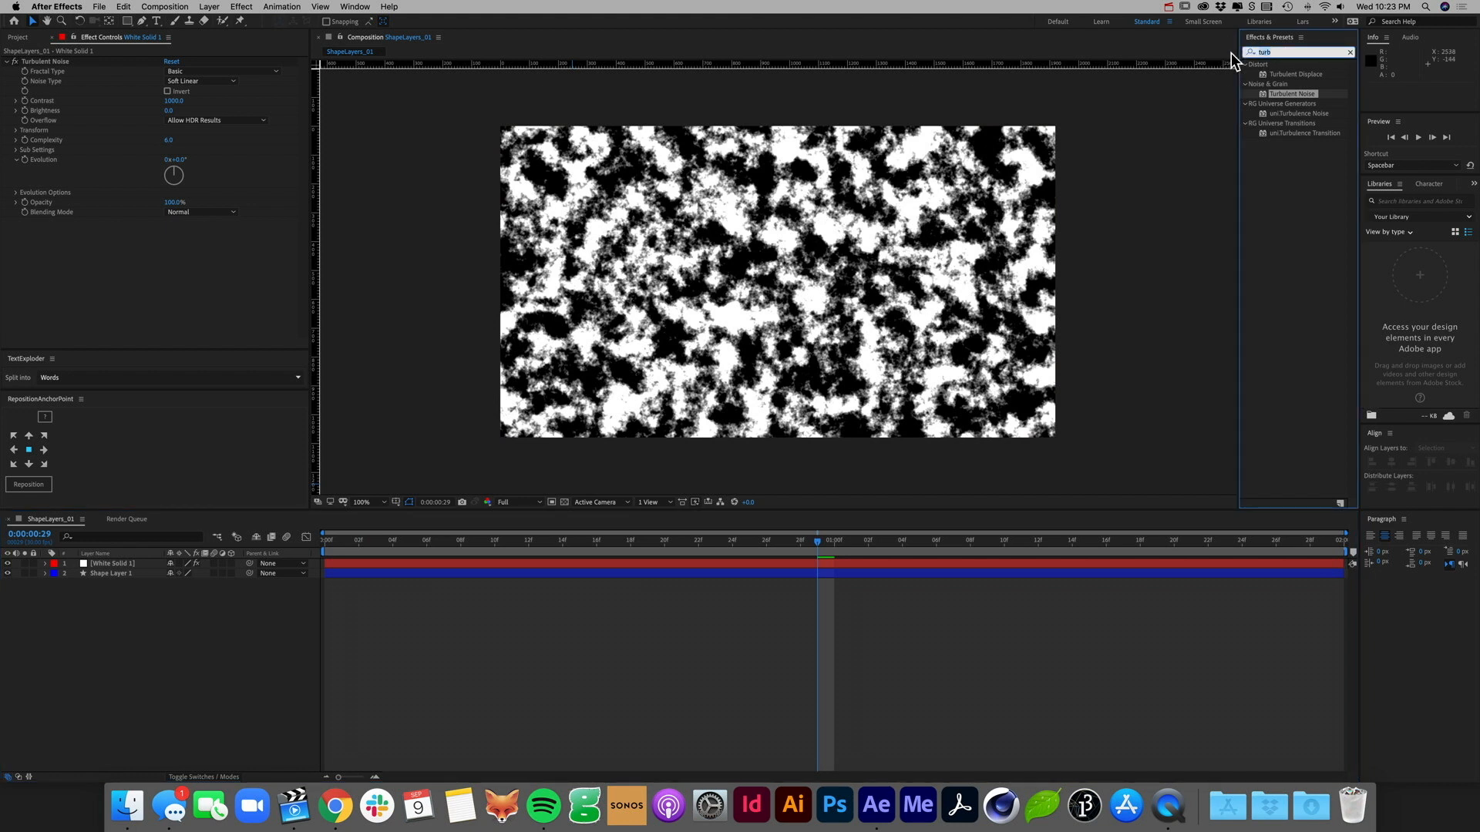
type("mo")
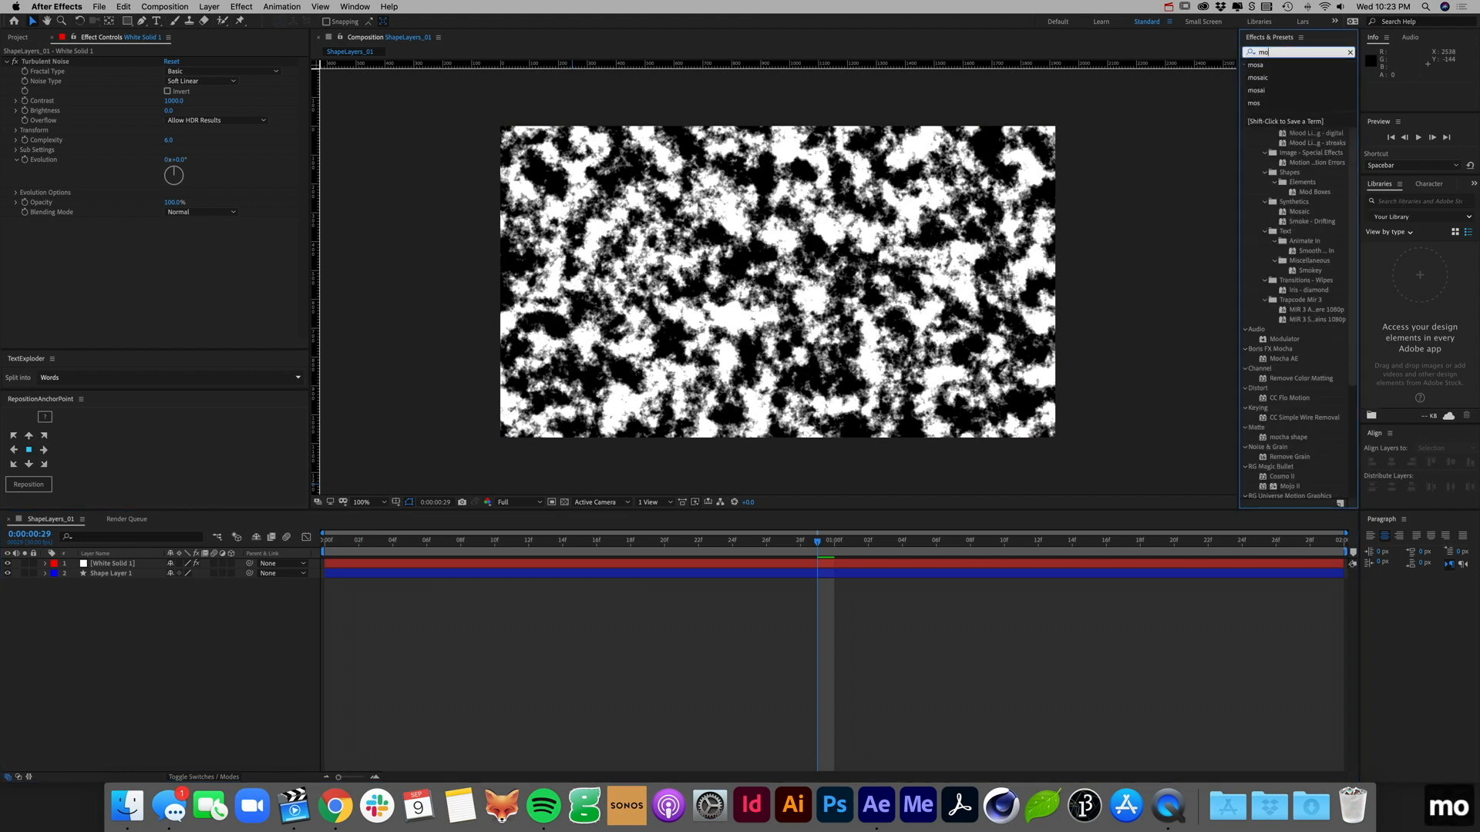
type("sa")
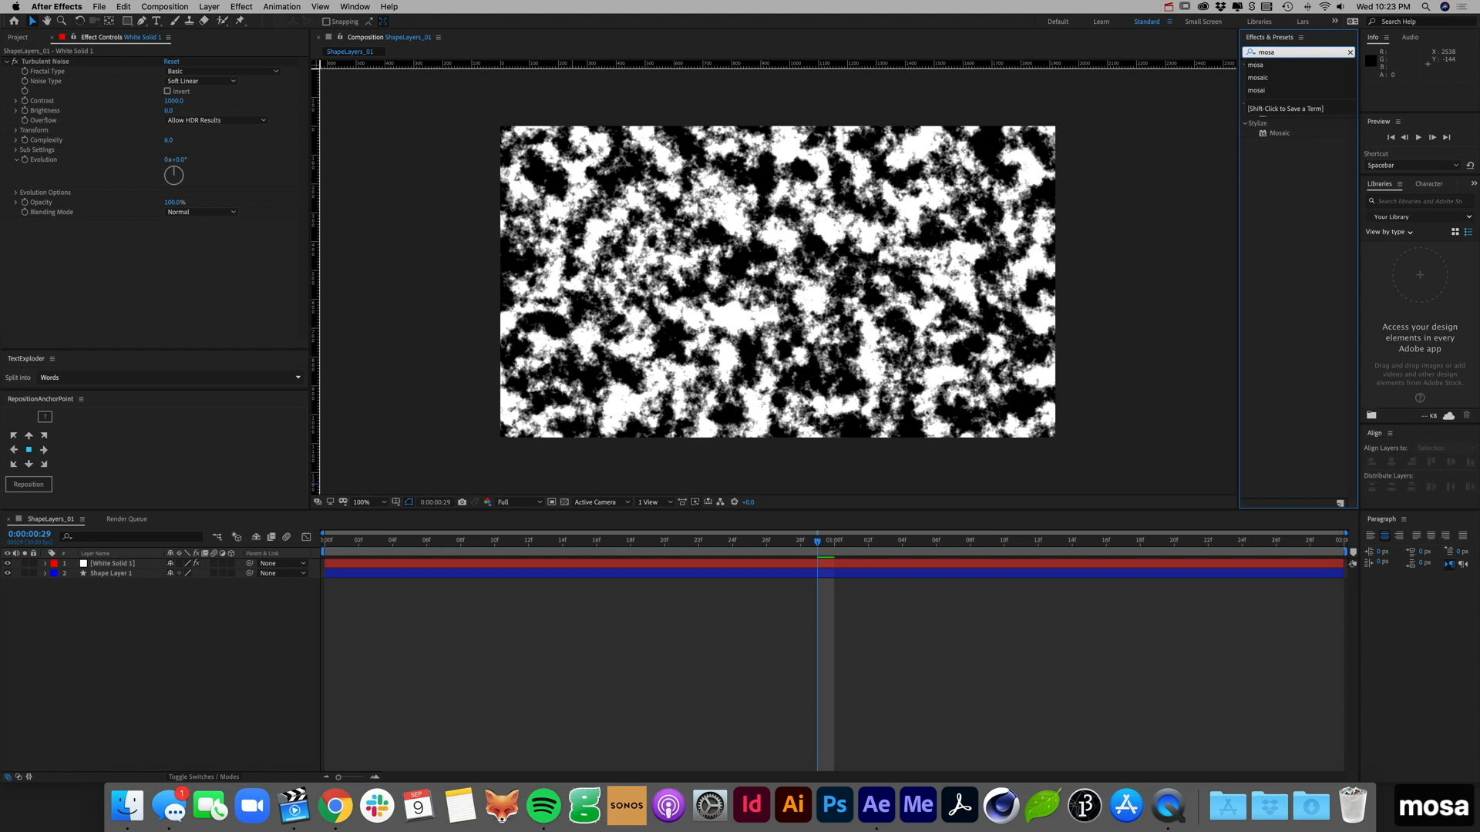
left_click(1280, 133)
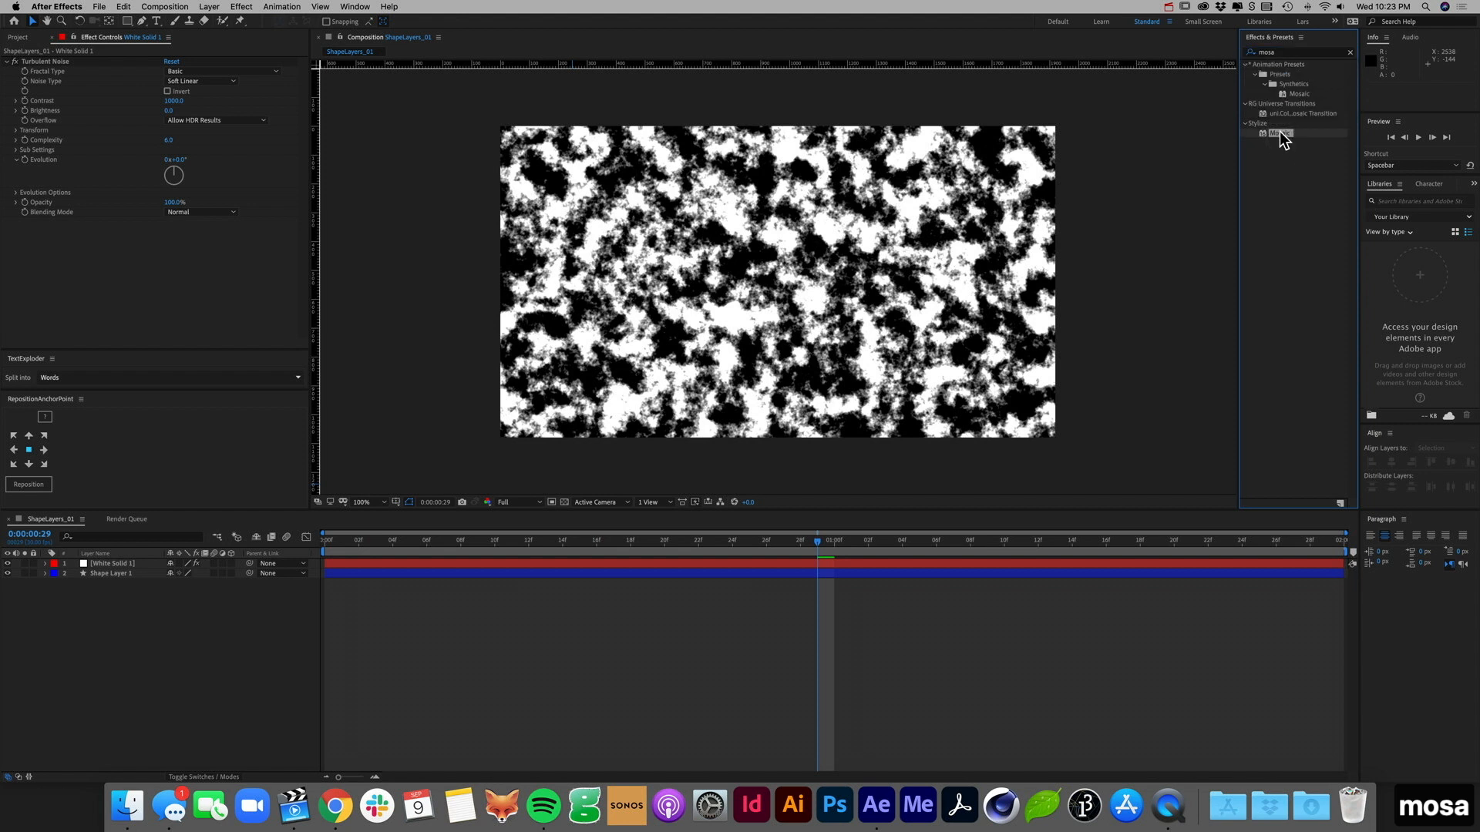
left_click_drag(1279, 132, 118, 566)
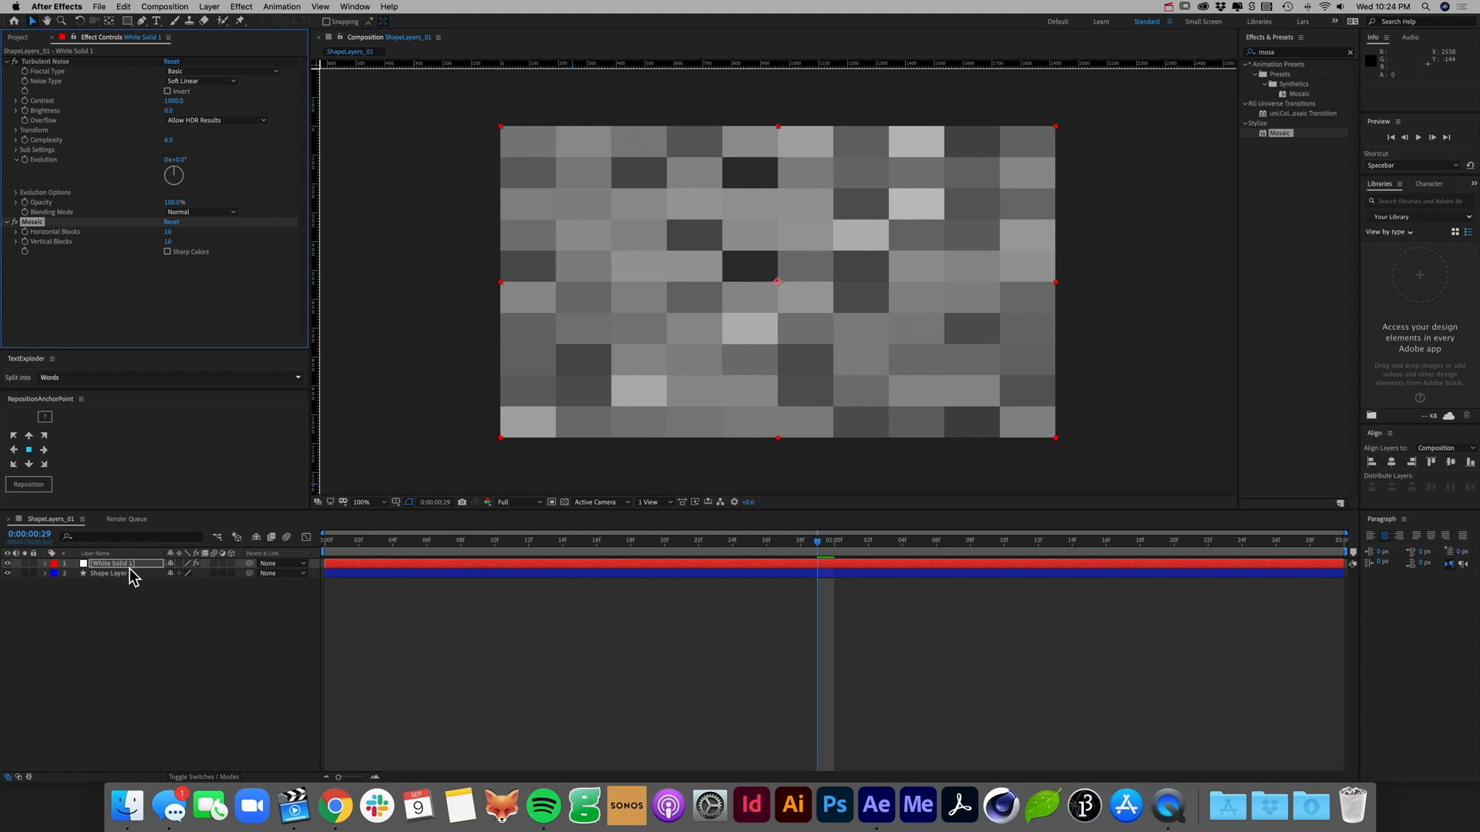
Step: Enable Sharp Colors on the Mosaic and set 16 horizontal and 9 vertical blocks
left_click(168, 252)
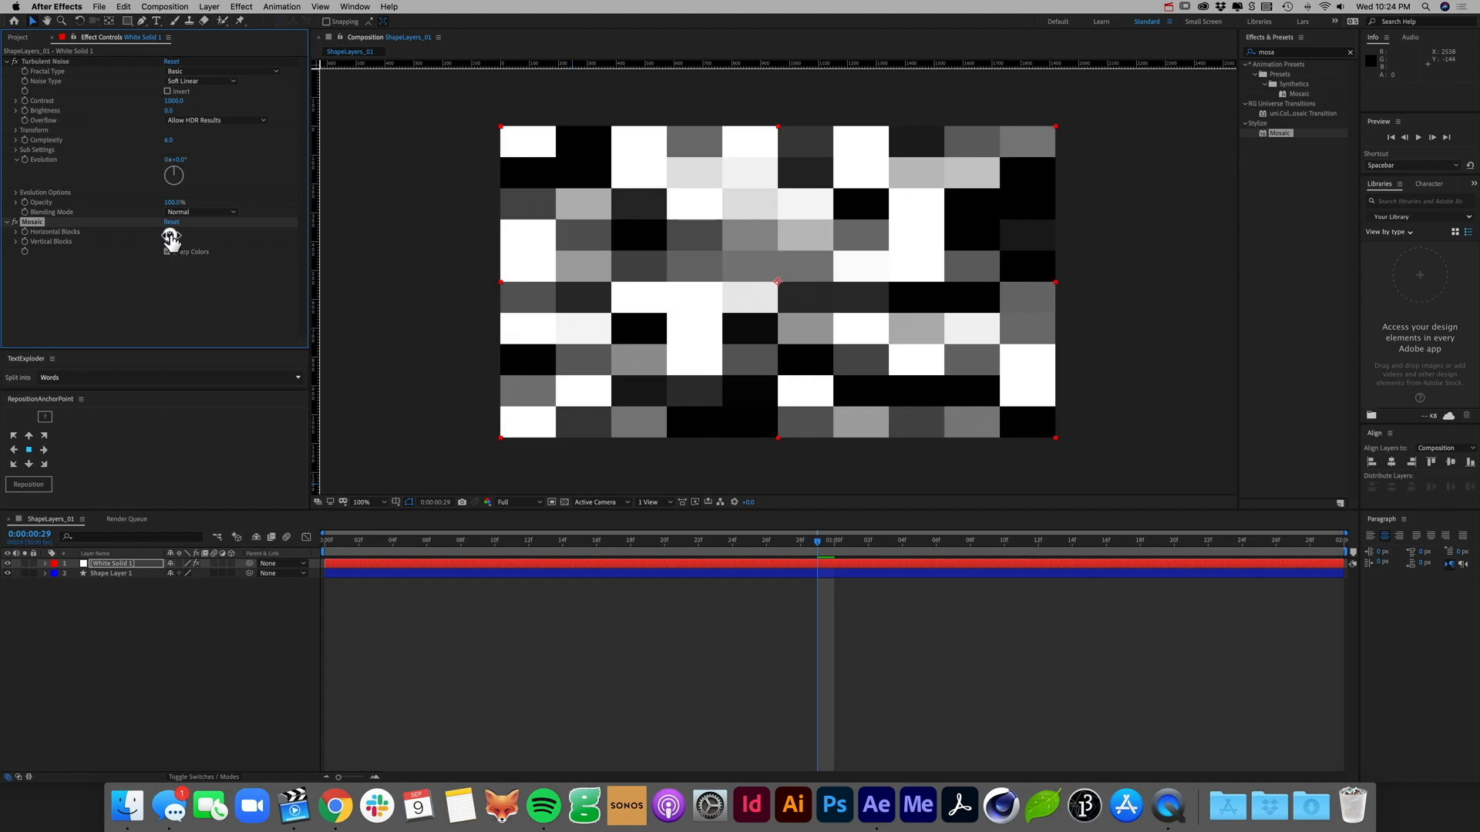
left_click(172, 233)
type("16")
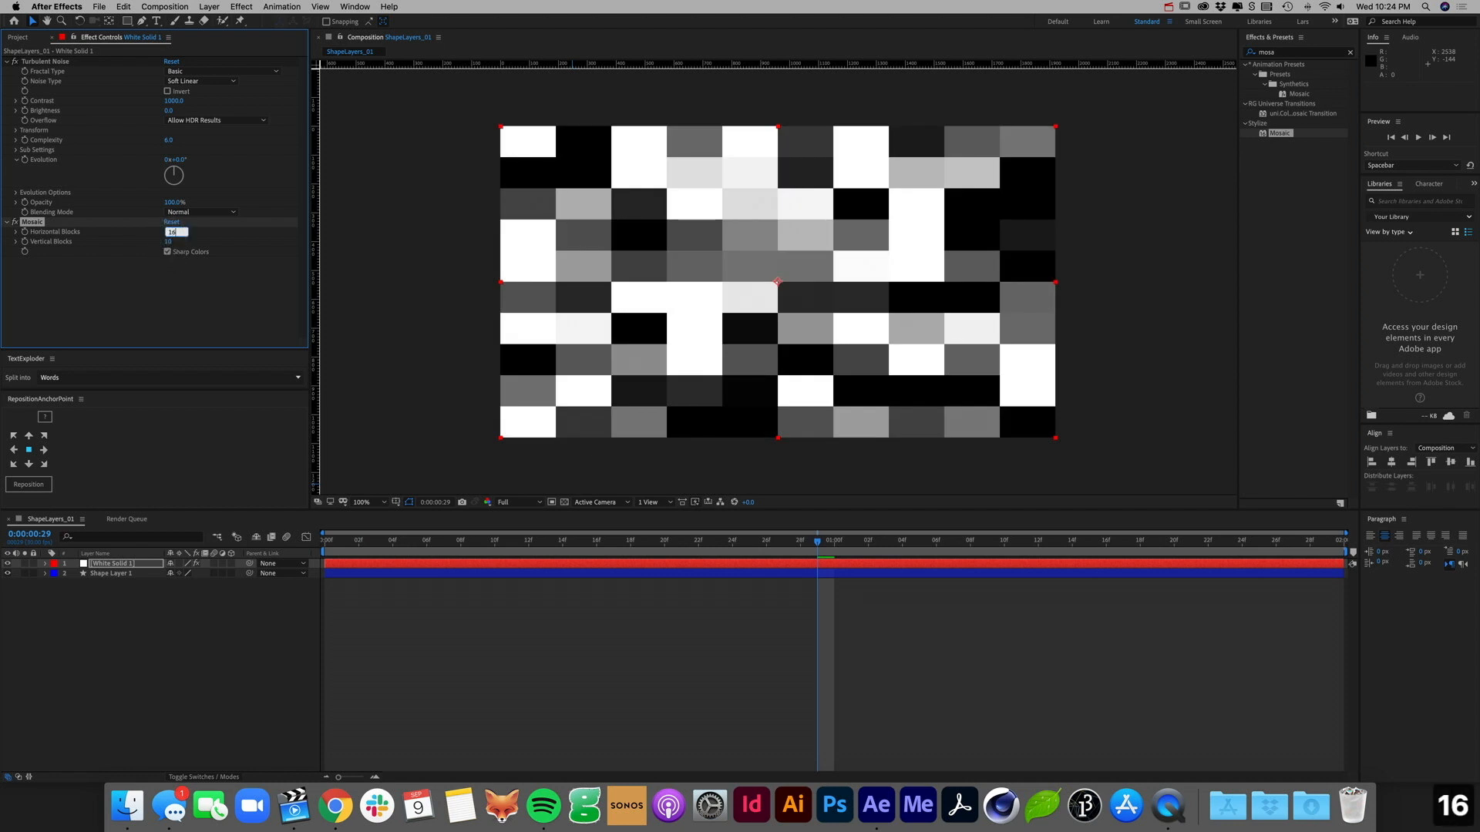
key("Tab")
type("9")
key("Tab")
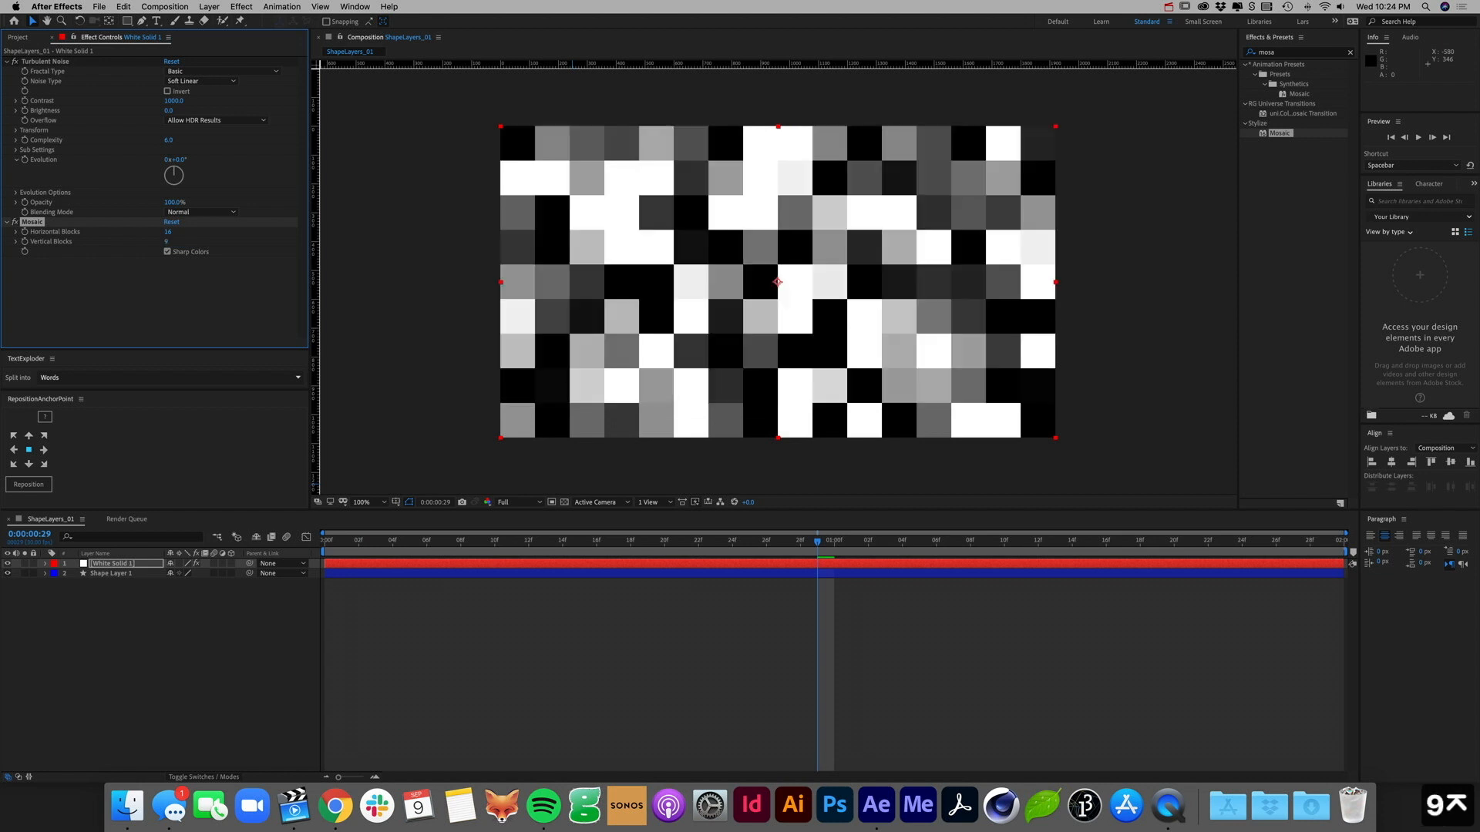
Step: Turn on the Proportional Grid over the composition and deselect the layers
left_click(396, 502)
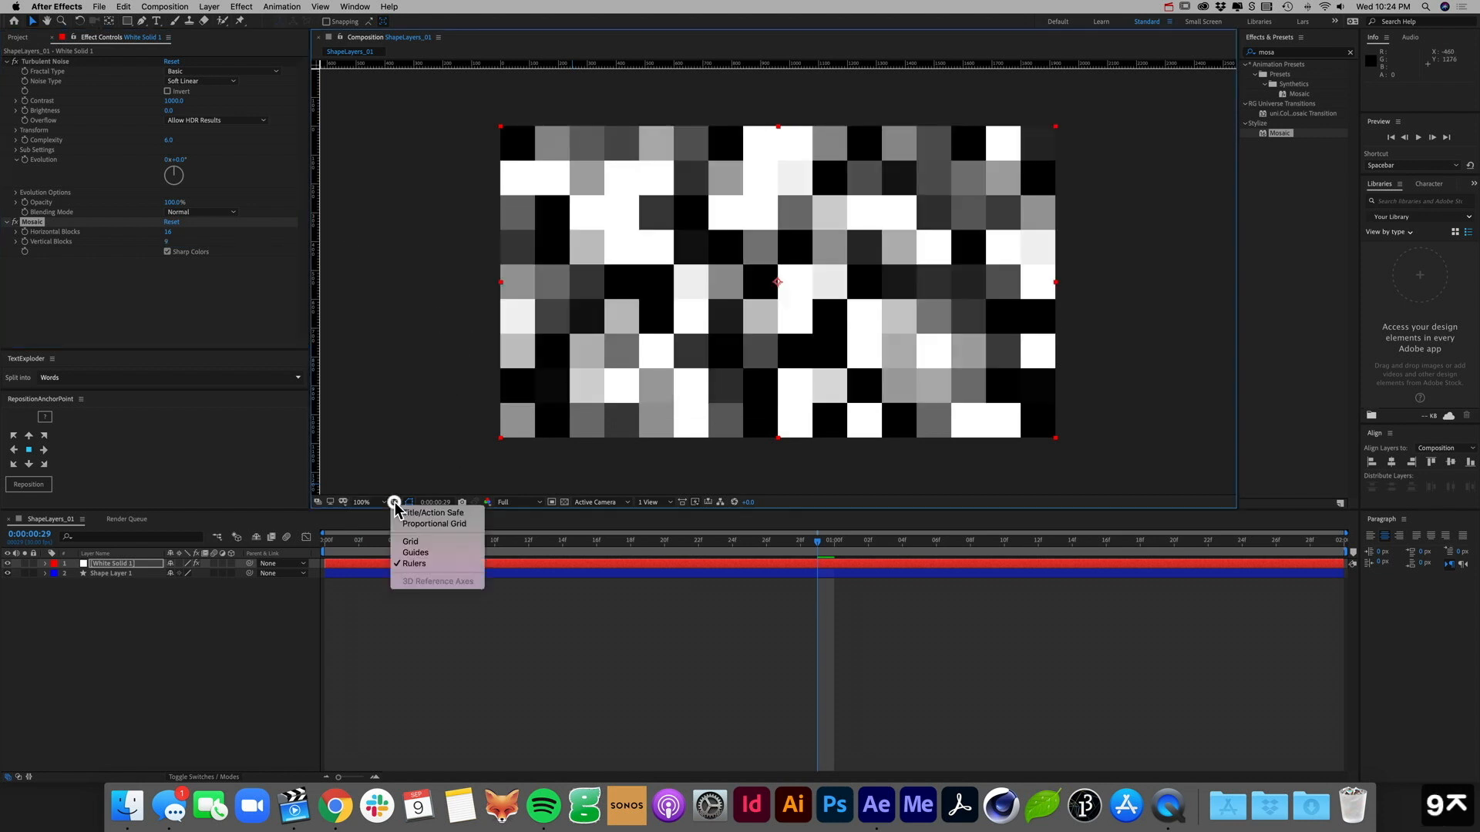
left_click(411, 524)
left_click(227, 641)
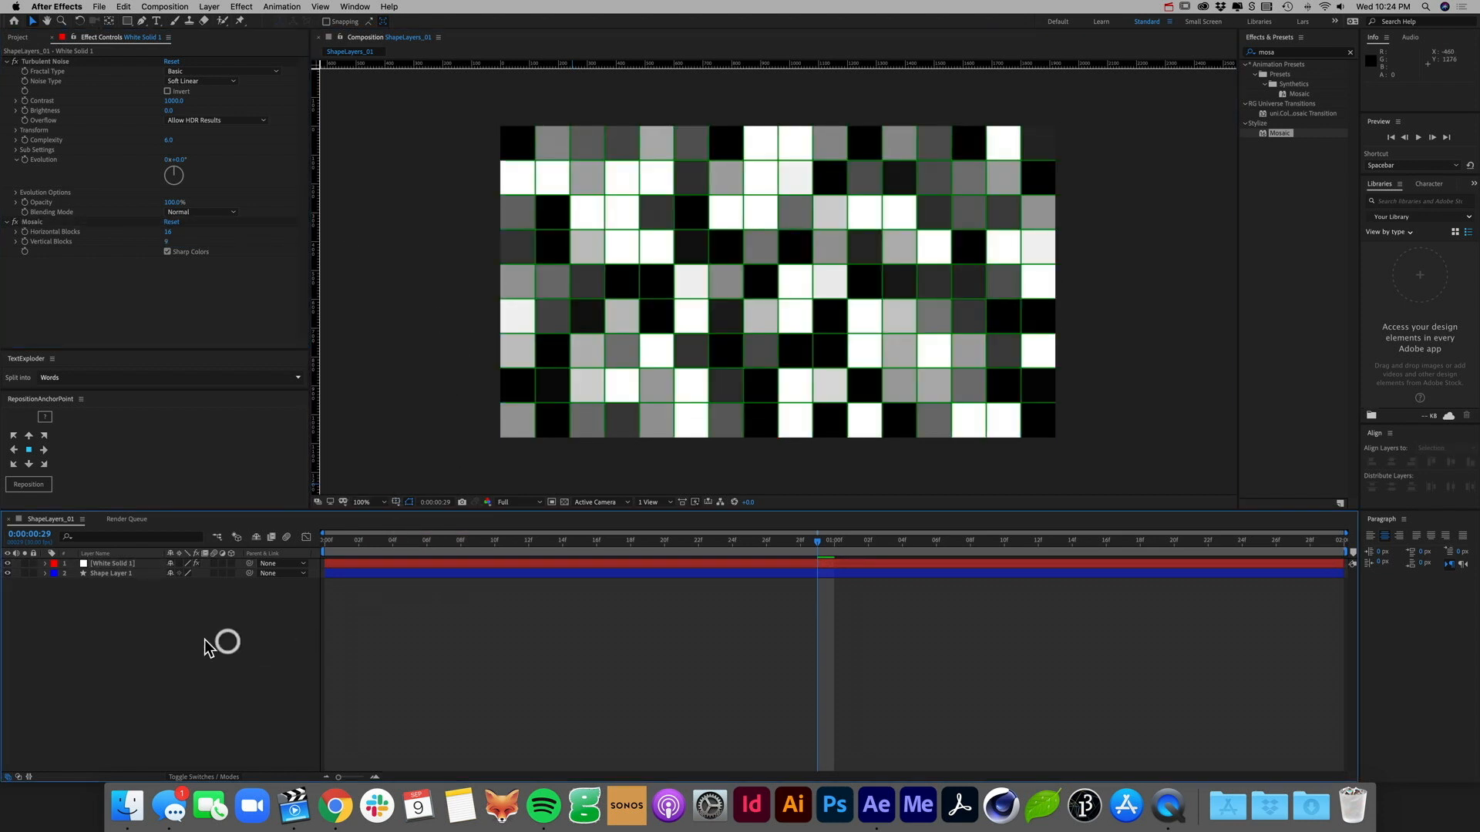
Step: Compare the mosaic blocks with the shape grid by toggling the white solid's visibility, and leave the solid hidden
left_click(8, 563)
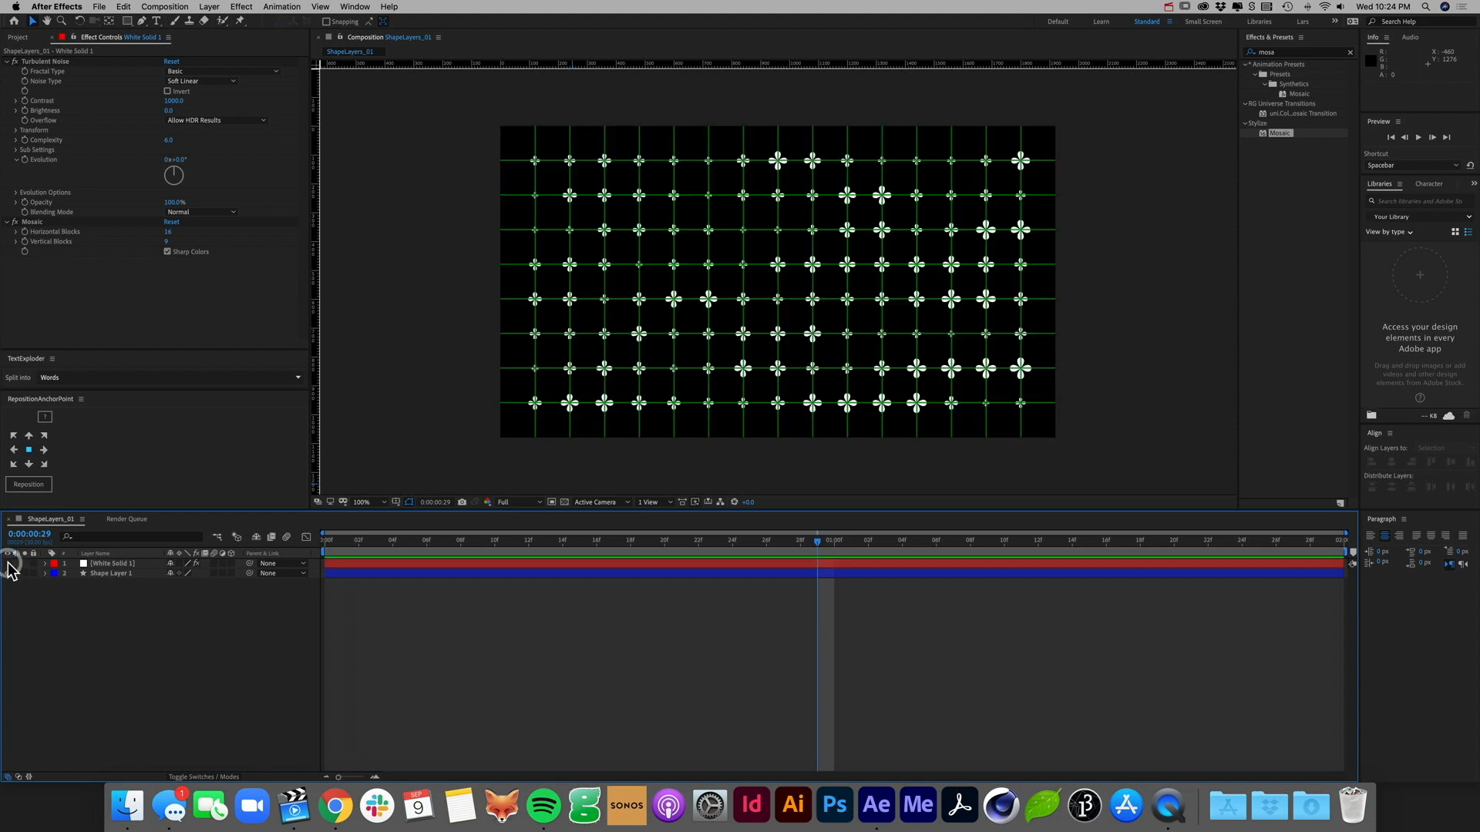
left_click(8, 564)
left_click(7, 563)
left_click(8, 563)
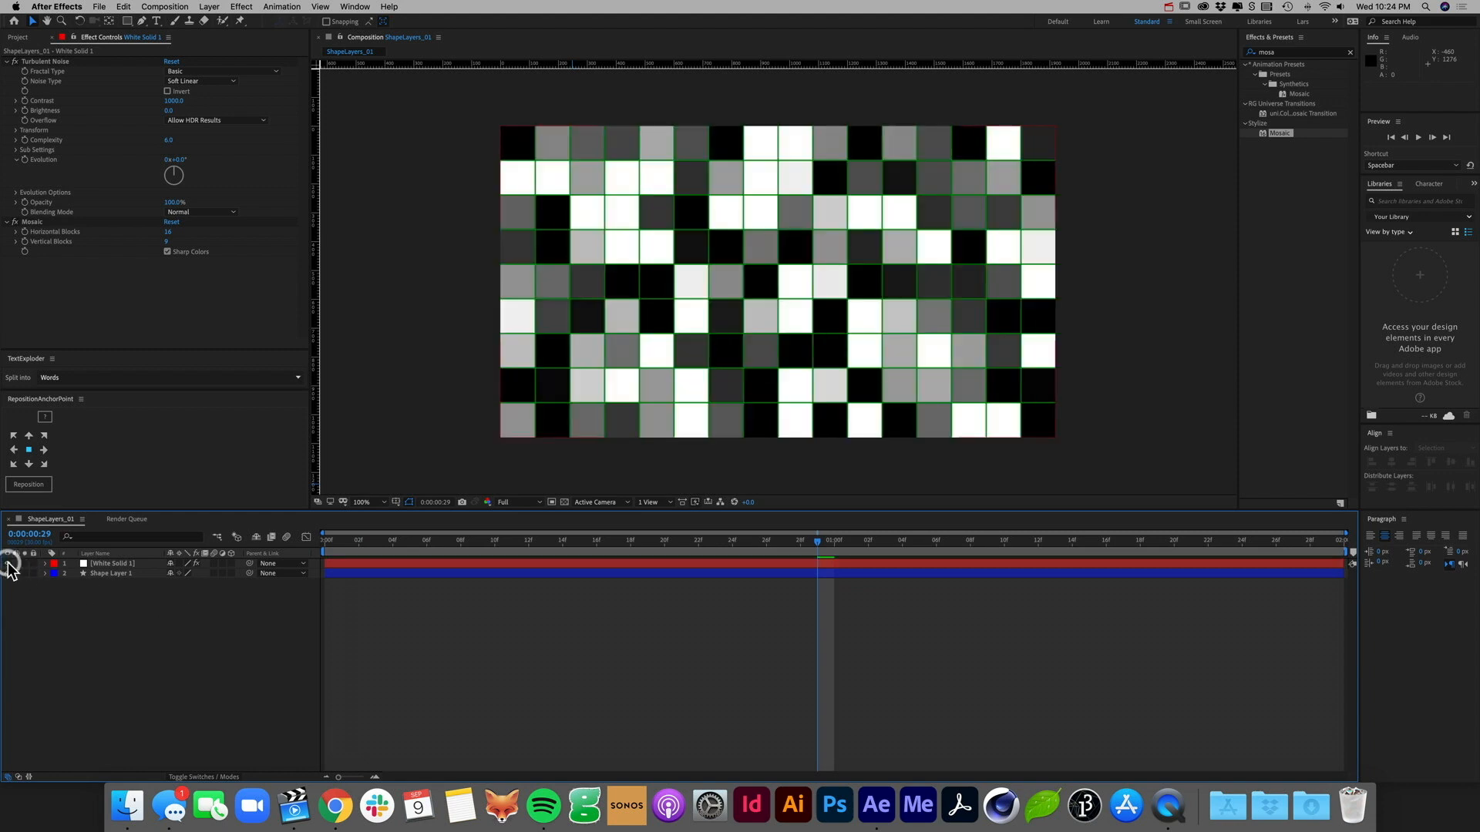
left_click(8, 564)
Step: Move Shape Layer 1 so that its first flower shape sits in the center of the first proportional grid cell
left_click(96, 574)
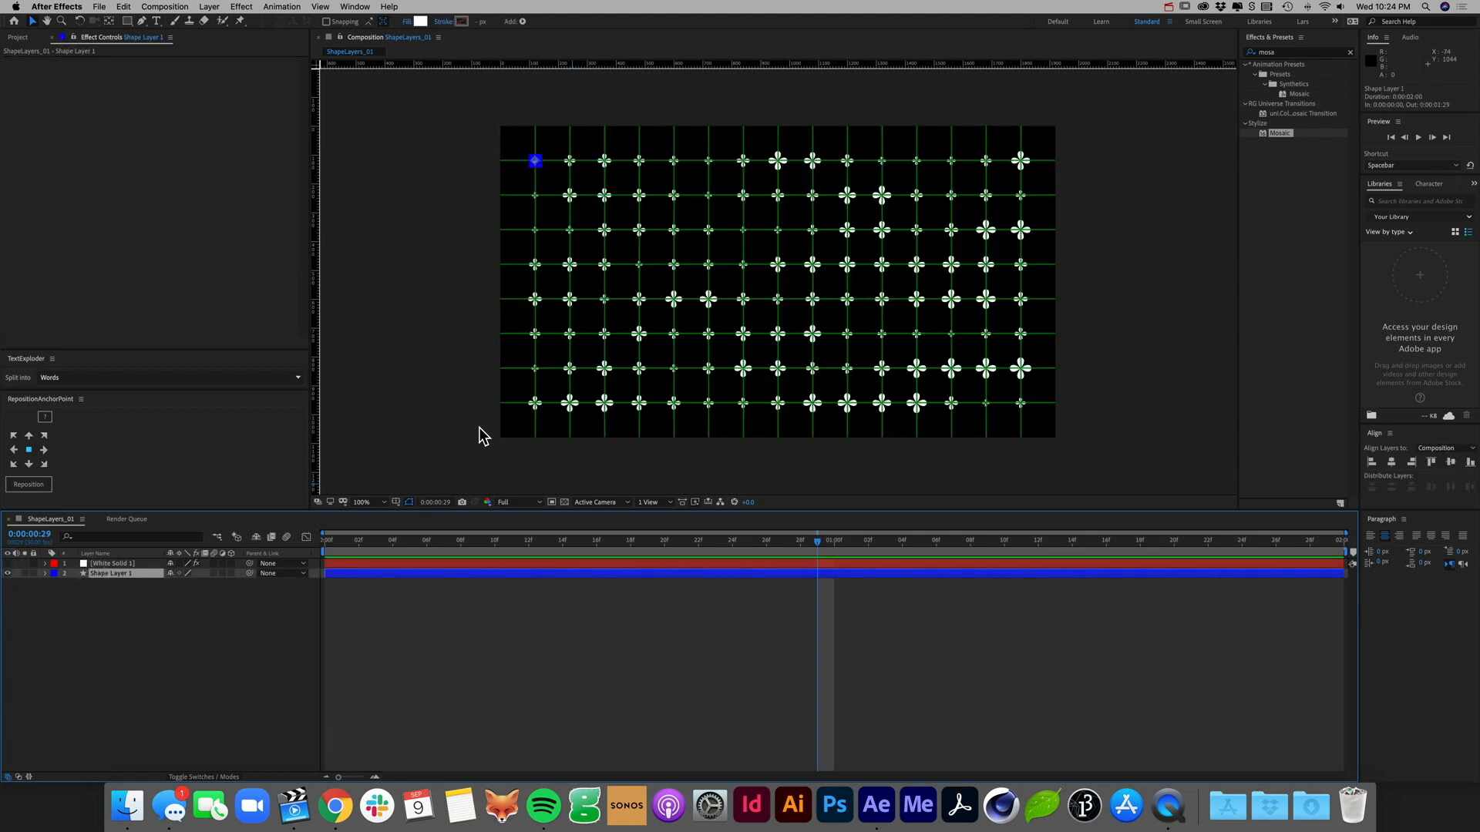
key("super+=")
key("super+=")
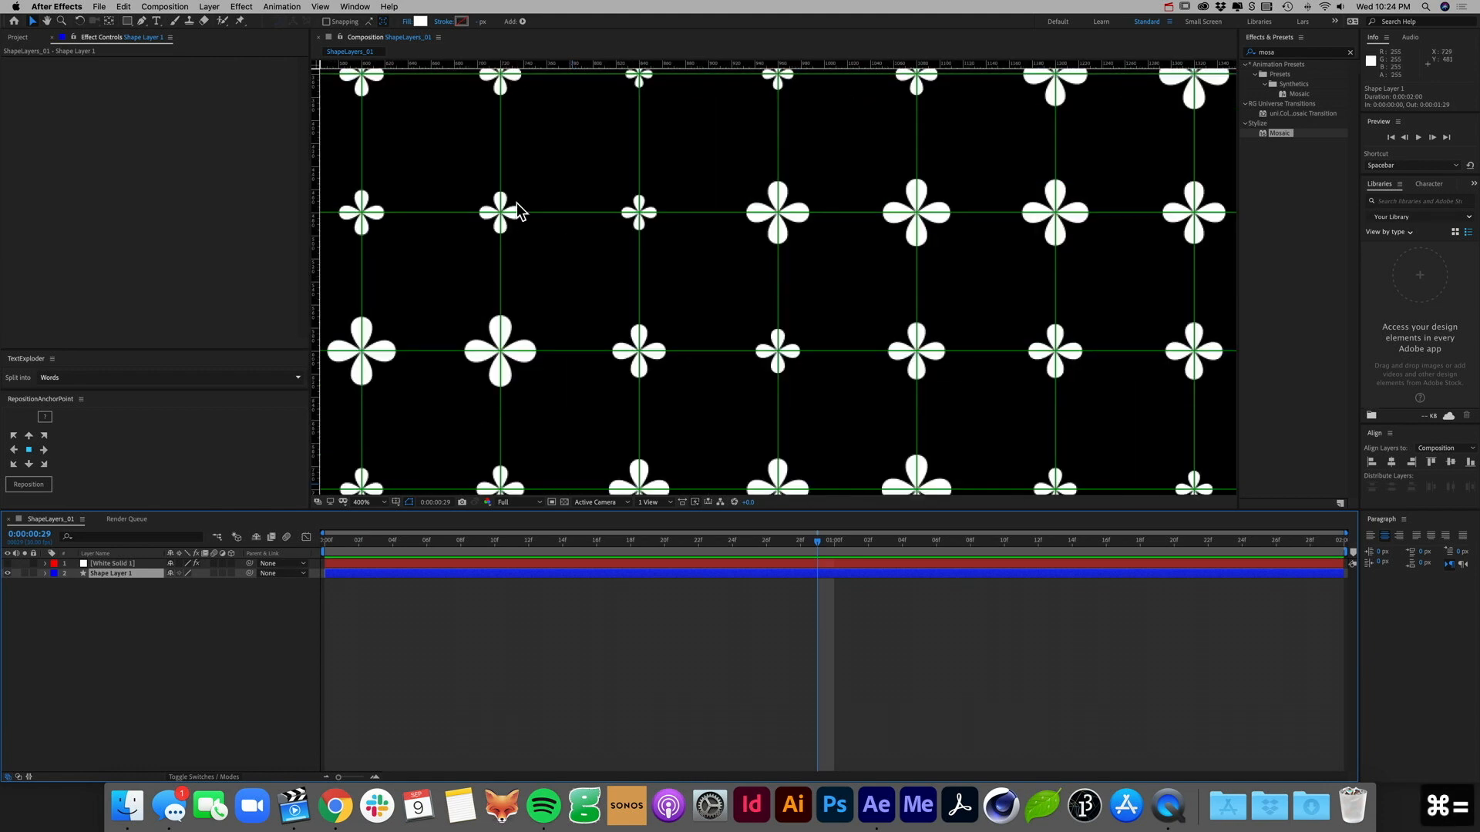
left_click_drag(497, 206, 831, 400)
left_click_drag(461, 208, 879, 429)
left_click_drag(638, 286, 781, 465)
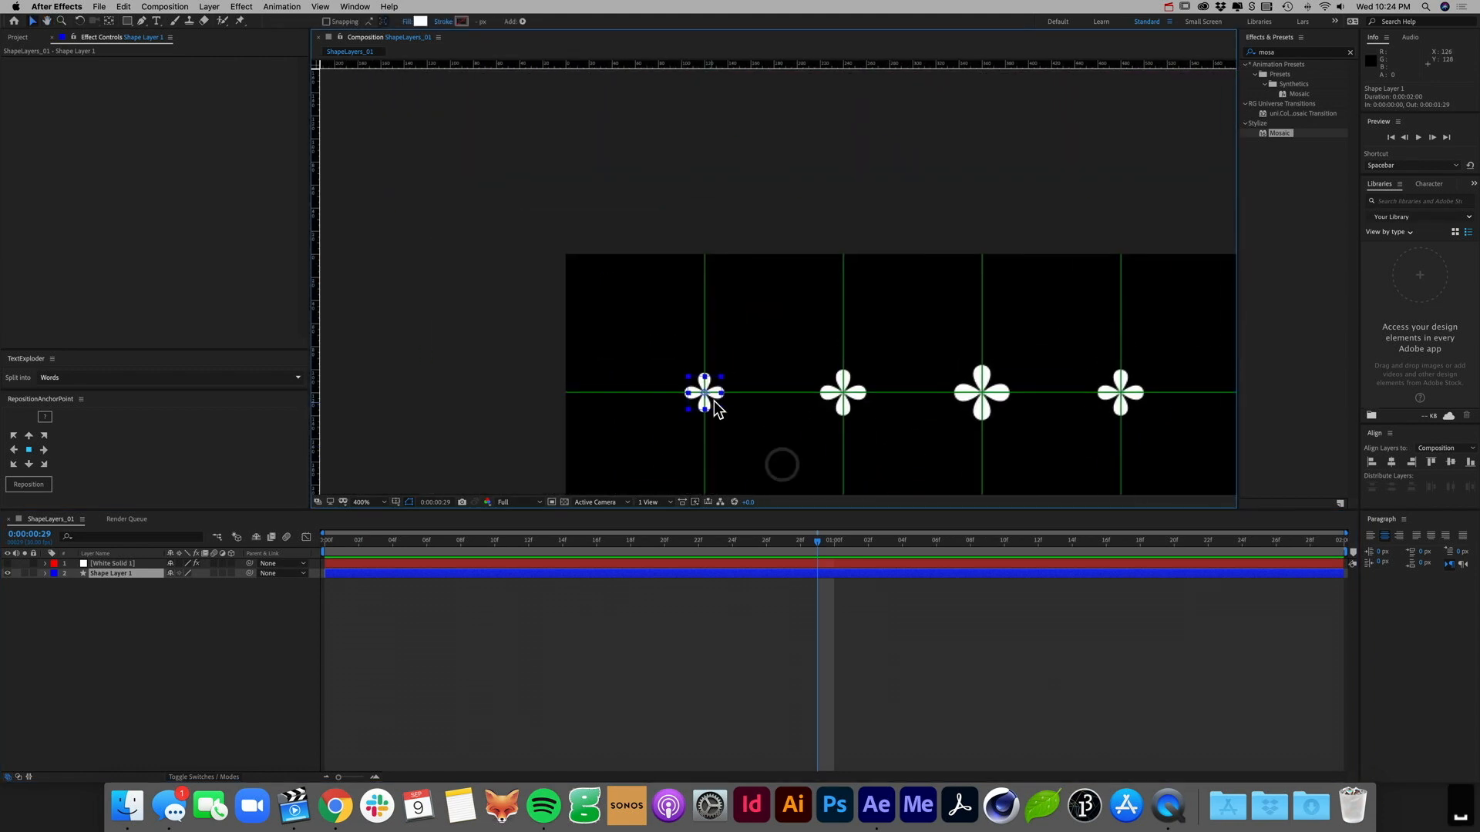
left_click_drag(714, 399, 648, 338)
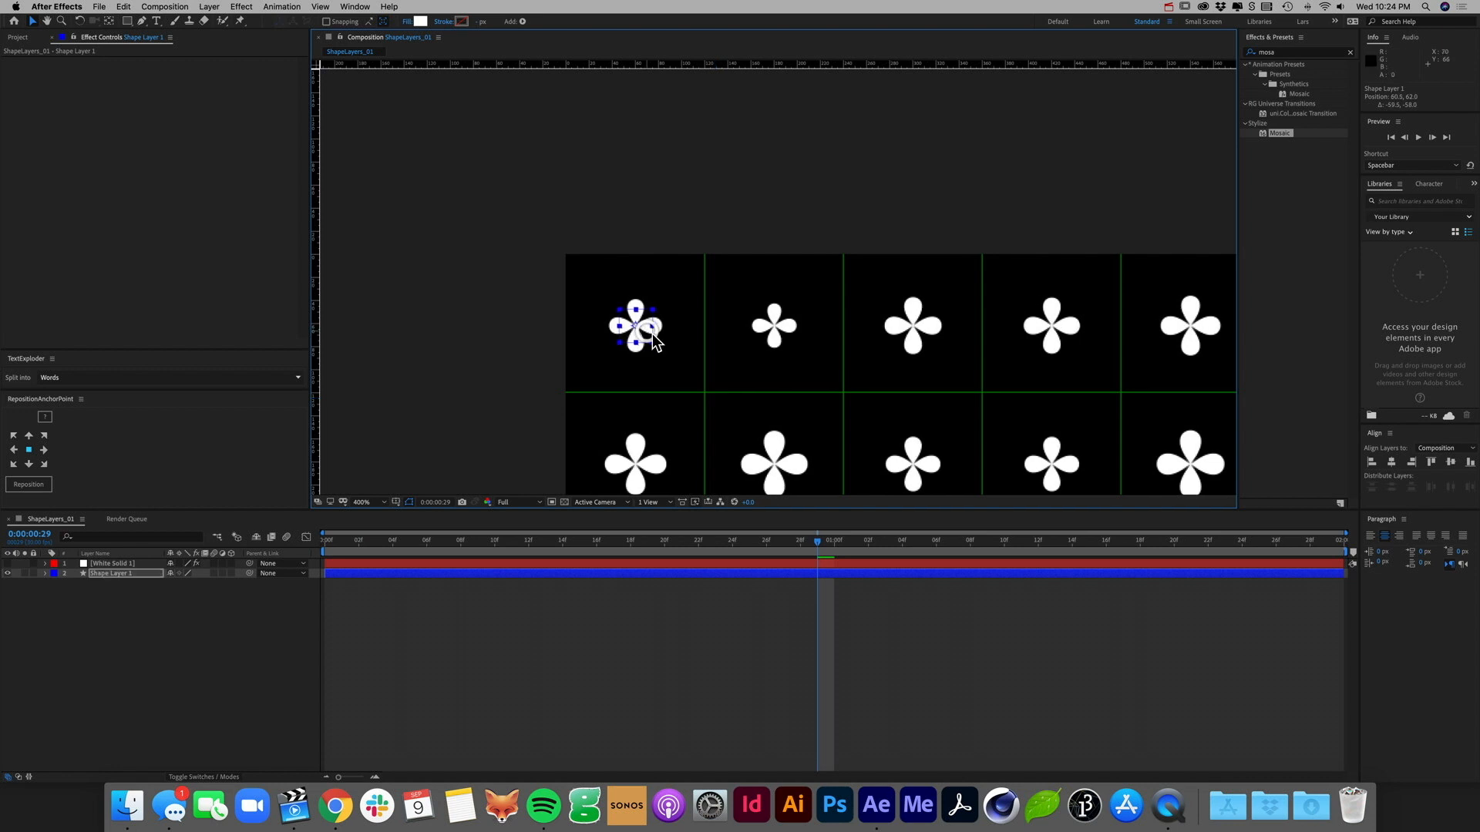
key("super+minus")
key("super+minus")
left_click_drag(899, 406, 479, 262)
left_click_drag(625, 303, 744, 310)
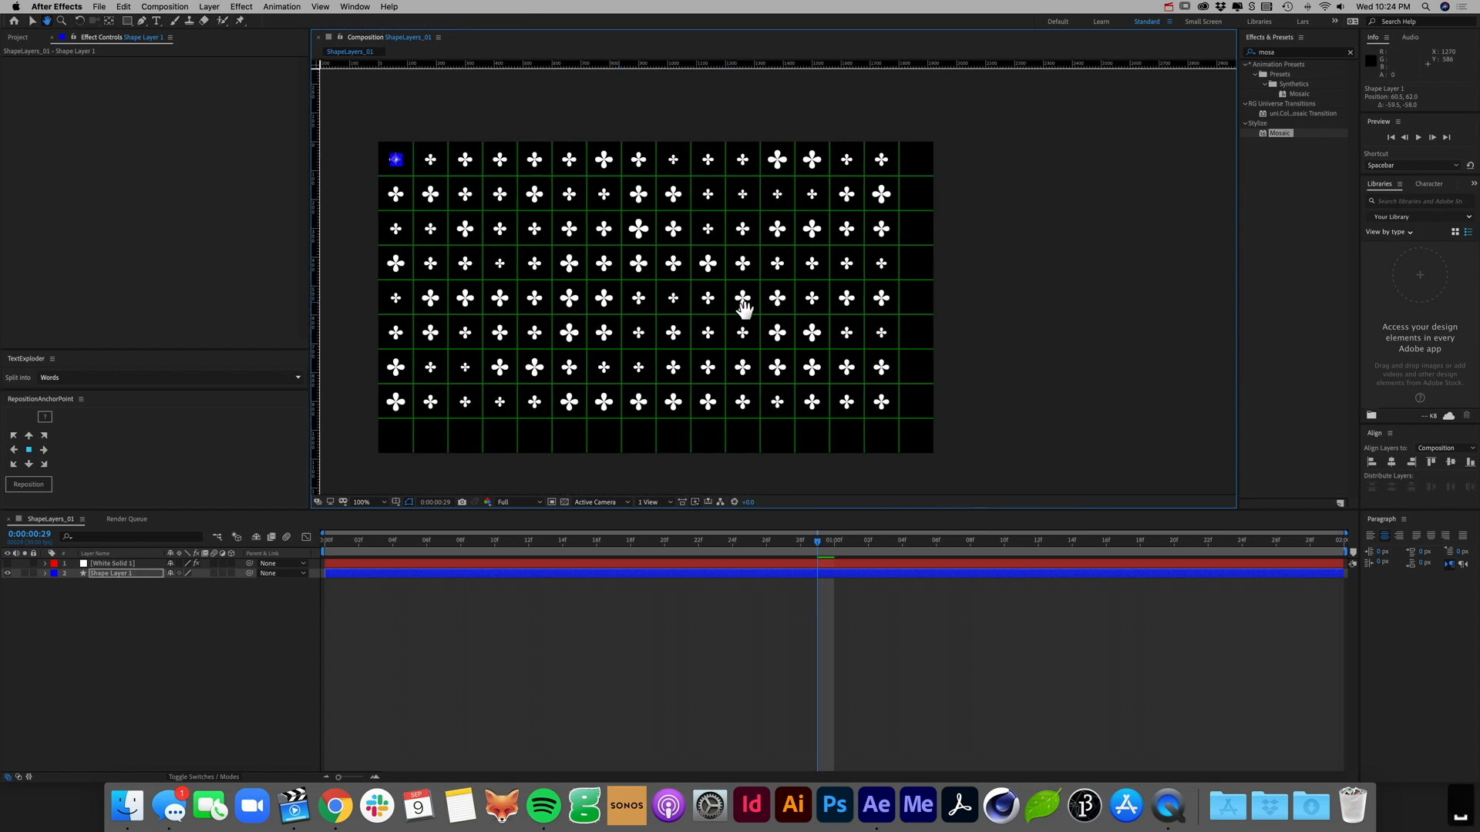
Step: Set the number of copies of Repeater 1 in Shape Layer 1 to 16
left_click(45, 574)
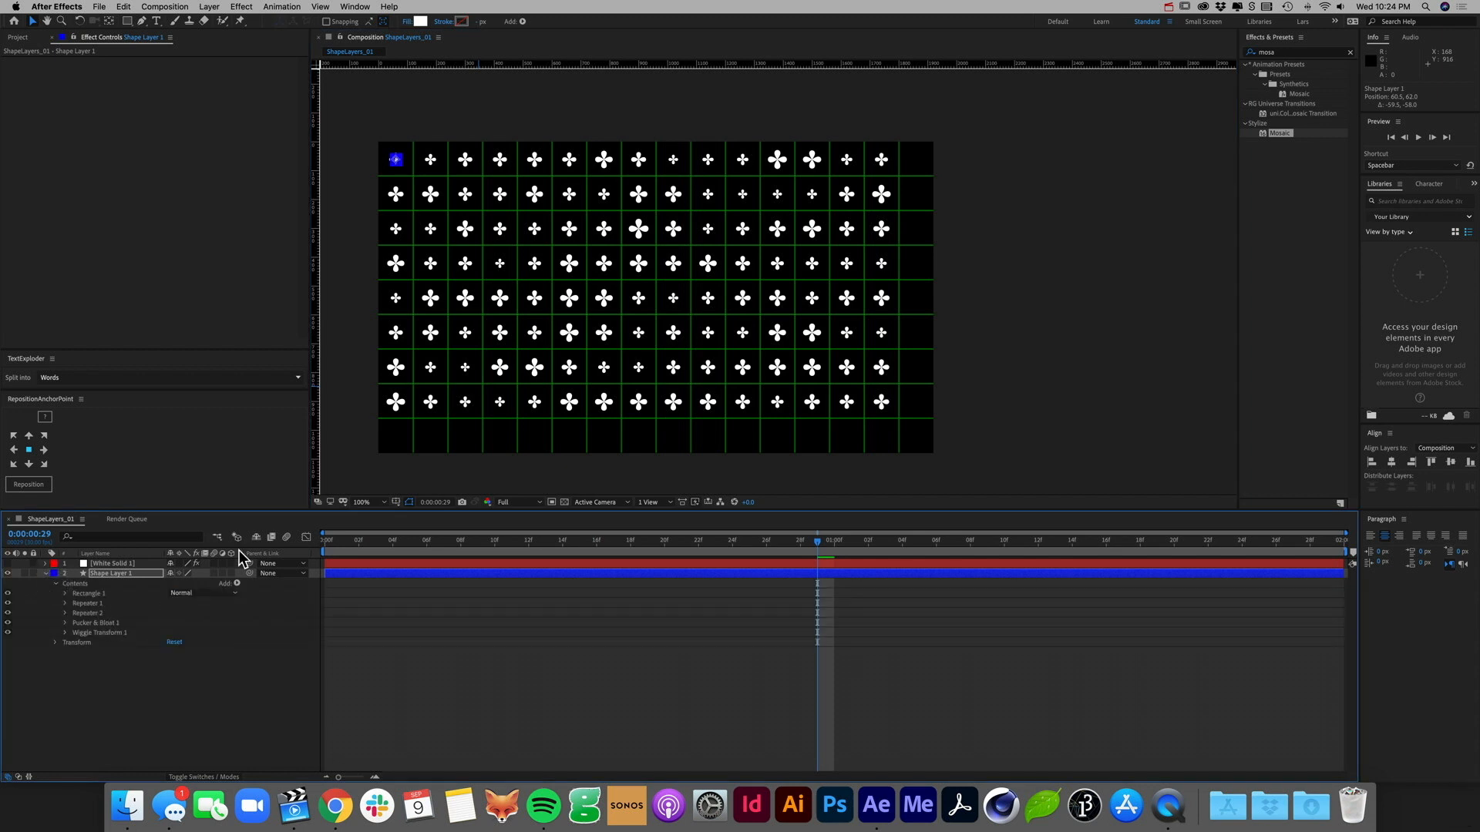
key("comma")
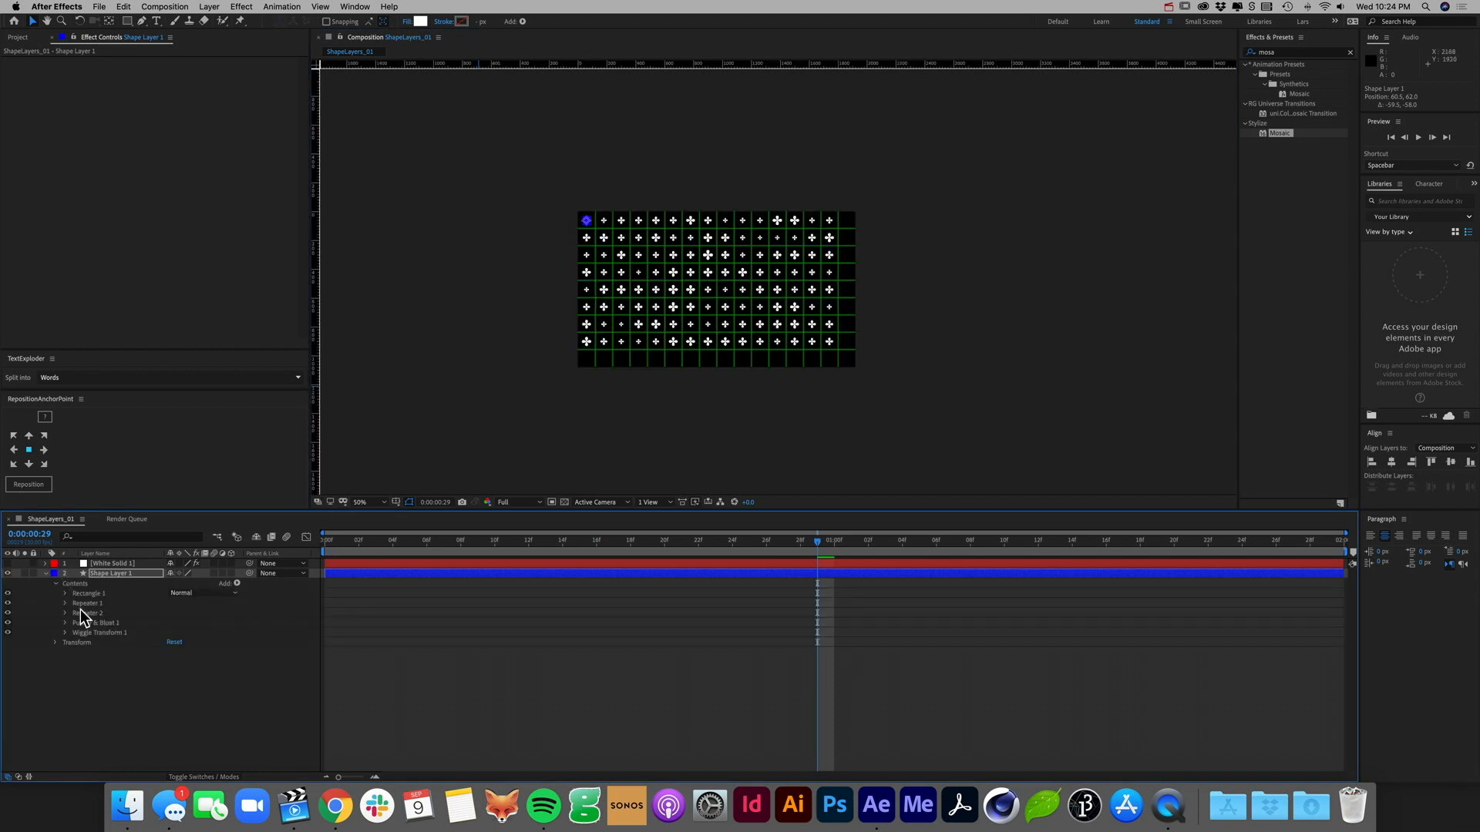
left_click(65, 604)
left_click(176, 614)
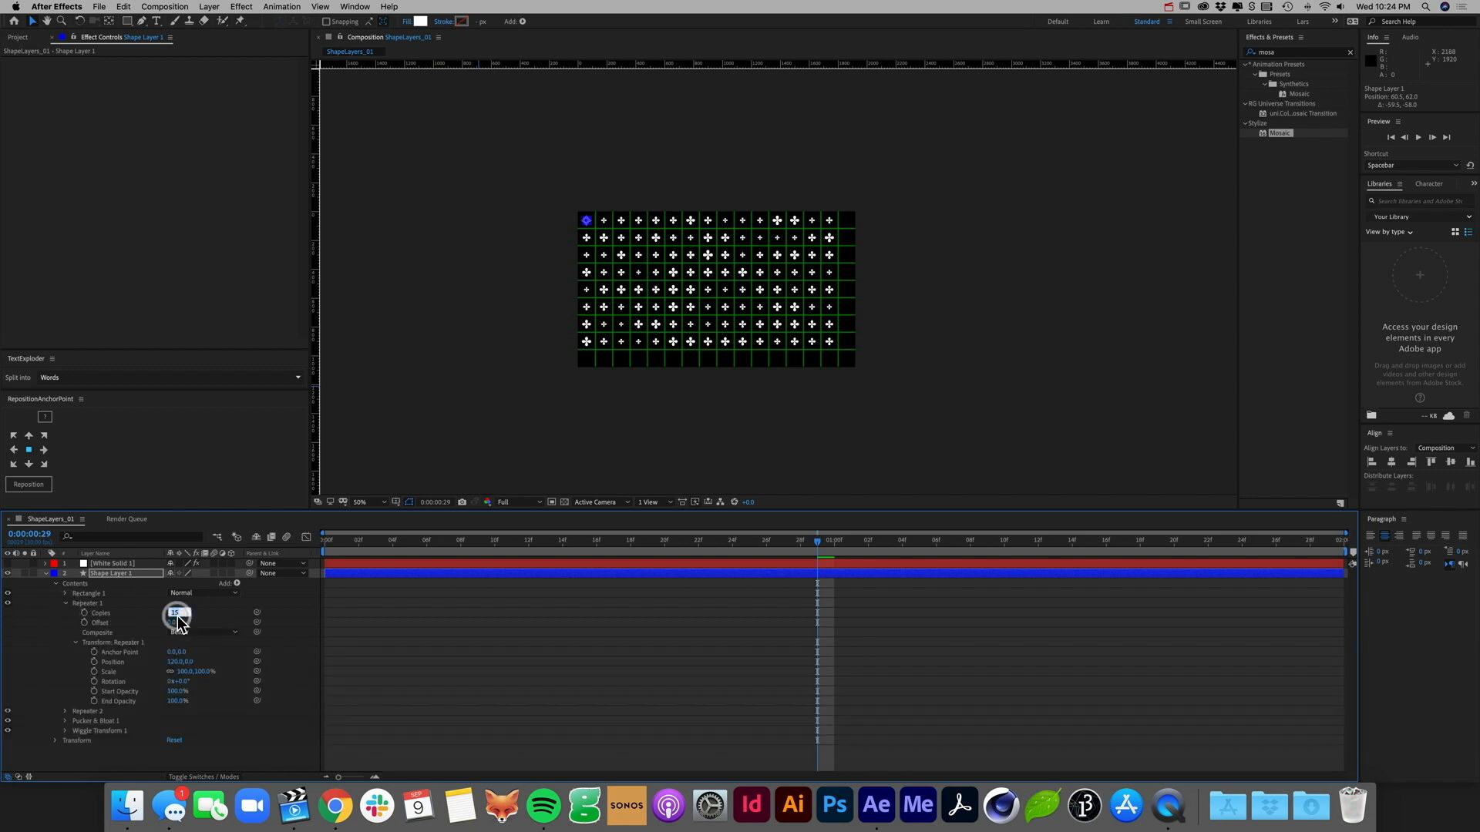
type("6")
key("Return")
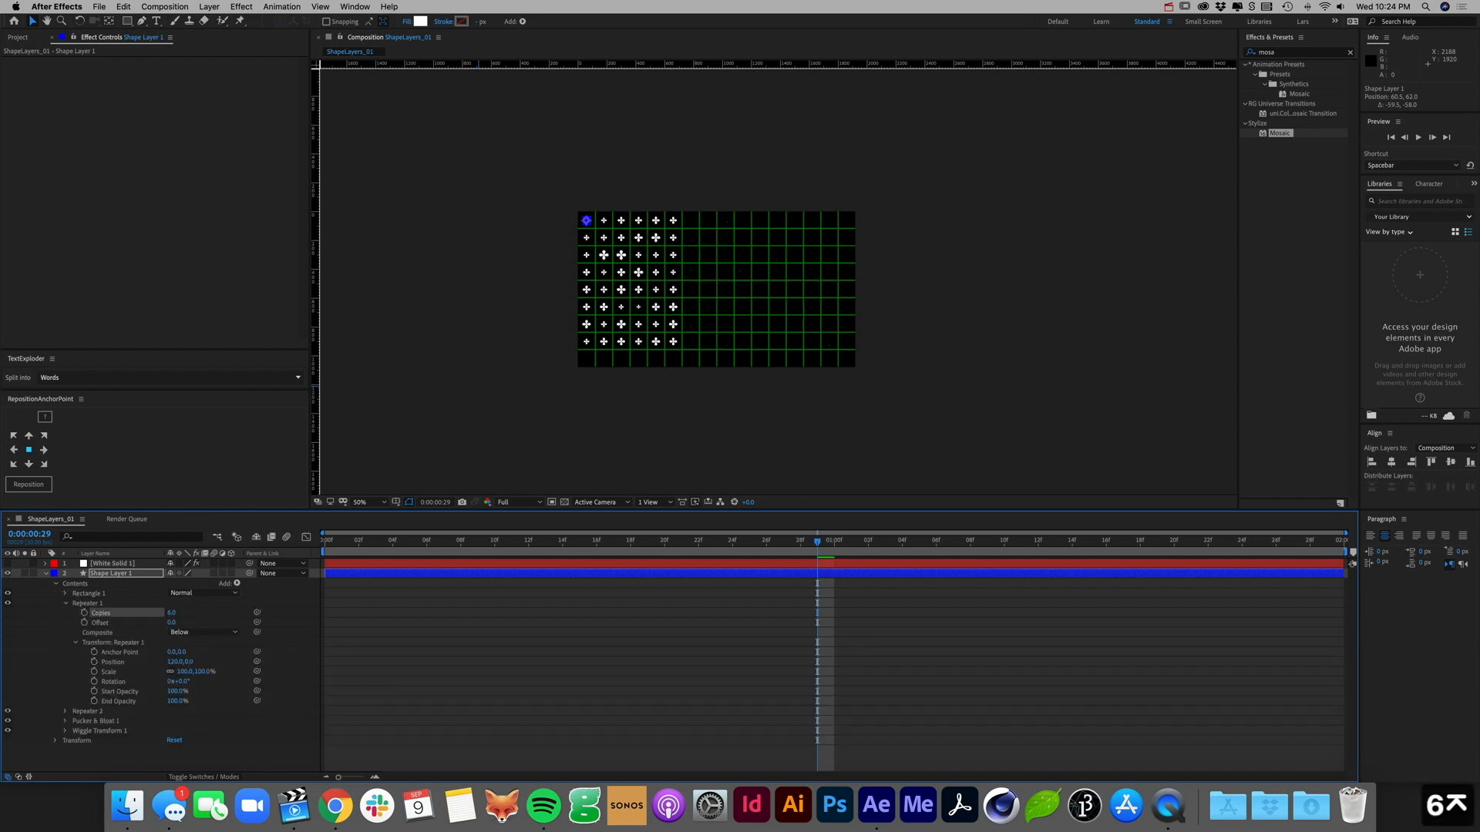
left_click(172, 614)
type("16")
key("Return")
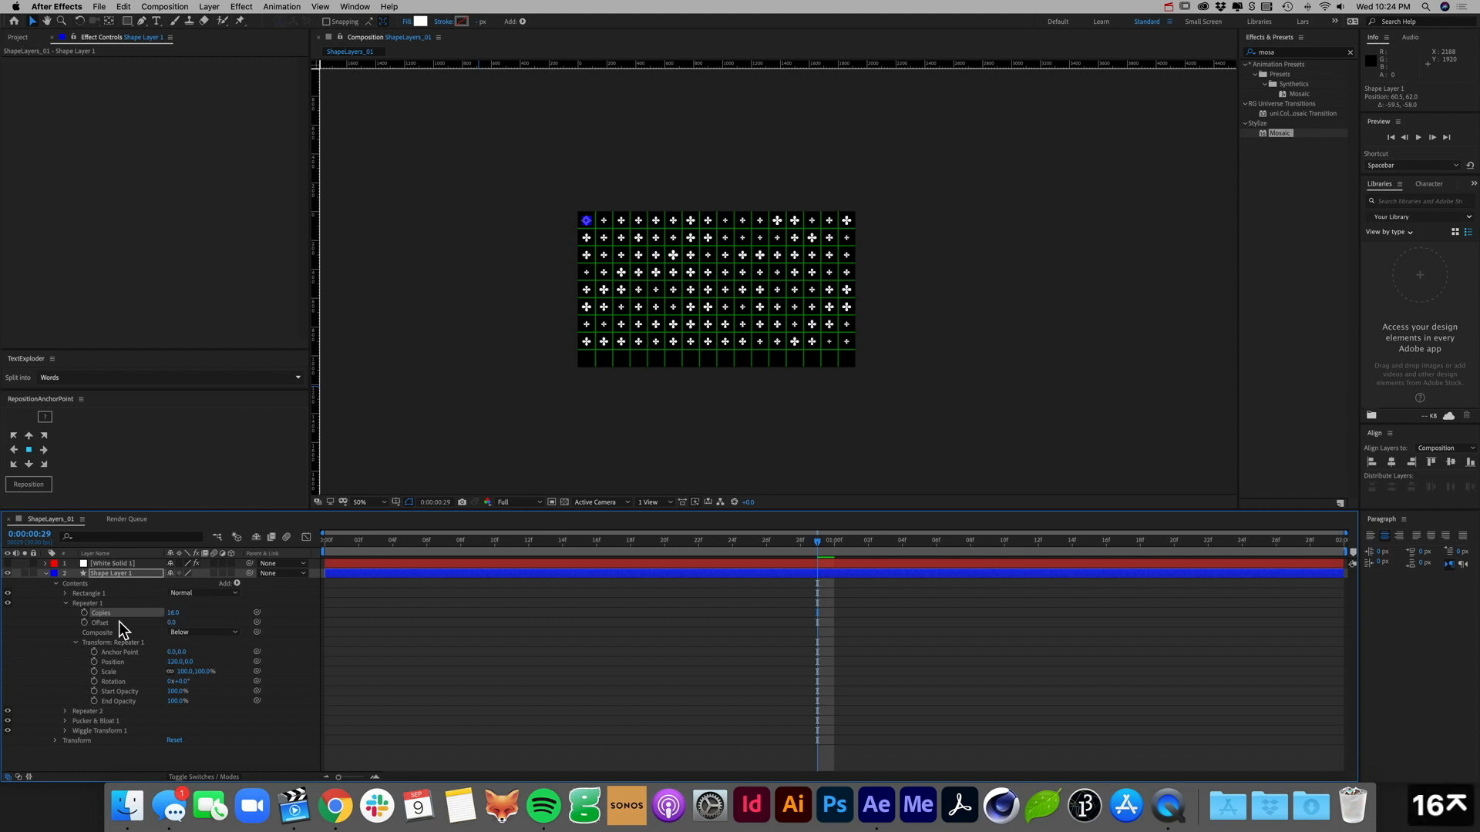
Step: Set the number of copies of Repeater 2 to 9, then collapse Shape Layer 1's properties
left_click(66, 712)
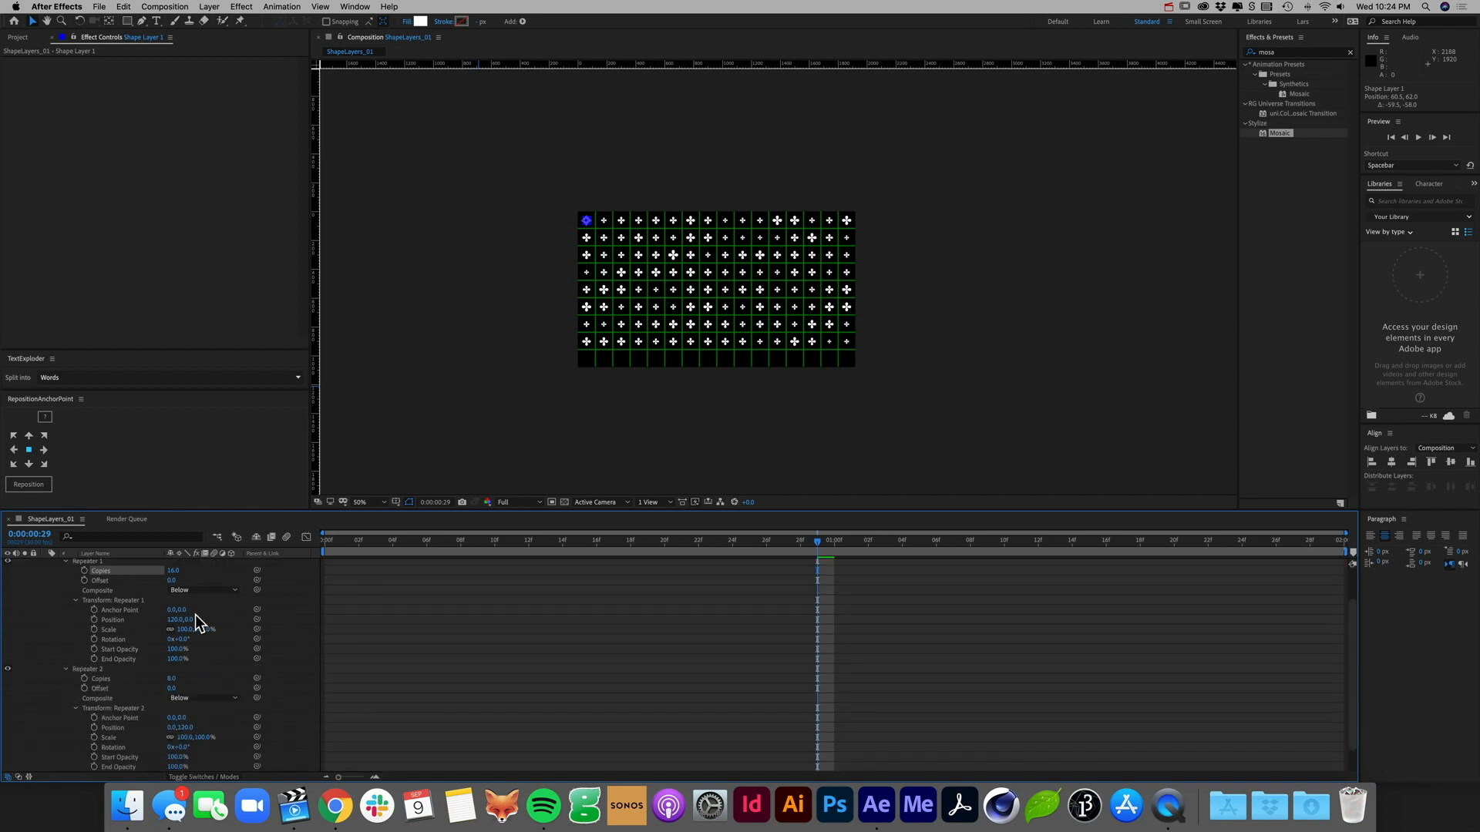
left_click(171, 678)
type("9")
key("Return")
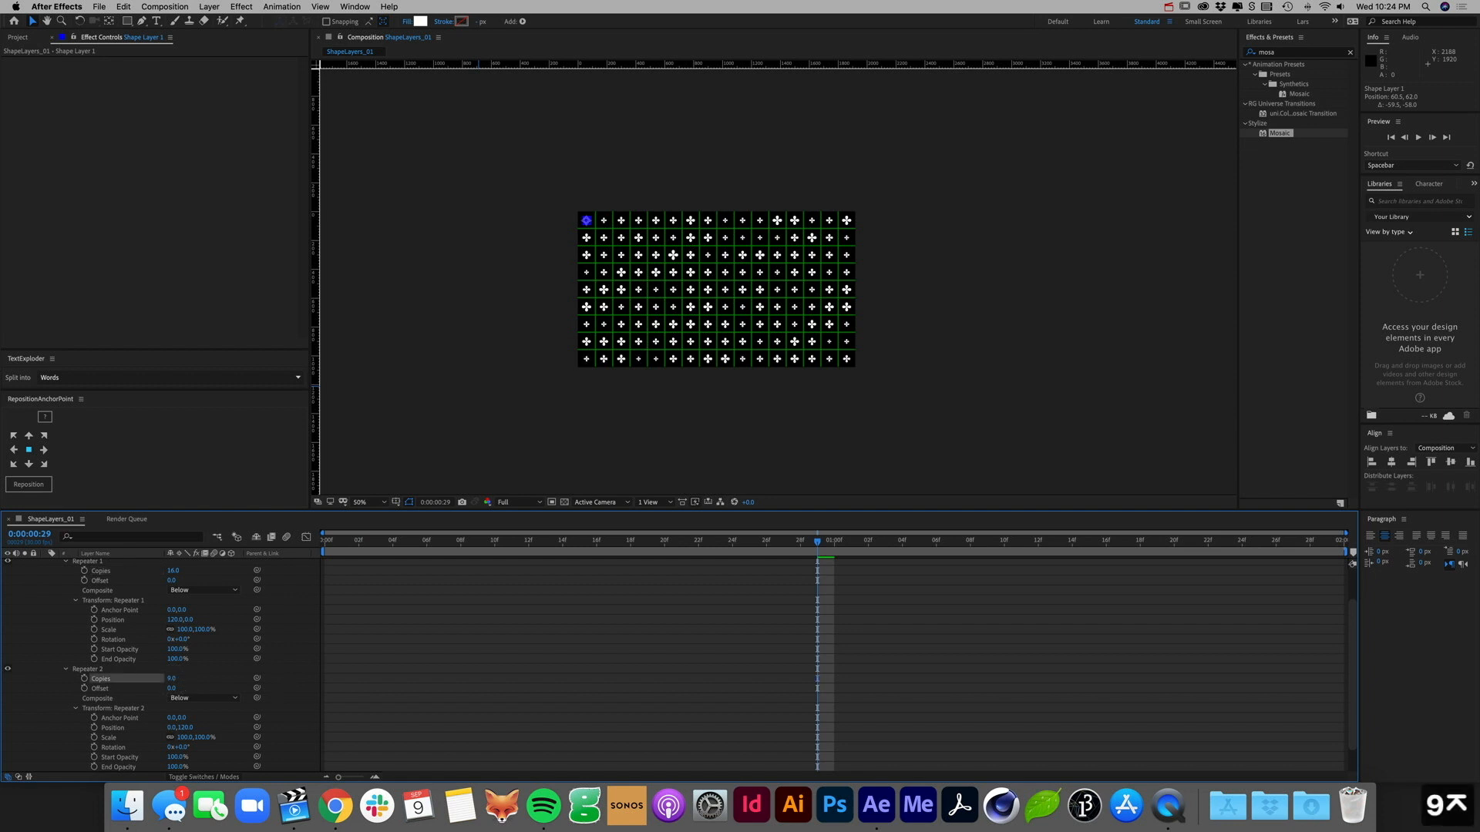
scroll(217, 657, "up", 3)
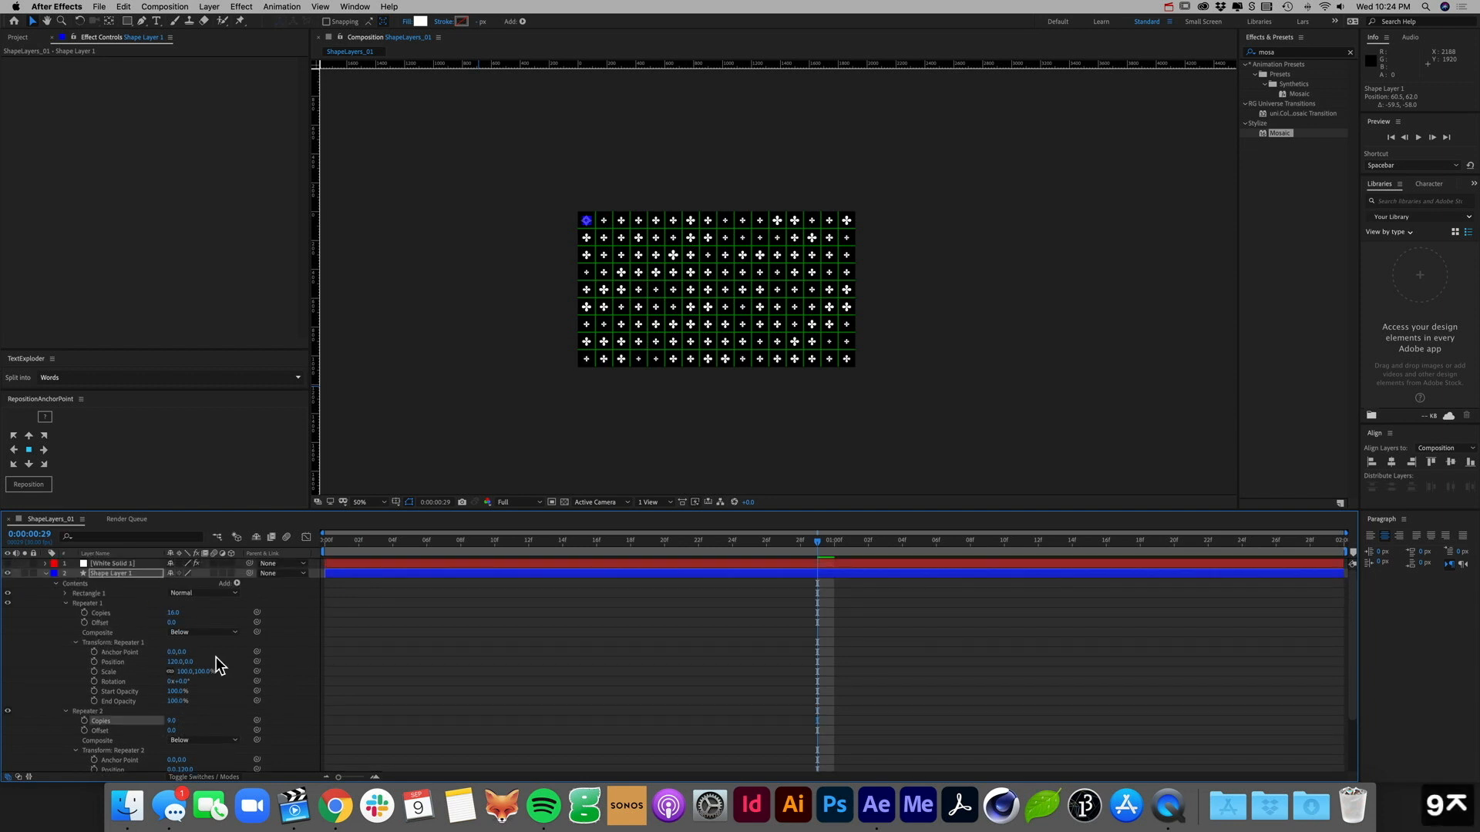
left_click(44, 573)
left_click(107, 613)
Step: Compare the mosaic blocks with the repositioned shapes by toggling White Solid 1's visibility, and leave the solid visible
left_click(108, 563)
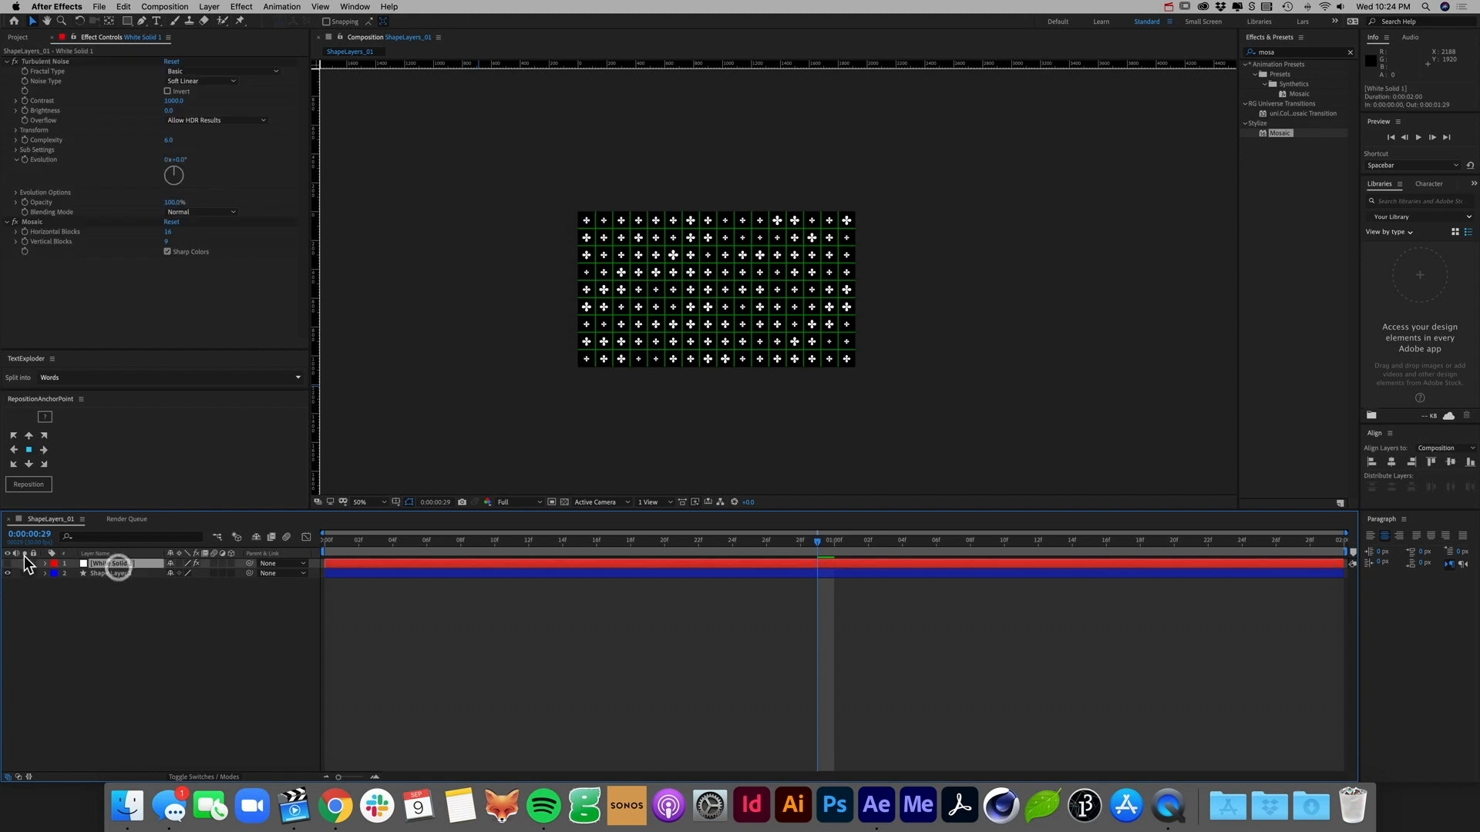
left_click(7, 563)
left_click(8, 564)
left_click(8, 564)
left_click(8, 563)
left_click(166, 635)
left_click(8, 564)
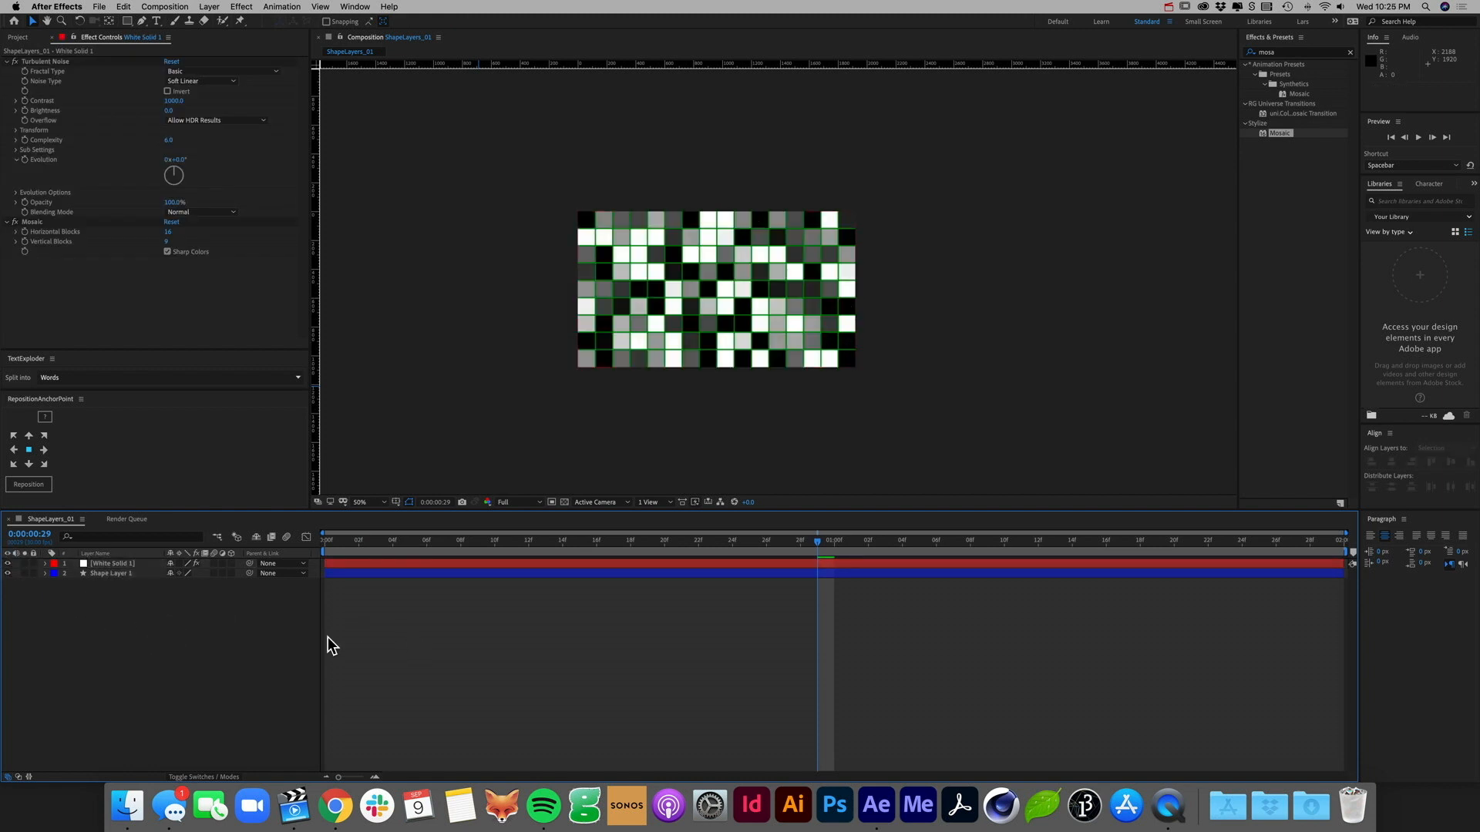
Step: Show the track matte options and try White Solid 1 as an Alpha and an Alpha Inverted matte for Shape Layer 1
left_click(197, 777)
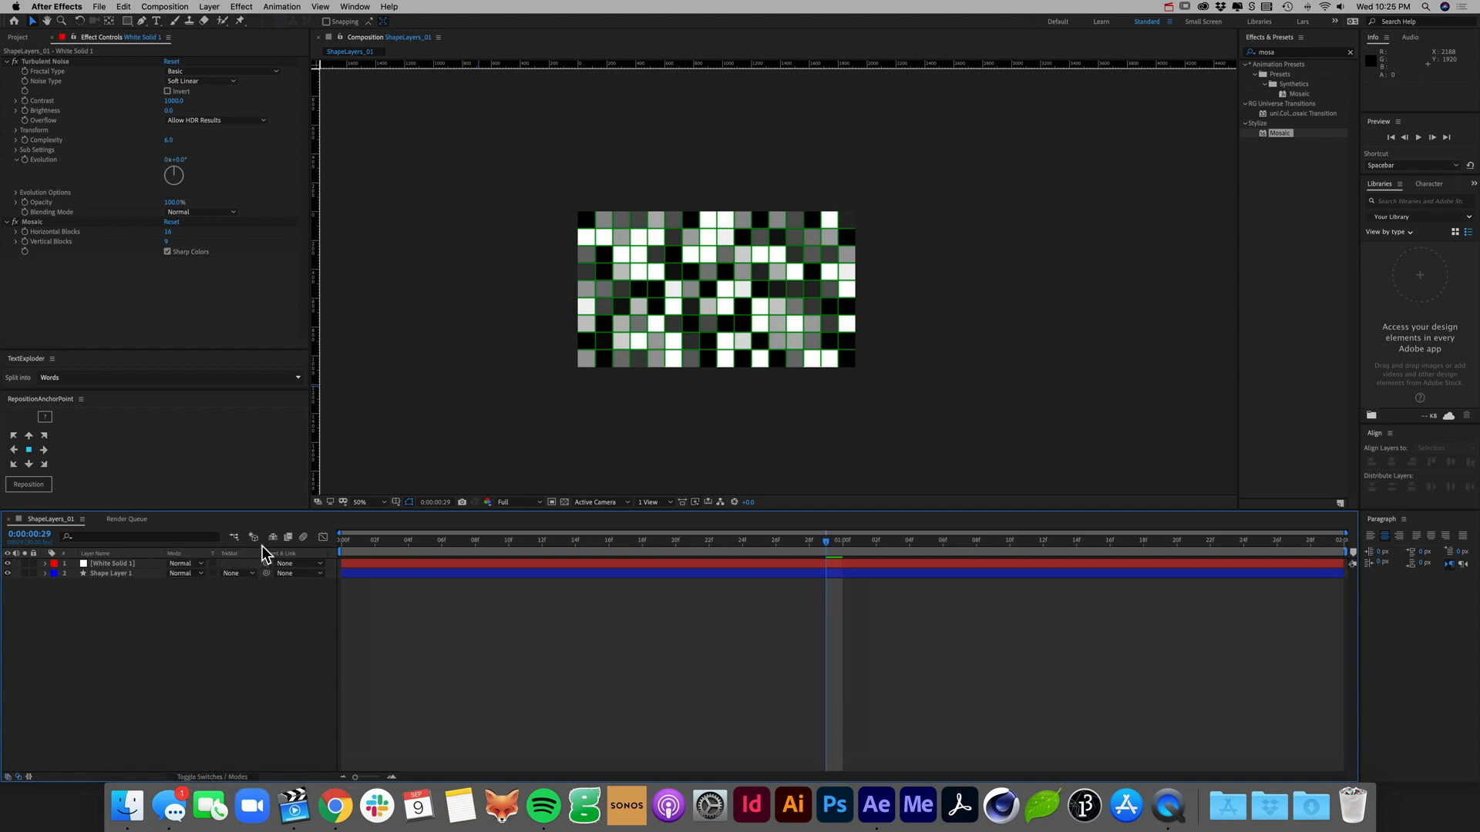
left_click(246, 574)
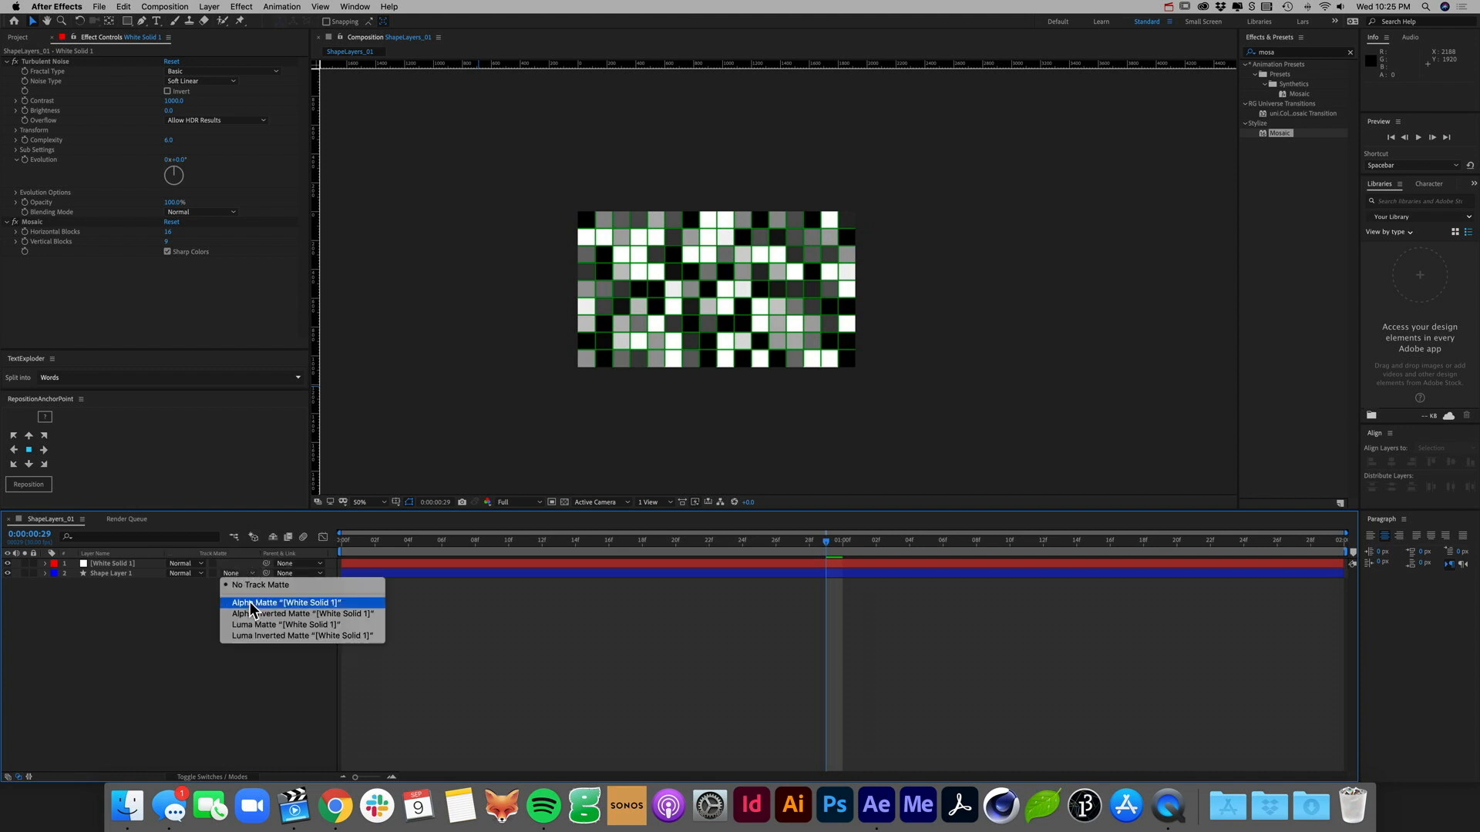
left_click(250, 603)
left_click(244, 572)
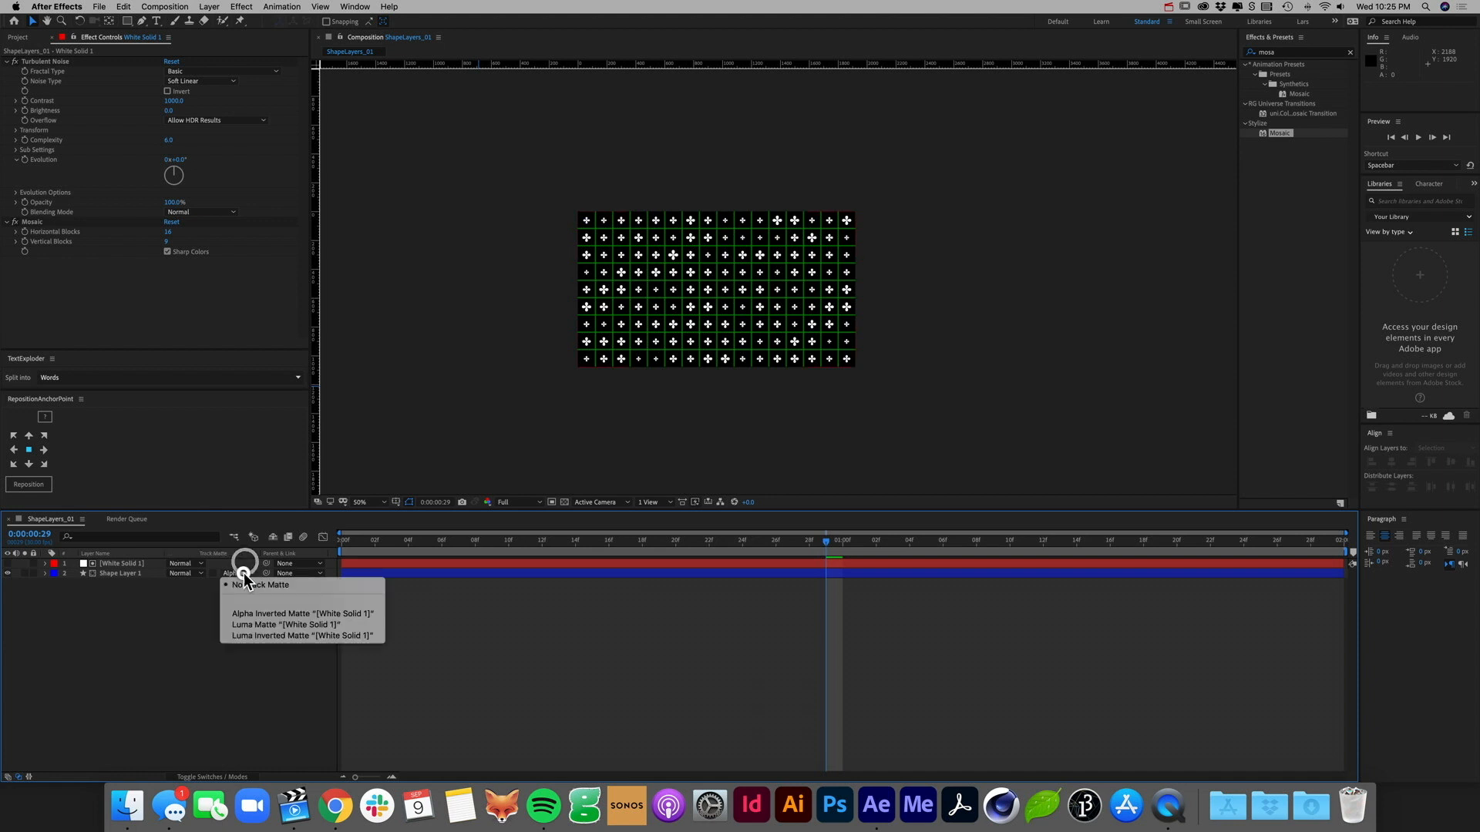
left_click(247, 613)
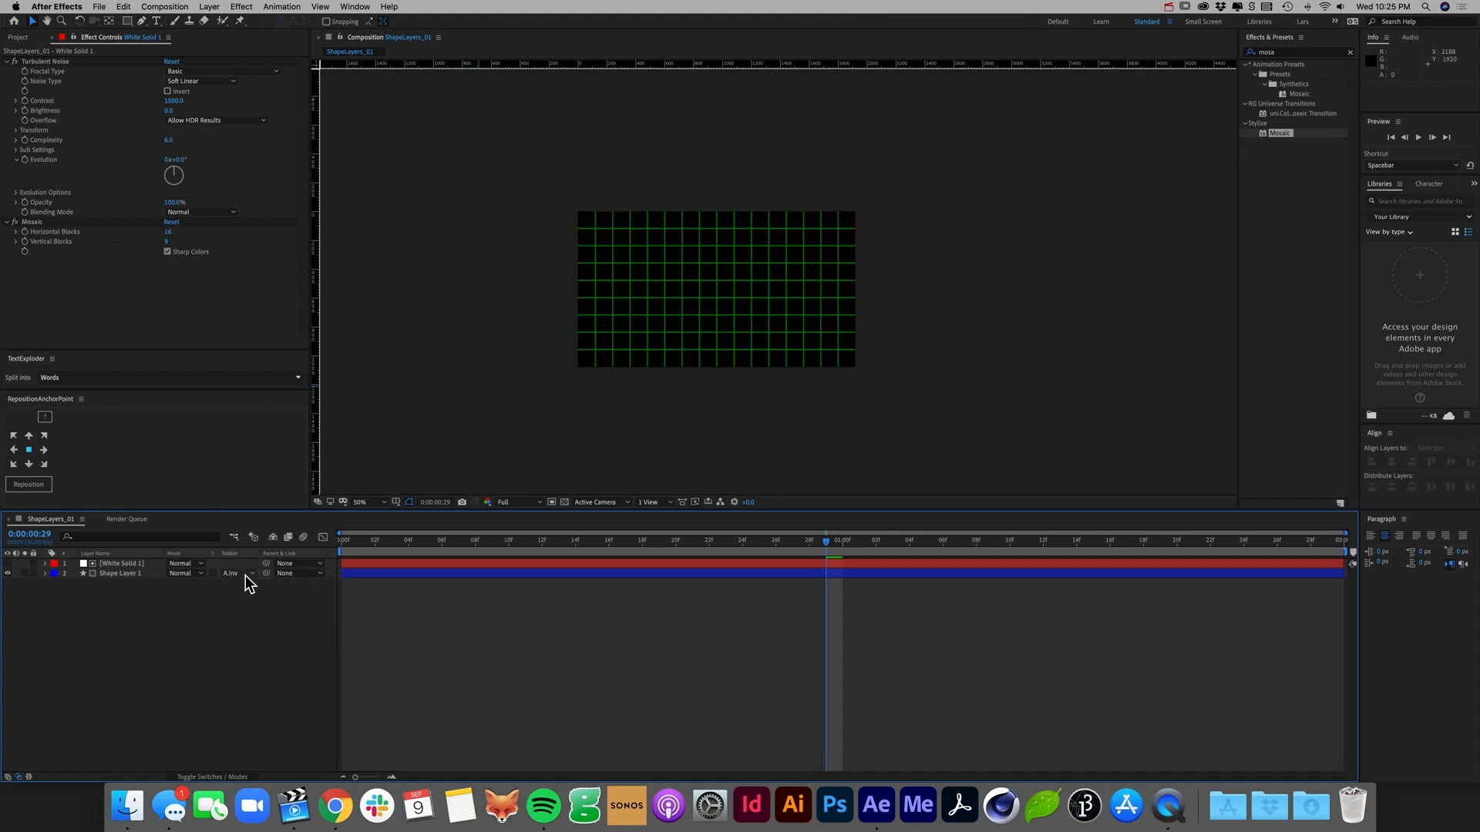
Step: Set Shape Layer 1's track matte to Luma Matte using White Solid 1
left_click(245, 574)
left_click(248, 623)
left_click(248, 626)
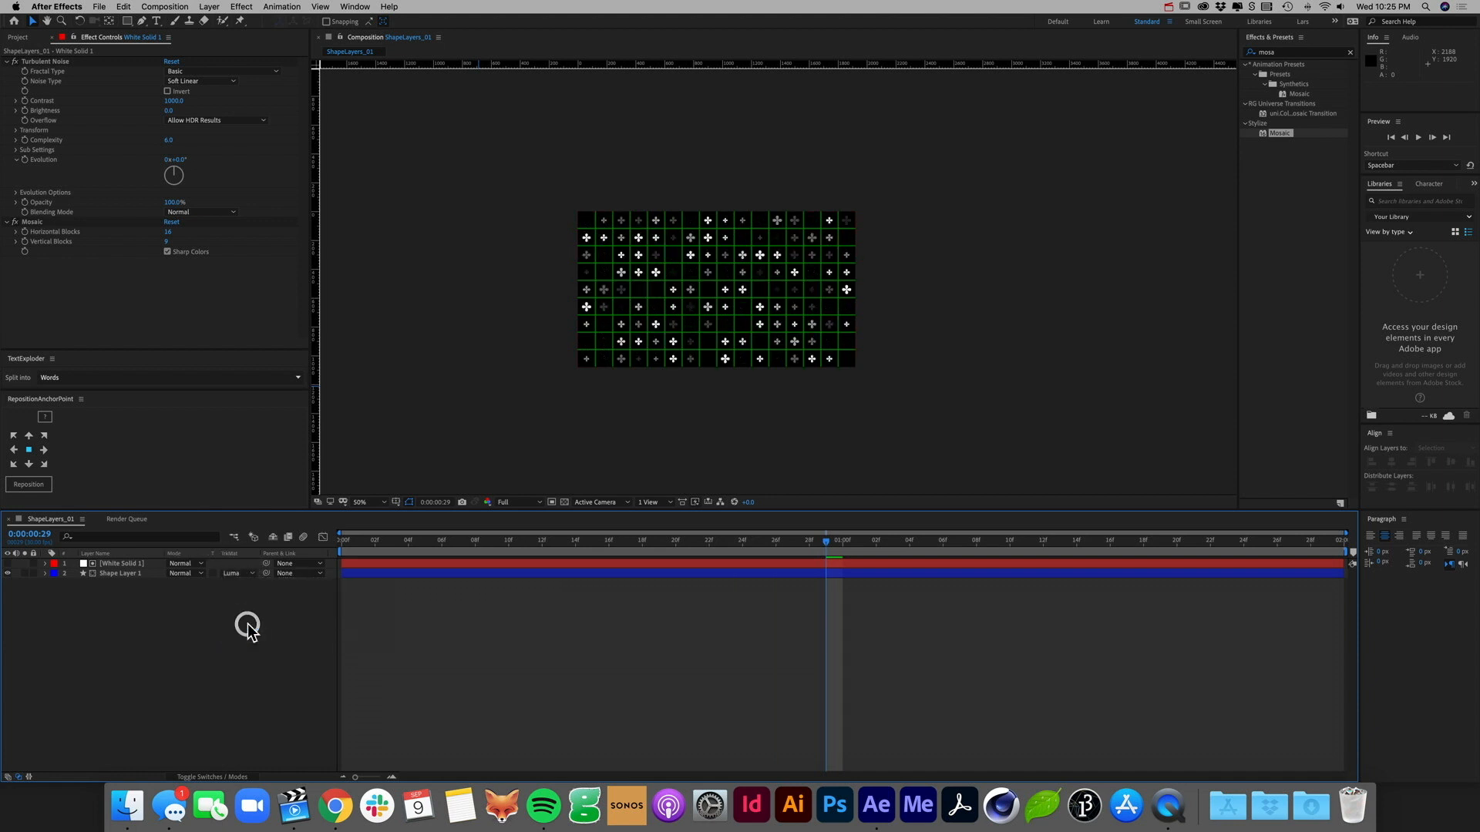
Step: Fit the composition to the viewer and turn off the Proportional Grid
left_click(380, 503)
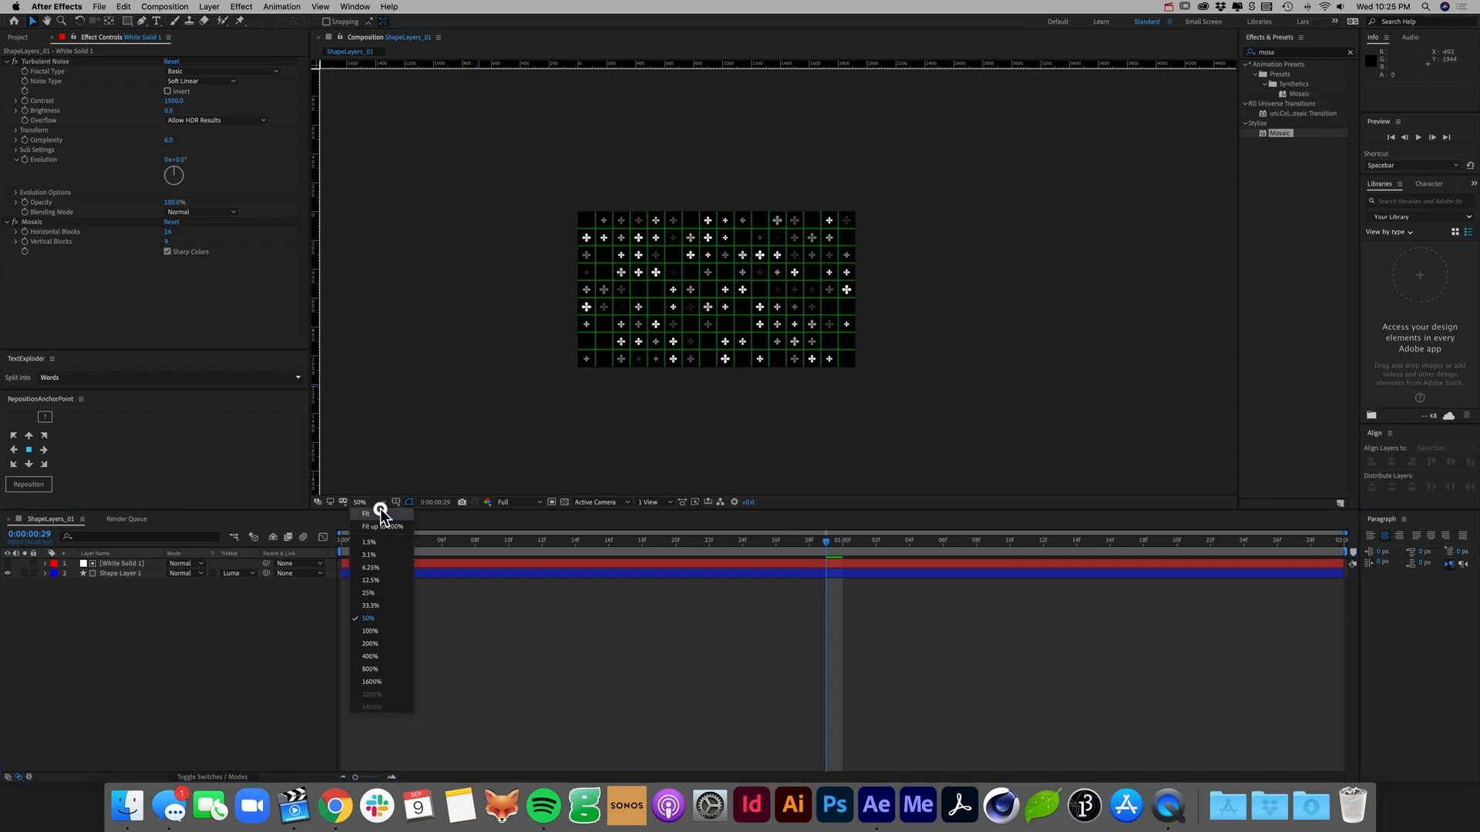
left_click(380, 512)
left_click(506, 582)
left_click(473, 565)
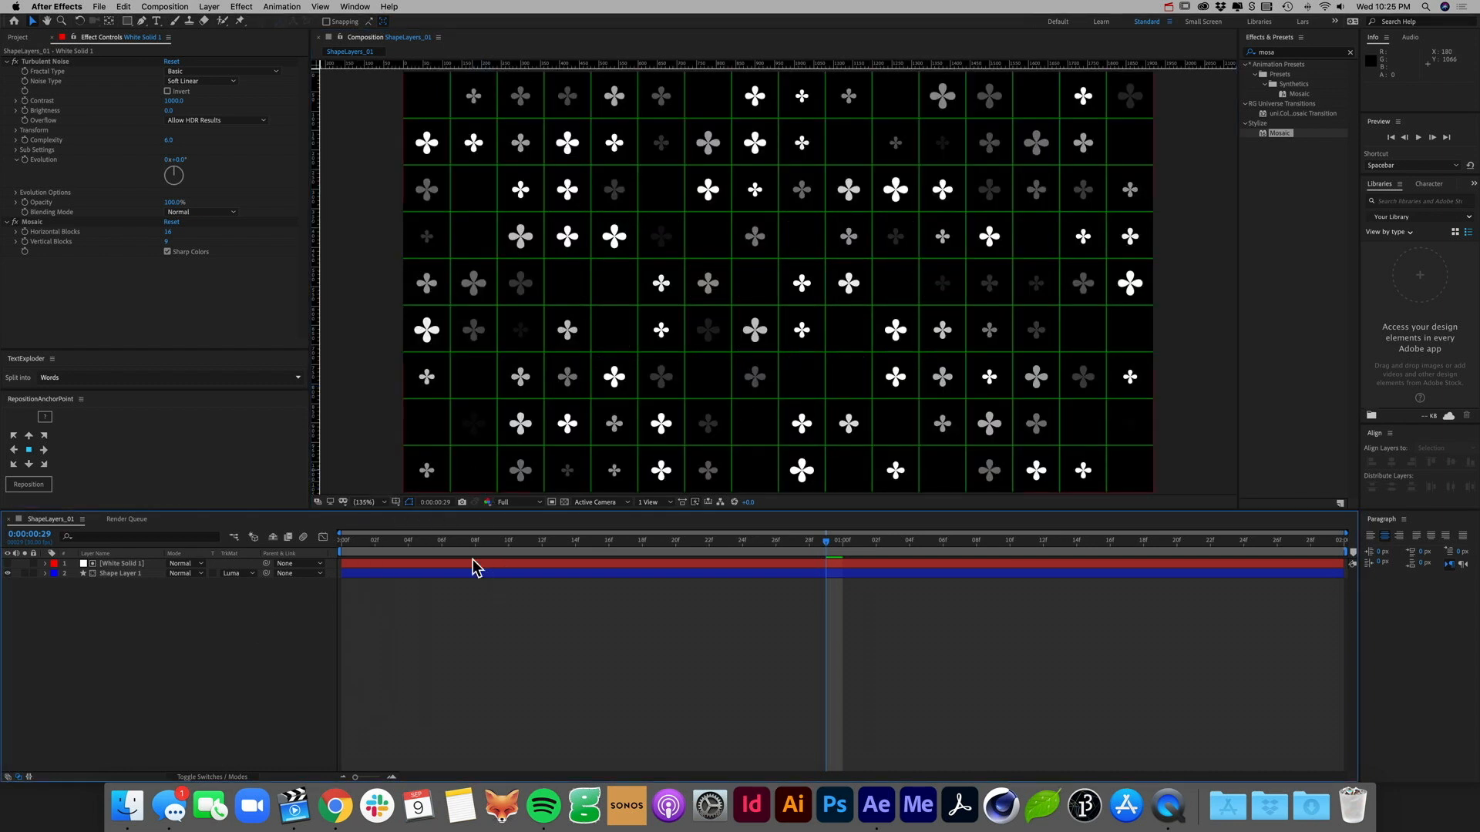
left_click(395, 502)
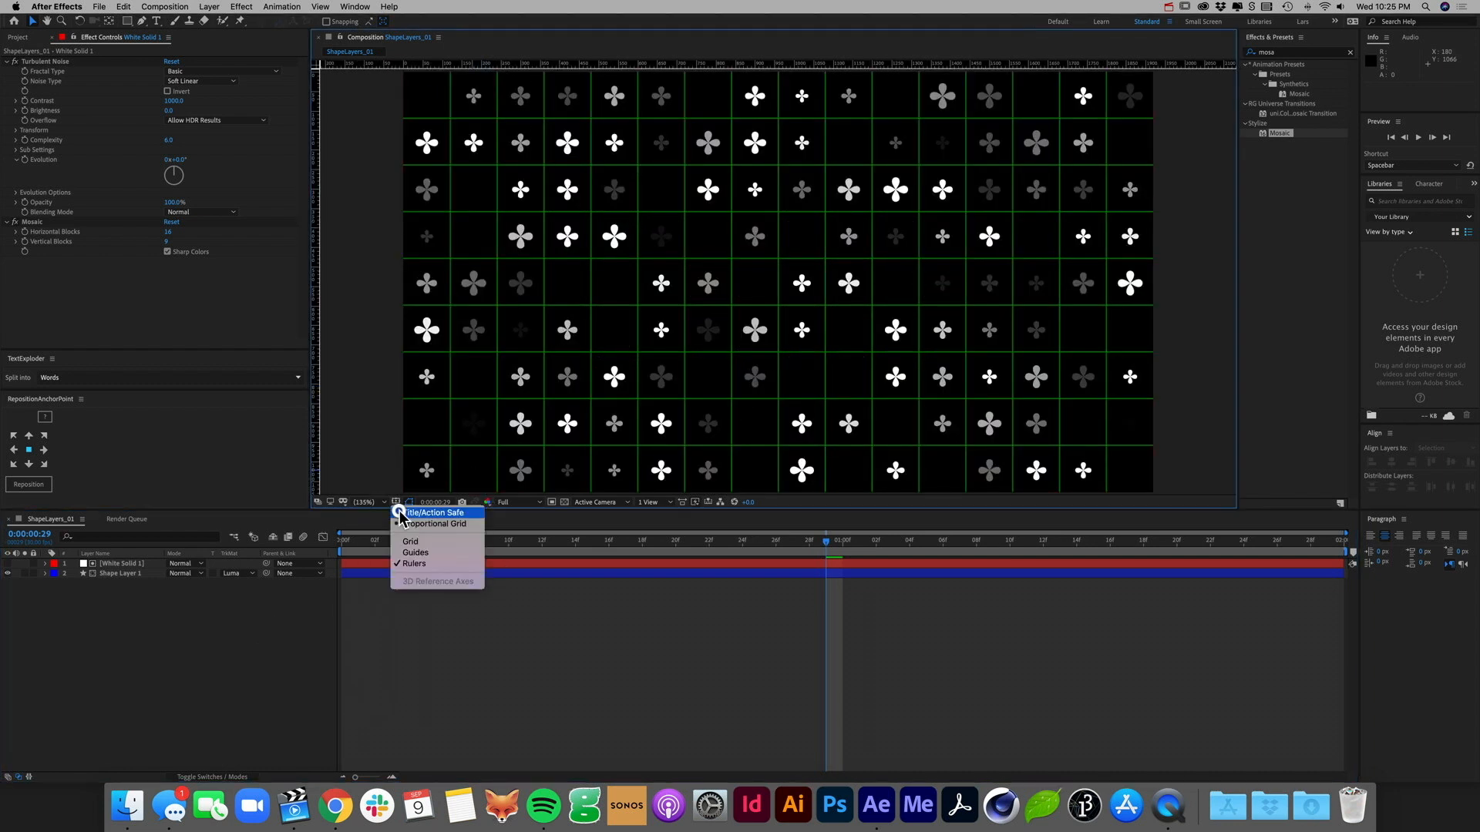
left_click(400, 525)
Step: Preview the matted shape animation from the first frame
left_click(343, 539)
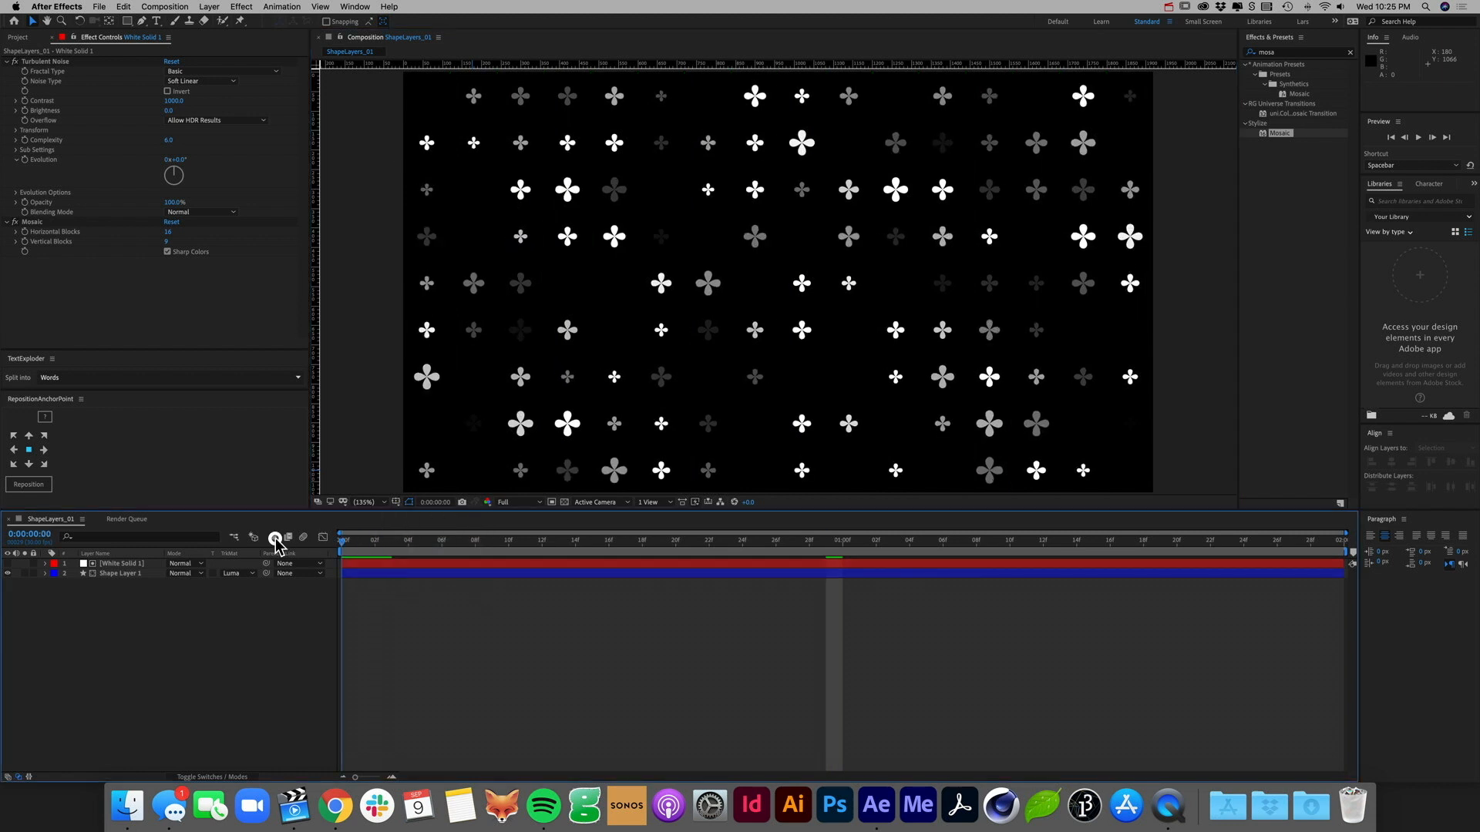
key("KP_0")
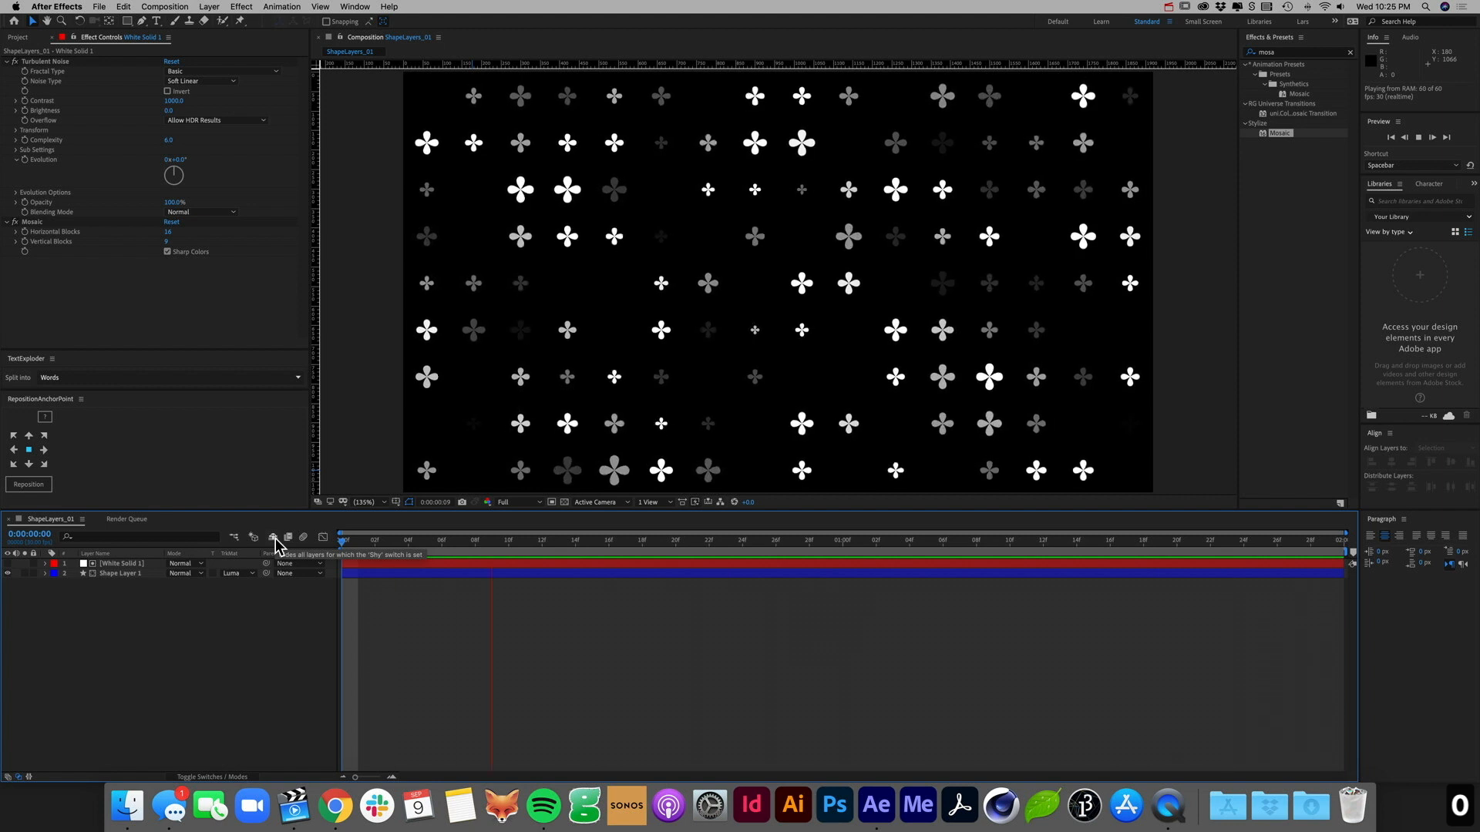
key("space")
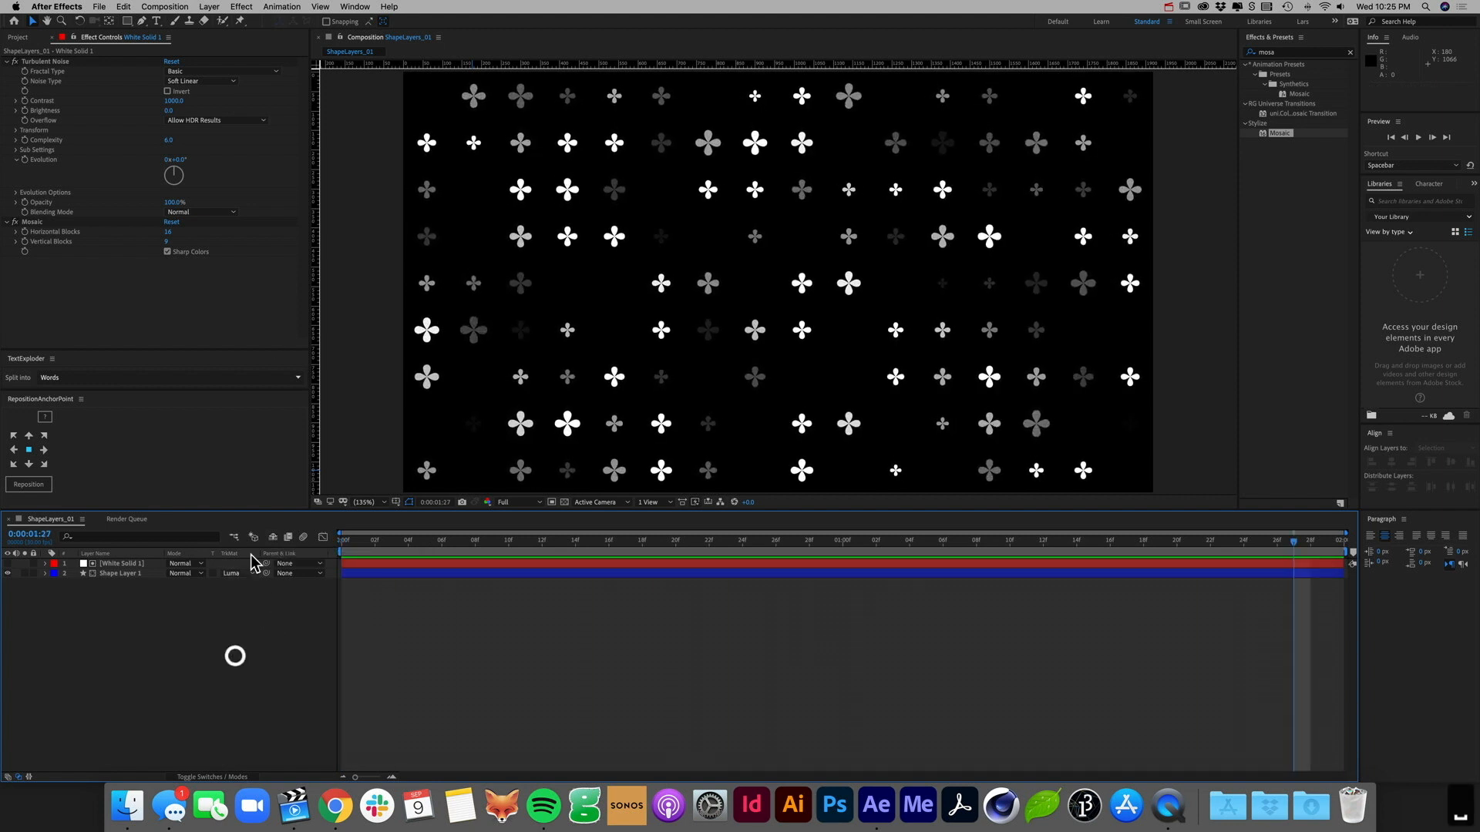
Step: Create a new composition-sized solid filled with red (FF0000)
left_click(209, 7)
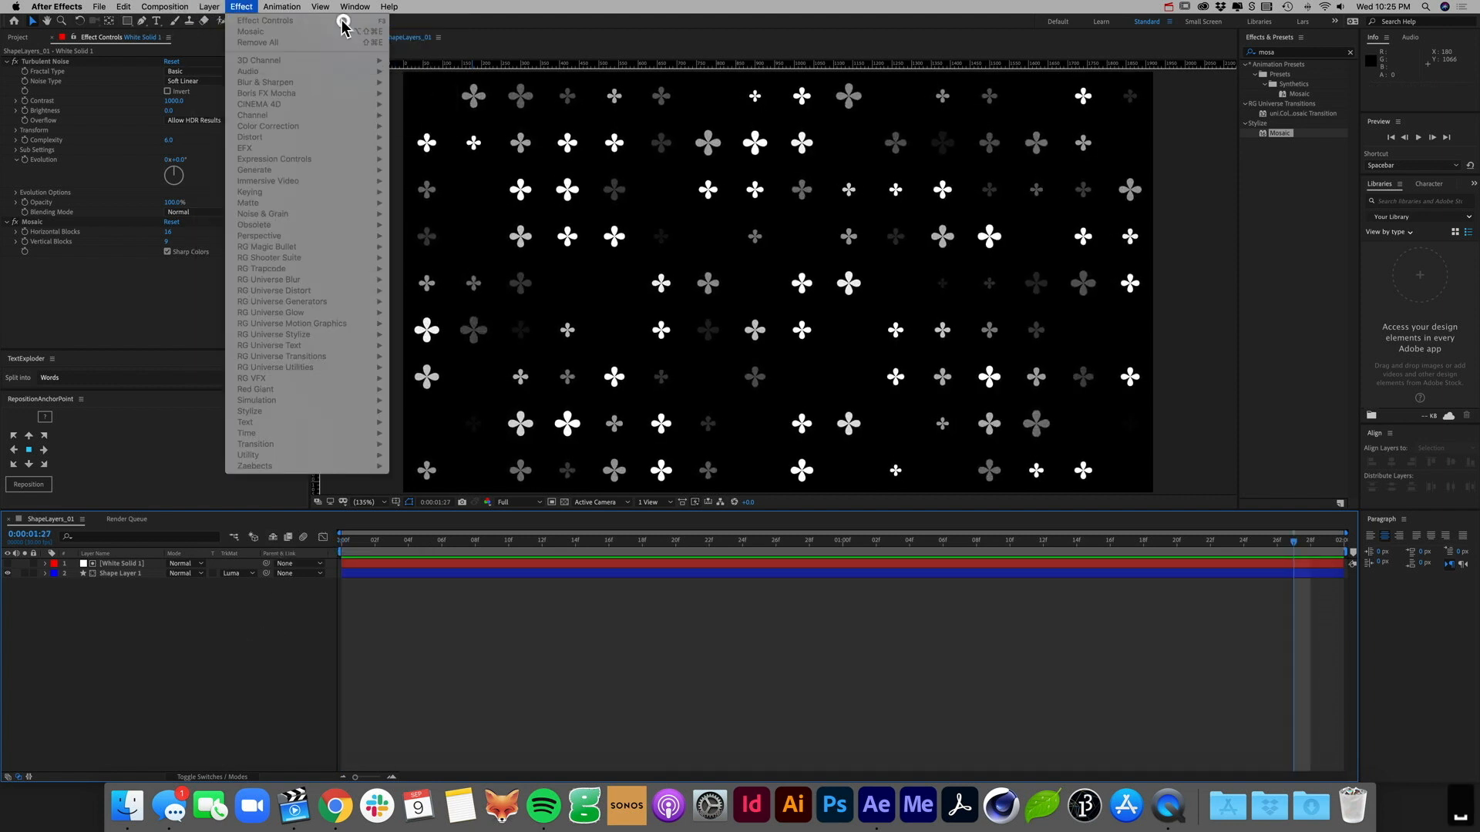
mouse_move(216, 20)
left_click(345, 31)
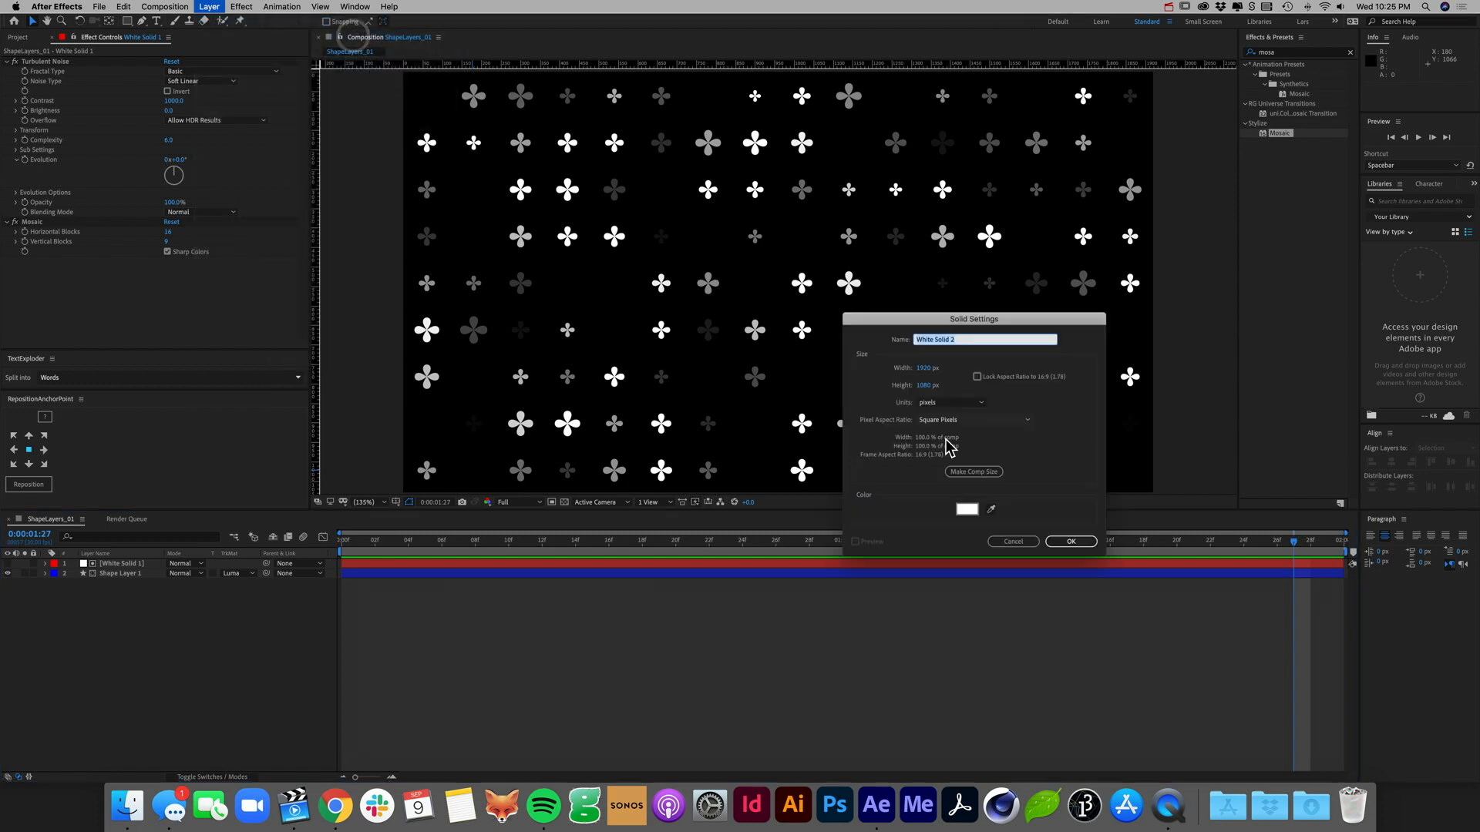
left_click(969, 507)
left_click_drag(917, 306, 1021, 203)
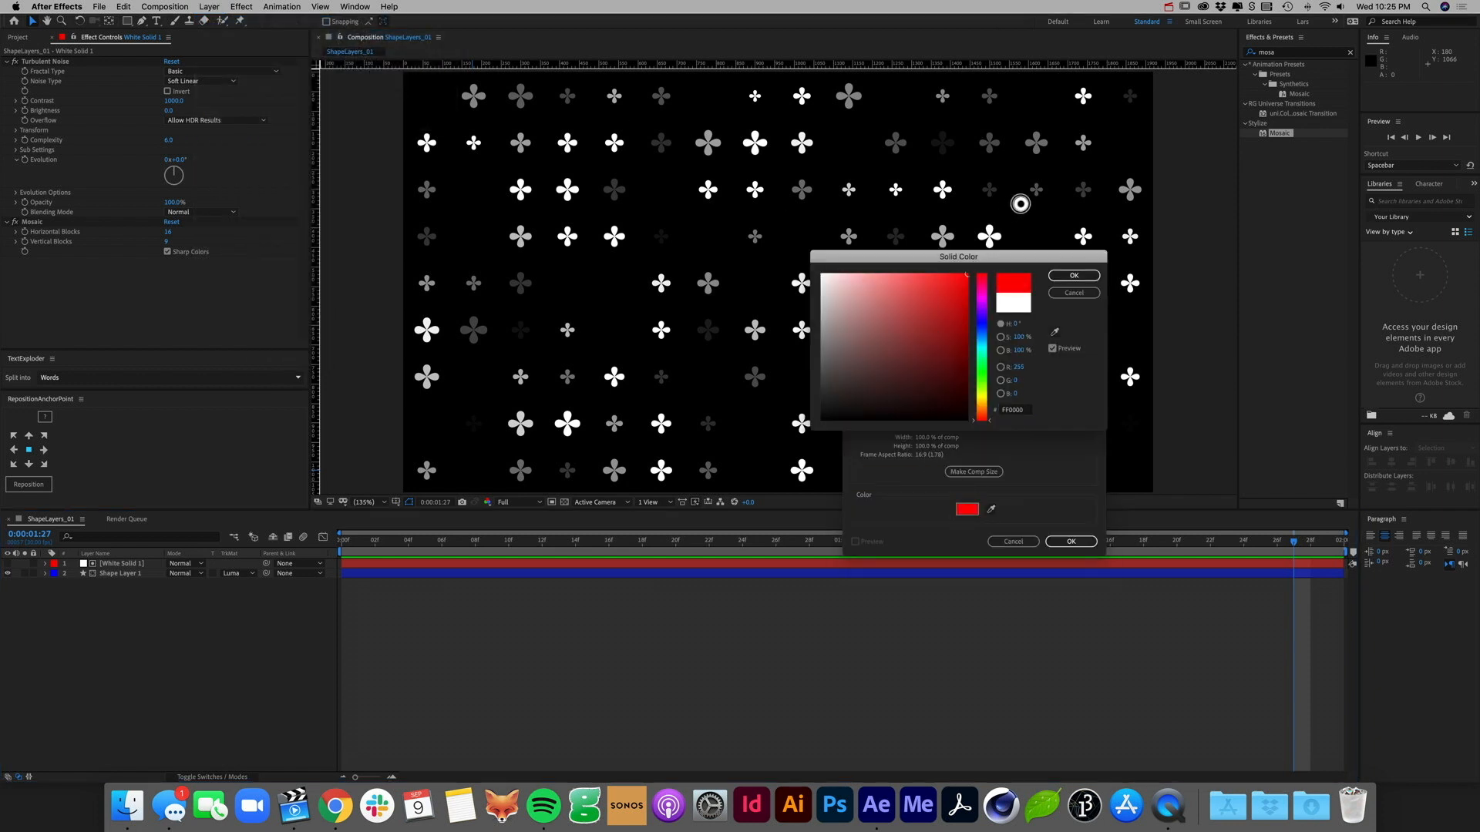
left_click(1090, 273)
left_click(1068, 542)
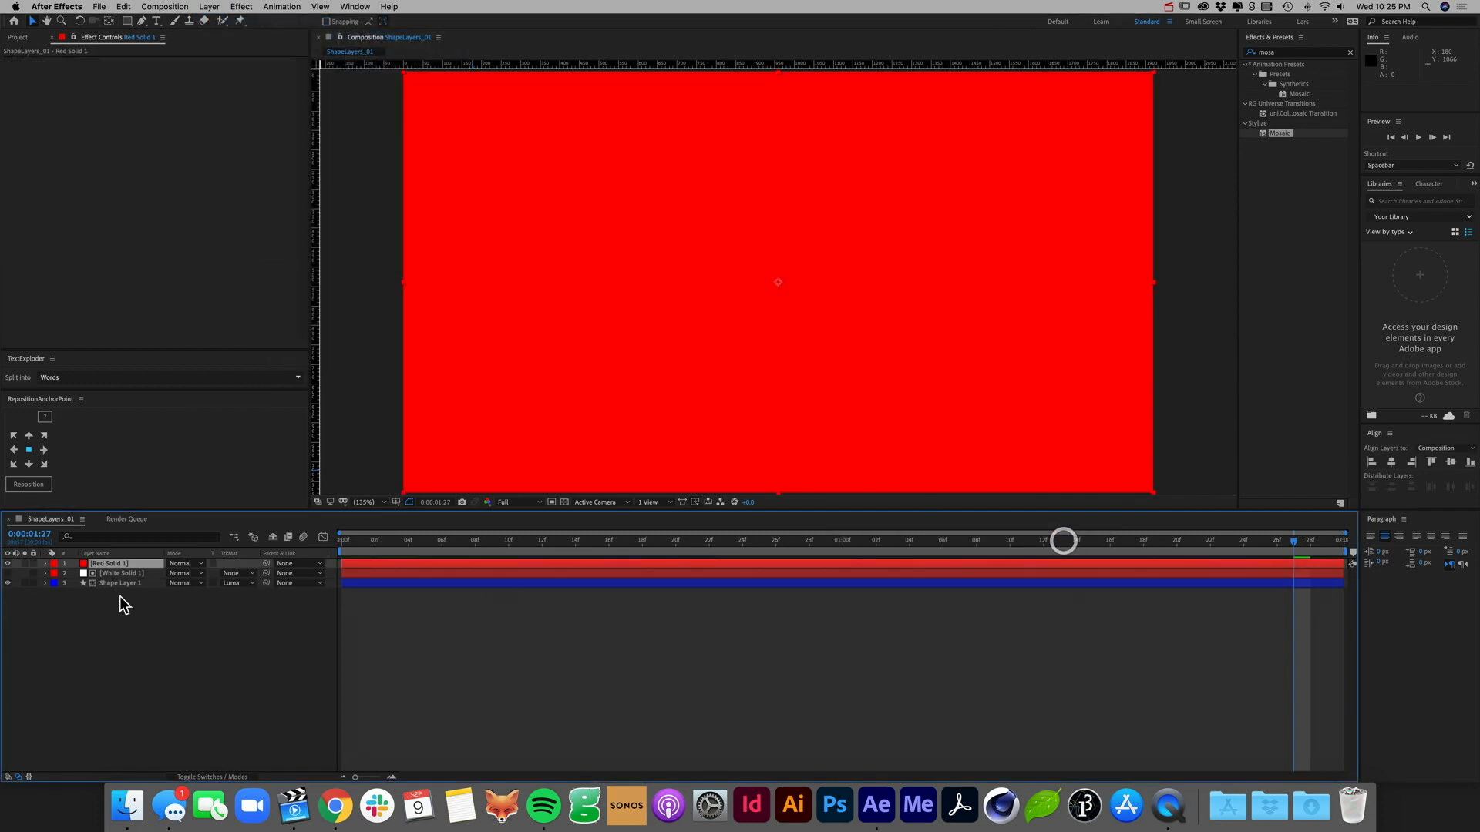
Step: Move the red solid beneath all other layers as a background and preview the animation
left_click_drag(98, 563, 102, 625)
left_click(116, 640)
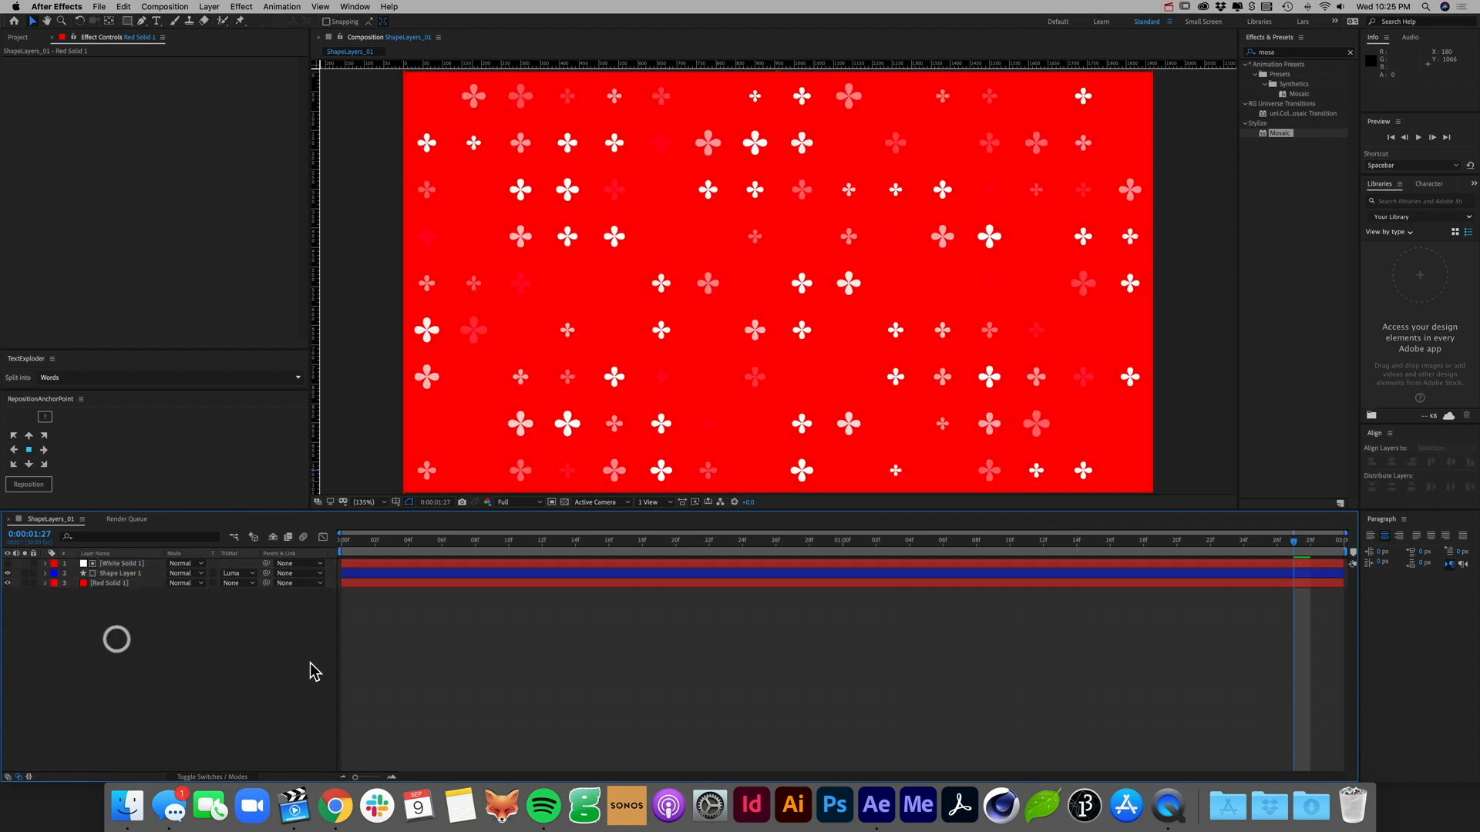
key("slash")
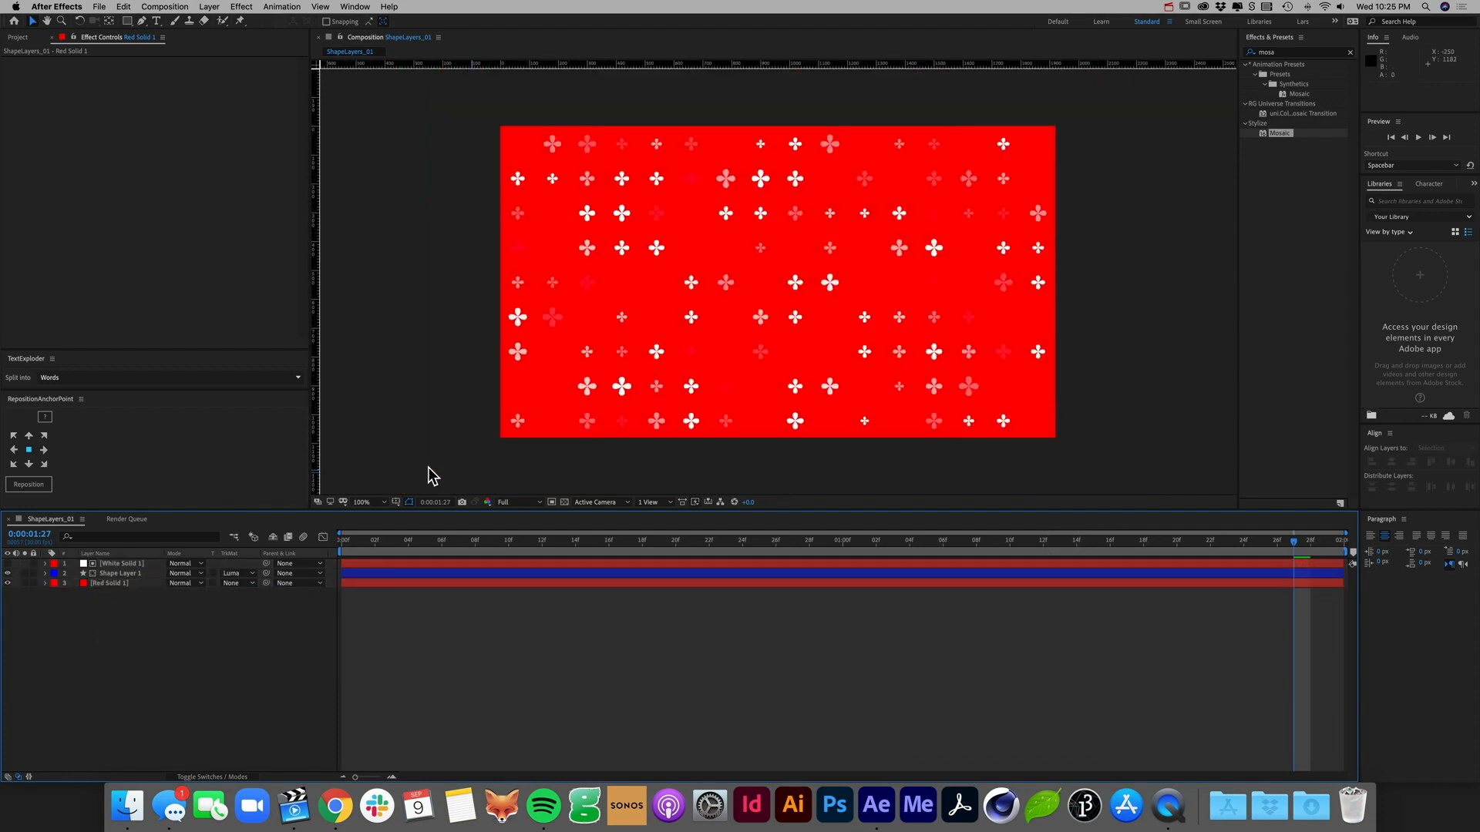
left_click(117, 573)
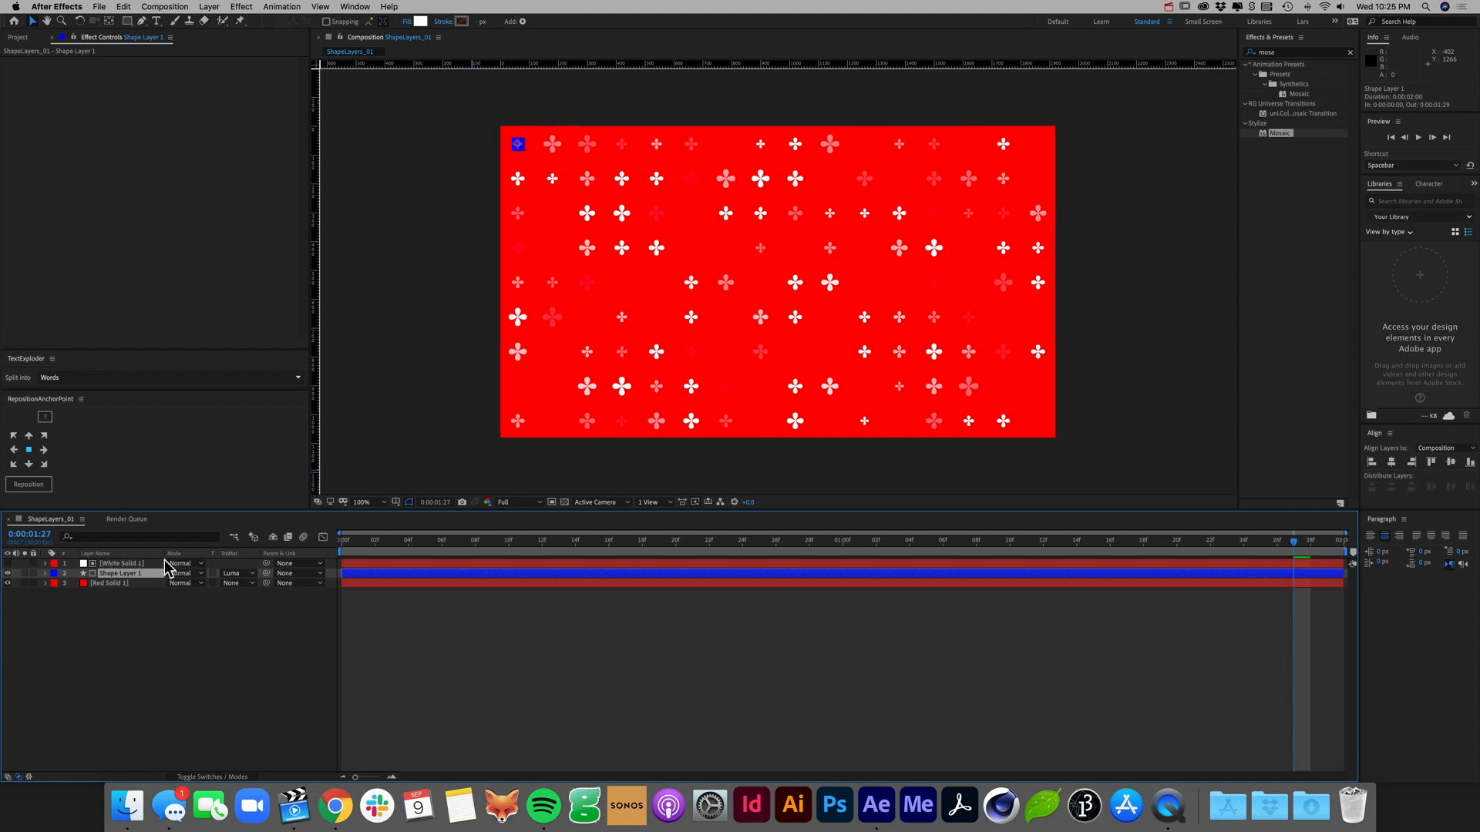
key("space")
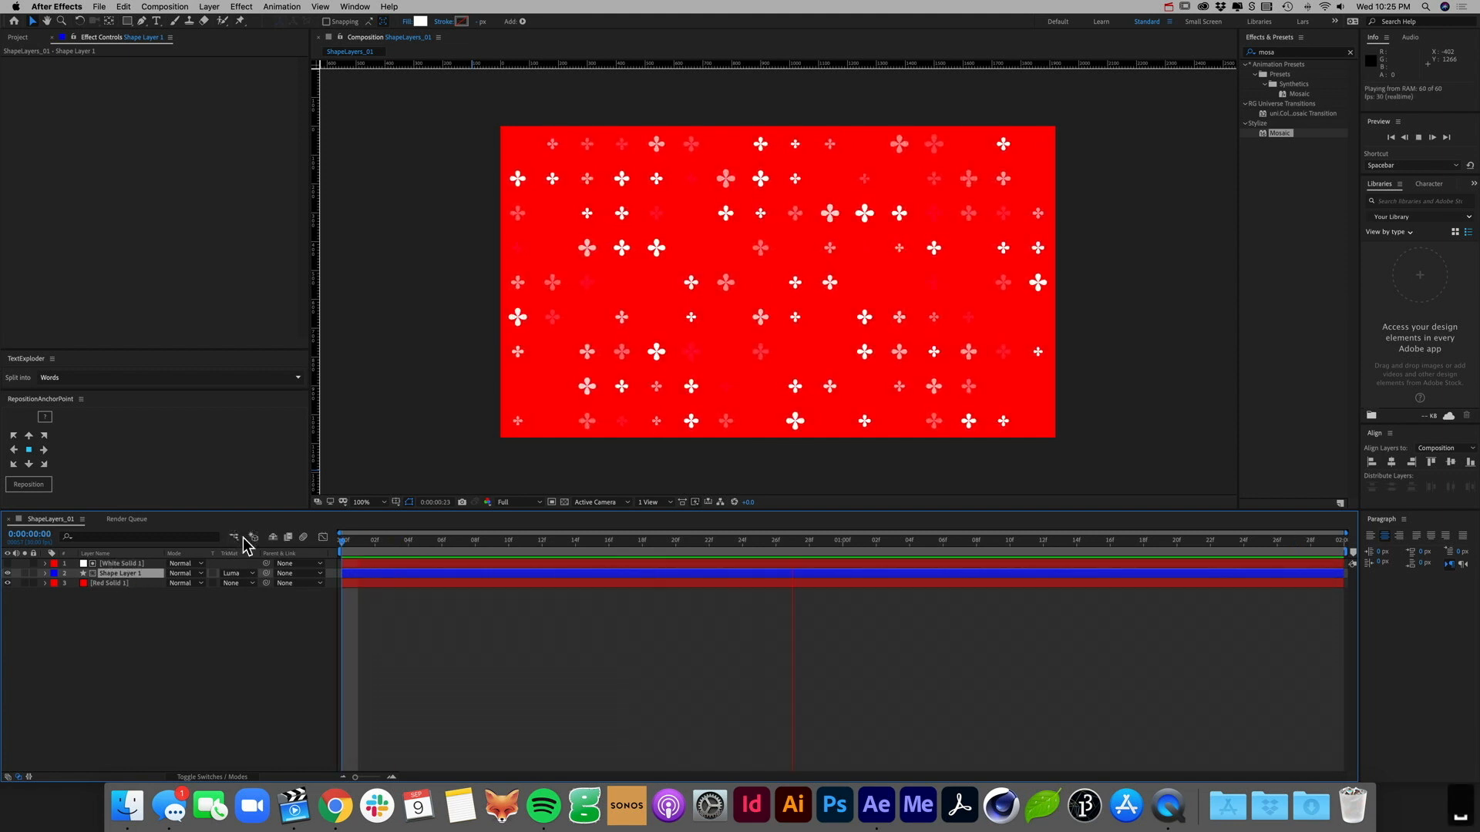
Step: Show the white noise solid and preview its Mosaic pattern from the first frame
left_click(108, 565)
left_click(8, 564)
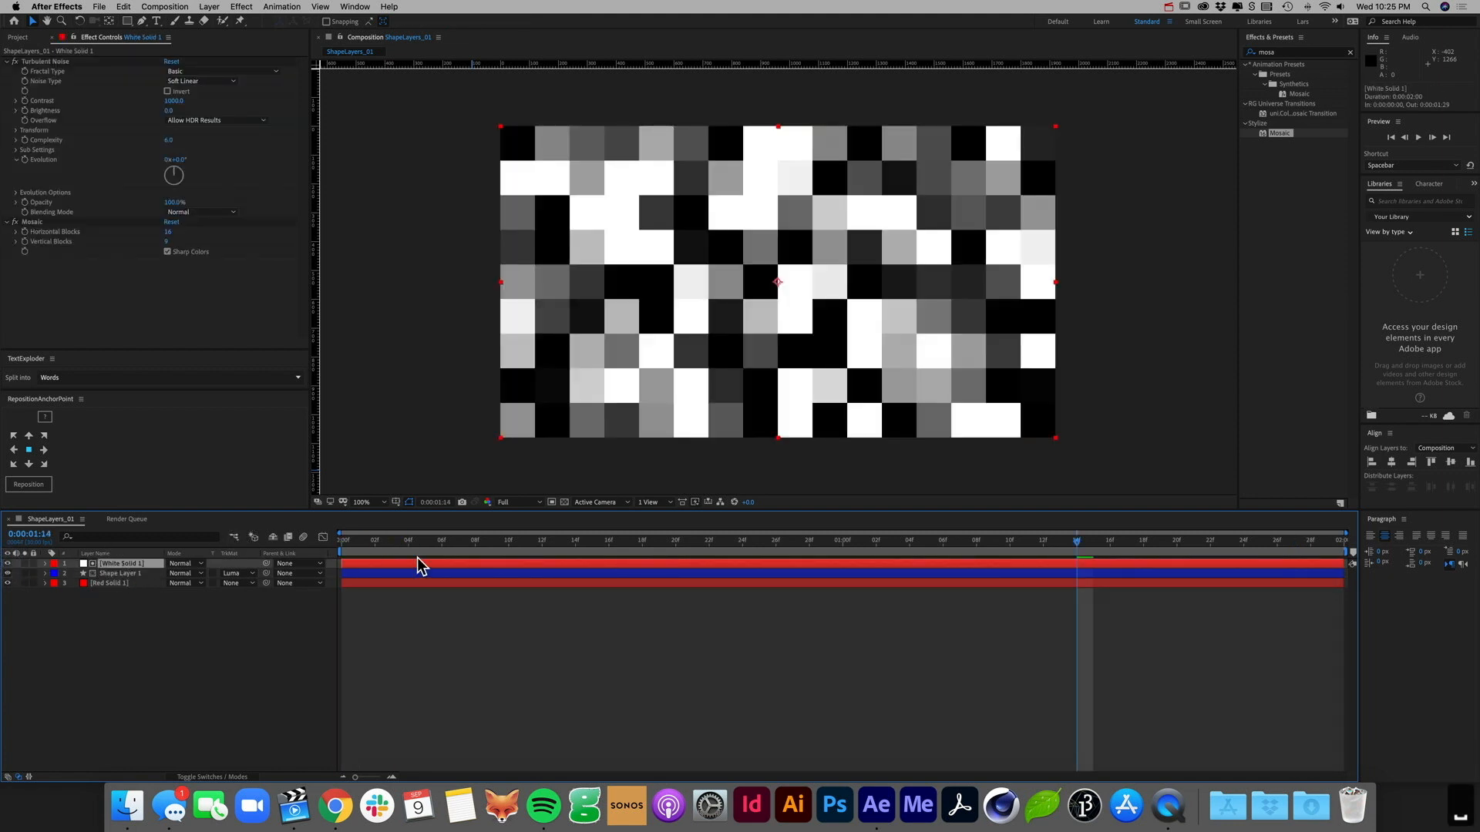
key("space")
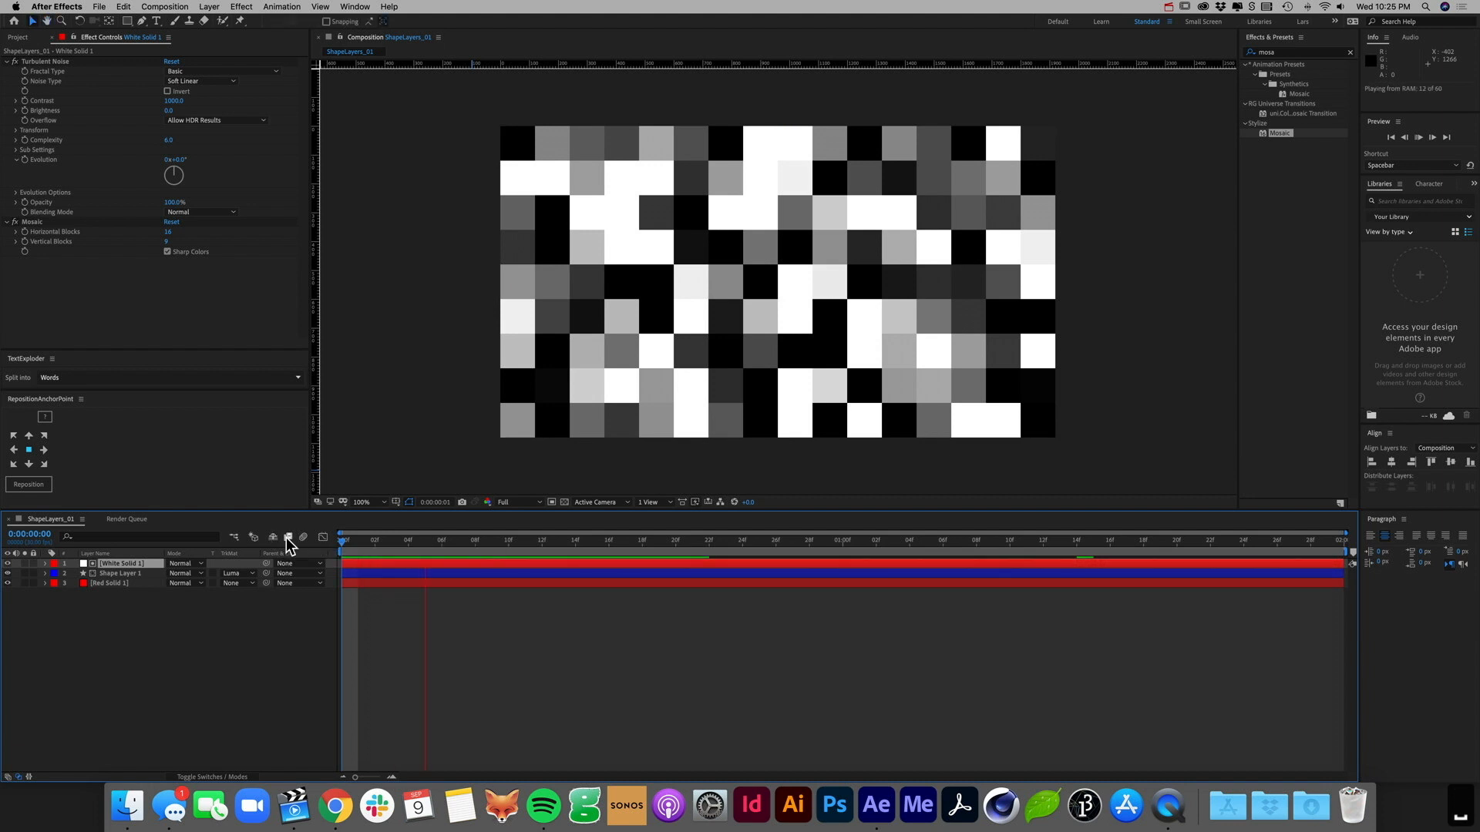
left_click_drag(378, 543, 284, 539)
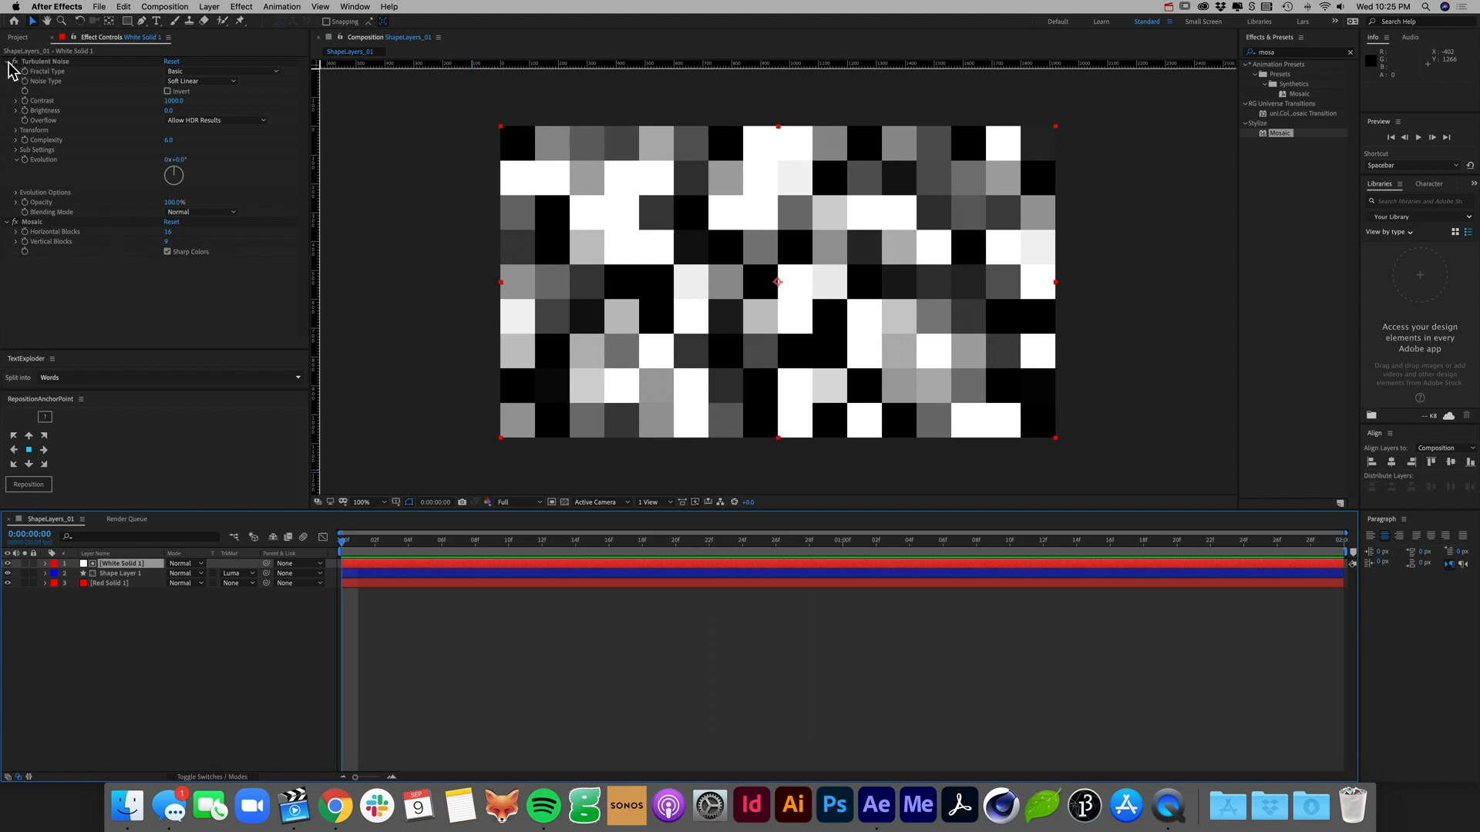
Step: Keyframe the white solid's Turbulent Noise Evolution from the first frame, reaching 1x+0.0° at 0:00:01:29
left_click(168, 159)
left_click(137, 168)
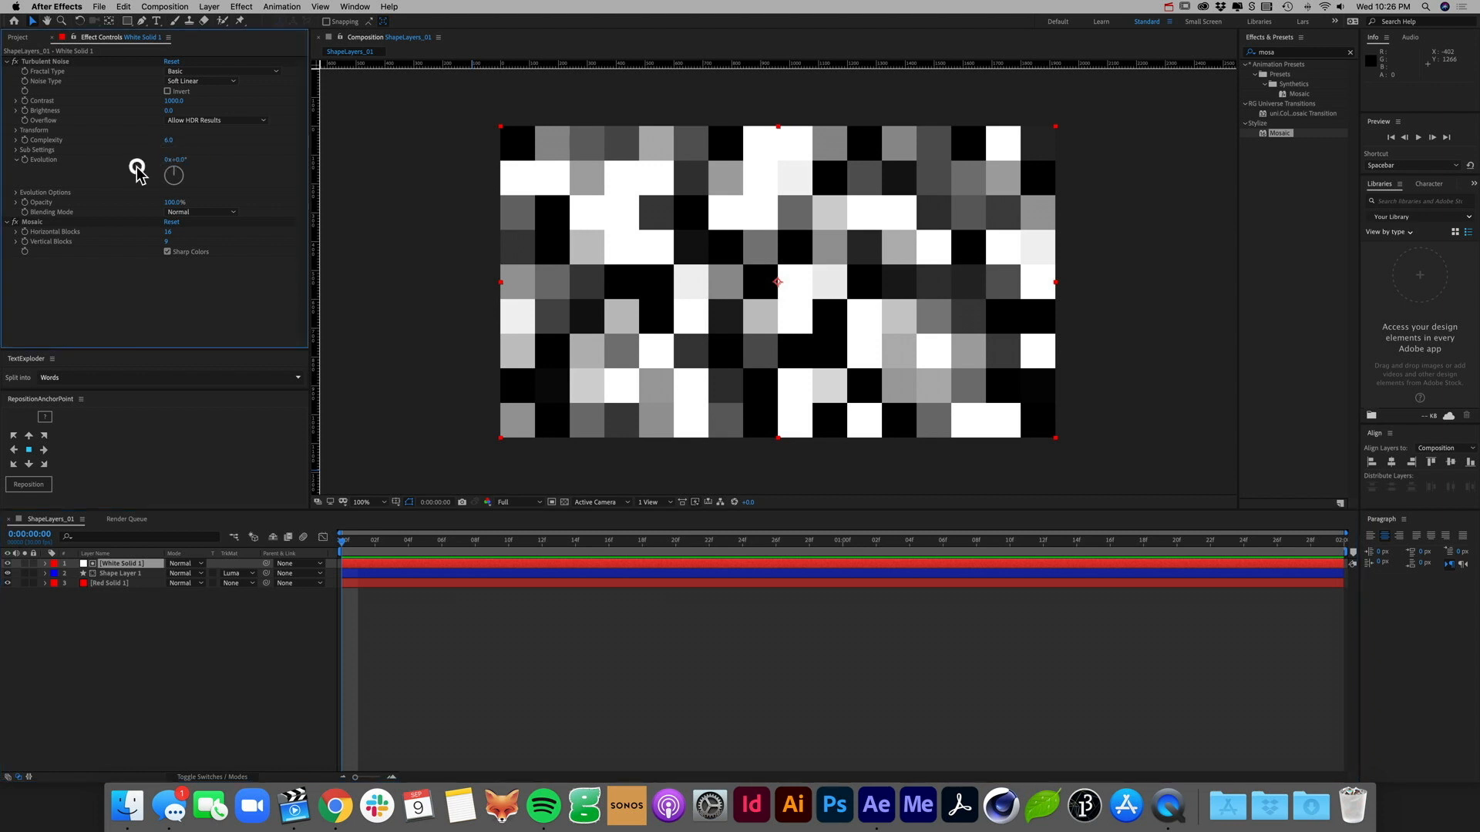
left_click(26, 159)
left_click_drag(1320, 544, 1383, 543)
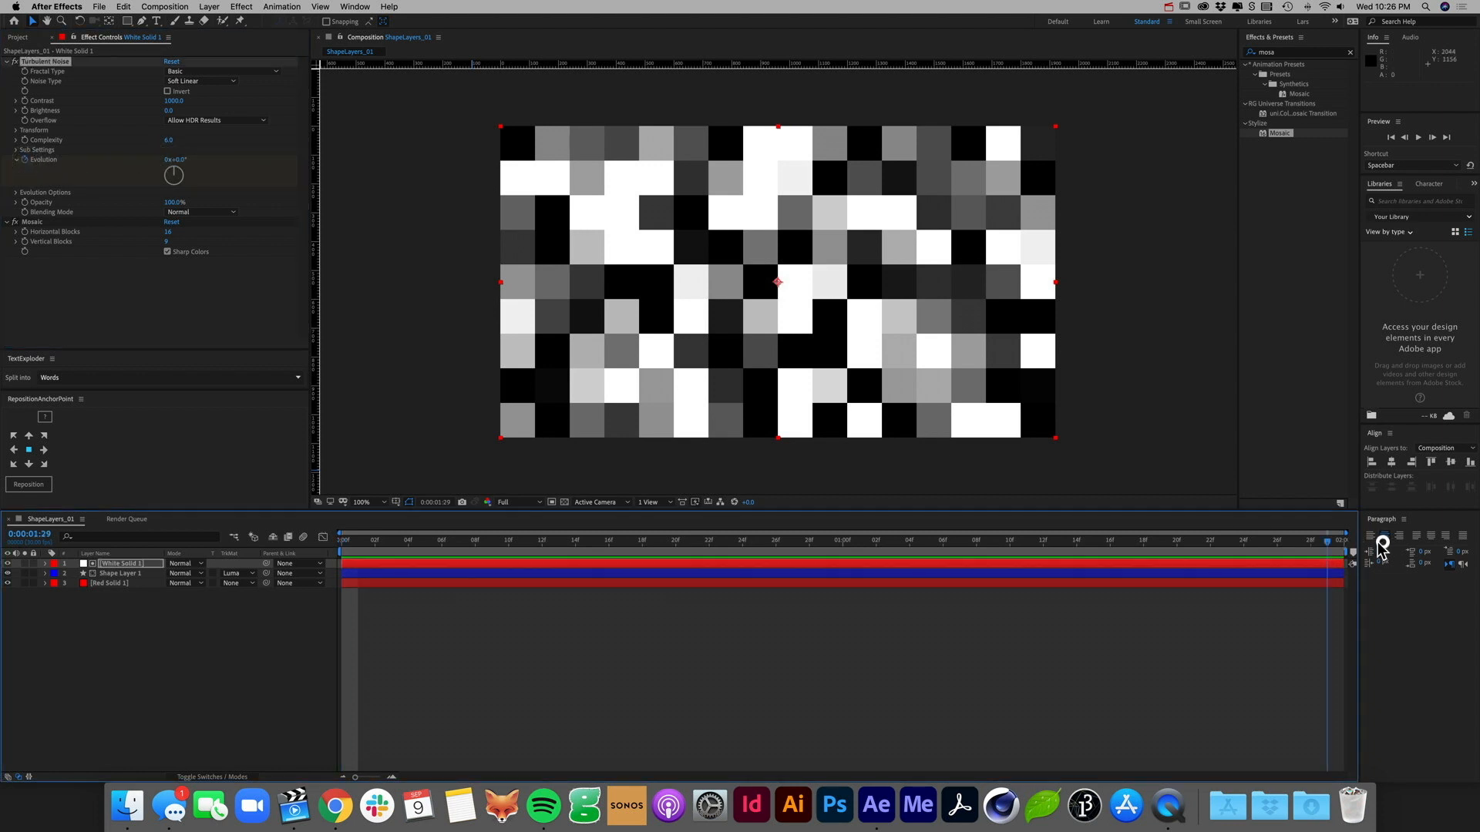
left_click(169, 160)
type("1")
key("Return")
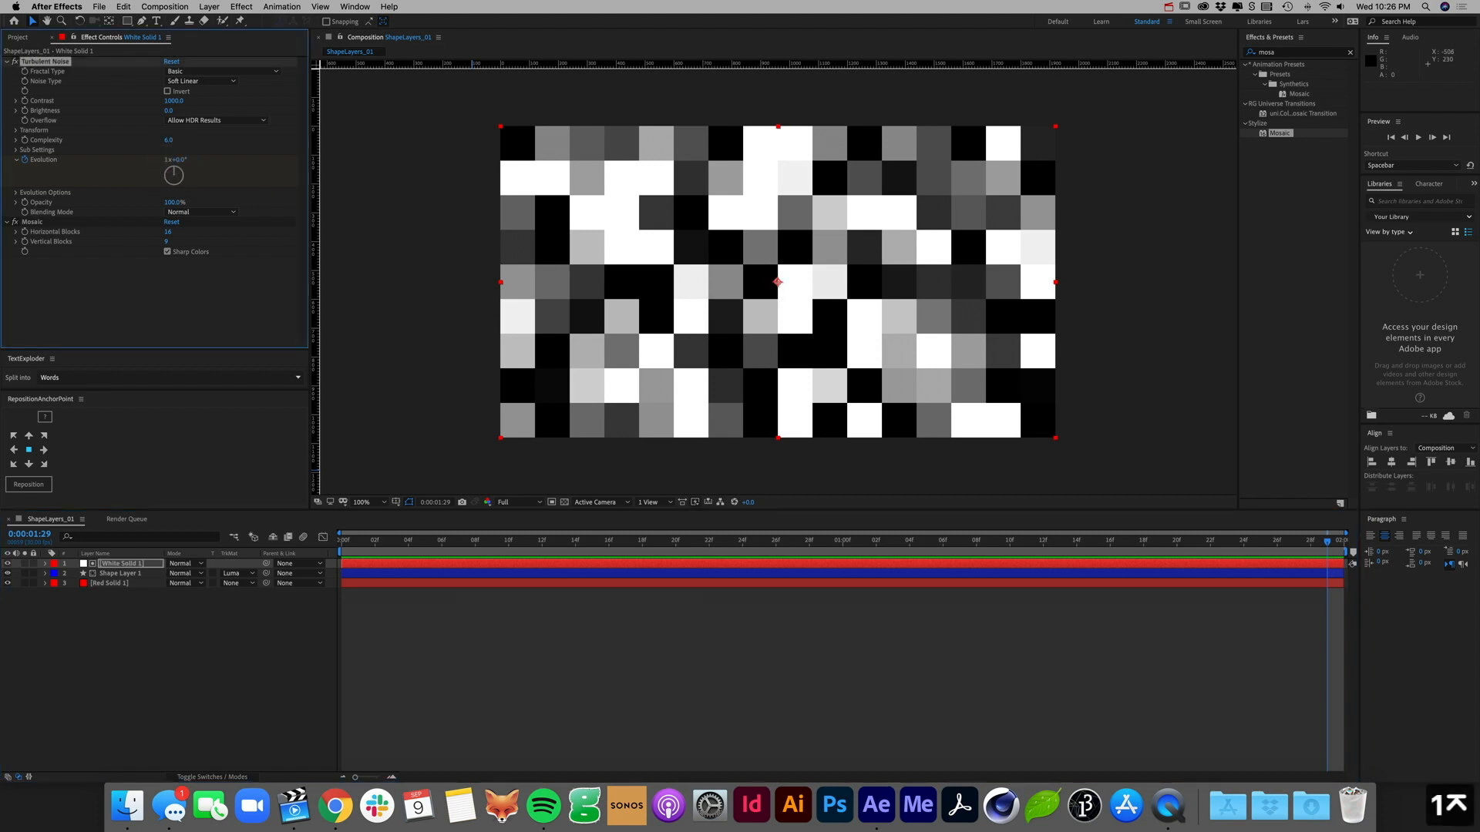
Step: Preview the evolving noise pattern from the first frame
left_click(717, 707)
key("Home")
key("space")
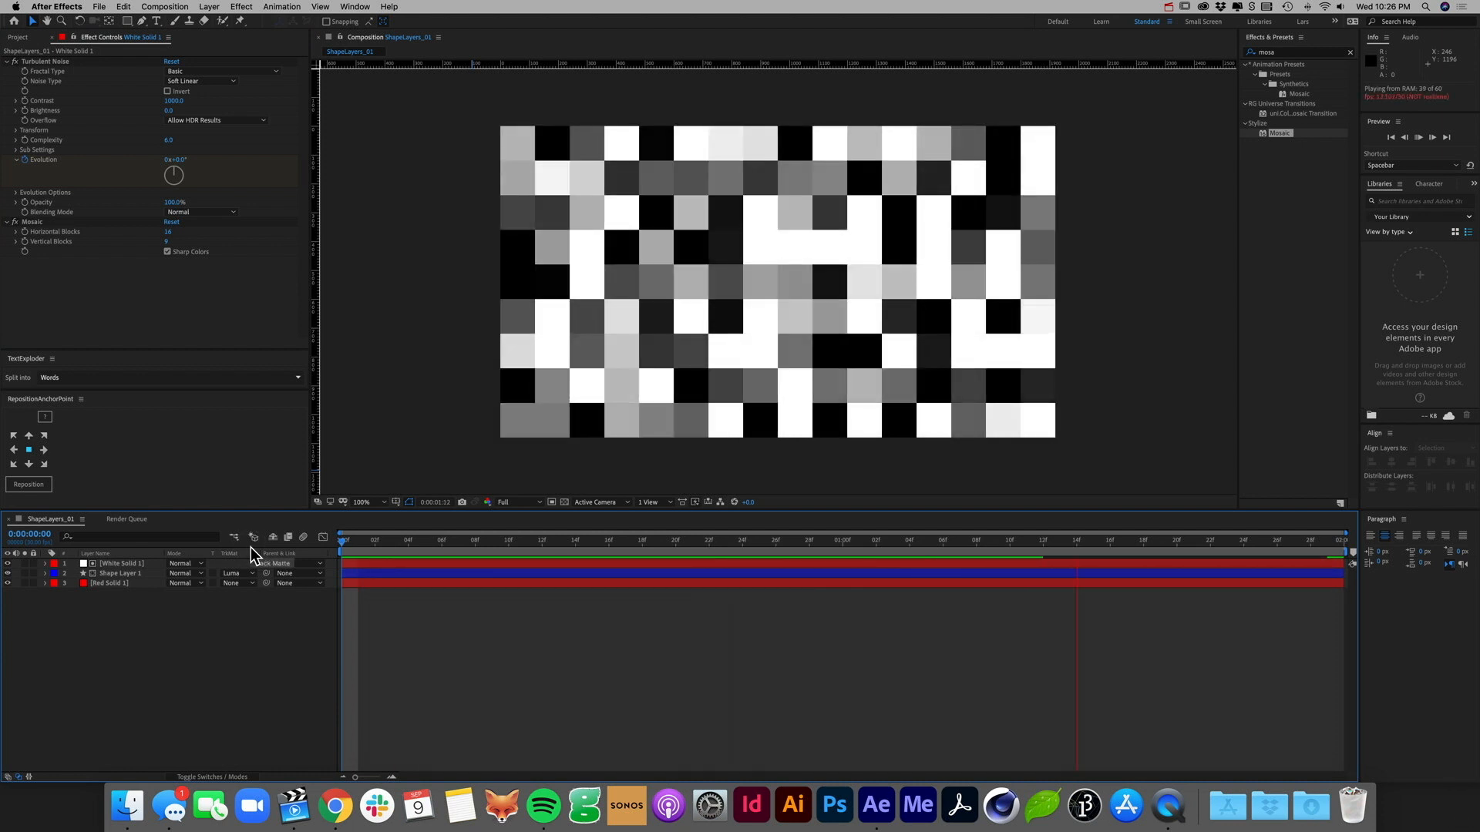
key("space")
Step: Hide the white solid and preview the shape grid through its animated luma matte
left_click(8, 563)
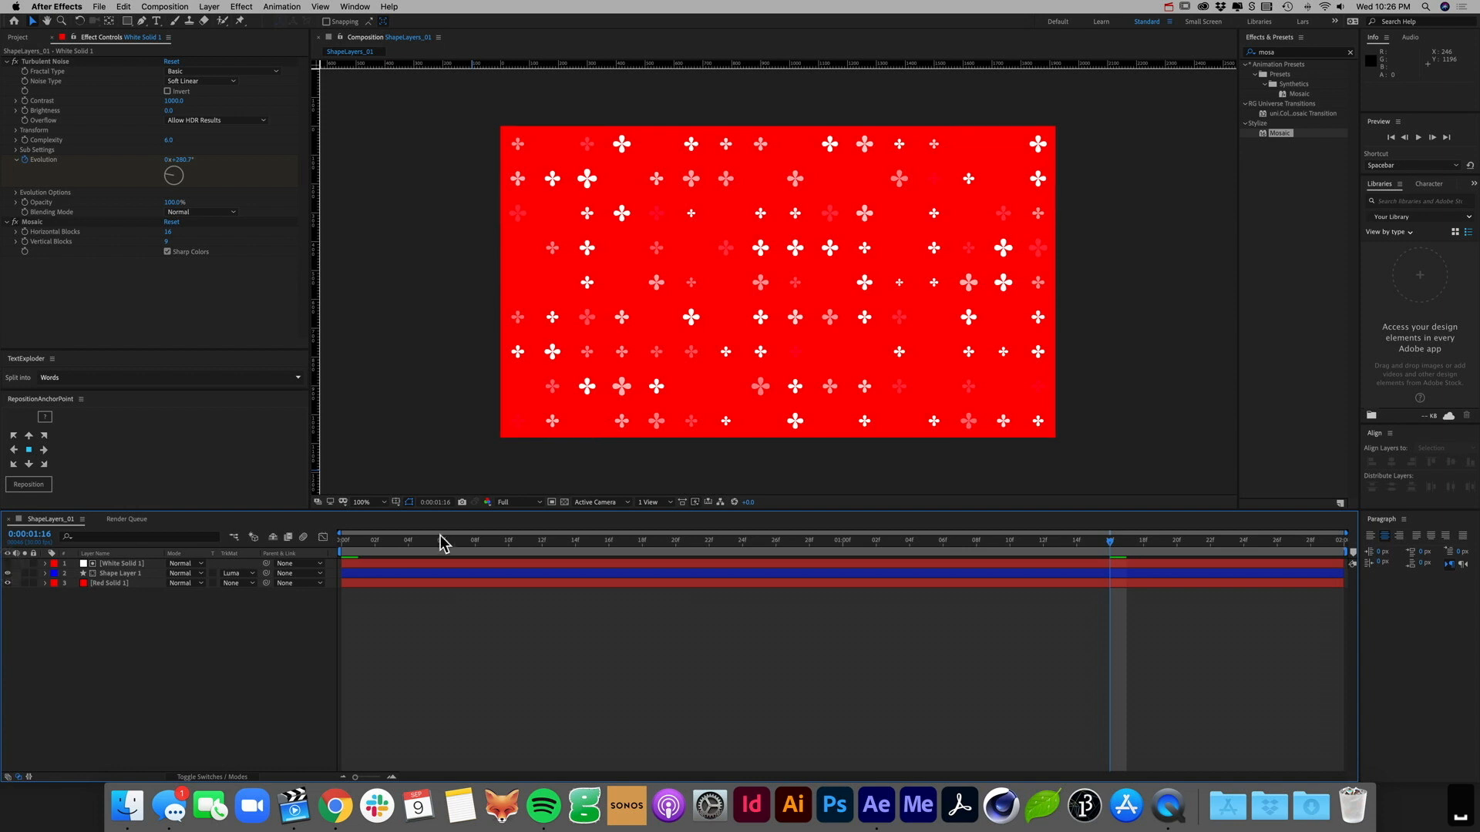
left_click_drag(443, 542, 255, 538)
key("space")
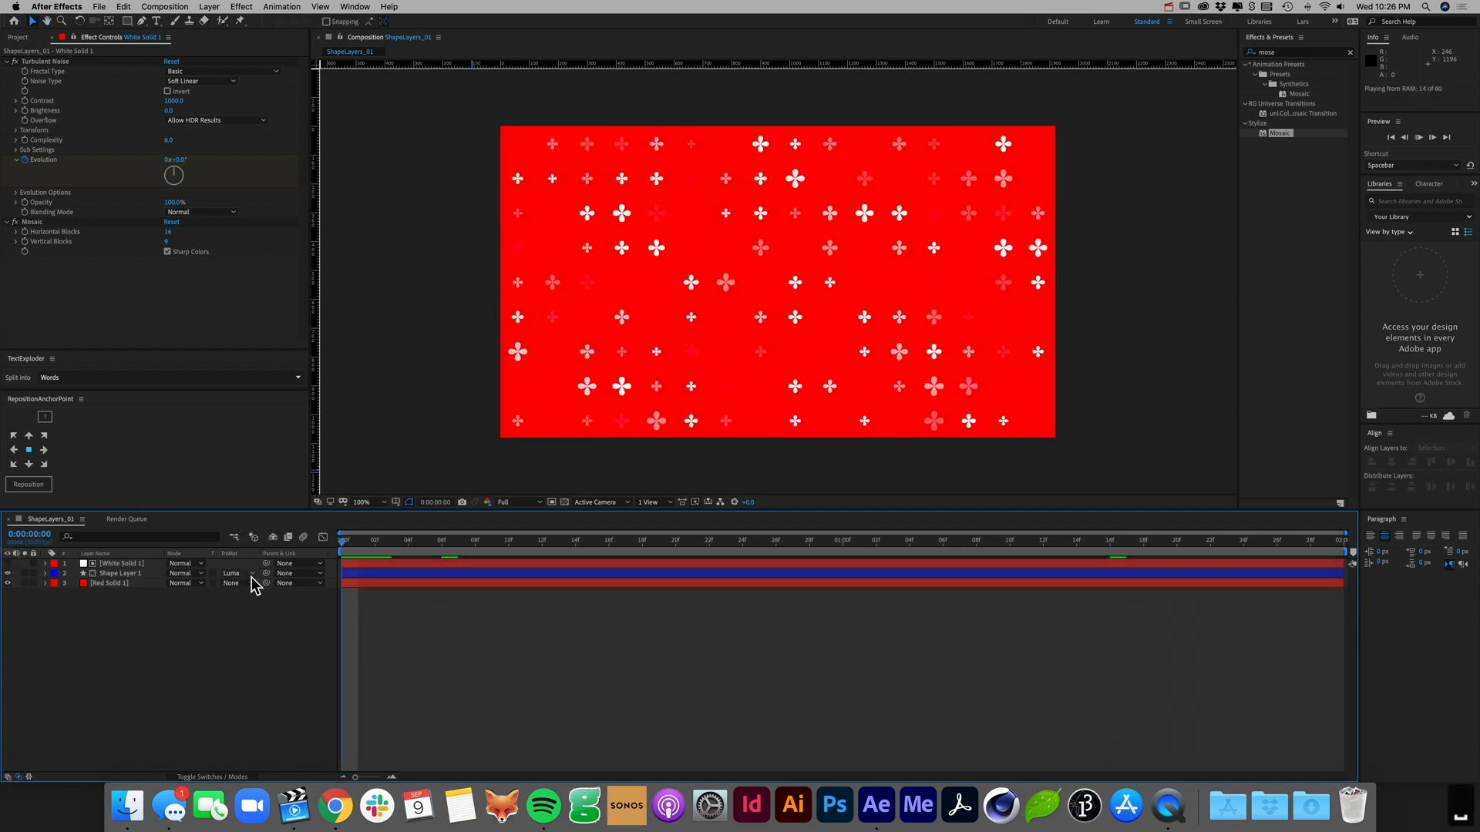
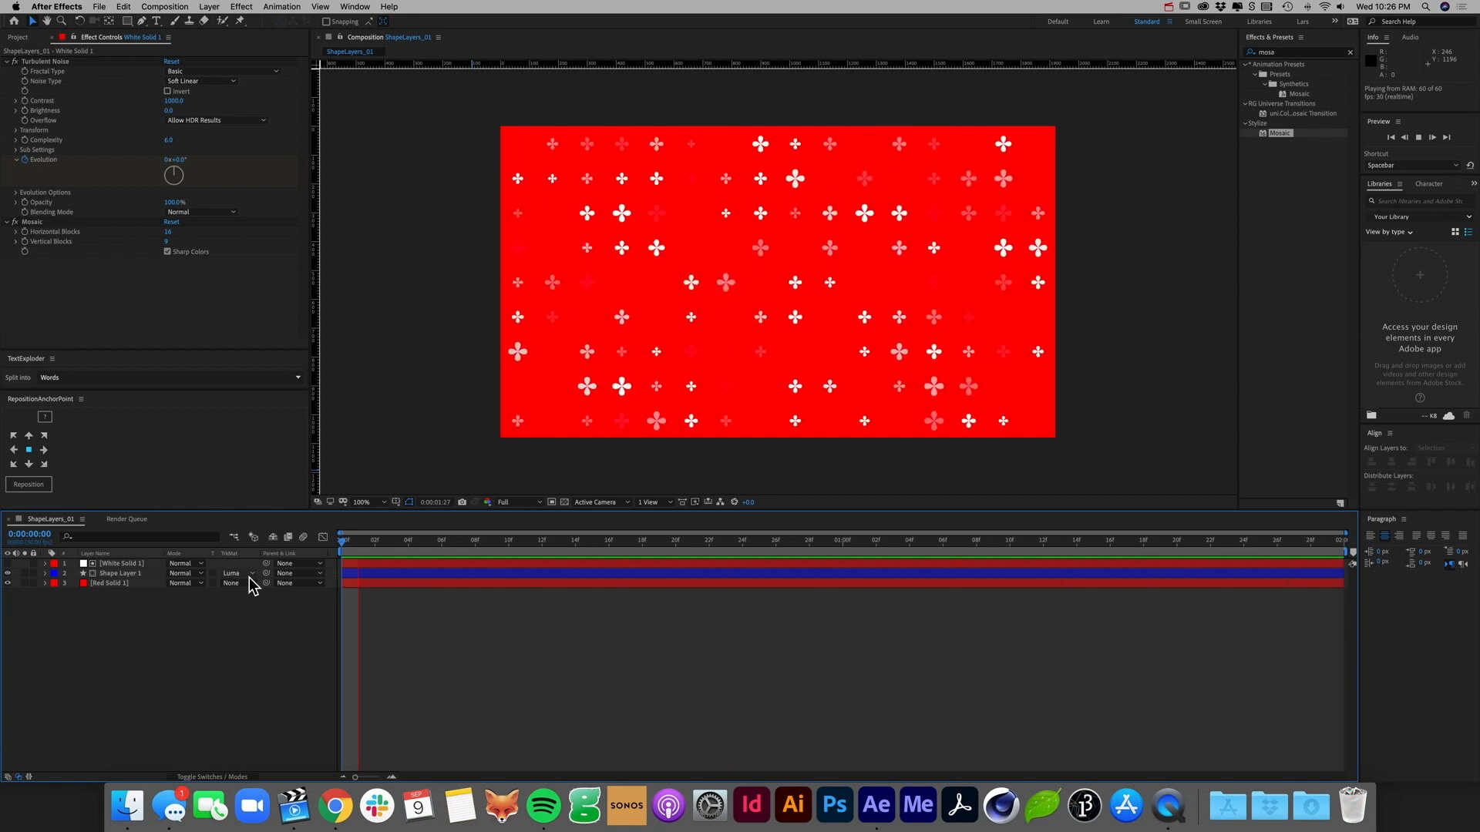
Step: Delete the red background solid and preview the shape grid without it
left_click(154, 609)
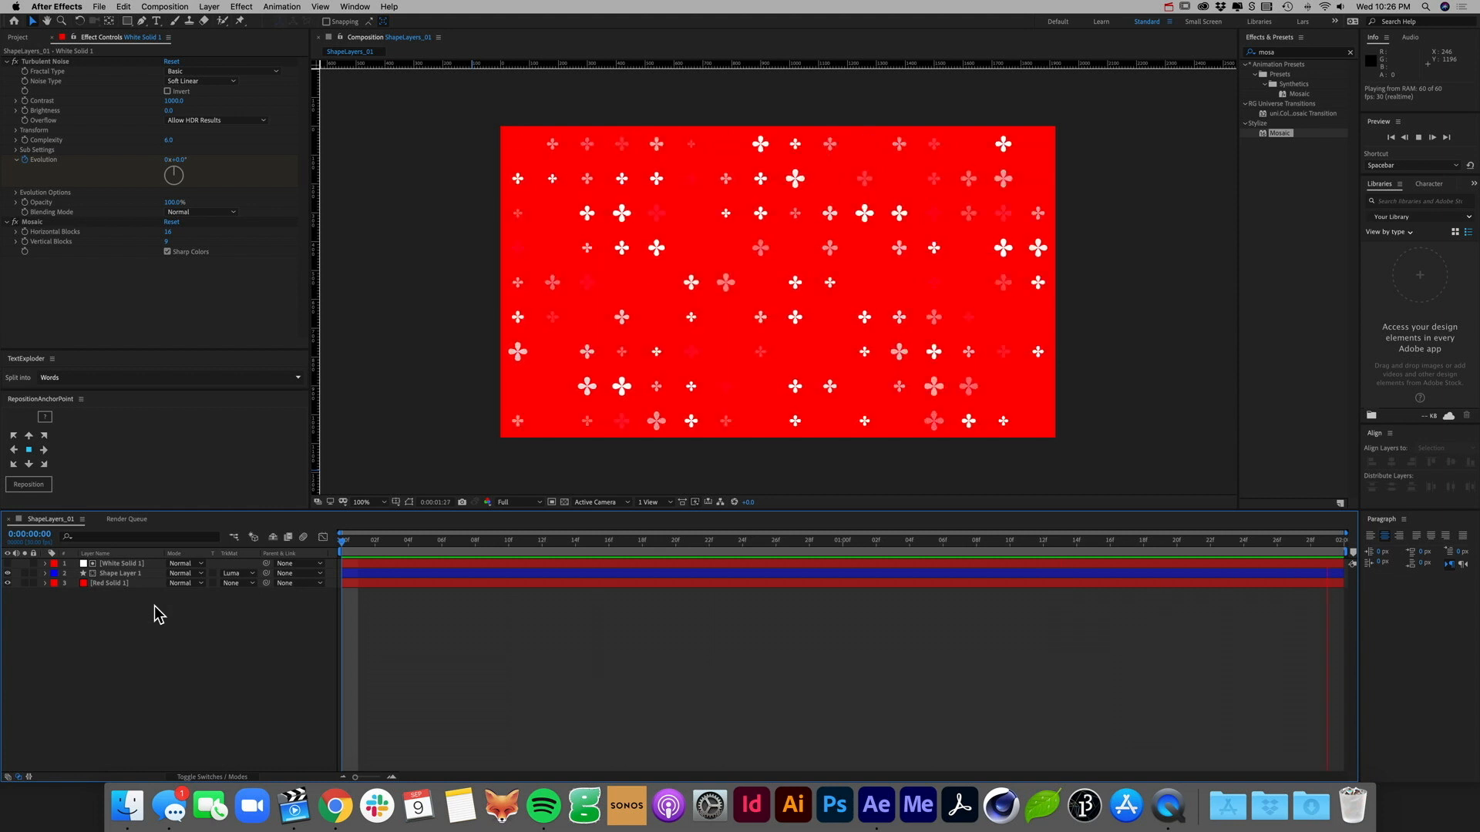
left_click(145, 583)
key("Delete")
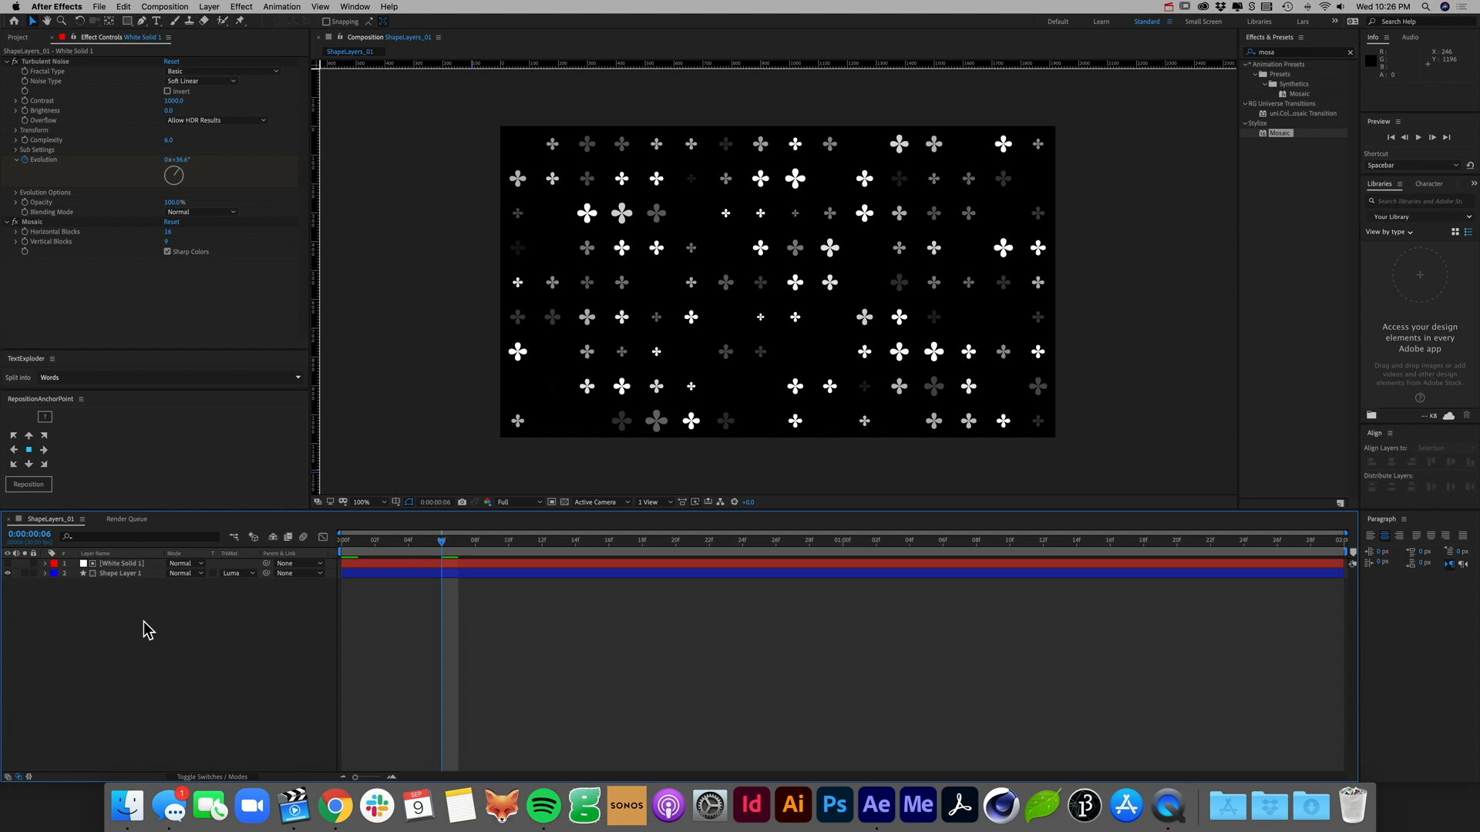
key("0")
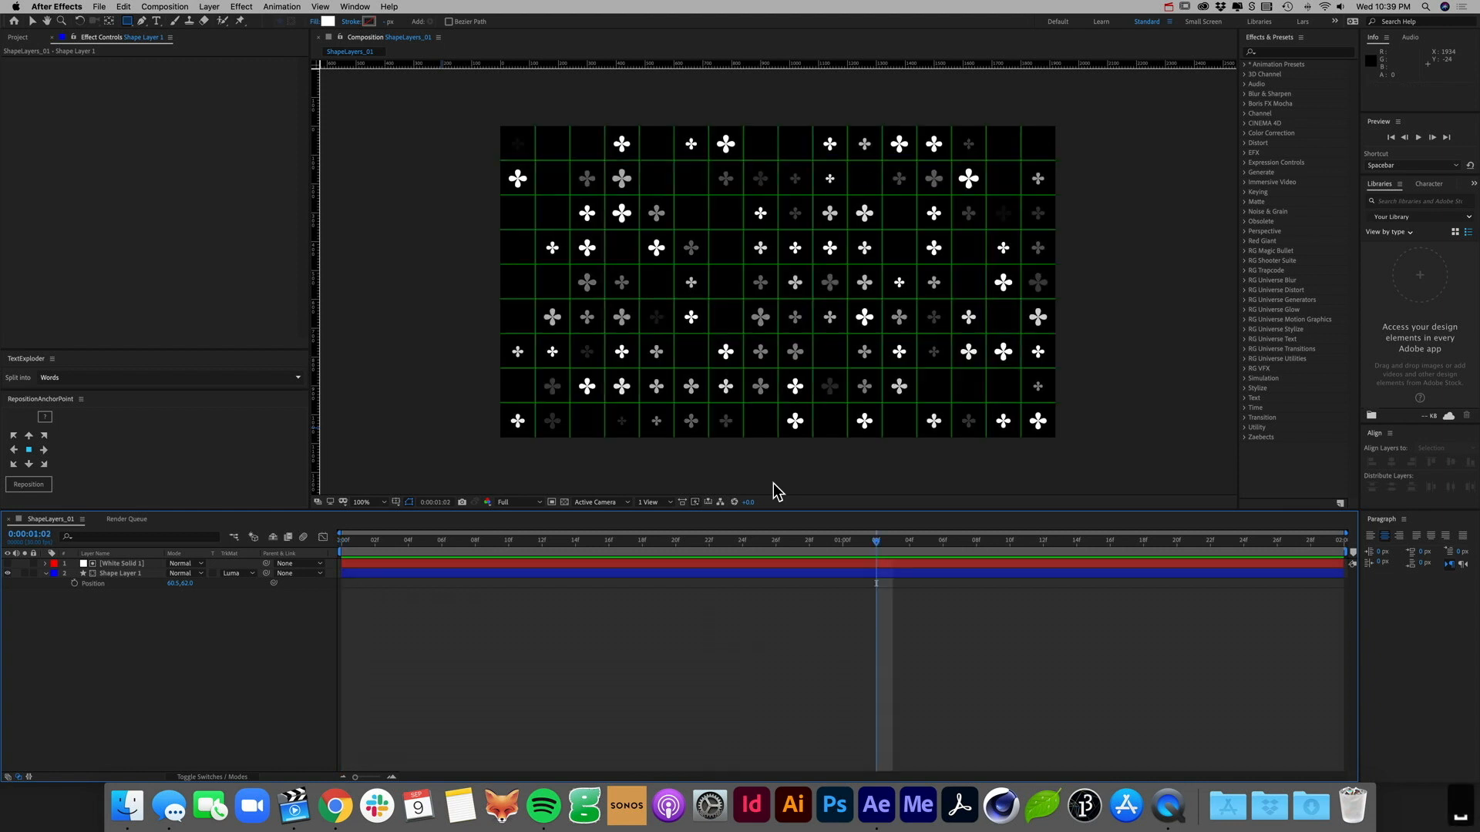
Step: Draw a rectangular mask on Shape Layer 1 covering 10 columns by 5 rows in the middle of the grid
left_click(152, 577)
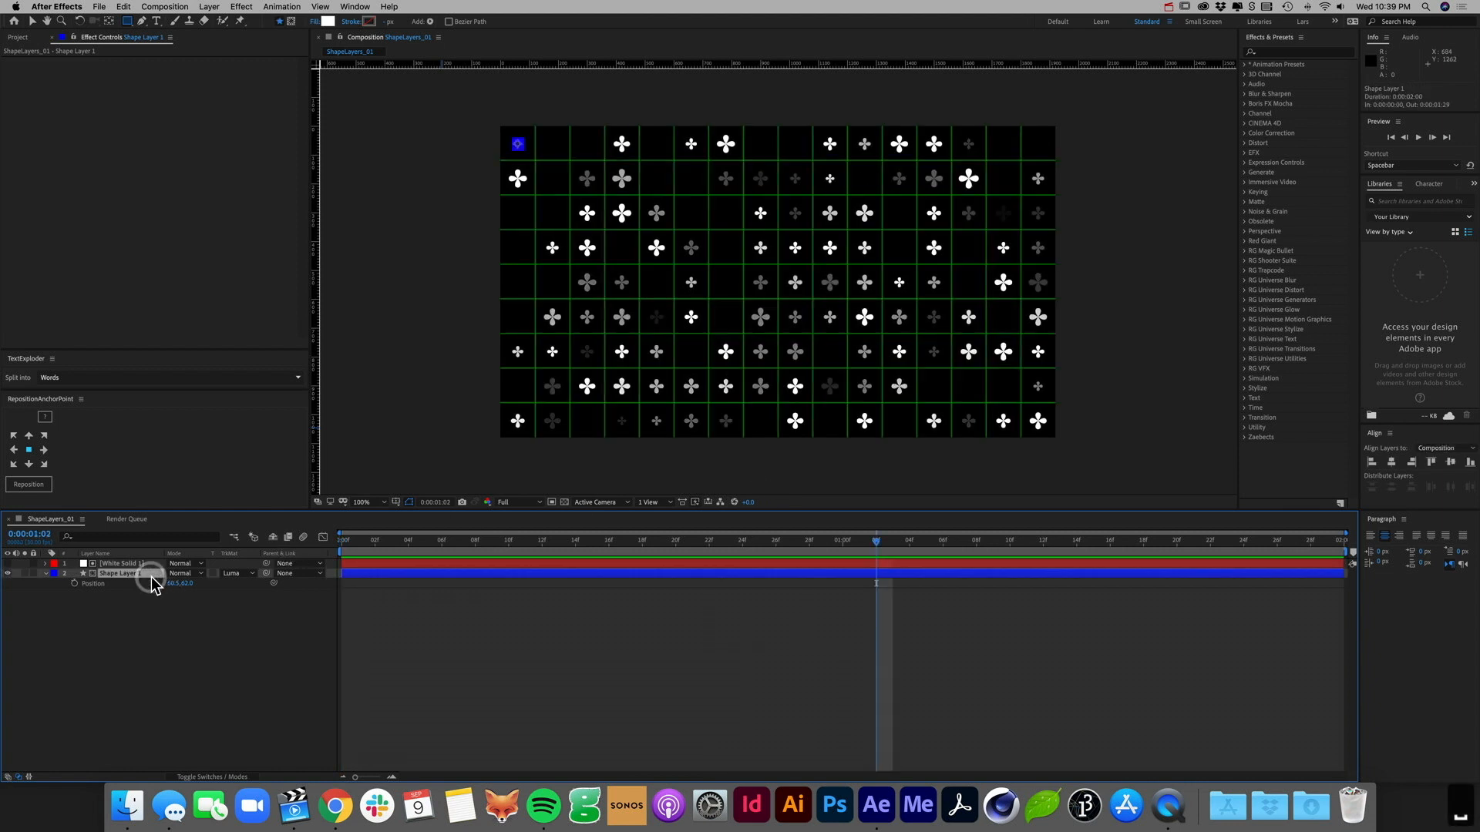
left_click(51, 574)
left_click(45, 574)
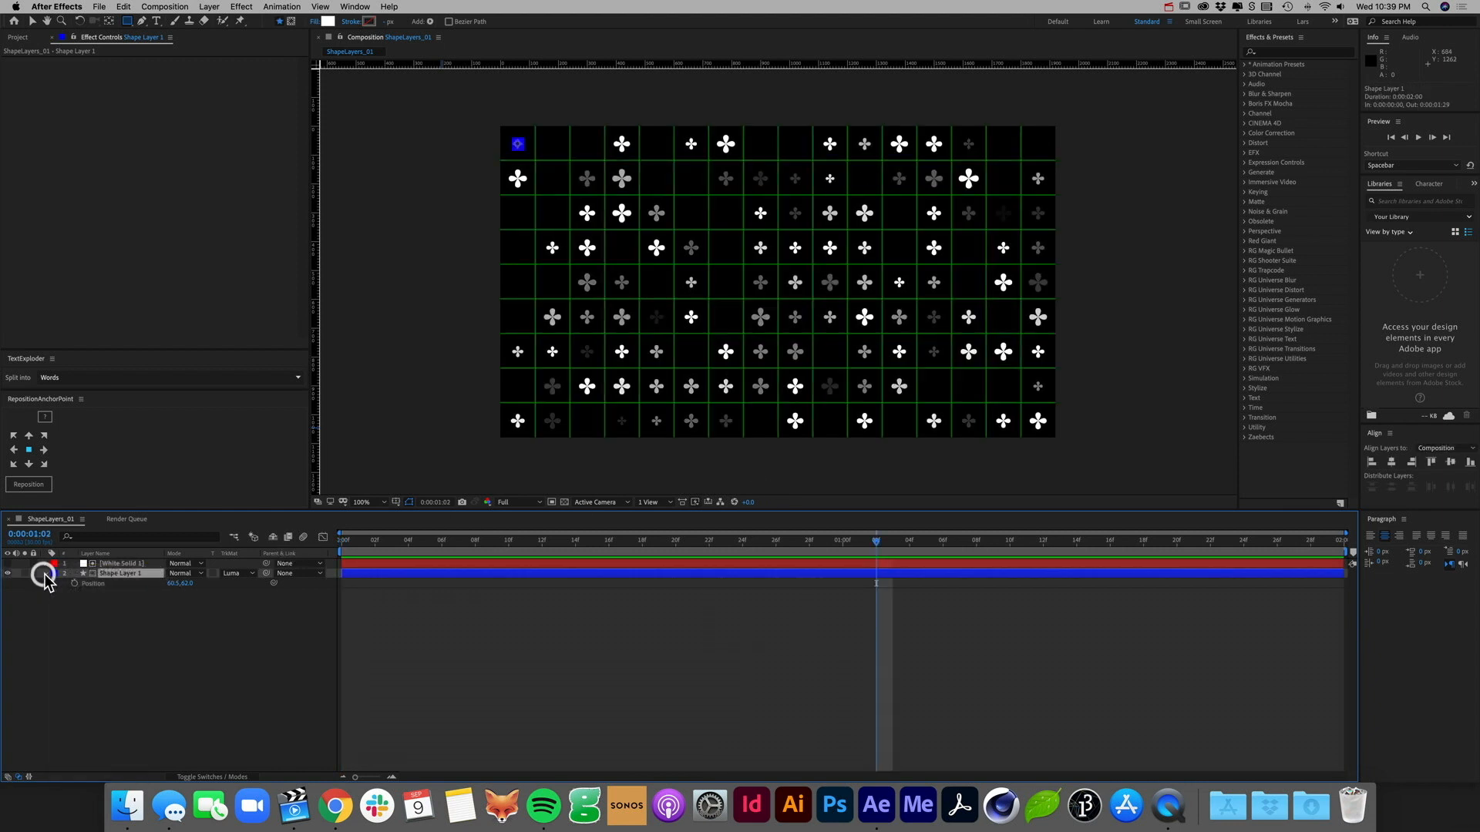
left_click(45, 574)
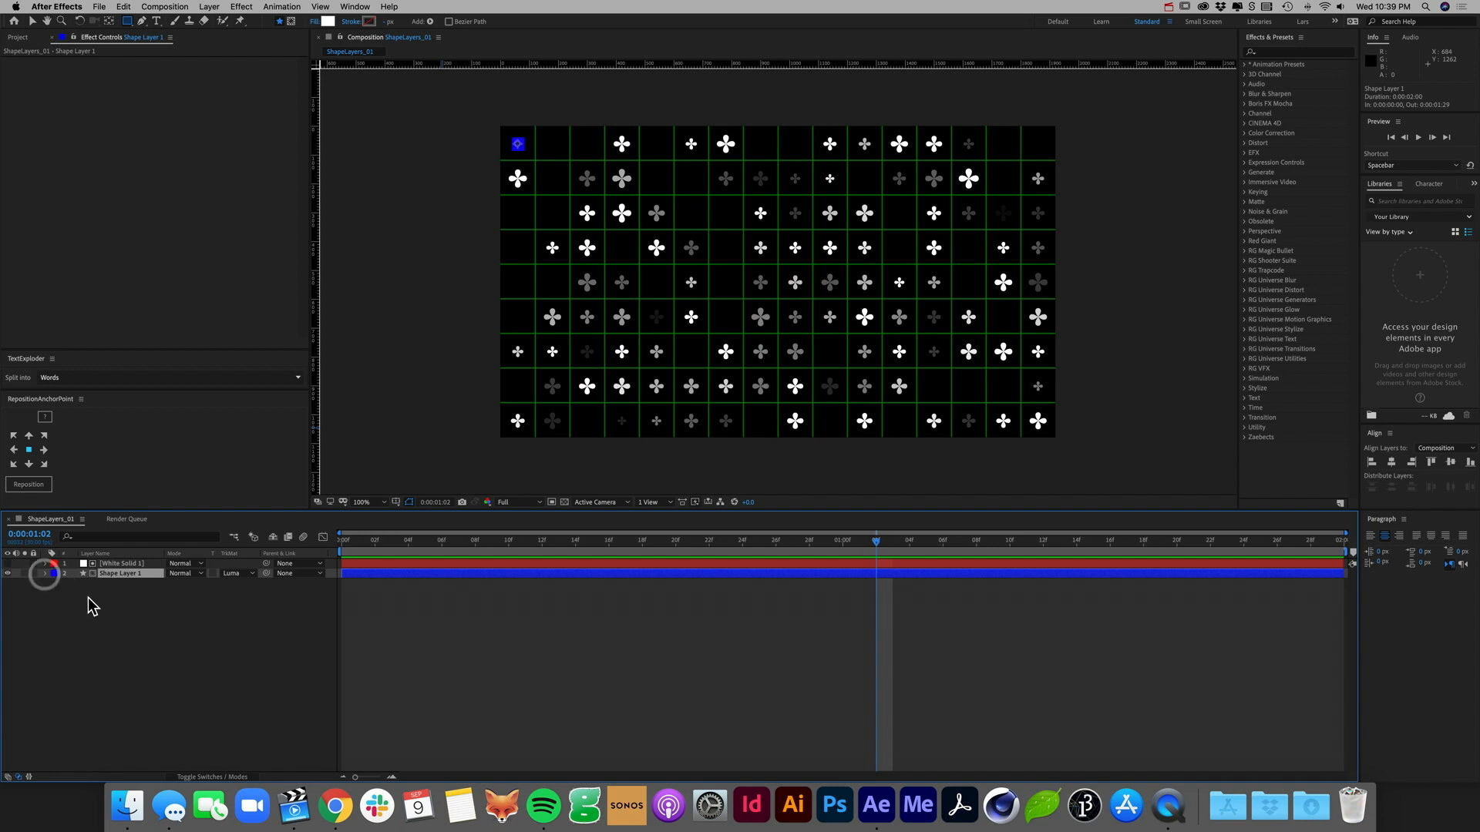
left_click(129, 23)
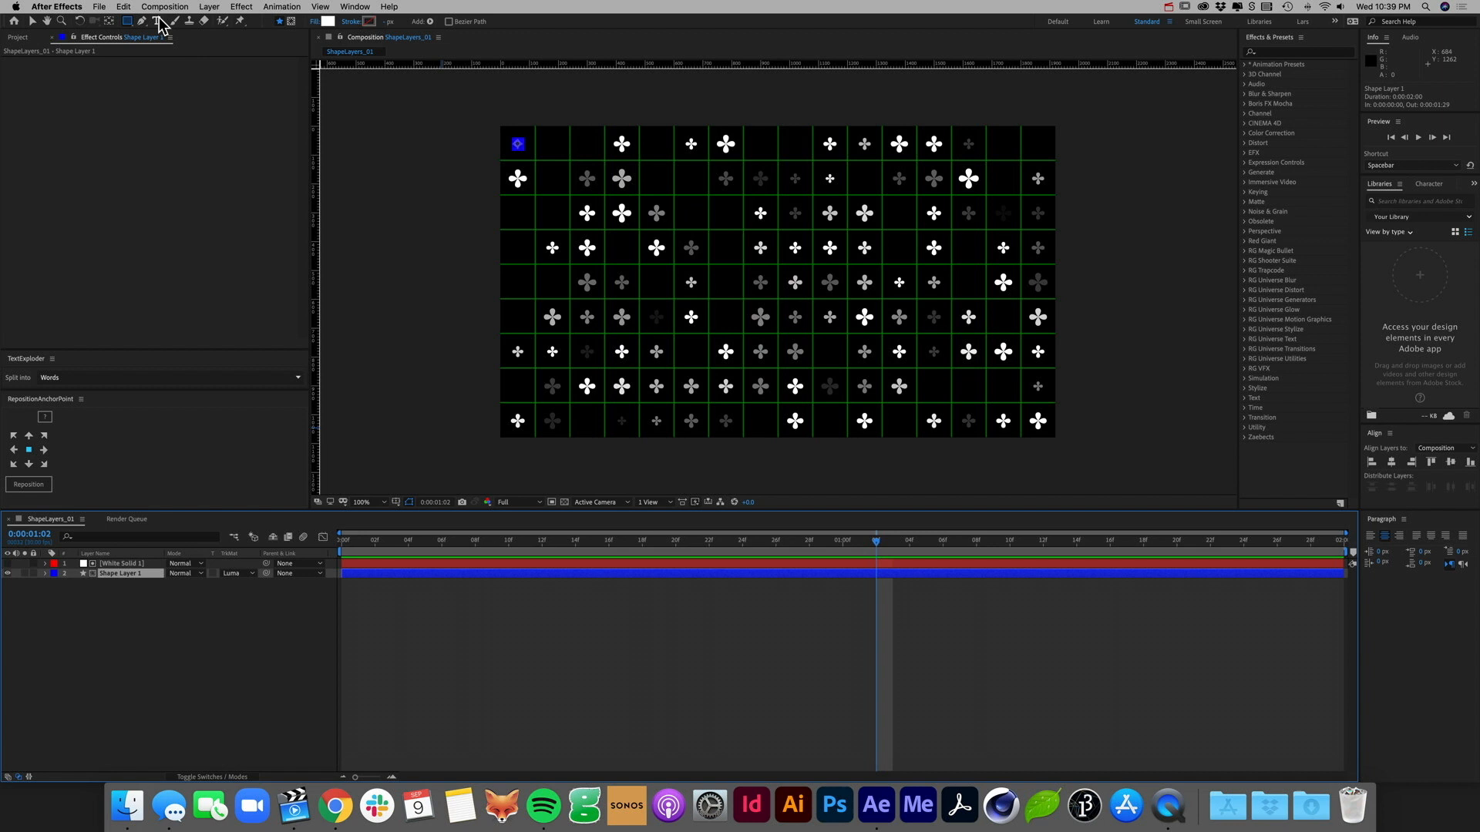
left_click(293, 24)
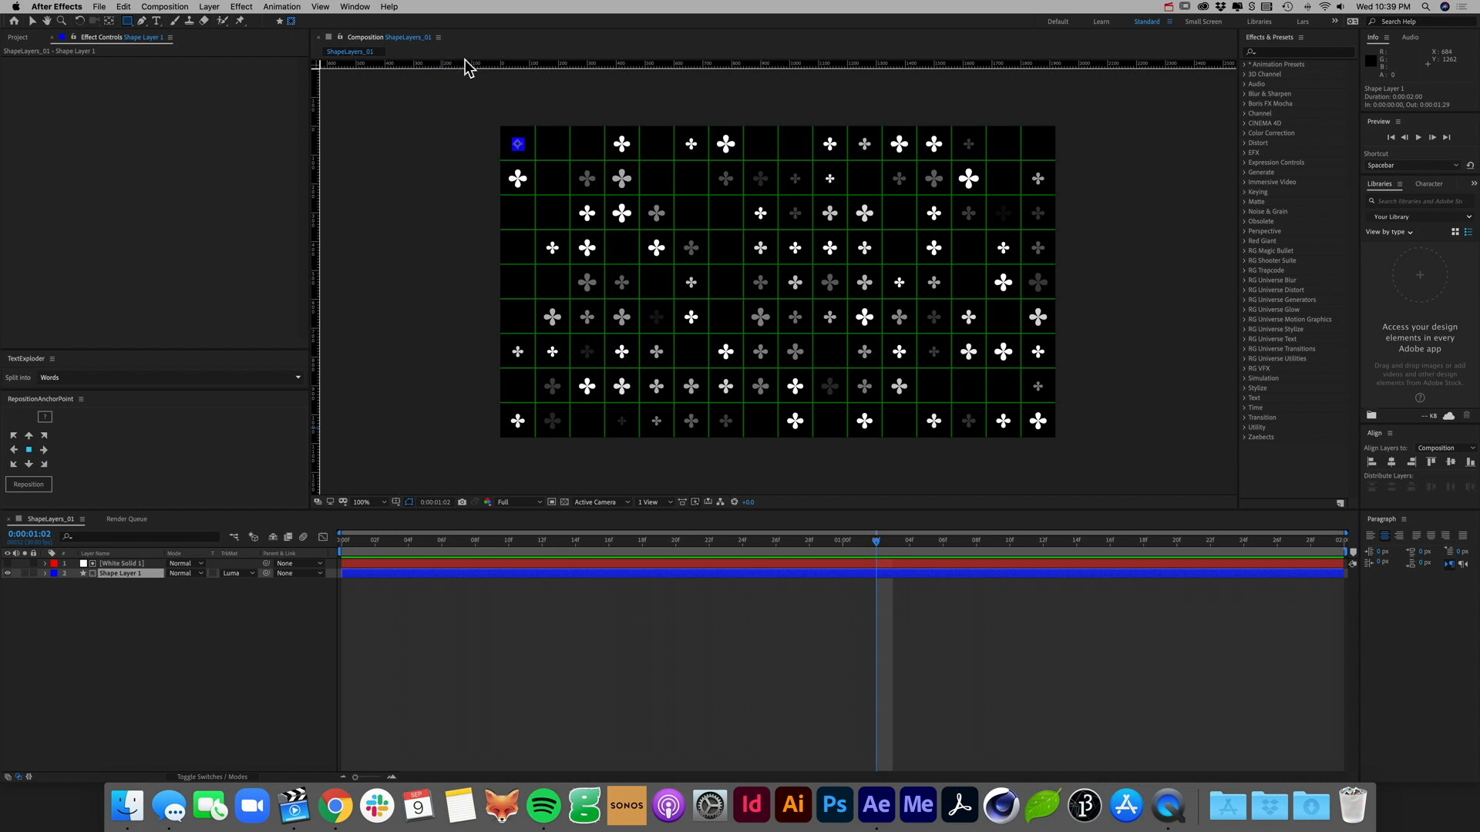
left_click(143, 575)
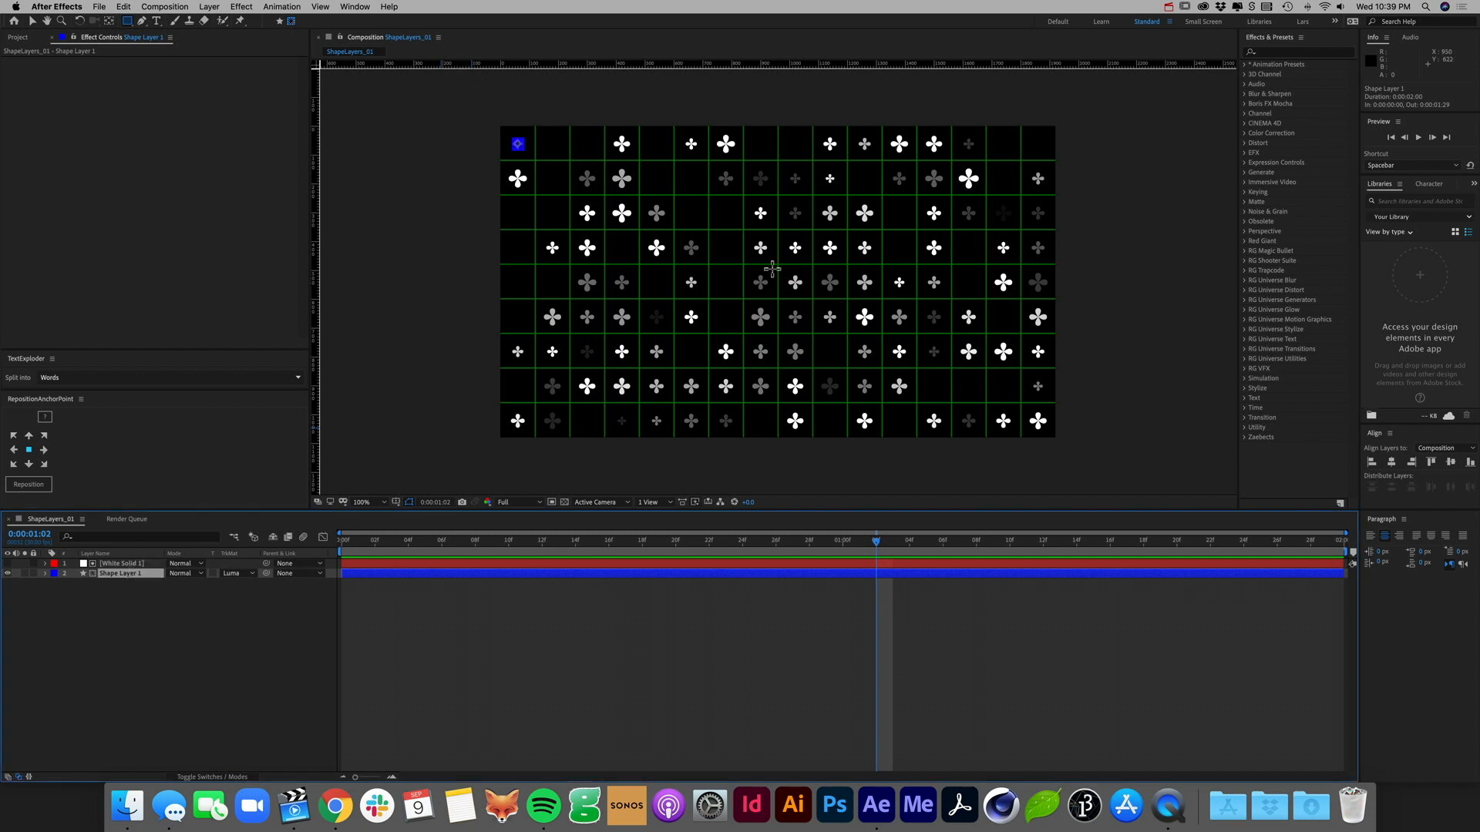
left_click_drag(605, 195, 951, 369)
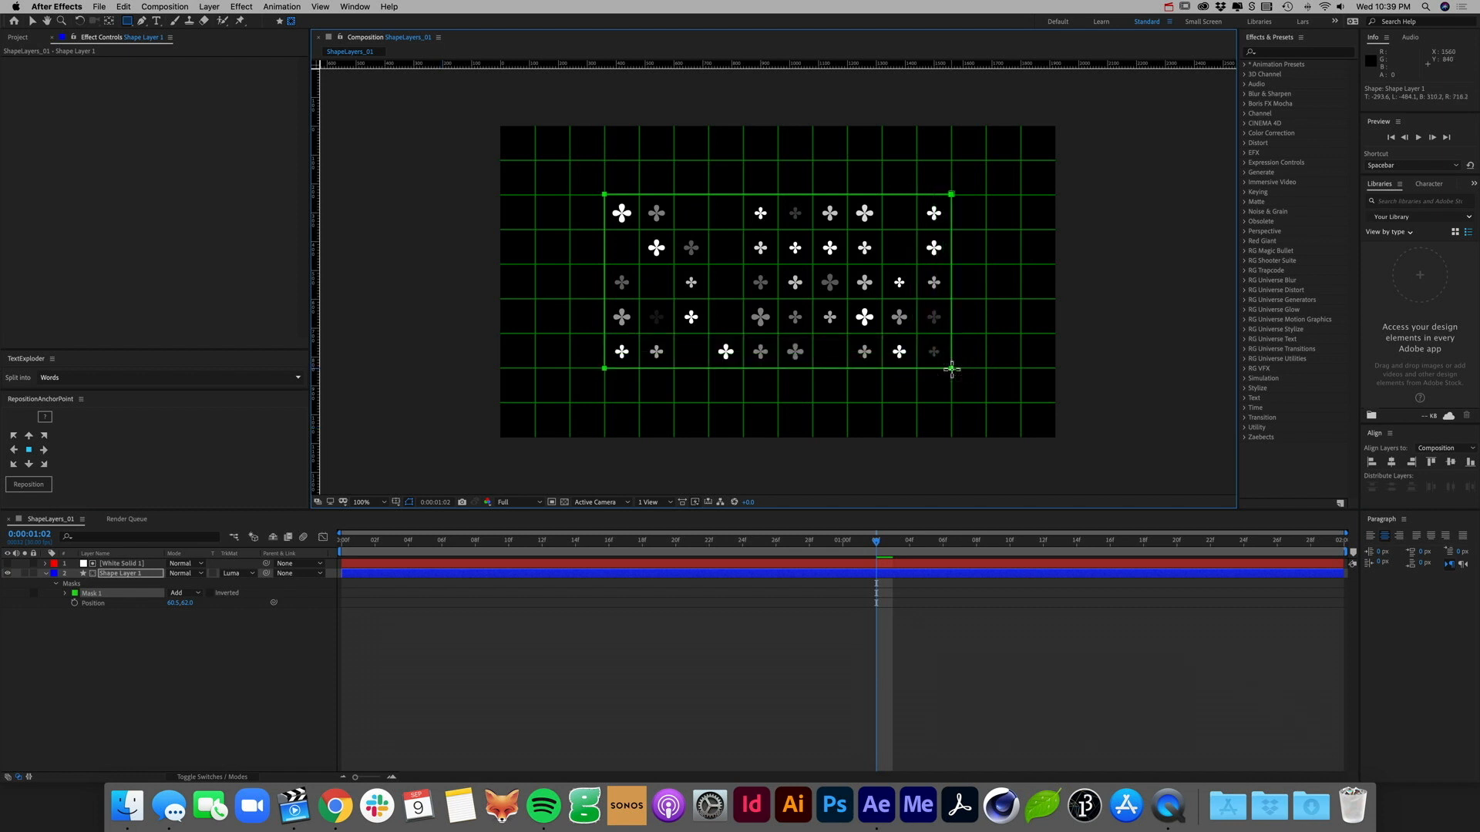
Step: Set the mode of Shape Layer 1's rectangular mask to Subtract
left_click(194, 600)
left_click(199, 626)
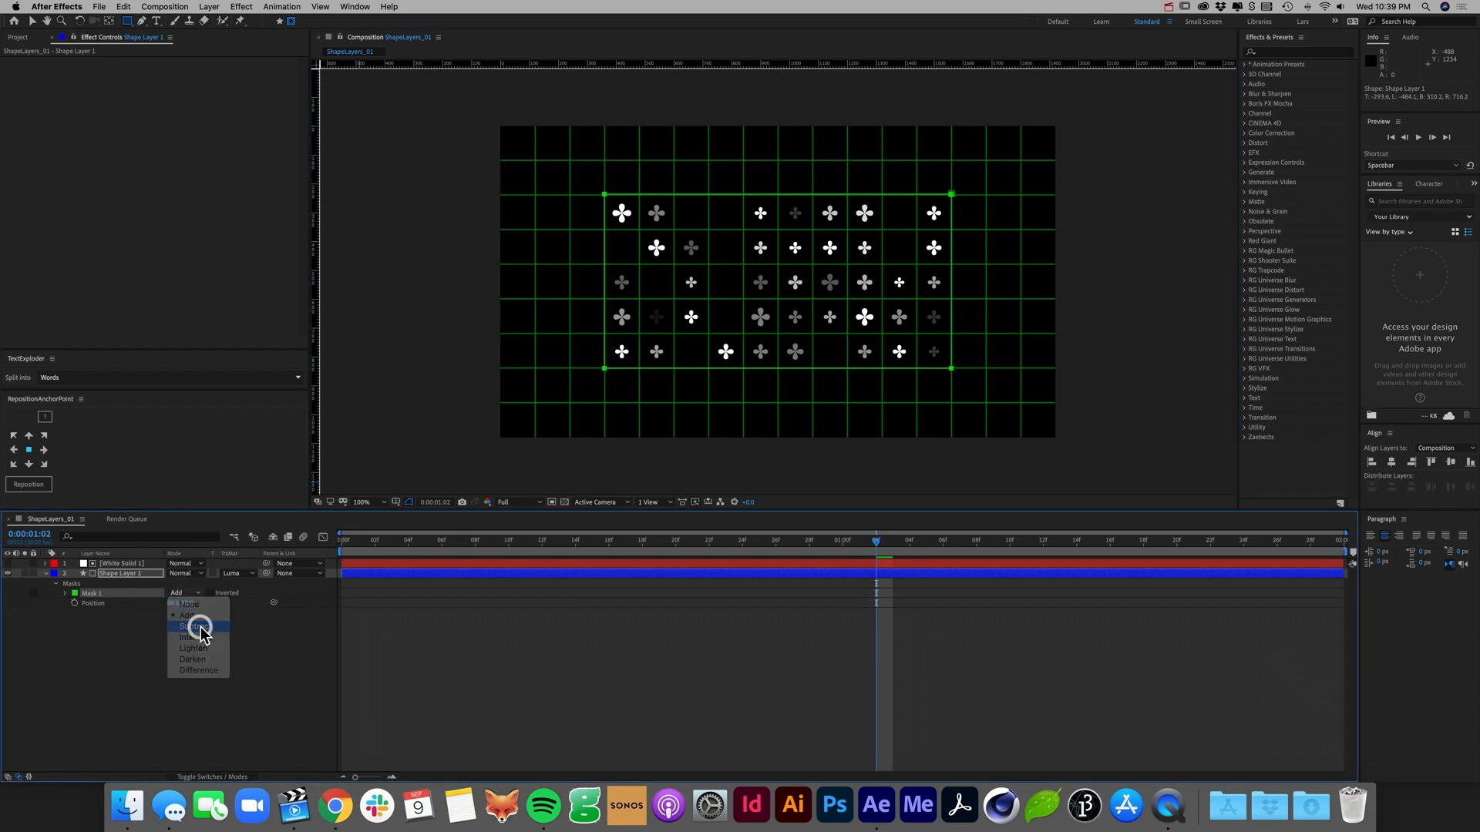
left_click(138, 574)
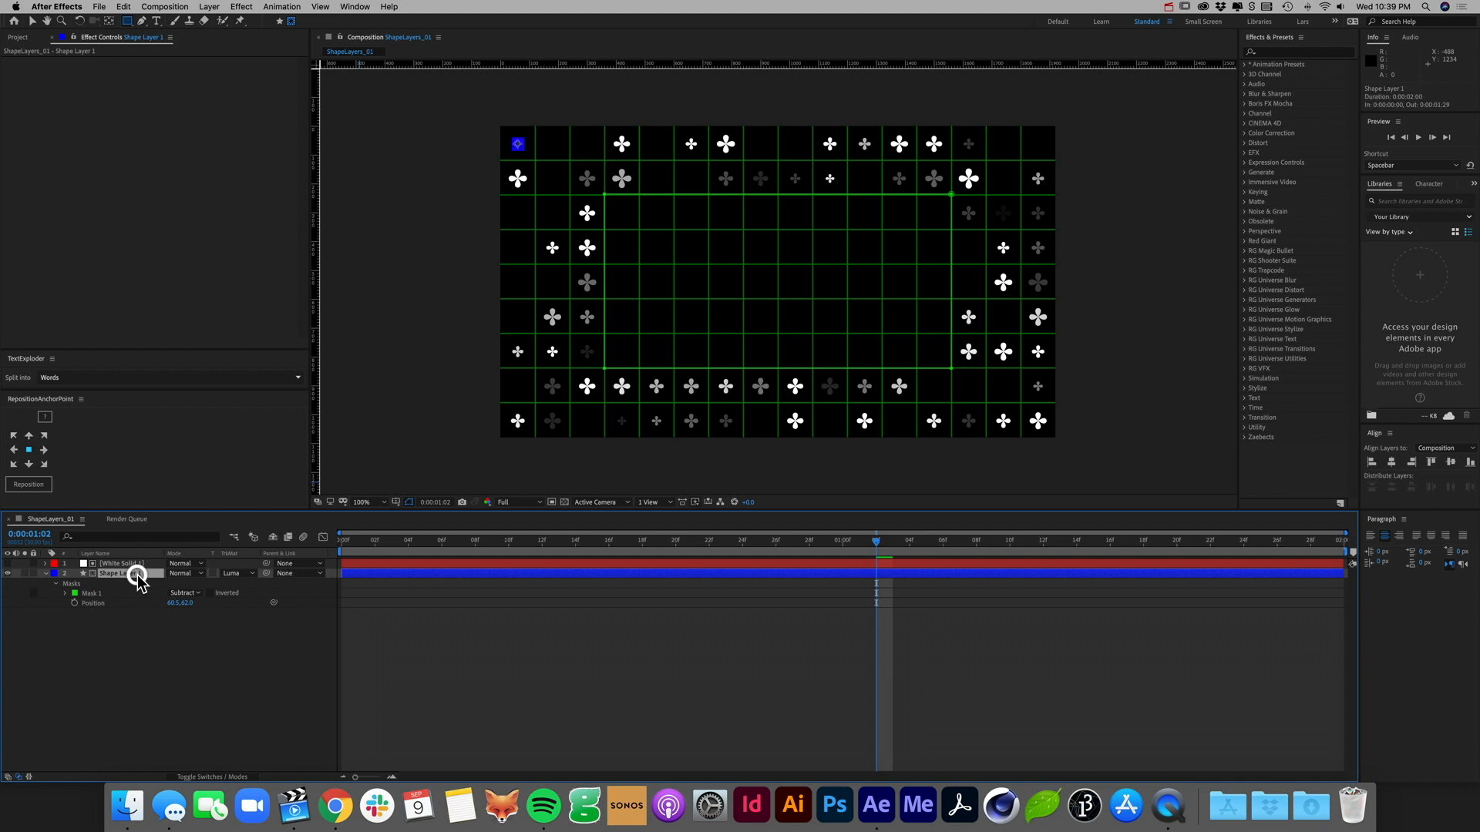
Step: Examine the mask properties of Shape Layer 1, including path, feather, opacity and expansion
left_click(45, 573)
left_click(54, 594)
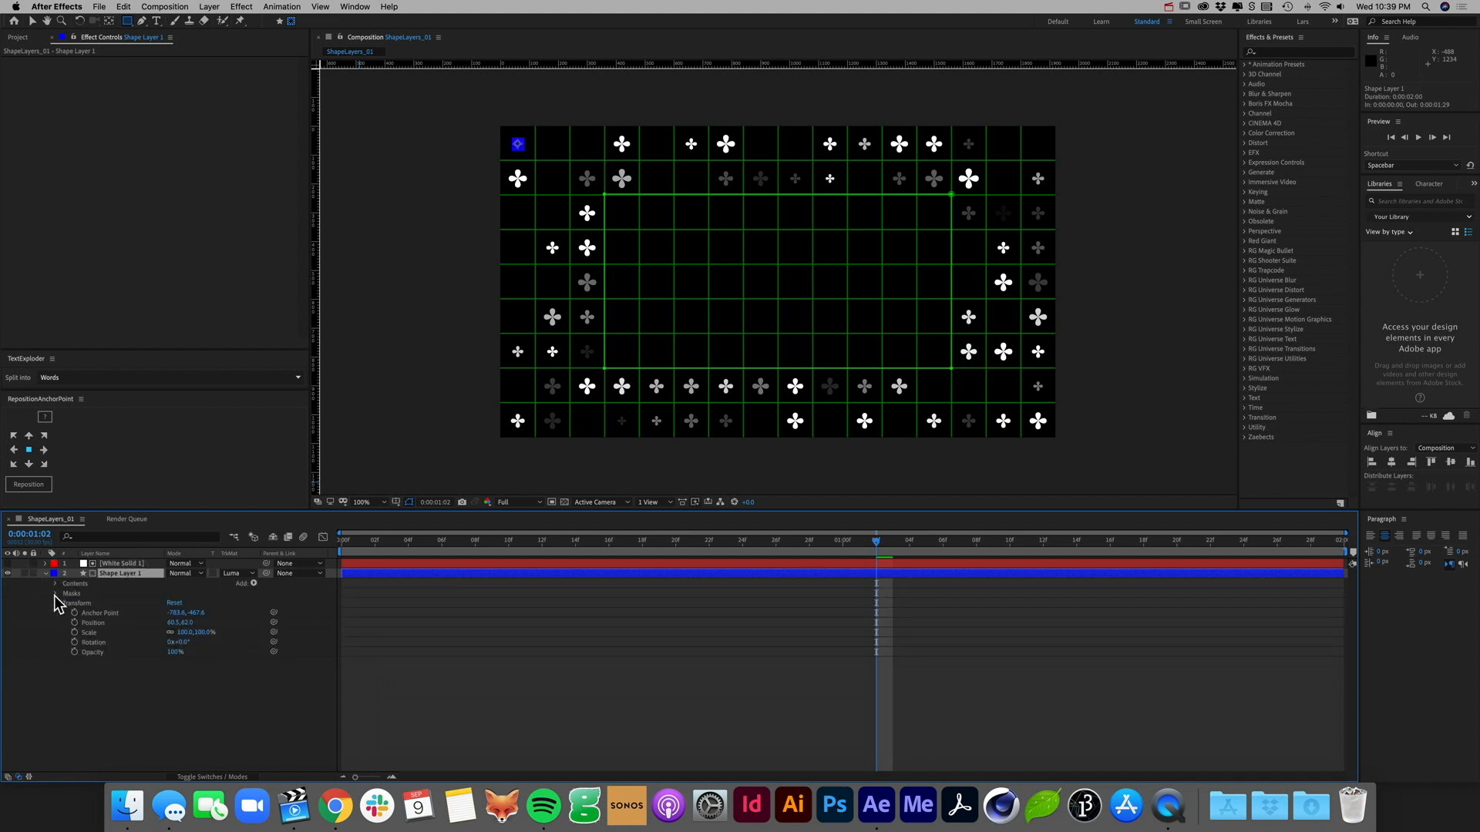
left_click(54, 603)
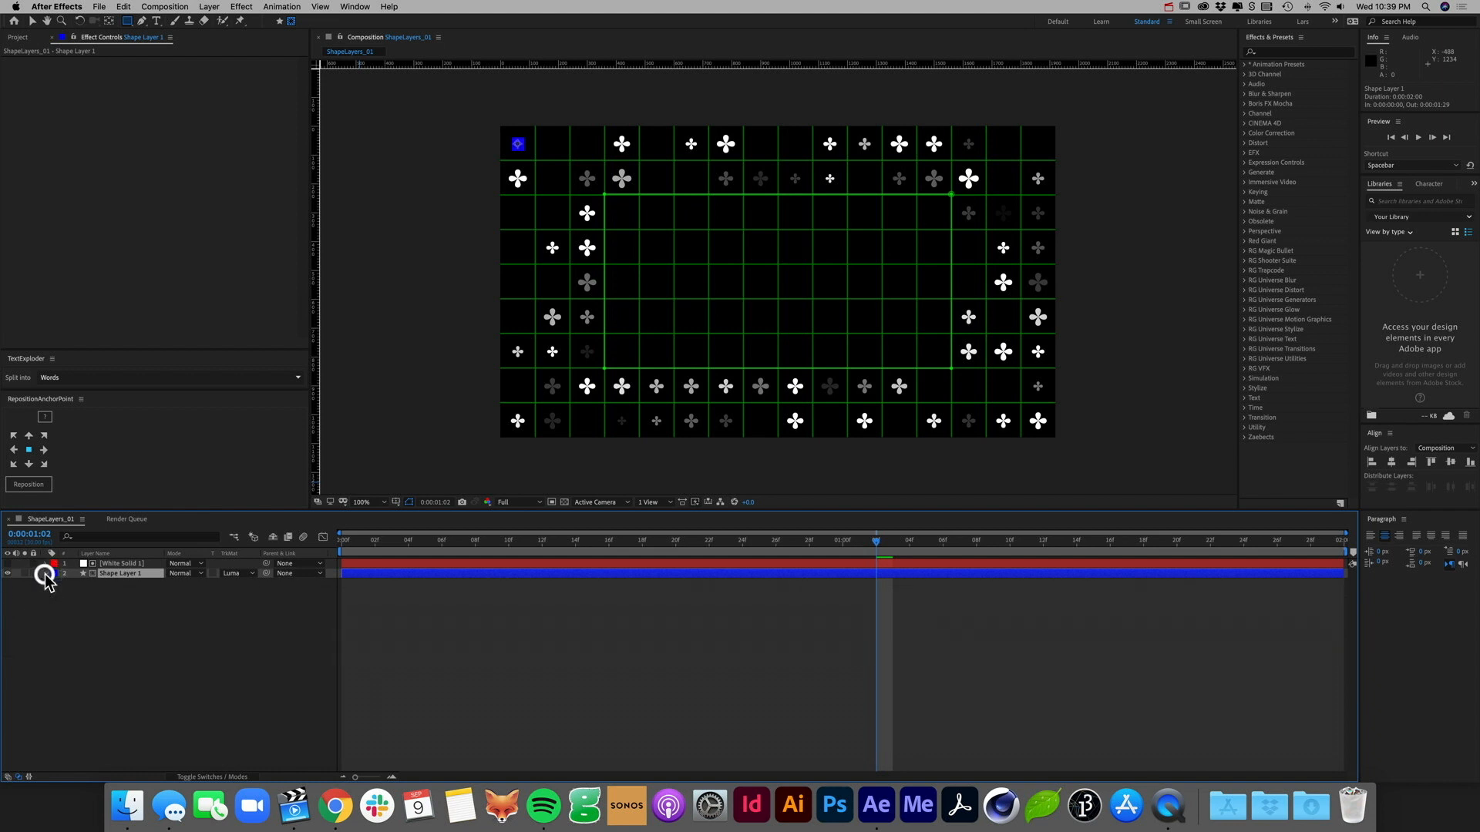
left_click(51, 595)
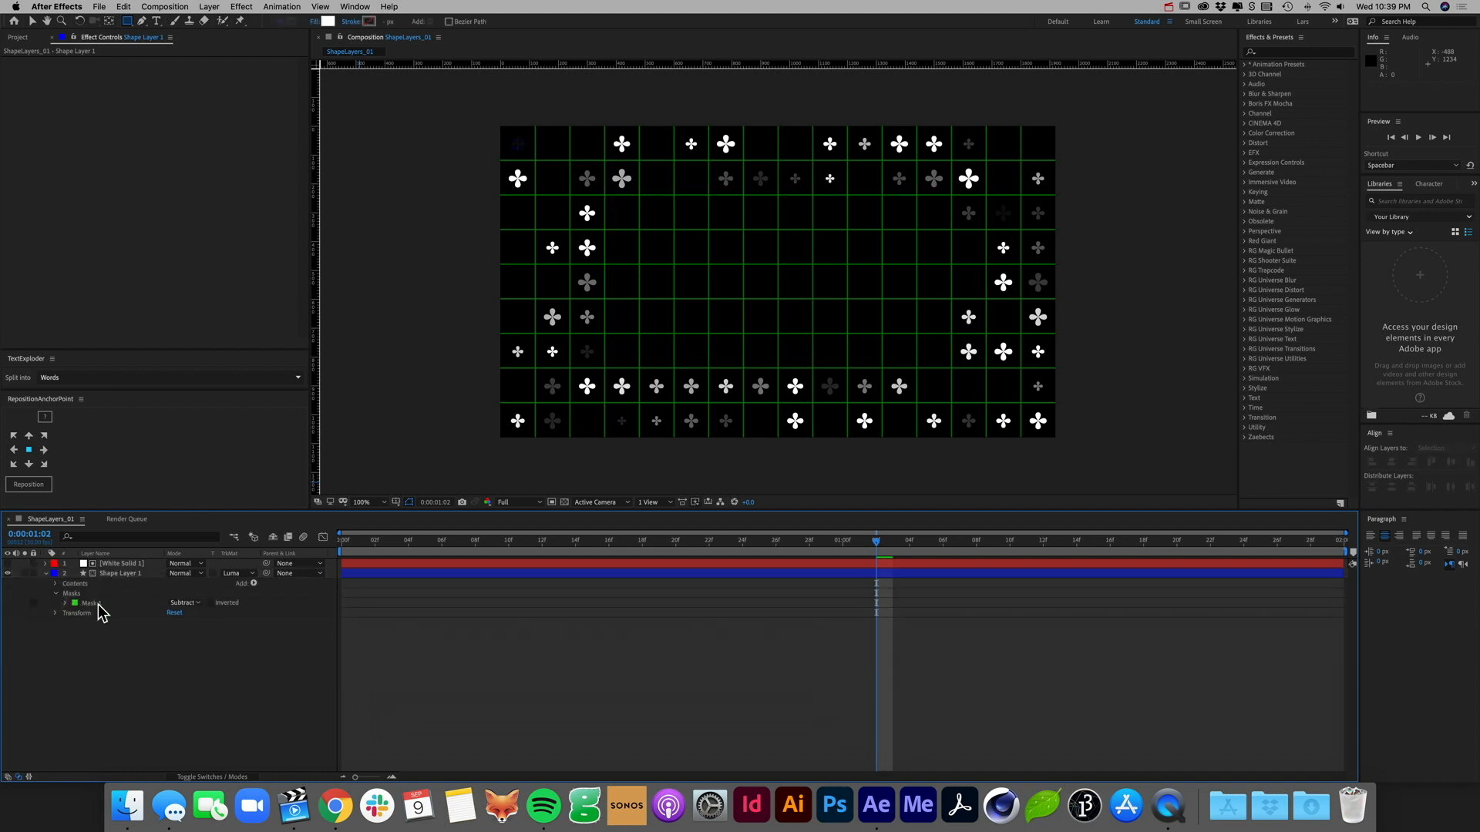
left_click(99, 603)
left_click(66, 603)
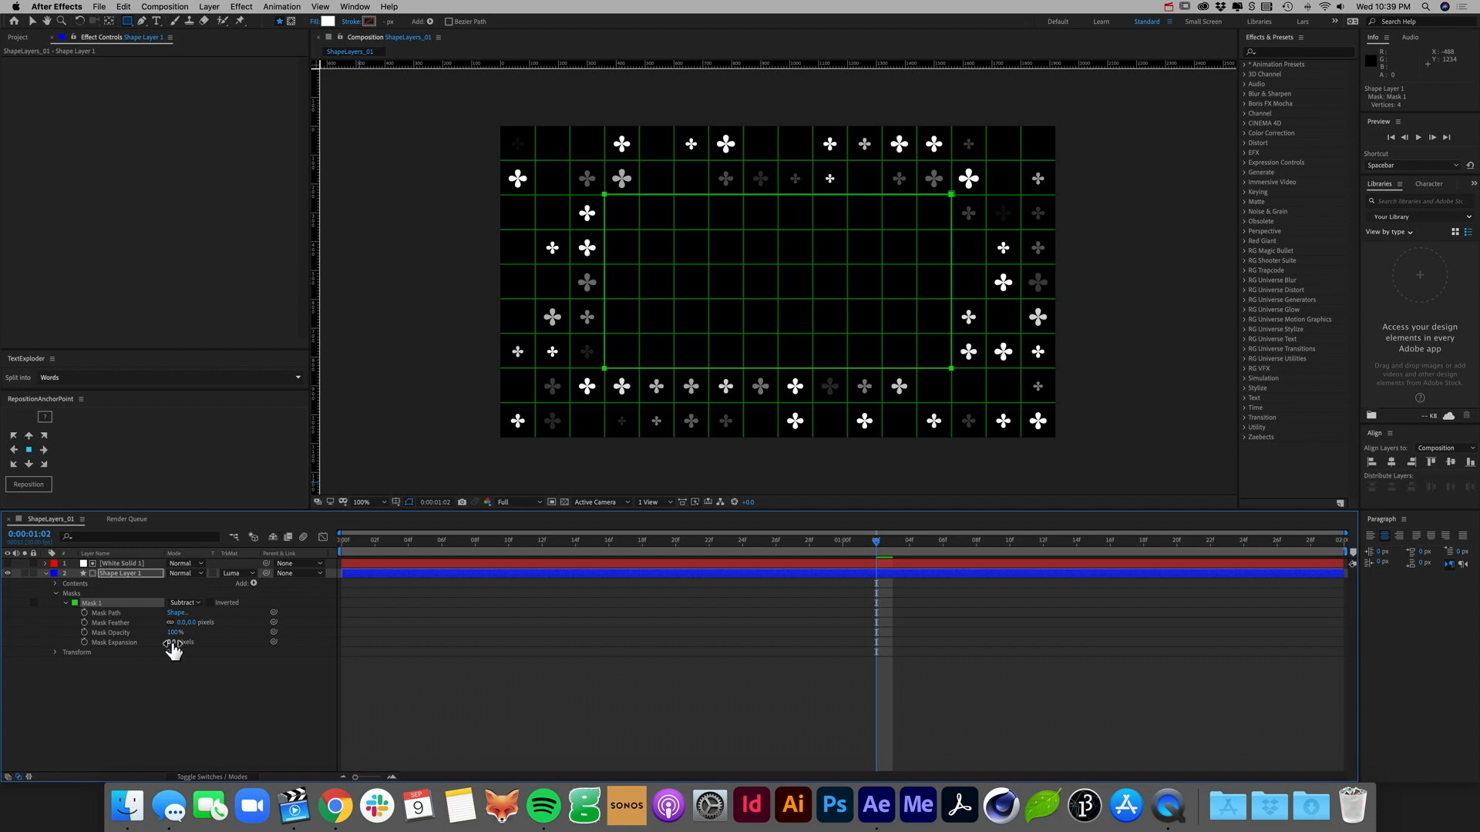
left_click(188, 690)
left_click(45, 574)
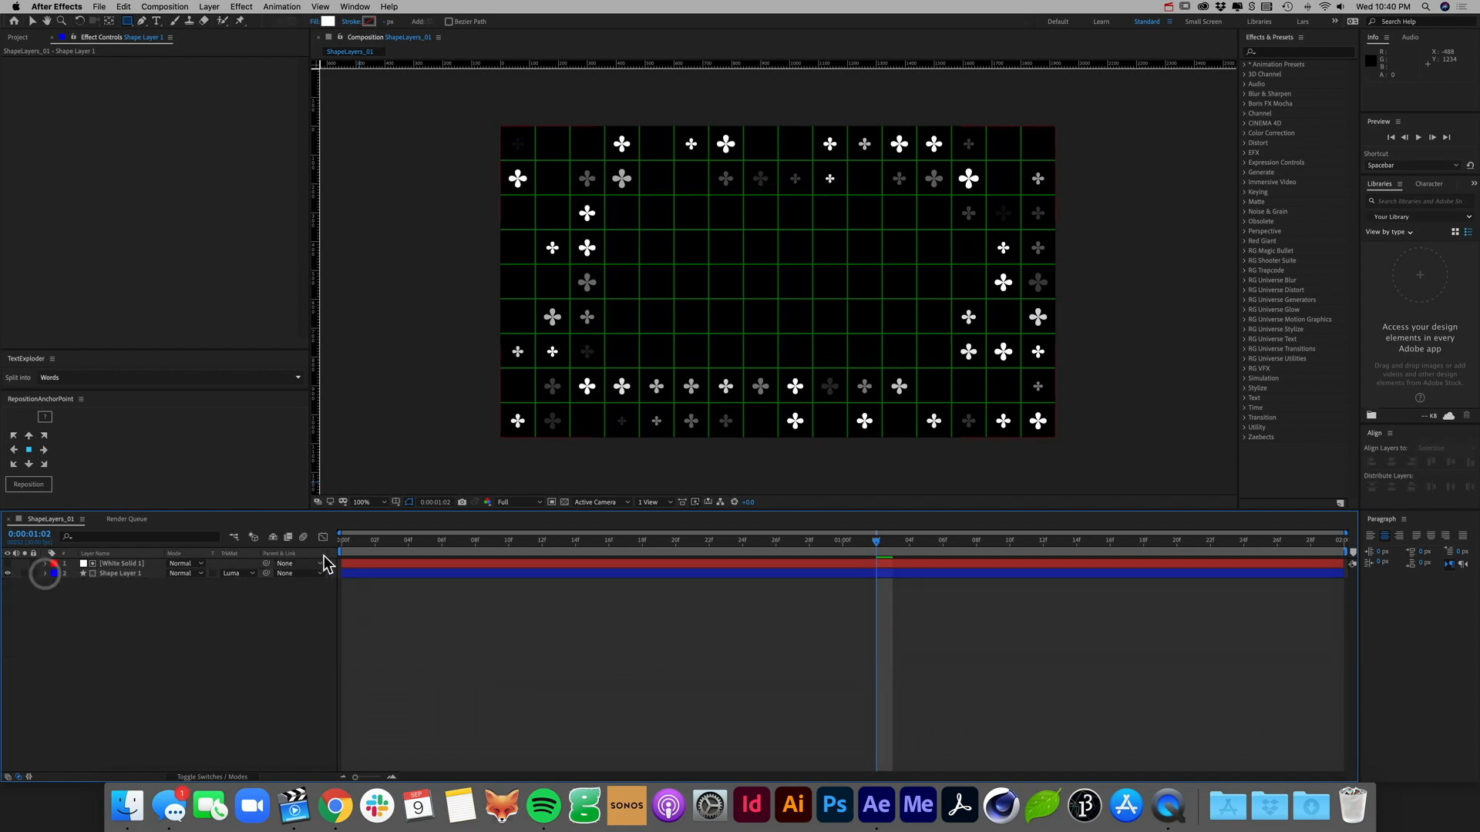
Step: Preview the shape grid with its masked-out centre from the first frame
left_click_drag(364, 541, 340, 541)
key("0")
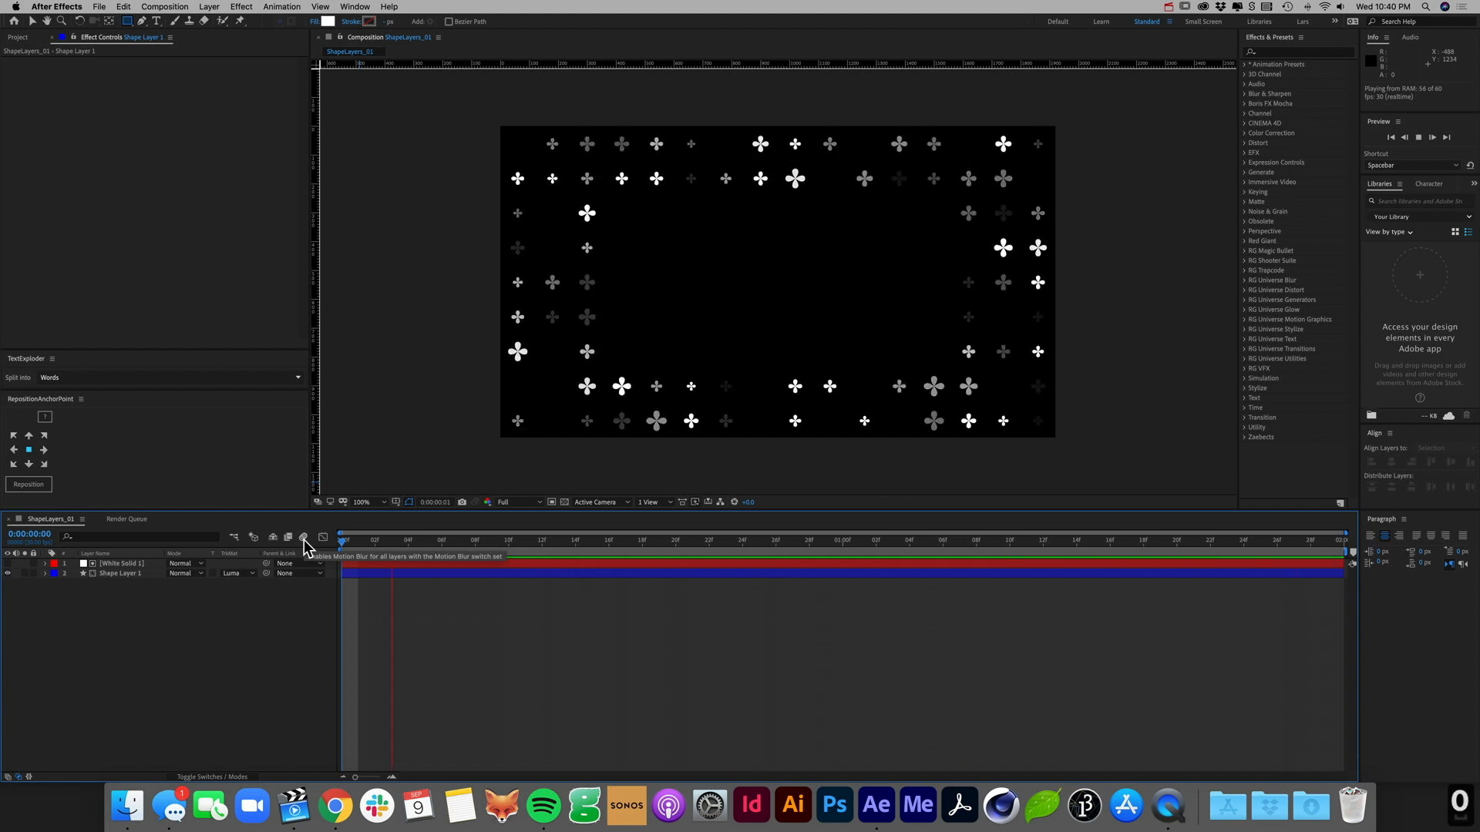
key("space")
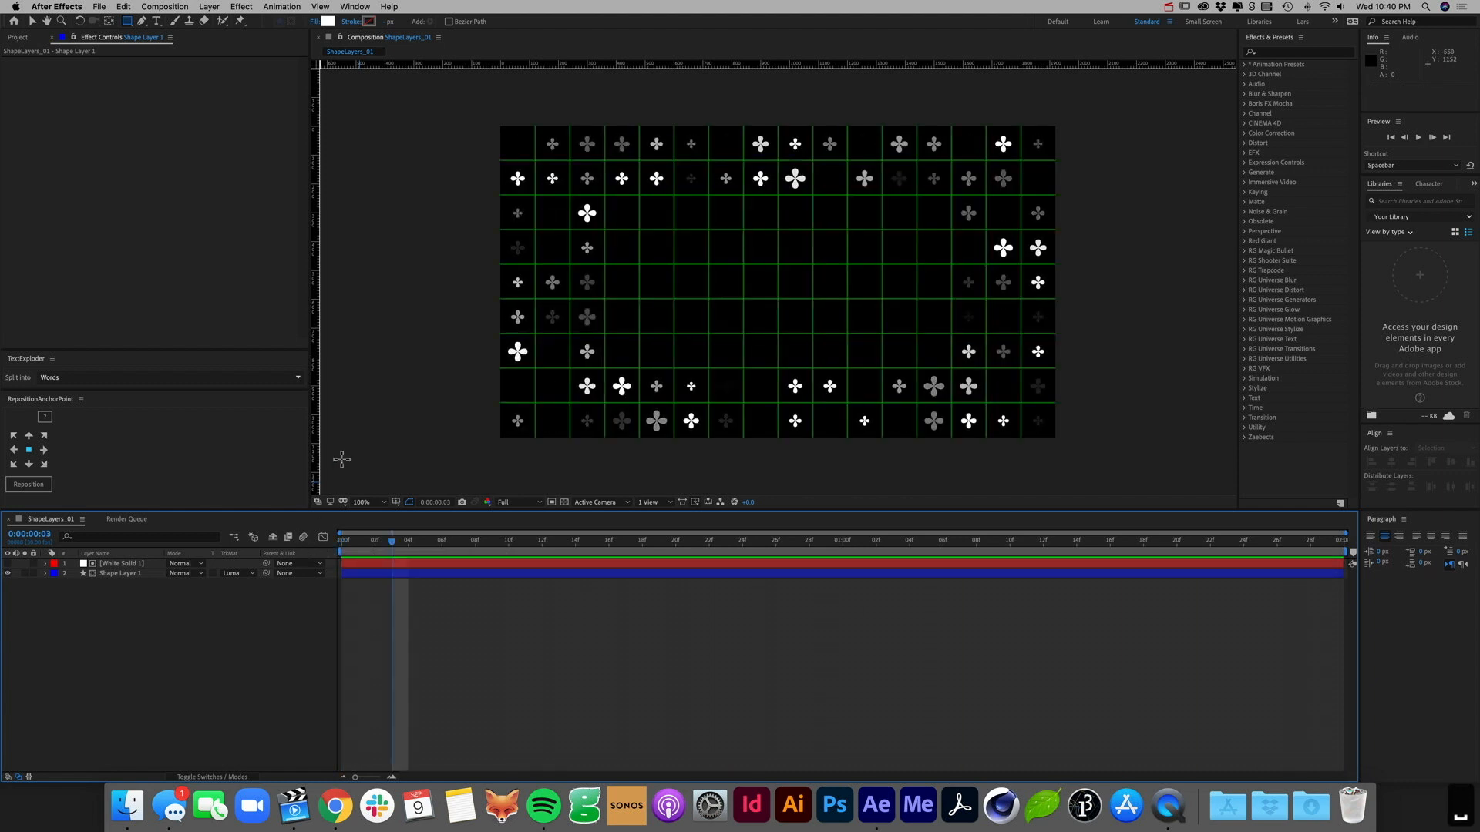
Step: Add a starting Position keyframe to Shape Layer 1 at 0:00:00:03
left_click(120, 574)
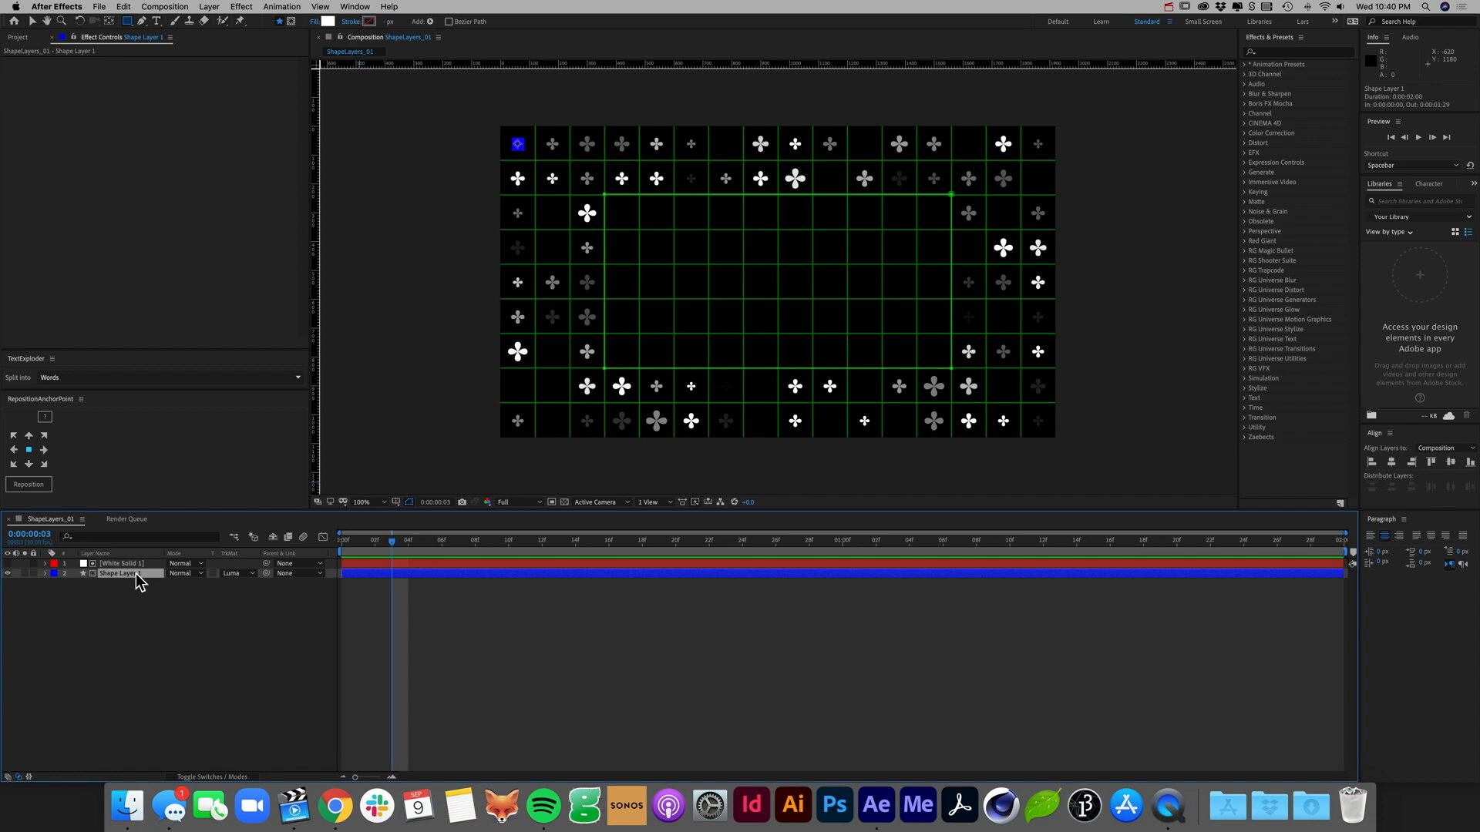
left_click(45, 574)
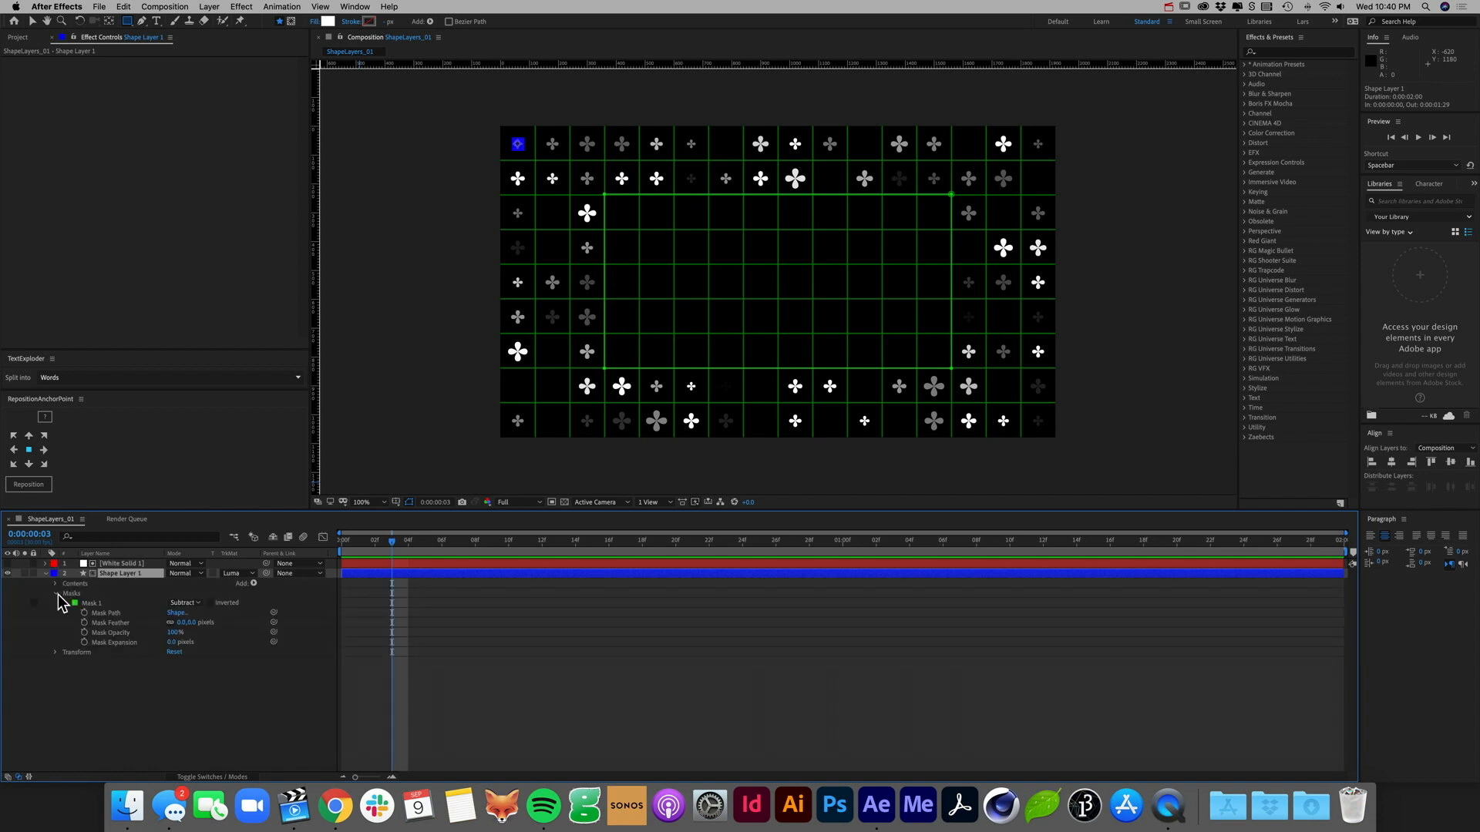
left_click(55, 594)
left_click(54, 604)
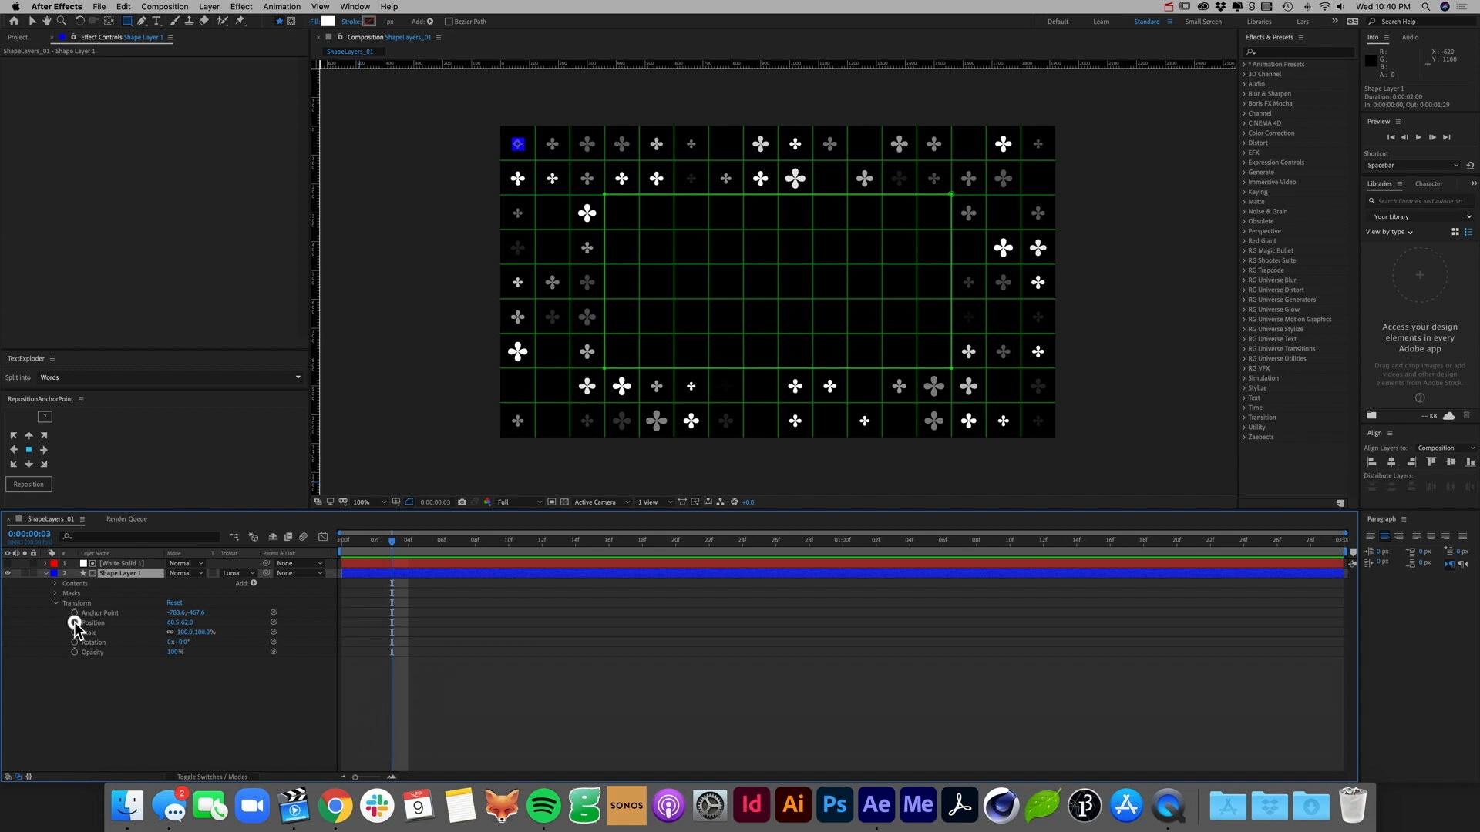
left_click(74, 623)
Step: At 0:00:01:29, move Shape Layer 1 upward by setting its Position Y value to about -917
left_click_drag(1298, 548, 1368, 545)
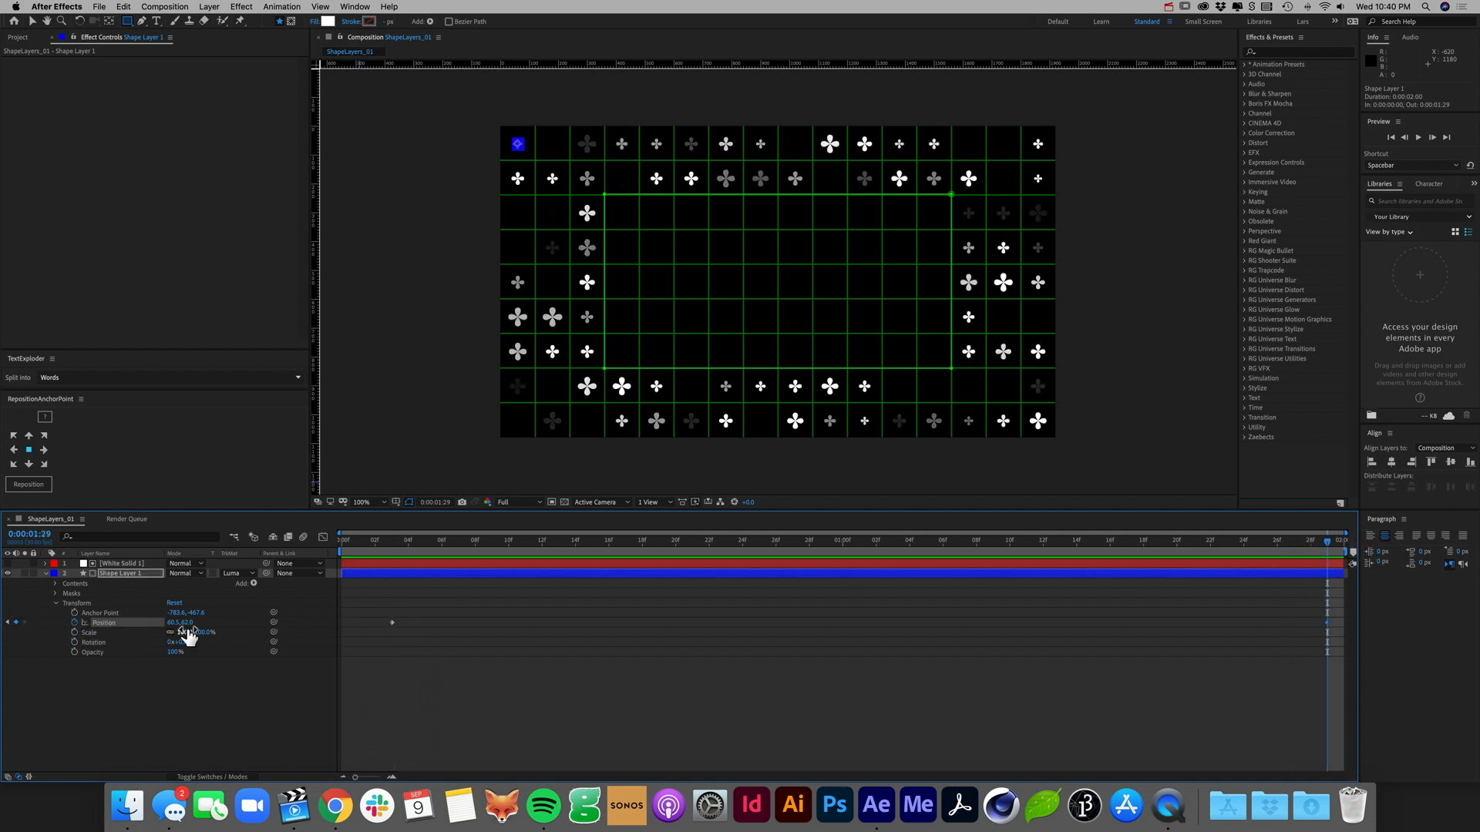
left_click_drag(185, 623, 4, 631)
left_click_drag(200, 624, 6, 633)
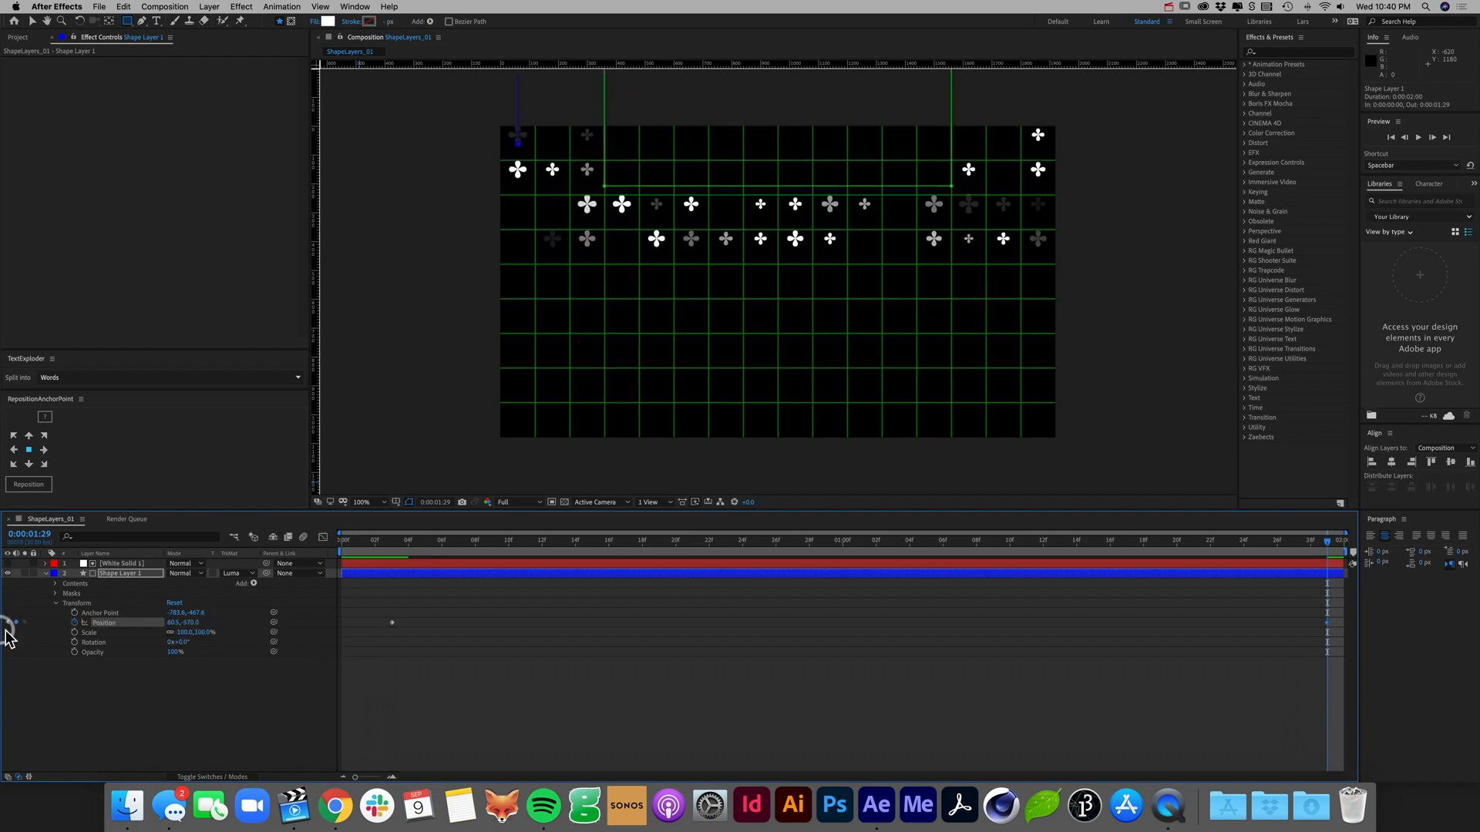
left_click_drag(178, 636, 6, 628)
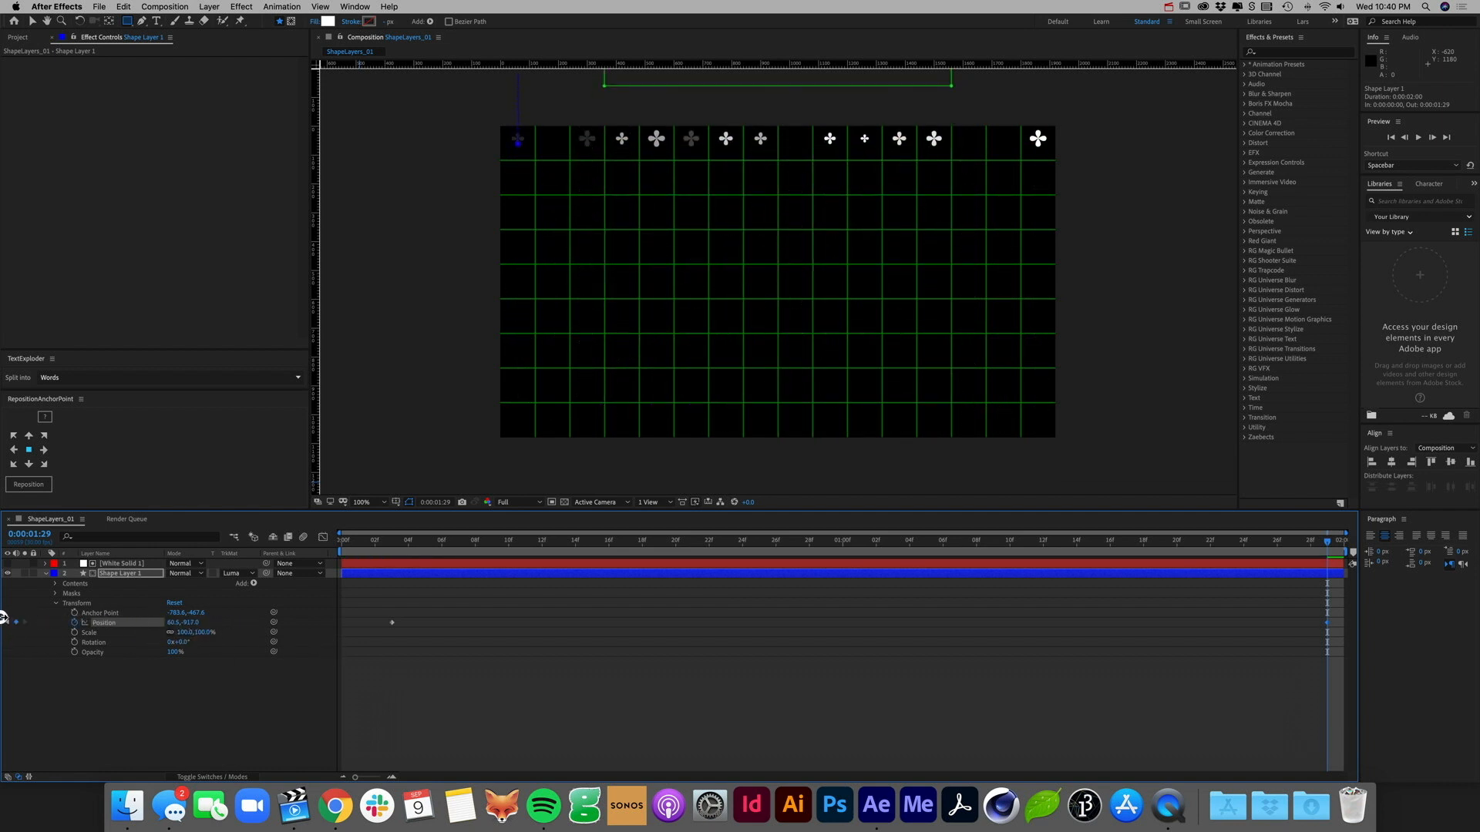
Step: Set Shape Layer 1's ending Position Y value to about -1059 and preview the upward movement
left_click_drag(215, 630, 122, 617)
left_click(941, 720)
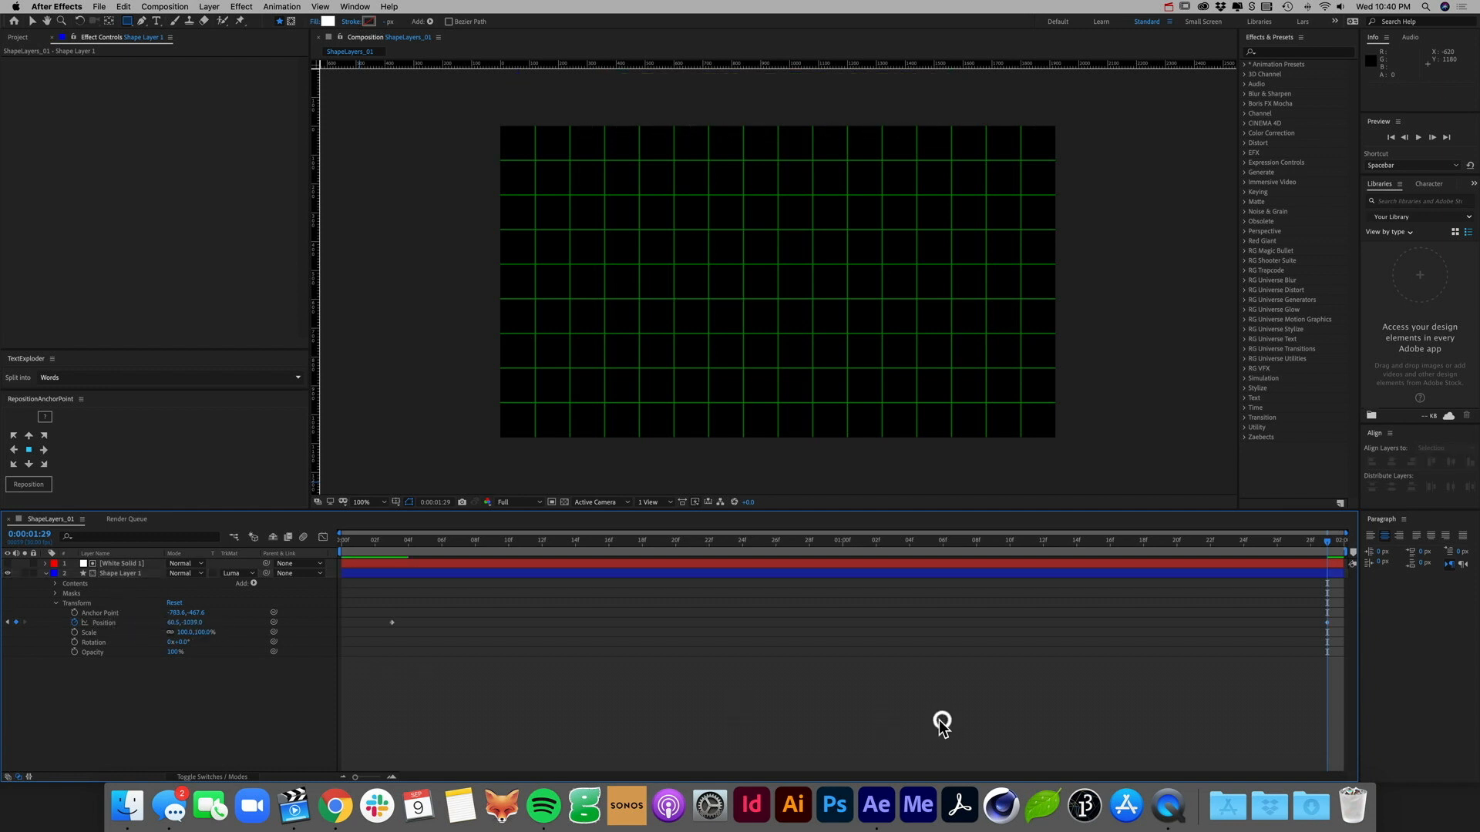
key("space")
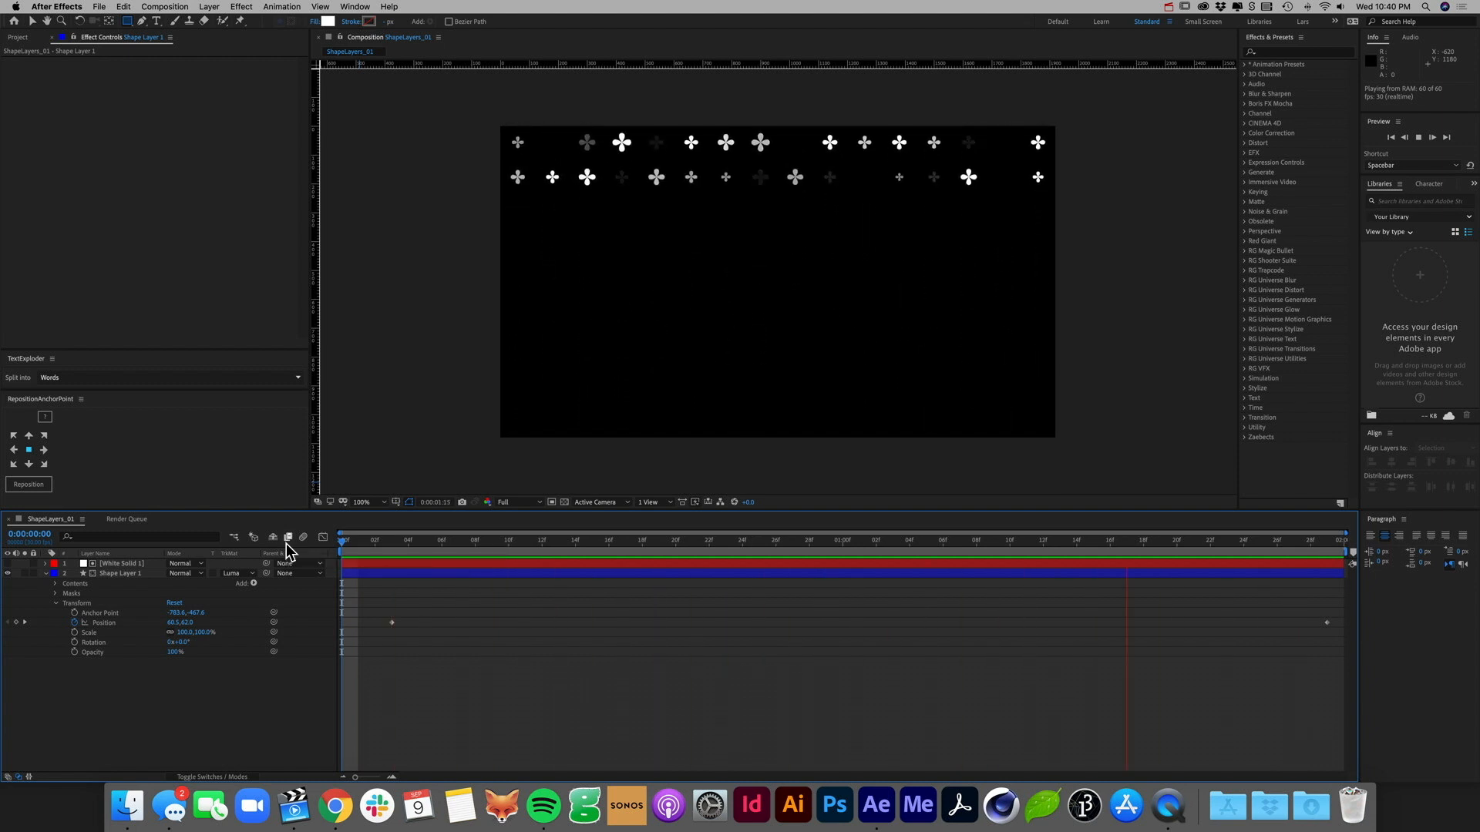
key("space")
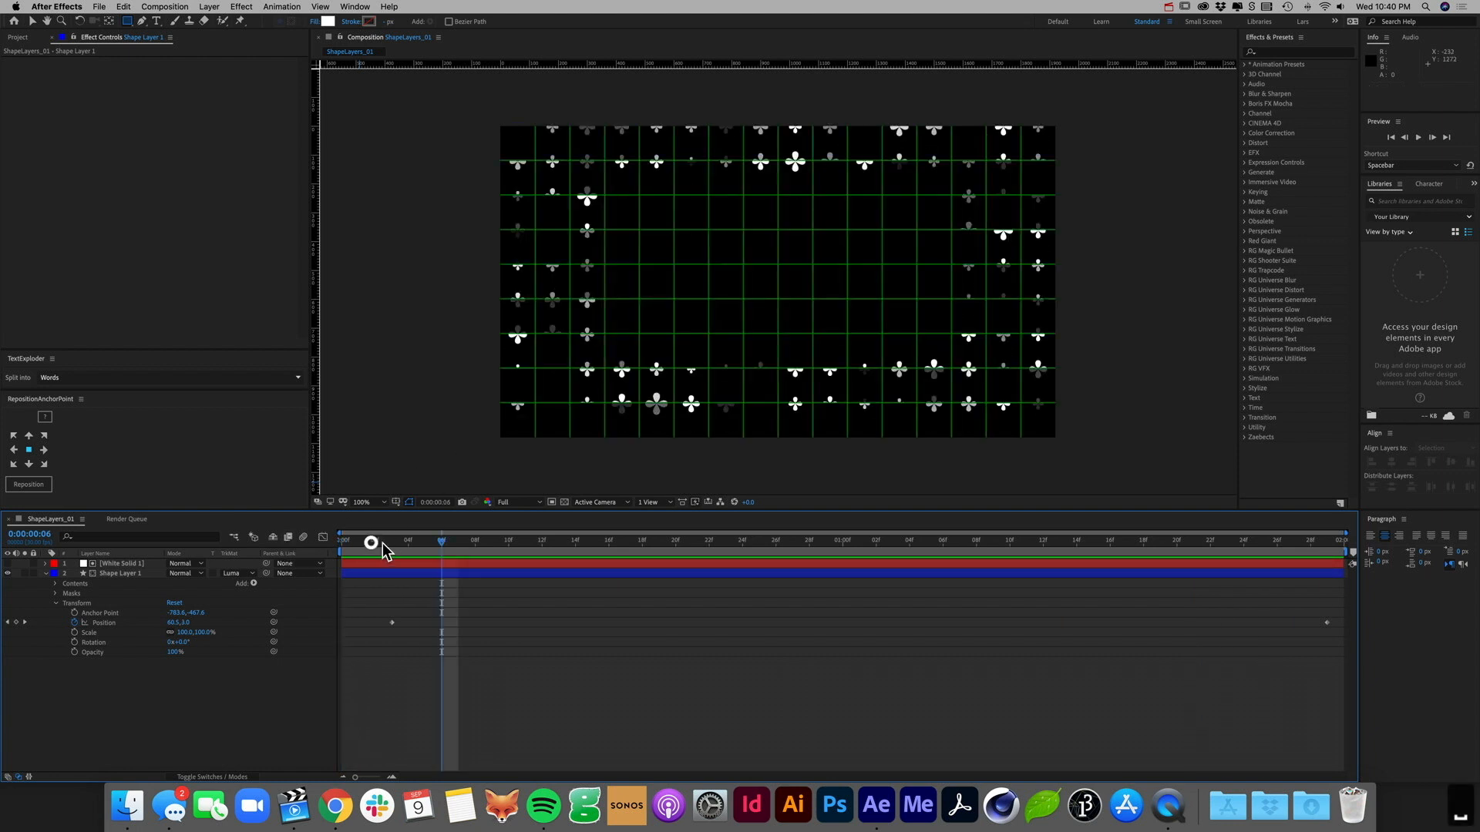
Step: Move Shape Layer 1's starting Position keyframe to 0:00:00:00
key("Home")
left_click_drag(392, 622, 341, 623)
key("super+z")
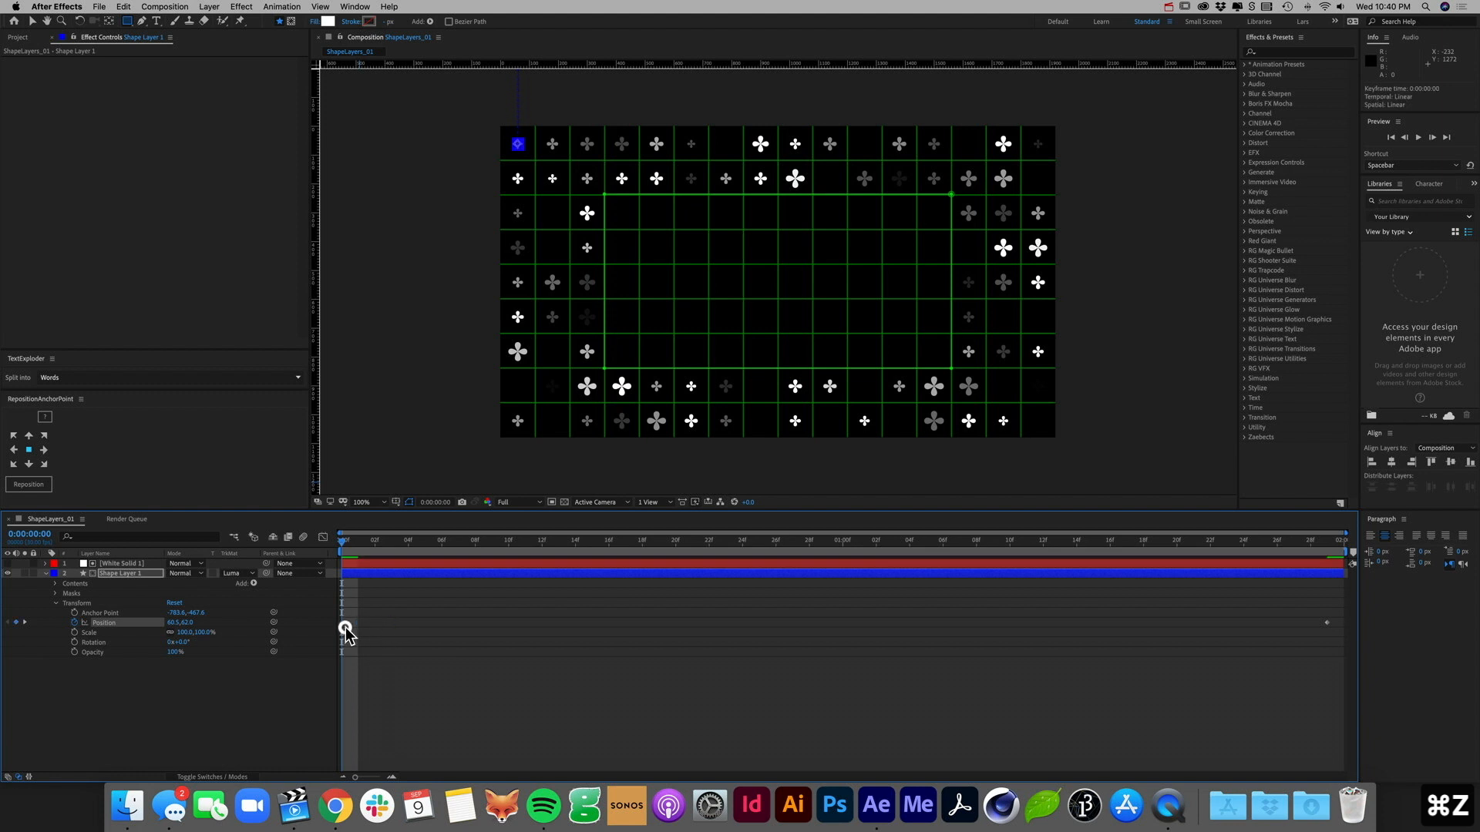
left_click(289, 705)
Step: Add a text layer reading "Hello" and centre it horizontally and vertically in the composition
left_click(155, 20)
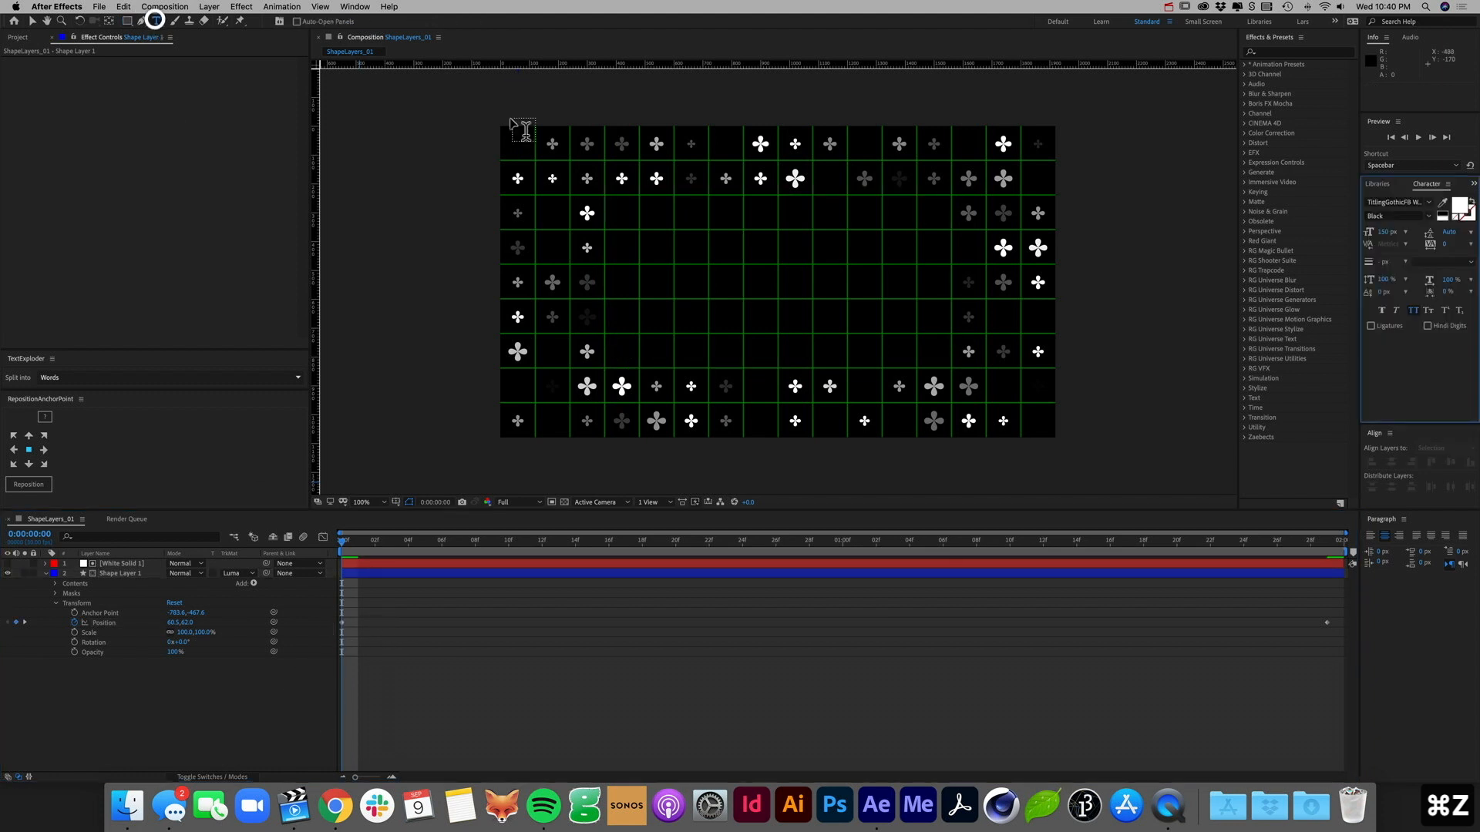
left_click(753, 270)
type("Hello")
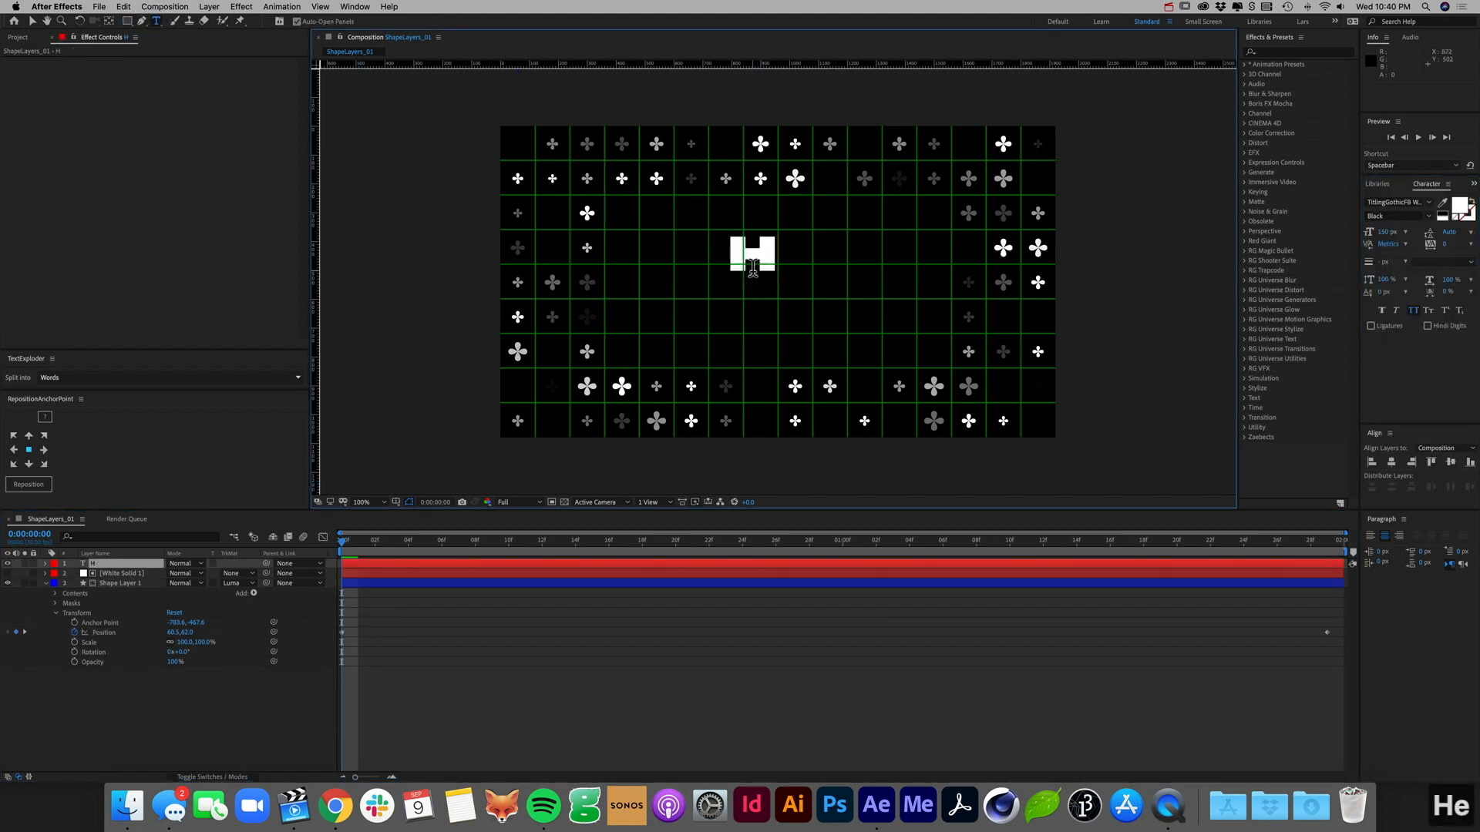
left_click(31, 21)
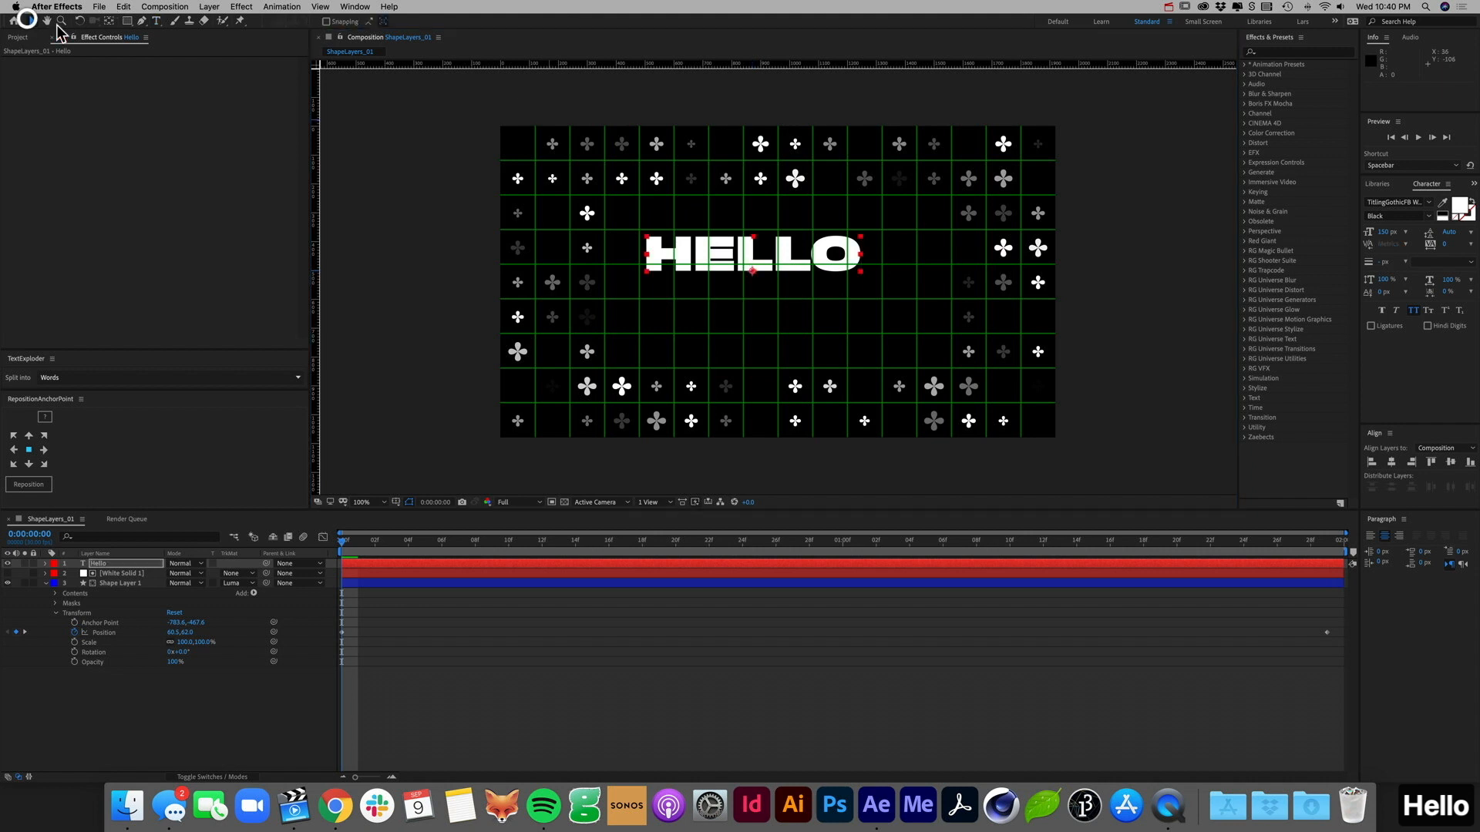
left_click(1389, 461)
left_click(1450, 461)
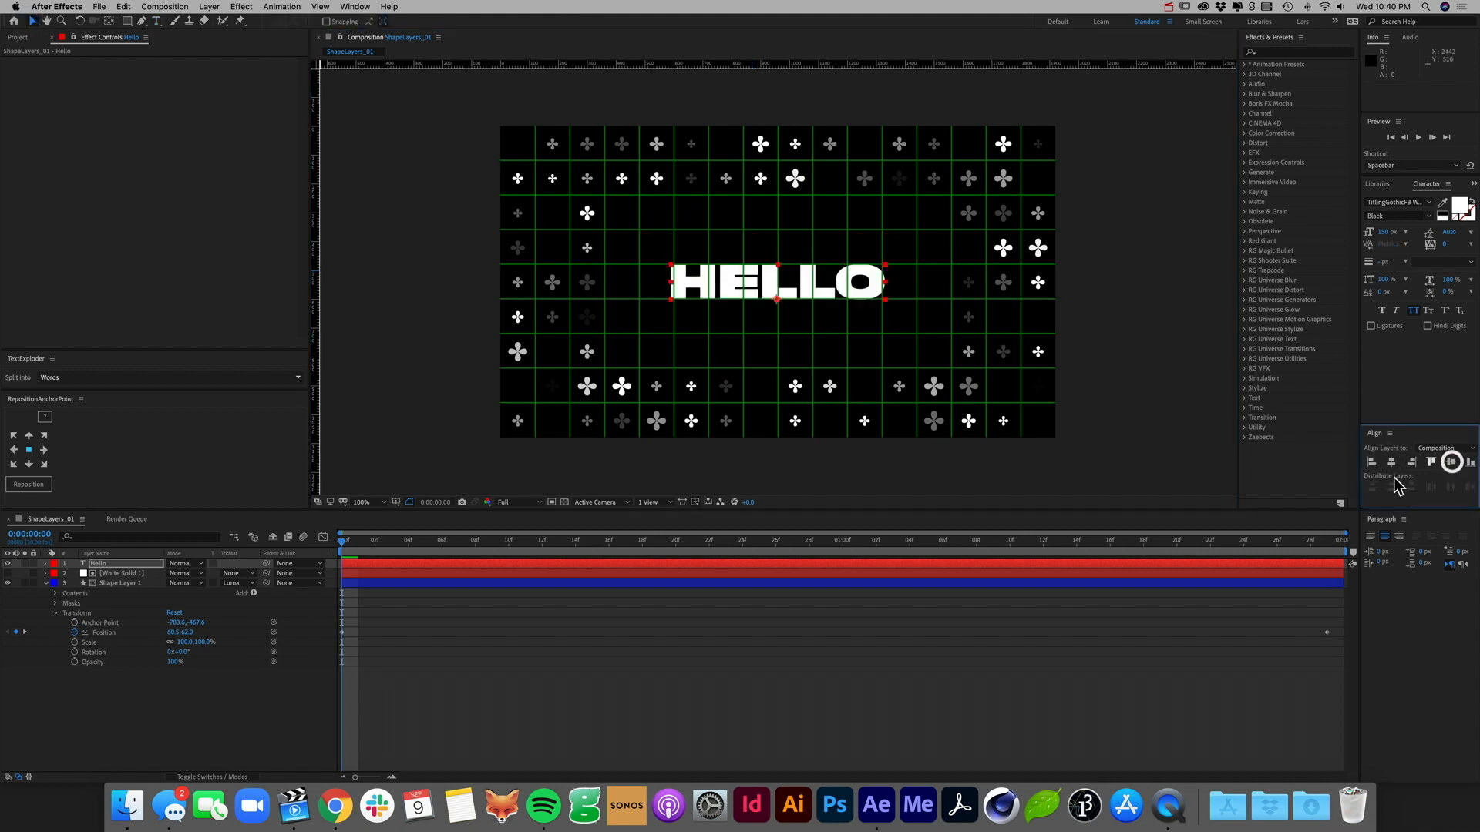
Step: Preview the moving shape grid around the text and hide the green grid overlay in the composition view
left_click(1003, 683)
key("KP_0")
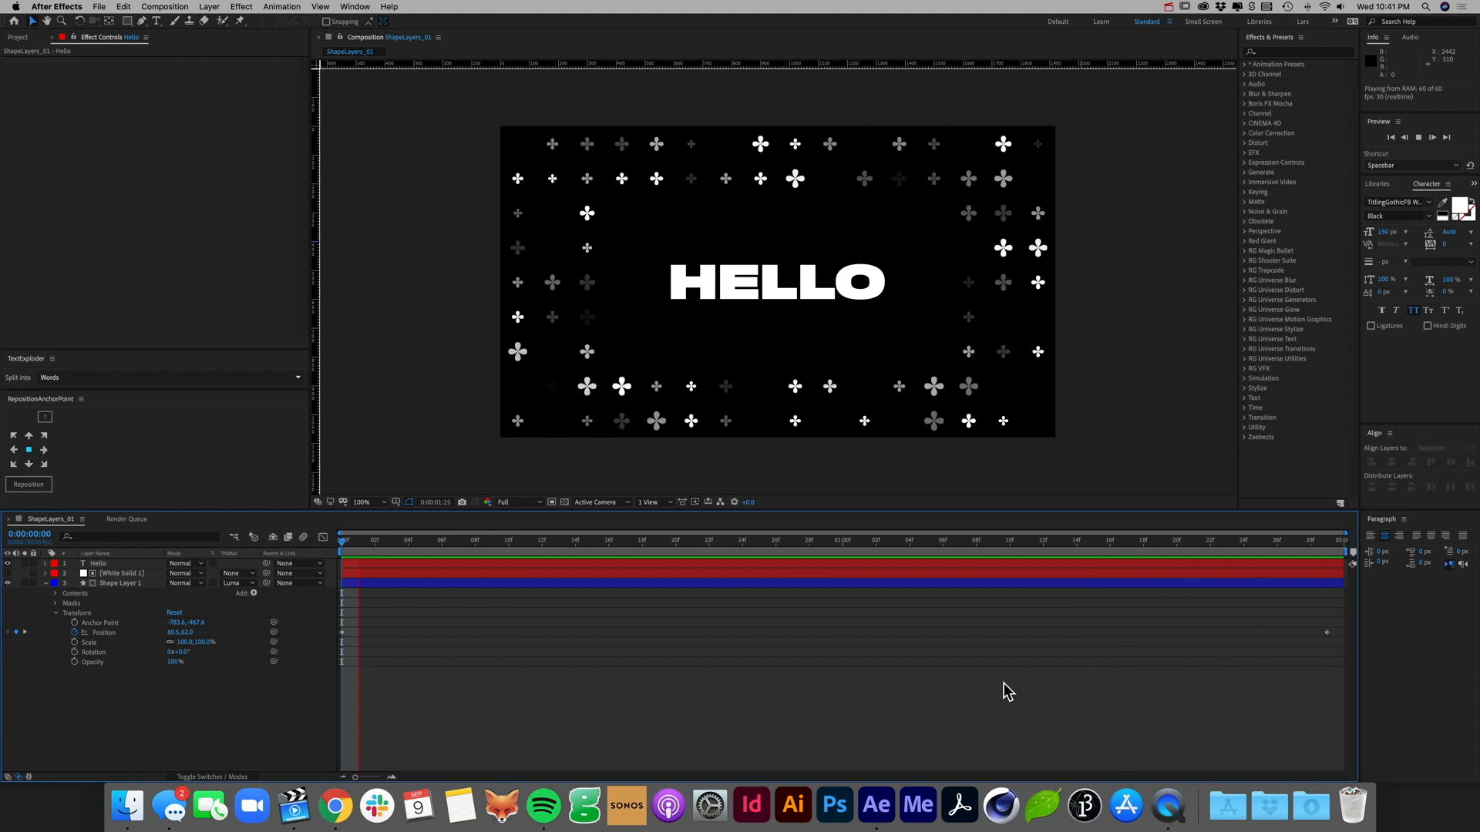
key("space")
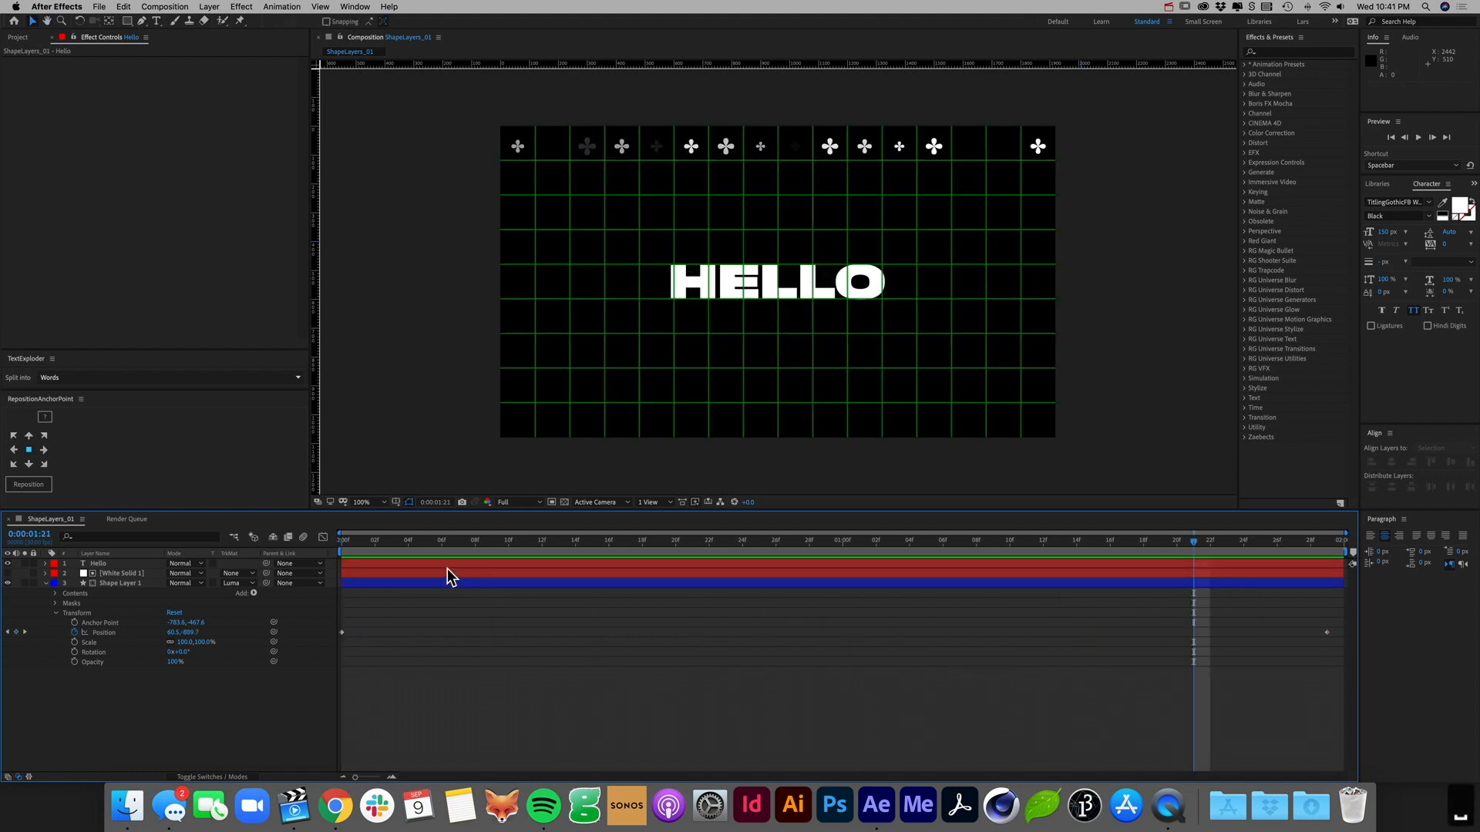
left_click(352, 544)
left_click_drag(349, 552, 390, 556)
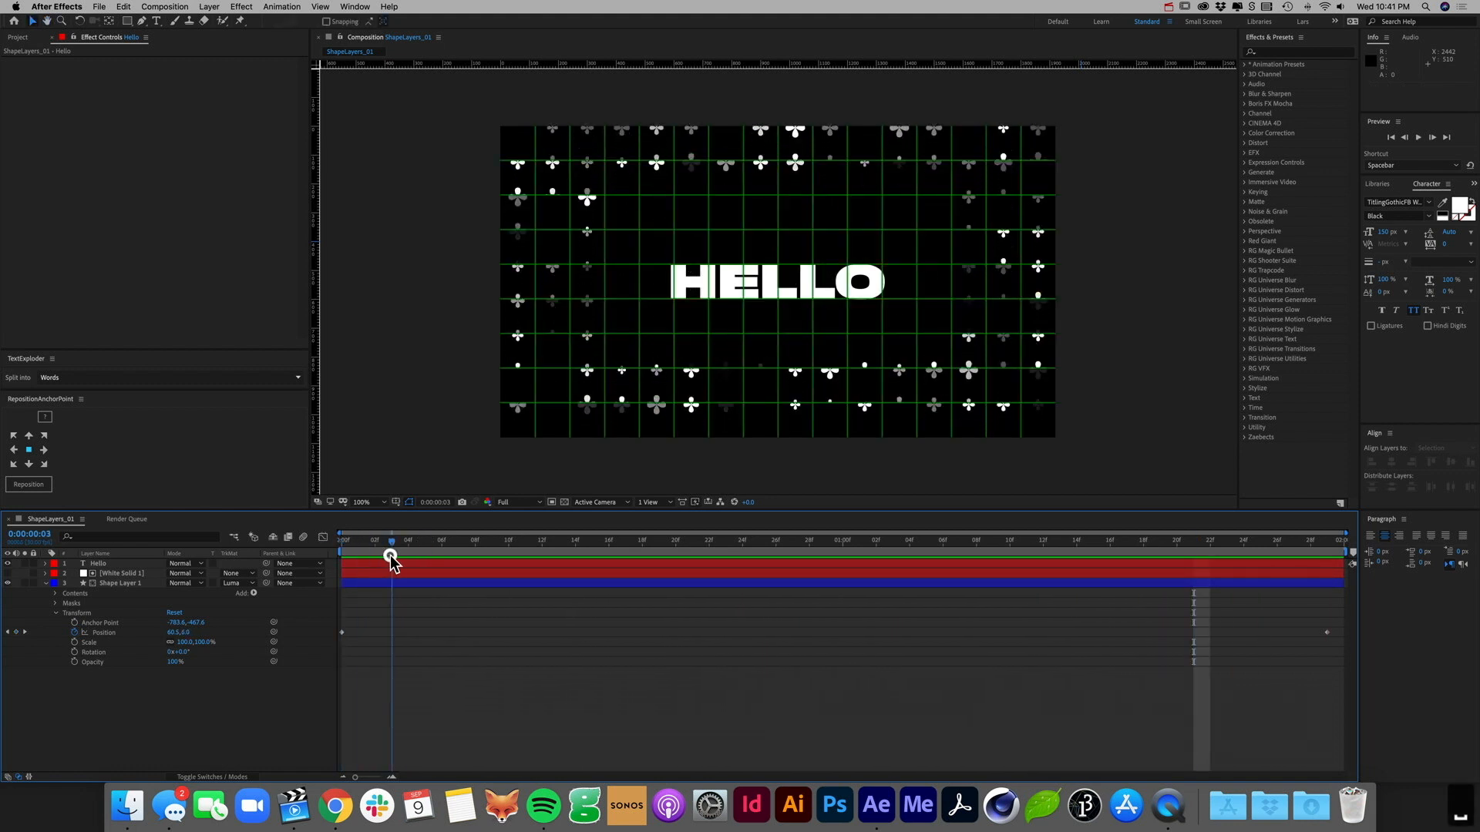
left_click(396, 502)
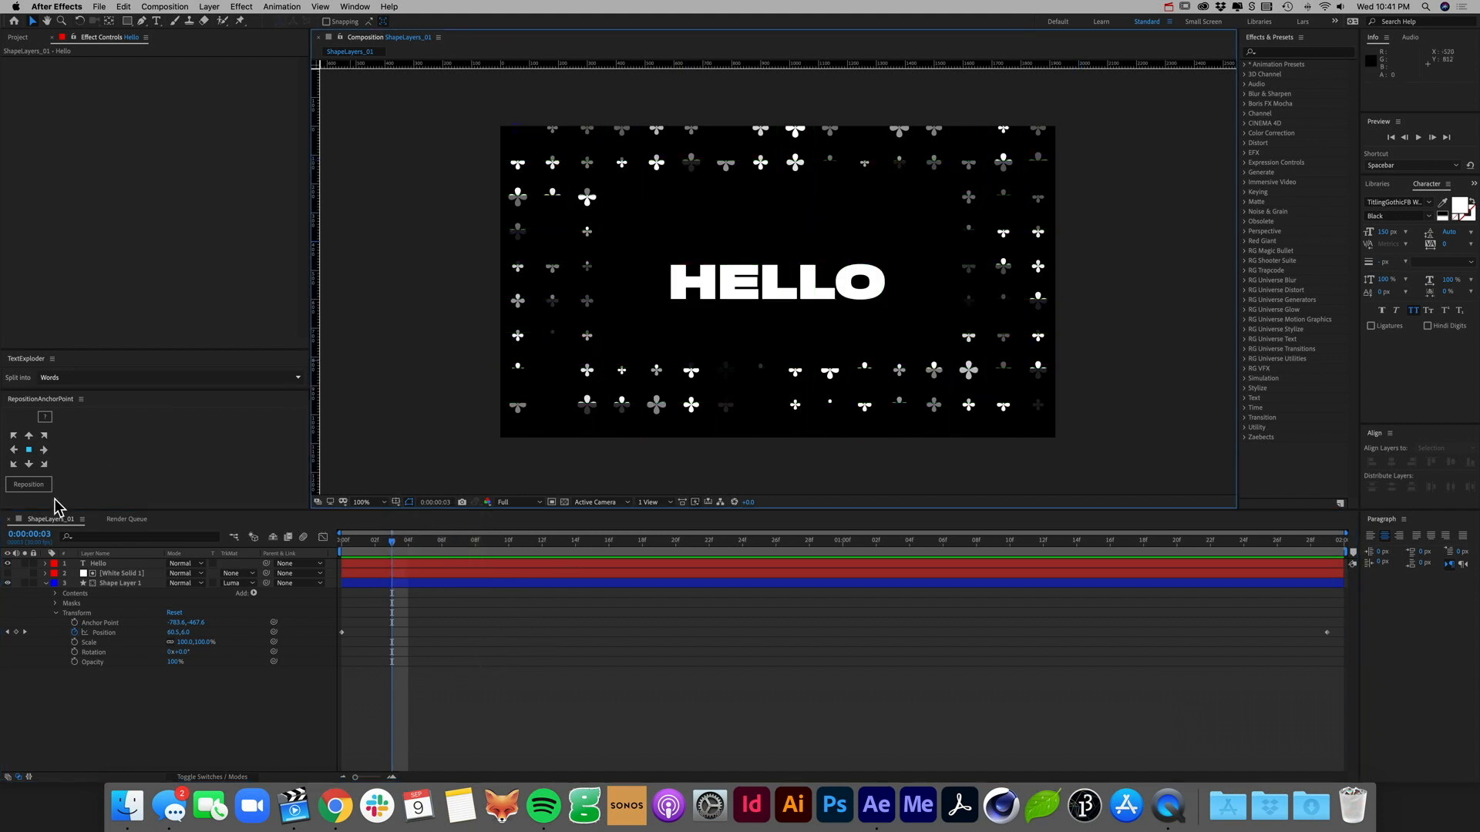
Step: At 0:00:00:00, parent White Solid 1 to Shape Layer 1 so the matte inherits its movement
left_click(7, 574)
left_click(7, 573)
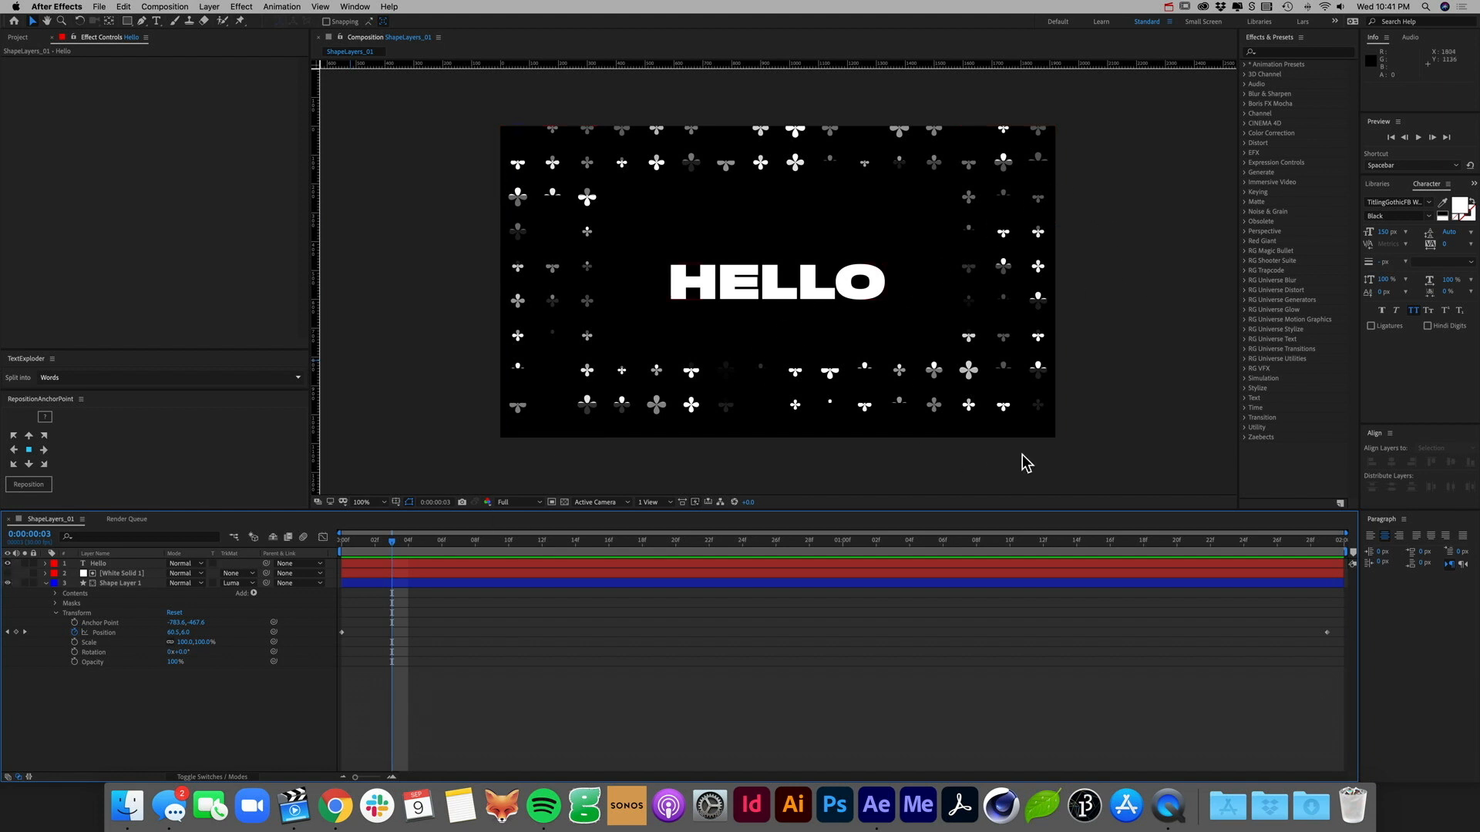
left_click_drag(370, 541, 341, 541)
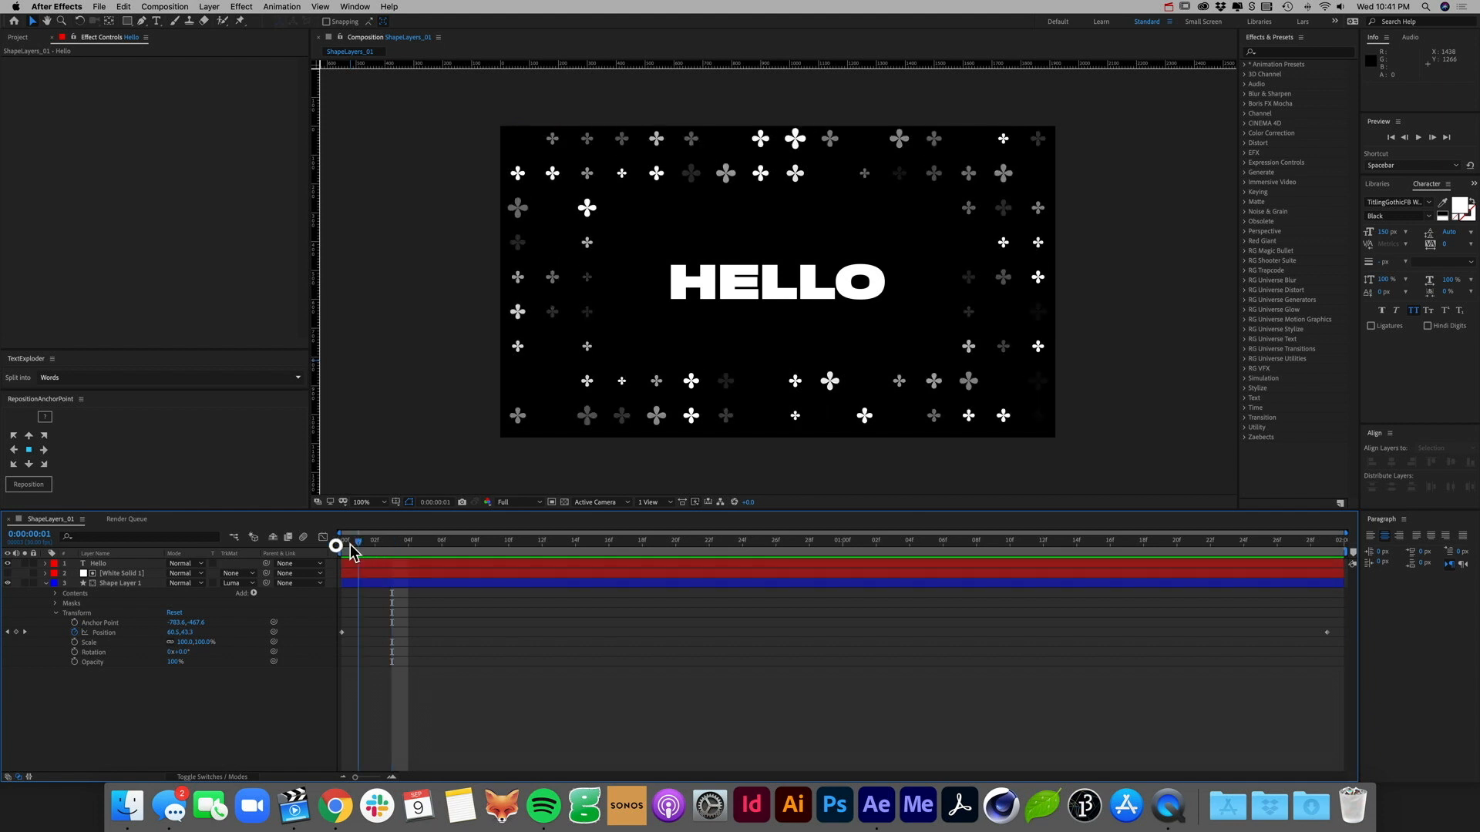
left_click(123, 575)
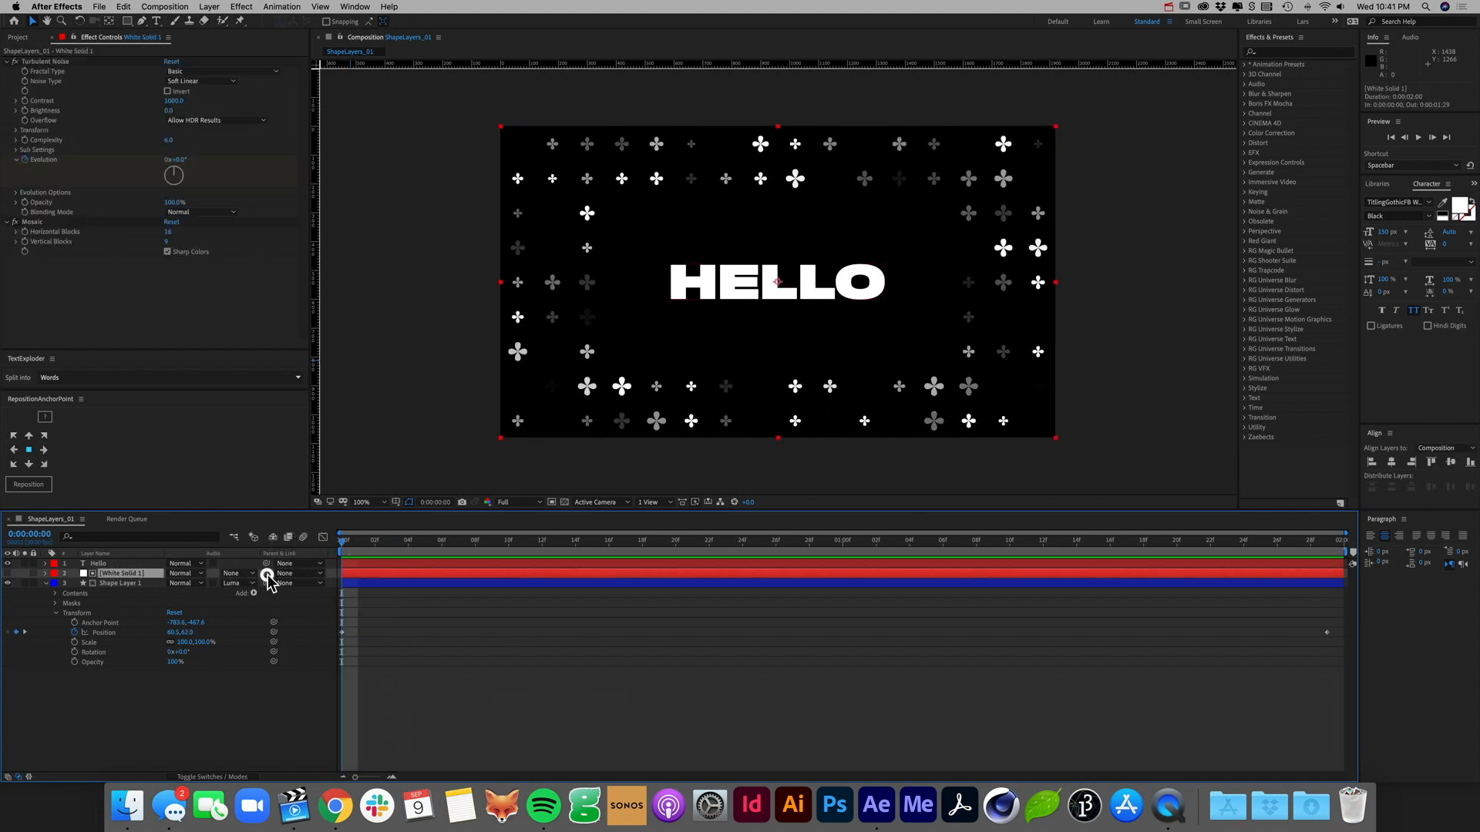
mouse_move(266, 574)
left_mouse_down()
mouse_move(143, 584)
mouse_move(265, 576)
left_mouse_up()
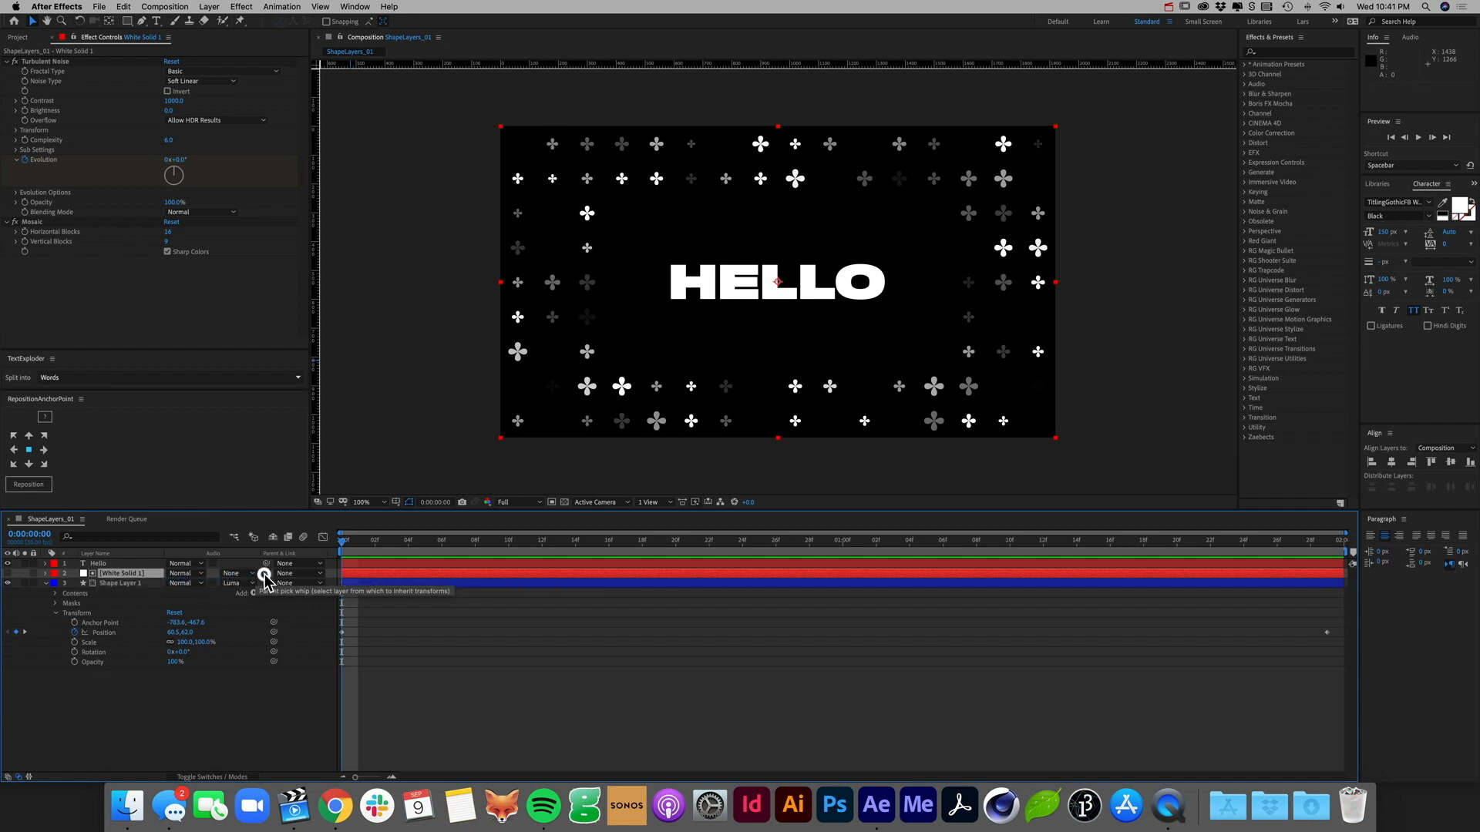
left_click_drag(266, 574, 107, 583)
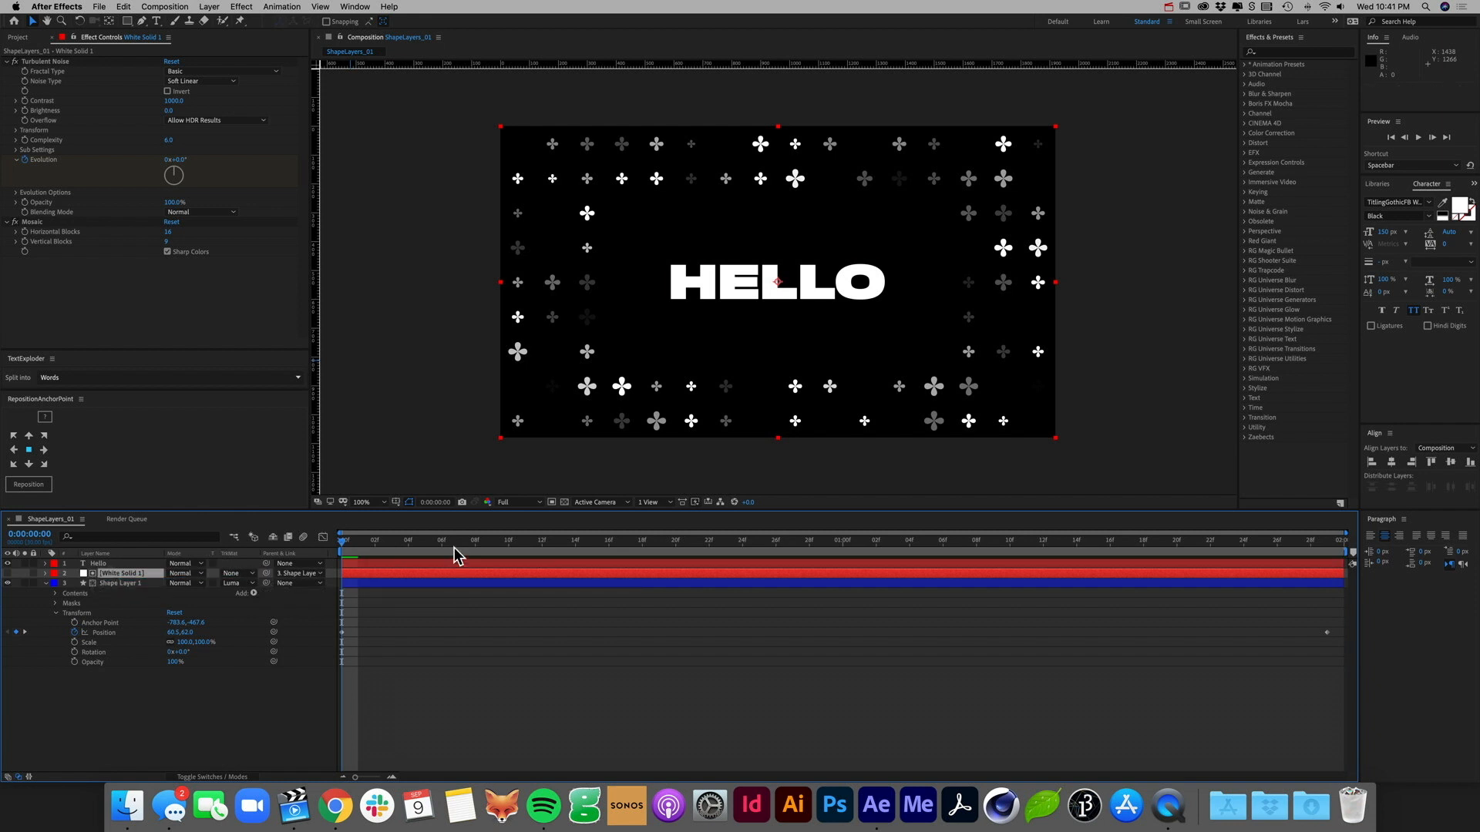
Step: Check how the parented White Solid 1 moves by showing it temporarily, and preview the animation
left_click_drag(349, 544, 363, 577)
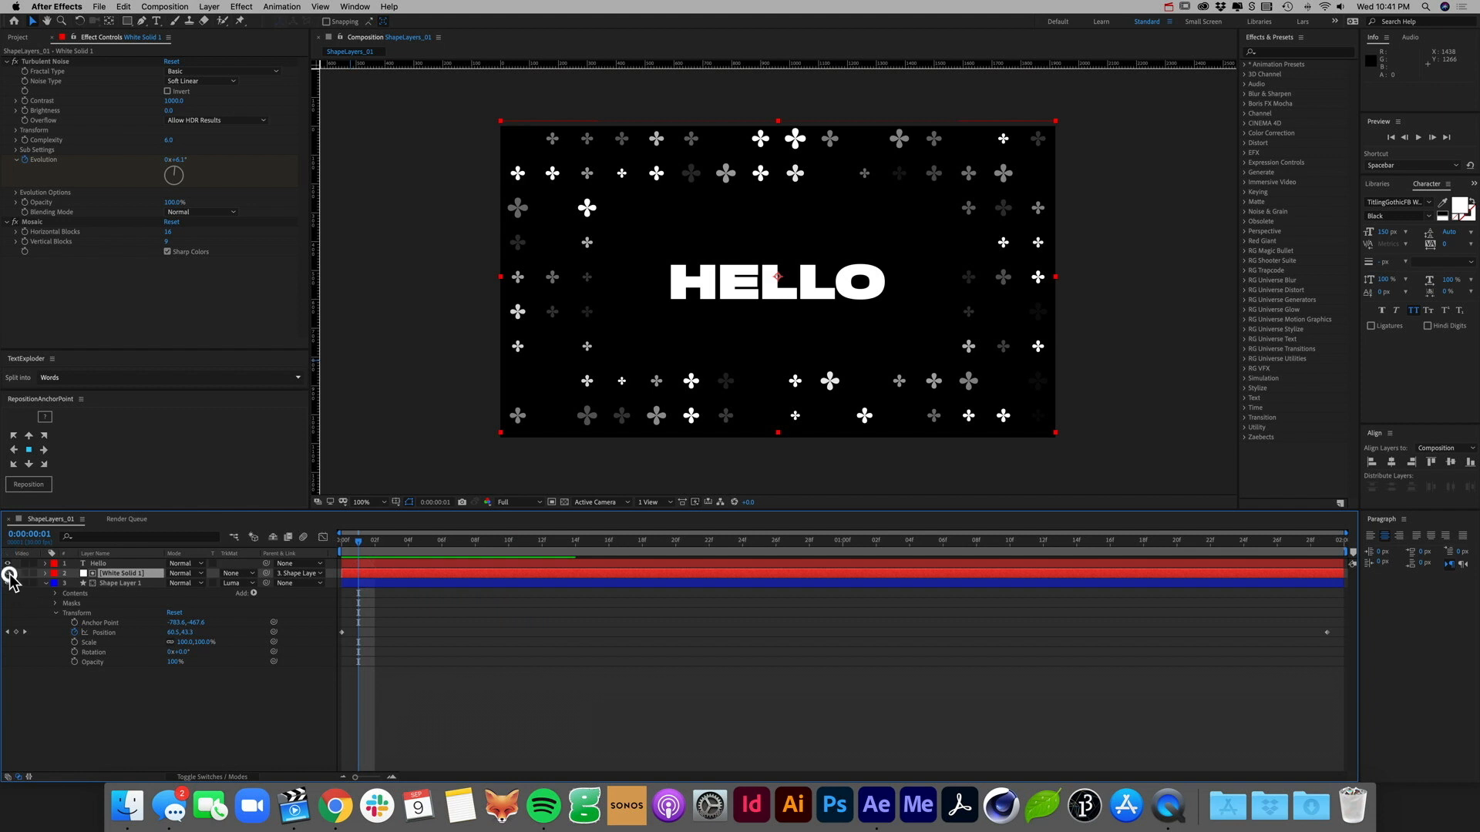
left_click_drag(363, 543, 348, 575)
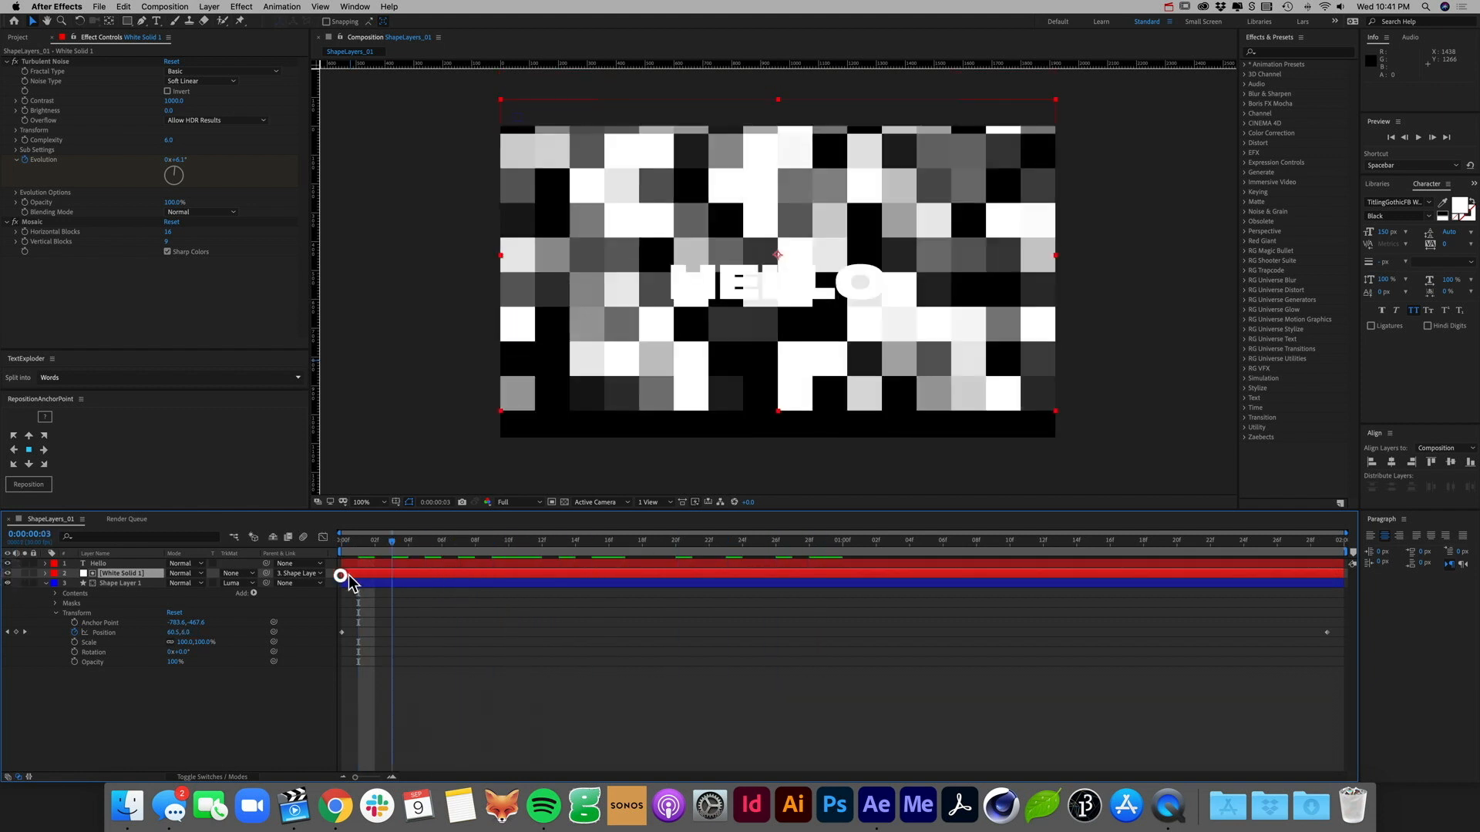
left_click(7, 575)
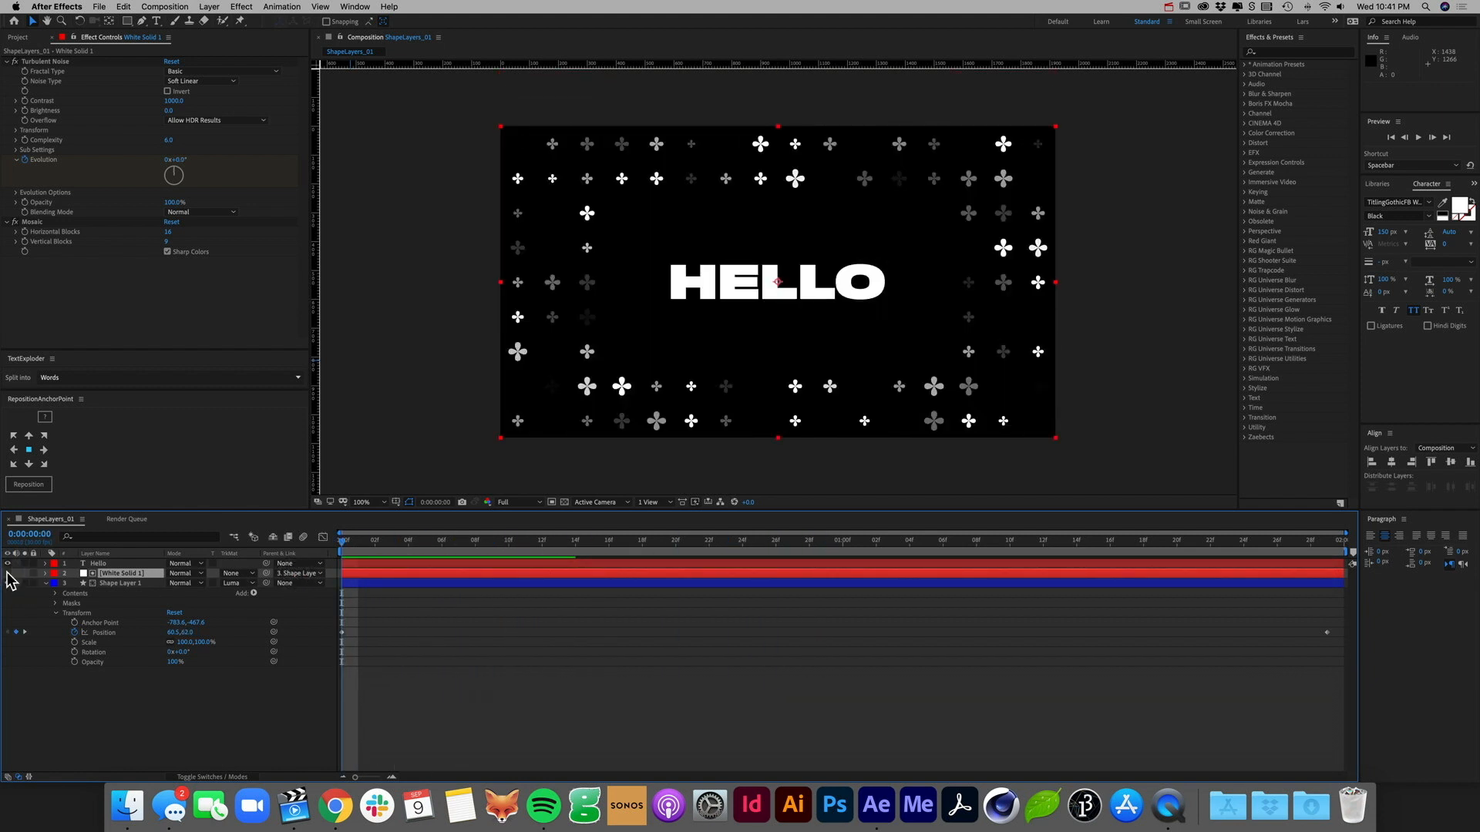
key("0")
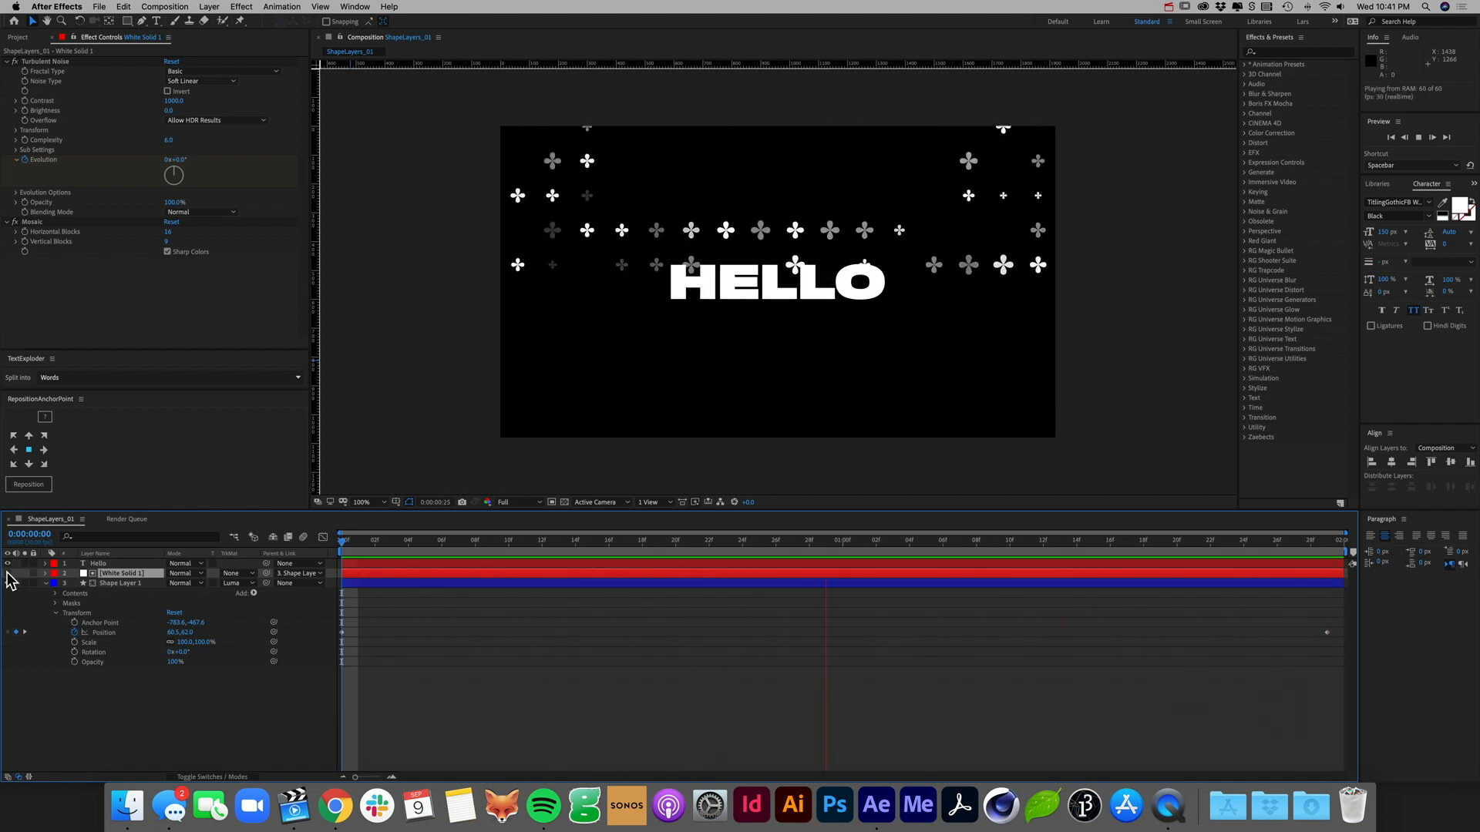
key("space")
Step: Hide the Hello text layer and review the shape grid's movement through to 0:00:01:29
left_click(8, 563)
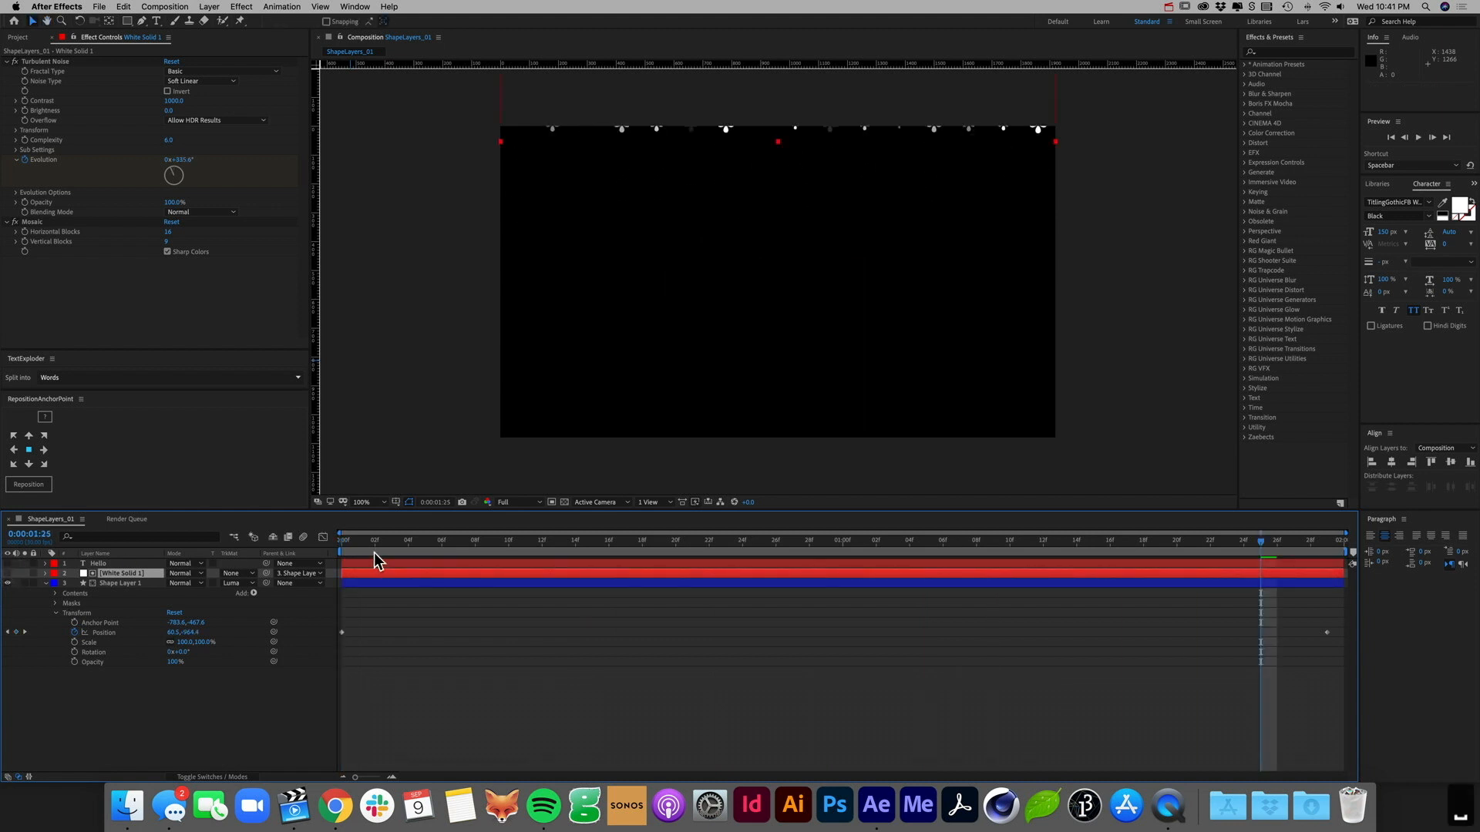
key("space")
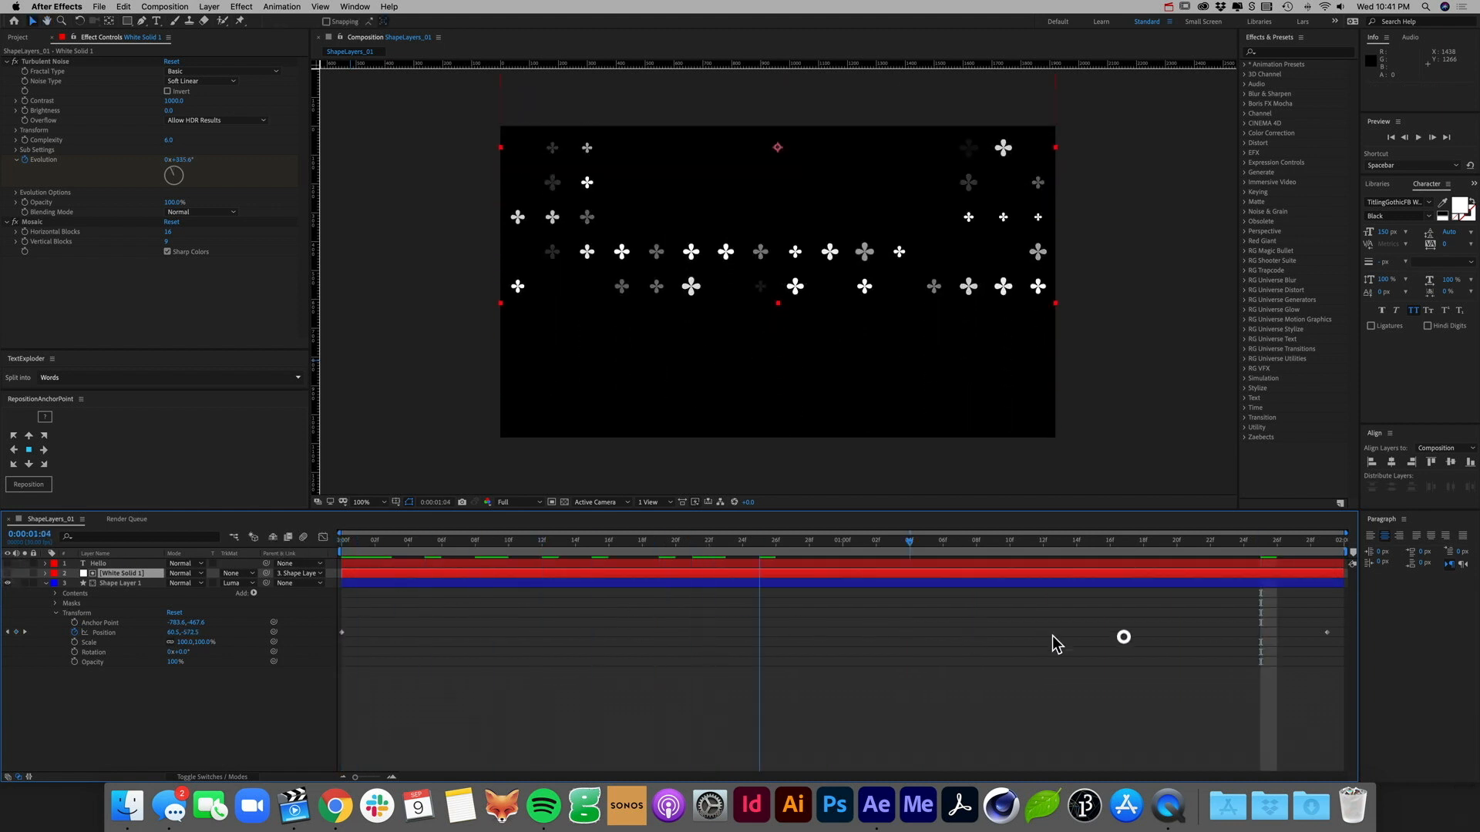
key("space")
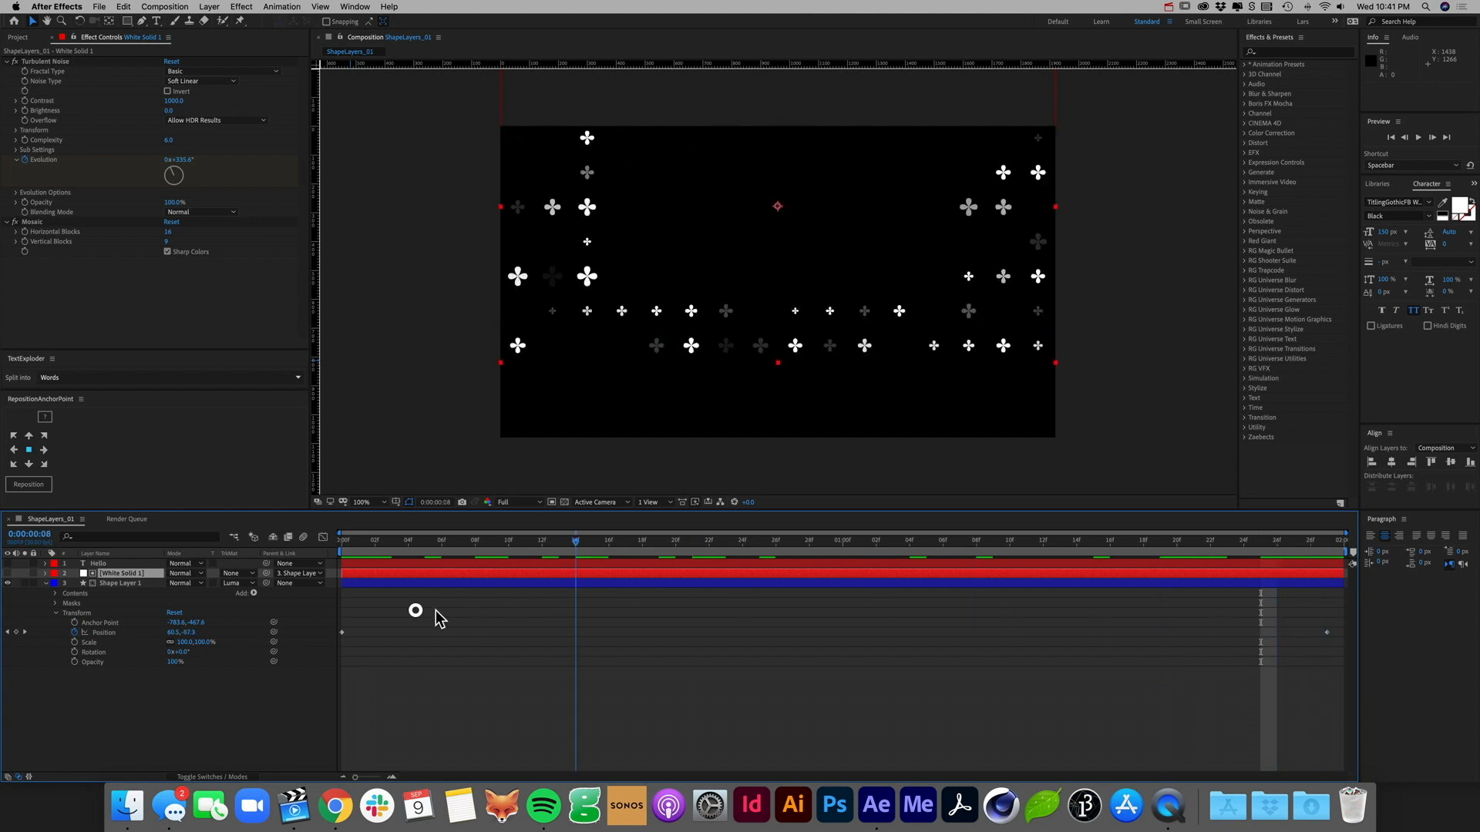
left_click_drag(336, 619, 1323, 630)
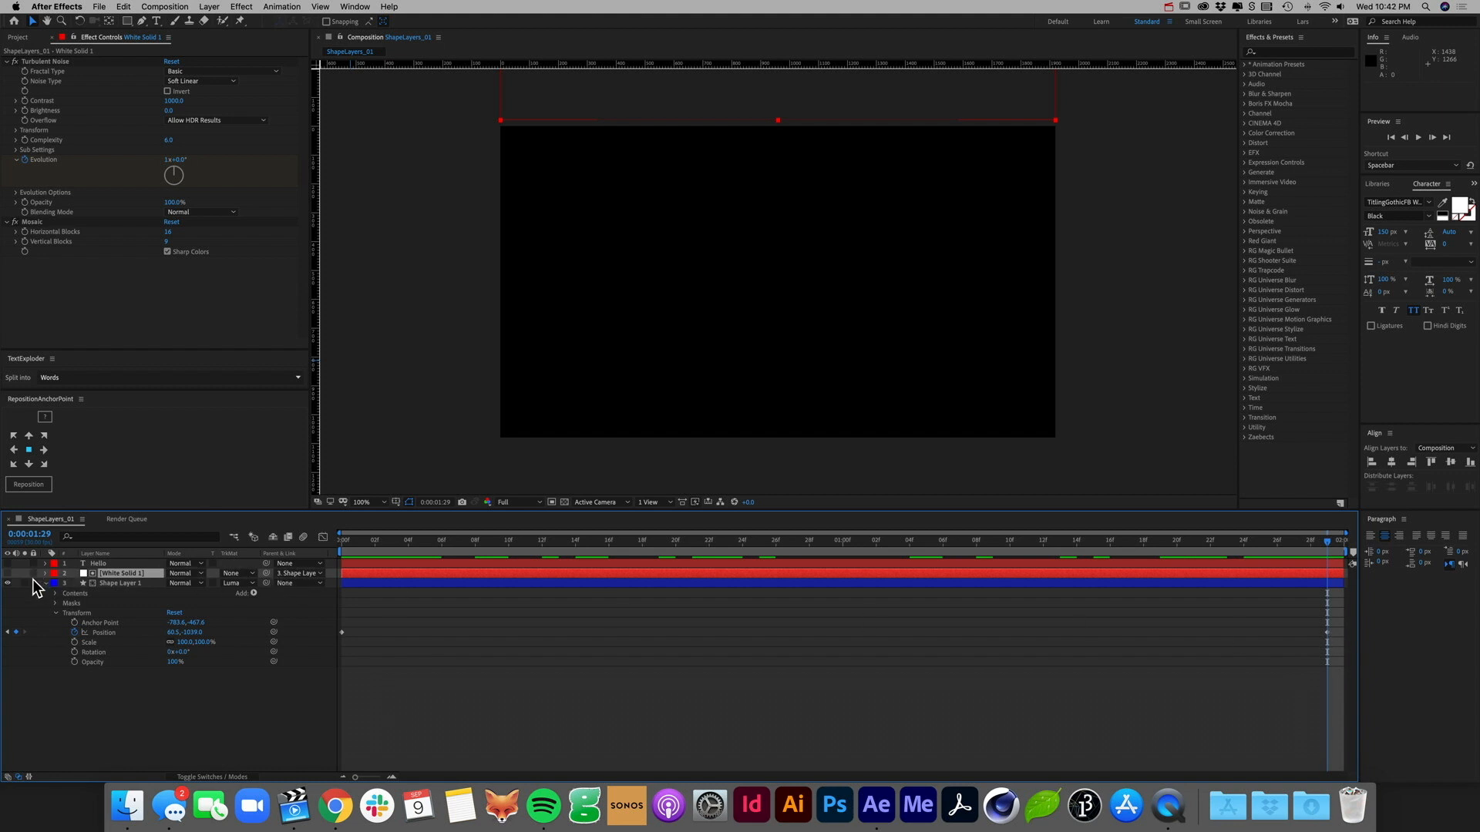
Step: Set the Copies of Repeater 2 in Shape Layer 1 to 18 and review the grid along the timeline
left_click(55, 612)
left_click(56, 593)
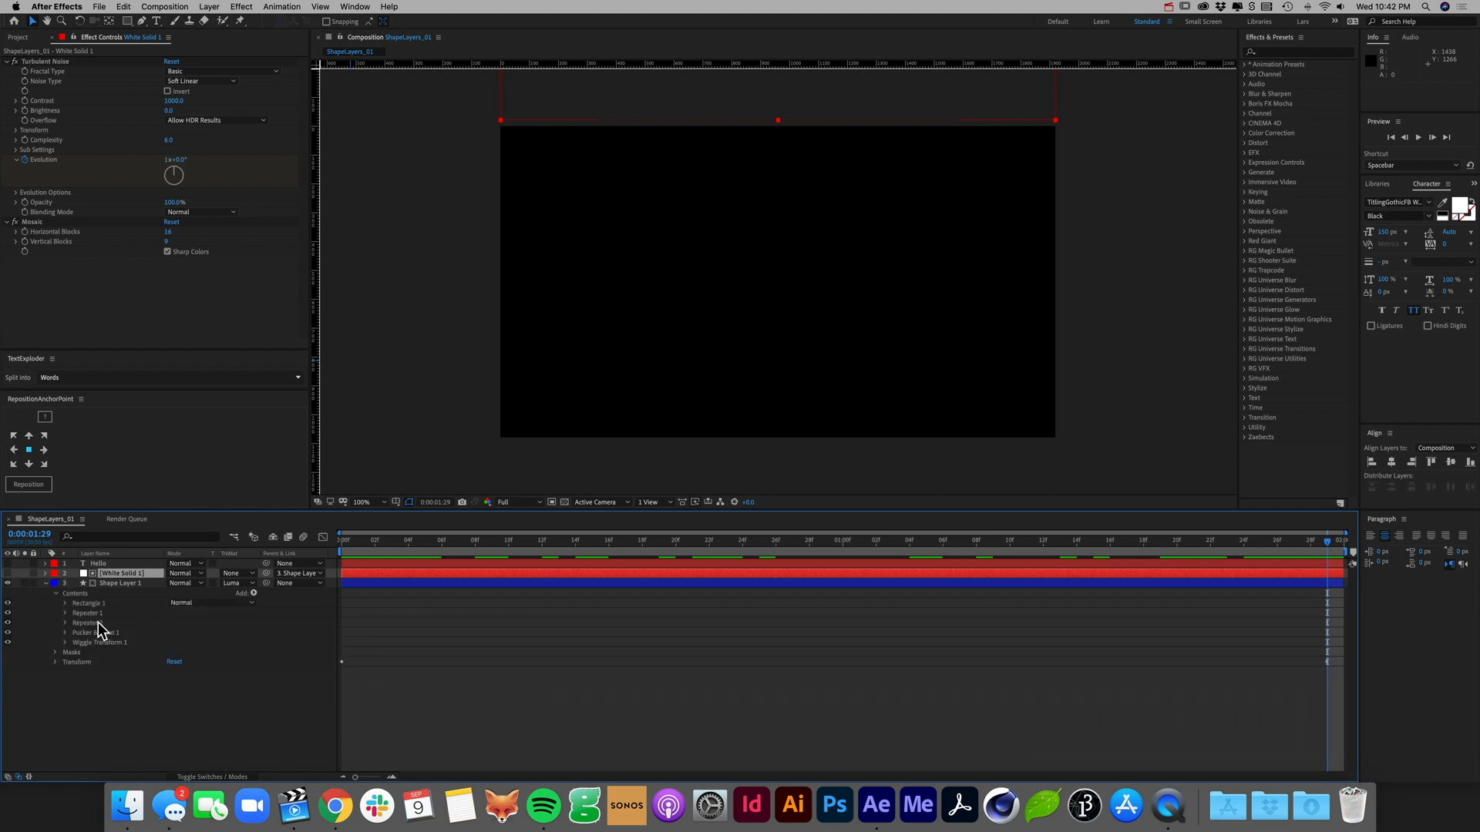
left_click(65, 623)
left_click(171, 632)
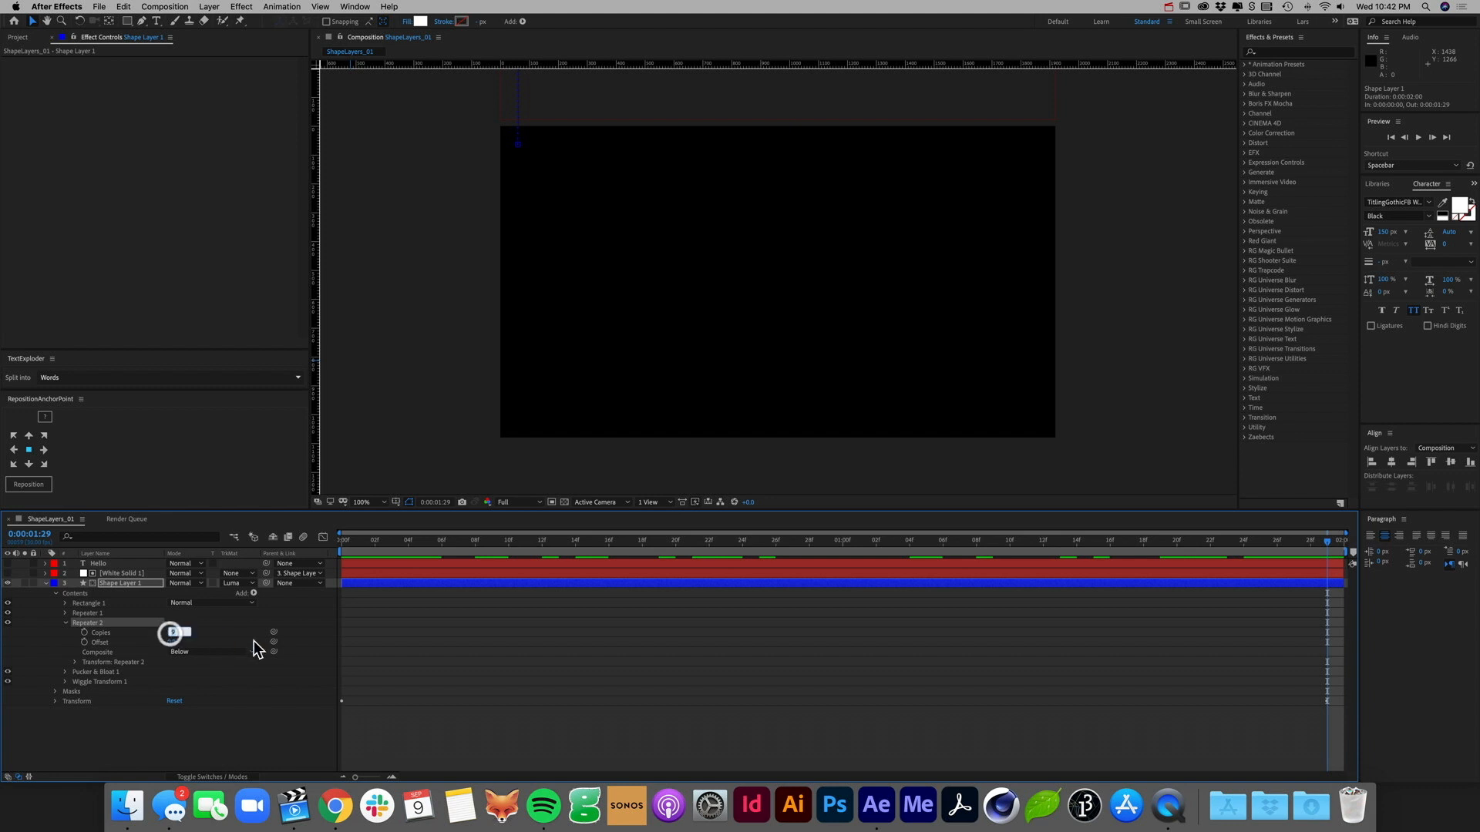
type("18")
key("Return")
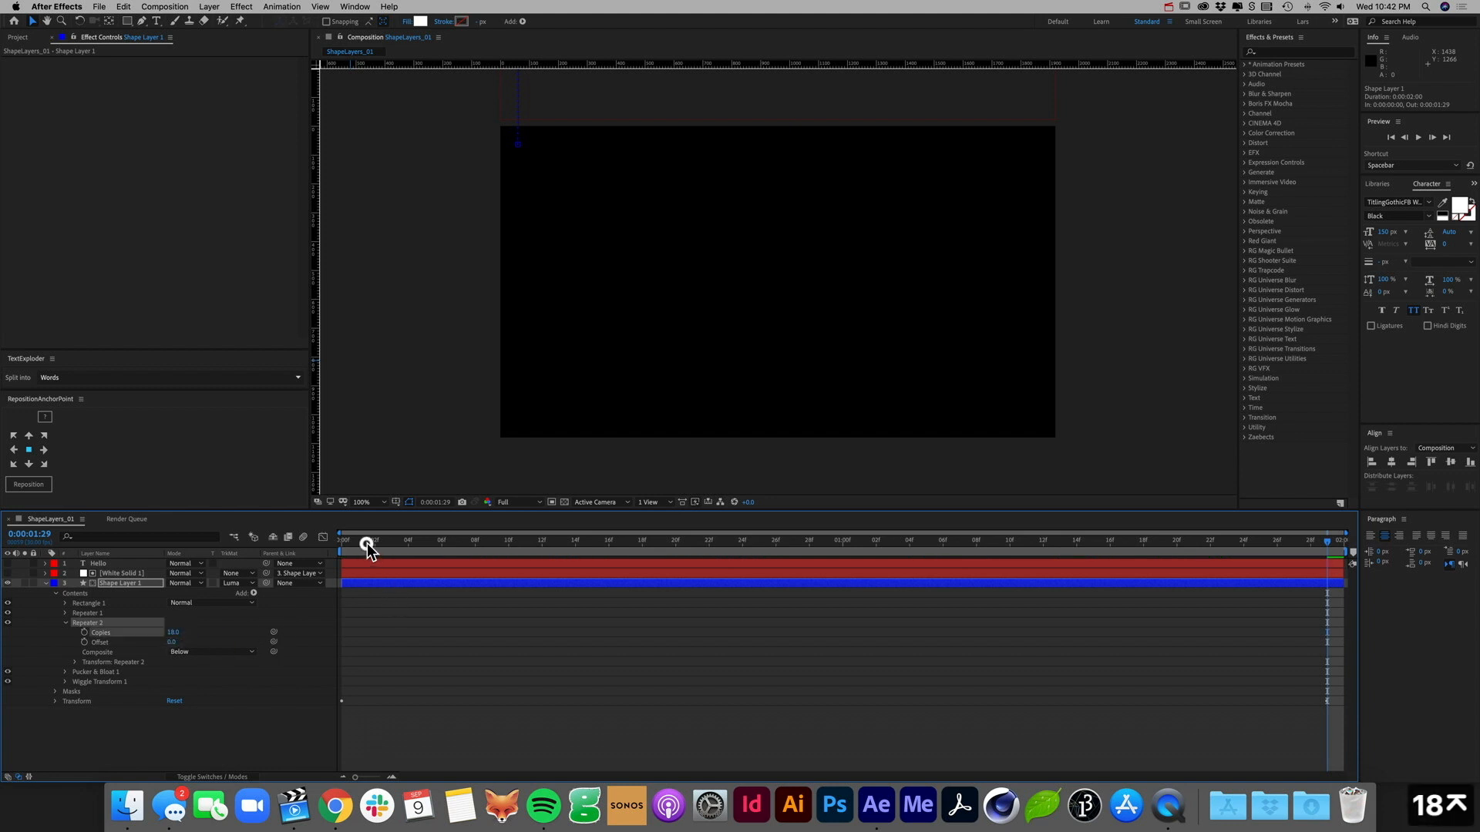
left_click_drag(367, 544, 747, 572)
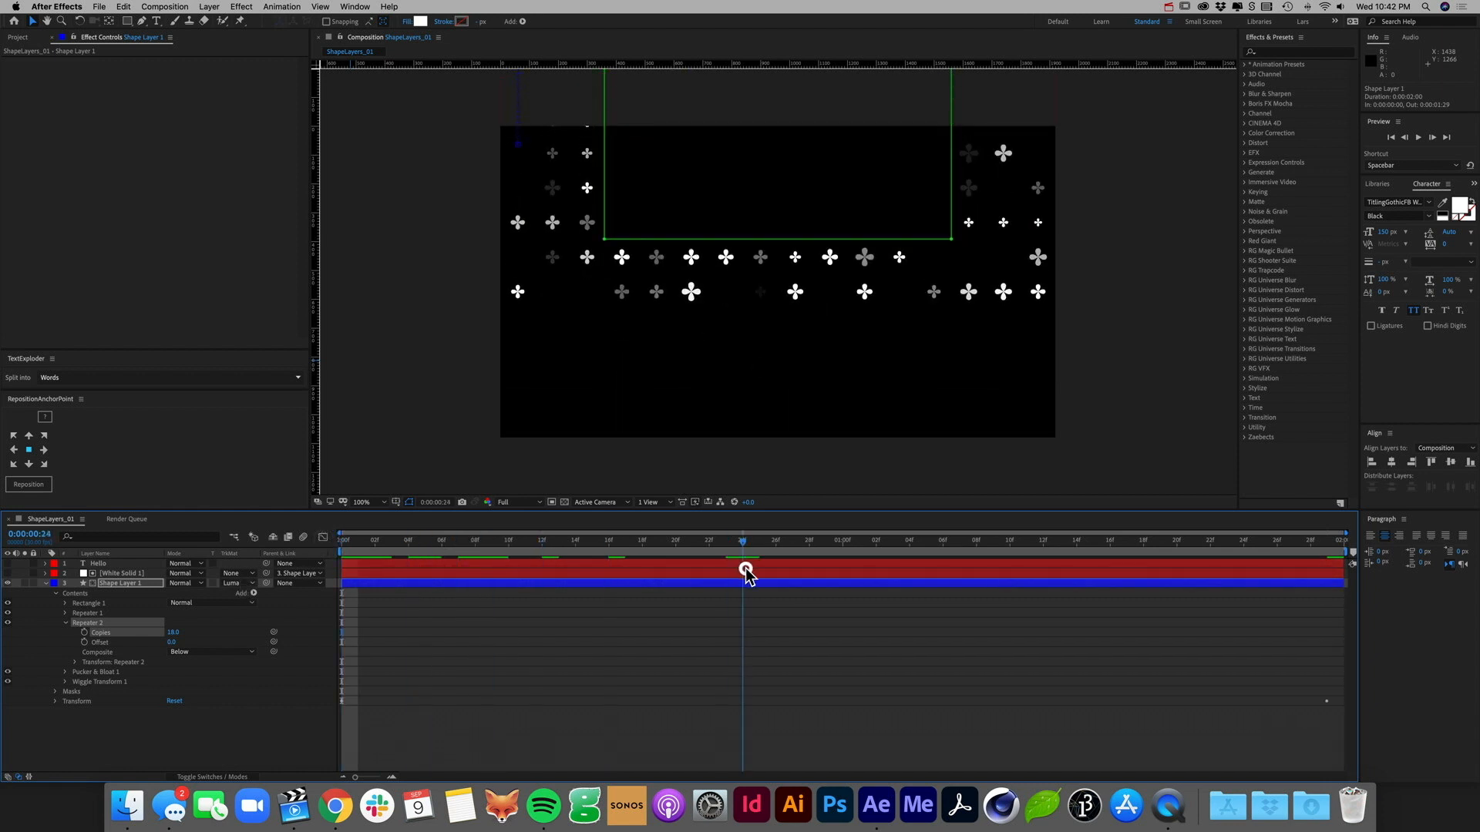
key("space")
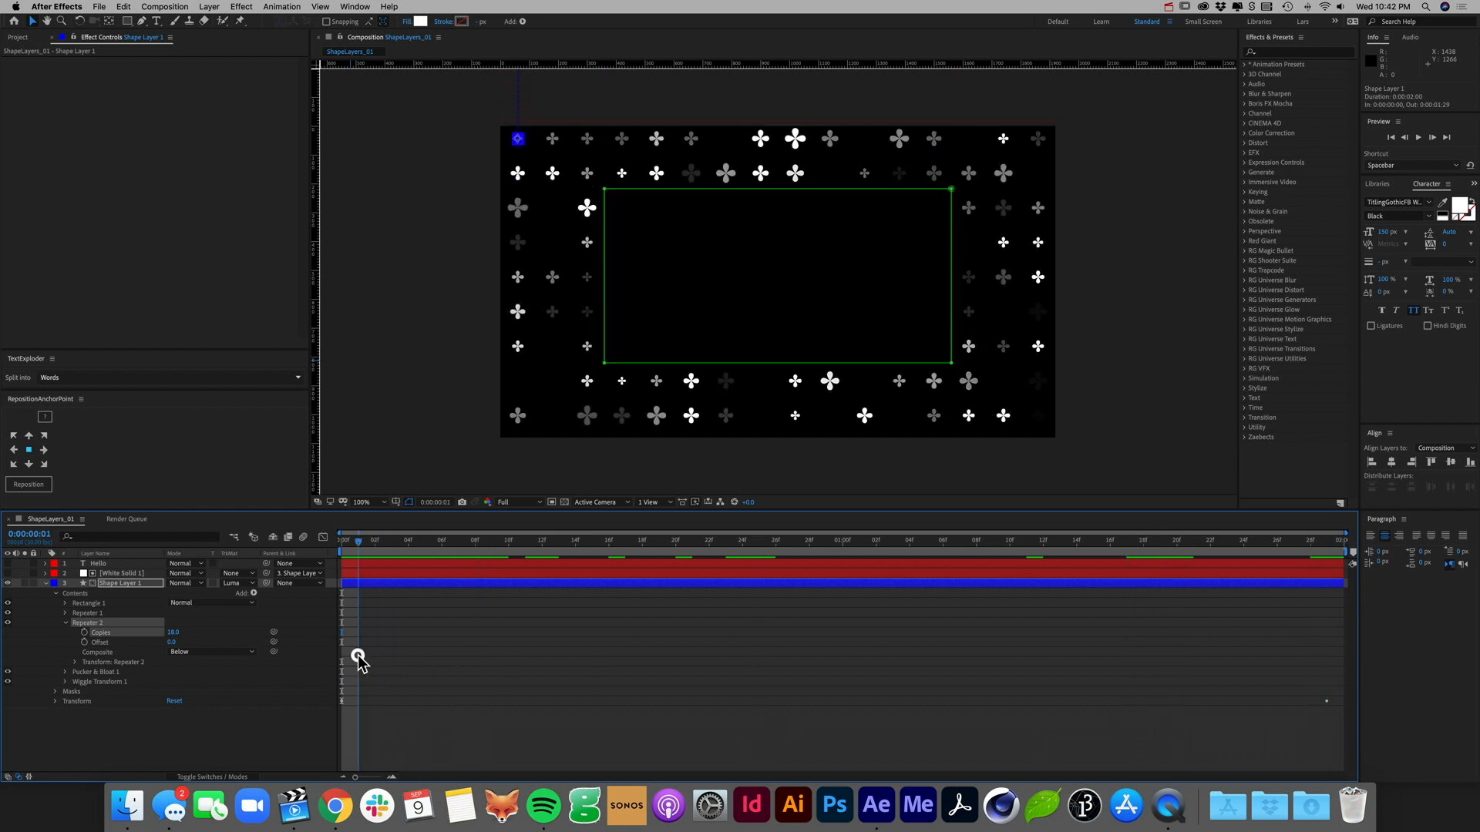
Step: Apply the CC RepeTile effect to White Solid 1, make the layer visible and review its coverage through 0:00:01:21
left_click(1281, 52)
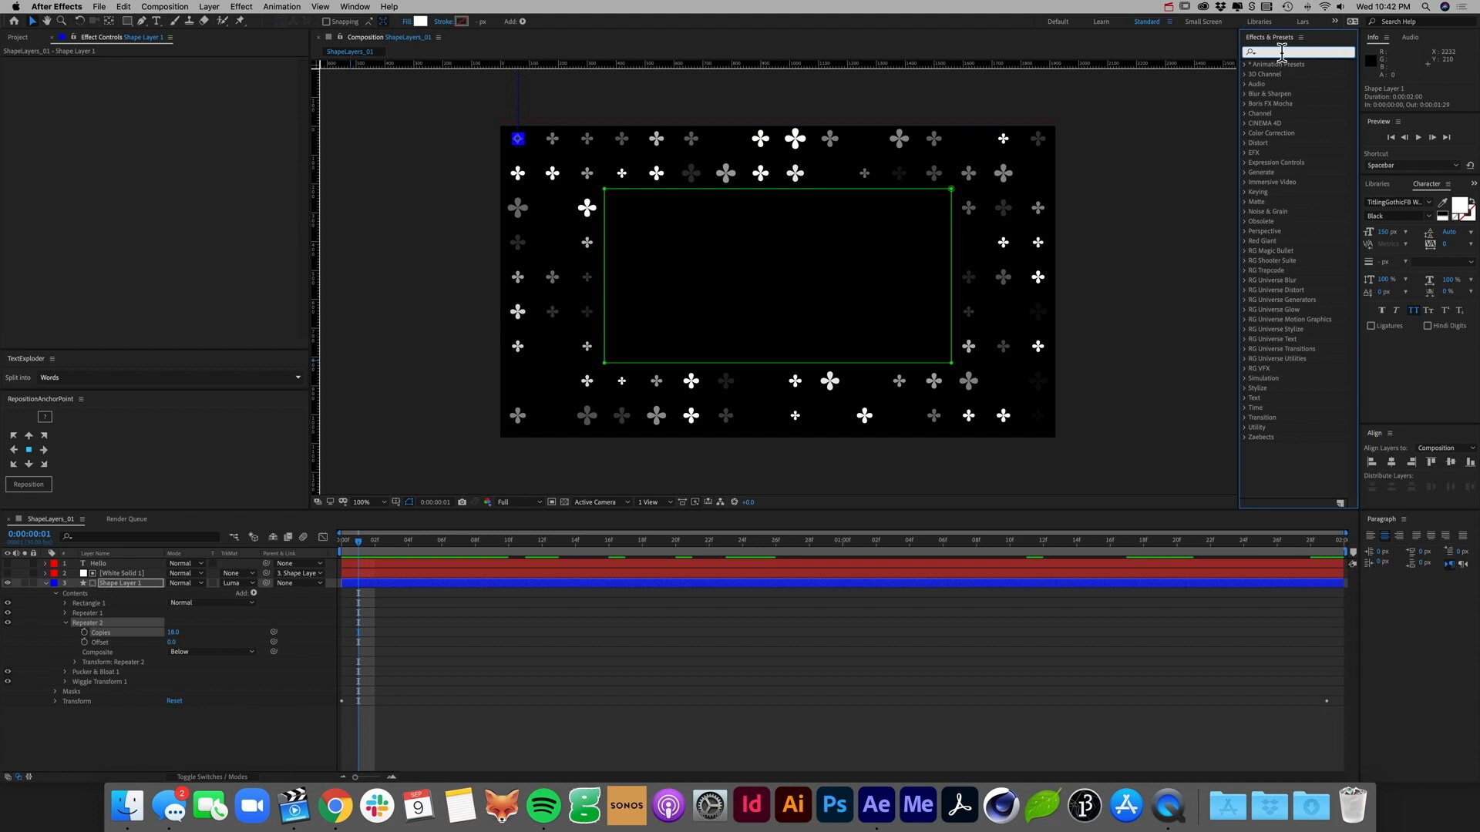
type("re")
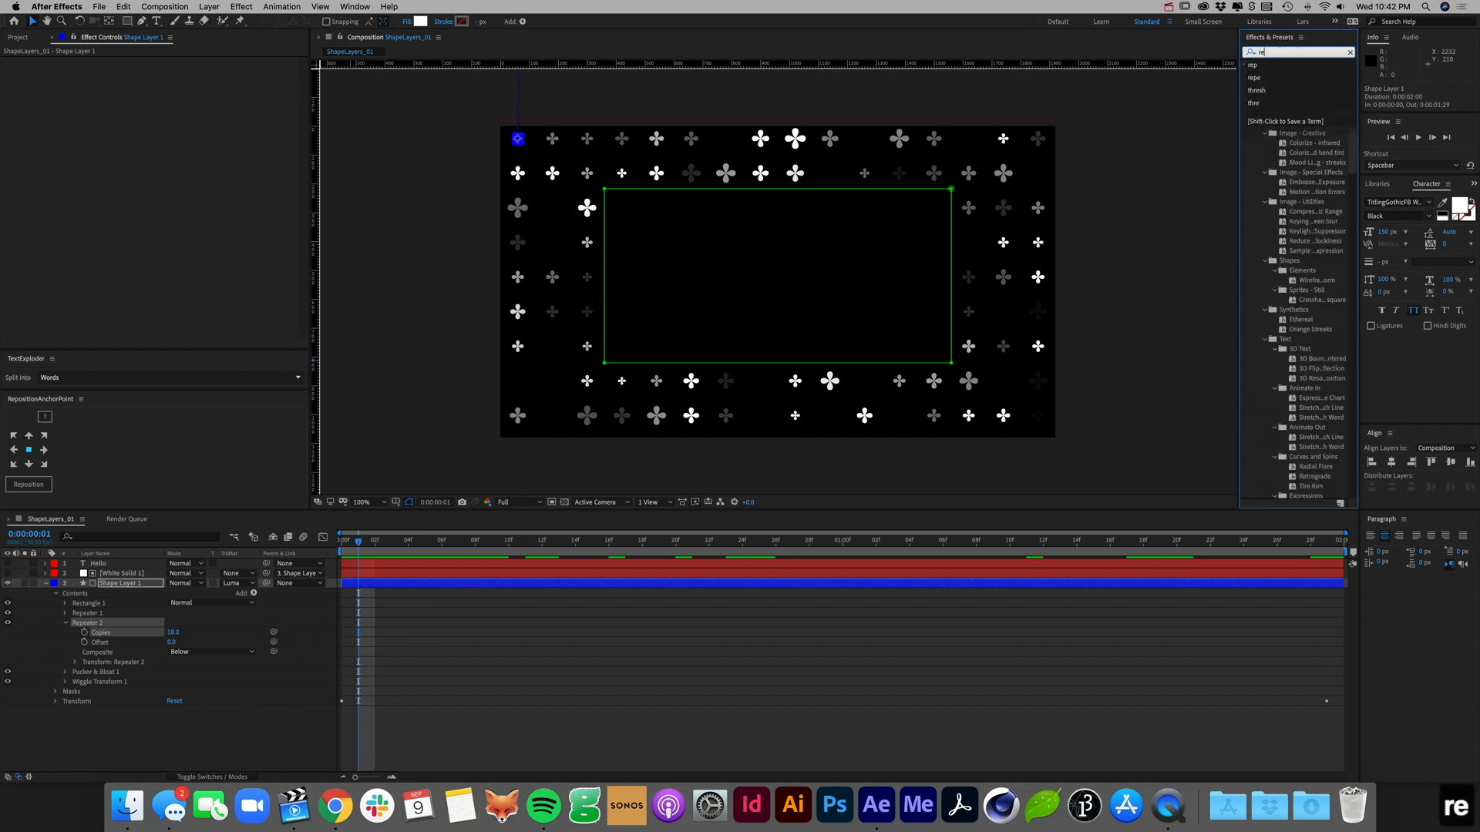
type("pe")
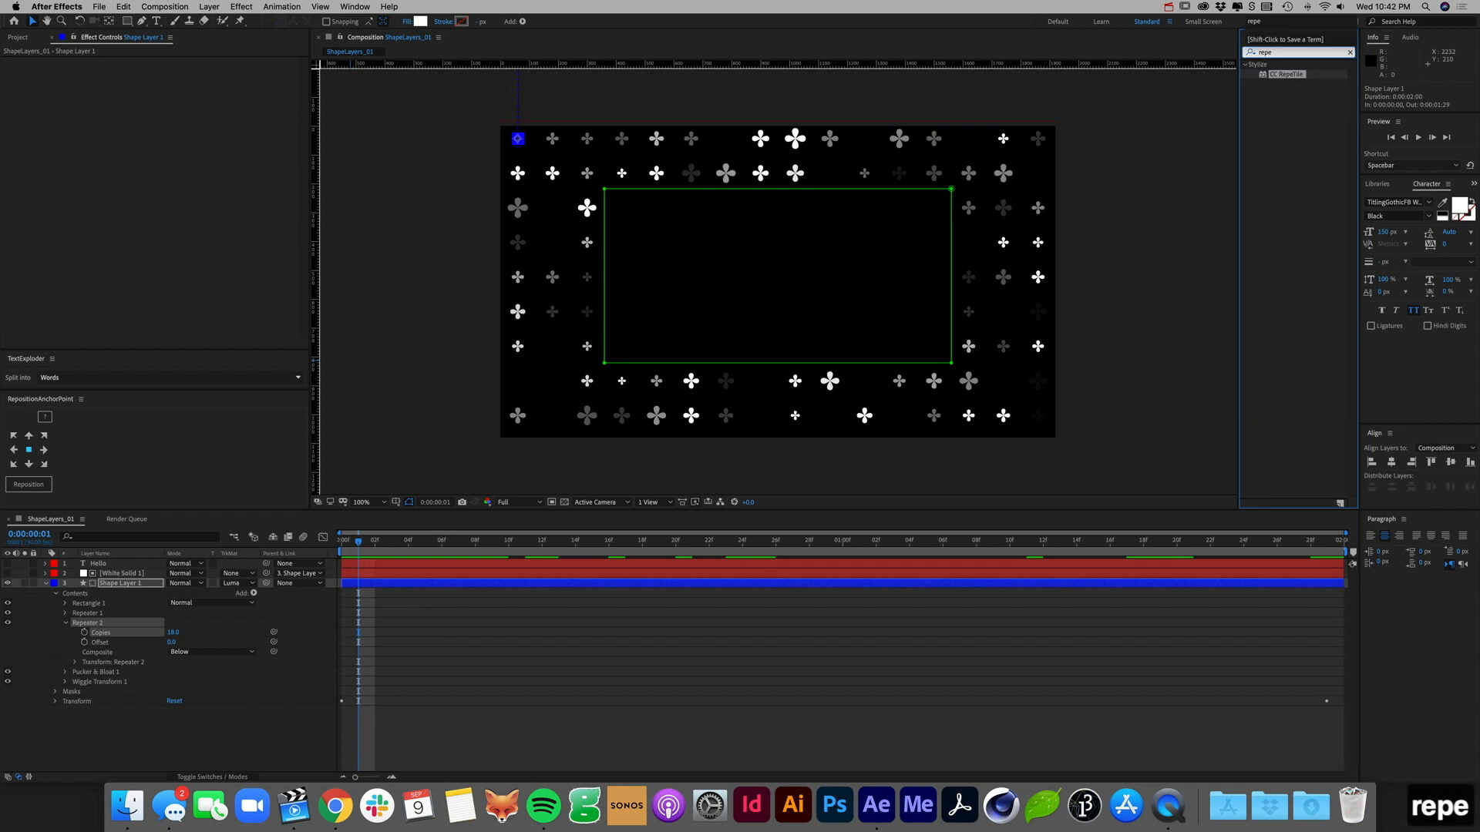
left_click_drag(1288, 75, 136, 576)
left_click(8, 574)
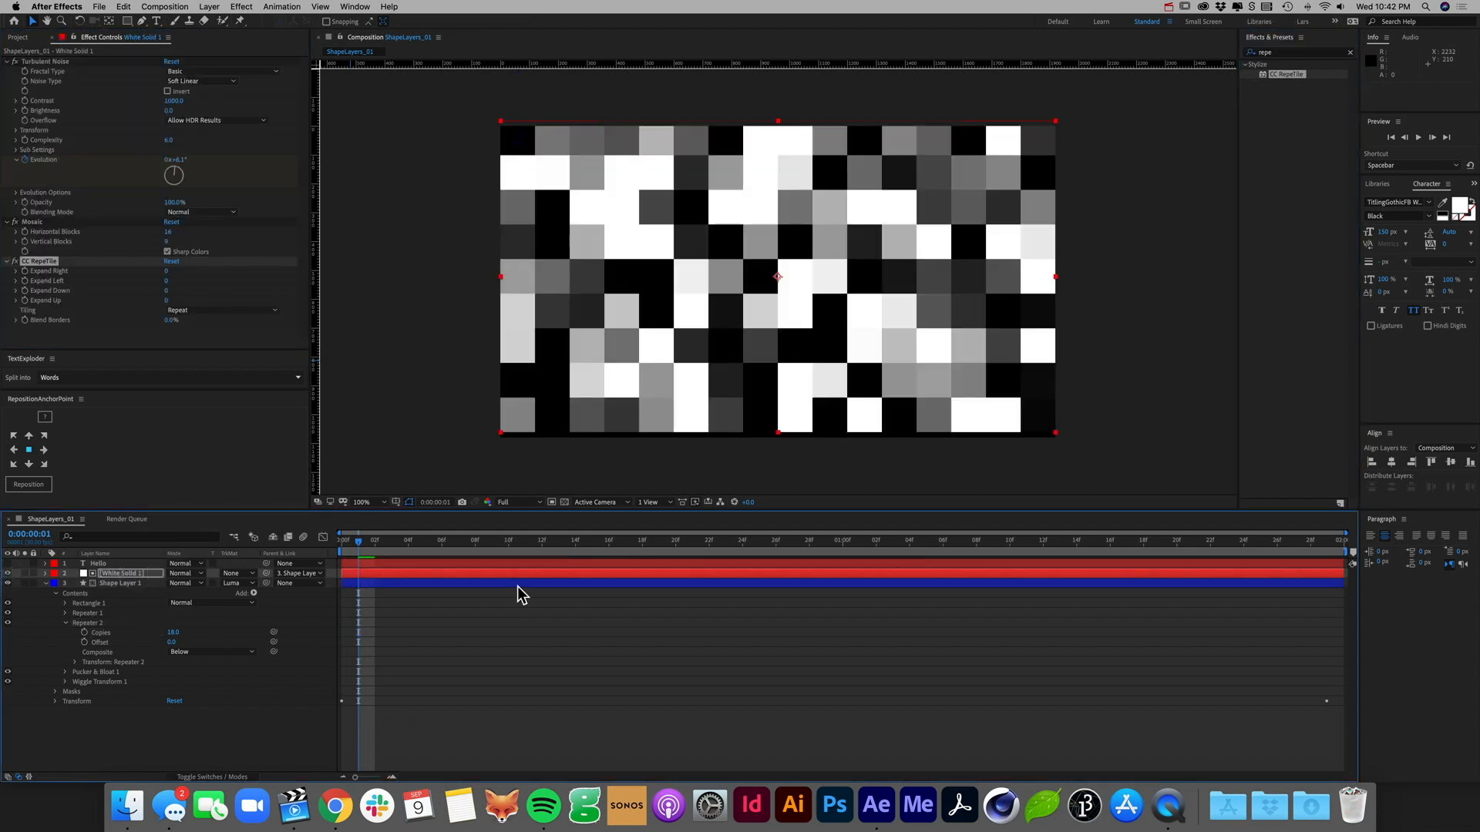
left_click_drag(475, 545, 1193, 589)
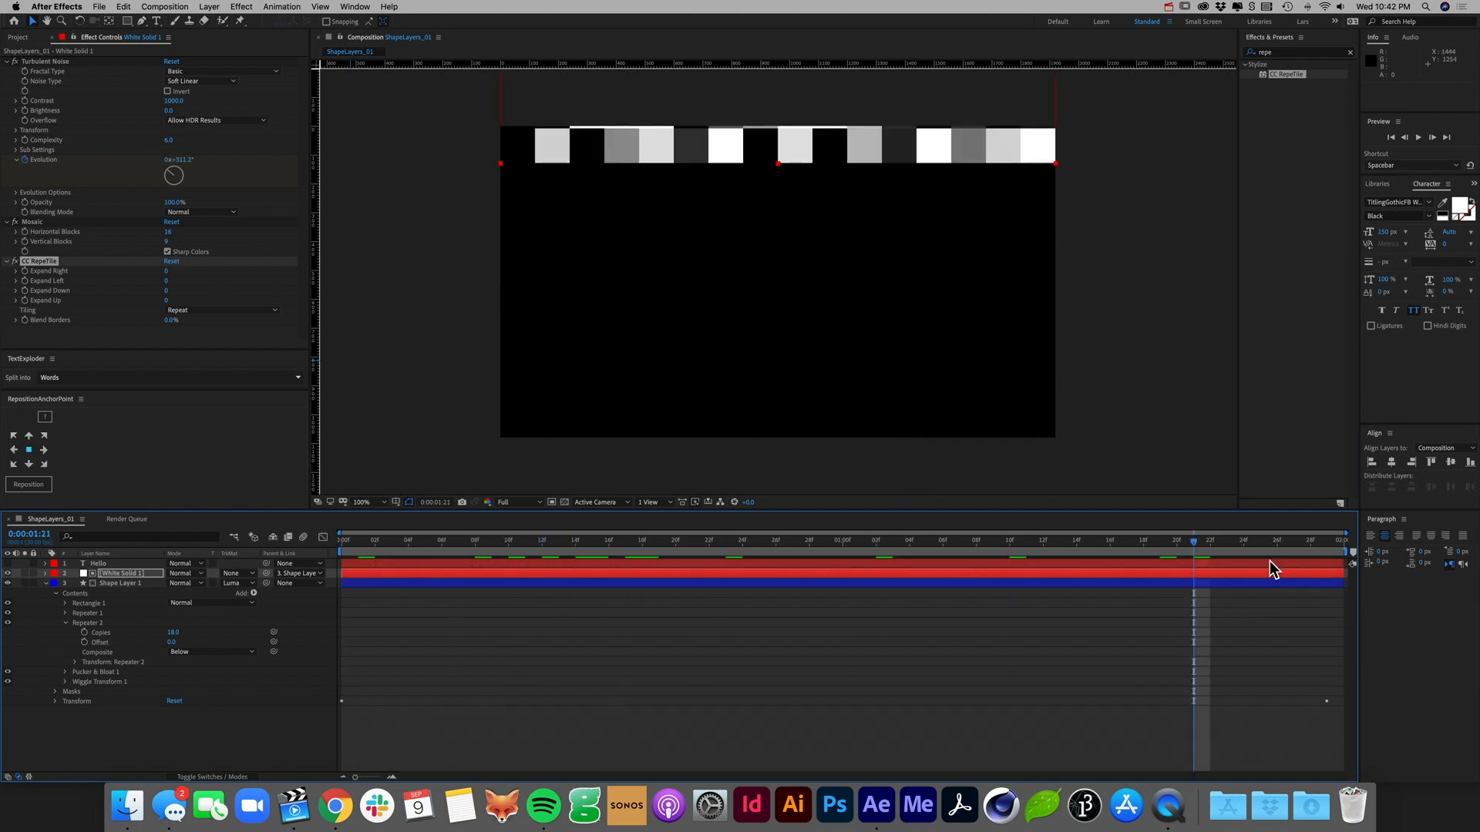
Step: Set CC RepeTile's Expand Down on White Solid 1 to 1103 so the tiles cover the frame at 0:00:01:29
left_click_drag(1305, 543, 1225, 549)
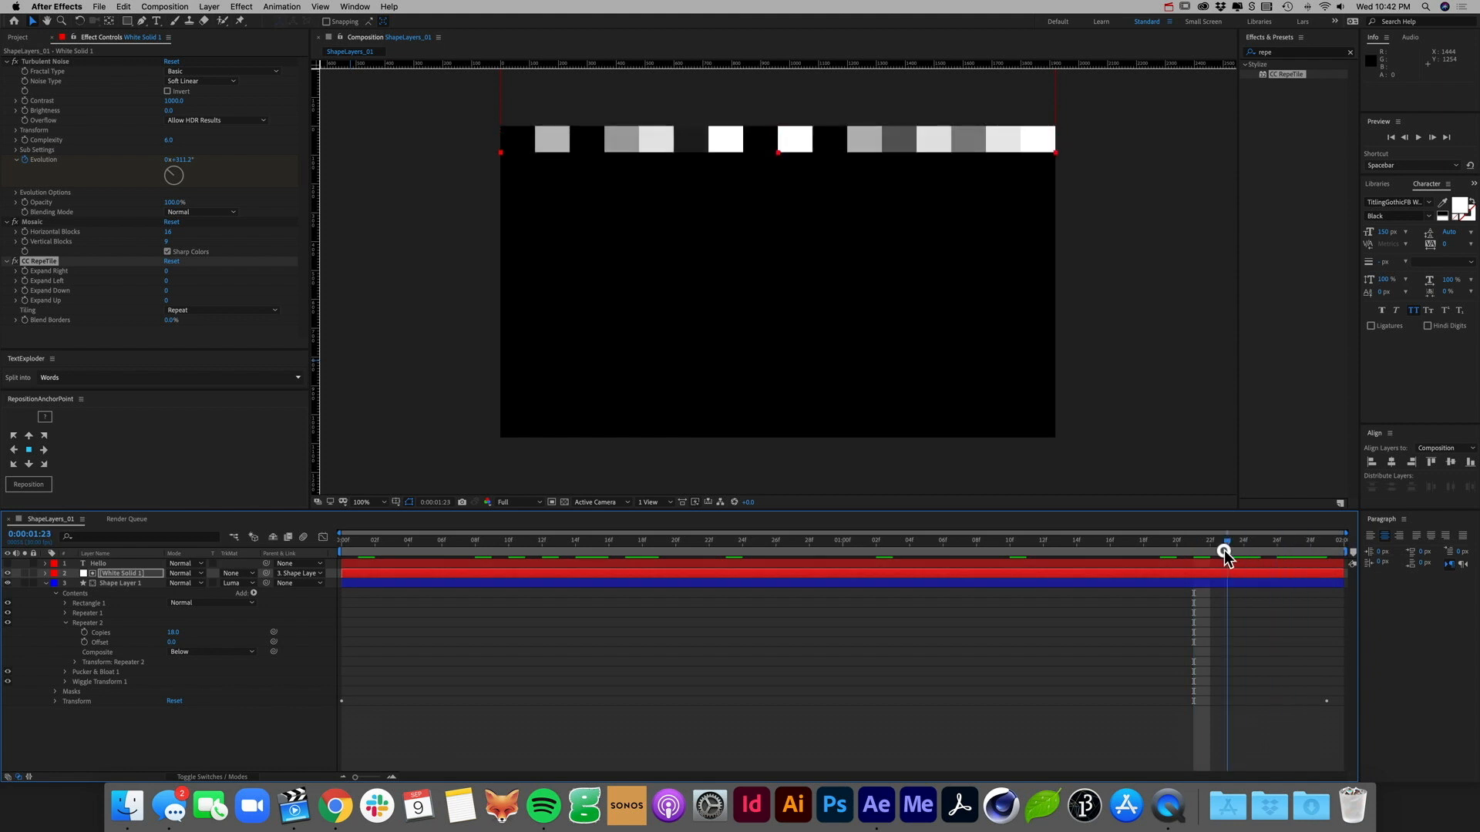
left_click(7, 62)
left_click(6, 71)
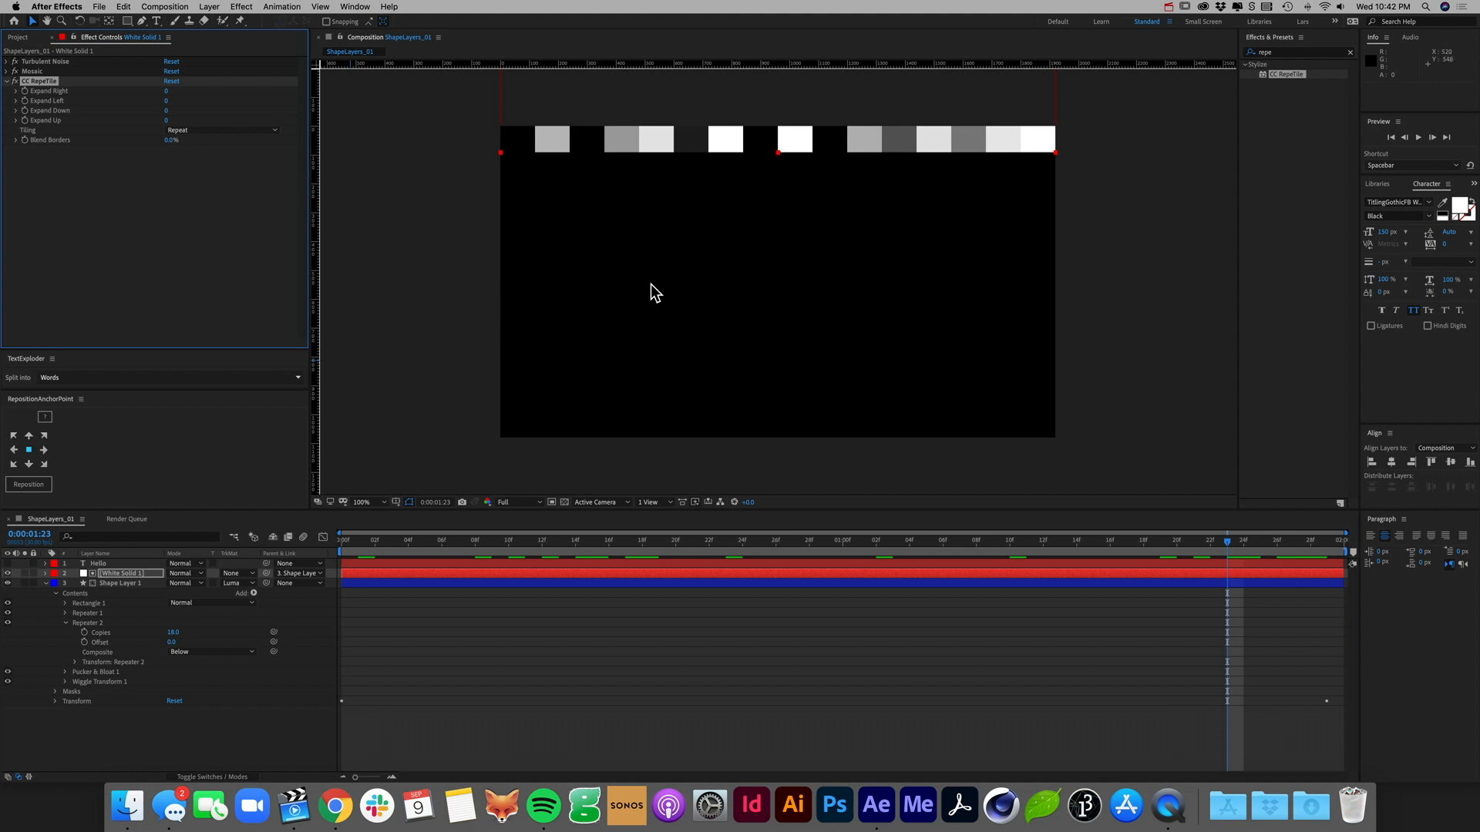
left_click(81, 114)
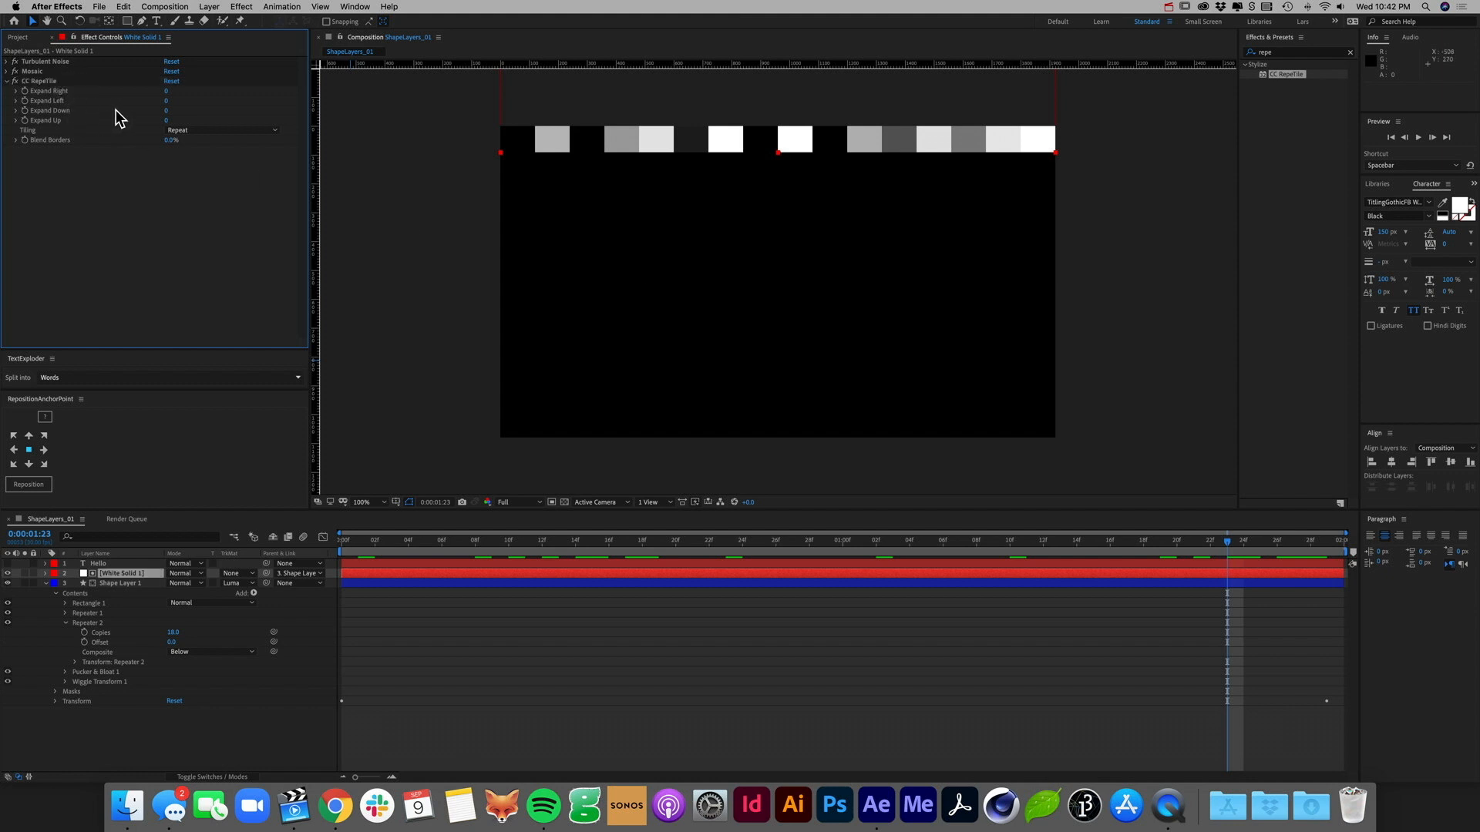
left_click_drag(165, 110, 683, 182)
left_click(1327, 541)
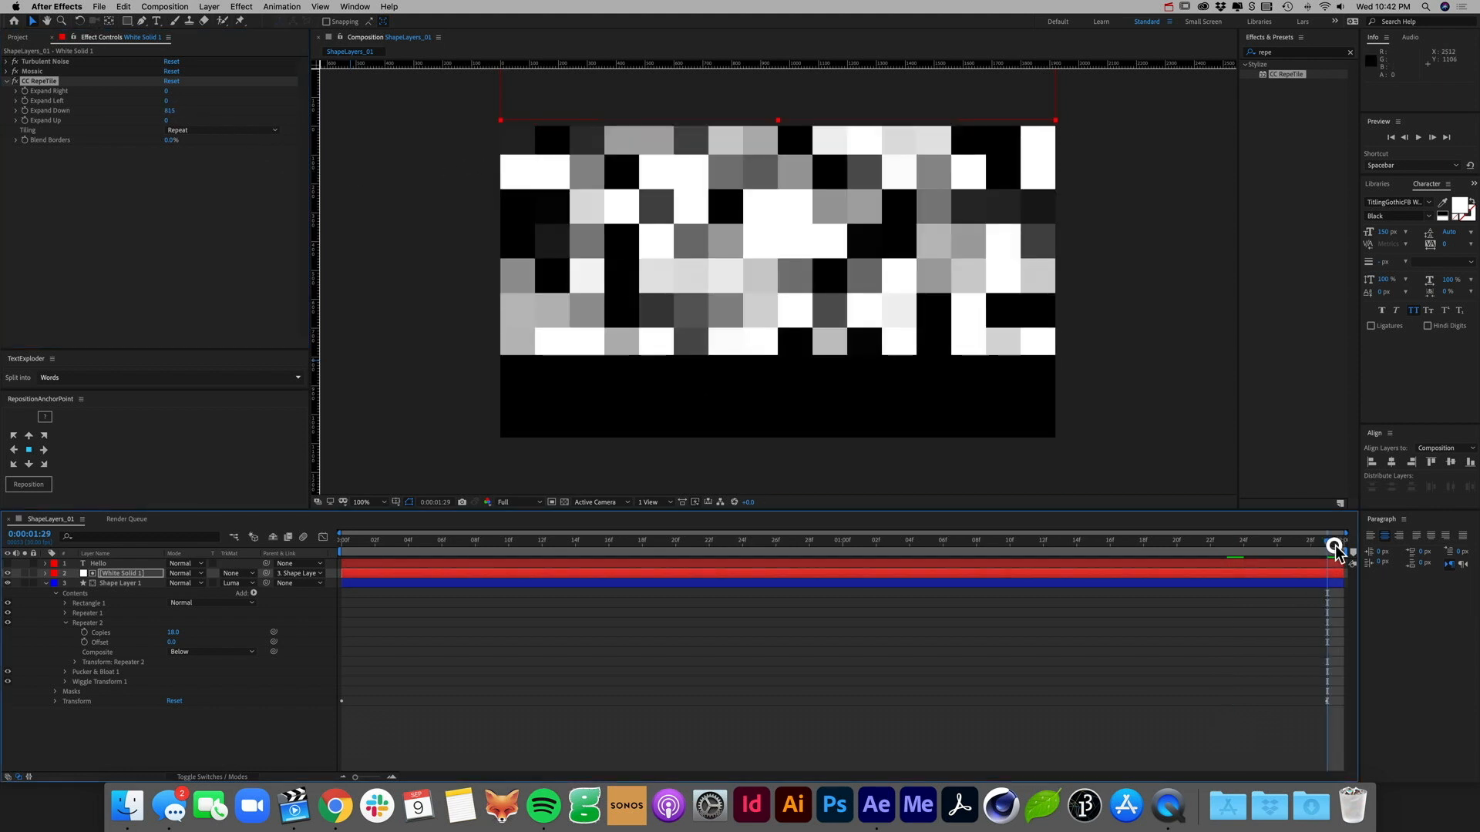
left_click_drag(166, 111, 350, 128)
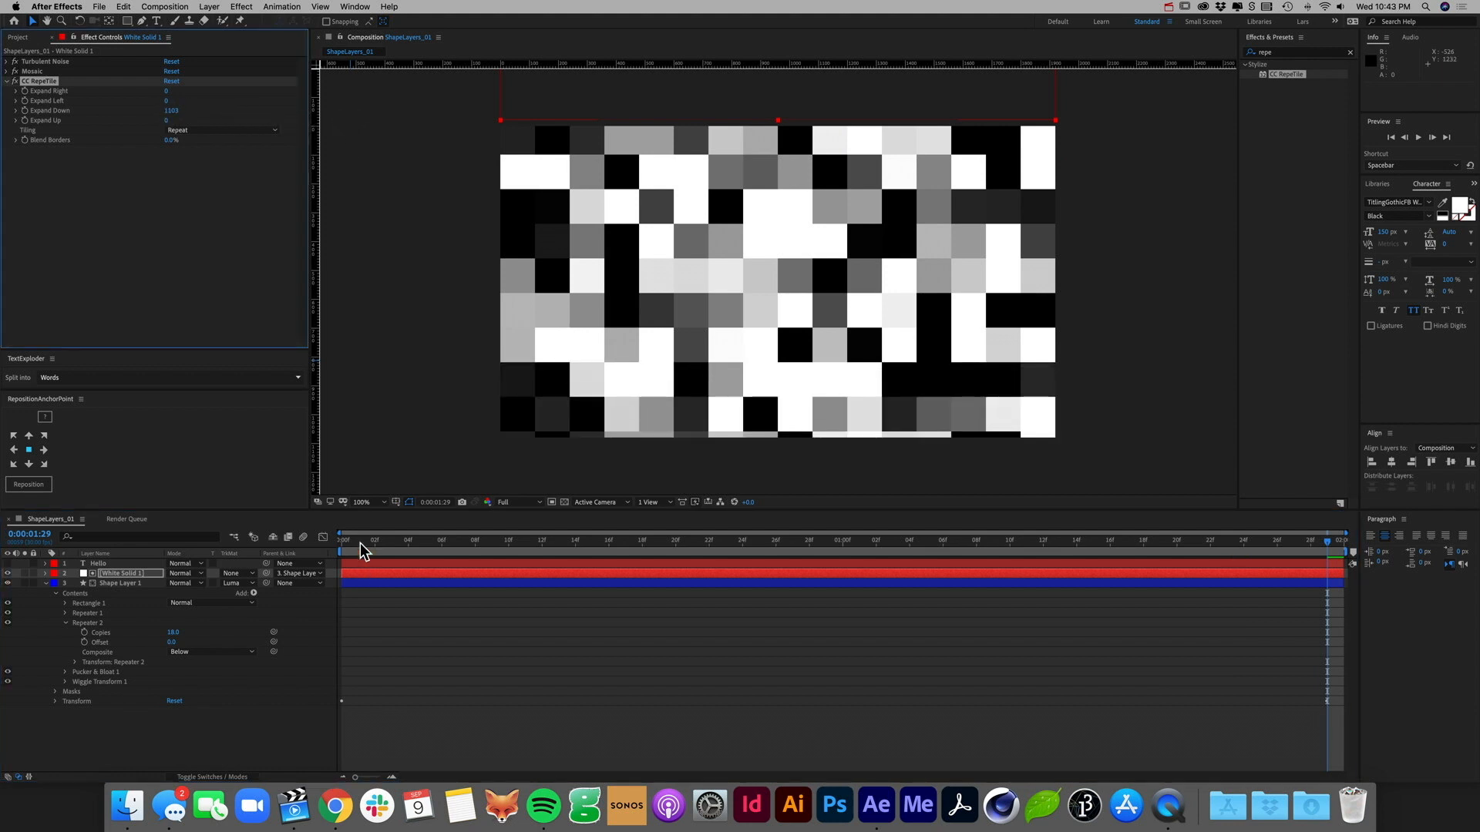
Step: Preview the tiled noise from the start, hiding White Solid 1 and showing the Hello text layer during playback
left_click_drag(362, 549, 285, 539)
key("0")
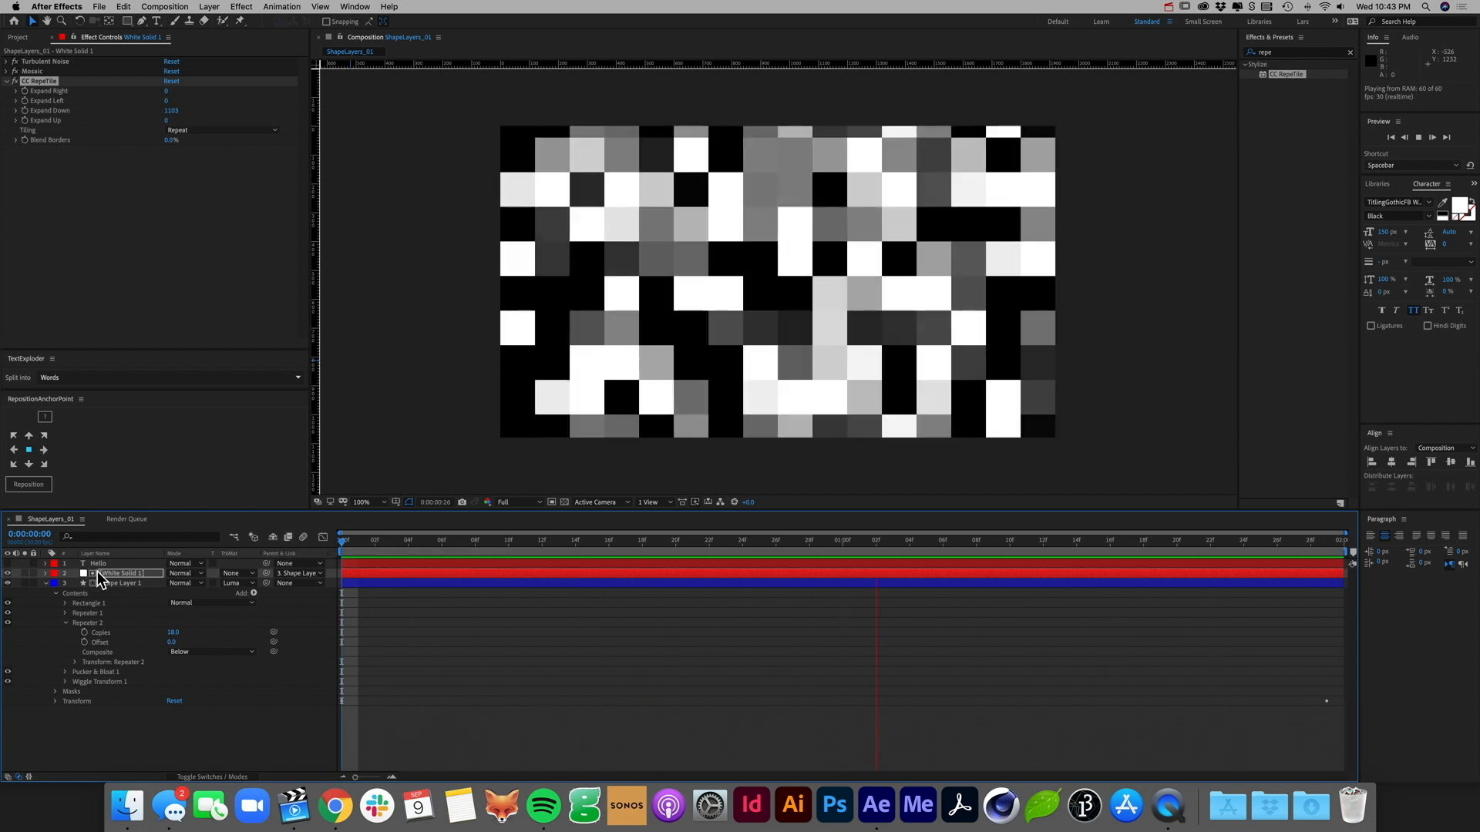
left_click(7, 574)
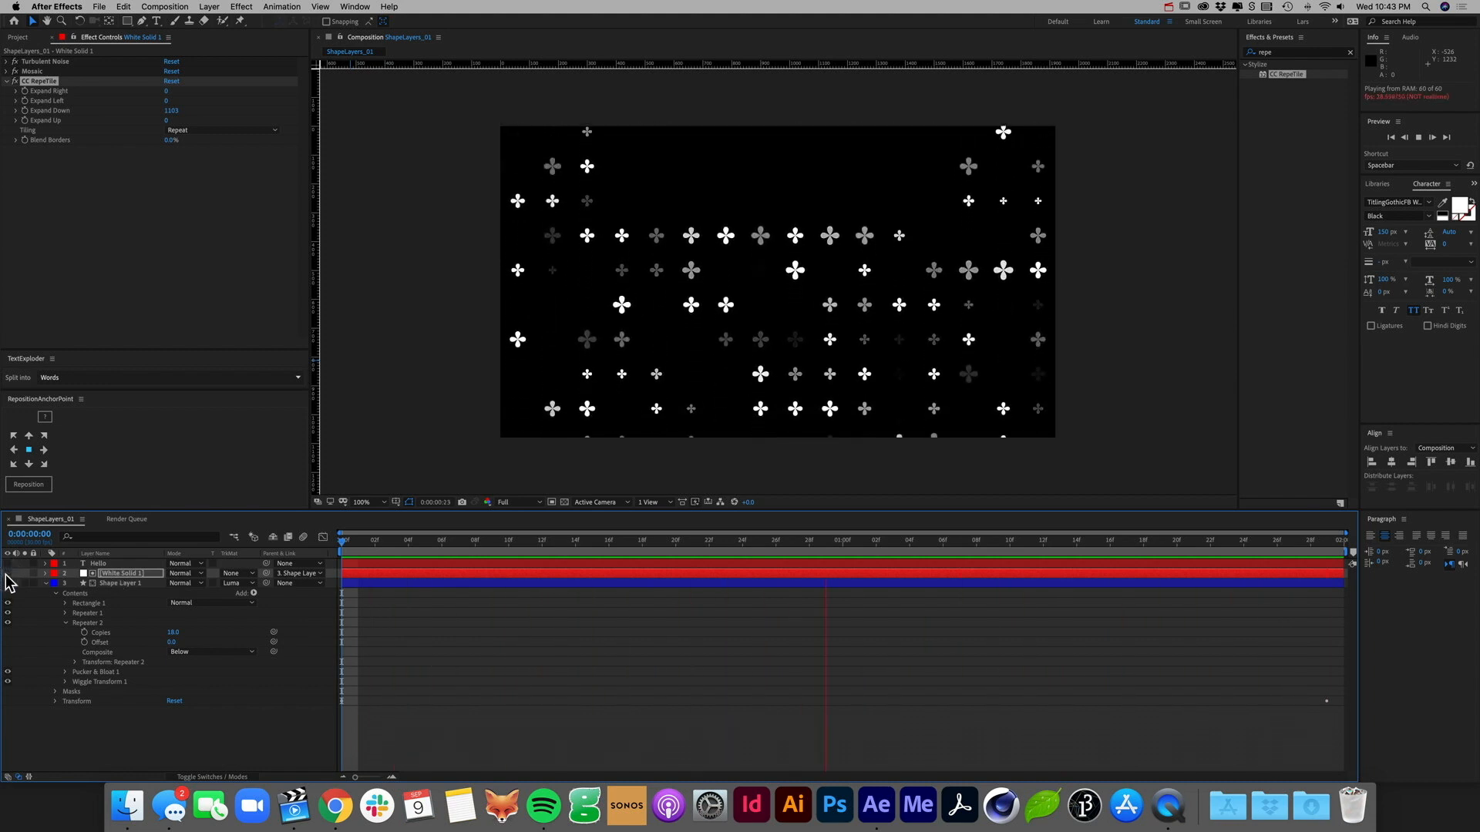
left_click(8, 564)
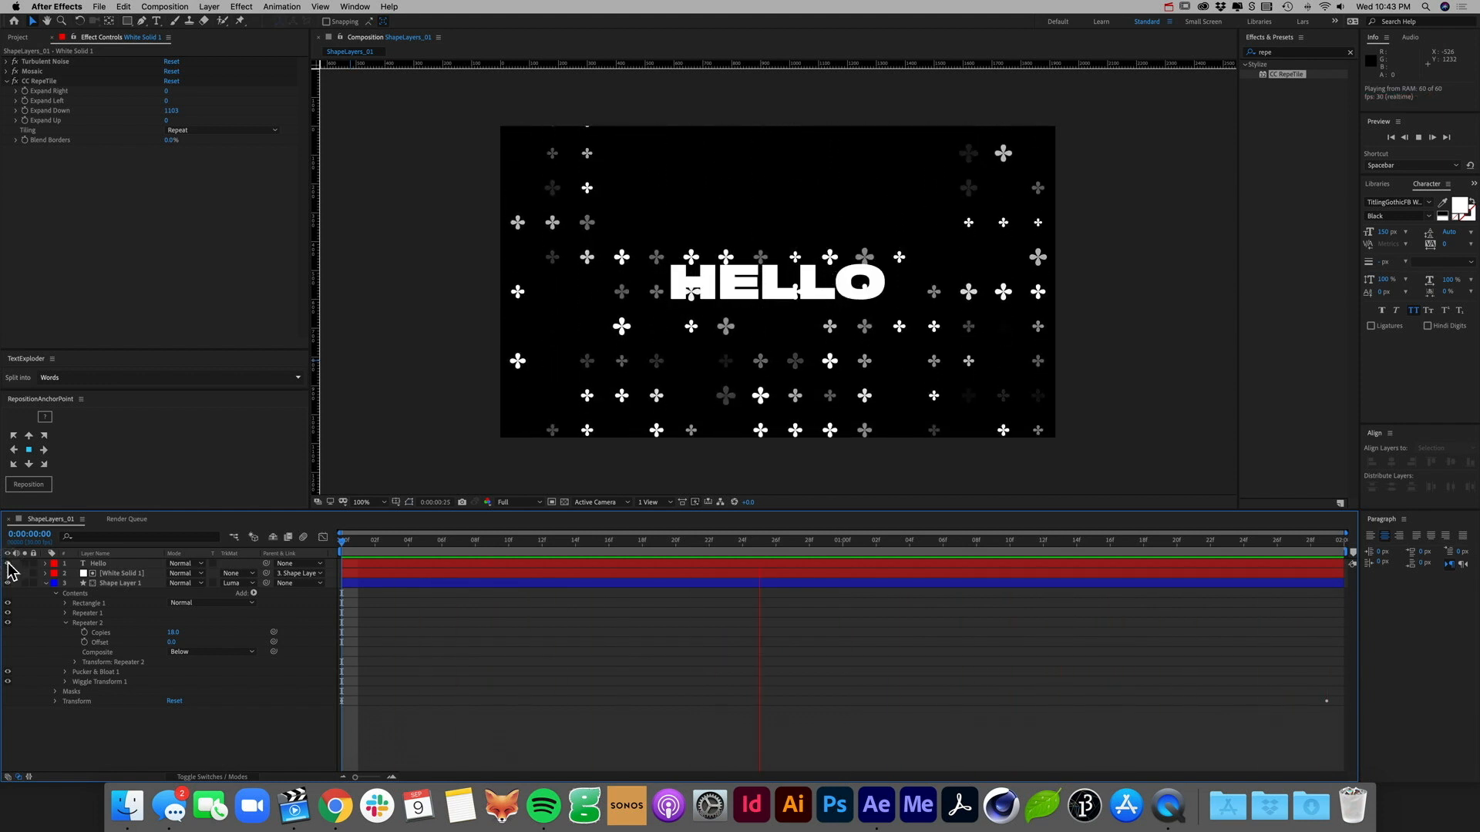
key("space")
Step: Delete the mask from Shape Layer 1 and collapse the layer's properties
left_click(79, 575)
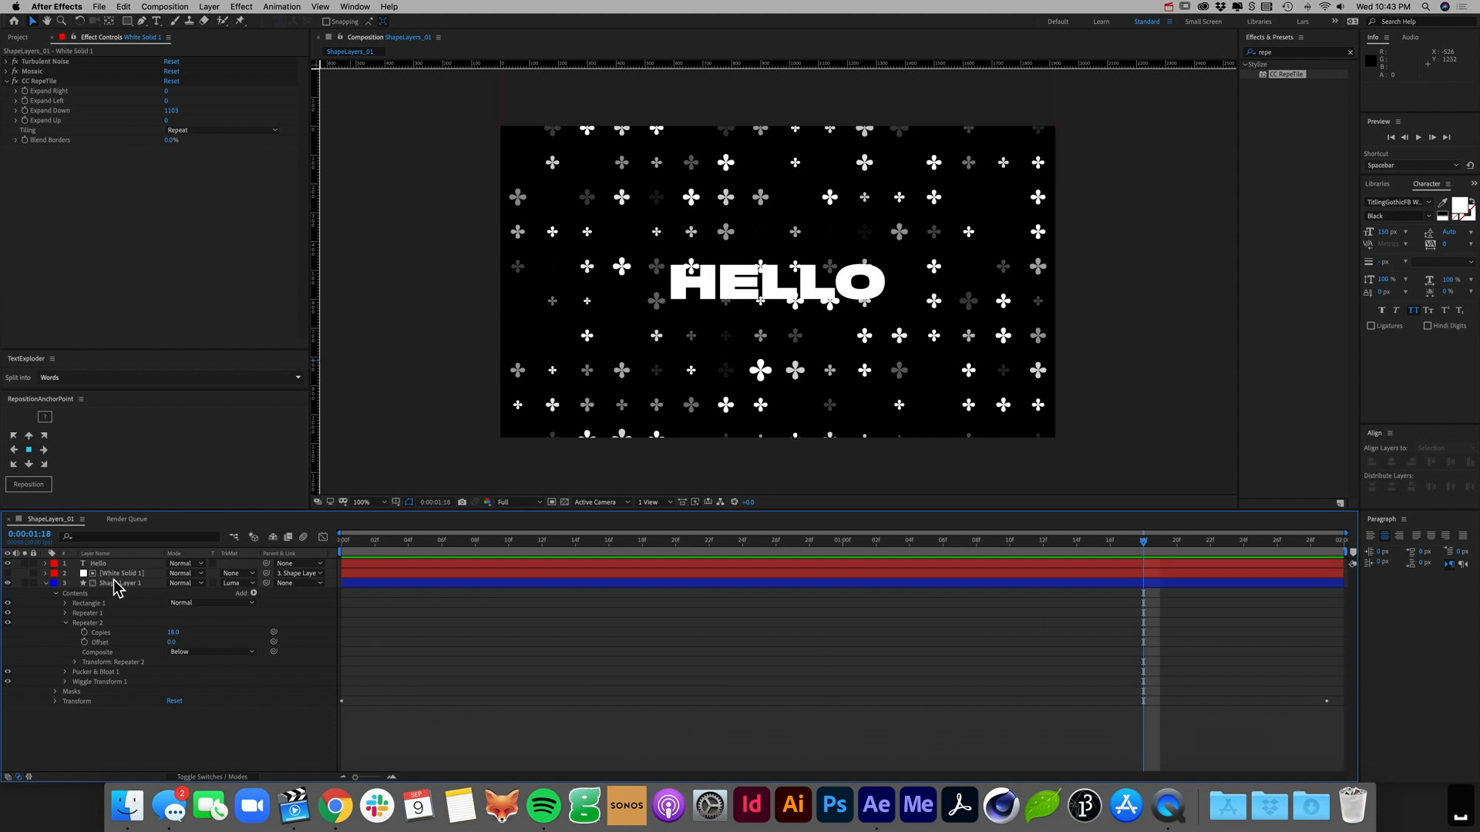
left_click(55, 583)
left_click(46, 570)
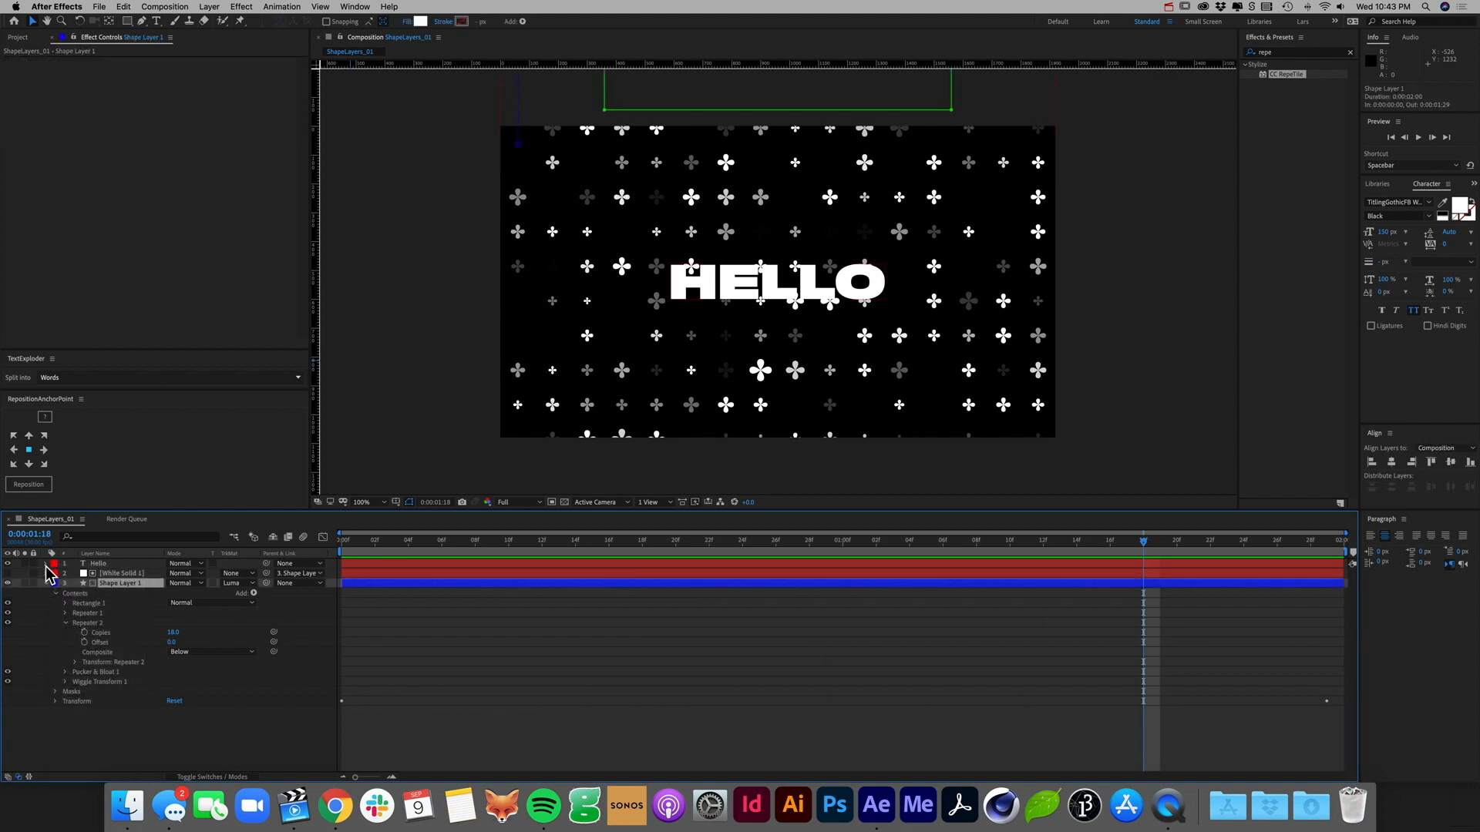
left_click(131, 574)
left_click(119, 584)
left_click(53, 584)
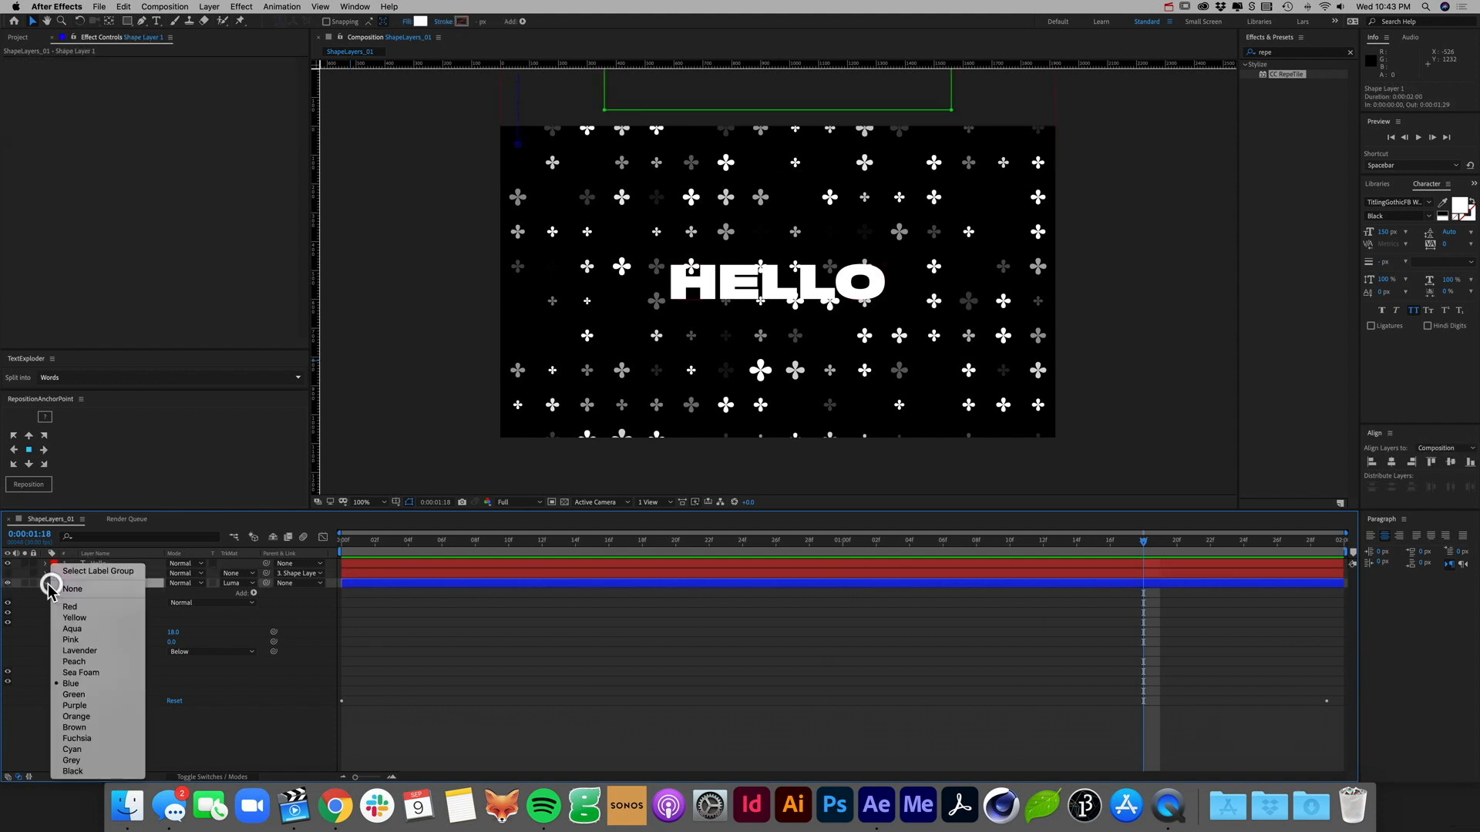
left_click(45, 583)
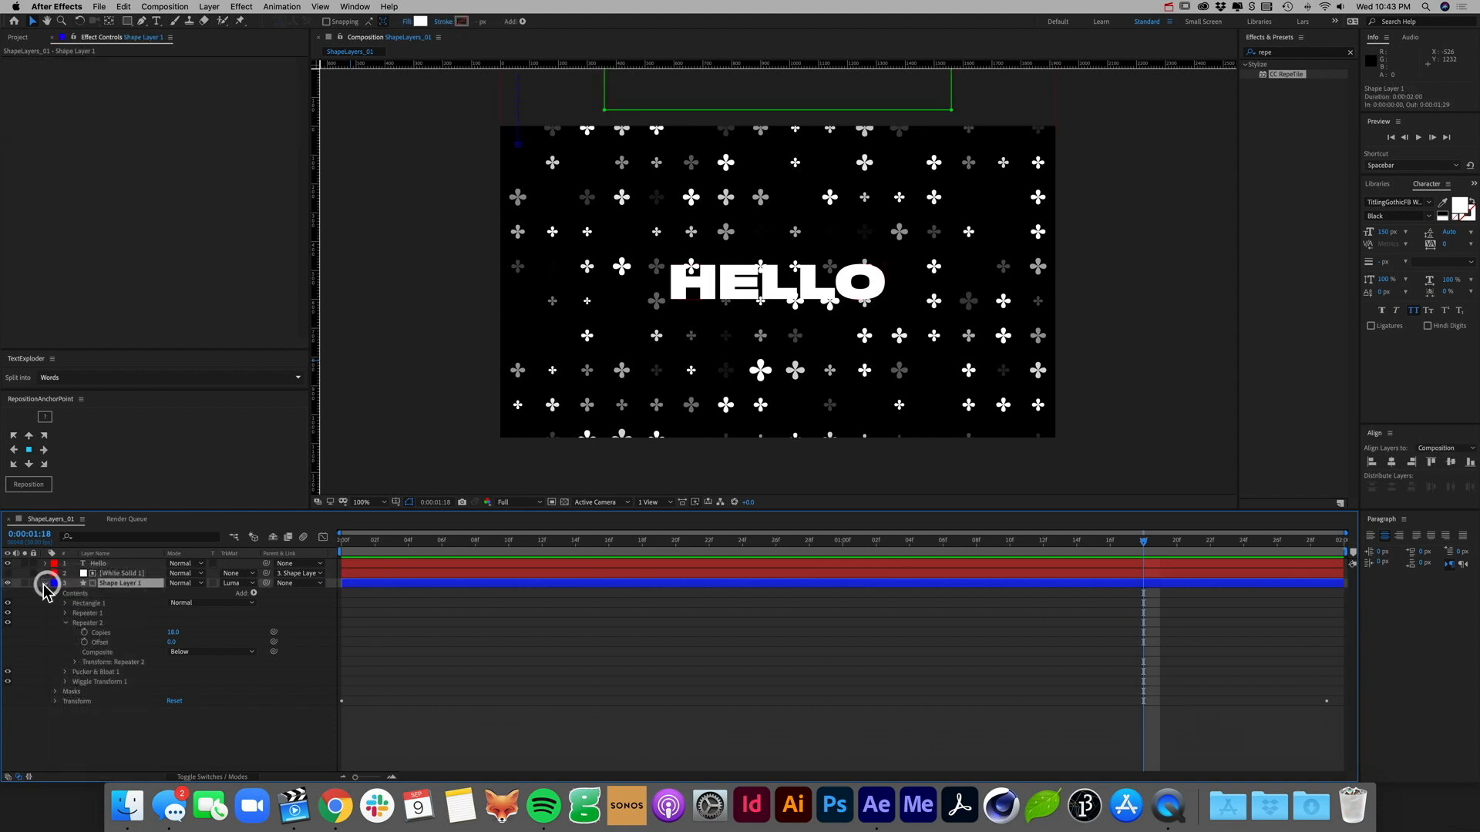
left_click(64, 623)
left_click(73, 652)
key("BackSpace")
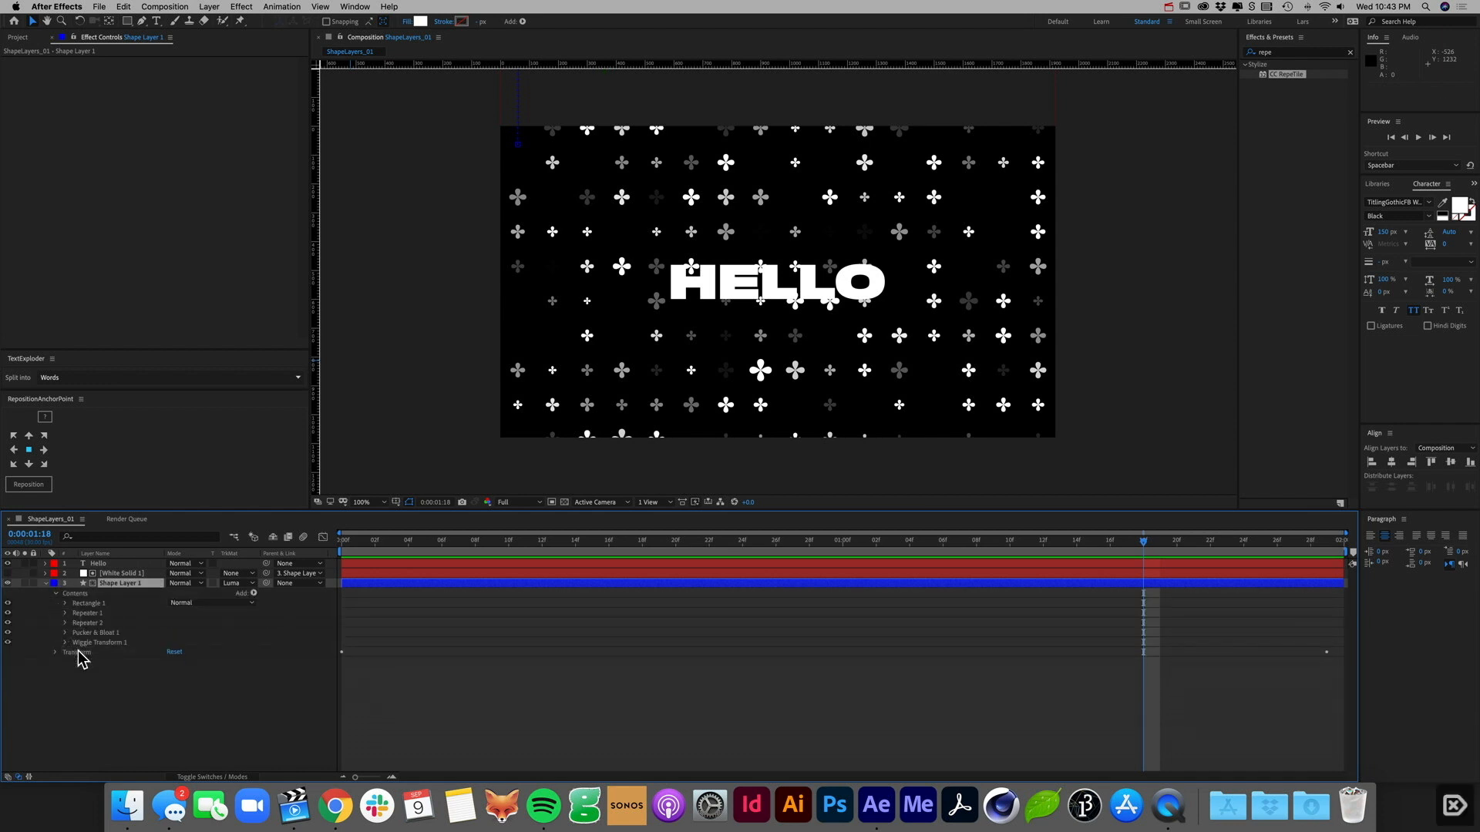
left_click(44, 584)
left_click(132, 692)
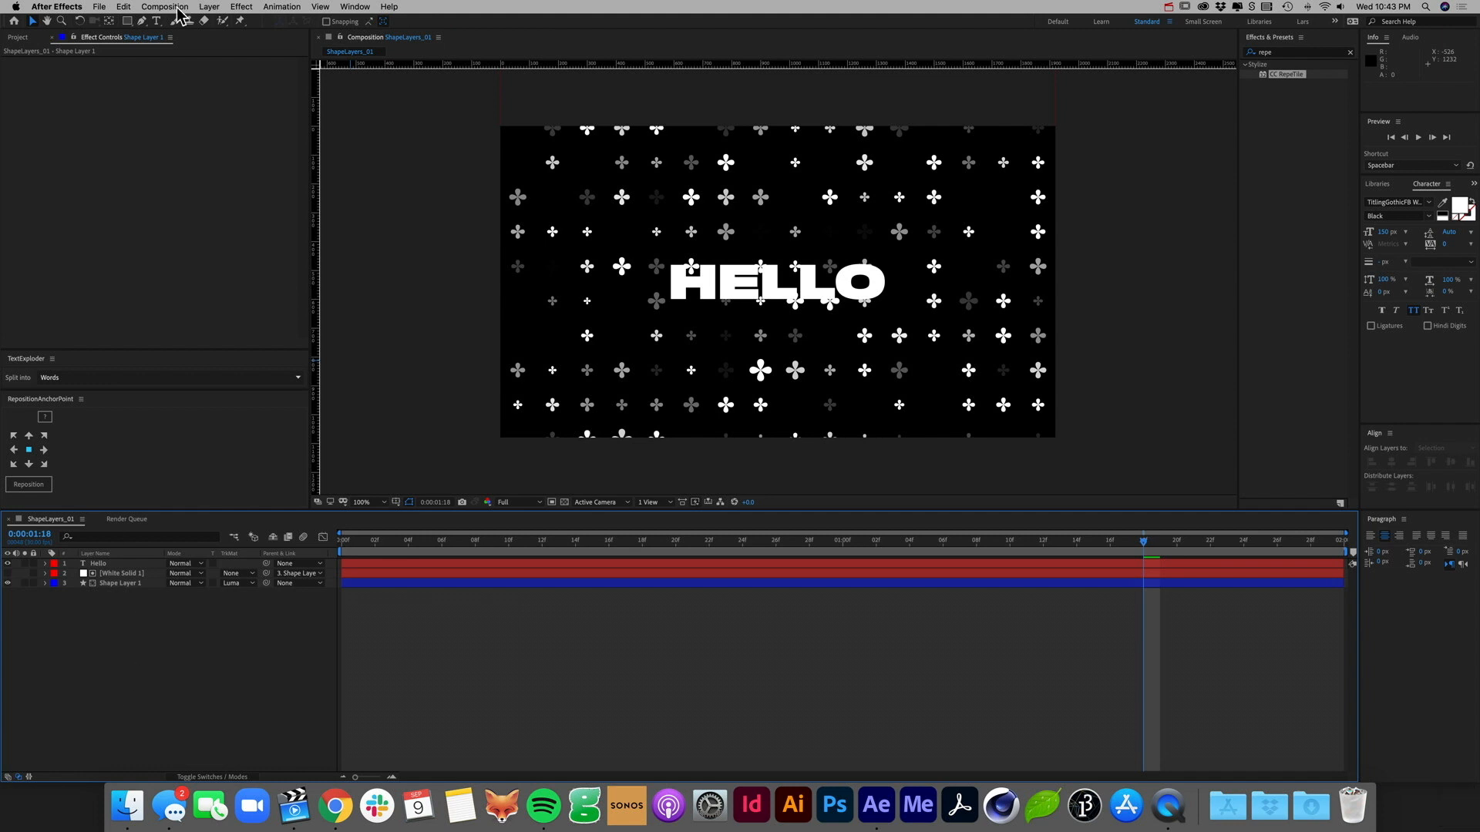
Step: Activate the Rectangle tool and display the grid overlay in the composition
left_click(127, 23)
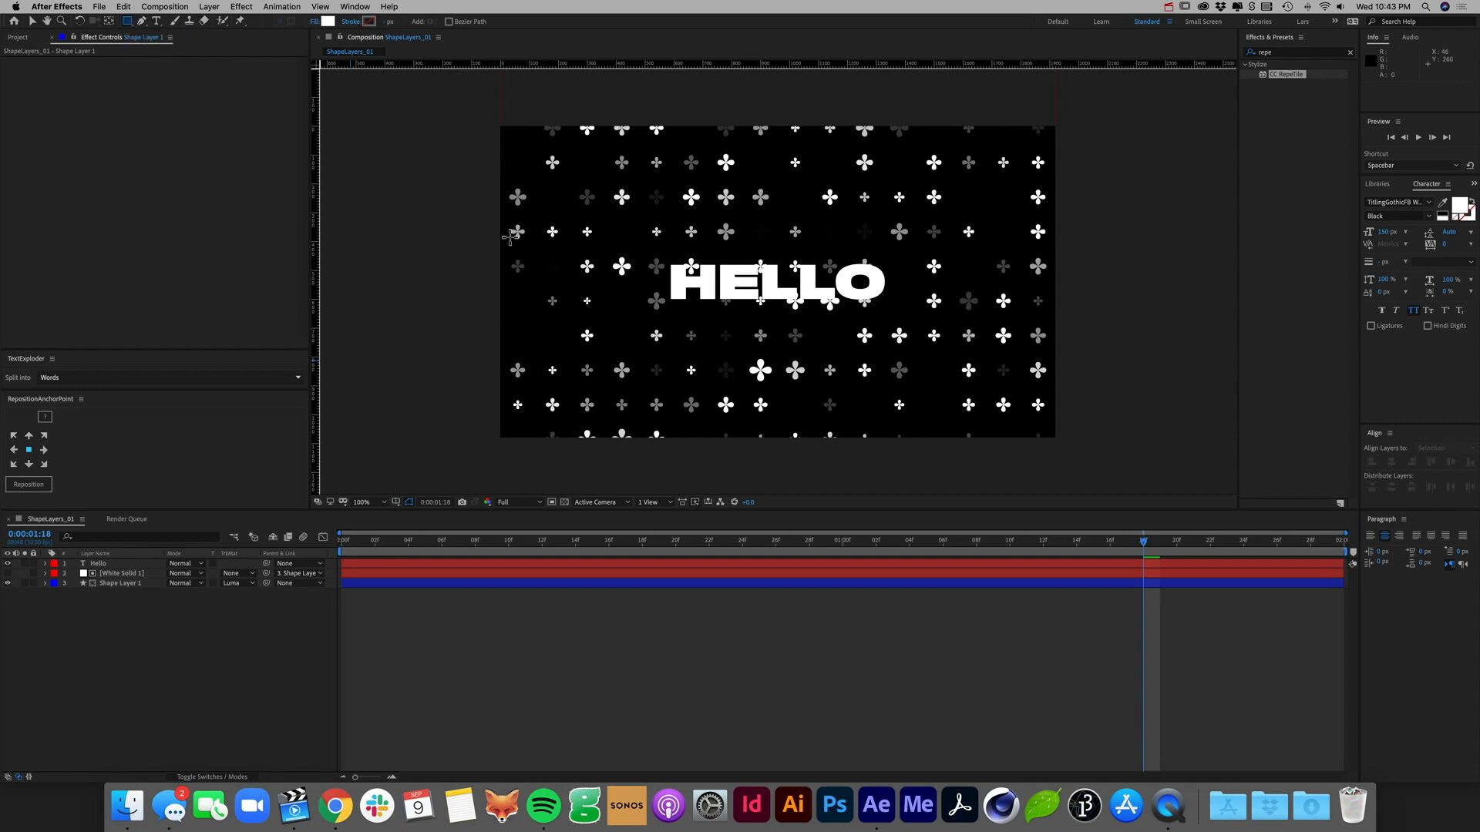
left_click(396, 501)
left_click(409, 511)
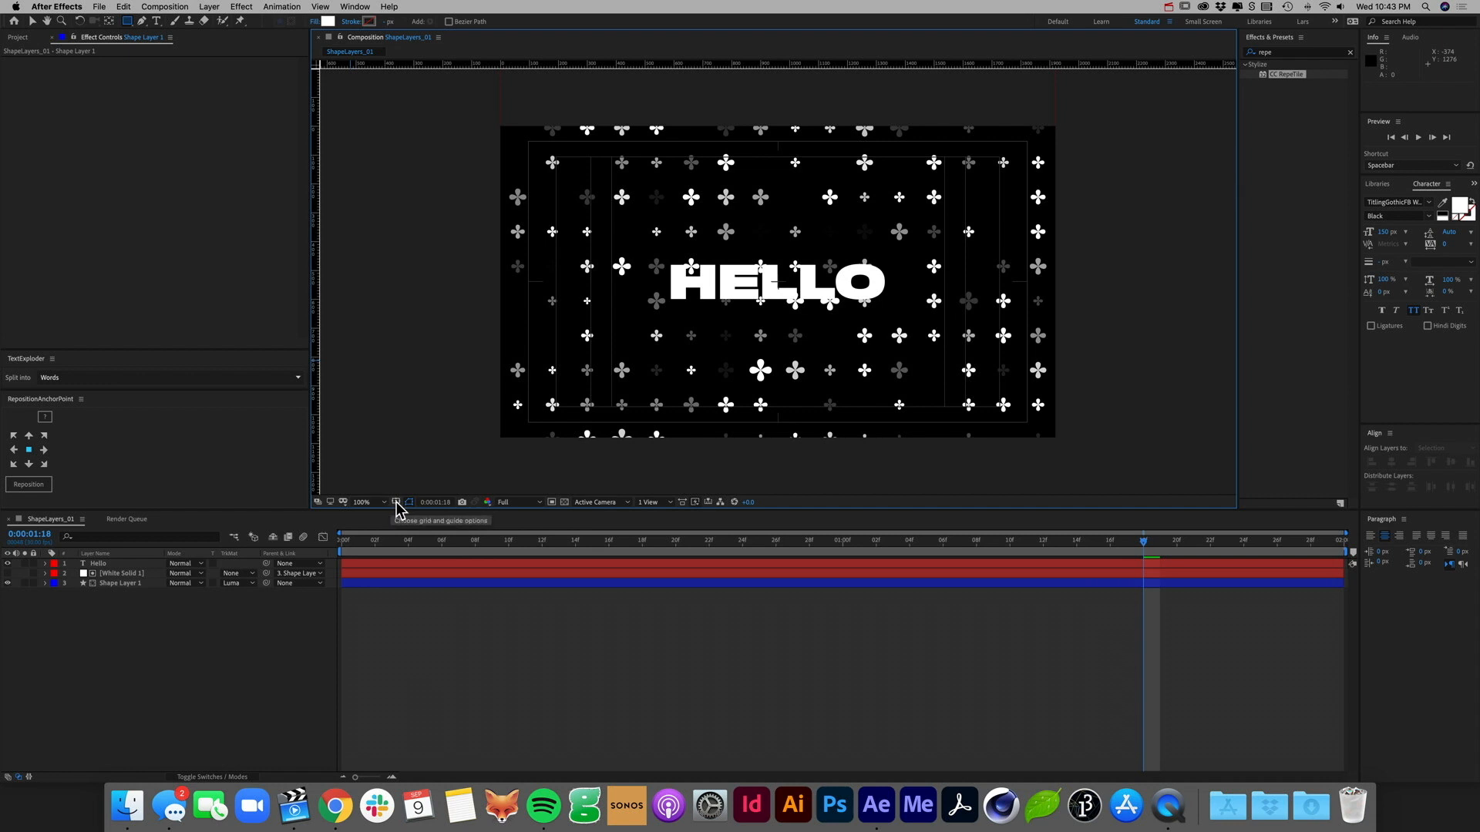
left_click(396, 503)
left_click(403, 520)
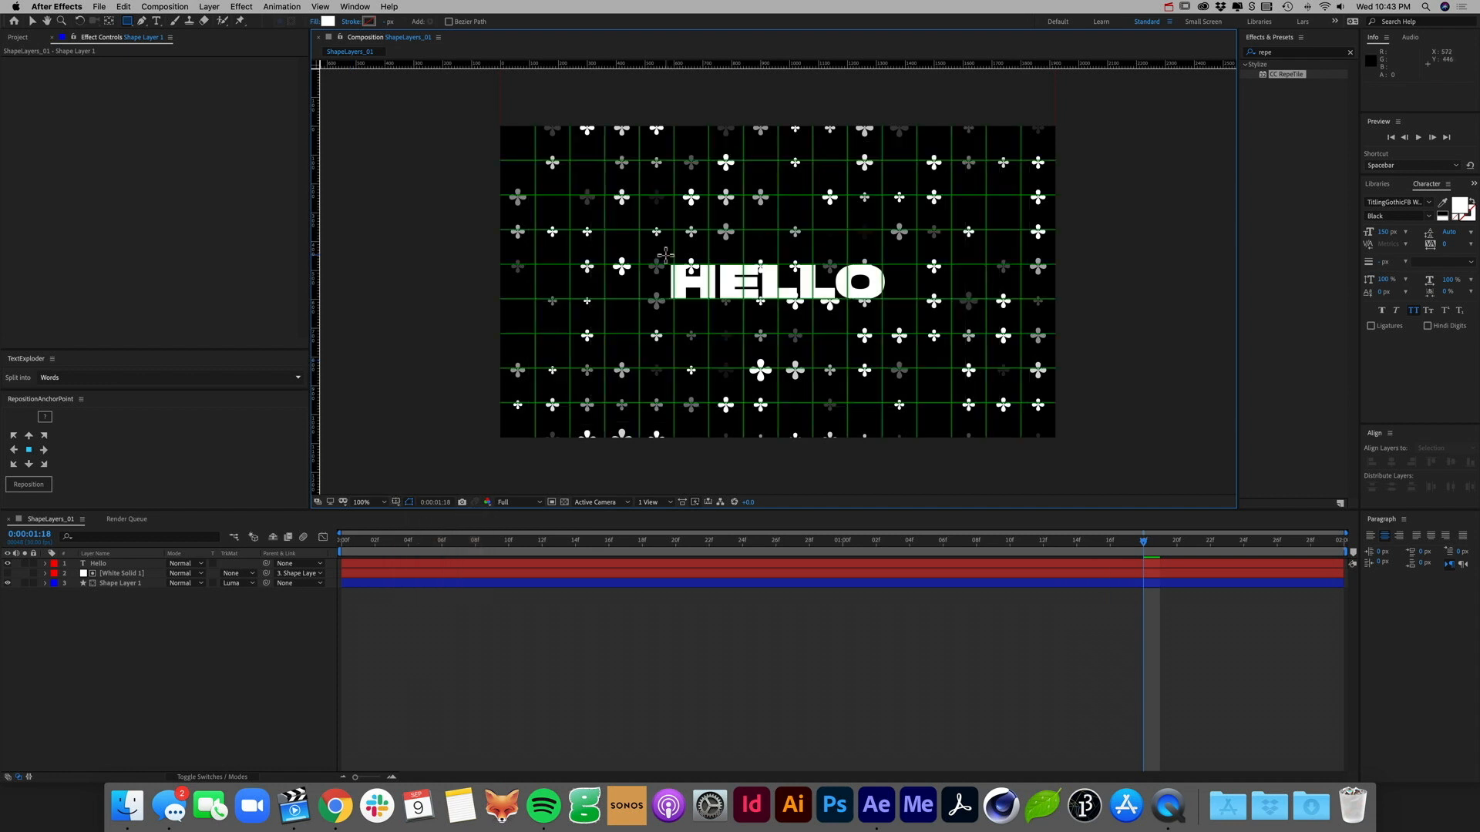
Step: Draw a white rectangle ten grid cells wide and five high over the Hello text as a new shape layer
left_click(605, 195)
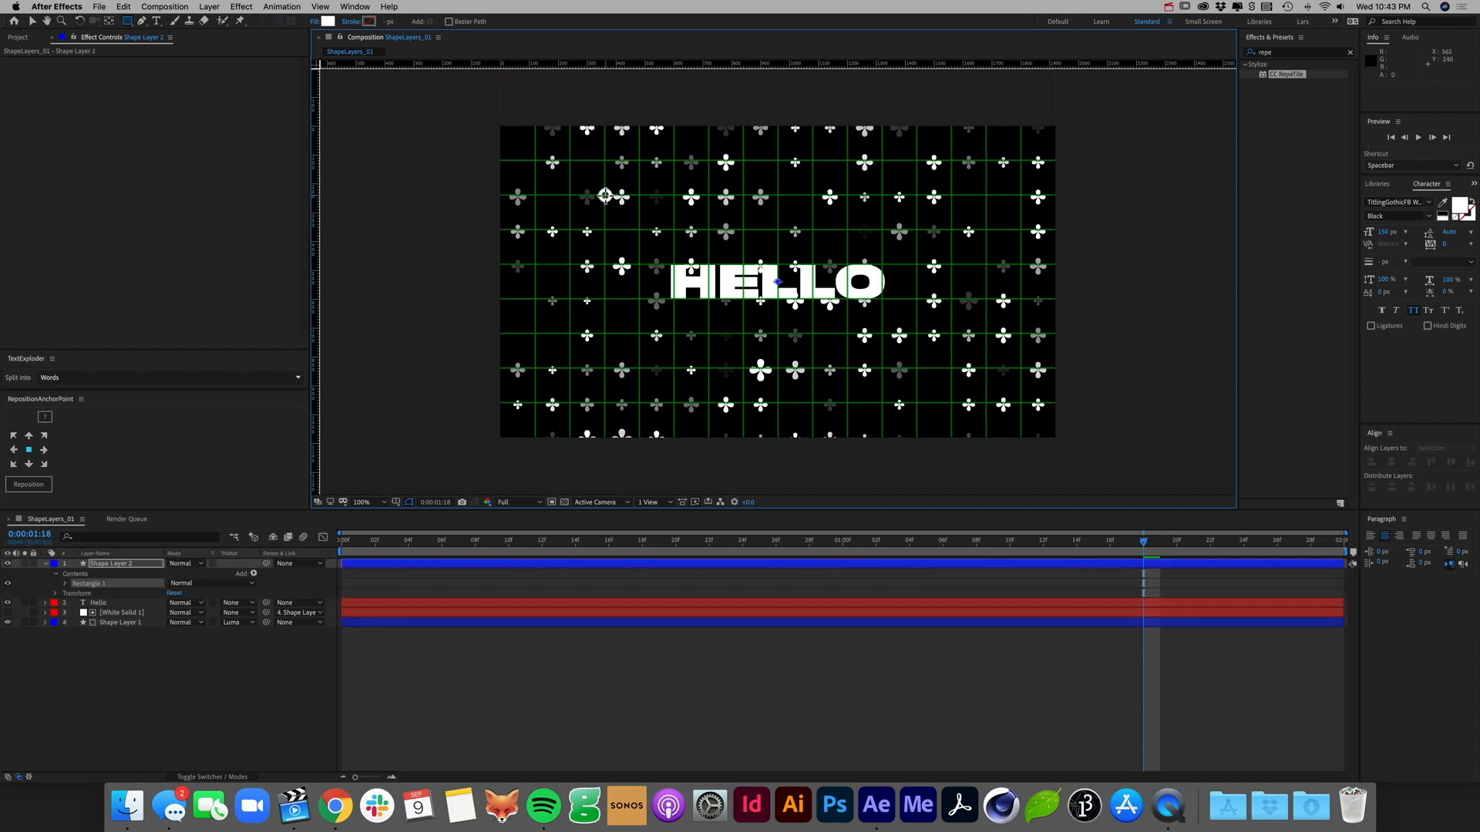
left_click_drag(605, 195, 951, 369)
left_click(215, 701)
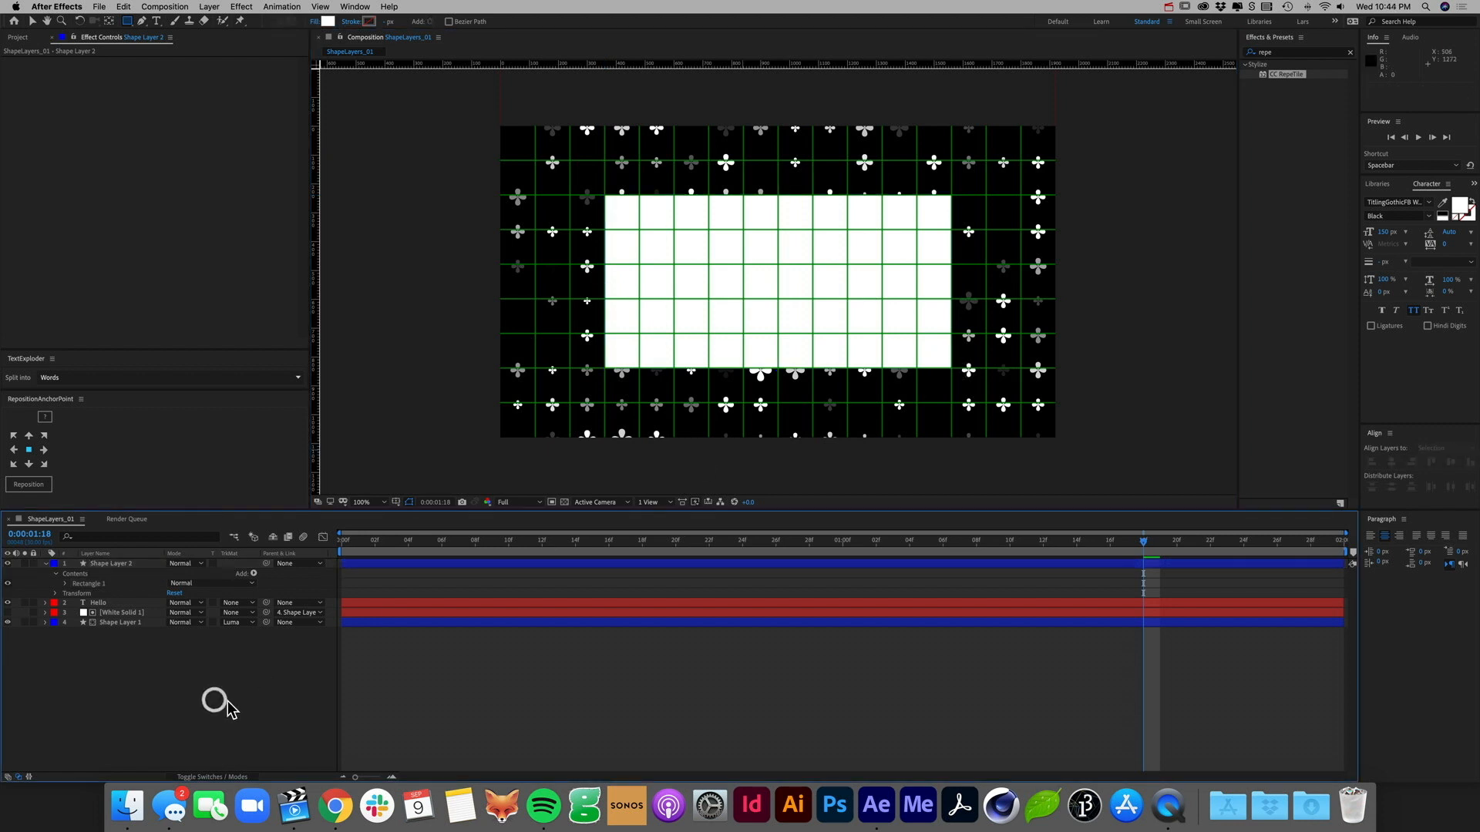
left_click(46, 564)
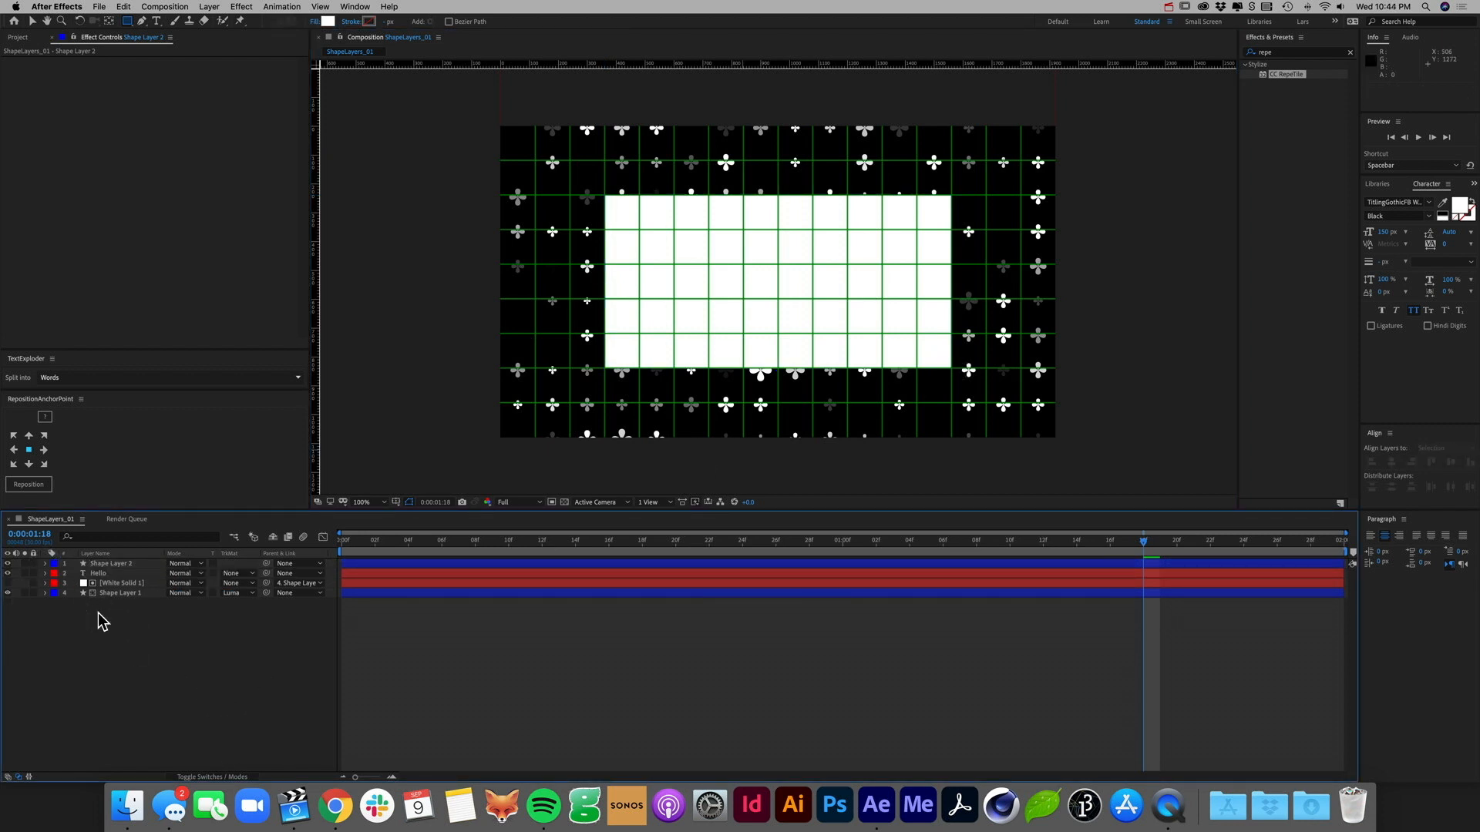
Step: Preview the animation from the start with the centre rectangle in place
left_click(108, 563)
key("space")
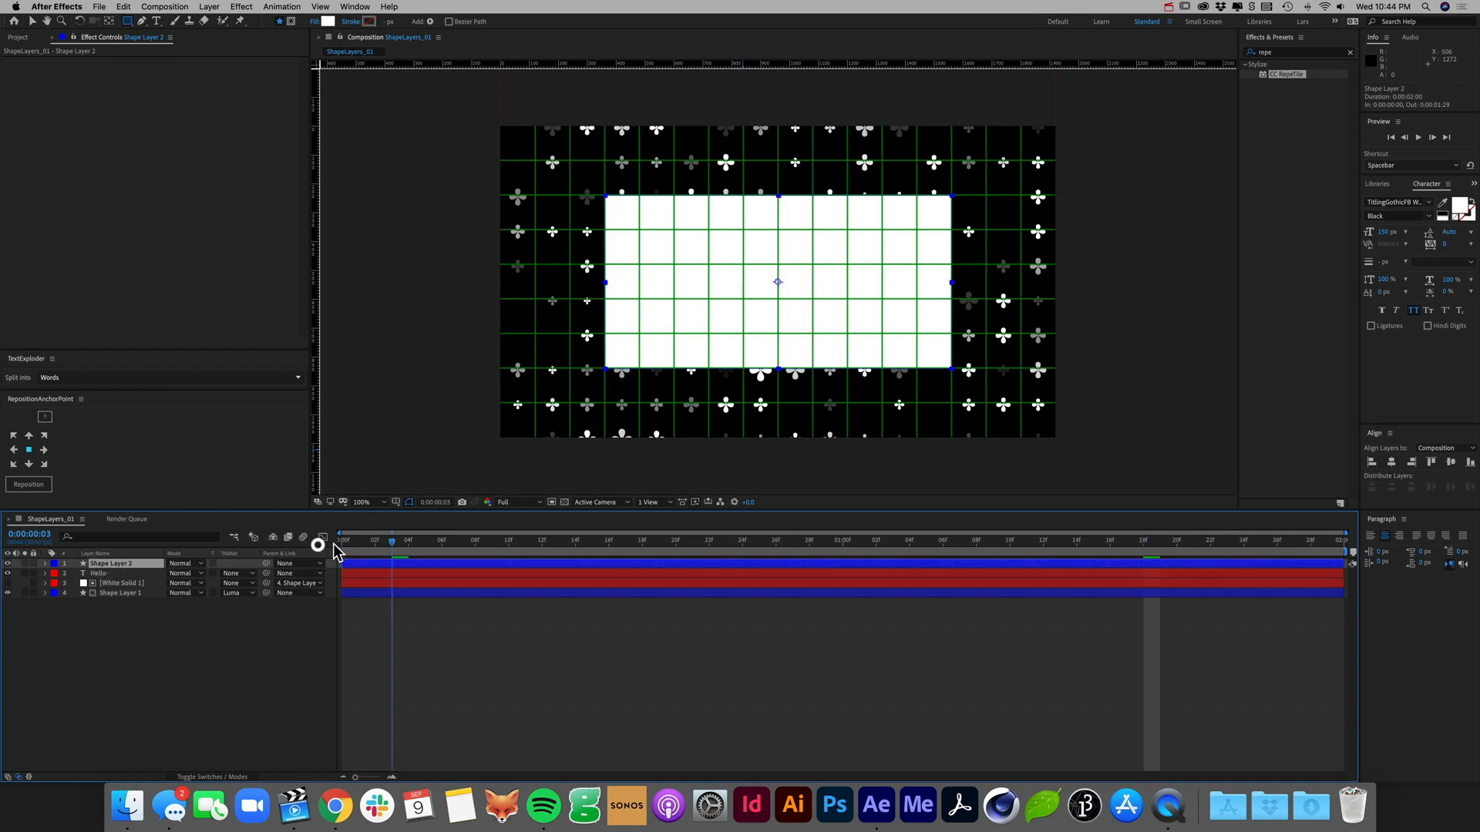
key("KP_0")
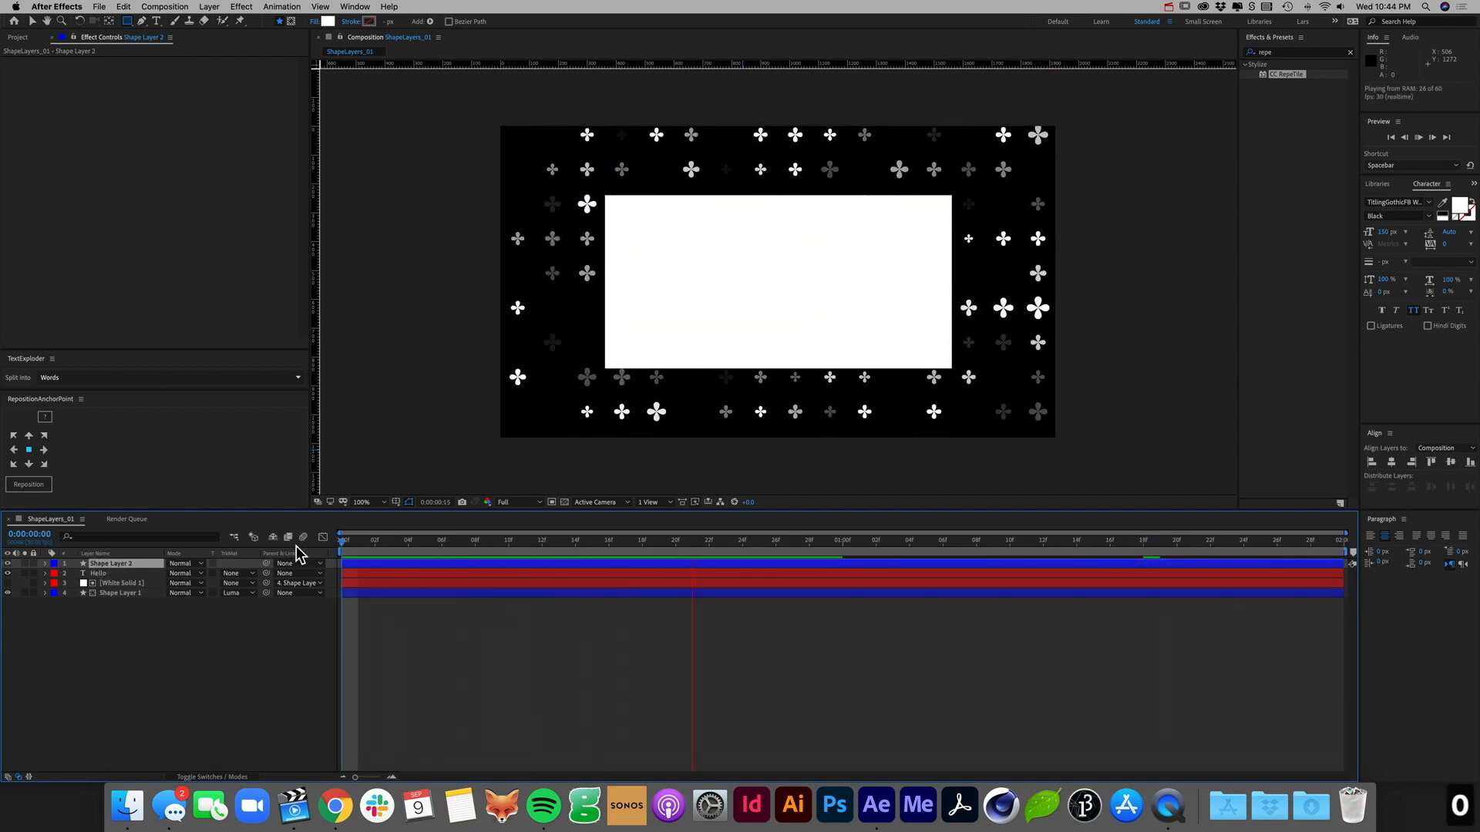
key("KP_0")
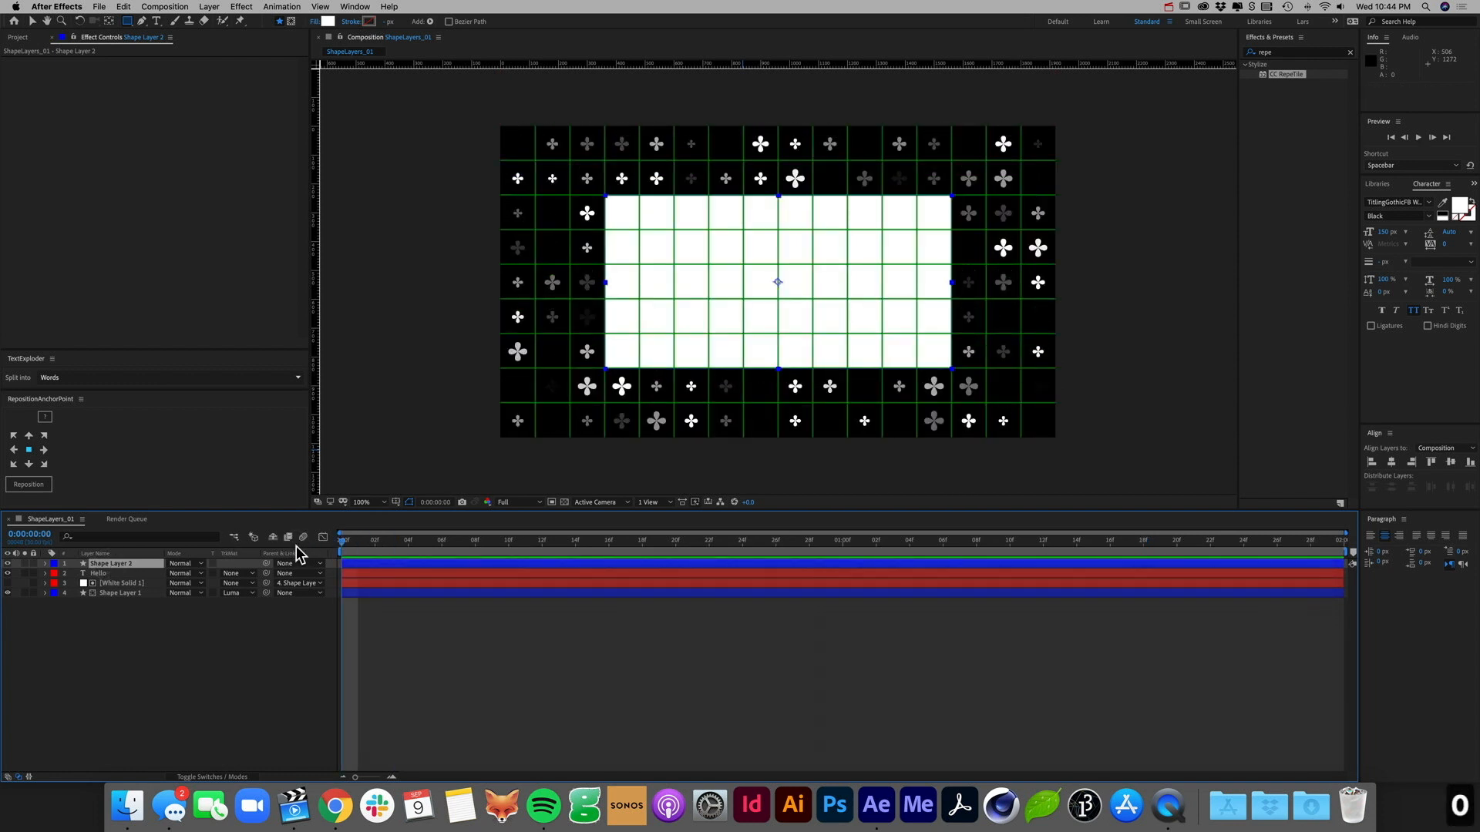
Step: Hide the rectangle's Shape Layer 2 and open the blending mode choices for Shape Layer 1
left_click(196, 692)
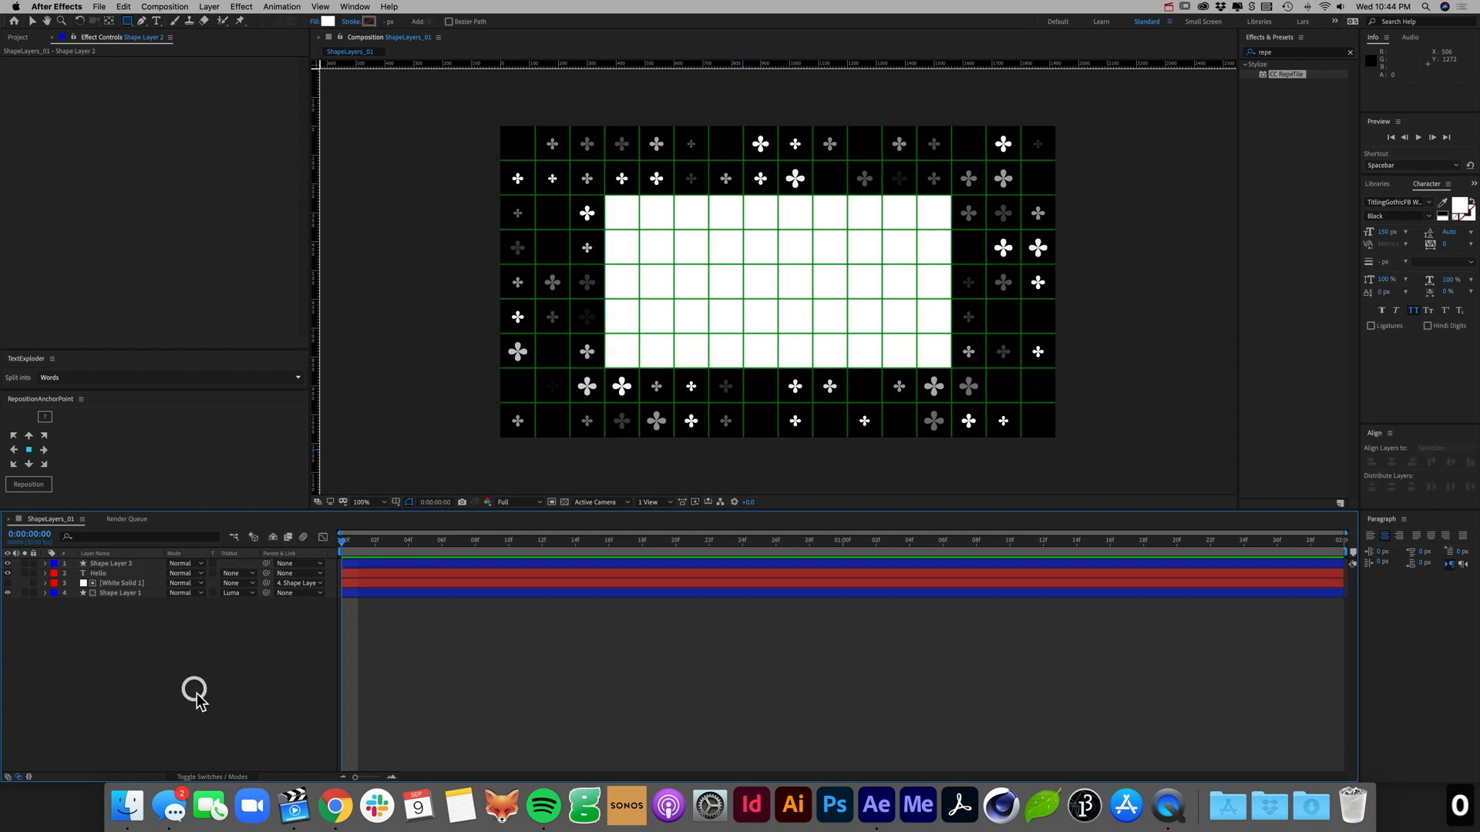
left_click(123, 565)
left_click(8, 564)
left_click(123, 592)
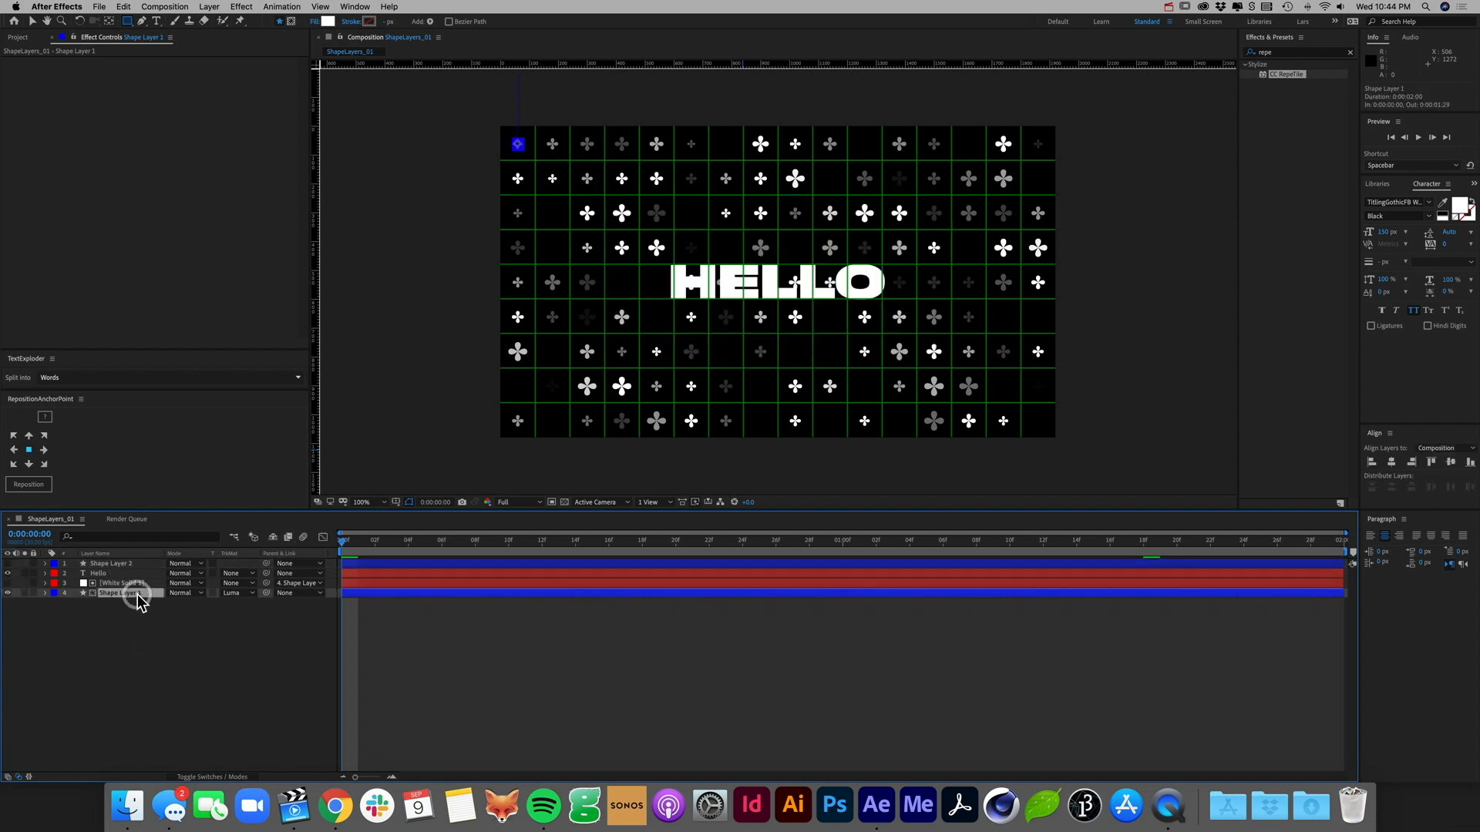
left_click(185, 564)
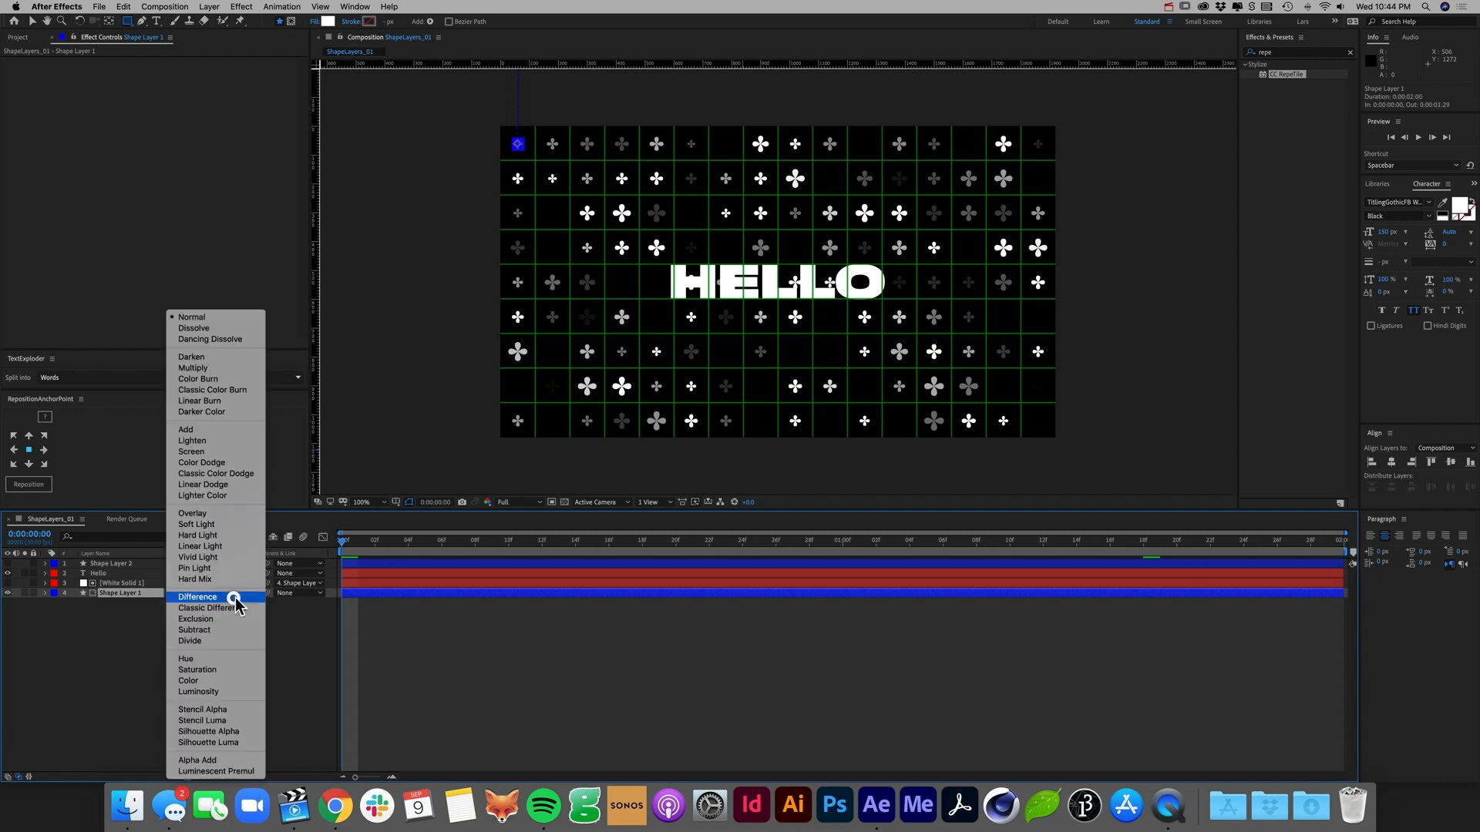
Step: Try the Difference blending mode on Shape Layer 2 and undo it
left_click(205, 599)
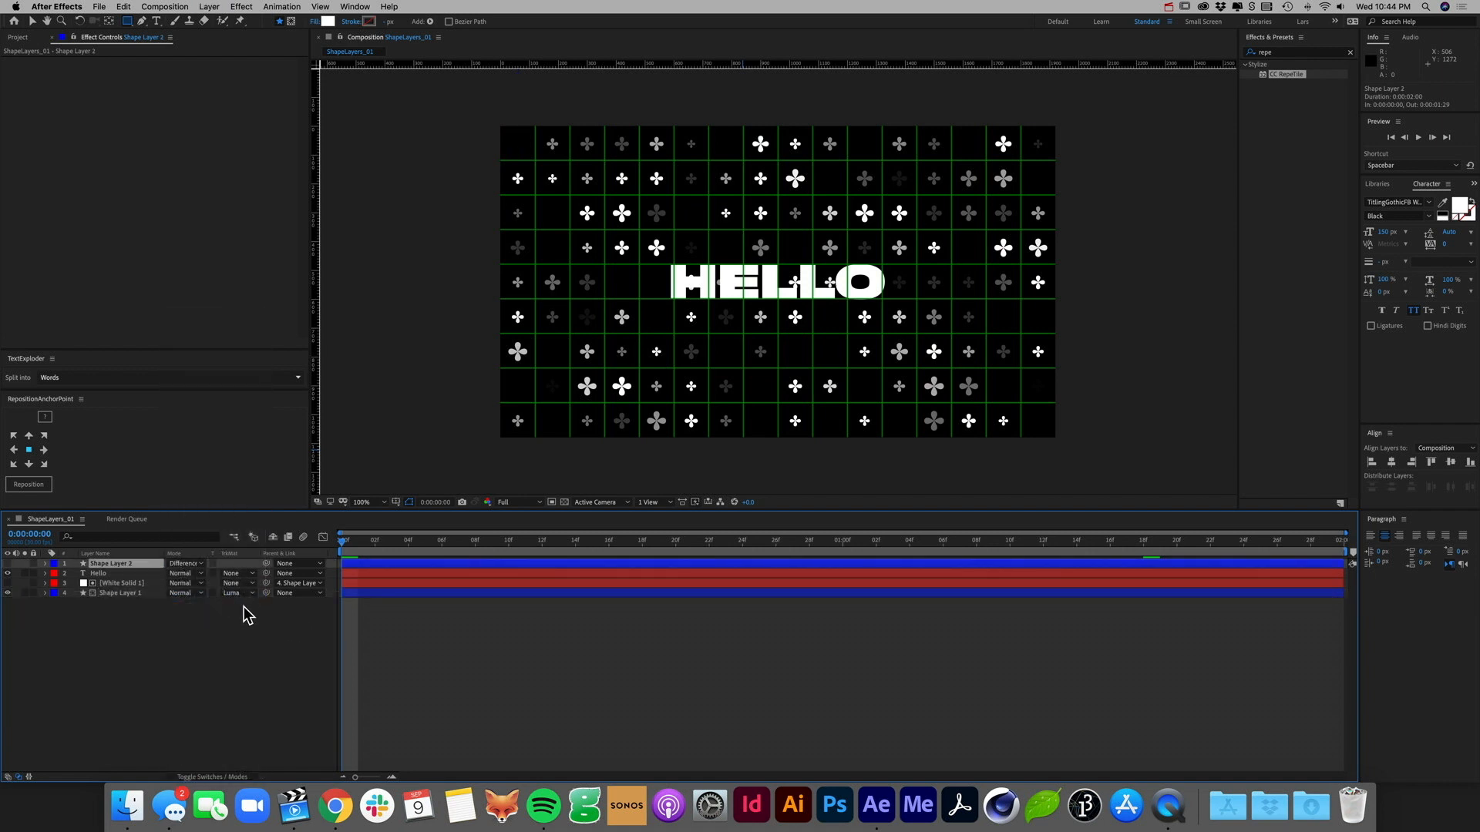
key("super+z")
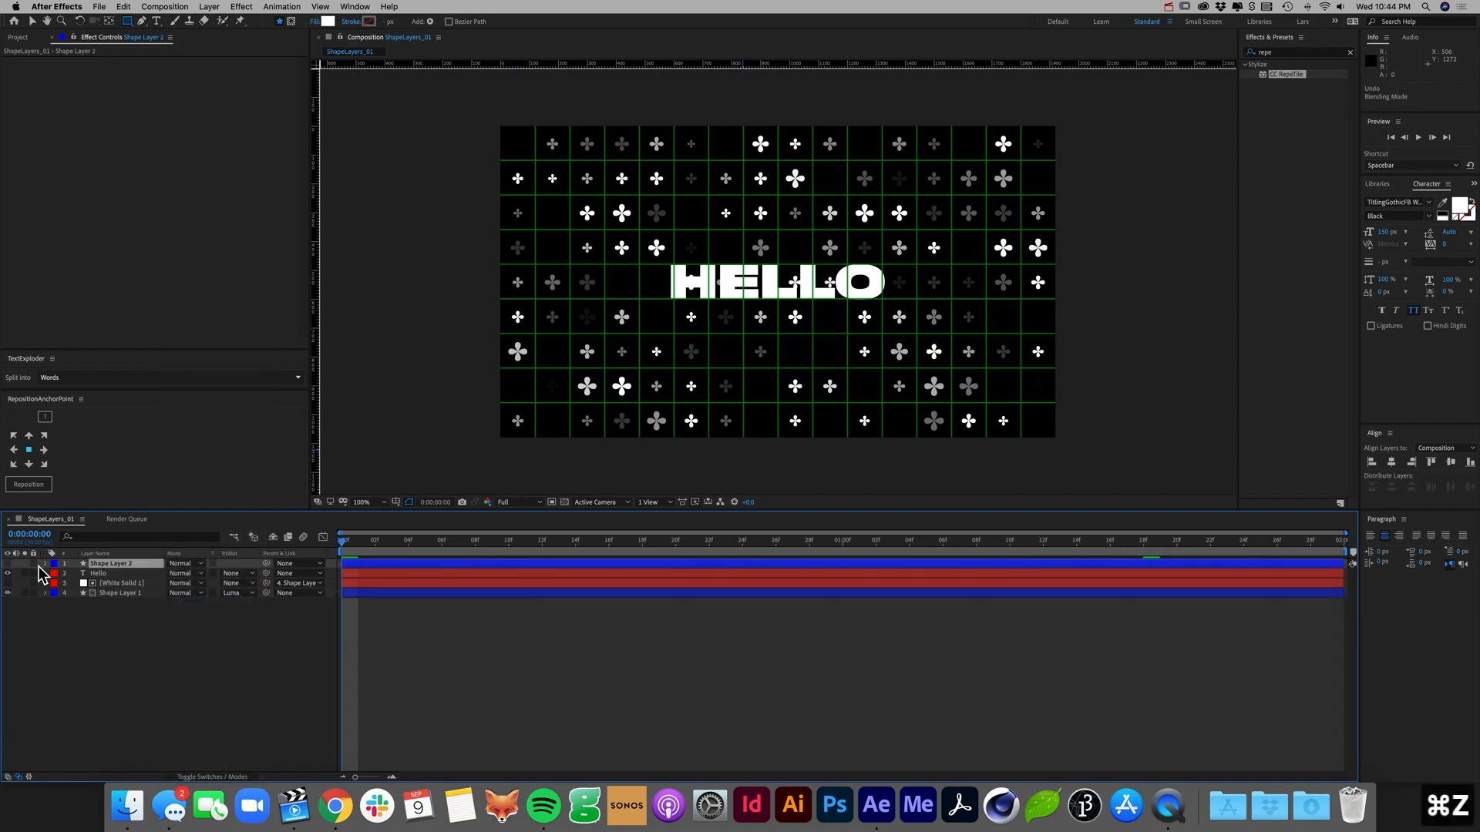
Step: Compare the composition with Shape Layer 2 shown and hidden to examine which part of the Shape Layer 1 pattern its rectangle covers
left_click(129, 594)
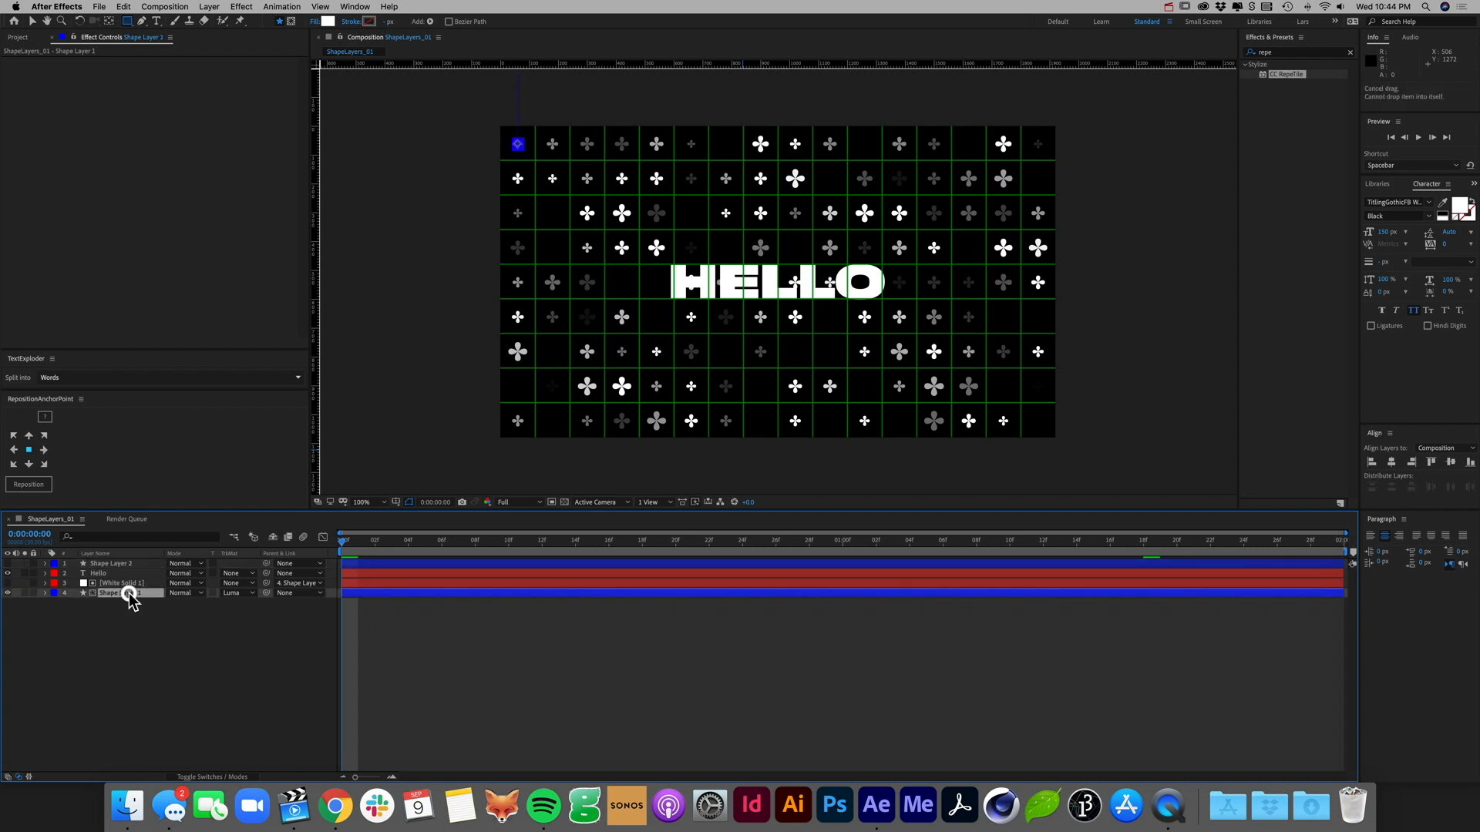
left_click(119, 563)
left_click(9, 572)
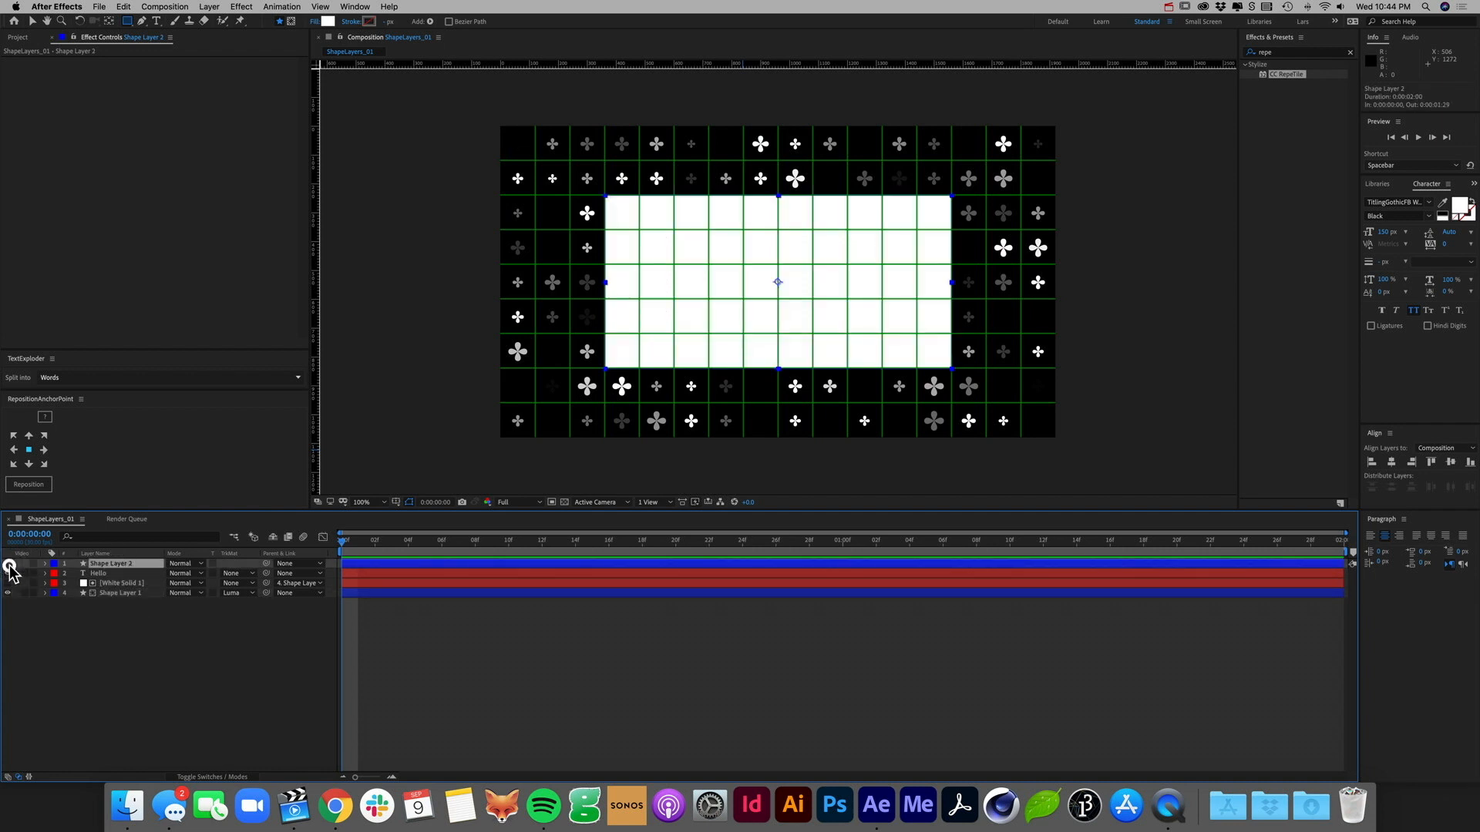
left_click(8, 573)
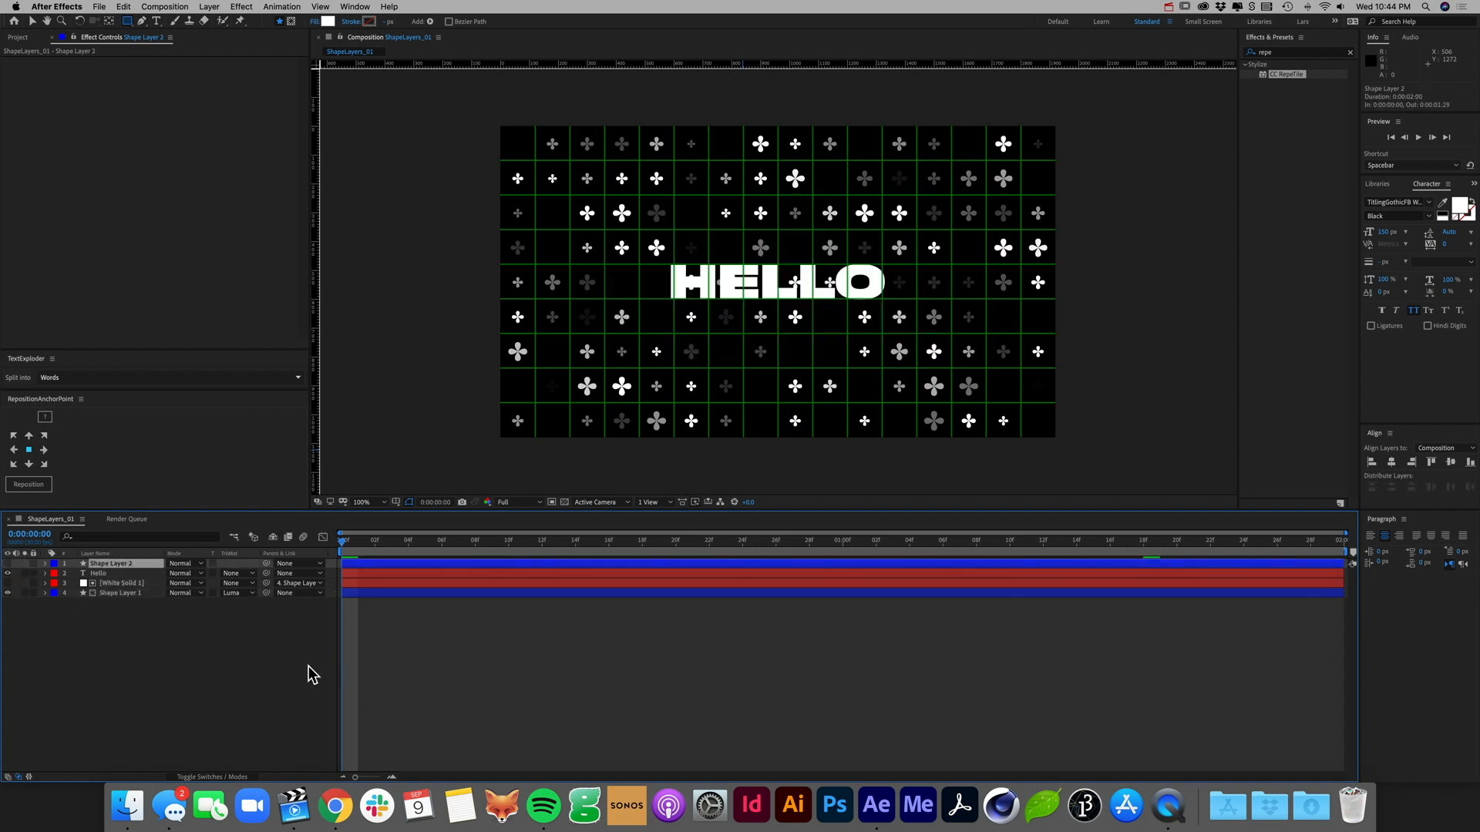
left_click(131, 593)
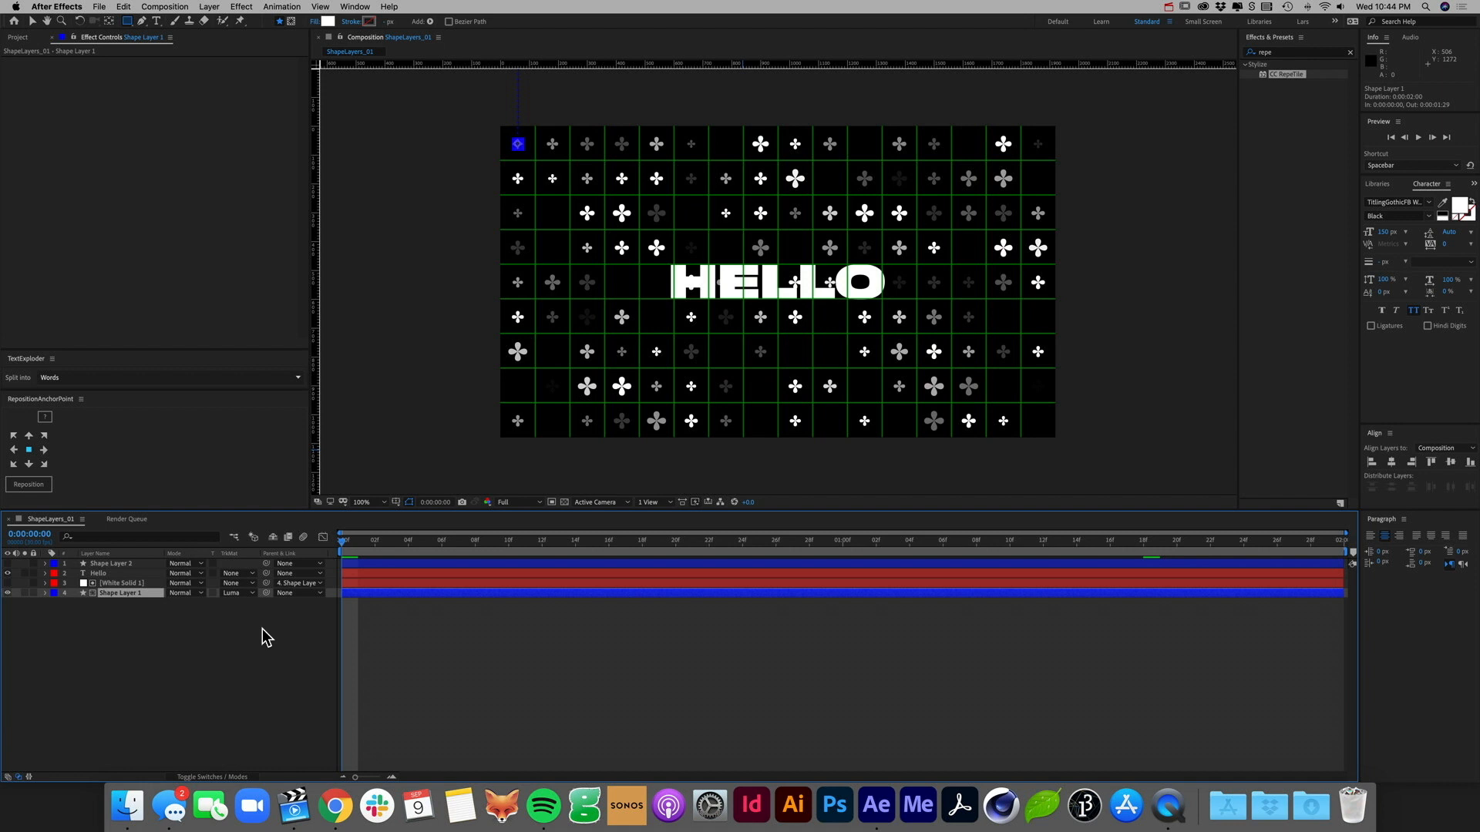
left_click(121, 564)
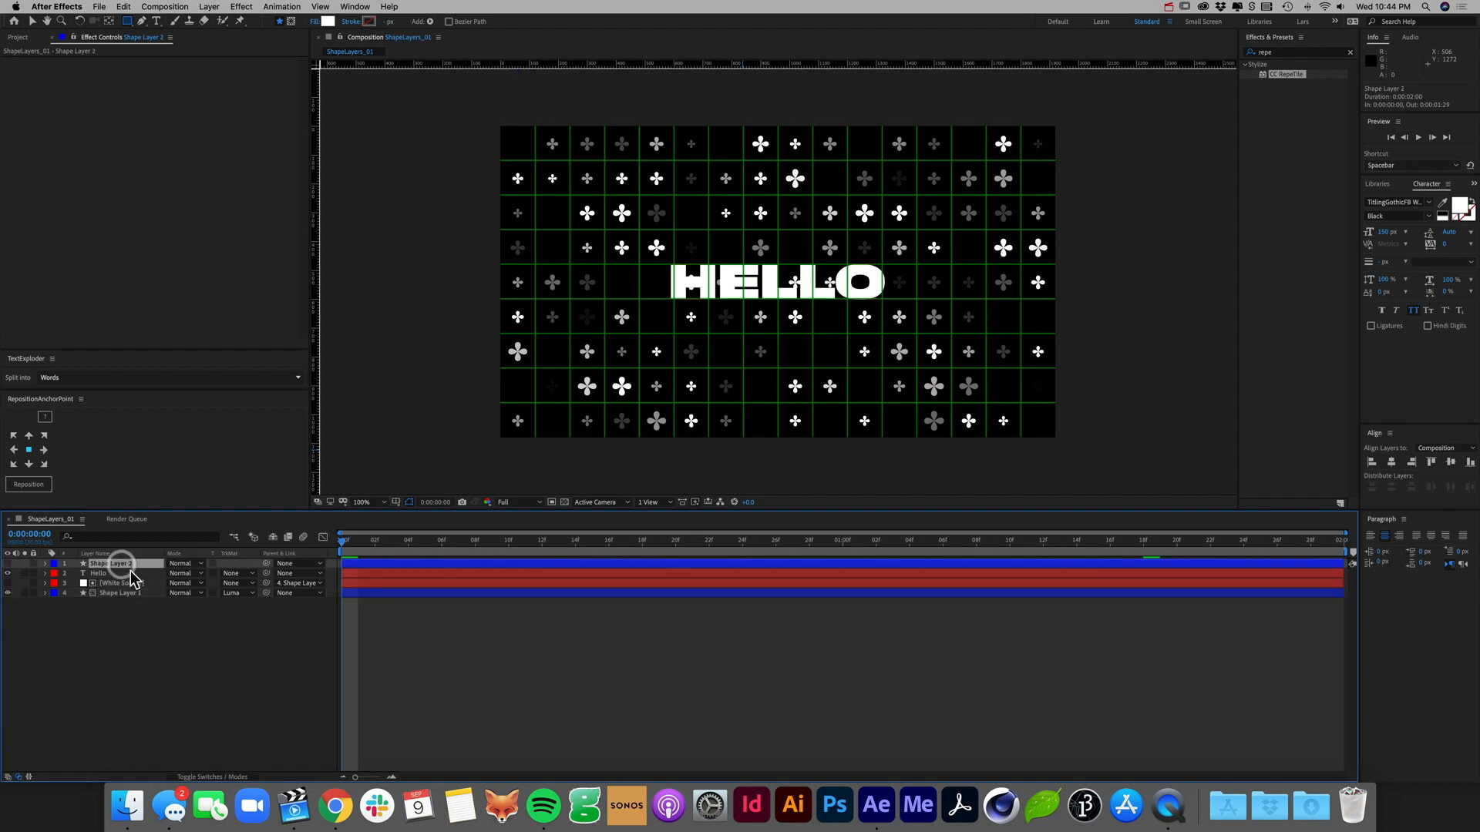
left_click(8, 563)
left_click_drag(103, 567, 143, 568)
left_click(7, 564)
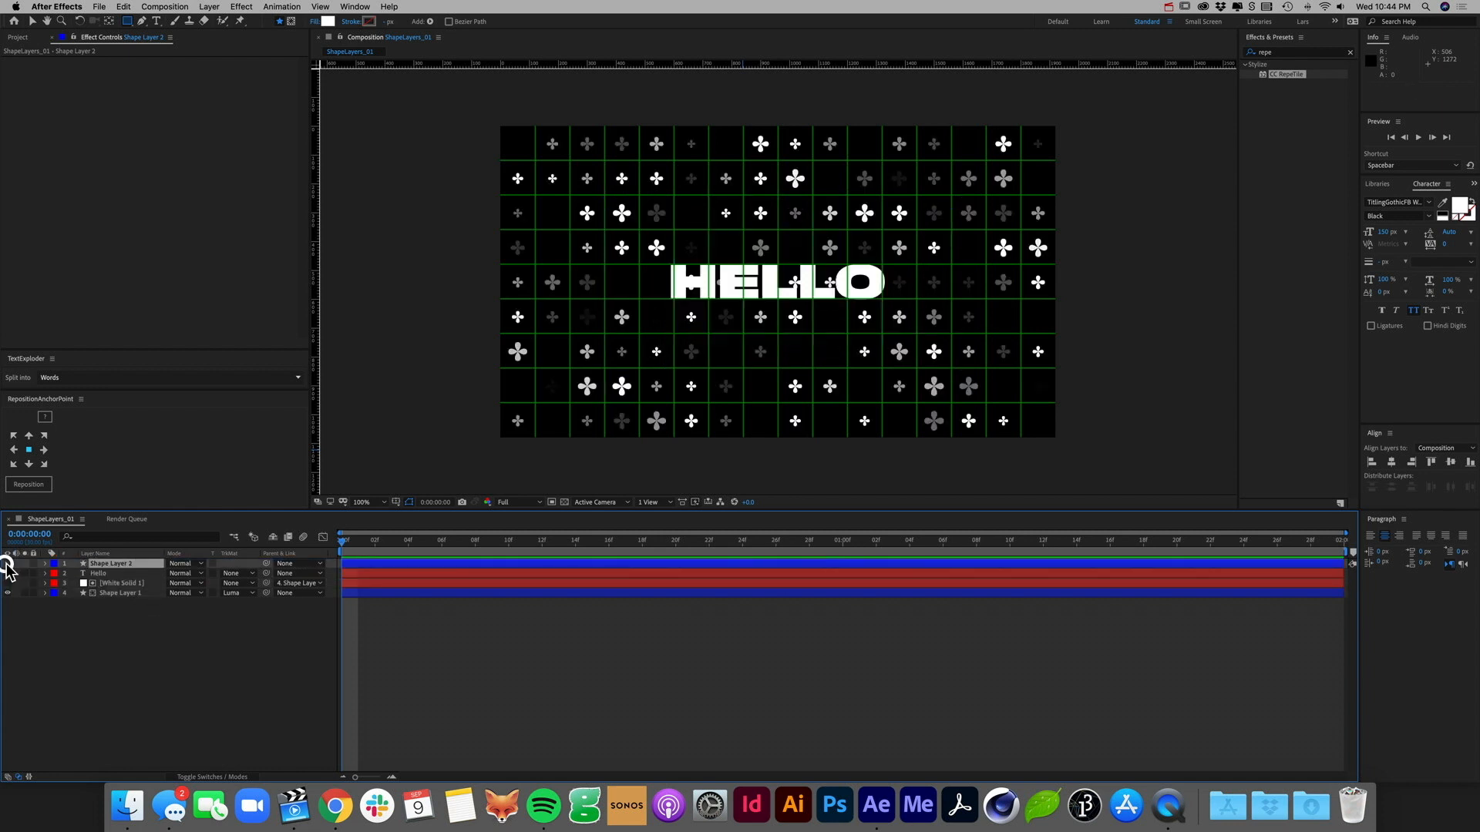
Step: Search the effects for "set" and apply the Set Matte effect to Shape Layer 1
left_click(1262, 53)
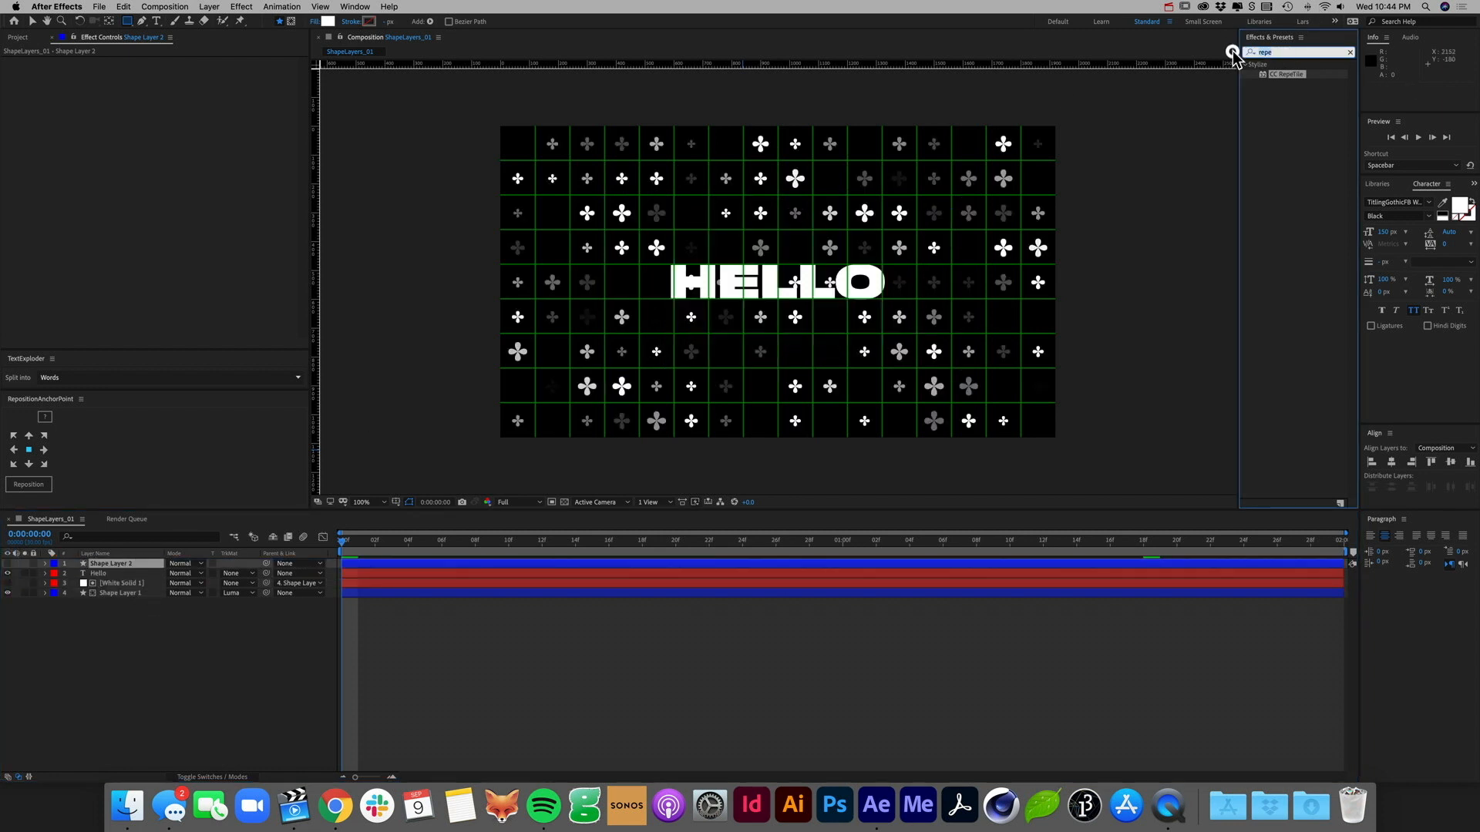
key("BackSpace")
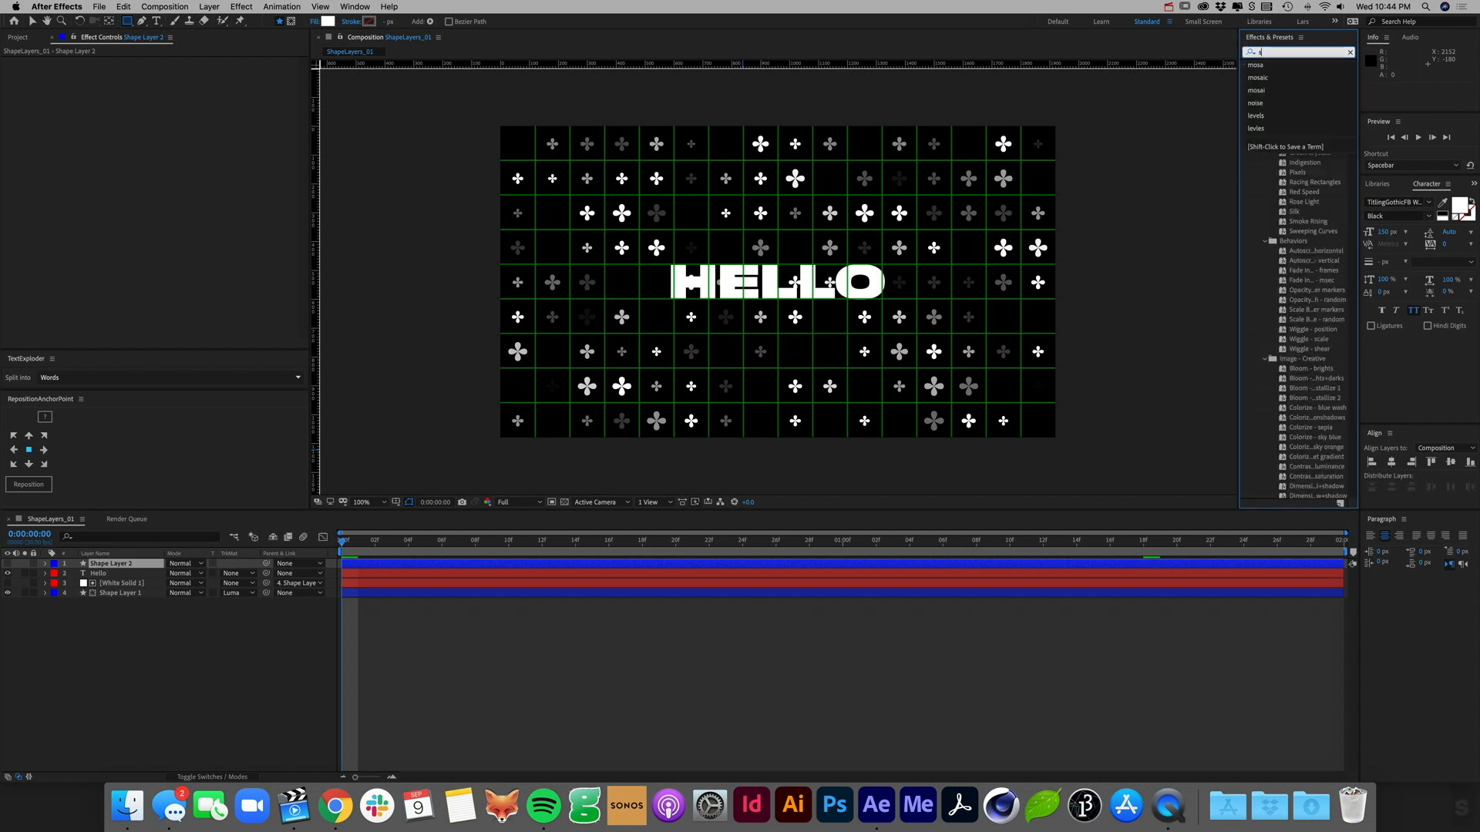
type("set")
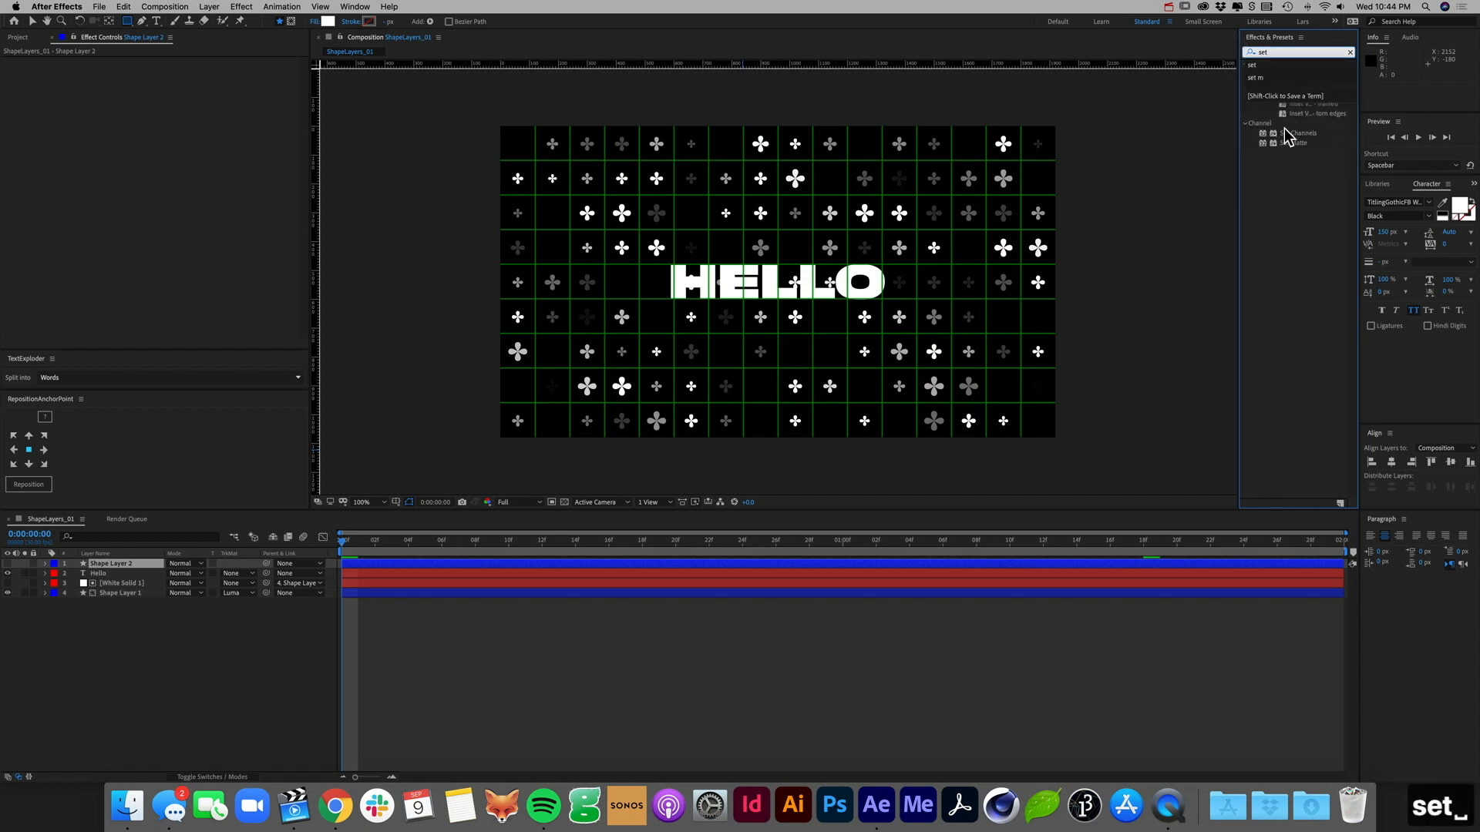
left_click(1295, 143)
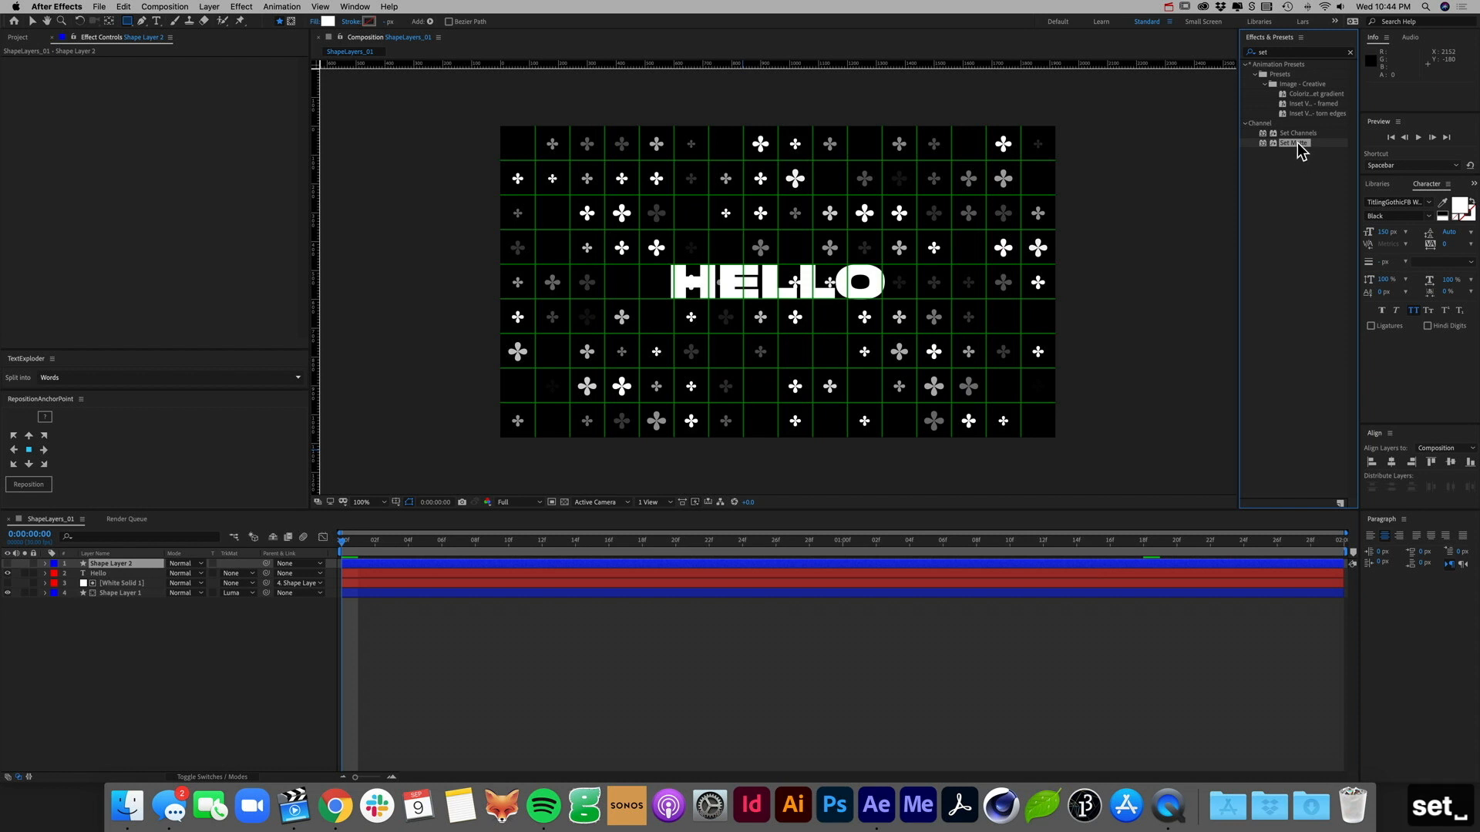
left_click_drag(1294, 143, 123, 593)
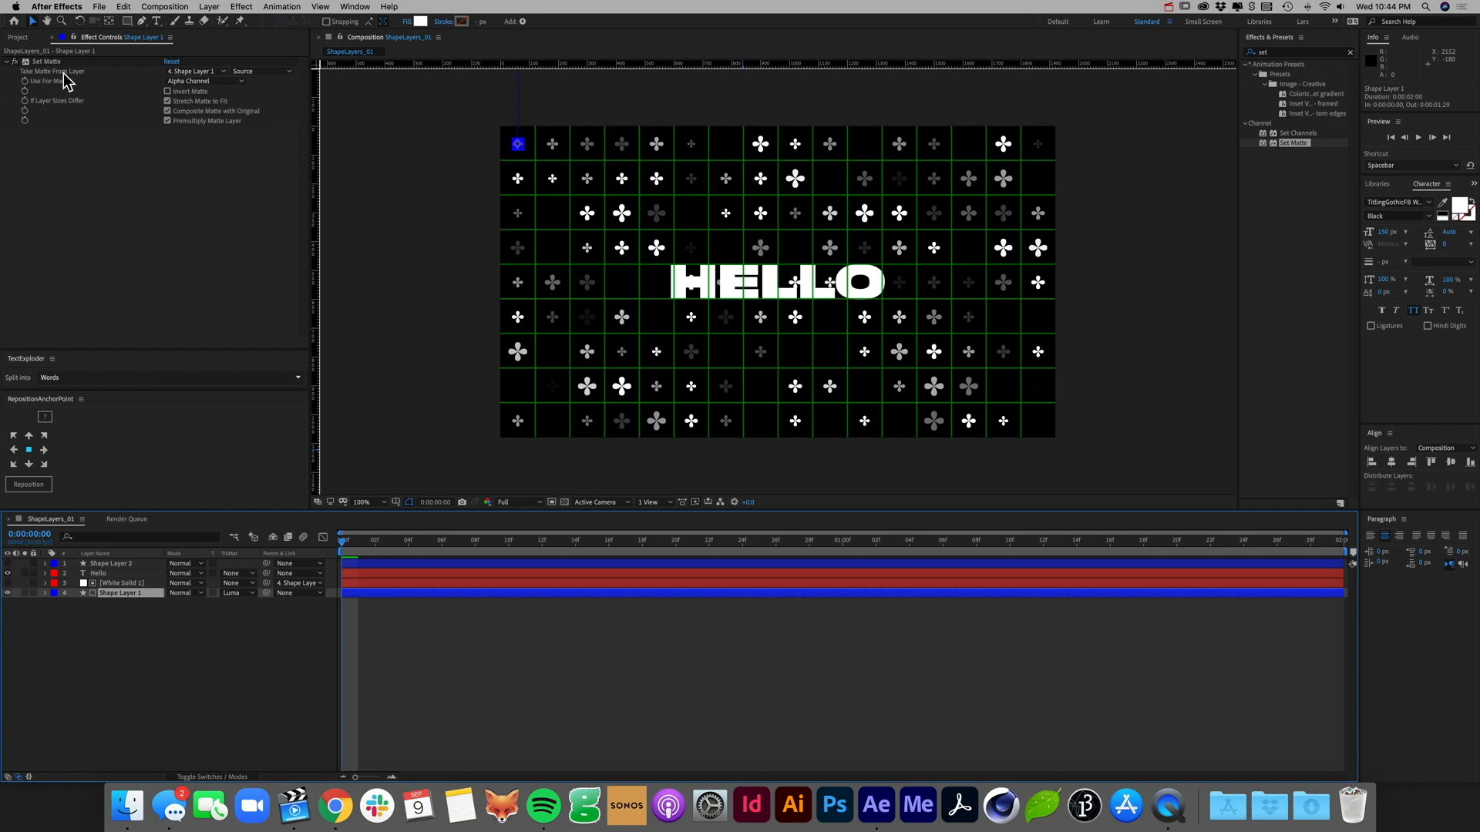
Step: Make Set Matte on Shape Layer 1 take its matte from Shape Layer 2 and invert the matte
left_click(119, 561)
left_click(131, 593)
left_click(215, 73)
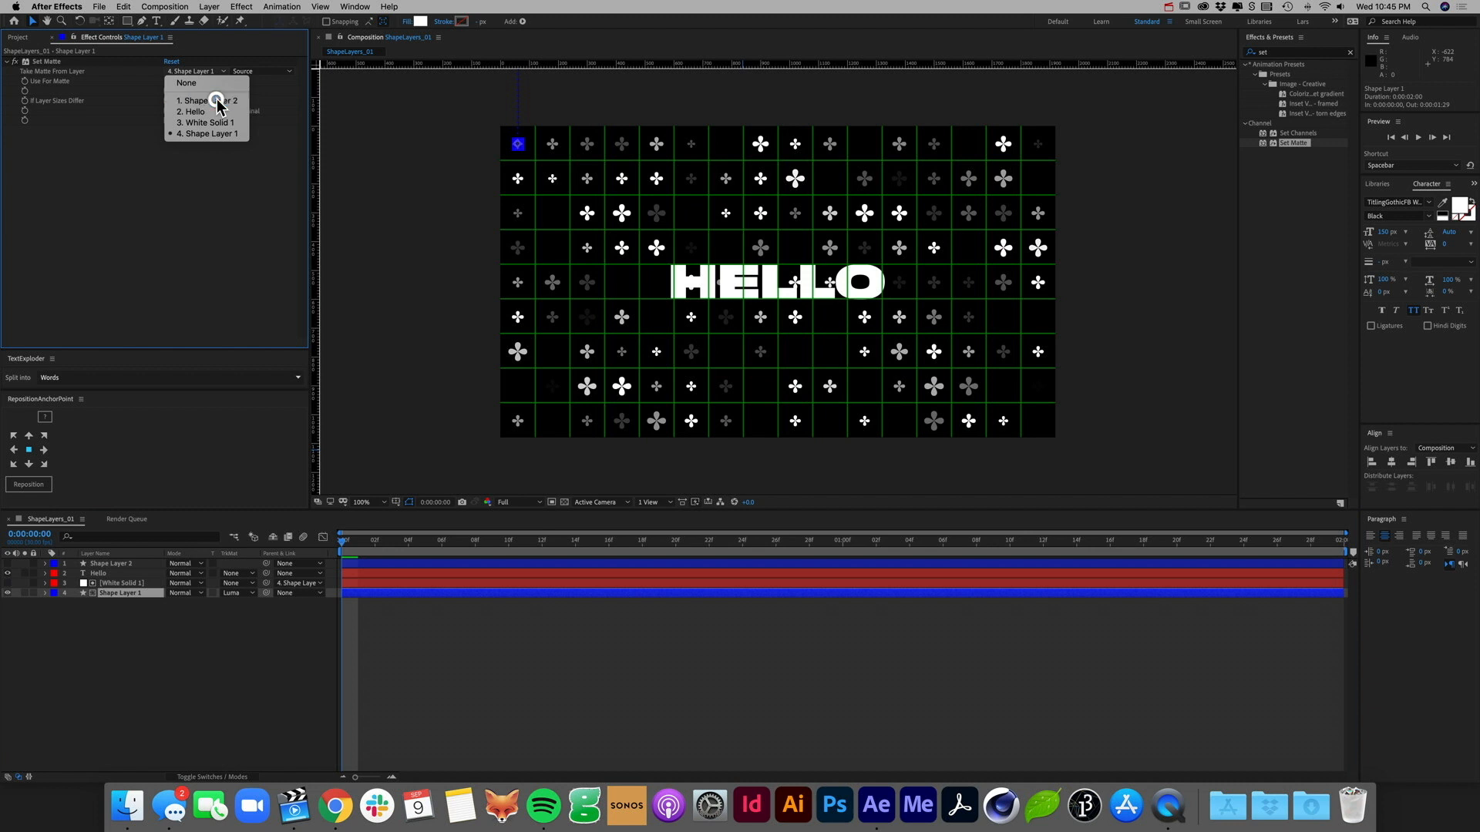
left_click(217, 100)
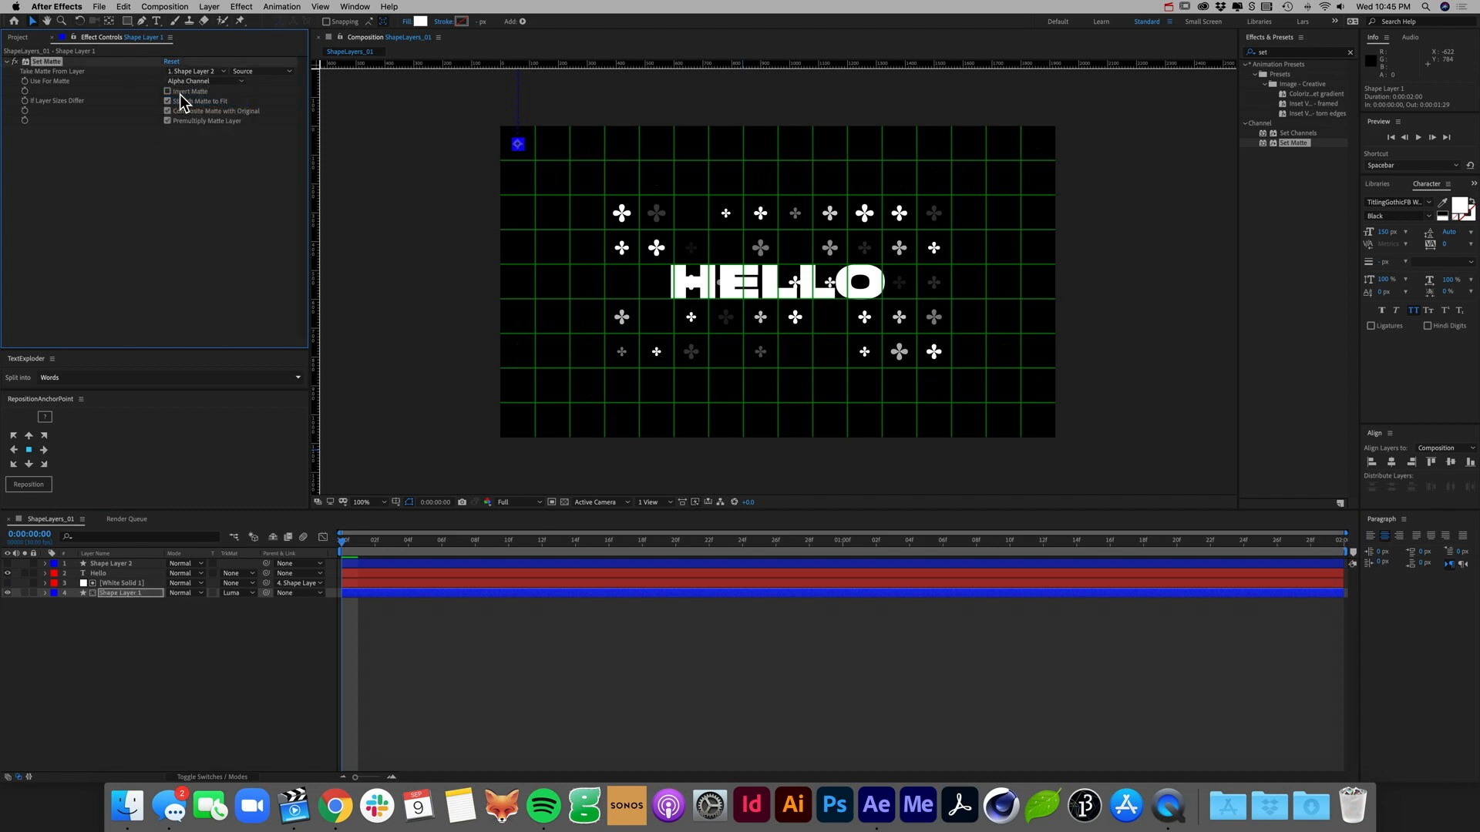
left_click(233, 80)
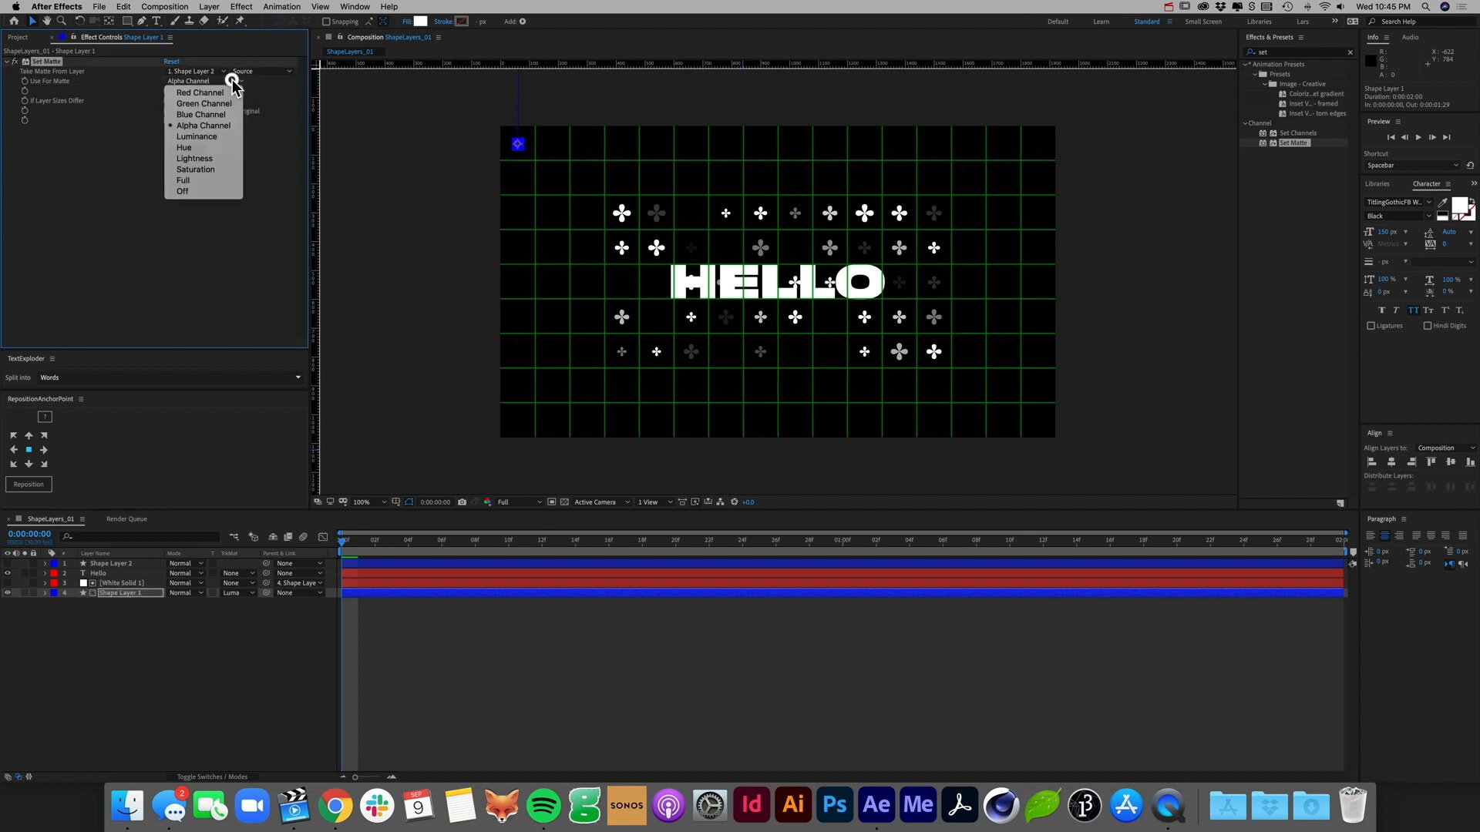
left_click(233, 80)
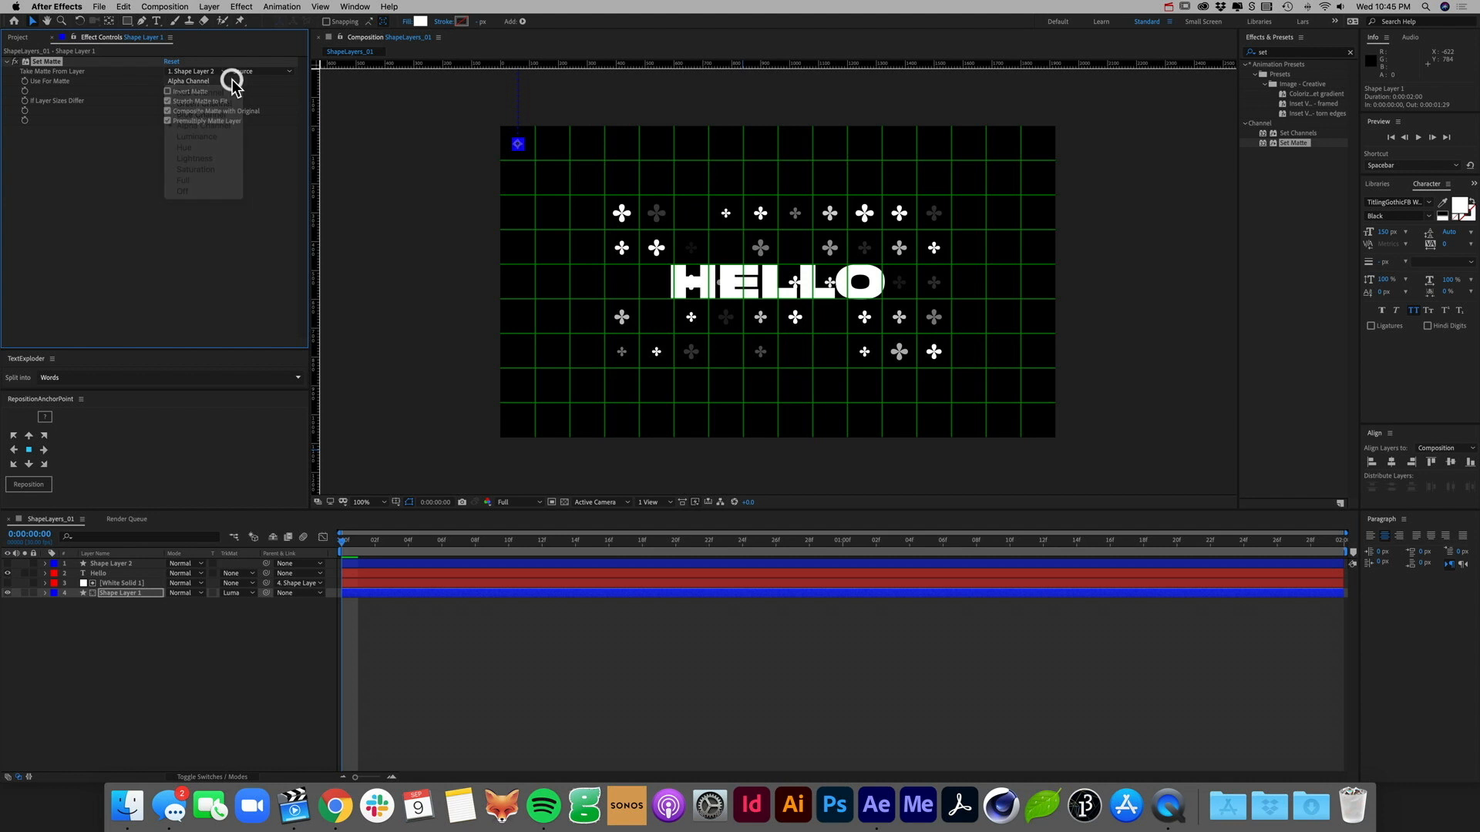
left_click(167, 92)
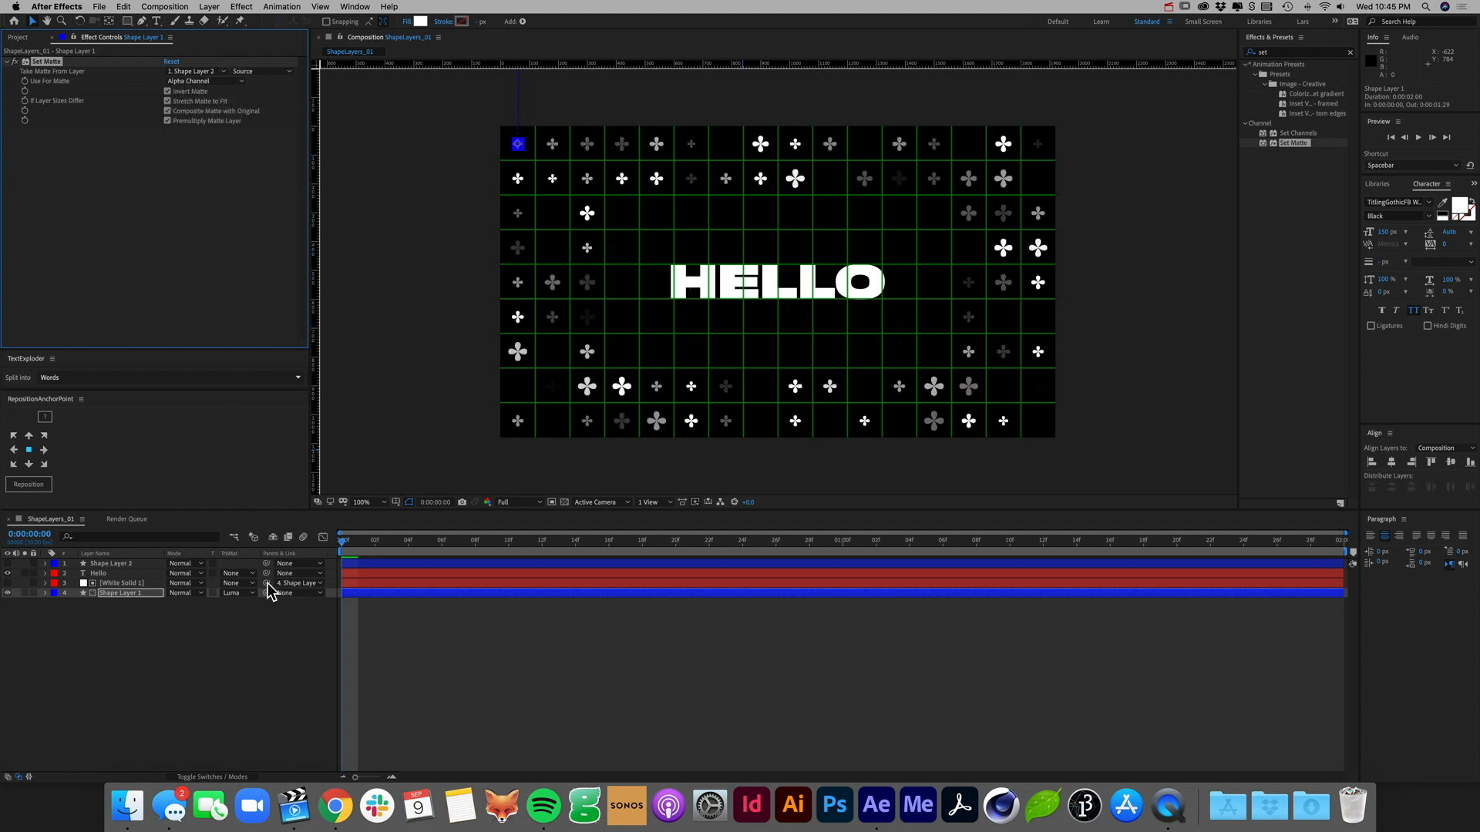
Step: Play back the composition to examine how the moving pattern behaves around the matted area, and return to the first frame to replay it
left_click(239, 697)
key("space")
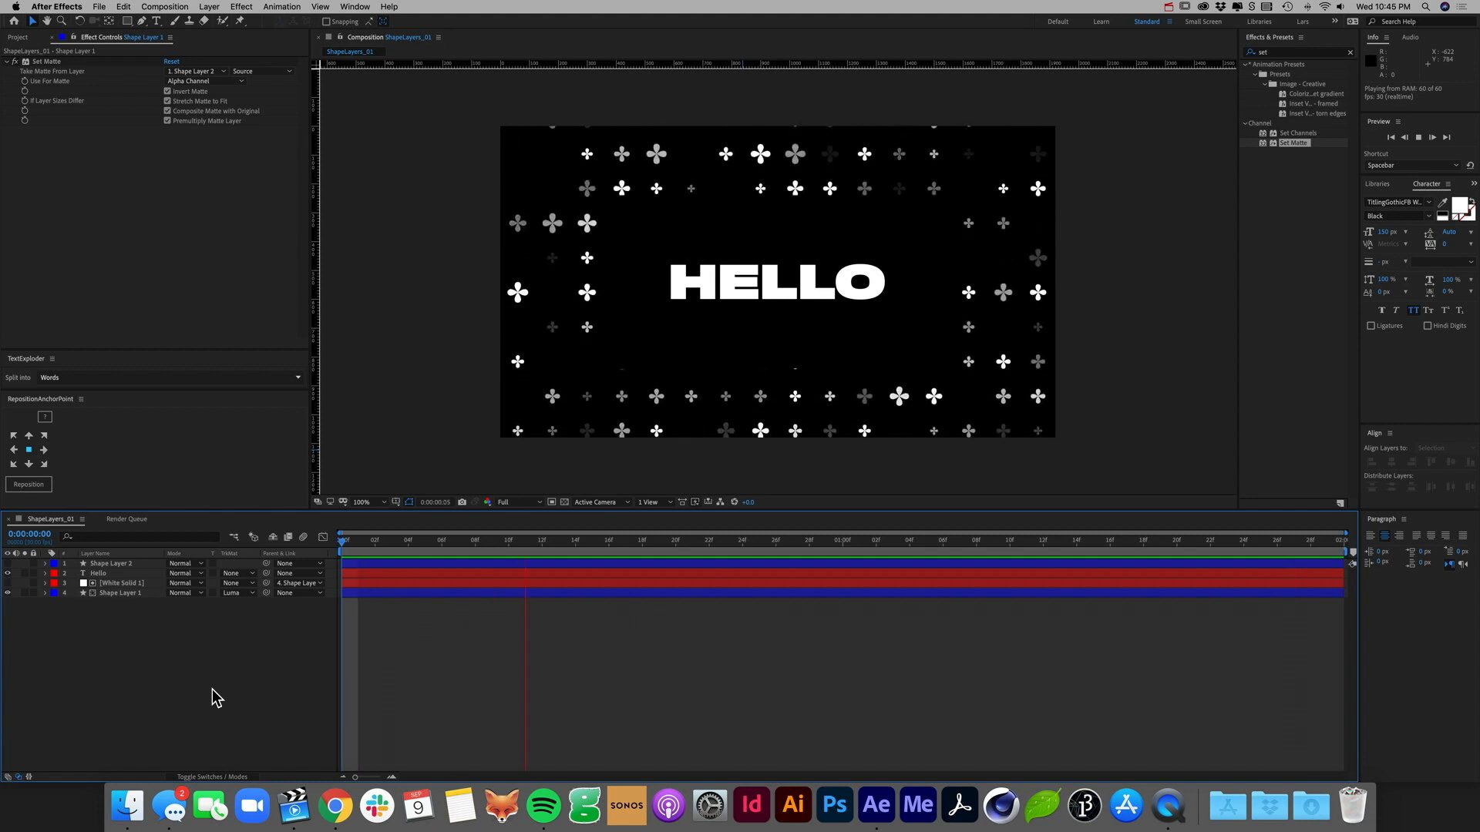
key("space")
left_click(123, 592)
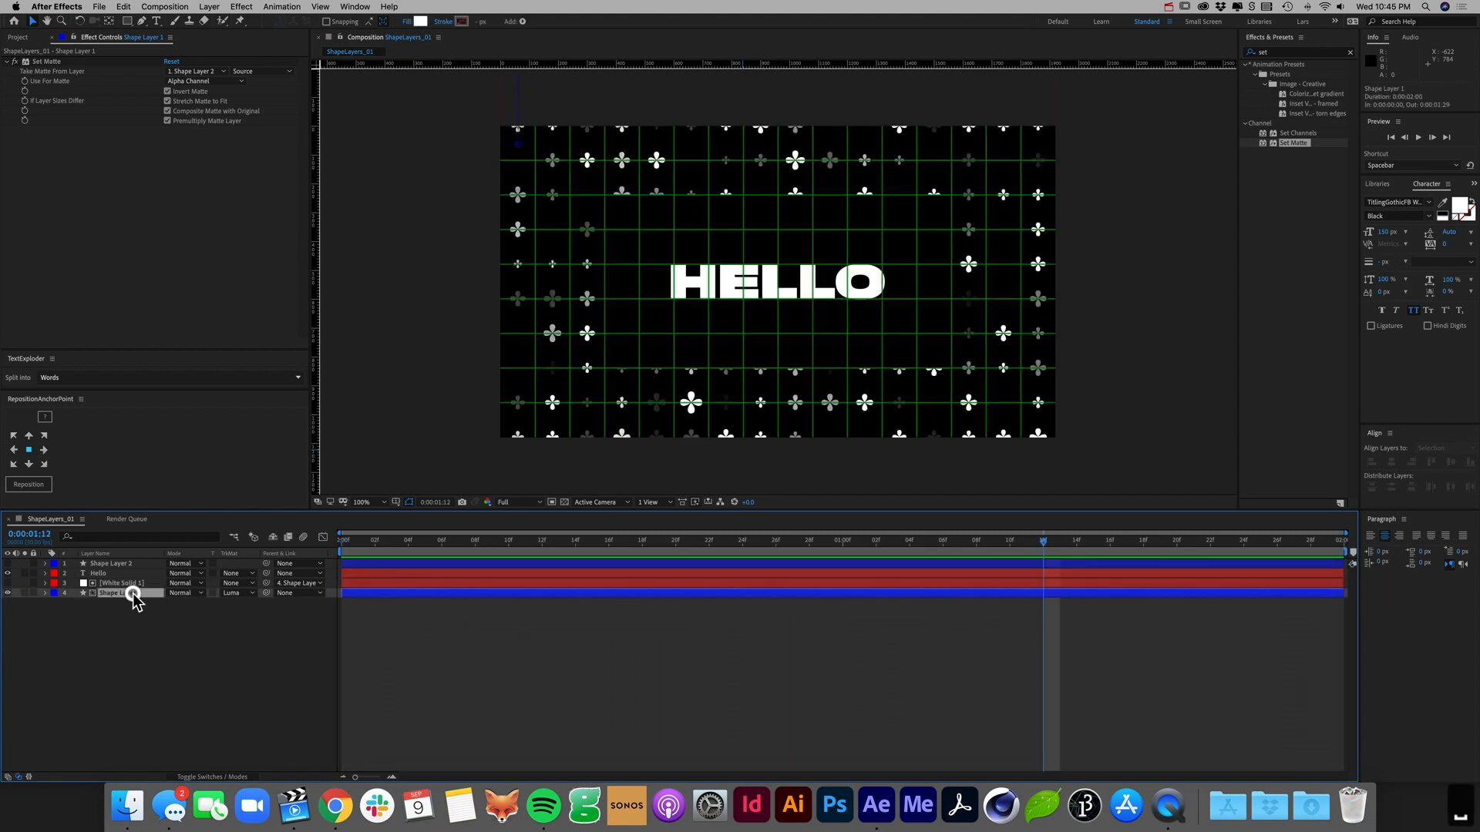
key("comma")
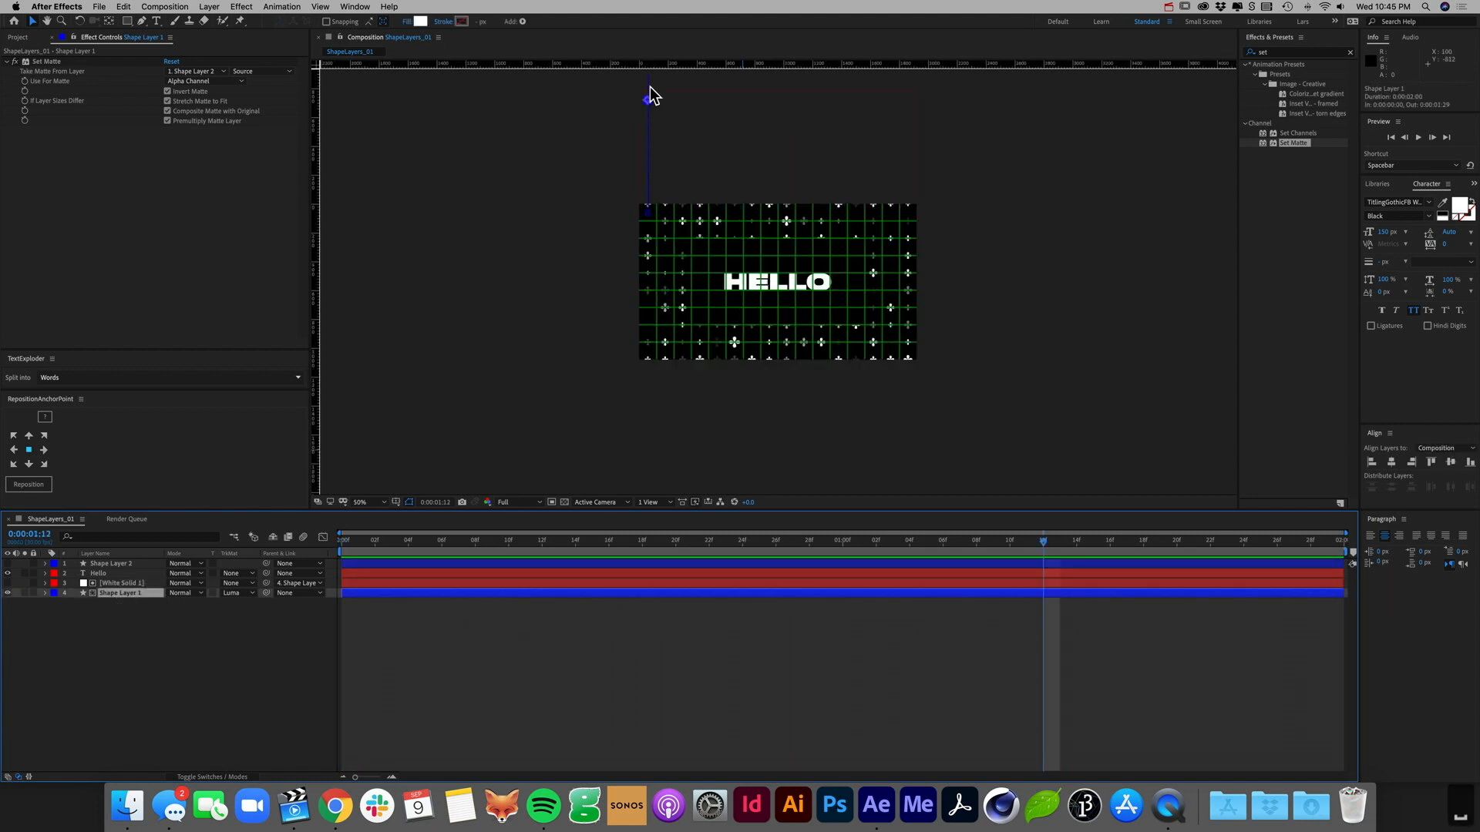
key("period")
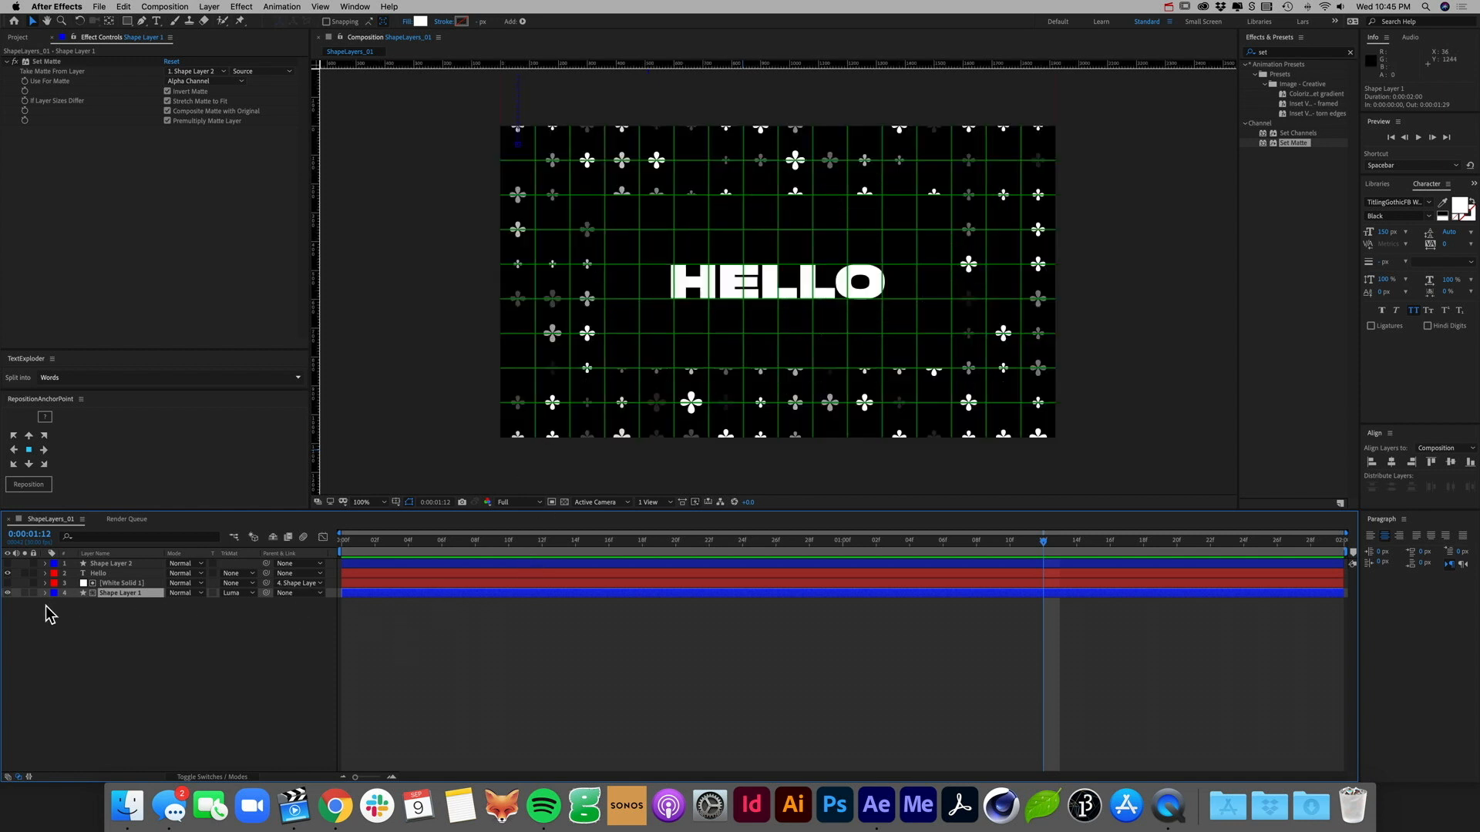
left_click(563, 698)
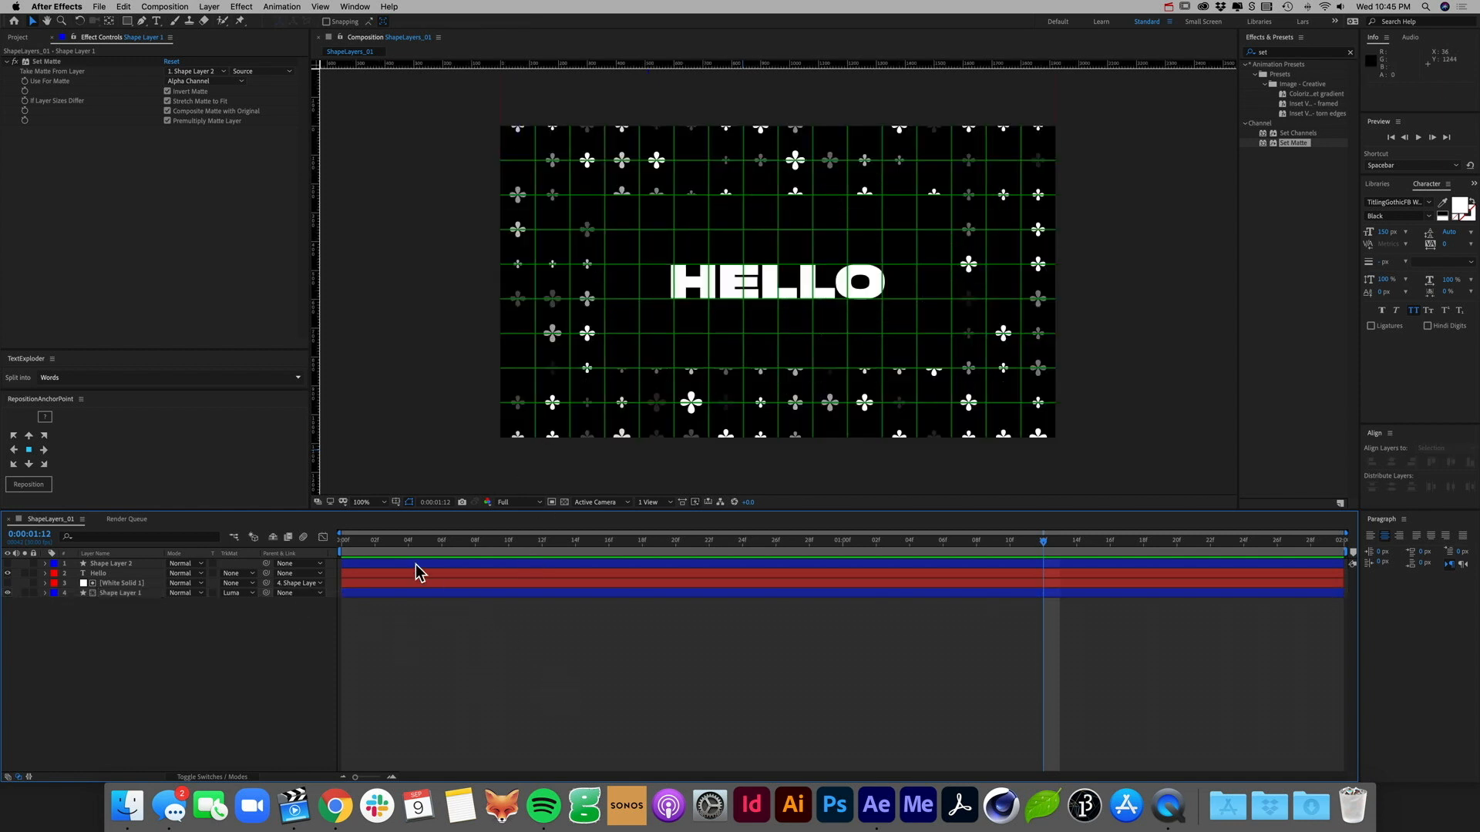
left_click(342, 539)
left_click(278, 539)
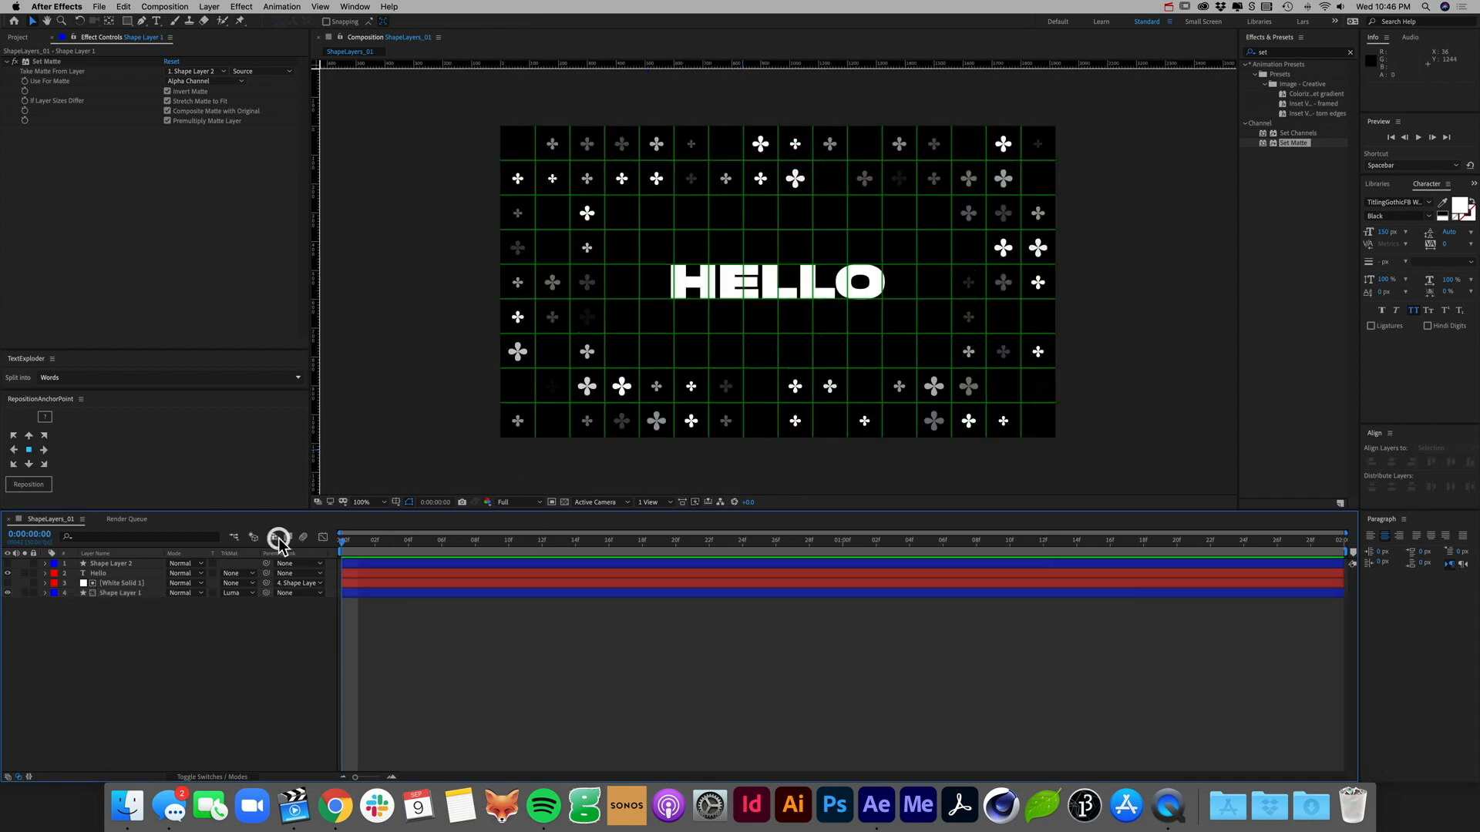
key("KP_0")
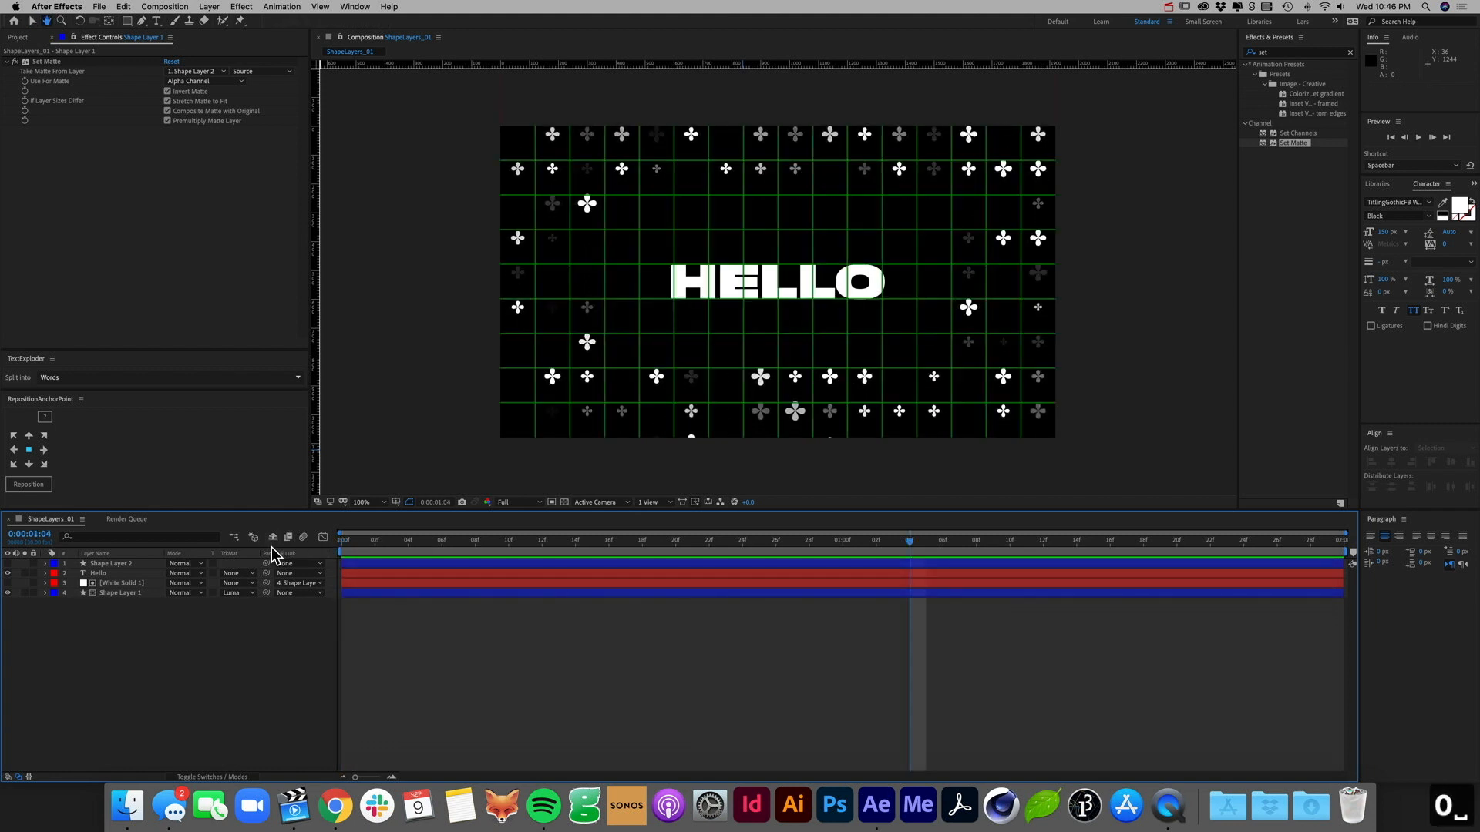
Step: Add a Zig Zag operator to Shape Layer 1 and place it between Repeater 2 and Pucker & Bloat 1
left_click(45, 594)
left_click(253, 604)
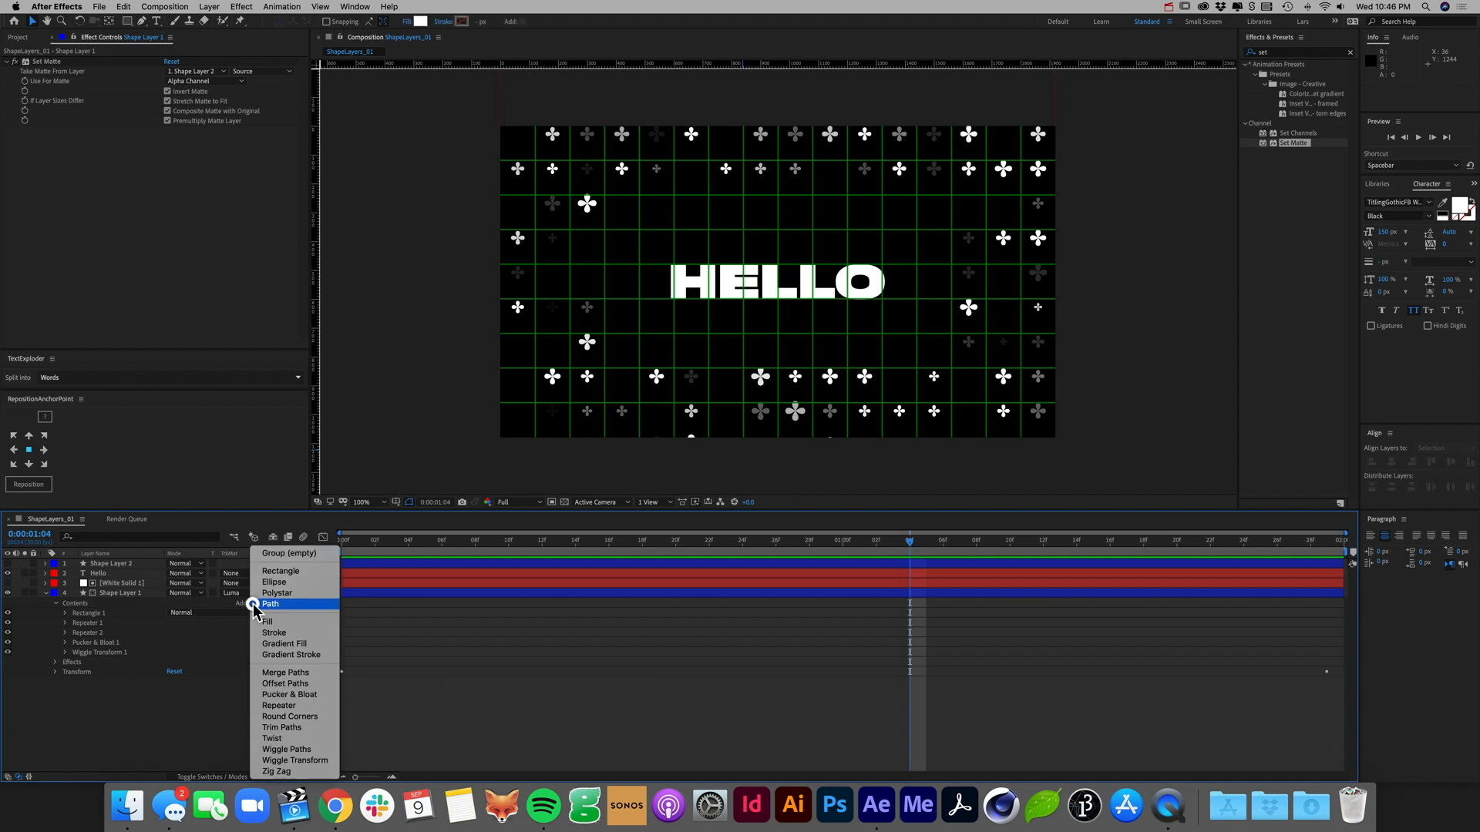
left_click(278, 771)
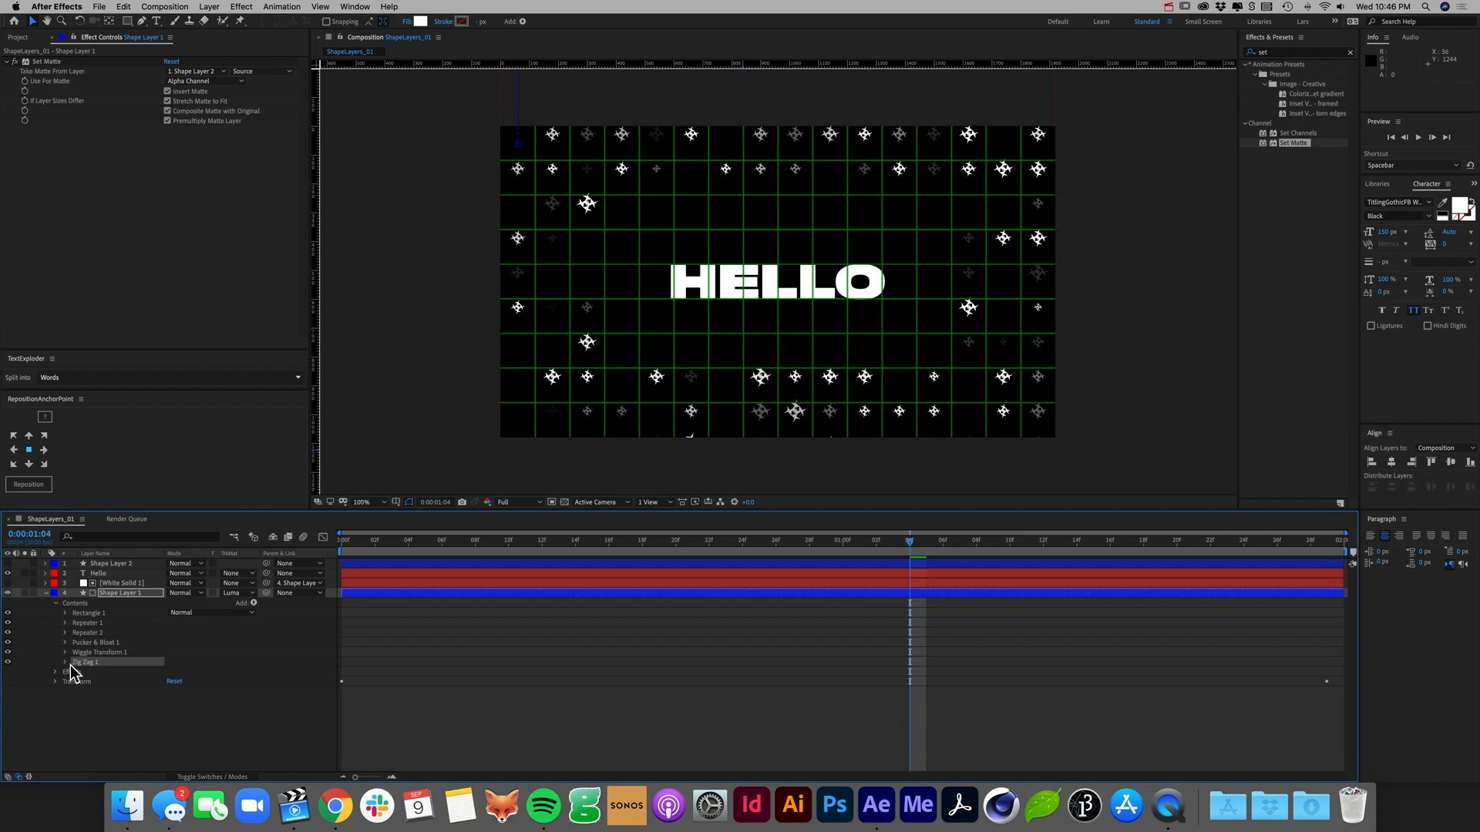
left_click_drag(72, 663, 95, 638)
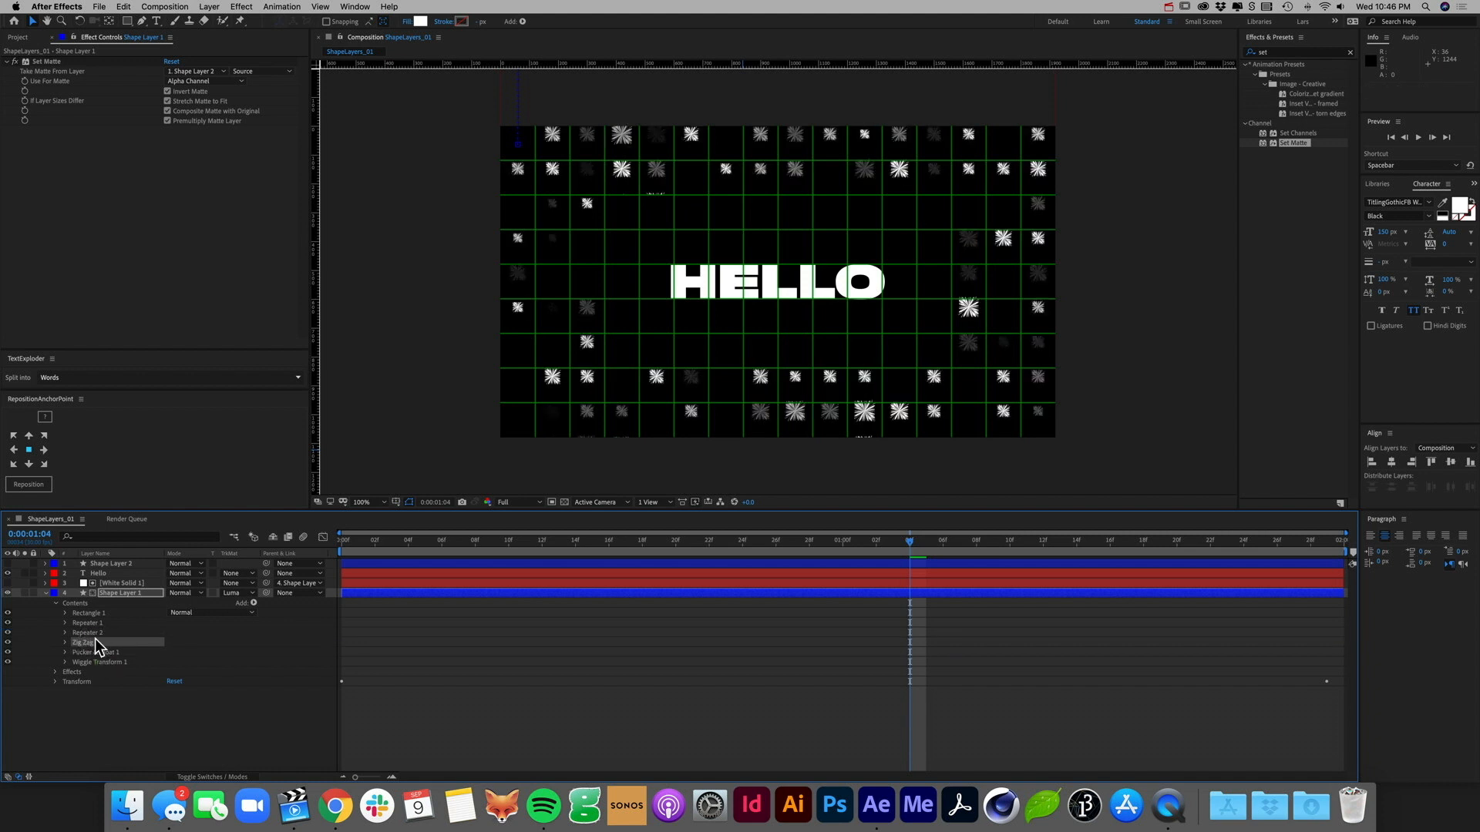
Step: Preview the animation with the Zig Zag operator, and delete Zig Zag 1 from Shape Layer 1
left_click(513, 753)
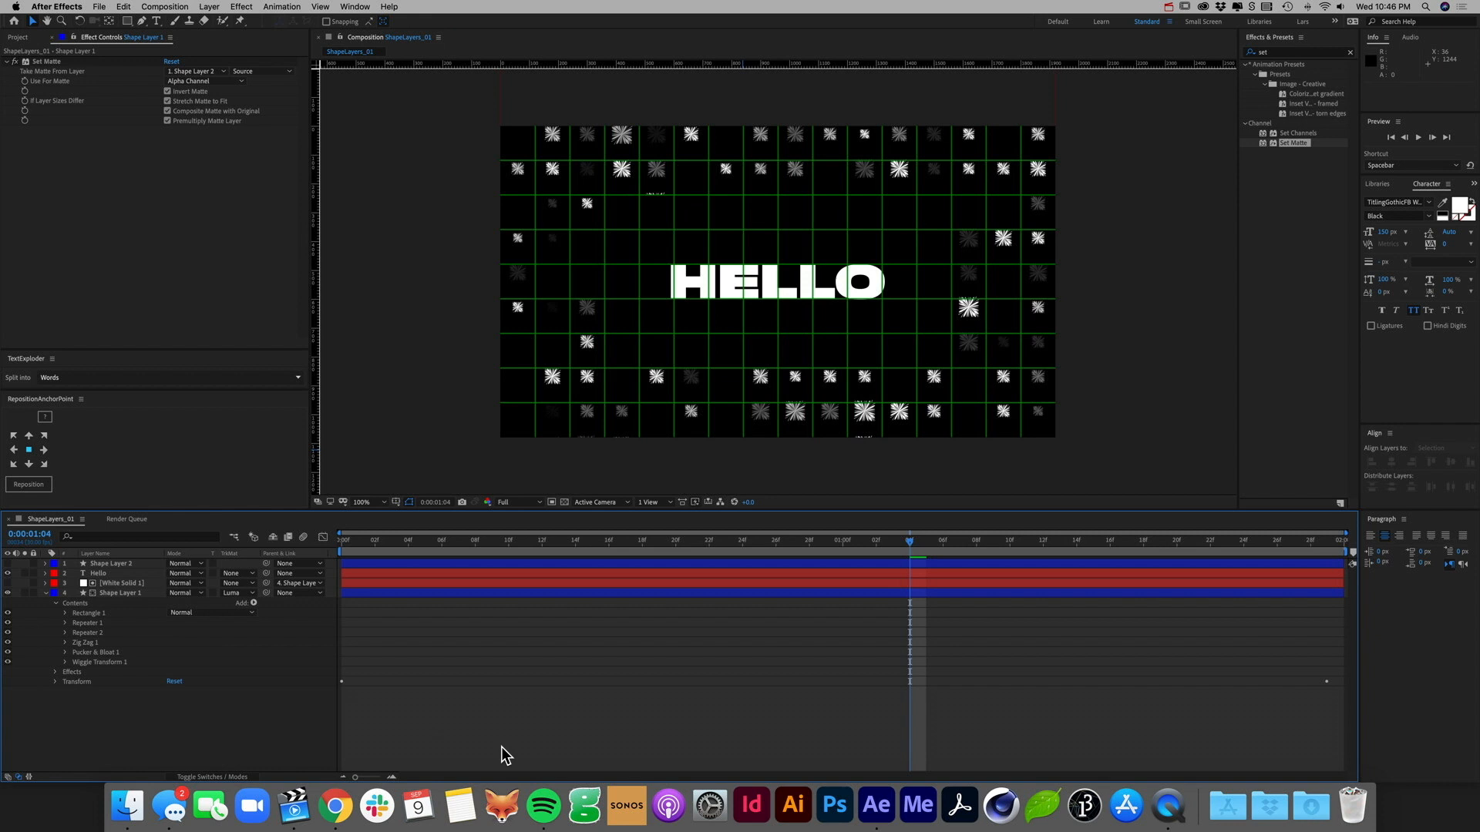
key("KP_0")
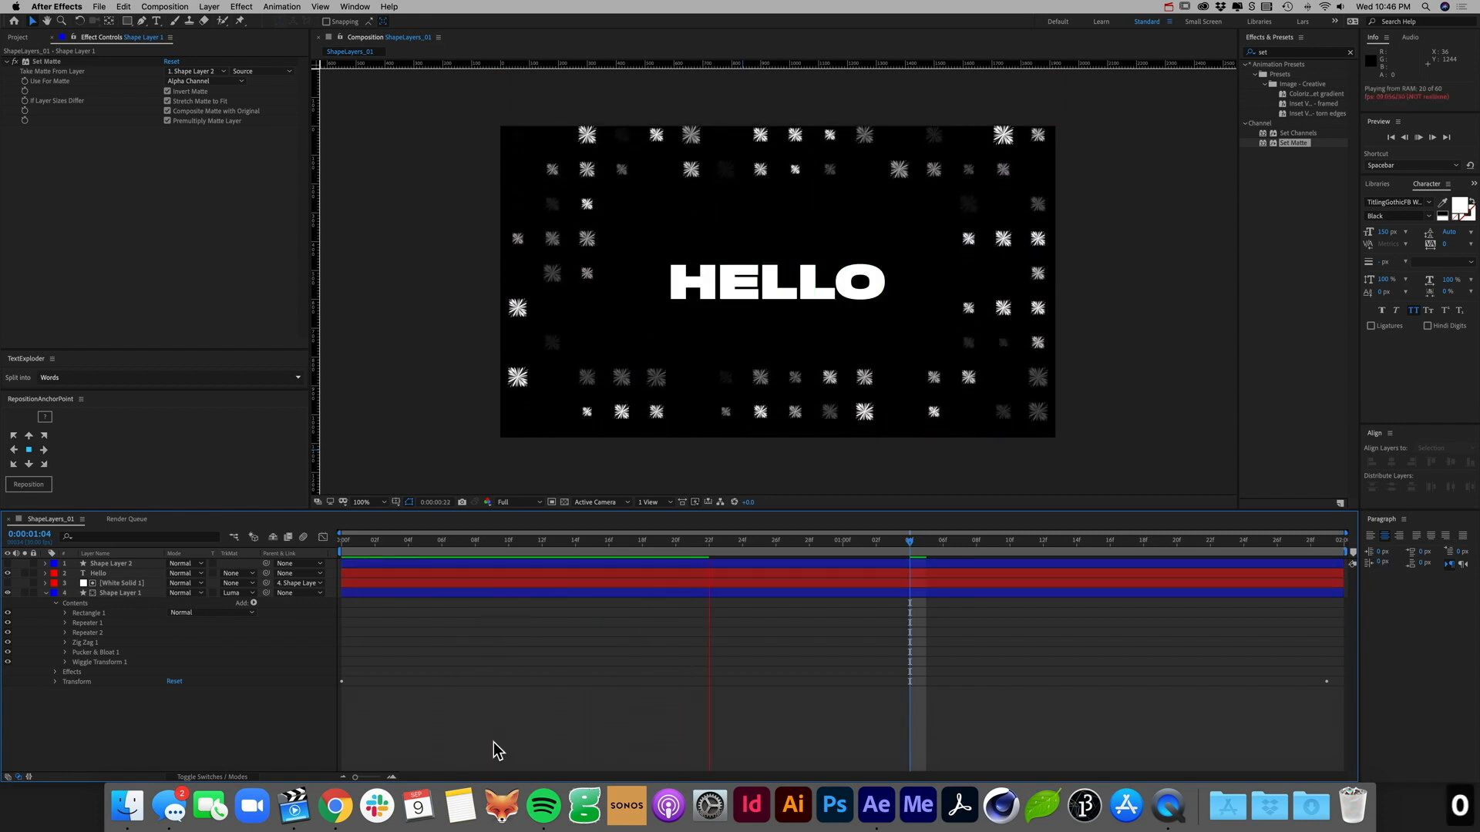
key("space")
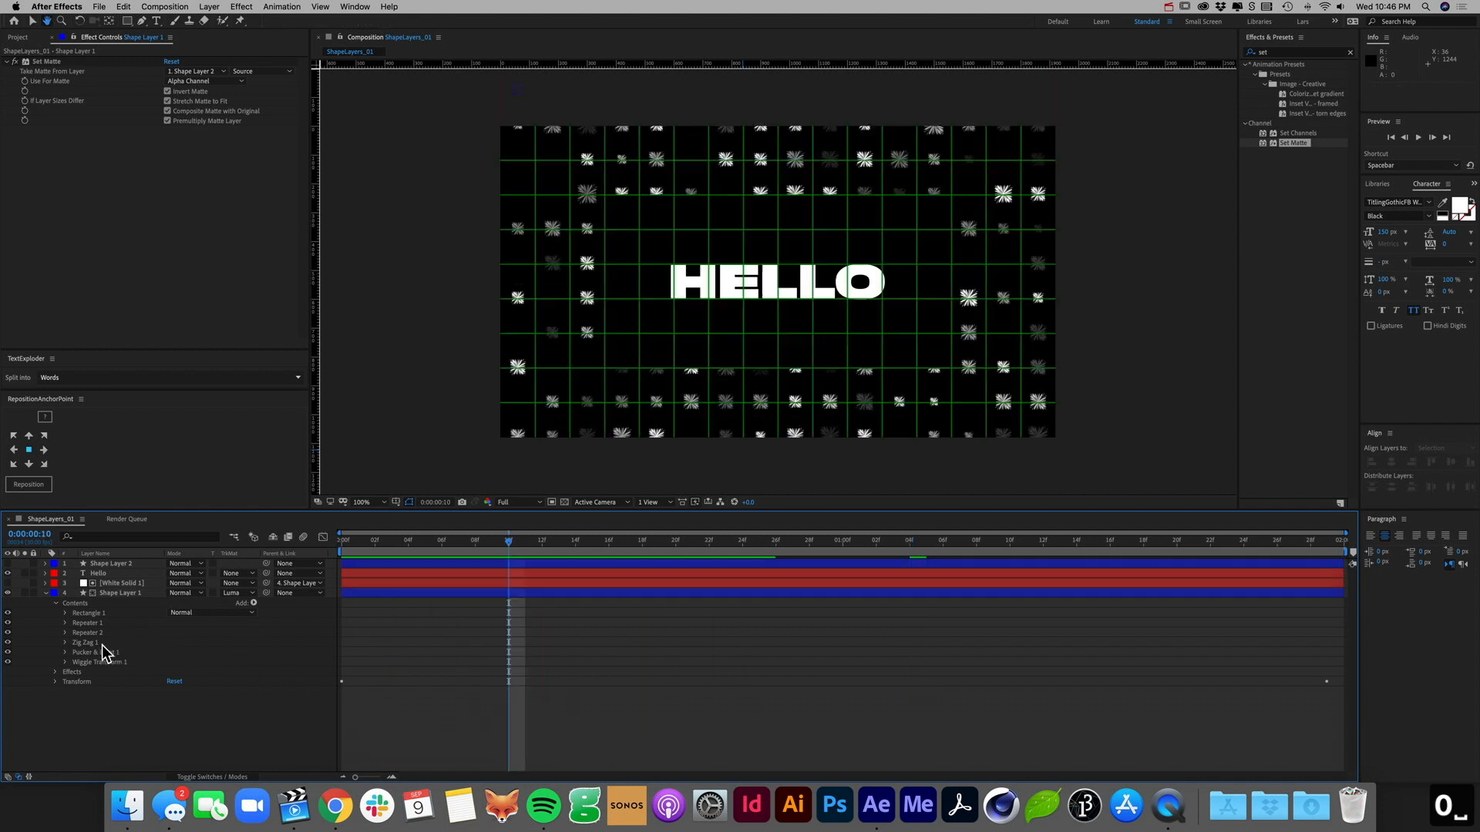
left_click_drag(102, 644, 103, 625)
key("Delete")
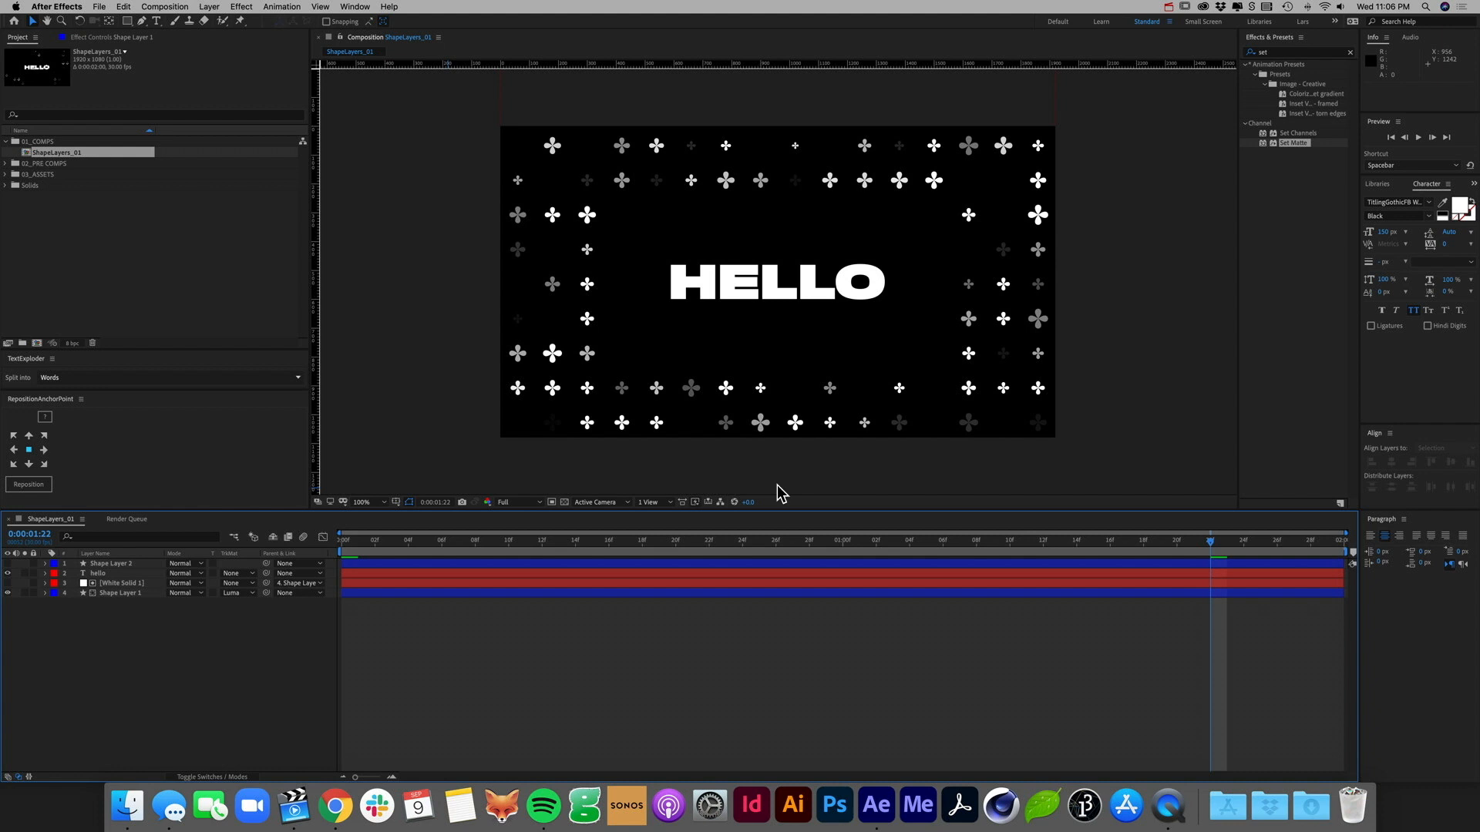
Step: Replace the hello layer's text with "Play" and select the whole word
double_click(121, 574)
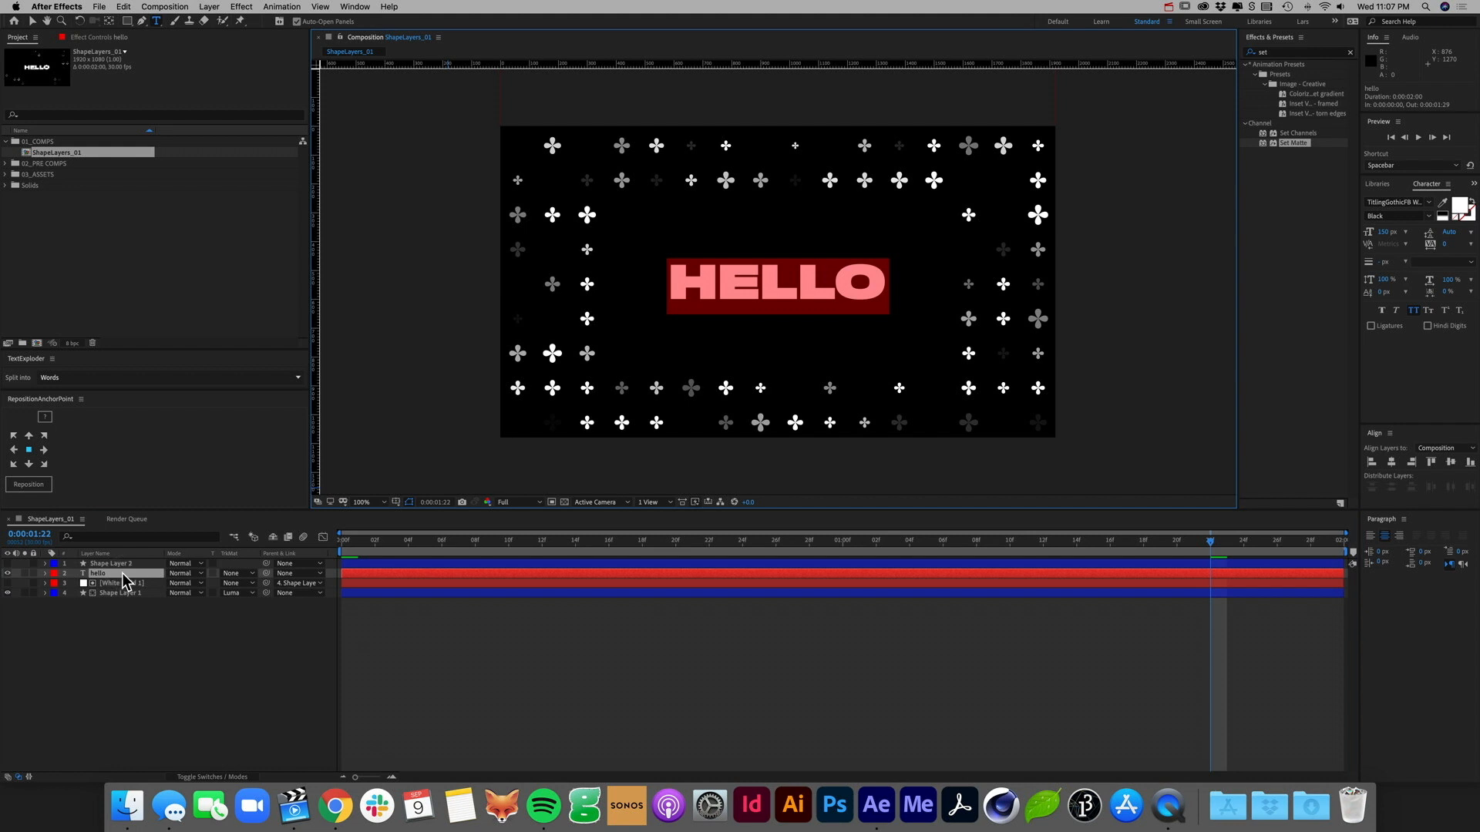
type("Play")
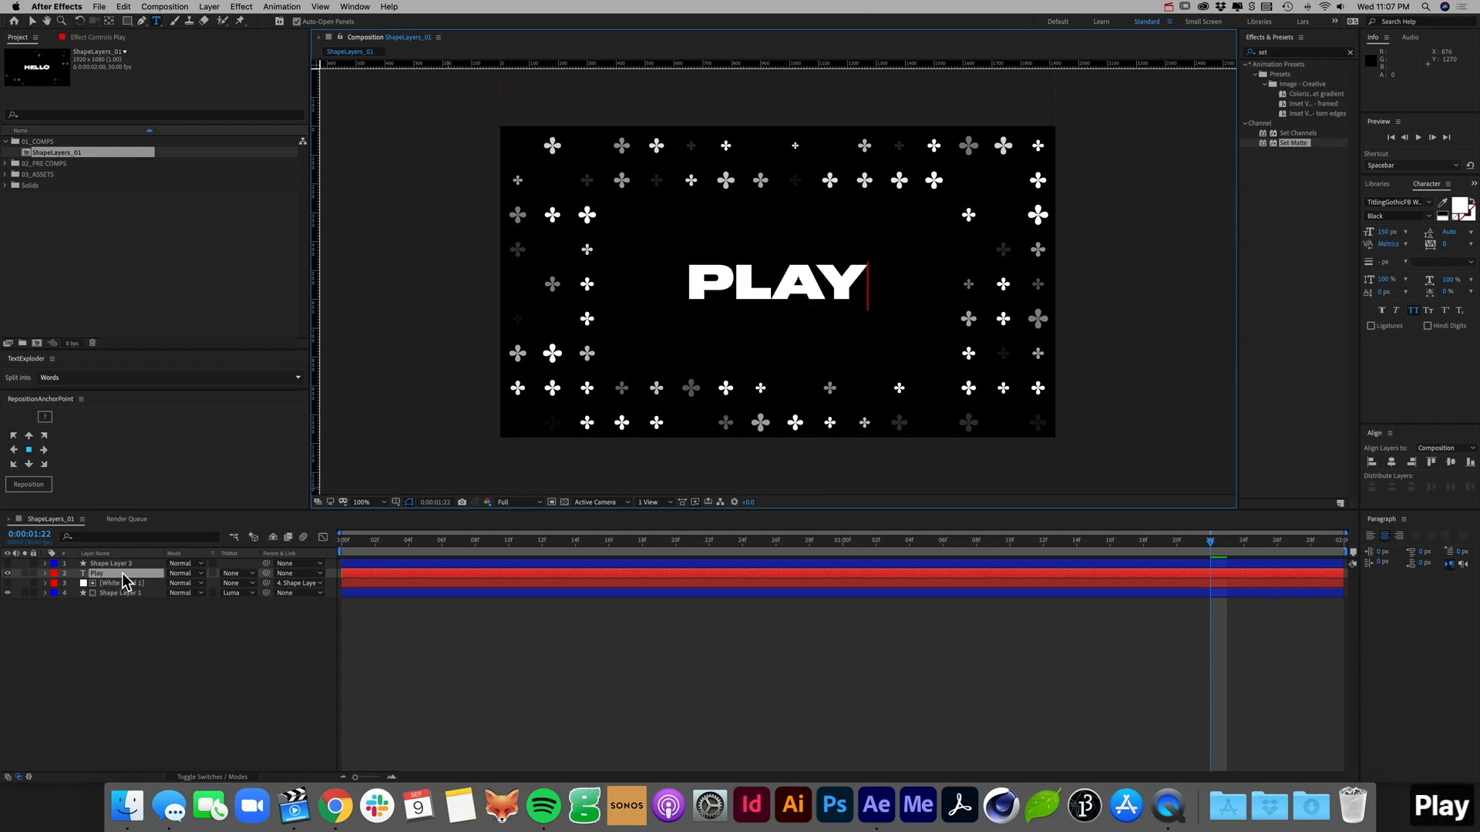
key("super+a")
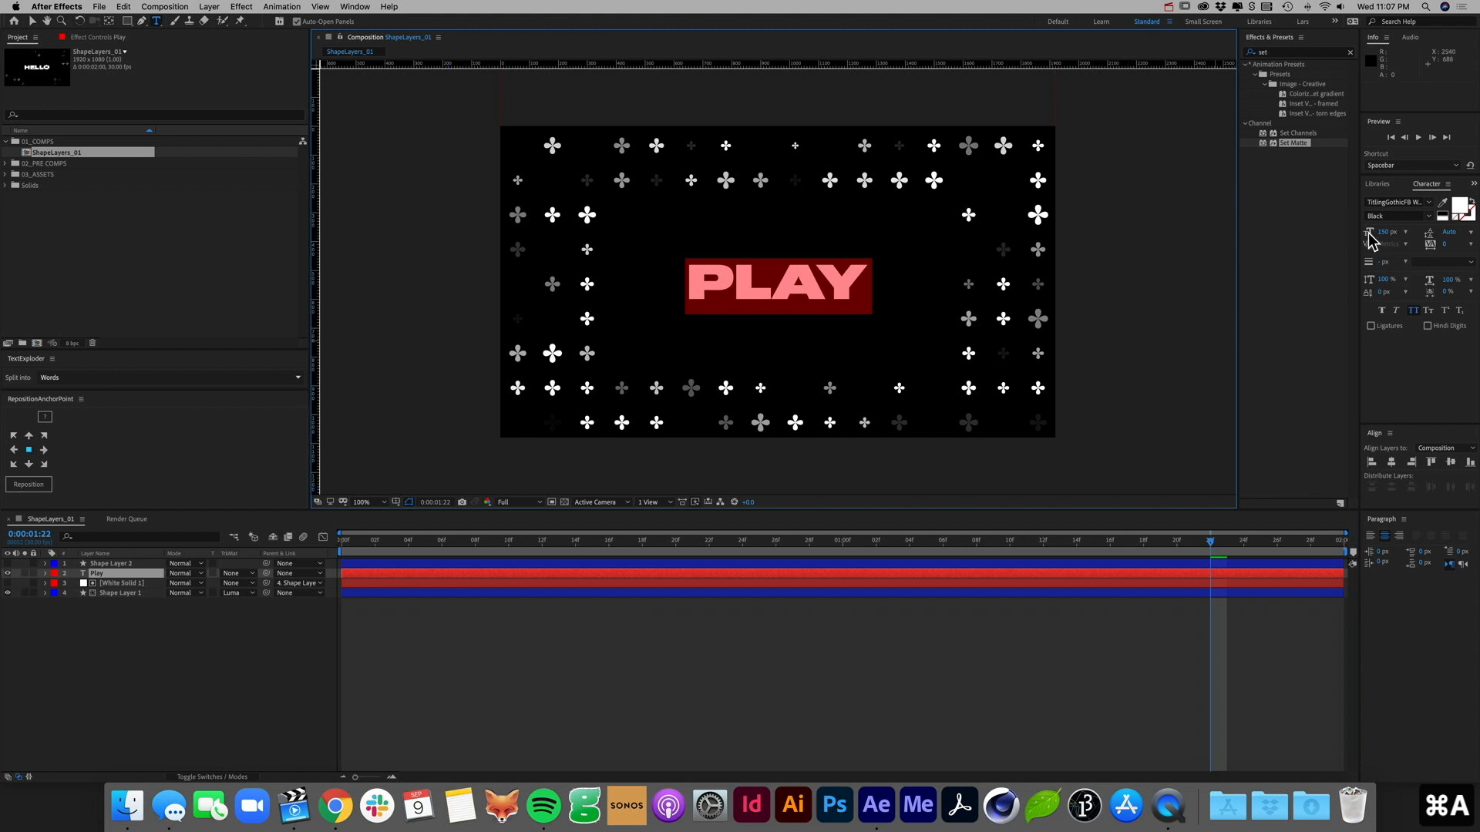
Step: Set the selected title text's kerning to Optical and its tracking to 110
left_click(1407, 244)
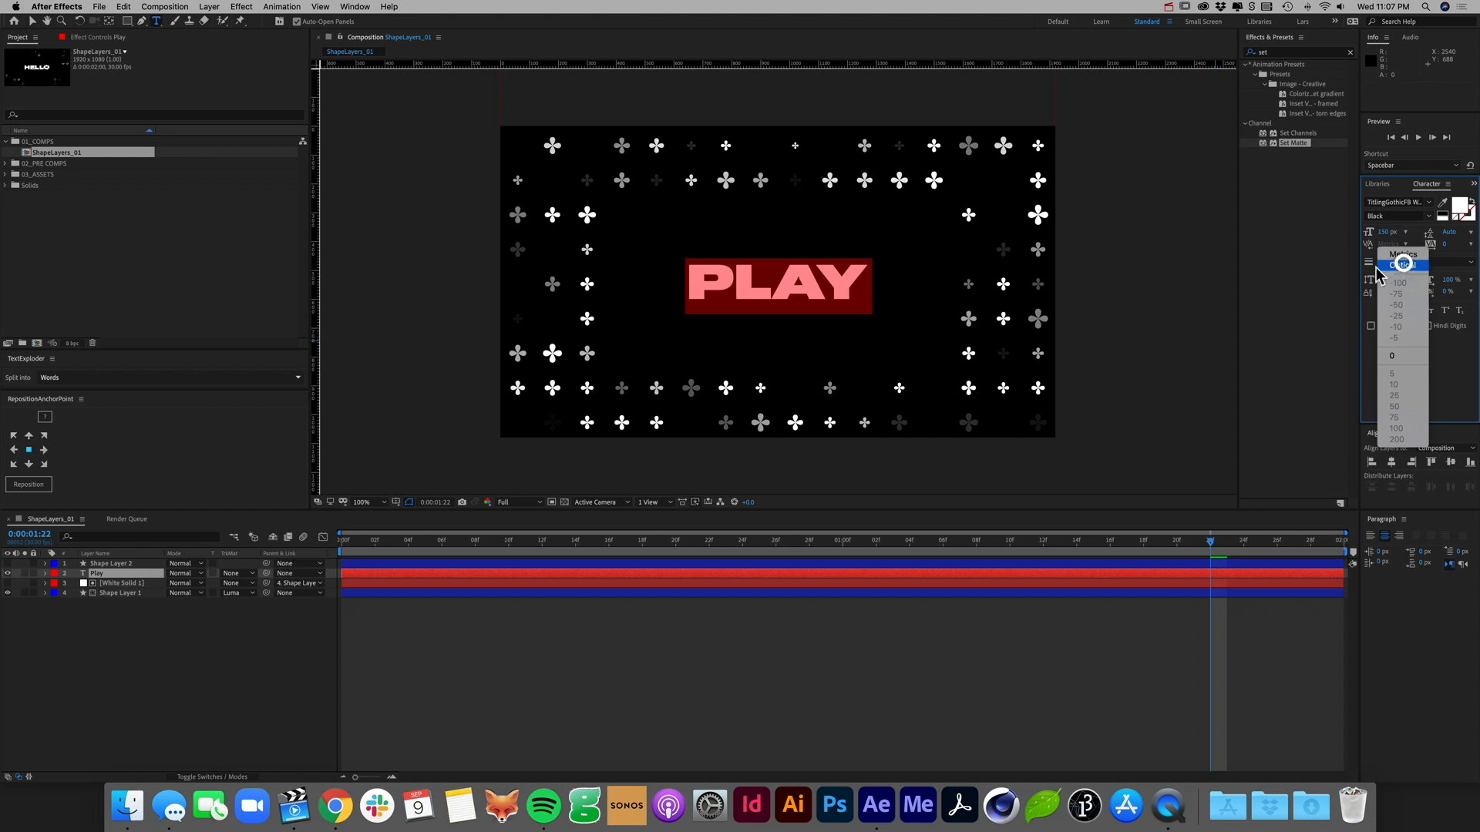
left_click(1402, 264)
left_click(1471, 245)
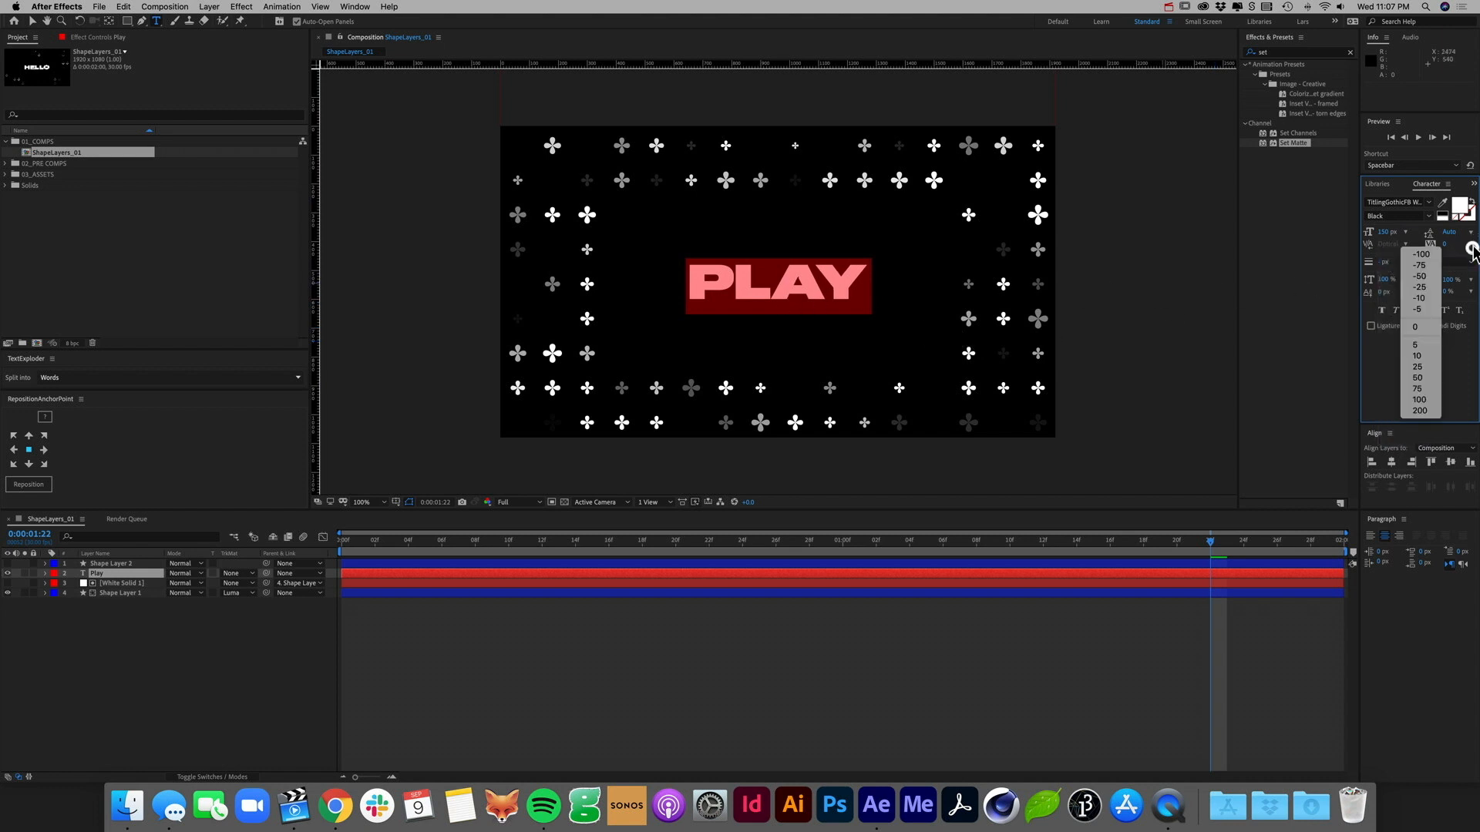
left_click(1418, 378)
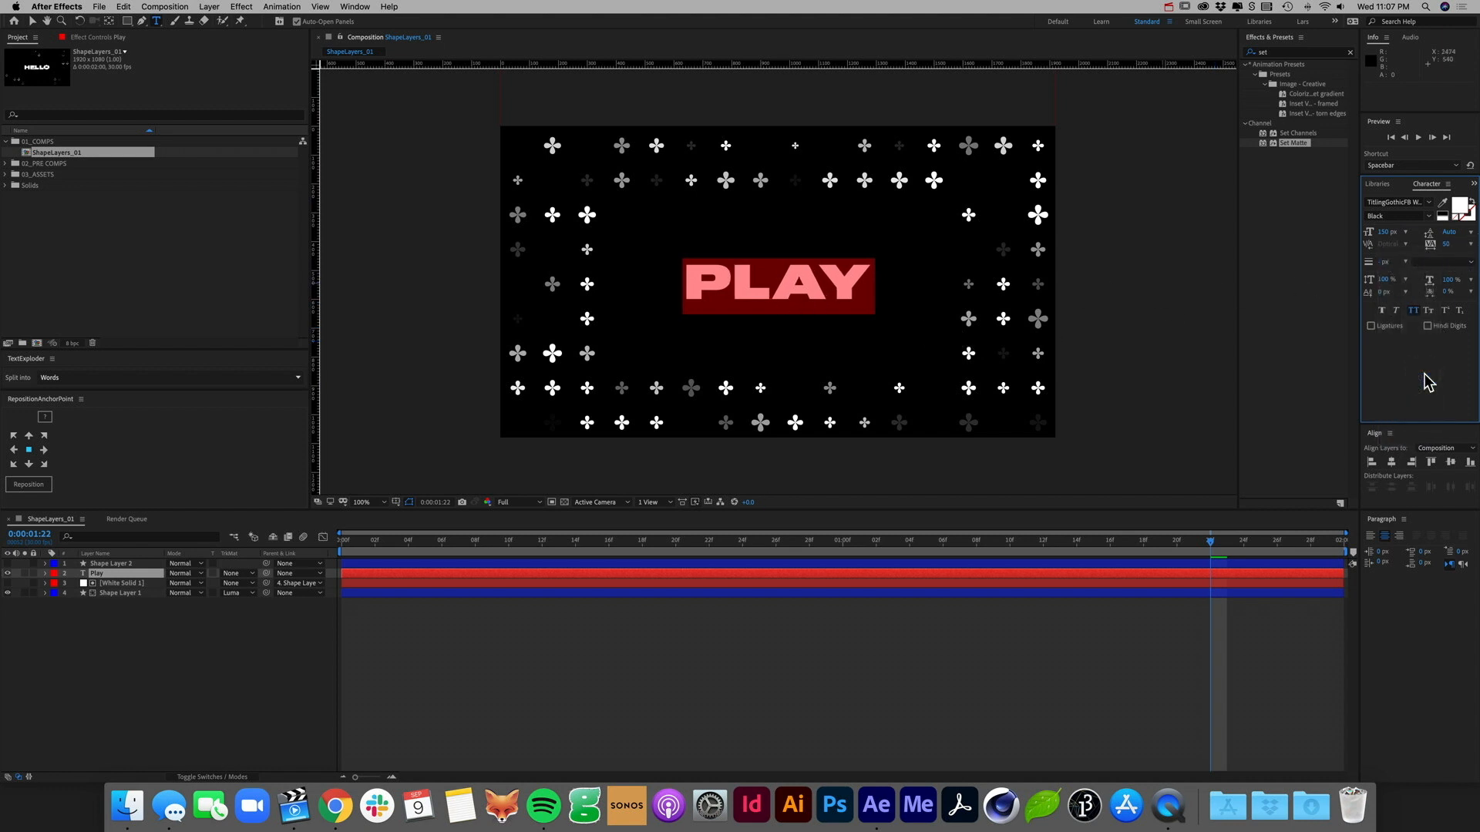
left_click_drag(1446, 243, 1479, 243)
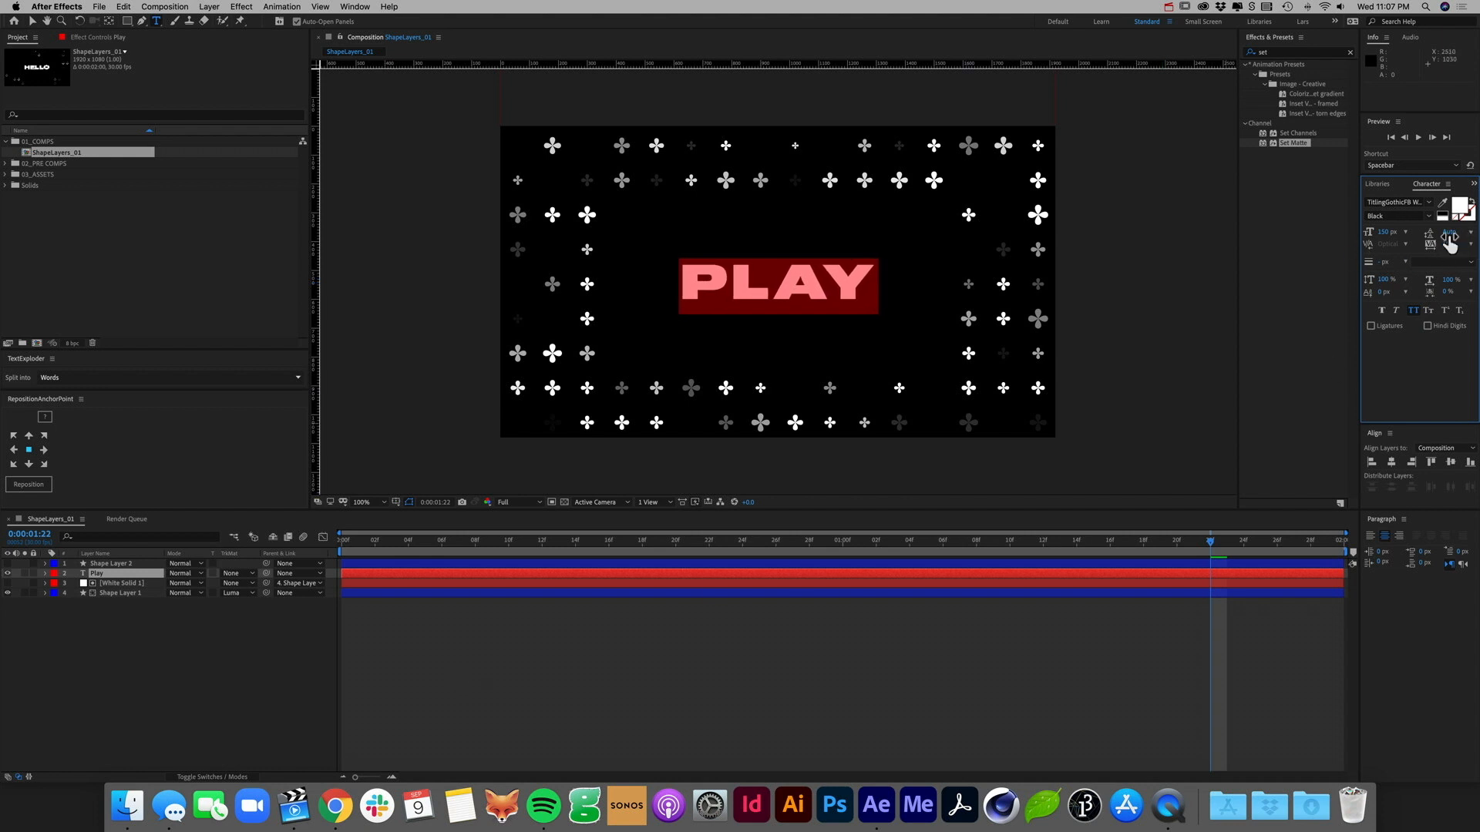
left_click(1449, 244)
type("110")
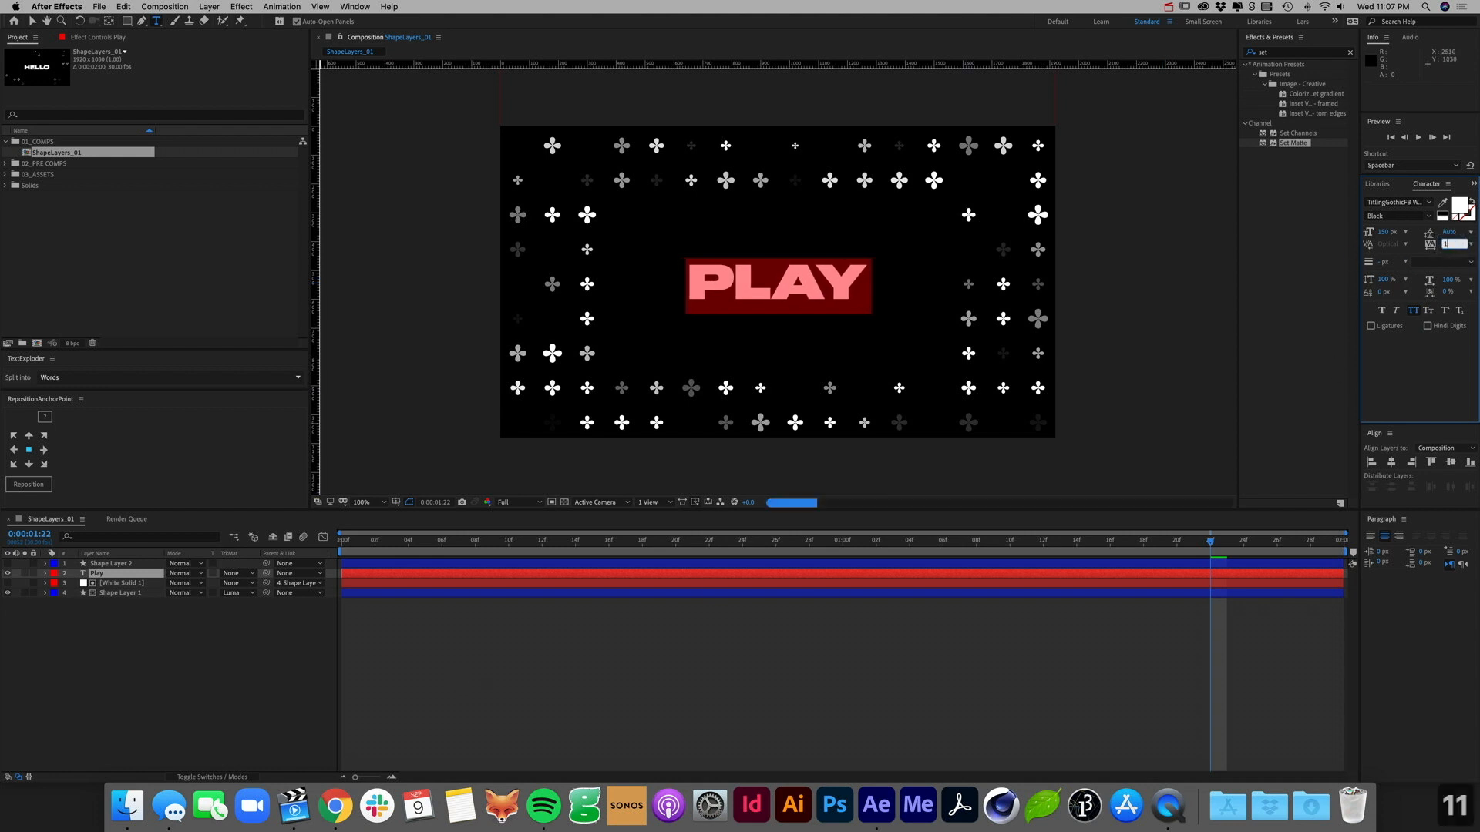
key("Return")
left_click(250, 651)
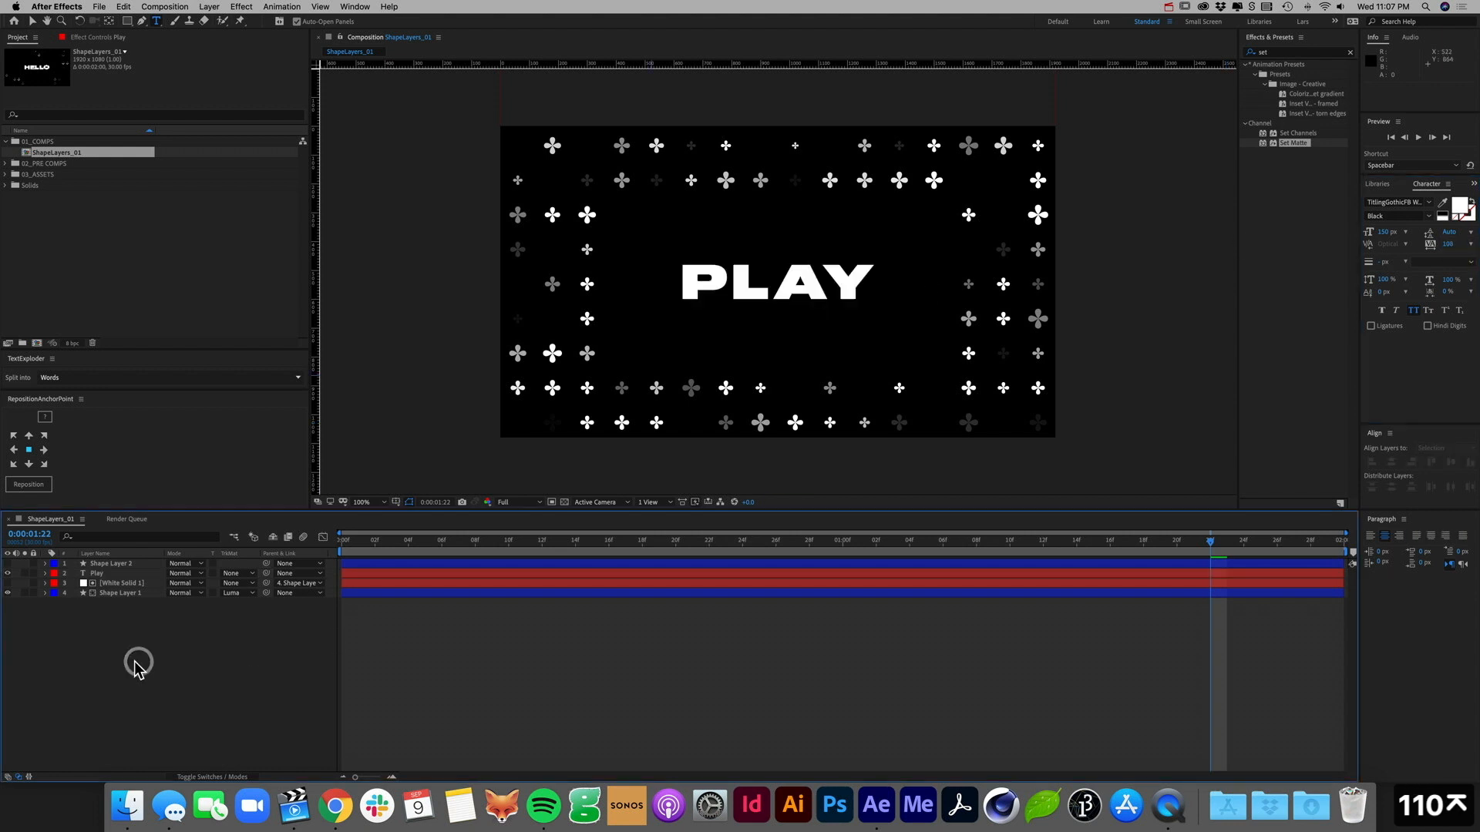
Step: Create shapes from the Play text layer and delete the original text layer
left_click(108, 575)
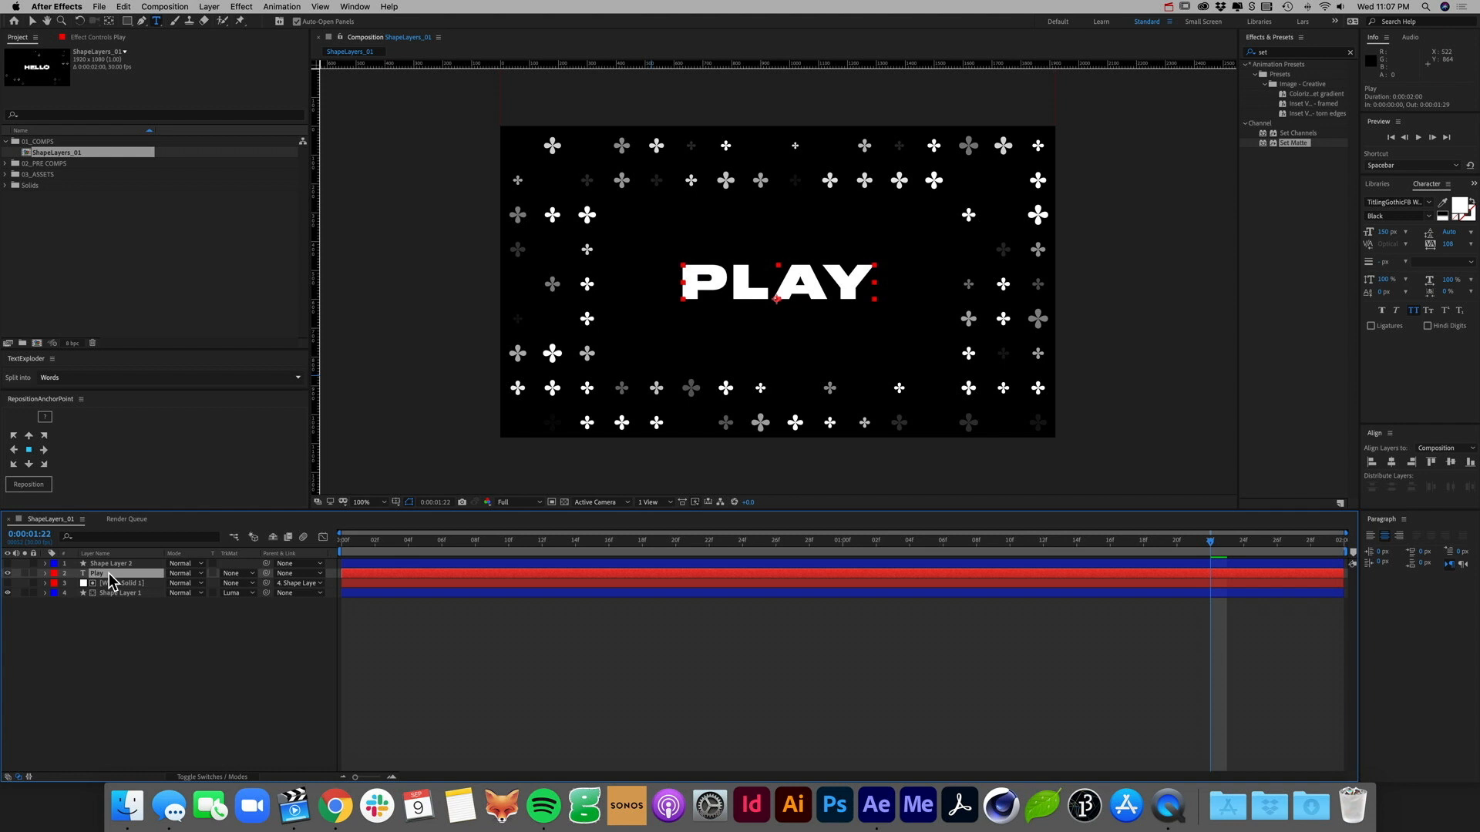
right_click(111, 578)
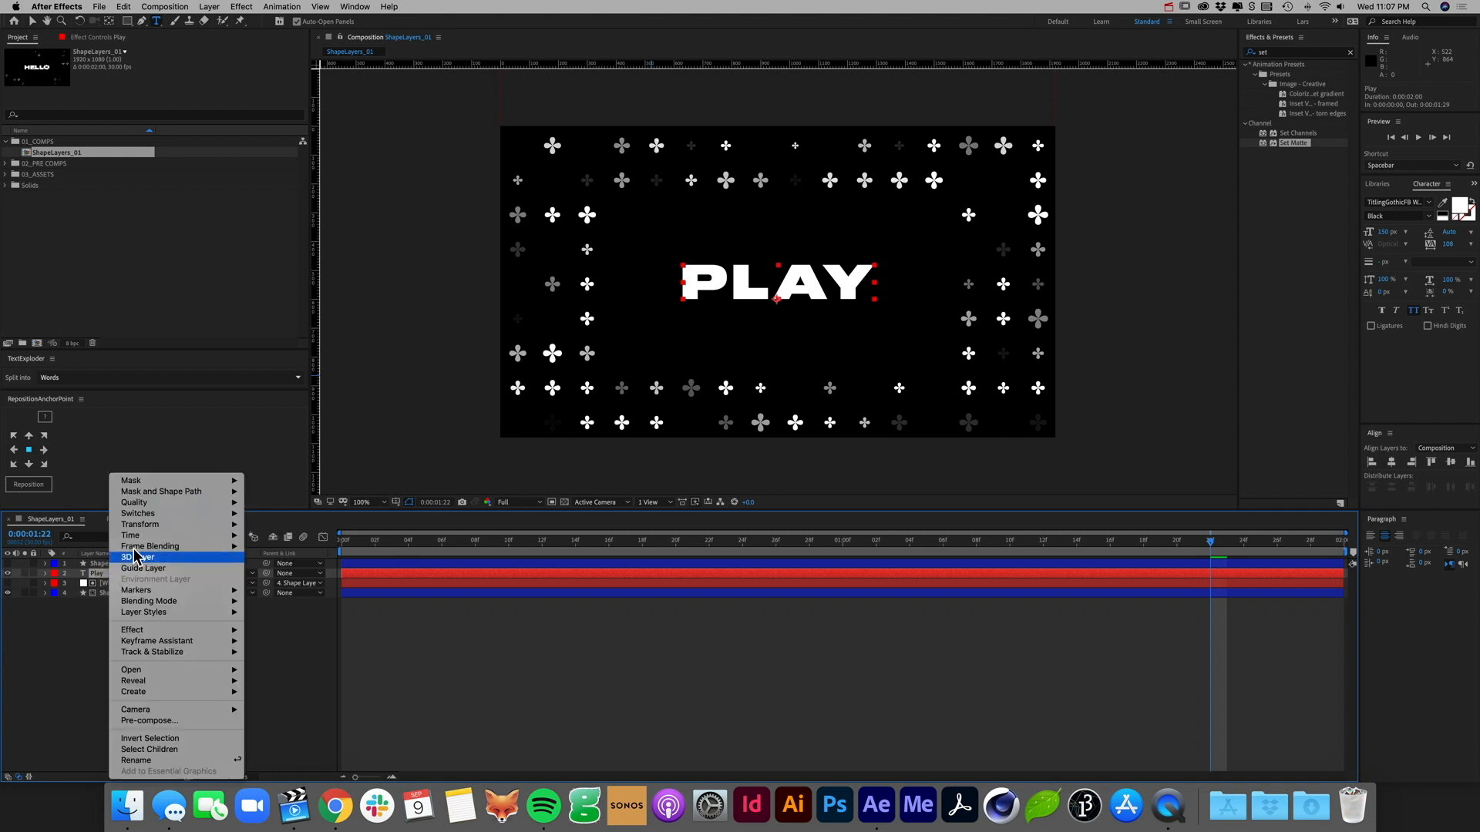
mouse_move(146, 538)
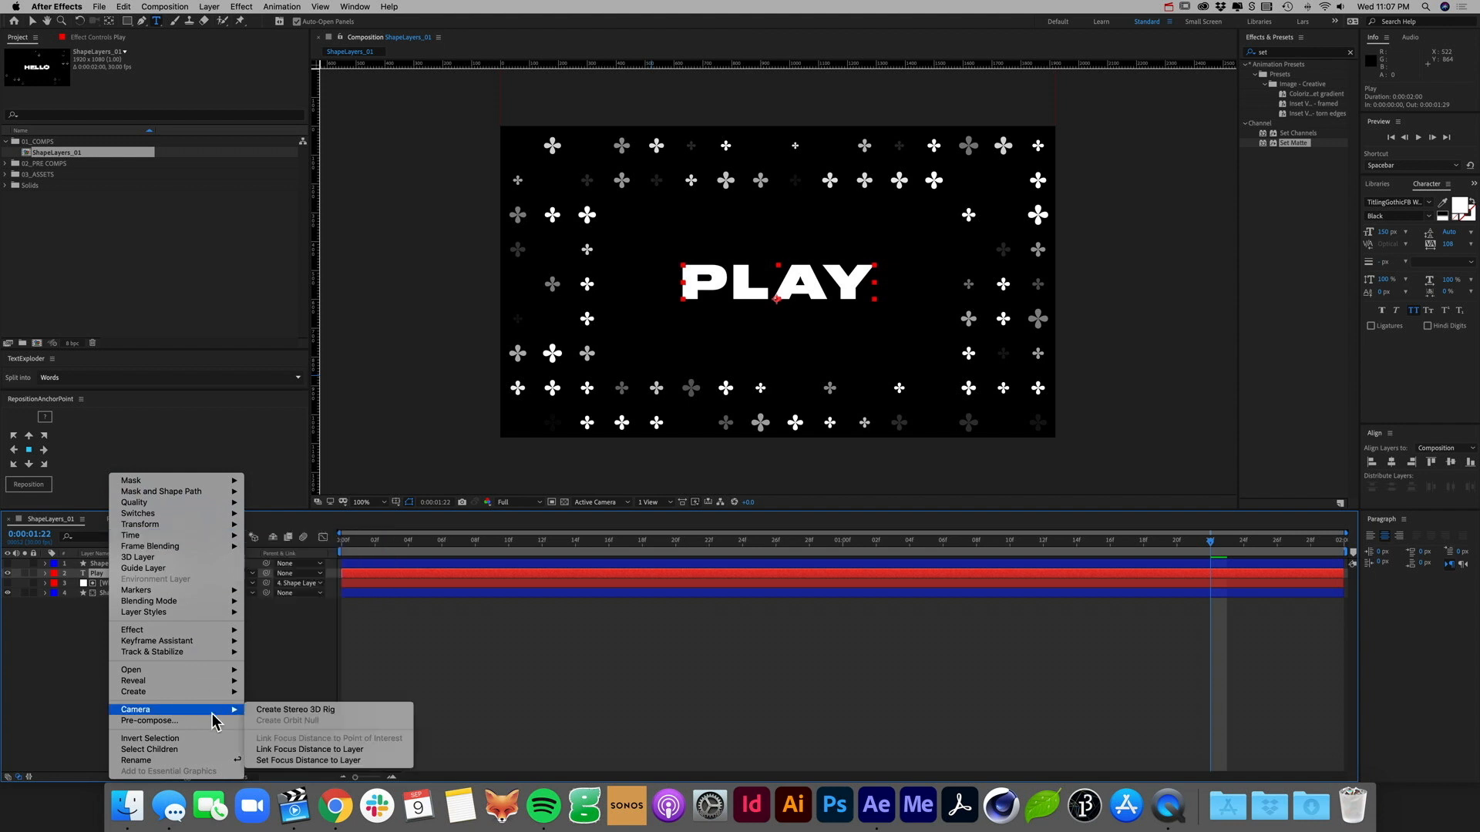
mouse_move(208, 698)
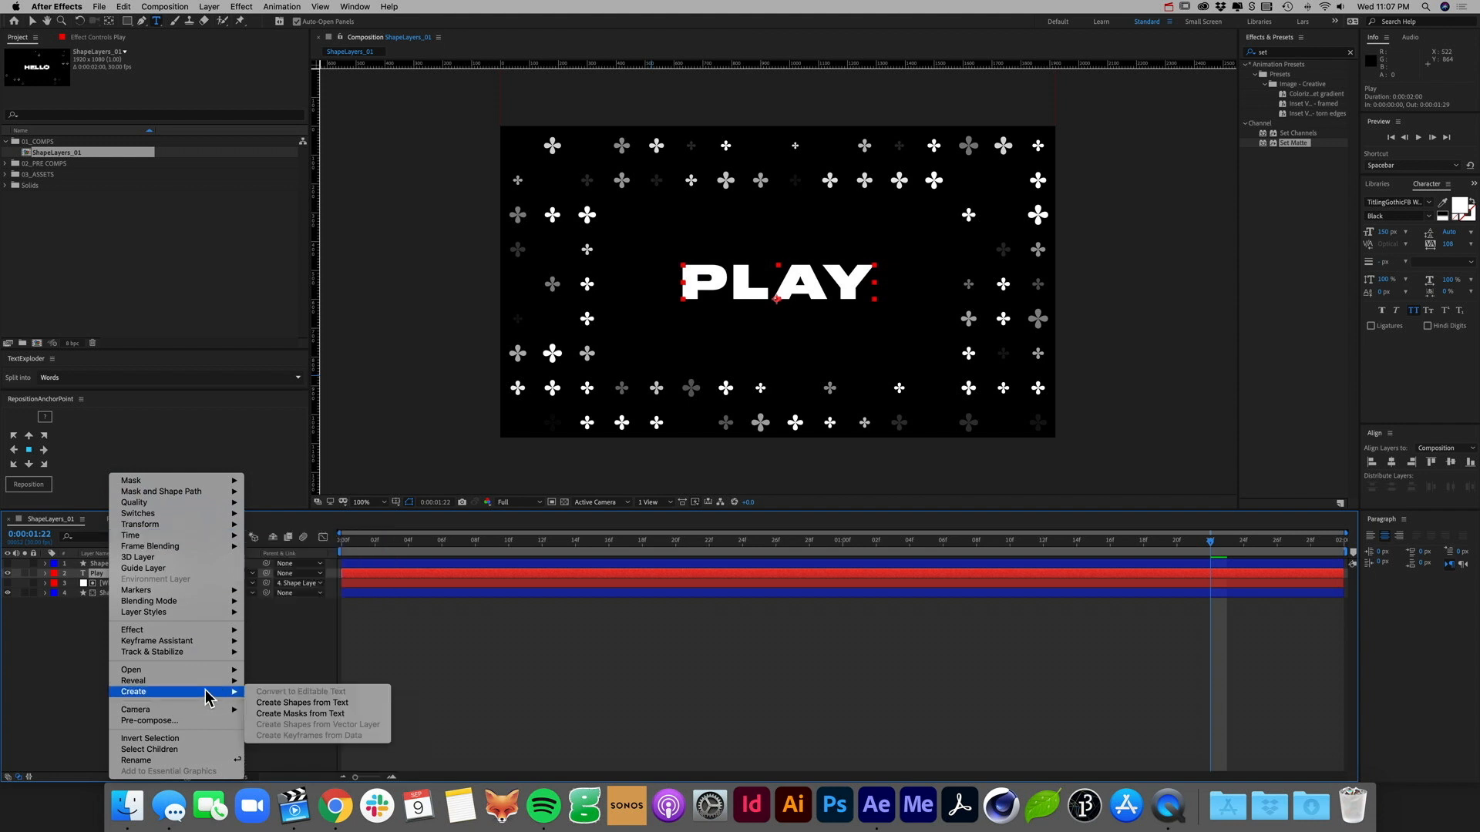
left_click(291, 704)
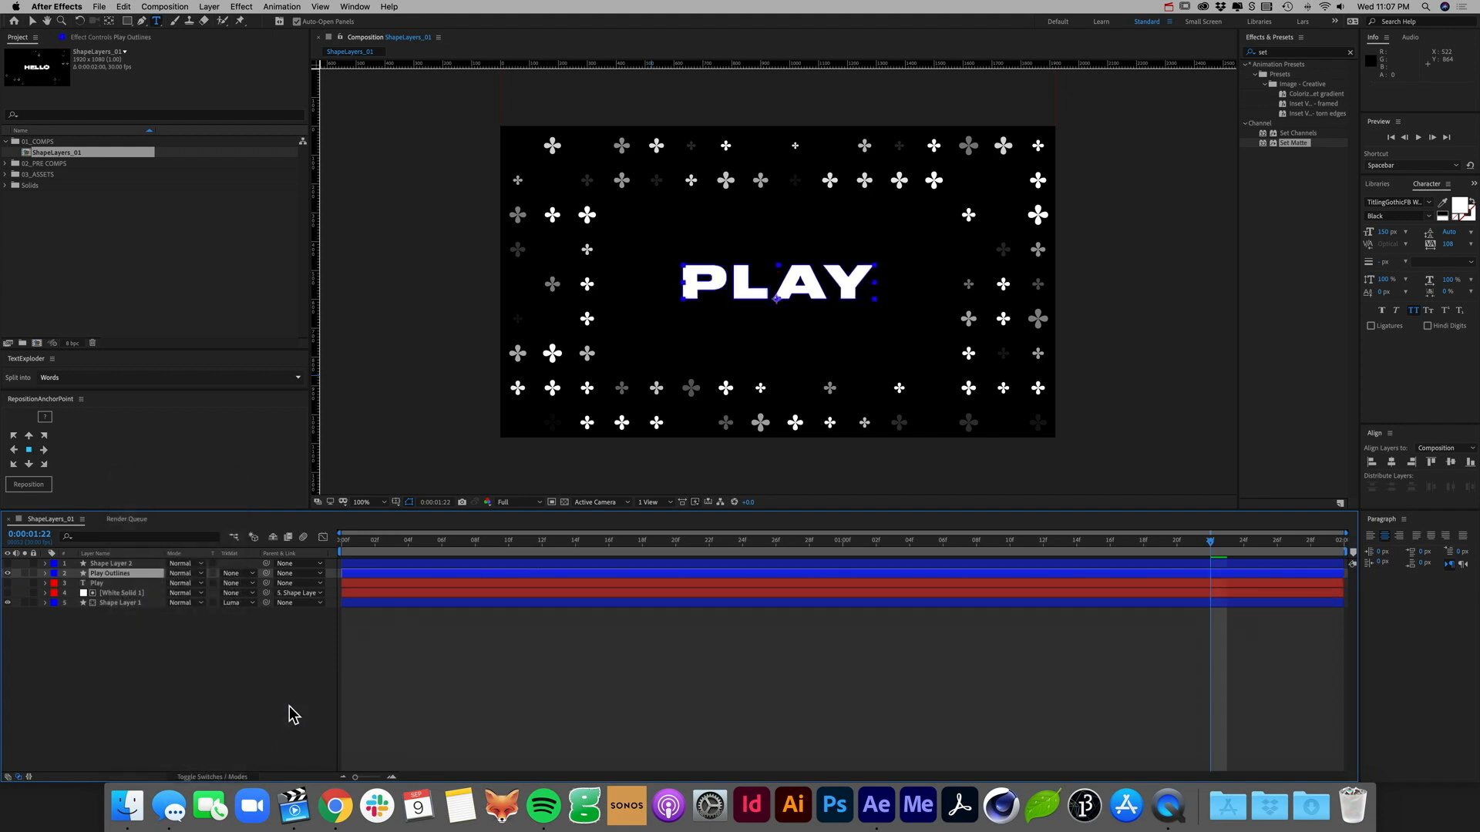
left_click(114, 582)
key("Delete")
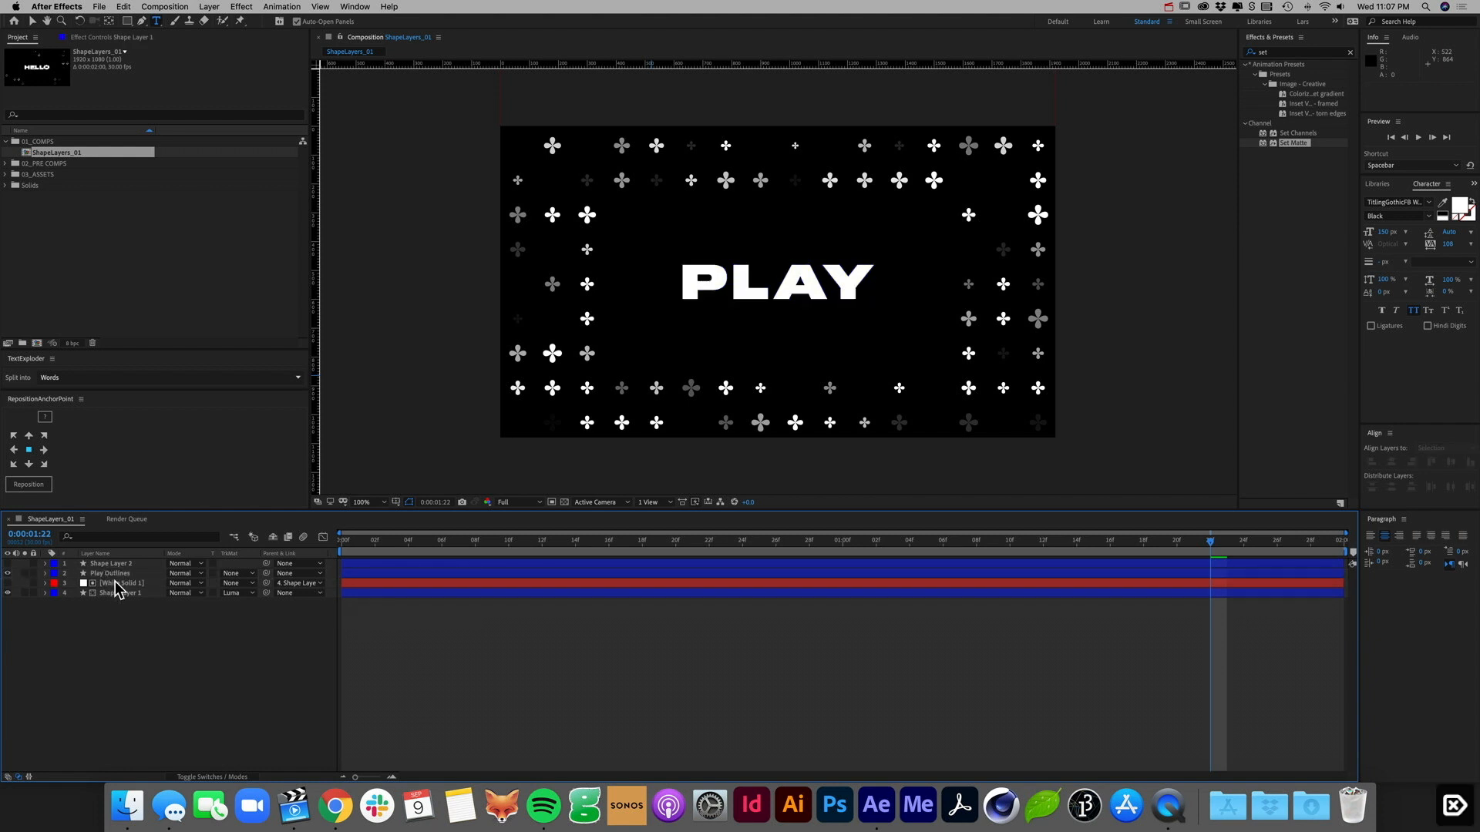
Step: Expand the contents of the Play Outlines layer and select each letter group in turn to examine the structure
left_click(115, 573)
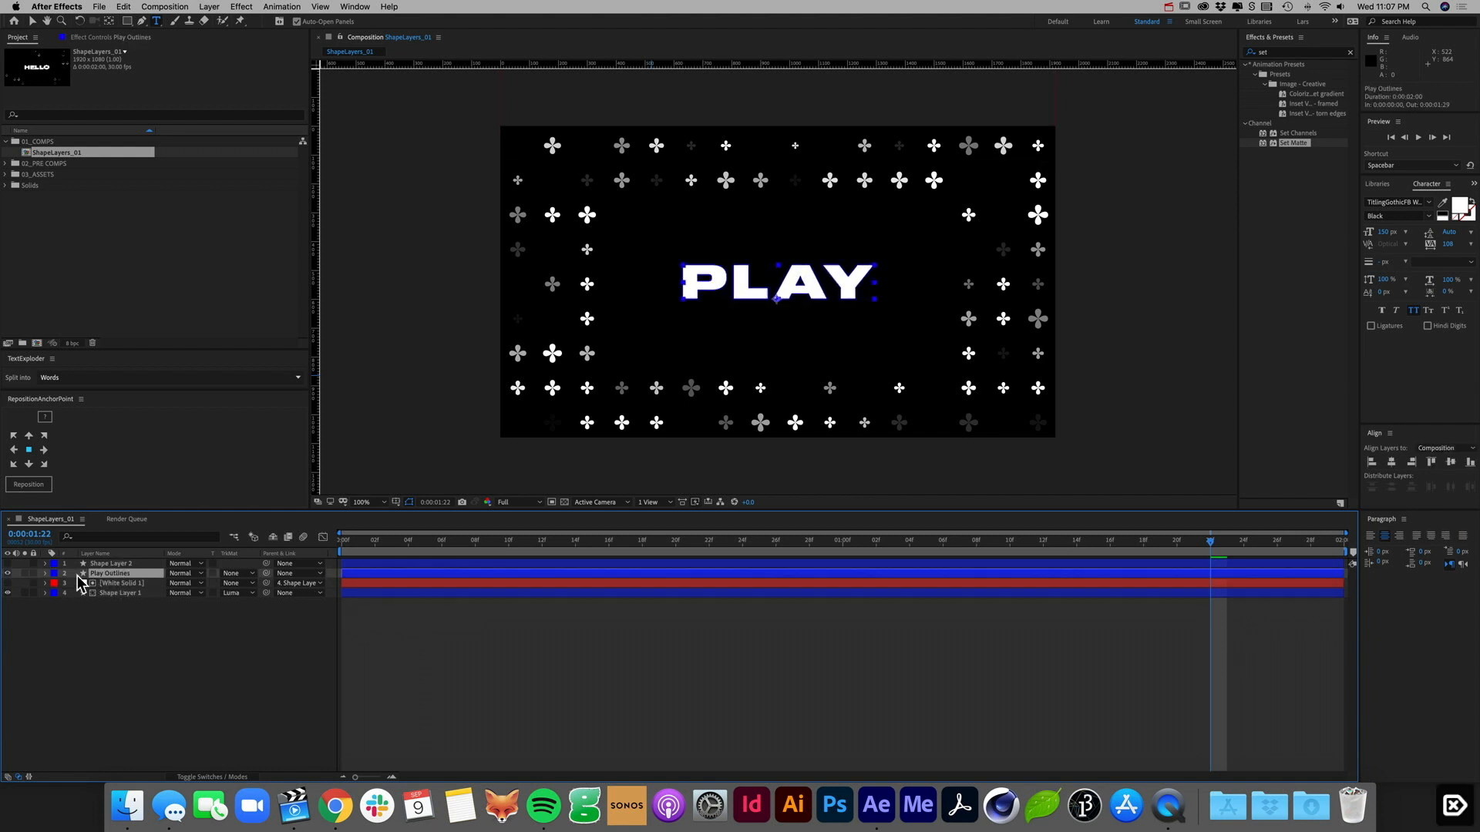
left_click(44, 573)
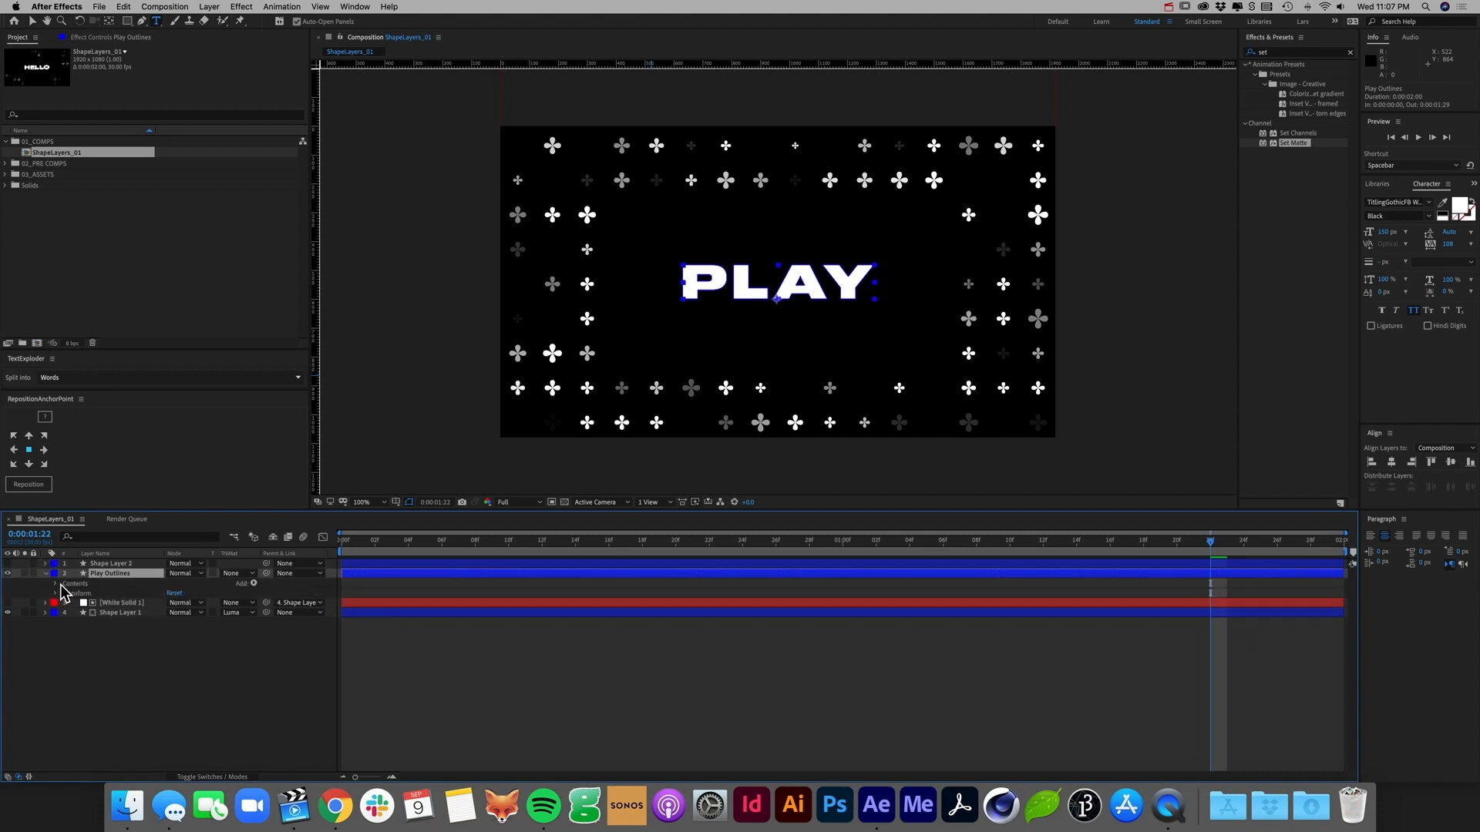
left_click(55, 583)
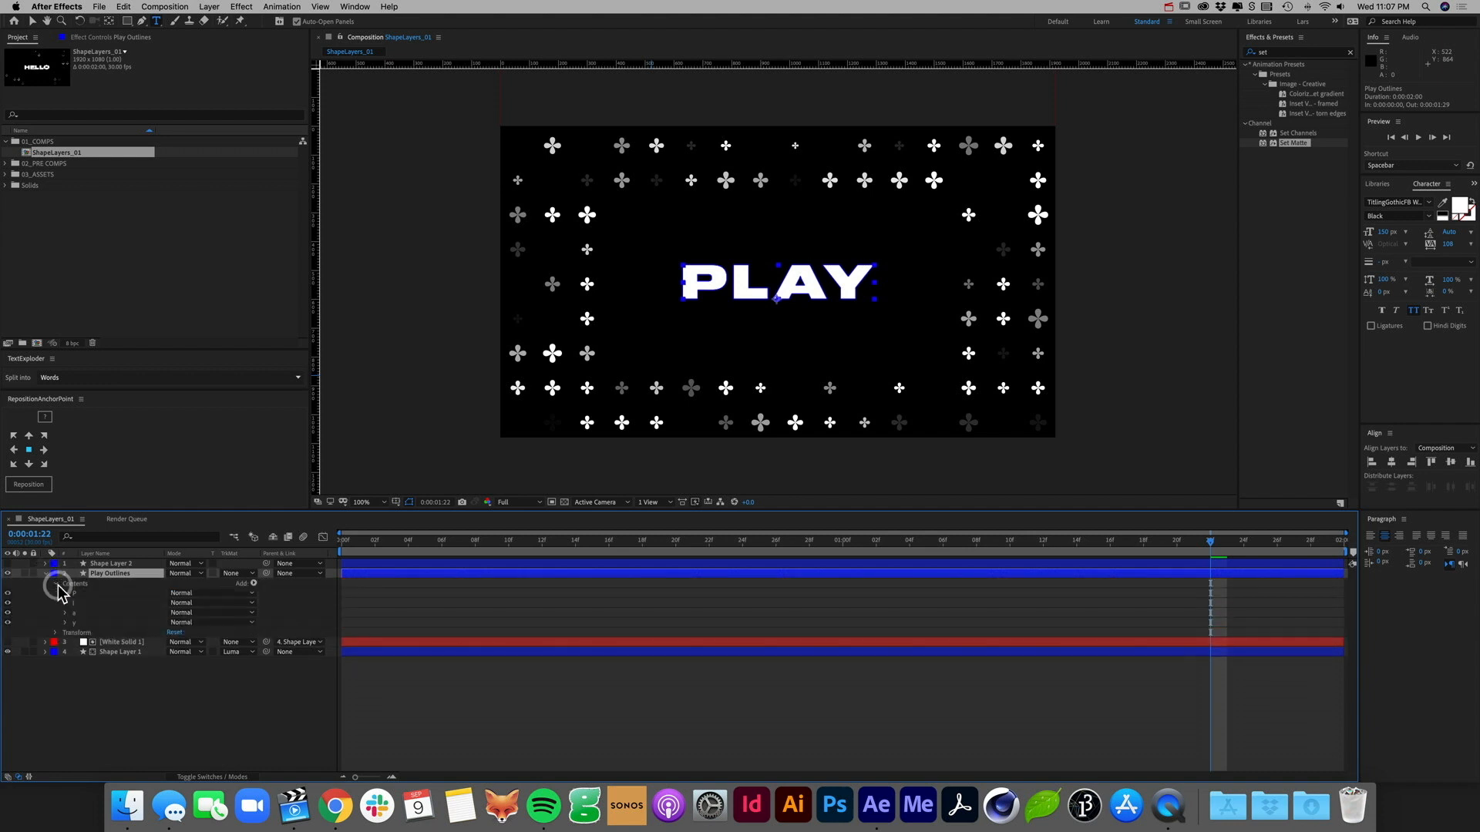
left_click(106, 595)
left_click(106, 605)
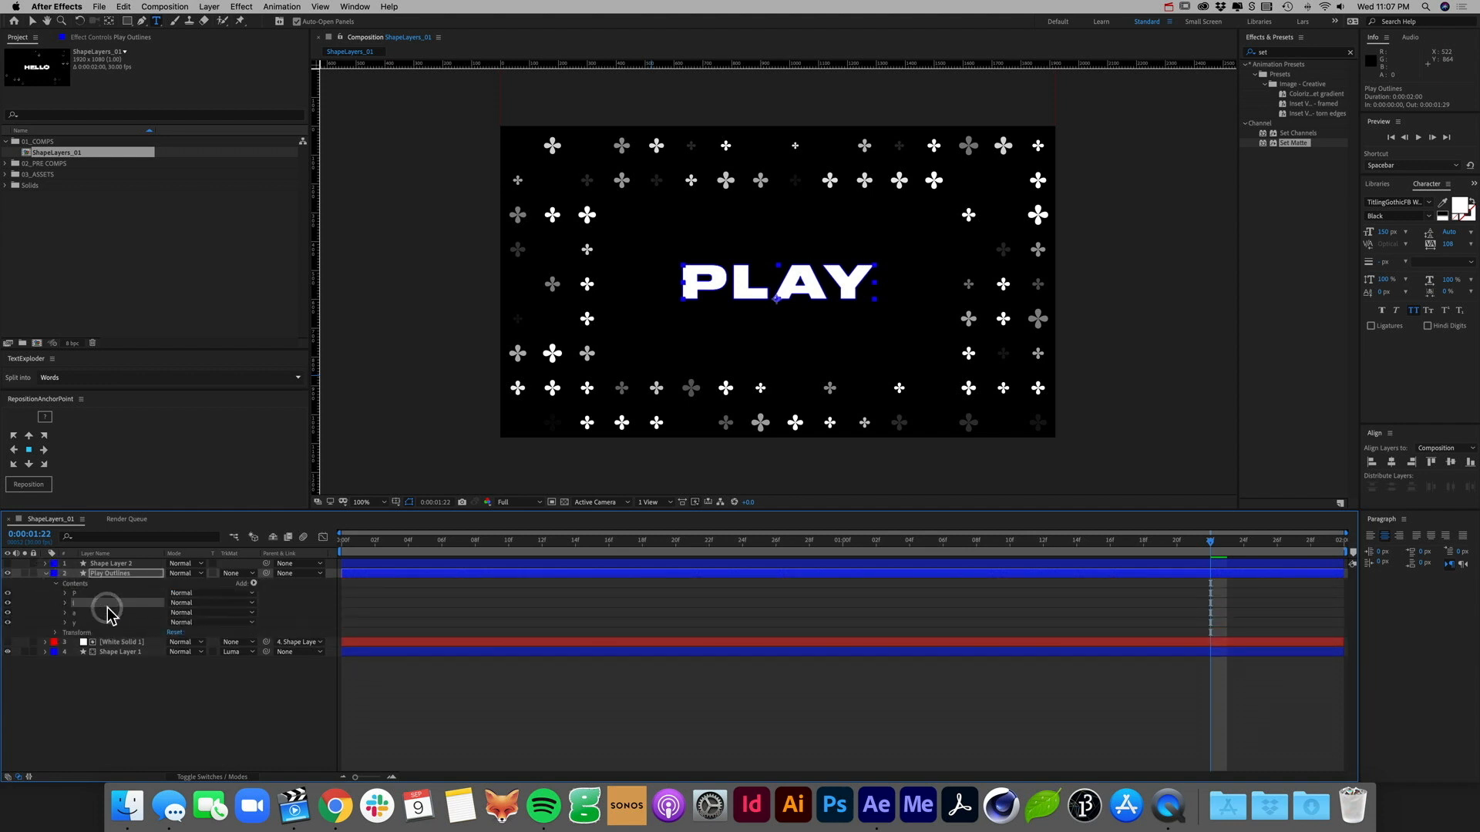
left_click(108, 612)
left_click(106, 622)
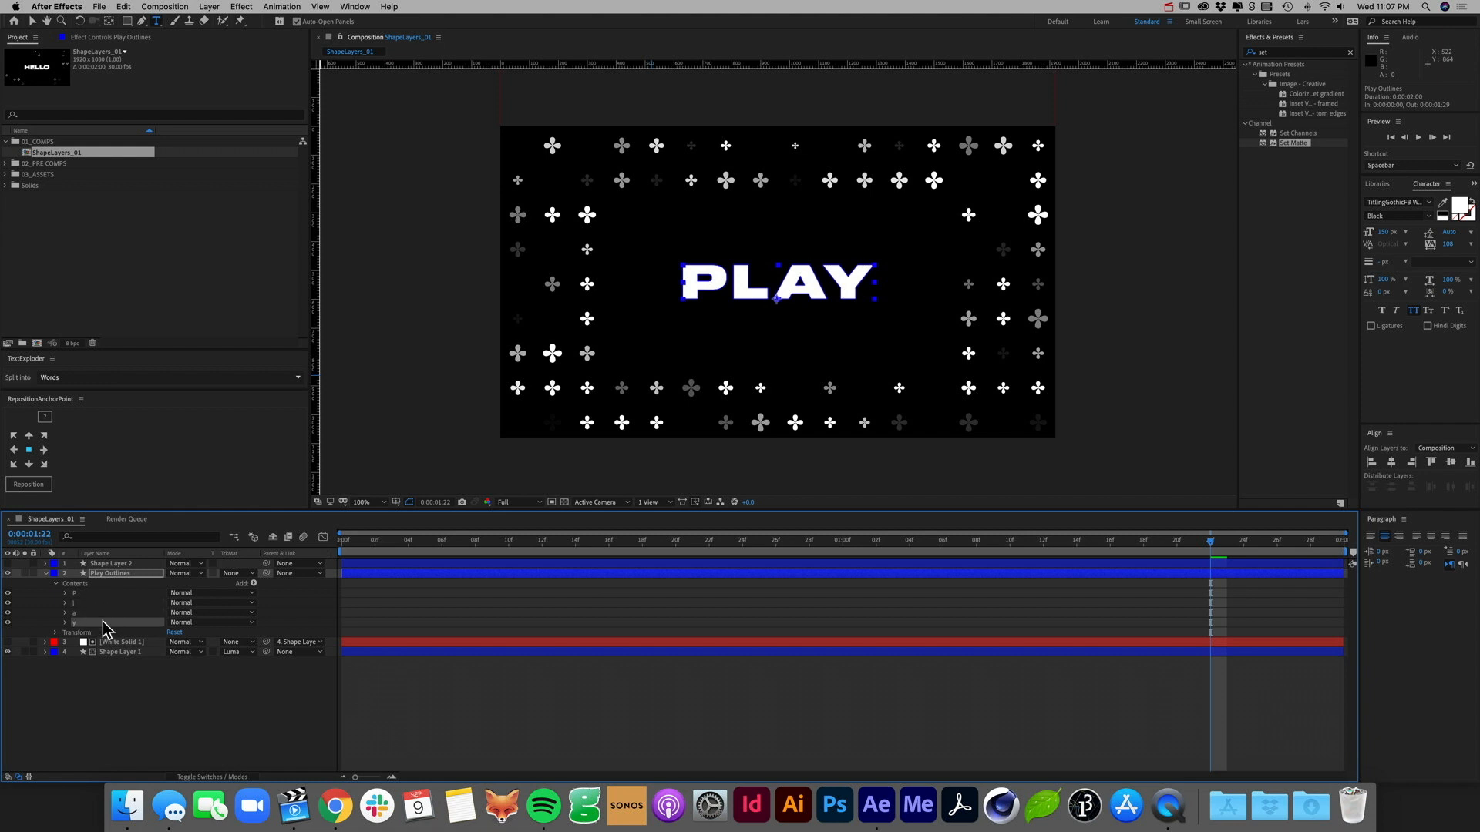
left_click(100, 593)
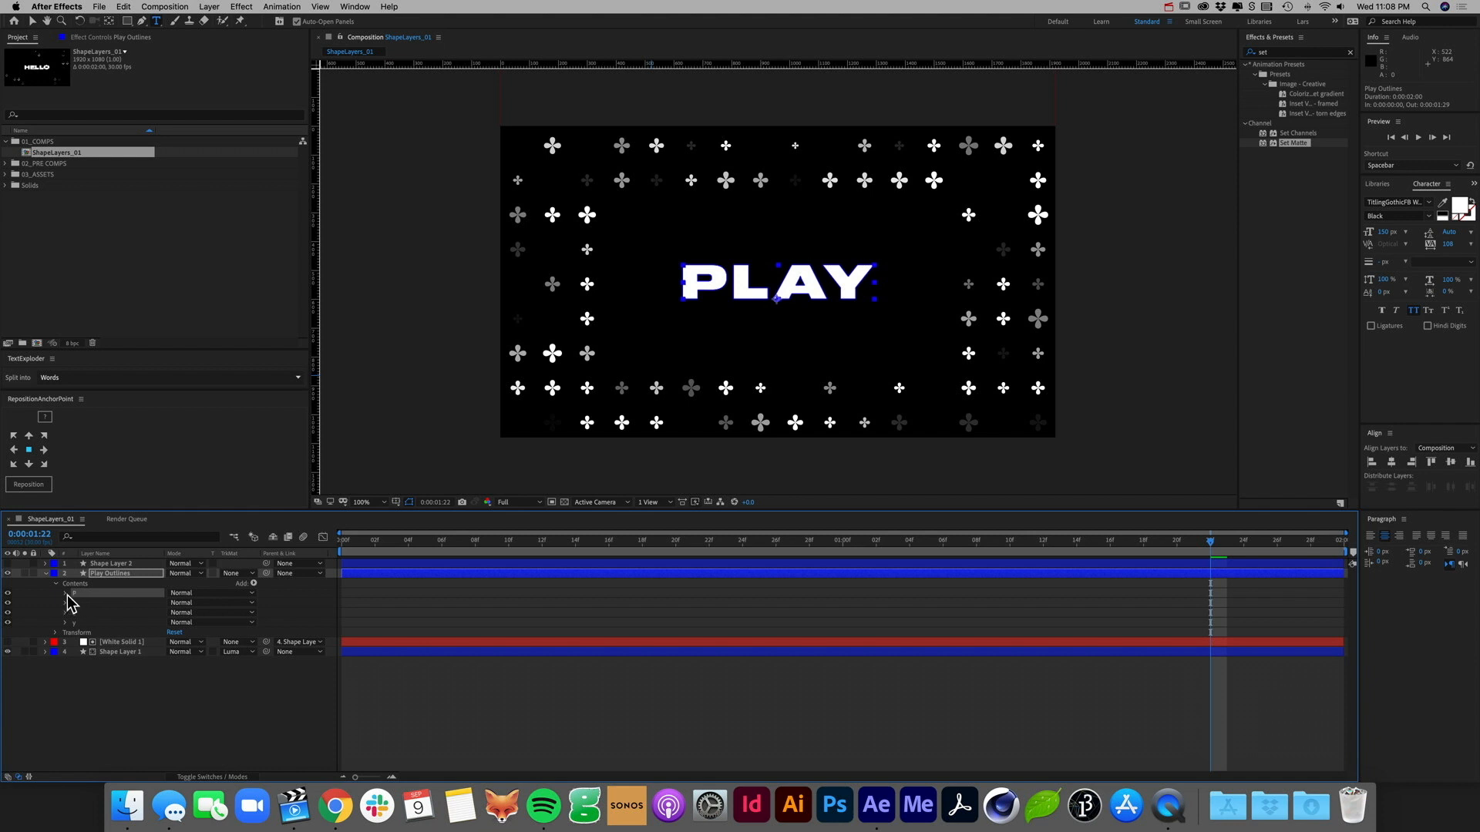
Step: Expand the P group and examine its outer and inner paths up close with the Selection tool
left_click(65, 594)
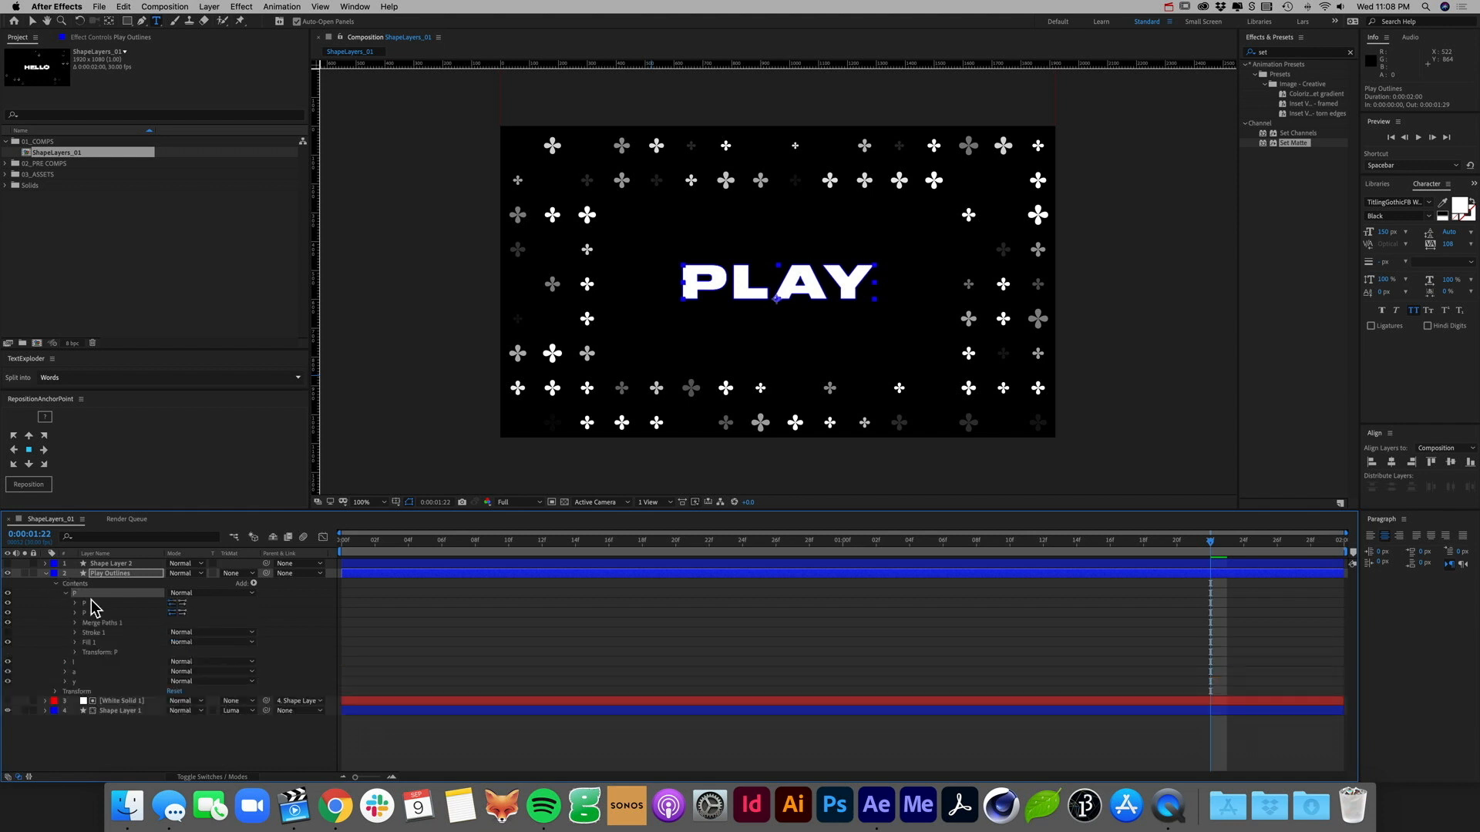
left_click(94, 602)
left_click(93, 613)
key("period")
key("period")
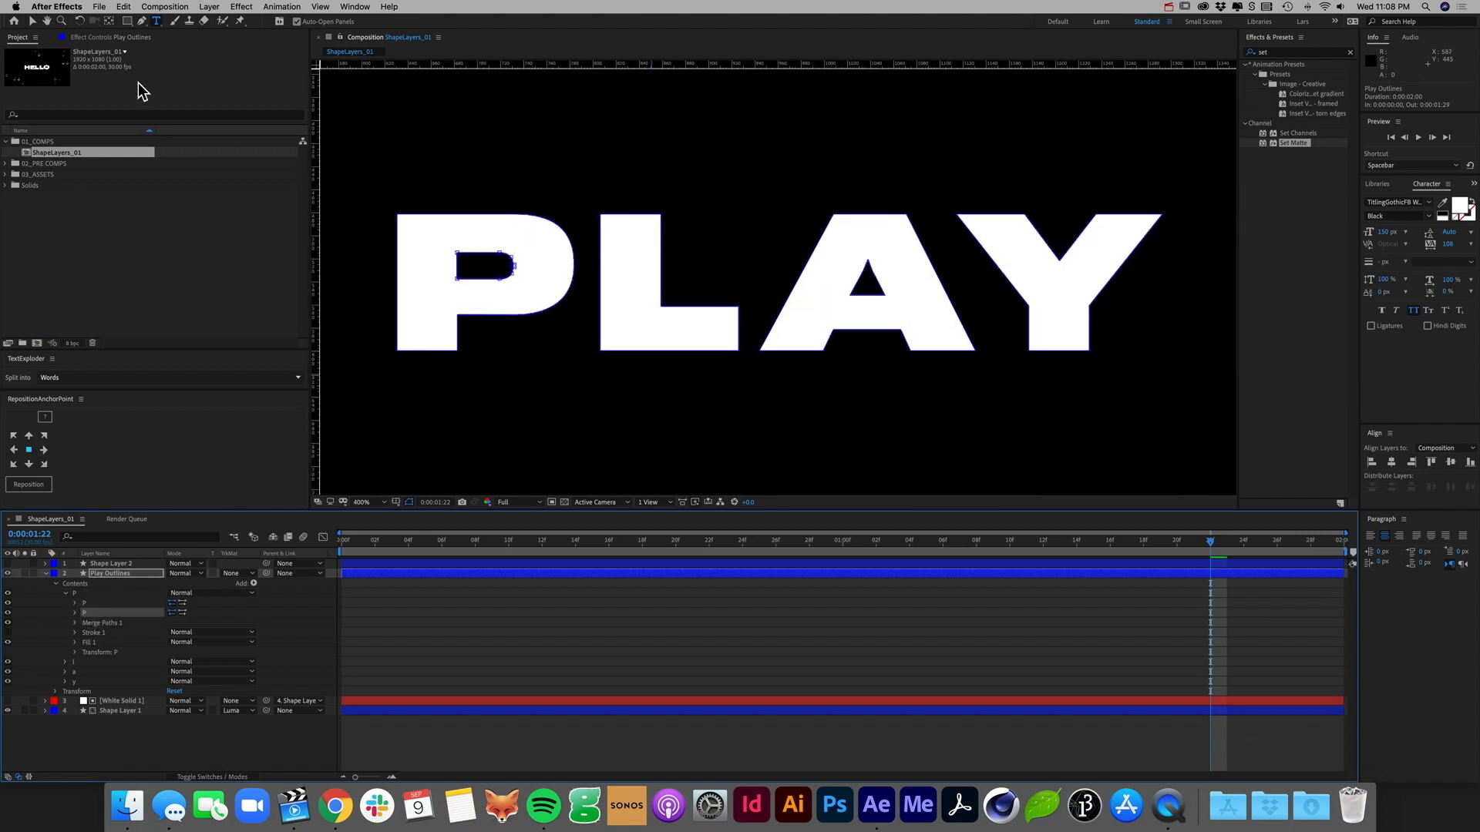
left_click(29, 19)
left_click(100, 603)
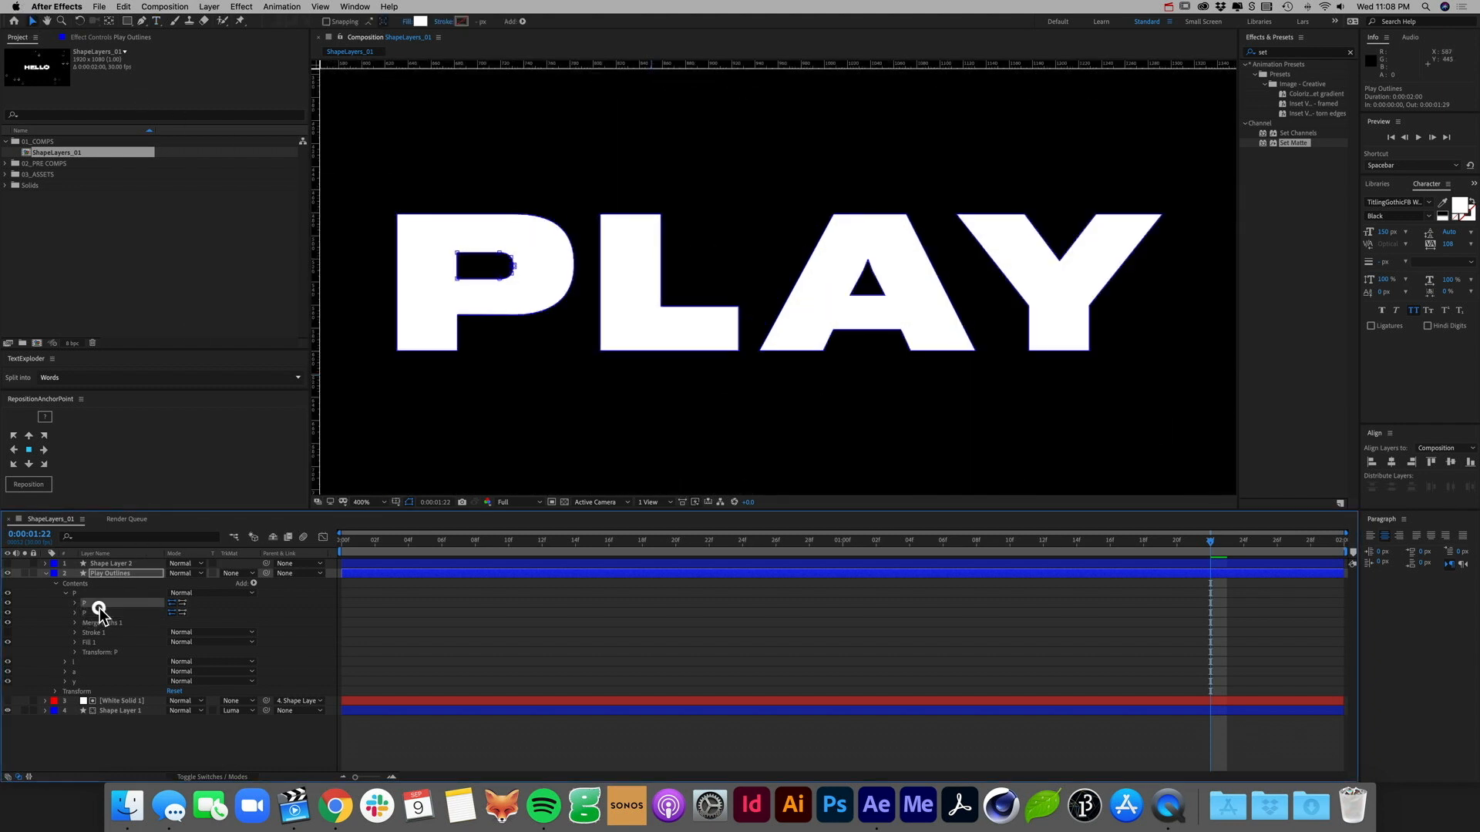
left_click(99, 613)
left_click(100, 603)
Step: Mark the centre of the P group with a vertical guide at 708 and a horizontal guide at 541
left_click(112, 593)
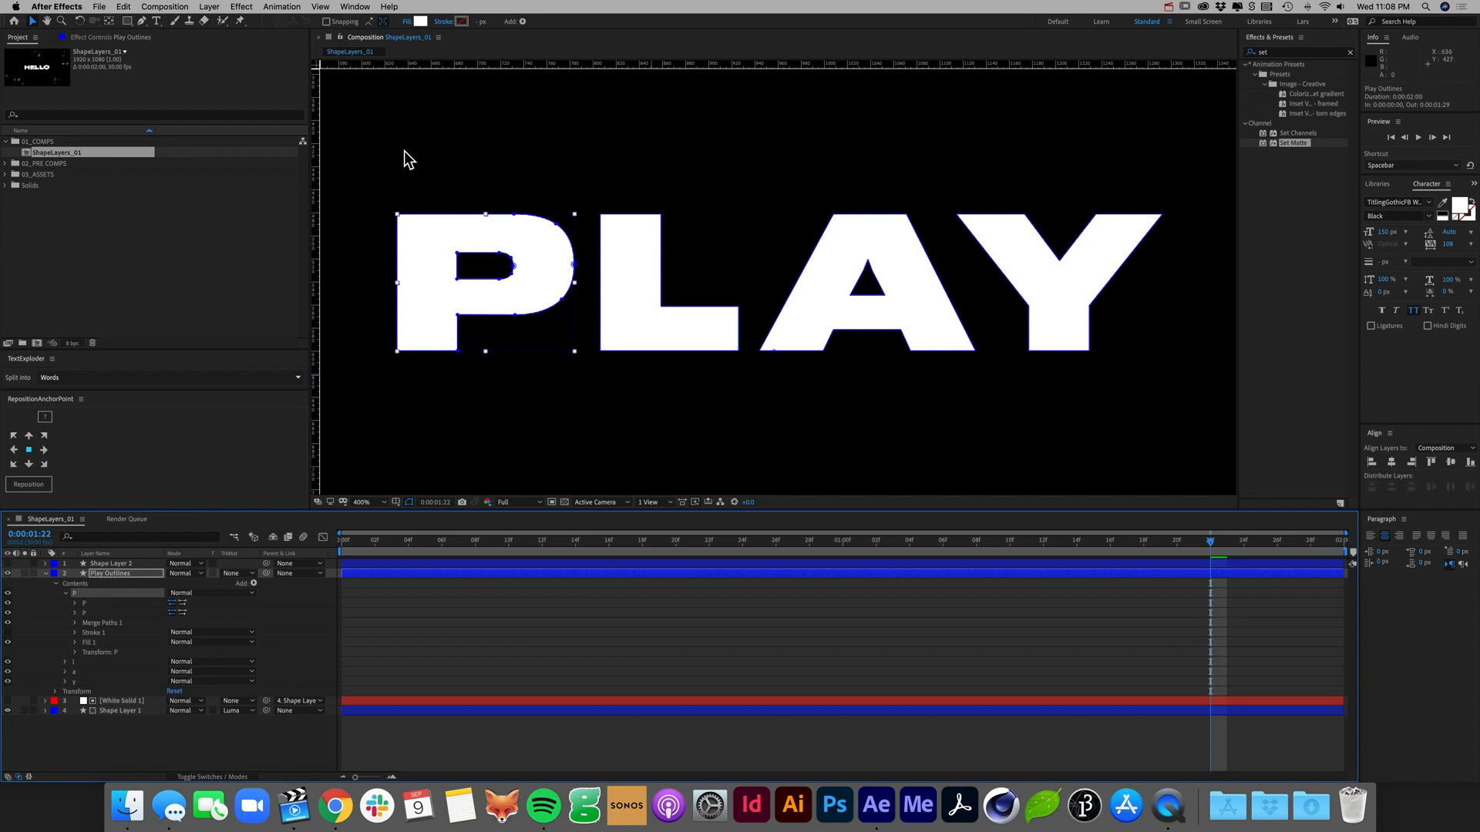
left_click_drag(409, 142, 721, 107)
key("period")
key("v")
left_click_drag(315, 163, 701, 164)
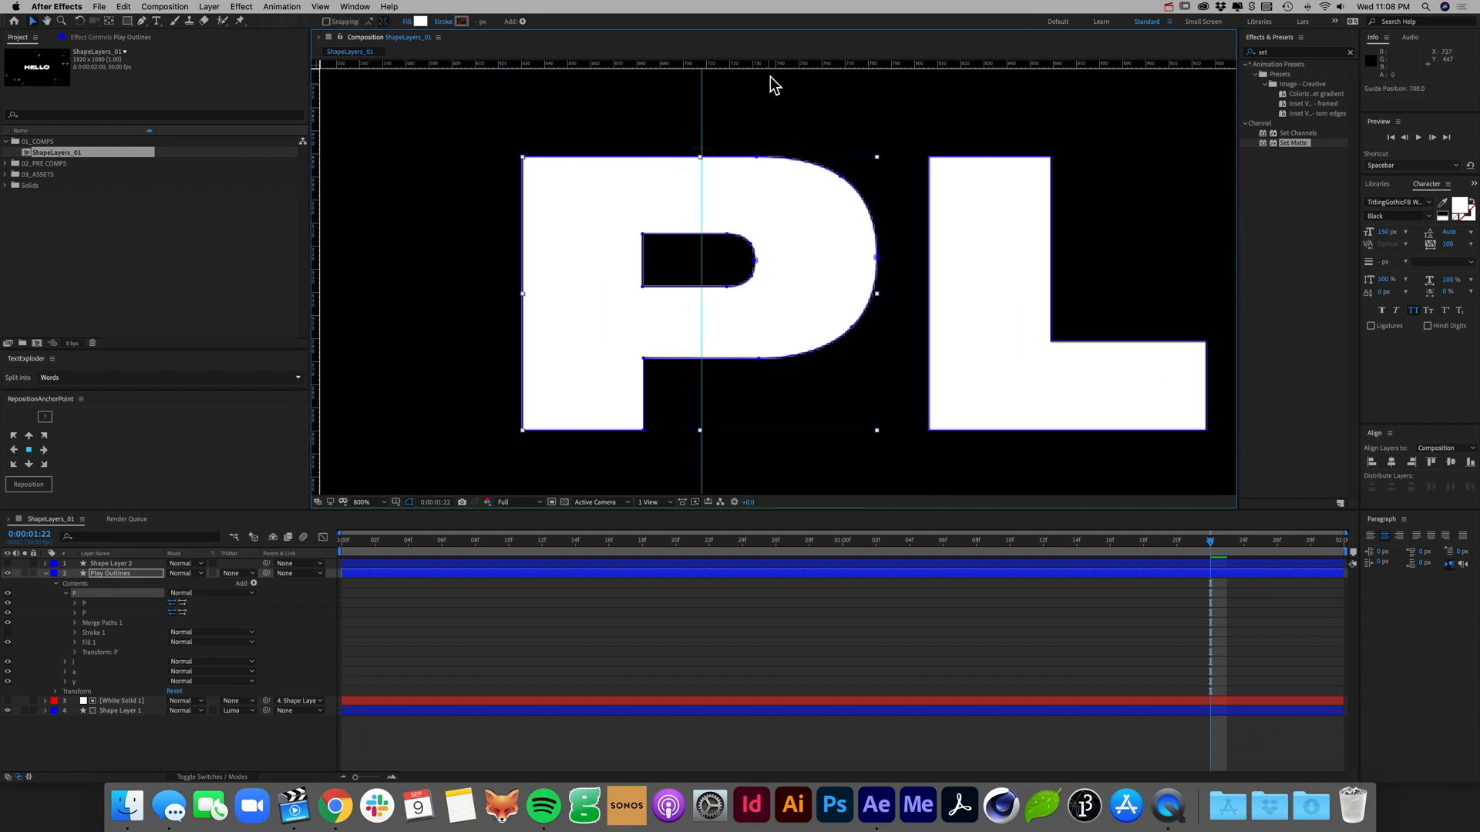
left_click_drag(773, 64, 831, 294)
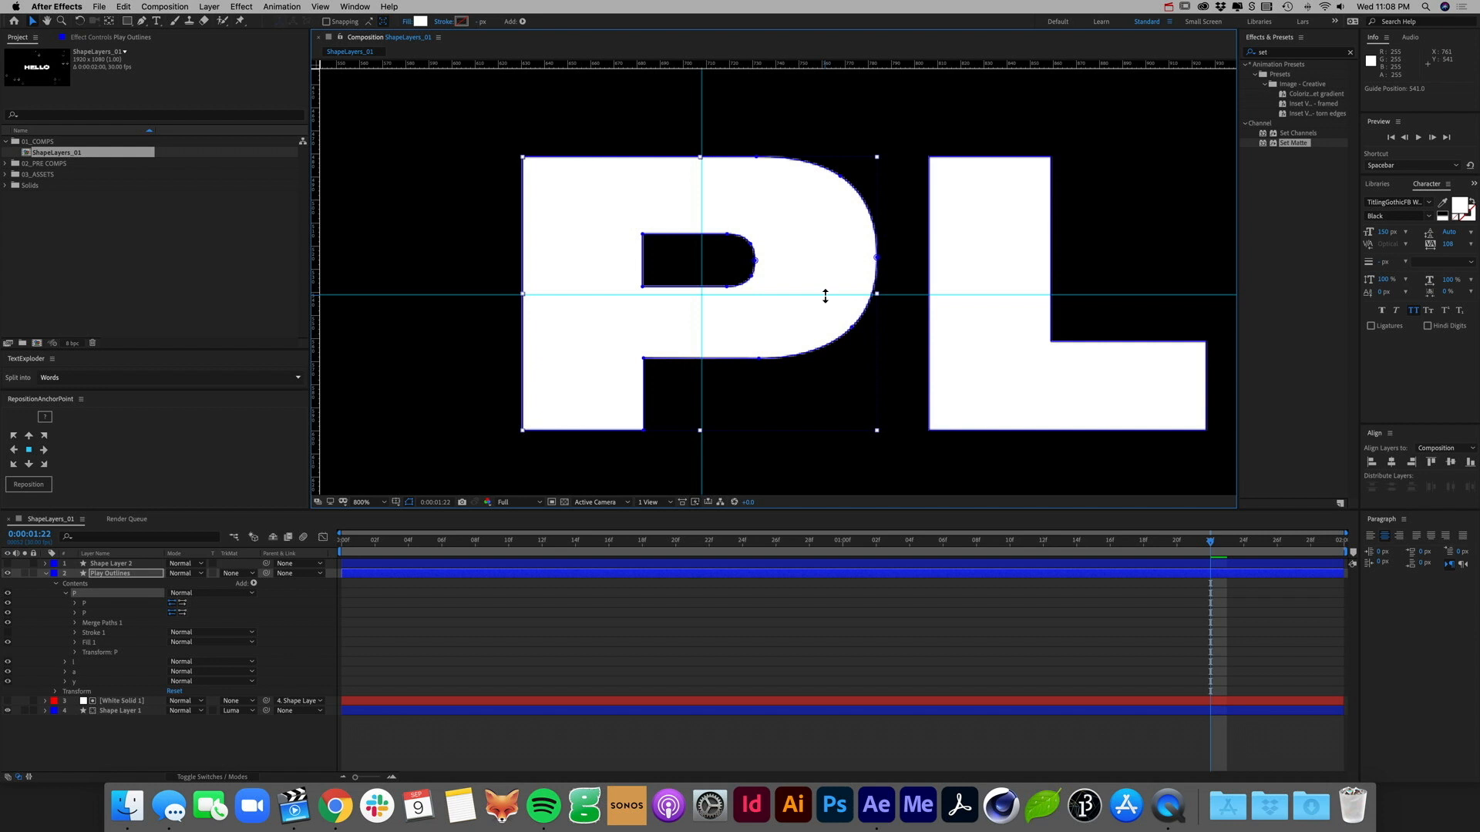
left_click(91, 759)
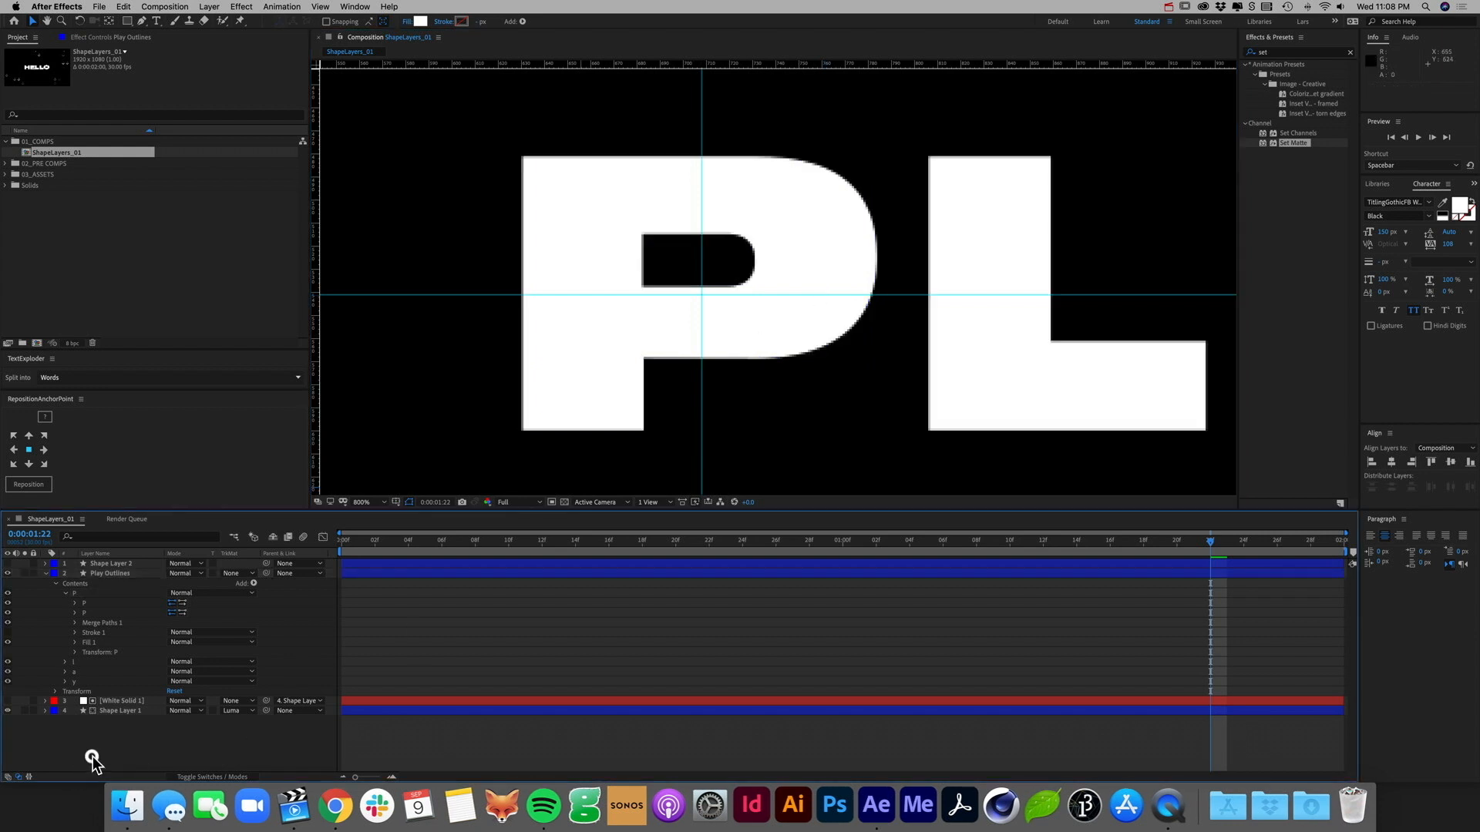
Step: Draw a trial rectangle below the P's stem, undo it, and set the Rectangle tool's stroke to None
left_click(127, 21)
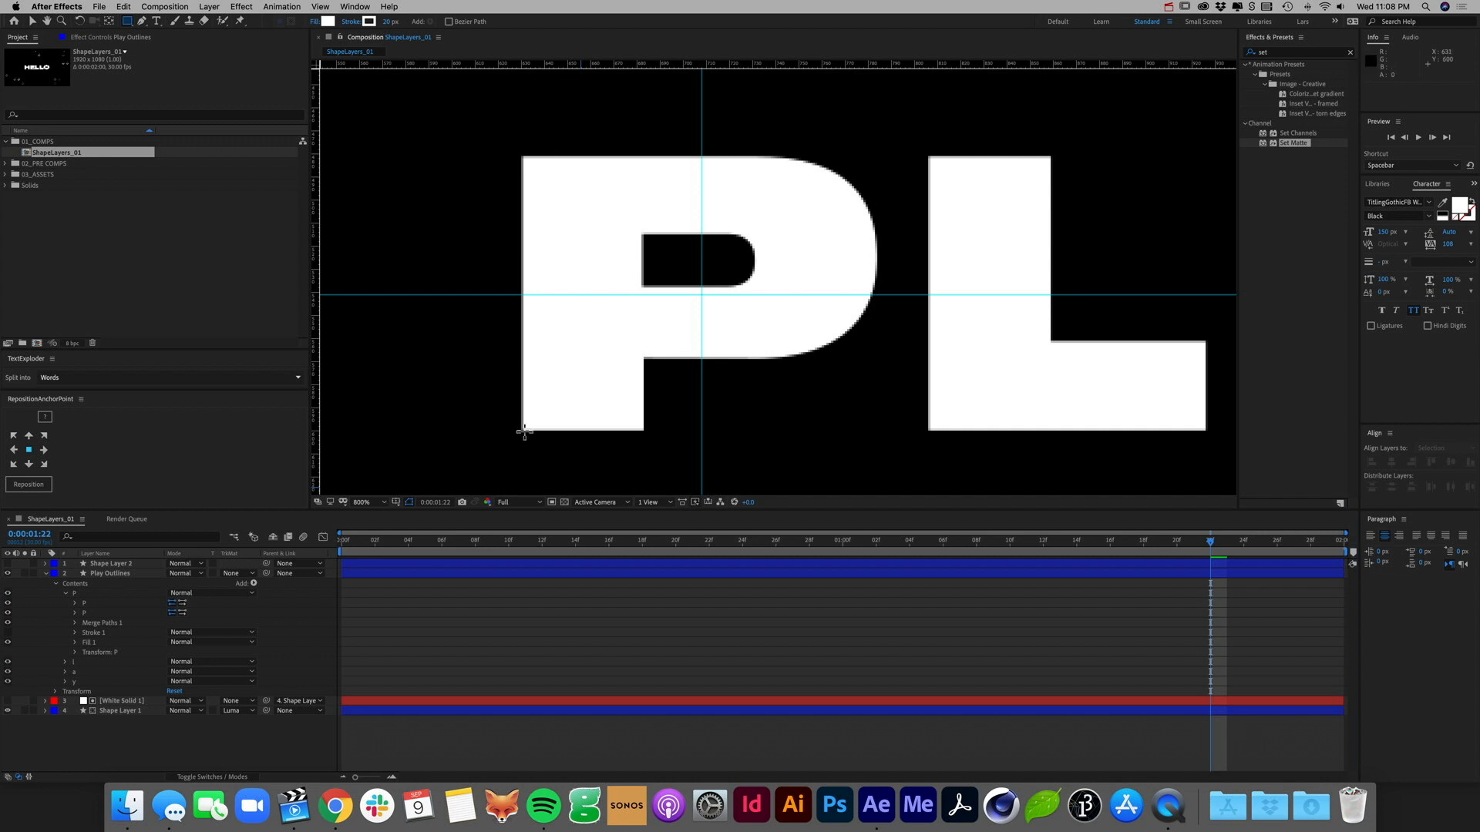
left_click_drag(521, 430, 644, 450)
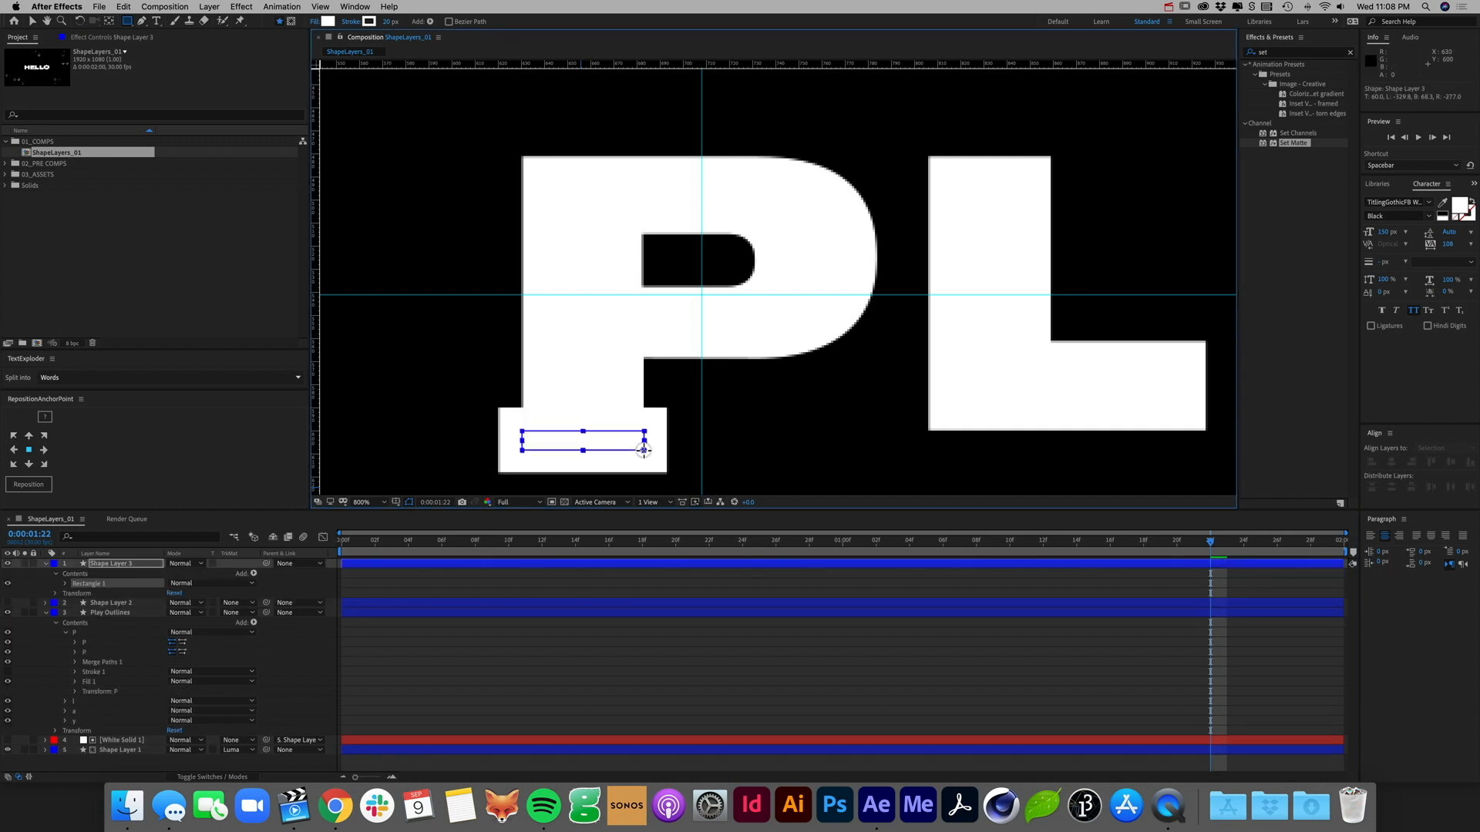
key("super+z")
left_click(351, 21)
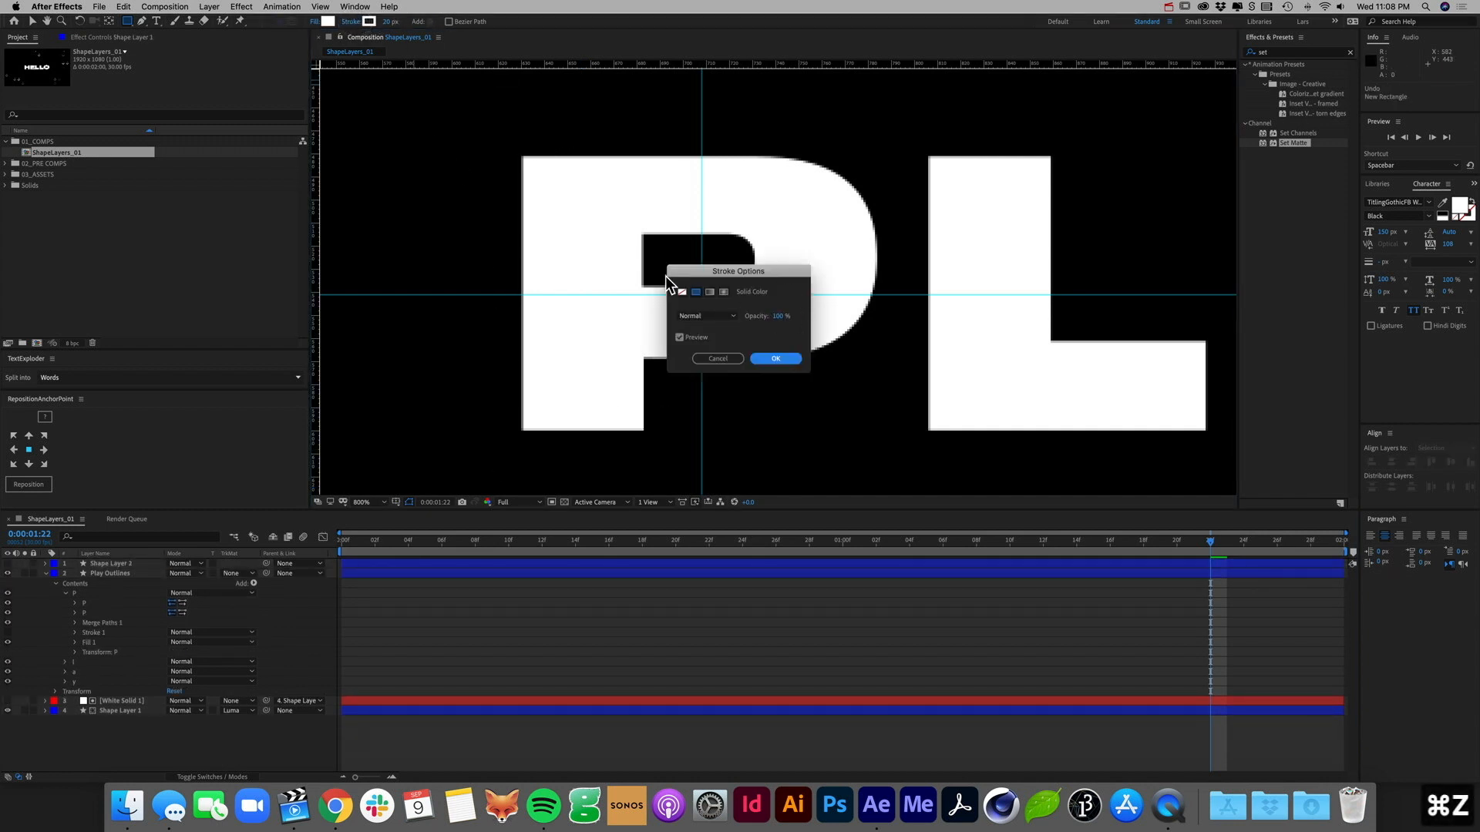
left_click(682, 289)
left_click(777, 359)
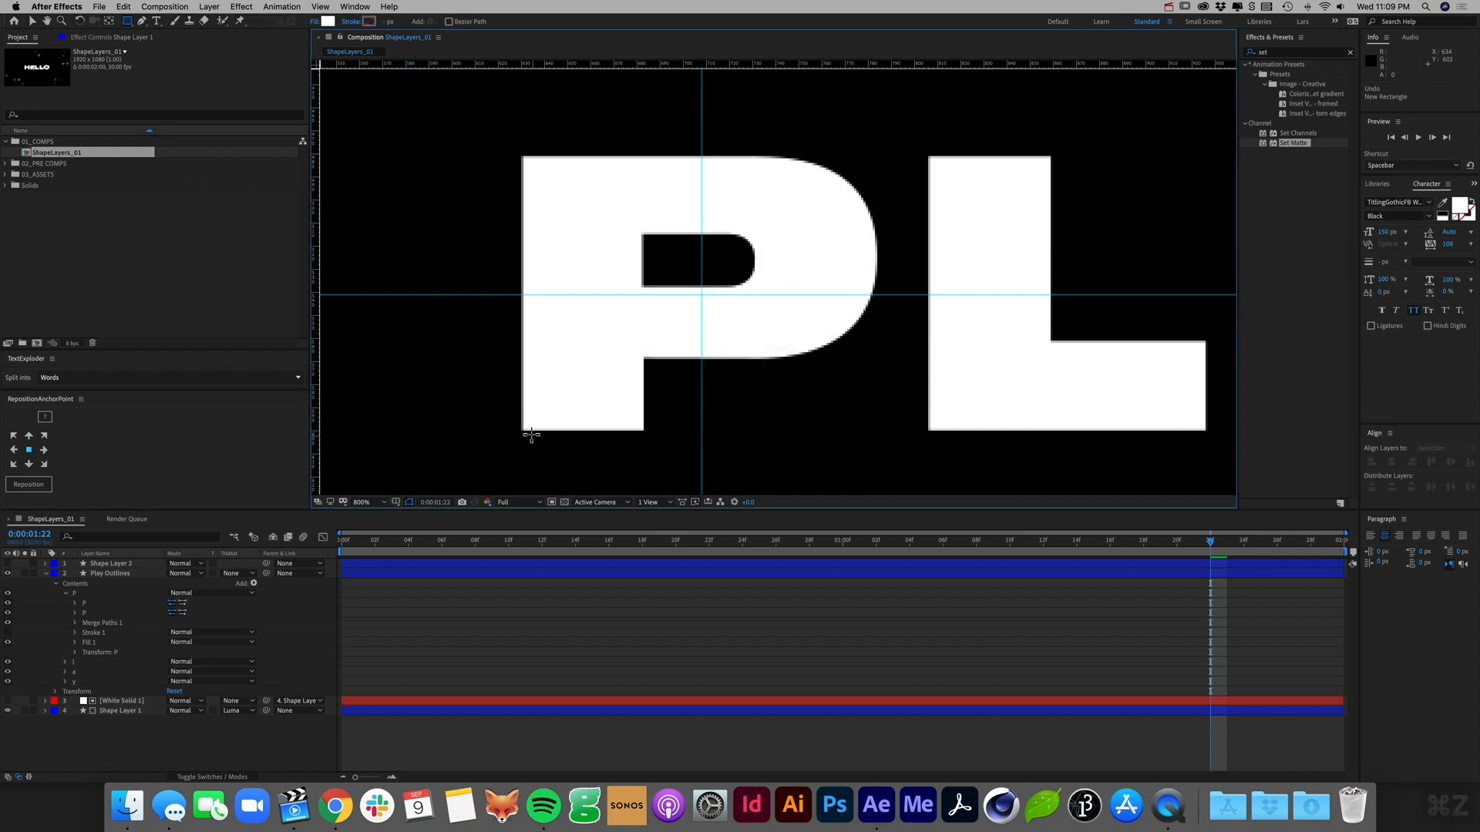
Step: Draw a stroke-free white rectangle as wide as the P's stem directly beneath its base, redoing the first attempt
left_click_drag(523, 431, 645, 463)
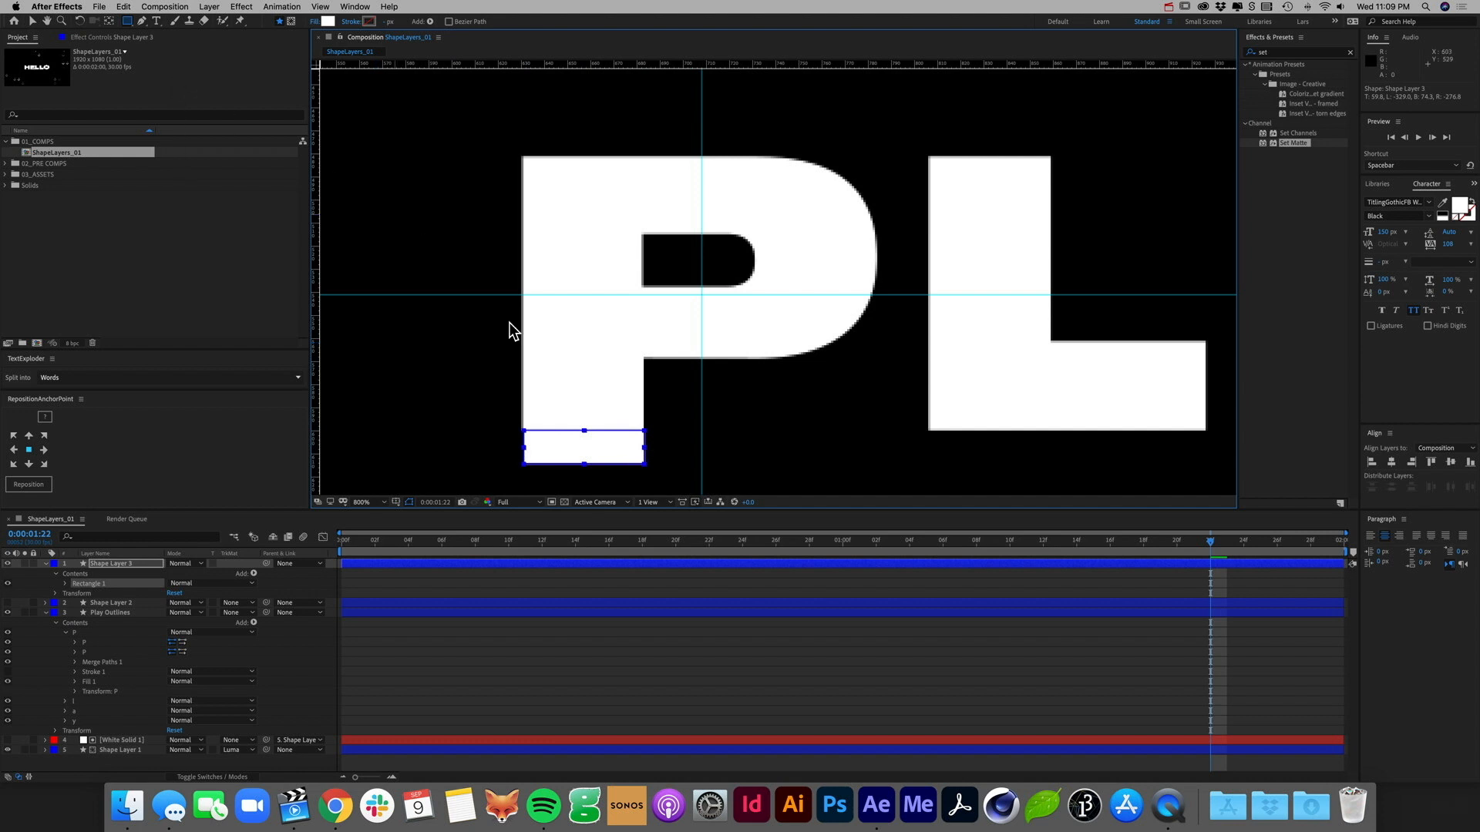
key("super+z")
left_click_drag(524, 432, 643, 468)
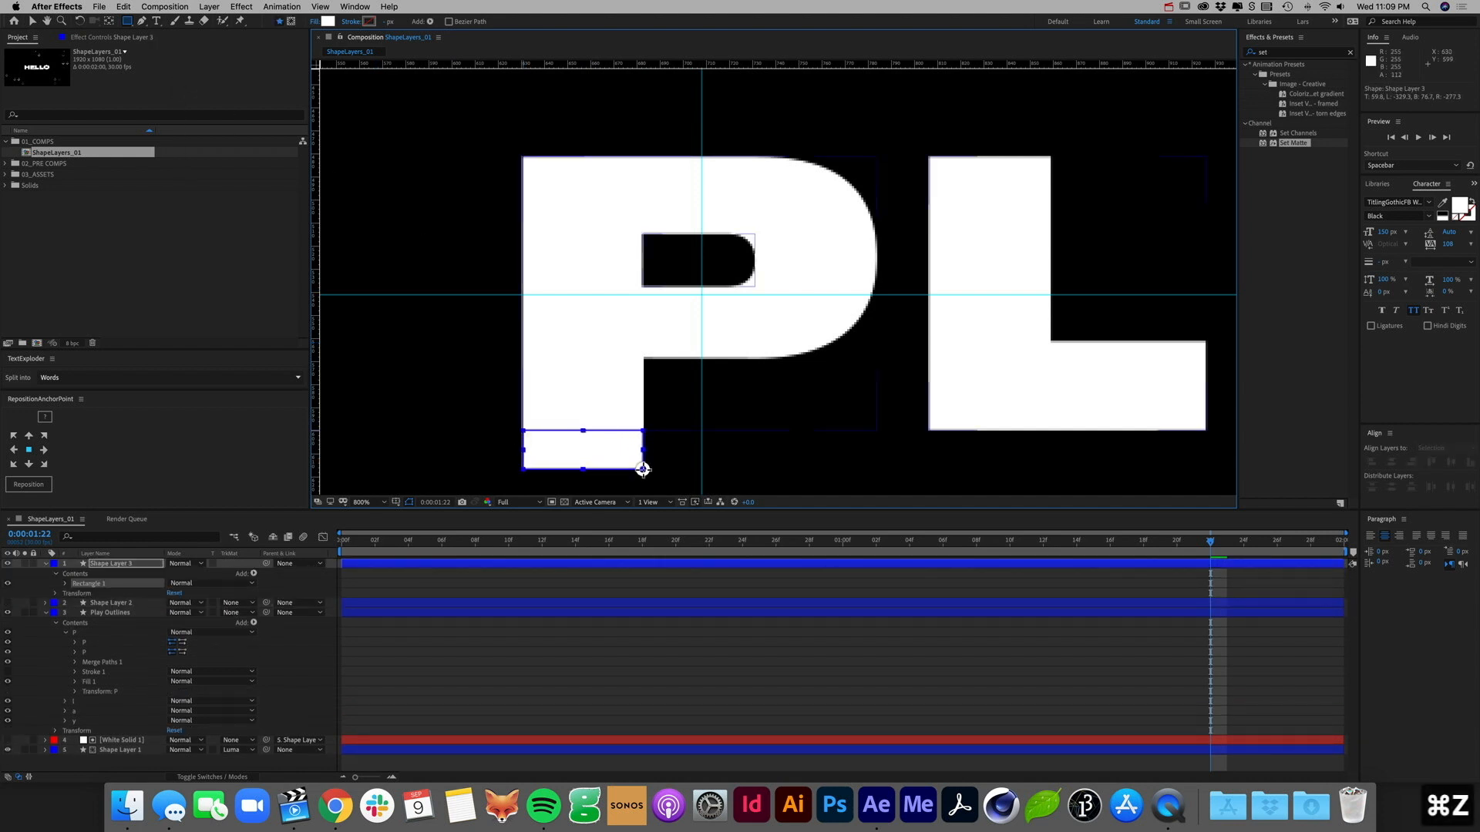
left_click(95, 768)
Step: Centre the rectangle on the P's vertical guide and add vertical guides at its two side edges, at 682 and 734
left_click(101, 570)
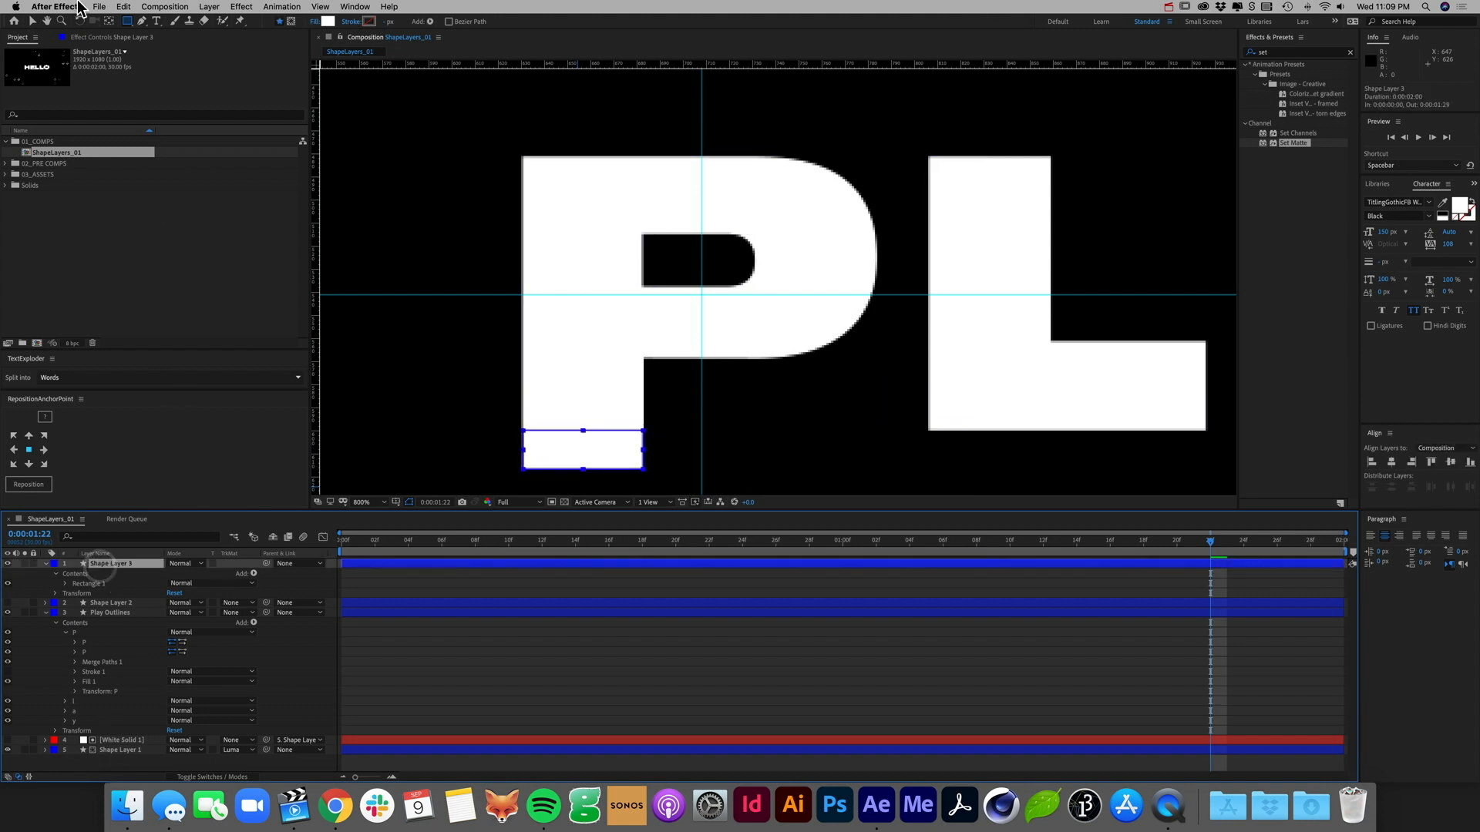
key("v")
left_click(588, 441)
left_click_drag(588, 455, 697, 460)
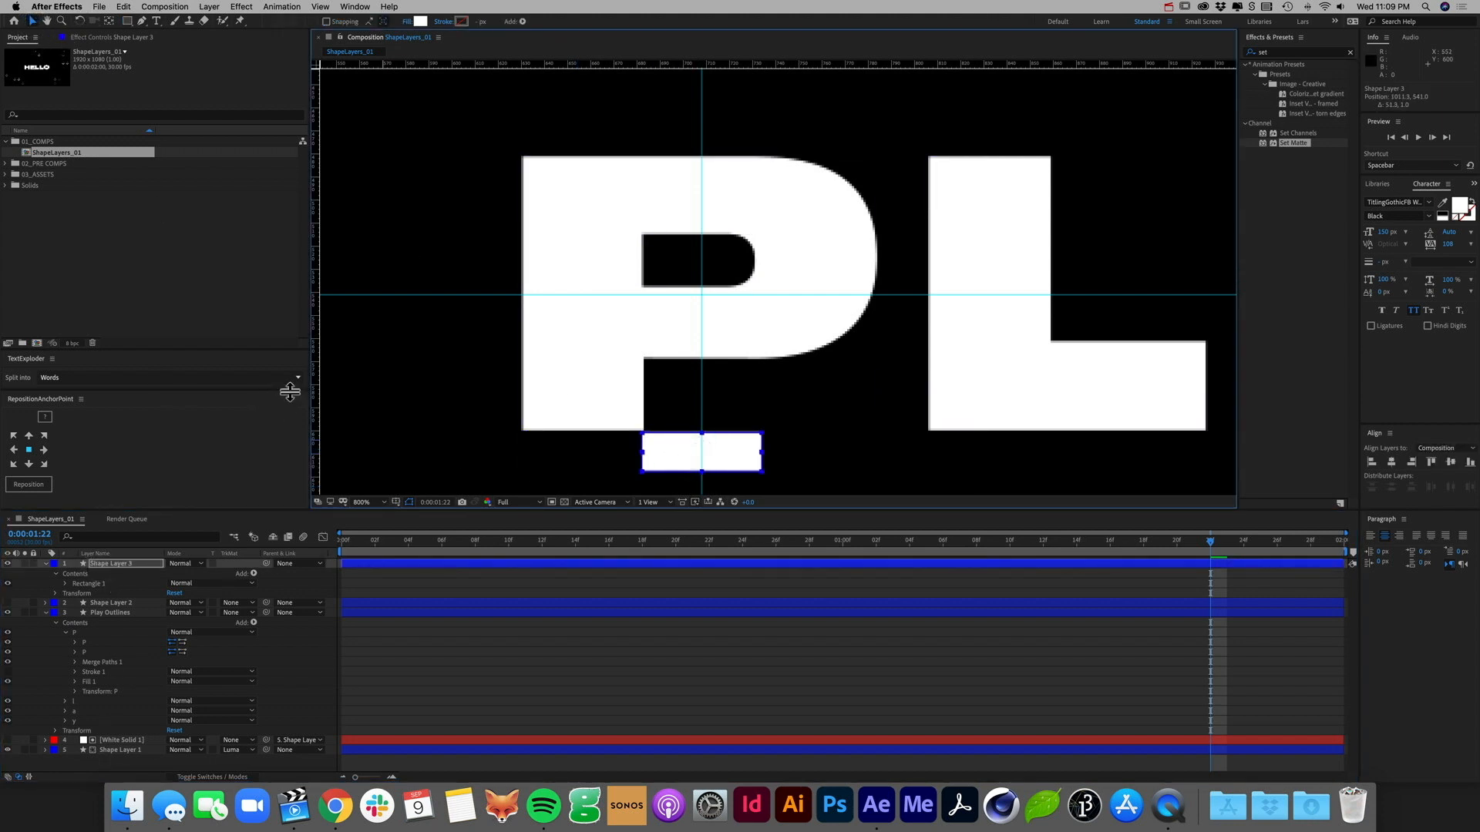
left_click_drag(315, 392, 641, 429)
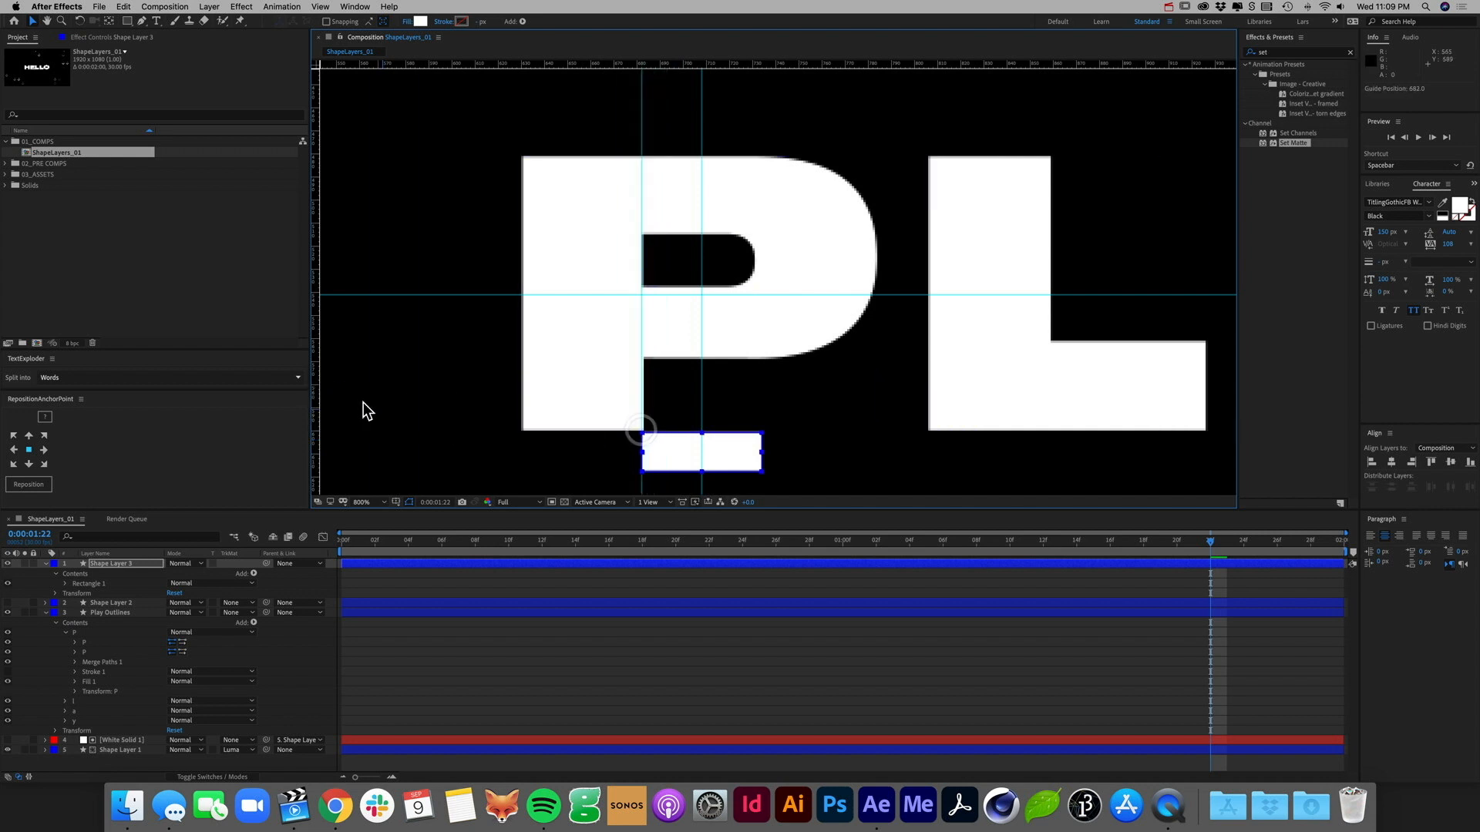
left_click_drag(316, 392, 762, 434)
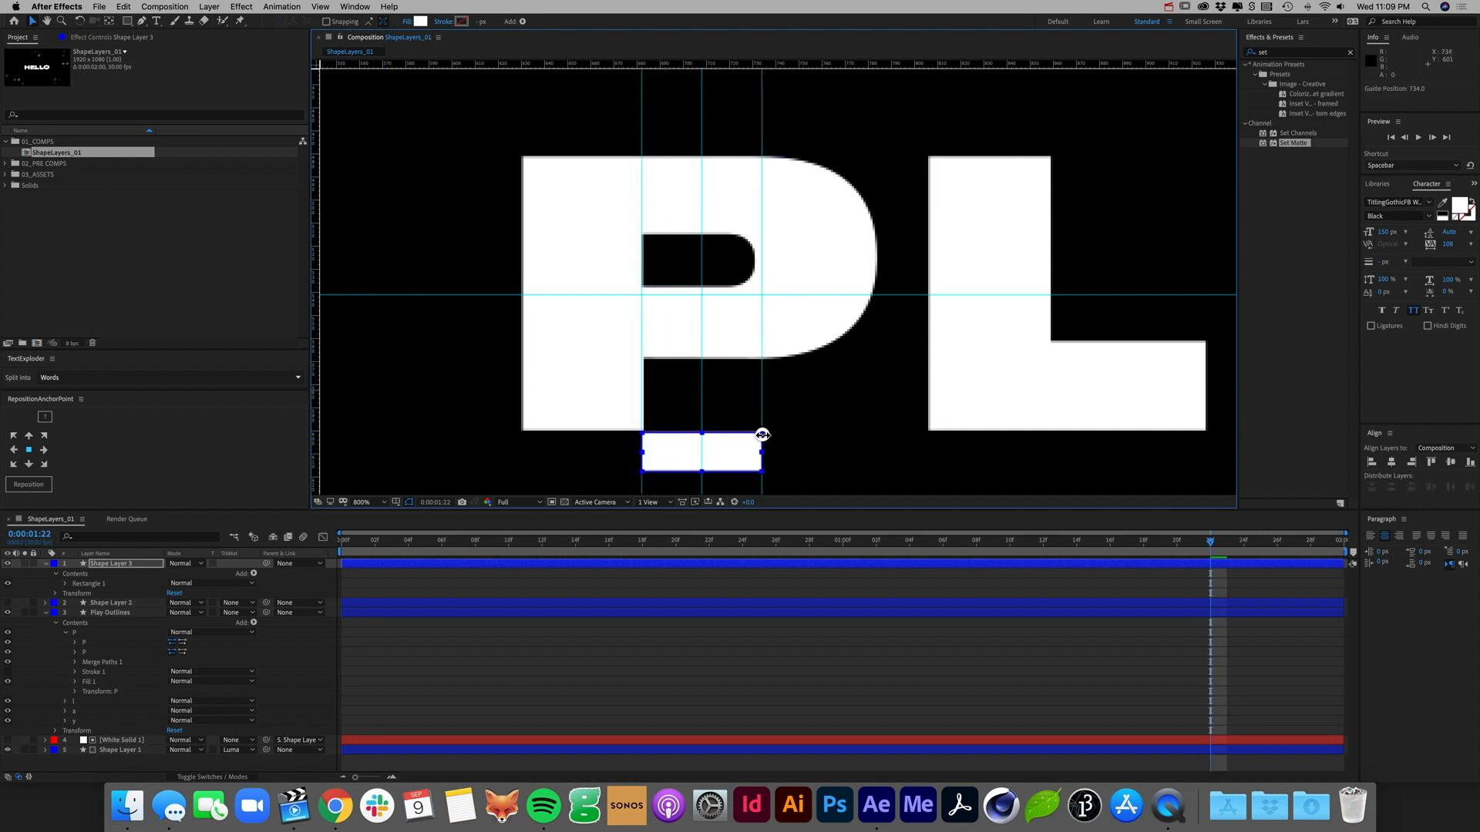
Step: Delete the measuring rectangle's layer, Shape Layer 3
left_click(111, 565)
key("Delete")
left_click(121, 573)
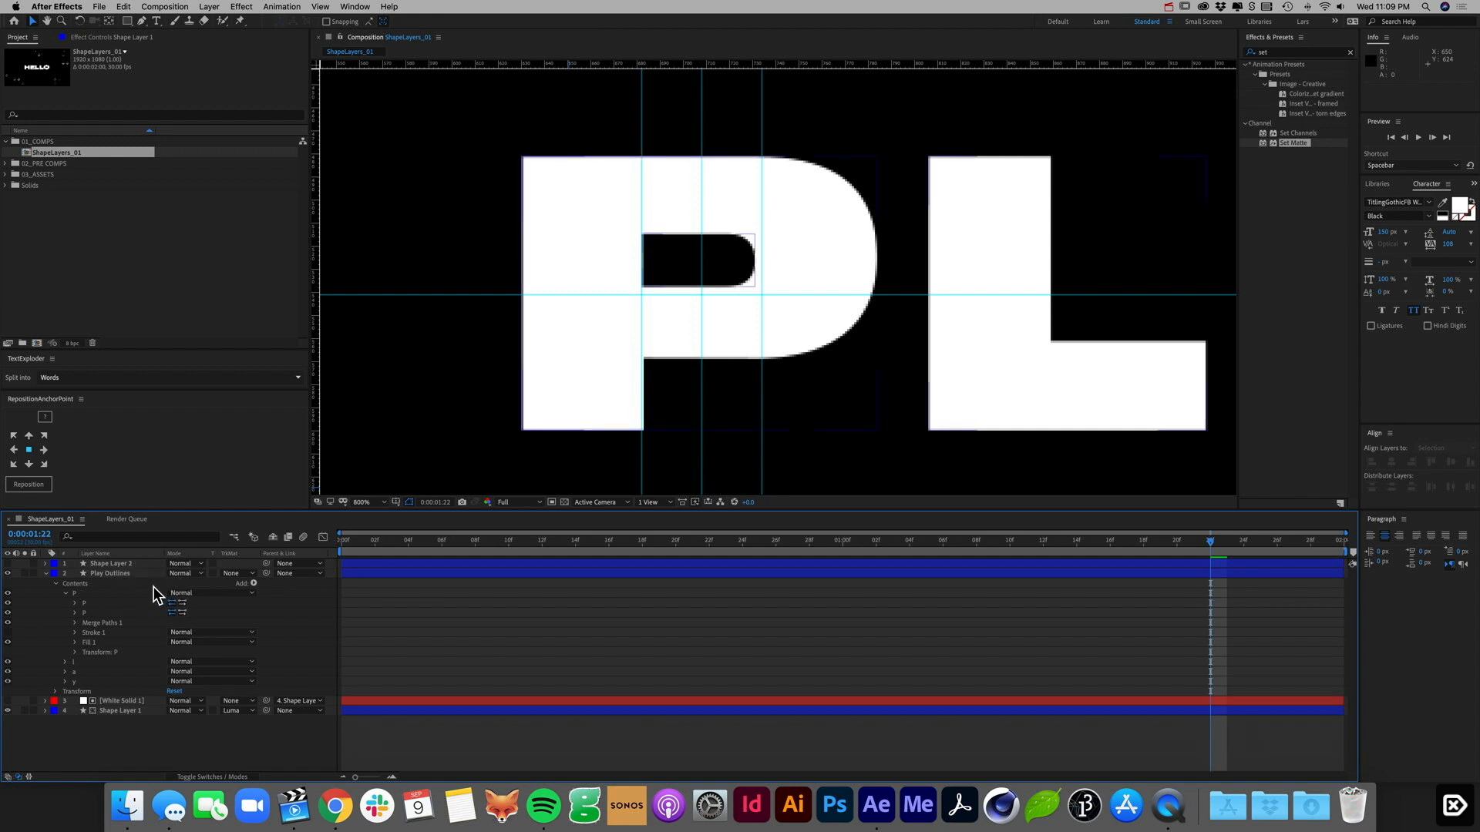
Step: Hide the path of the P's inner counter in the Play Outlines layer, leaving only the outer outline filled
left_click(91, 605)
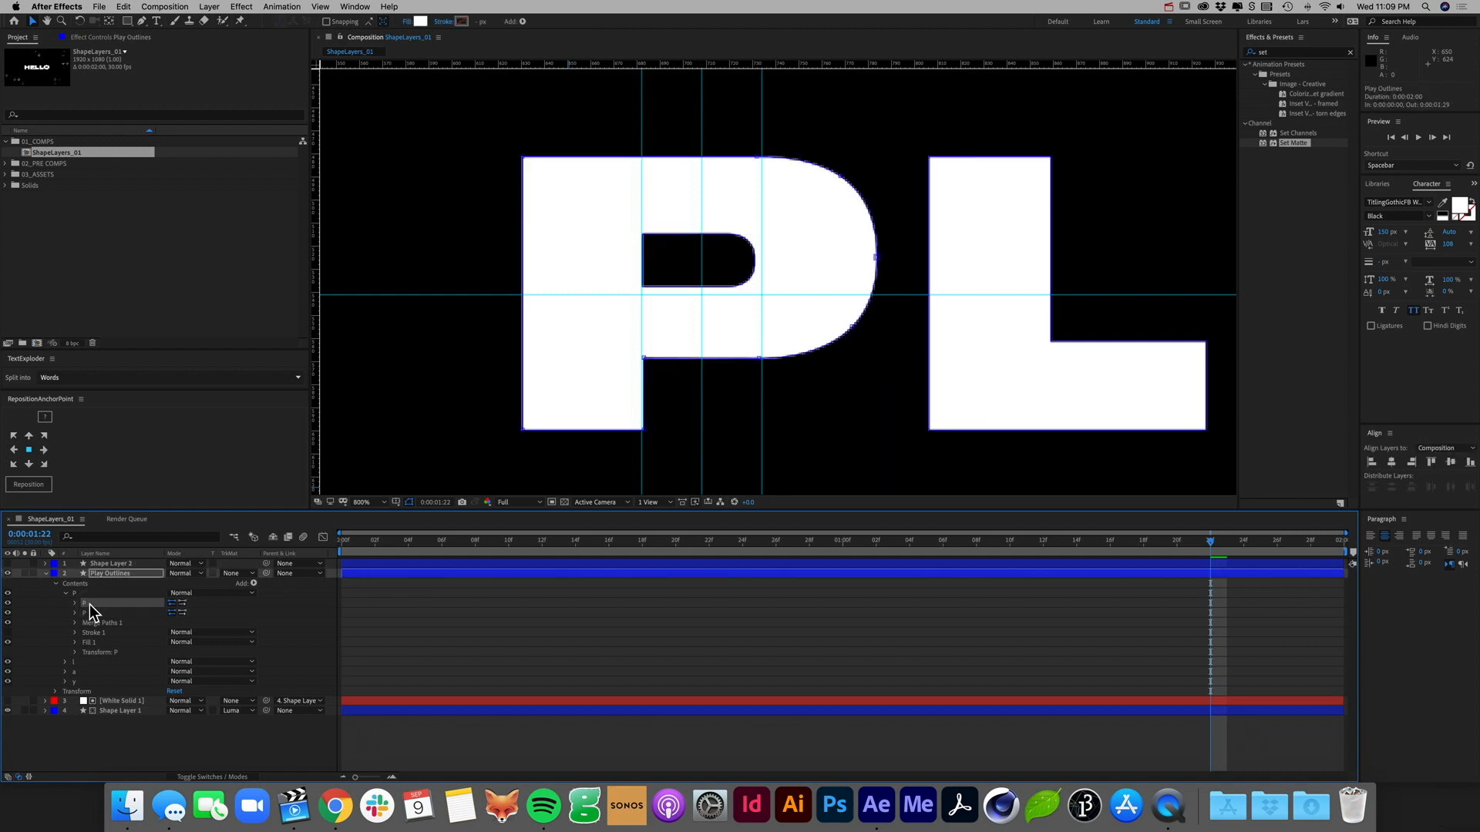
left_click(8, 613)
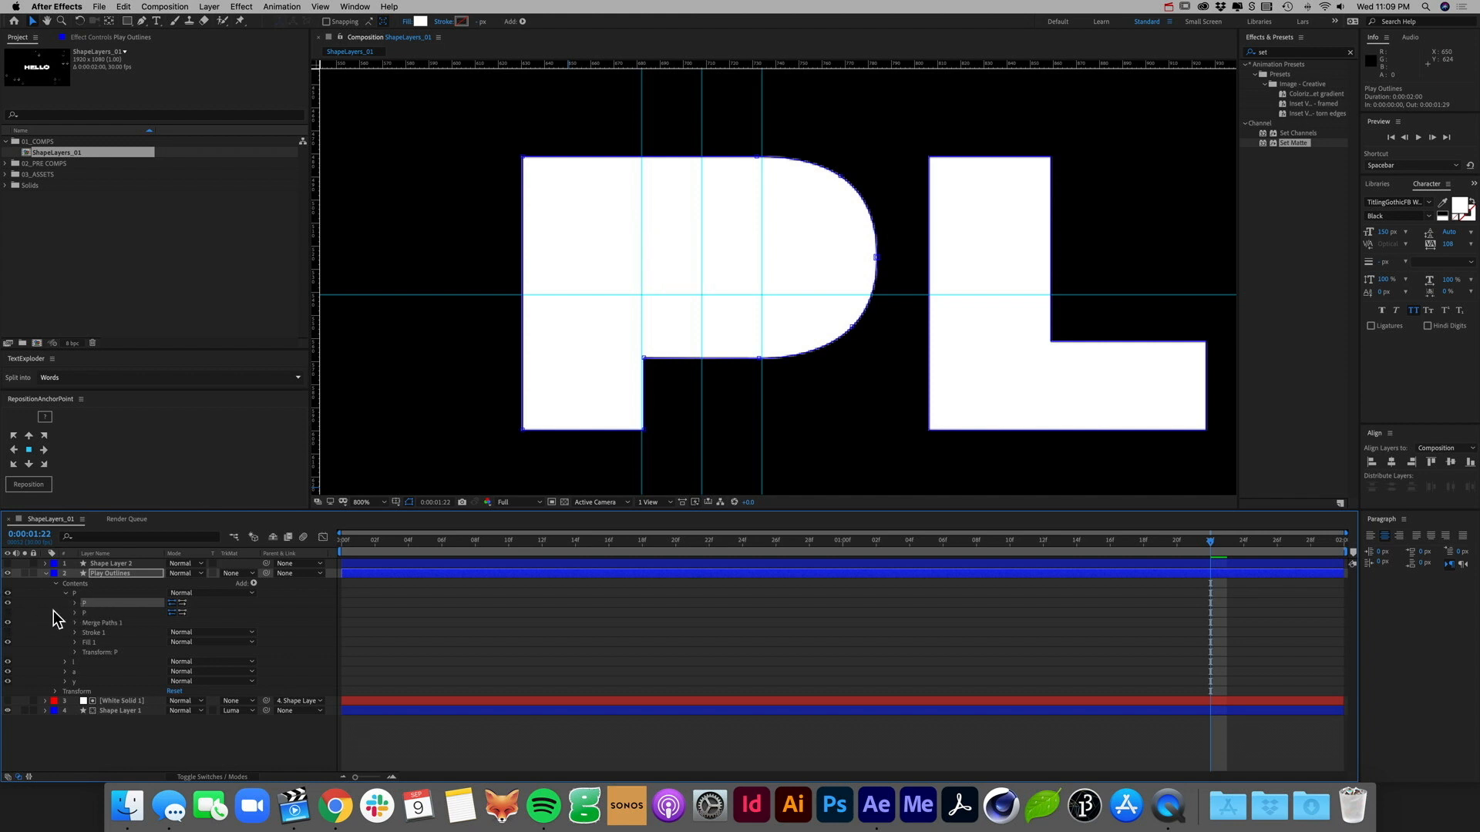
left_click(7, 613)
left_click(8, 613)
Step: Keyframe the P's outer path at 0:00 and again at 1:00 with its shape unchanged
left_click(74, 604)
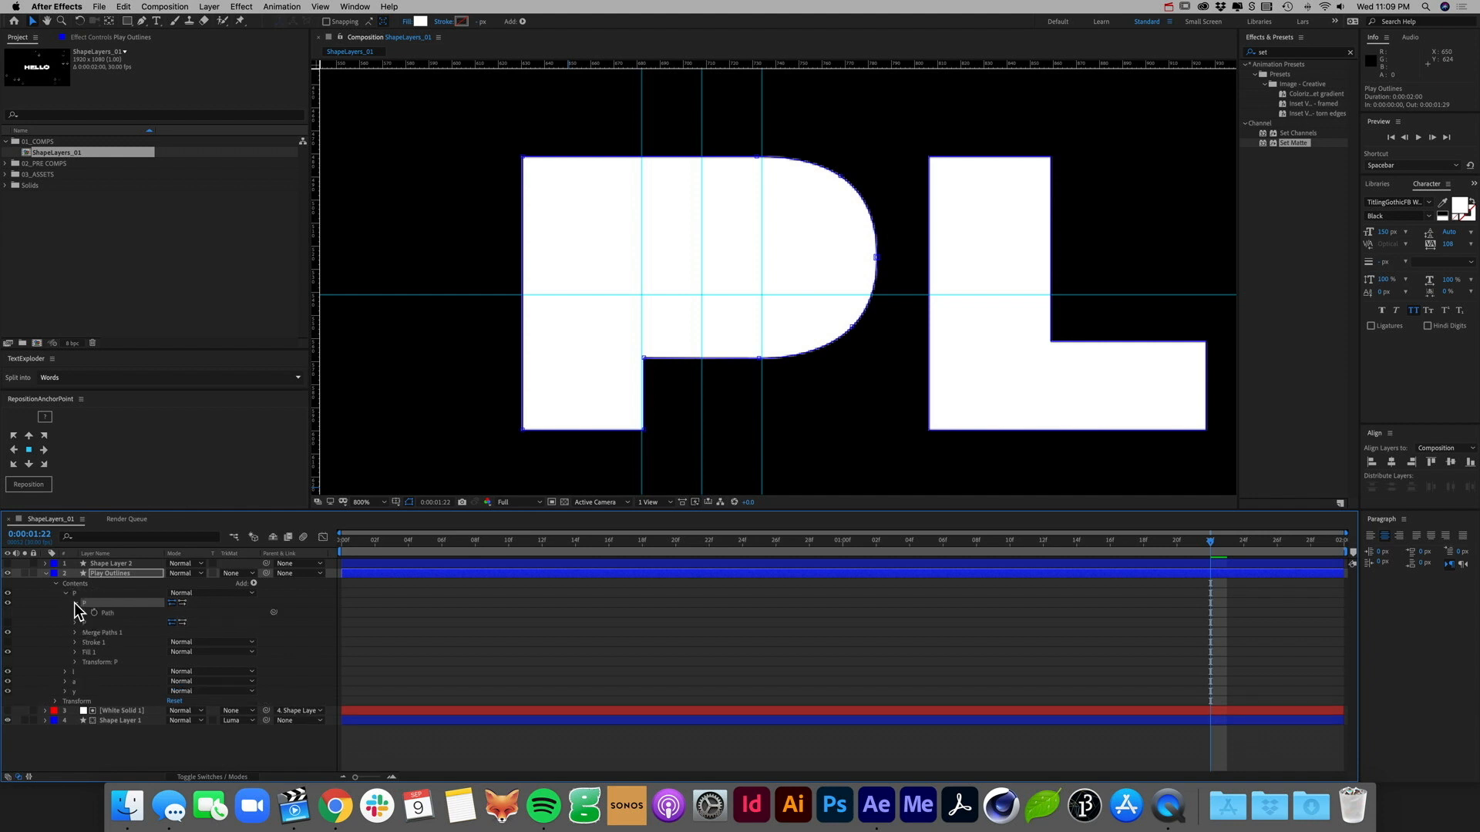
left_click(126, 612)
key("Home")
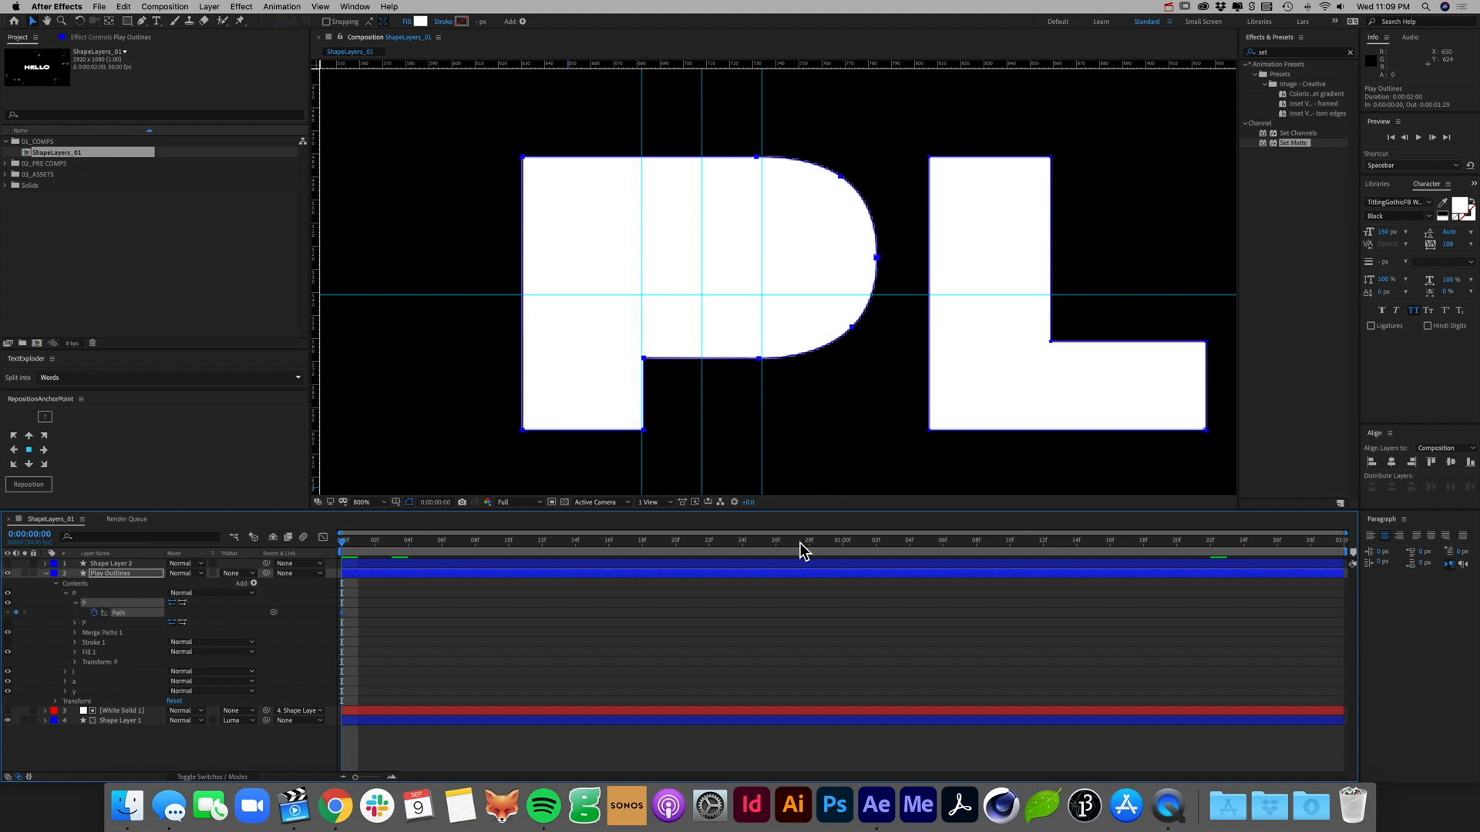
left_click_drag(801, 549, 844, 548)
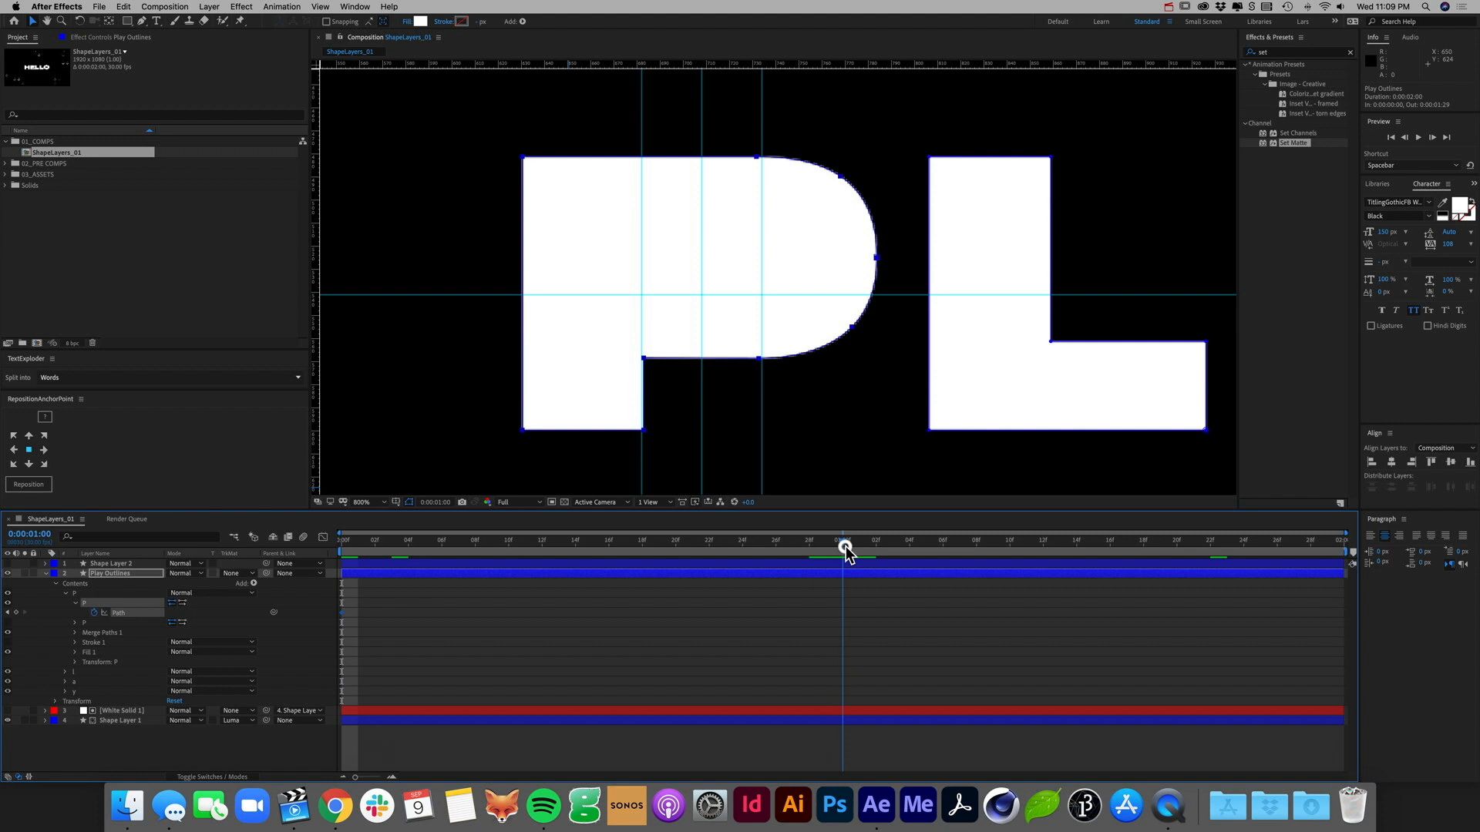
left_click(17, 613)
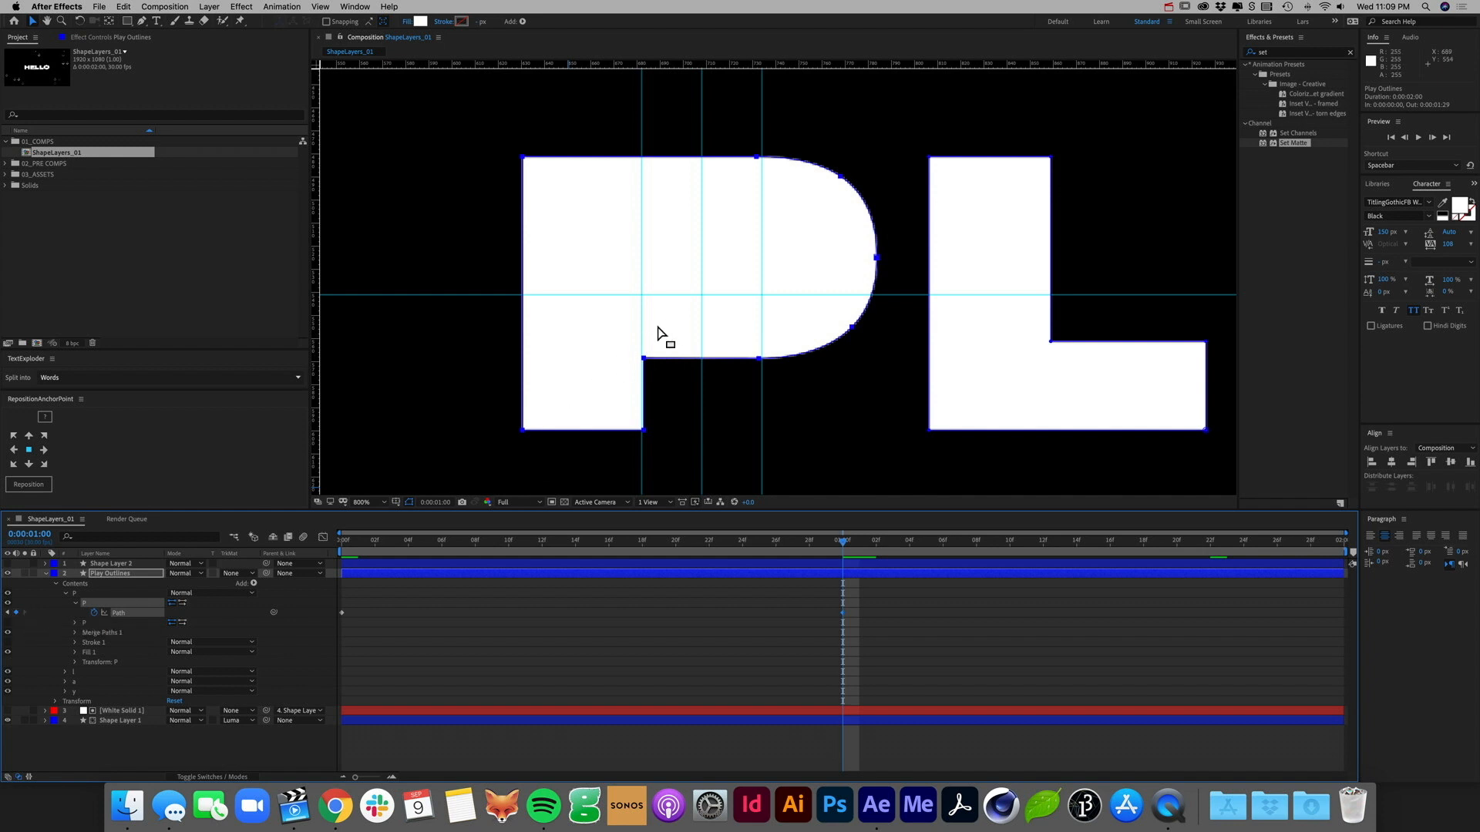
Step: Try to move the P's bowl points inward towards the guides, undoing each move
left_click(758, 360, "shift")
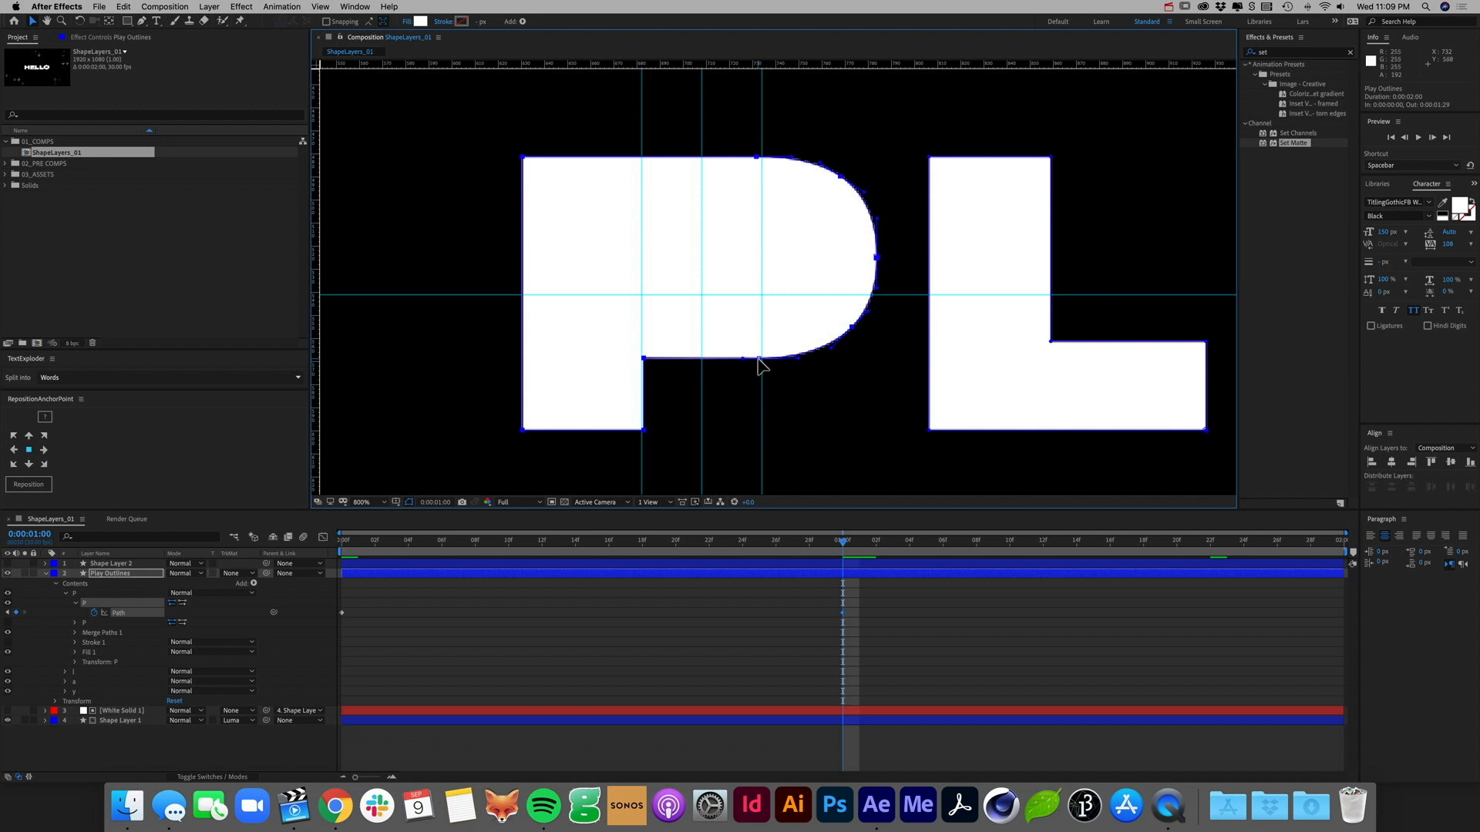
left_click(758, 359)
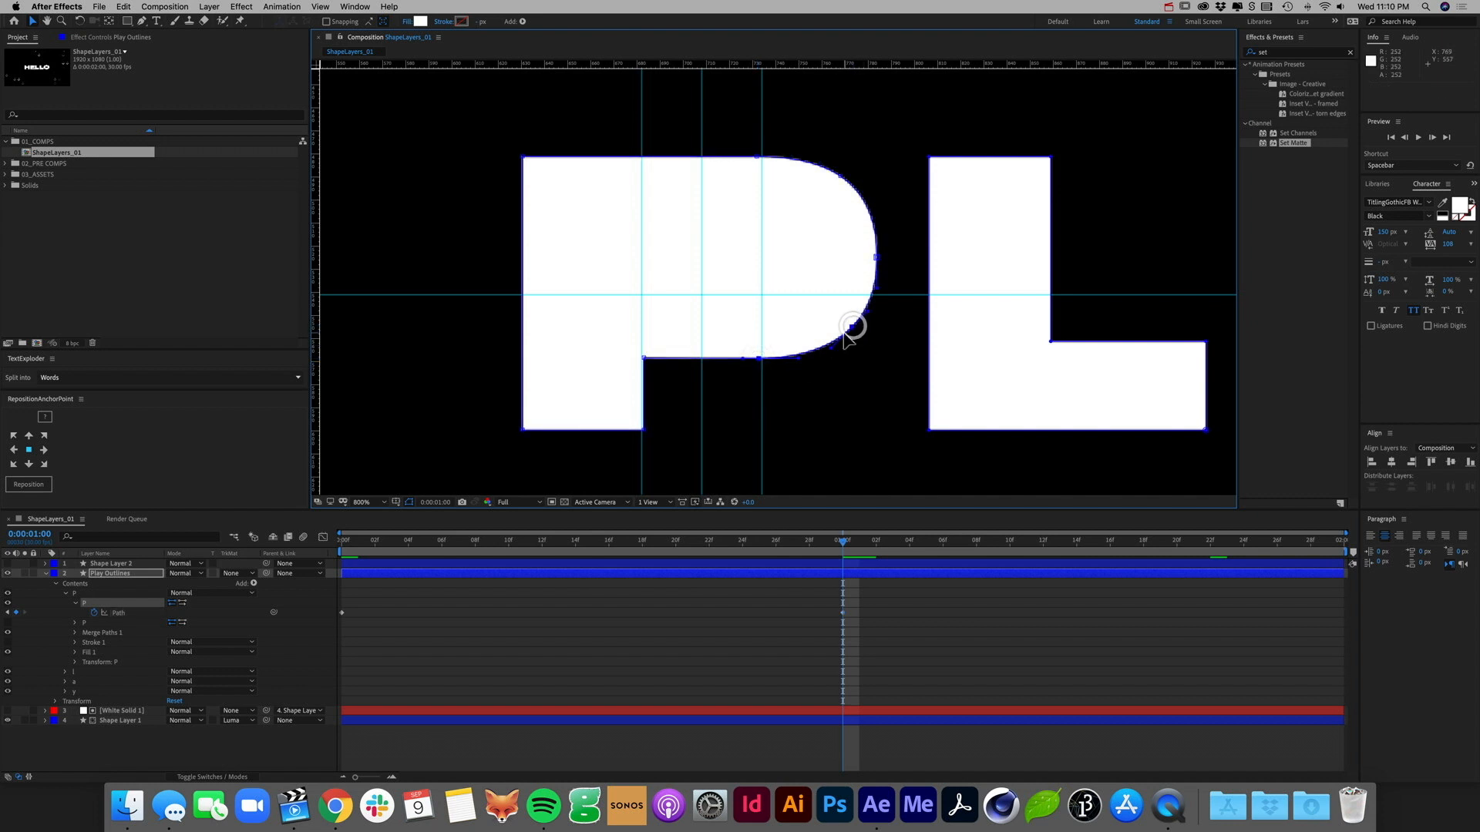
key("period")
key("comma")
left_click_drag(876, 258, 761, 255)
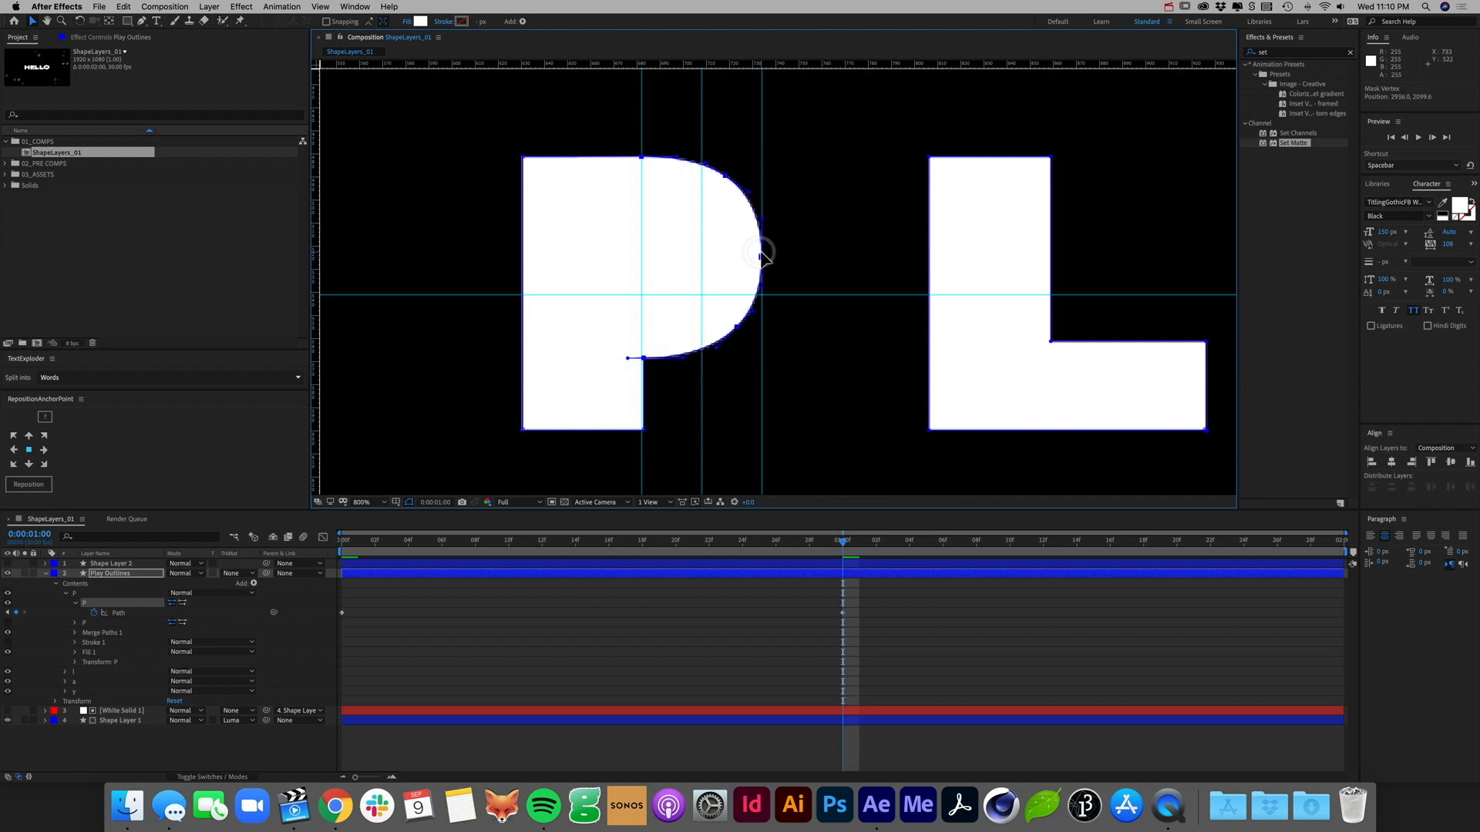
key("super+z")
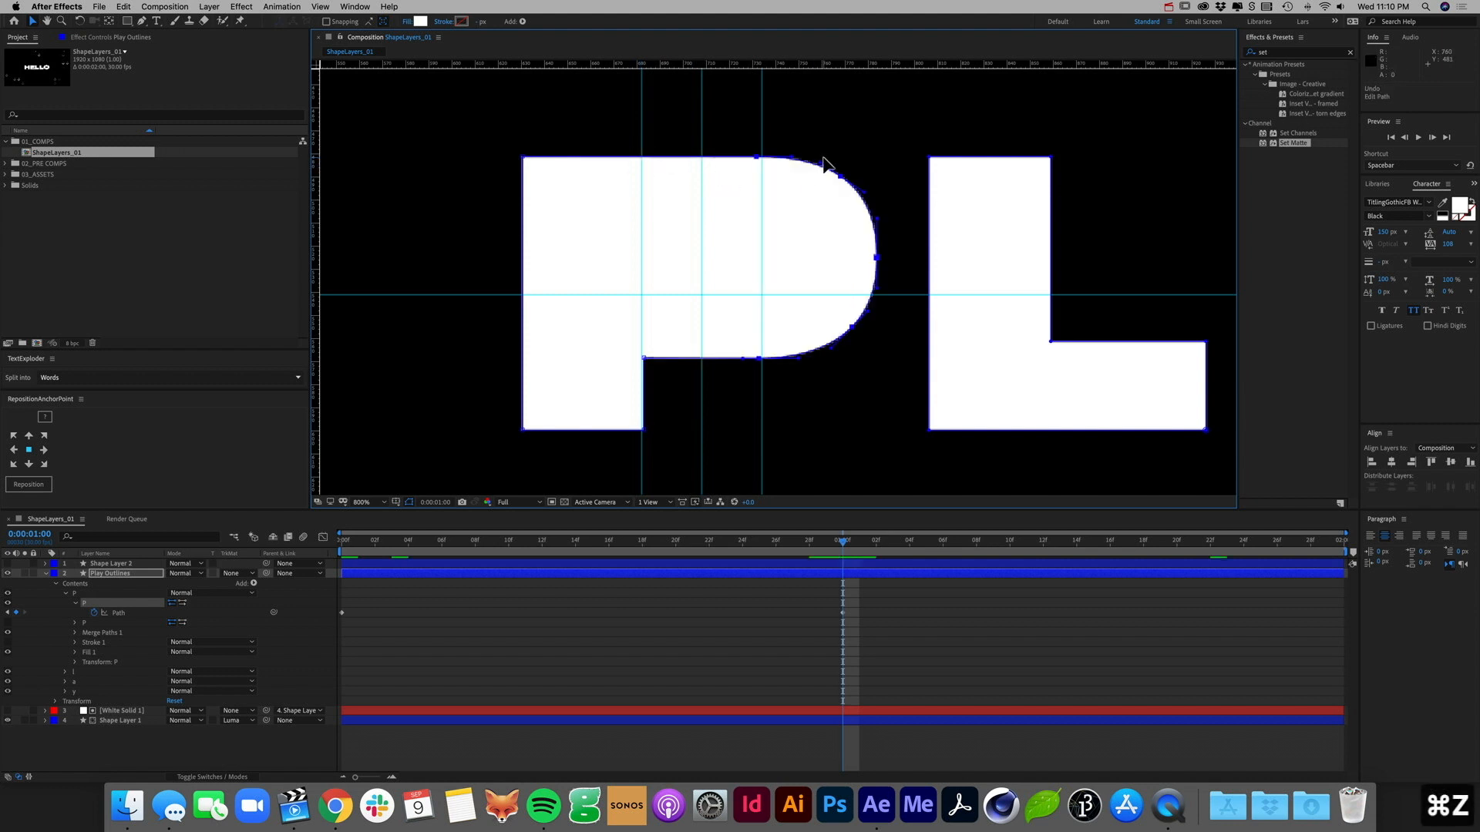
left_click(756, 157)
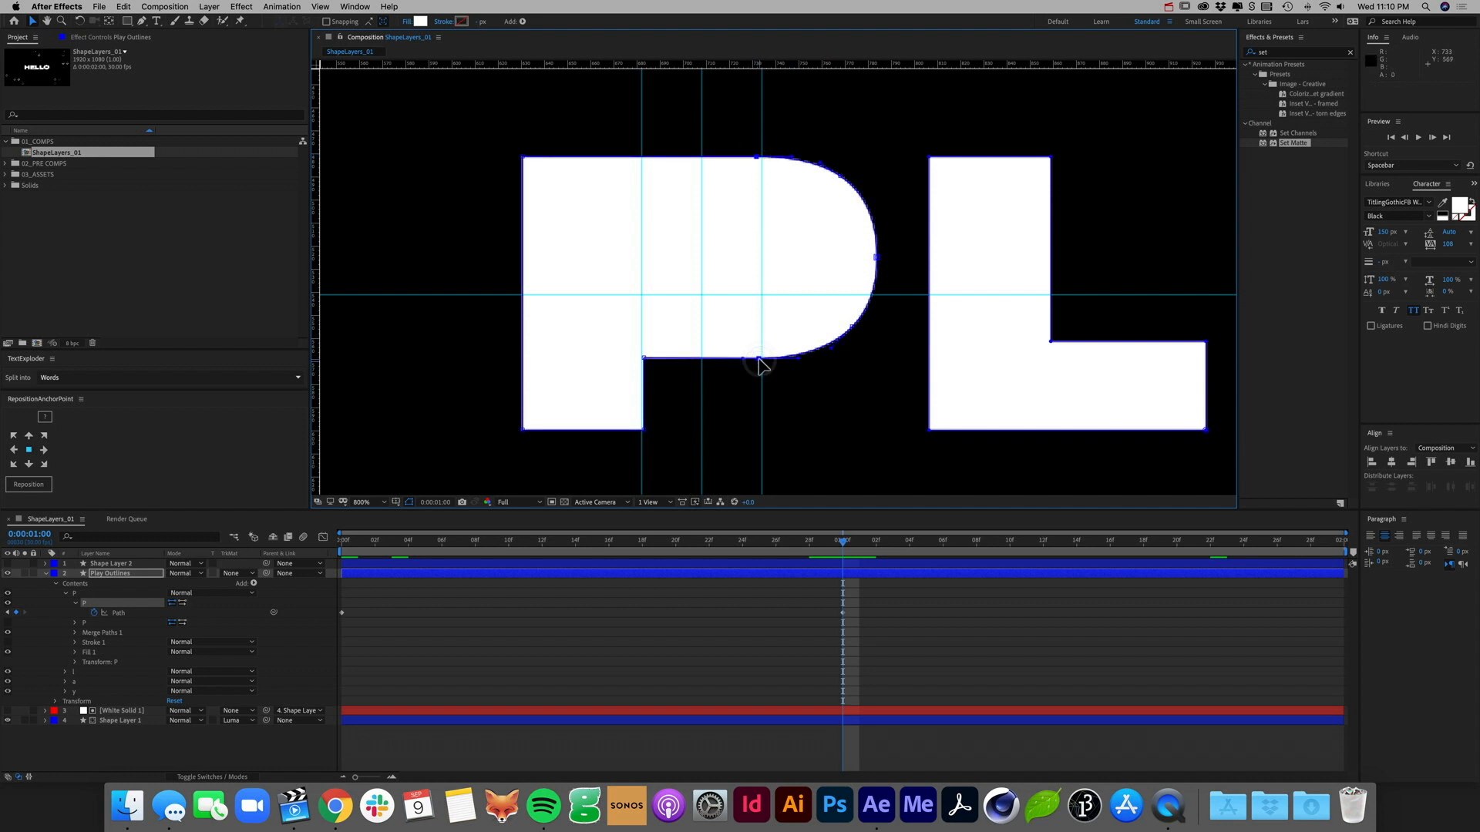
left_click_drag(760, 357, 685, 359)
key("super+z")
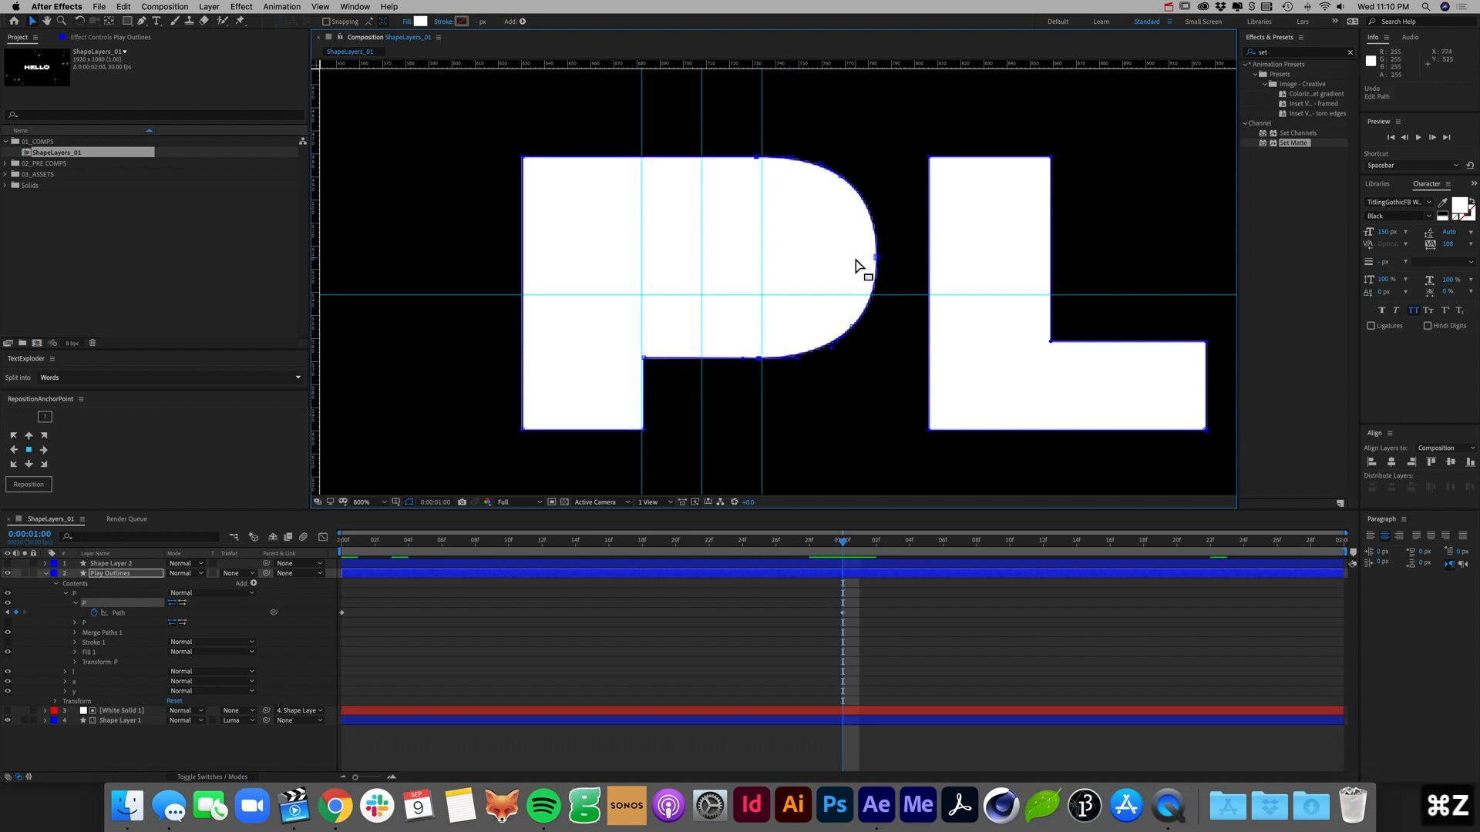
Step: At 1:00, shift the P's bowl points inward until the outermost point sits on the guide at 734
left_click(840, 176, "shift")
left_click(876, 258, "shift")
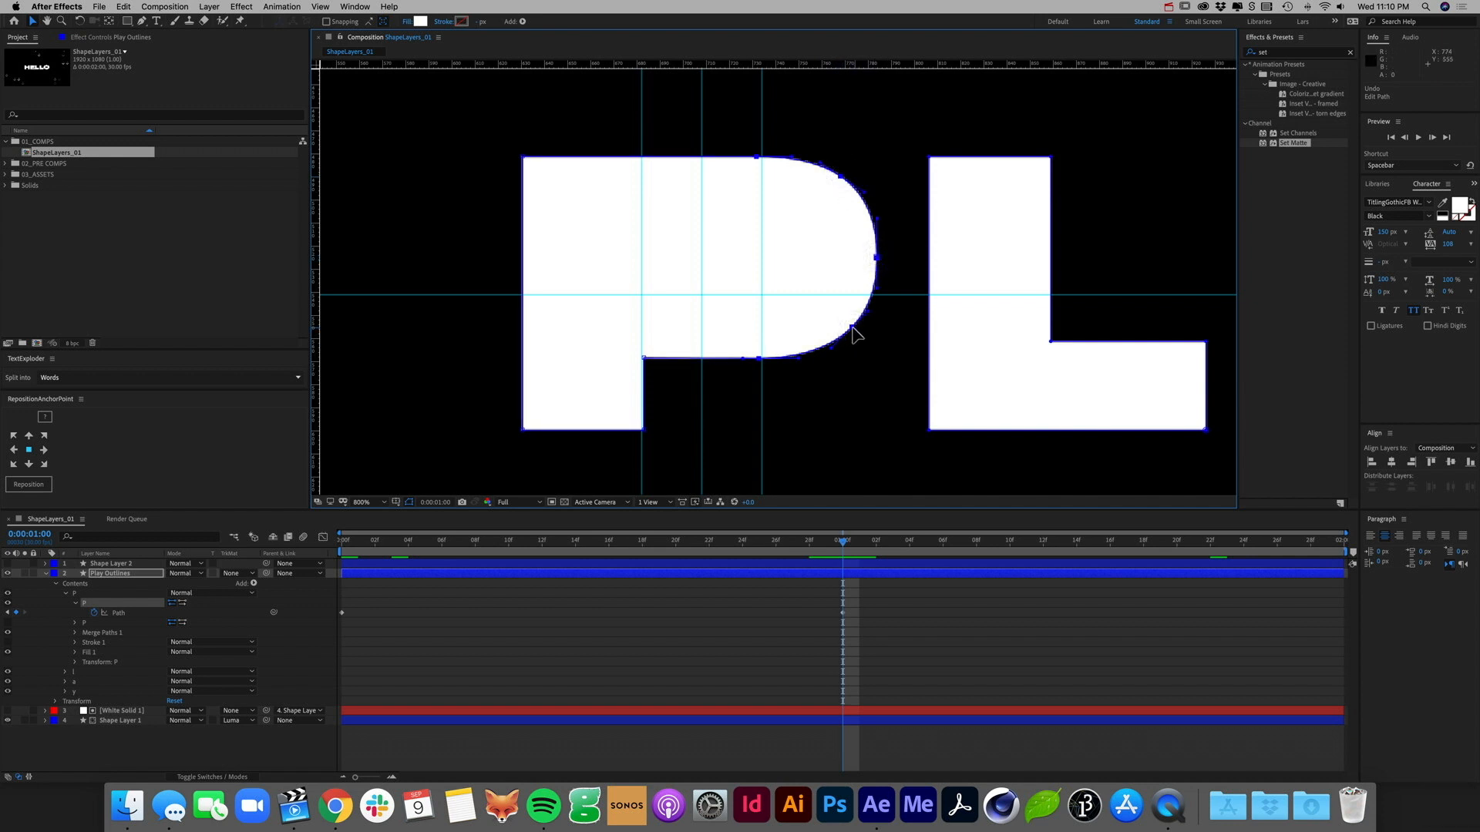
left_click_drag(854, 327, 719, 327)
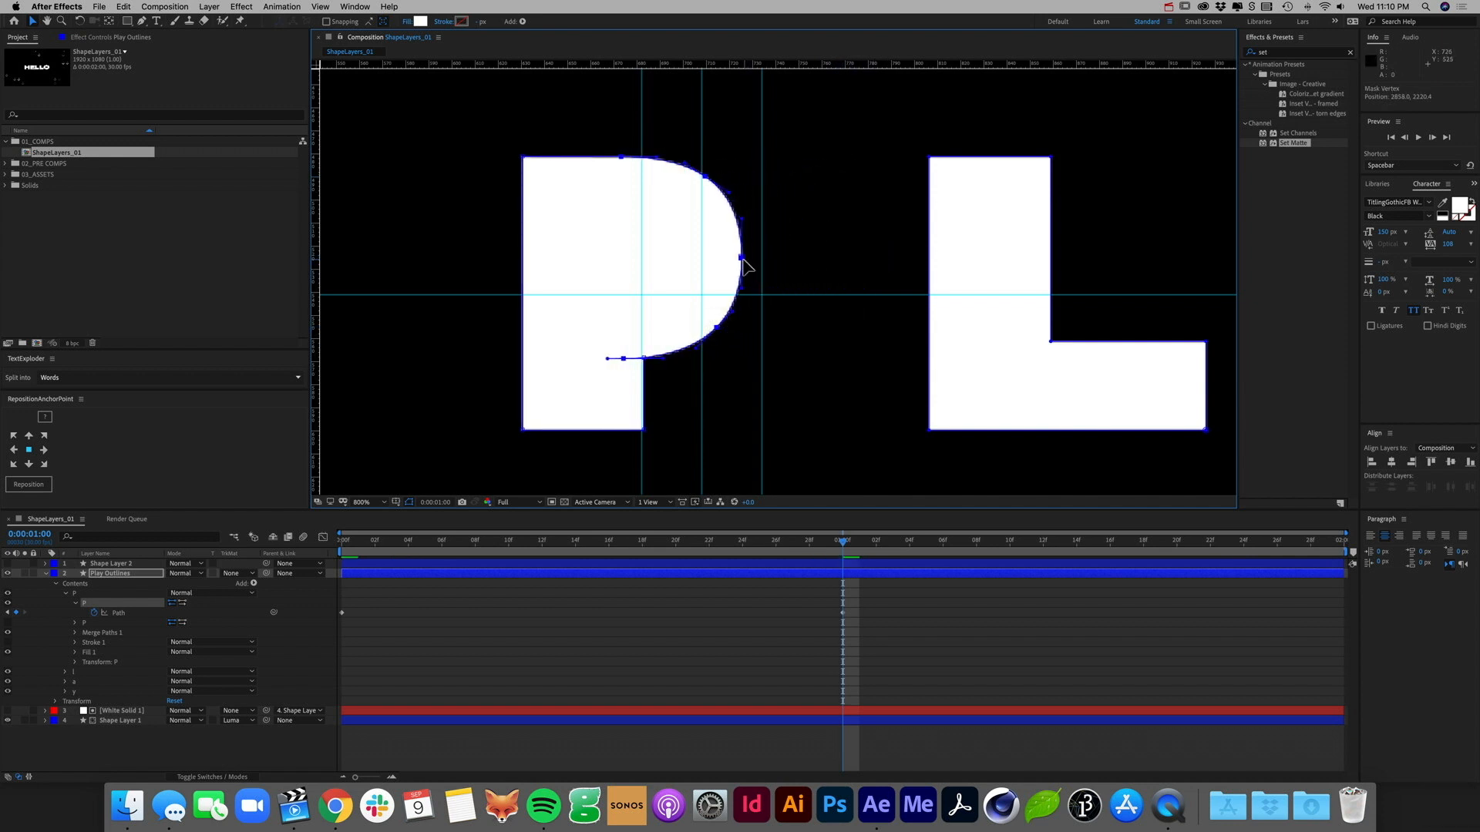
left_click_drag(743, 258, 762, 258)
Step: Shift the P's stem points so the stem spans the guides at 682 and 734, and preview the morph
left_click(523, 156)
left_click(522, 430, "shift")
left_click(643, 430, "shift")
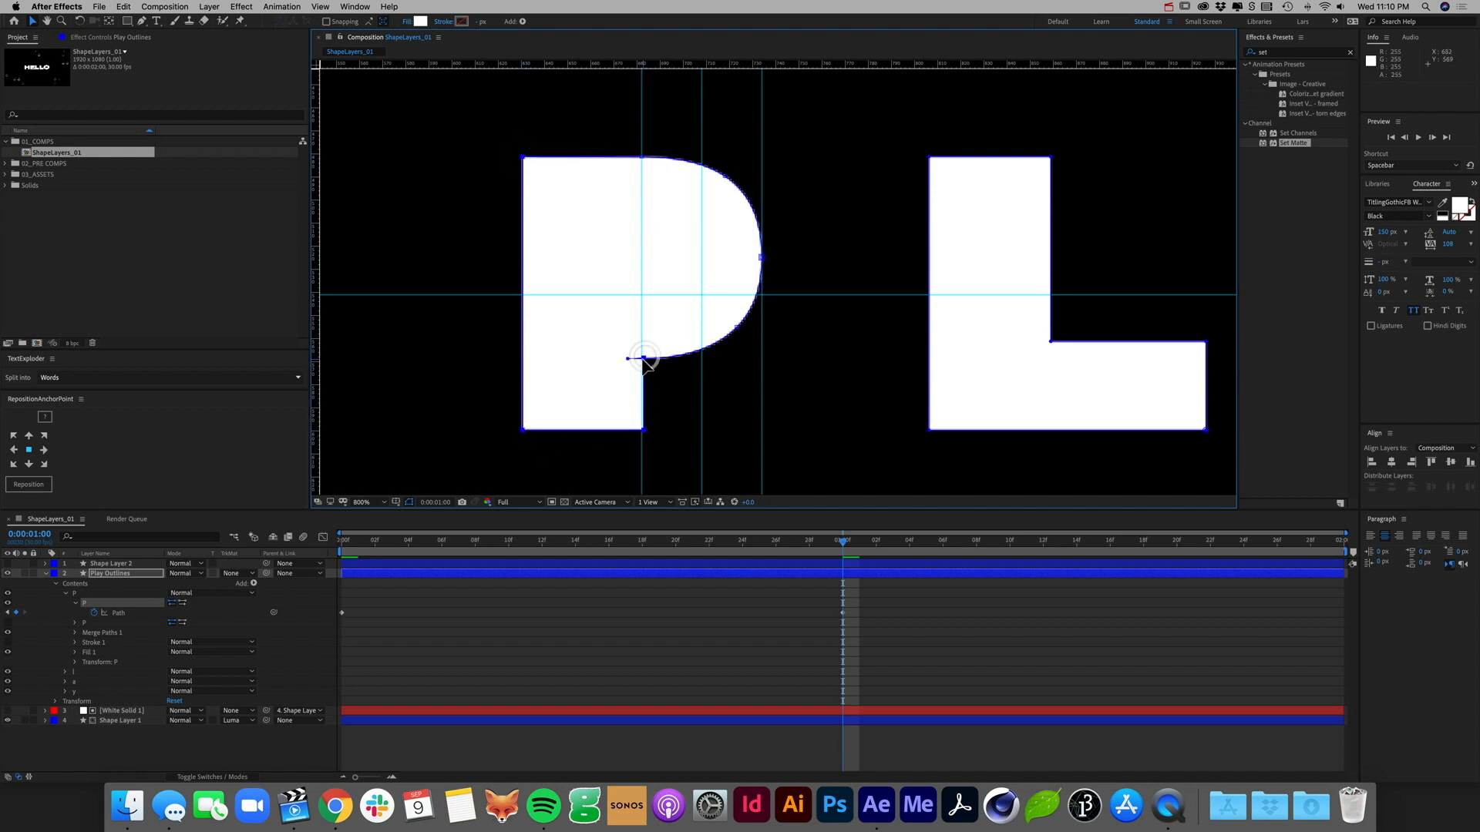
left_click_drag(643, 358, 760, 359)
left_click(644, 359)
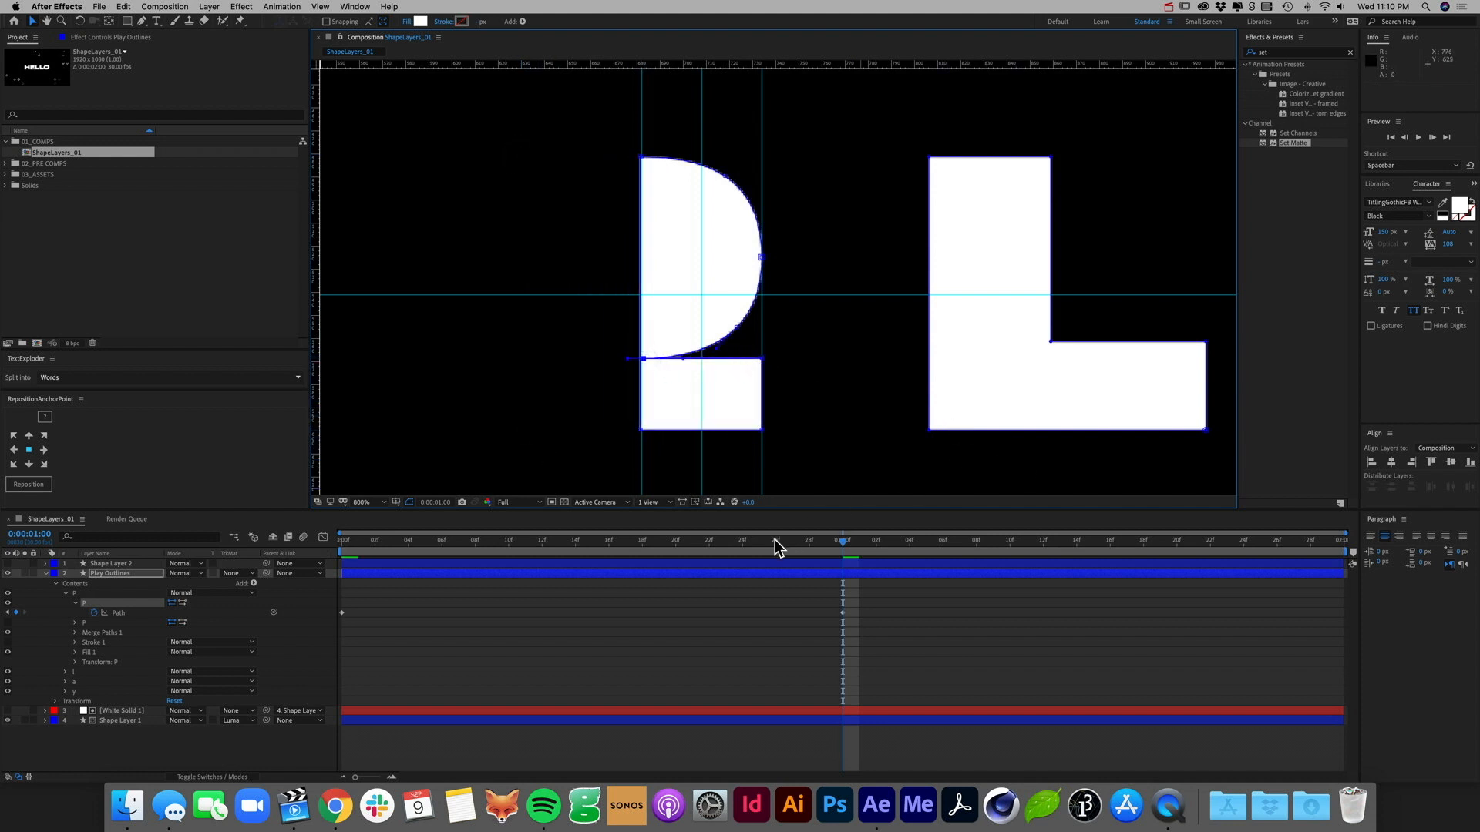
left_click_drag(777, 544, 308, 557)
key("space")
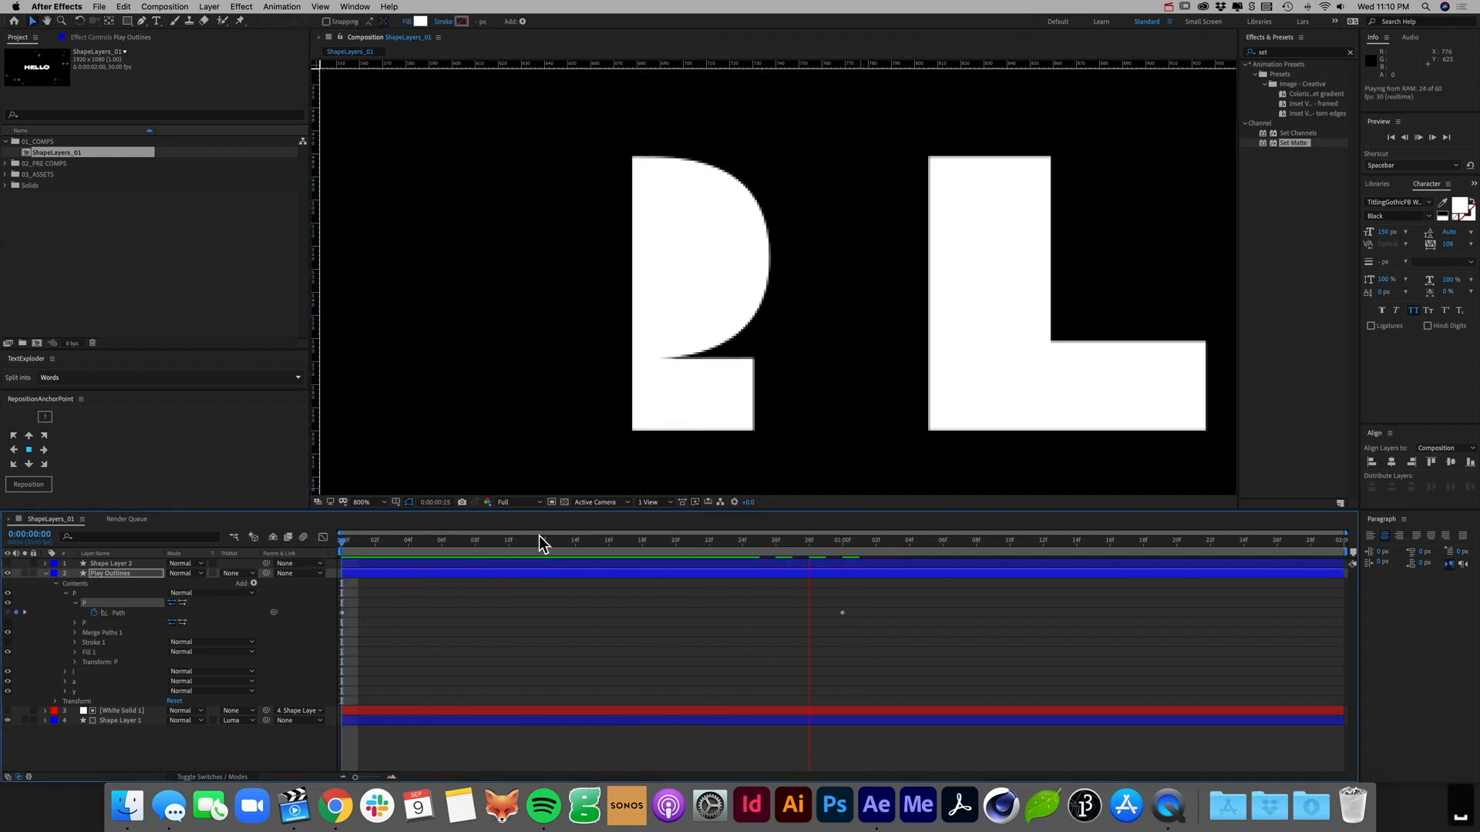
Step: At 1:00, convert the P bowl's curved points to corner points with the Convert Vertex tool
left_click(844, 546)
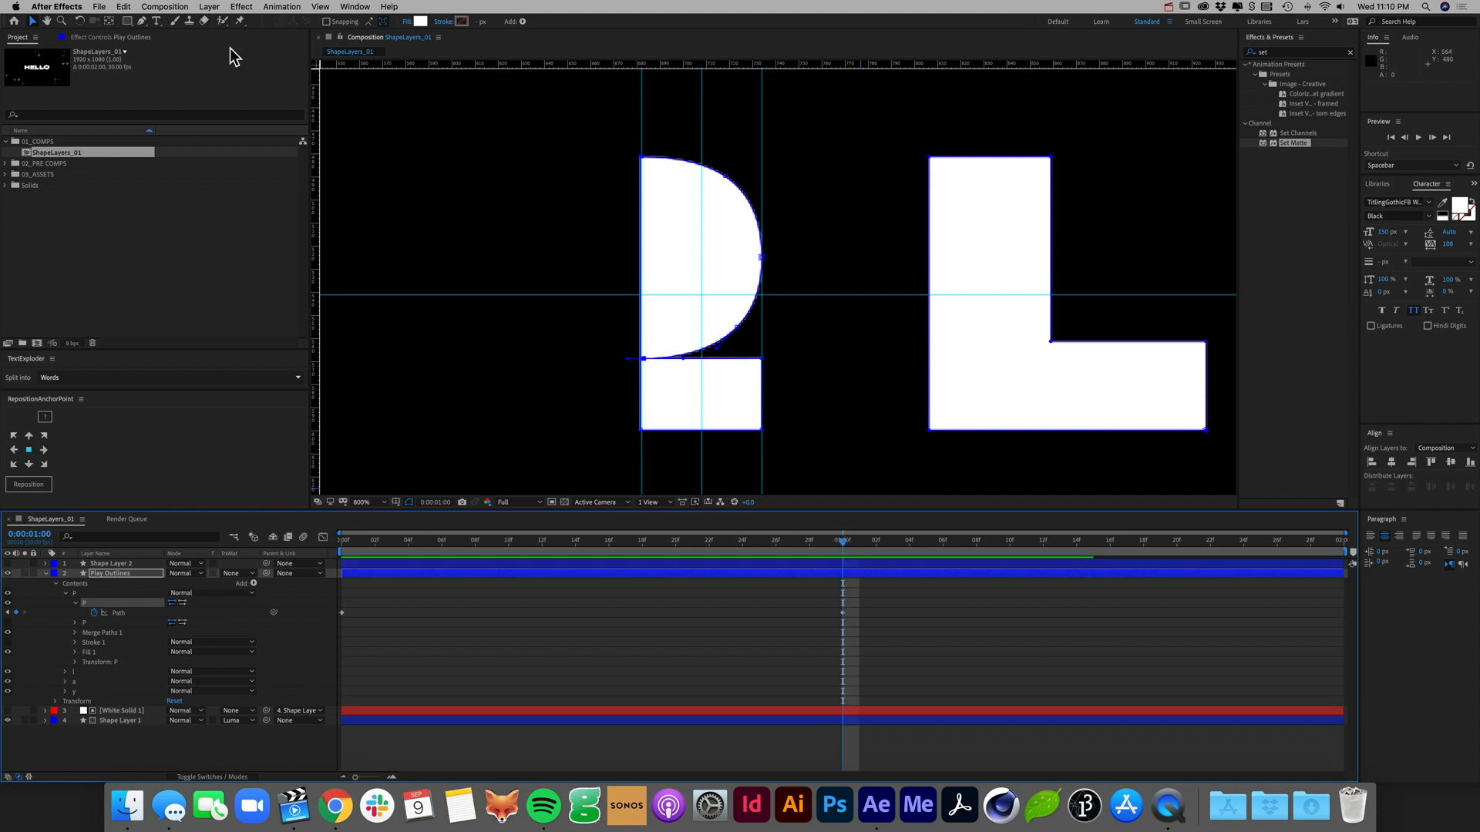
left_click_drag(142, 22, 183, 60)
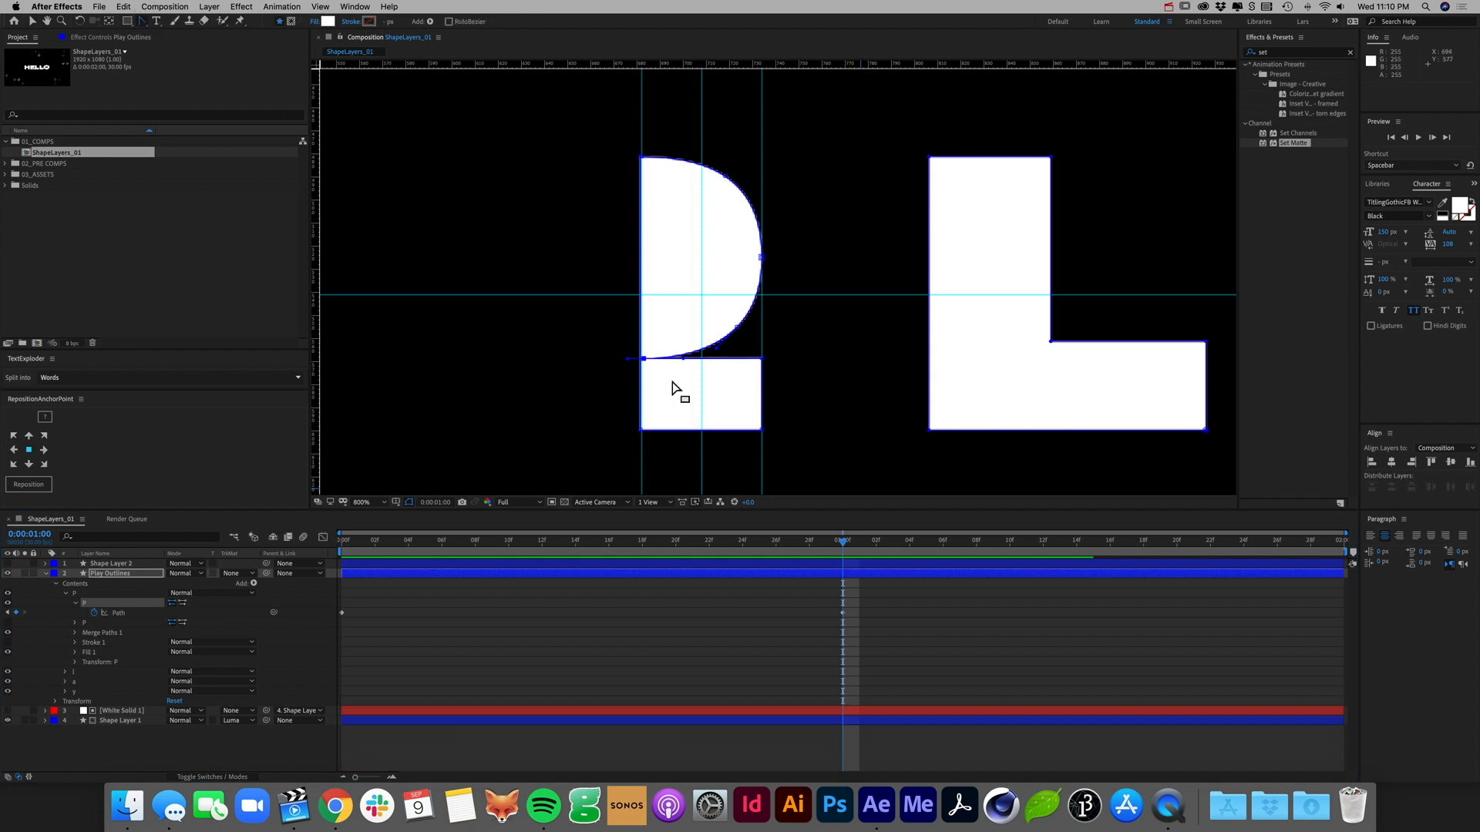
left_click(645, 359)
left_click(736, 328)
left_click(761, 258)
left_click(725, 178)
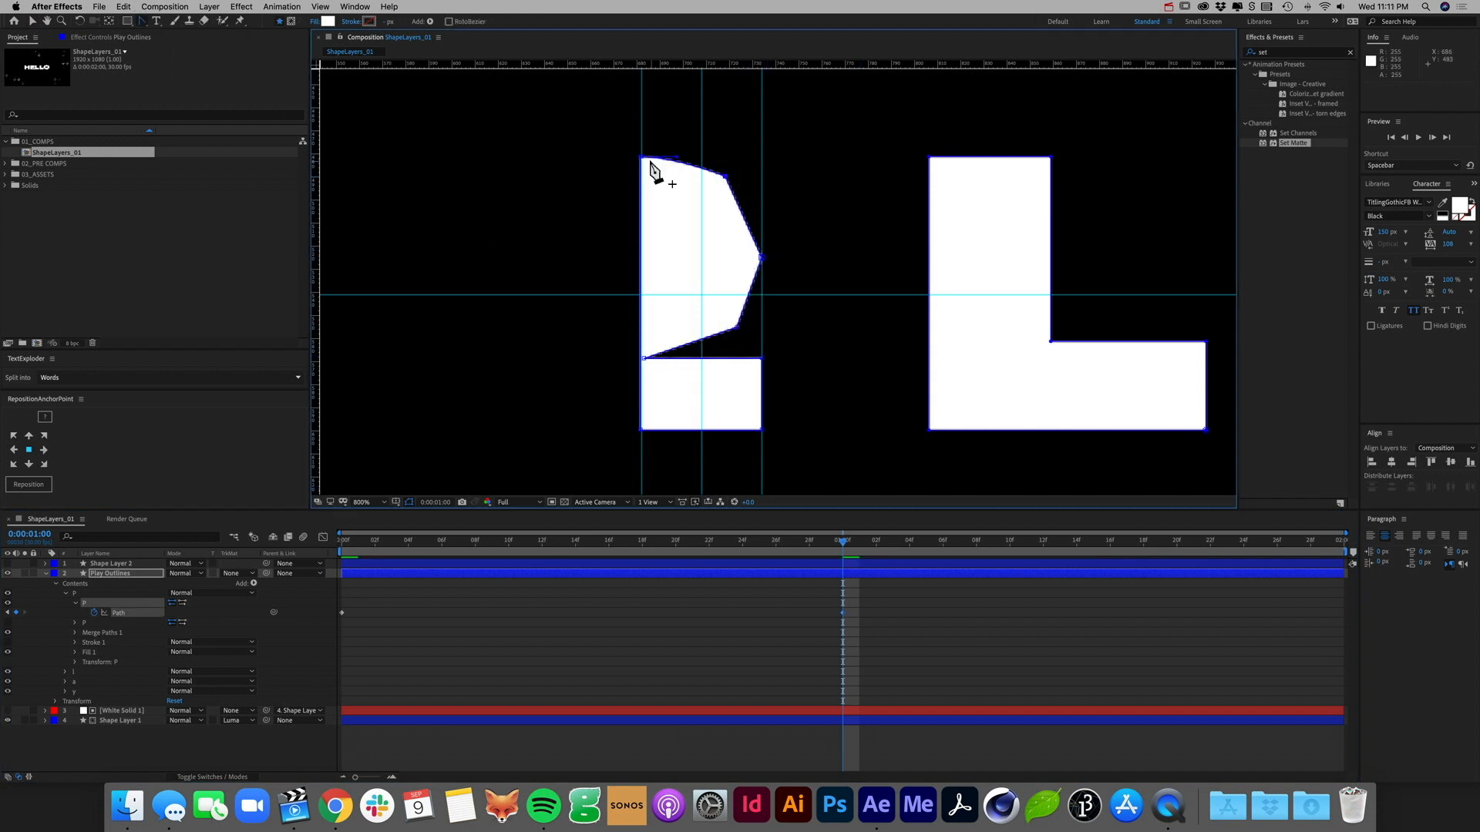
left_click(644, 157)
Step: Add a horizontal guide along the P's top edge and move the bowl points outward to form a straight vertical bar
key("v")
left_click_drag(701, 65, 761, 156)
key(".")
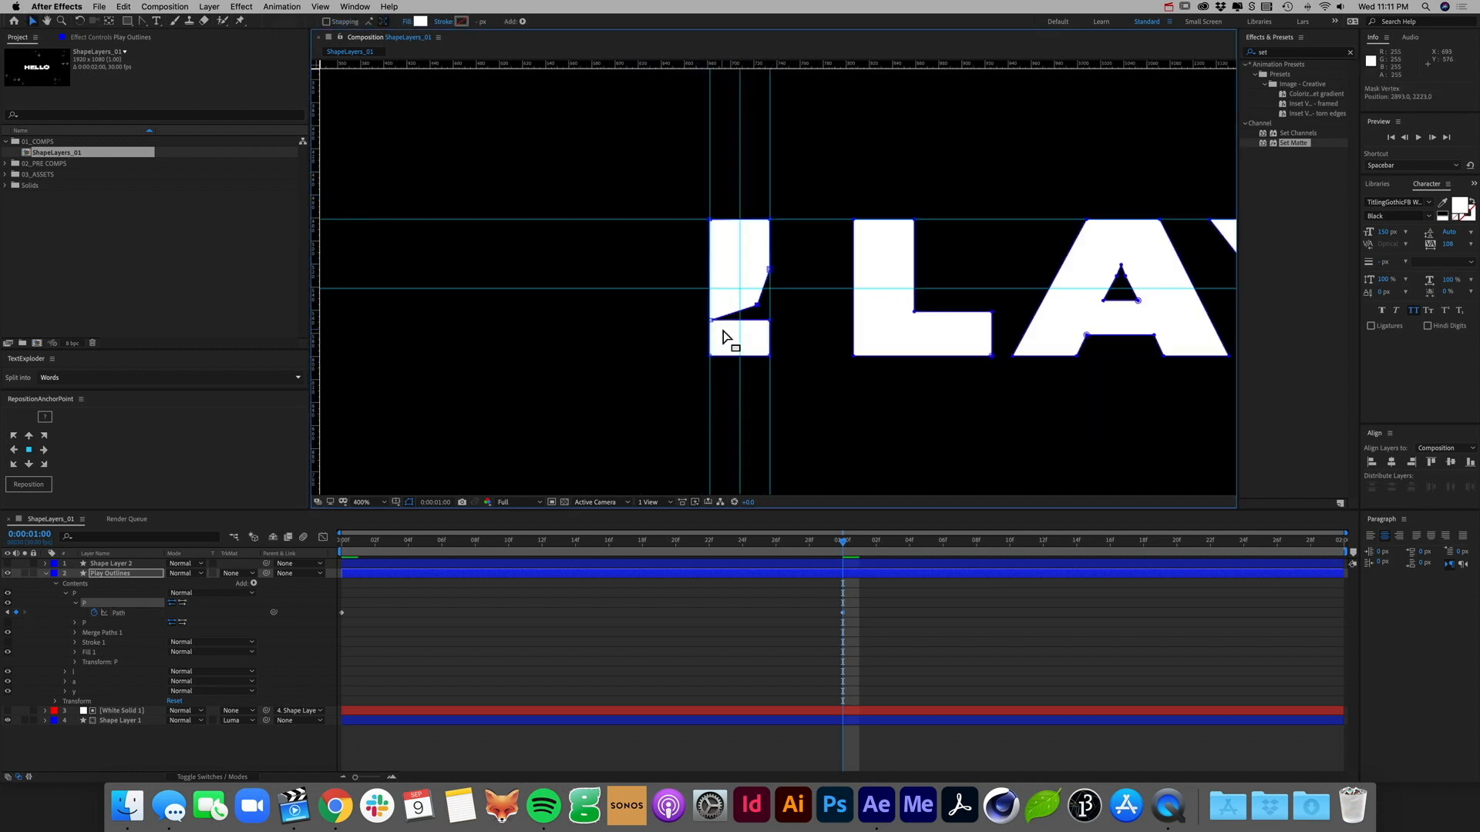
left_click_drag(510, 435, 745, 435)
left_click_drag(696, 375, 745, 376)
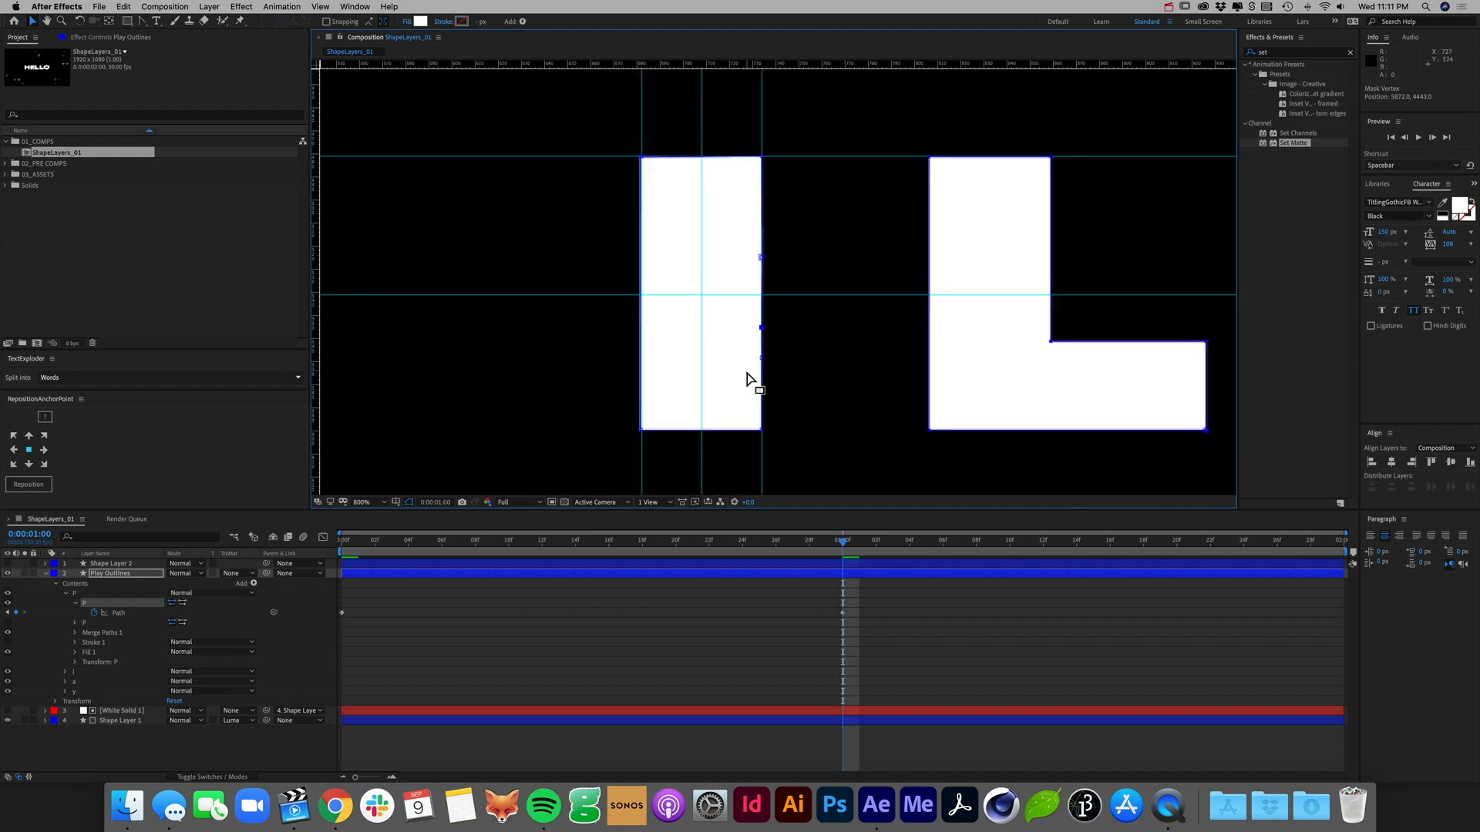
Step: Play back the P outline's collapse into a bar and return to the first frame
left_click_drag(842, 542, 796, 546)
key("space")
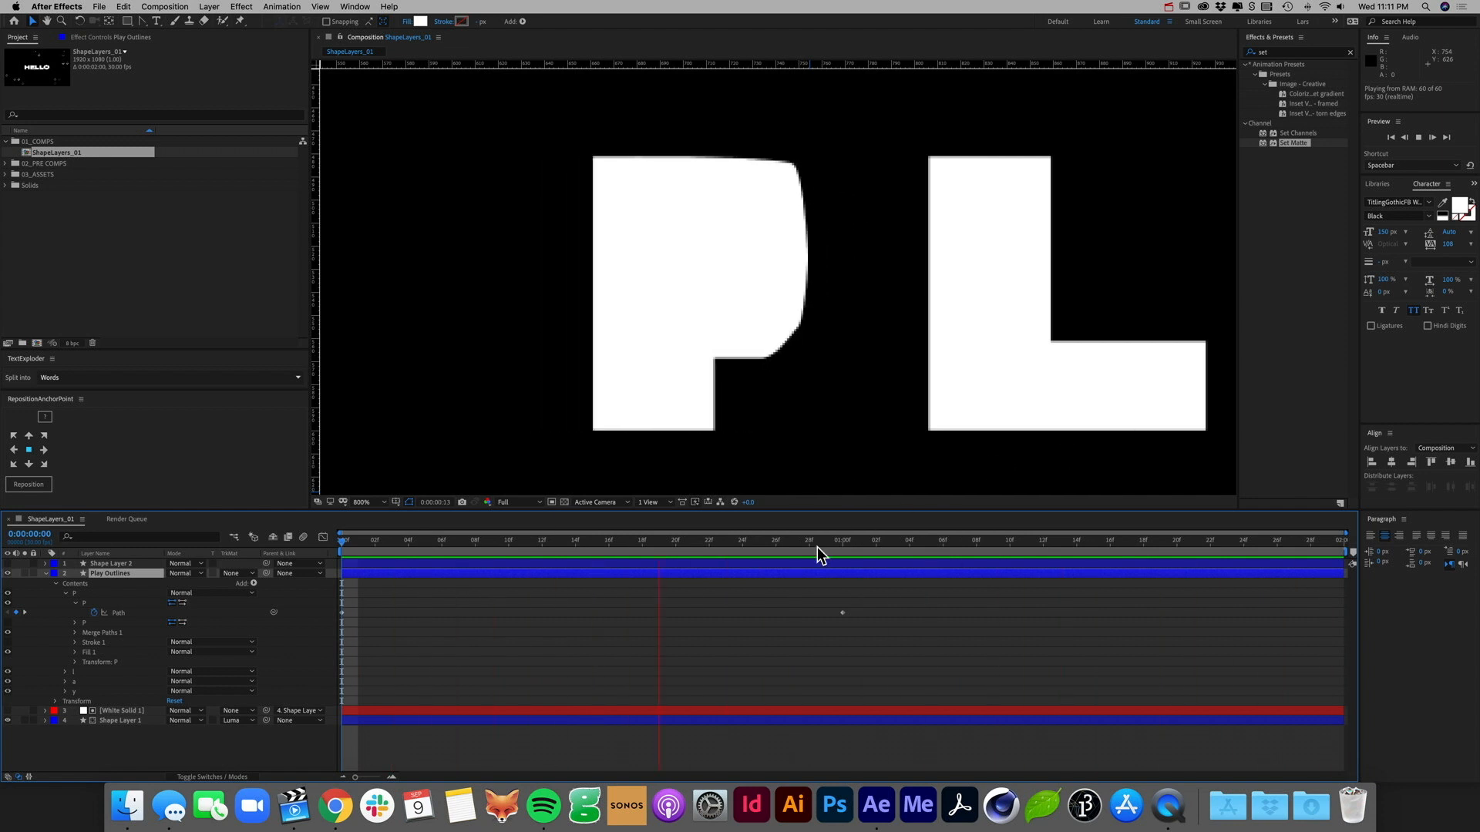
key("space")
left_click_drag(269, 539, 348, 592)
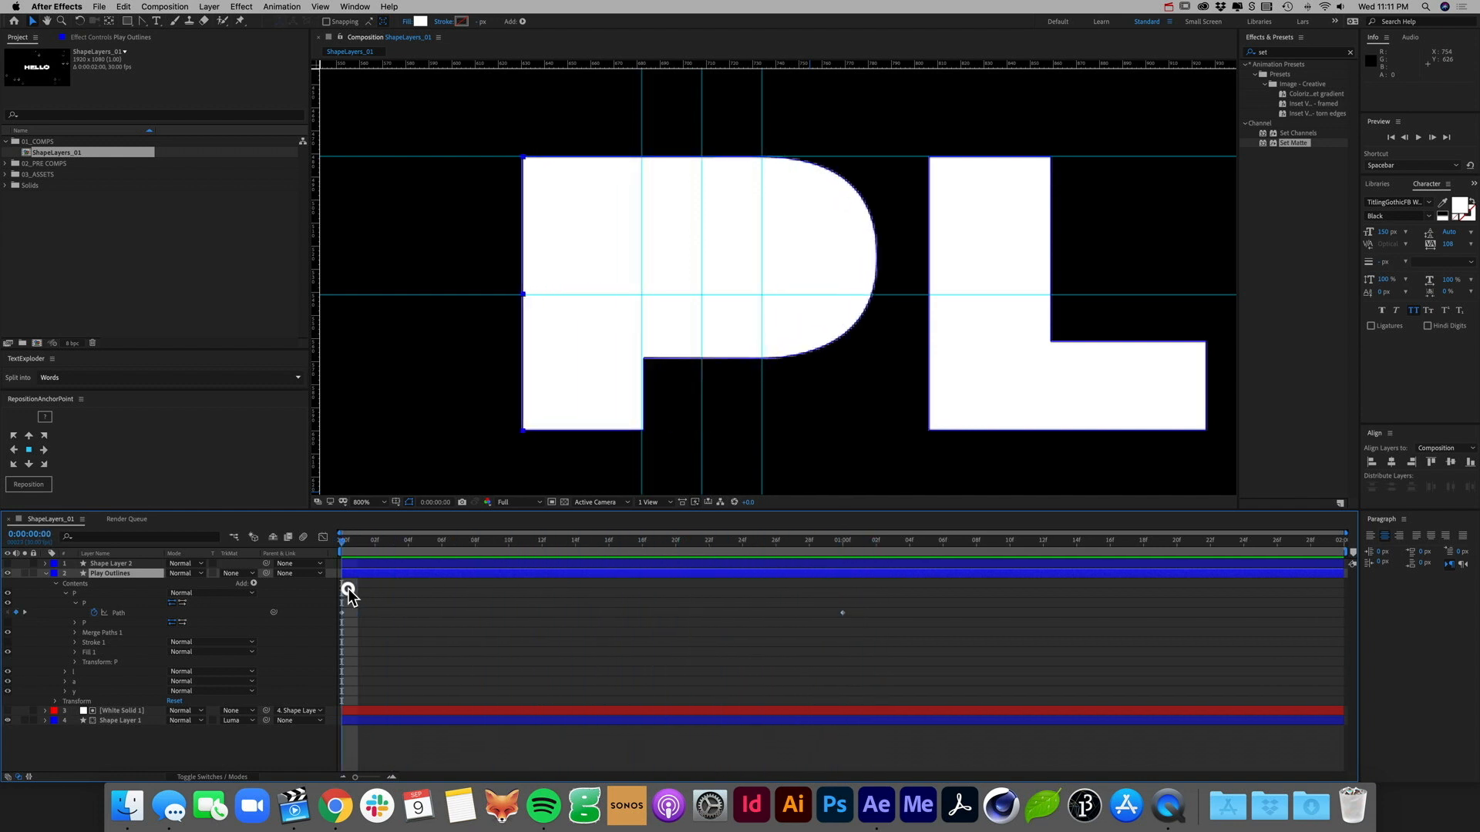
Step: Show the P's counter path again and set its first path keyframe at 0:00
left_click(75, 622)
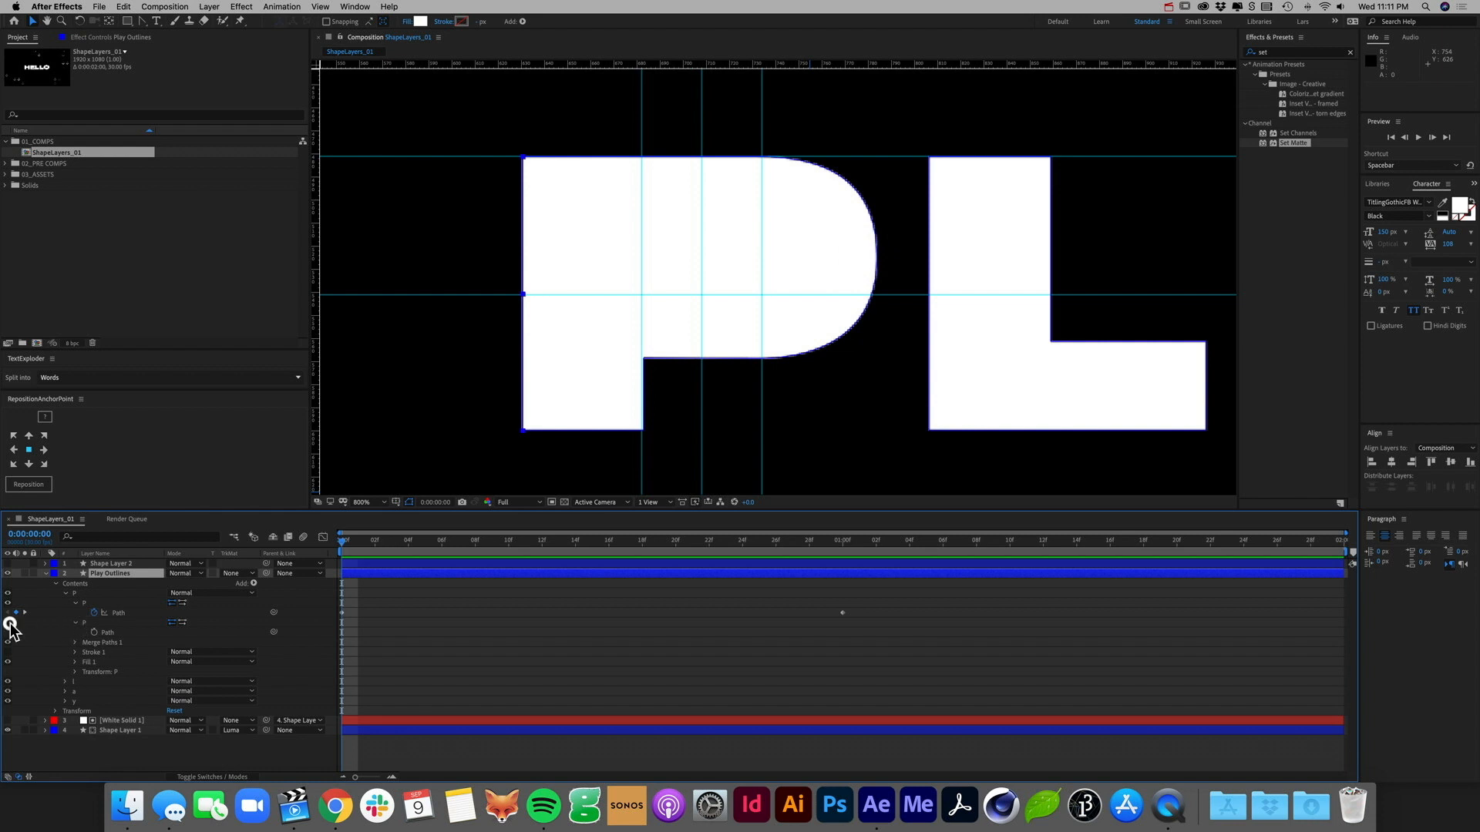
left_click(9, 623)
left_click(94, 632)
Step: At 1:00, convert the counter's curved points to corners and collapse all its points onto the guide at 708
left_click_drag(800, 557, 843, 565)
left_click_drag(627, 224, 702, 287)
left_click(143, 20)
left_click(727, 234, "super")
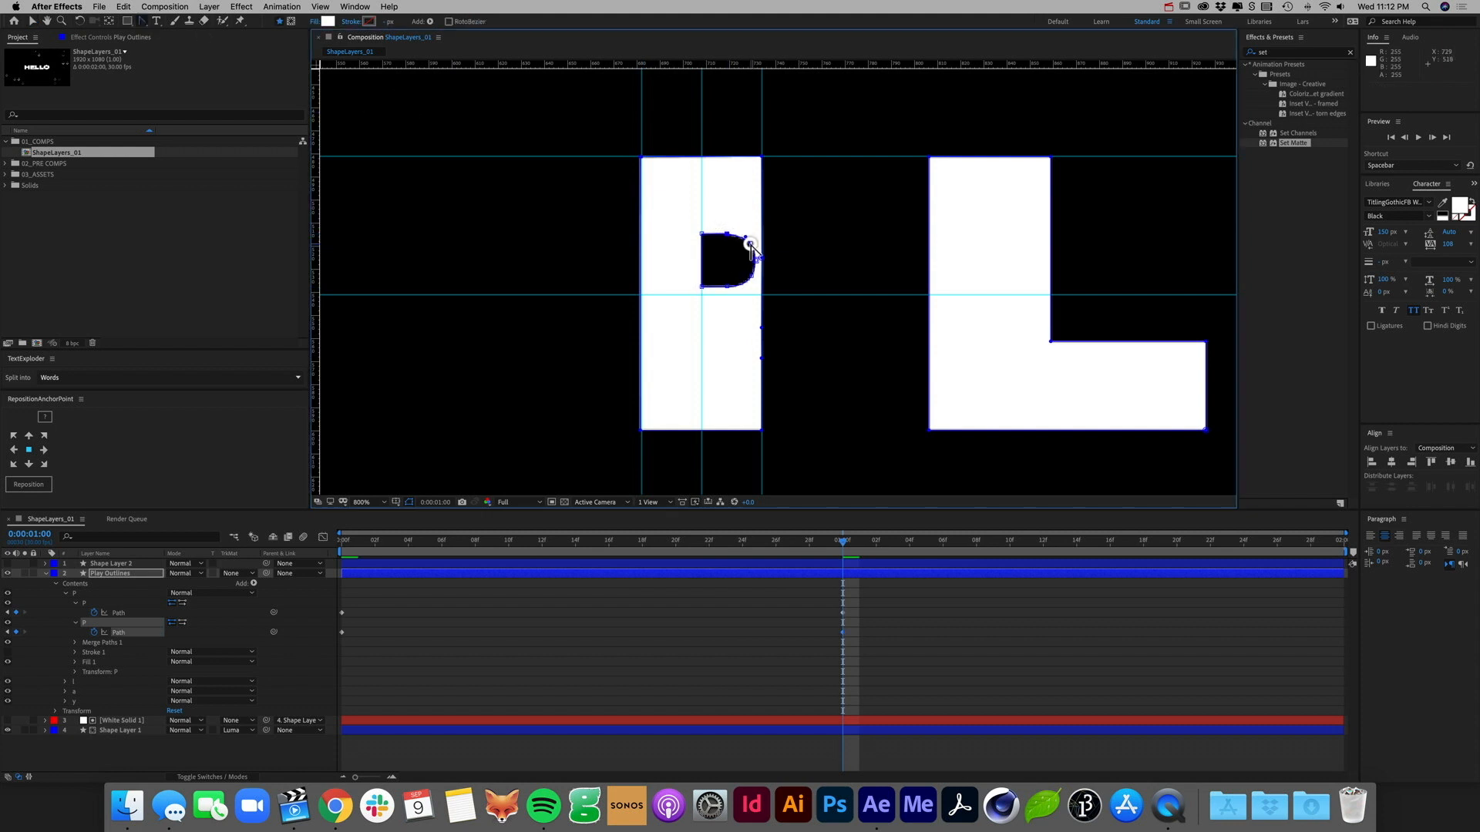
left_click(32, 21)
left_click(702, 234)
left_click_drag(755, 264, 701, 286)
Step: Play back the P's morph together with the collapsing counter
left_click_drag(842, 541, 335, 557)
key("space")
key("space")
left_click(422, 592)
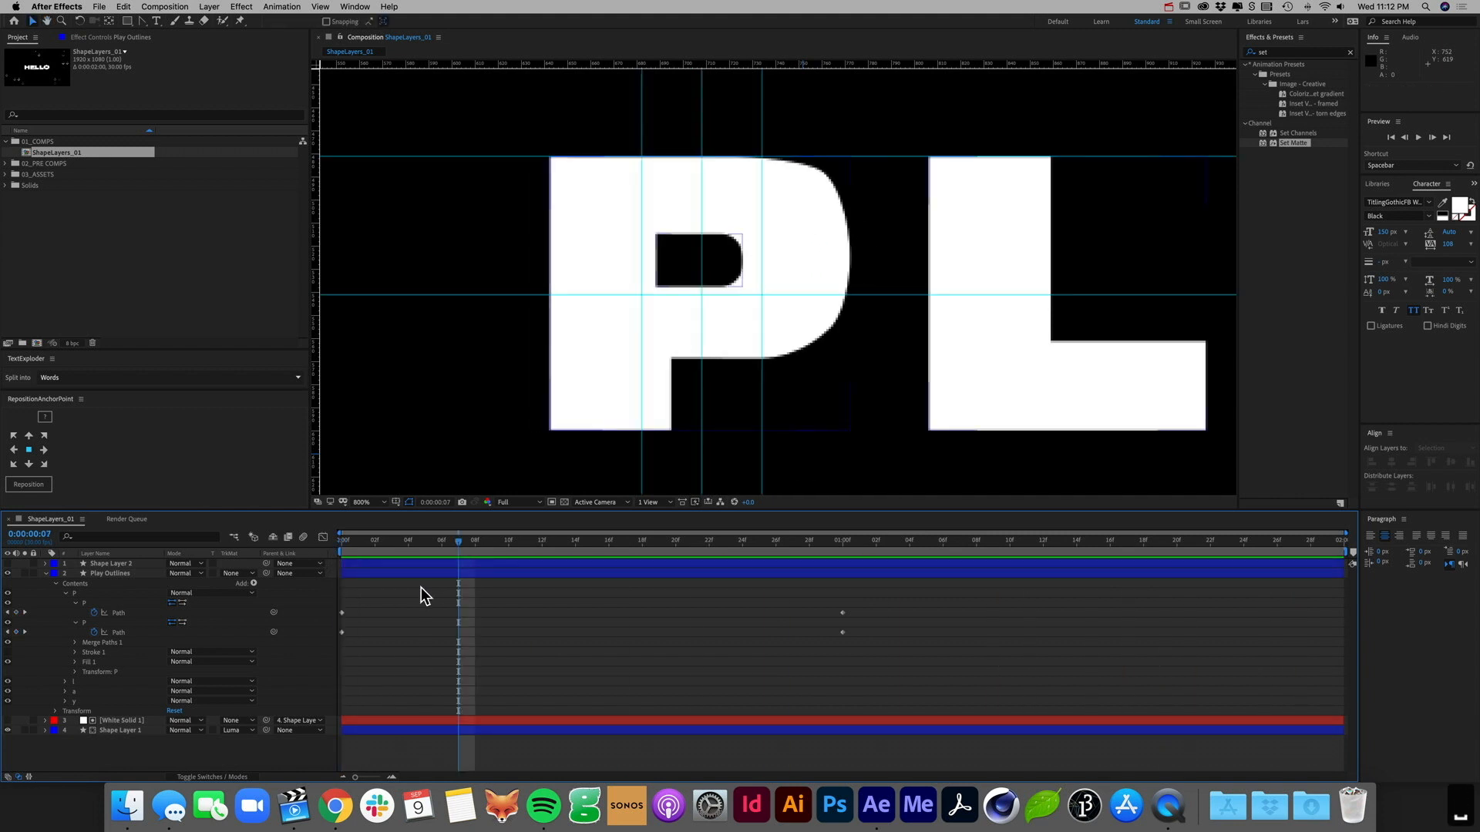
Step: Copy both starting path keyframes to the composition's end at 2:00 and preview the P's return to its original shape
left_click_drag(422, 593, 339, 646)
key("super+c")
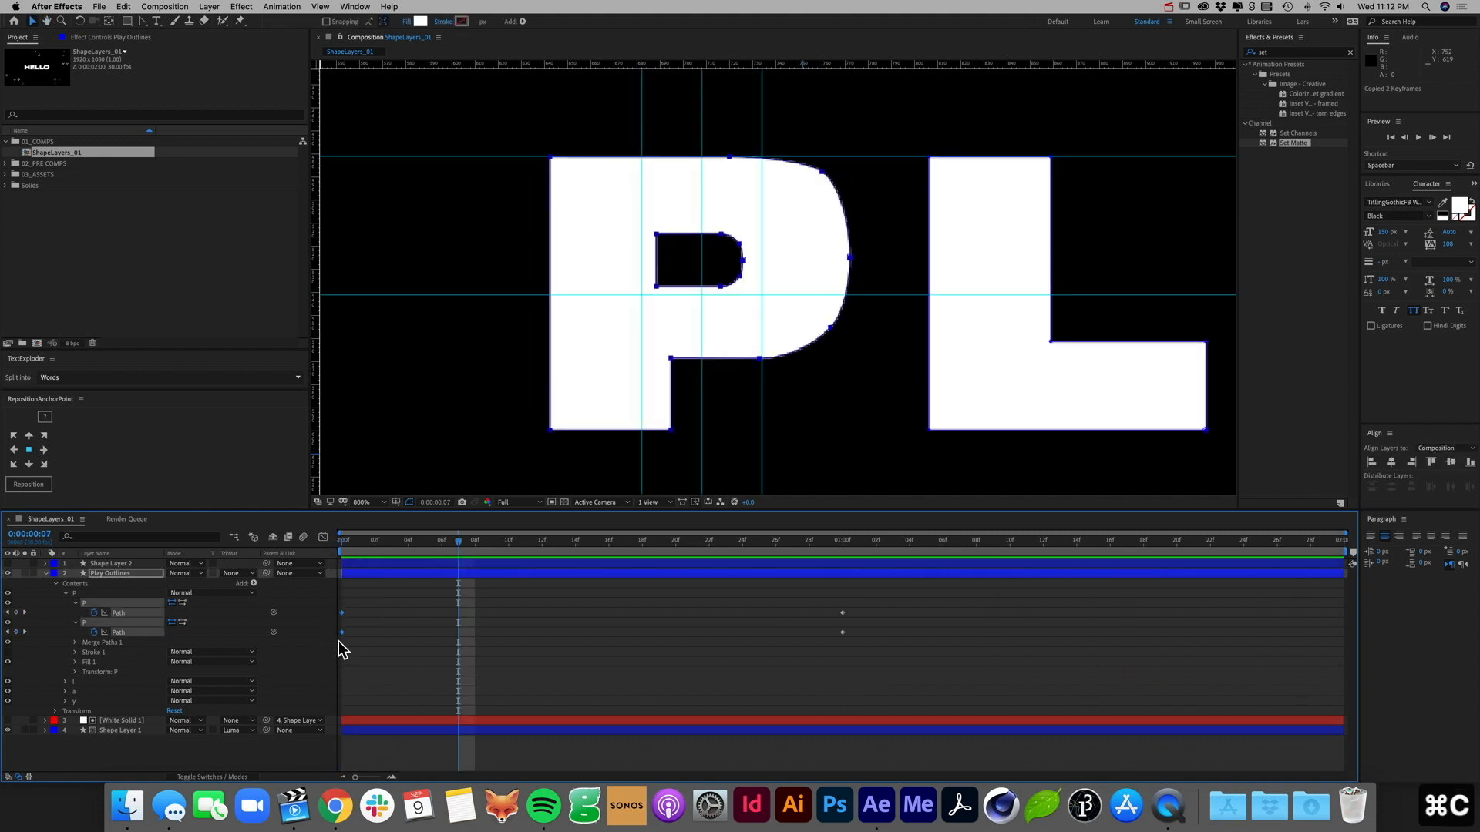
left_click_drag(1319, 544, 1370, 544)
key("super+v")
left_click_drag(1328, 614, 1340, 615)
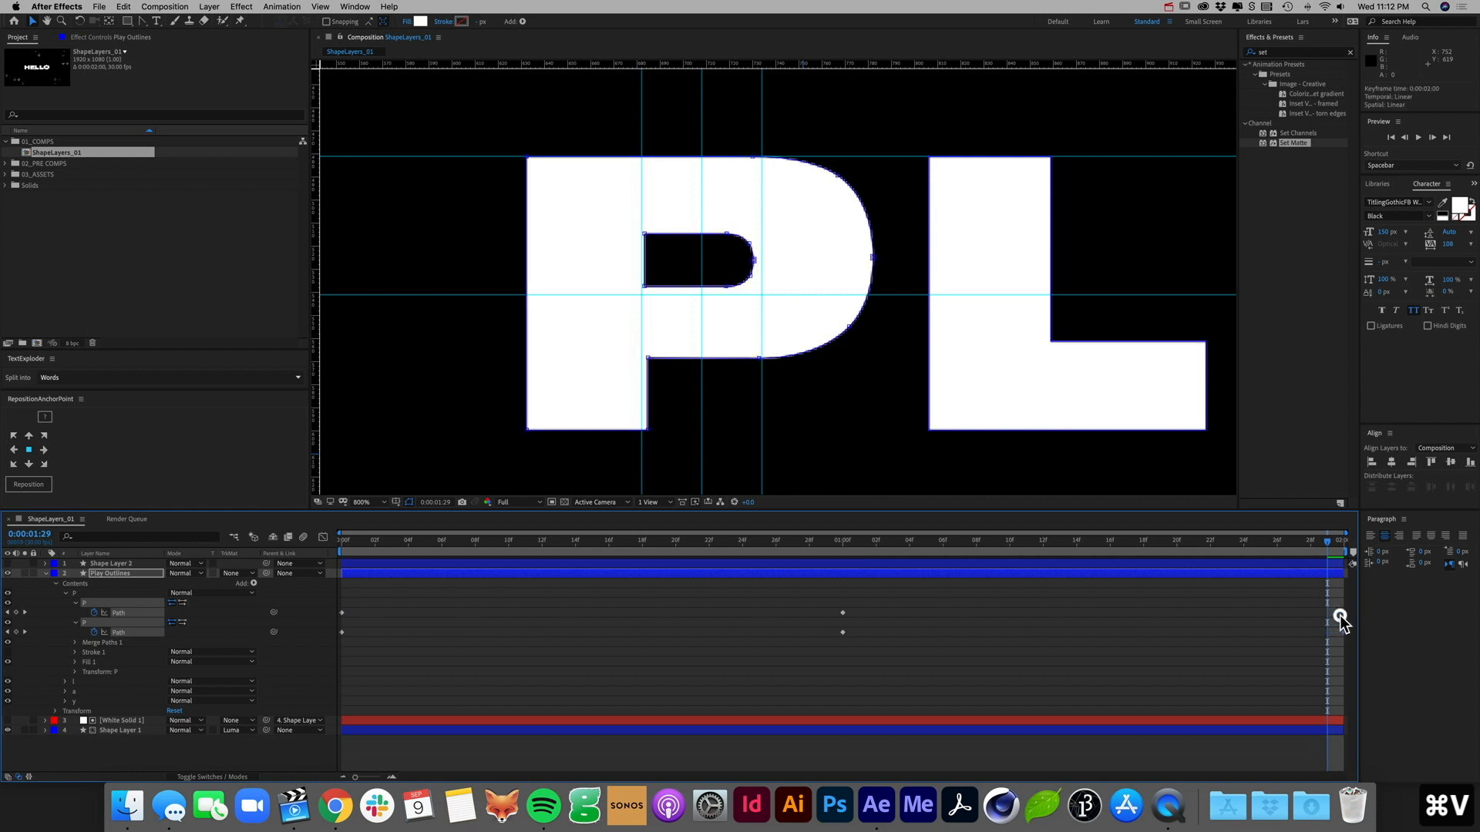
left_click(1288, 623)
key("space")
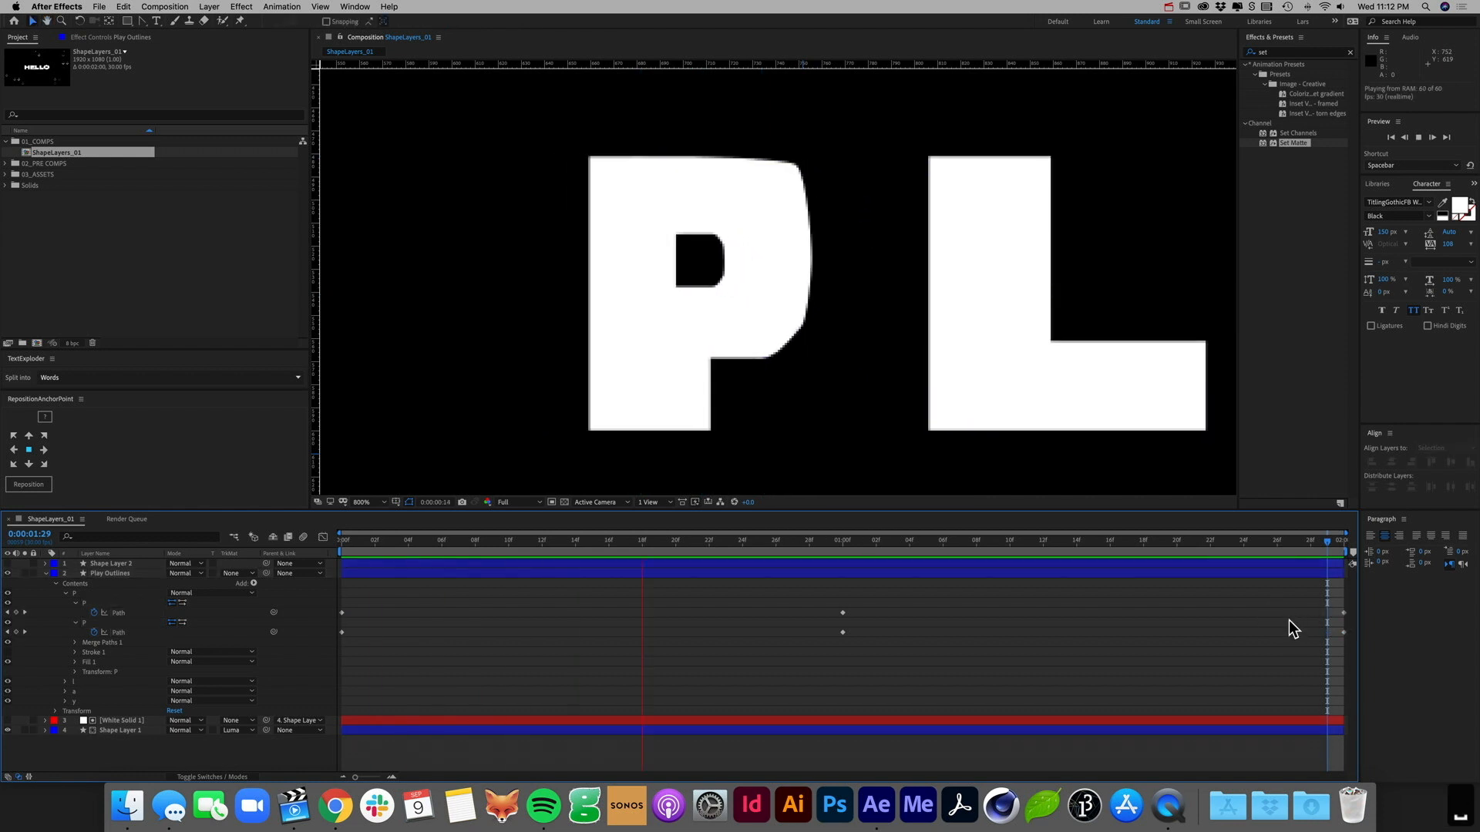
key("space")
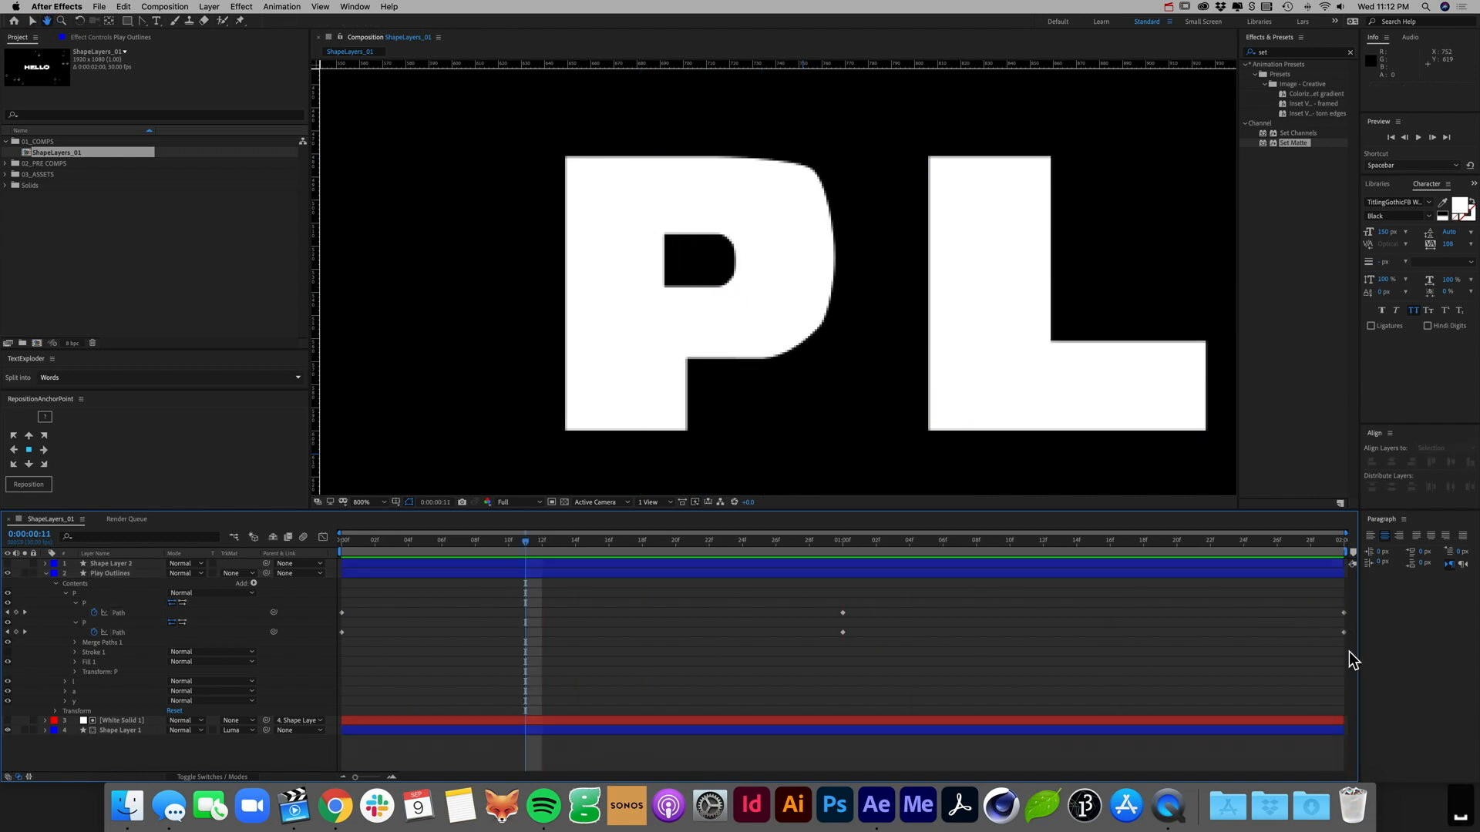
Step: Apply Easy Ease to all path keyframes of the P's outline and counter
left_click_drag(343, 654, 1376, 595)
right_click(1343, 614)
mouse_move(1387, 745)
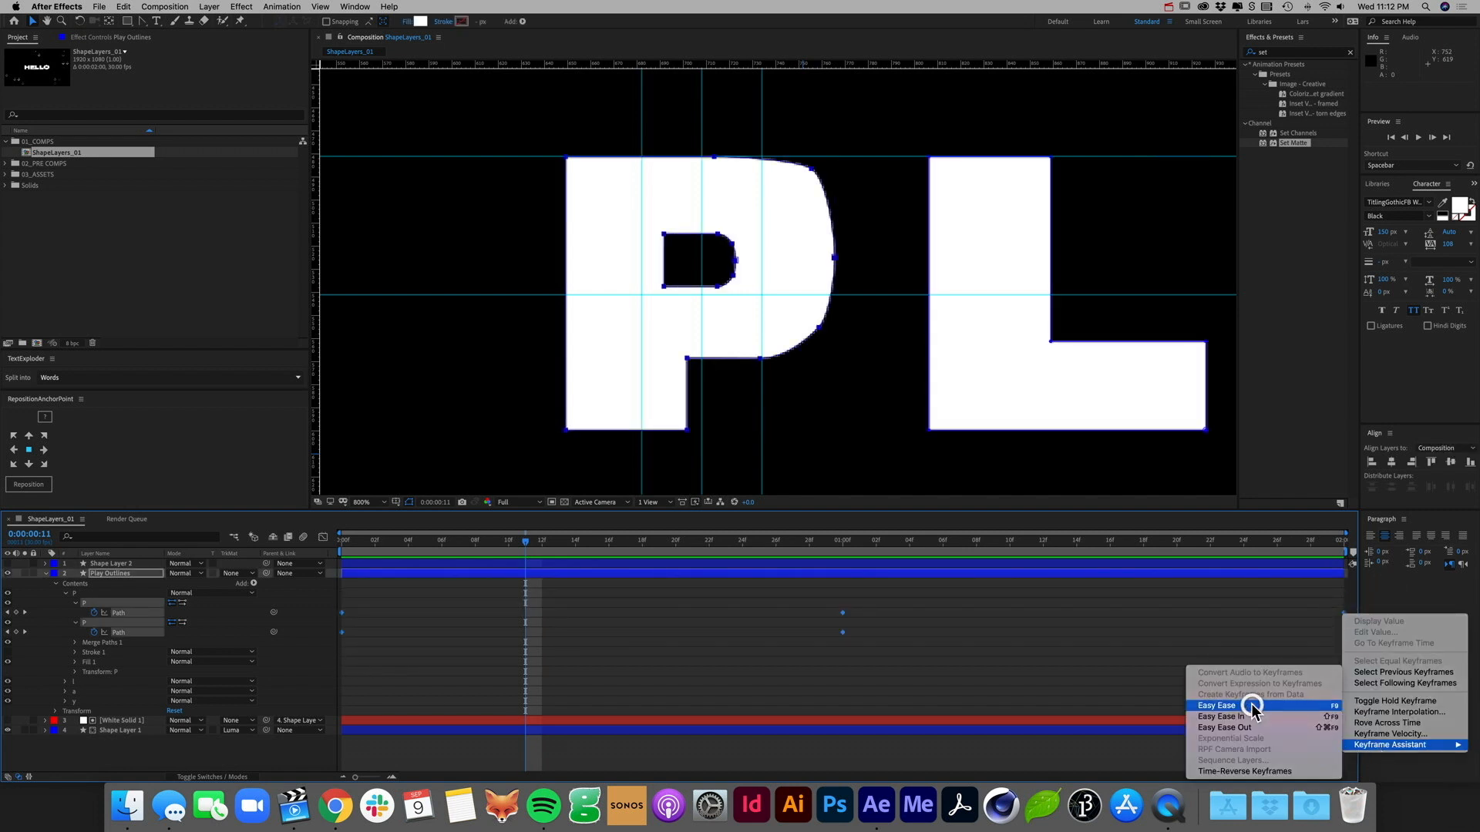
left_click(1252, 706)
Step: In the Graph Editor, lengthen the middle keyframes' easing on both sides so speed peaks near the start and end, and preview
left_click(323, 537)
left_click_drag(880, 730, 557, 716)
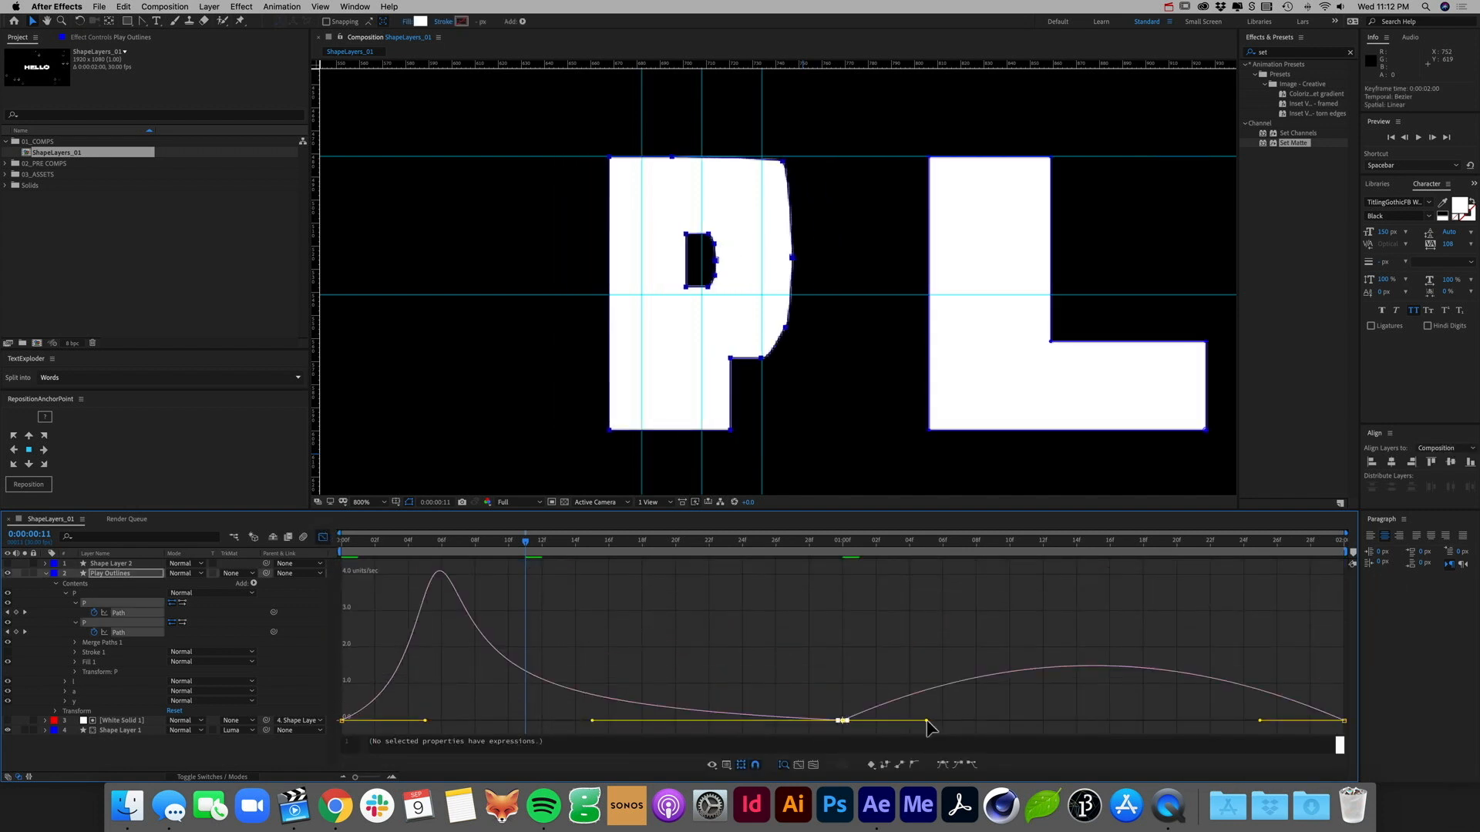
left_click_drag(927, 720, 1162, 726)
key("space")
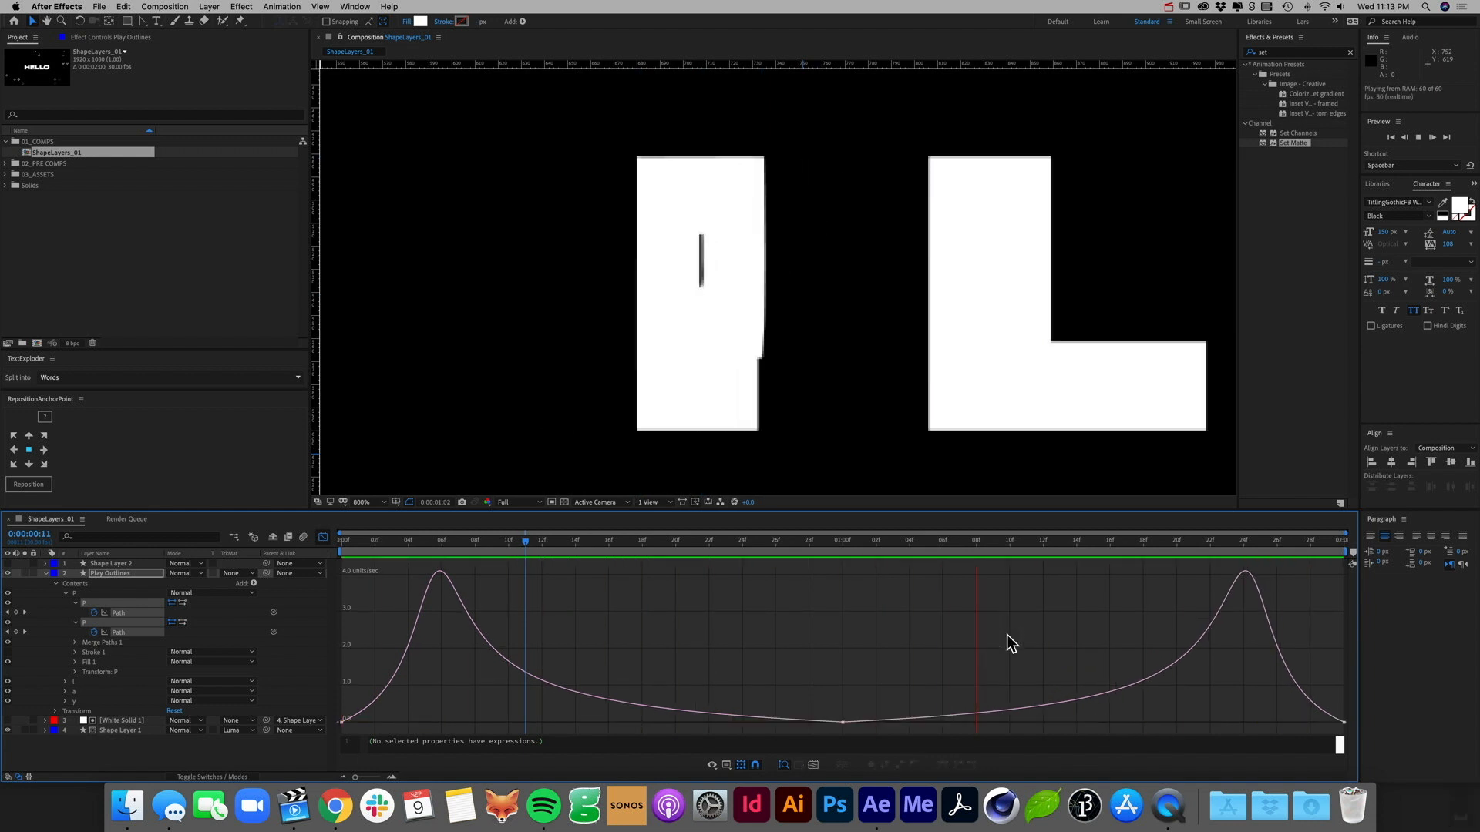
Step: At 1:00, nudge the lower vertex of the P's collapsed counter slightly so it lines up with the centre guide
left_click(843, 539)
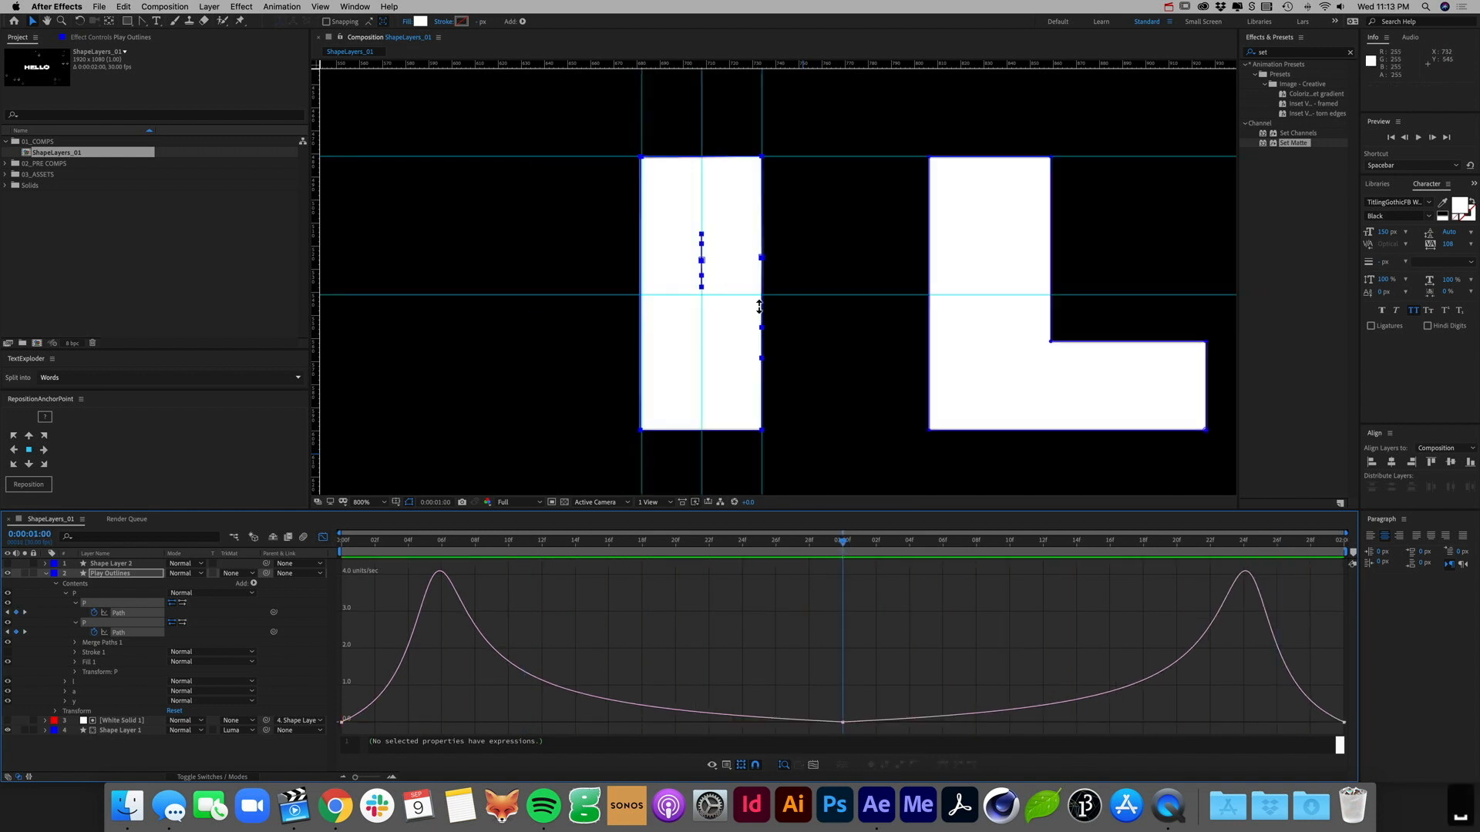
key("period")
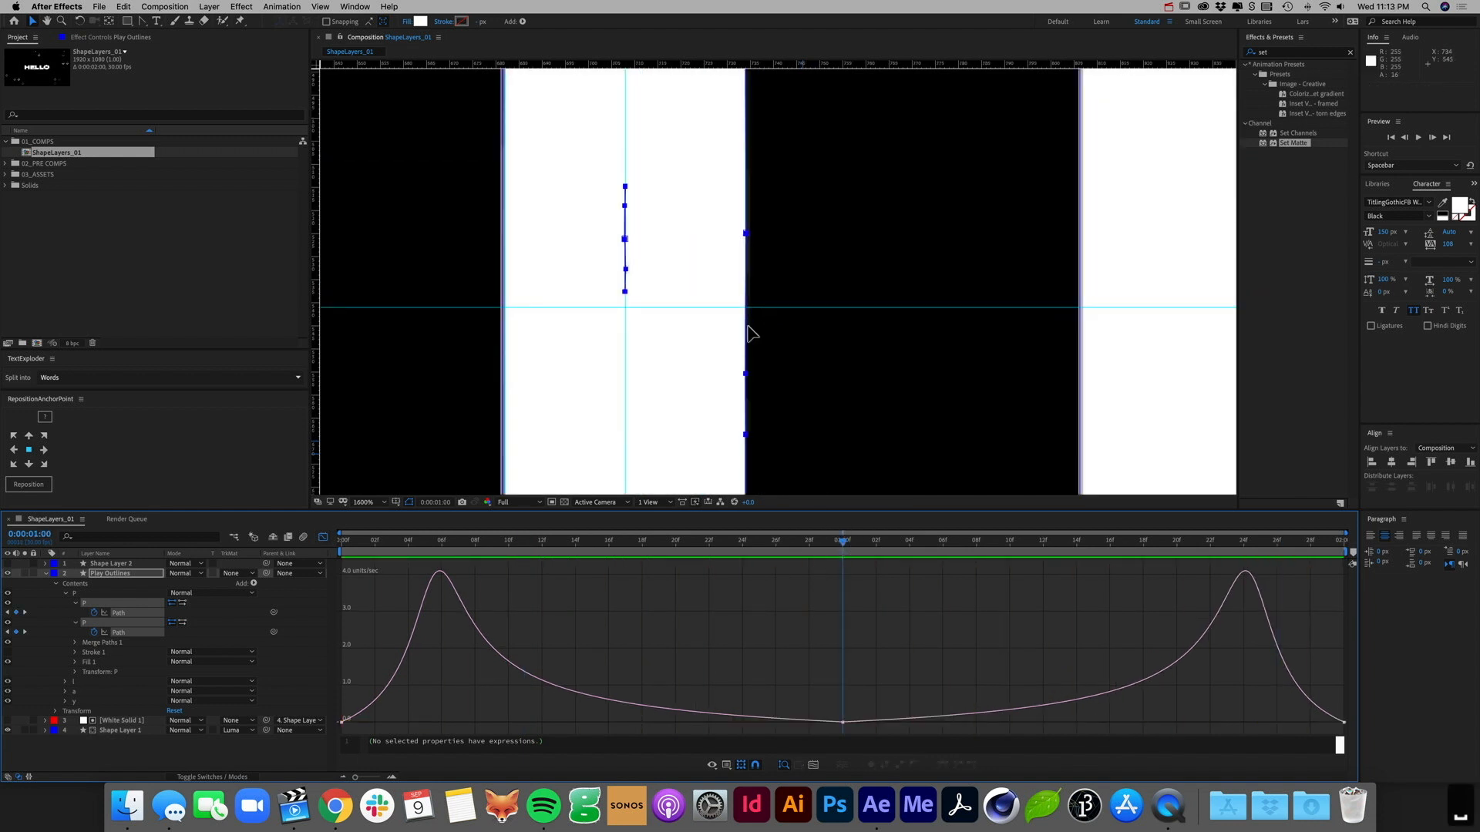
left_click(625, 268)
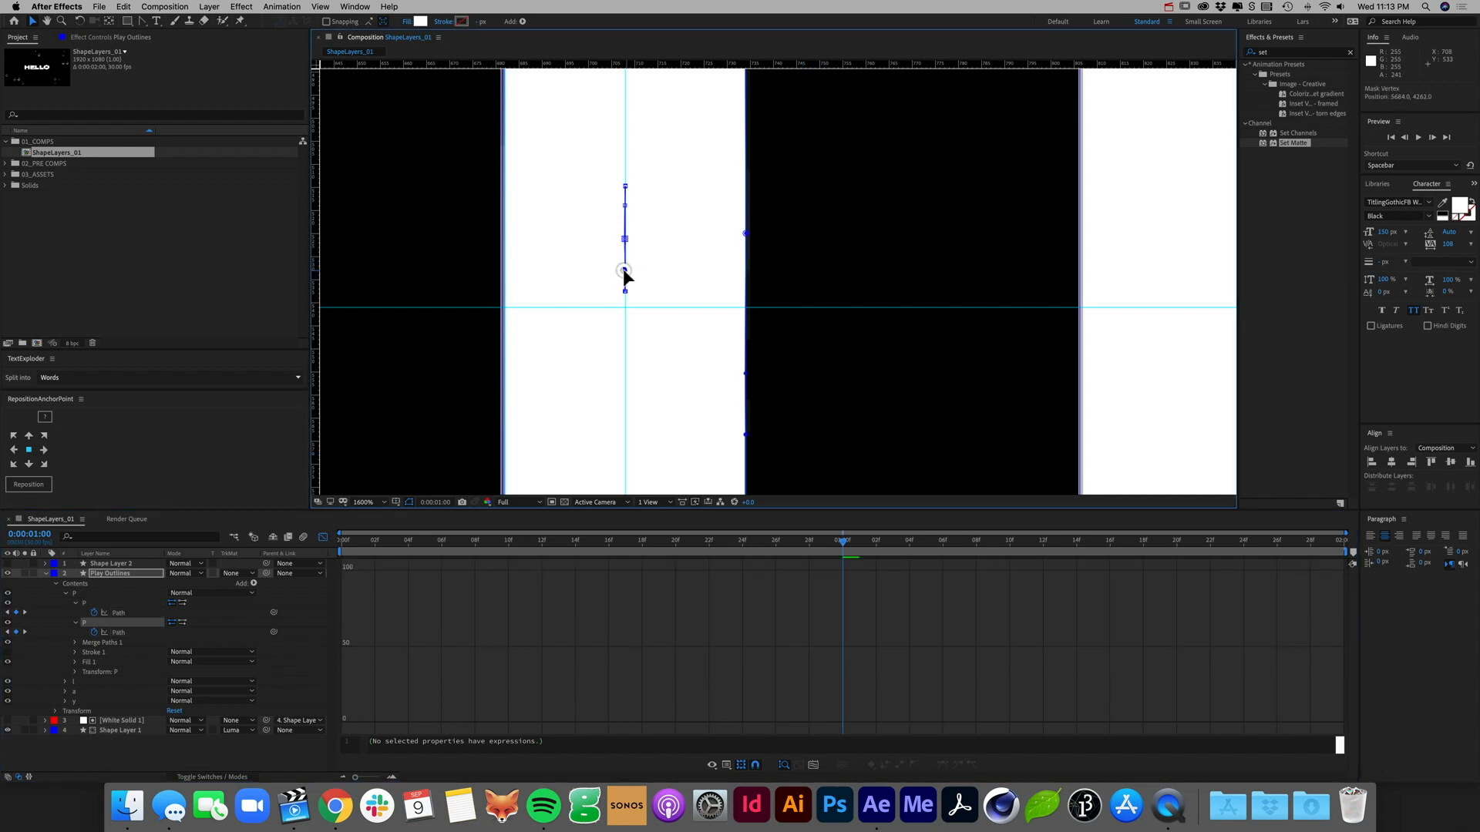
key("super+z")
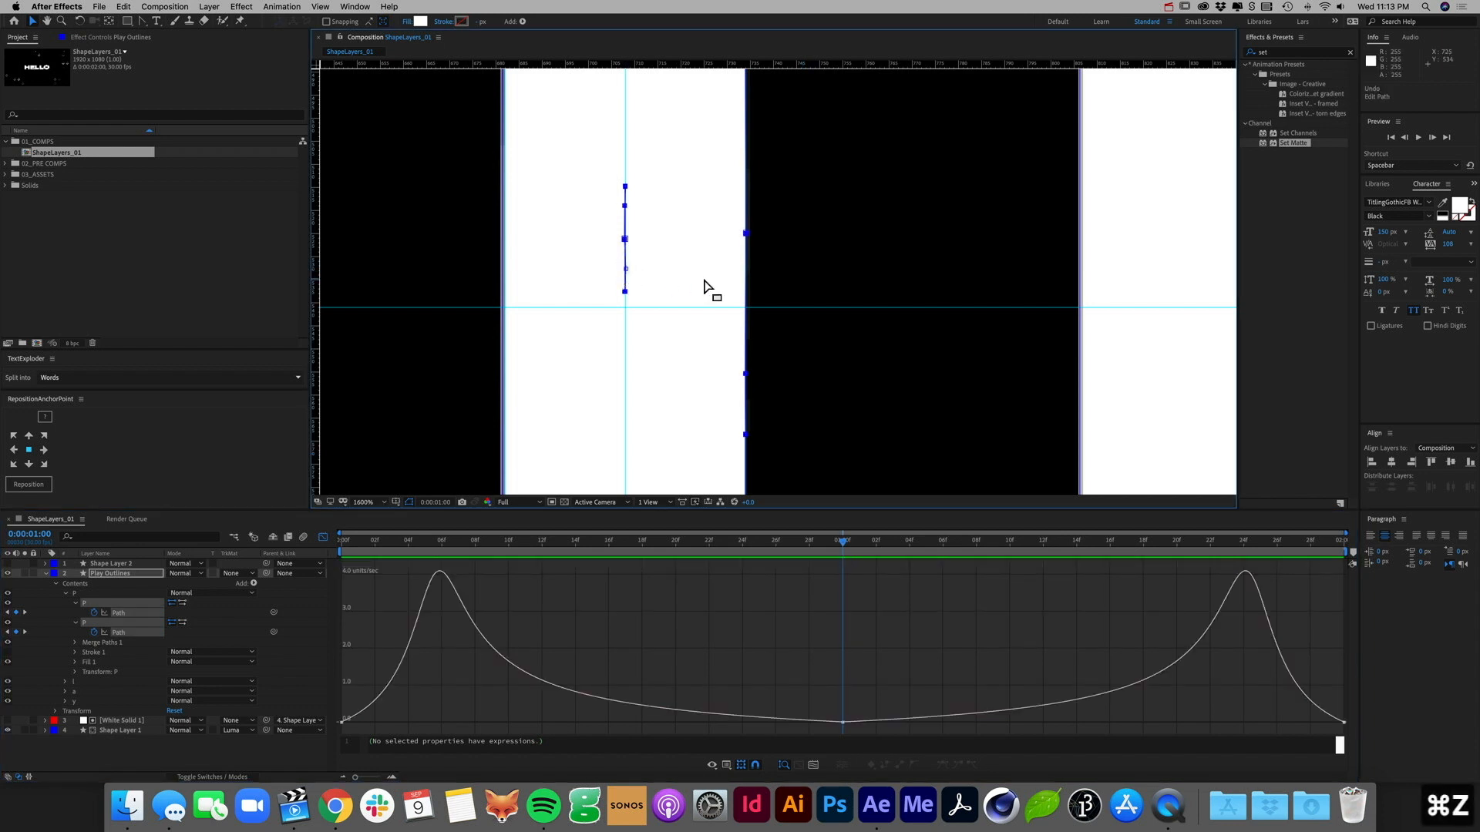
left_click(626, 268)
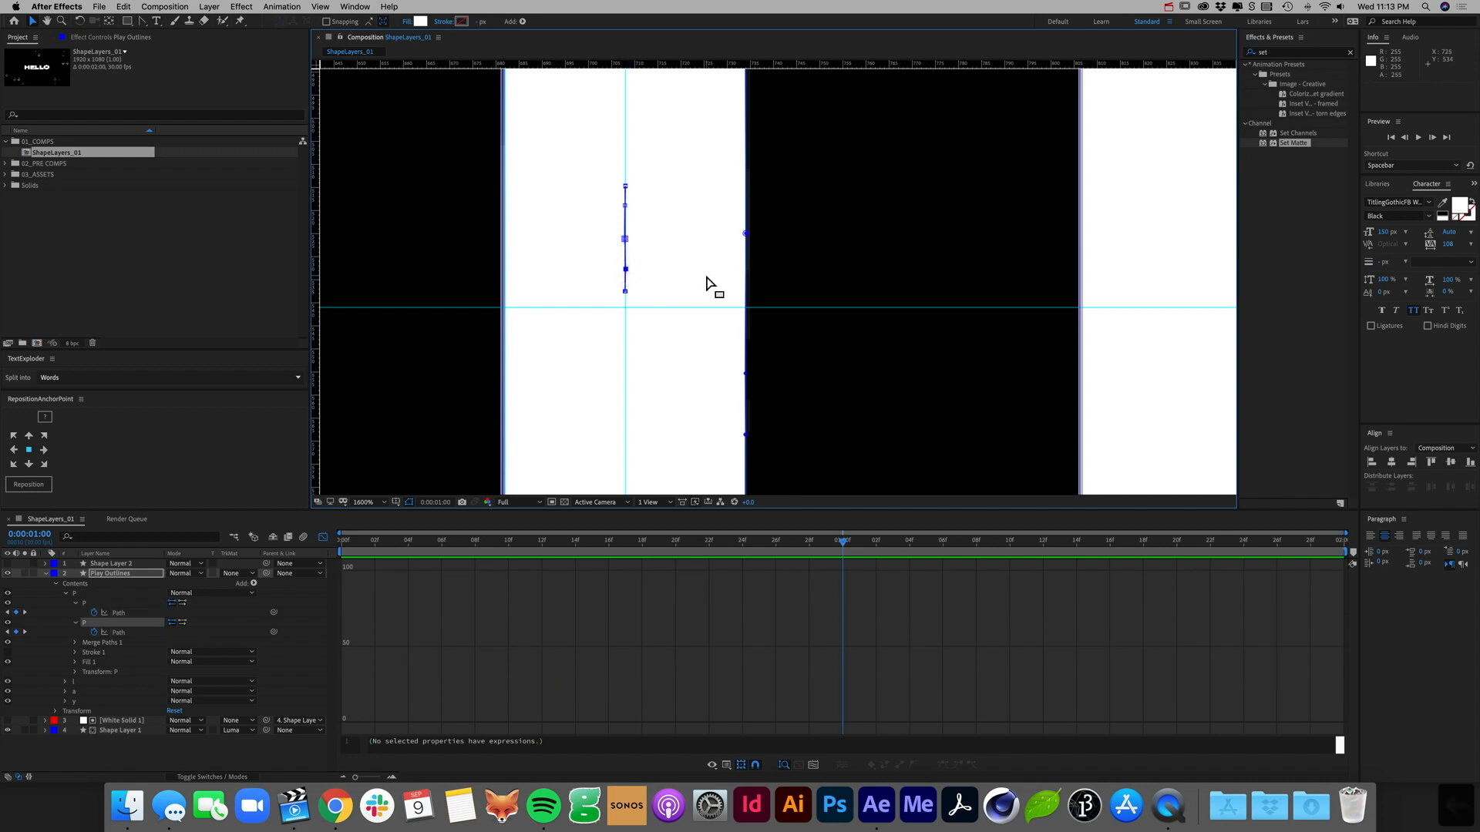
key("Left")
key("Left")
key("Left")
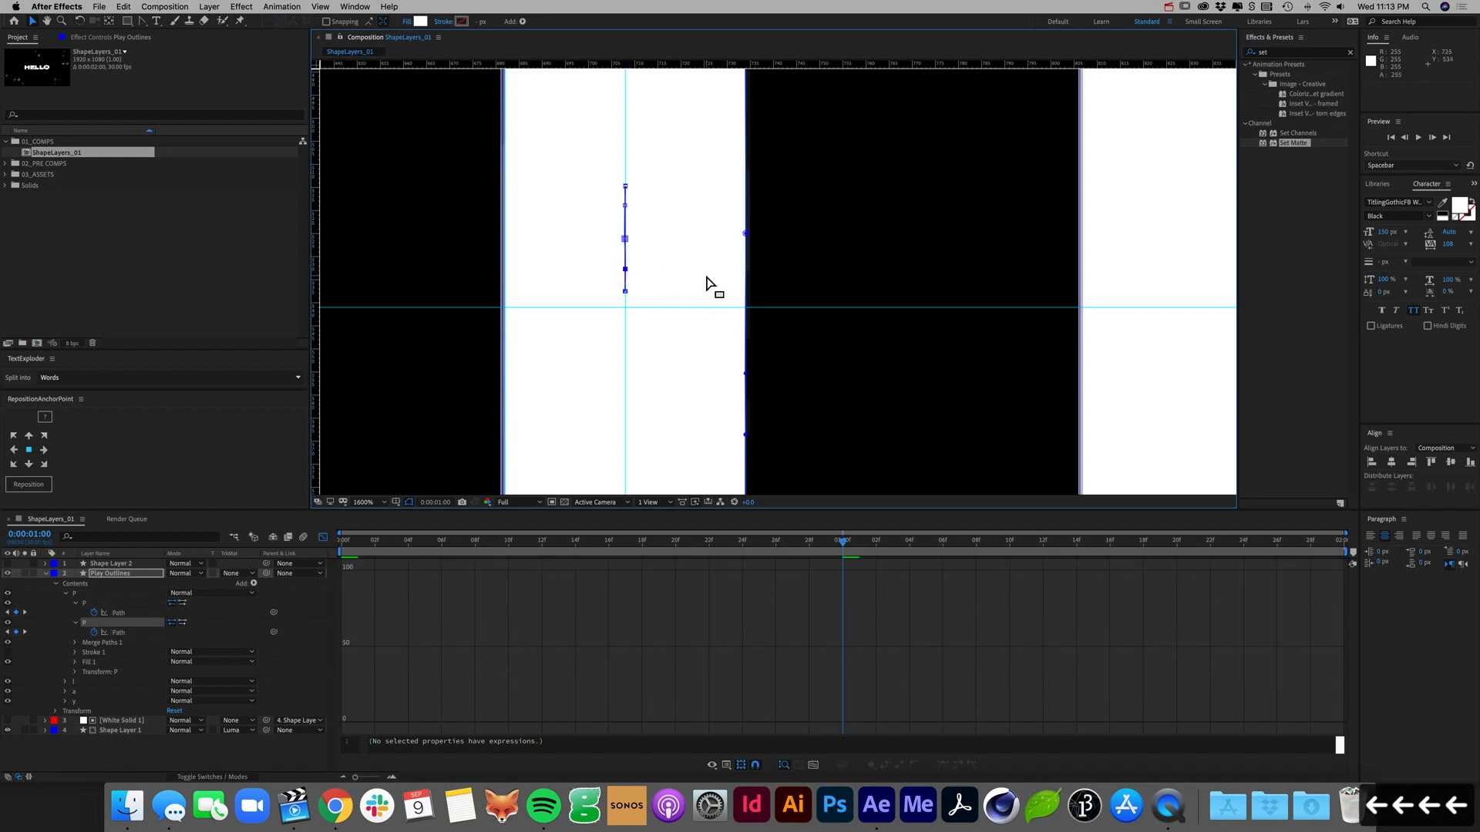
left_click(821, 330)
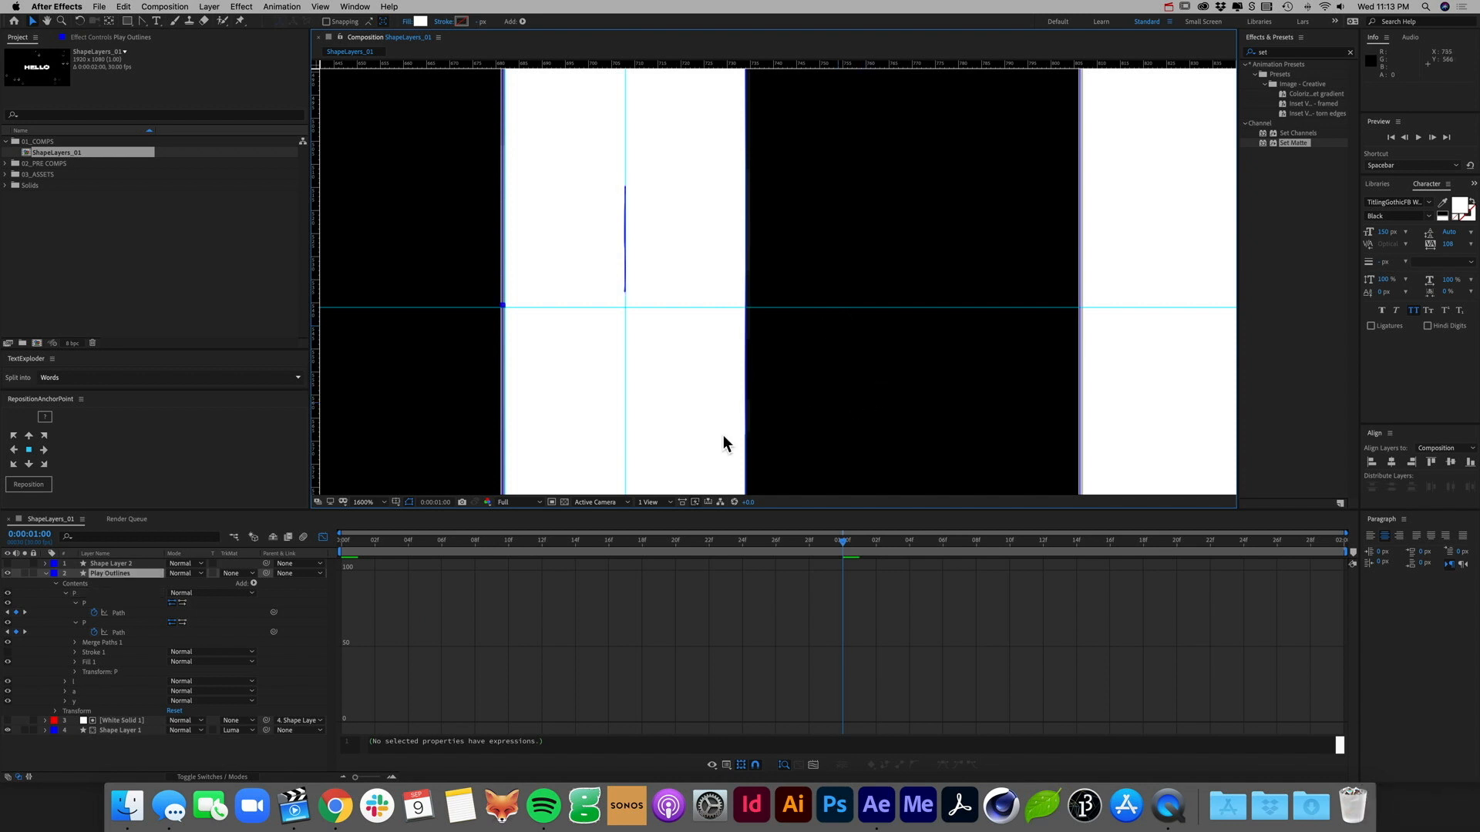
Step: Hide the guides and preview the P's morph, both close up and with the whole title in view
key("super+semicolon")
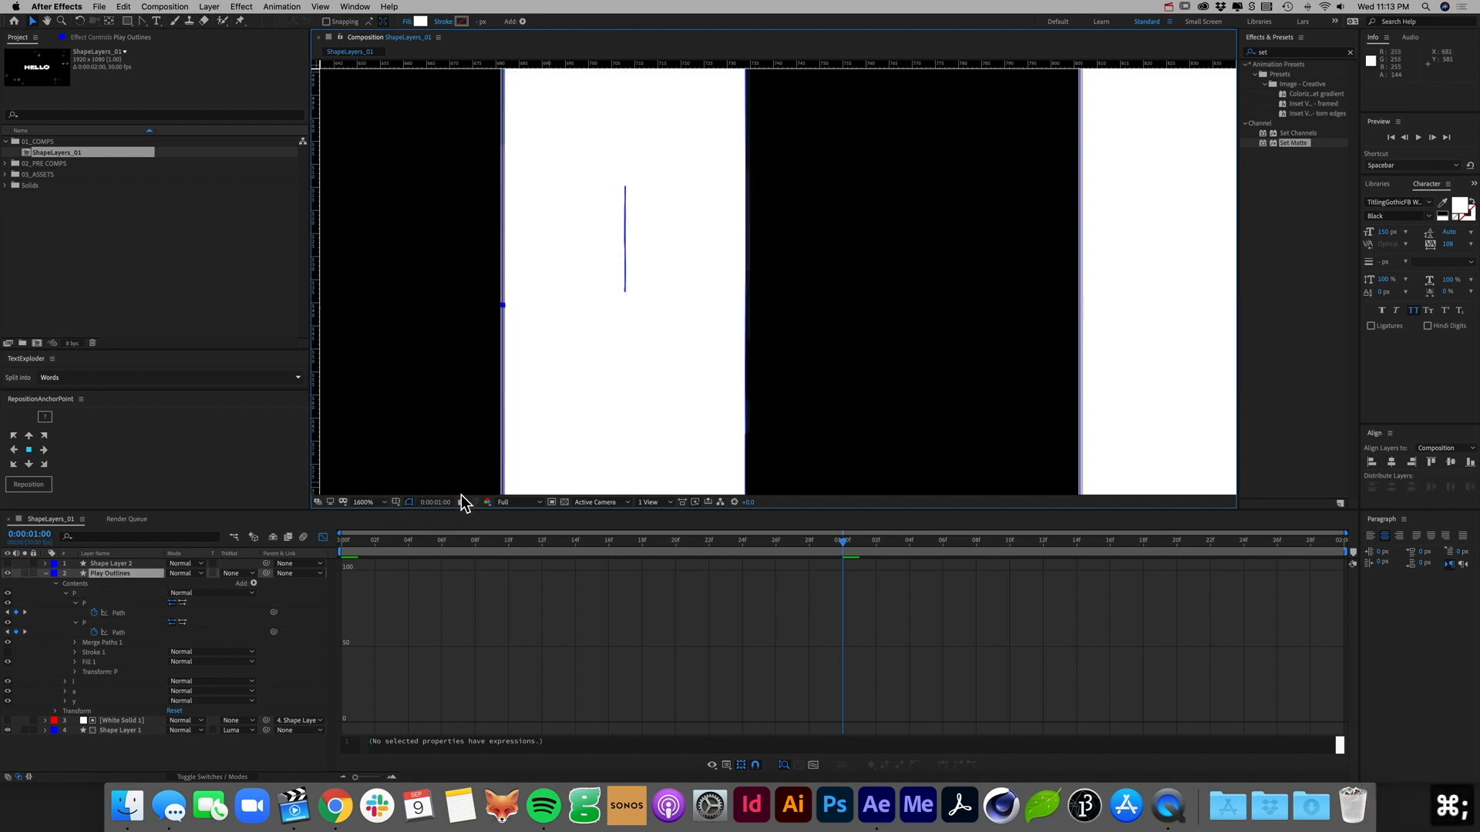
key("0")
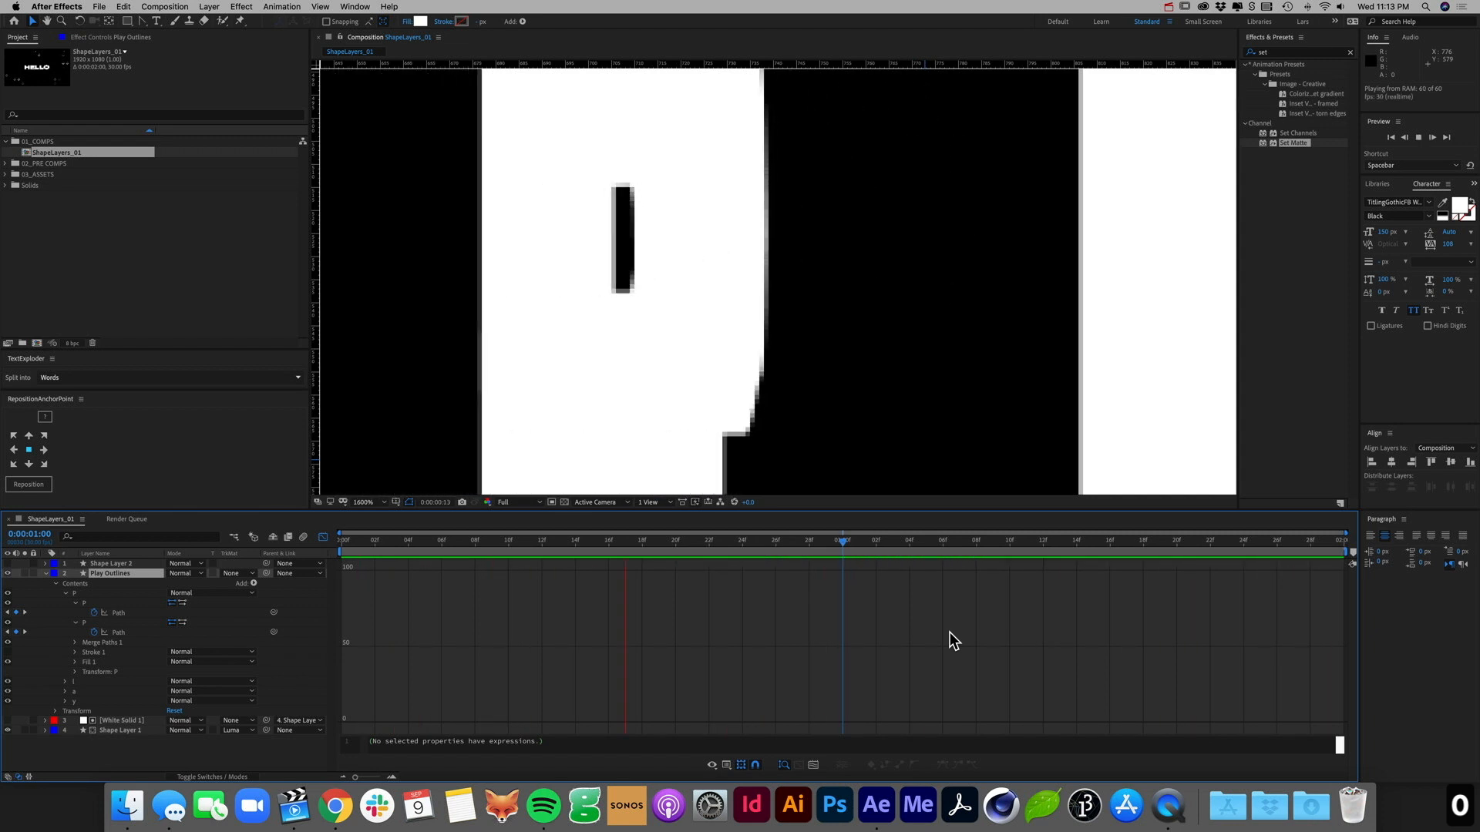
scroll(775, 484, "down", 3)
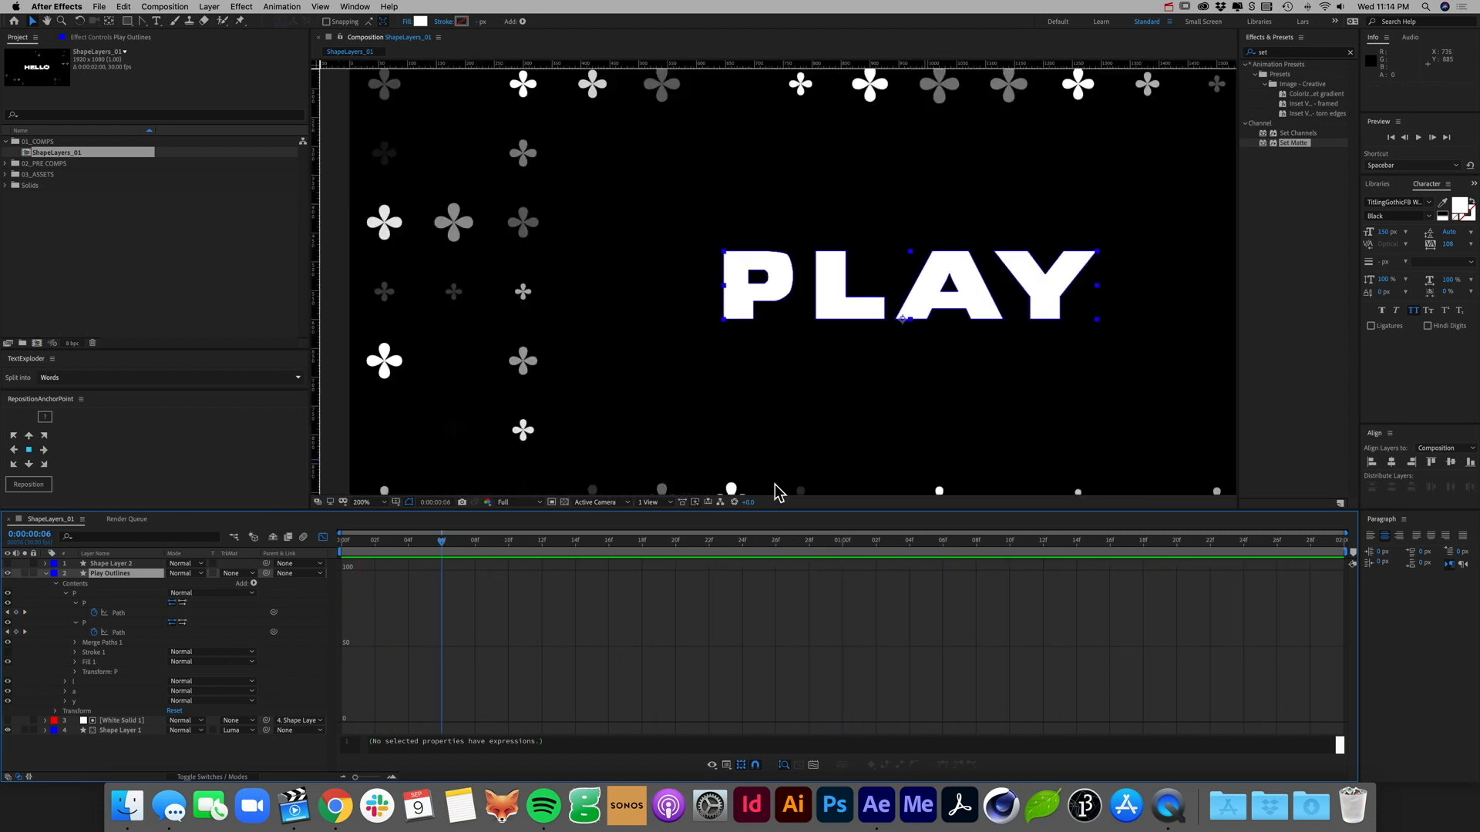
key("0")
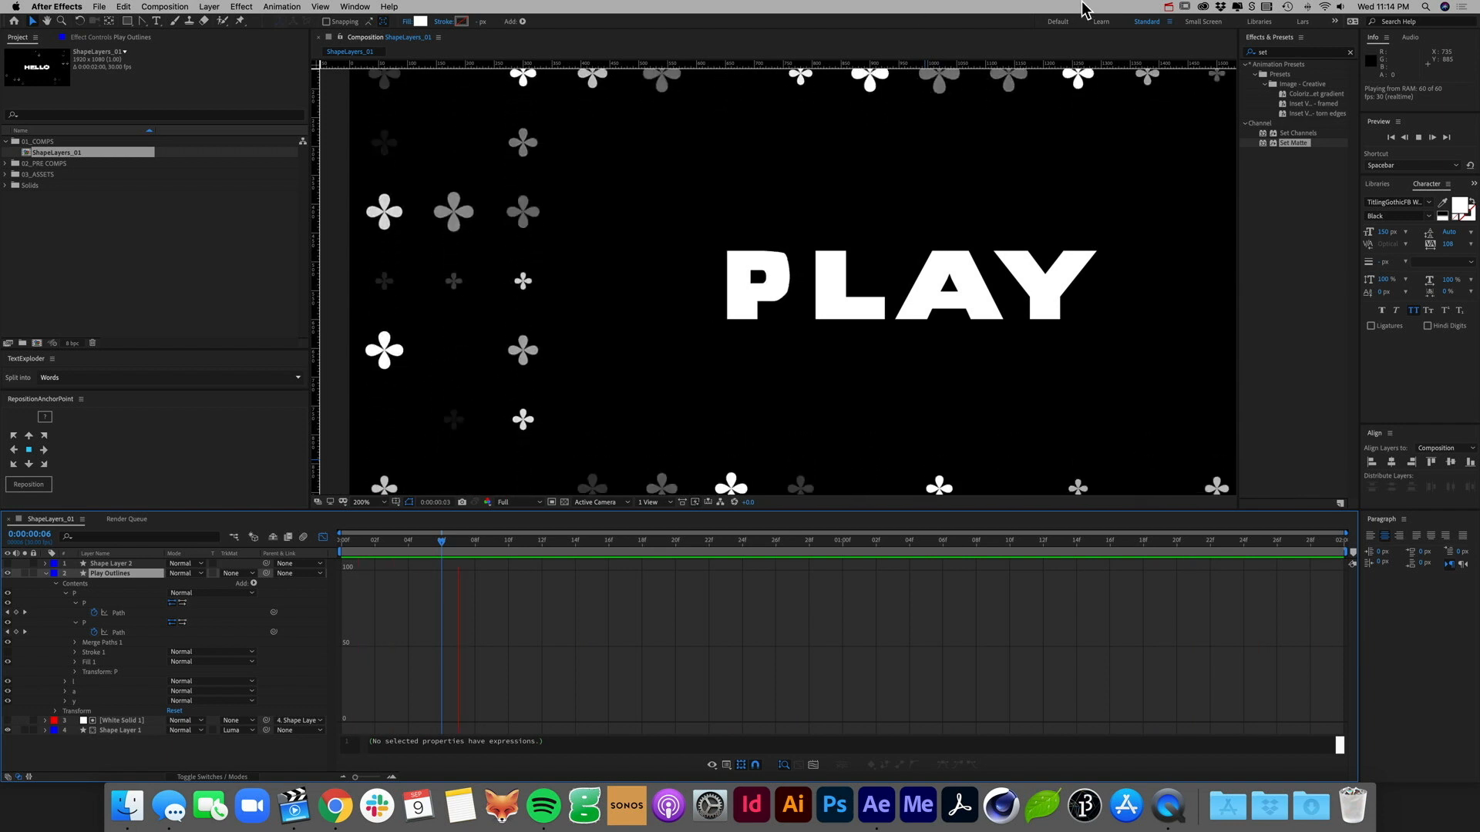
Step: Leave the Graph Editor, collapse the P's group and expand the L's group in the Play Outlines layer
key("space")
key("shift+F3")
left_click(66, 593)
left_click(66, 603)
Step: Draw a white rectangle as wide as the L's stem directly above it on a new shape layer, and show the guides
key("period")
key("period")
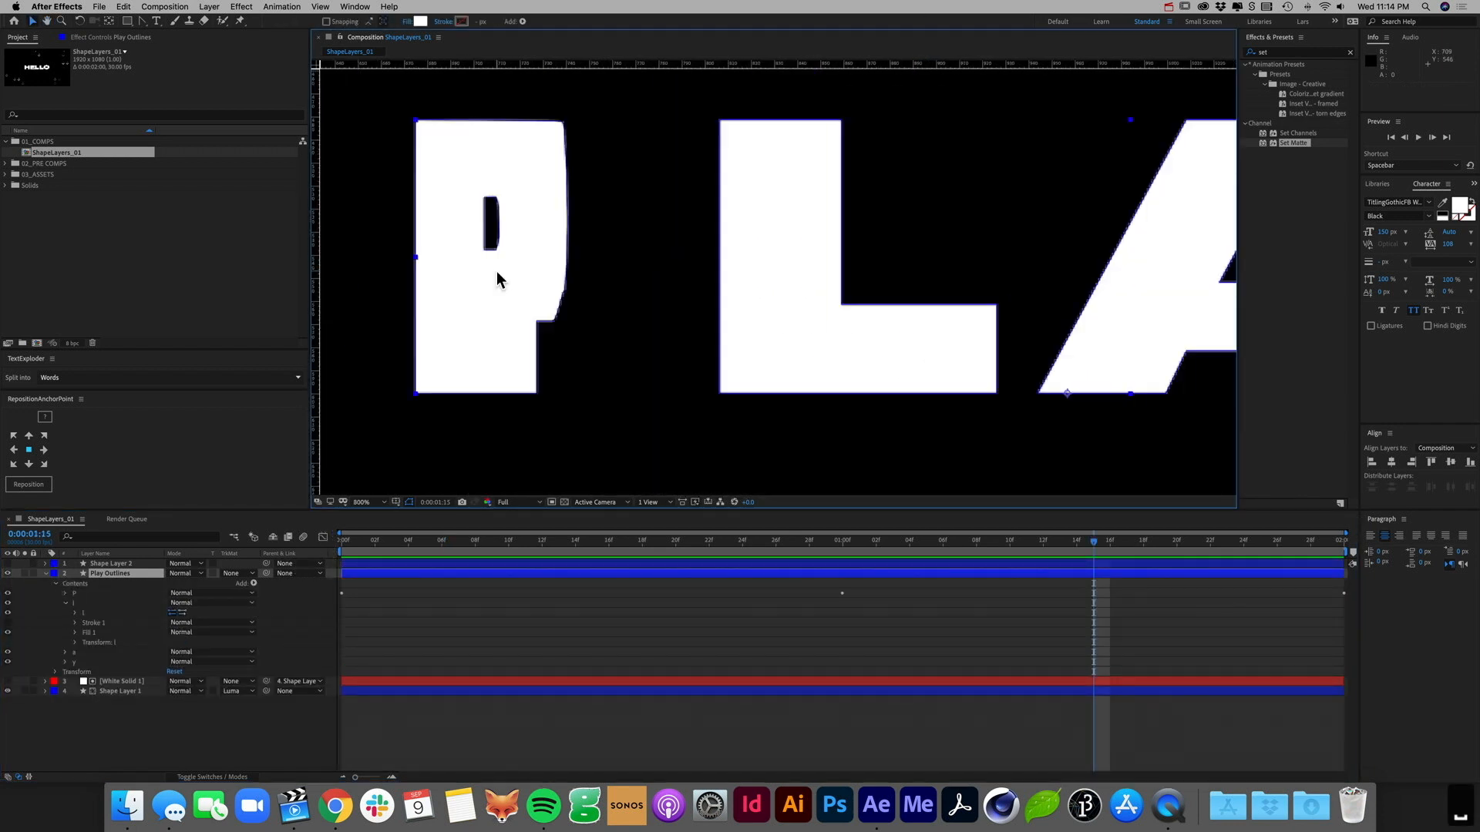
left_click(127, 21)
mouse_move(721, 119)
left_mouse_down()
mouse_move(841, 79)
mouse_move(673, 185)
mouse_move(793, 133)
left_mouse_up()
key("super+z")
key("super+semicolon")
Step: Place a vertical guide at the L's centre, then centre the rectangle on it and add guides along the rectangle's sides
left_click(77, 641)
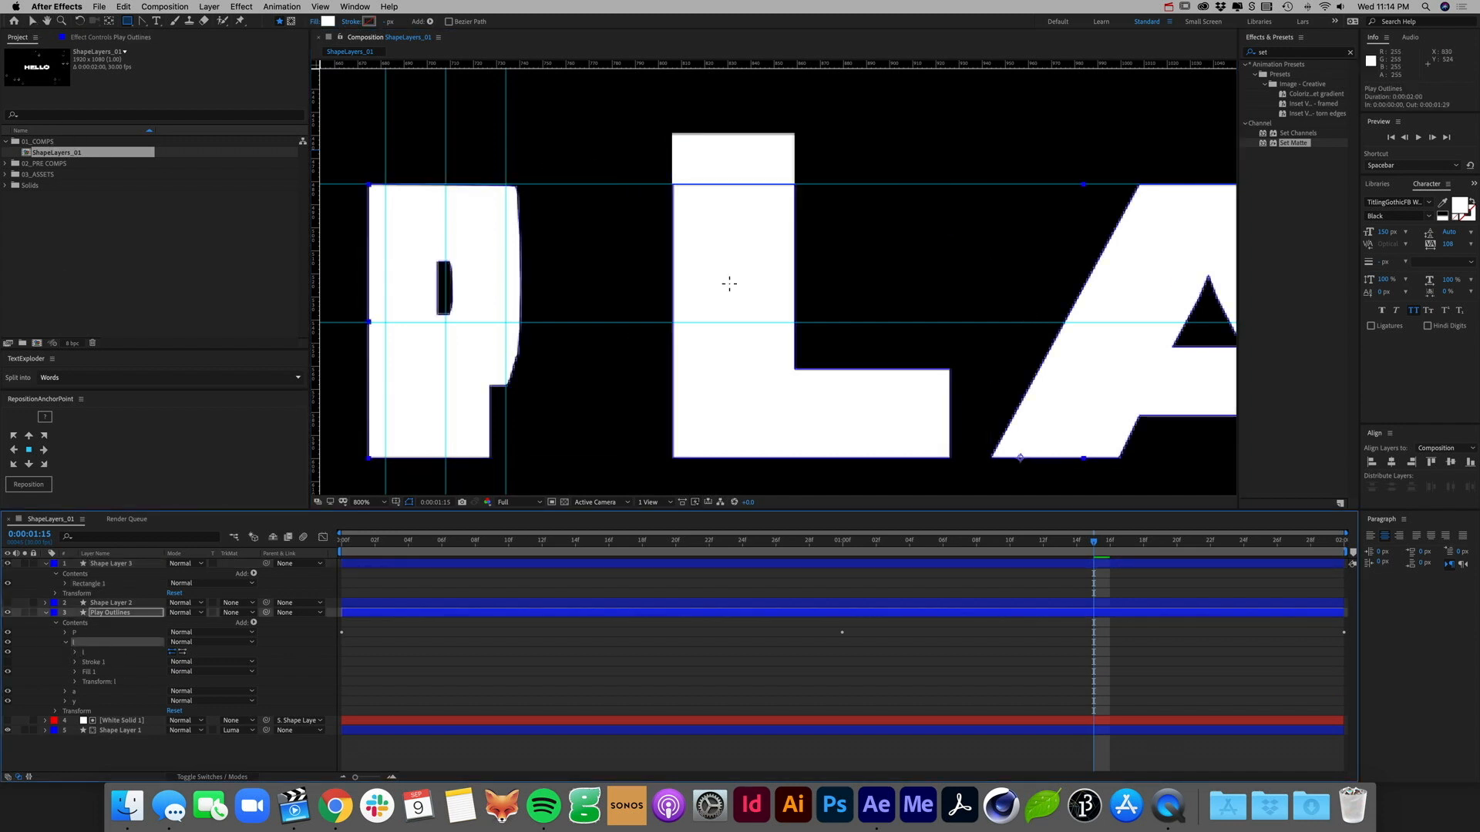
key("comma")
key("period")
left_click(33, 20)
left_click_drag(315, 255, 812, 285)
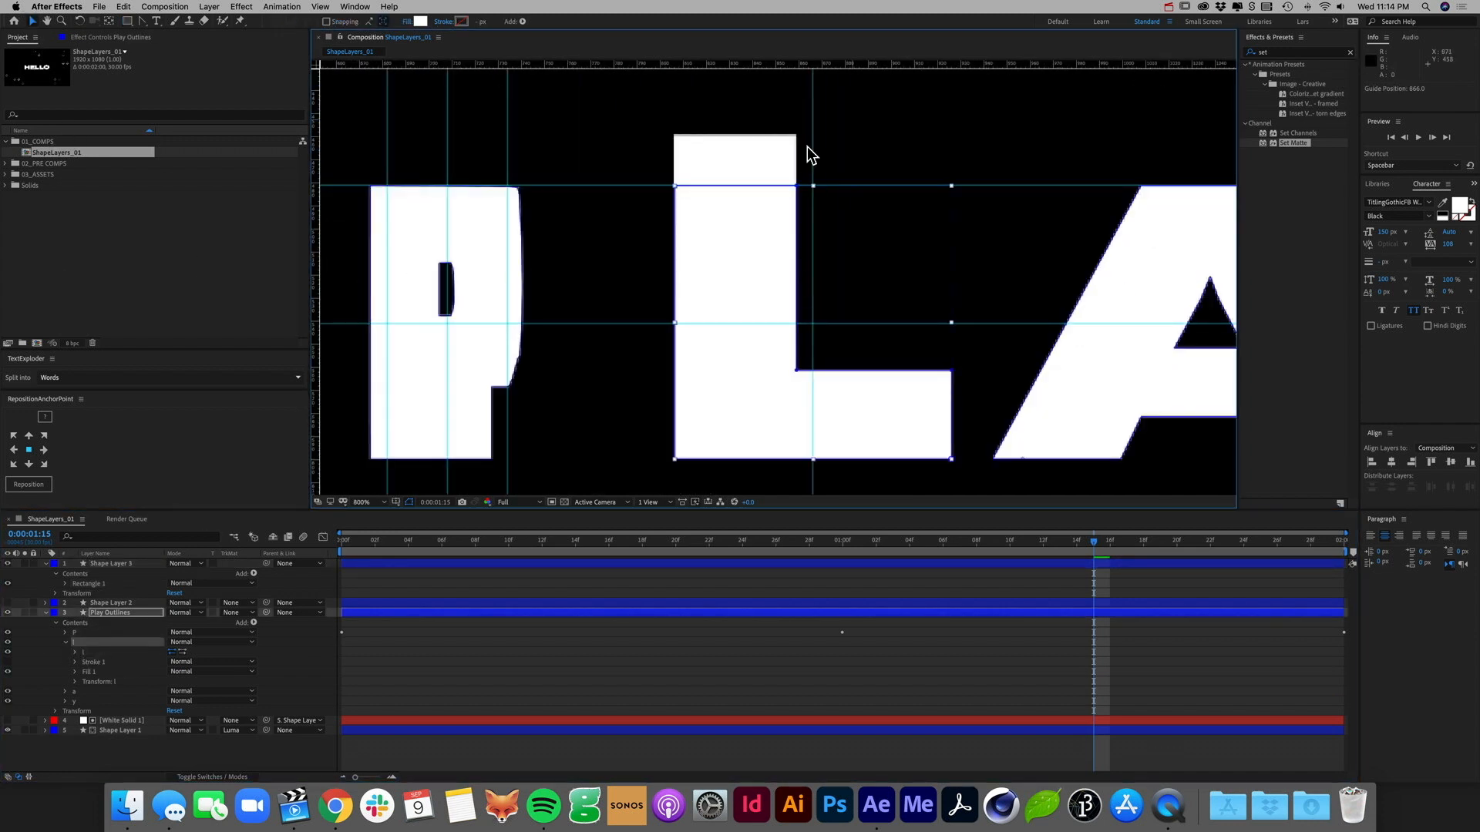
left_click_drag(768, 158, 844, 158)
left_click_drag(316, 159, 703, 151)
Step: Place a vertical guide at the A's centre and centre the rectangle on it above the letter
key("space")
left_click_drag(587, 159, 987, 160)
left_click(996, 216)
left_click(80, 691)
left_click_drag(316, 277, 955, 340)
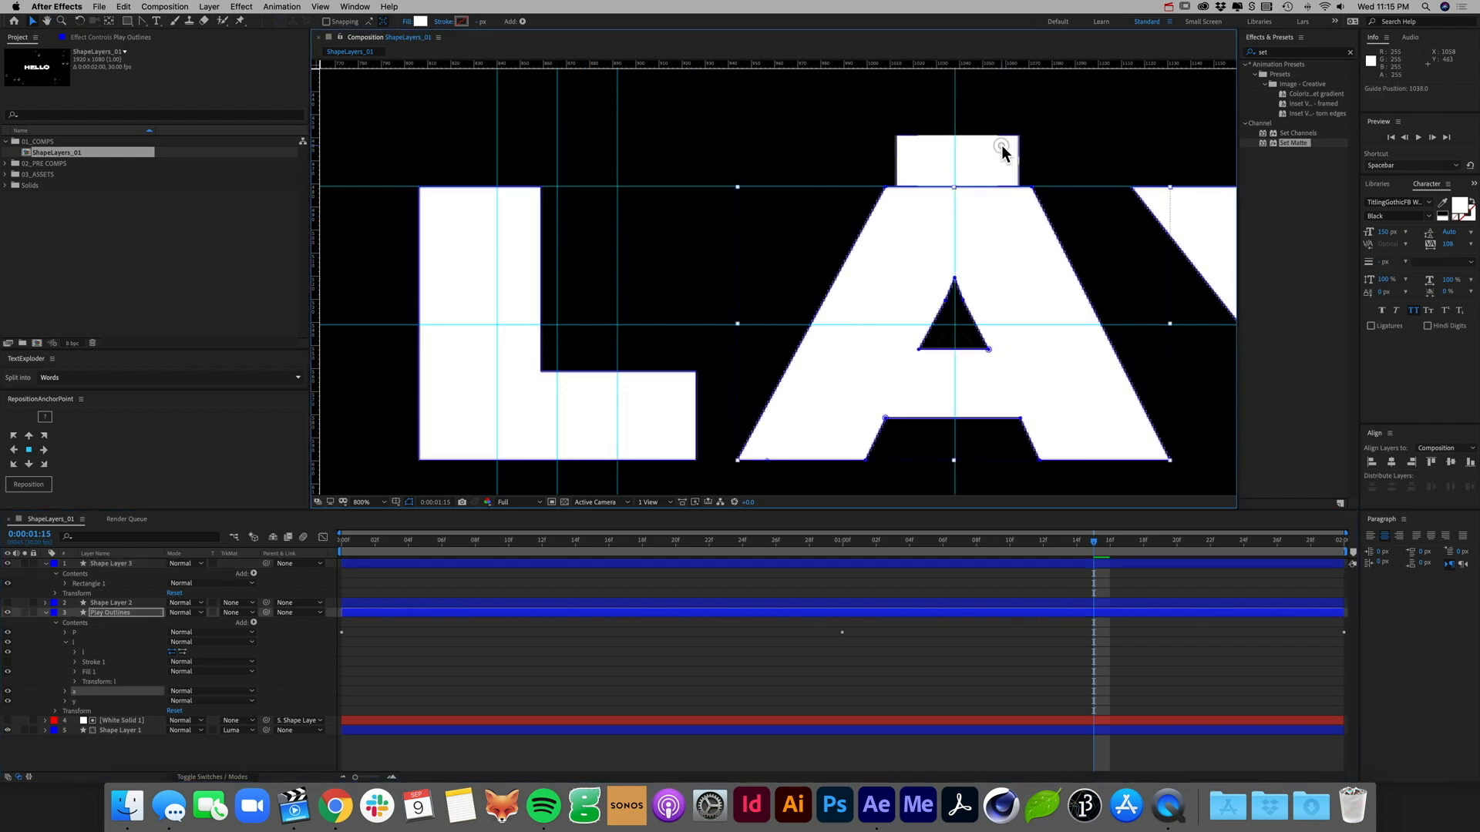
left_click_drag(1001, 147, 998, 147)
Step: Place a vertical guide at the Y's centre and centre the rectangle on it above the letter
left_click(1187, 222)
key("space")
left_click_drag(1189, 222, 721, 198)
left_click(532, 146)
left_click(721, 193)
left_click(80, 701)
left_click_drag(315, 231, 868, 204)
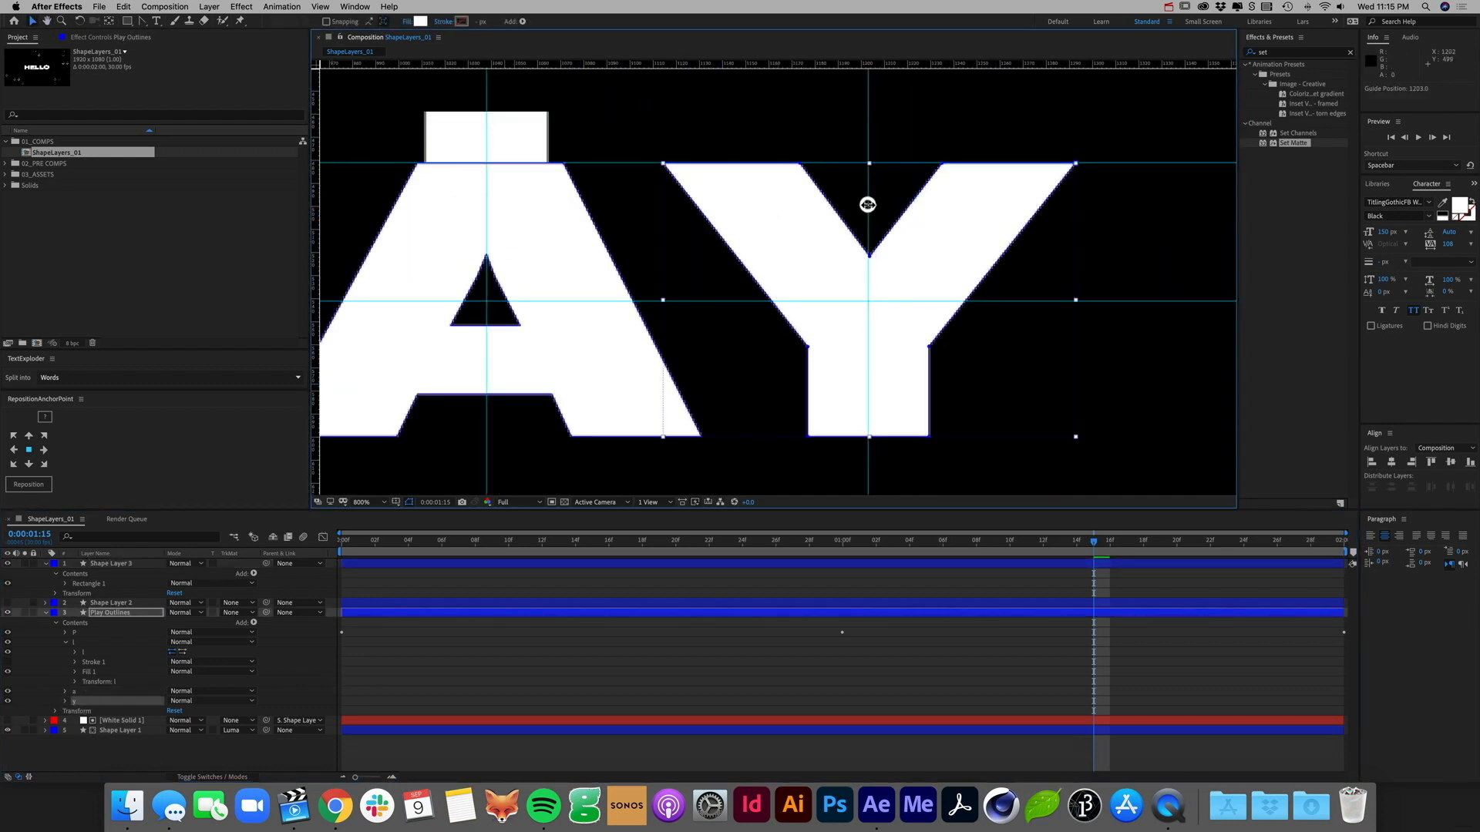
left_click_drag(524, 153, 906, 153)
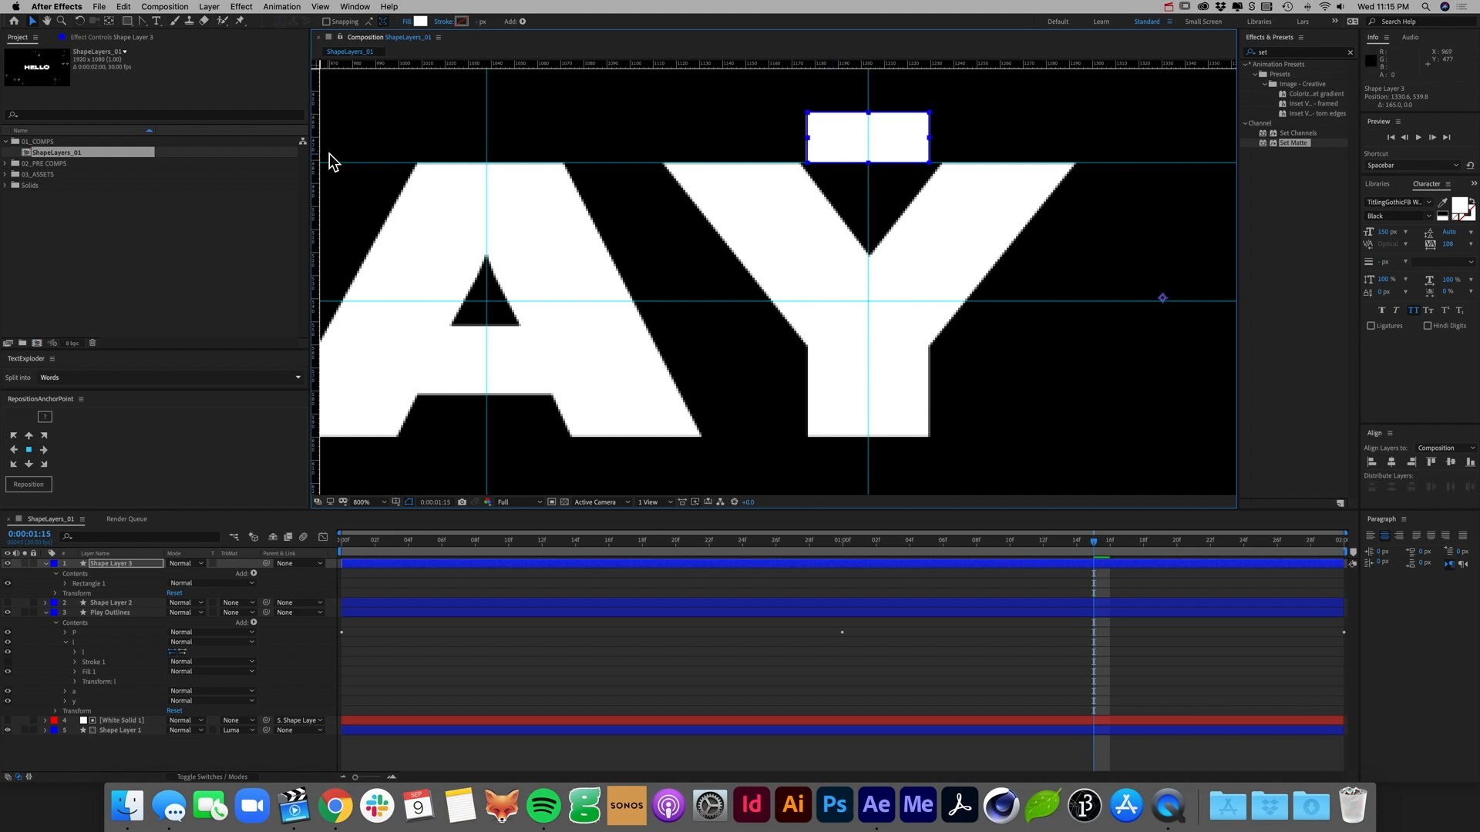
left_click_drag(315, 151, 927, 154)
key("Delete")
left_click_drag(646, 106, 1173, 145)
key("super+z")
key("super+z")
key("super+z")
key("super+z")
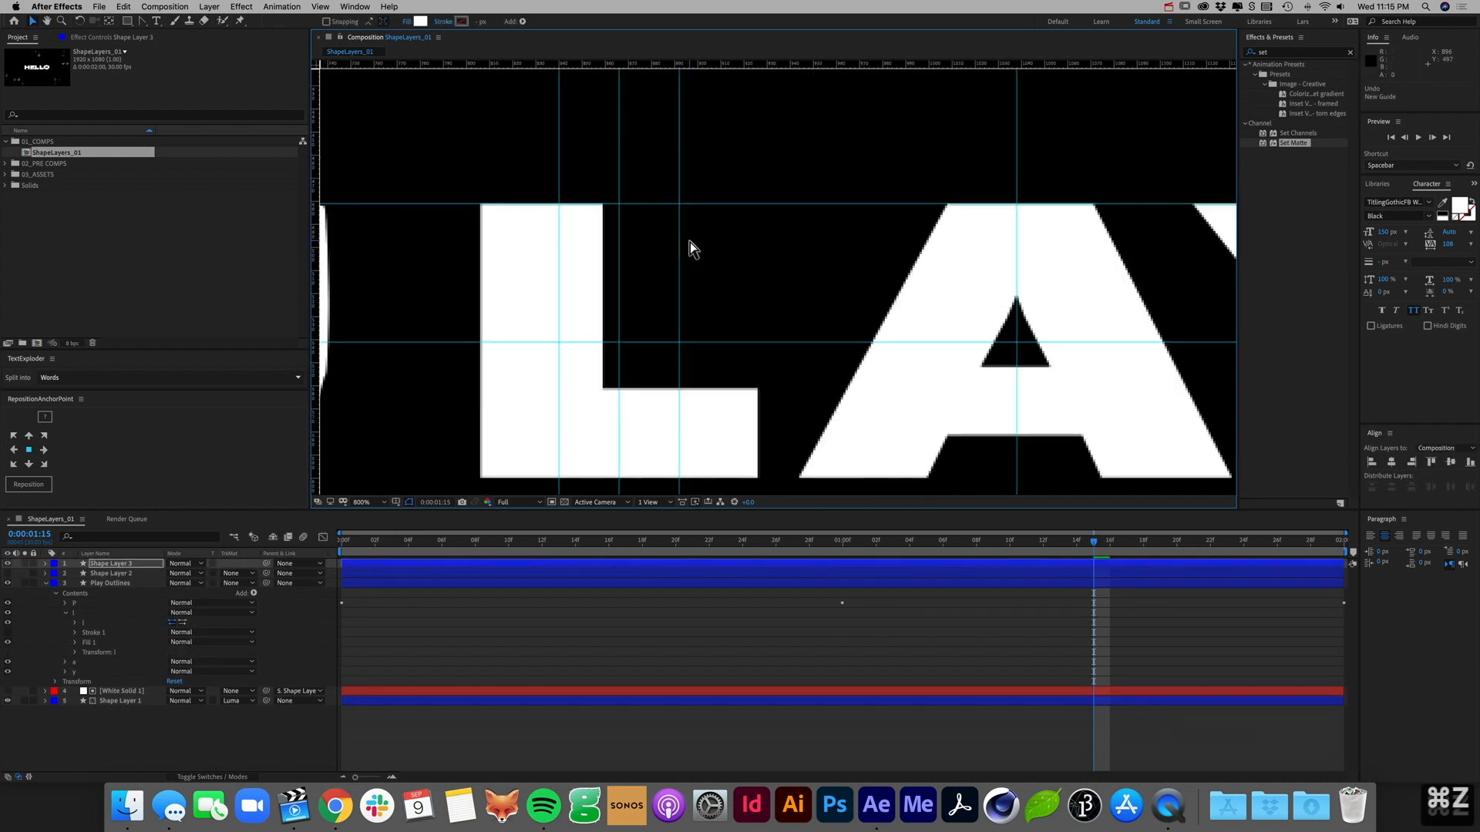
Step: Add vertical guides at the rectangle's side edges for the A and the Y, then delete the measuring rectangle
left_click_drag(817, 195, 432, 182)
left_click_drag(316, 182, 566, 182)
left_click_drag(316, 178, 692, 178)
left_click_drag(648, 176, 1030, 190)
left_click_drag(315, 200, 1071, 176)
key("Delete")
Step: Expand the L's path, set a starting Path keyframe at 0:00, and go to 1:00
left_click_drag(671, 218, 1024, 229)
left_click_drag(778, 239, 915, 180)
left_click(633, 204)
left_click(79, 605)
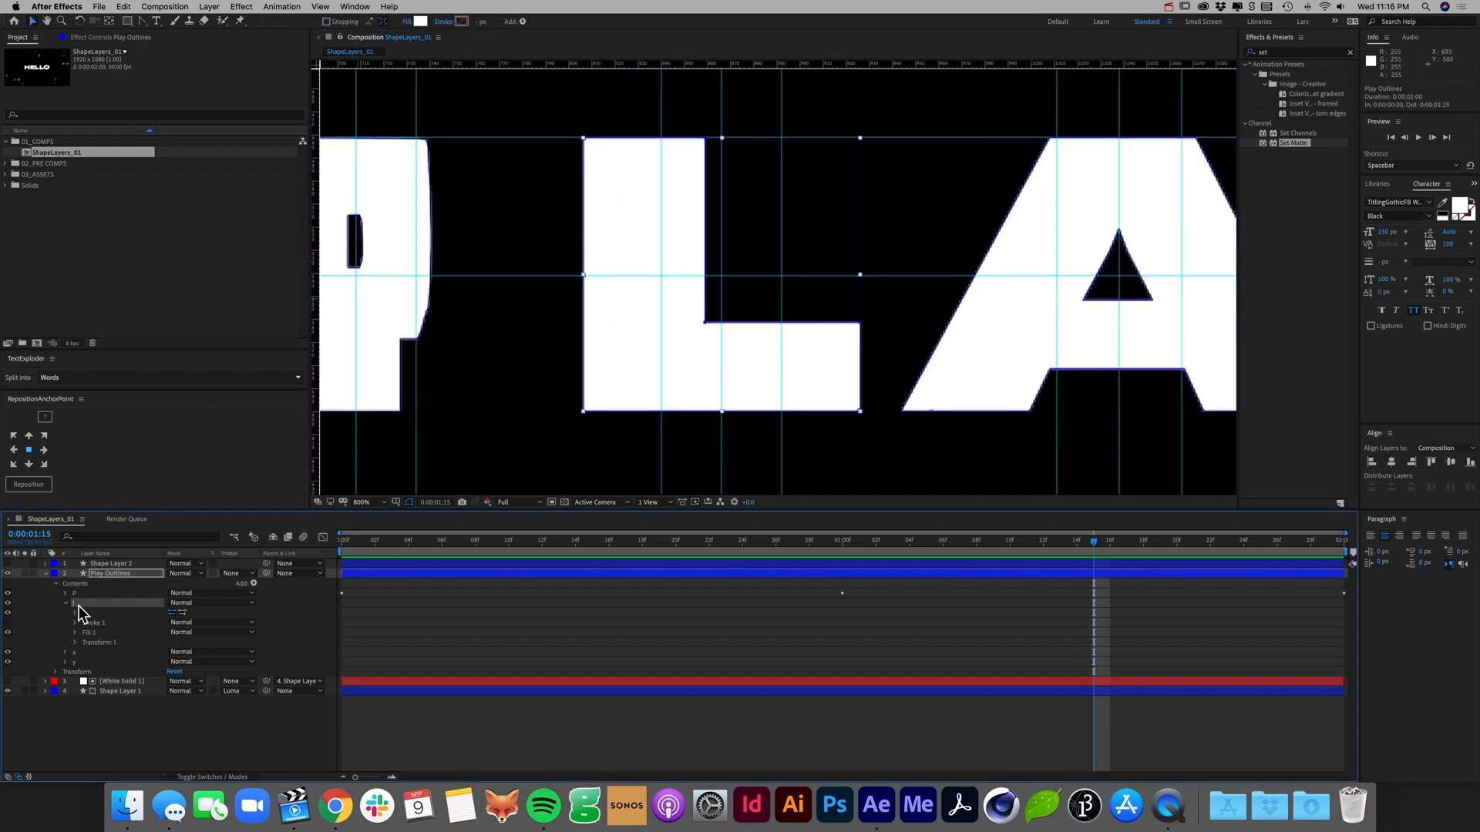
left_click(75, 612)
key("Home")
left_click(94, 622)
key("k")
Step: At 1:00, reshape the L into a straight vertical bar by moving its side vertices onto the two outer guides
left_click(705, 322)
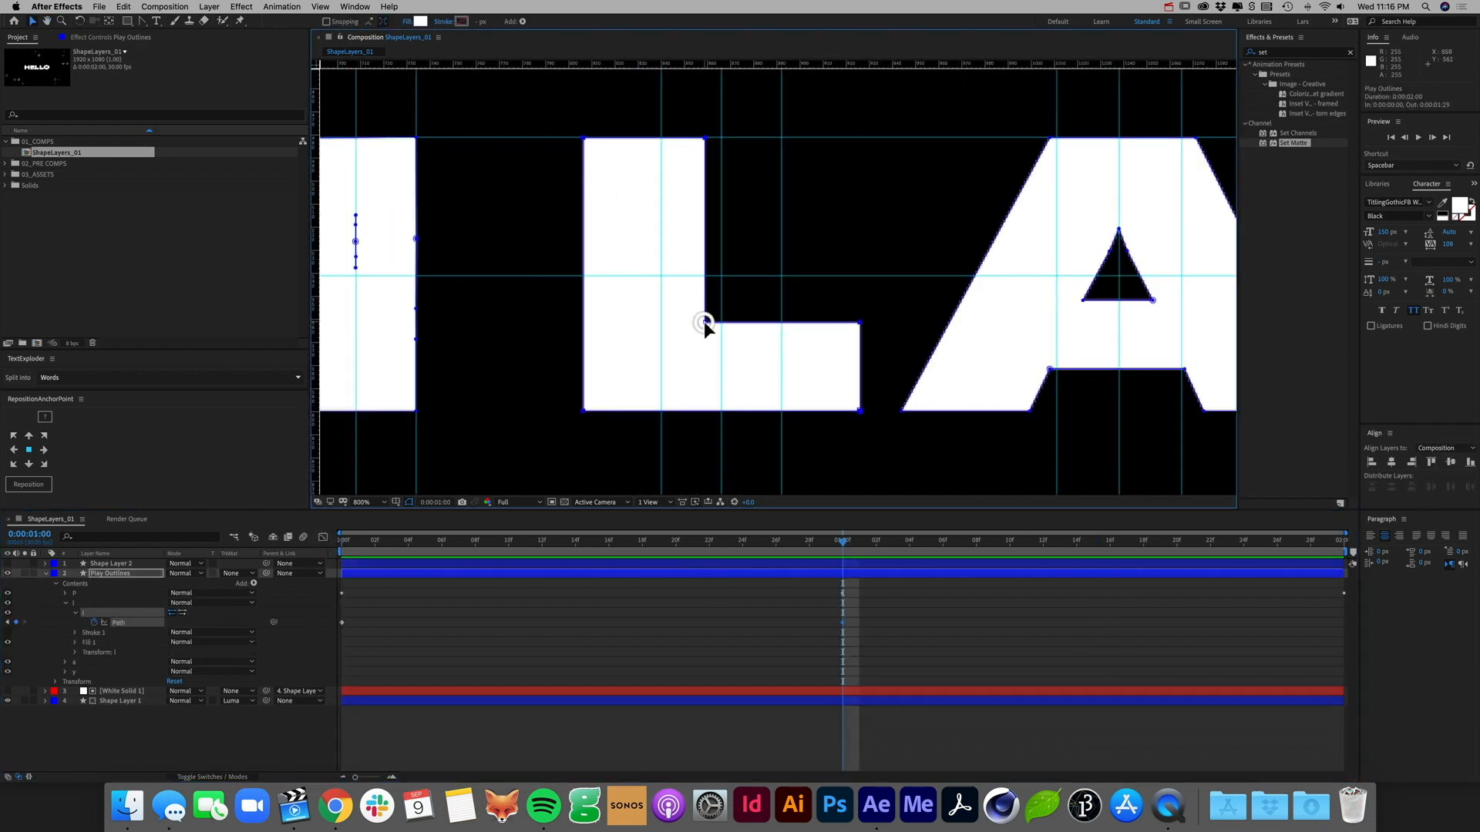
left_click(705, 138, "shift")
left_click_drag(704, 138, 775, 142)
left_click_drag(583, 411, 662, 412)
left_click(859, 322)
left_click_drag(859, 411, 782, 412)
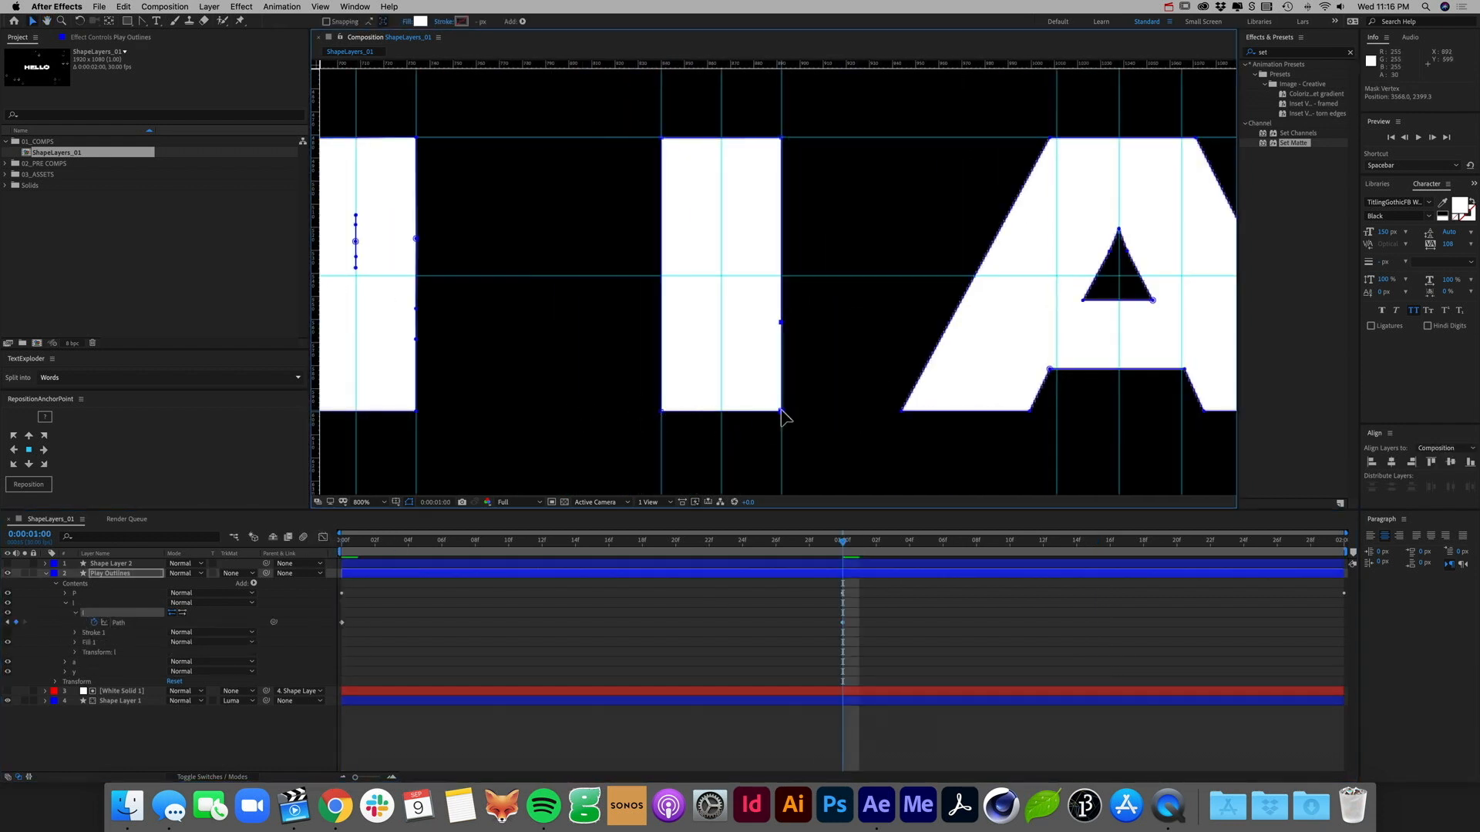
Step: Copy the L's starting Path keyframe to the composition's end at 2:00
left_click_drag(846, 542, 331, 549)
left_click(341, 622)
key("super+c")
left_click(1352, 544)
key("super+v")
Step: Expand the A's outer path and set Path keyframes for it at 0:00 and 1:00
left_click_drag(1130, 376, 840, 362)
left_click(343, 545)
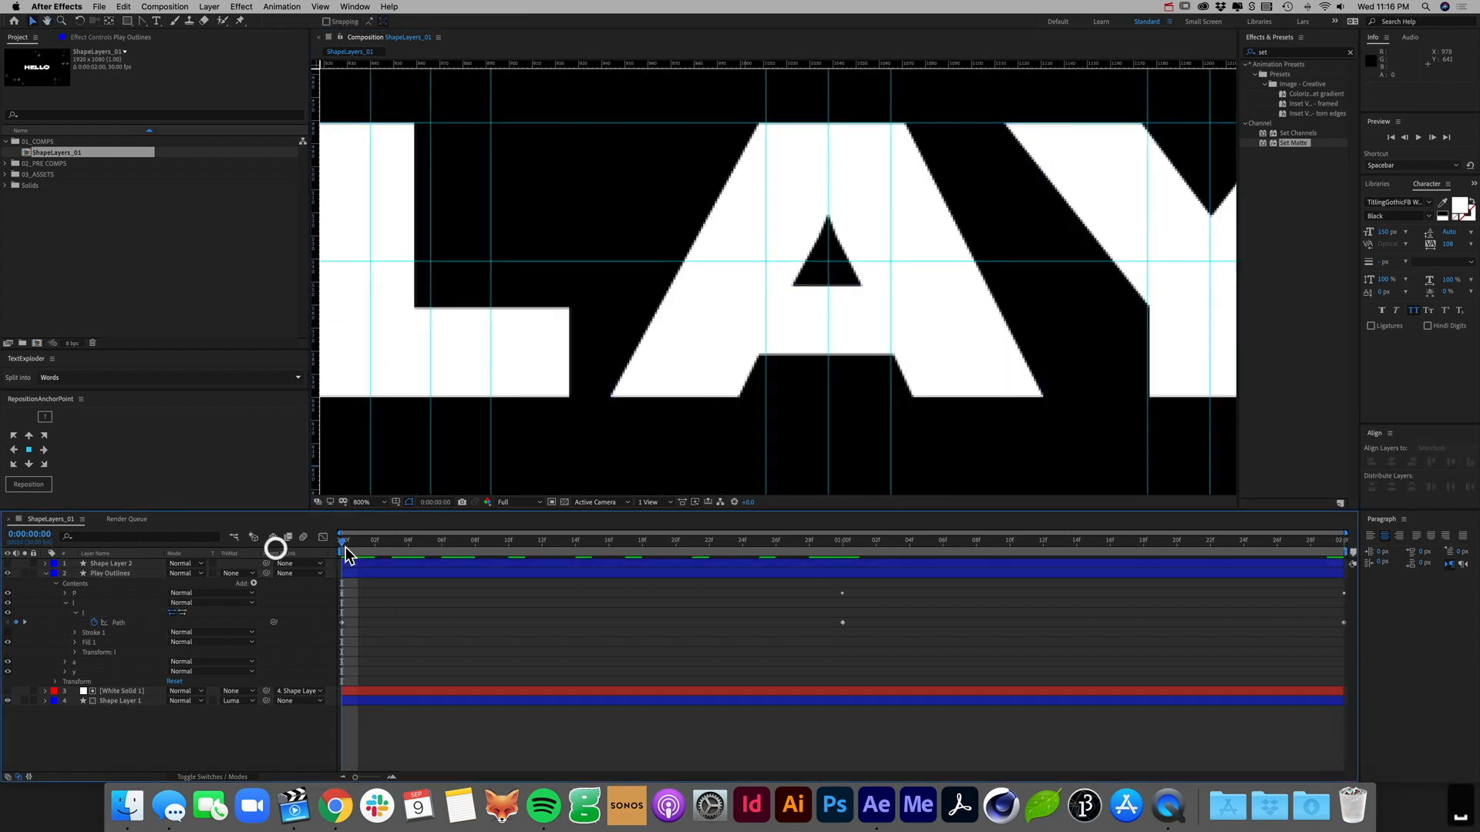
left_click(65, 602)
left_click(66, 613)
left_click(75, 623)
left_click(92, 634)
left_click(856, 545)
left_click(16, 632)
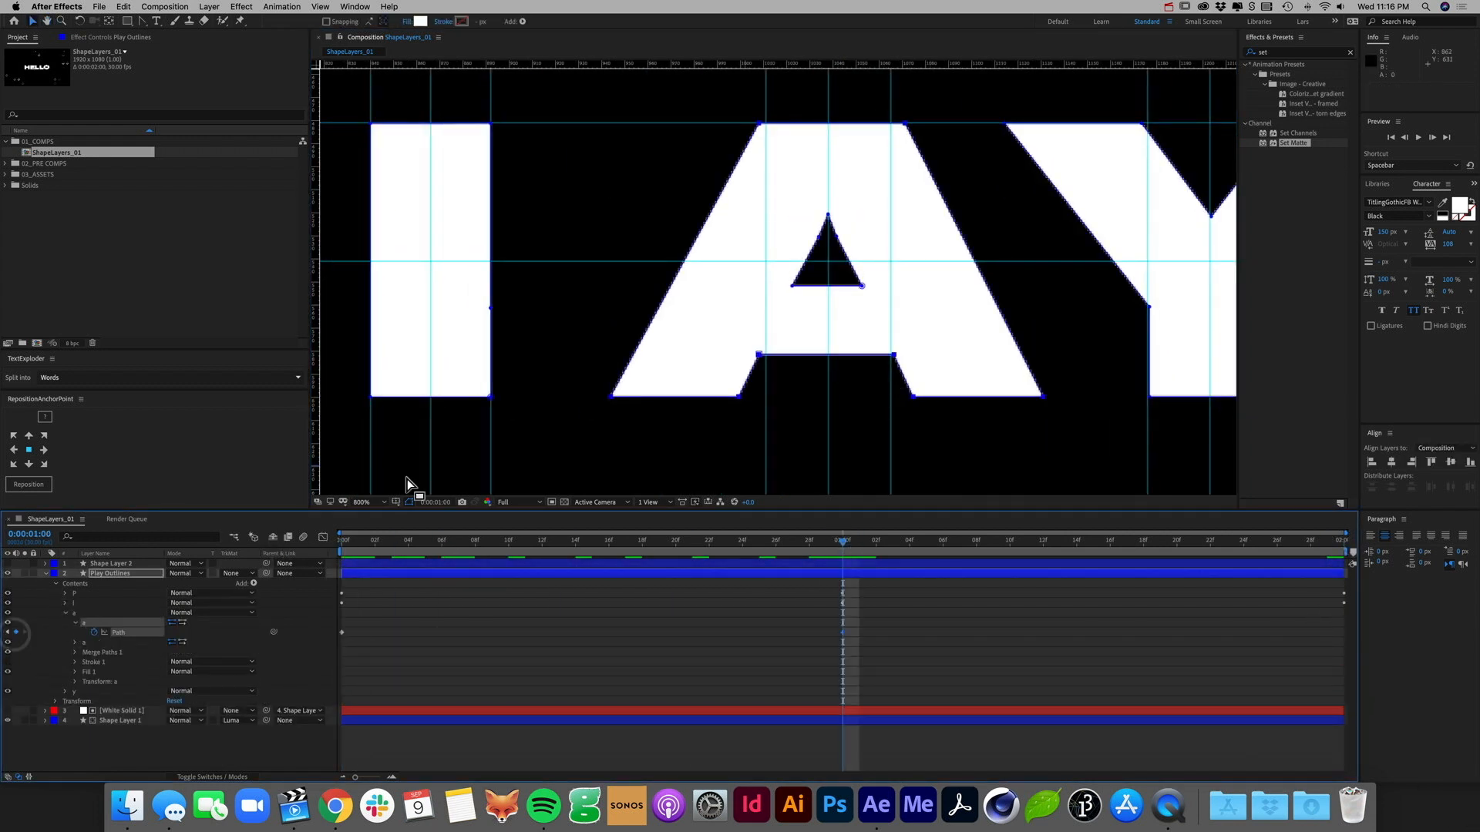
Step: Expand the A's counter path and set Path keyframes for it at 0:00 and 1:00
left_click(76, 643)
left_click(94, 652)
left_click(343, 546)
left_click(17, 652)
Step: At 1:00, collapse the A's counter and the notch between its legs onto the centre guide
left_click(841, 547)
left_click_drag(791, 285, 801, 287)
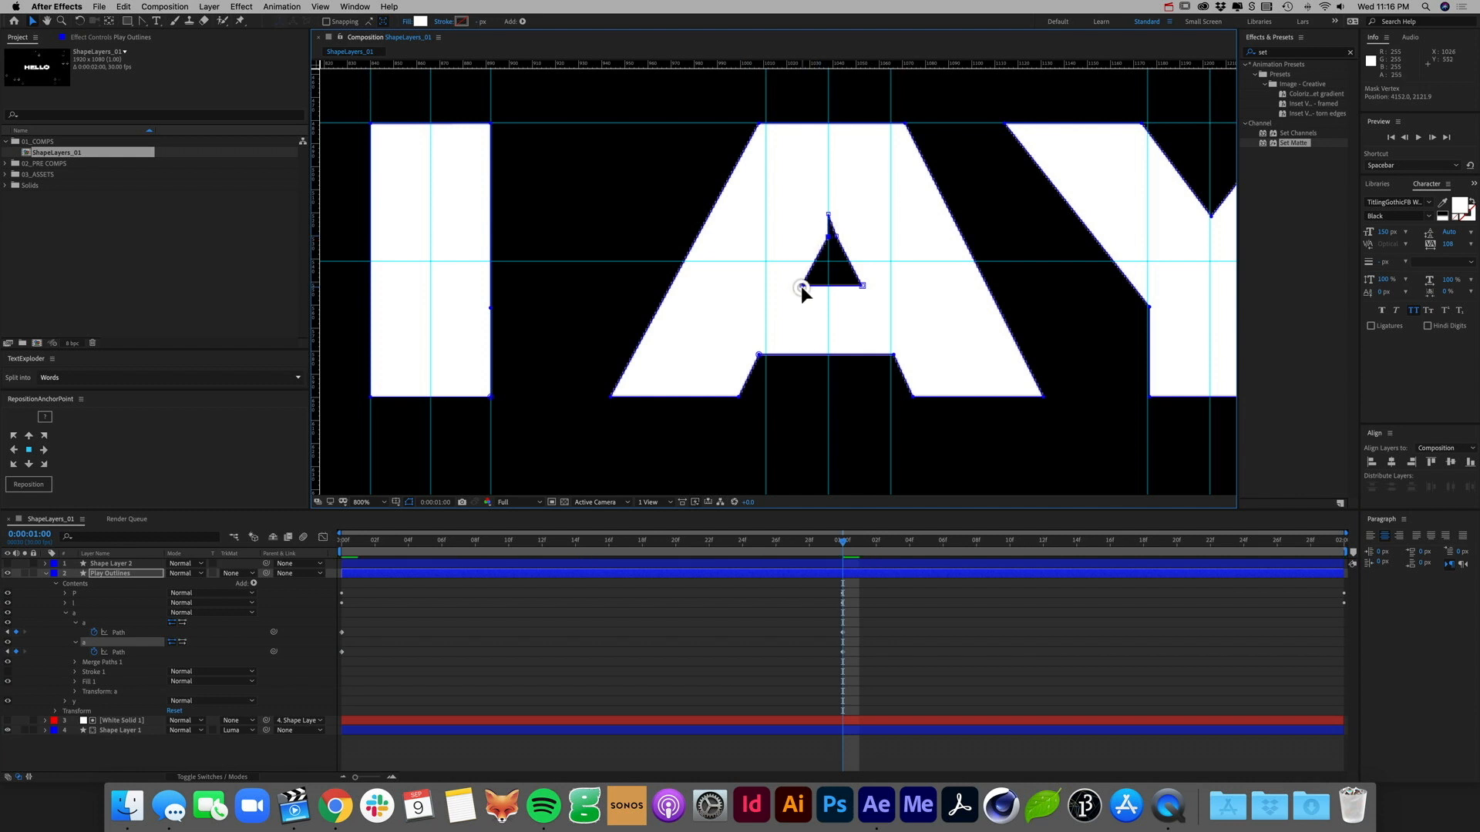
left_click_drag(759, 356, 828, 354)
left_click_drag(739, 396, 828, 397)
left_click_drag(893, 354, 828, 355)
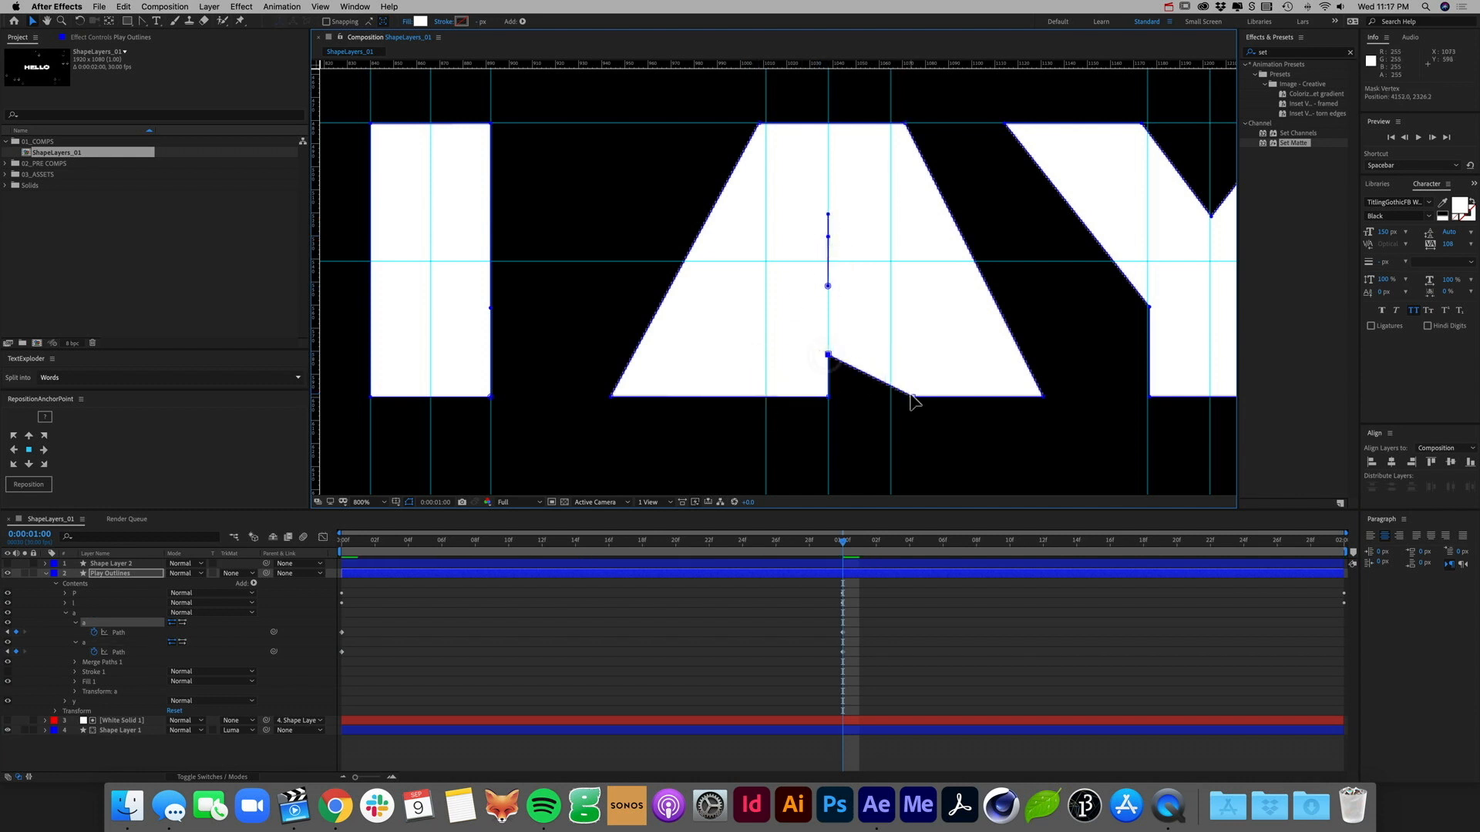
left_click_drag(912, 396, 828, 397)
Step: Move the A's four outer corner vertices onto the side guides to form a straight vertical bar at 1:00
left_click_drag(1042, 397, 891, 396)
left_click_drag(906, 125, 890, 123)
left_click_drag(759, 124, 766, 123)
left_click_drag(611, 396, 766, 397)
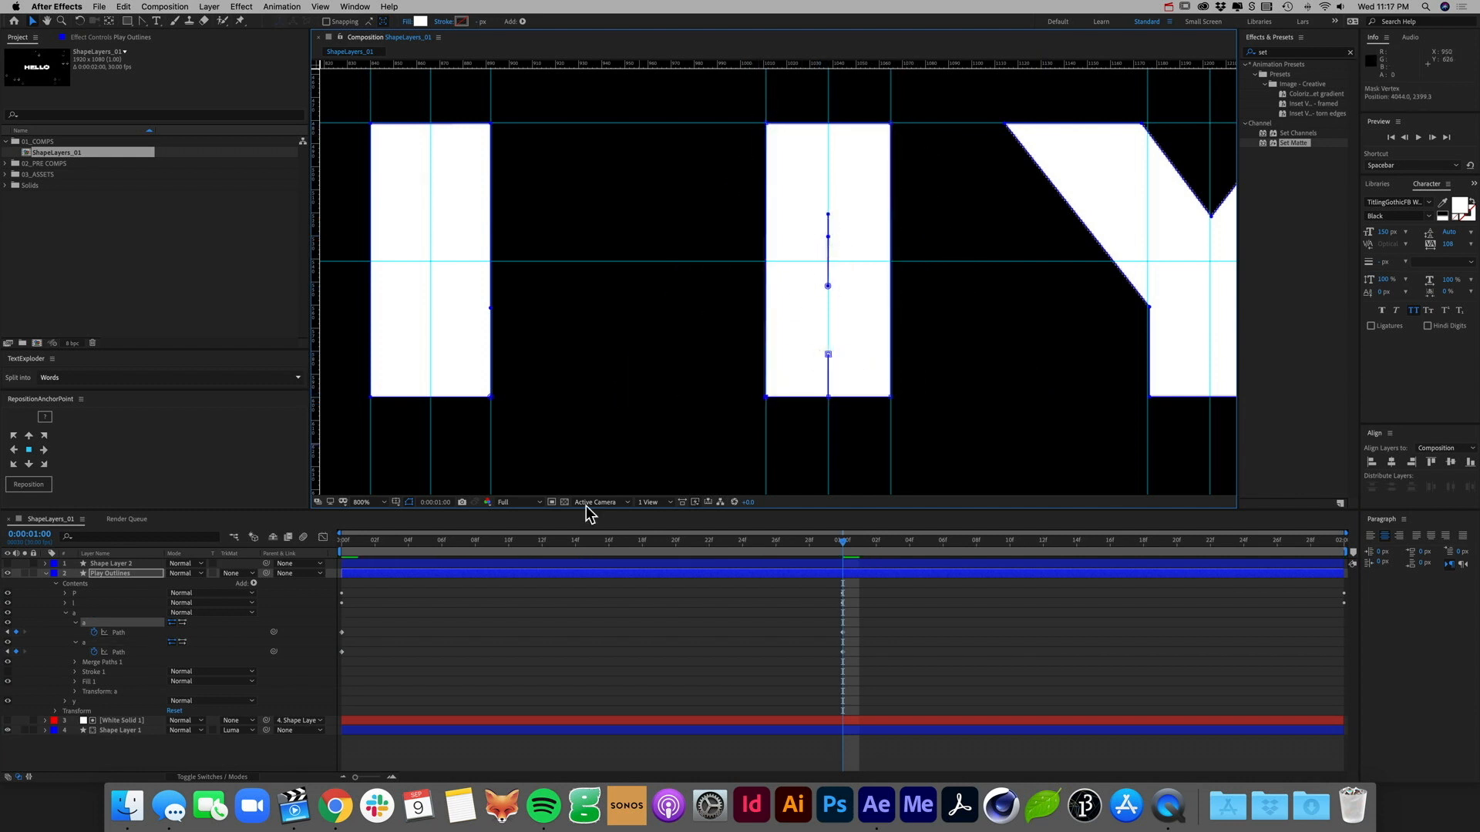
Step: Copy the A's starting outline and counter Path keyframes to the composition's end at 2:00 and preview the morph
left_click(341, 652)
key("super+c")
key("End")
key("super+v")
left_click_drag(1327, 652, 1346, 654)
key("space")
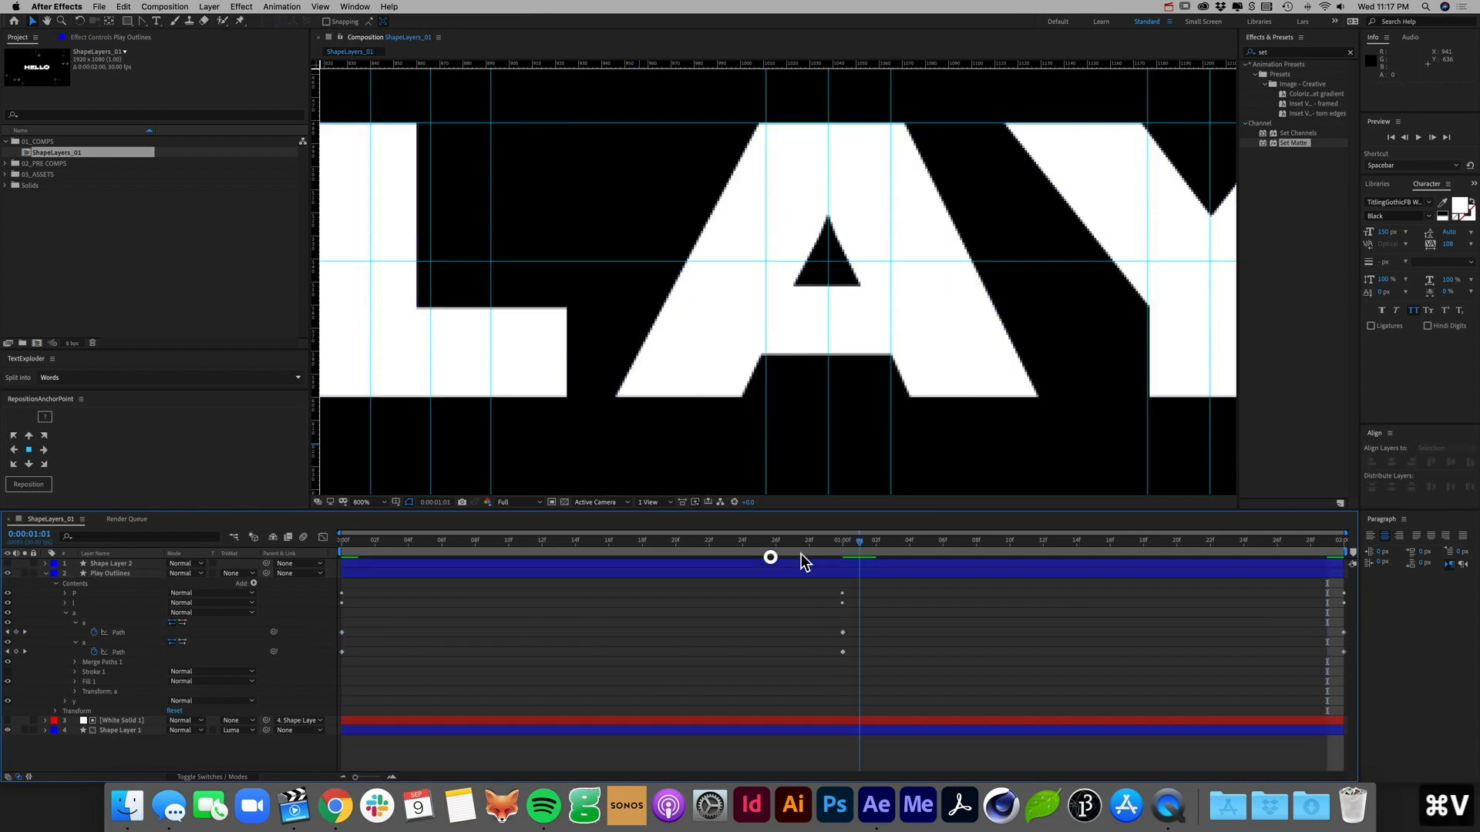
Step: Collapse the A's group and expand the Y's group down to its Path property
left_click(66, 613)
left_click(65, 622)
left_click(75, 633)
left_click(94, 642)
left_click_drag(752, 181, 818, 181)
left_click_drag(614, 181, 757, 181)
left_click_drag(757, 363, 756, 364)
left_click_drag(758, 454, 756, 454)
left_click_drag(879, 454, 877, 458)
key("super+z")
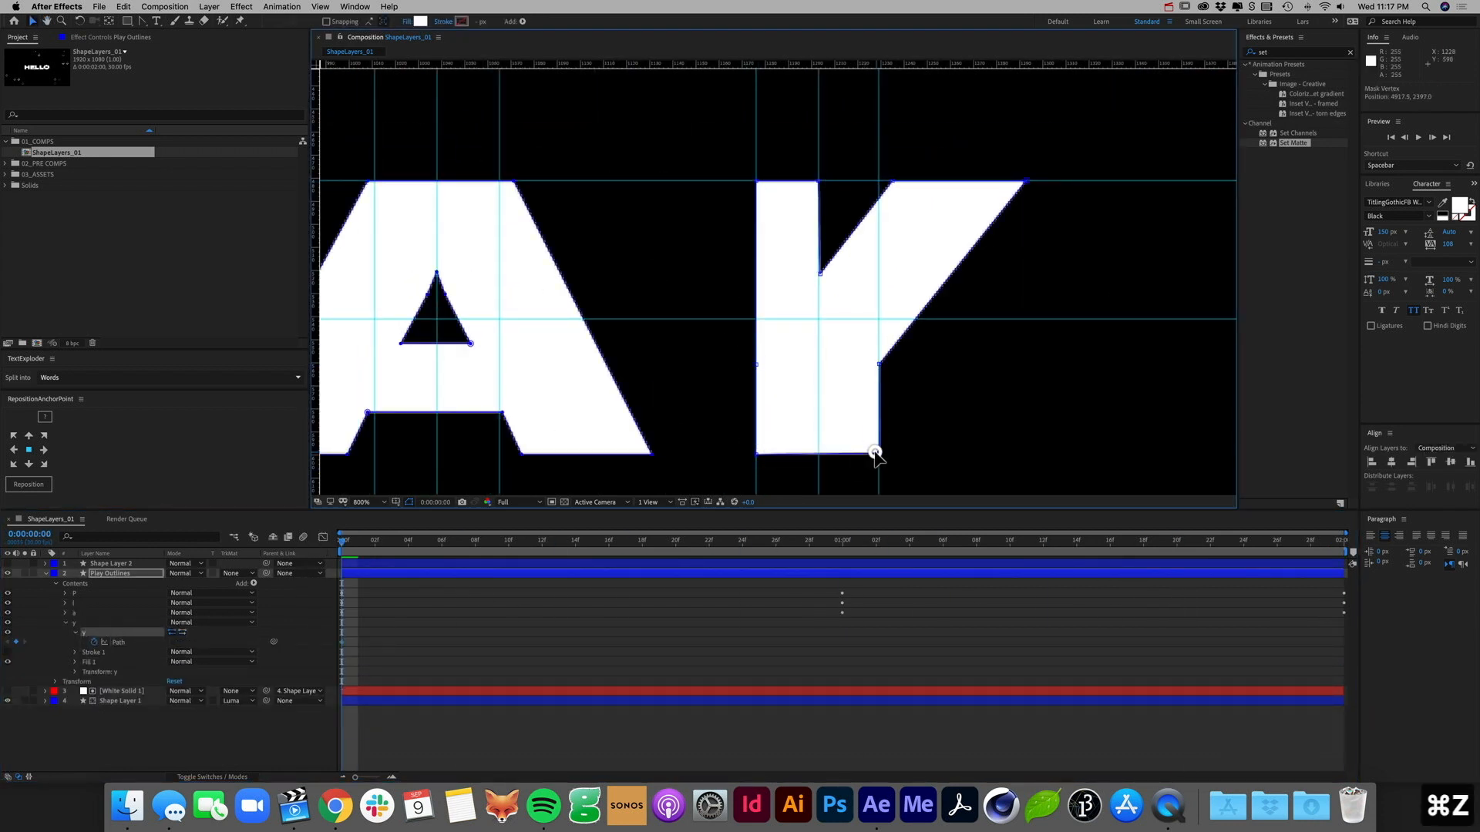
left_click_drag(879, 363, 879, 364)
left_click_drag(1026, 181, 819, 181)
left_click_drag(820, 273, 818, 273)
left_click(936, 581)
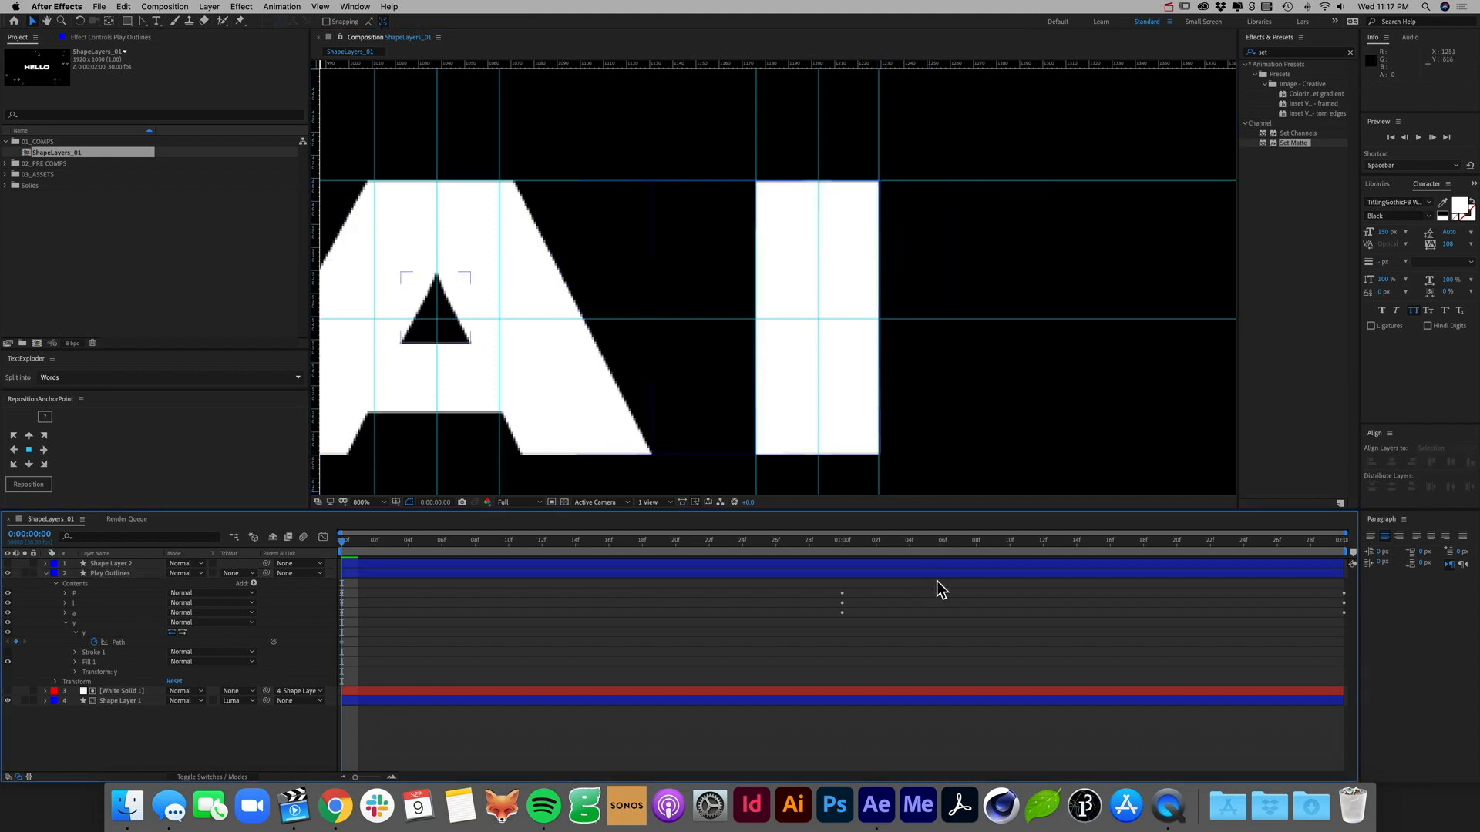
key("super+z")
key("super+z")
key("super+z")
key("super+z")
key("super+z")
key("super+z")
key("super+z")
key("super+z")
key("super+z")
key("super+z")
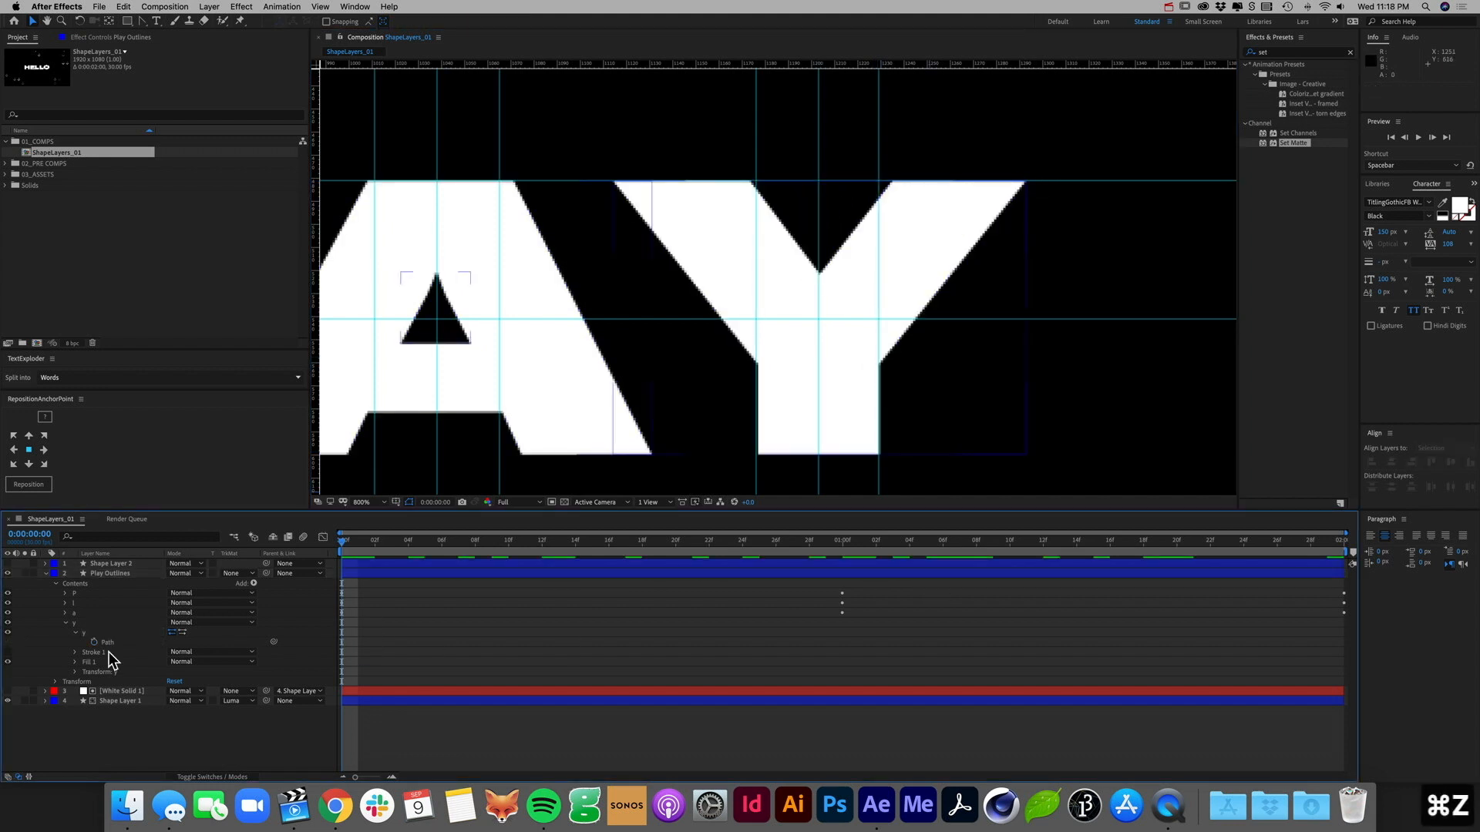
Step: Keyframe the Y's path at 1:00 as a straight vertical bar, moving its arm and stem vertices onto the guides
left_click(844, 545)
left_click_drag(759, 454, 756, 454)
left_click_drag(614, 181, 743, 182)
mouse_move(750, 181)
left_mouse_down()
mouse_move(818, 181)
mouse_move(756, 181)
left_mouse_up()
left_click_drag(759, 364, 756, 365)
left_click_drag(891, 182, 819, 182)
left_click_drag(1025, 182, 879, 182)
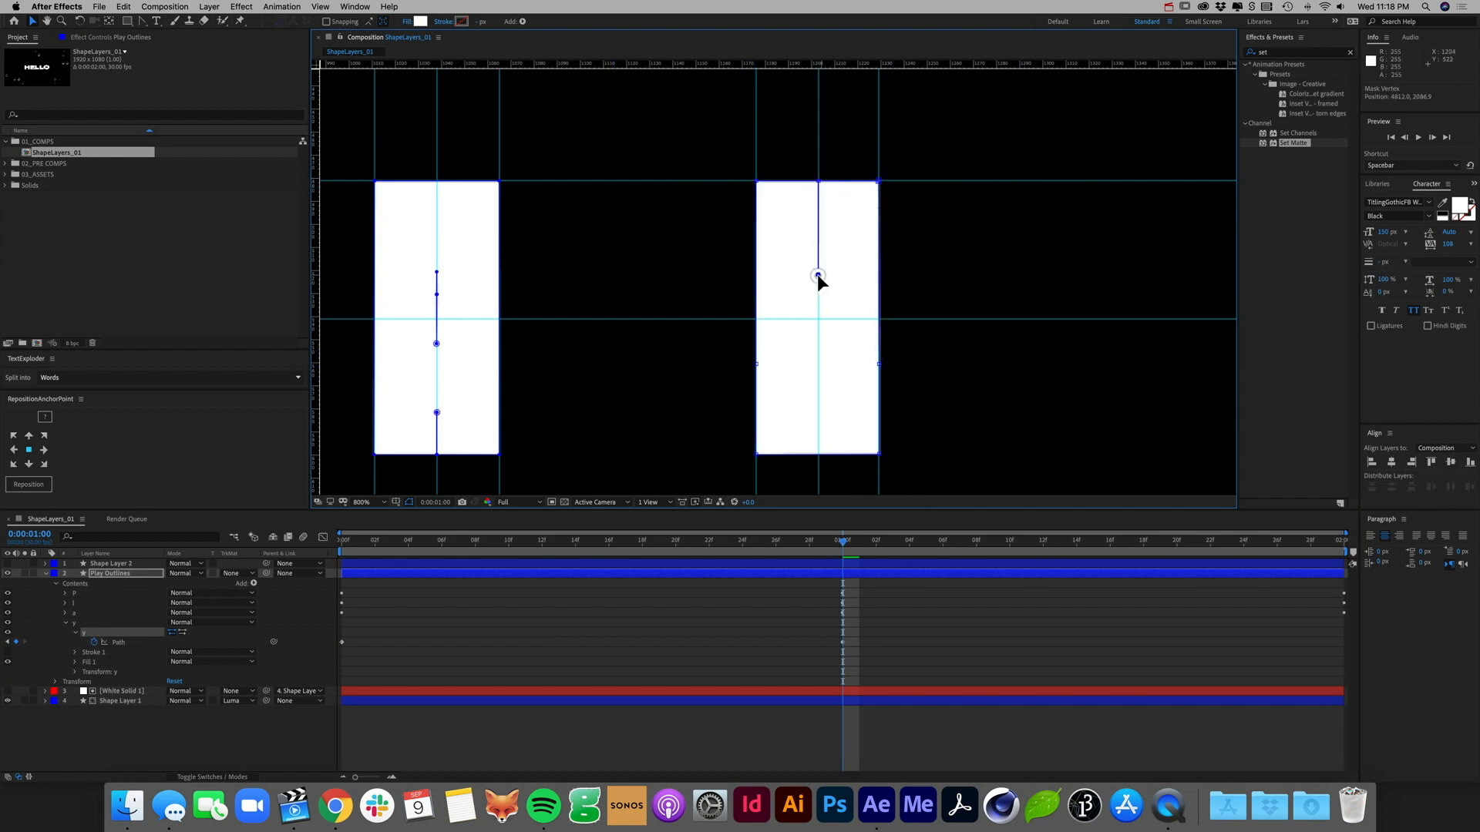
Step: Copy the Y's starting Path keyframe to the composition's end at 2:00 and preview the letters' morph
left_click(334, 663)
key("space")
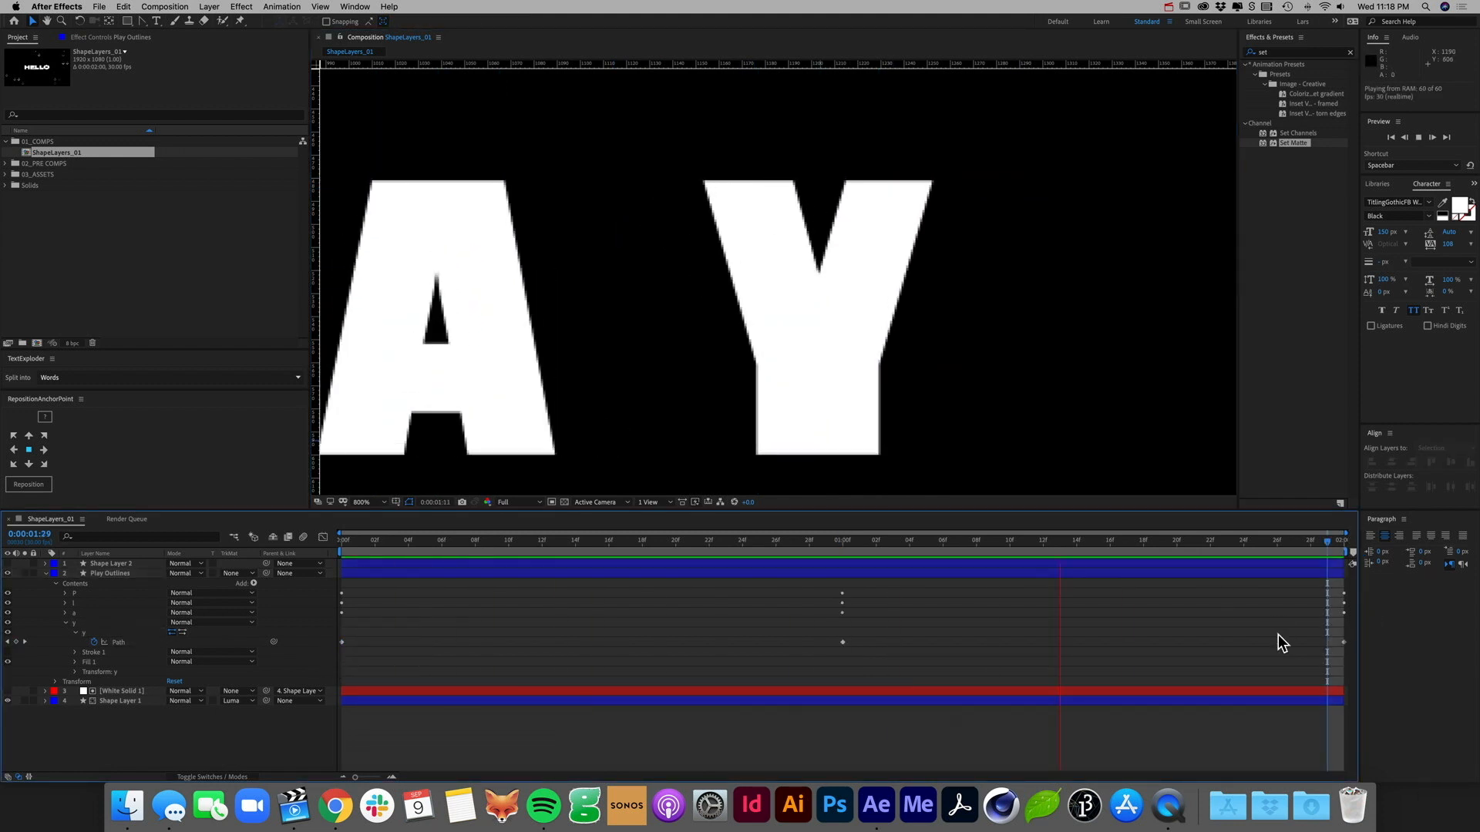
left_click(1168, 7)
left_click(1185, 61)
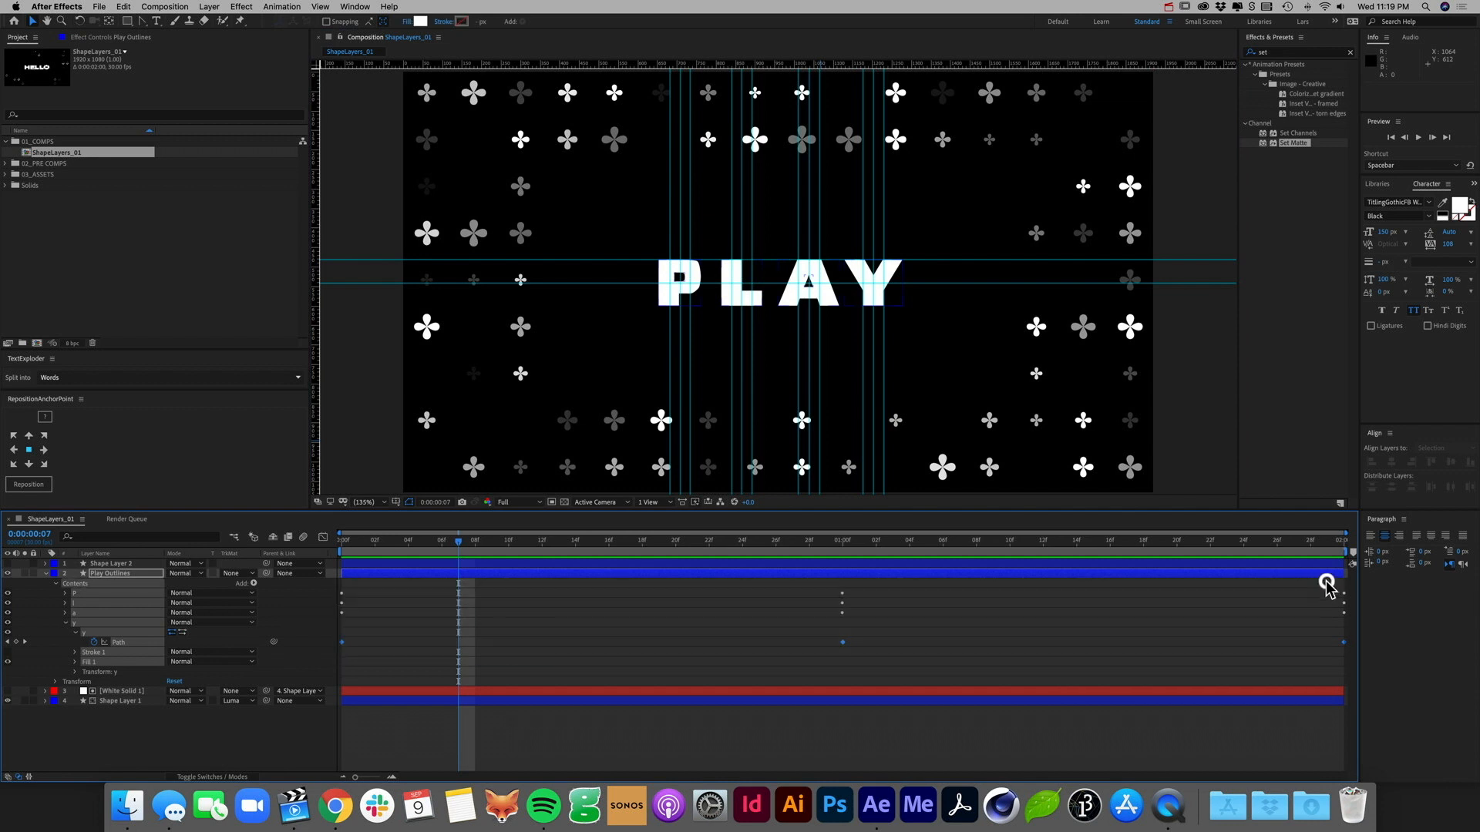
Step: Reveal only the keyframed Path properties of the Play Outlines layer
left_click(1308, 572)
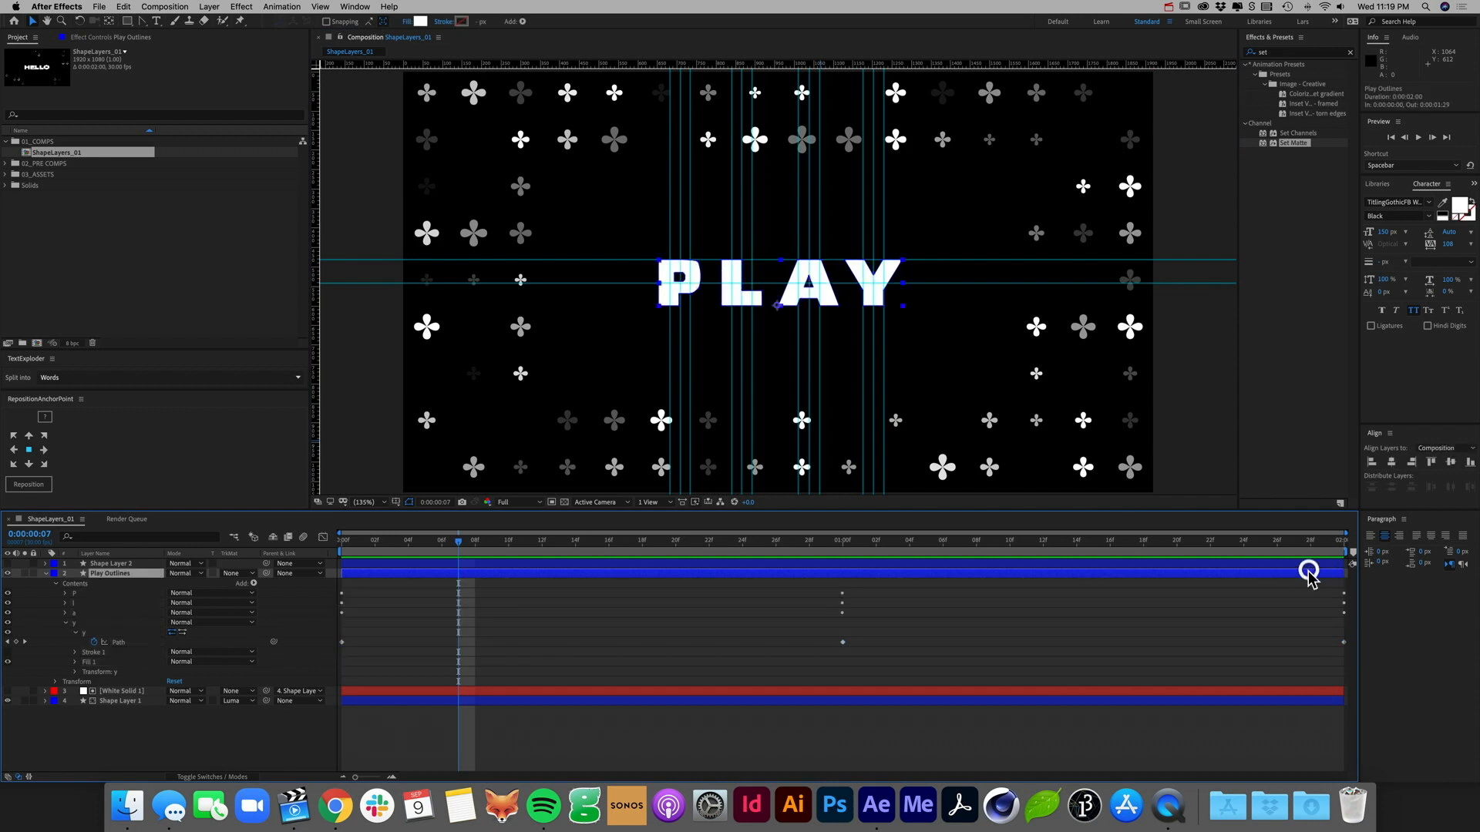
key("u")
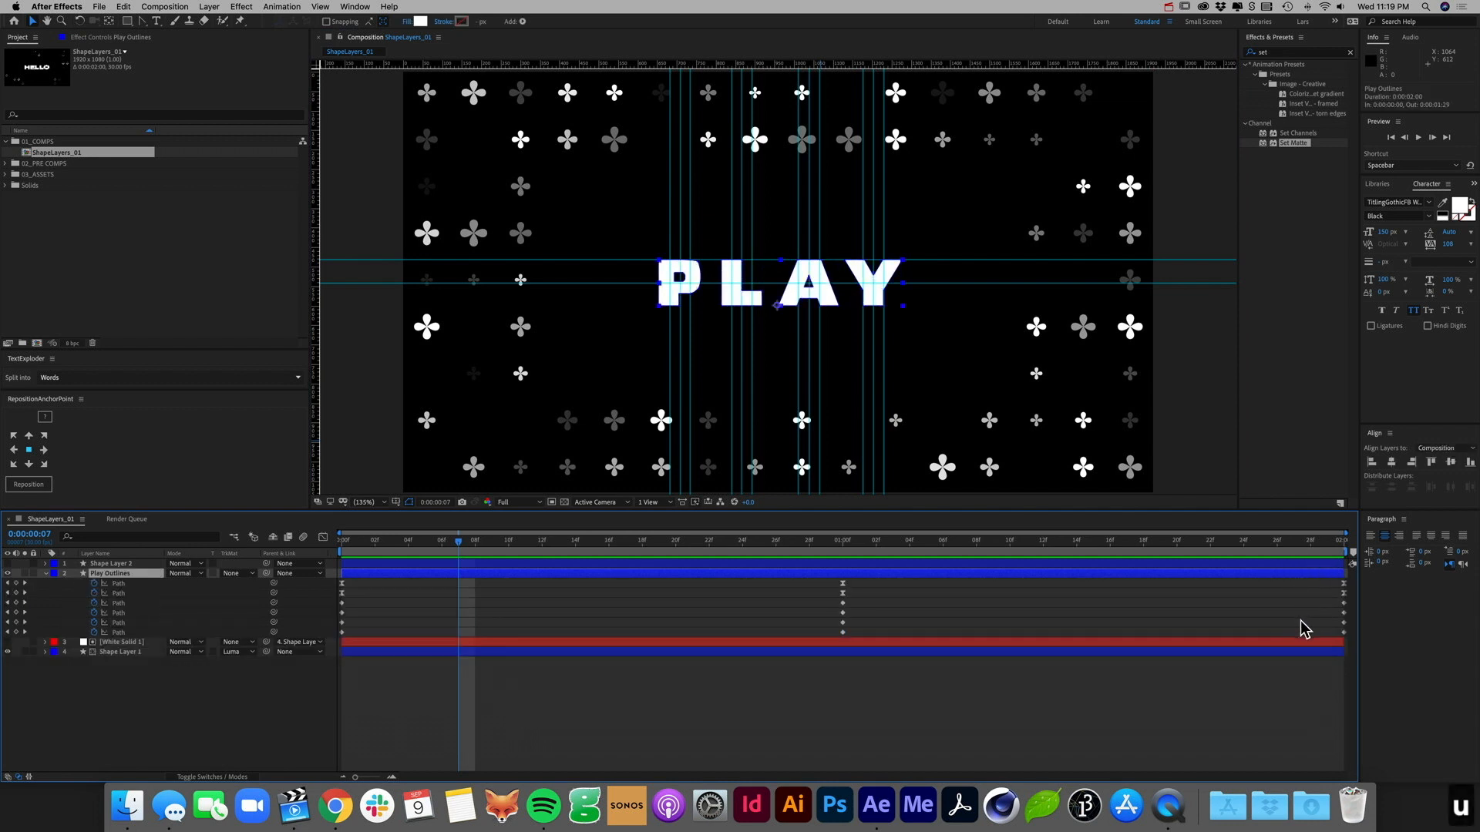
Step: Preview the letters' morph and apply Easy Ease to all Path keyframes of the Play Outlines layer
key("space")
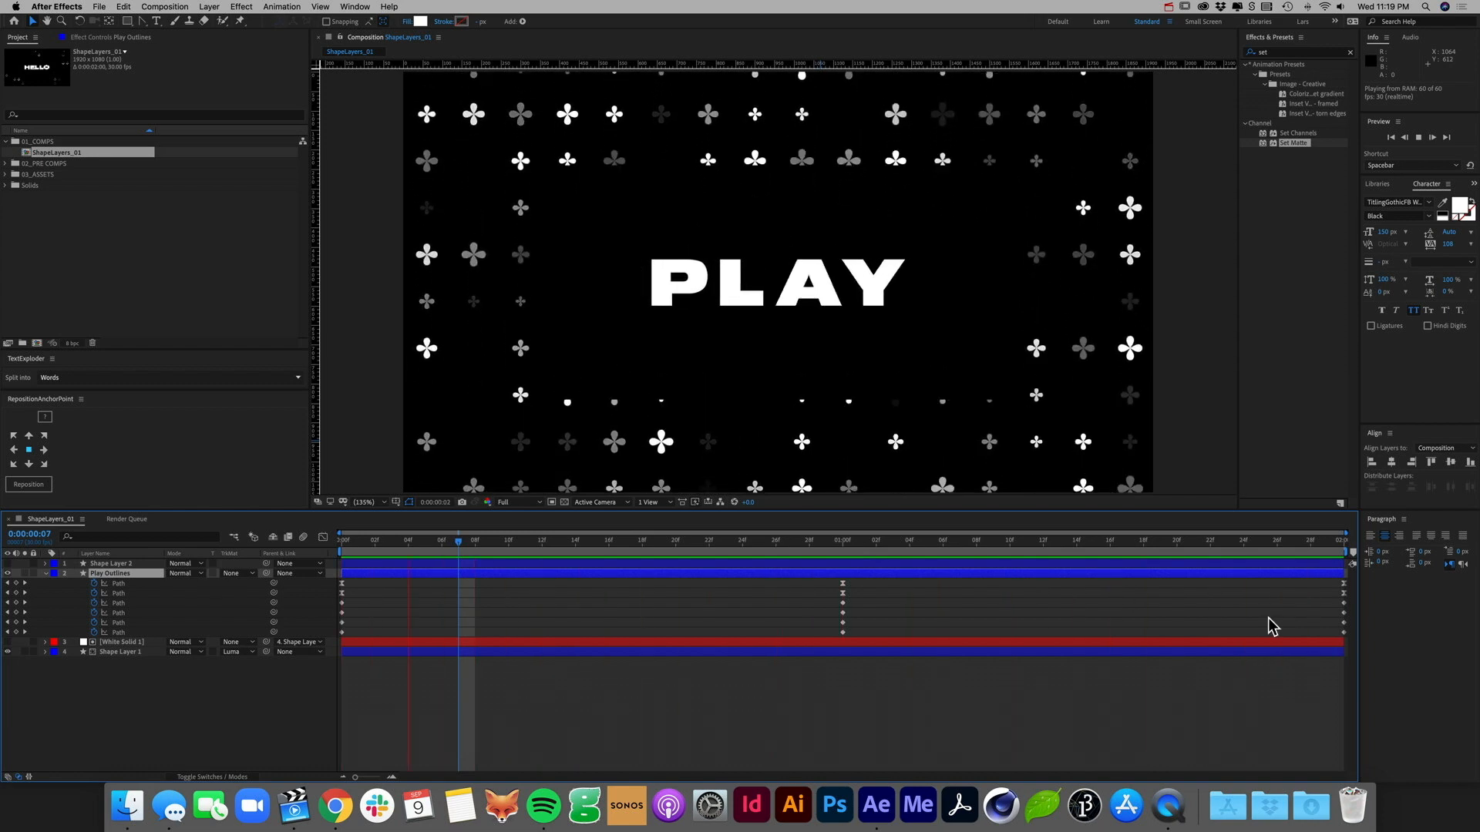
key("space")
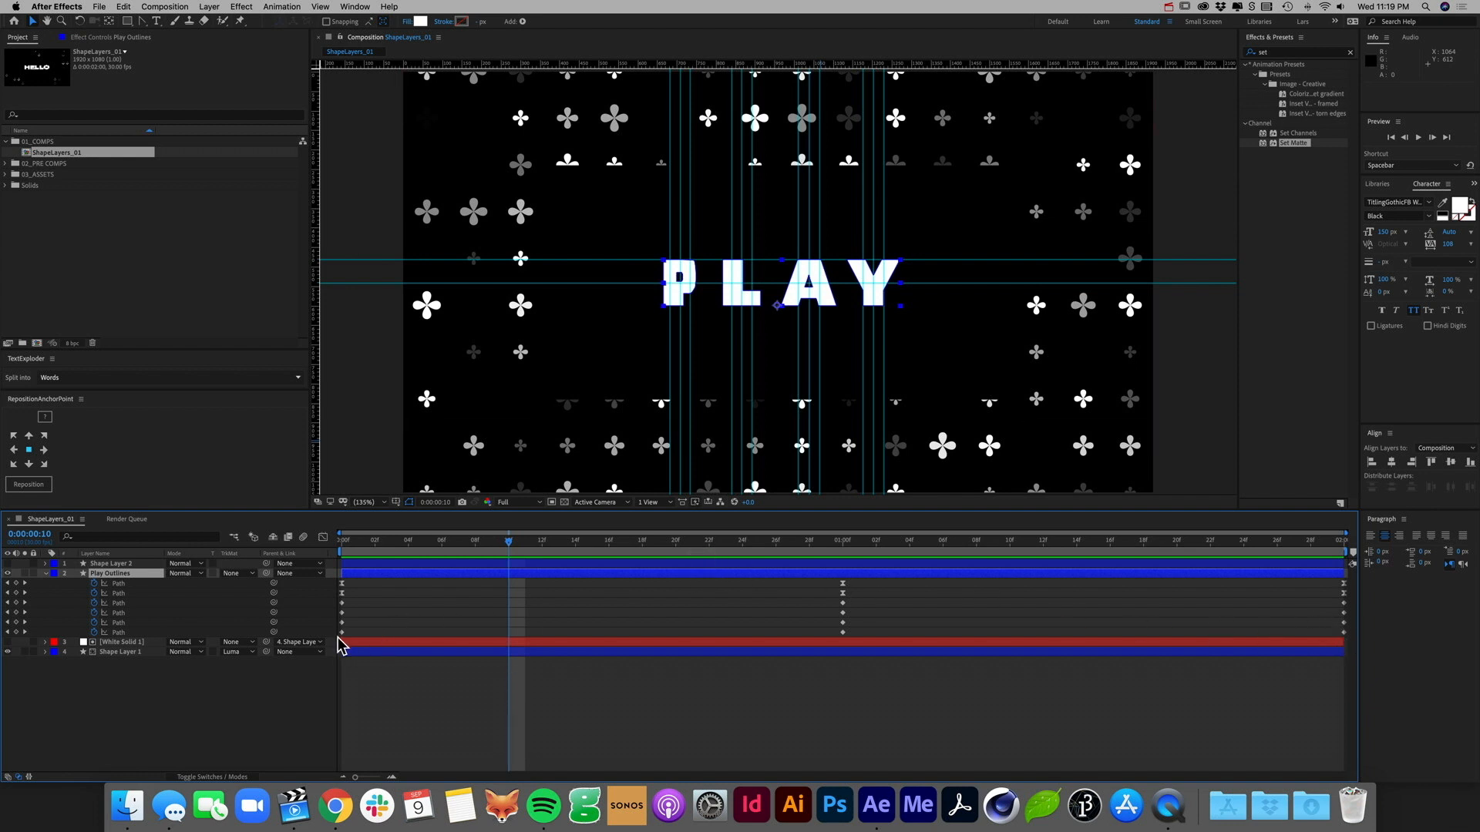
left_click_drag(339, 645, 1345, 590)
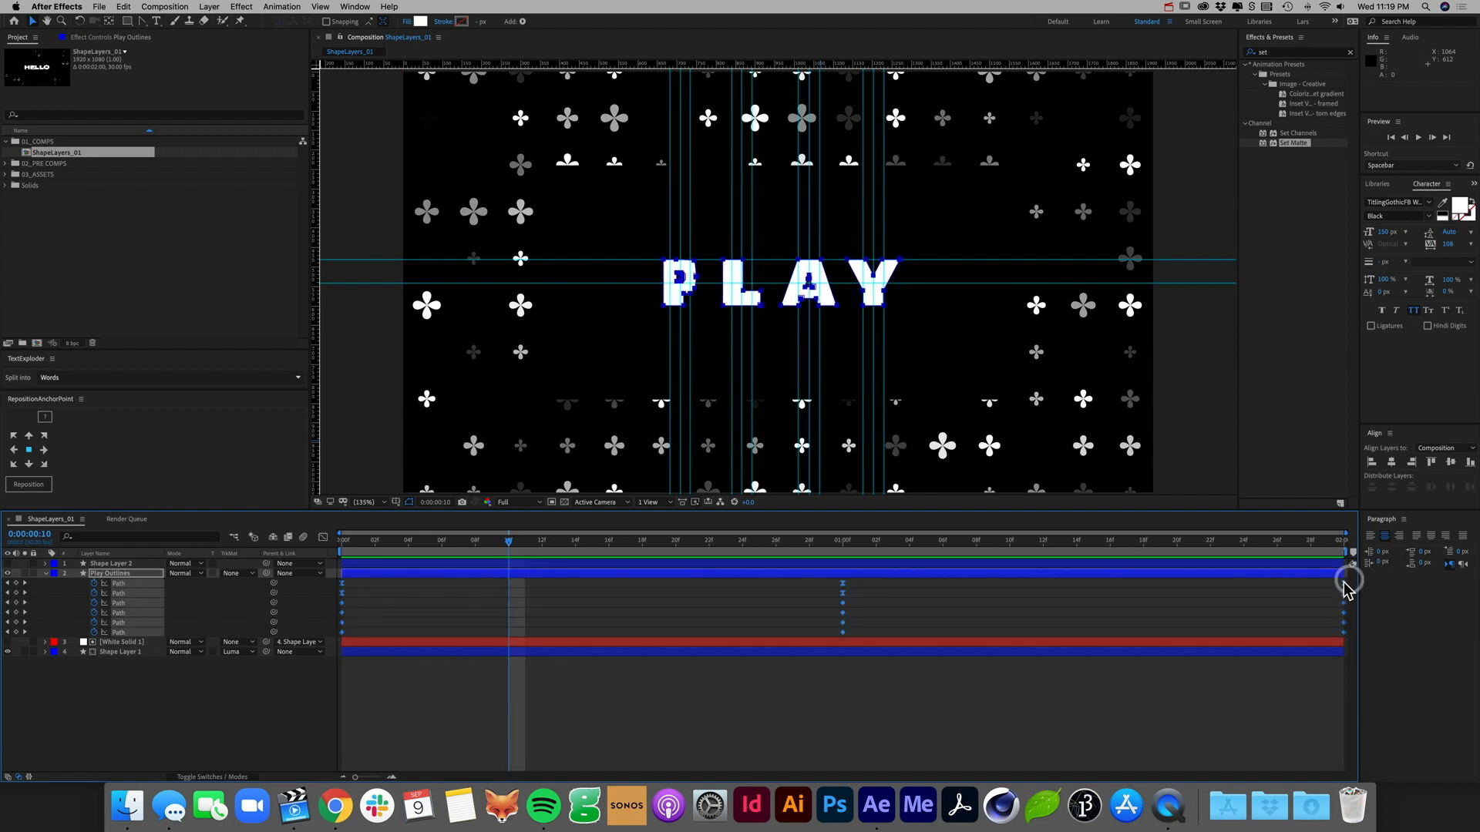
right_click(1345, 590)
mouse_move(1392, 717)
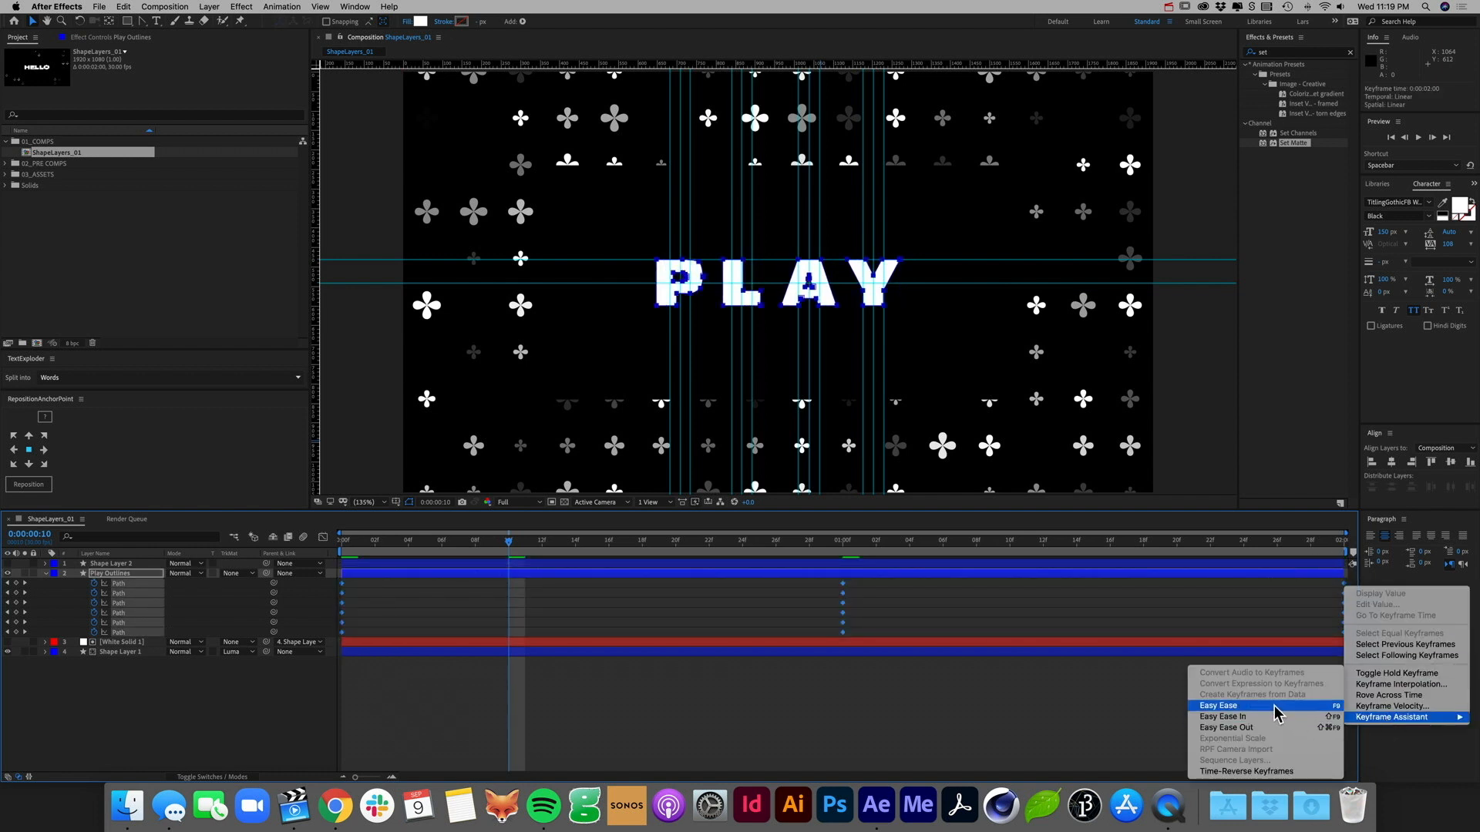
left_click(1275, 713)
Step: Stretch the 1:00 Path keyframes' influence outward on both sides in the speed graph and preview the sharper easing
left_click(321, 537)
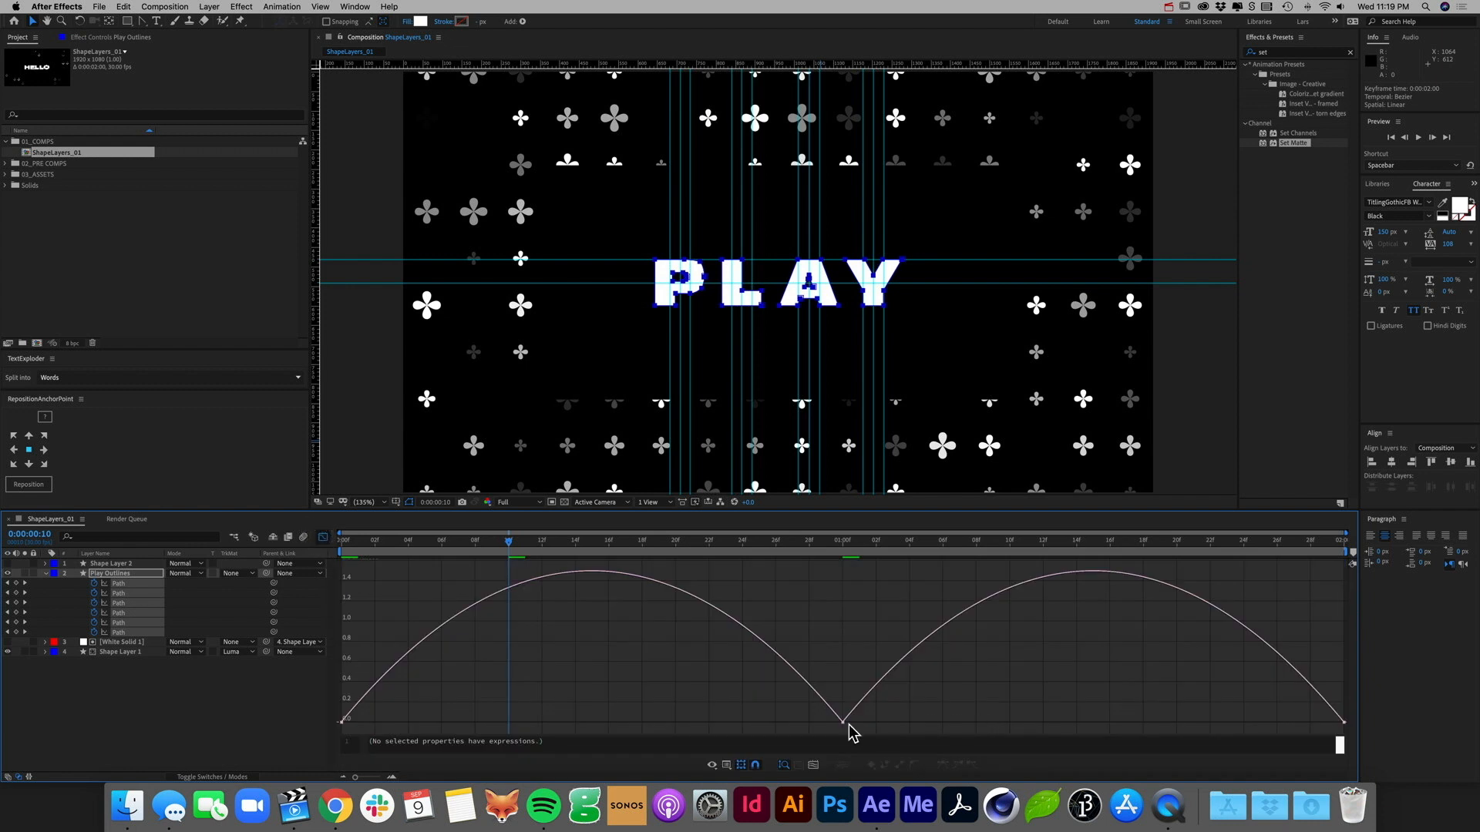
left_click_drag(806, 726, 1094, 720)
left_click_drag(759, 722, 528, 719)
left_click(637, 651)
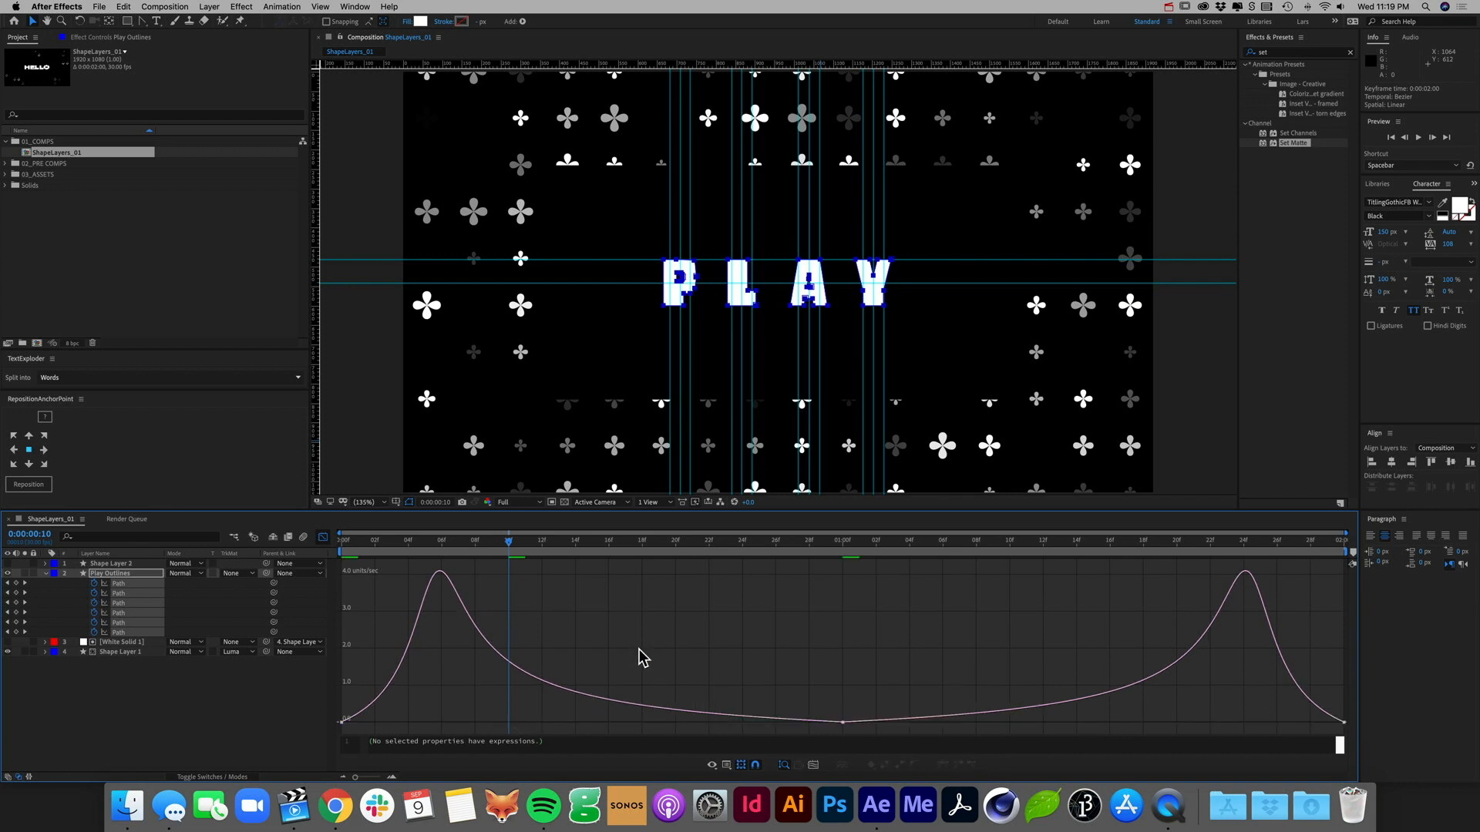
key("KP_0")
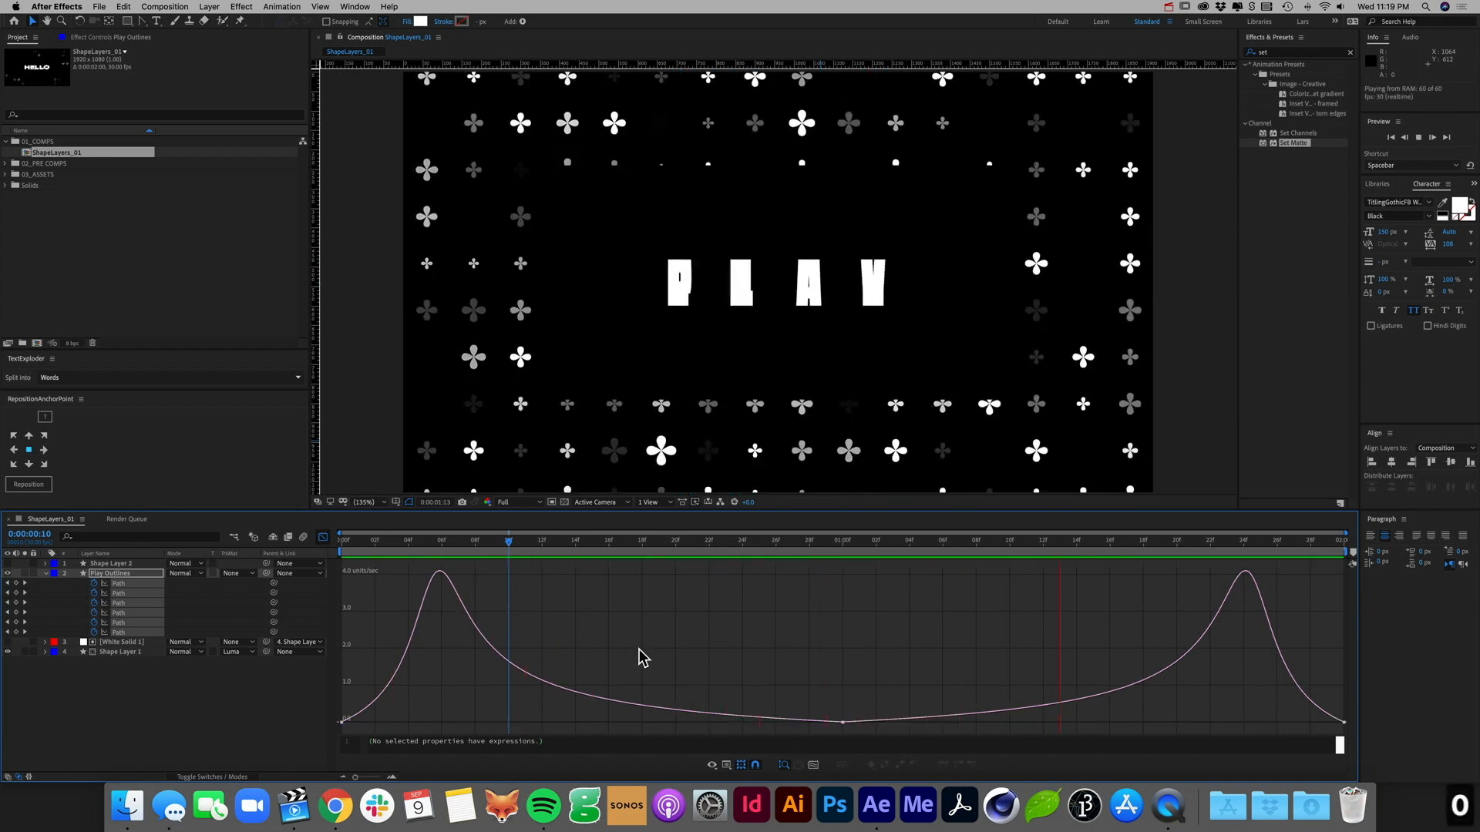
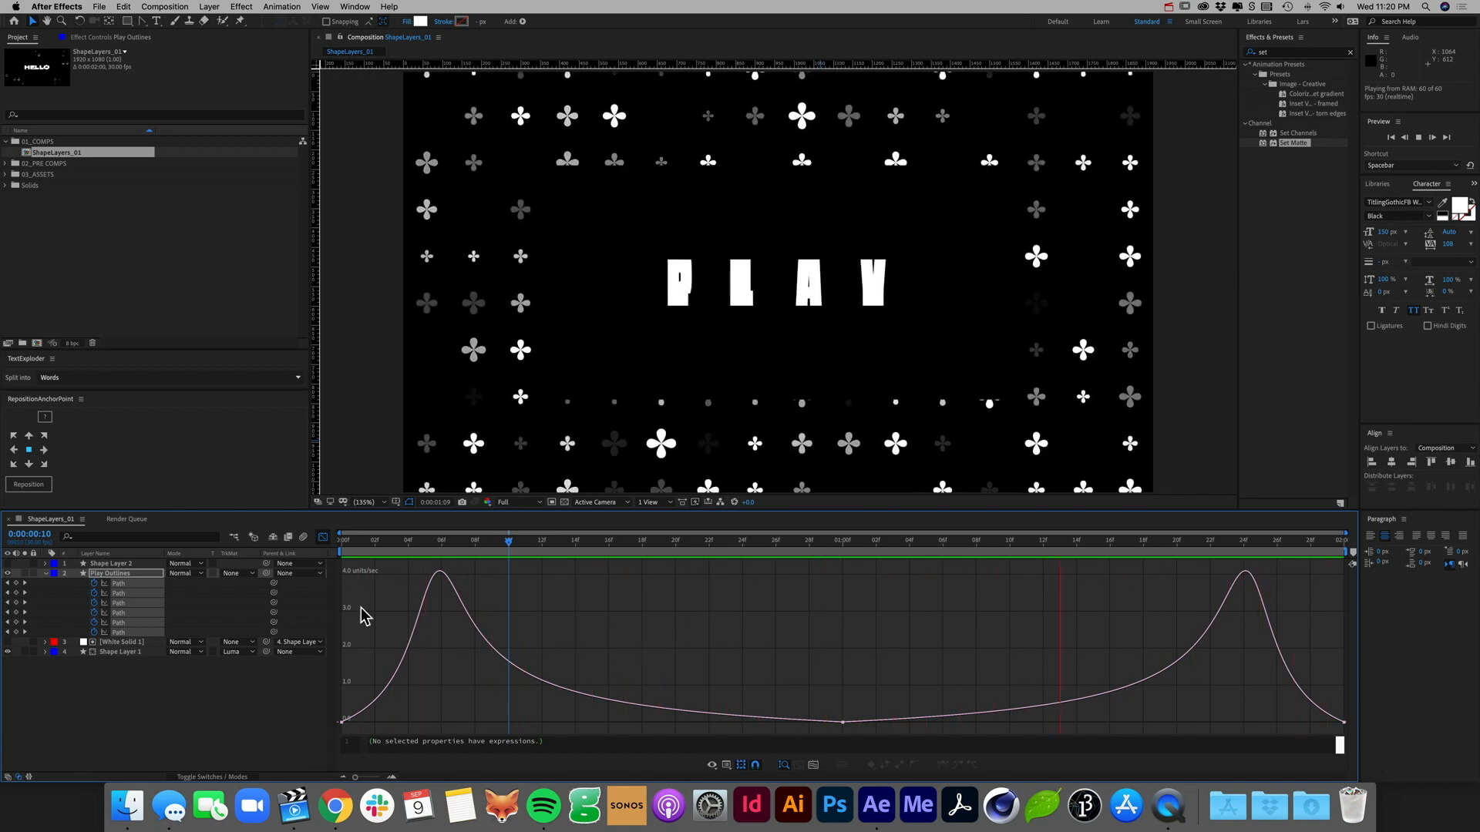
key("space")
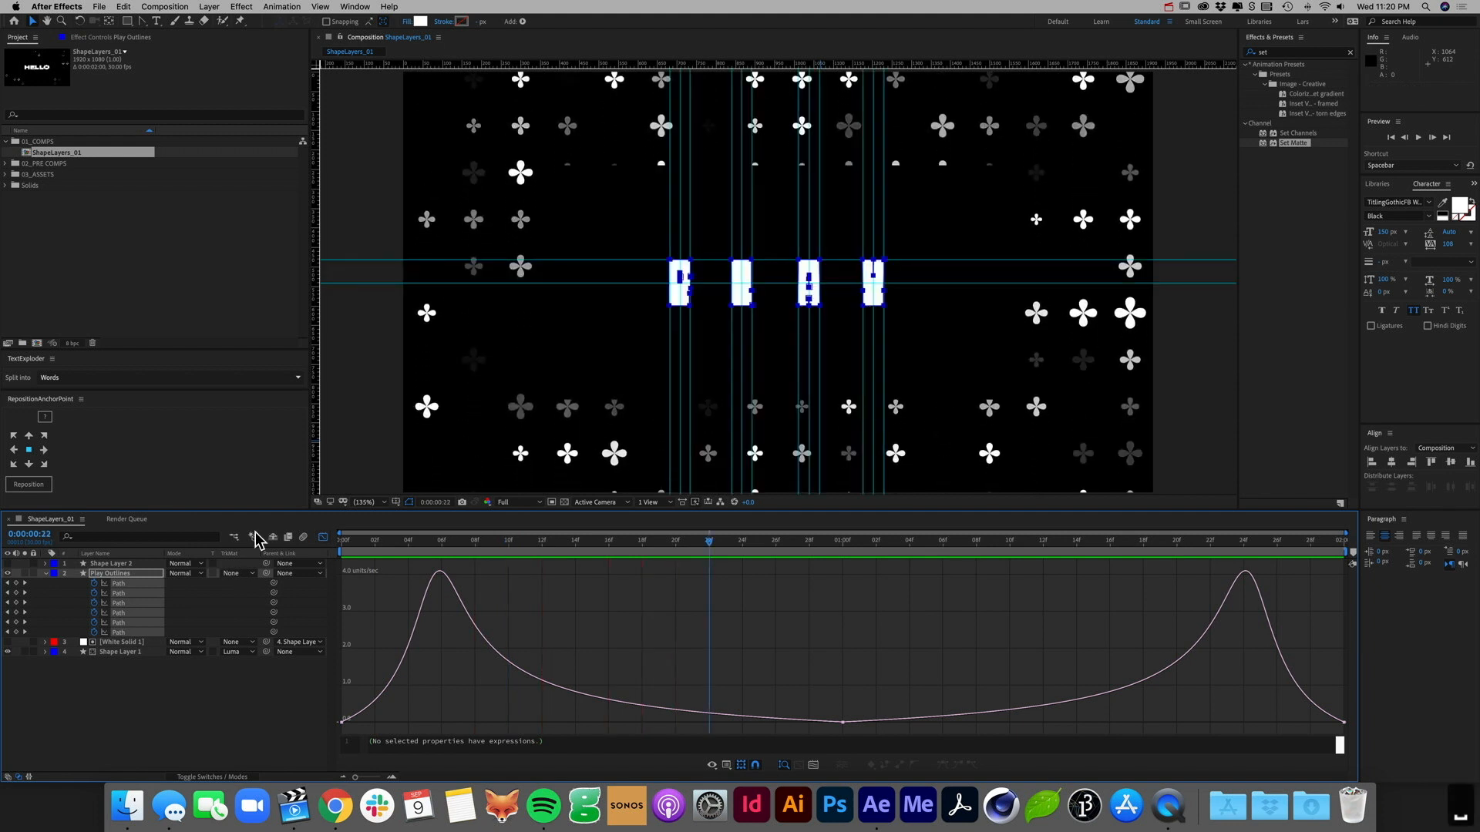
Step: Overlay the title/action safe margins on the composition, switching to the proportional grid
left_click(196, 683)
left_click(390, 502)
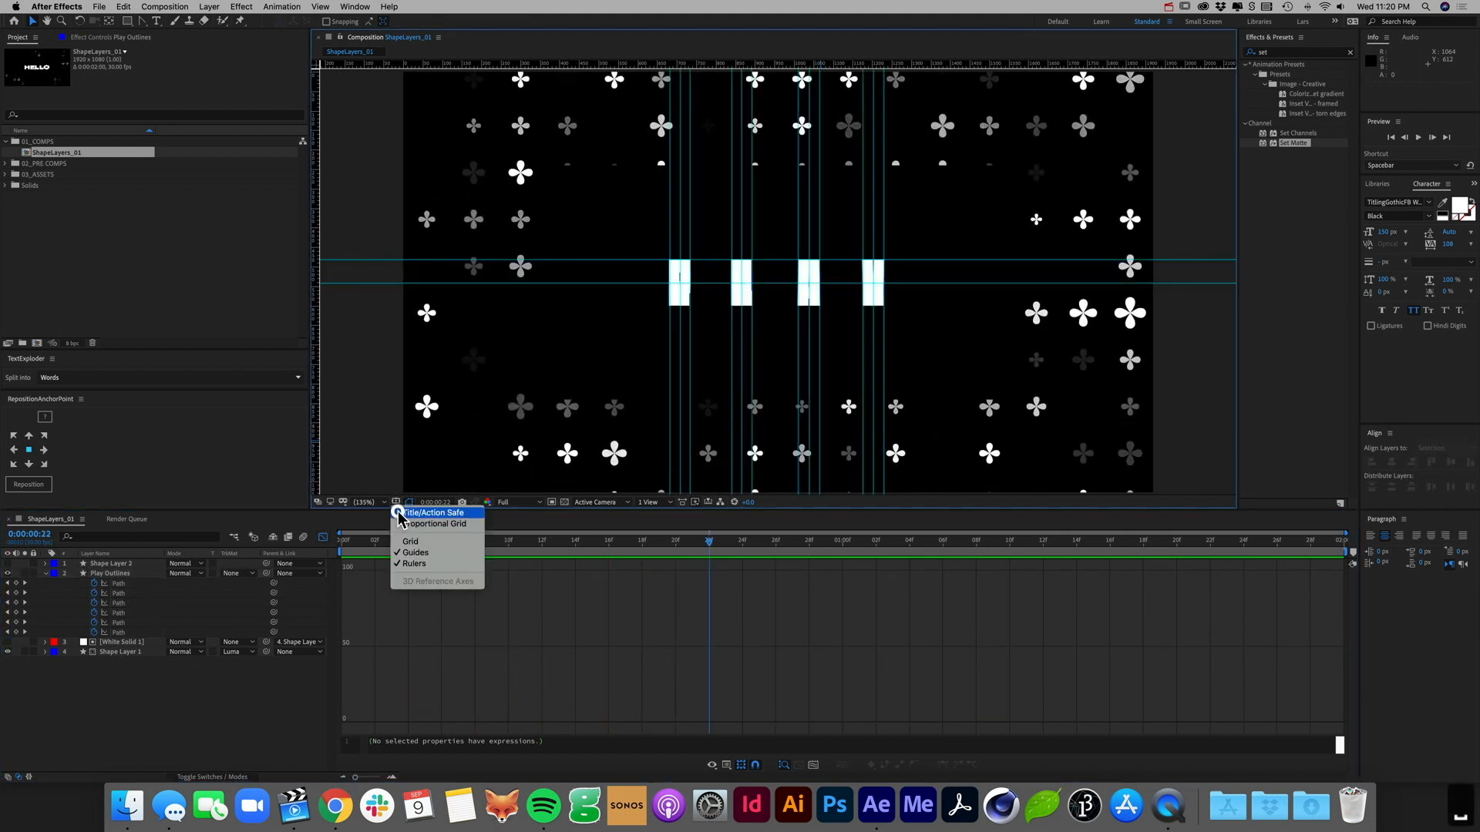
left_click(396, 511)
left_click(397, 502)
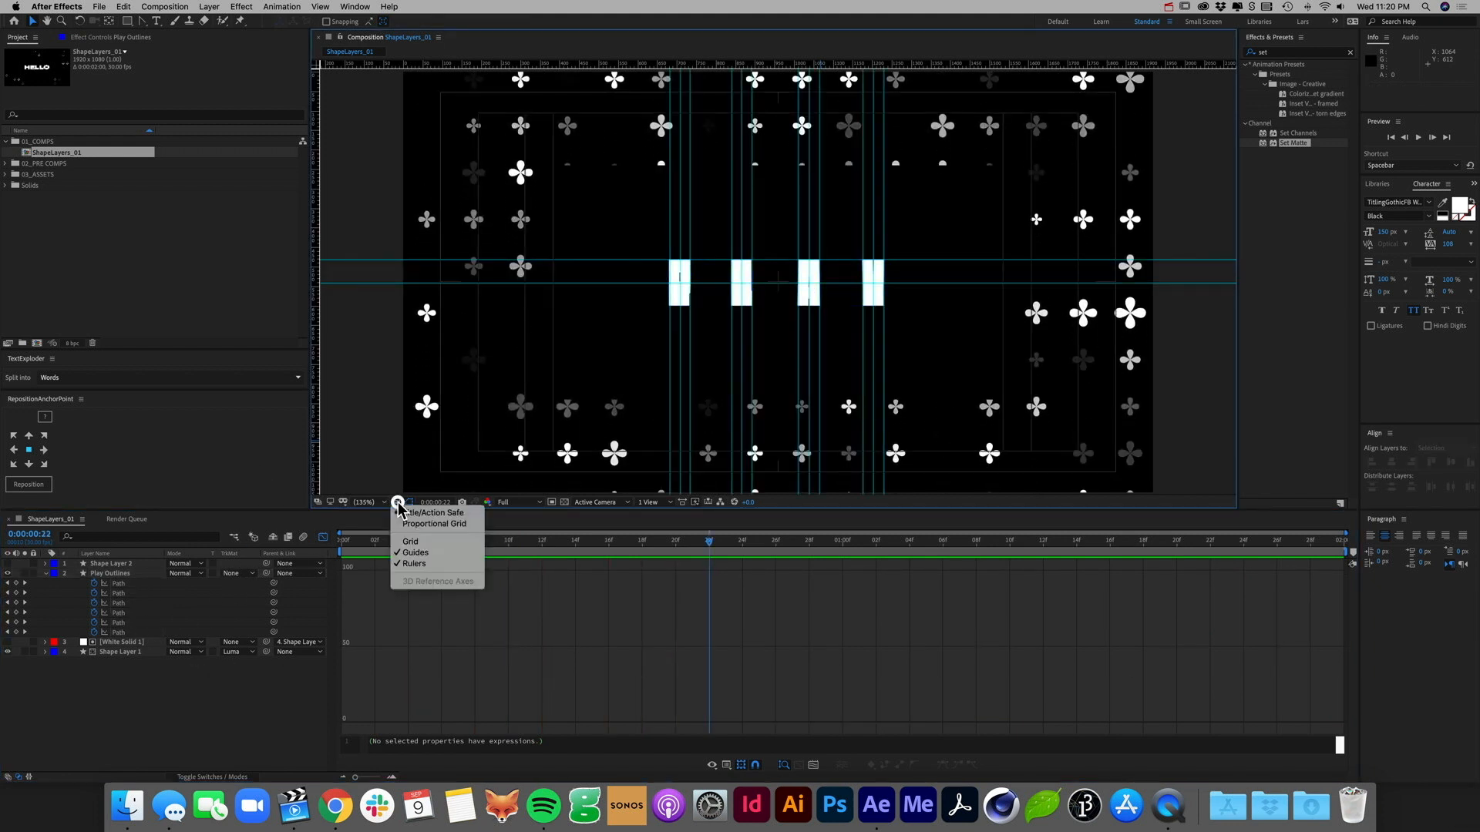
left_click(400, 526)
Step: Collapse the Play Outlines layer, make Shape Layer 2 visible, and center its rectangle horizontally in the composition
left_click(44, 573)
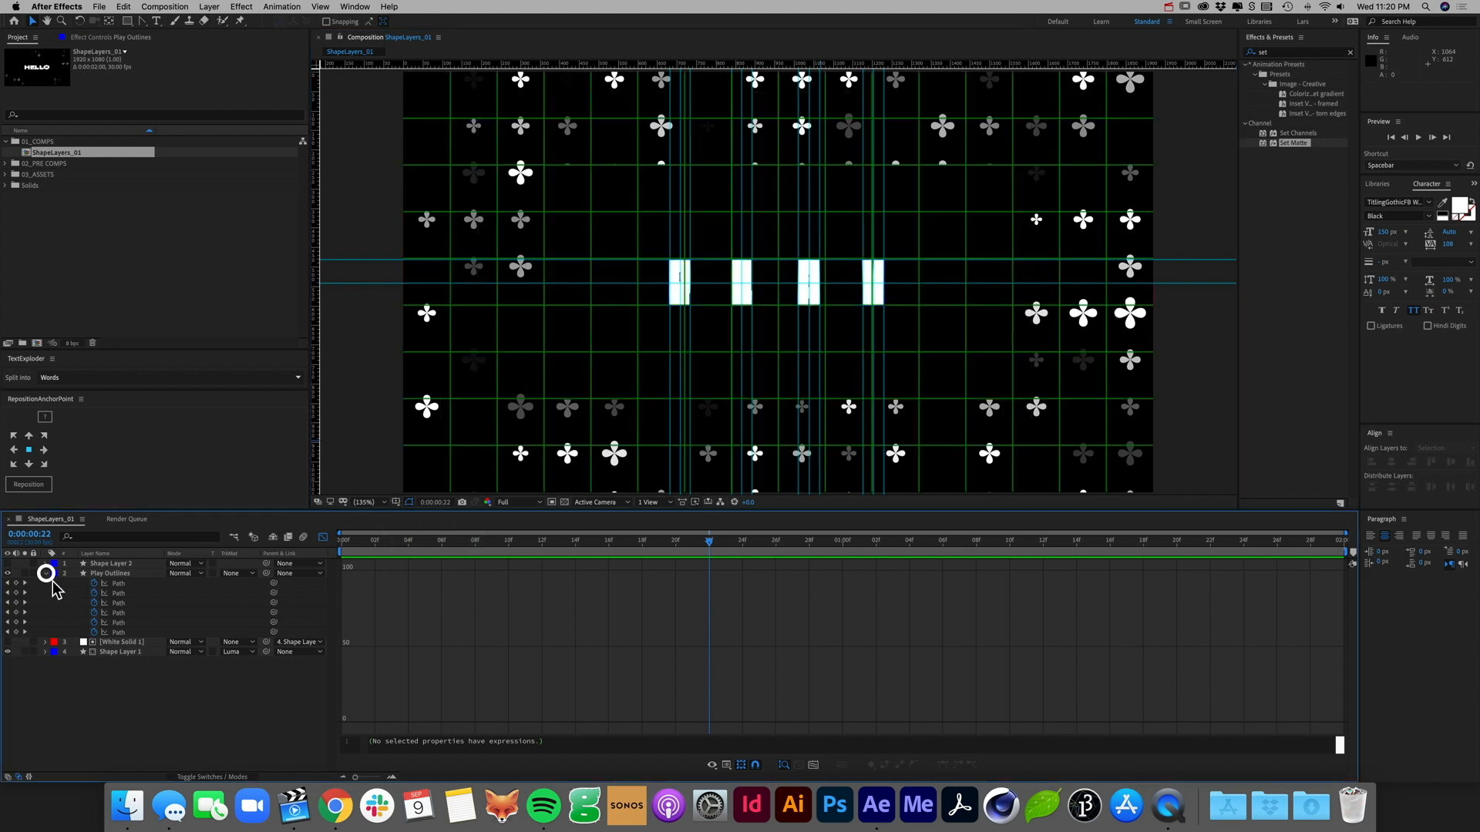
left_click(103, 564)
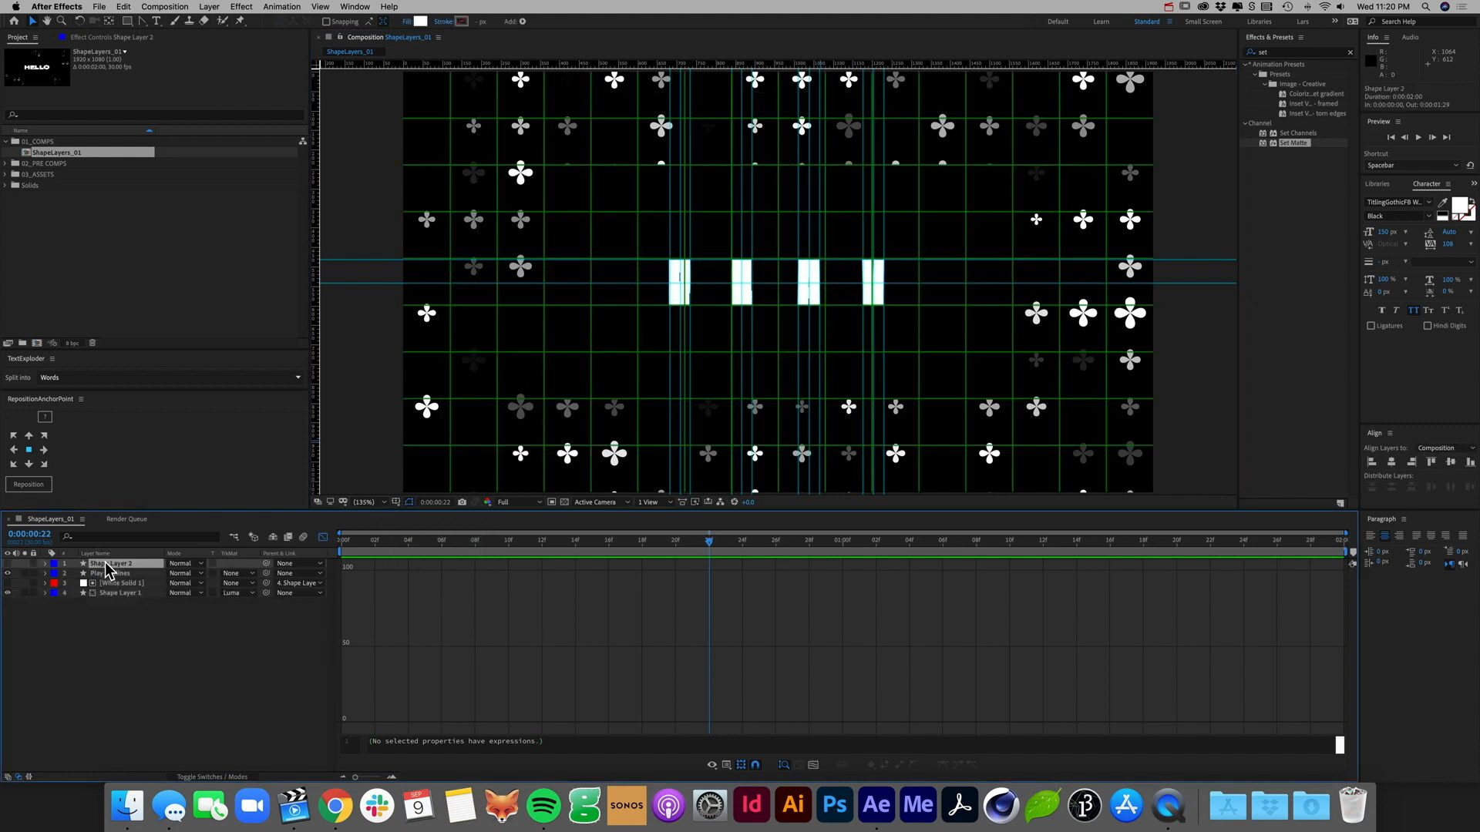
left_click(7, 564)
left_click(7, 563)
left_click(123, 573)
left_click(8, 564)
left_click(115, 565)
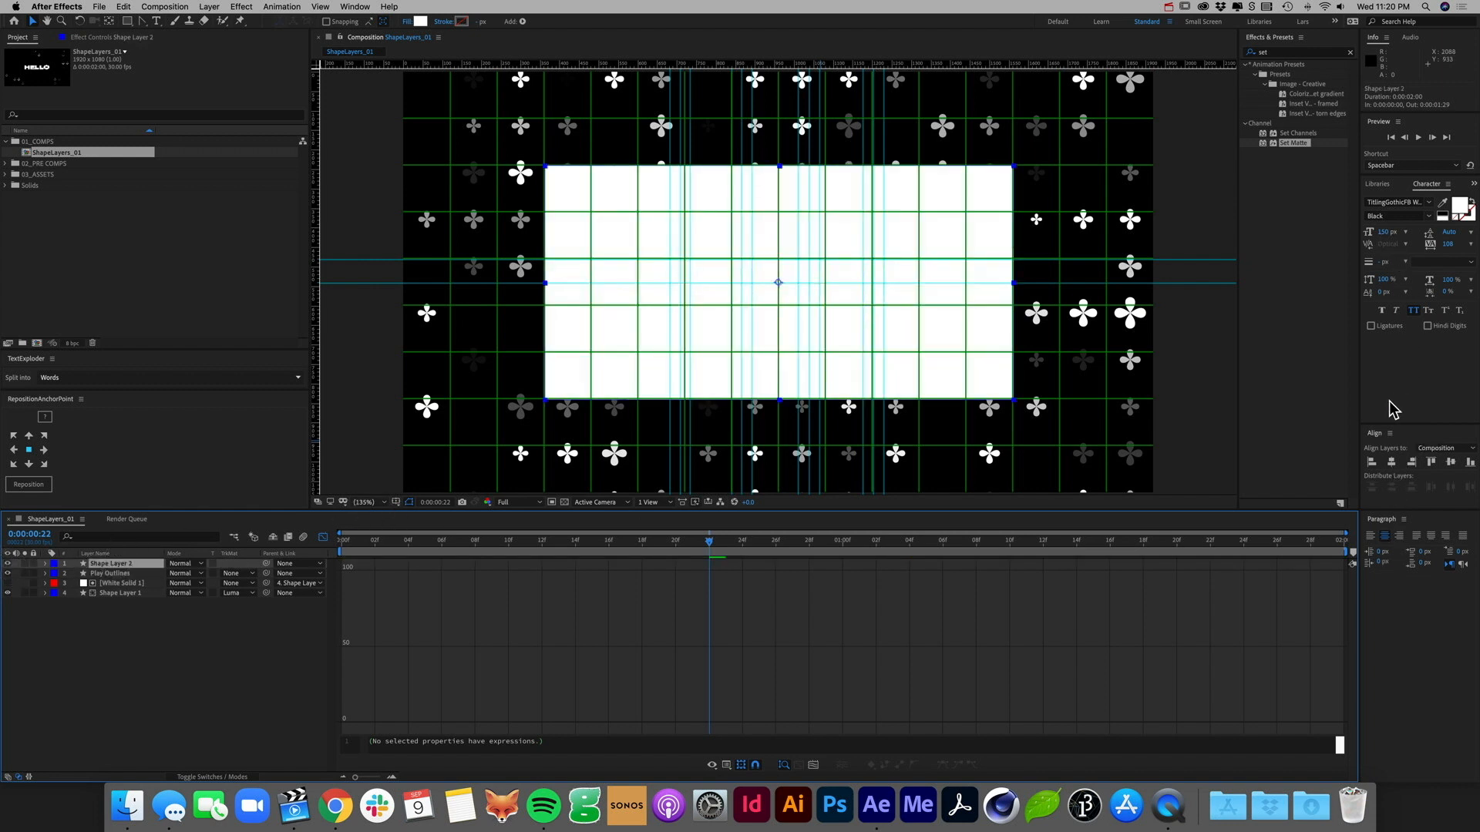
left_click(1391, 461)
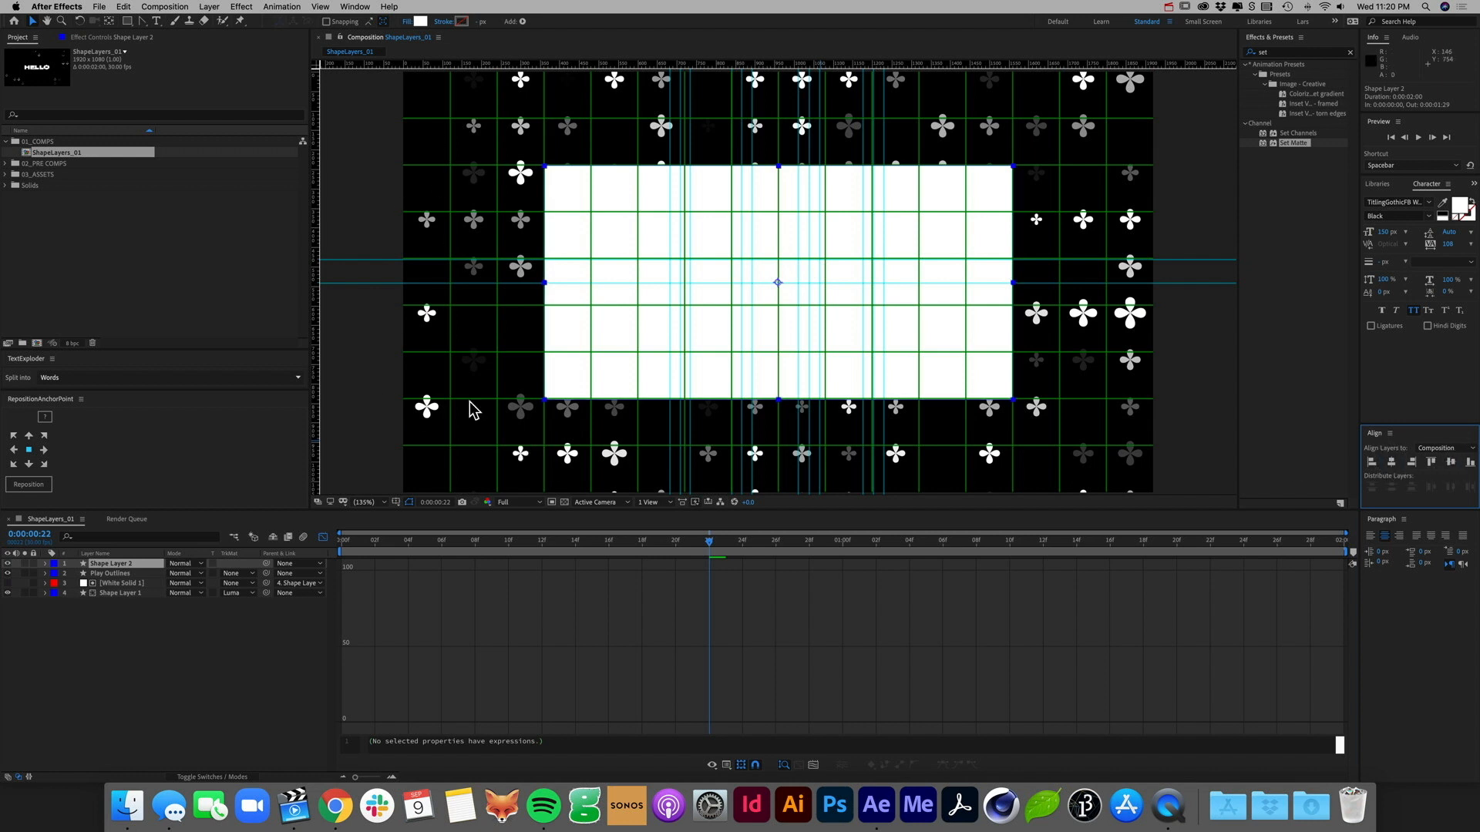
Step: Turn off the proportional grid and the title/action safe overlay on the composition
left_click(397, 501)
left_click(409, 520)
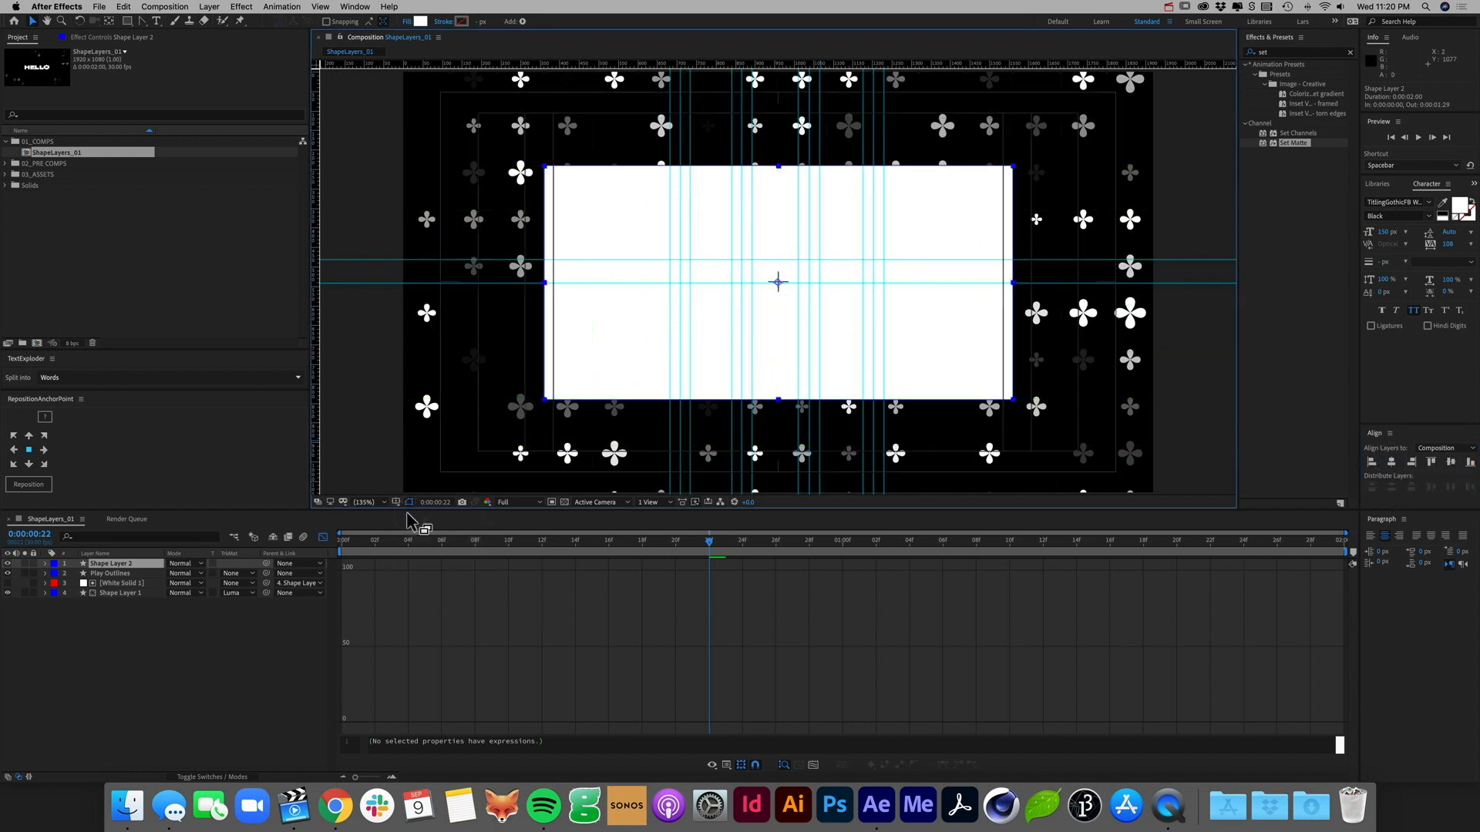
left_click(397, 503)
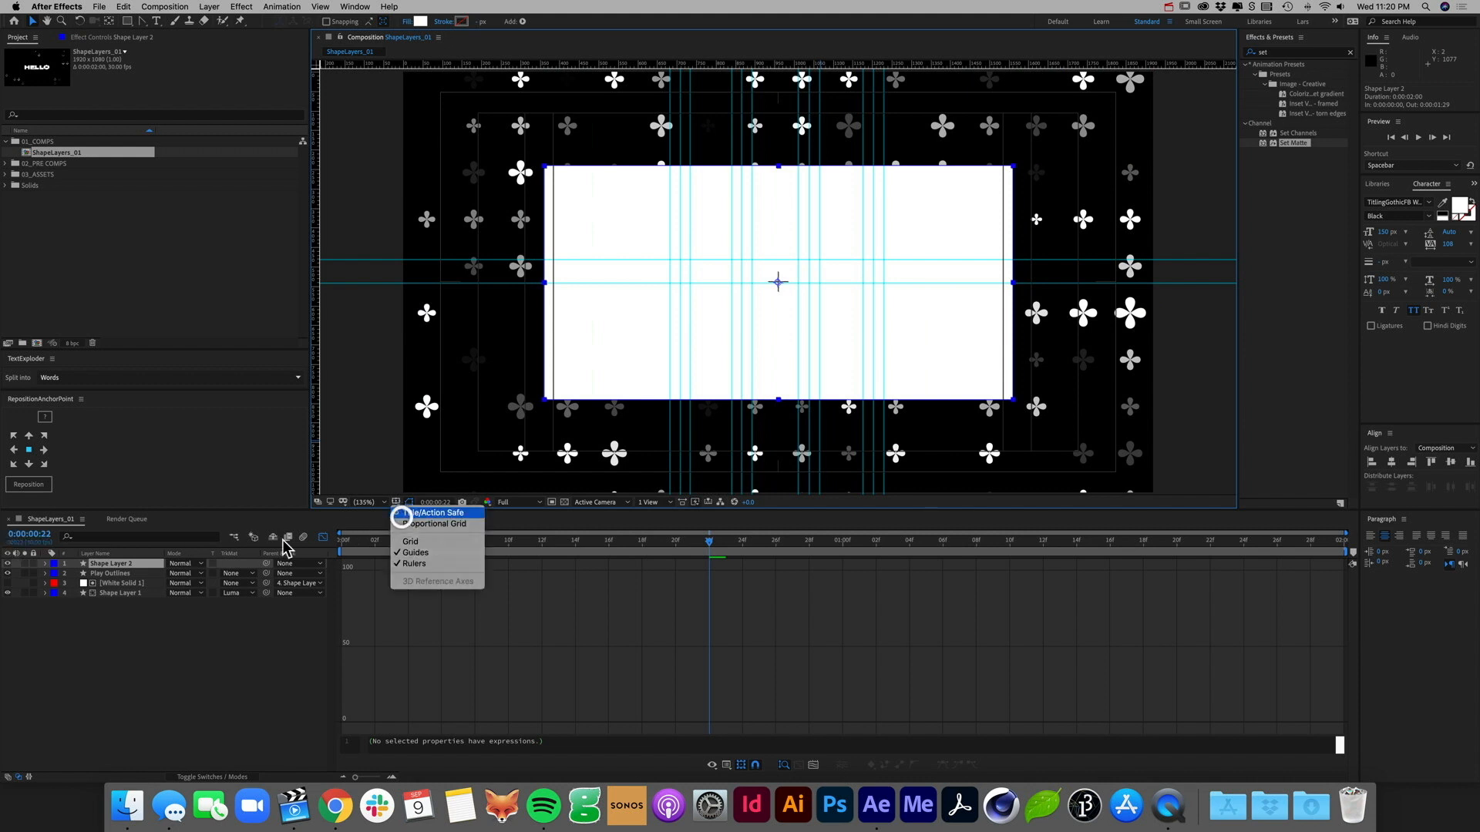
left_click(410, 520)
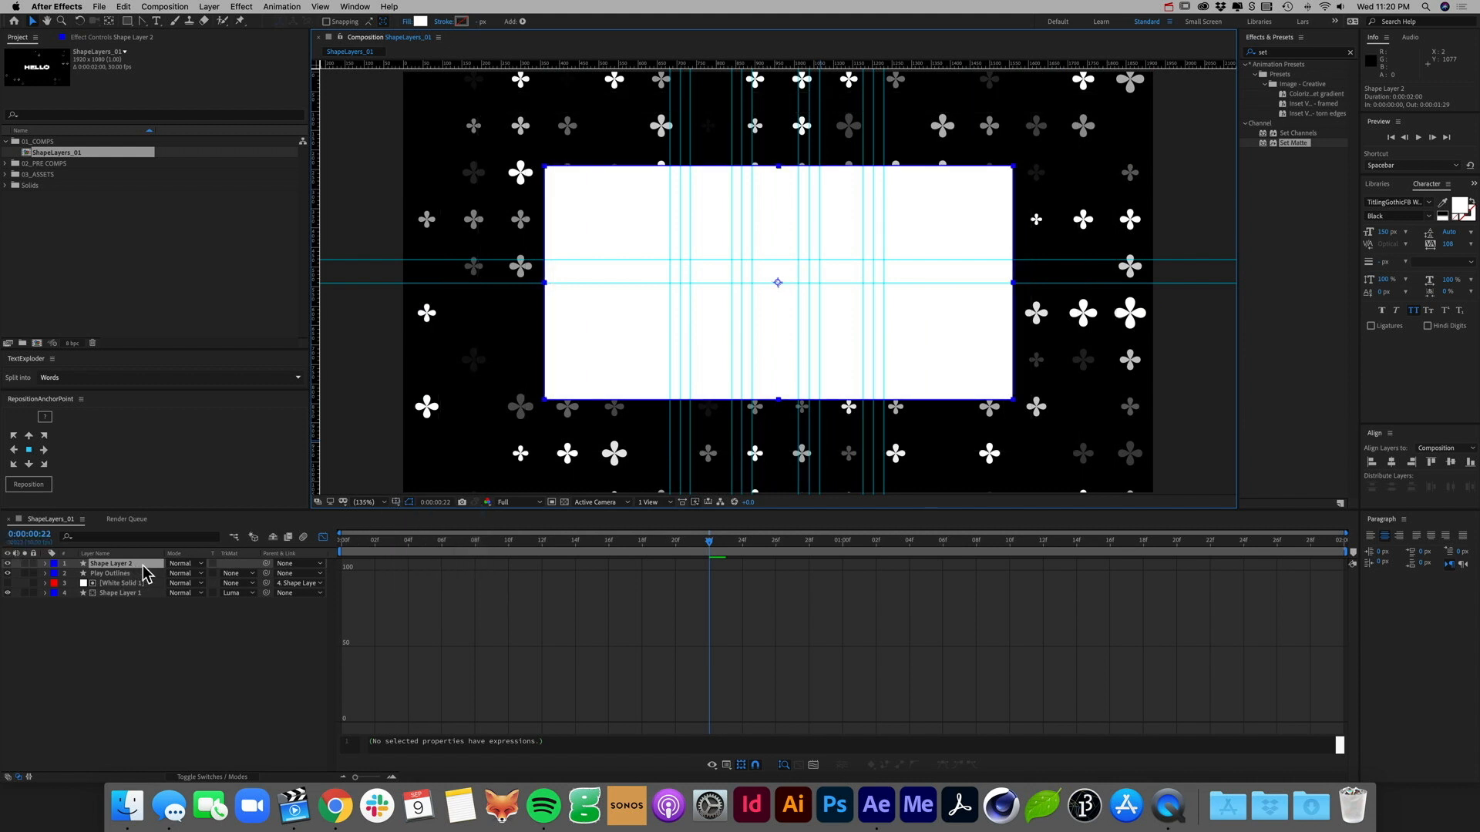
Step: Paste a copy of the Shape Layer 2 rectangle on top, with the original hidden, and set the copy's fill to None
key("super+v")
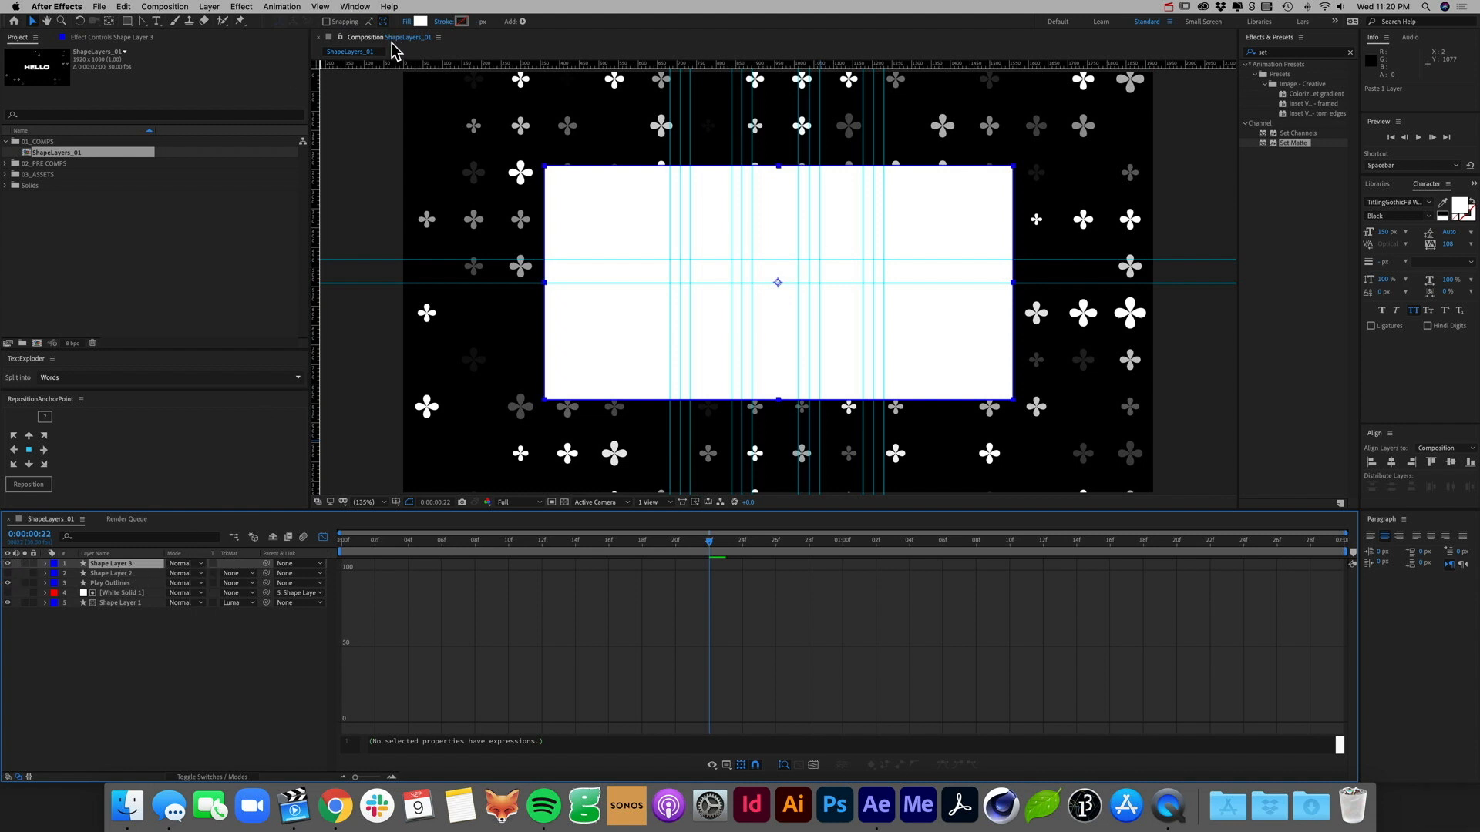
left_click(420, 22)
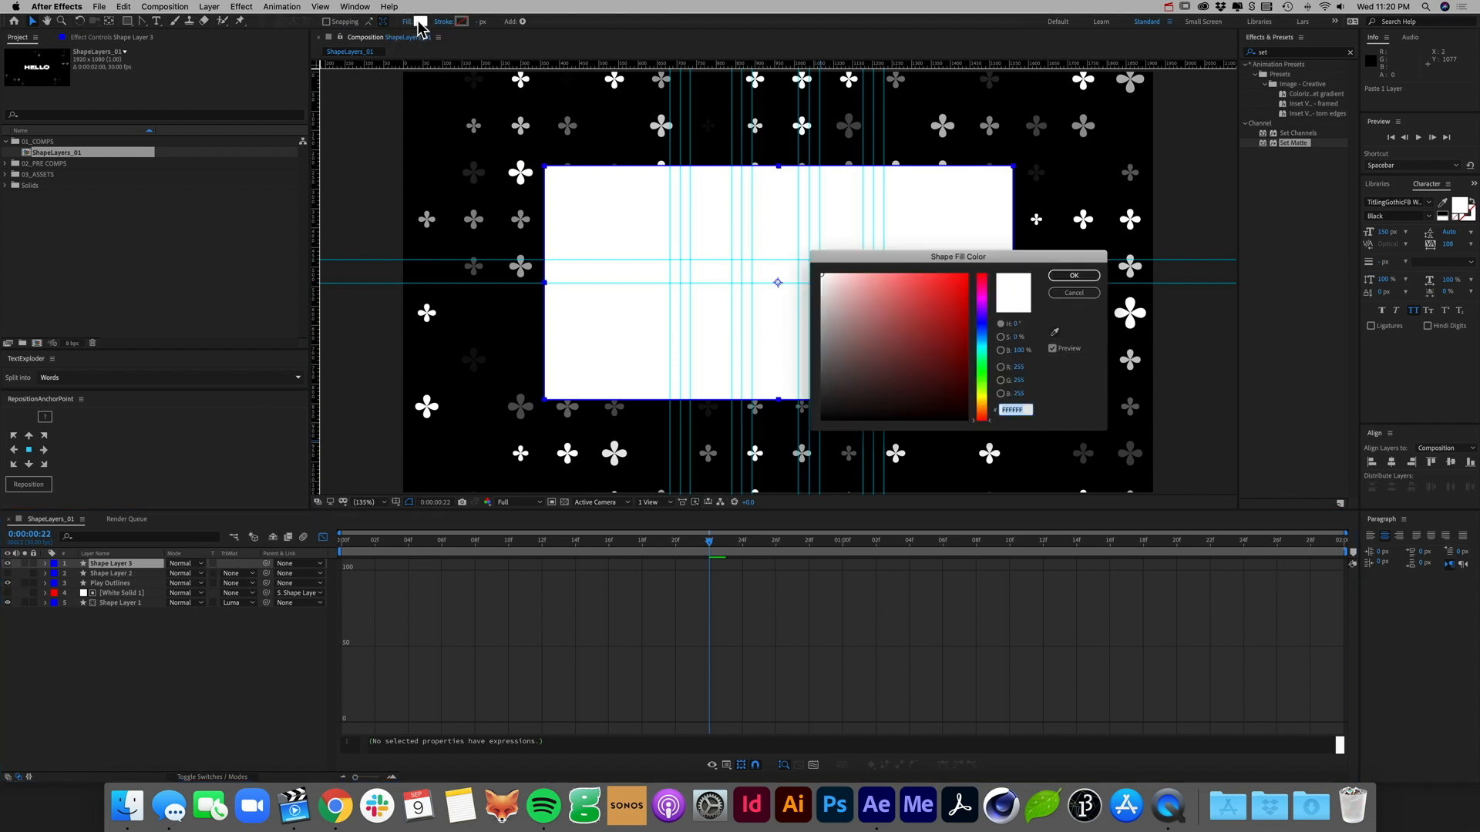
left_click(1068, 293)
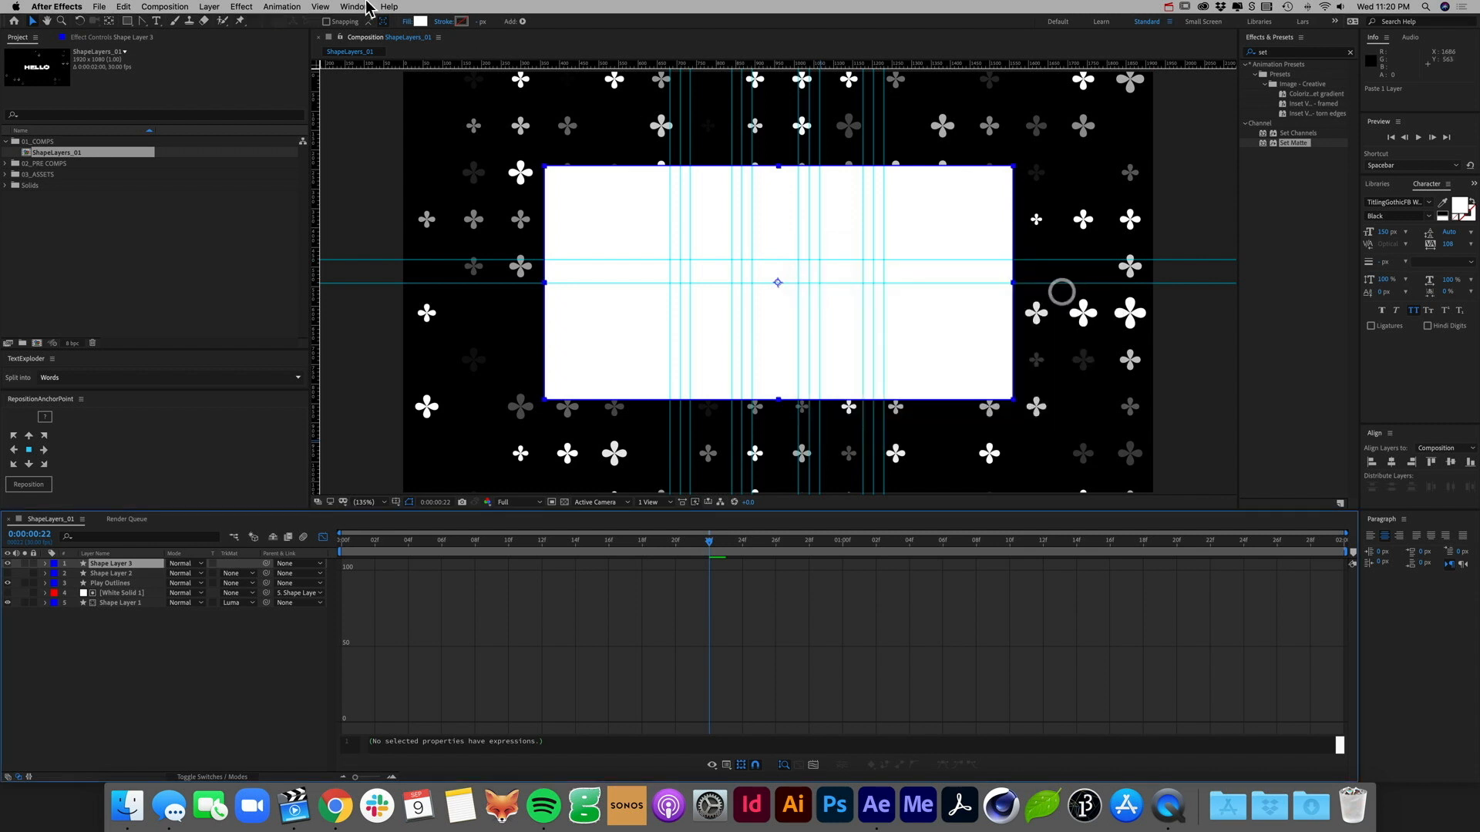
left_click(402, 22)
left_click(681, 292)
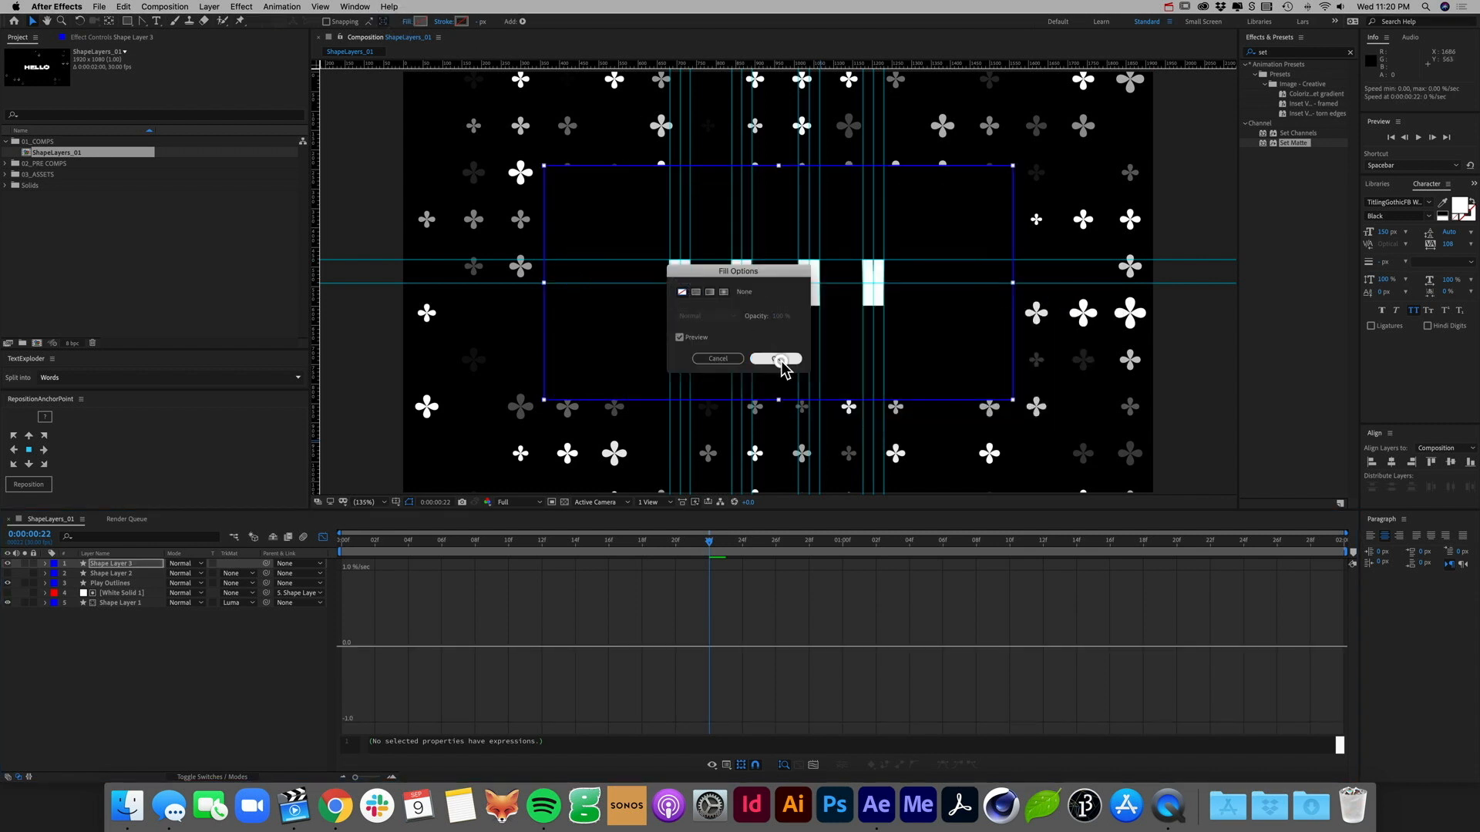
left_click(776, 358)
Step: Give the copied rectangle a 20 px red (FF0000) stroke and preview the composition from its first frame
left_click(462, 21)
left_click(967, 276)
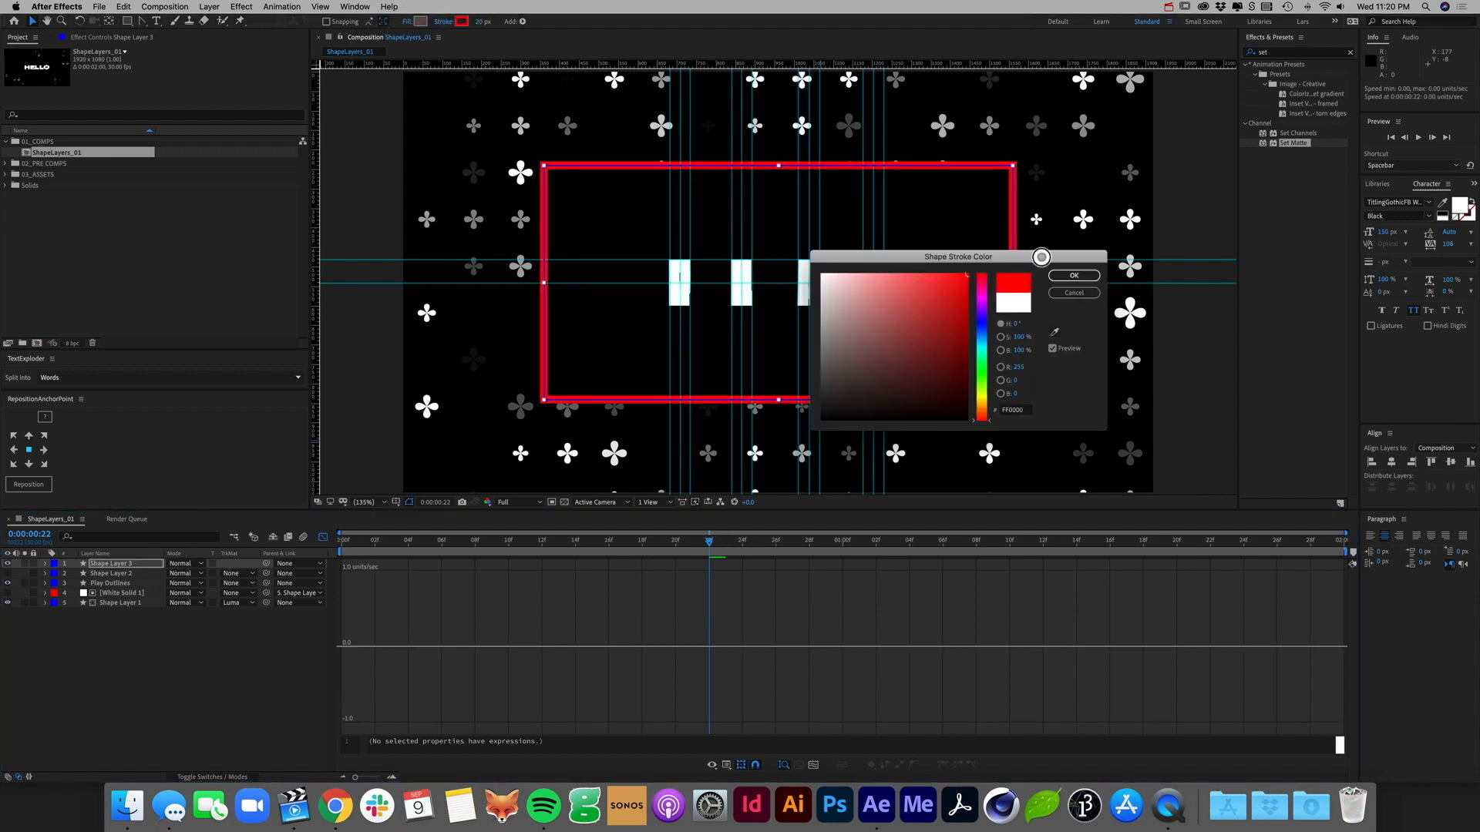
left_click(1074, 275)
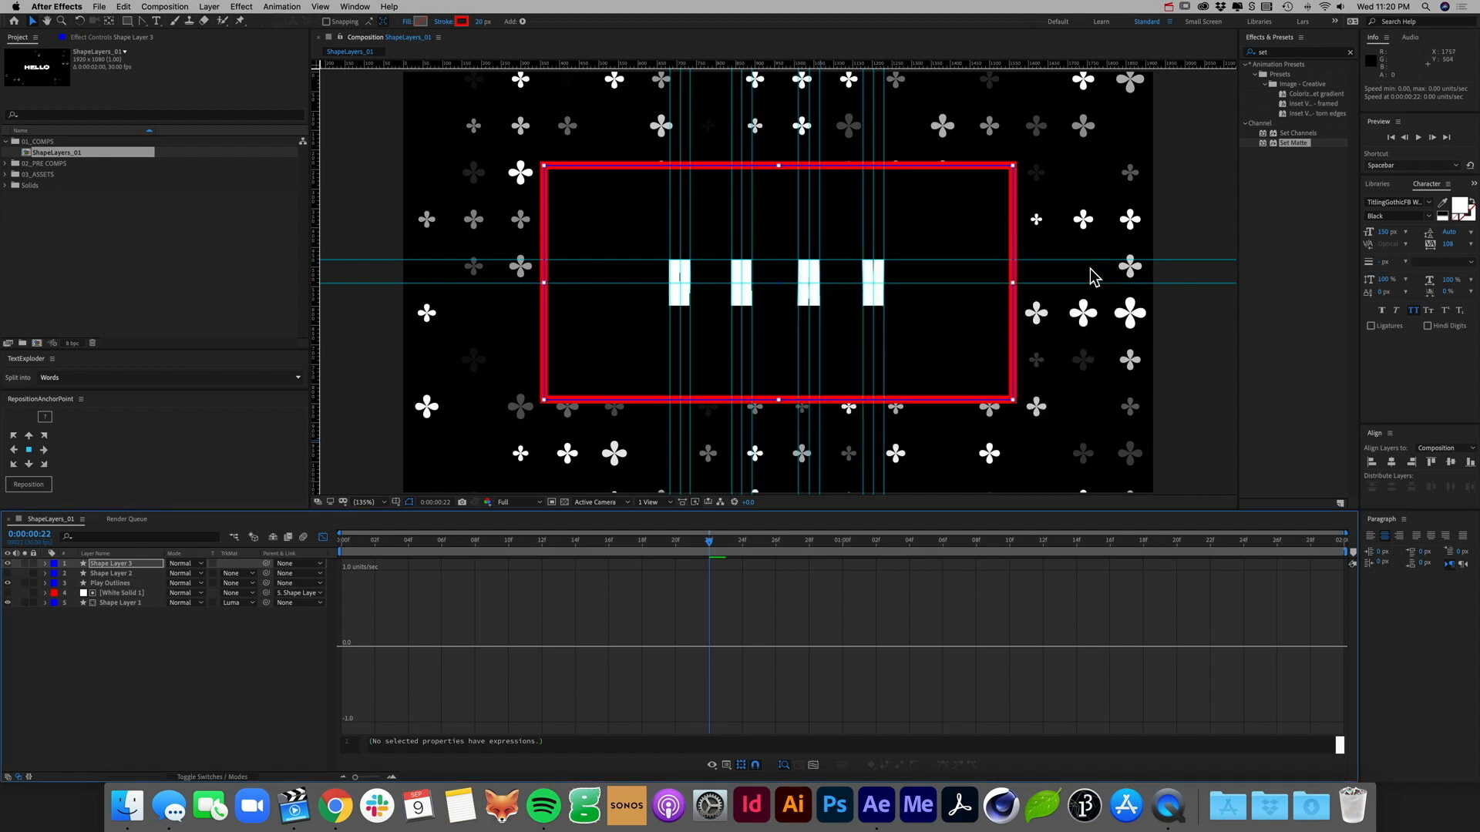
left_click(171, 673)
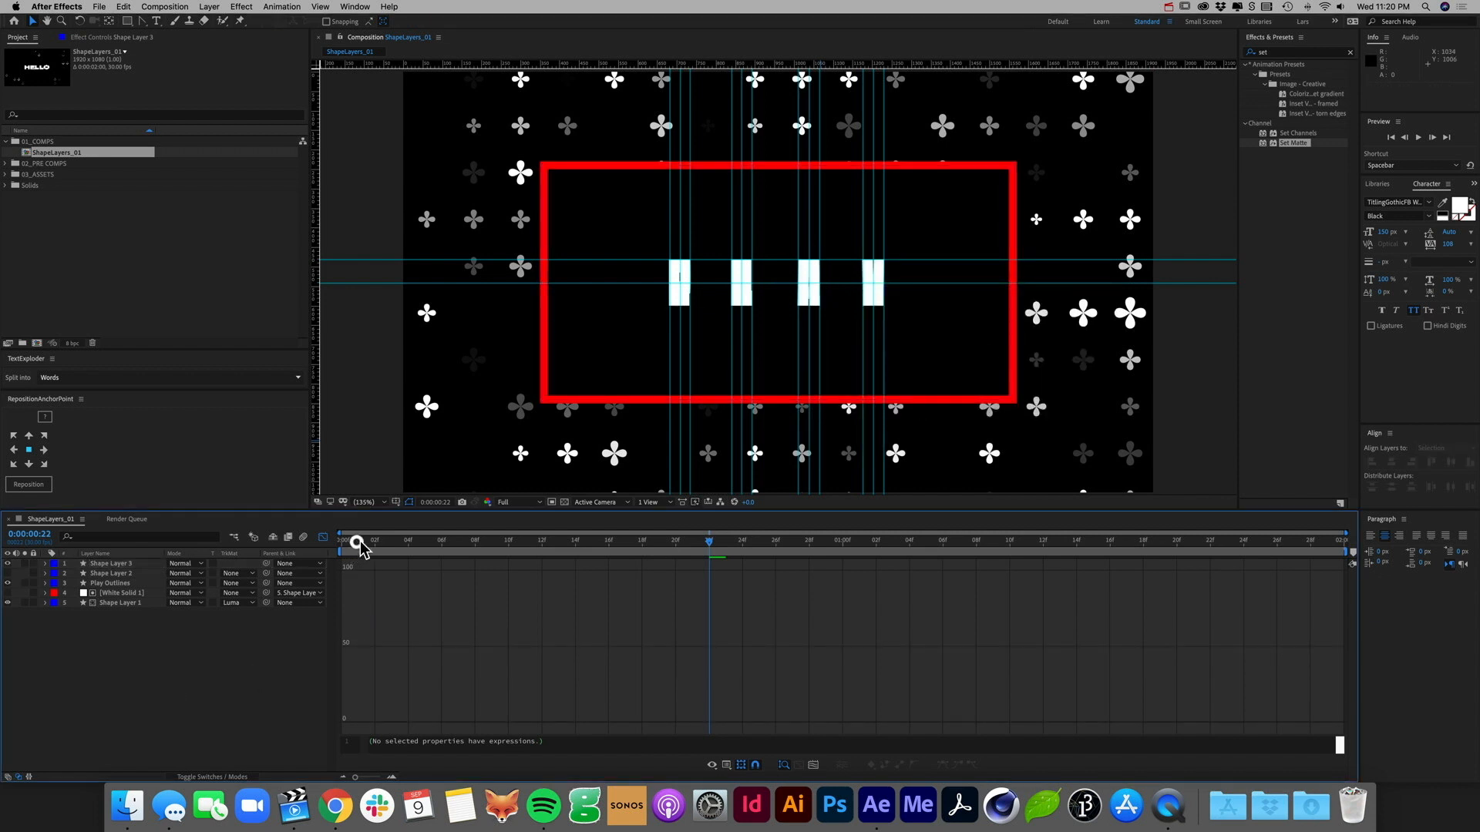
key("Home")
left_click(304, 538)
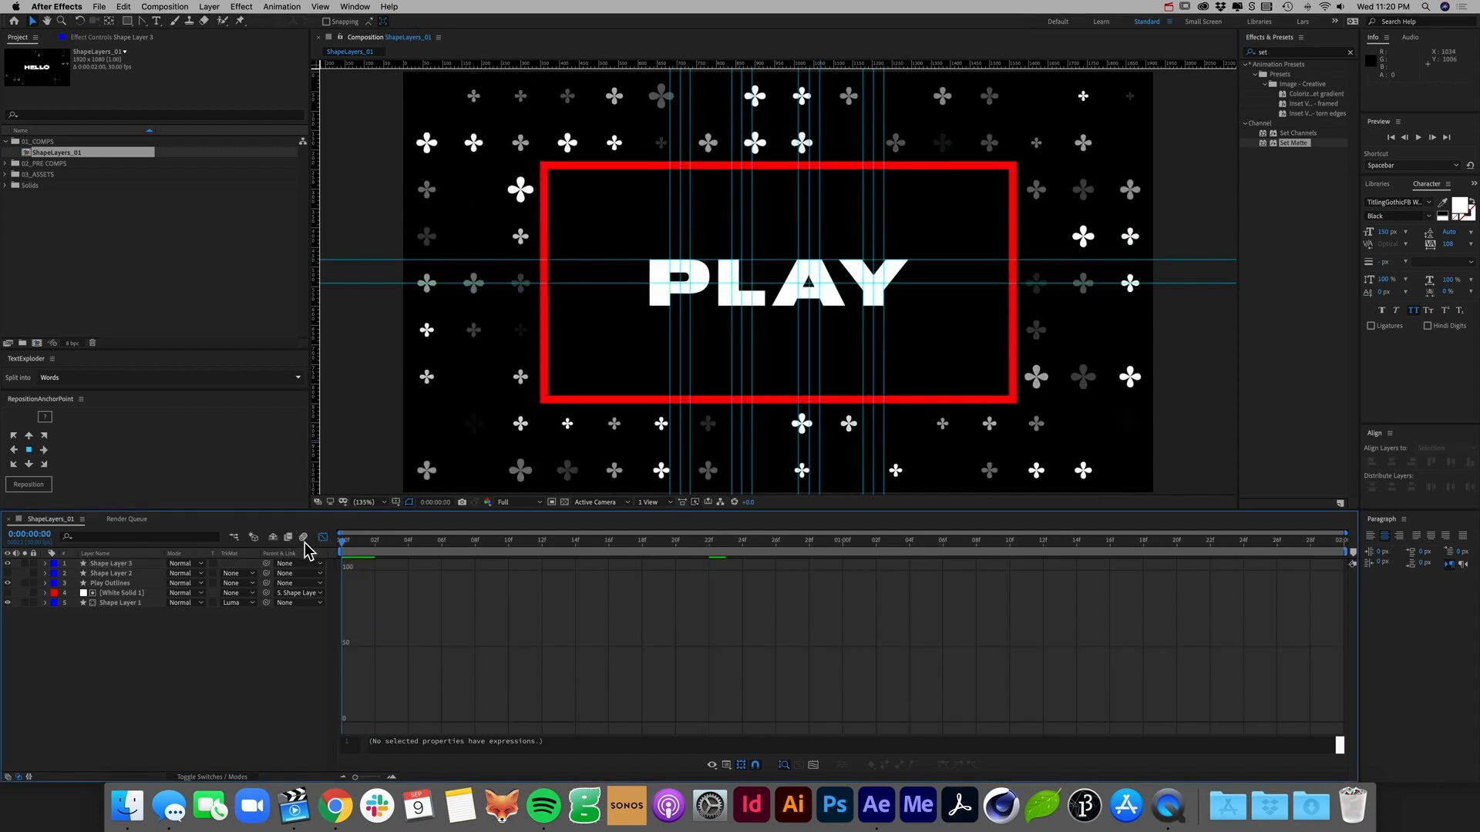
key("space")
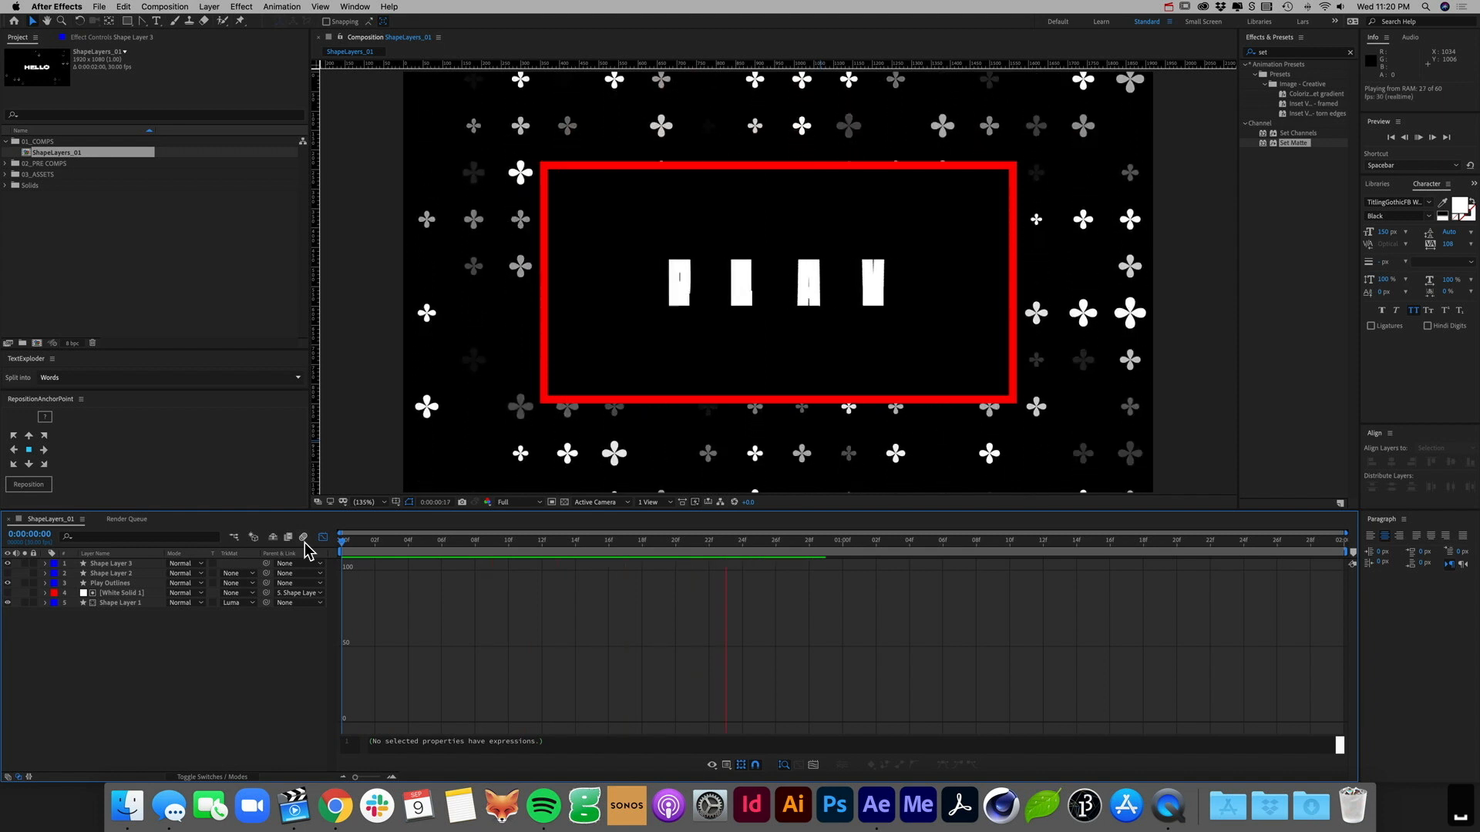
Step: Expand Shape Layer 3's contents down to Rectangle Path 1 and inspect its Size, Position and Roundness properties
left_click(104, 564)
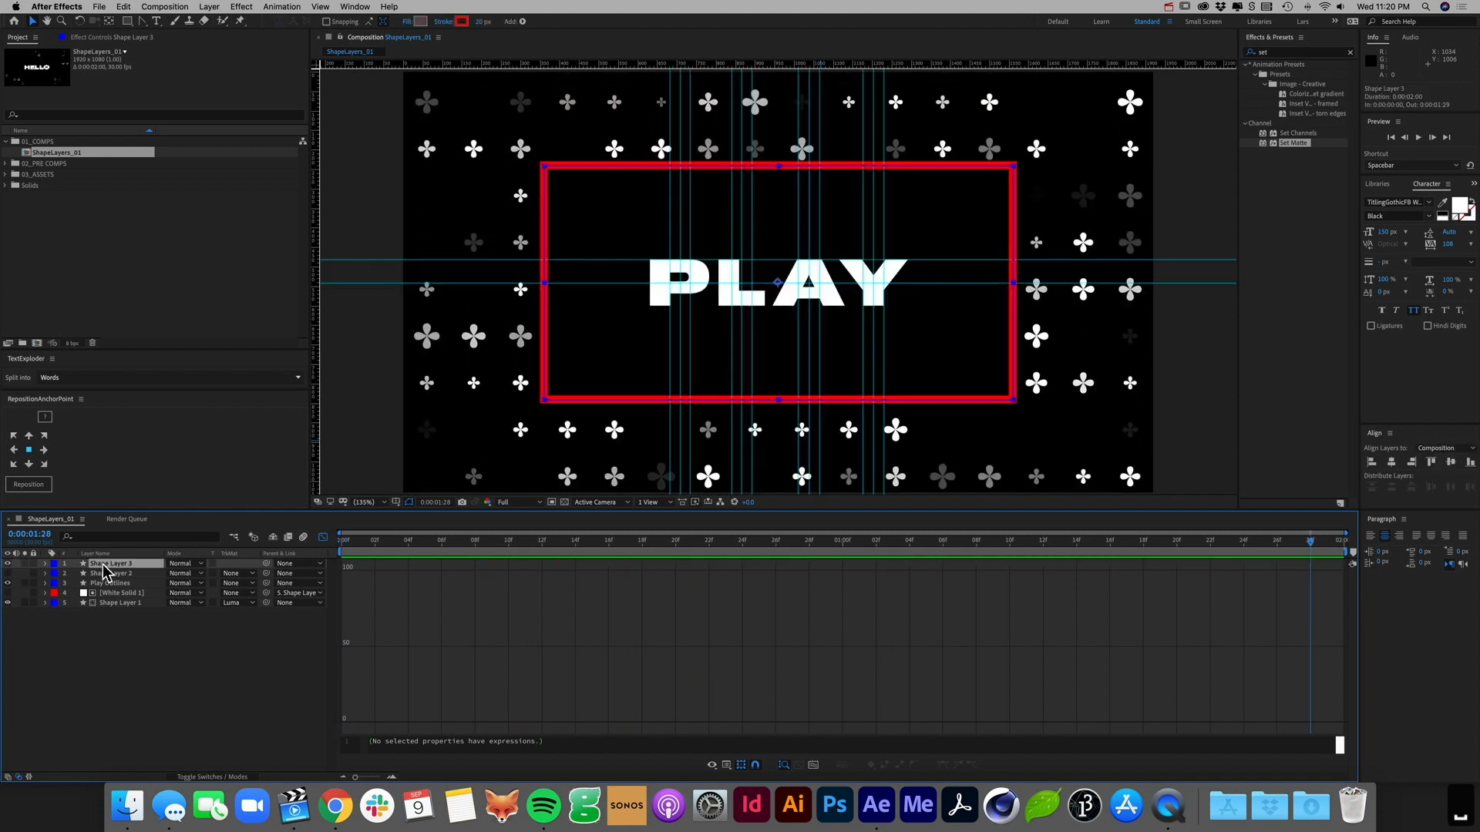
left_click(44, 563)
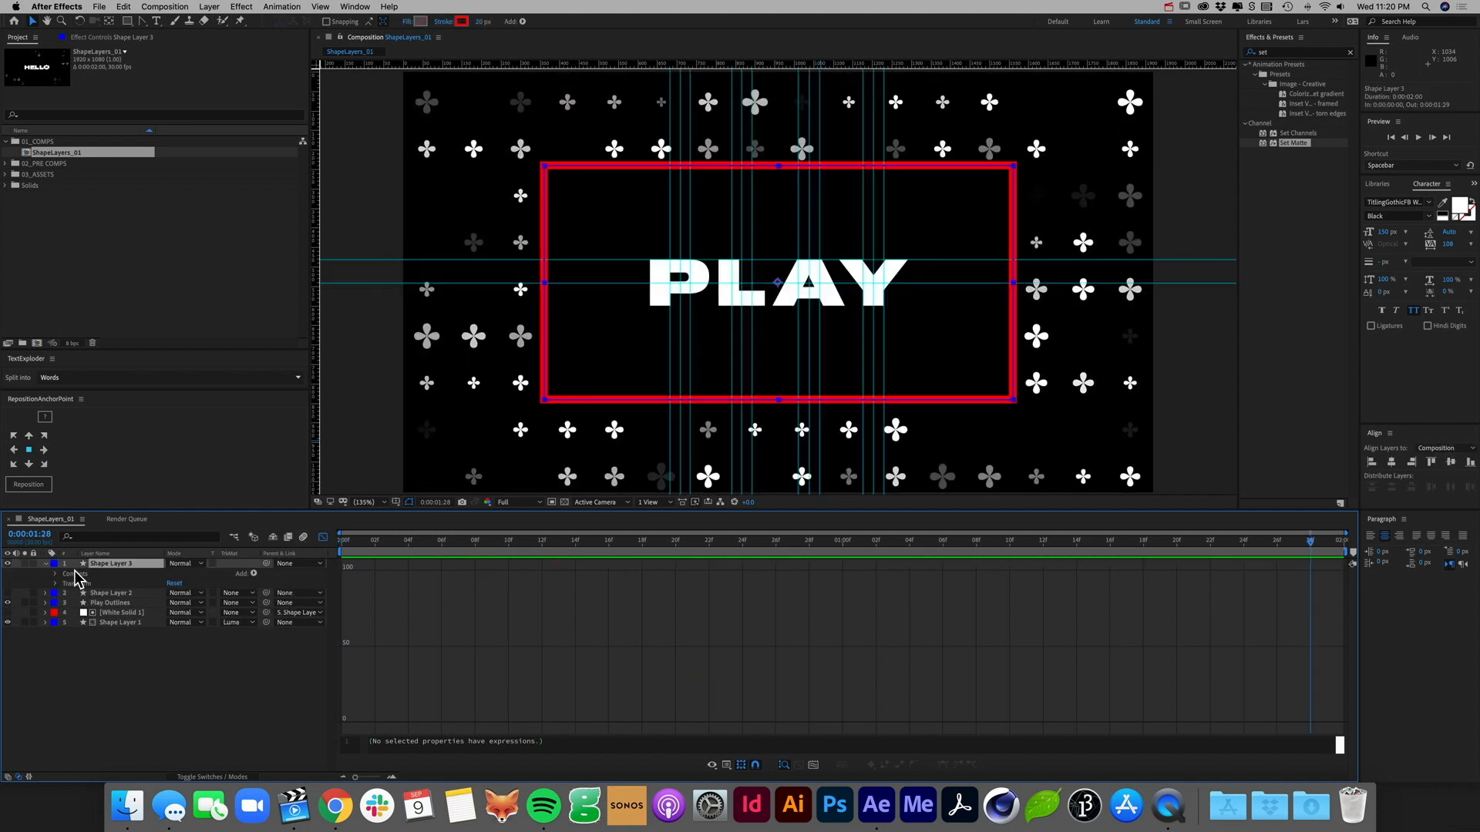
left_click(75, 575)
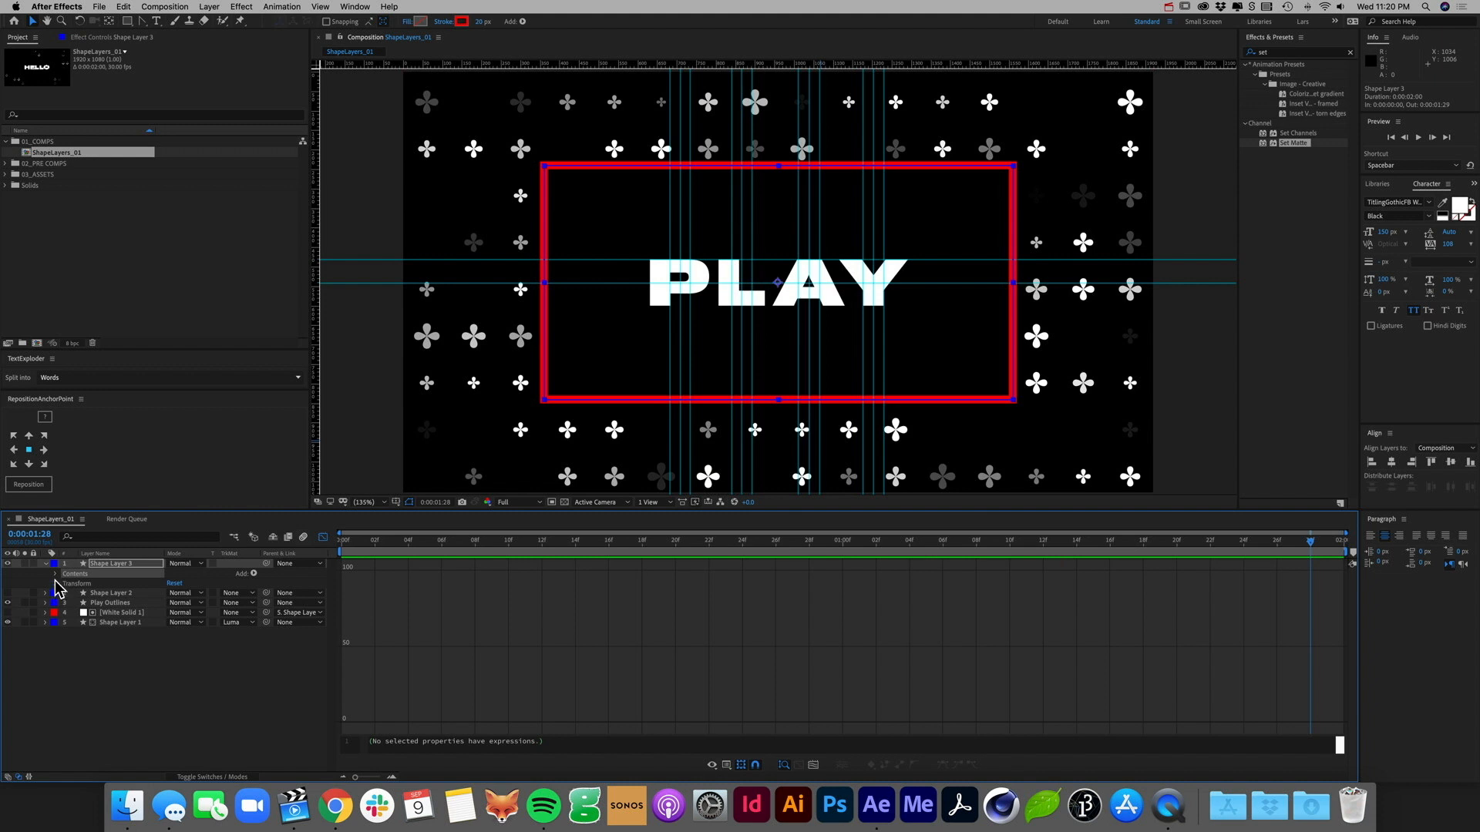
left_click(54, 574)
left_click(94, 584)
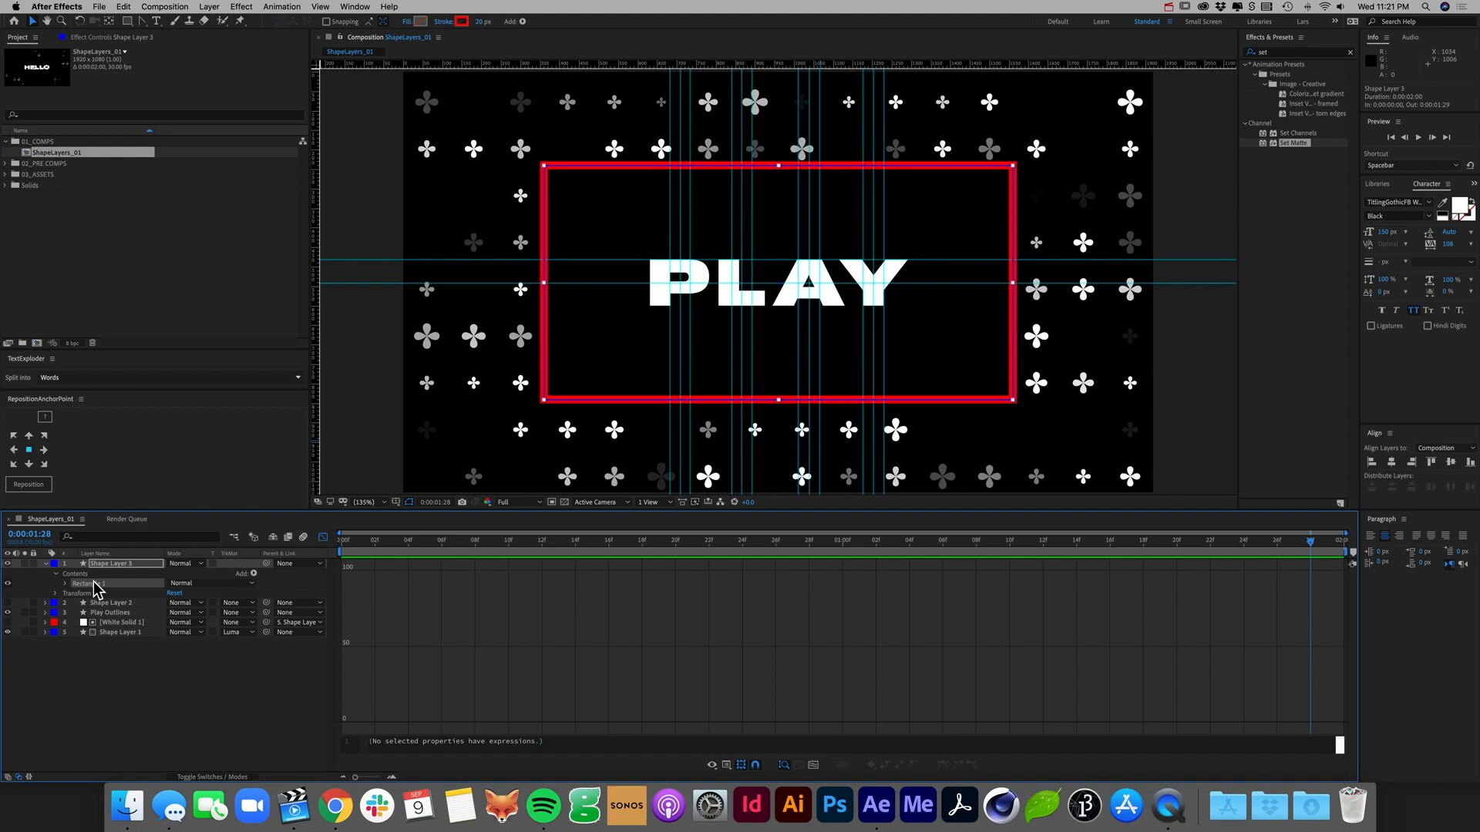
left_click(65, 584)
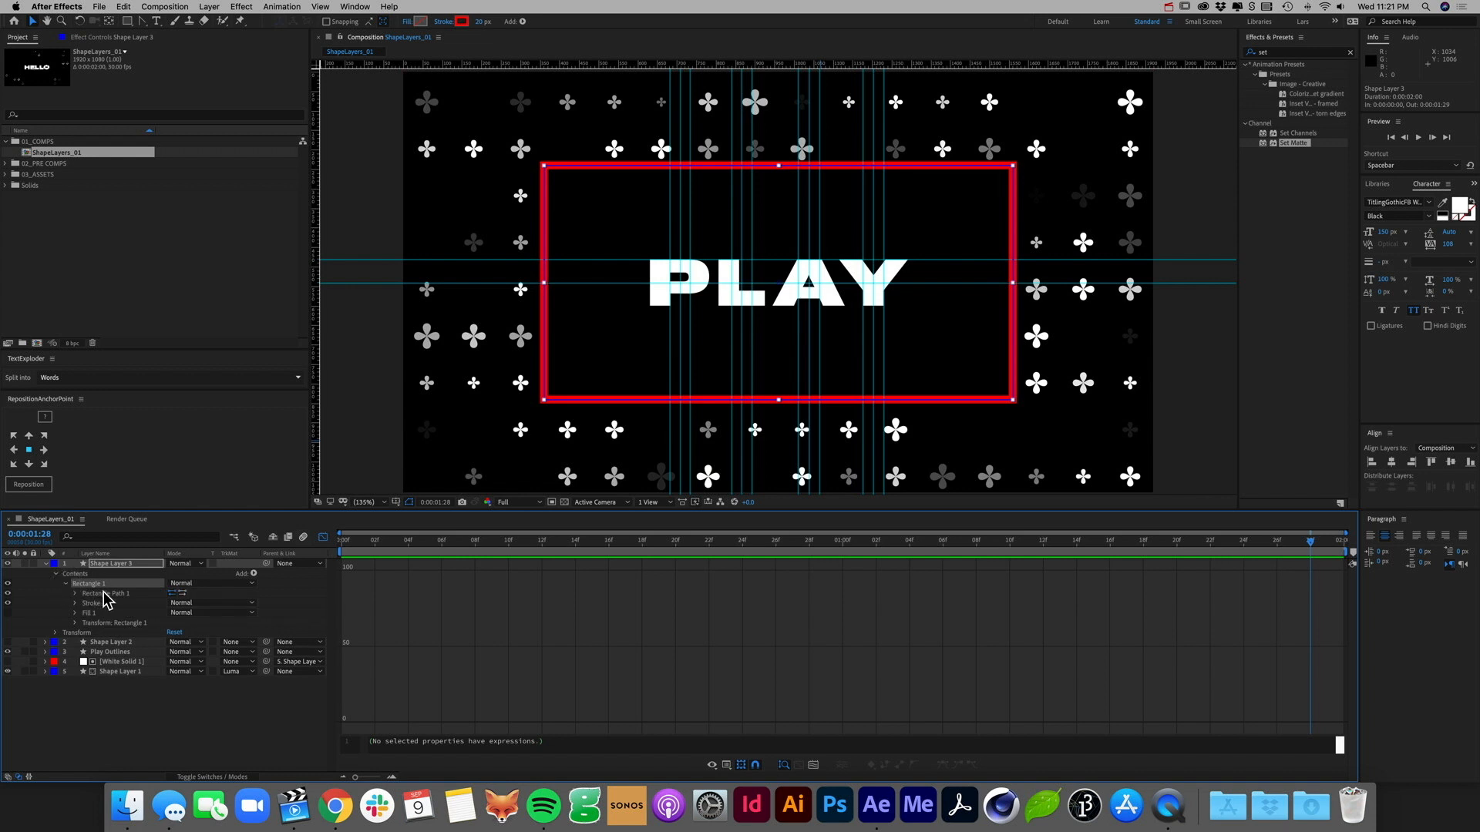
left_click(106, 593)
left_click(74, 593)
left_click(117, 603)
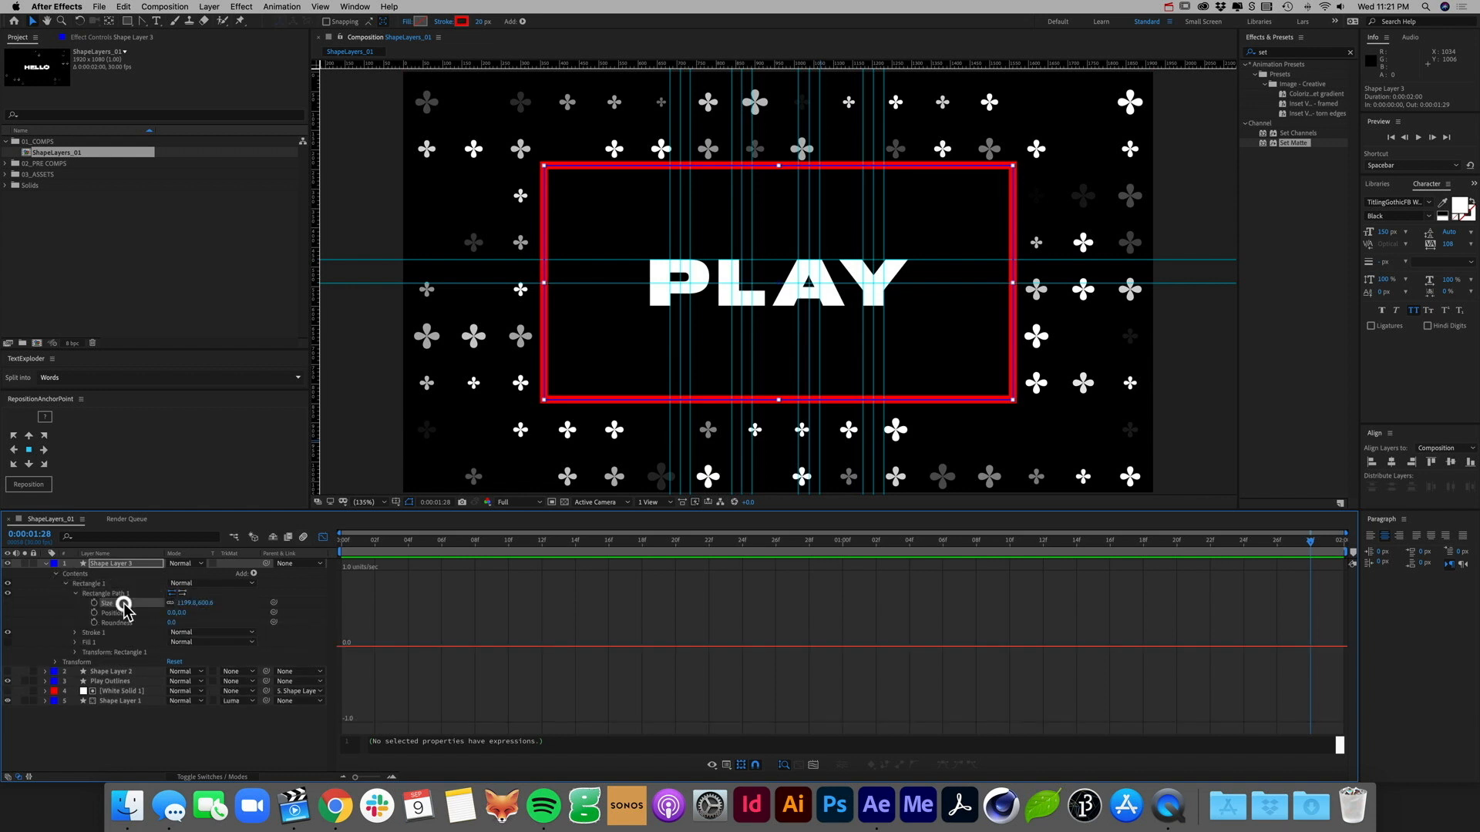
left_click(114, 612)
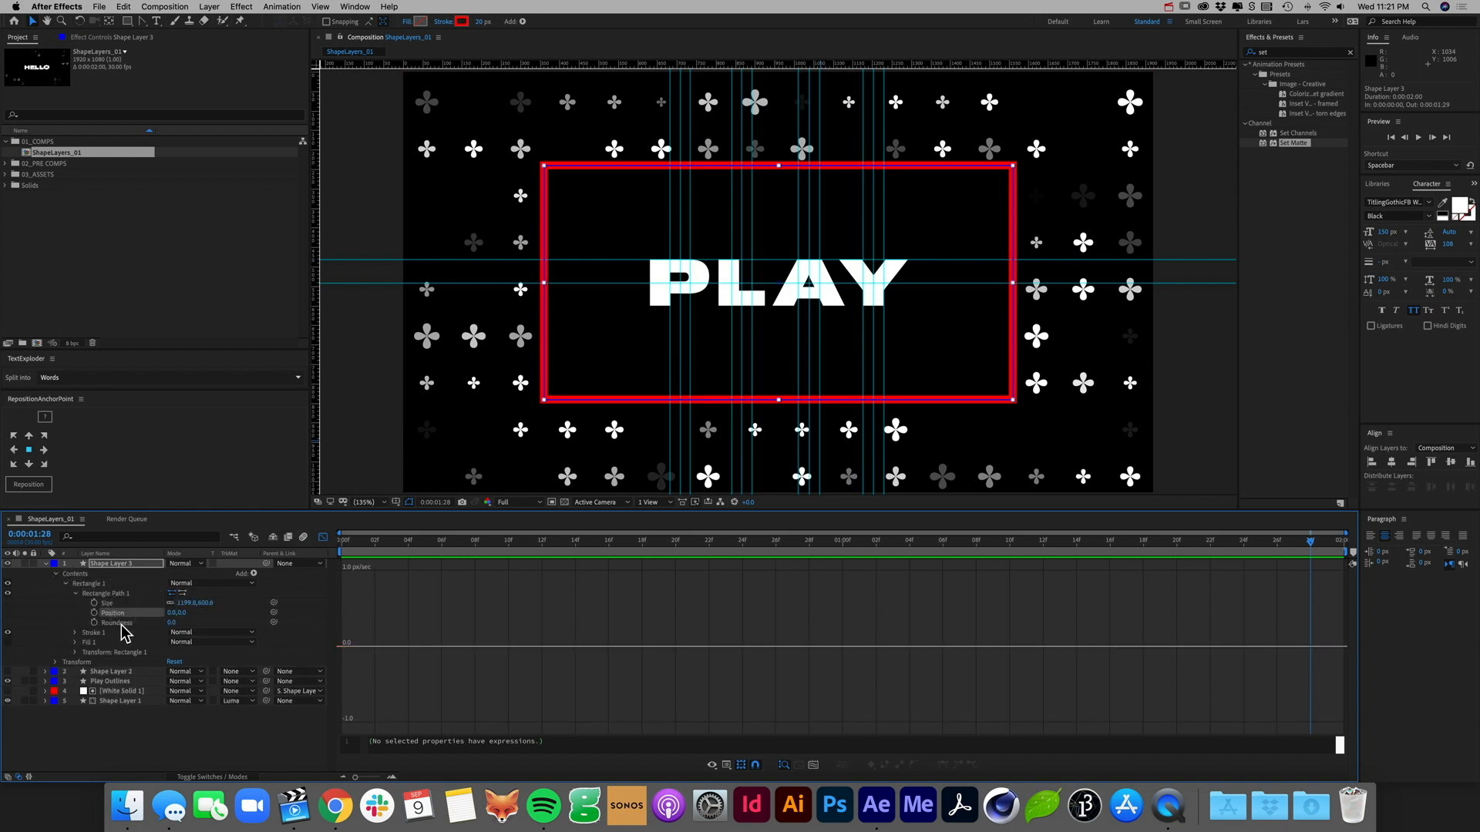
left_click(119, 623)
left_click(116, 594)
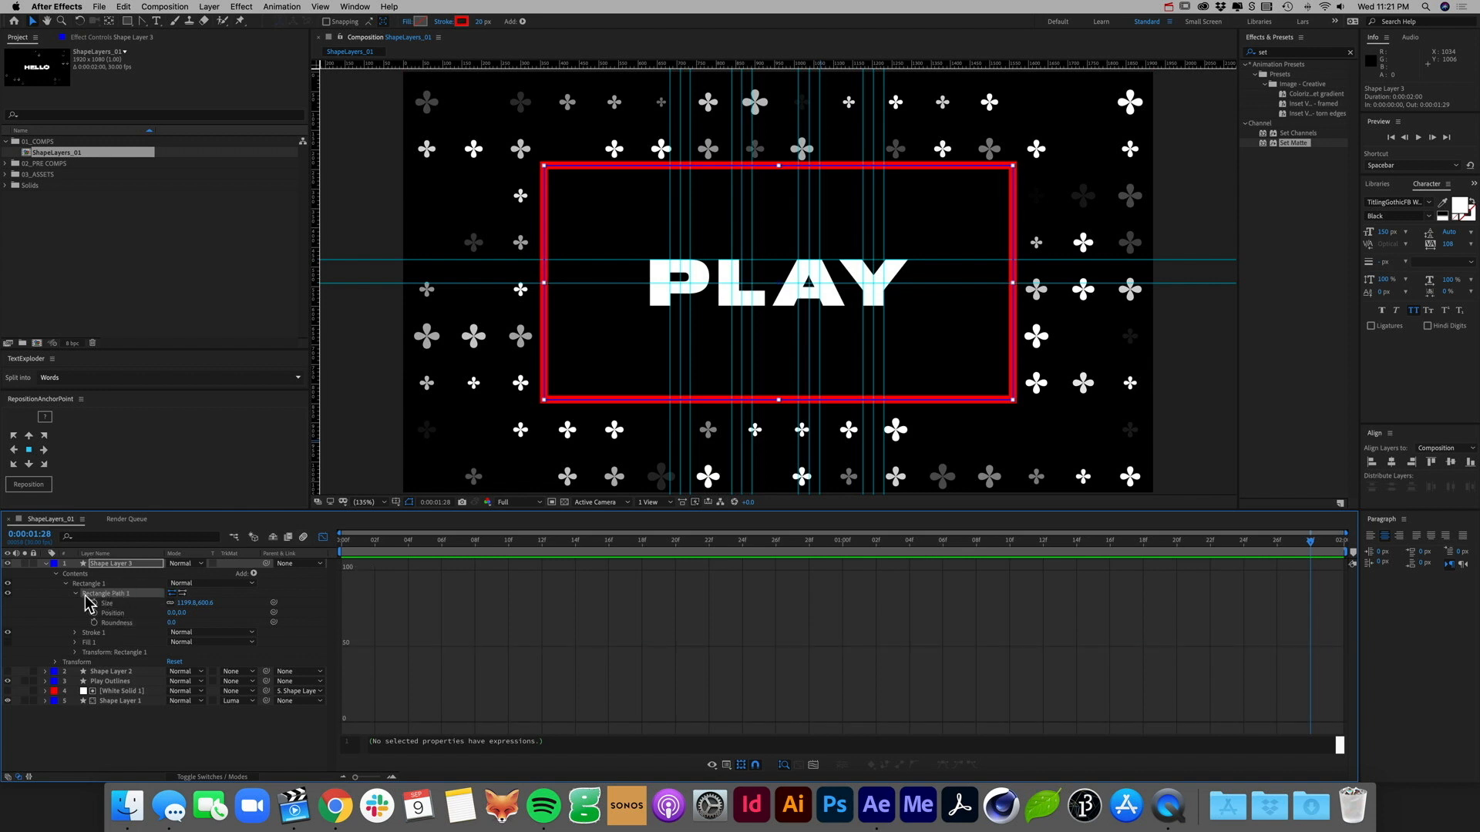
Step: Try converting Shape Layer 3's Rectangle Path 1 to a Bezier path, and undo the conversion
right_click(106, 584)
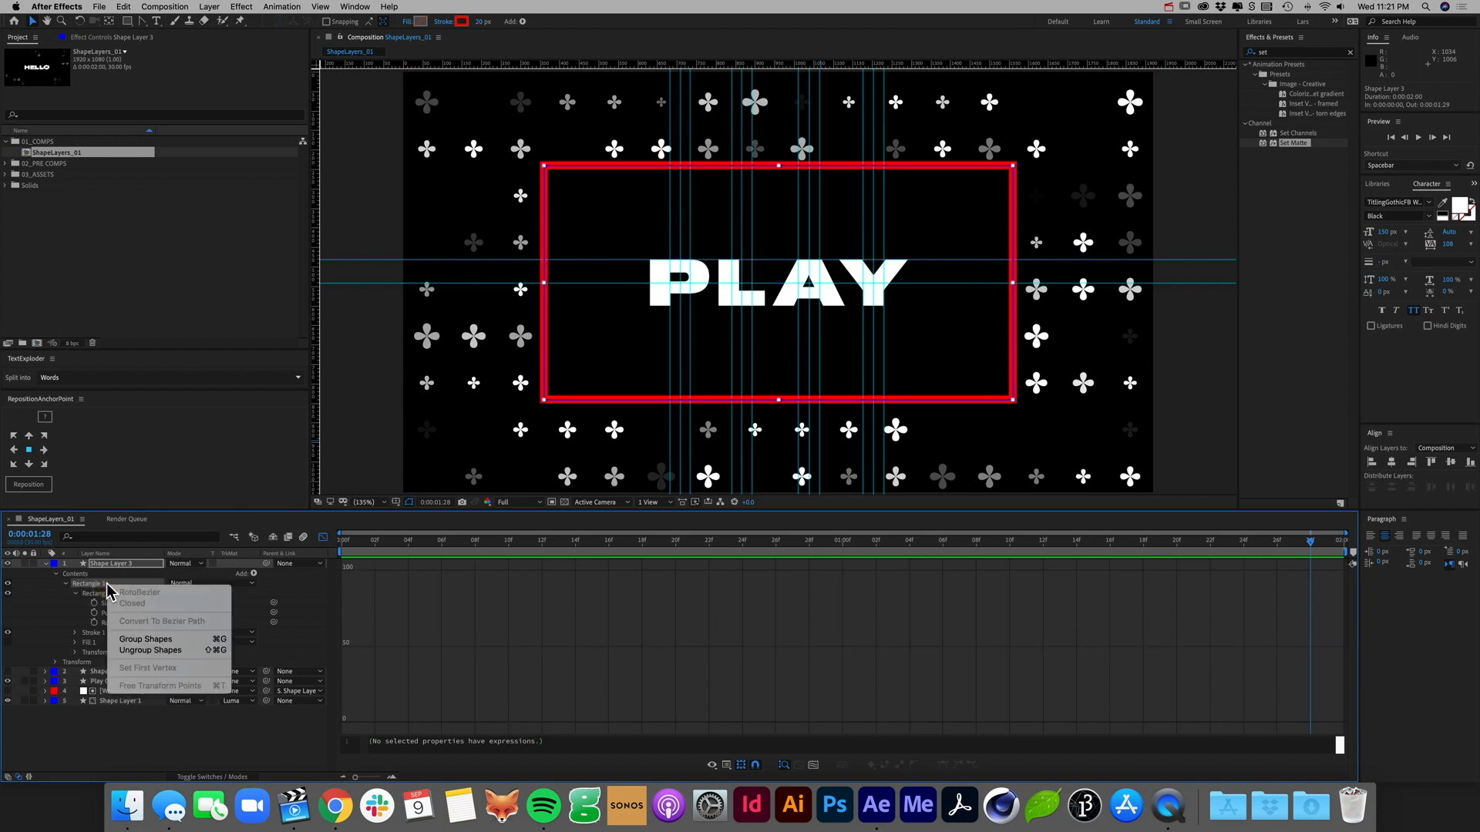
left_click(103, 594)
right_click(102, 594)
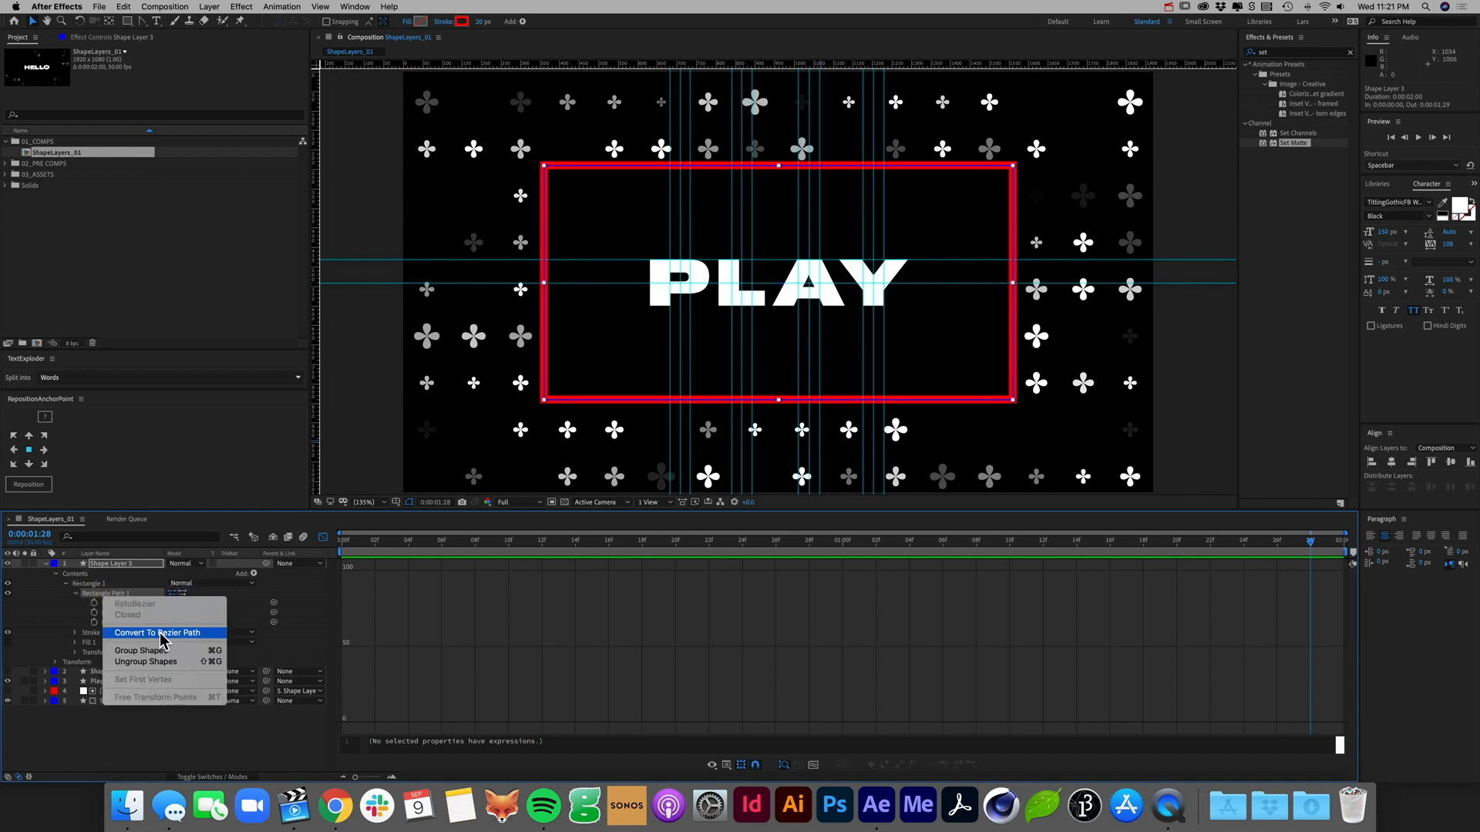
left_click(150, 634)
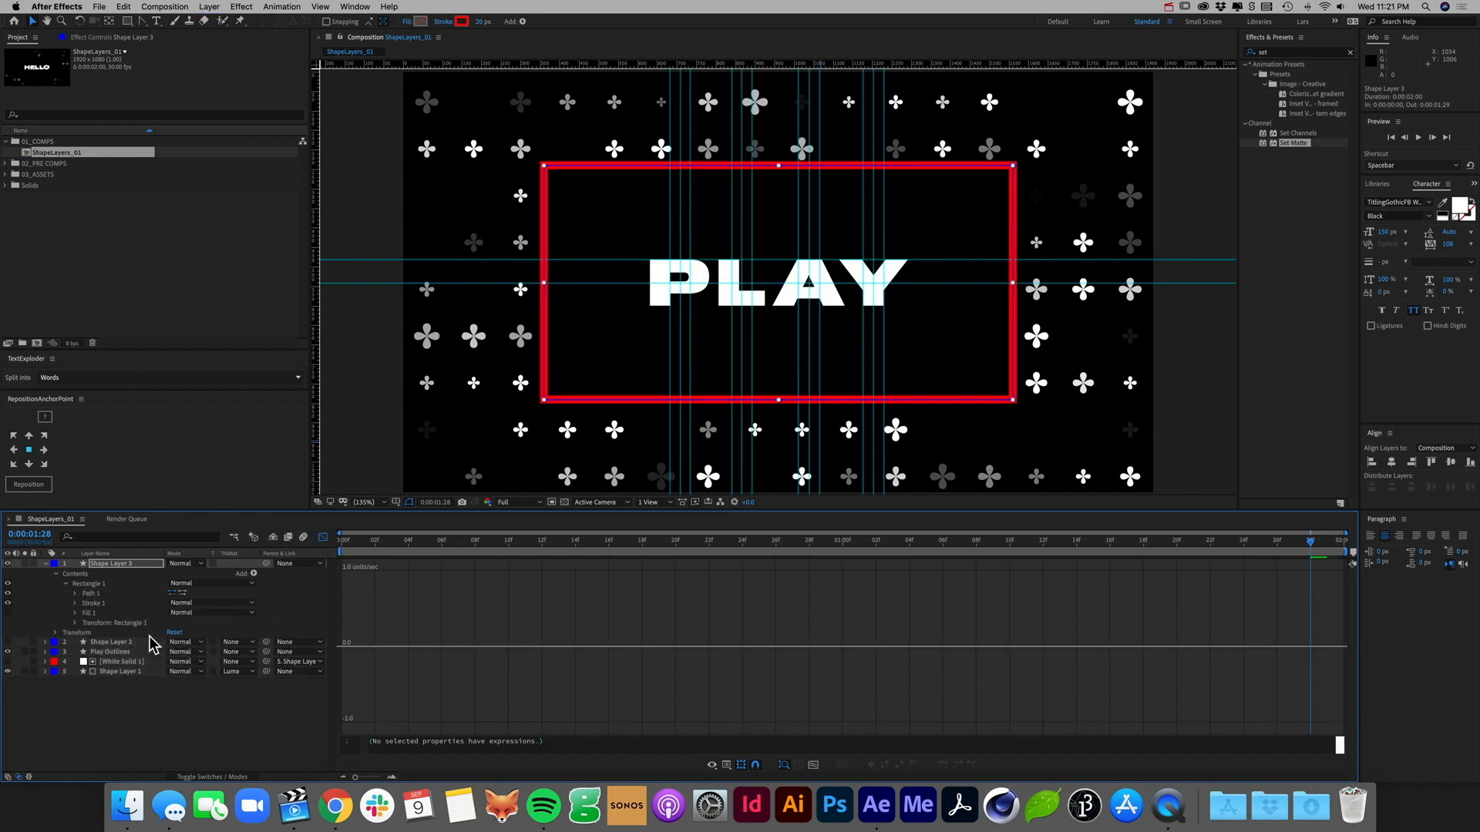
left_click(125, 595)
left_click(75, 593)
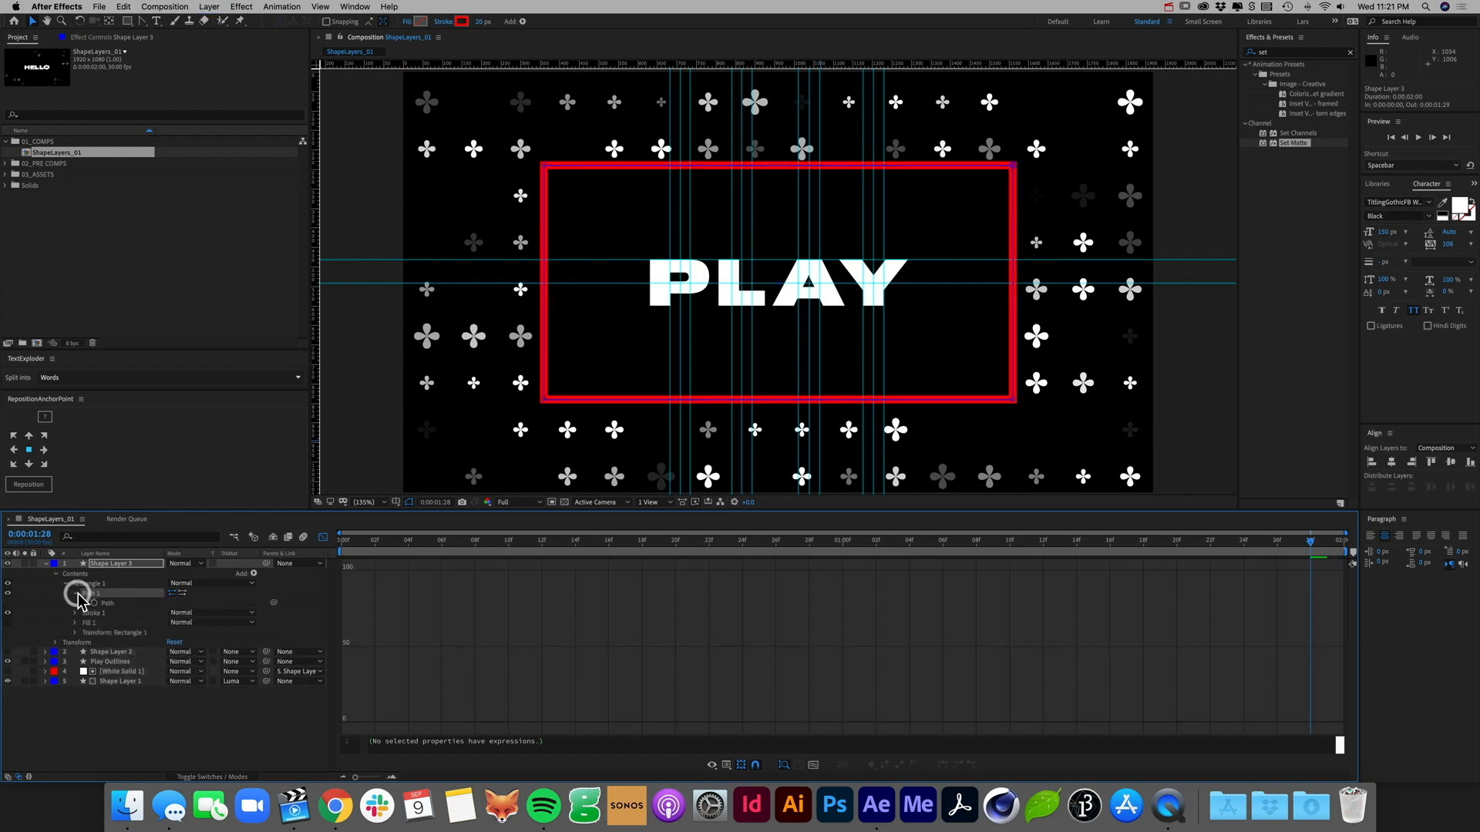
left_click(104, 603)
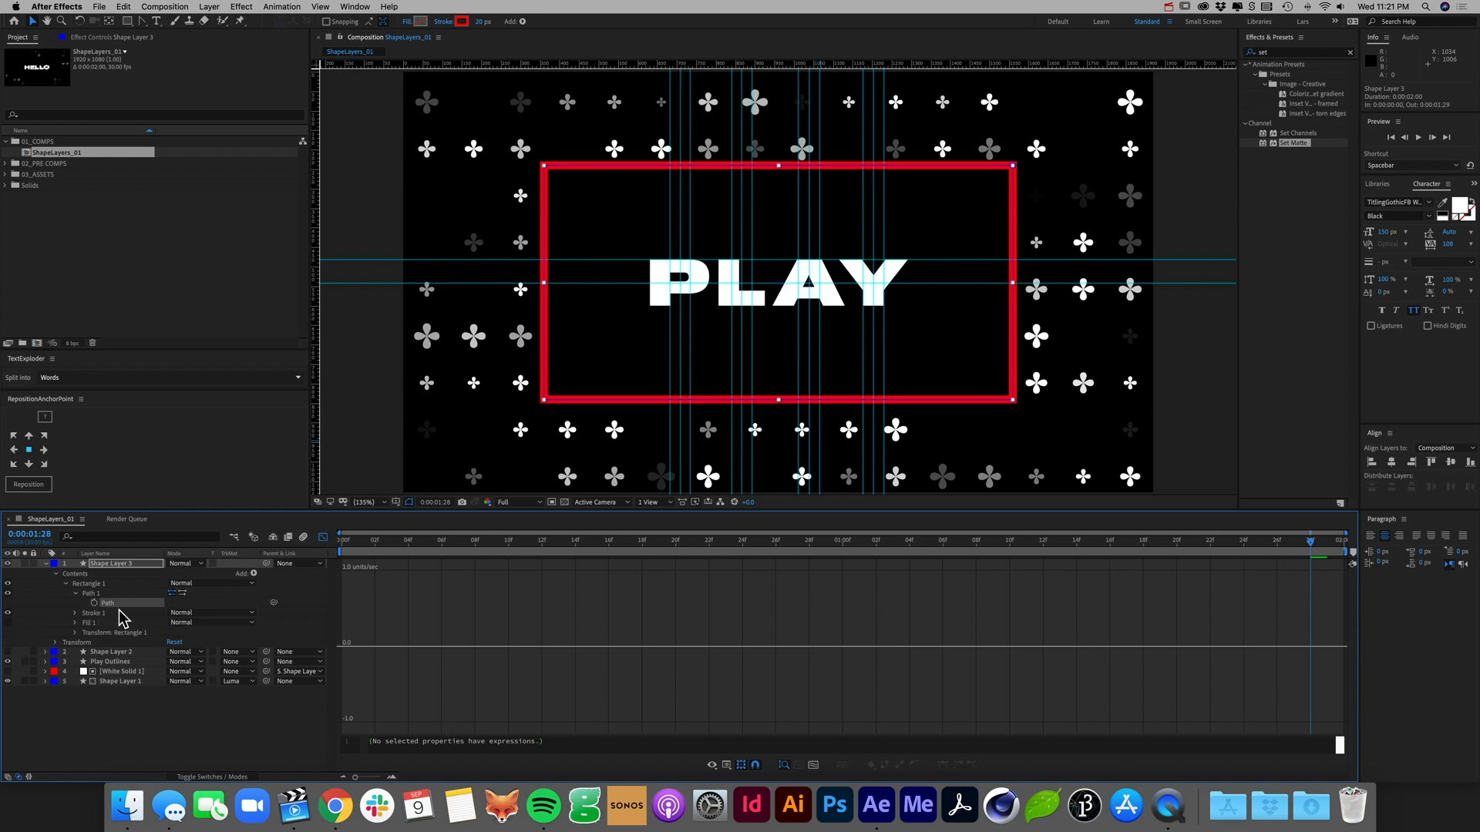
key("super+z")
left_click(75, 593)
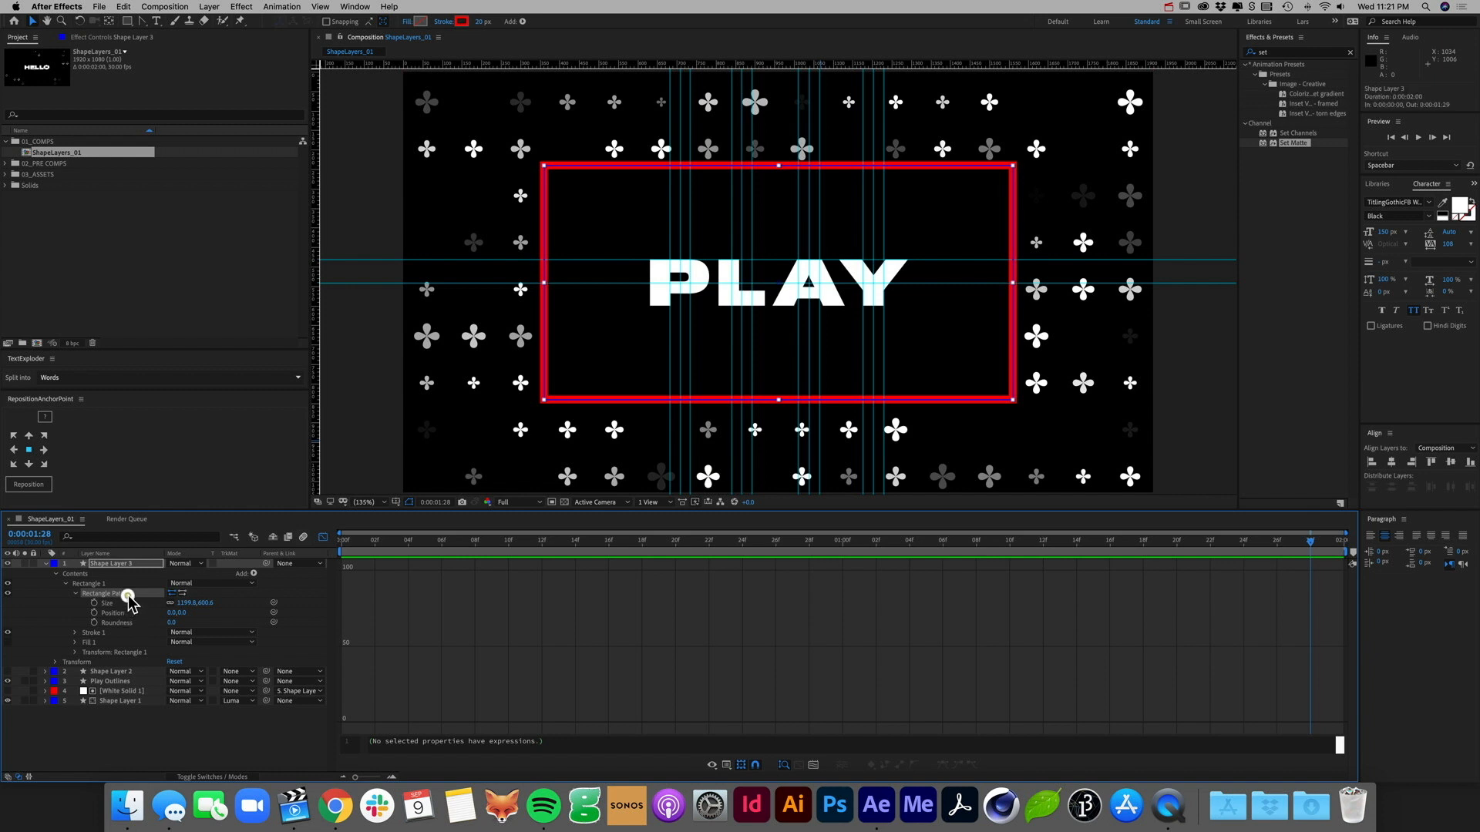
Step: Convert Rectangle Path 1 to a Bezier path with its Path property expanded, and switch the timeline from the graph editor to layer bars
right_click(128, 595)
left_click(150, 631)
left_click(108, 603)
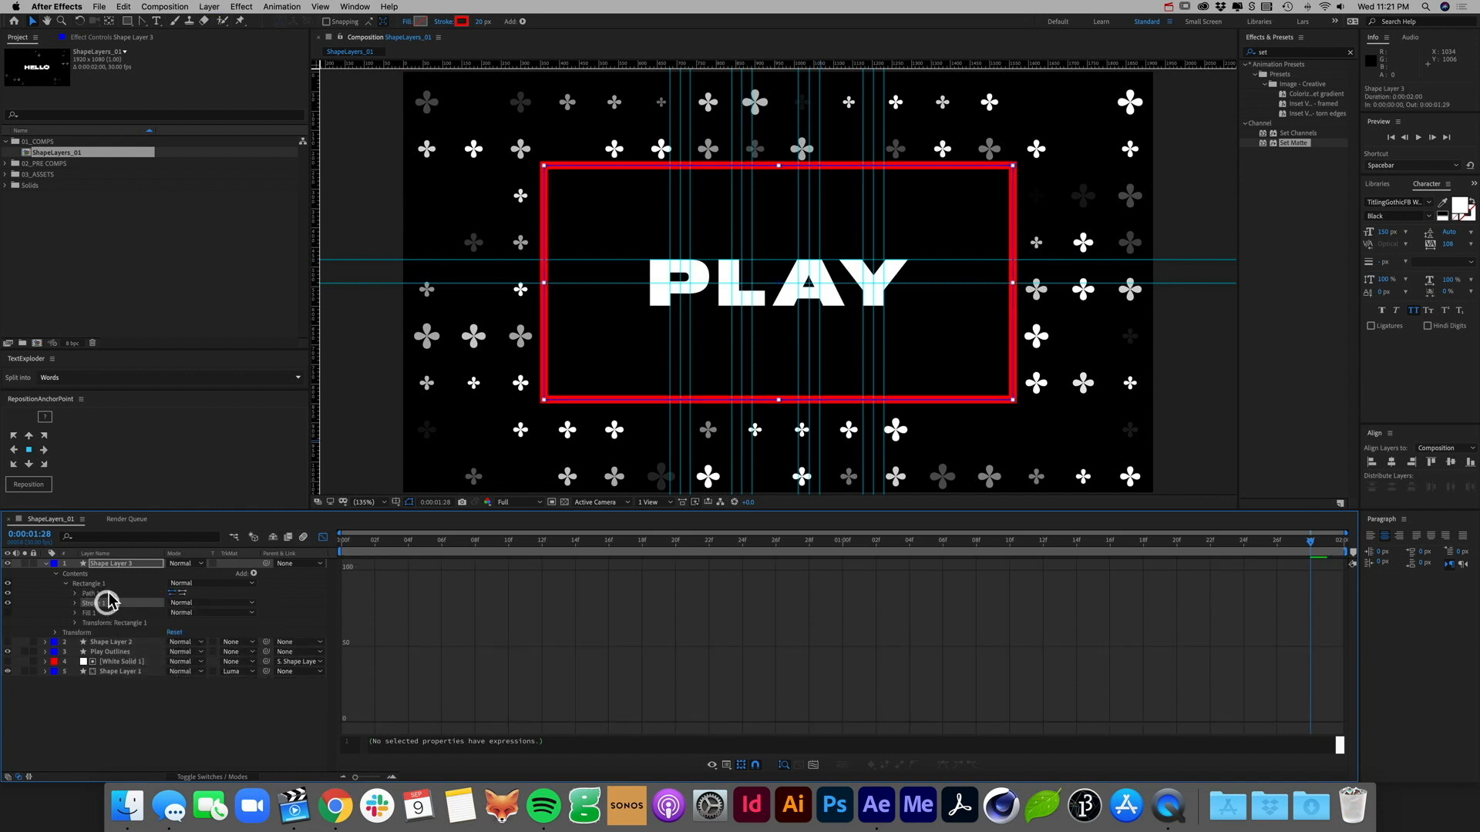
left_click(108, 593)
left_click(74, 593)
left_click(107, 603)
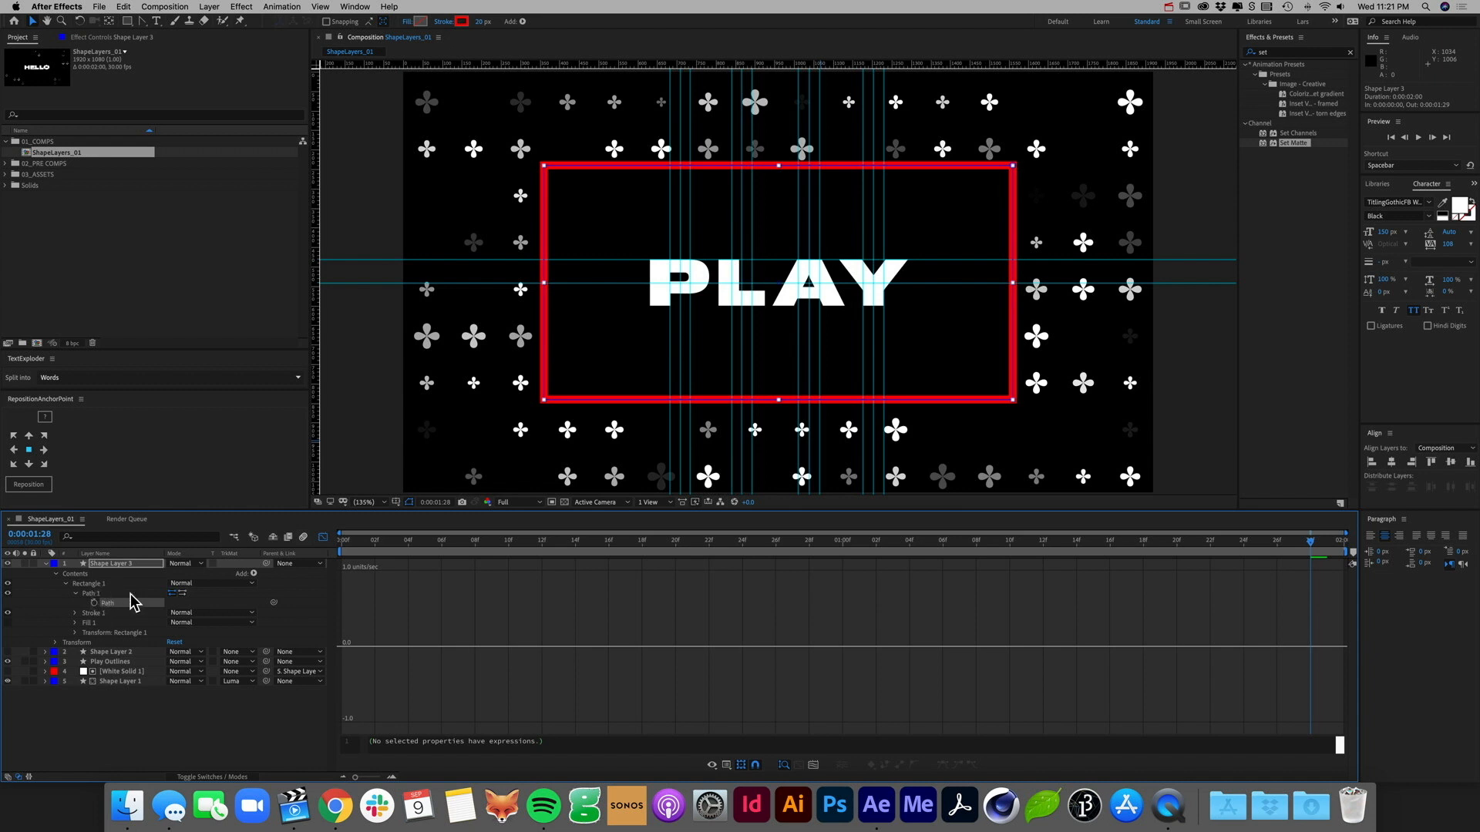
left_click(323, 536)
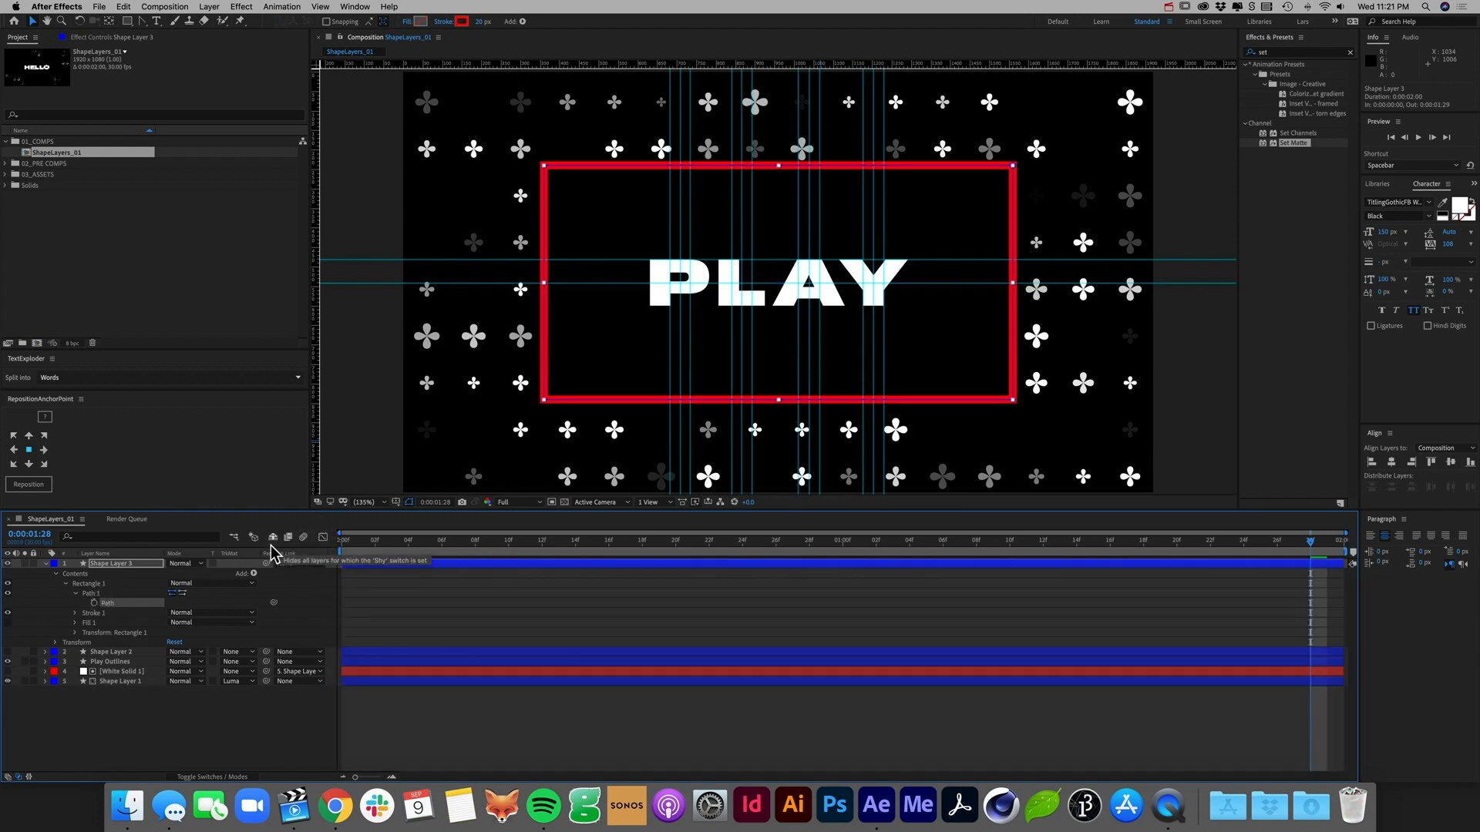
Step: Open the red frame's Path 1 between its two bottom corner vertices by turning off Closed
left_click(141, 595)
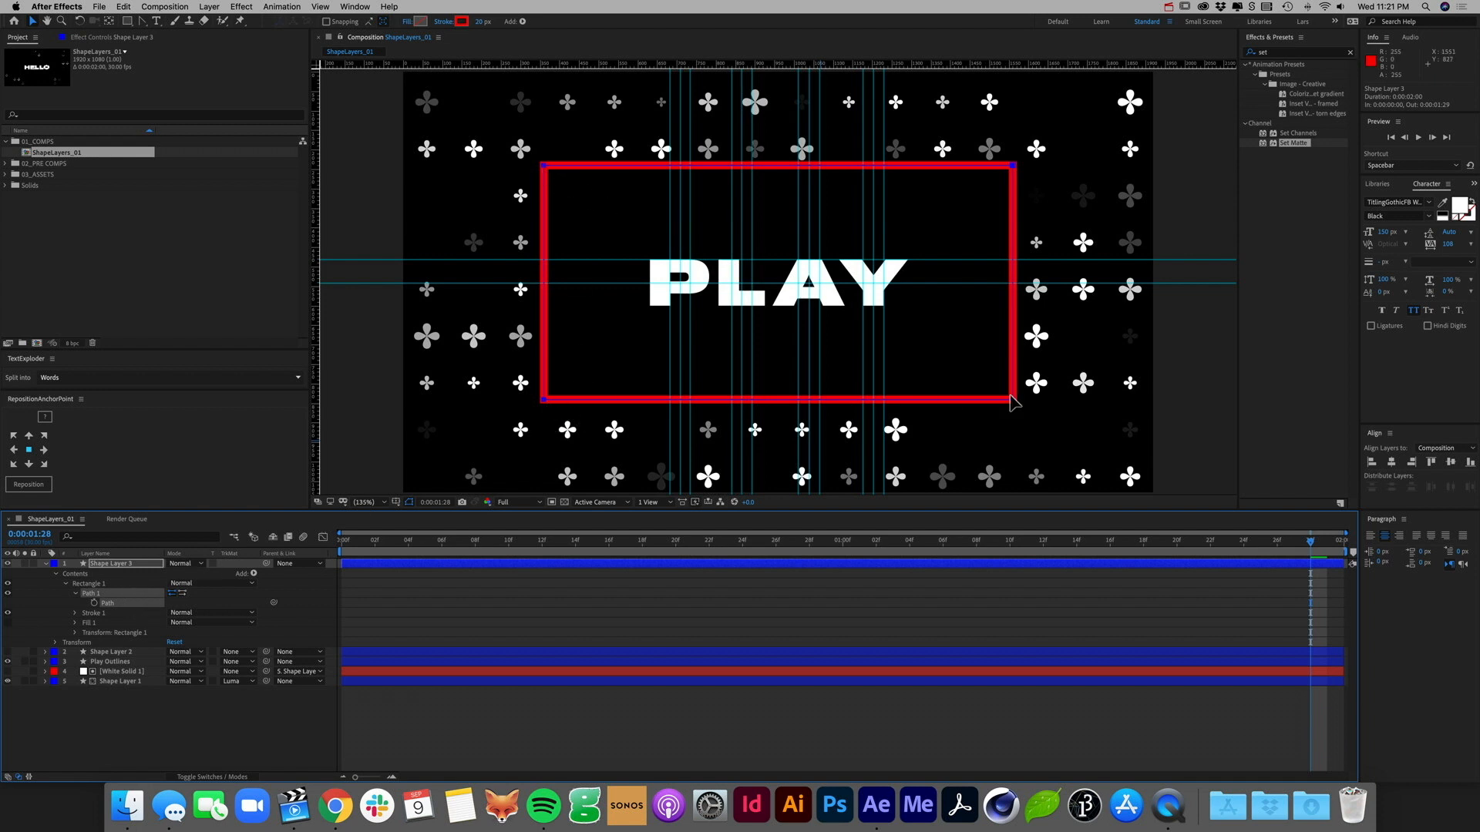
left_click(543, 400)
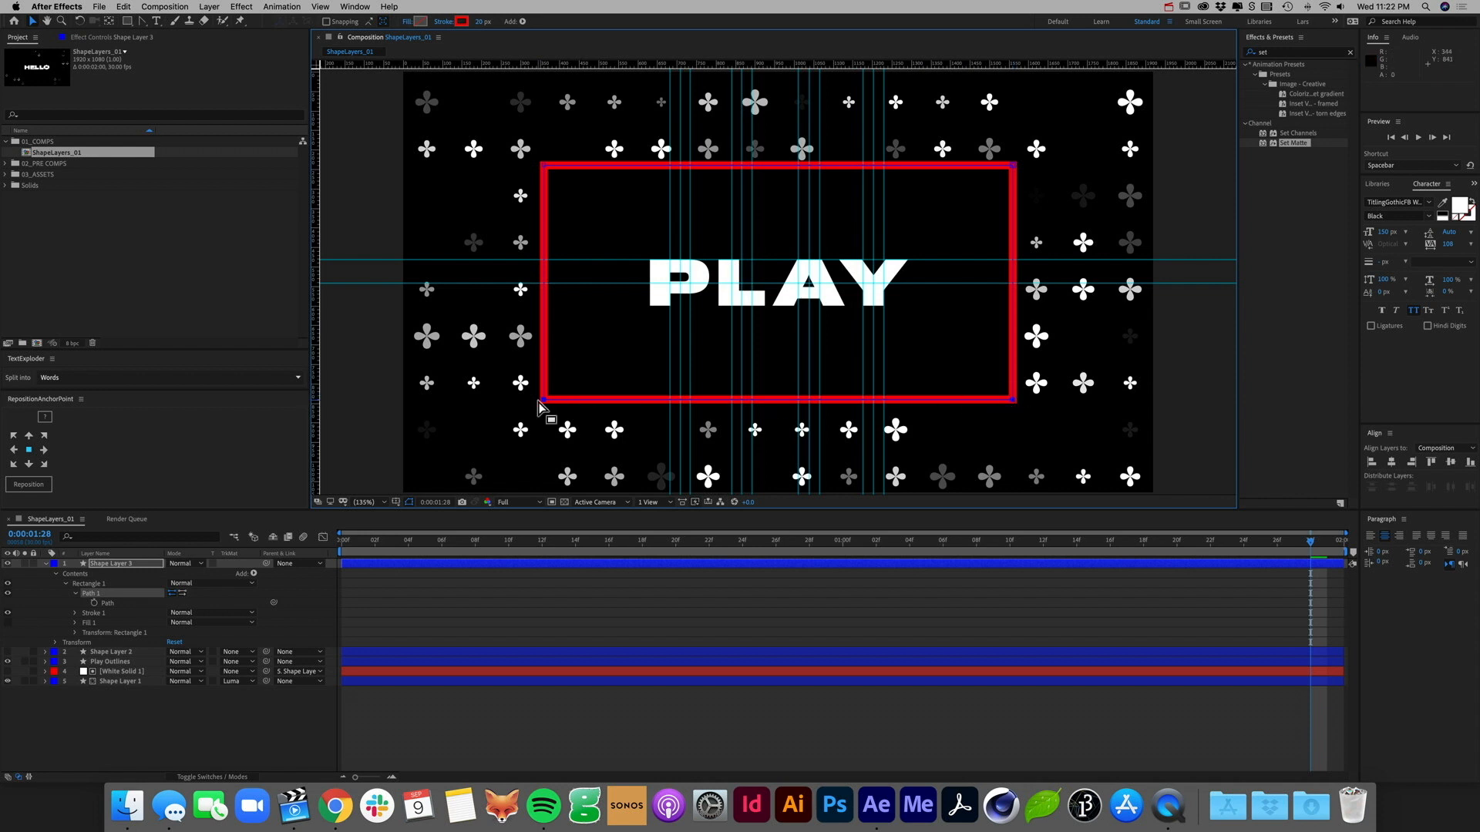
right_click(1014, 406)
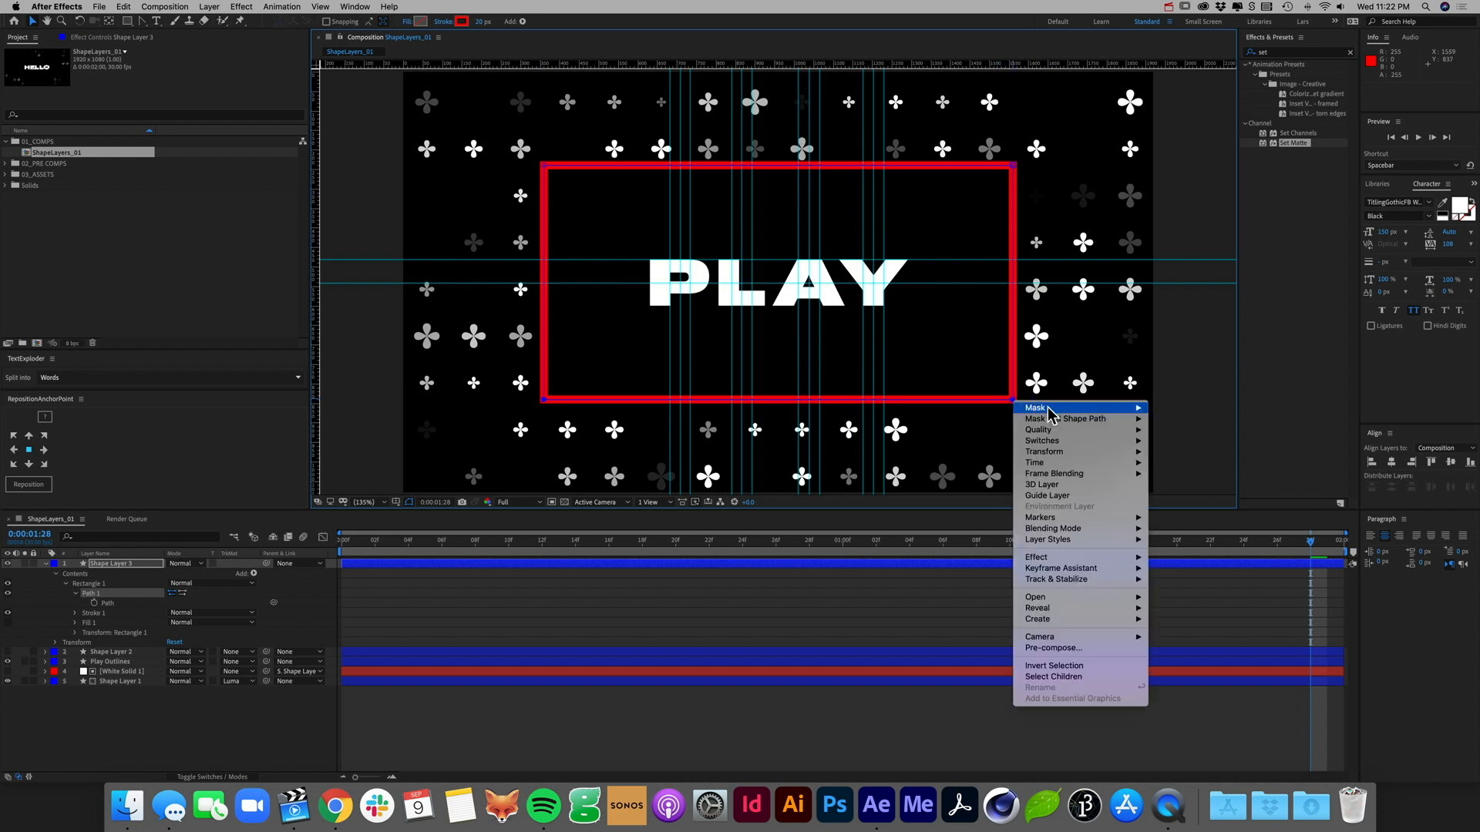
mouse_move(1049, 422)
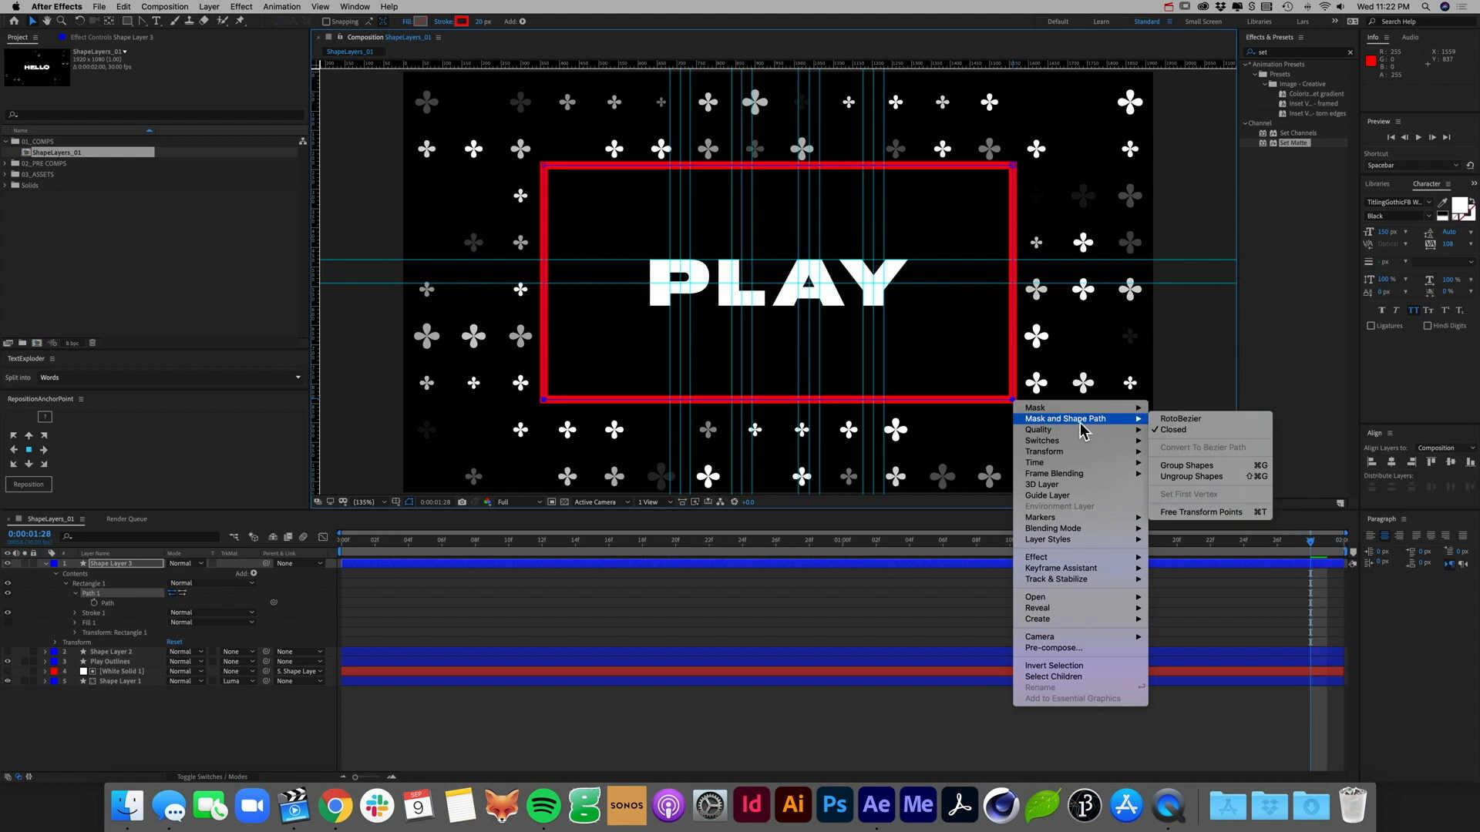
left_click(1182, 432)
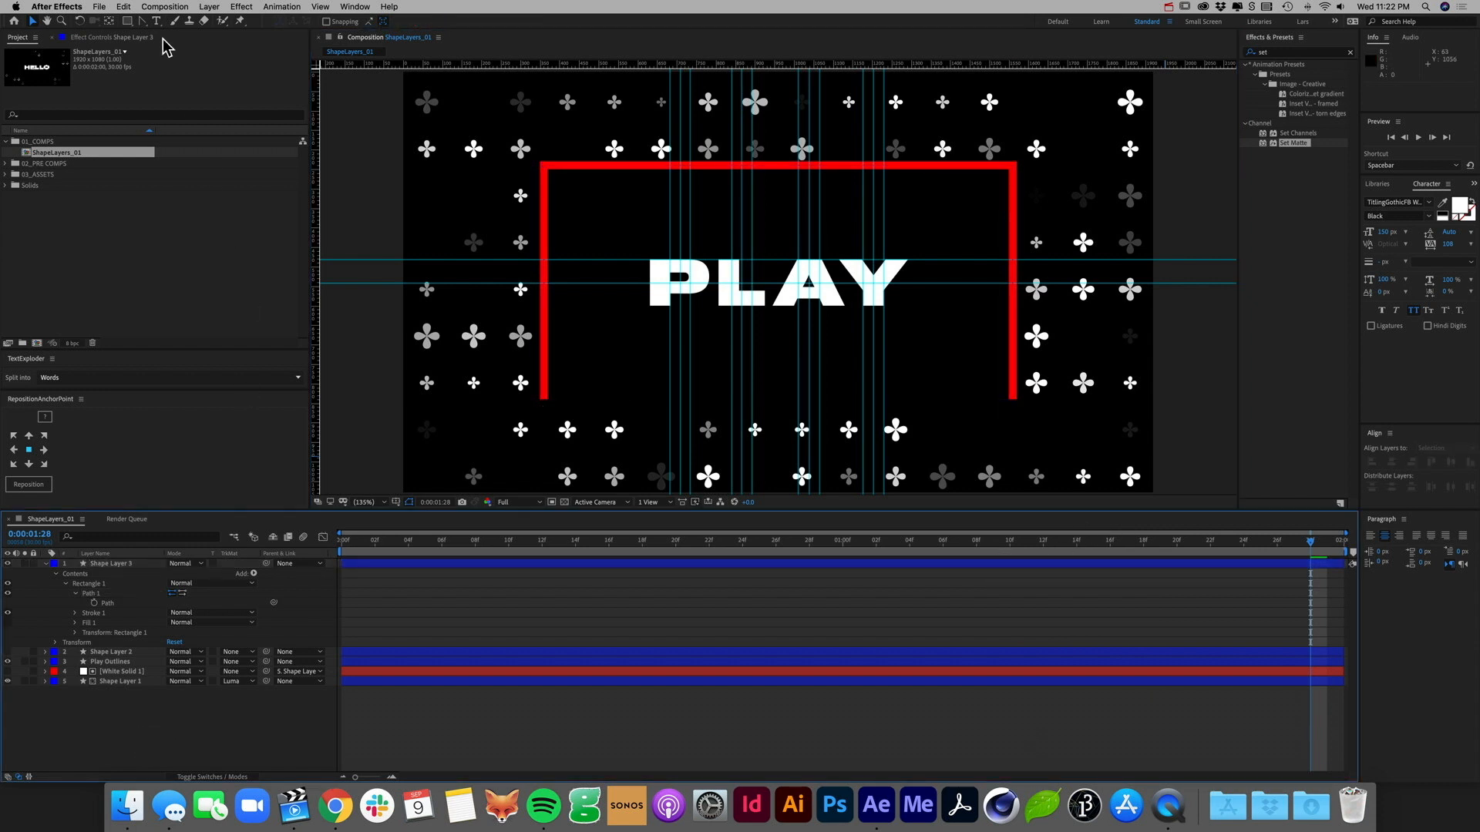
Step: Draw a freehand open path of five points with the Pen tool, from outside the frame's upper-left corner to below the title
left_click(141, 21)
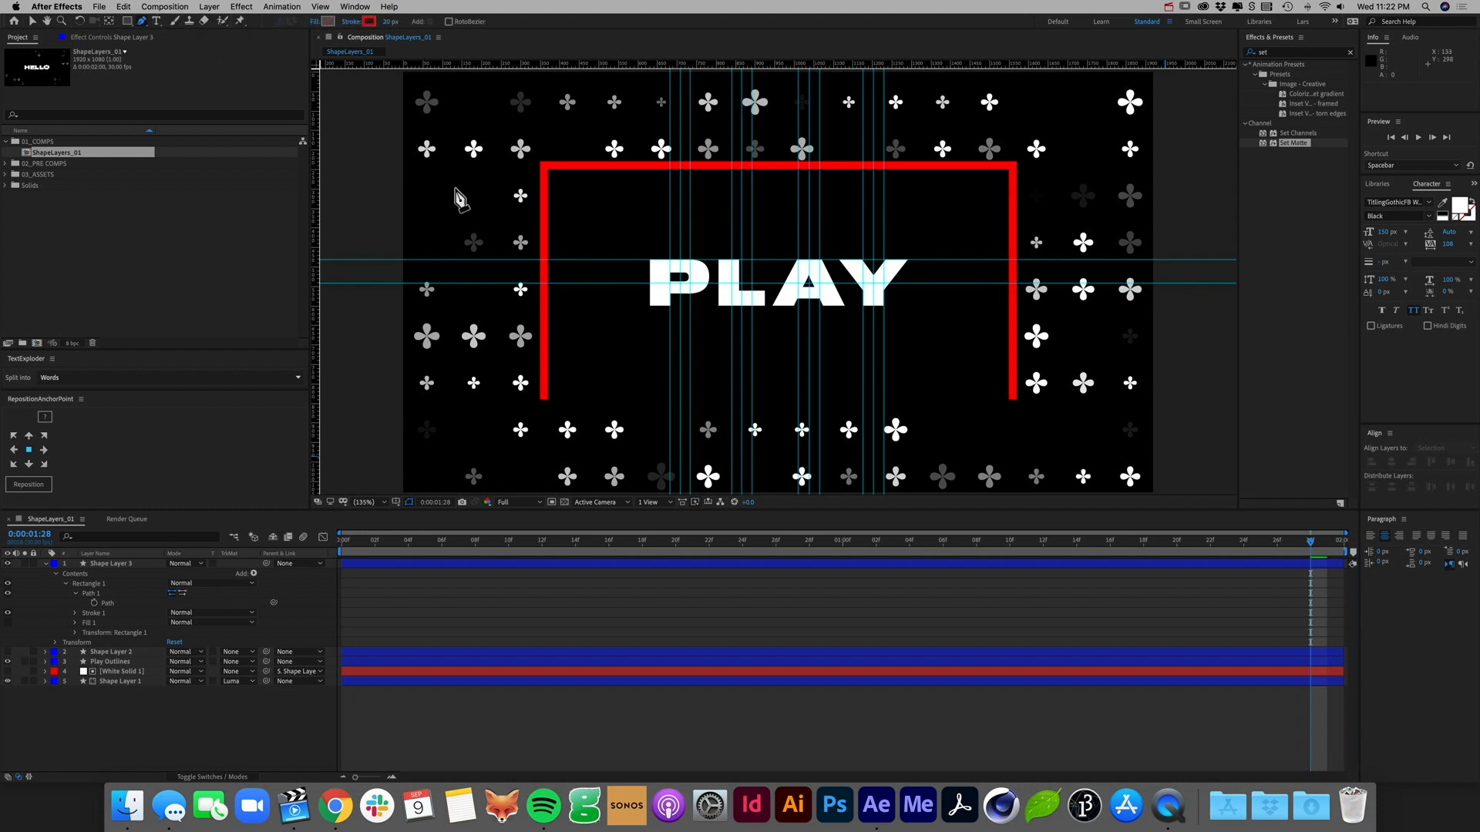
left_click(456, 187)
left_click(488, 109)
left_click(720, 177)
left_click(771, 251)
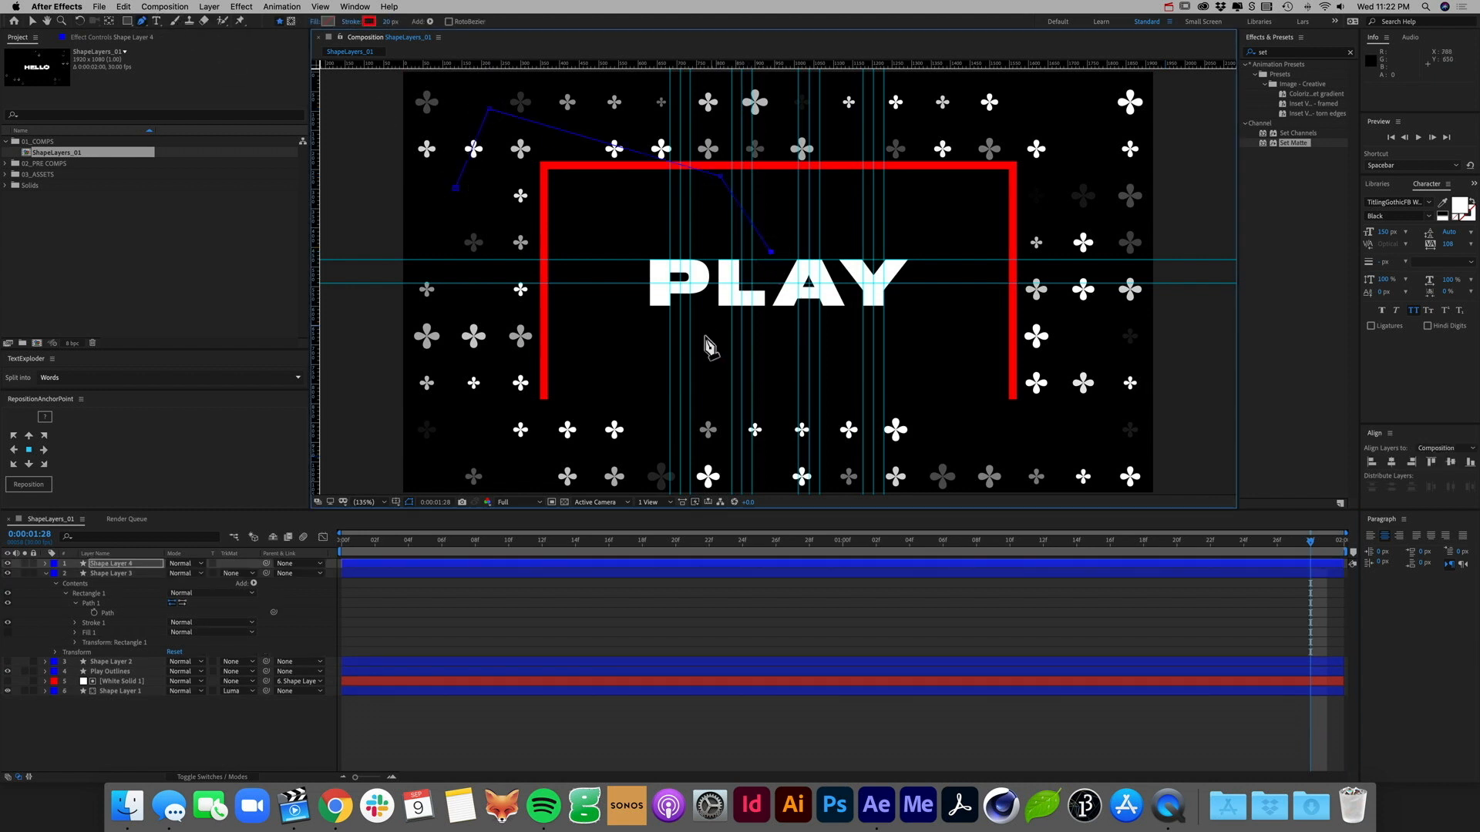
left_click(704, 336)
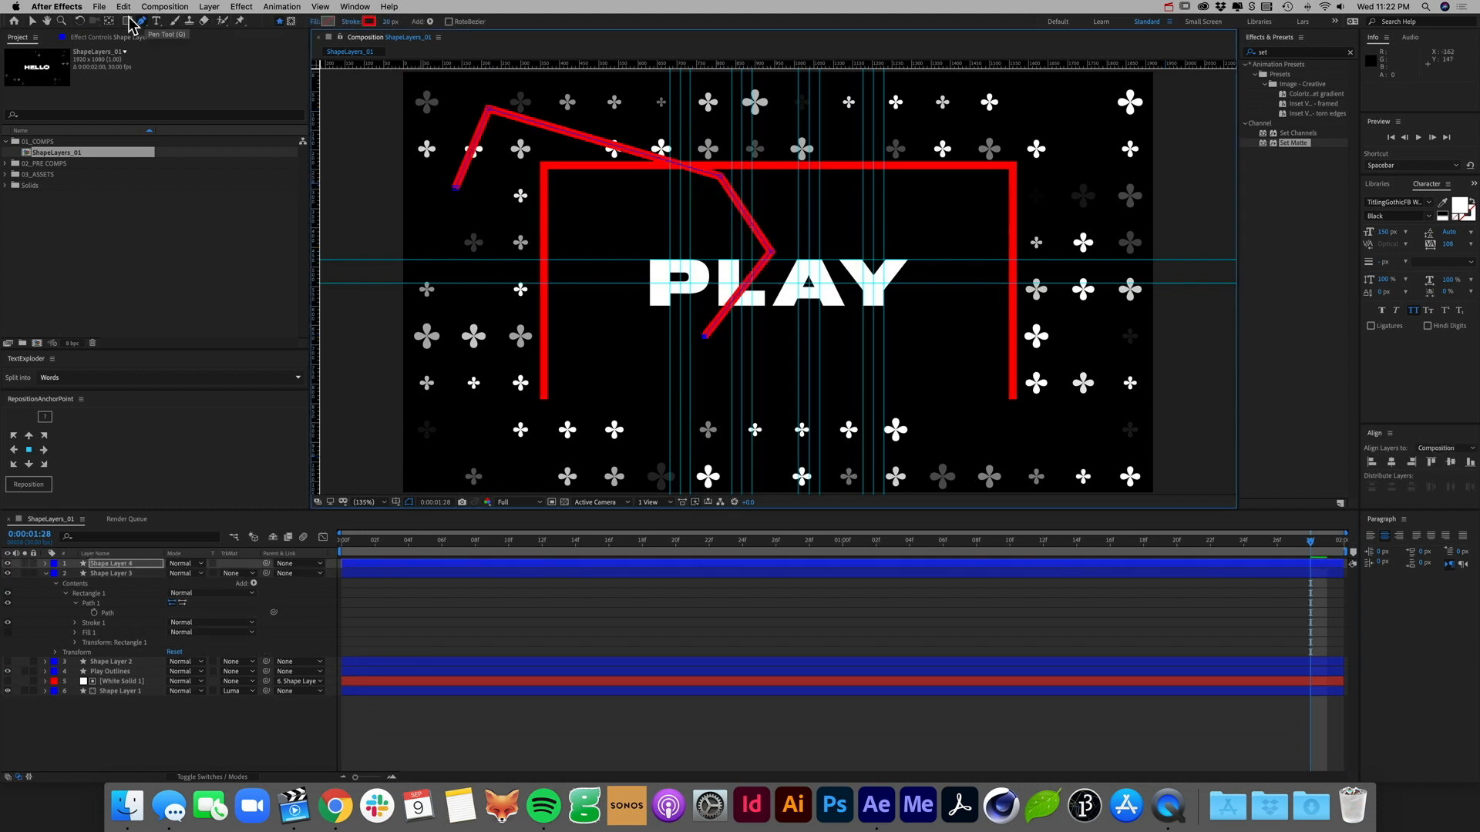
Step: Close the freehand path between its first and last points using the Closed option
left_click(31, 21)
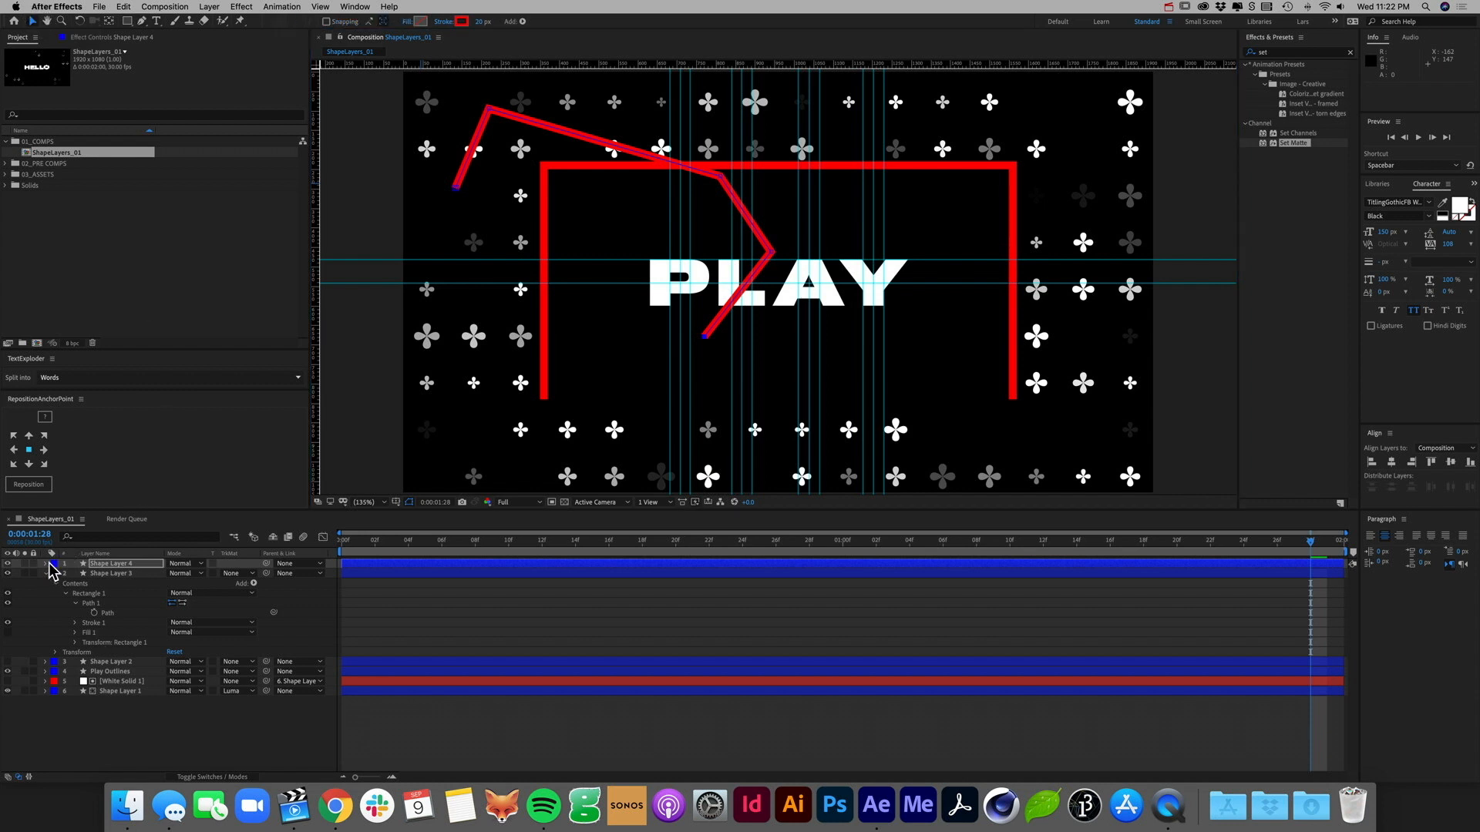
left_click(456, 187)
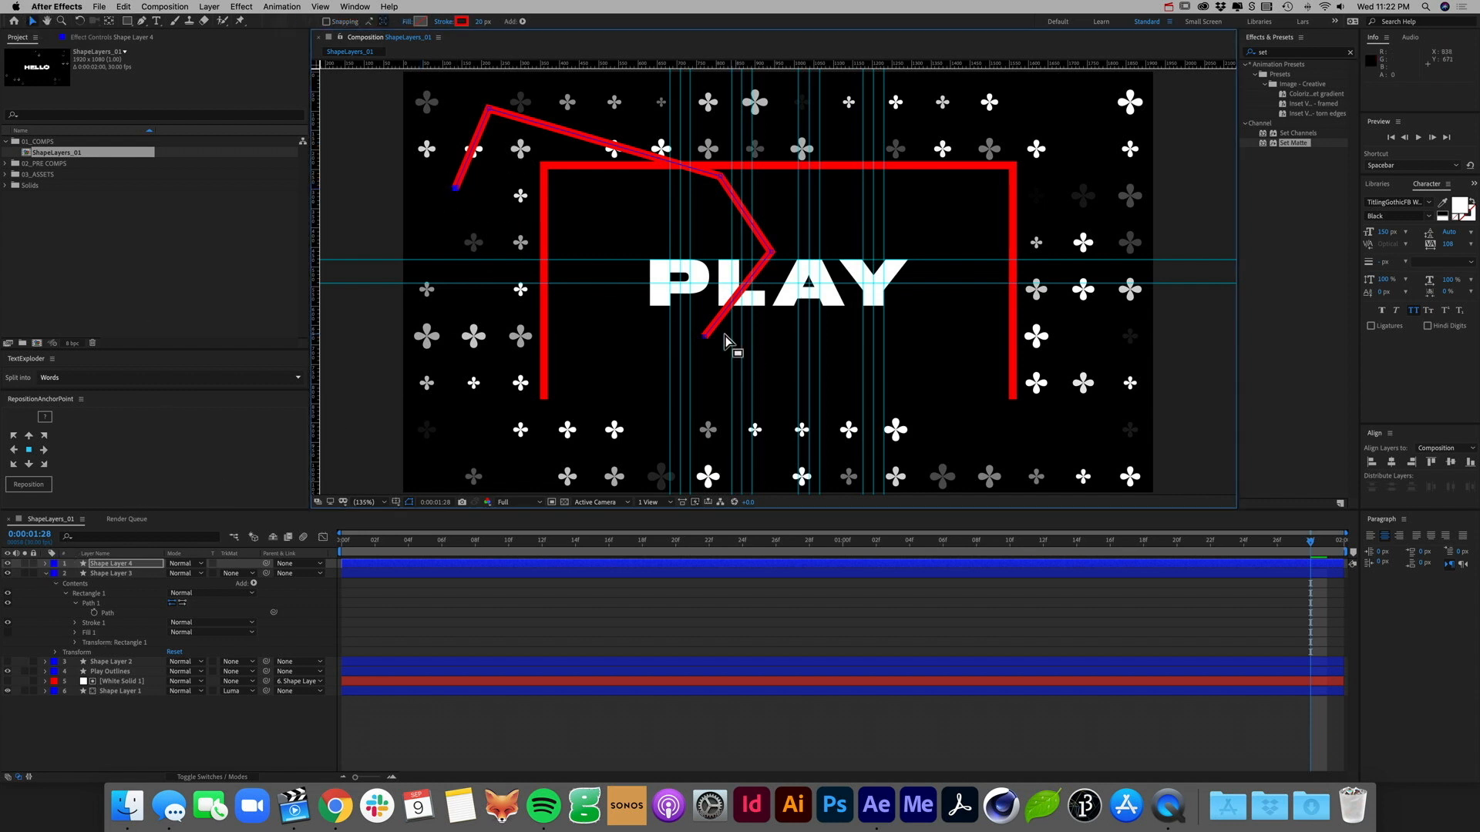
right_click(700, 338)
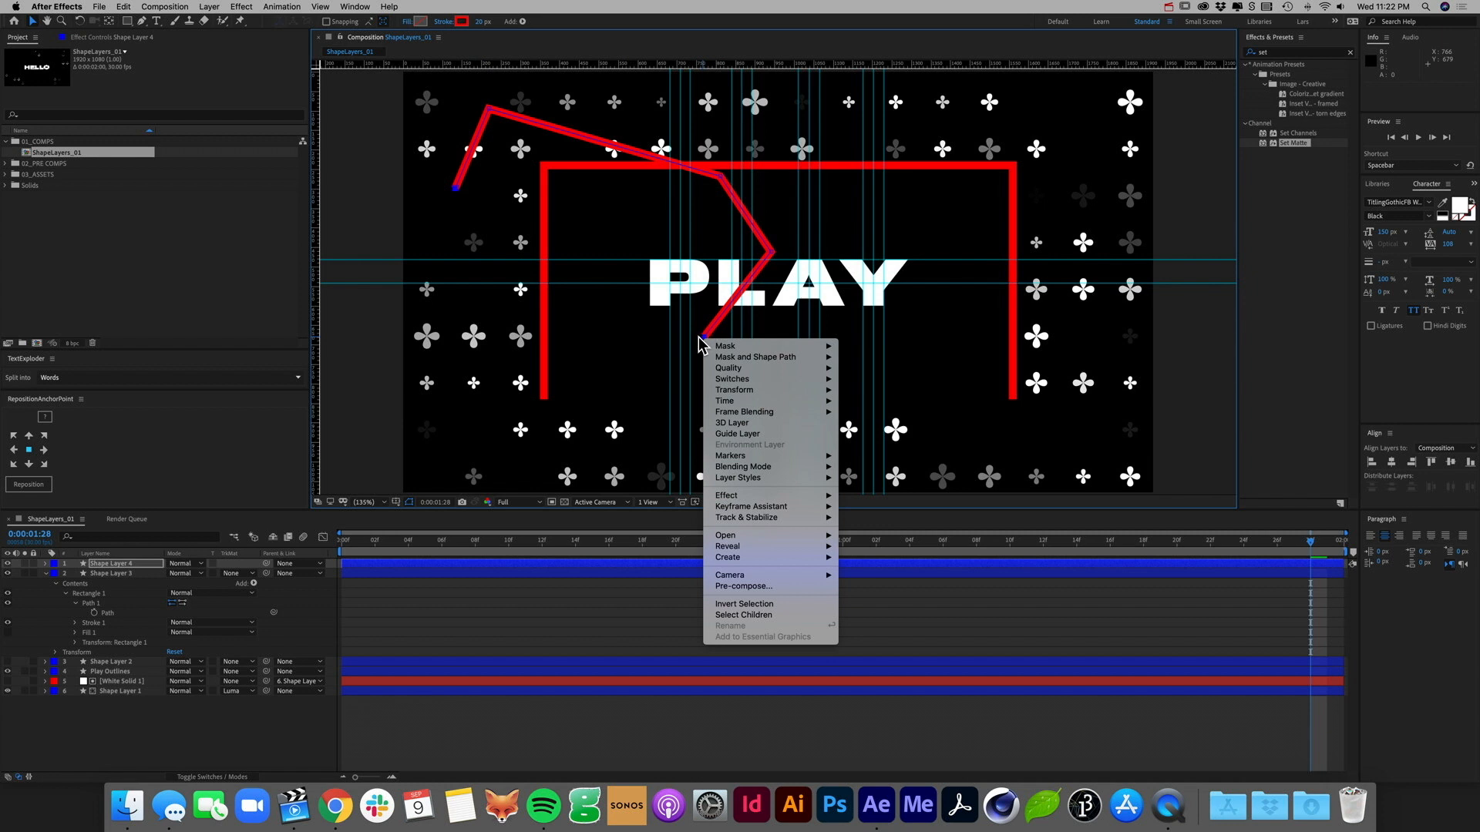
mouse_move(771, 357)
left_click(853, 375)
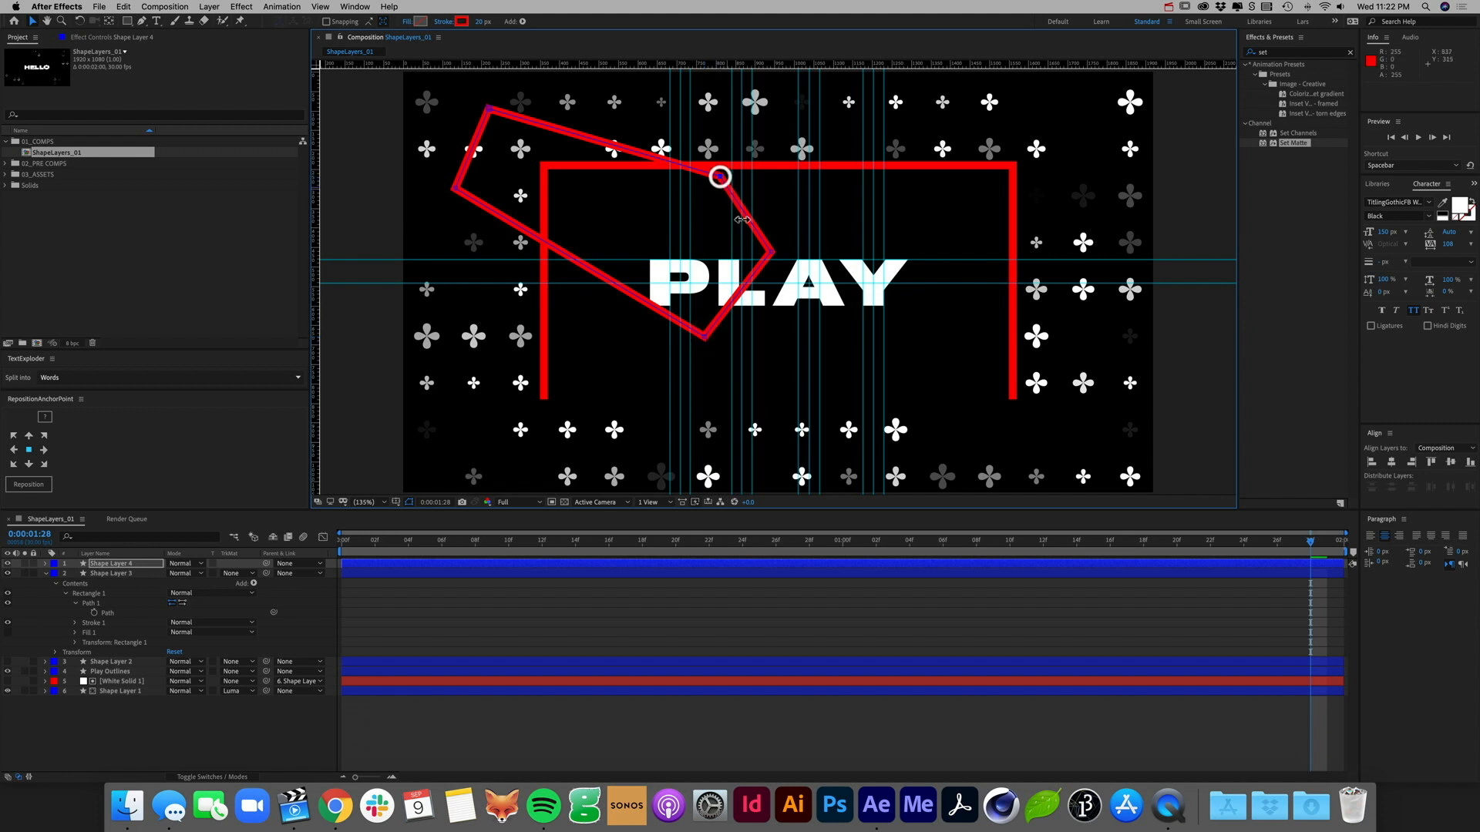
Step: Open the freehand path between its two right-hand vertices, and delete its layer, Shape Layer 4
right_click(771, 251)
mouse_move(800, 274)
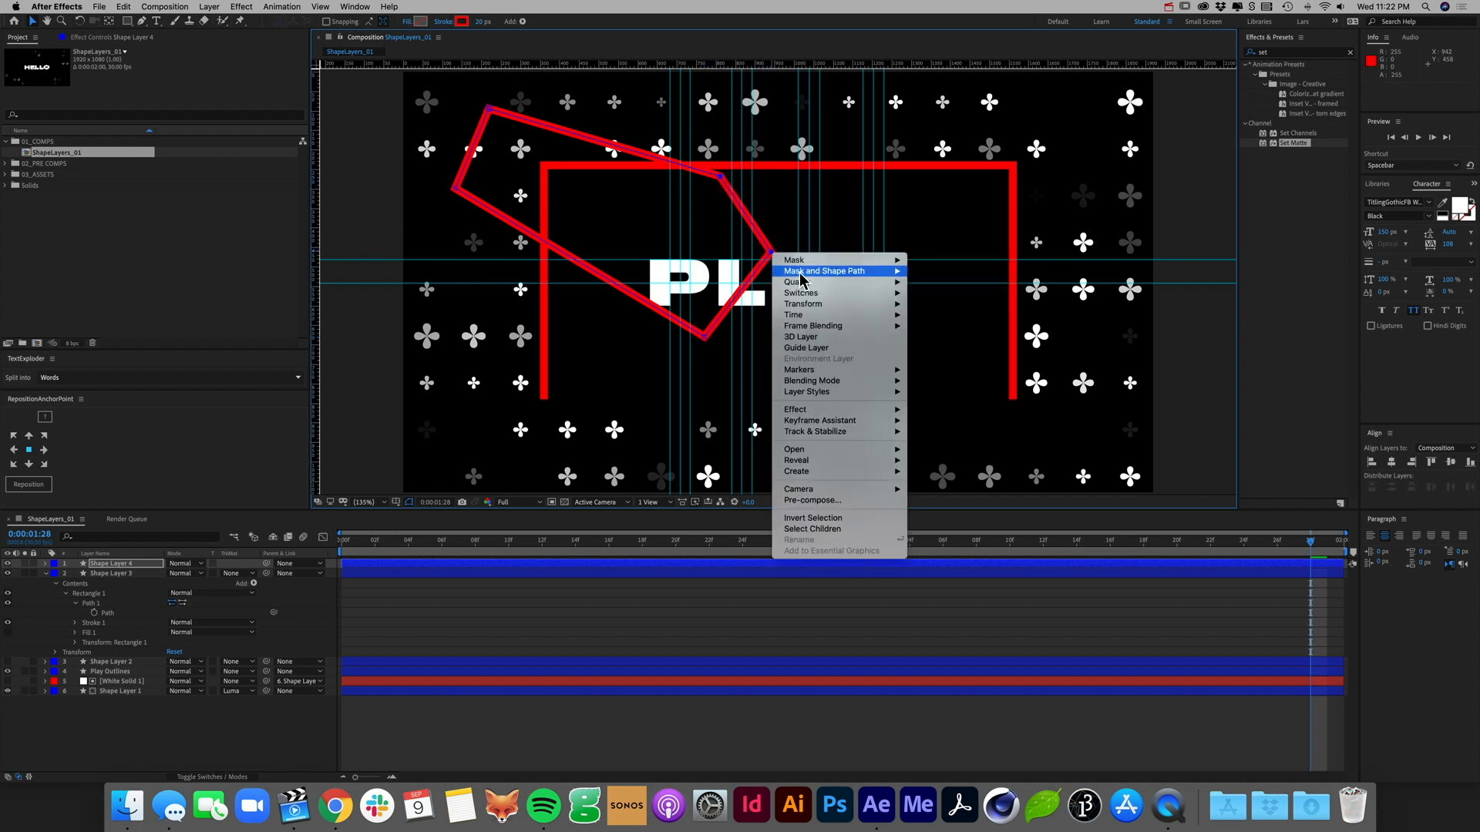
left_click(962, 281)
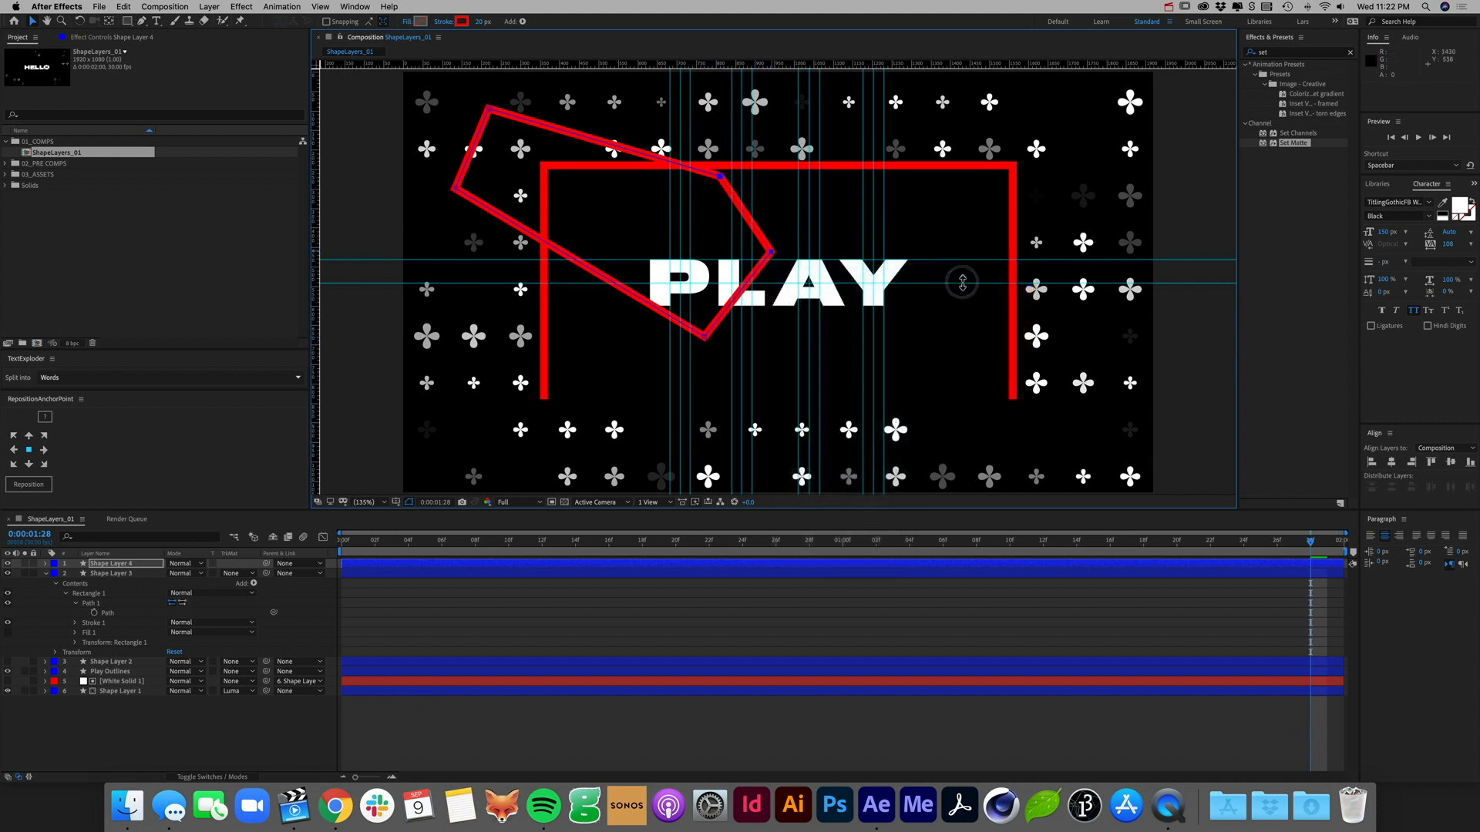
left_click(123, 565)
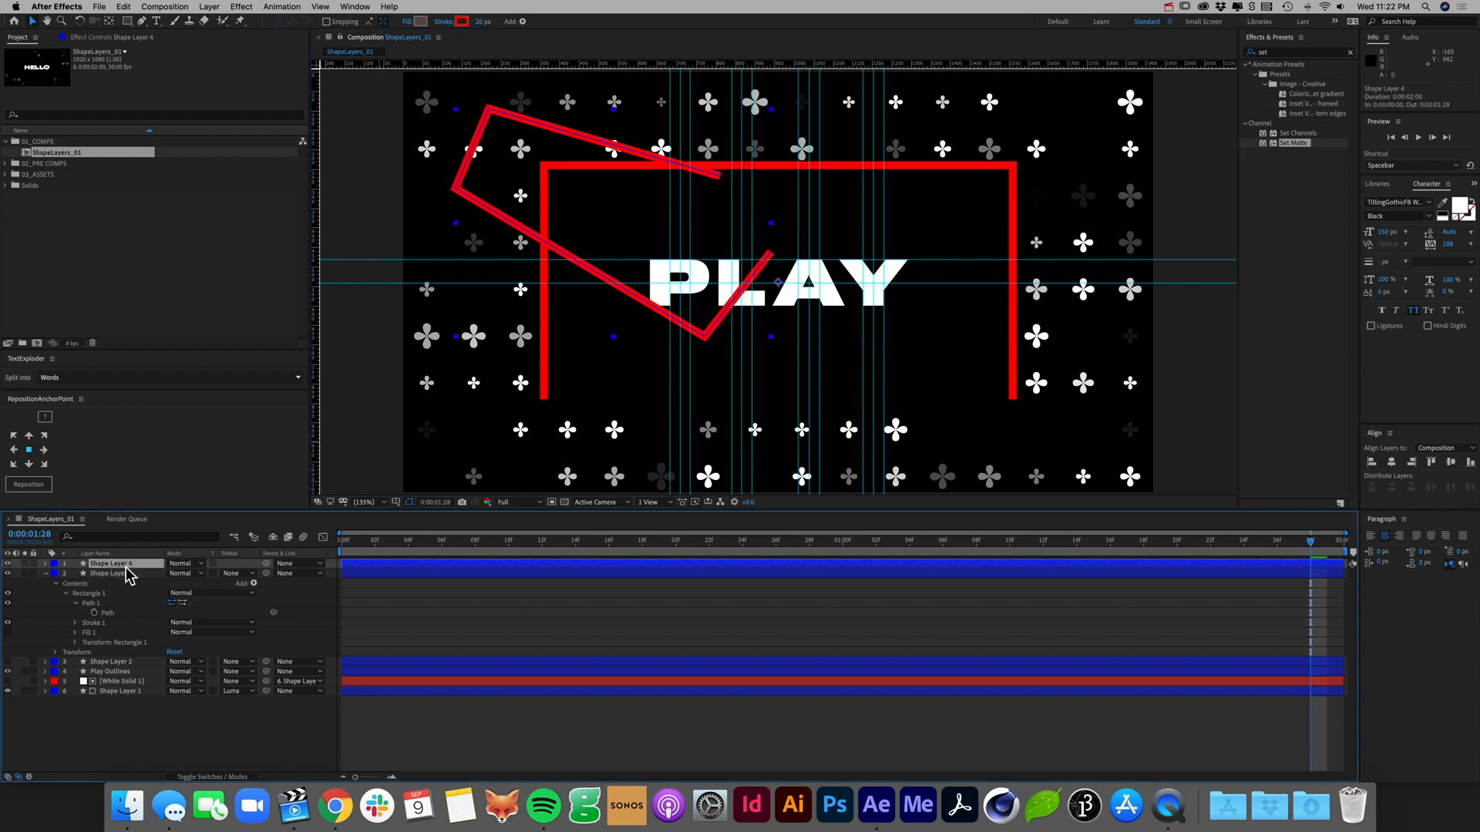
key("BackSpace")
Step: Select the two bottom end vertices of Shape Layer 3's Path 1 and set the frame's path to Closed again
left_click(125, 568)
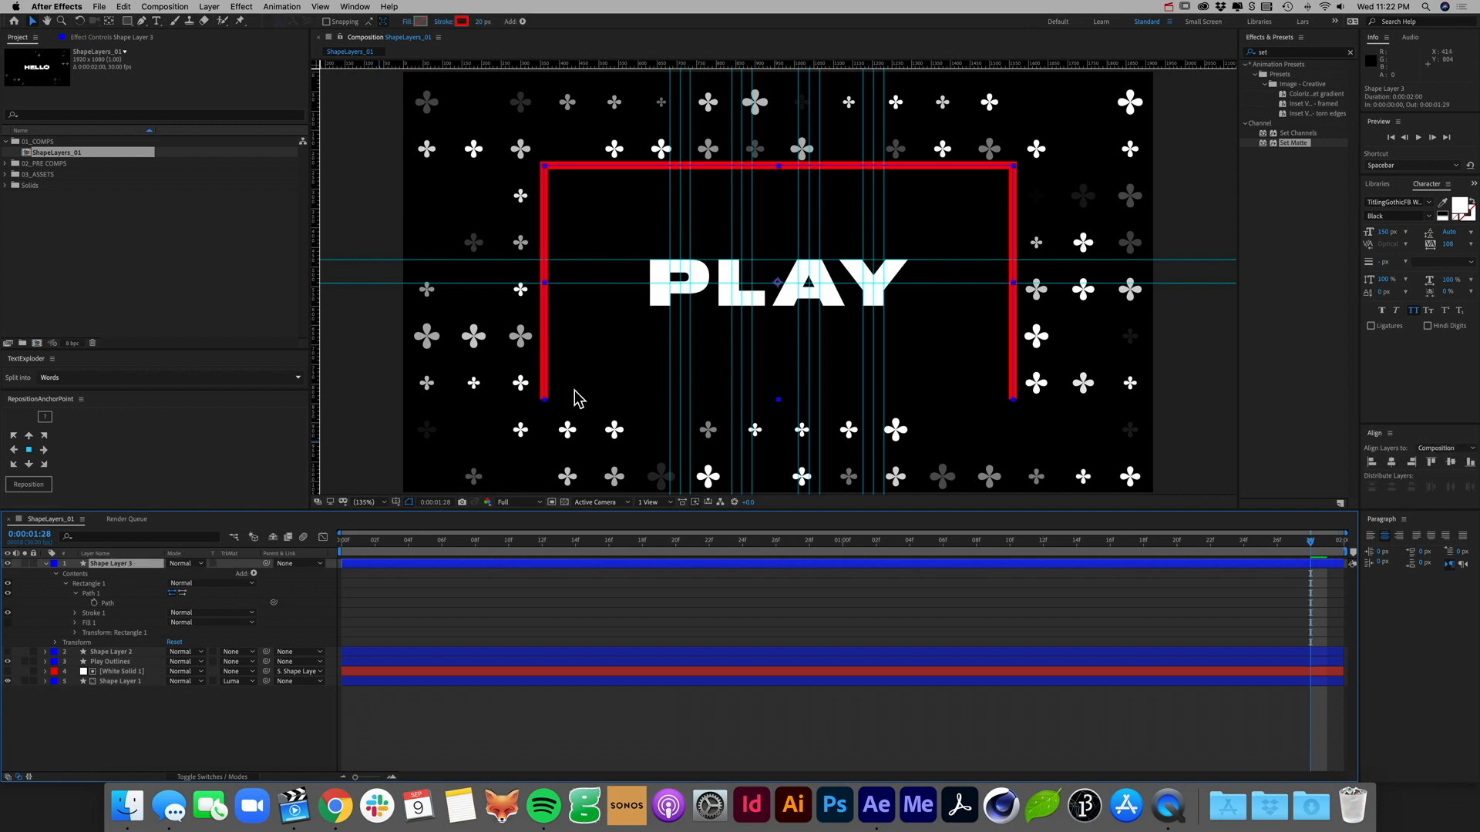
right_click(1012, 400)
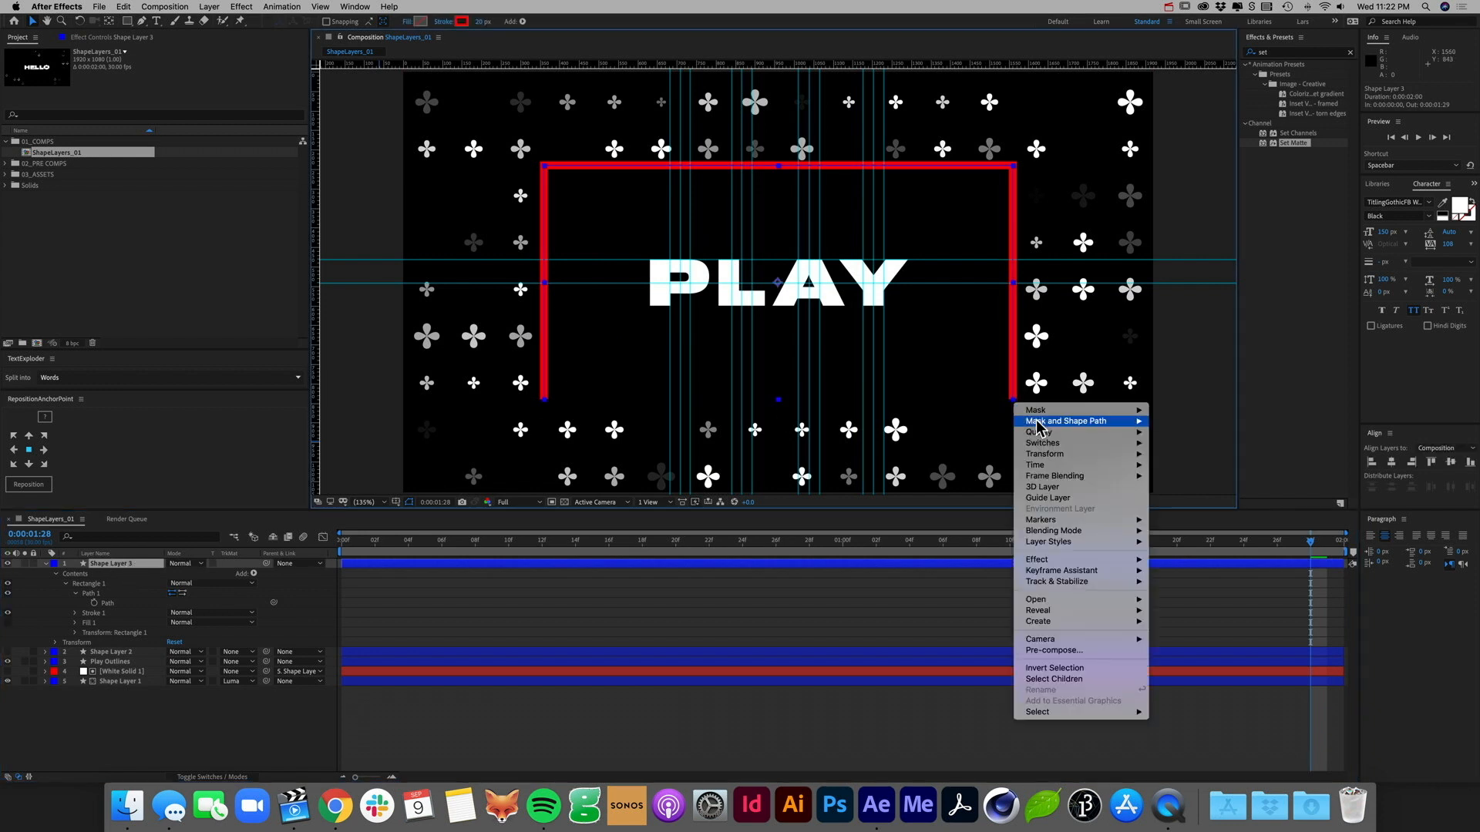
left_click(907, 394)
left_click(1015, 402)
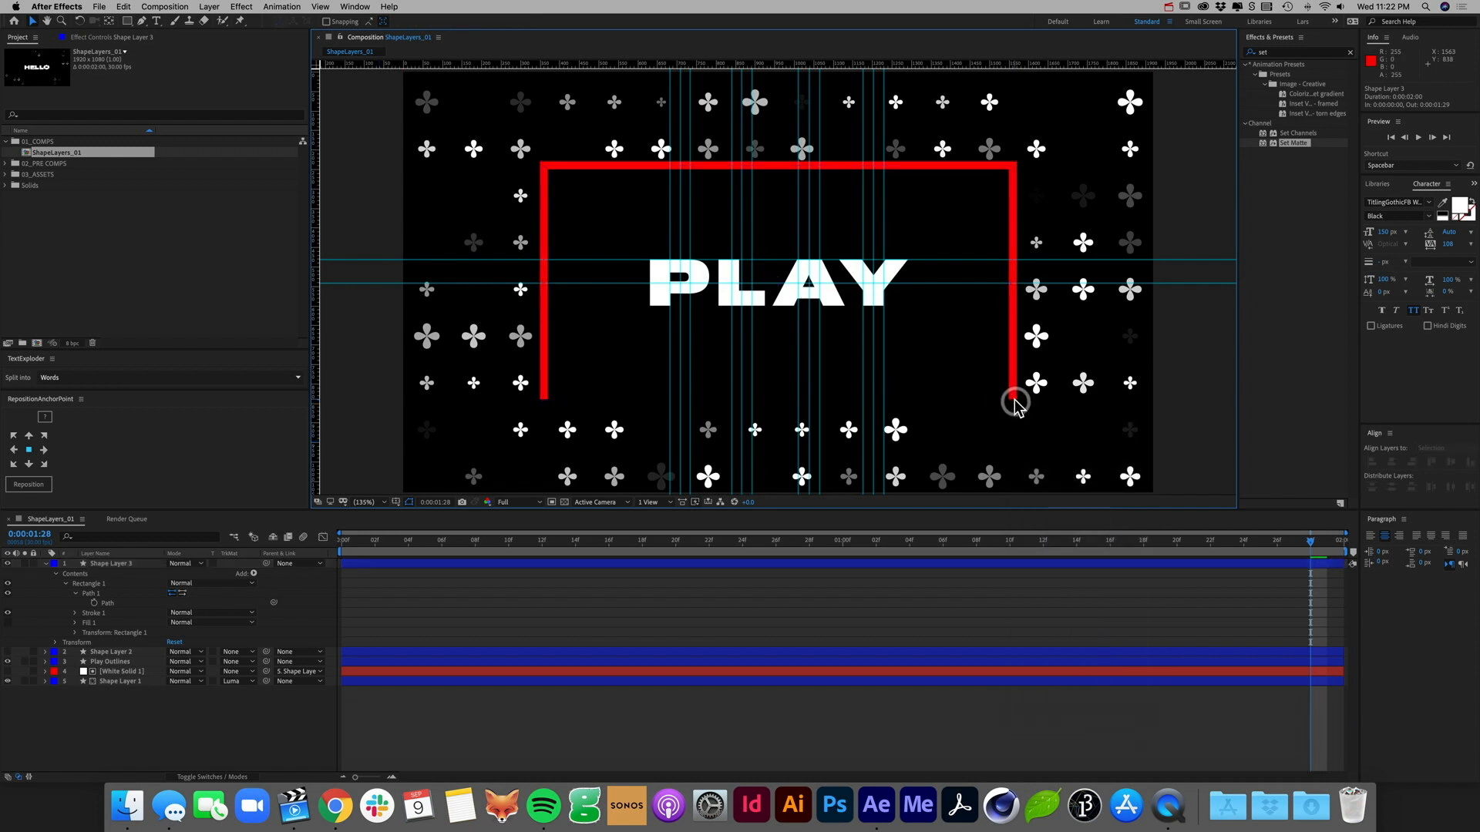
left_click(1013, 400)
left_click(102, 594)
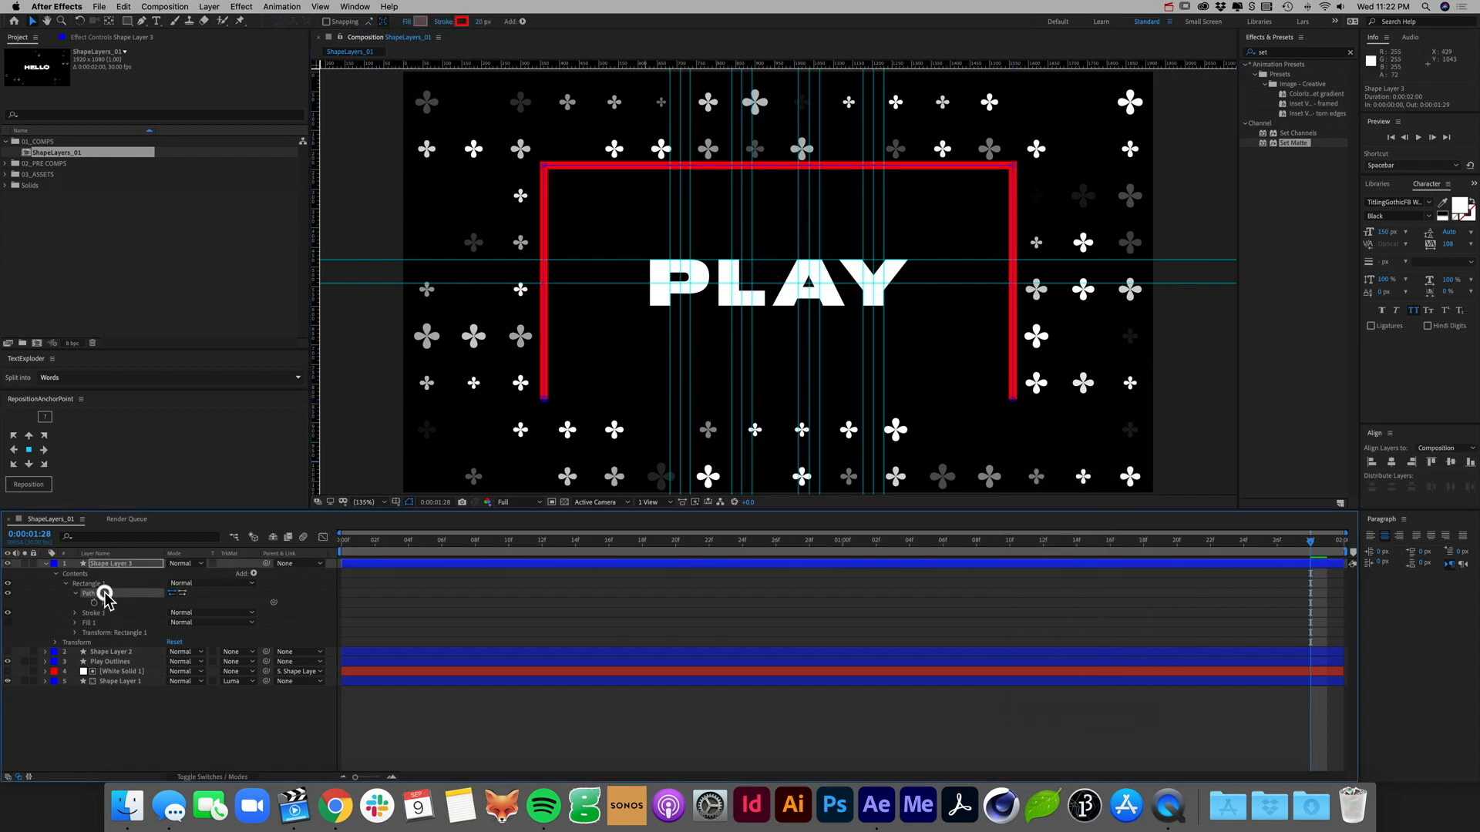
left_click(543, 401)
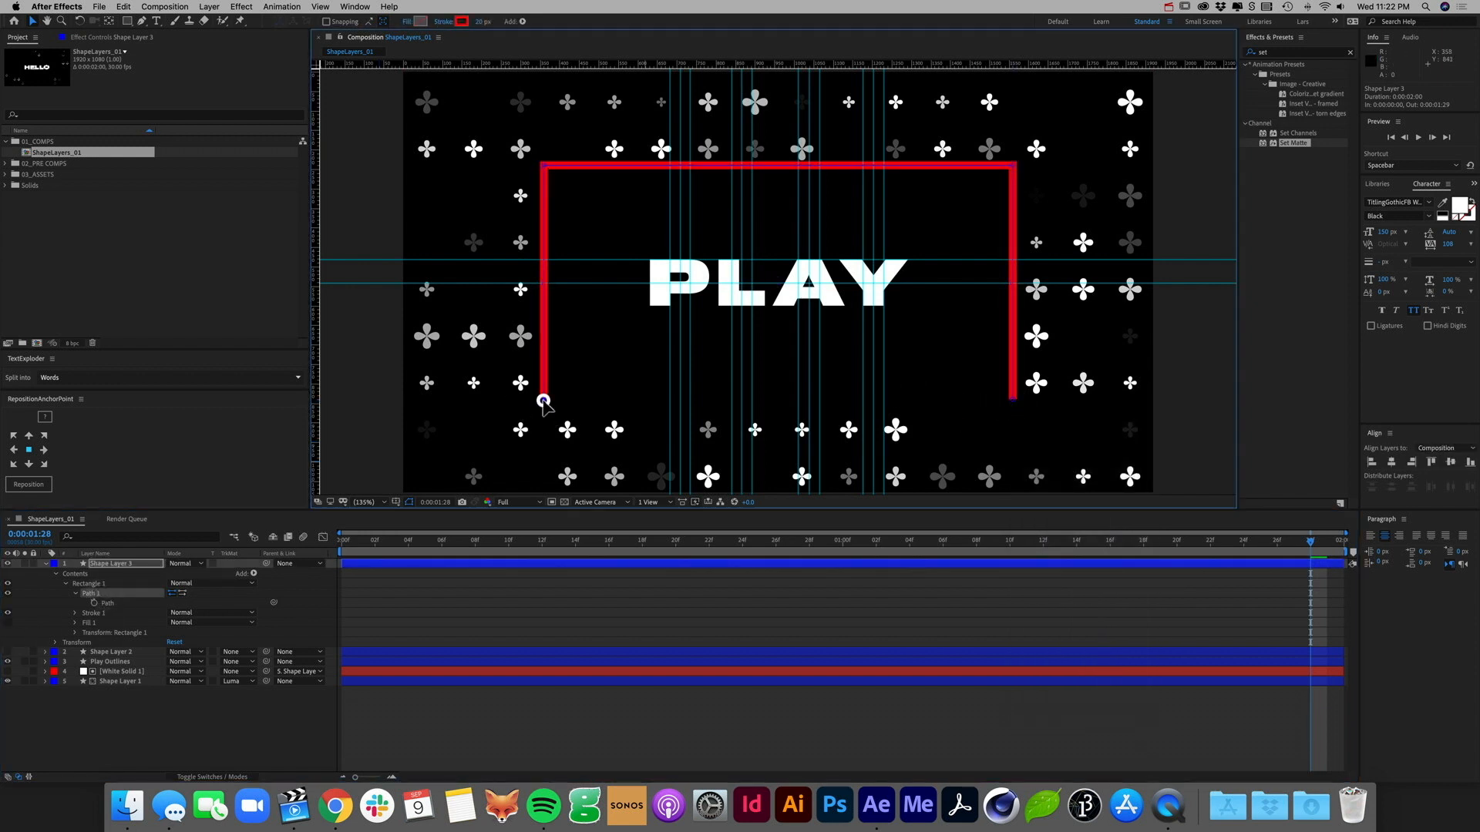
left_click(1013, 400, "shift")
right_click(1014, 402)
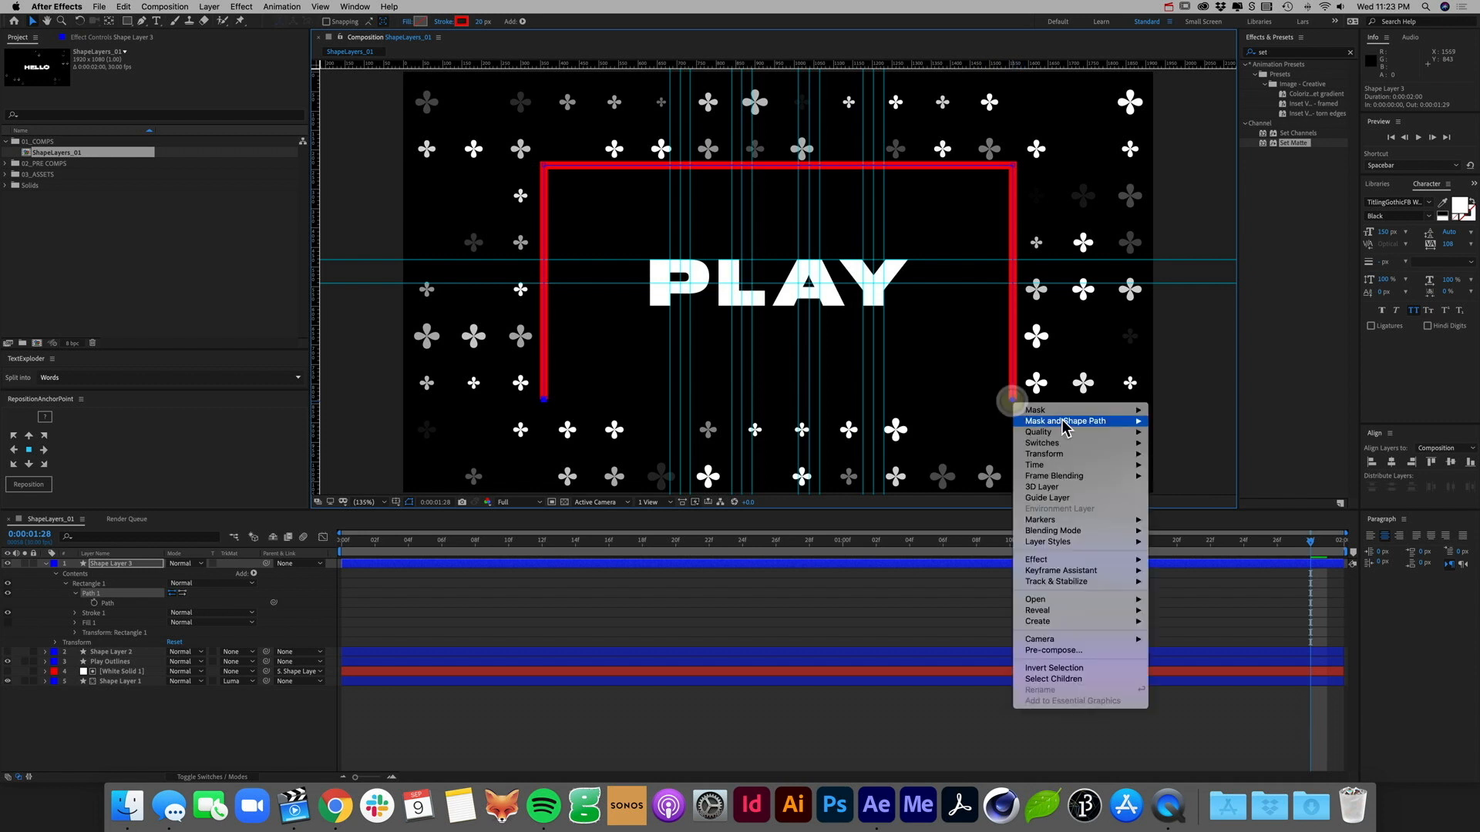
mouse_move(1073, 421)
left_click(1183, 436)
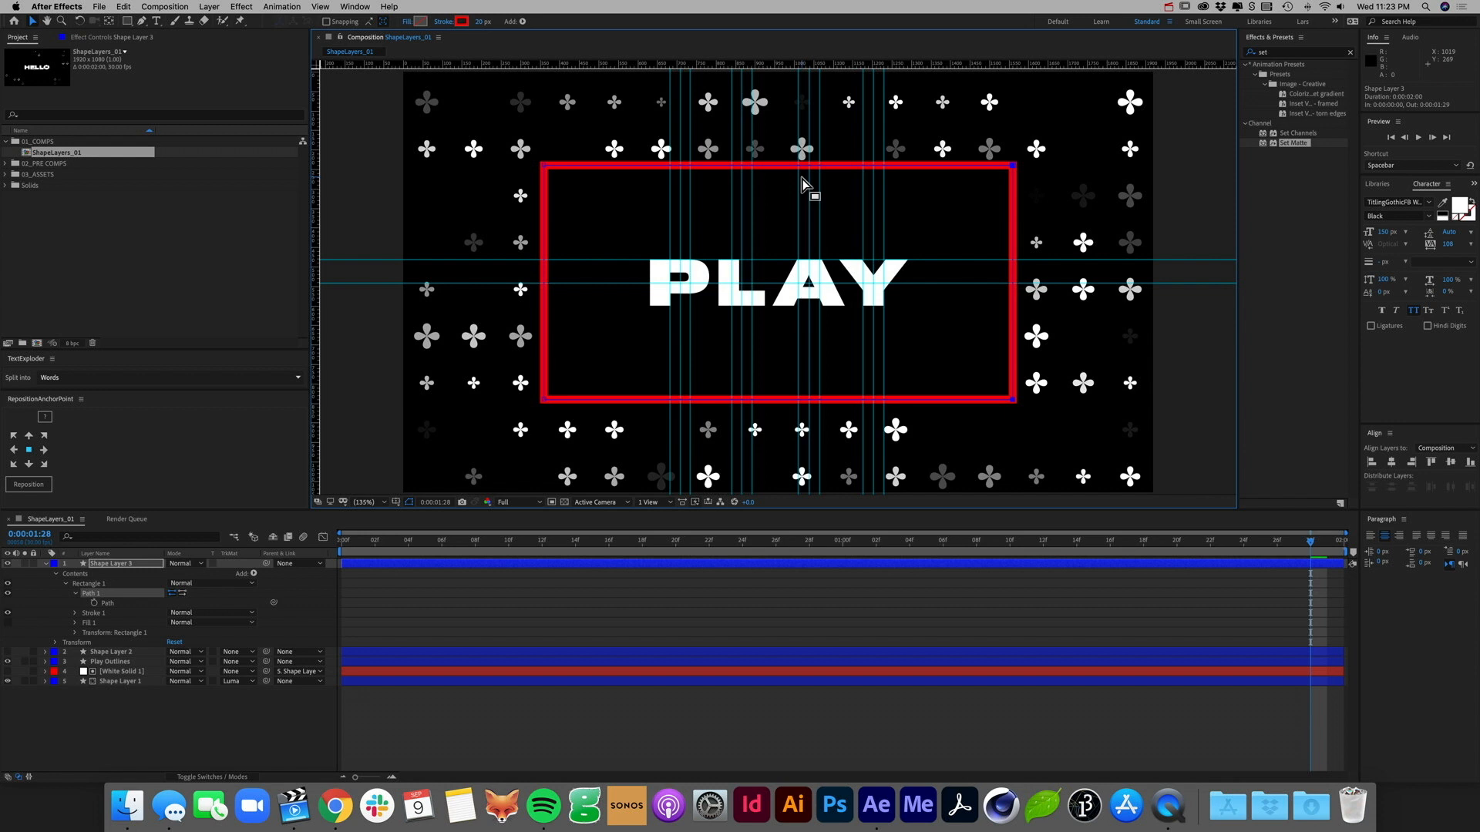
Step: Add a Trim Paths operator to the Rectangle 1 group of Shape Layer 3
left_click(116, 594)
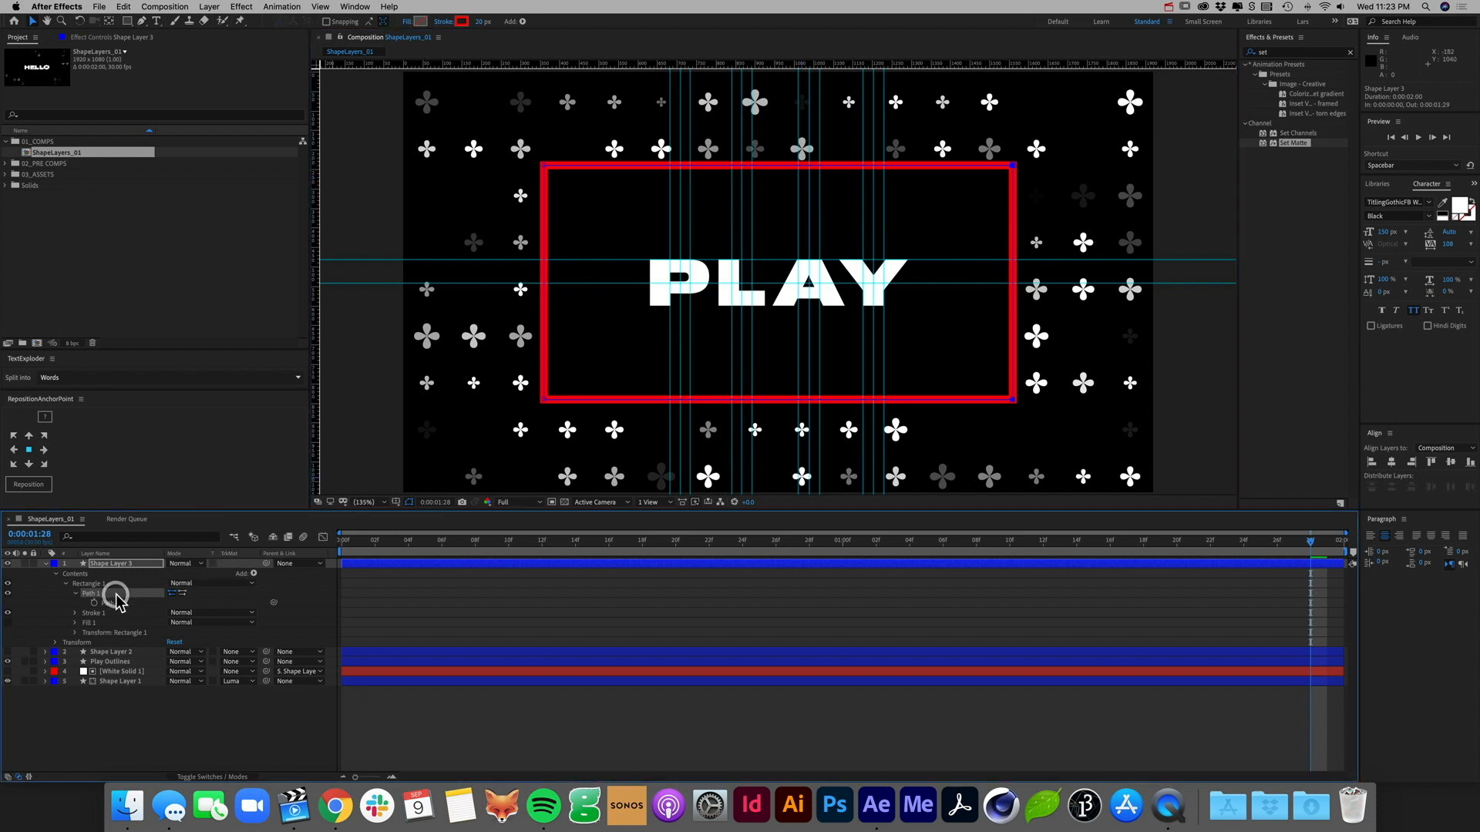
left_click(114, 583)
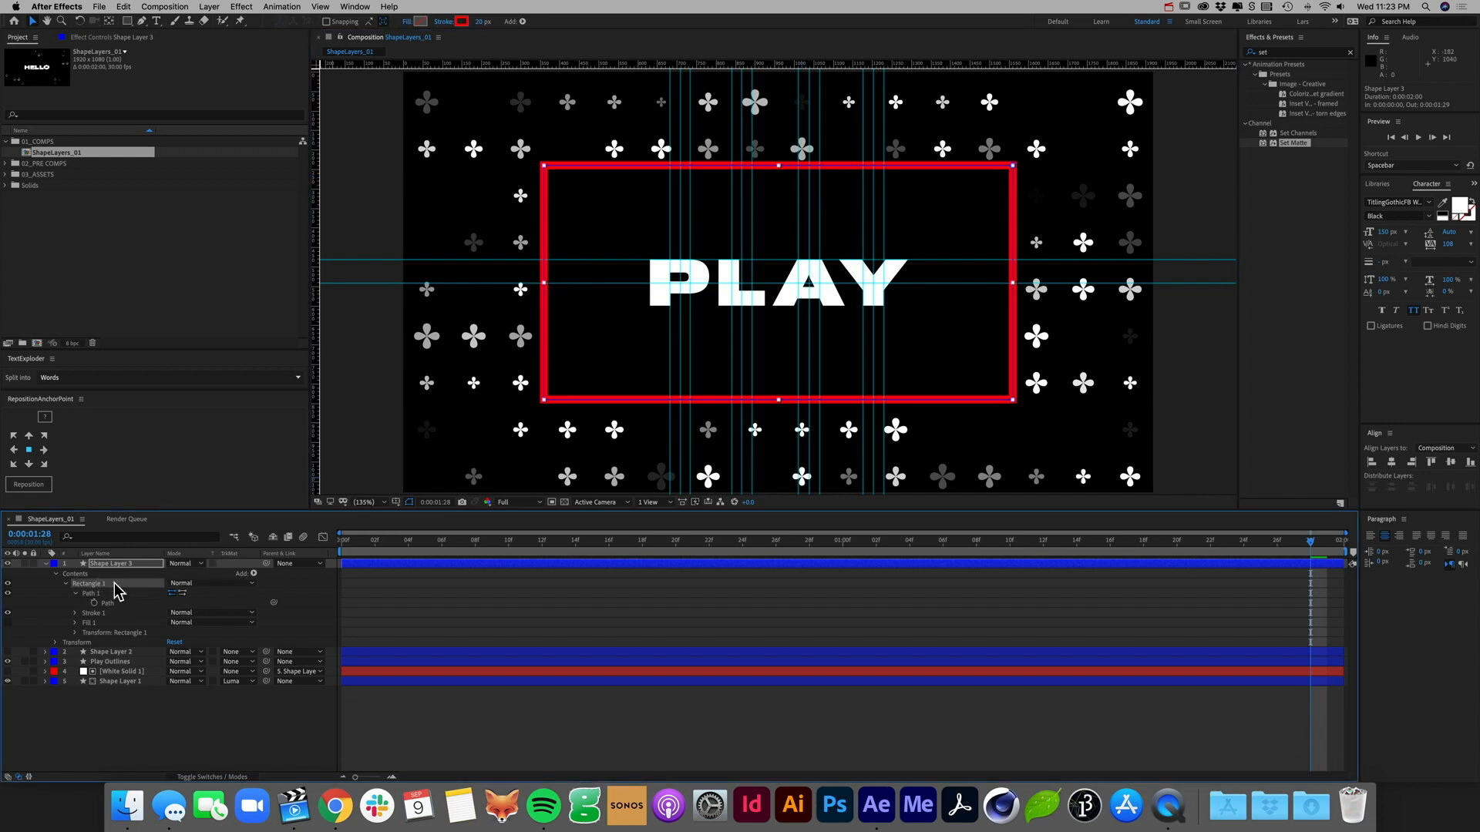
left_click(254, 573)
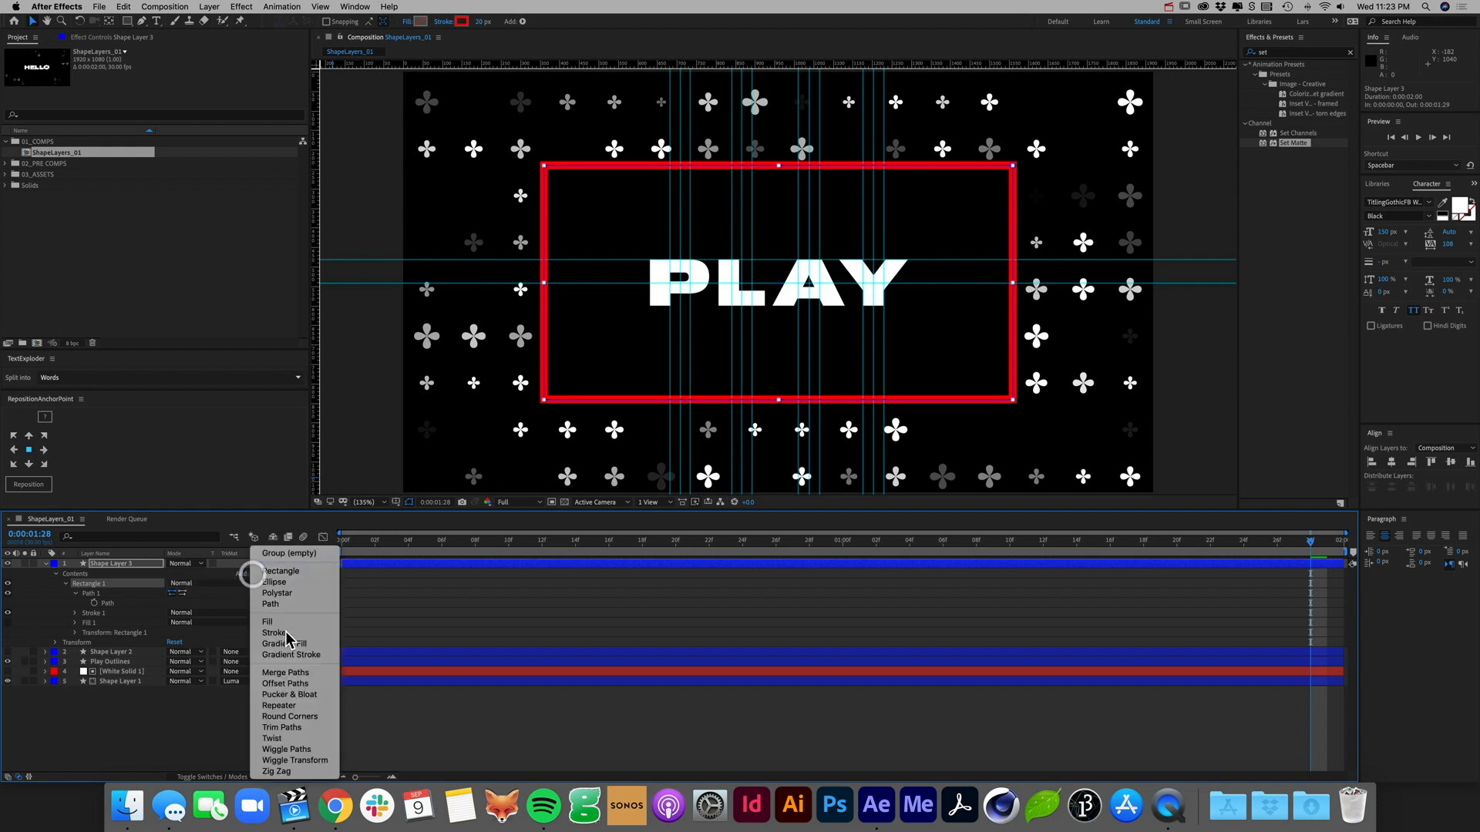
left_click(310, 728)
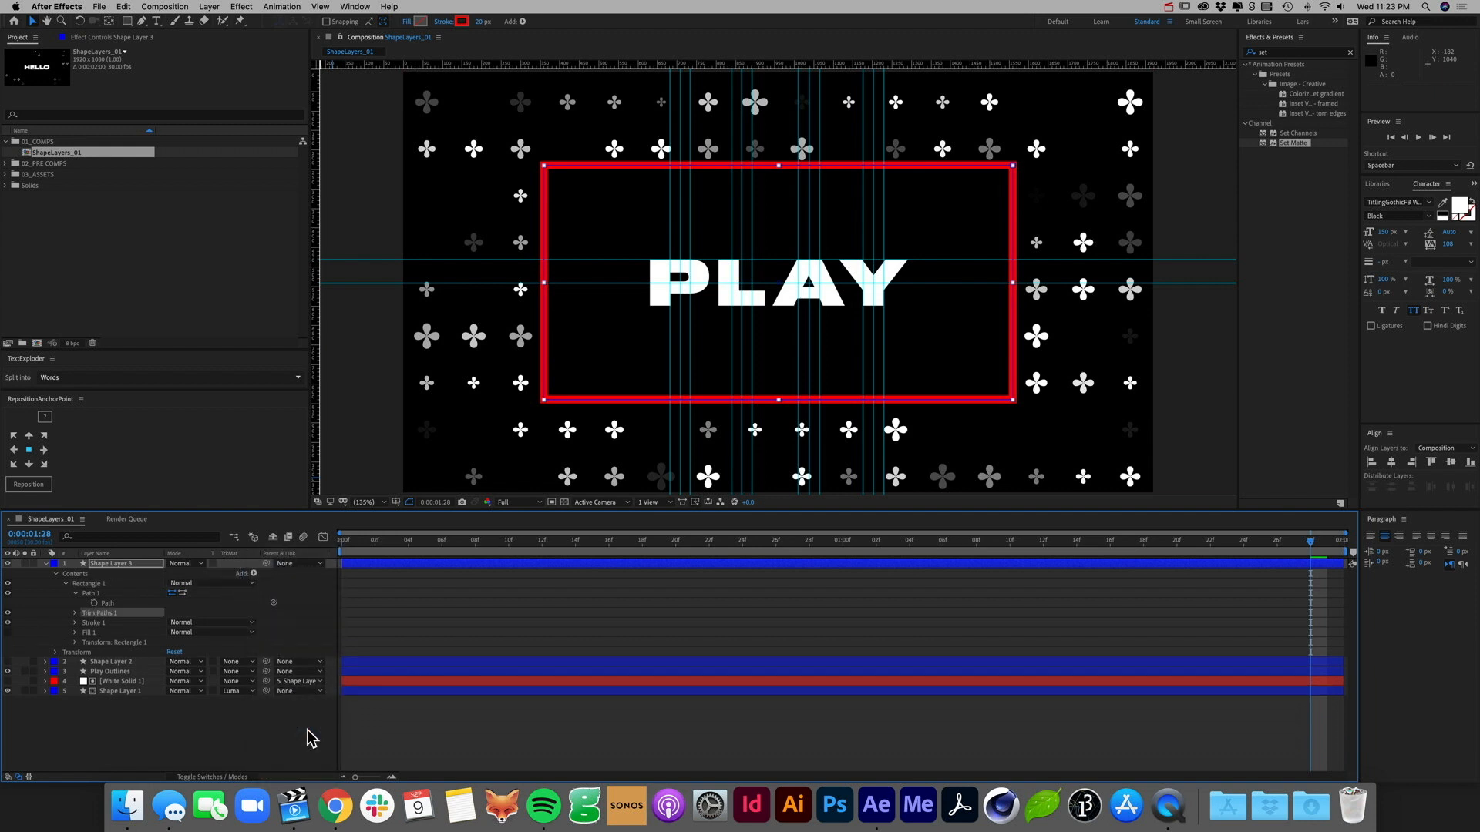
Step: Return to the first frame and delete the Trim Paths 1 operator from Shape Layer 3's Rectangle 1 group
left_click(75, 613)
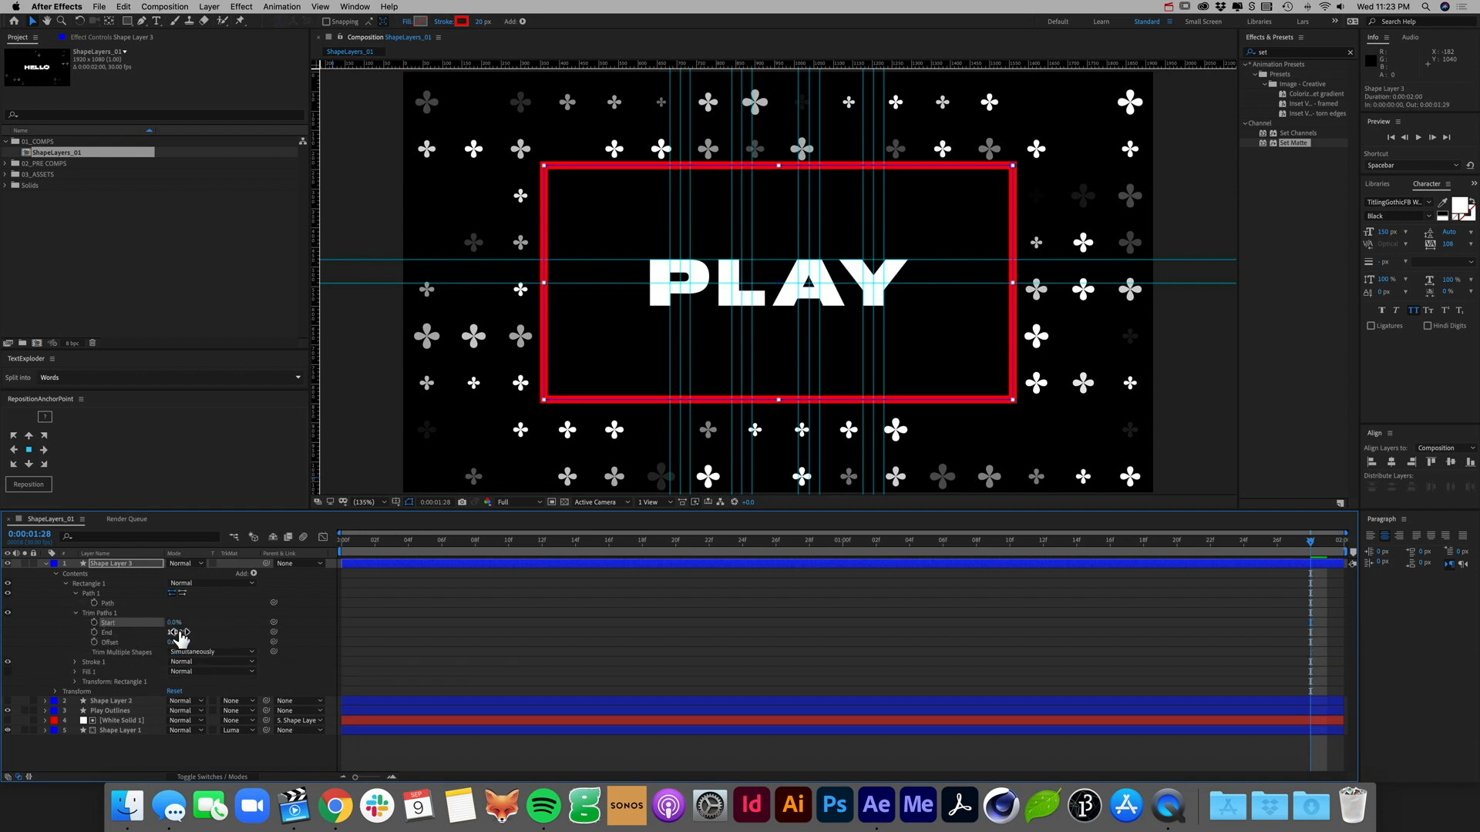
left_click(407, 643)
key("Home")
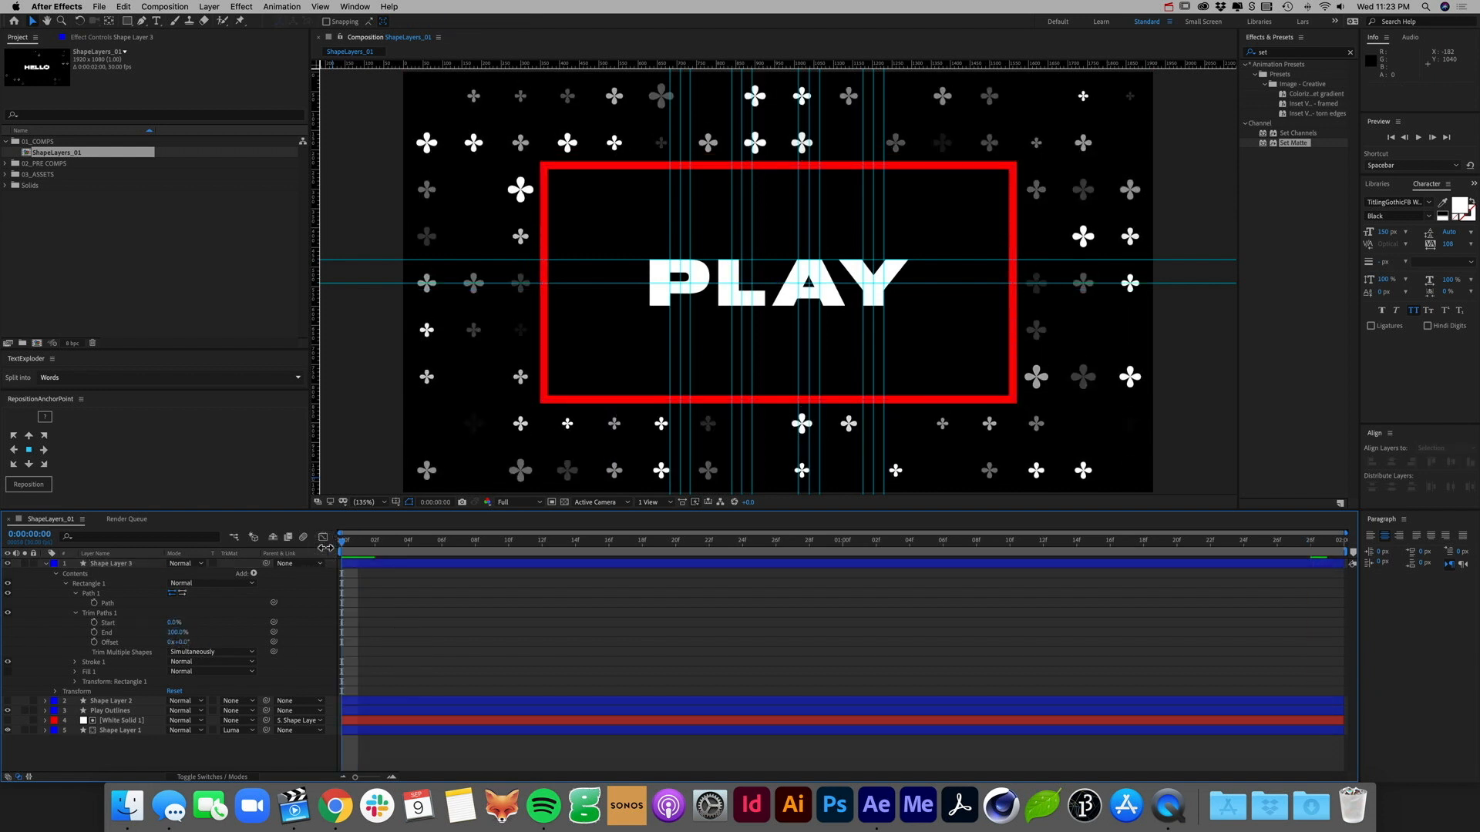
left_click(147, 633)
left_click(116, 613)
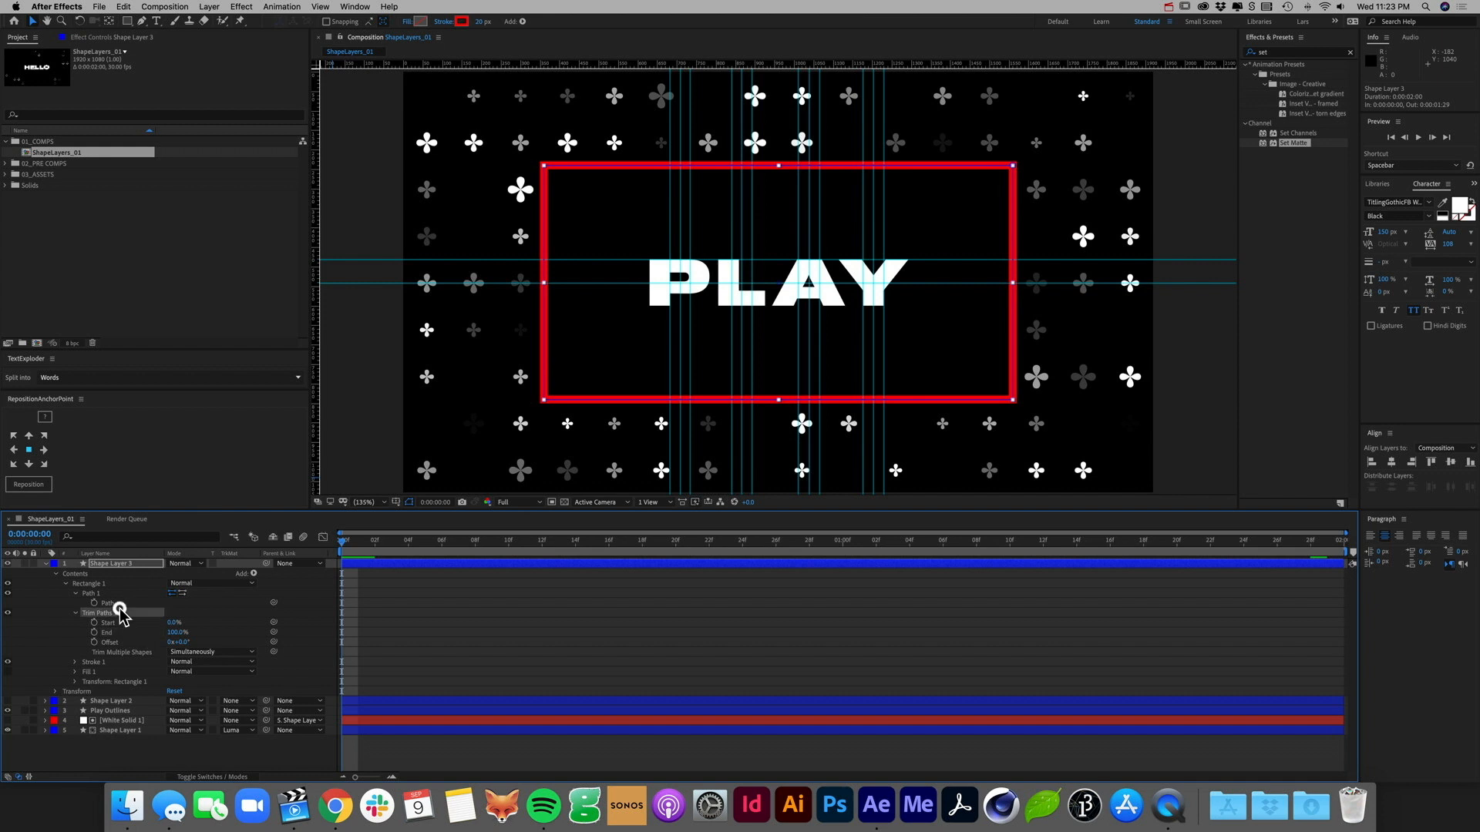
key("Delete")
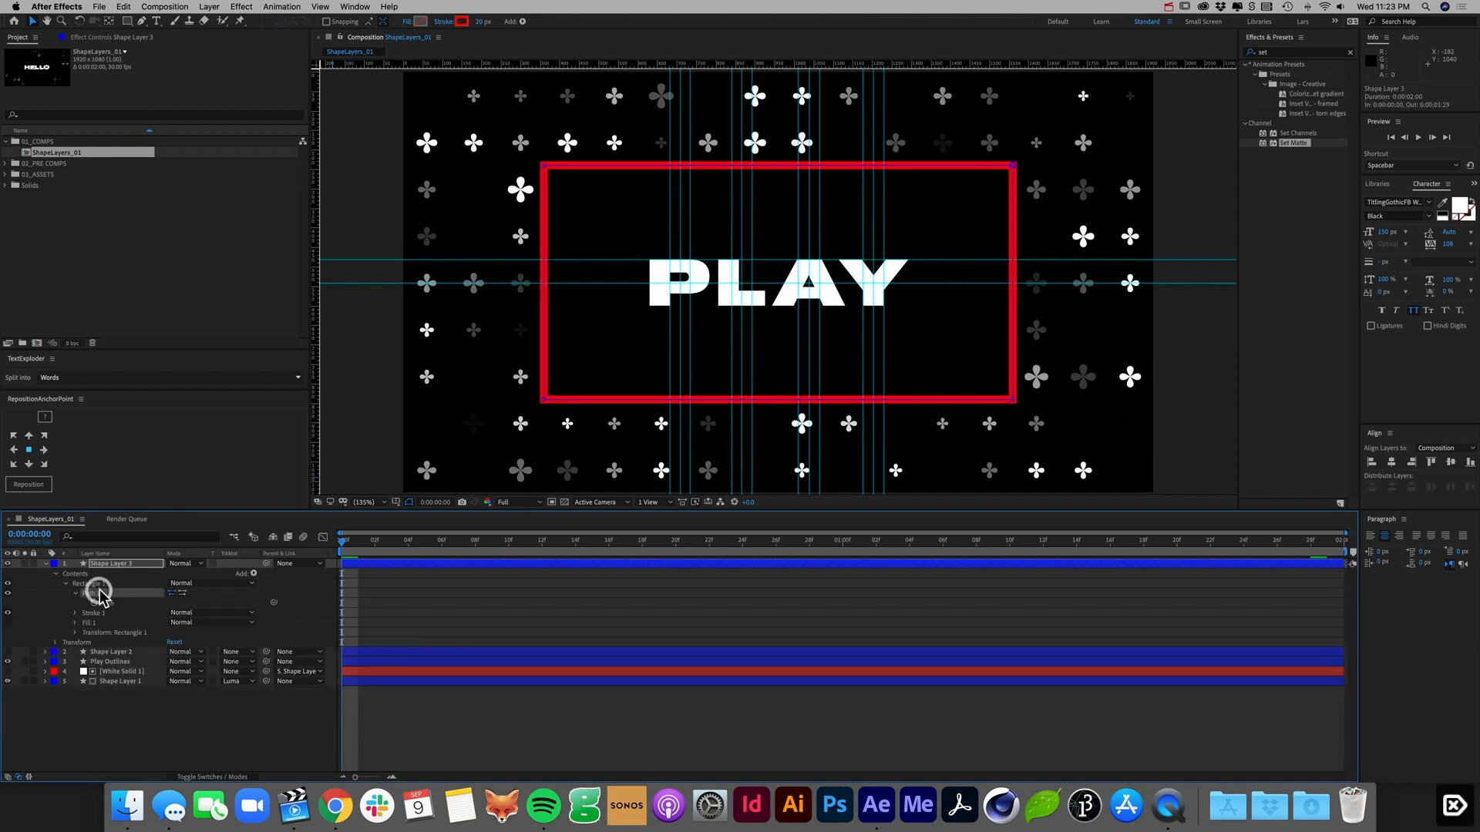
Step: Add a new Trim Paths operator to Shape Layer 3's Rectangle 1 group and reveal its properties
left_click(93, 576)
left_click(93, 584)
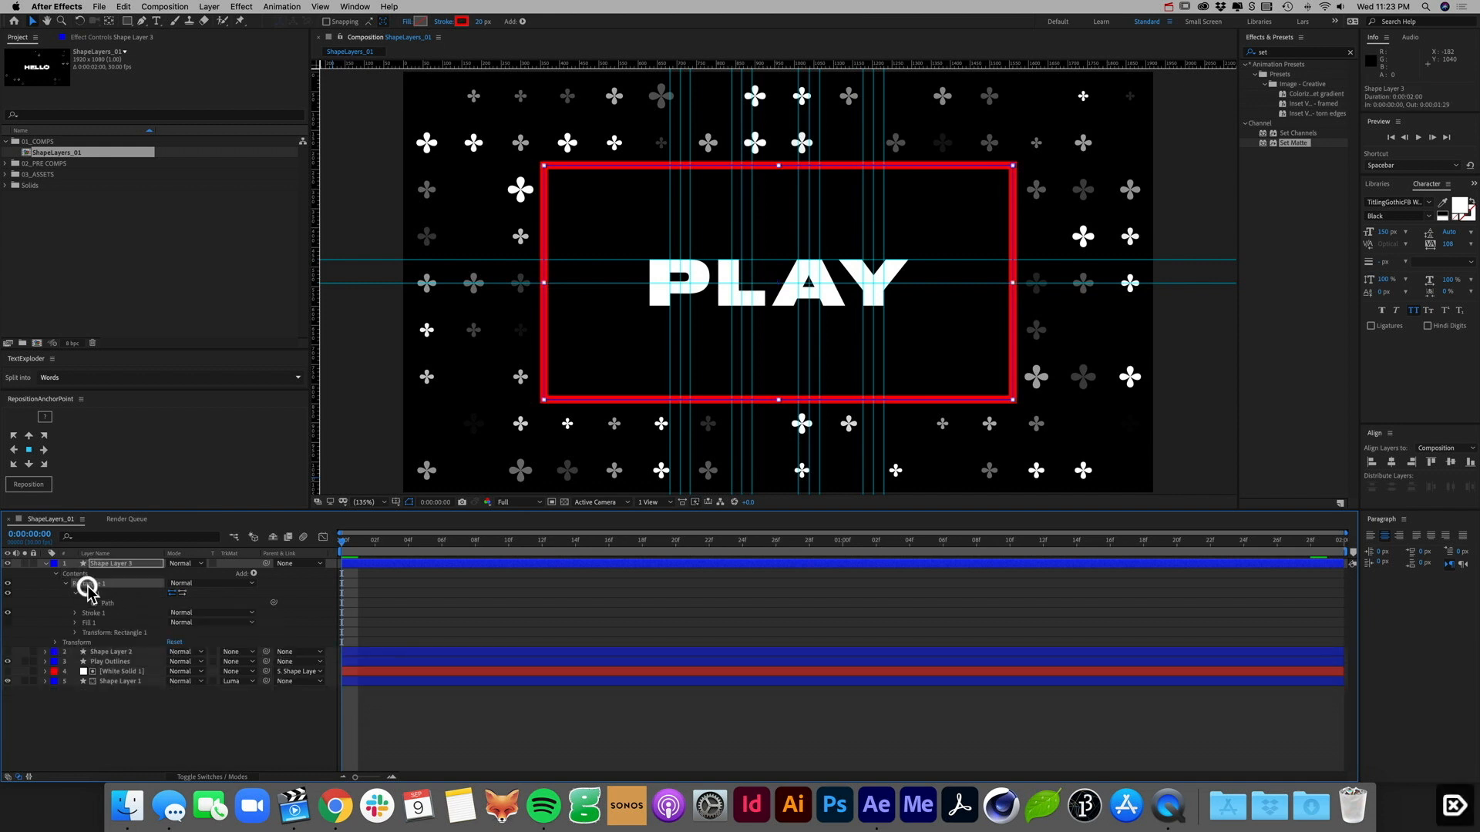
left_click(254, 574)
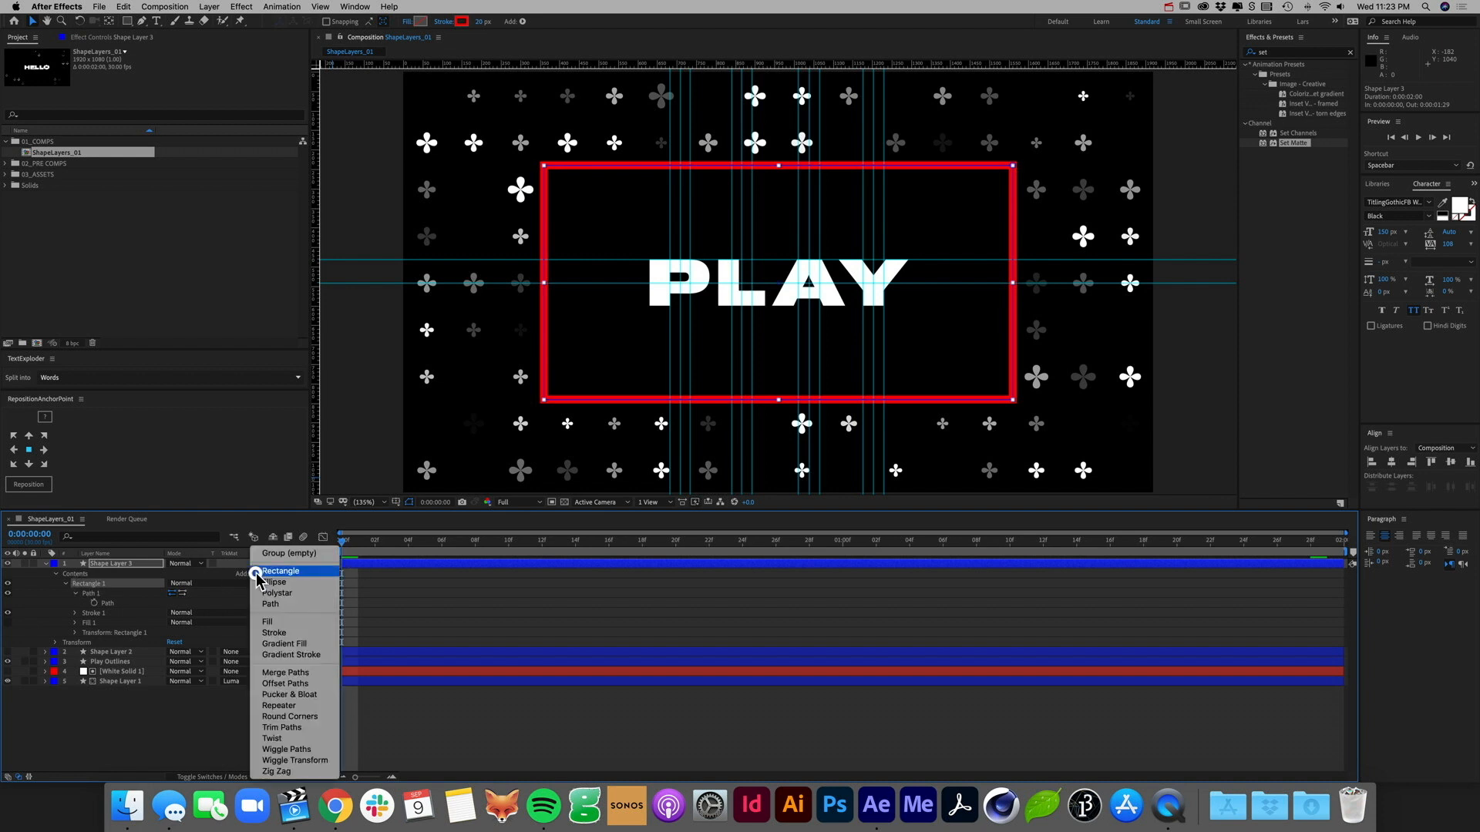
left_click(290, 727)
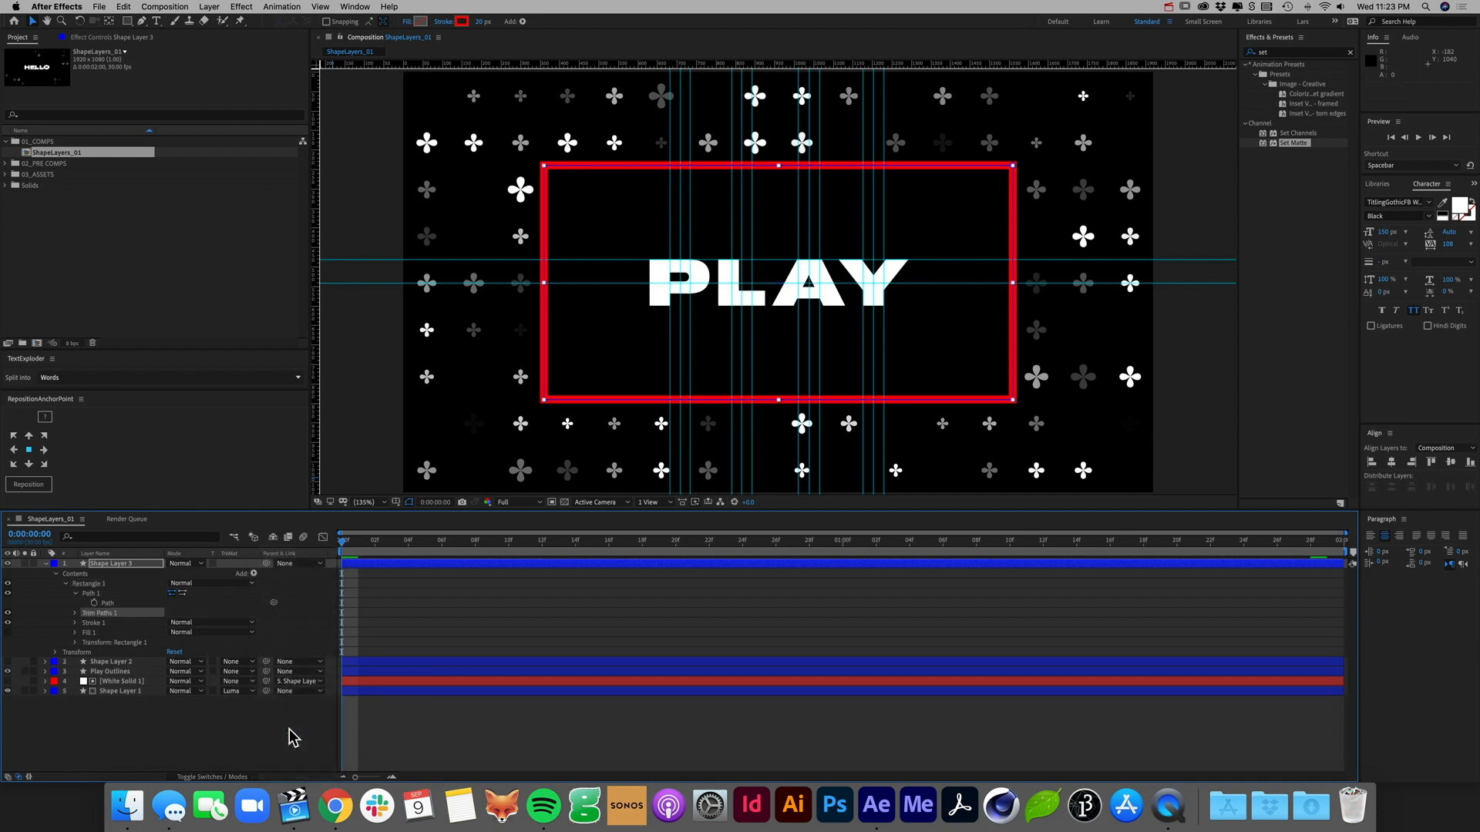
left_click(75, 614)
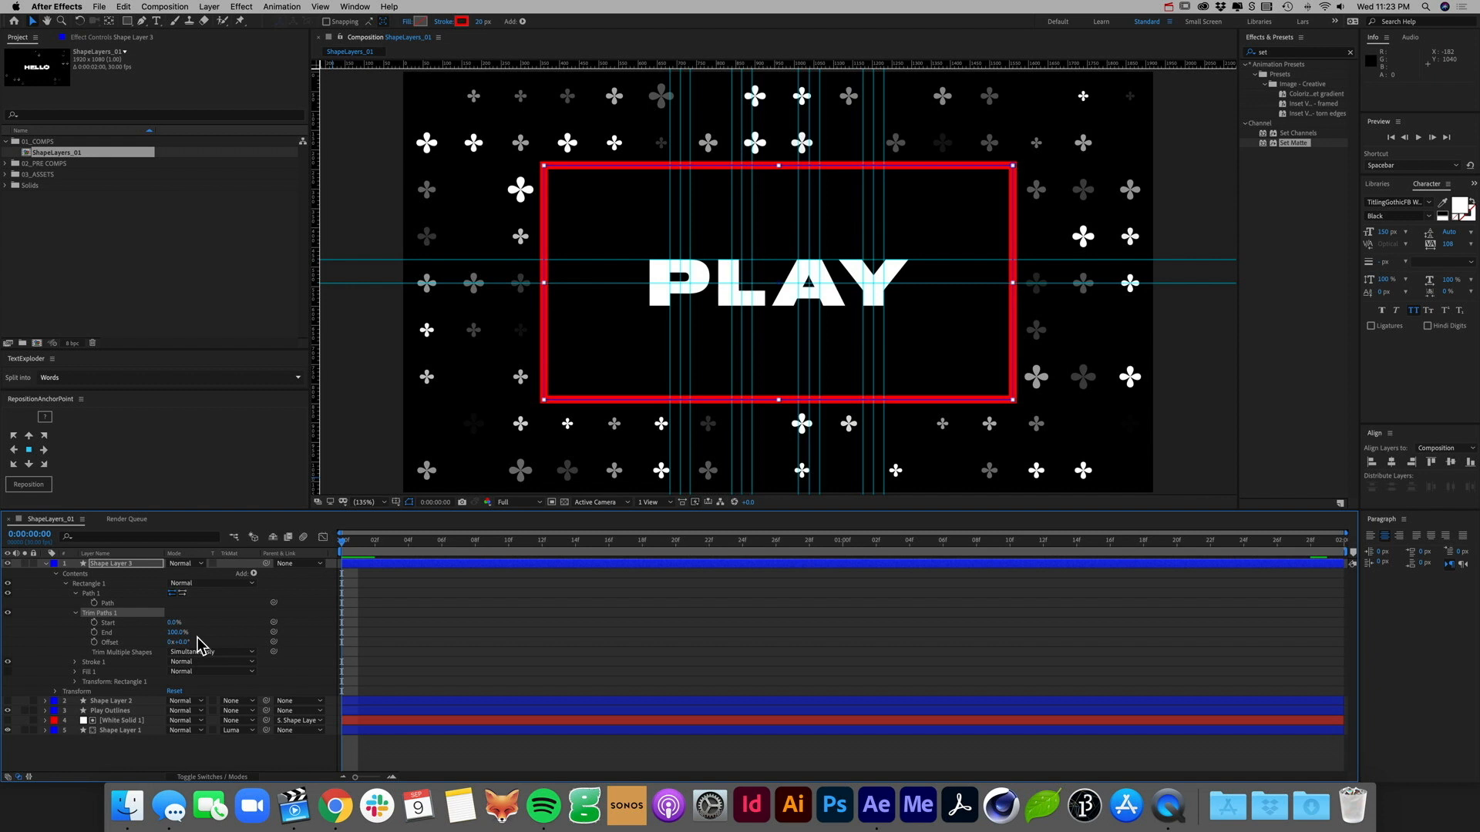
Step: Keyframe the Trim Paths End from 100% at the first frame to 0% at 0:00:01:00, and preview the frame animation
left_click(94, 632)
left_click(842, 542)
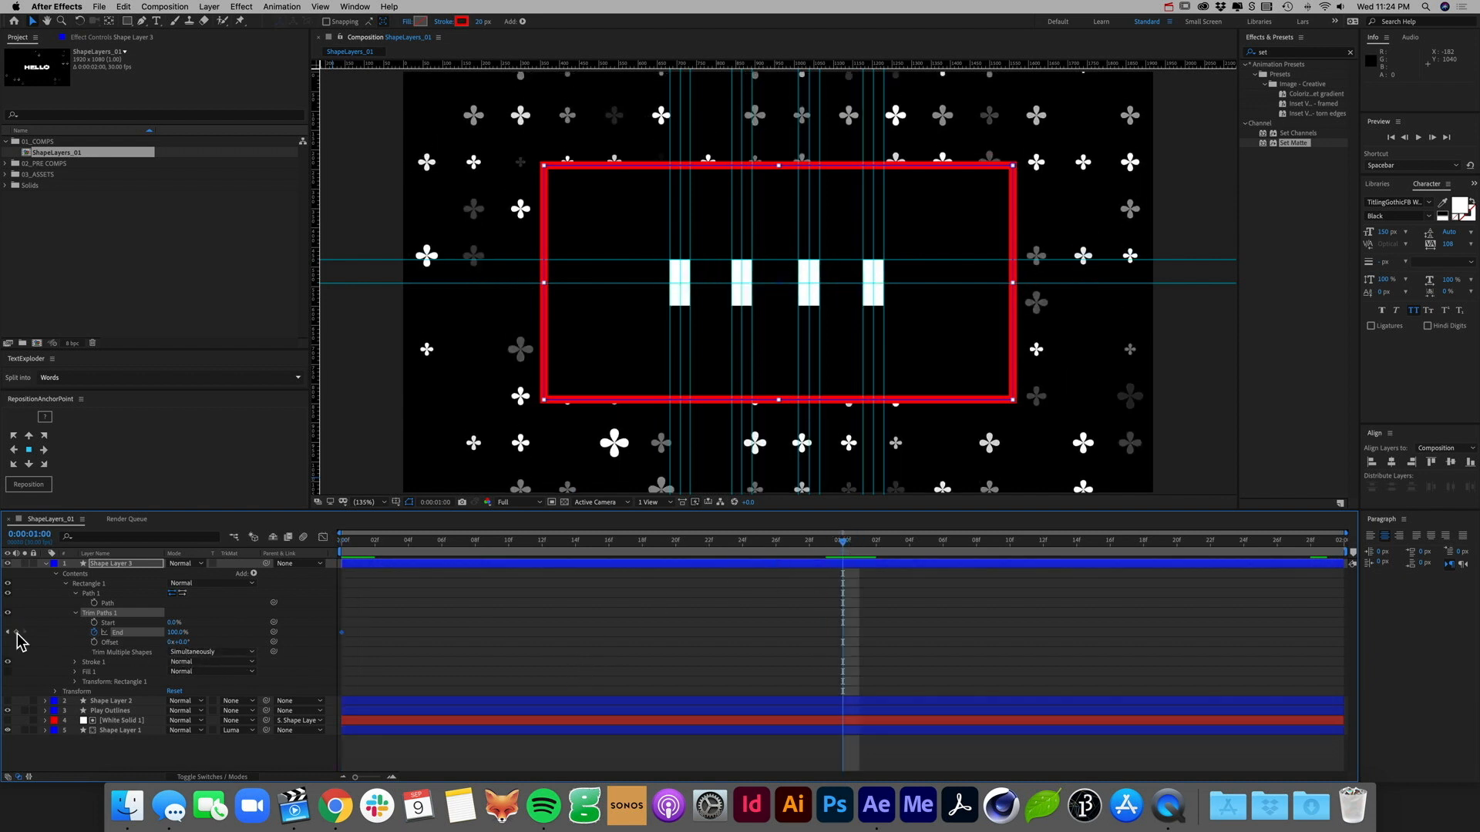
left_click_drag(180, 637, 72, 637)
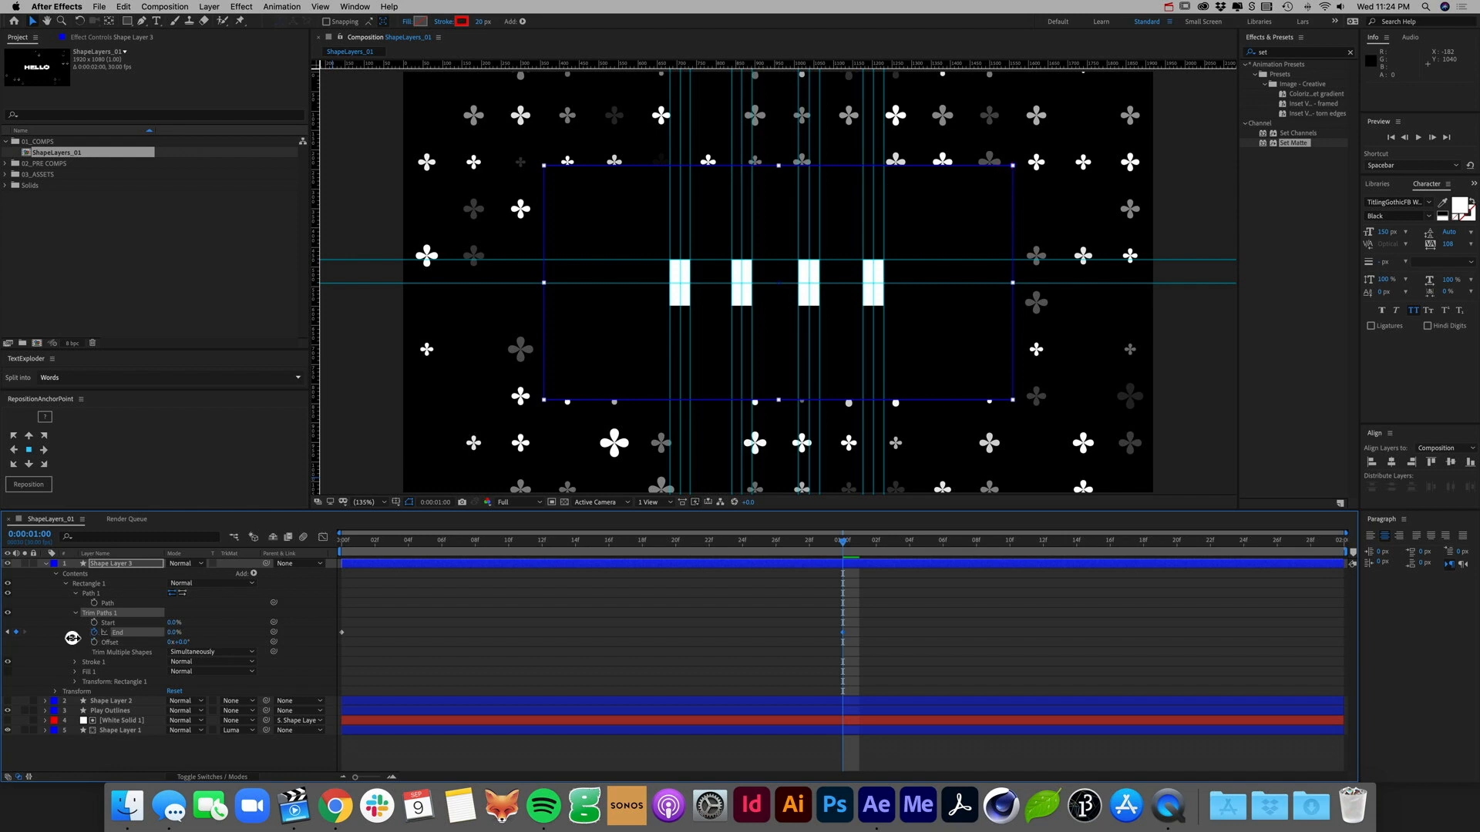
left_click(772, 628)
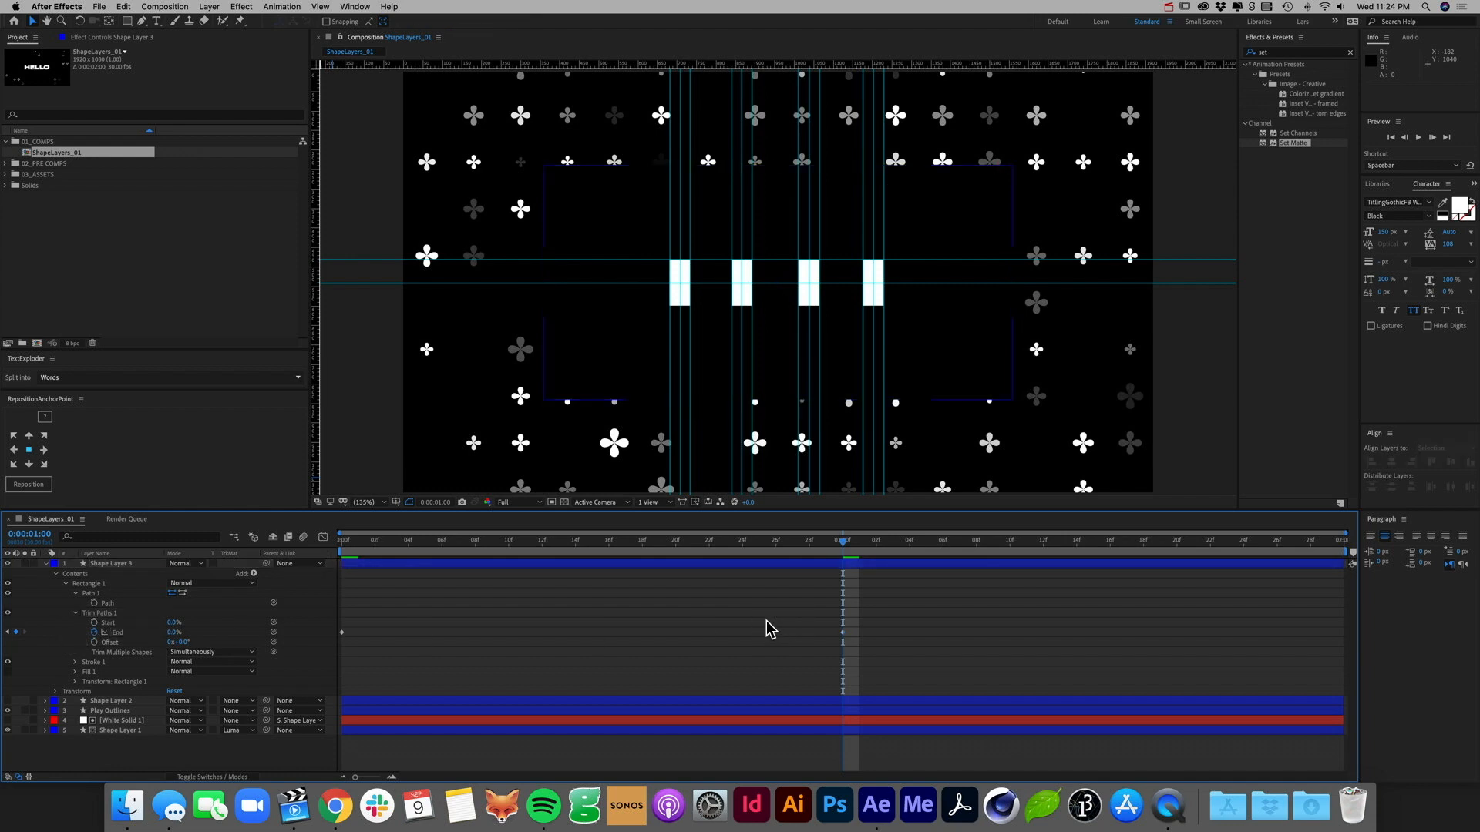
key("space")
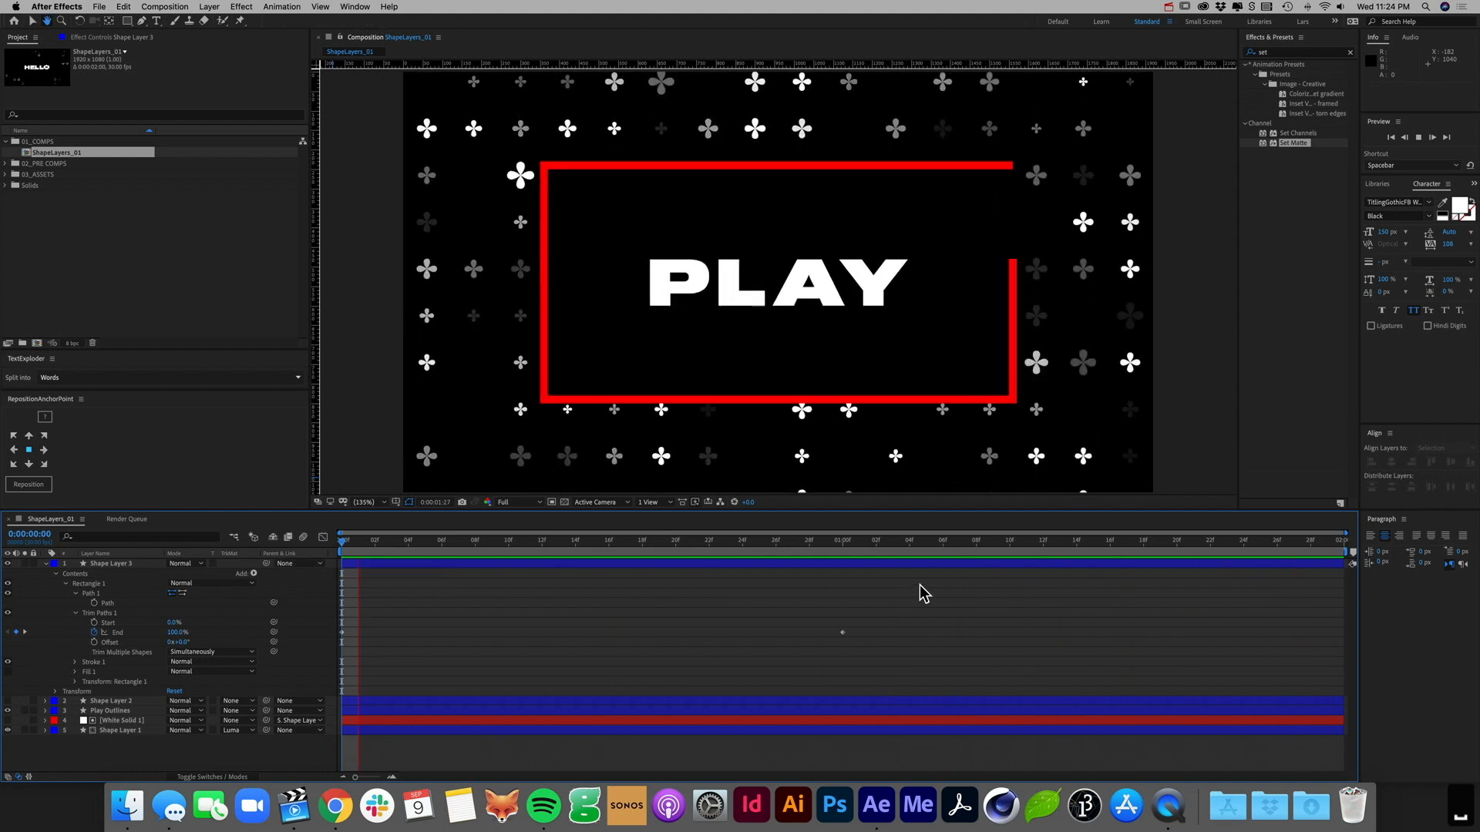
Step: Time-reverse the two Trim Paths End keyframes so the frame draws on, and preview the animation
left_click(844, 544)
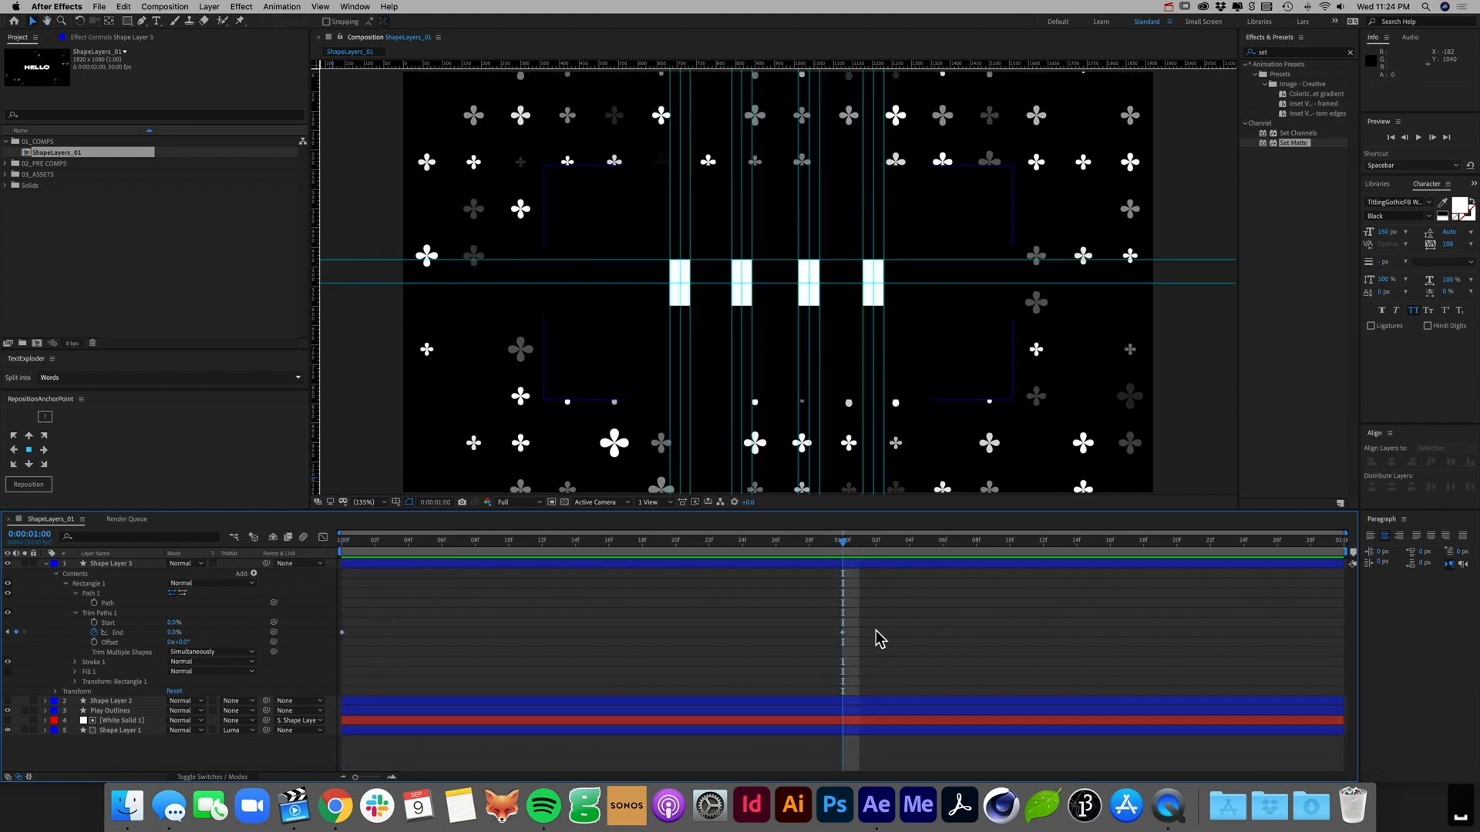
left_click_drag(879, 637, 346, 644)
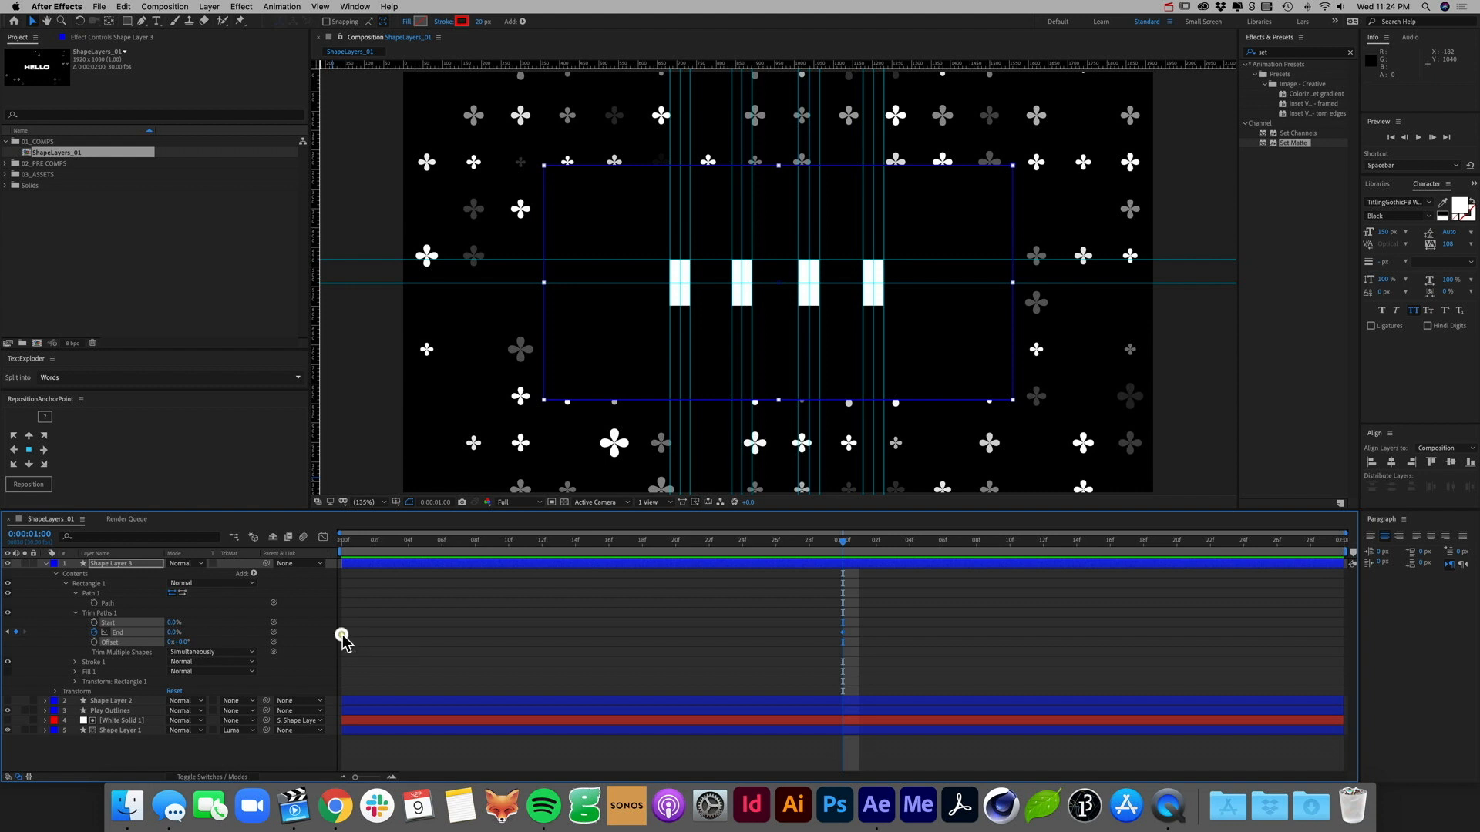
right_click(342, 635)
mouse_move(441, 768)
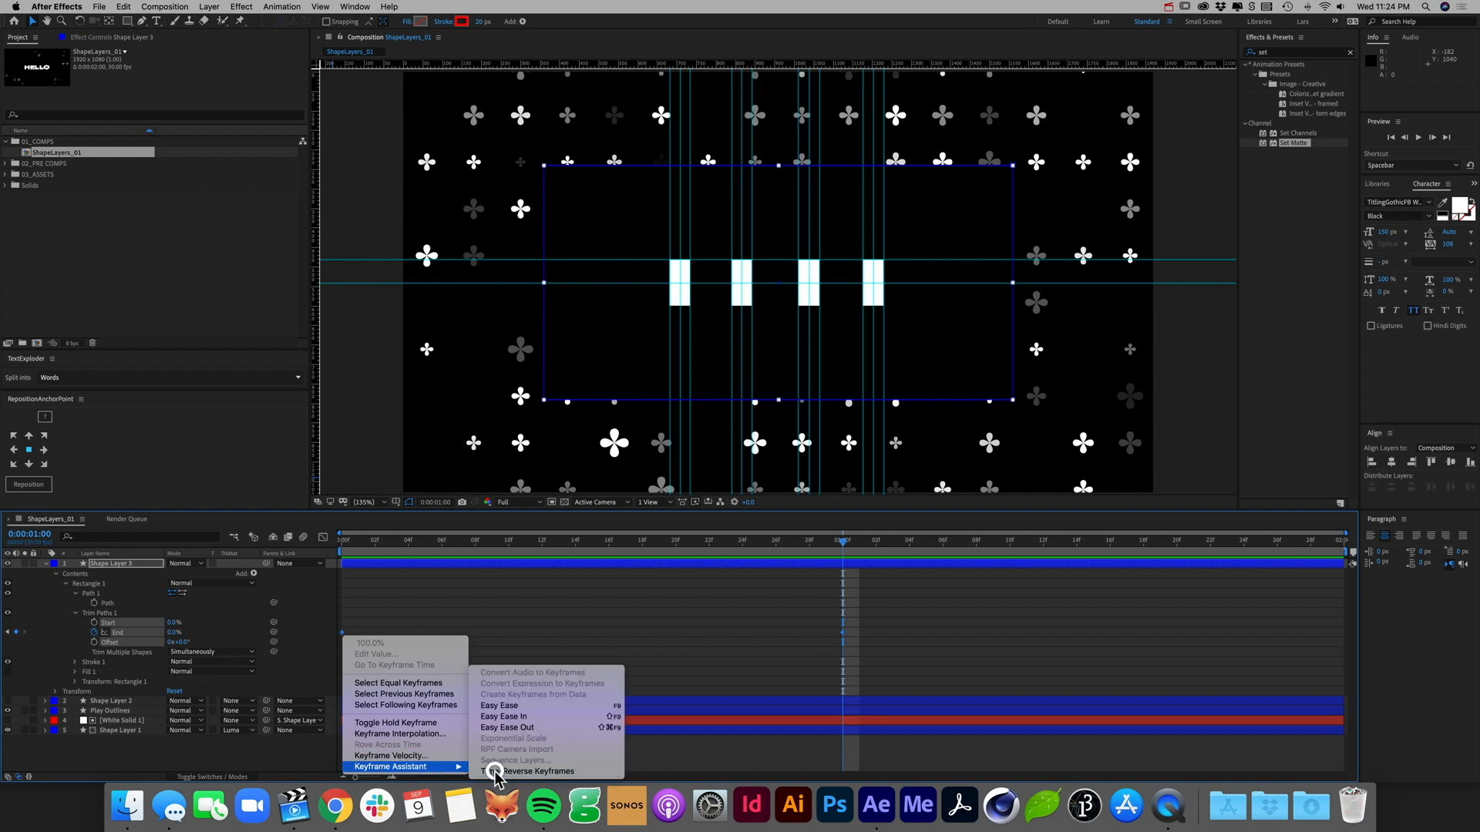
left_click(501, 772)
left_click(344, 542)
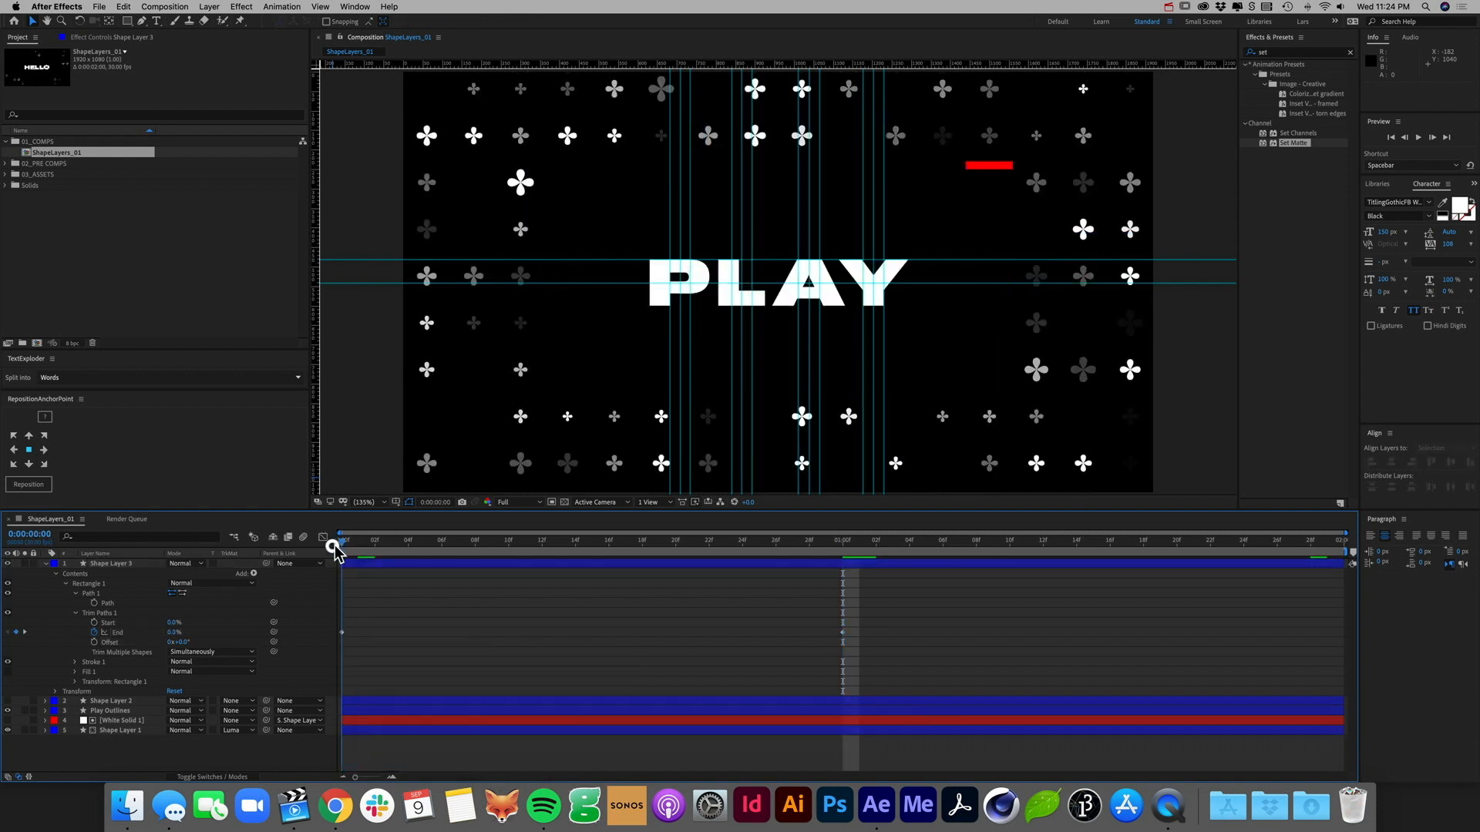
key("space")
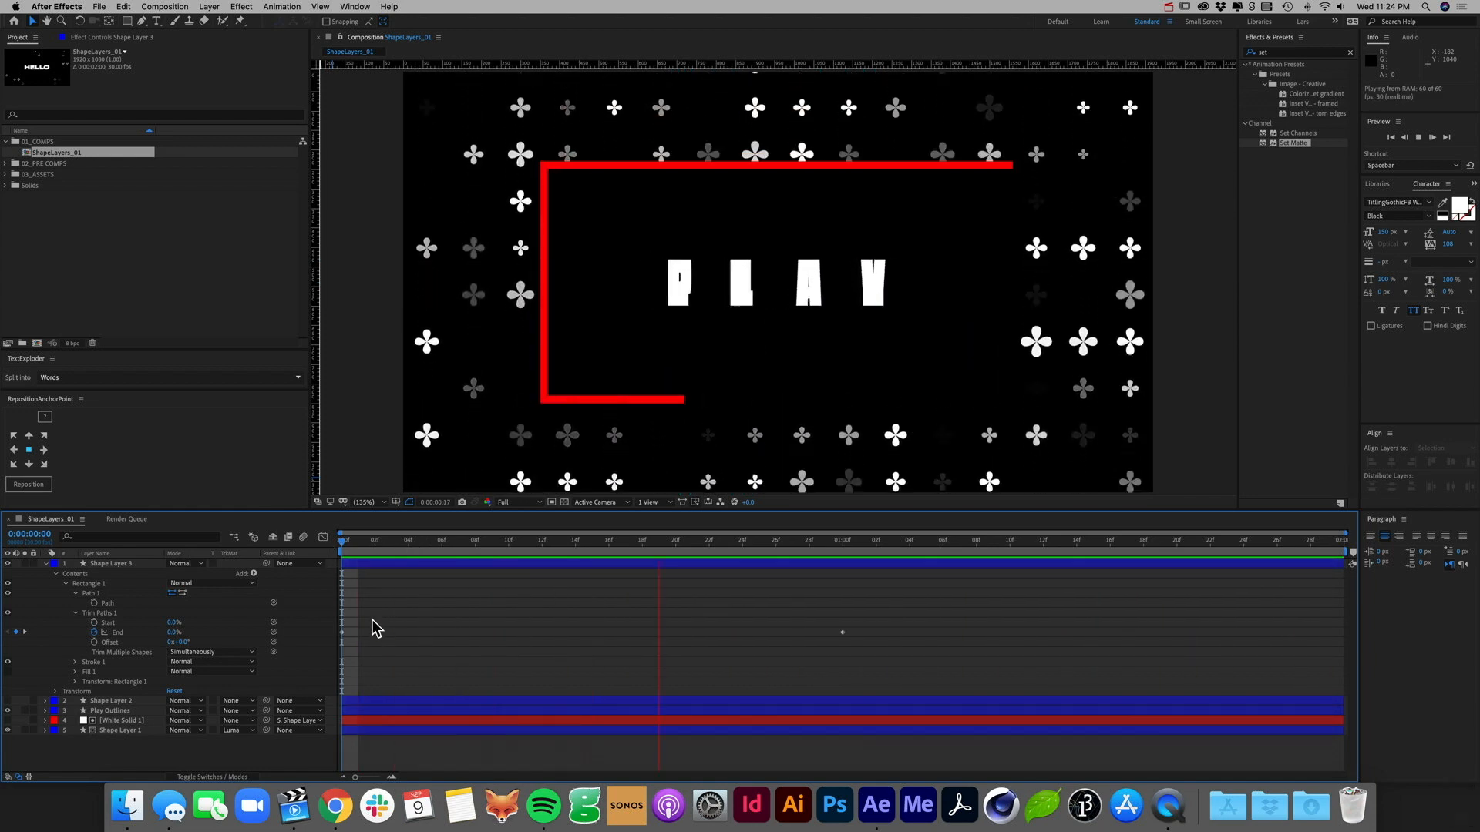
key("space")
Step: Copy the first Trim Paths End keyframe to the end of the composition and preview the loop
left_click_drag(364, 625, 327, 642)
key("super+c")
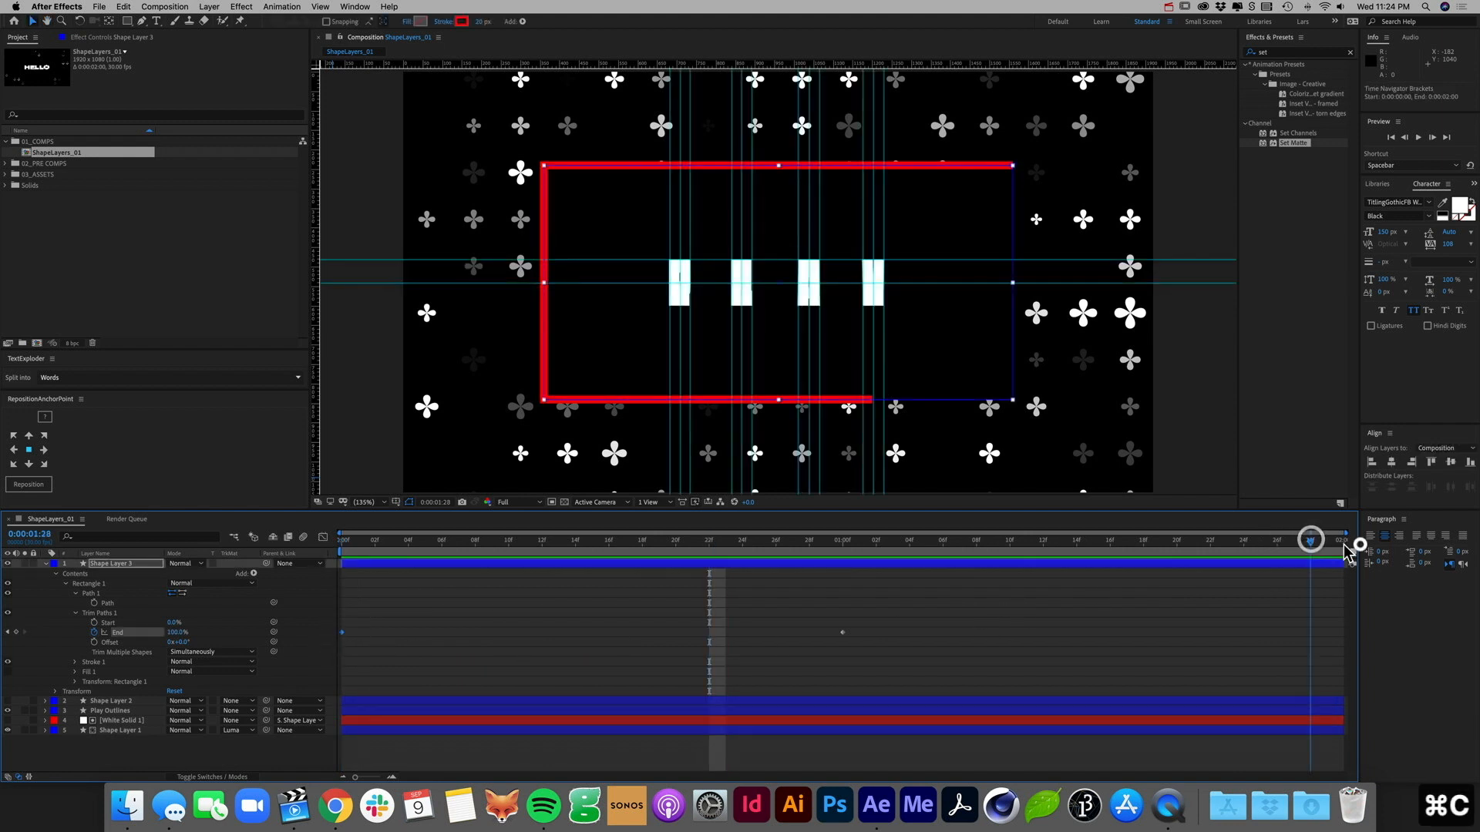
left_click_drag(1312, 538, 1369, 538)
key("super+v")
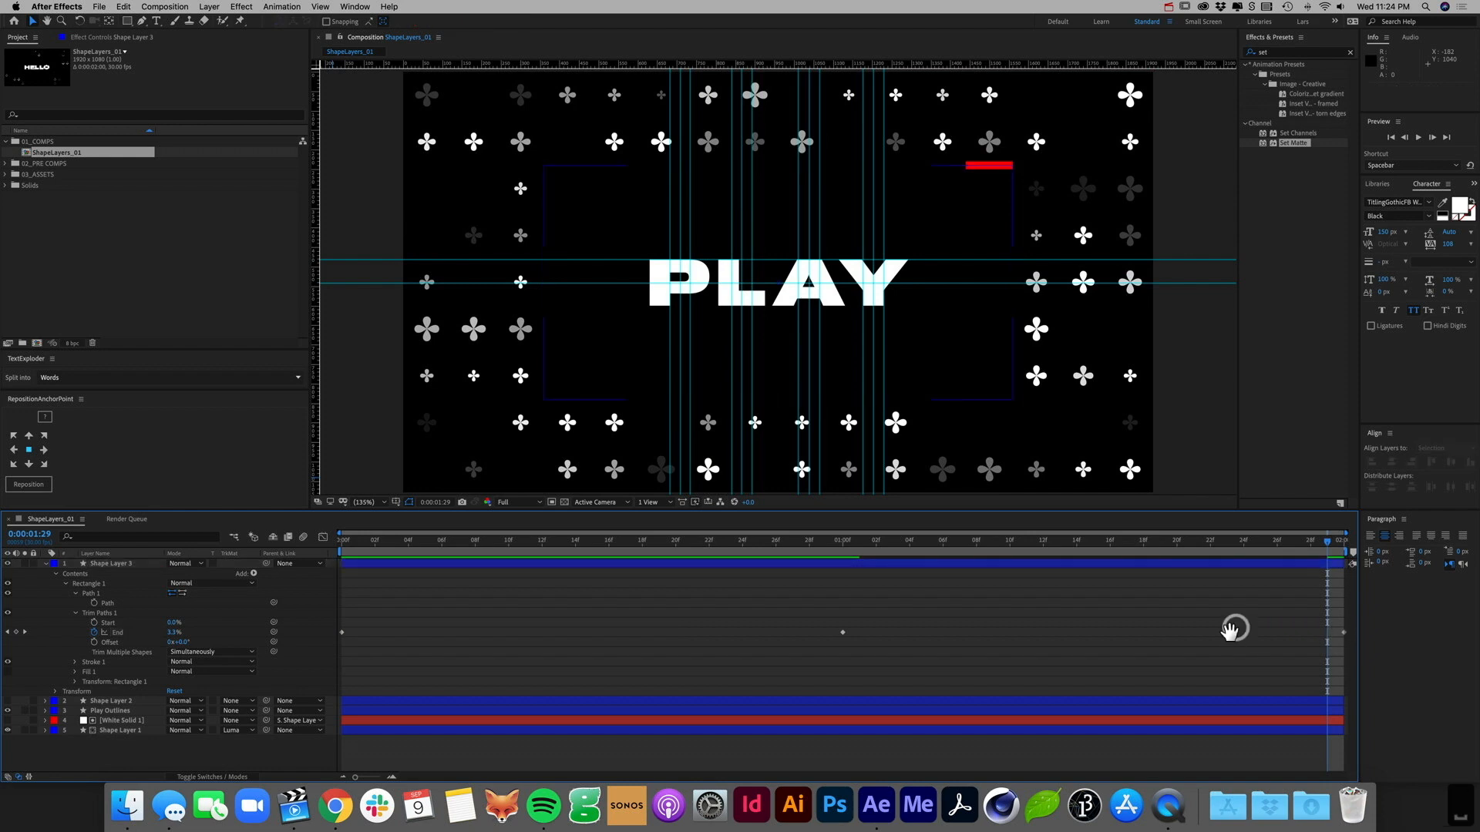
key("space")
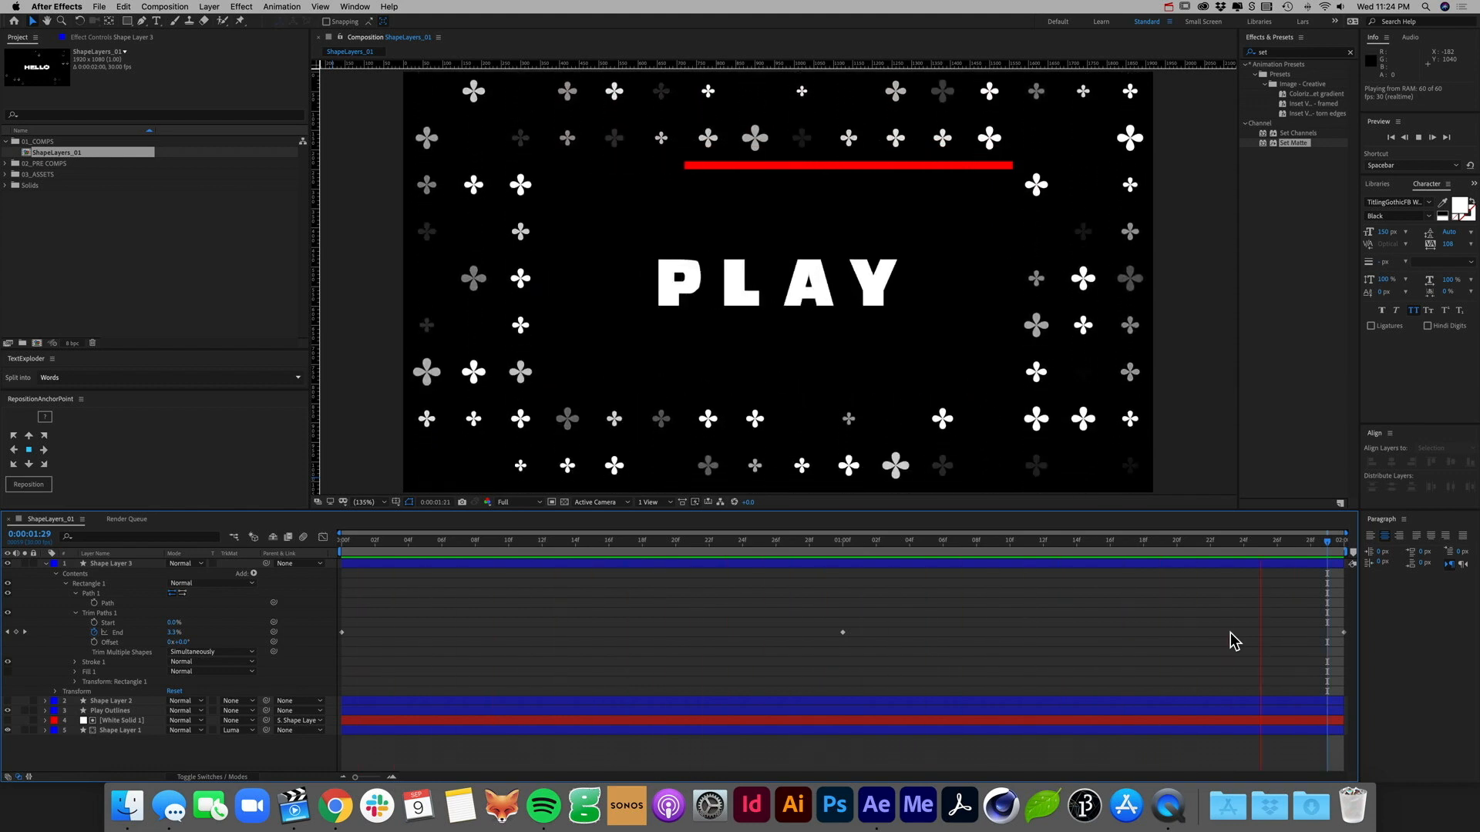
key("space")
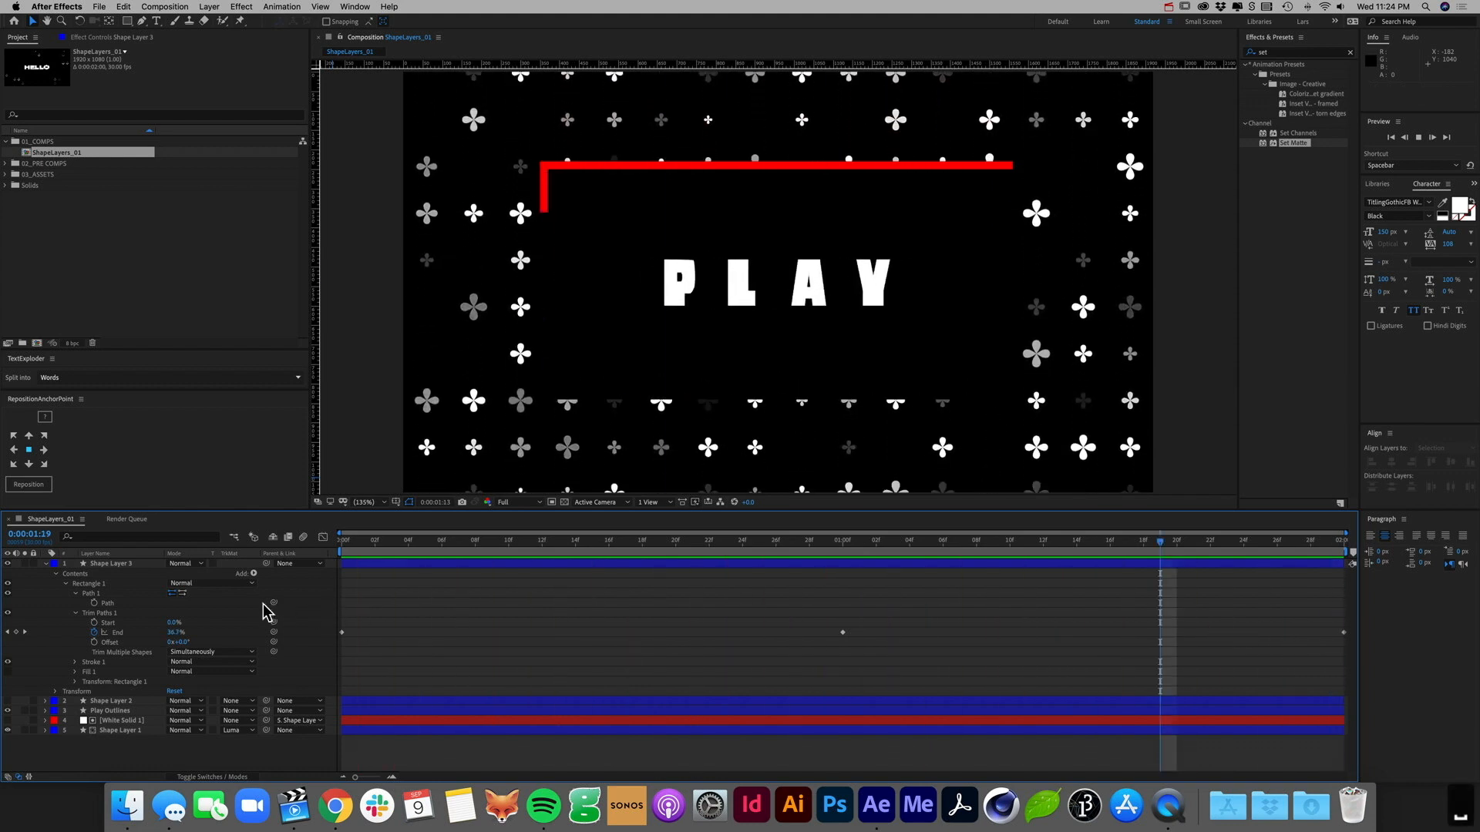
Step: Set the upper-left corner of the frame's Path 1 as its first vertex and preview the stroke animation
left_click(131, 595)
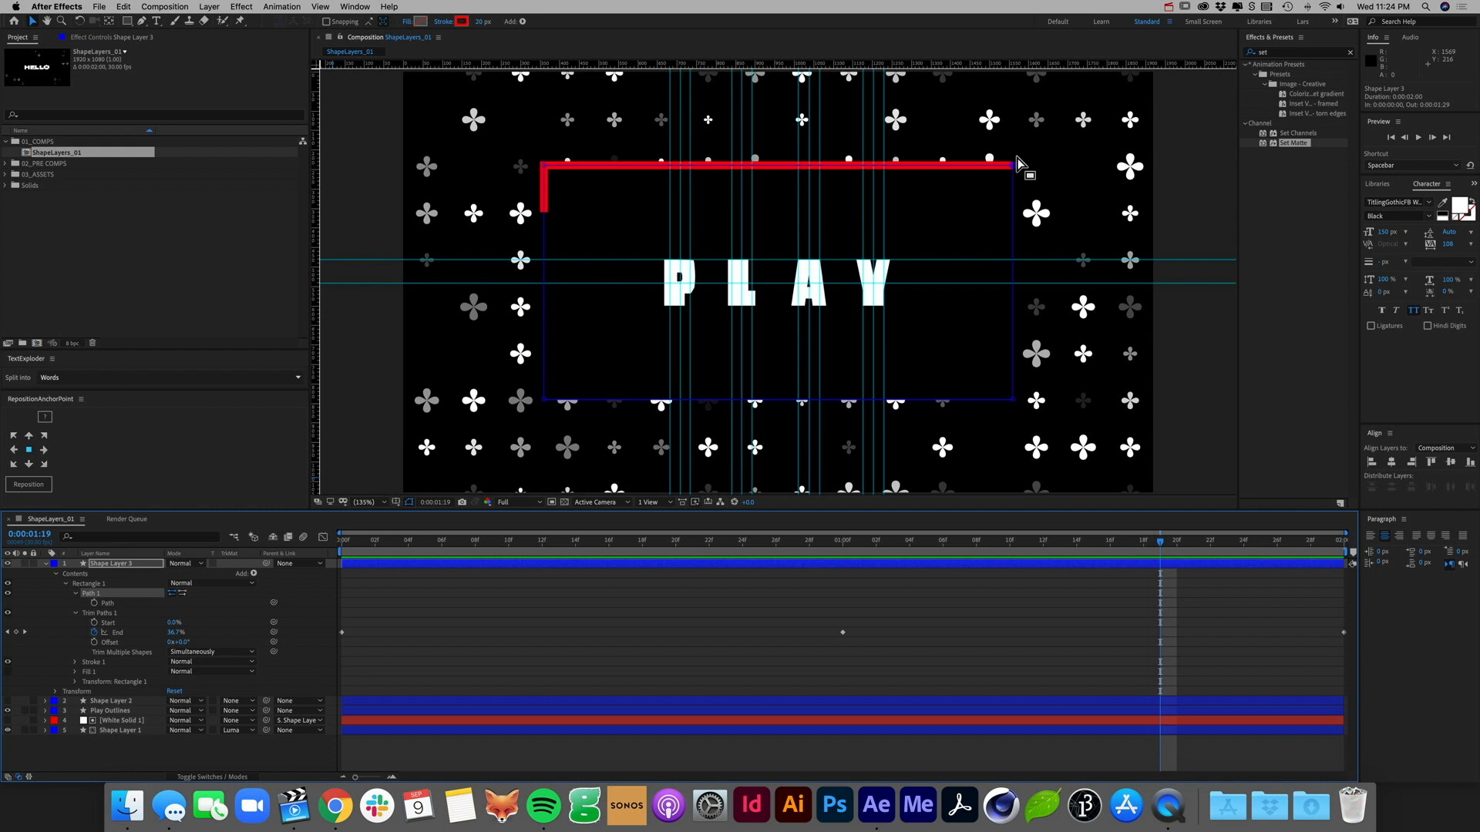
left_click(543, 167)
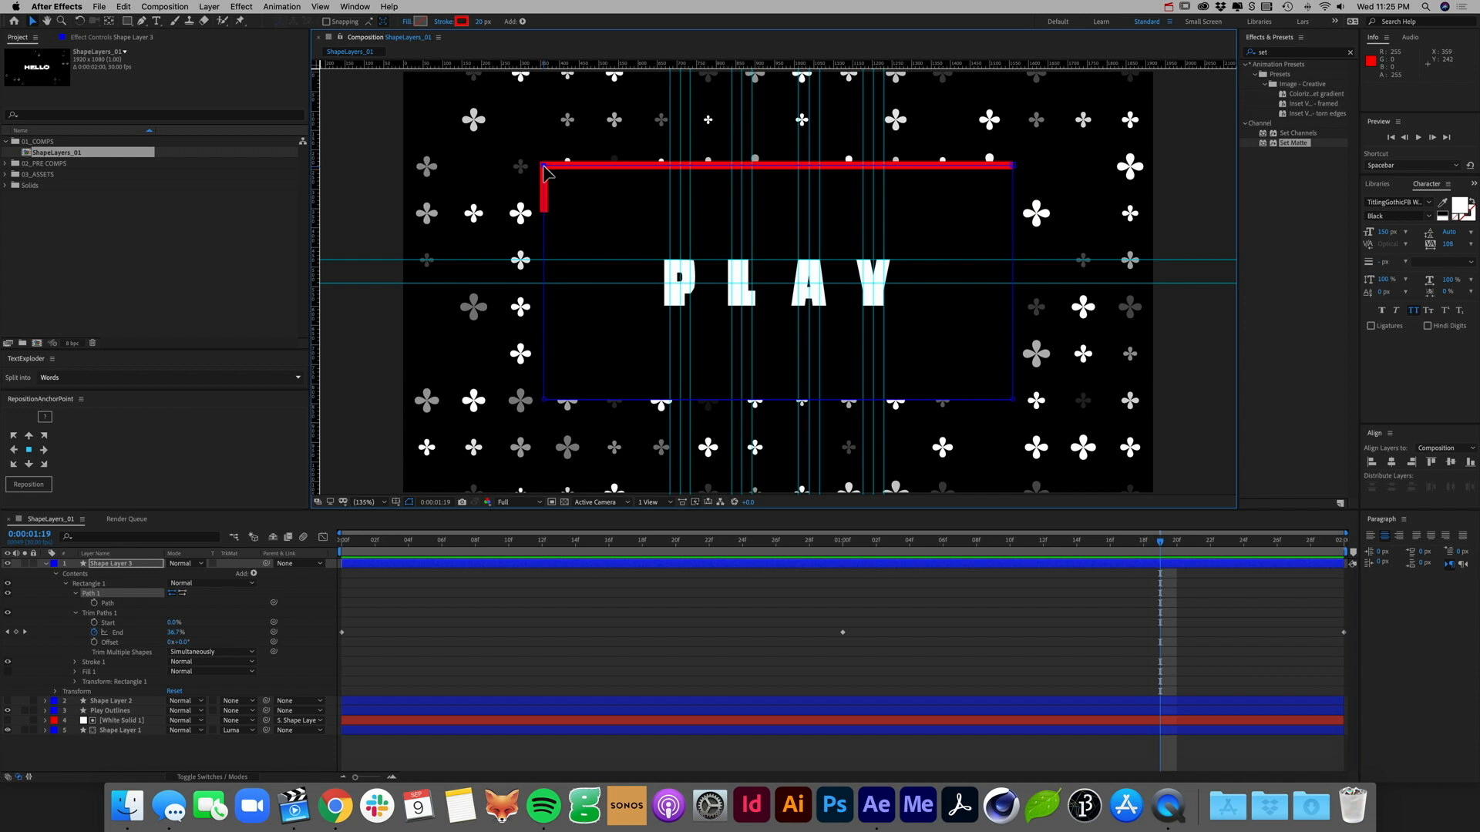
right_click(545, 169)
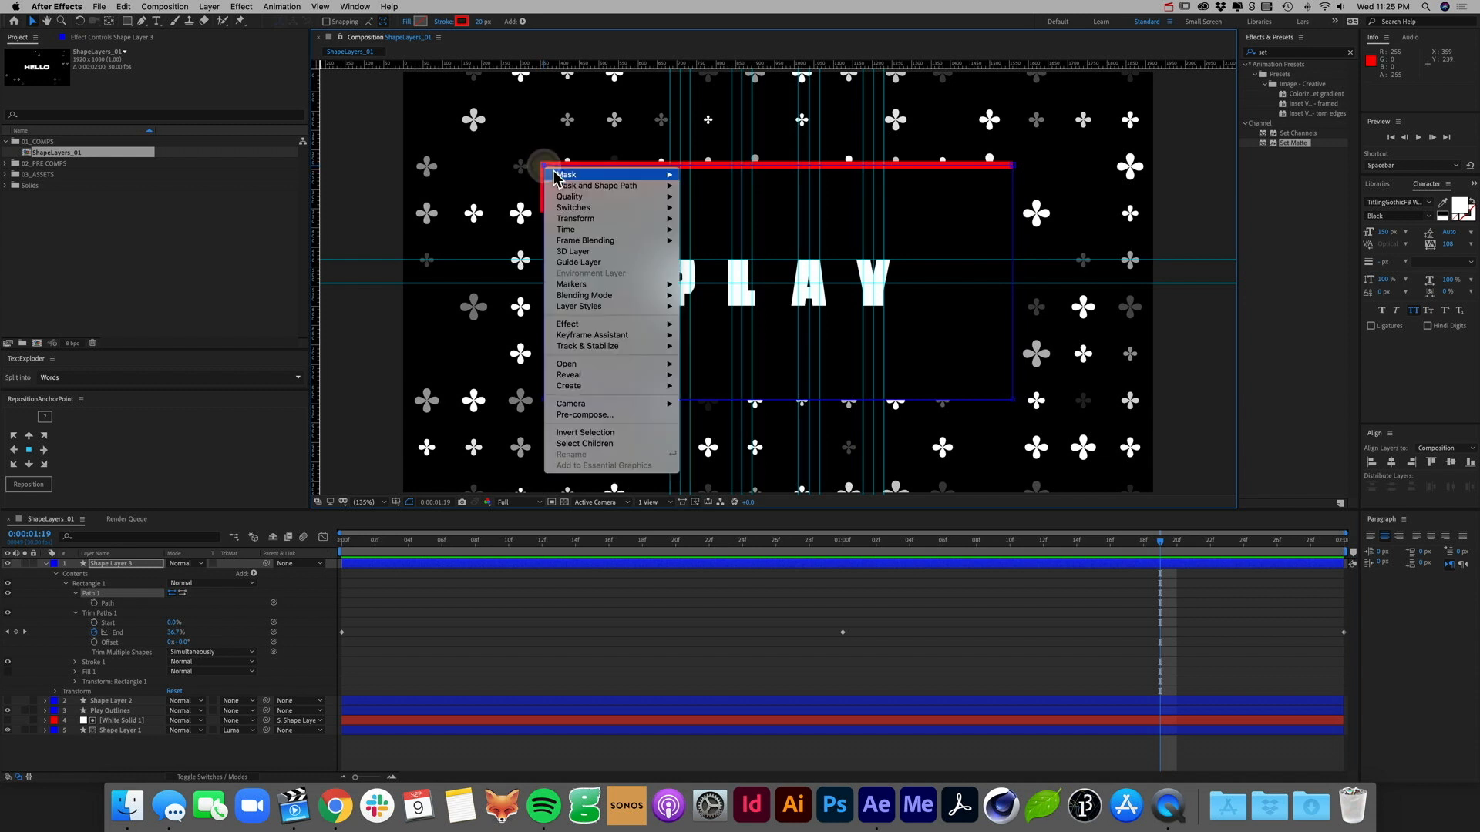
mouse_move(567, 176)
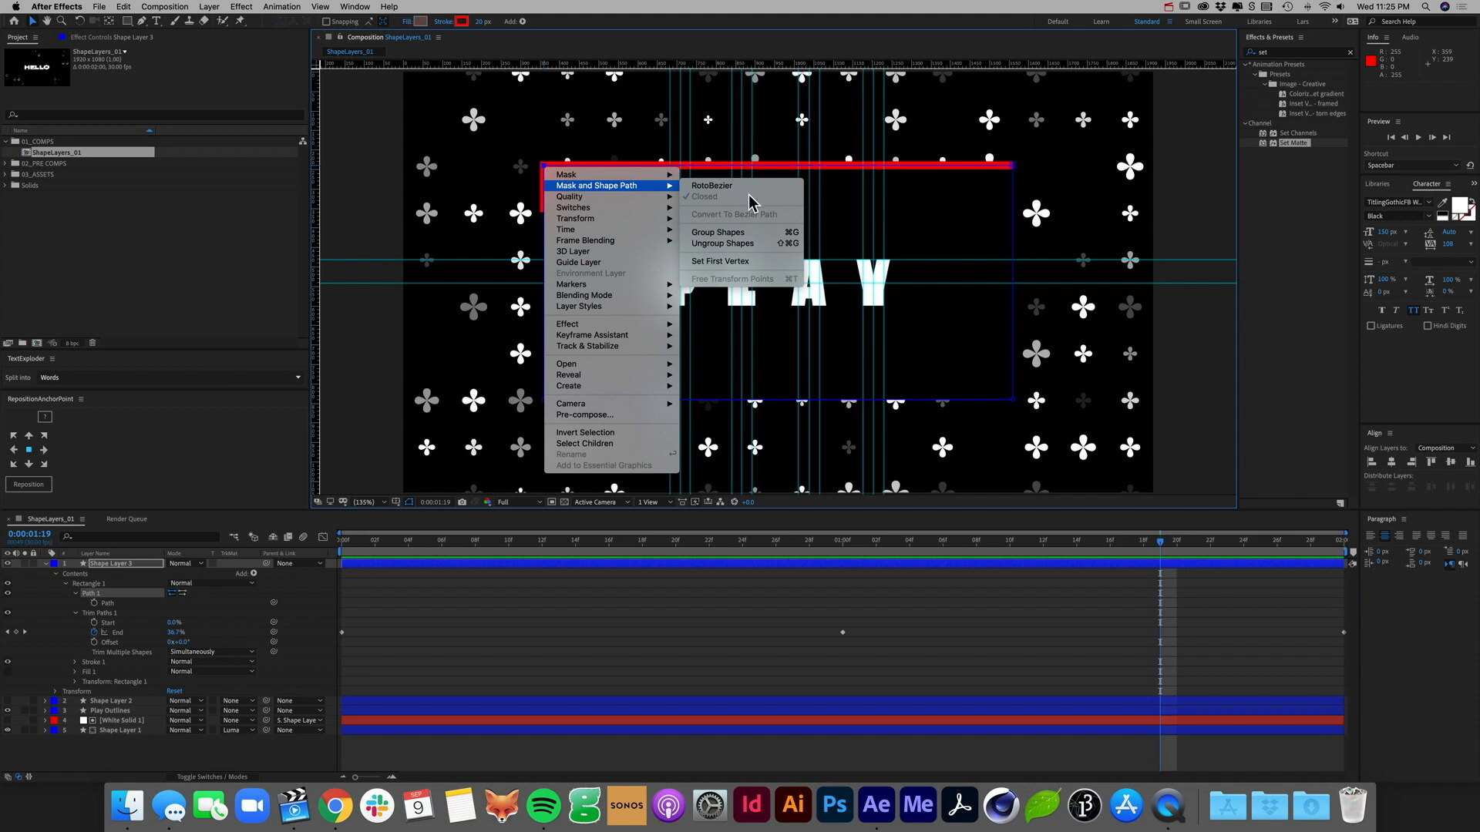
left_click(755, 262)
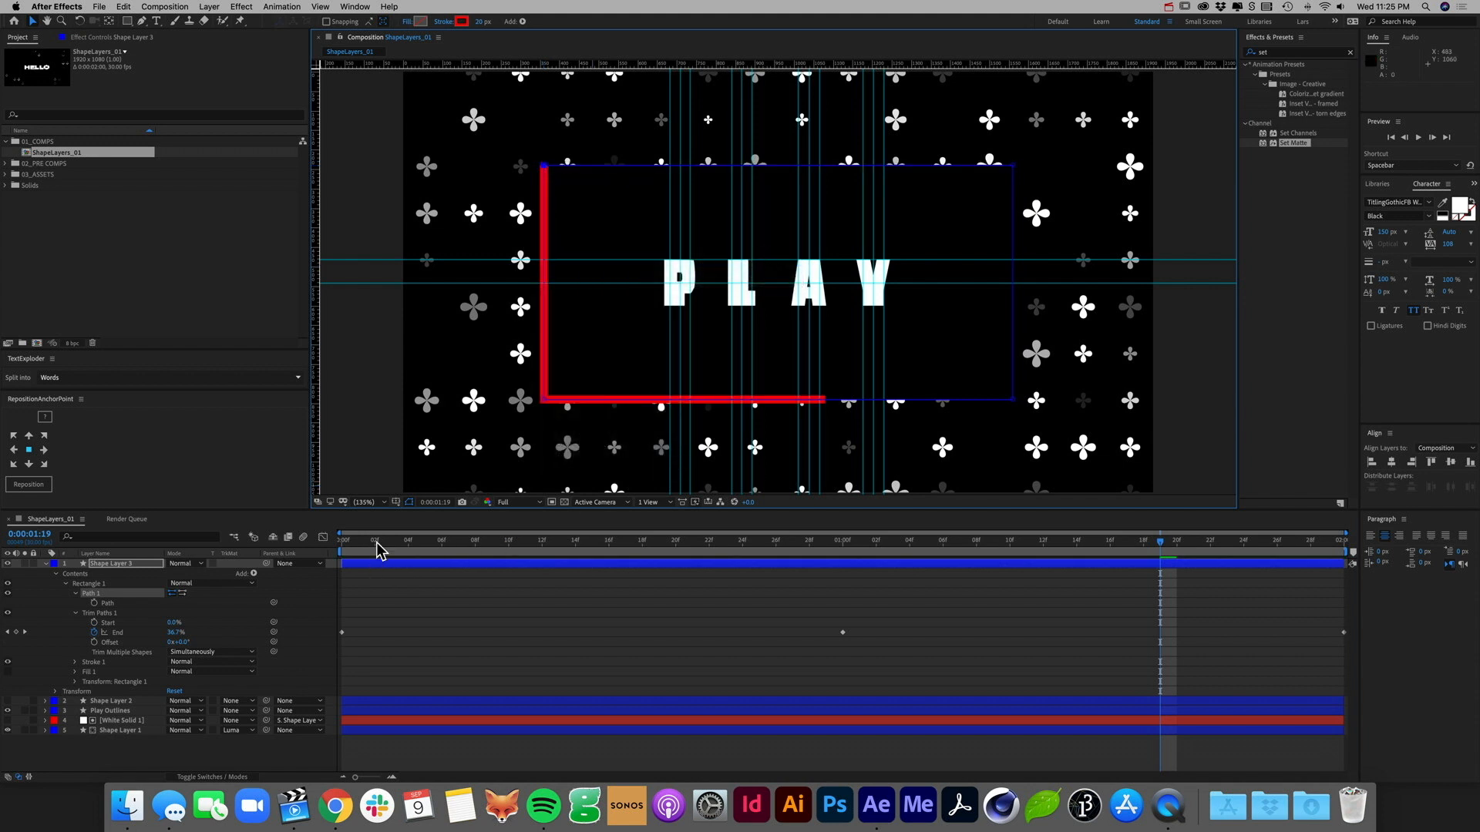
left_click_drag(377, 543, 322, 540)
key("space")
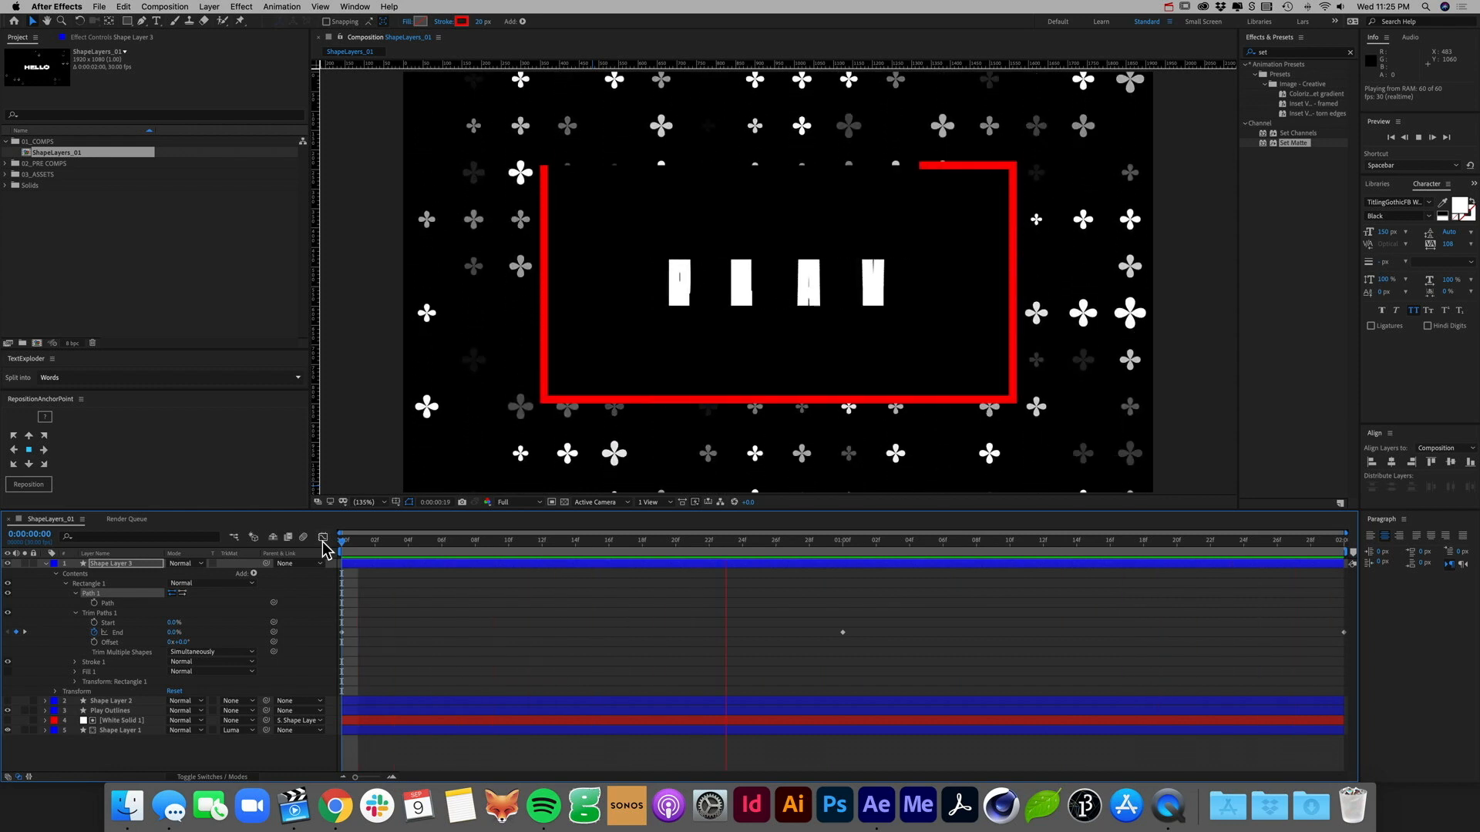
key("space")
Step: Scrub to frame 9 and try raising the Trim Paths Start value on the frame
left_click(342, 541)
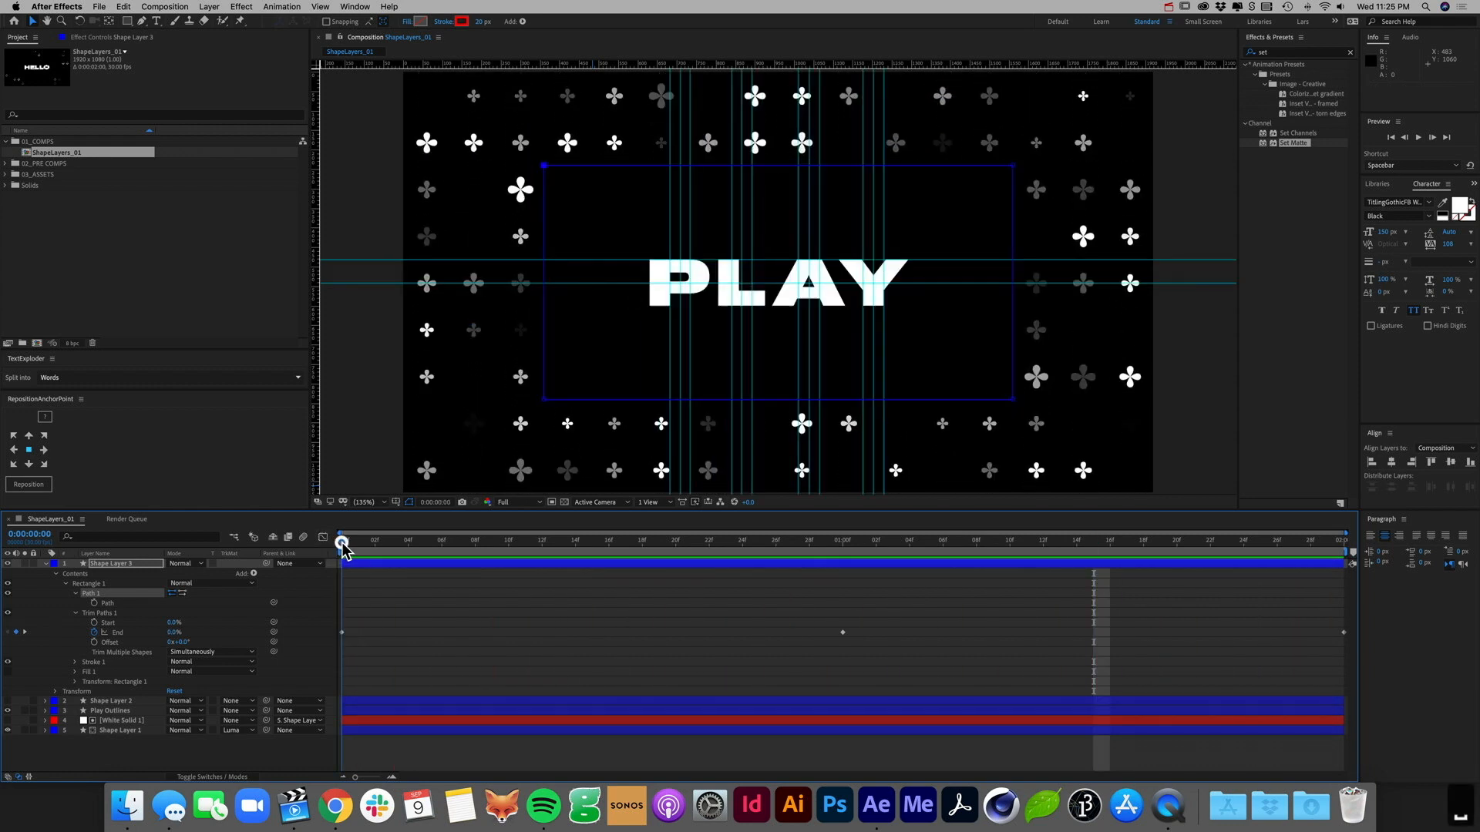
left_click_drag(350, 546, 497, 554)
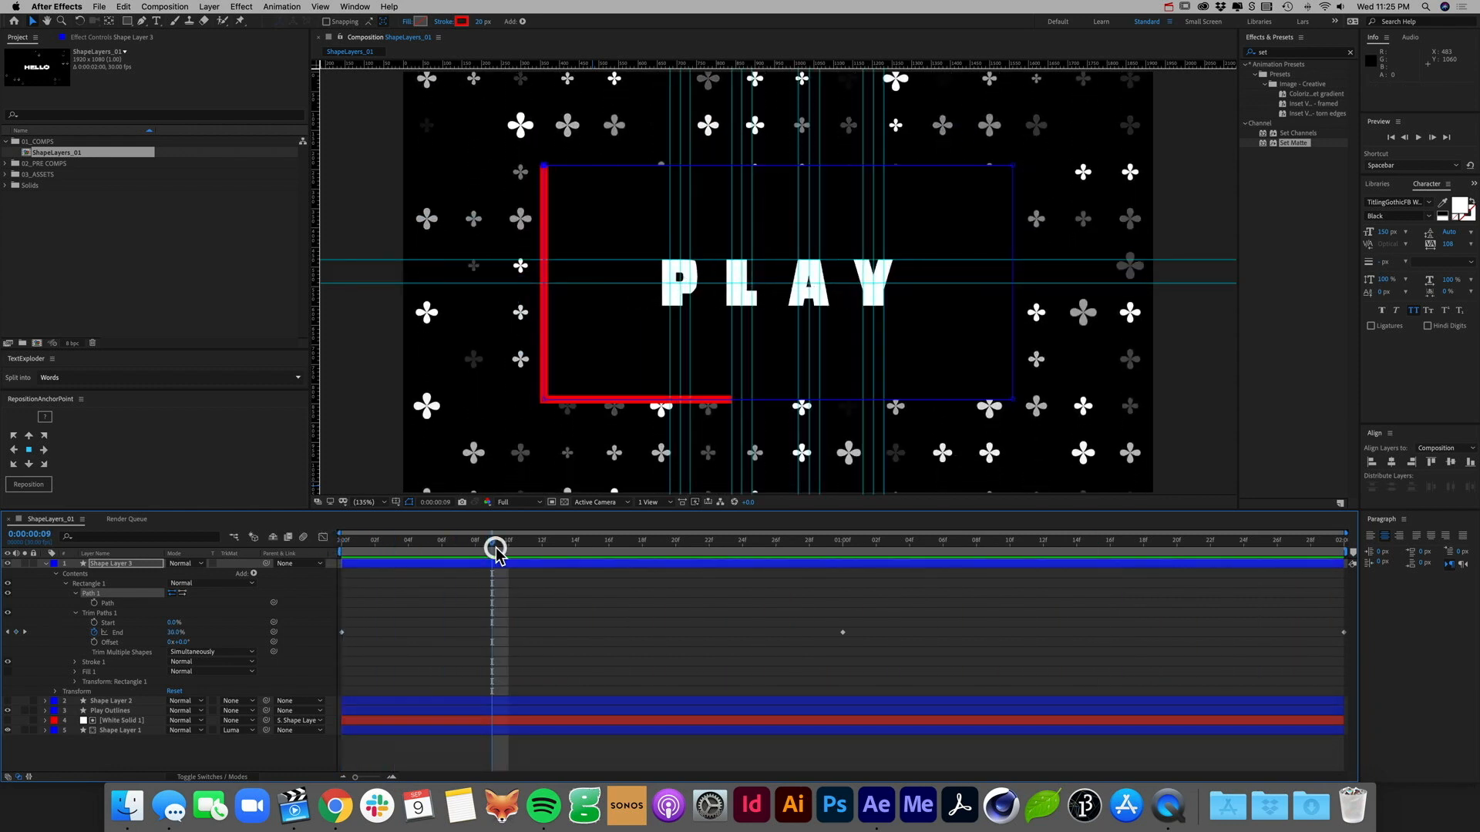
left_click_drag(175, 629, 186, 625)
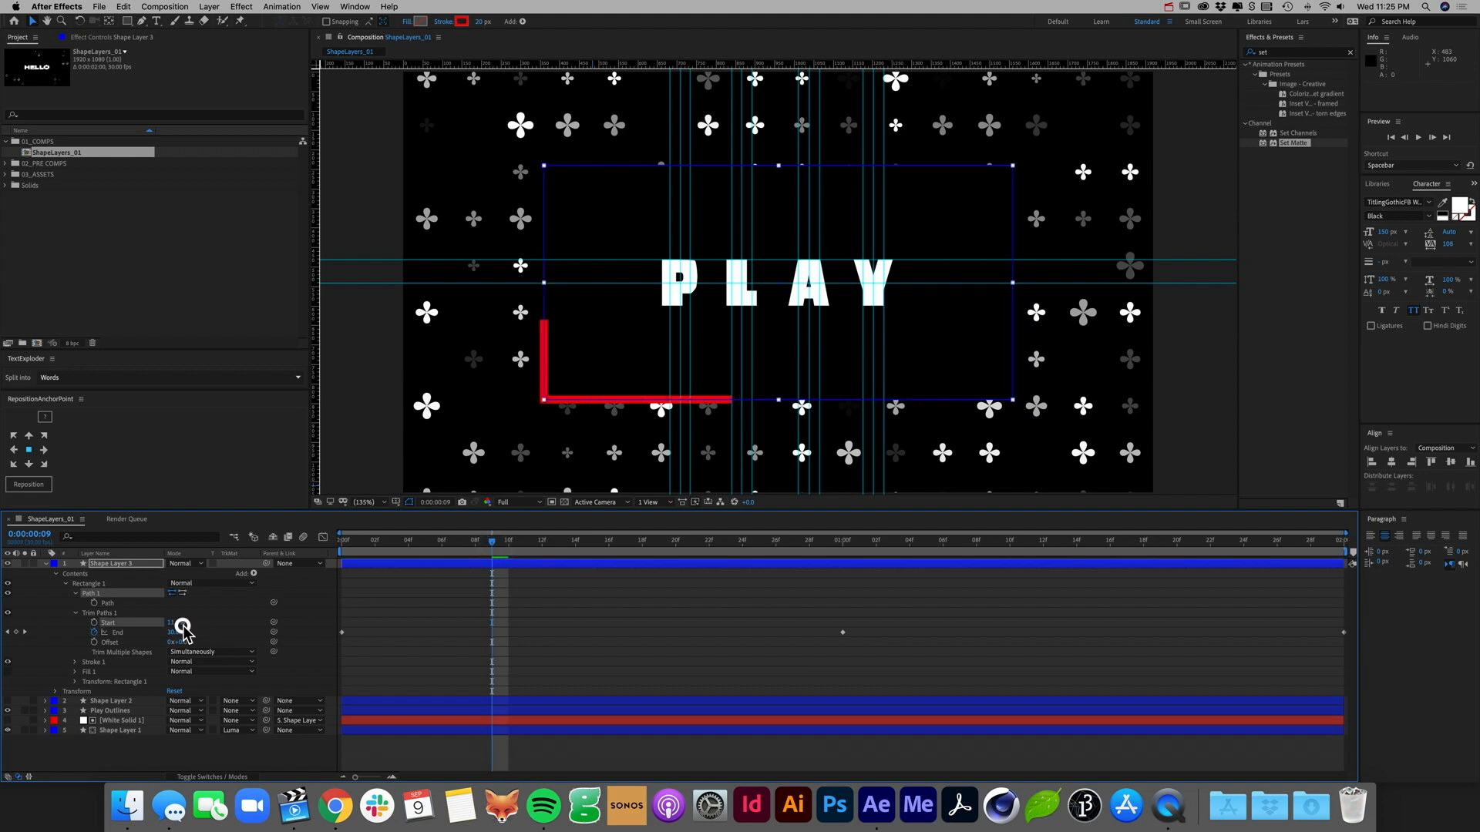
Step: Keyframe the frame's Trim Paths Start at 0% on the first frame and 100% at 1 second
left_click_drag(366, 547, 325, 548)
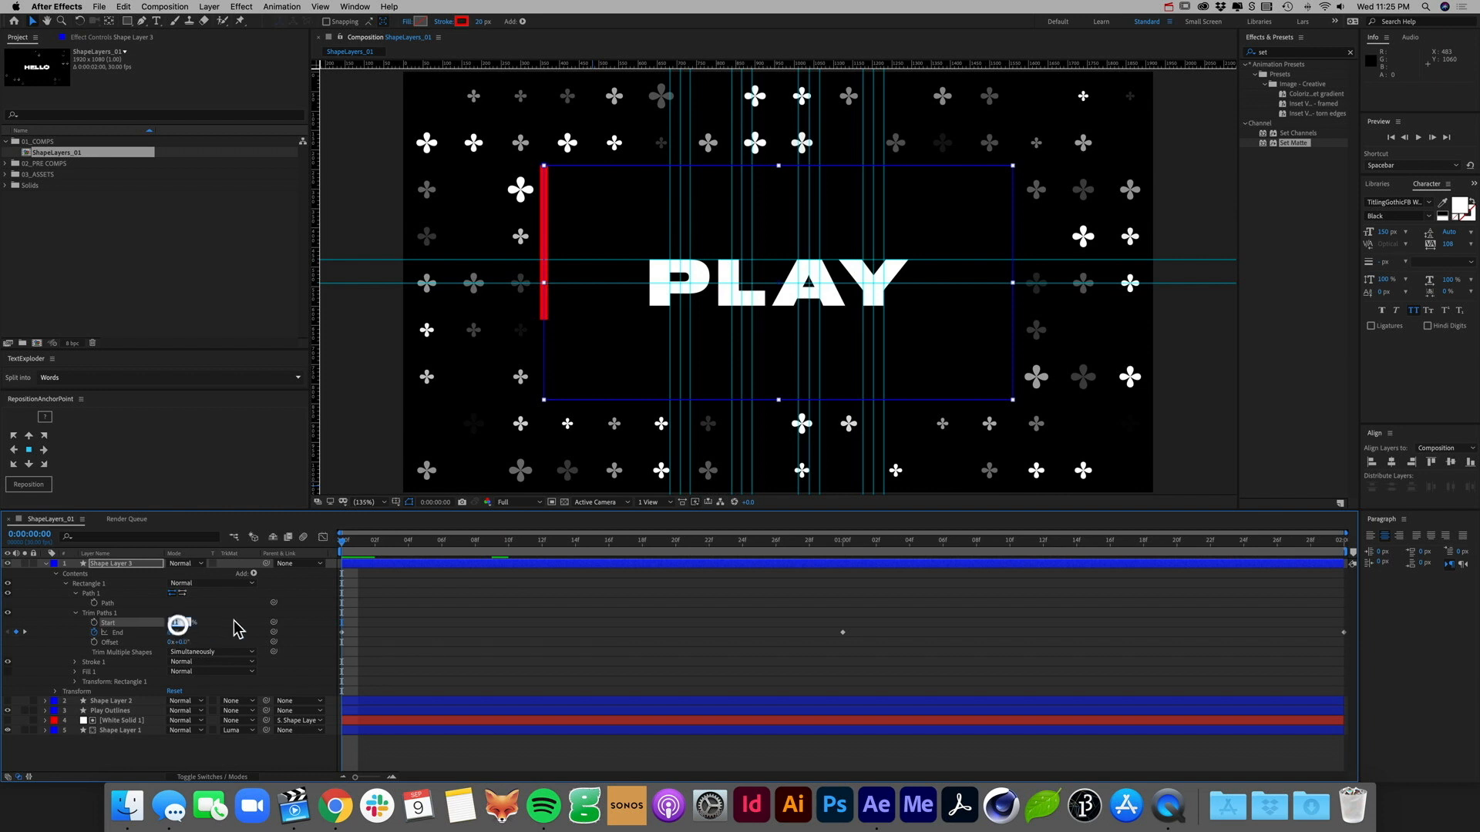
type("0")
key("Return")
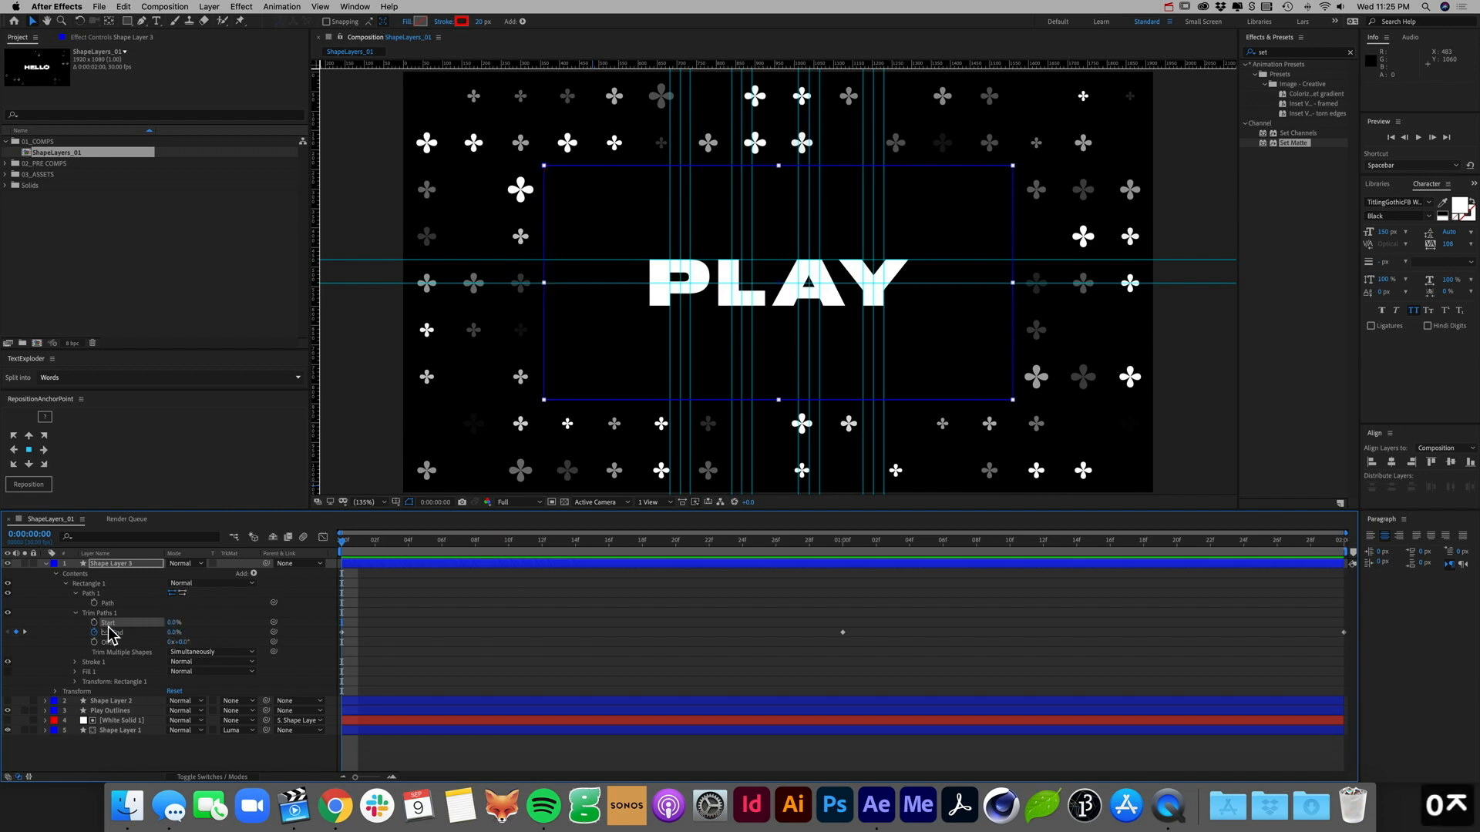
left_click(842, 540)
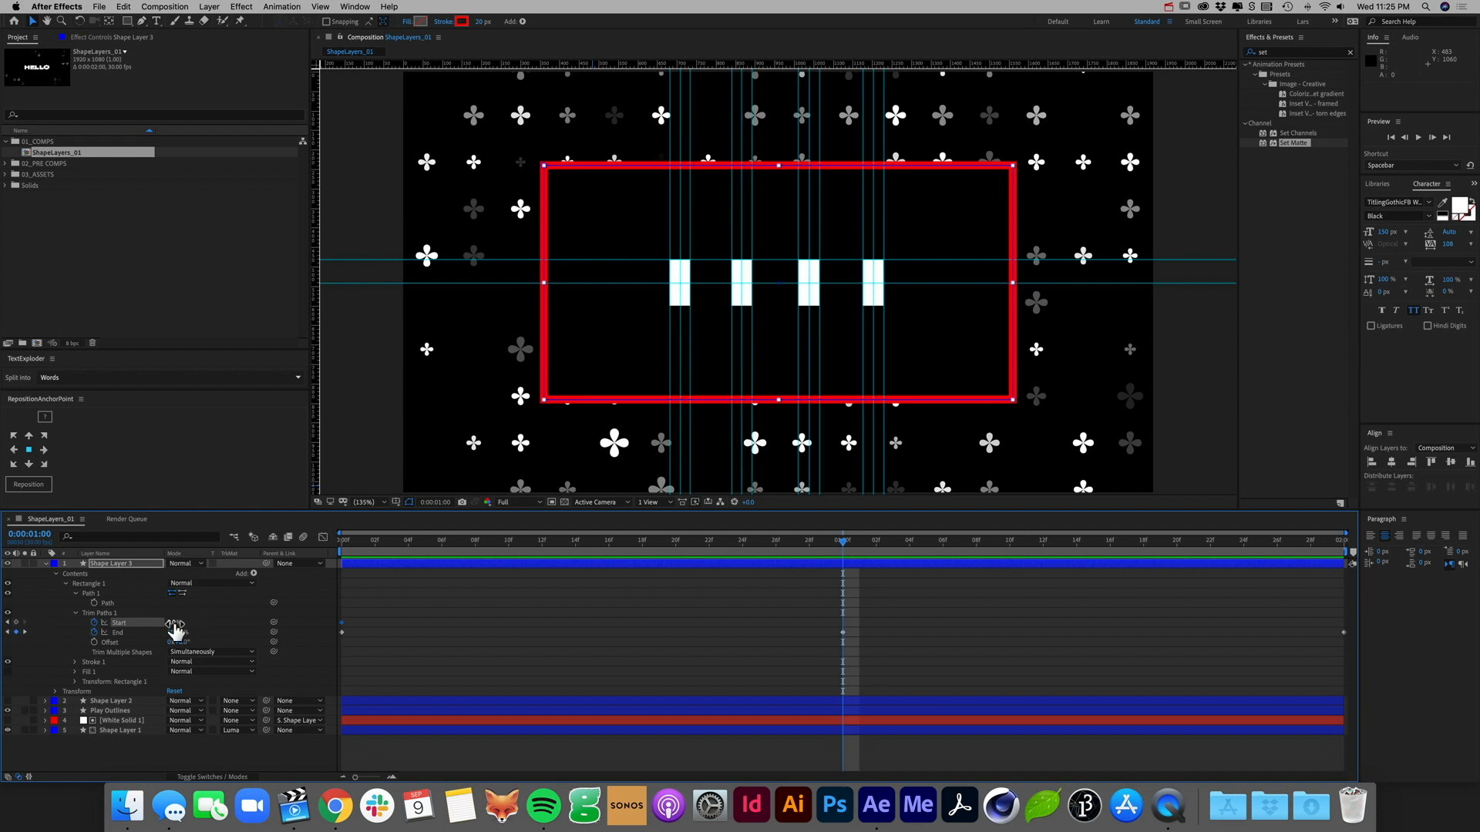
type("100")
key("Return")
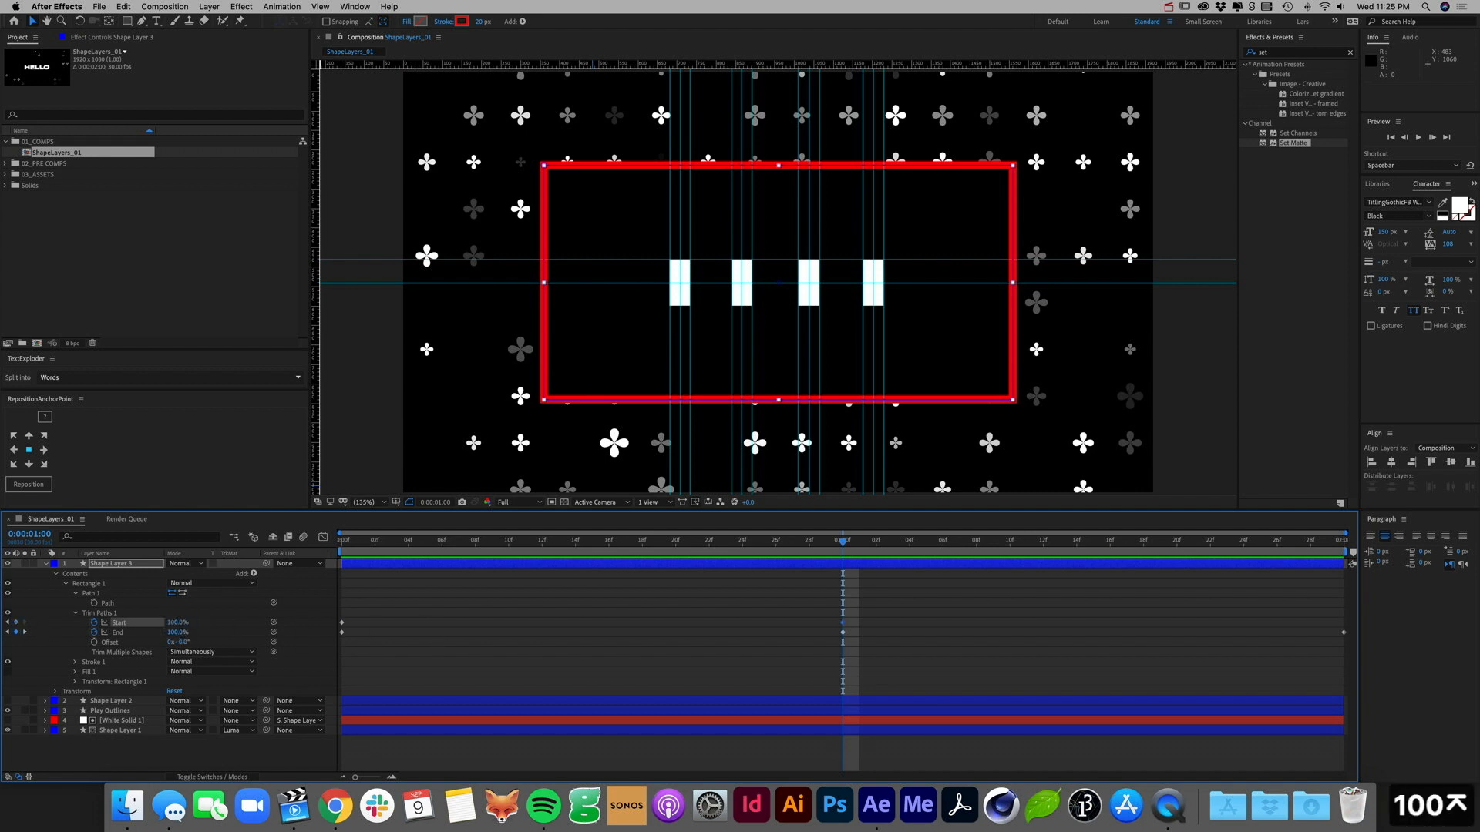
Step: Set the Trim Paths Start value back to 0% in a keyframe at the end of the composition
left_click_drag(1258, 543, 1371, 546)
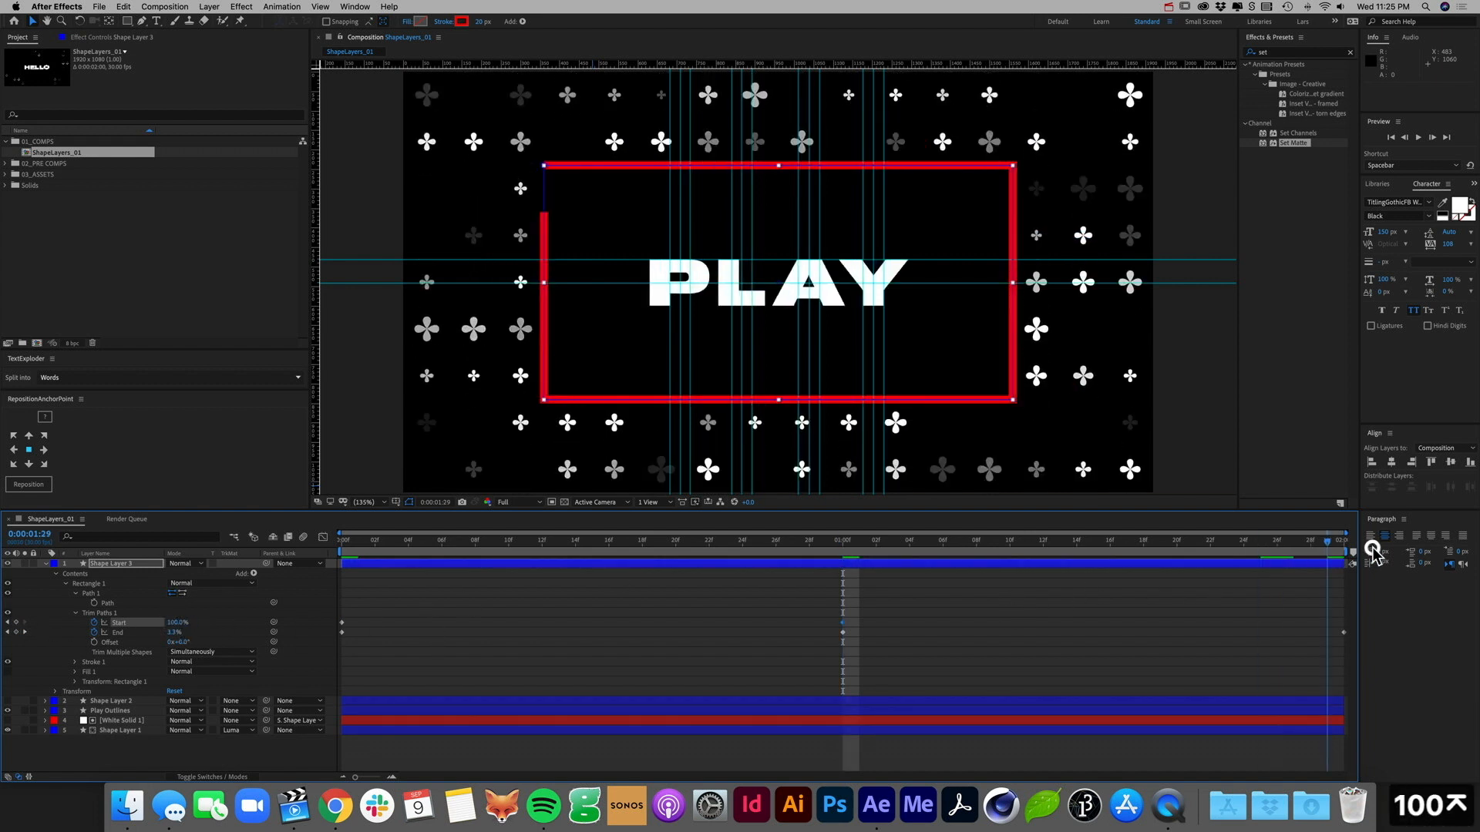
left_click(179, 622)
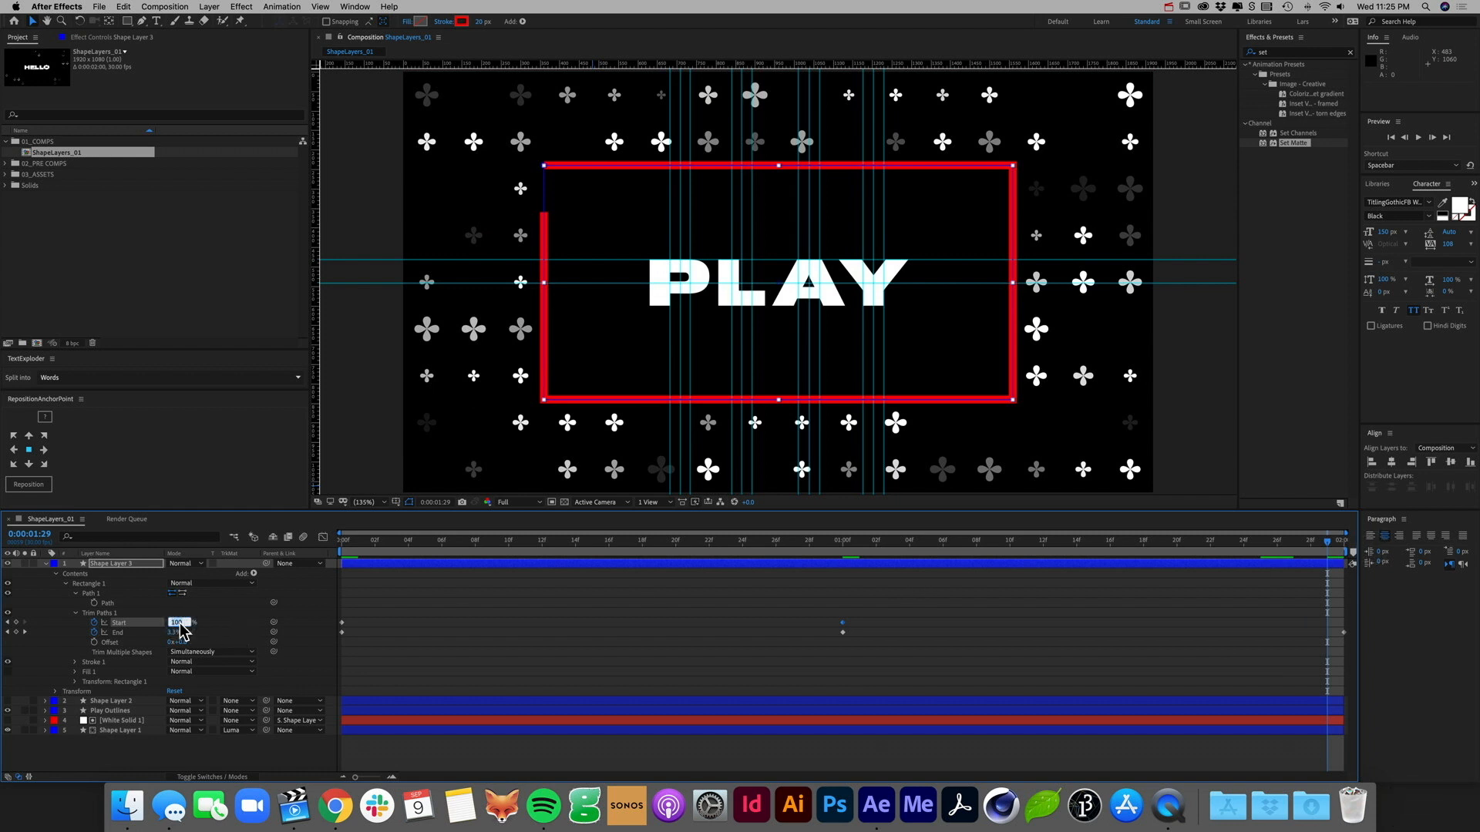
type("0")
key("Return")
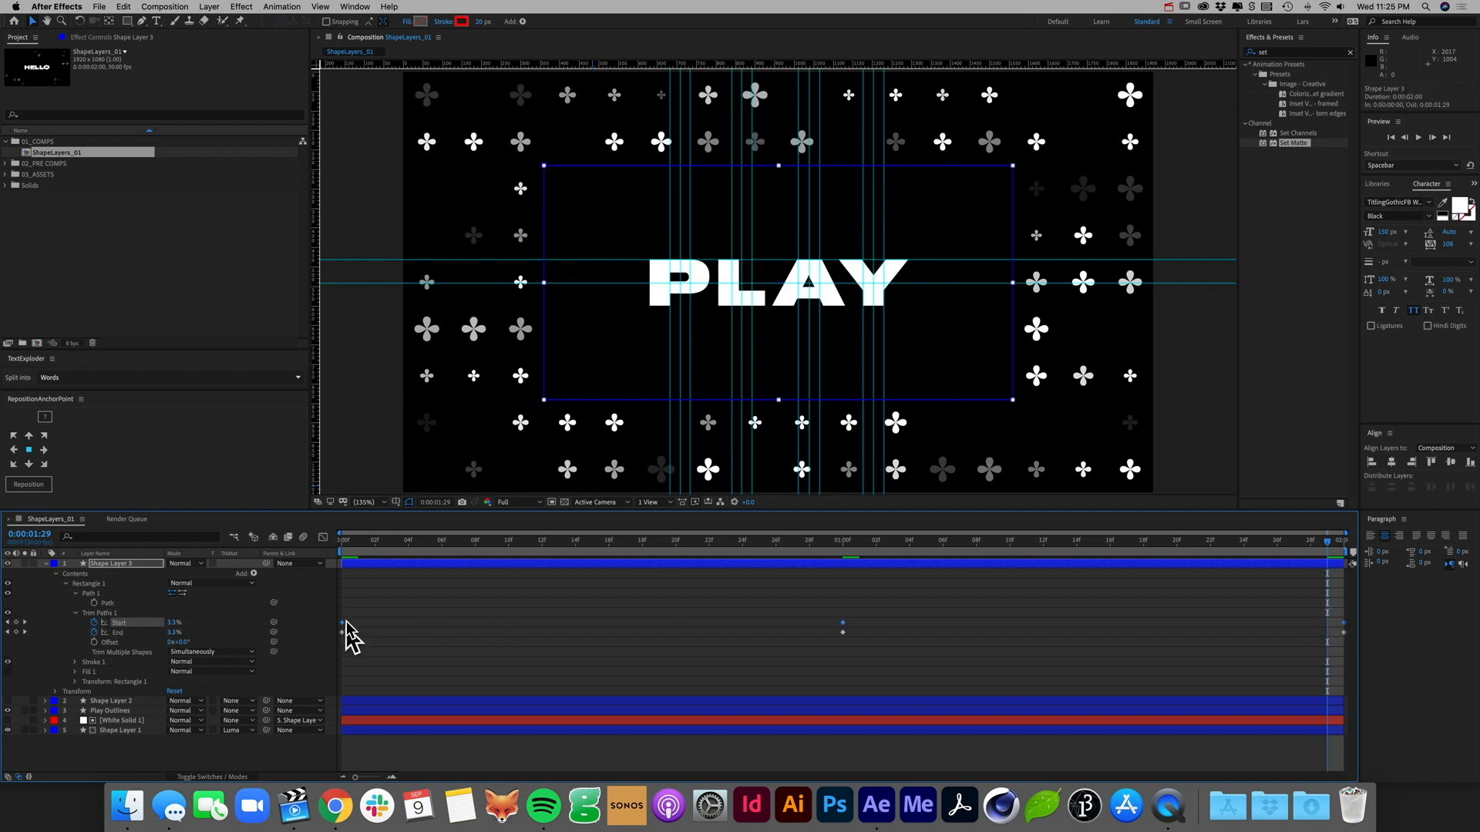
Step: Try delaying the linear Trim Paths Start keyframes to begin at frame 5, preview the loop, and undo the shift
left_click(417, 545)
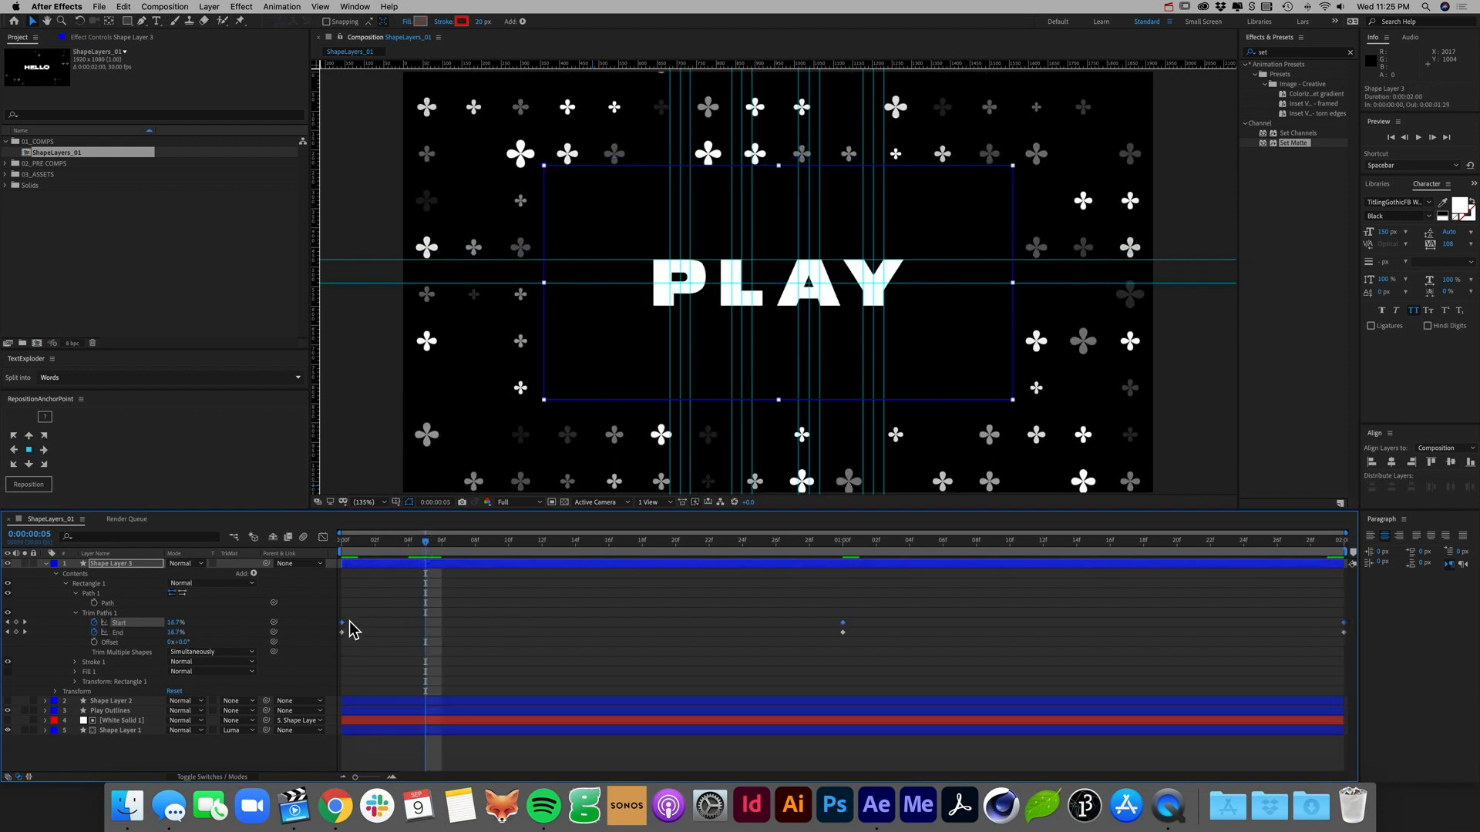
left_click_drag(347, 624, 426, 627)
left_click(506, 606)
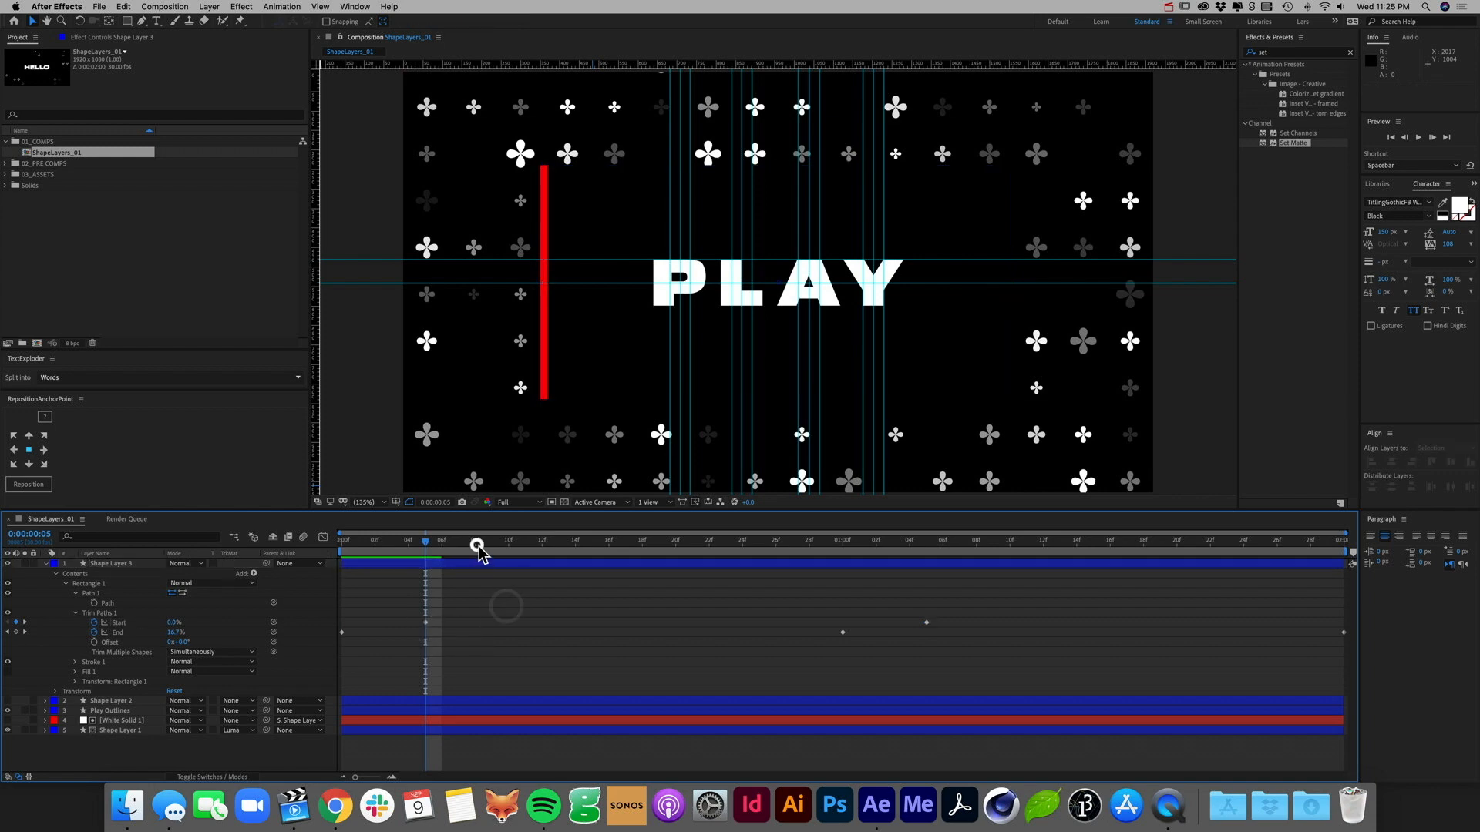
left_click_drag(475, 546, 268, 543)
key("space")
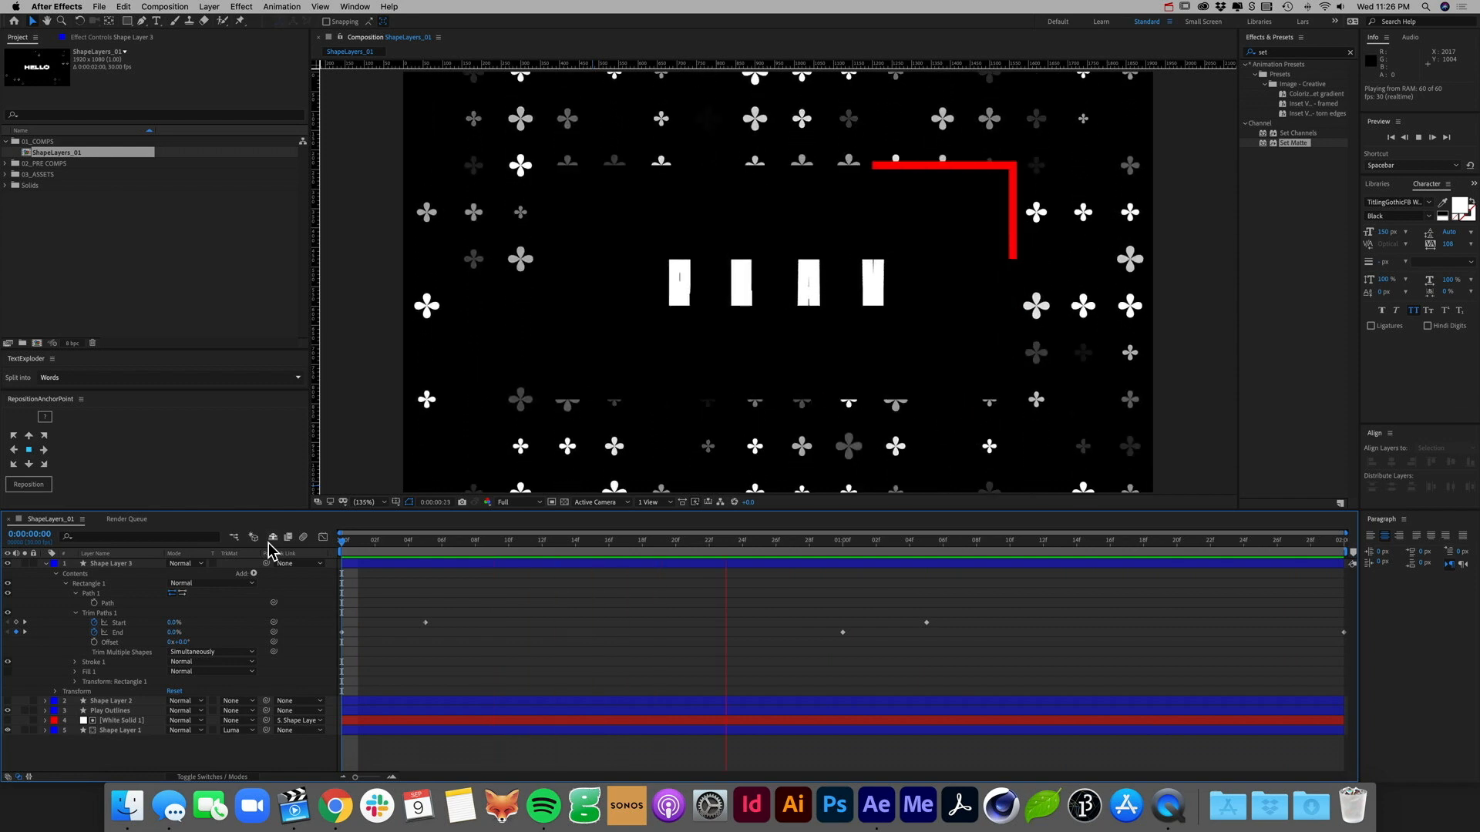
key("space")
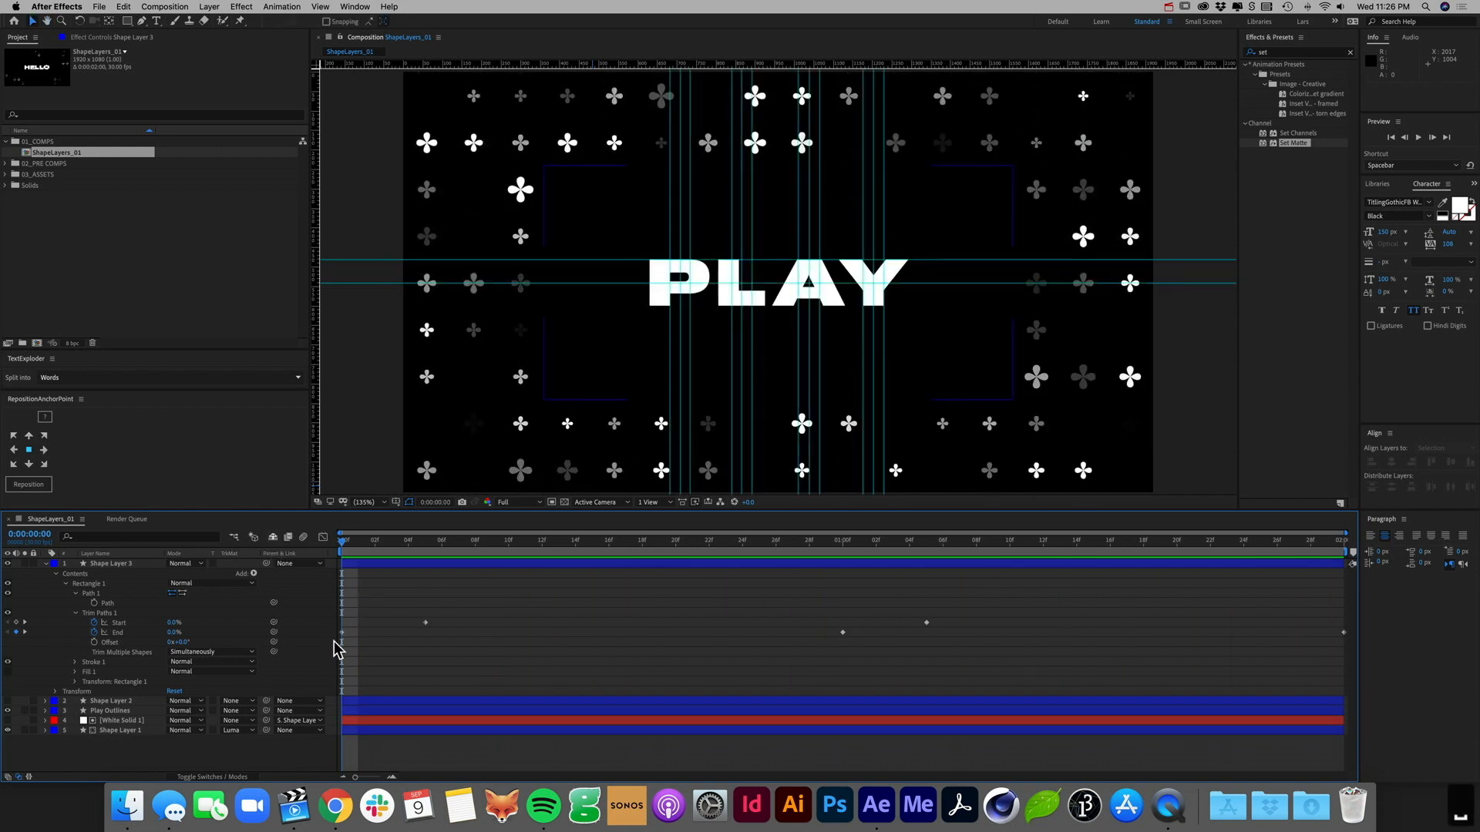
left_click_drag(337, 650, 1354, 620)
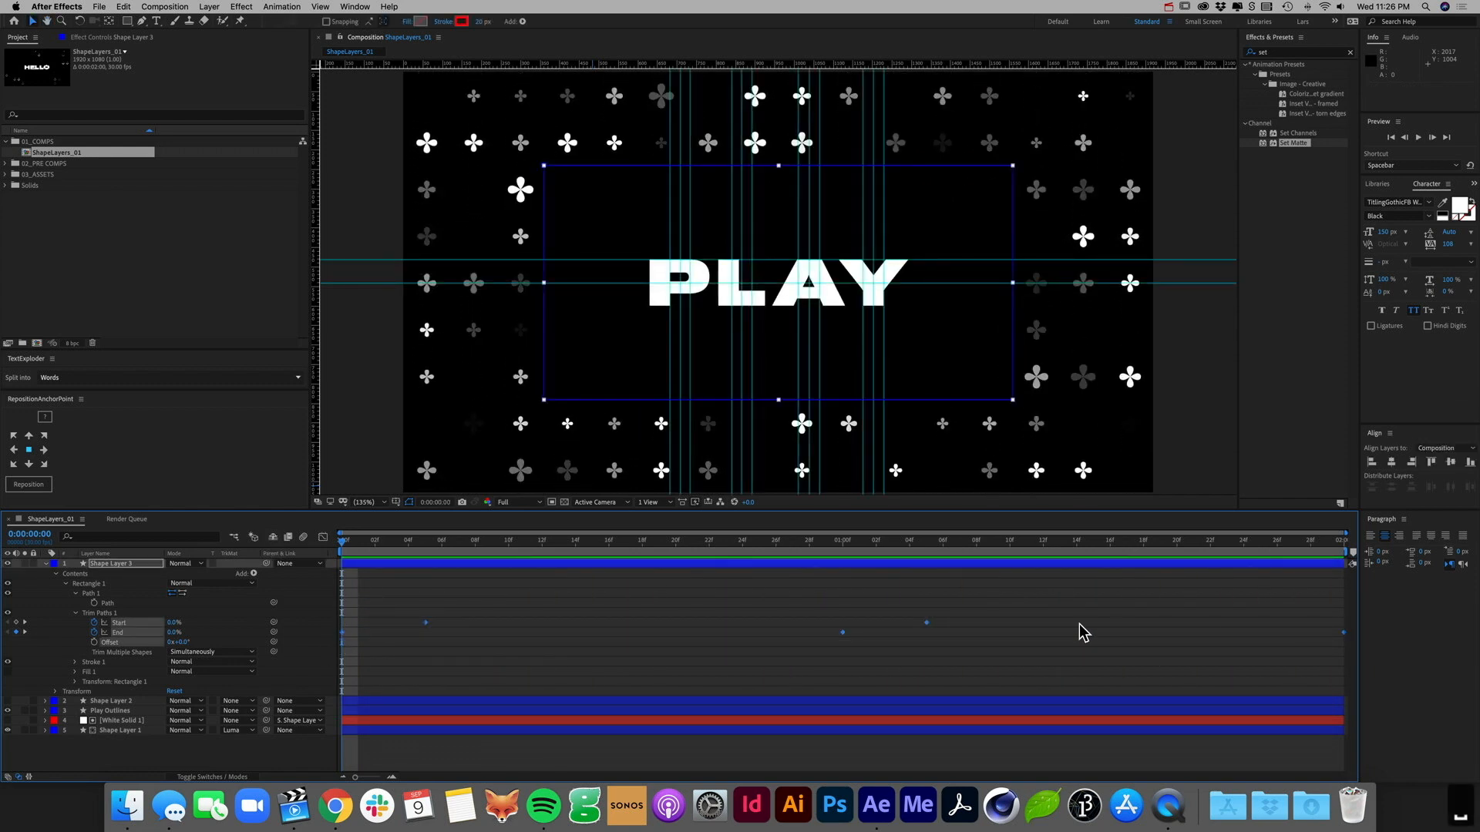
key("super+z")
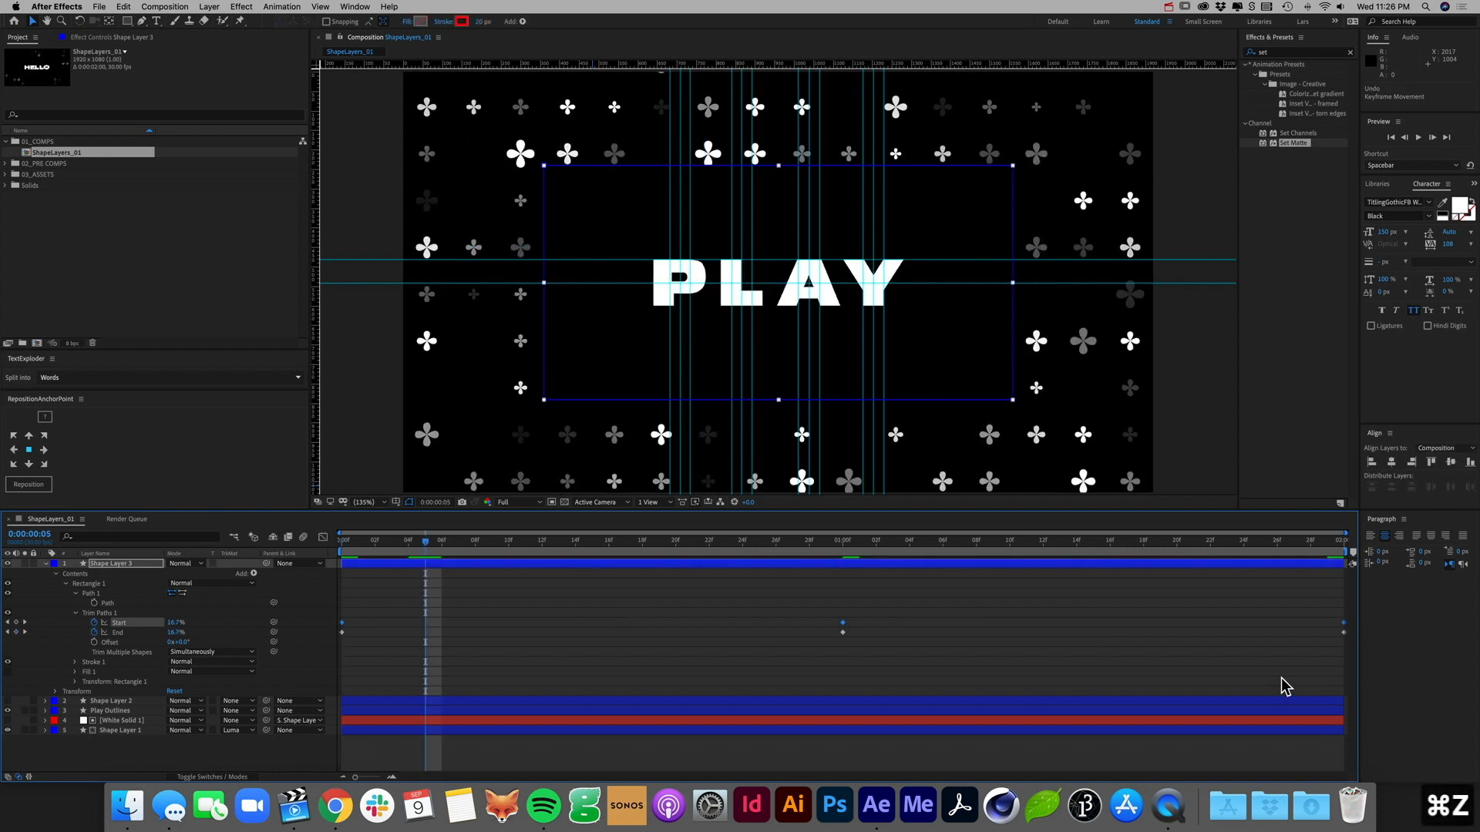
Step: Apply Easy Ease to all Trim Paths Start and End keyframes on the frame
left_click_drag(1349, 665, 330, 594)
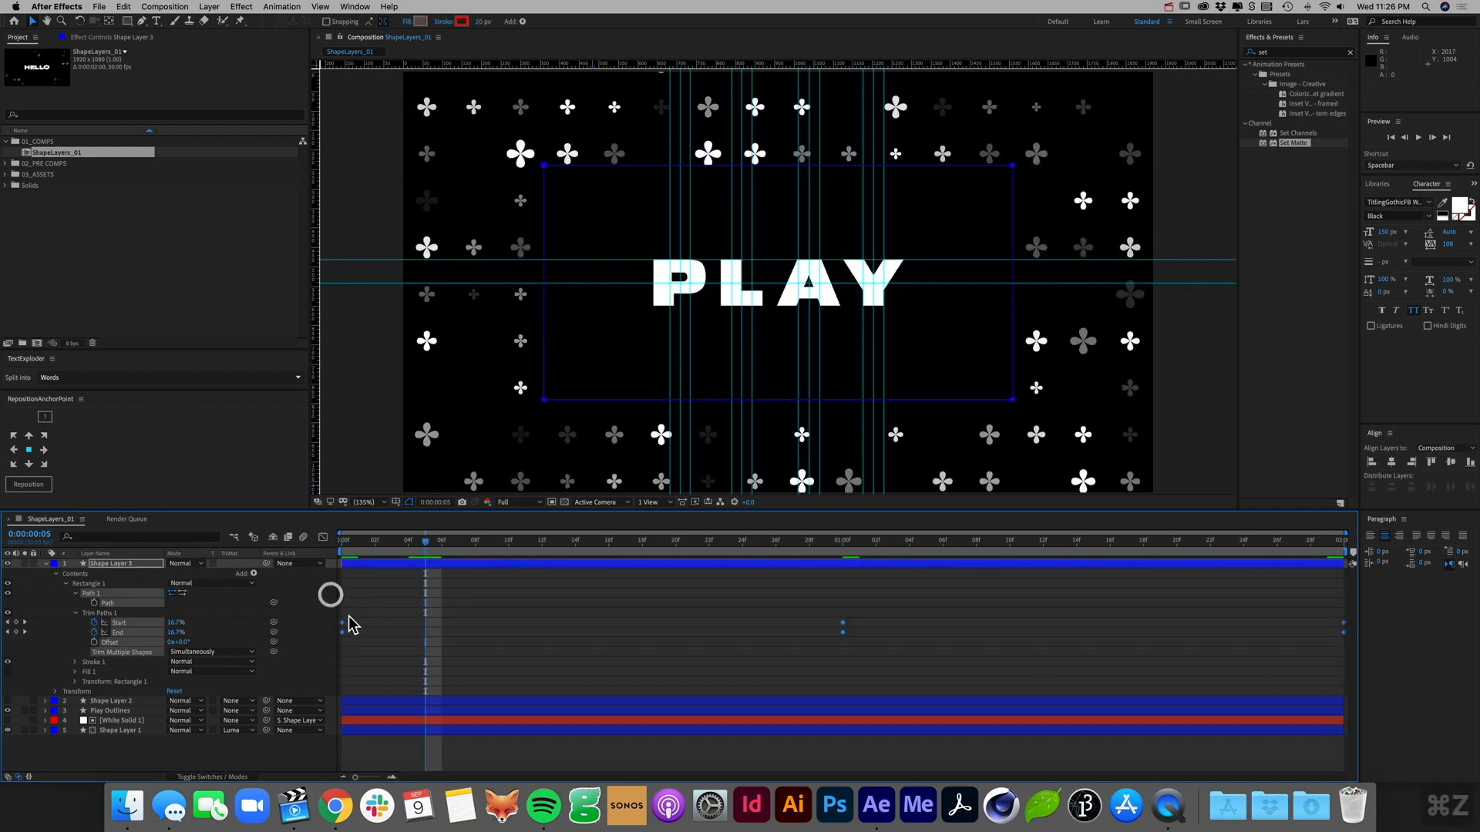
right_click(341, 621)
mouse_move(443, 753)
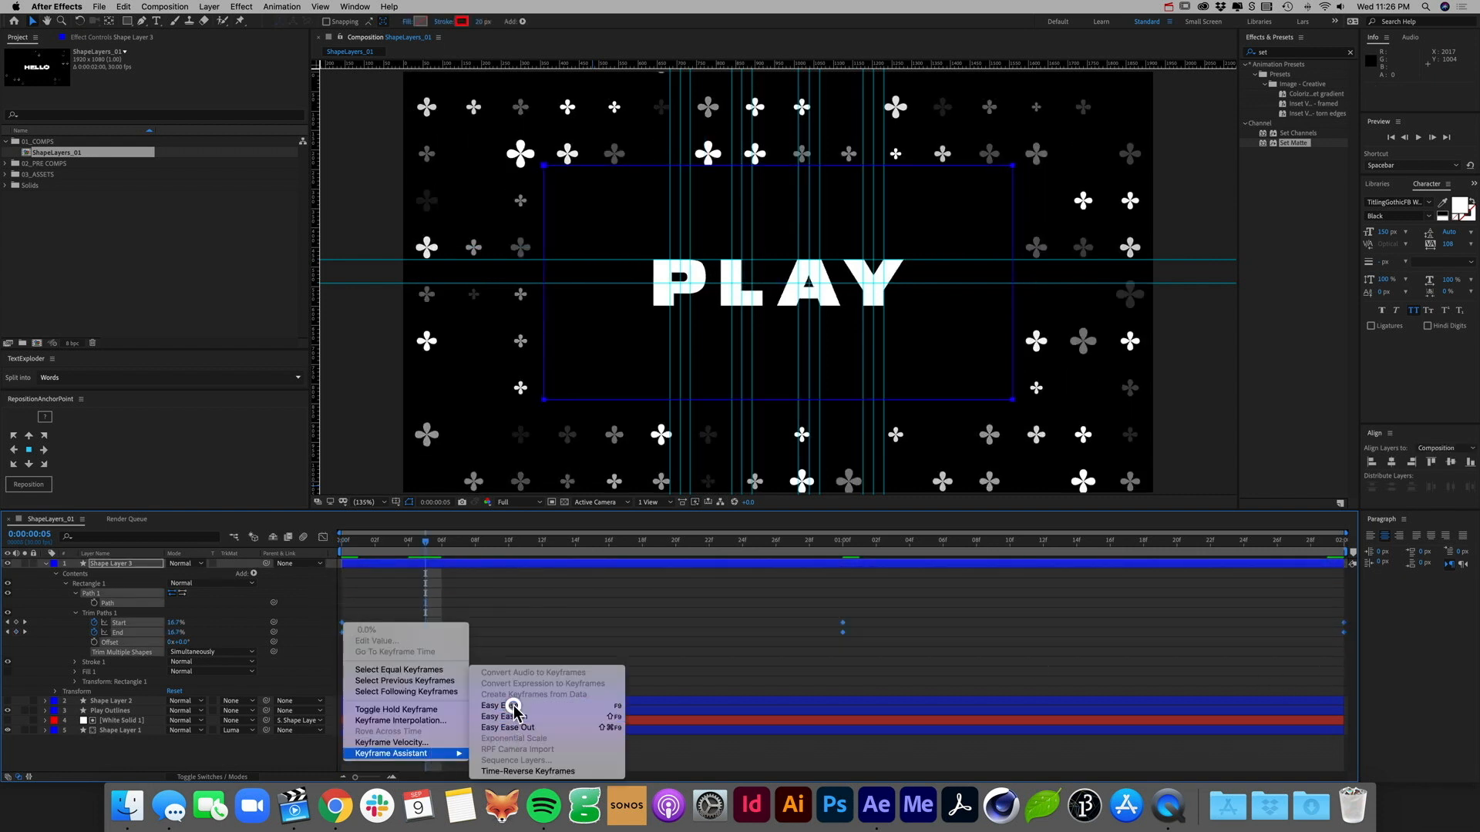
left_click(514, 709)
Step: Reshape the Start and End speed curves to peak early in the first second and late in the second one
left_click(323, 537)
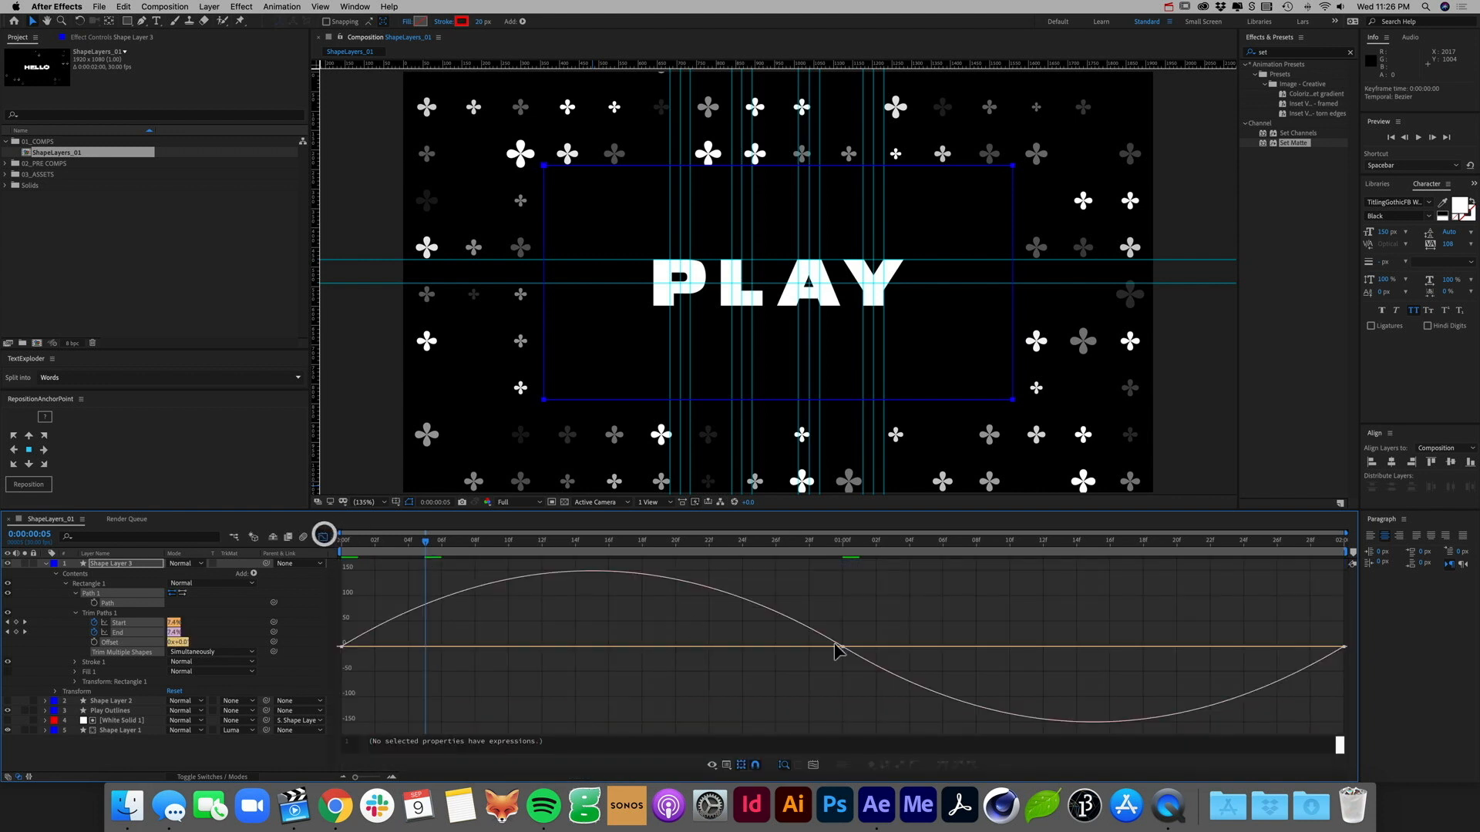
left_click_drag(860, 624, 592, 646)
left_click_drag(930, 684, 1146, 677)
key("super+z")
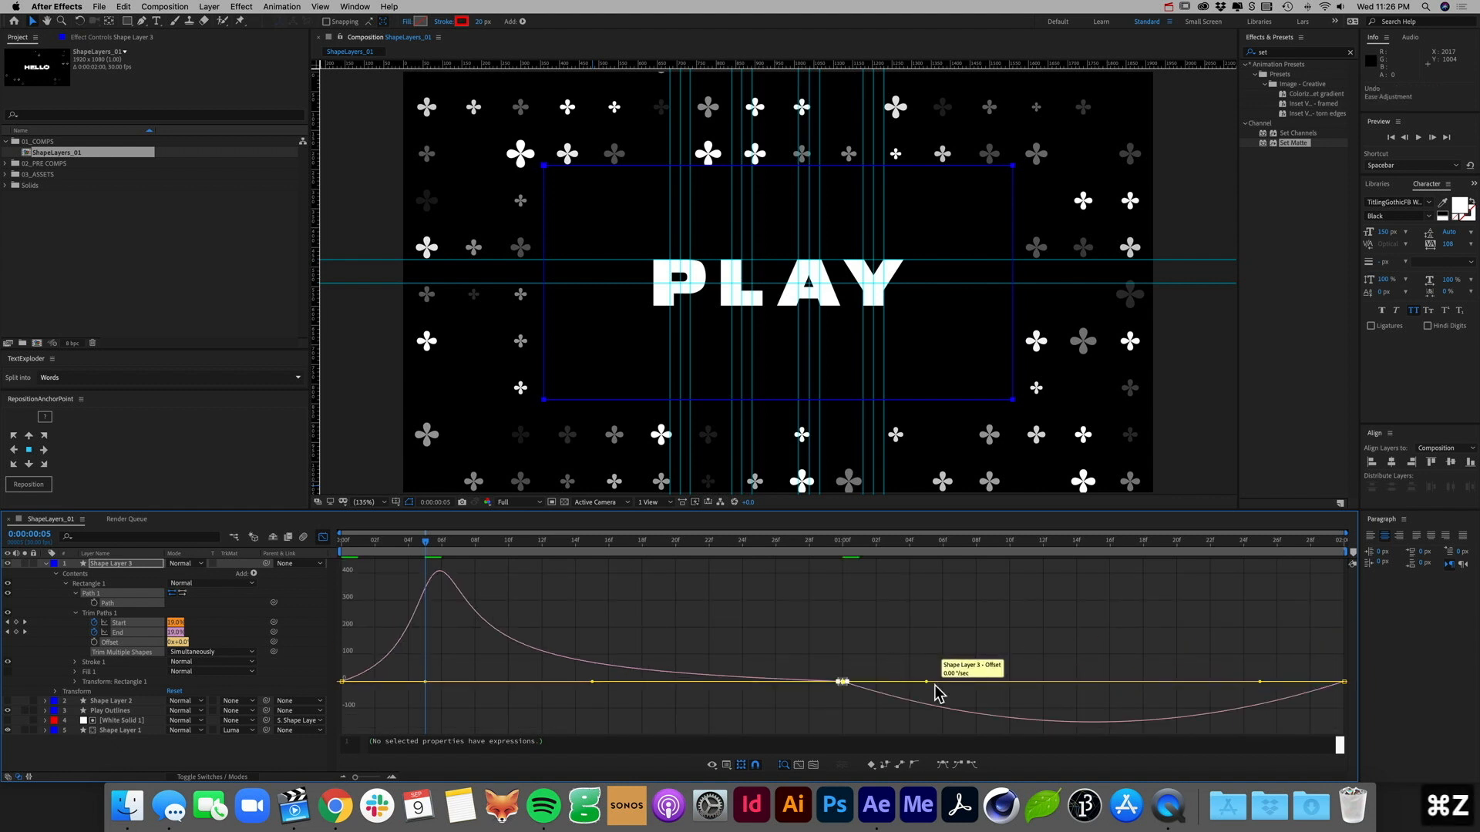
left_click_drag(927, 682, 1113, 683)
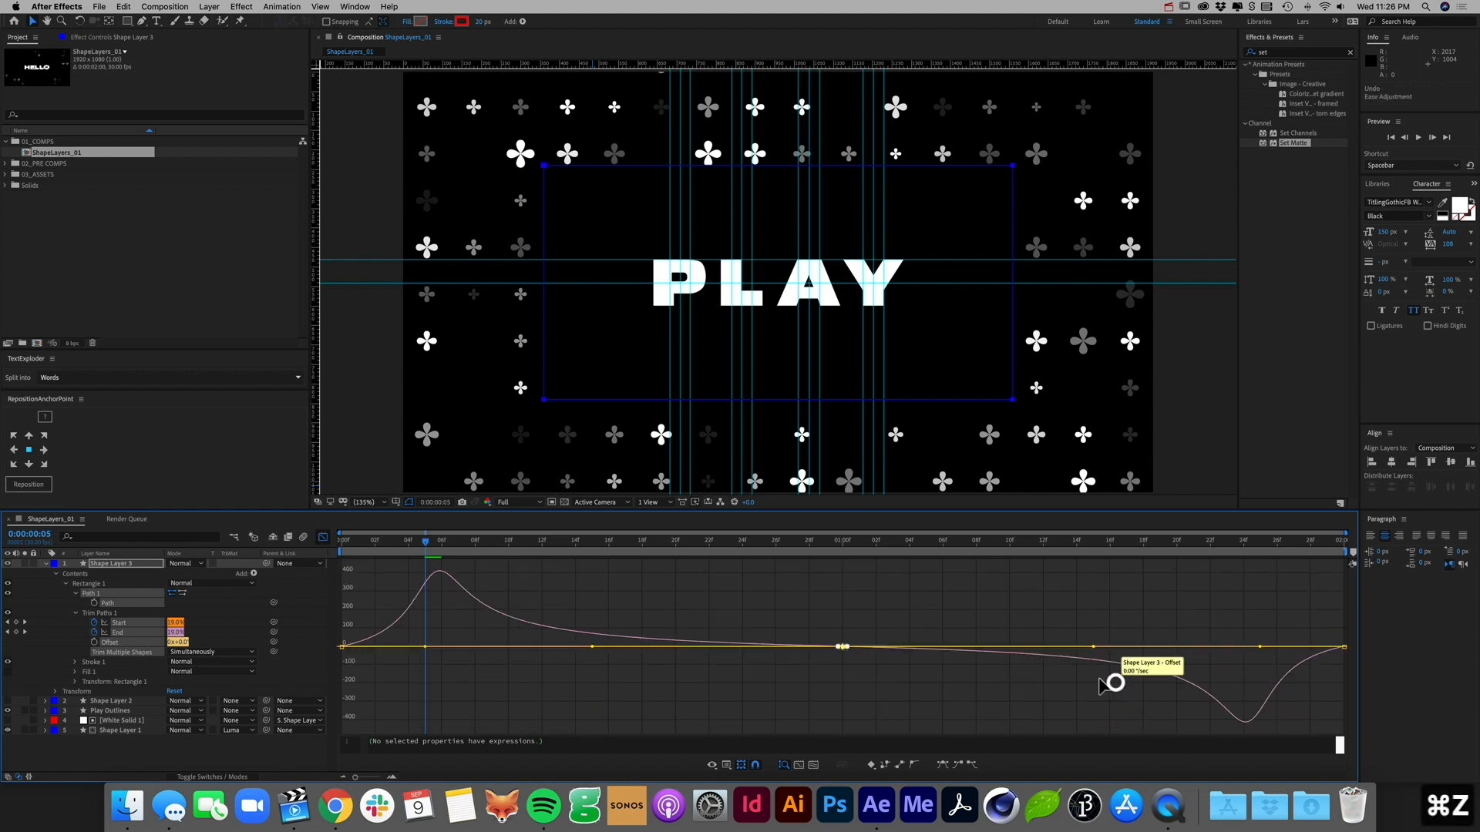
left_click(323, 537)
left_click(385, 584)
Step: Try offsetting the eased Trim Paths Start keyframes to frame 5, preview the stroke, and undo the offset
left_click(120, 623)
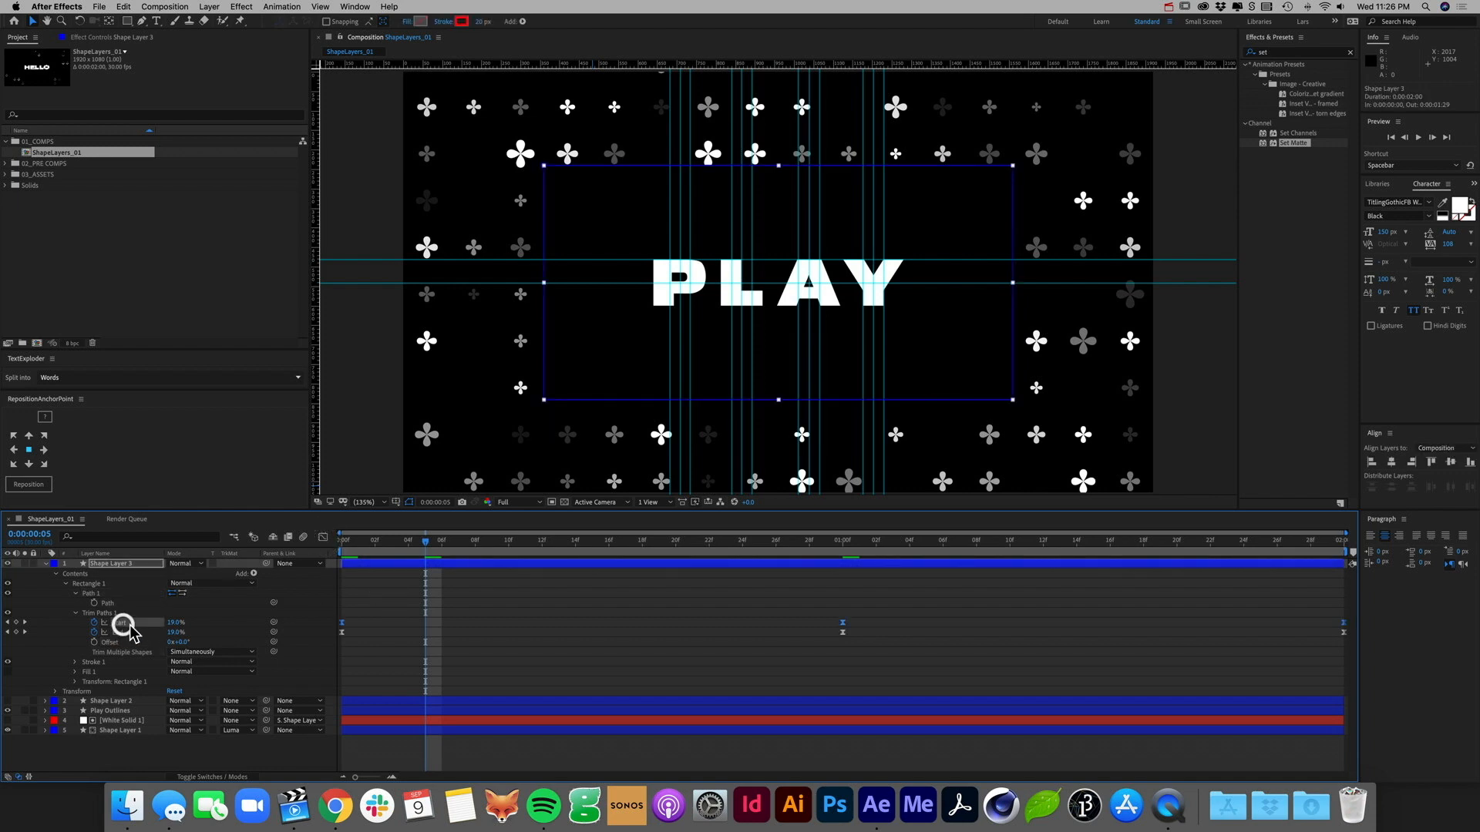
left_click_drag(341, 625, 422, 626)
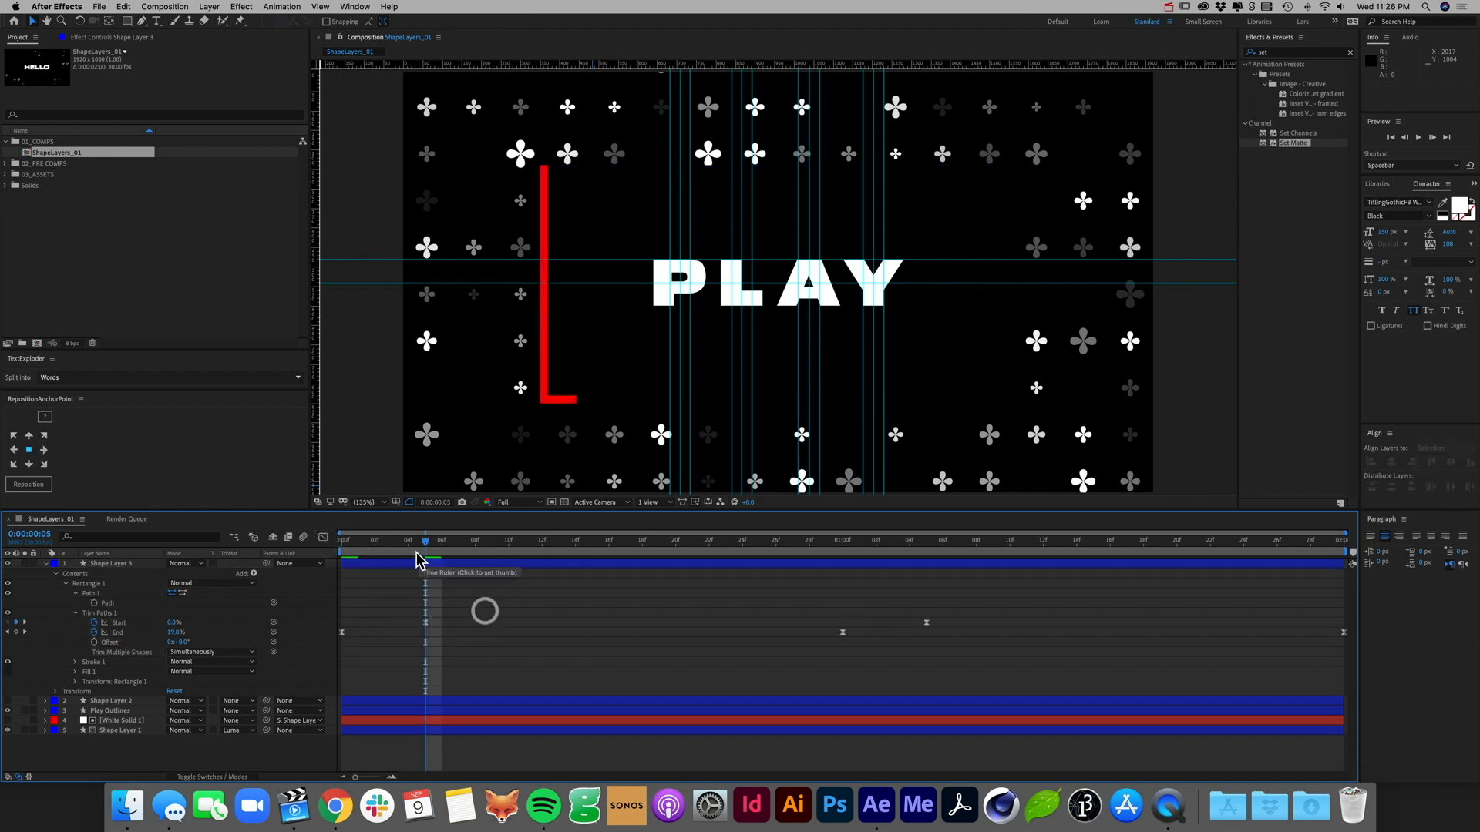
key("space")
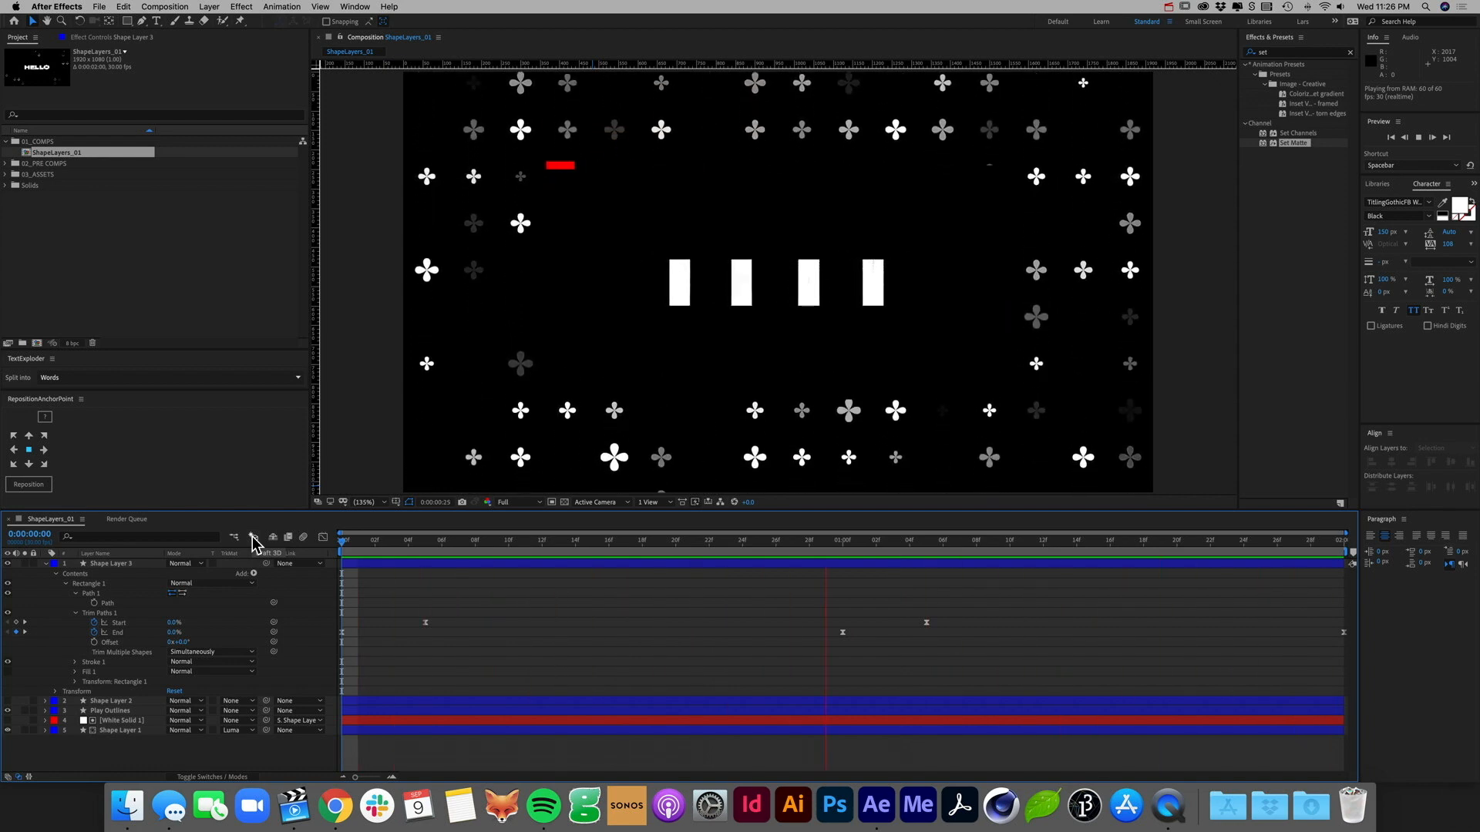
key("space")
key("super+z")
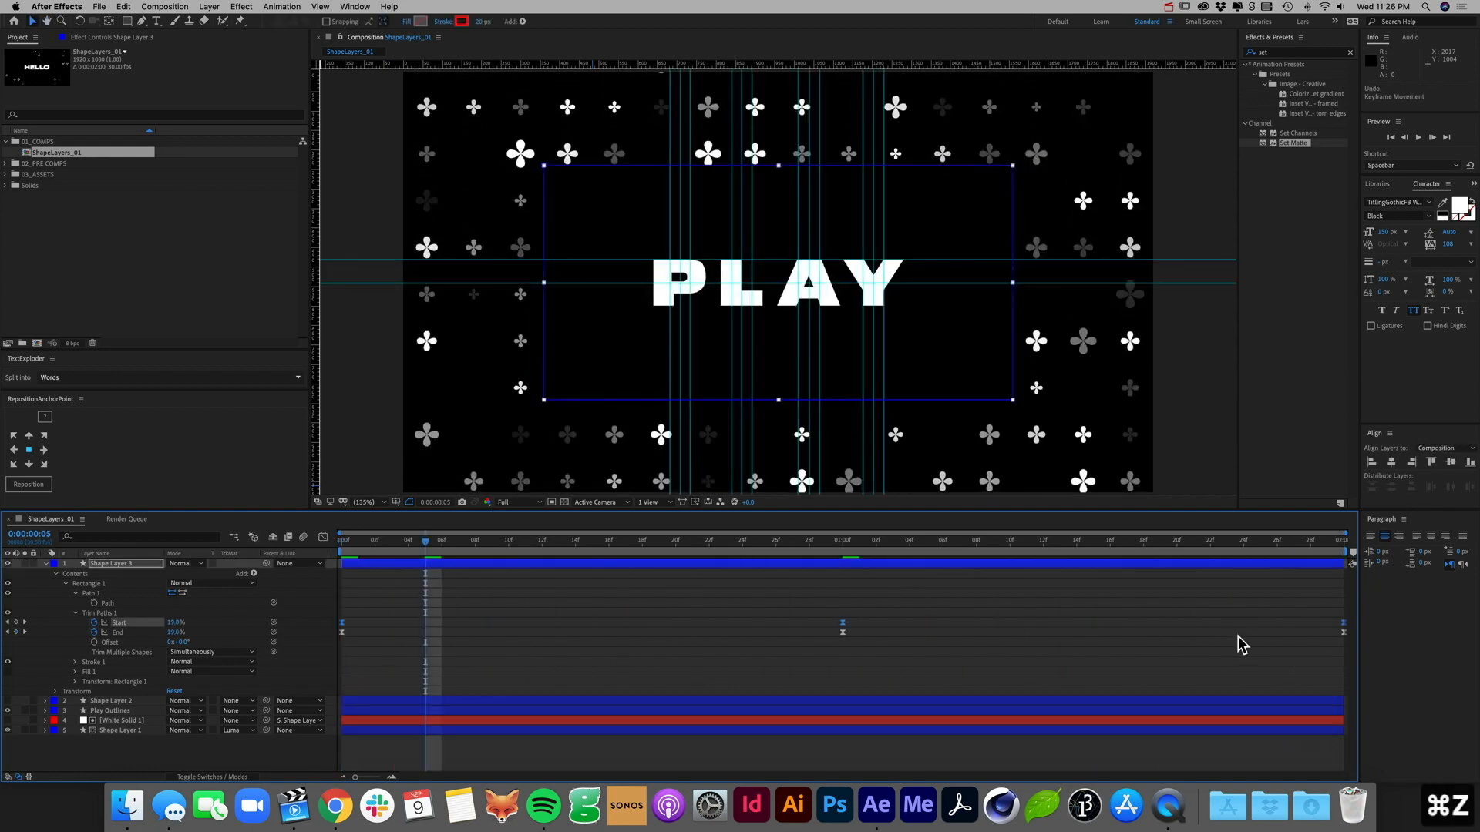
Step: Compress the Trim Paths Start and End keyframes proportionally so the last pair falls at 1 second, and preview the animation
left_click_drag(1340, 655, 679, 599)
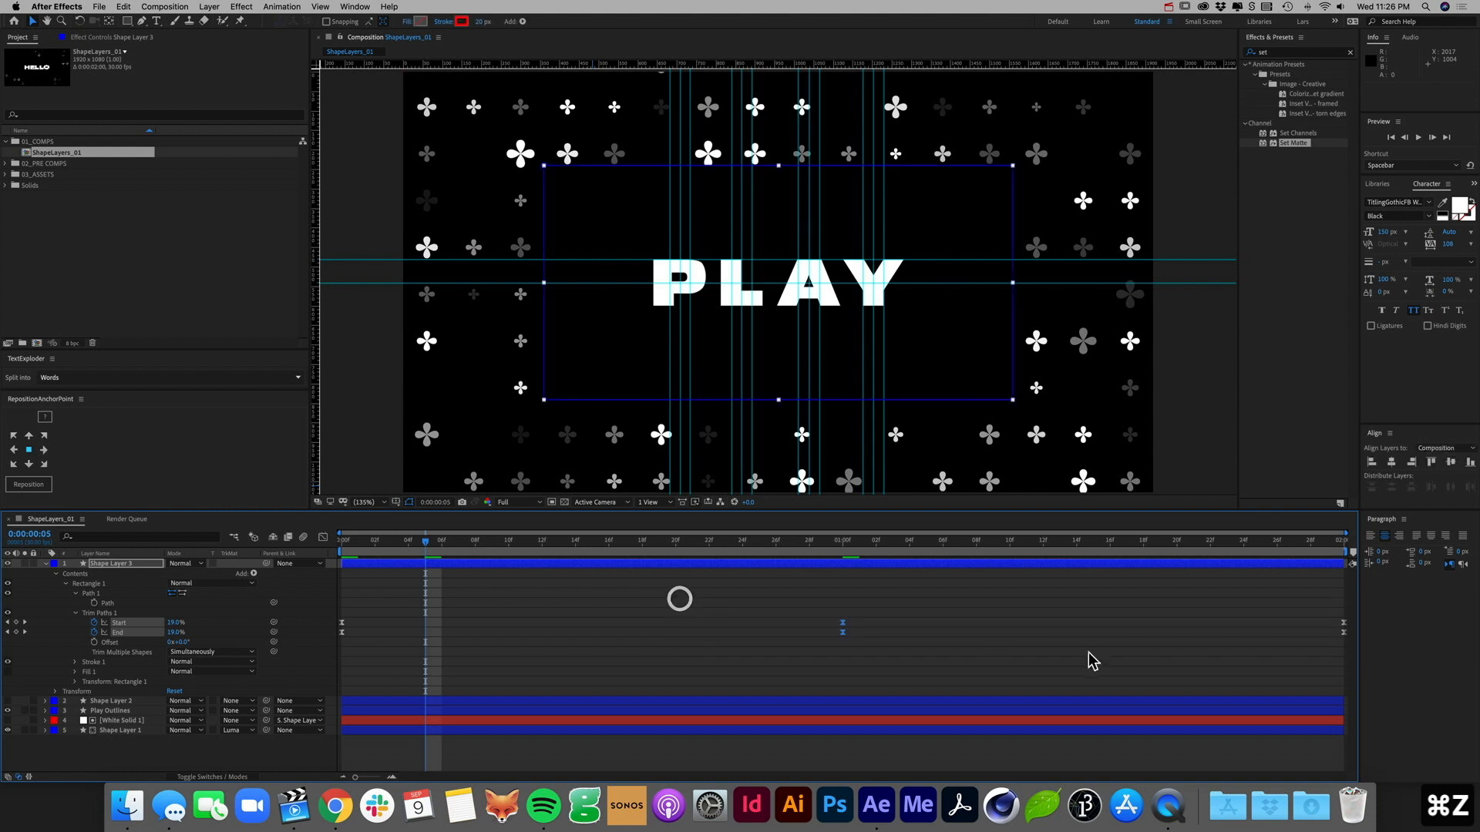
mouse_move(1339, 644)
left_mouse_down()
mouse_move(899, 584)
mouse_move(325, 640)
mouse_move(332, 614)
left_mouse_up()
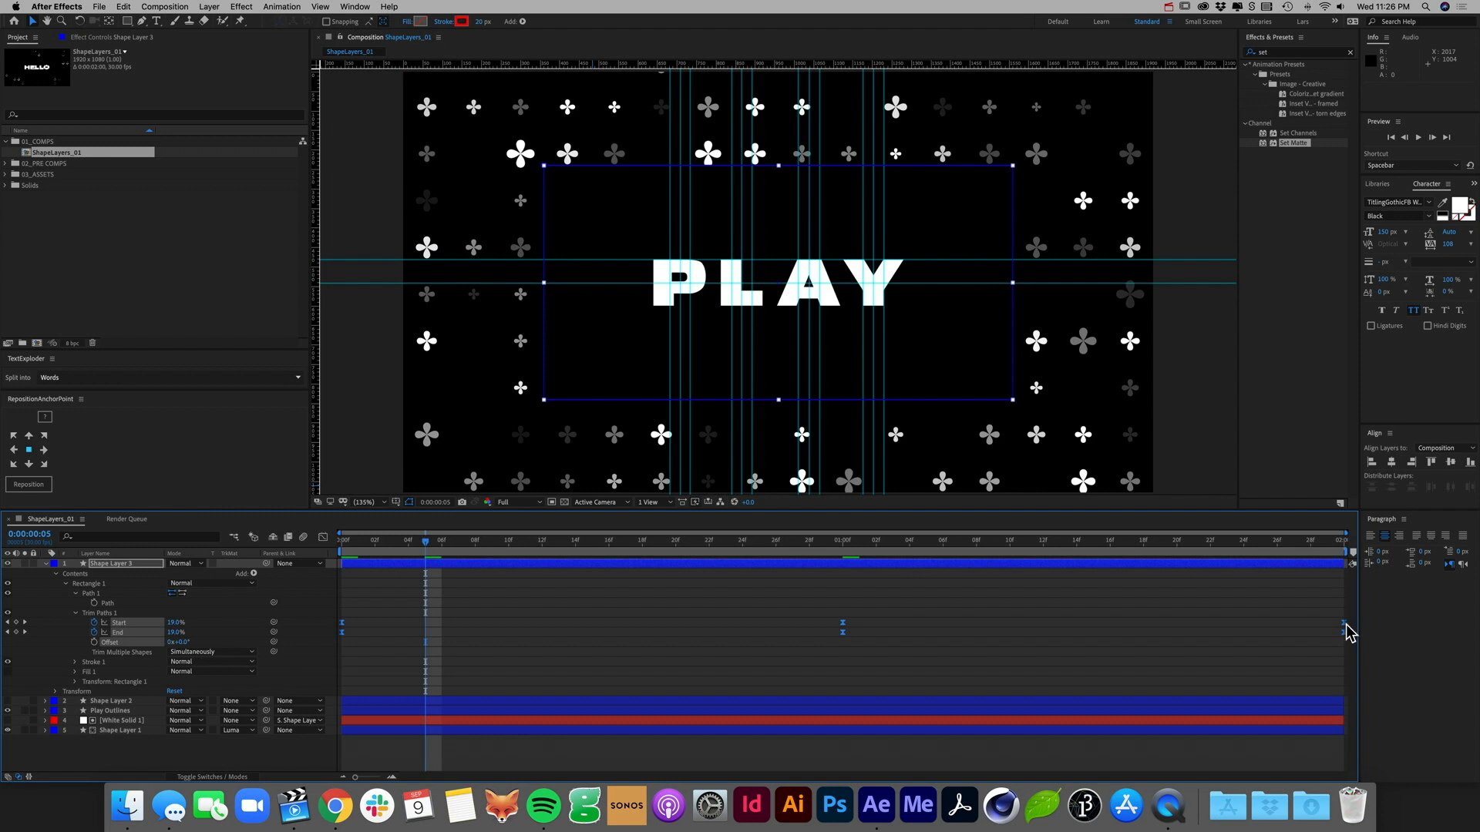
left_click_drag(1344, 626, 1192, 632)
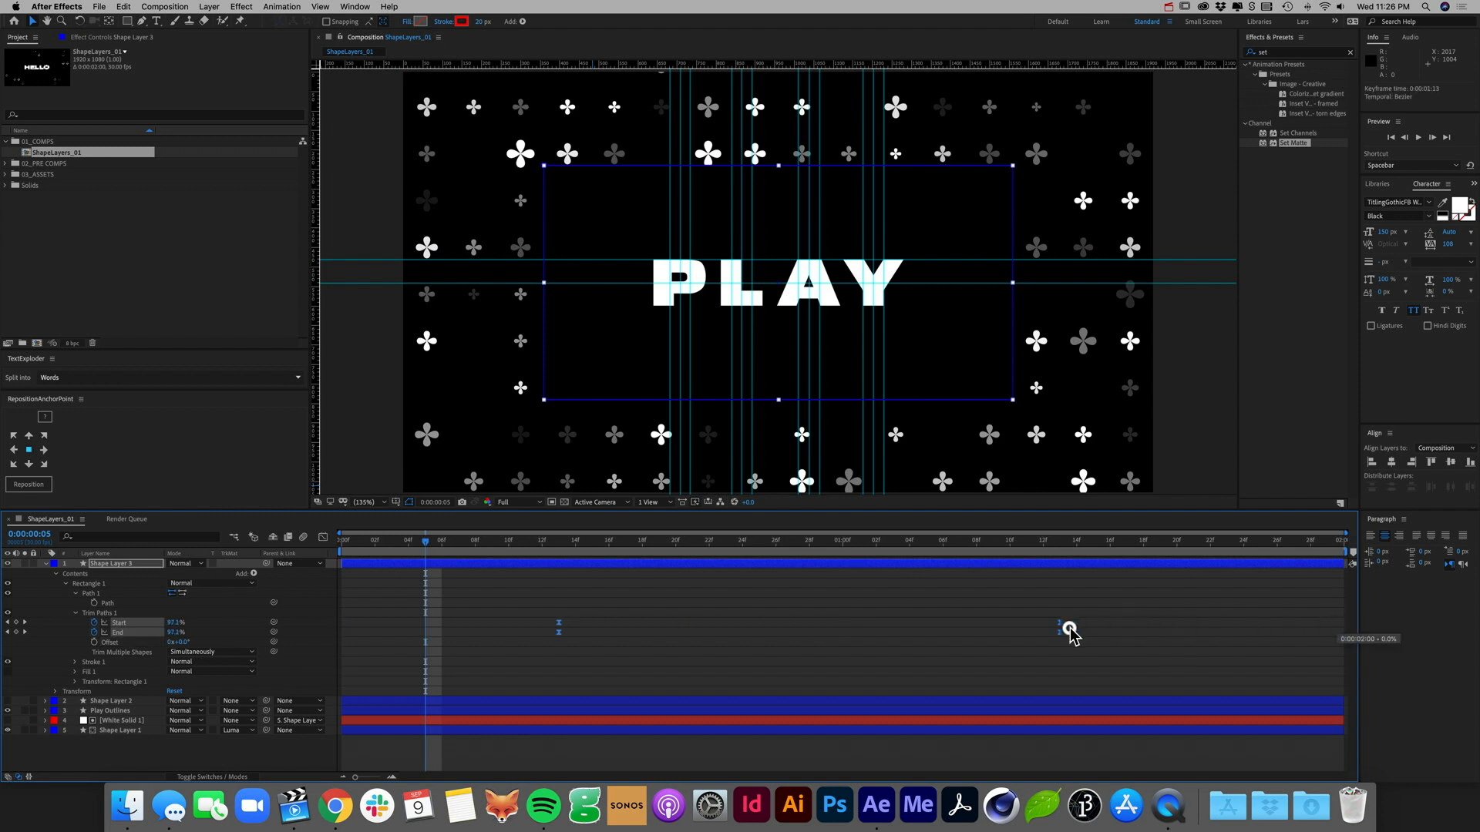
left_click_drag(1069, 633, 1069, 633)
key("super+z")
left_click_drag(1345, 632, 1181, 631)
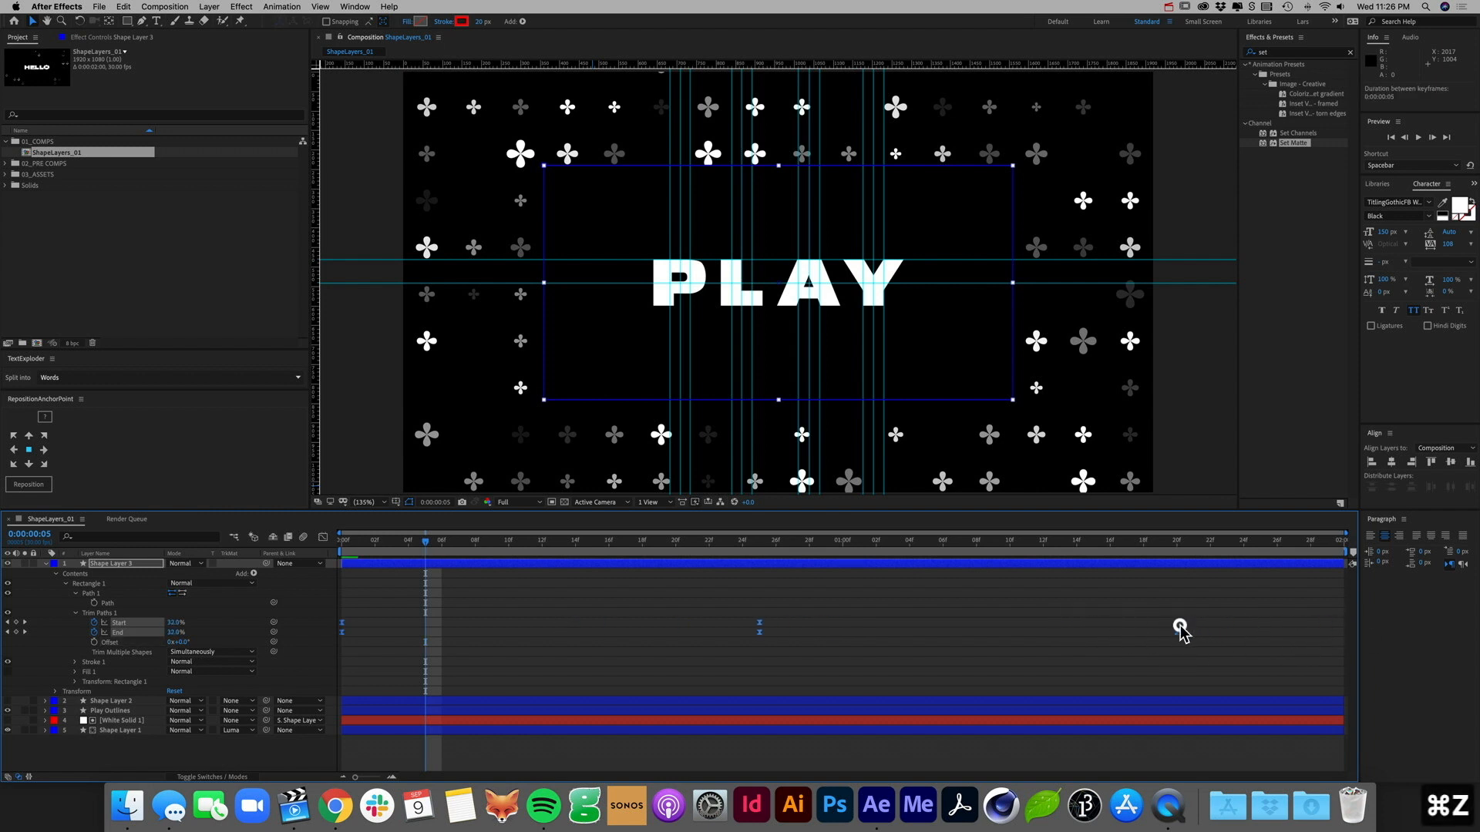
left_click_drag(1008, 651, 843, 622)
left_click(843, 545)
left_click_drag(844, 545, 313, 550)
key("space")
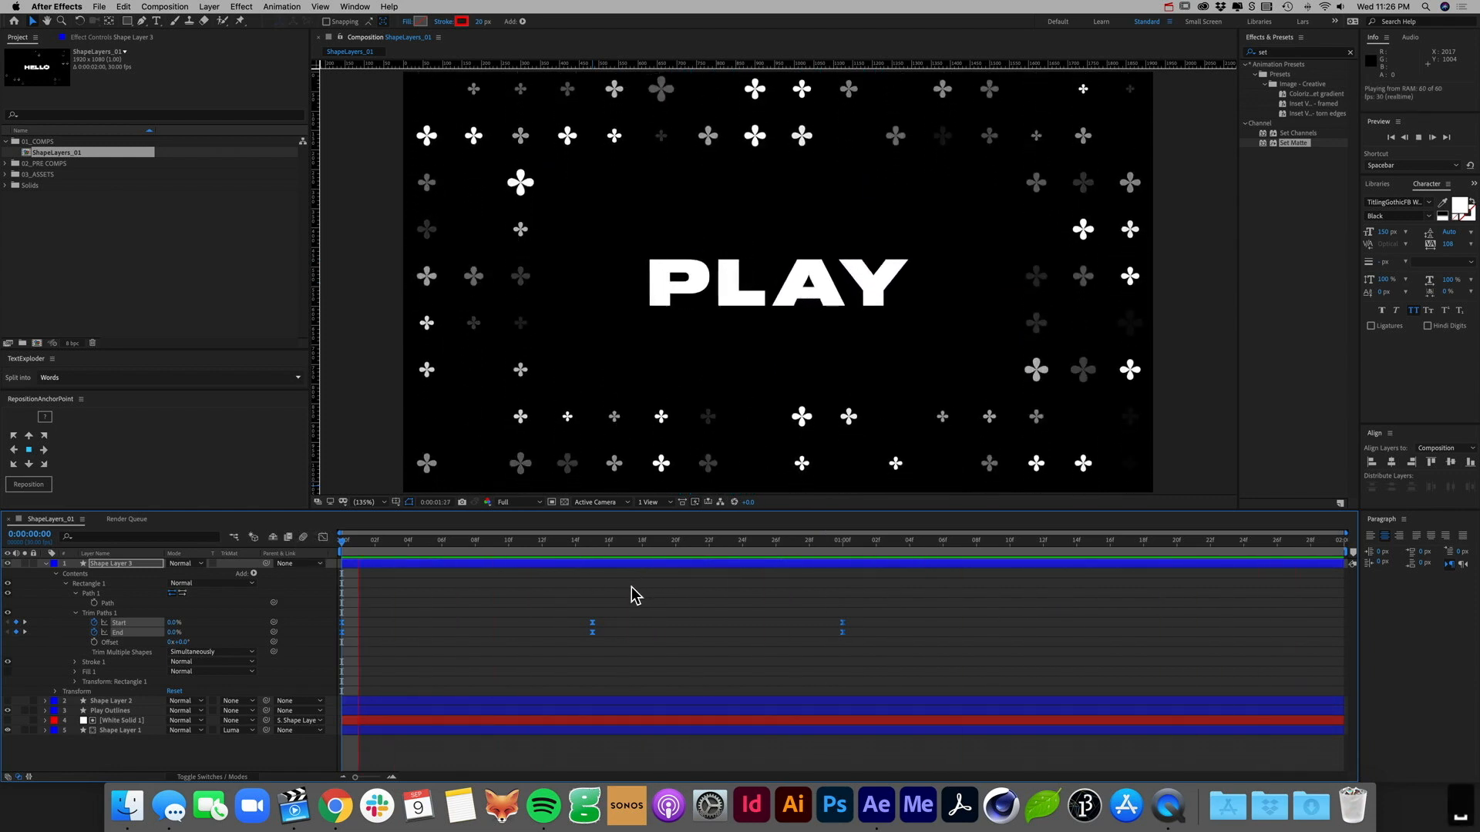
Step: Shift the compressed Trim Paths Start keyframes to begin at frame 5 and preview the stroke chasing around the frame
left_click(681, 603)
left_click_drag(890, 609, 331, 628)
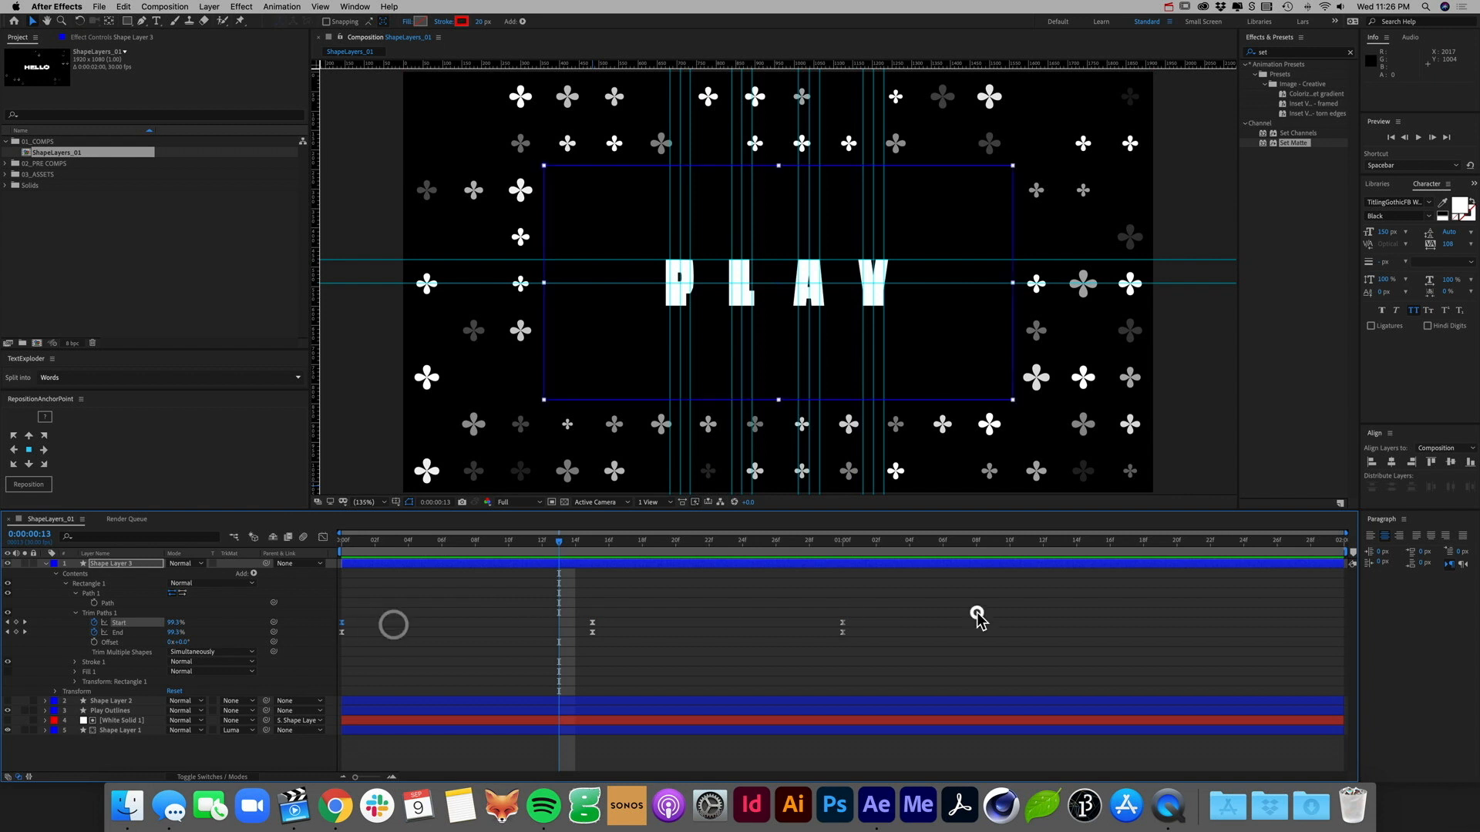
left_click_drag(977, 612, 413, 621)
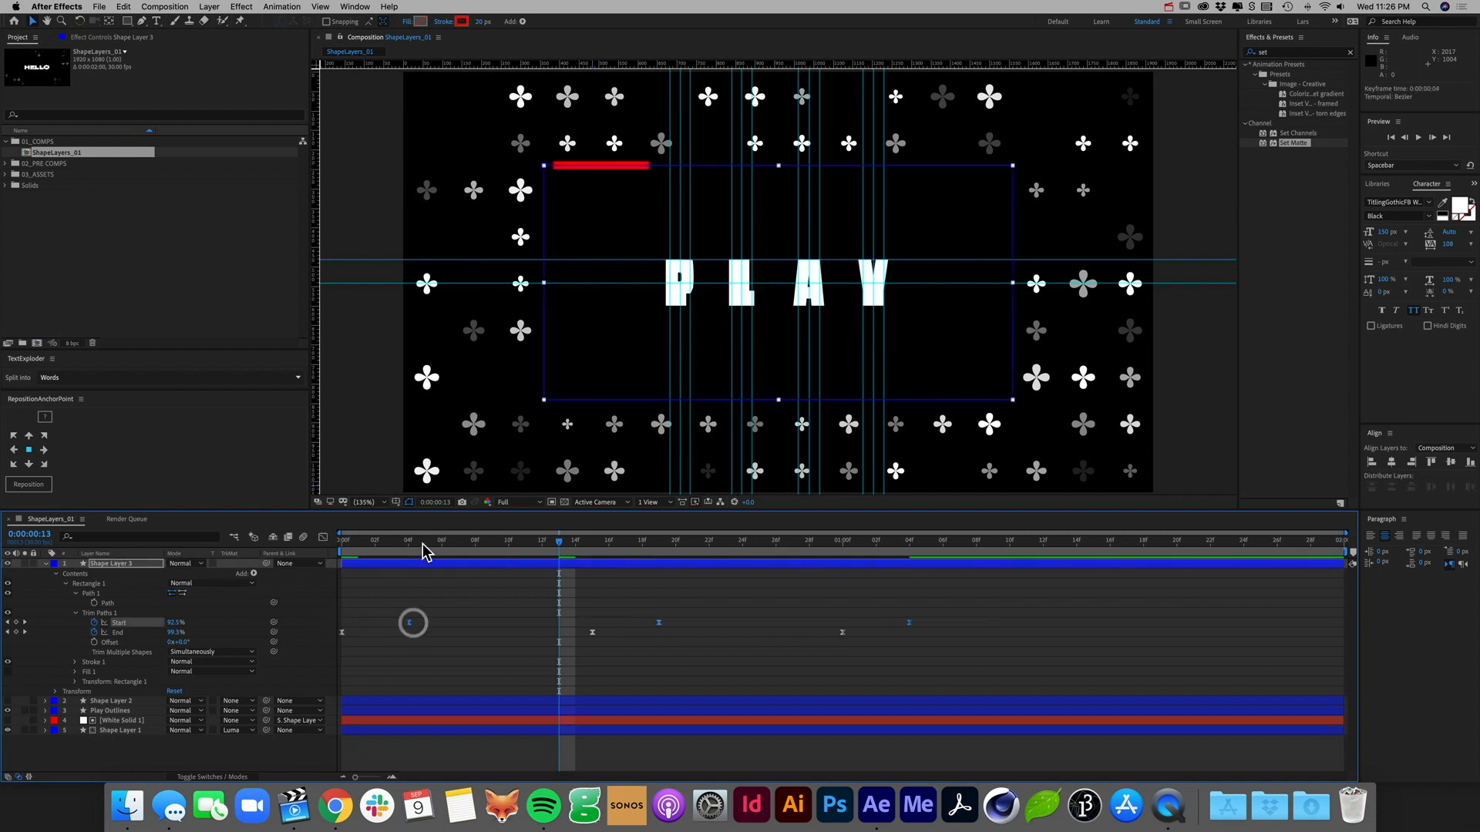
left_click(424, 543)
left_click(455, 628)
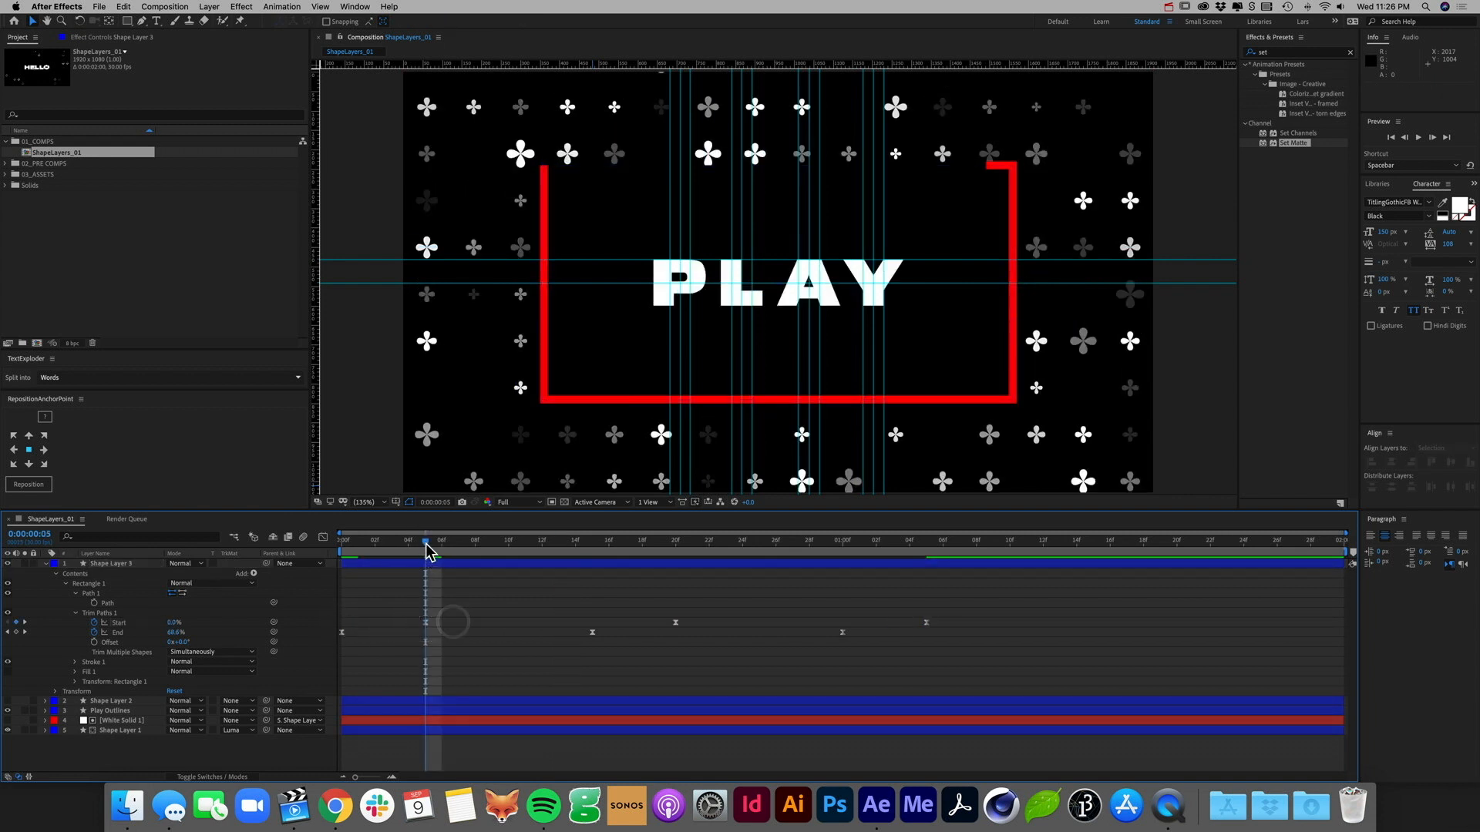
key("Home")
key("space")
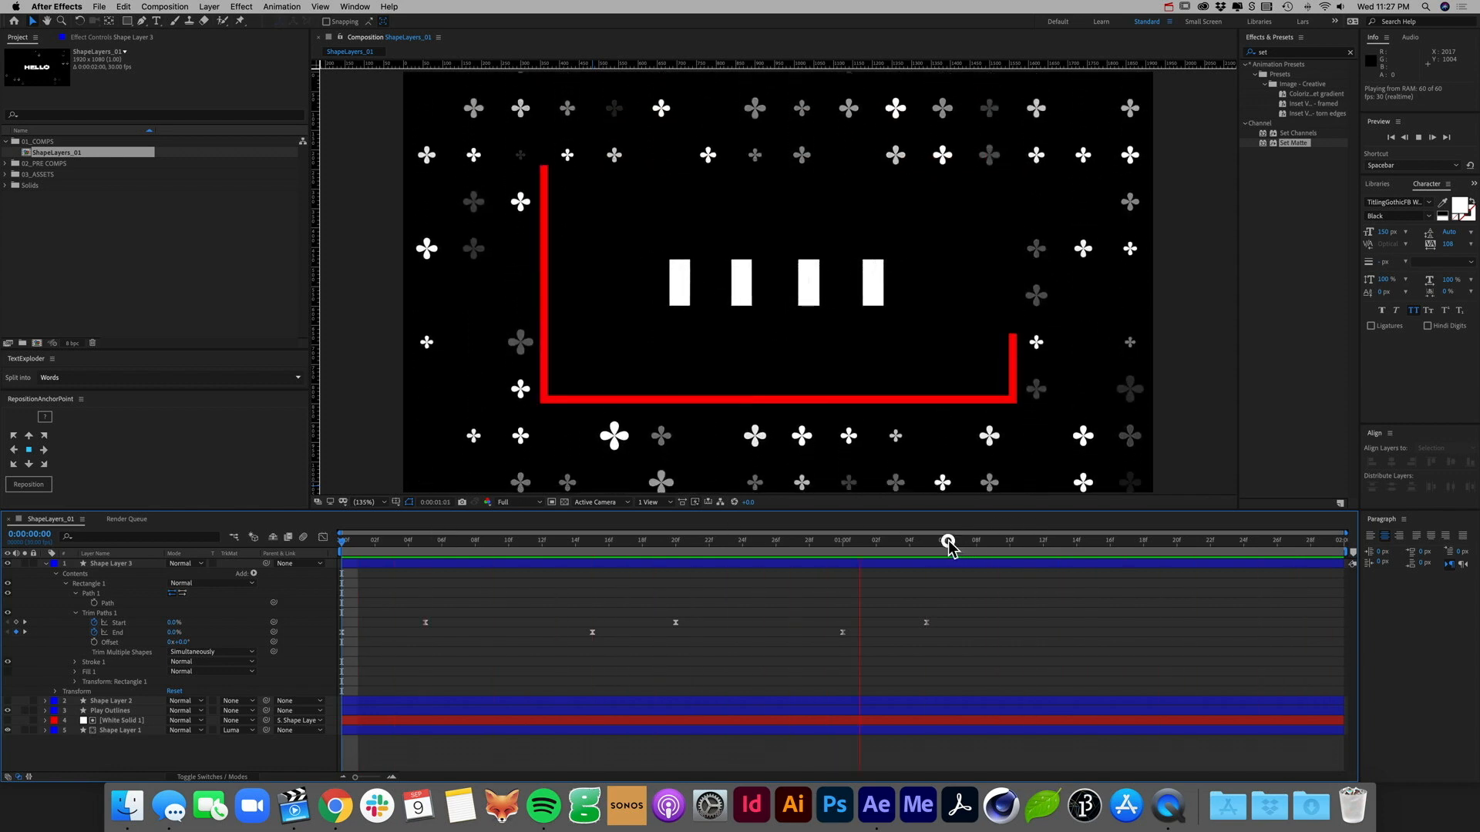
mouse_move(948, 543)
left_mouse_down()
mouse_move(931, 548)
mouse_move(1310, 578)
mouse_move(1351, 568)
mouse_move(843, 581)
mouse_move(1310, 584)
left_mouse_up()
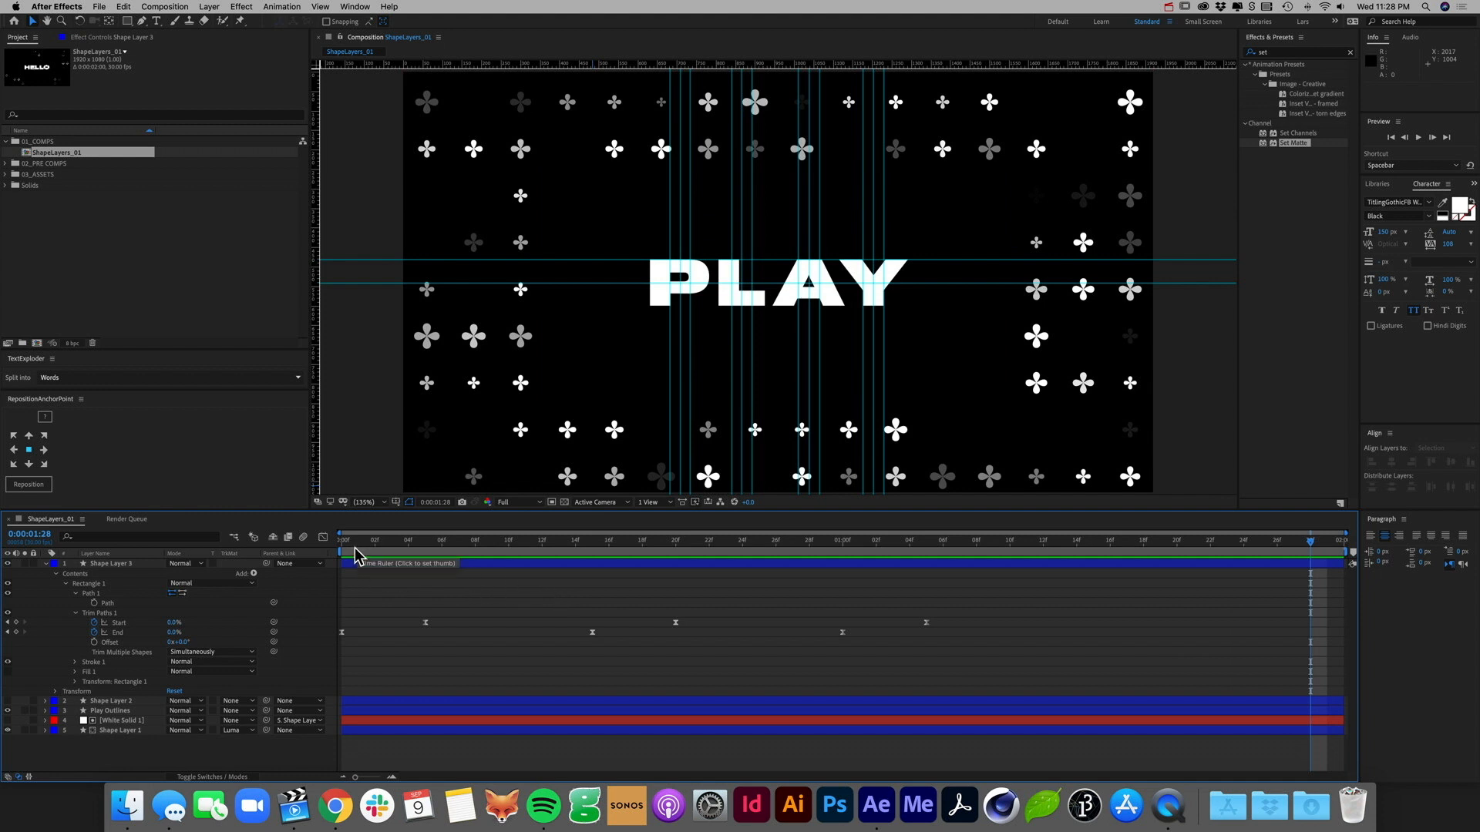
Step: Add the expression loopOut(); to the Trim Paths Start property of Shape Layer 3
left_click_drag(357, 545, 313, 545)
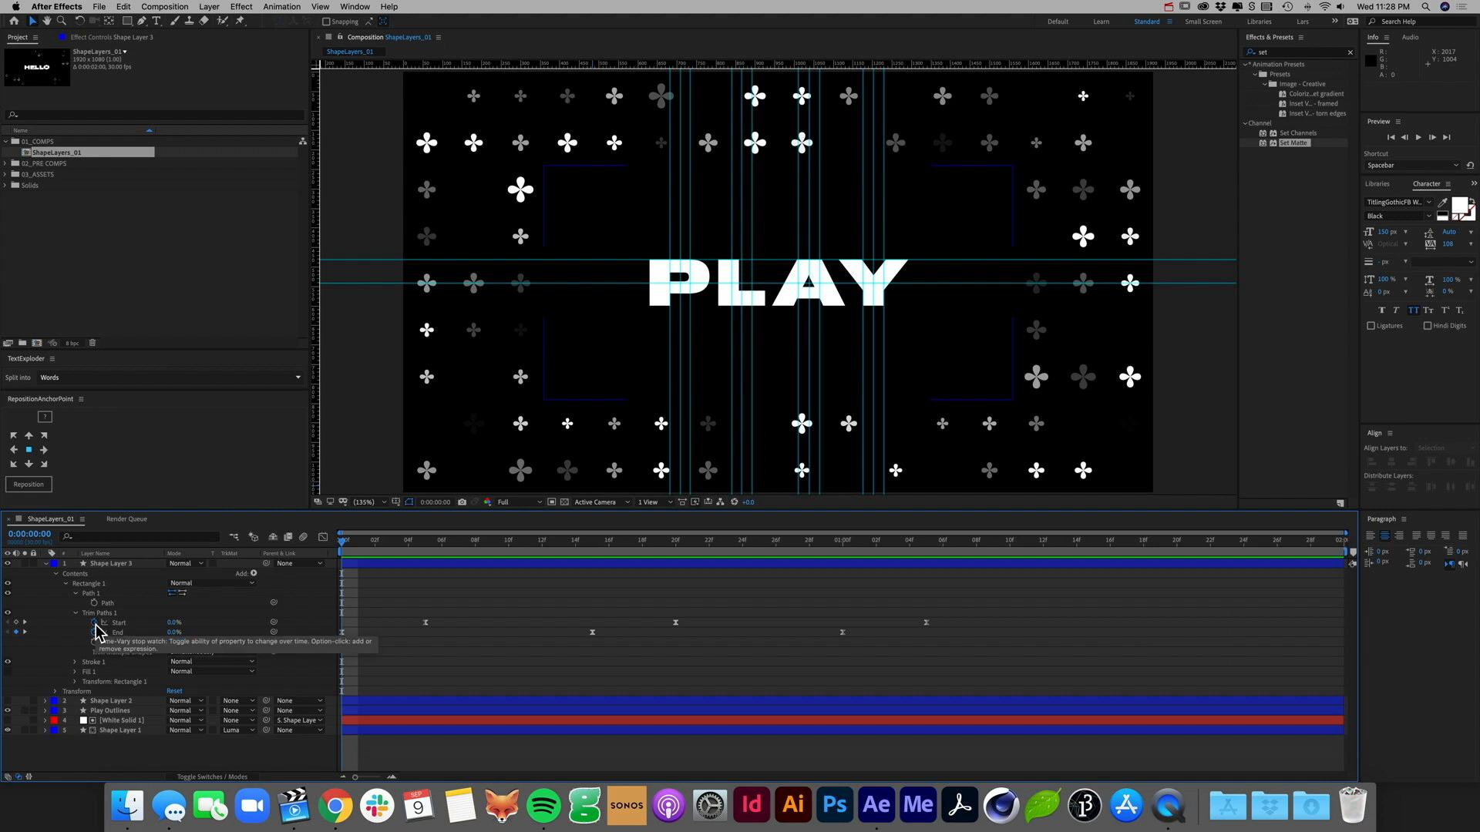
left_click(94, 624, "alt")
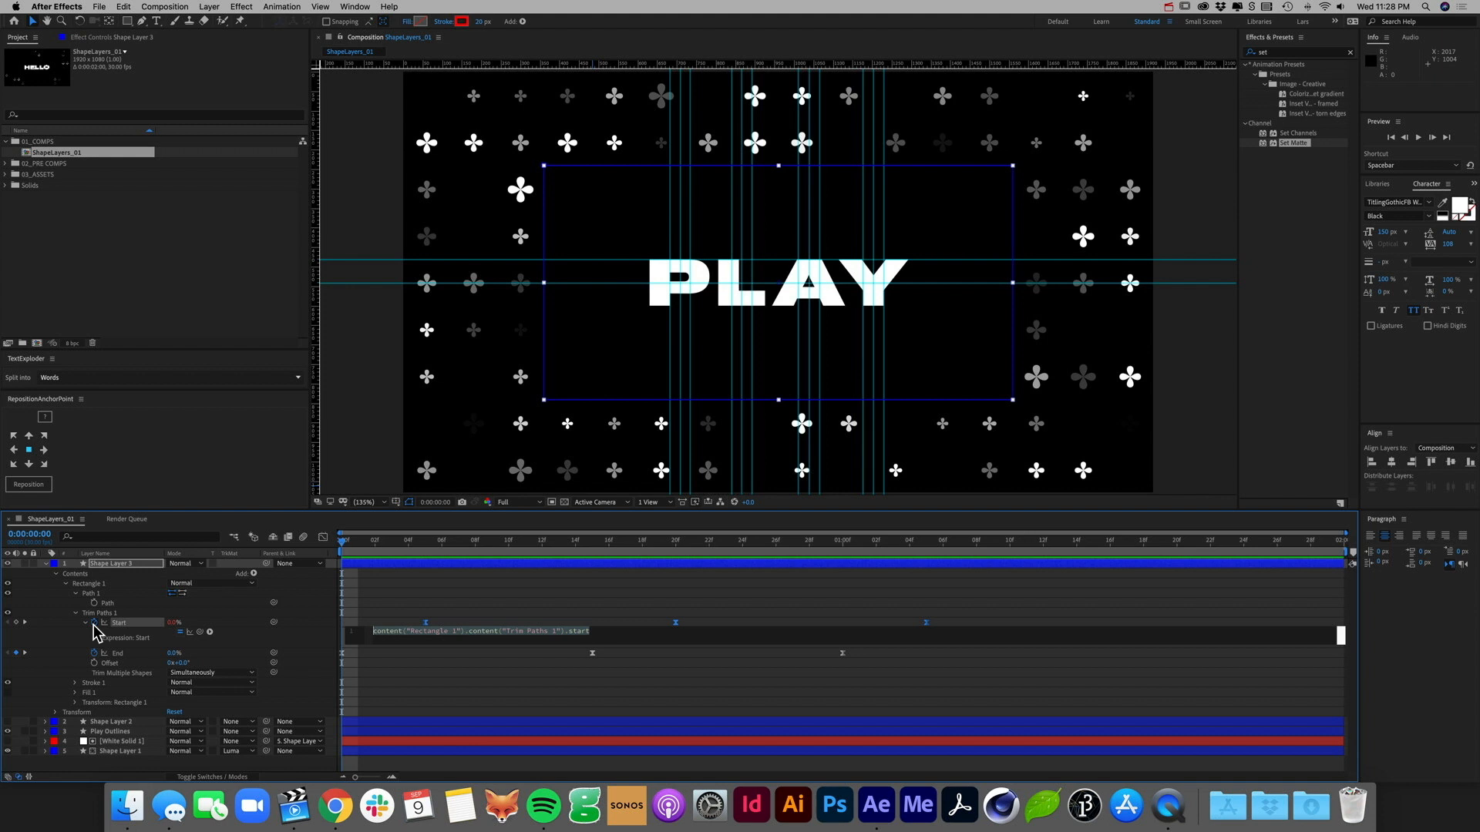
key("BackSpace")
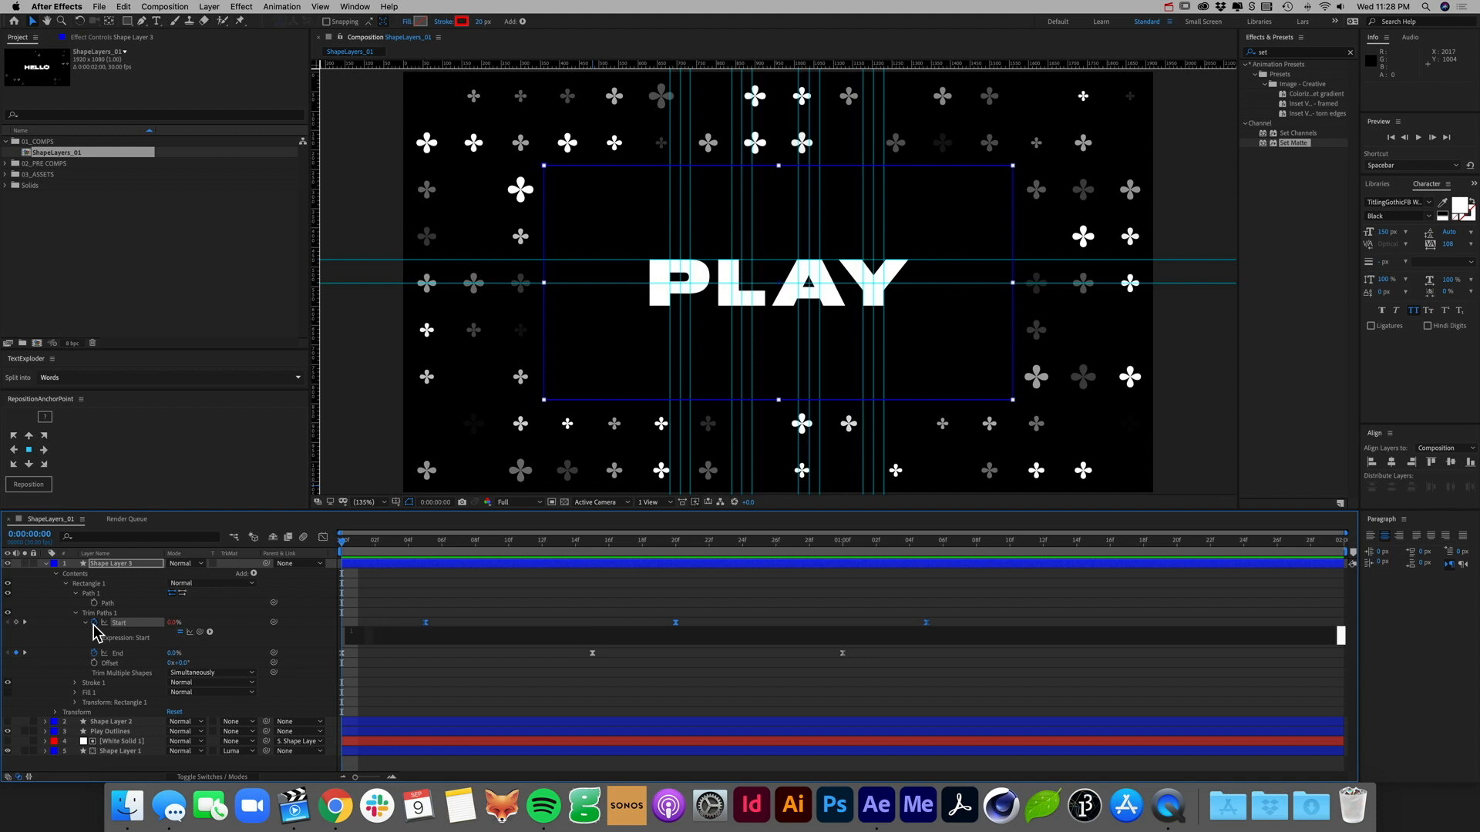
type("loop")
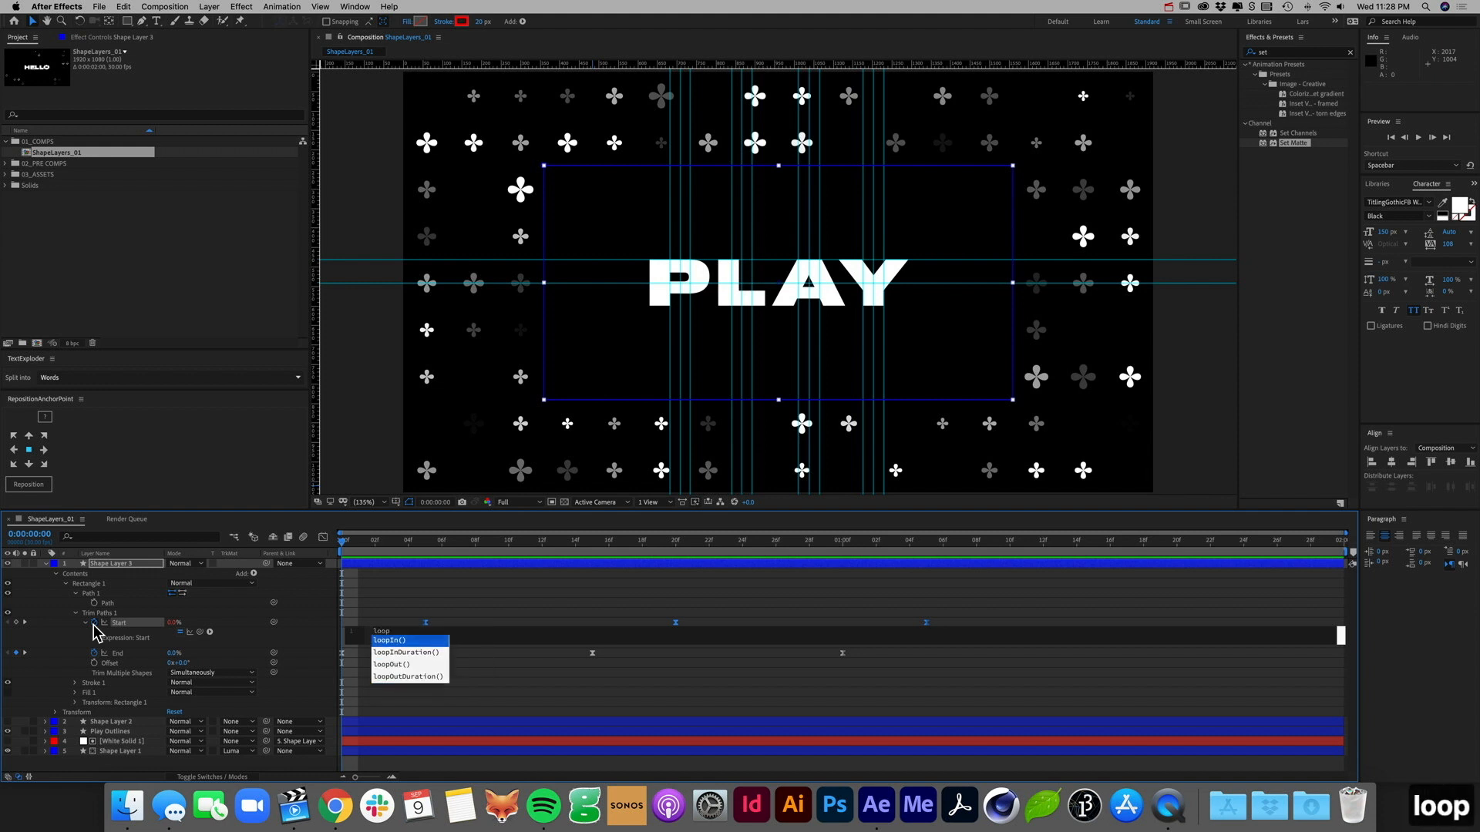
type("Out")
key("Return")
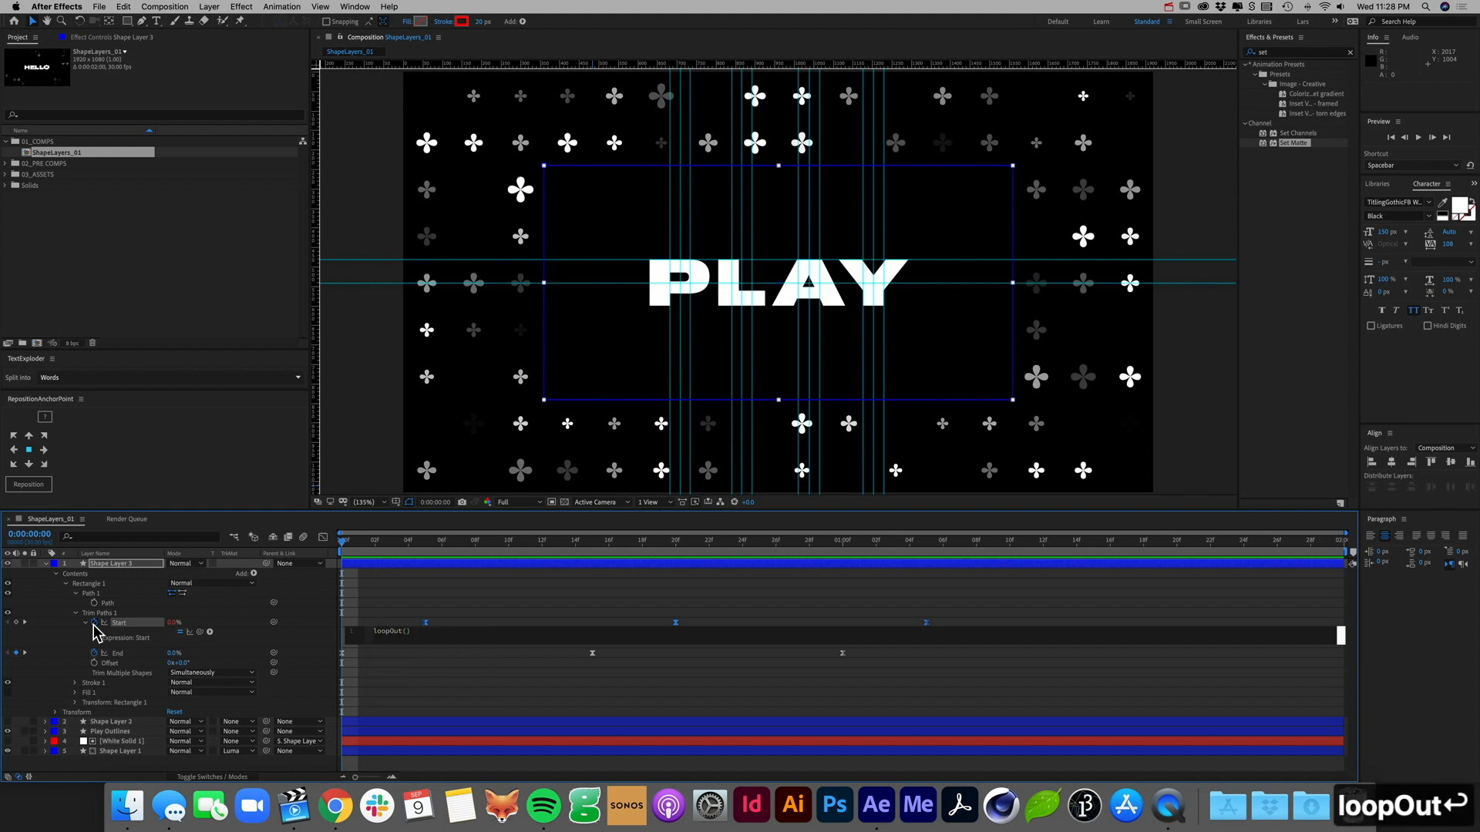
key("Right")
type(";")
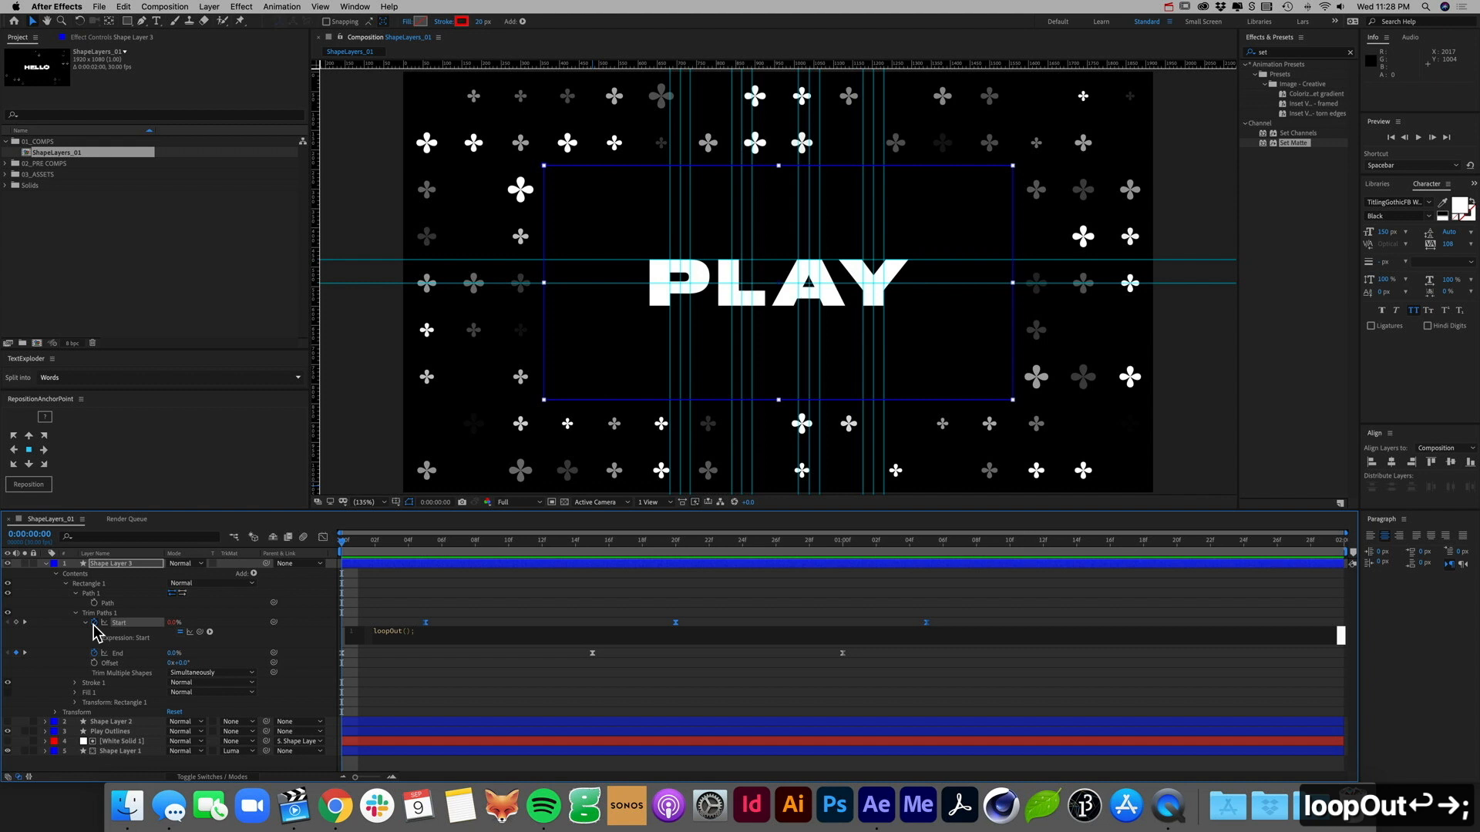
left_click(429, 690)
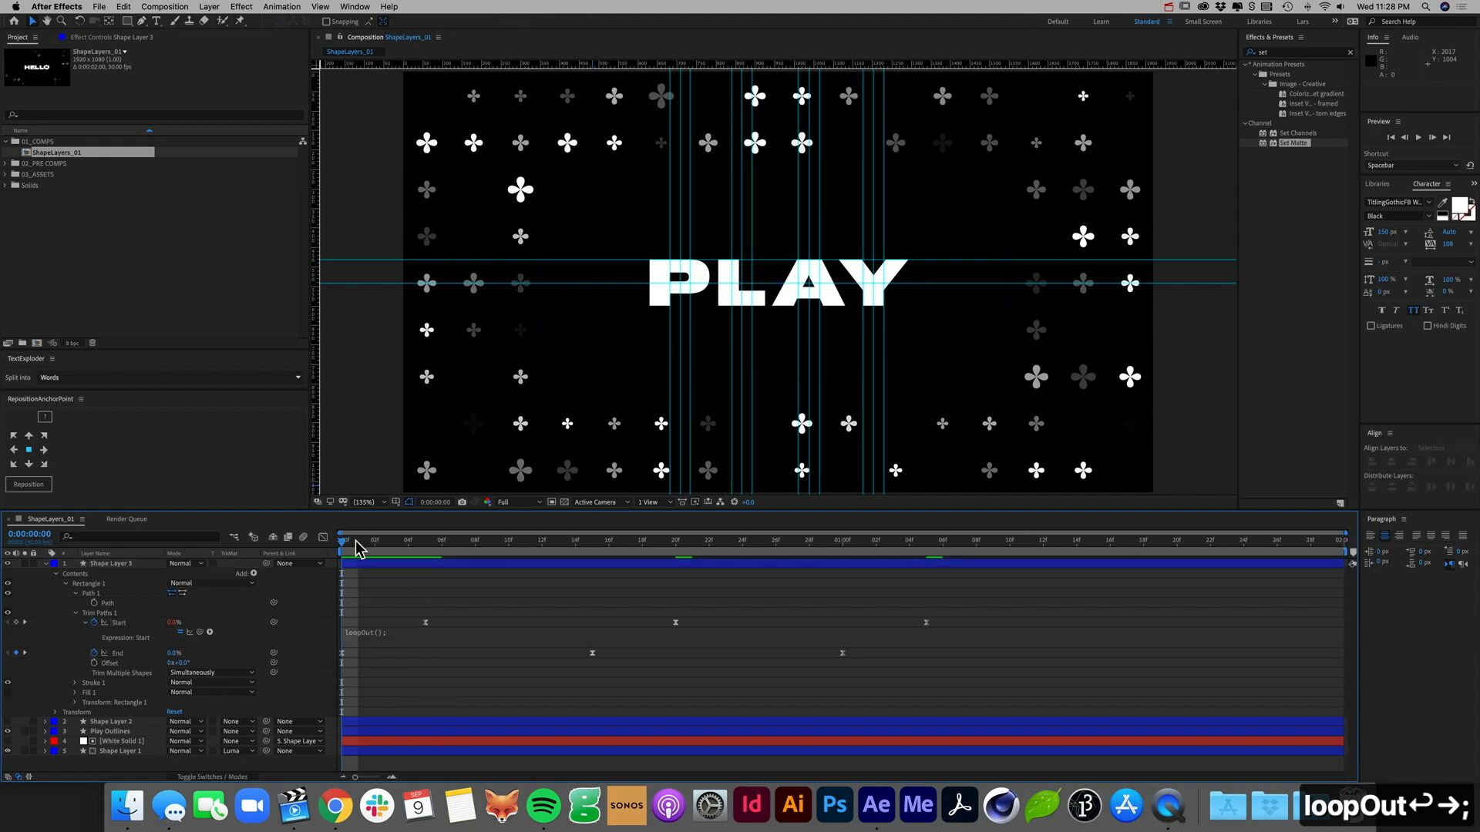
Step: Copy the loopOut(); expression from Trim Paths Start to End and preview the looping stroke
left_click(423, 634)
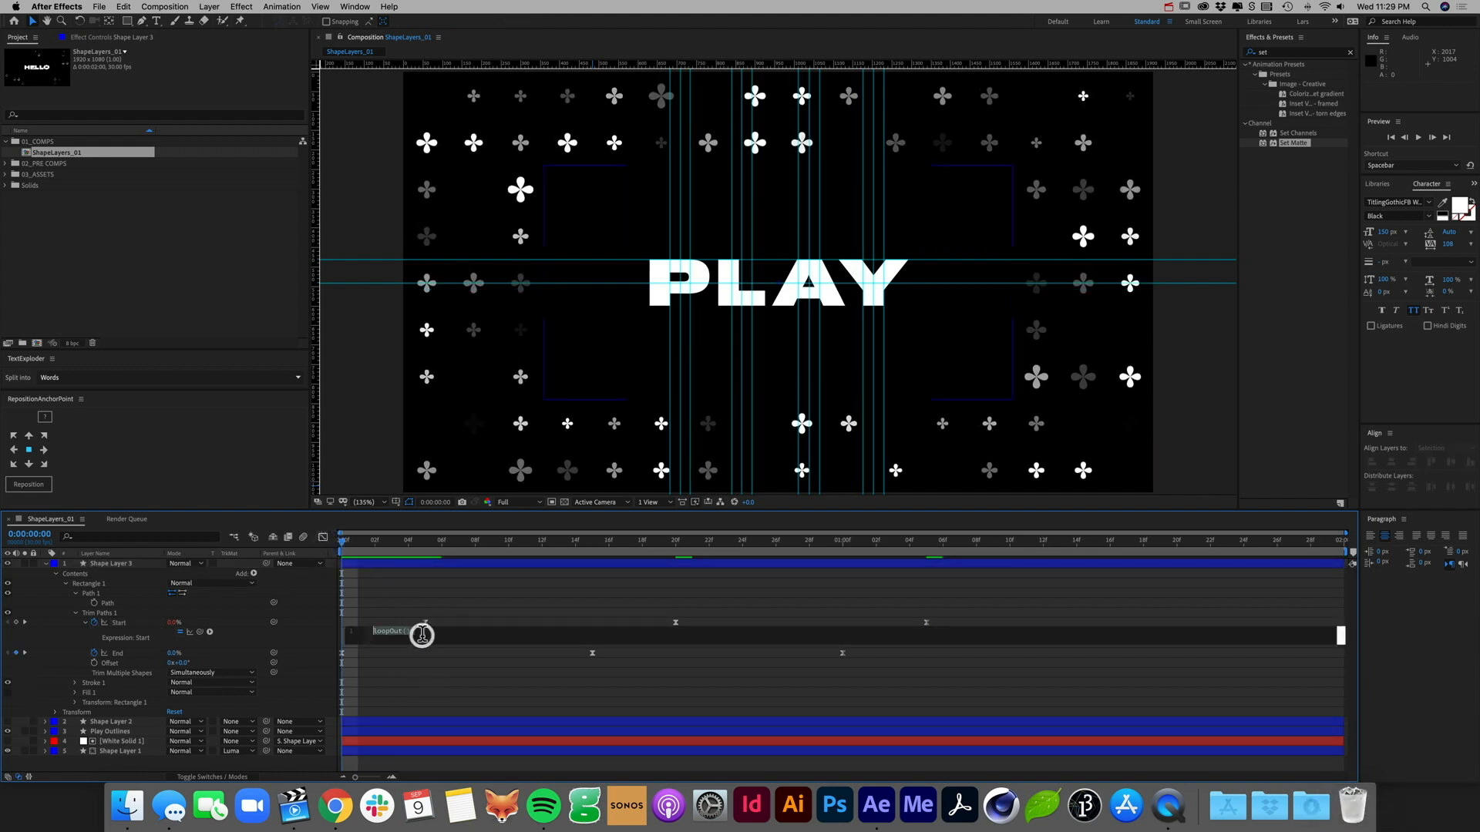
key("super+c")
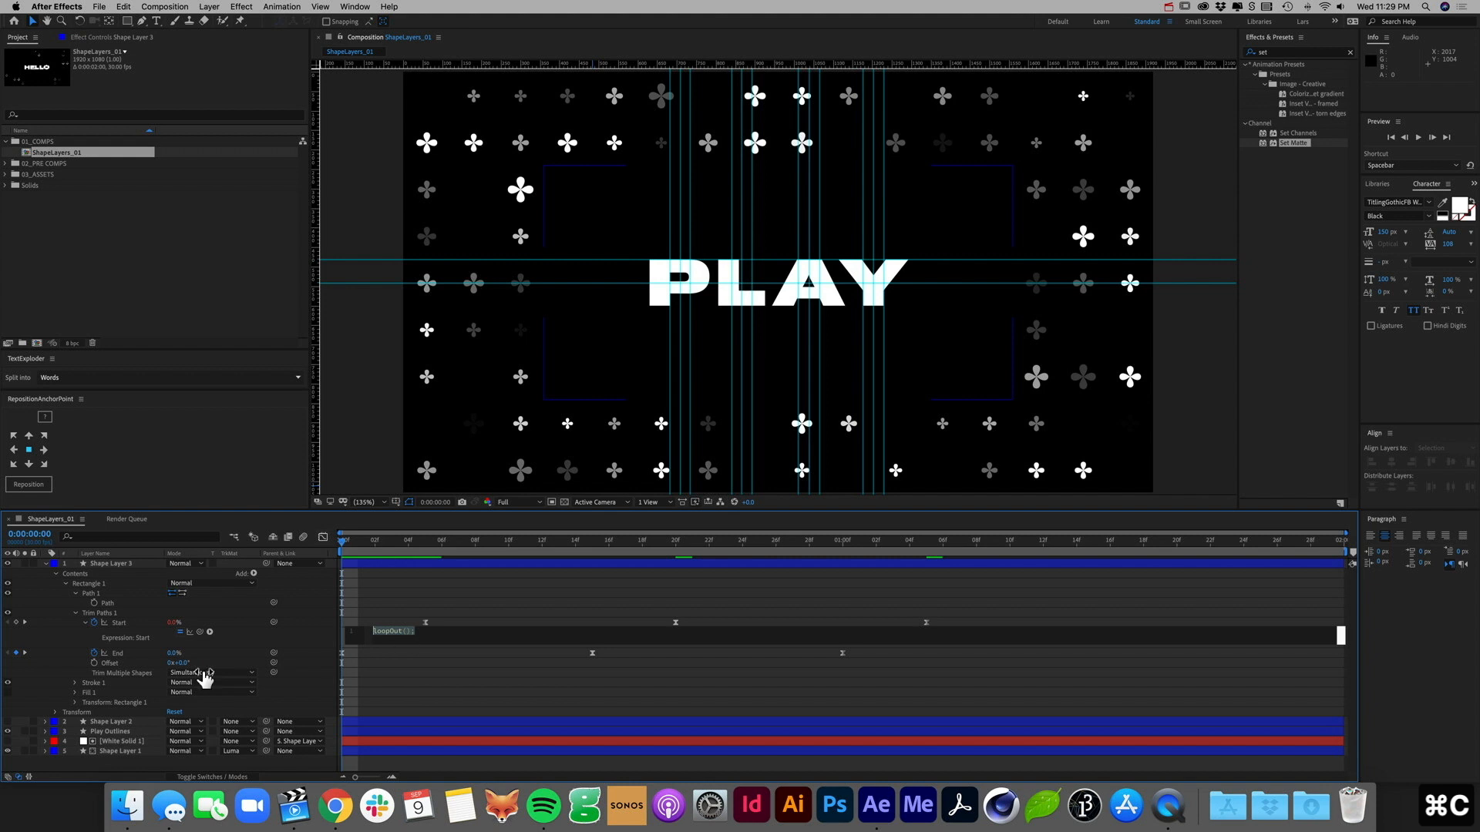
left_click(94, 652, "alt")
key("super+v")
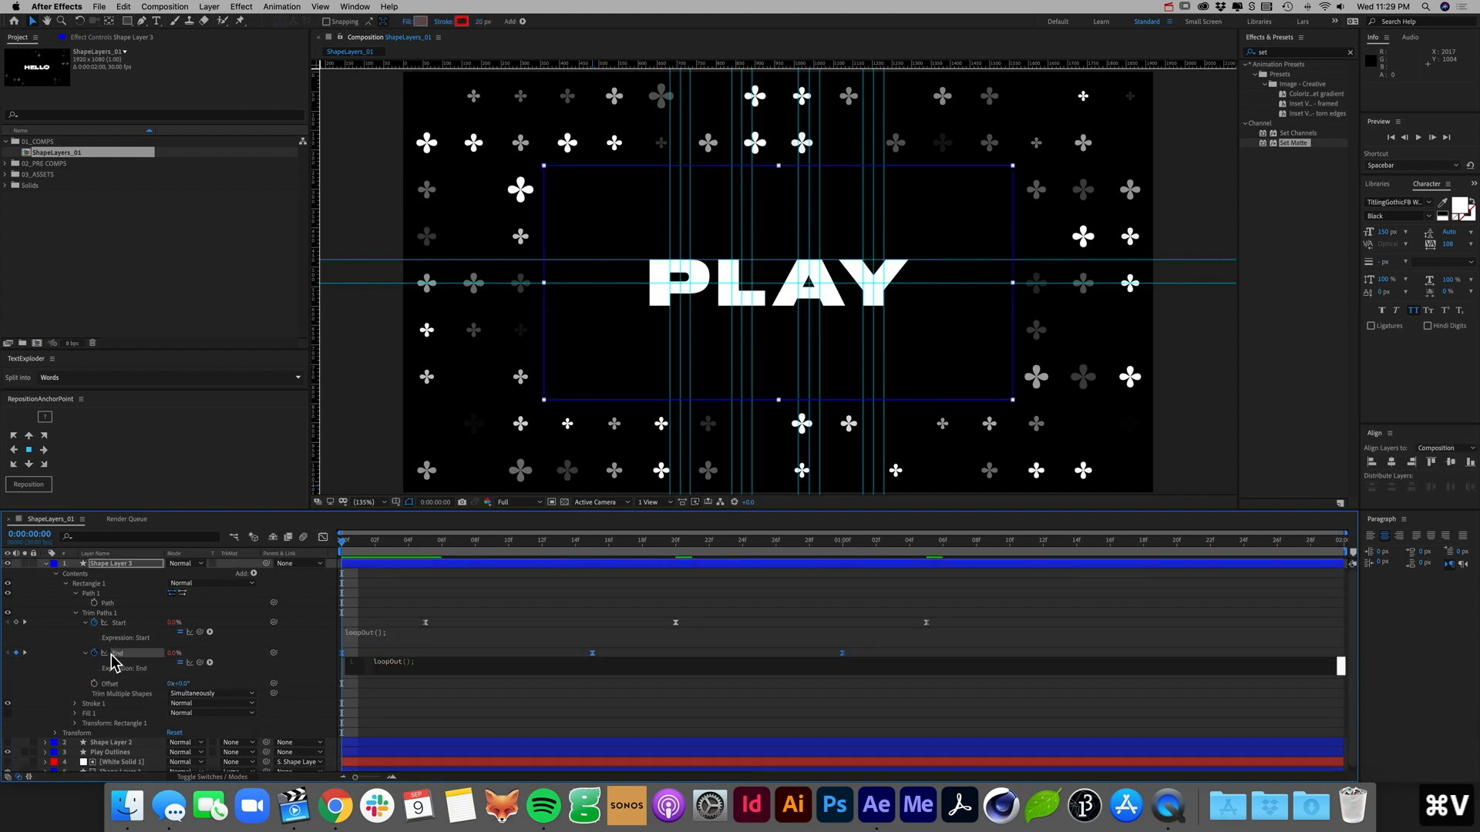
left_click(617, 700)
key("space")
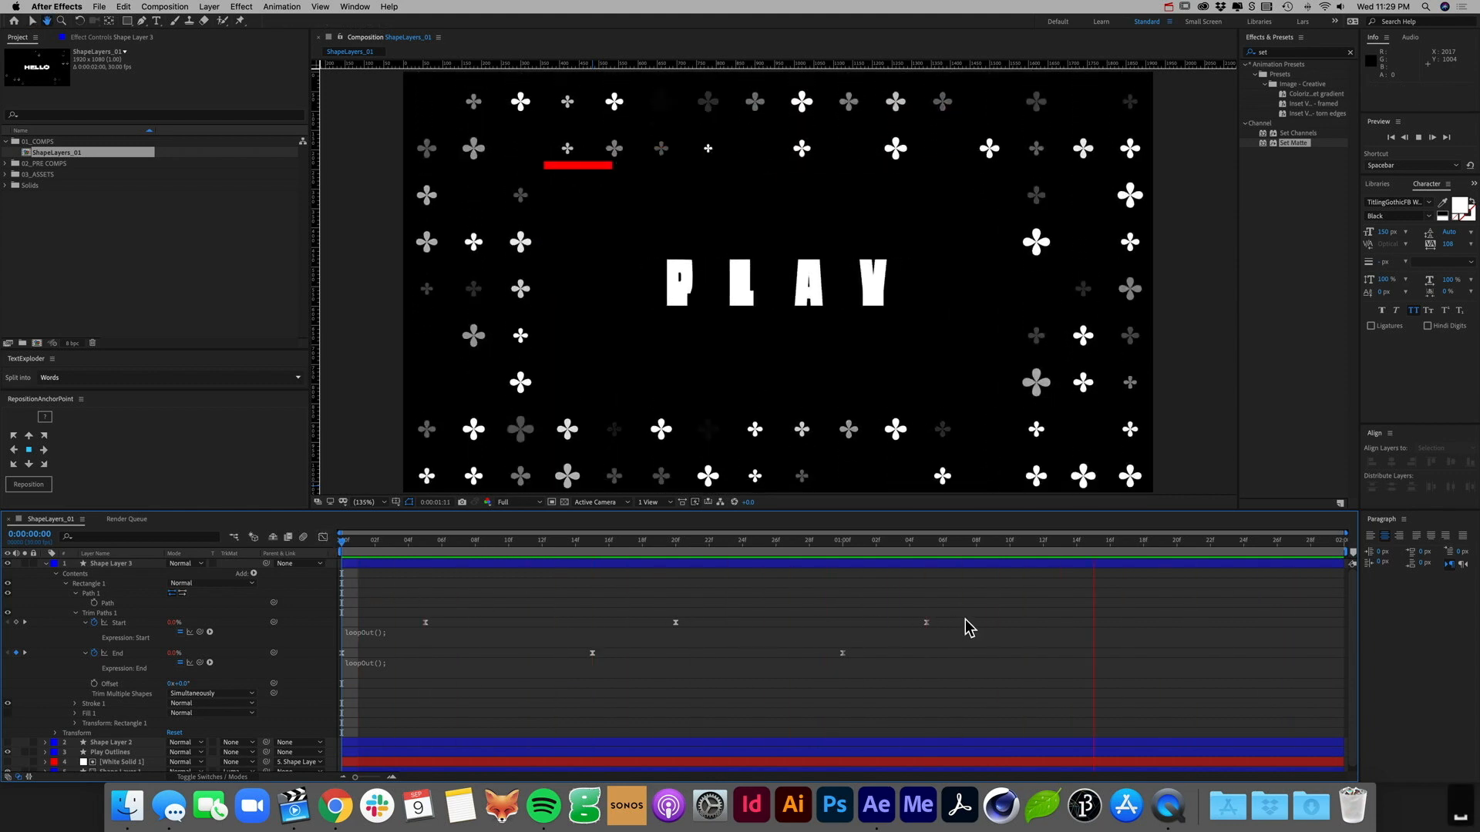
Step: Try deleting all Trim Paths Start keyframes and preview the stroke animated by End alone
left_click_drag(965, 616, 423, 617)
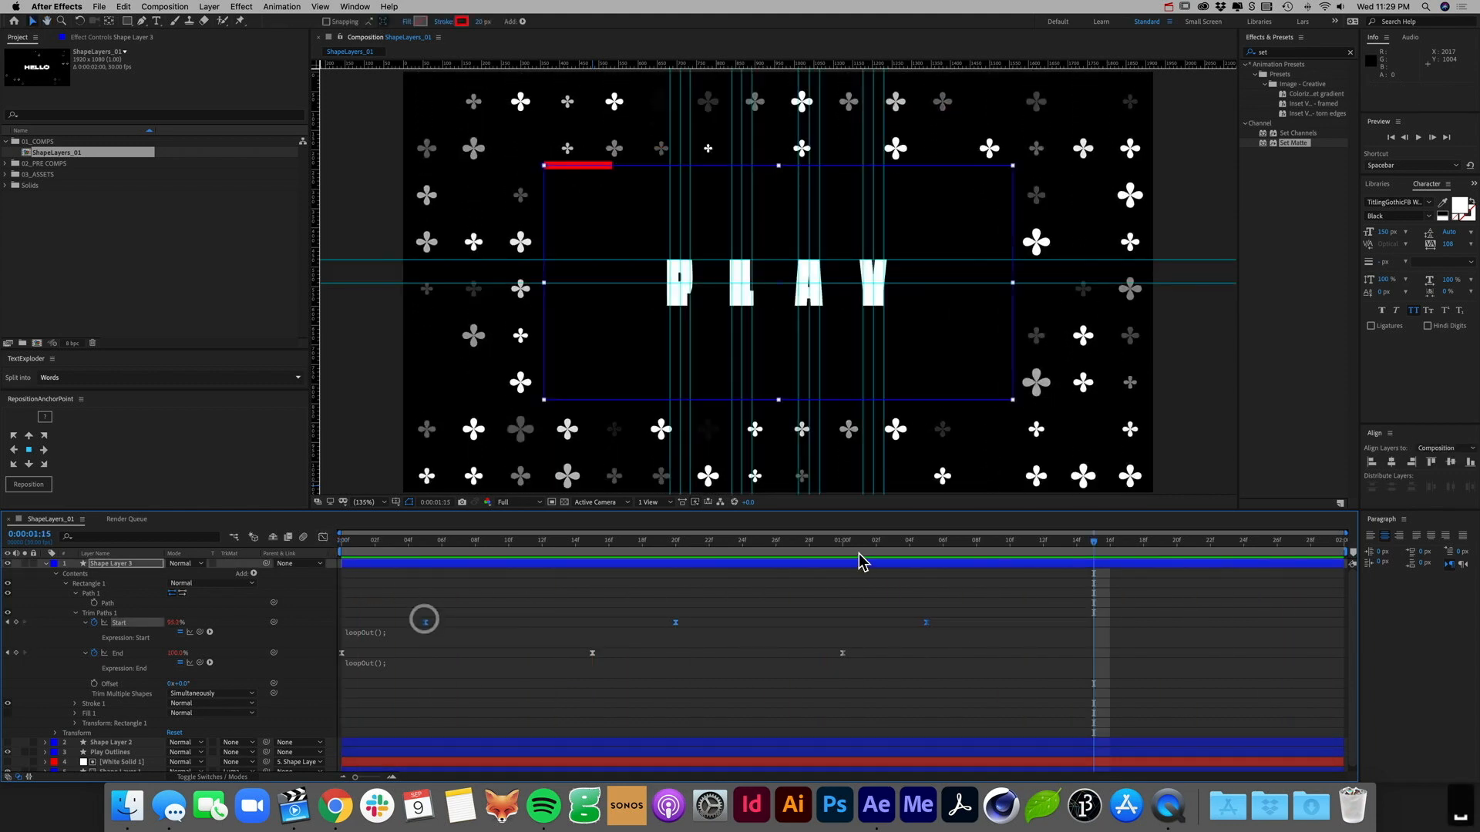
left_click(854, 542)
left_click_drag(854, 546, 451, 597)
key("Delete")
left_click(423, 599)
key("space")
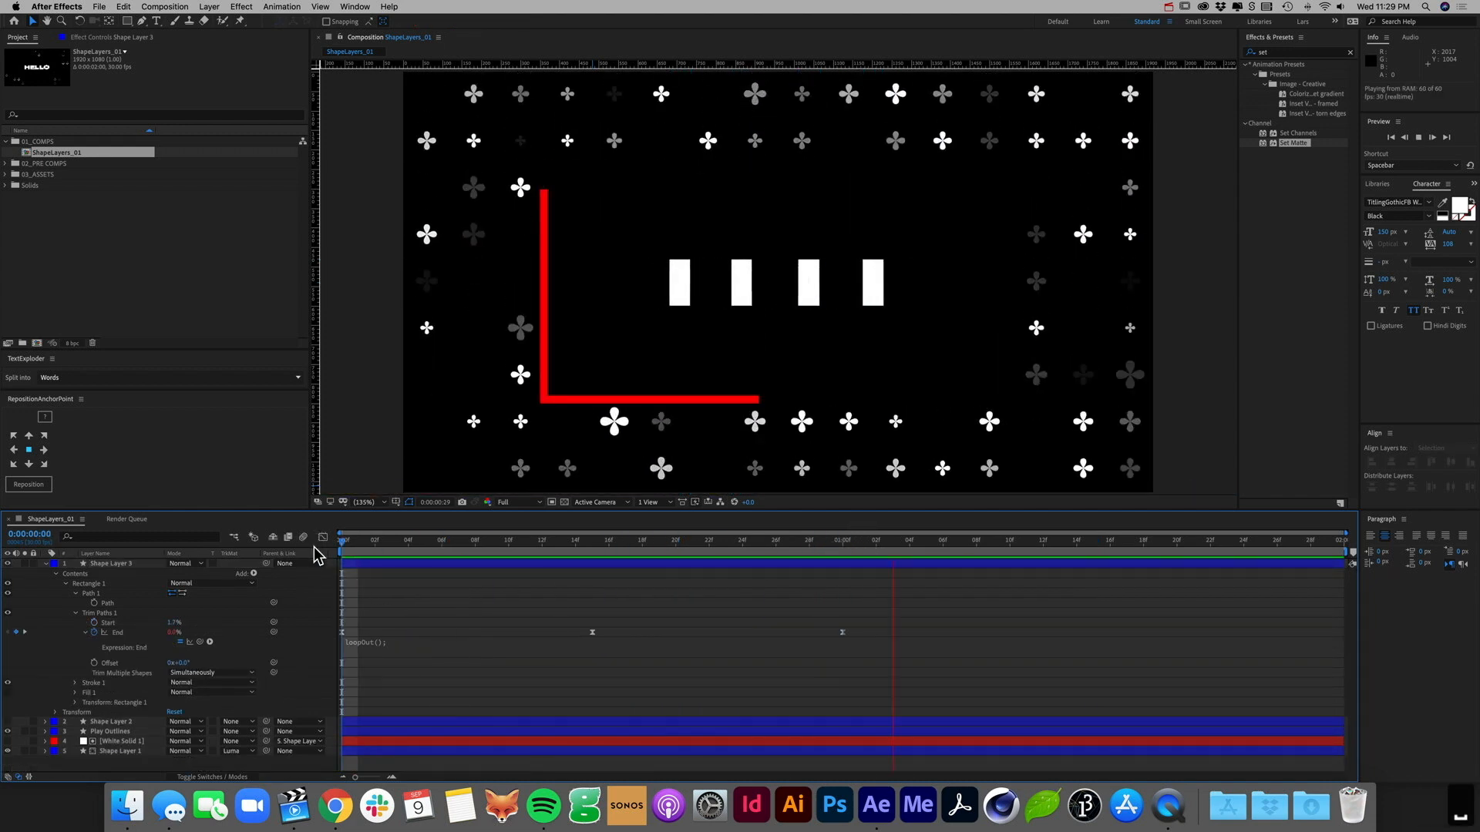
Step: Try extending the Trim Paths End animation with pasted keyframes at 1:15 and 2:00, and preview it
left_click_drag(480, 546, 1091, 566)
left_click_drag(175, 632, 256, 634)
key("super+z")
left_click_drag(843, 546, 1327, 551)
left_click(842, 632)
key("super+v")
key("super+v")
left_click_drag(1327, 546, 258, 571)
key("space")
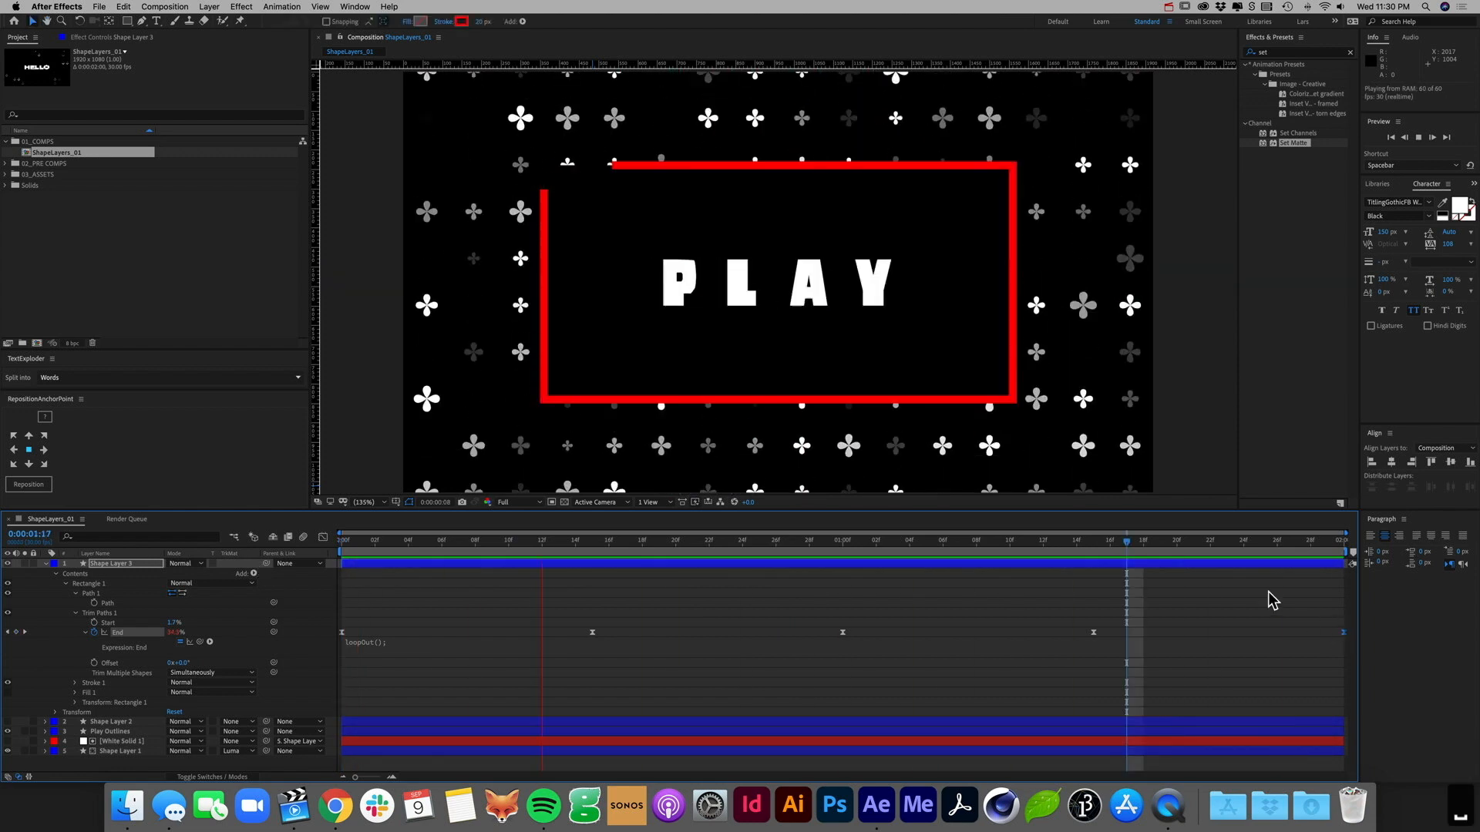
Step: Undo the pasted End keyframes and the Start keyframe deletion, and preview the animation
key("super+z")
key("super+z")
key("super+z")
key("super+z")
left_click(763, 612)
key("space")
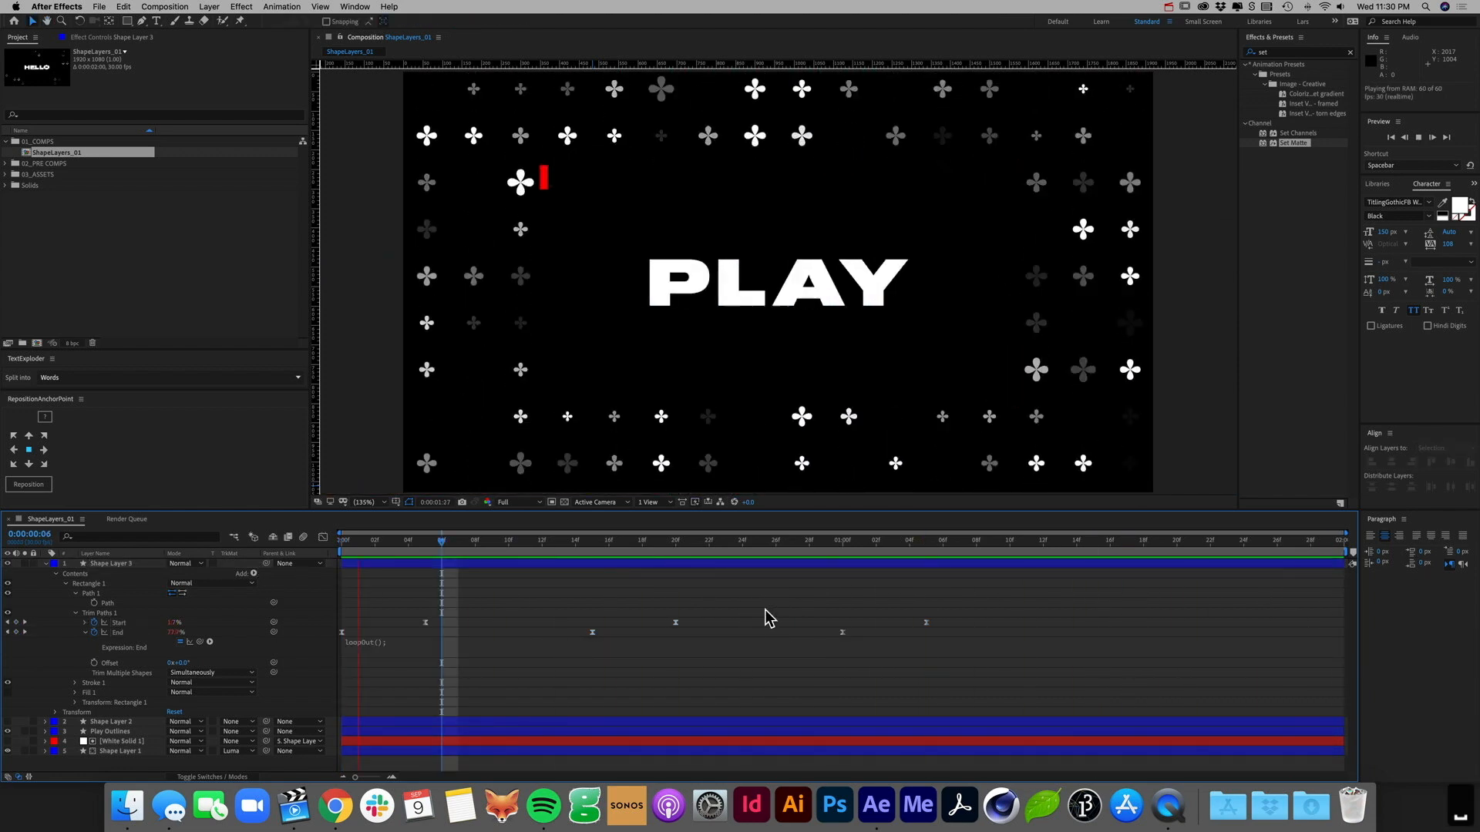
key("space")
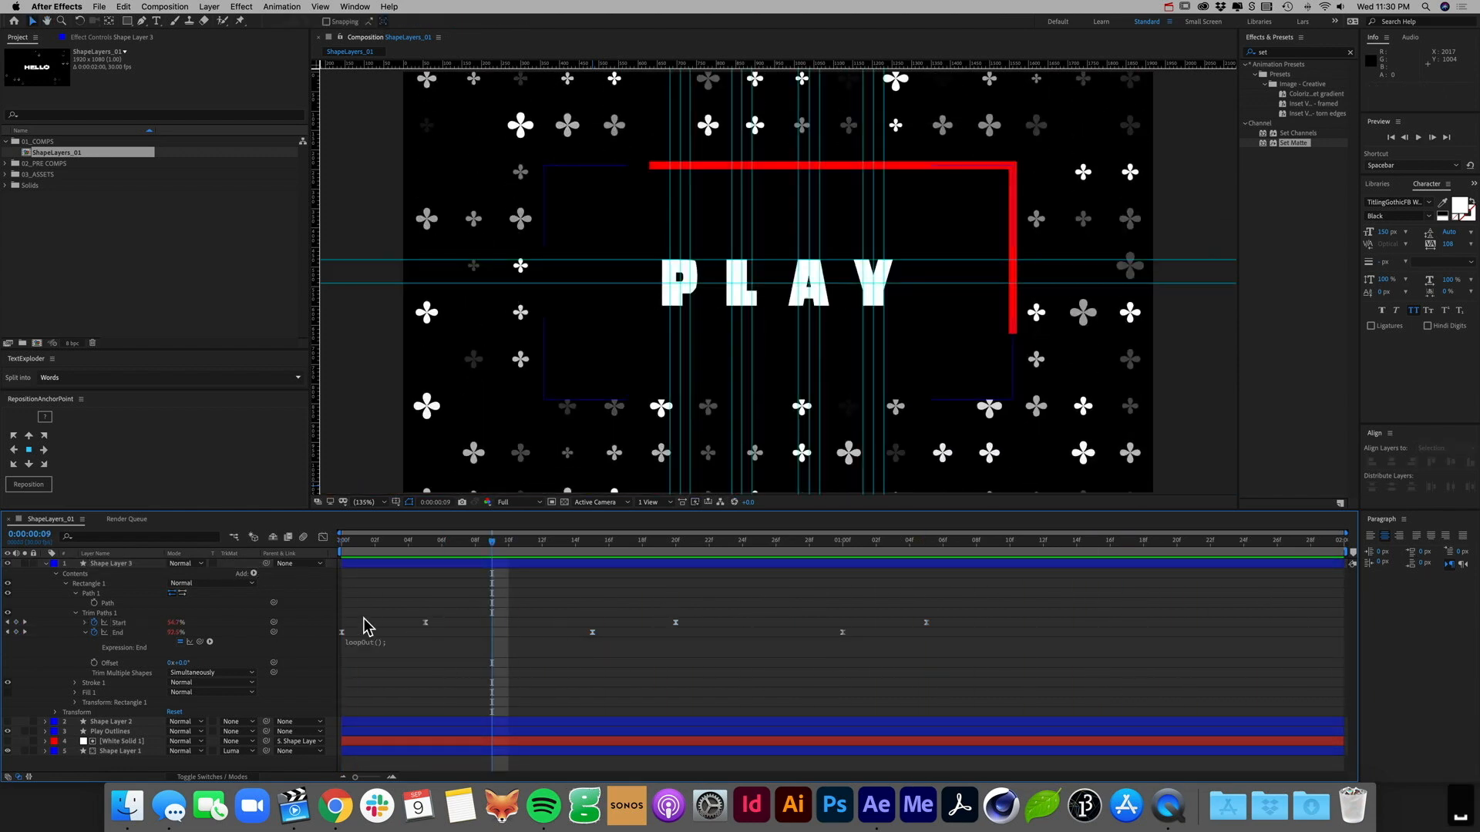
Step: Remove the loopOut(); expression from Trim Paths End and preview the animation
left_click(424, 644)
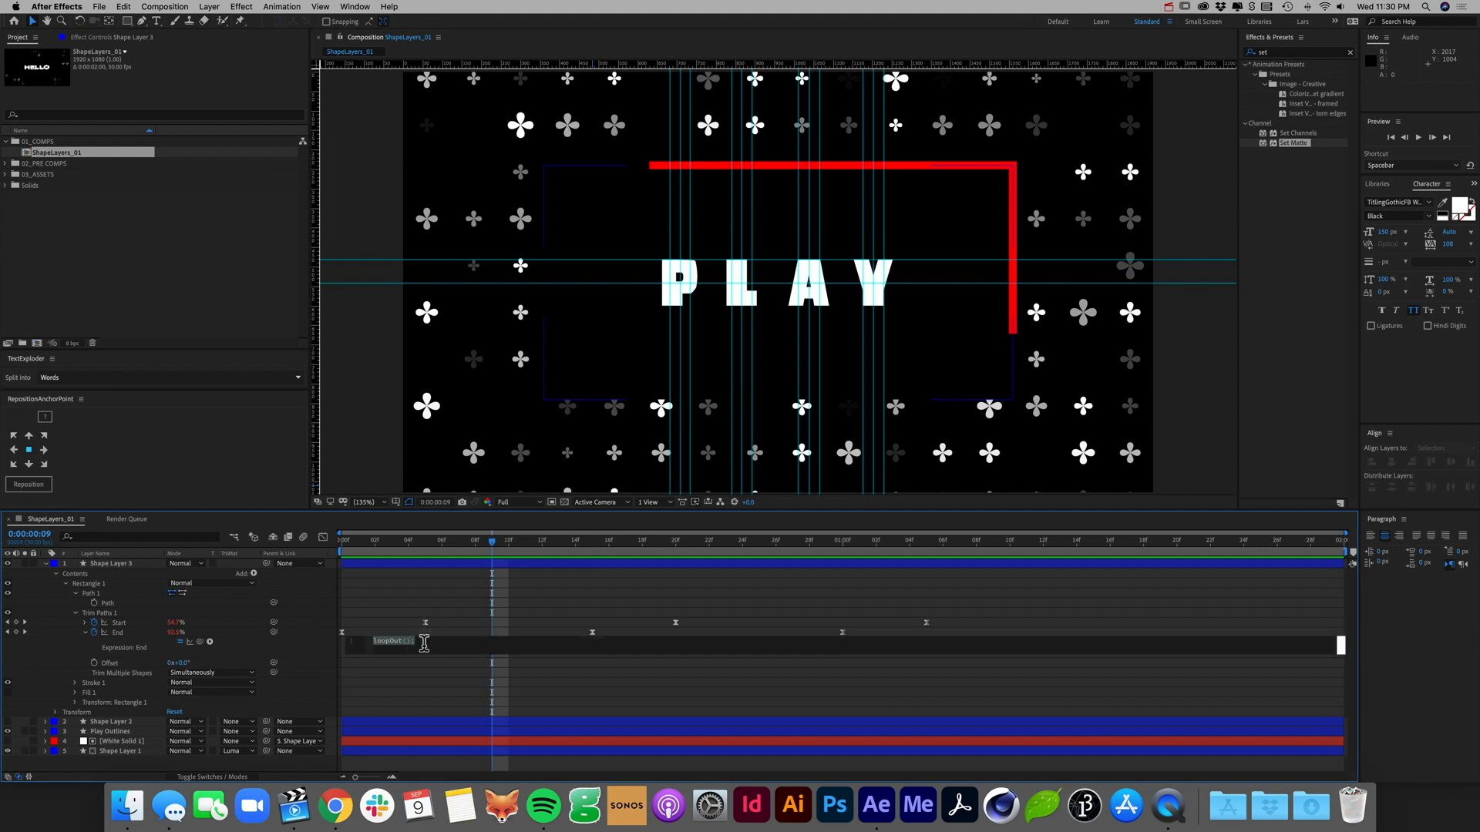
key("BackSpace")
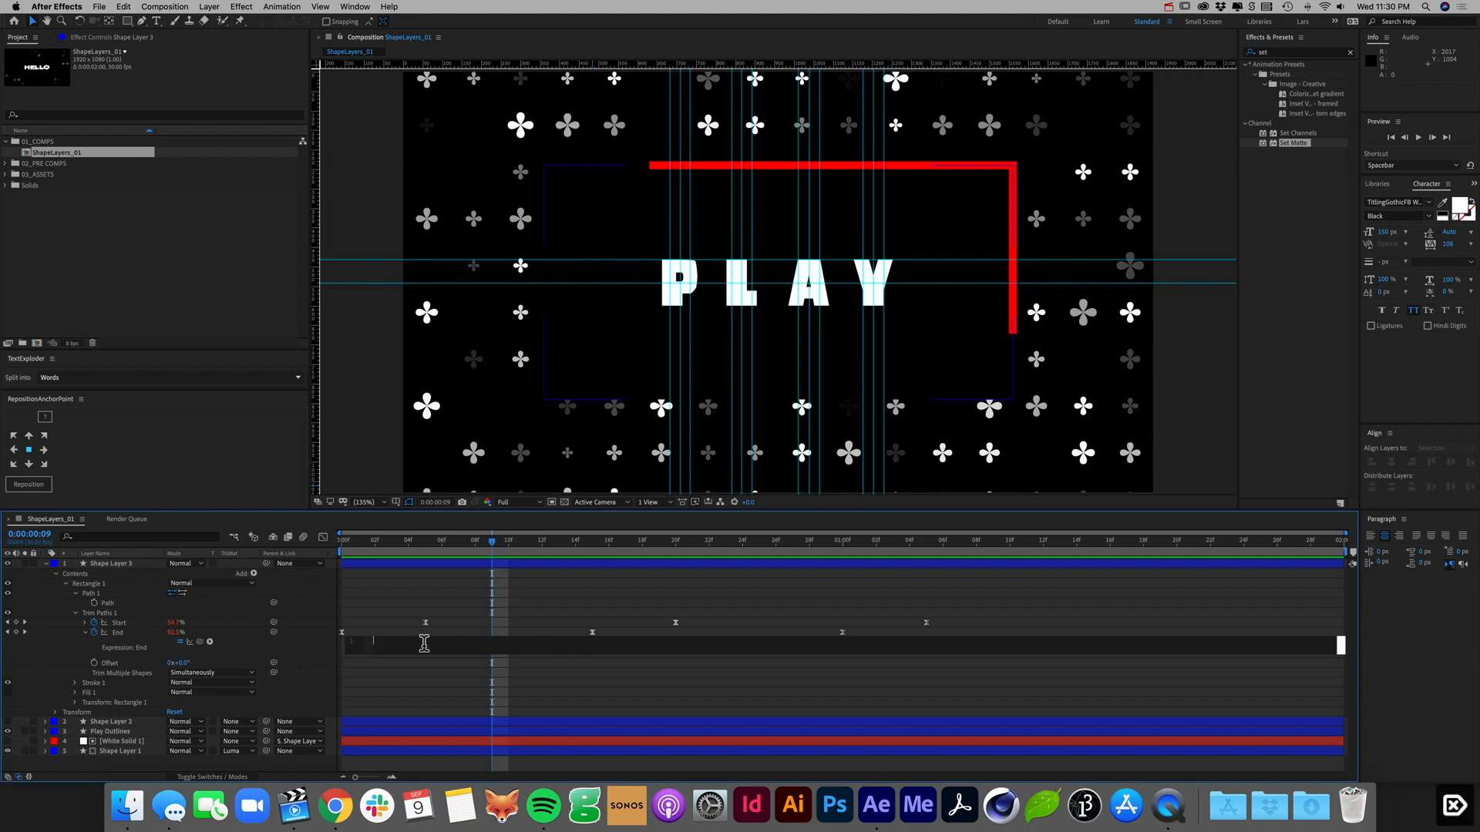
left_click(450, 705)
key("space")
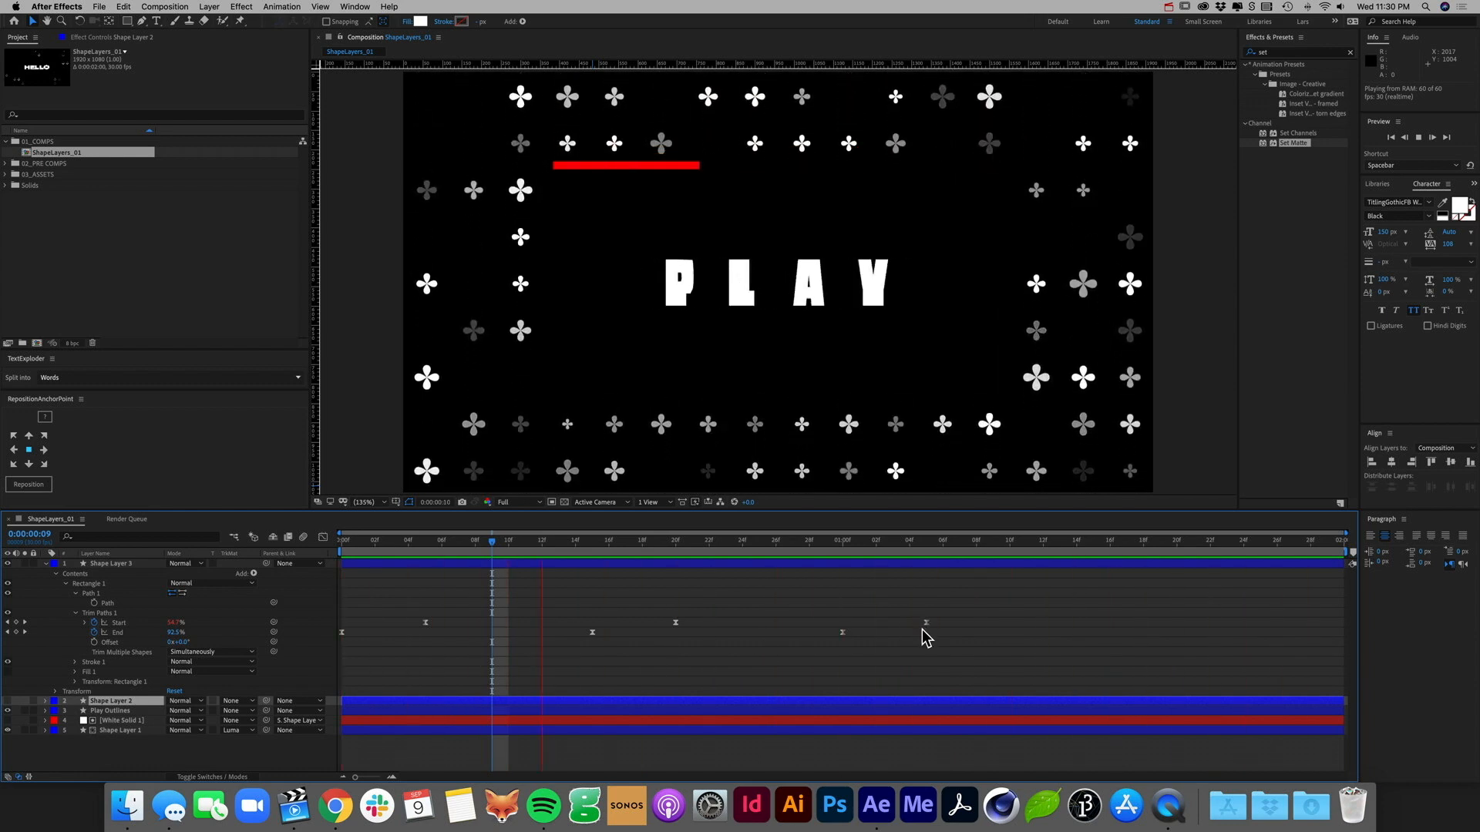
Step: Delete all Trim Paths Start keyframes, clear the property's leftover loopOut(); expression, and preview the stroke
key("space")
left_click_drag(964, 614, 380, 618)
key("Delete")
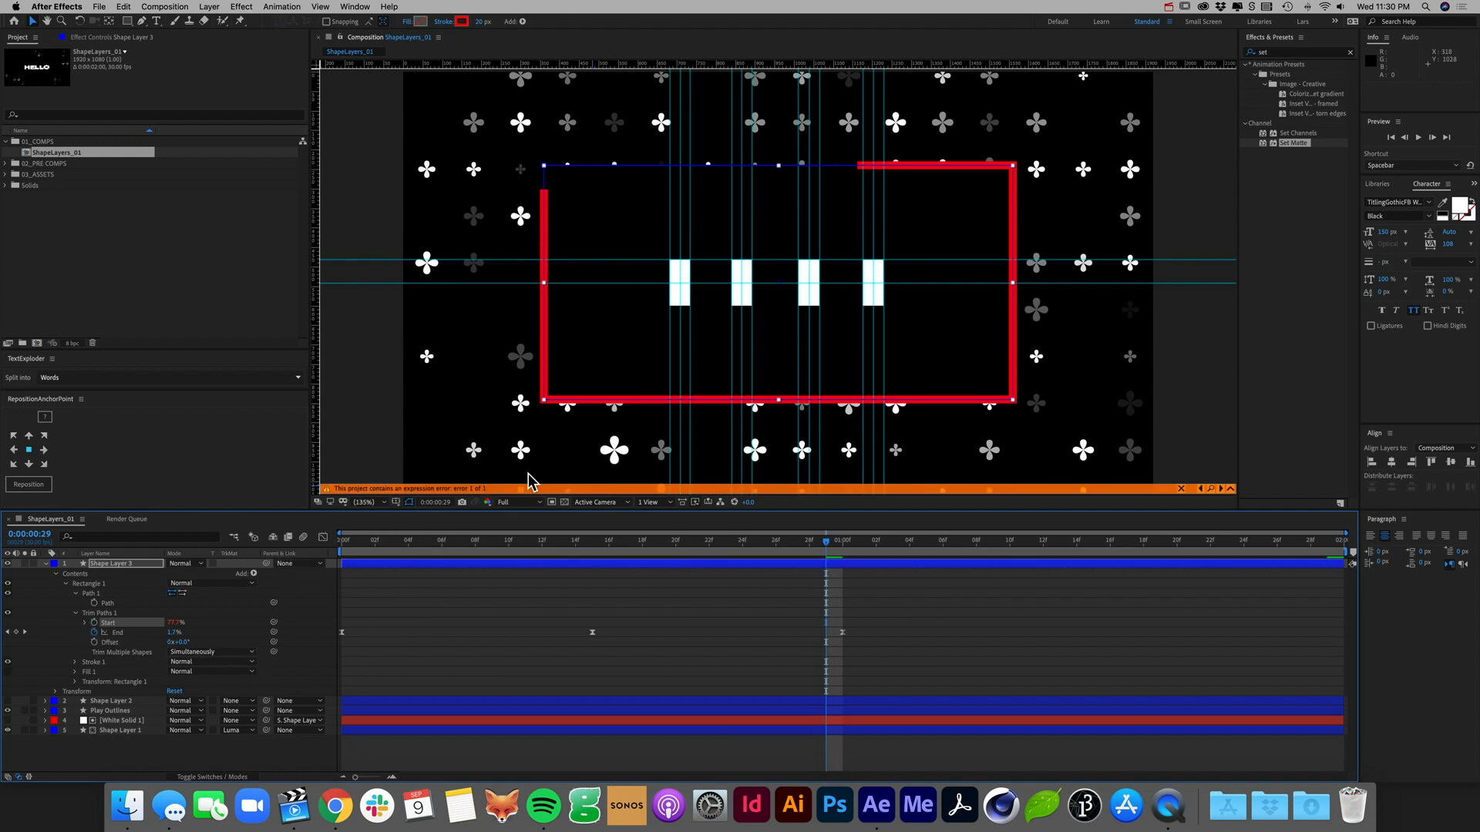
left_click(83, 623)
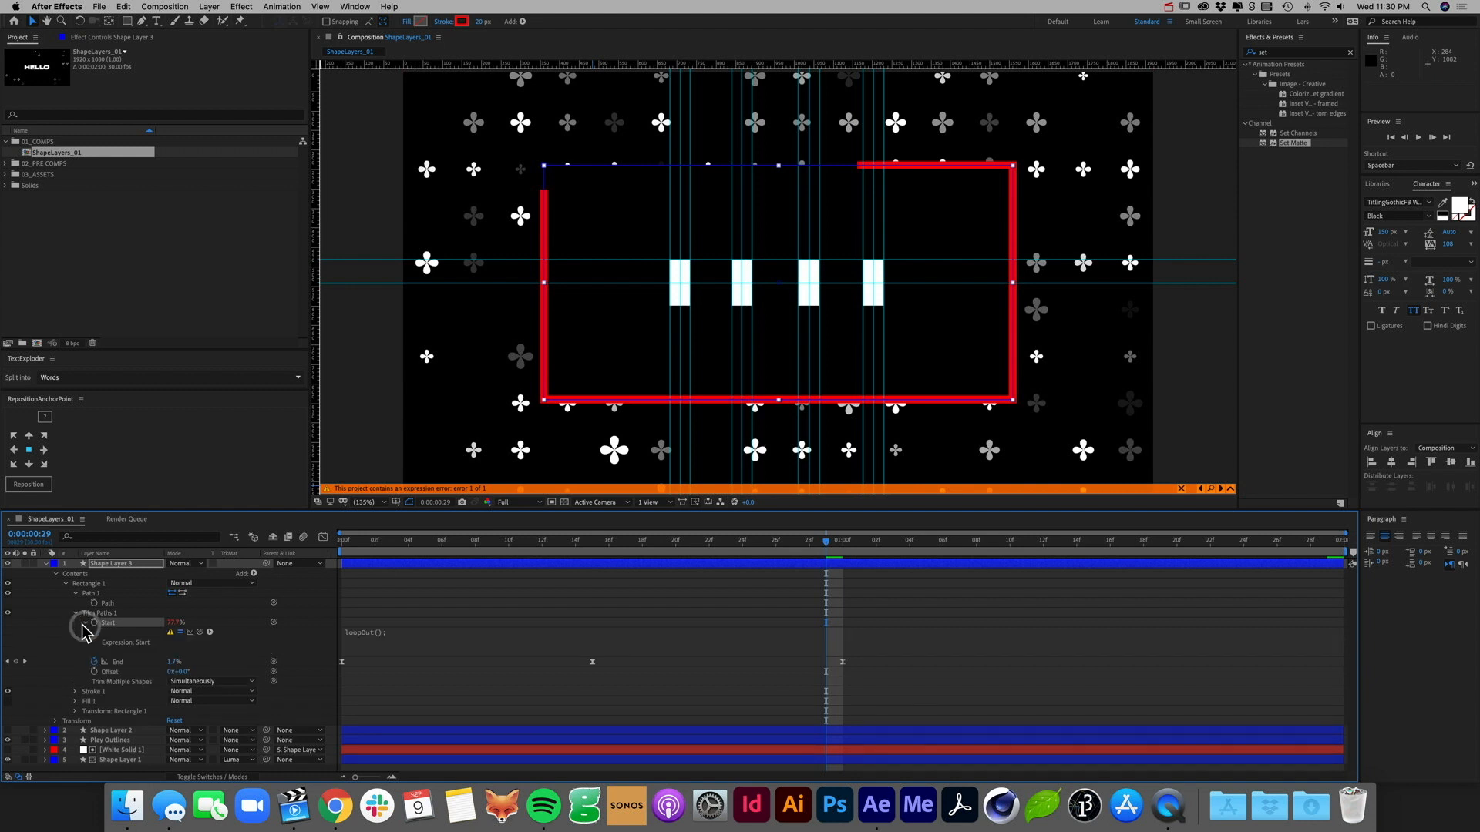
left_click(406, 631)
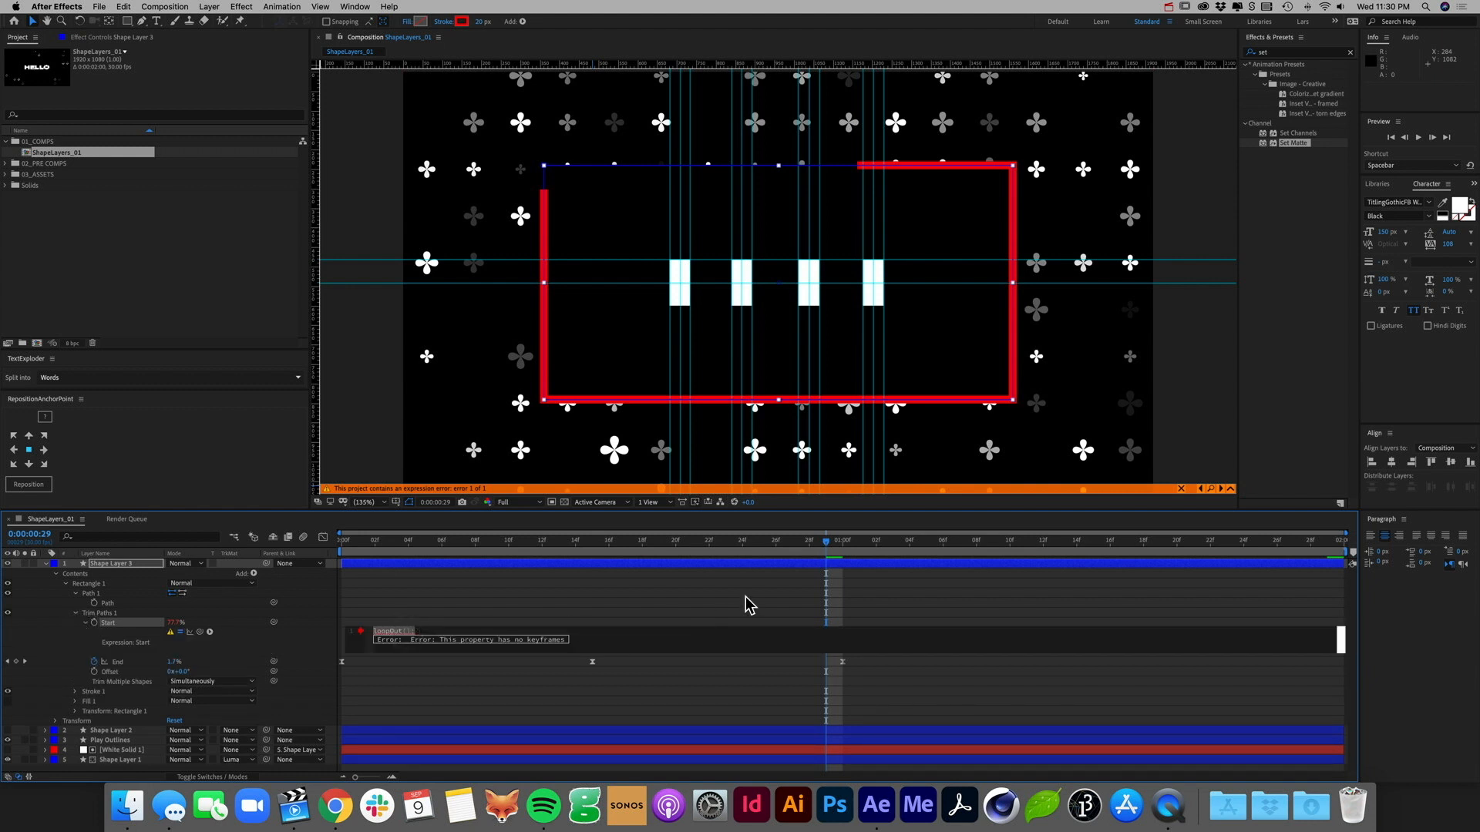
key("BackSpace")
left_click(748, 605)
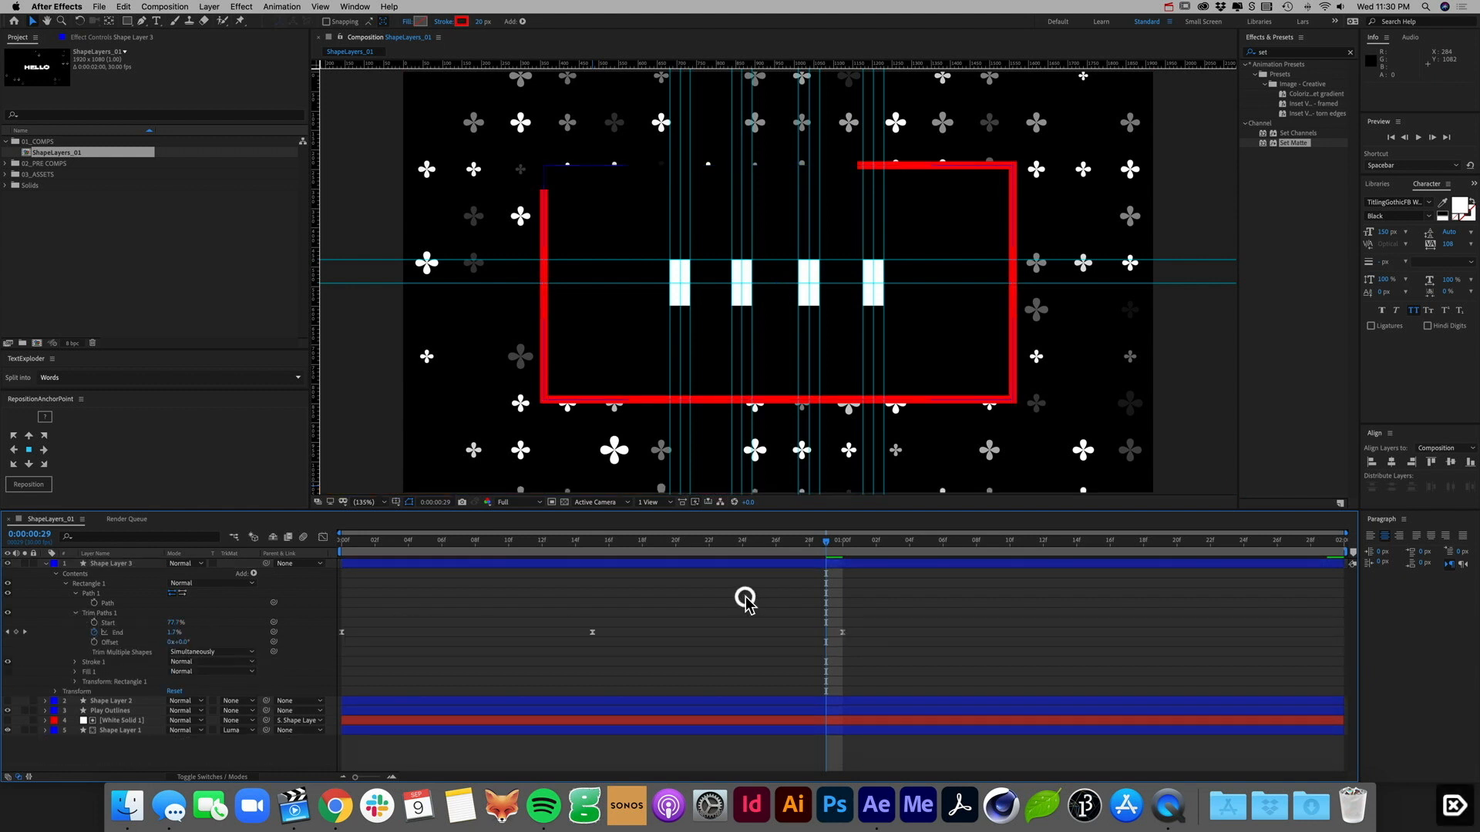
key("space")
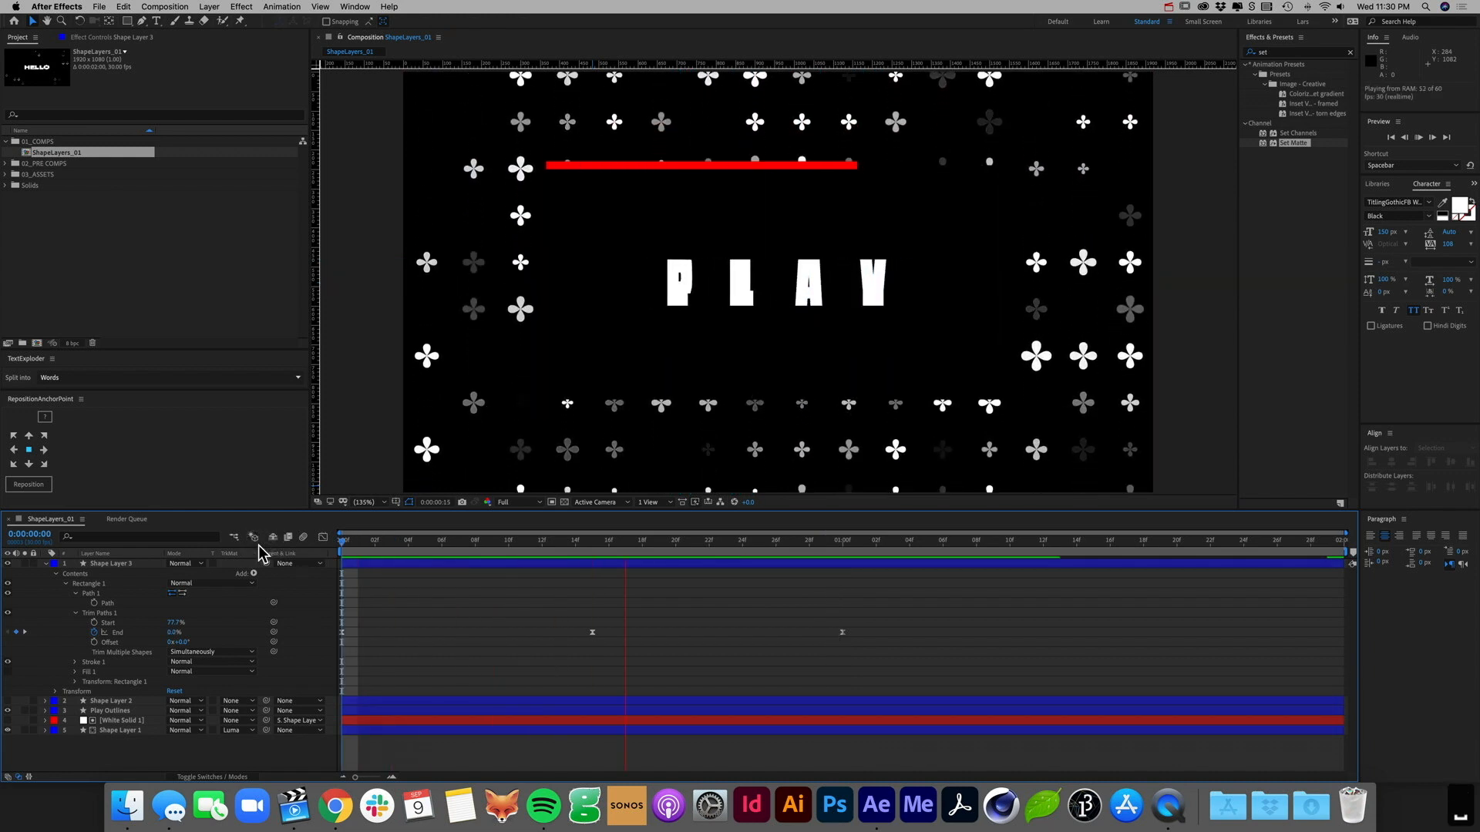
Step: Set the Trim Paths Start value to 0% at the first frame and preview the animation
left_click(337, 548)
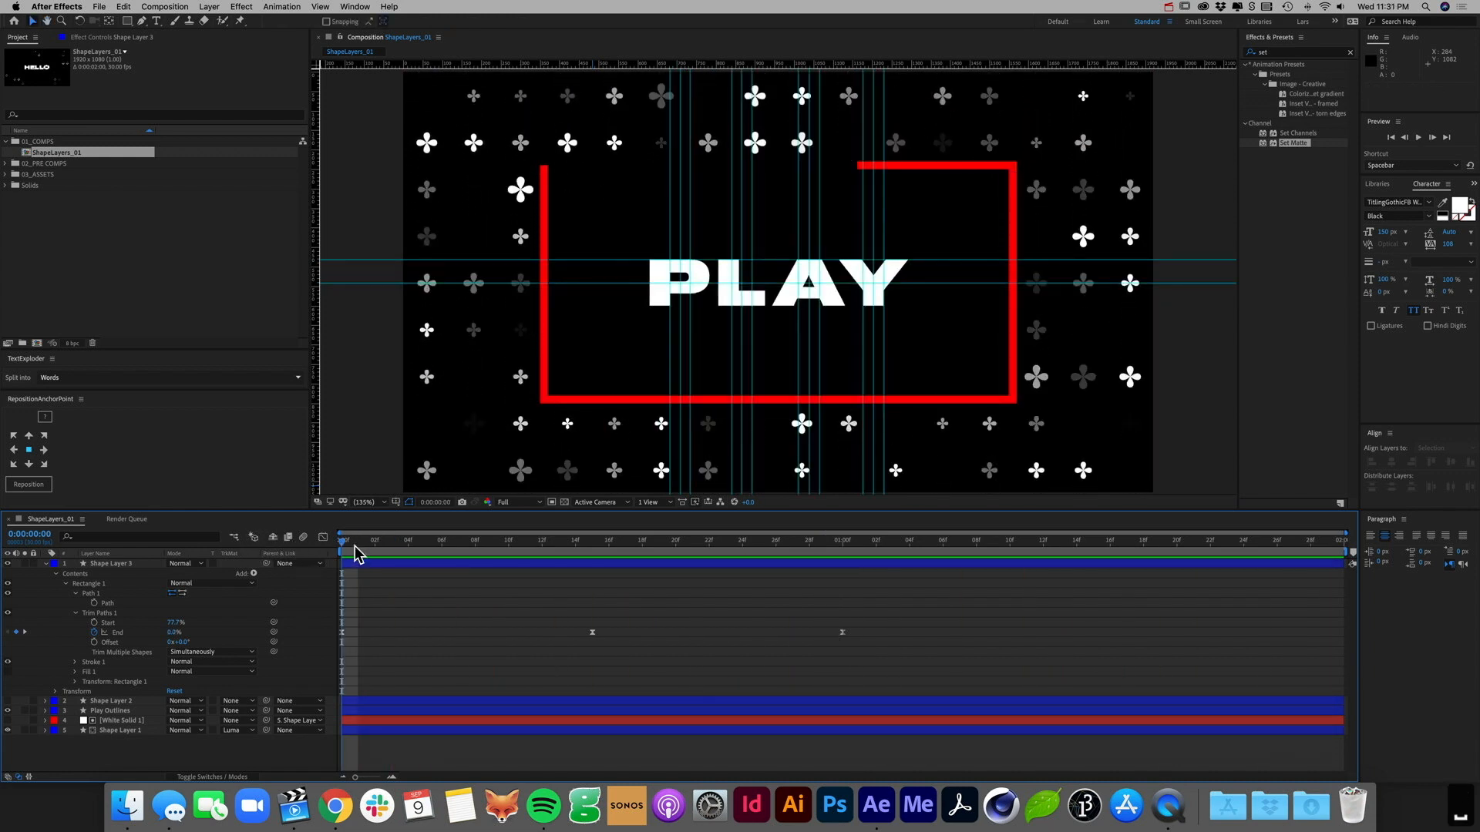
left_click(179, 622)
type("0")
key("Return")
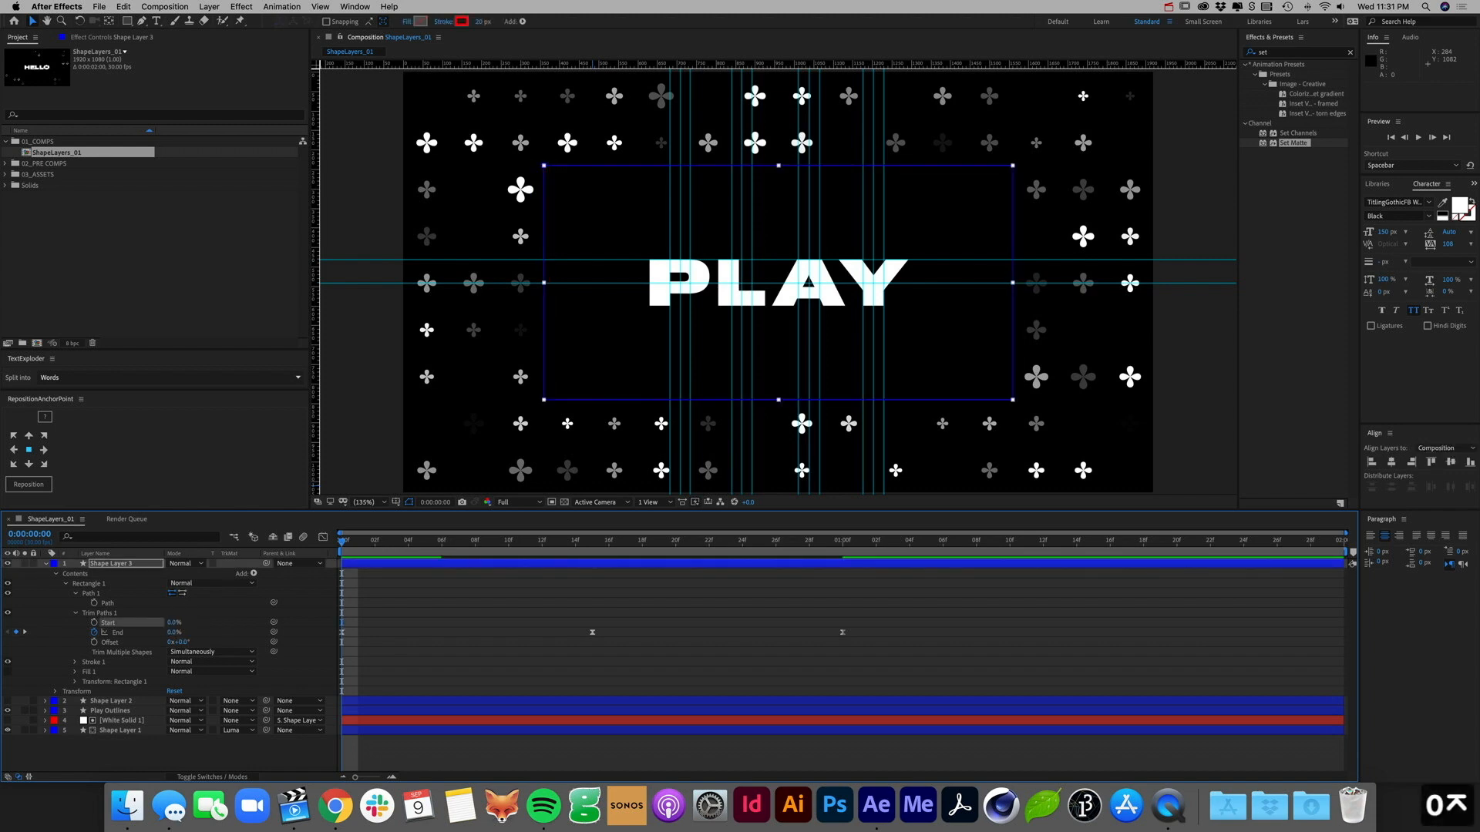
key("space")
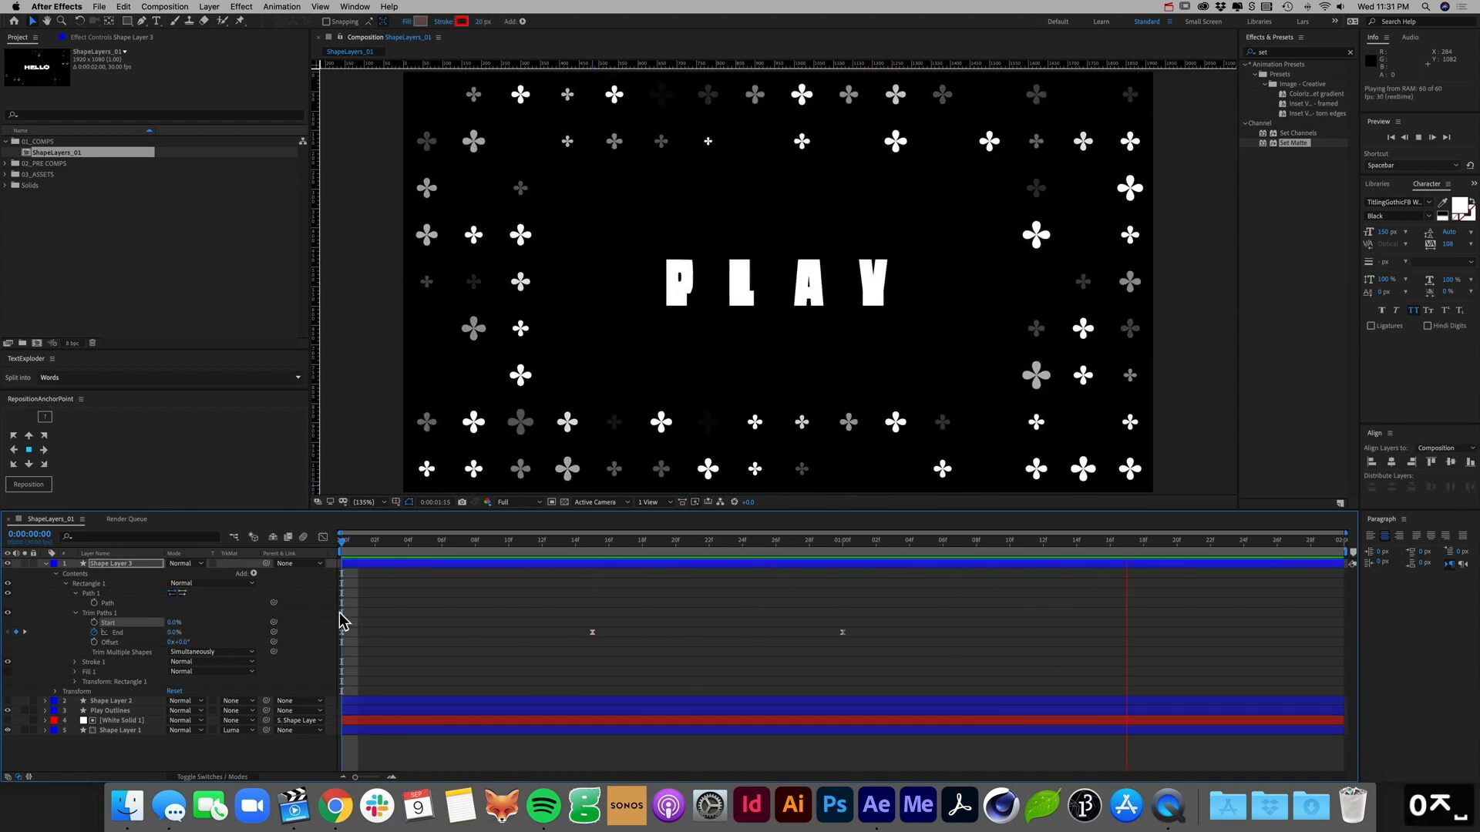
Step: Review the End animation around frame 15 and delete its last keyframe at 1 second
mouse_move(634, 544)
left_mouse_down()
mouse_move(334, 578)
mouse_move(835, 598)
left_mouse_up()
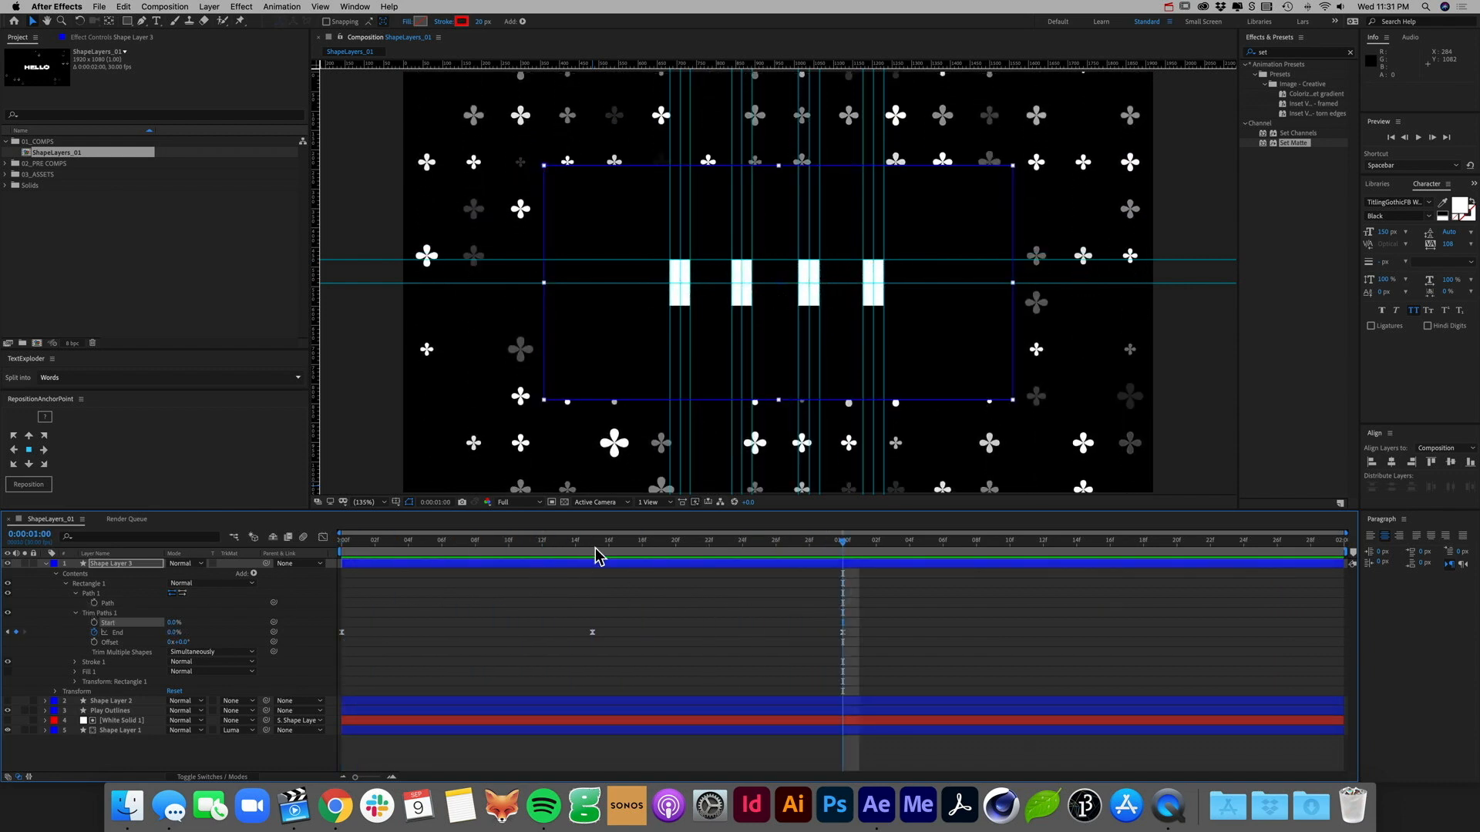
mouse_move(595, 540)
left_mouse_down()
mouse_move(840, 555)
mouse_move(313, 568)
mouse_move(605, 578)
left_mouse_up()
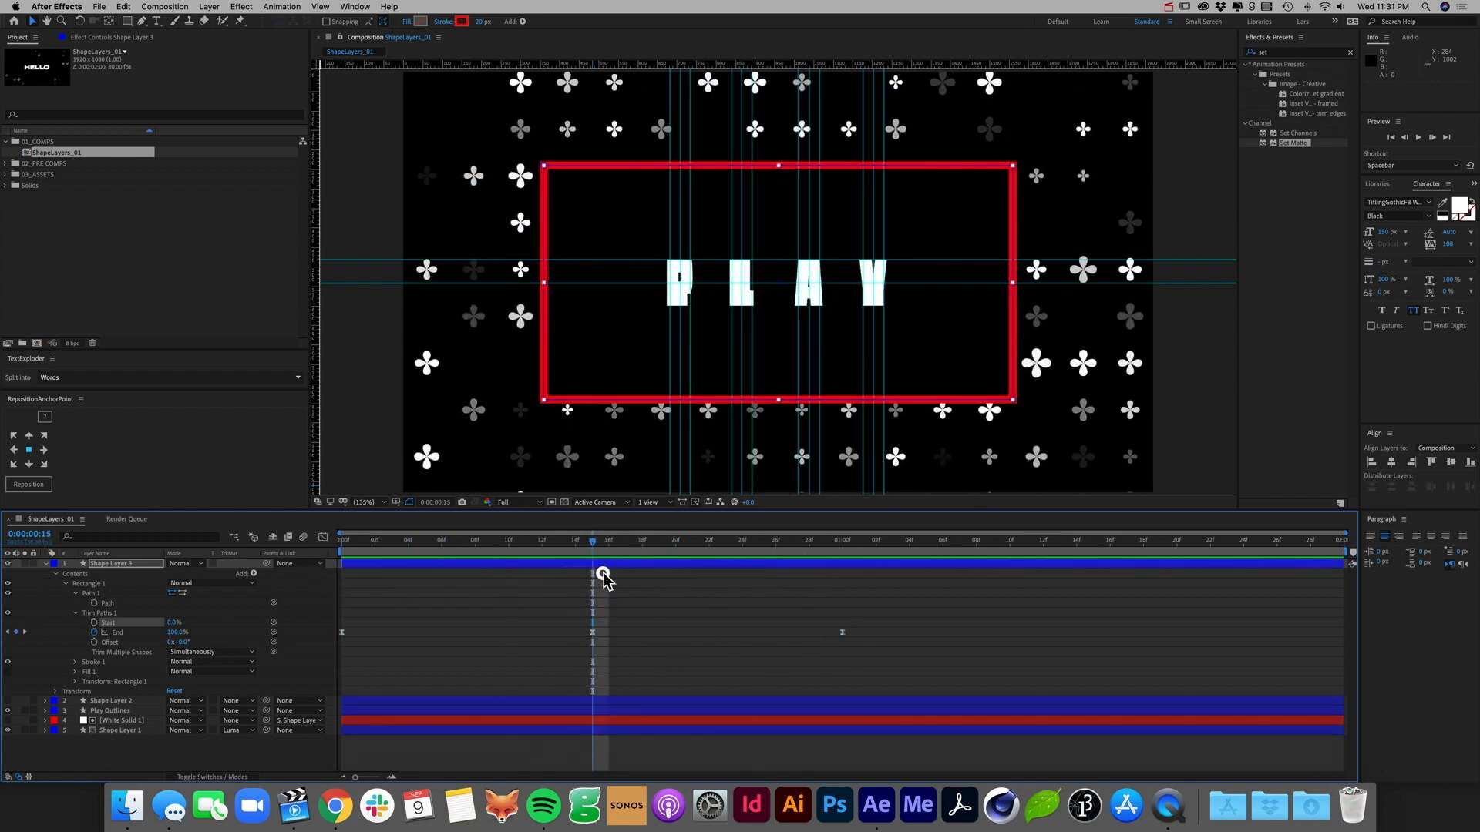
left_click(843, 632)
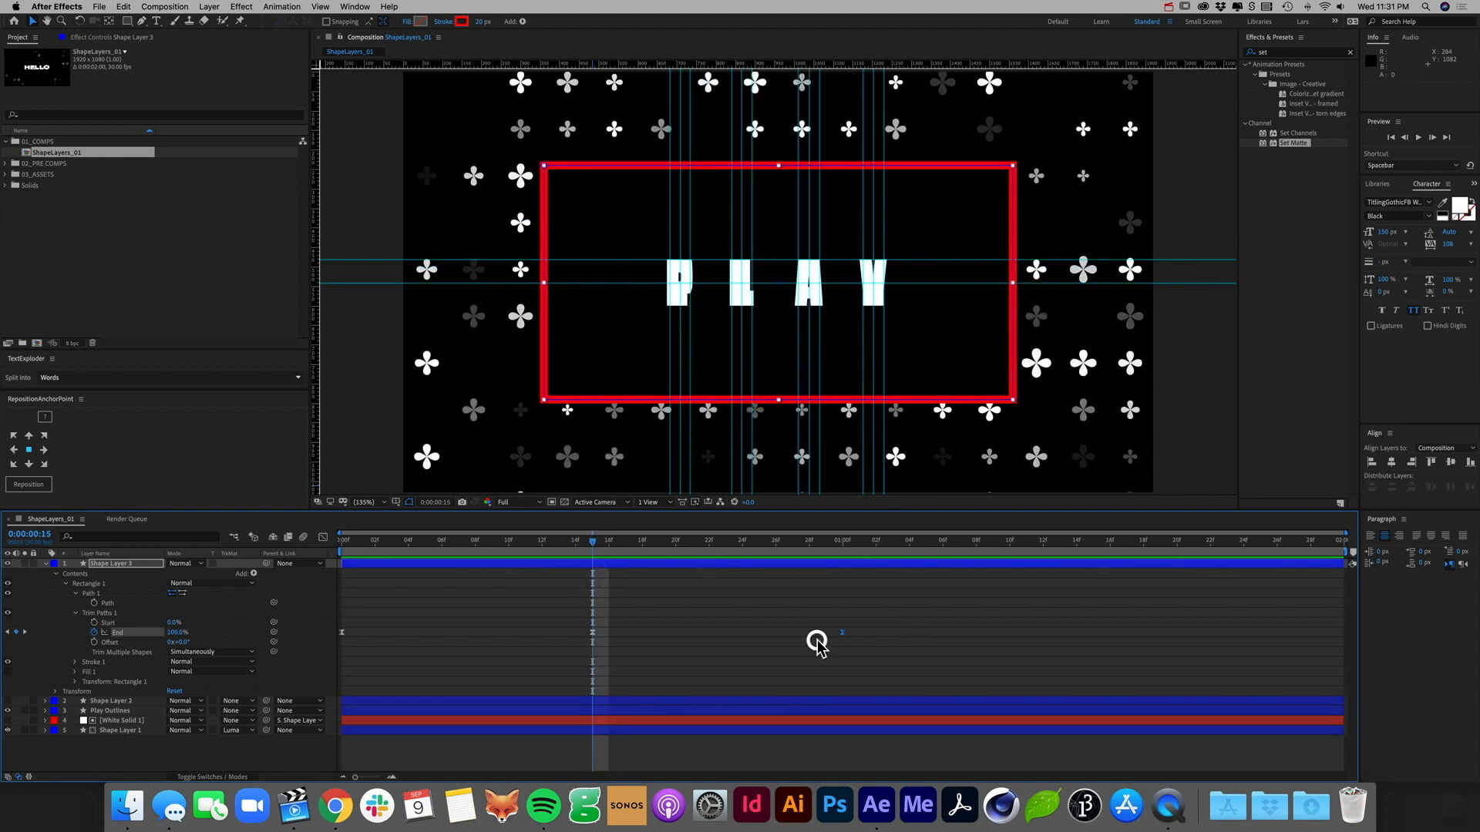
Step: Keyframe Trim Paths Start from 0% at frame 15 to 100% at 1 second, and preview the stroke
left_click(93, 624)
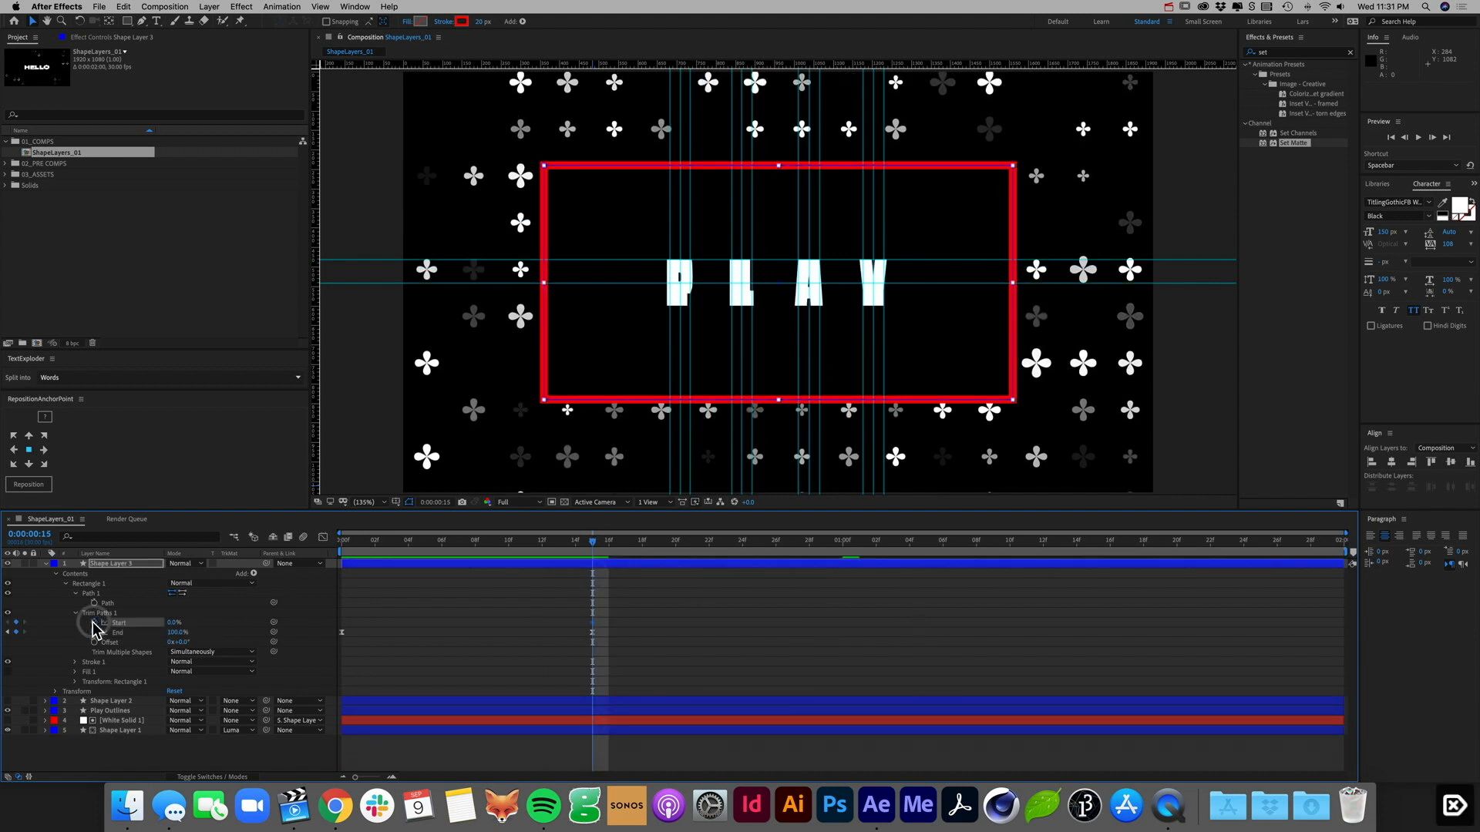
left_click(843, 541)
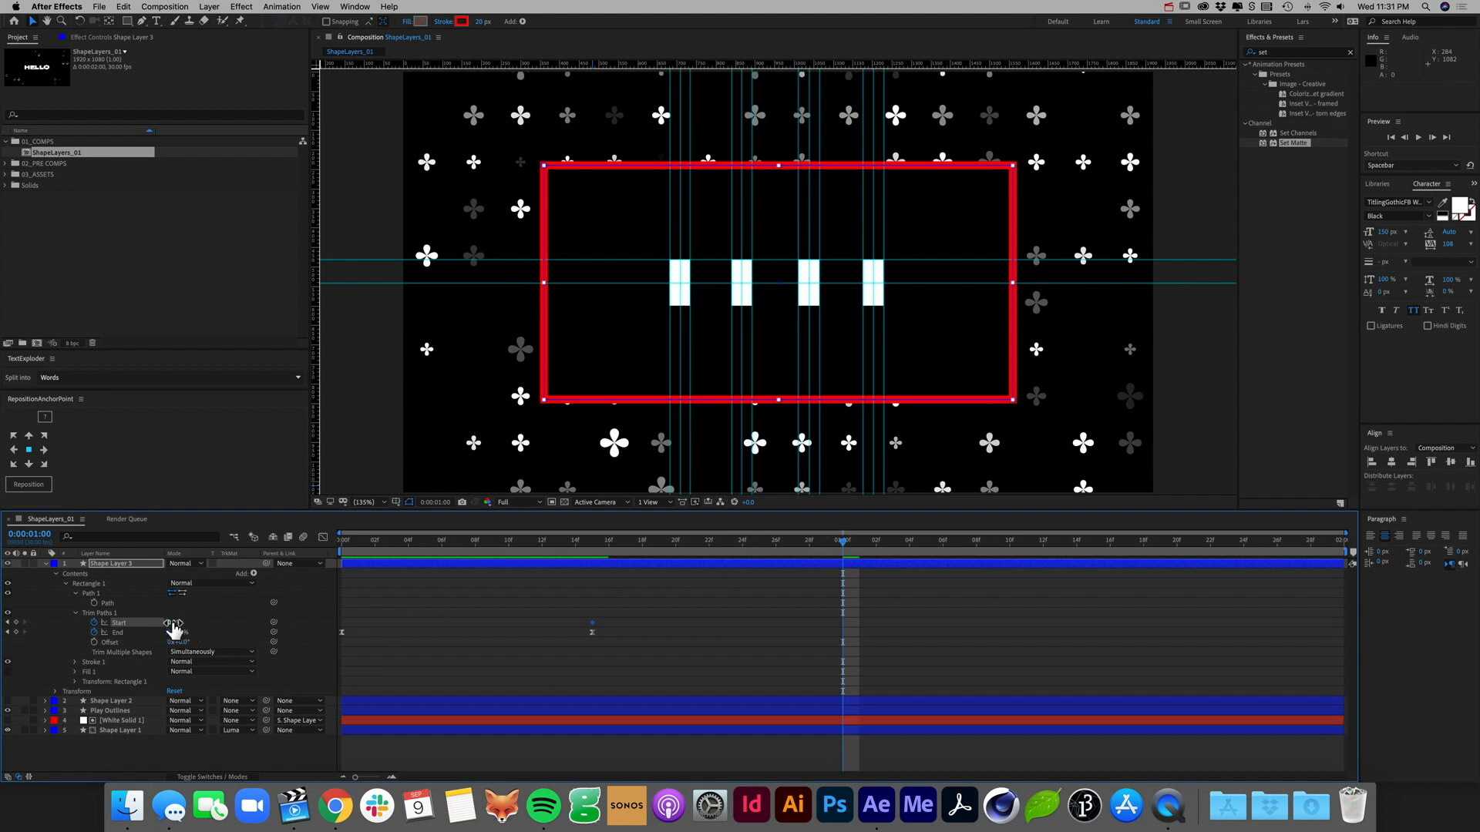
left_click_drag(174, 626, 237, 619)
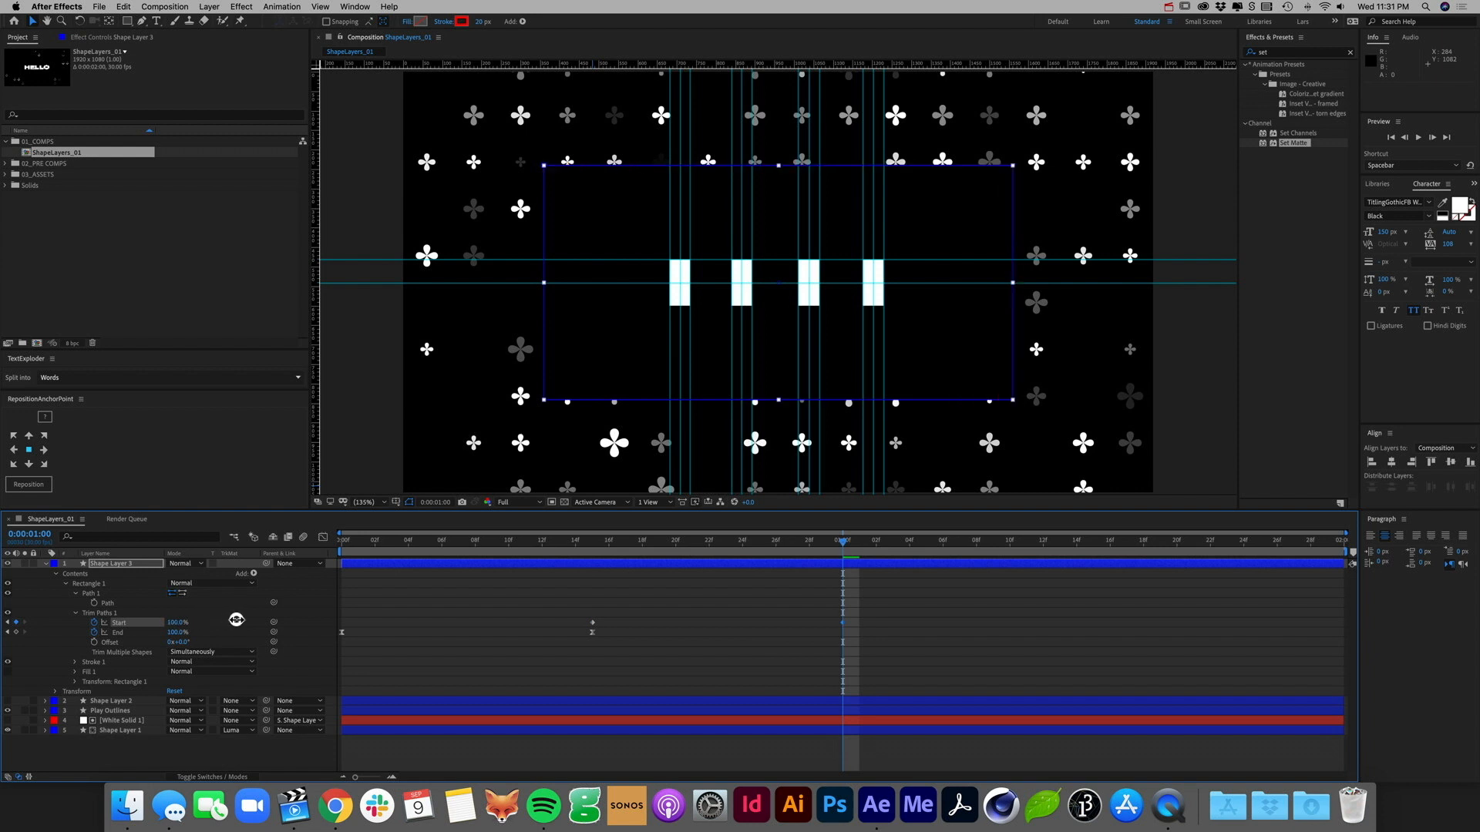
left_click(877, 621)
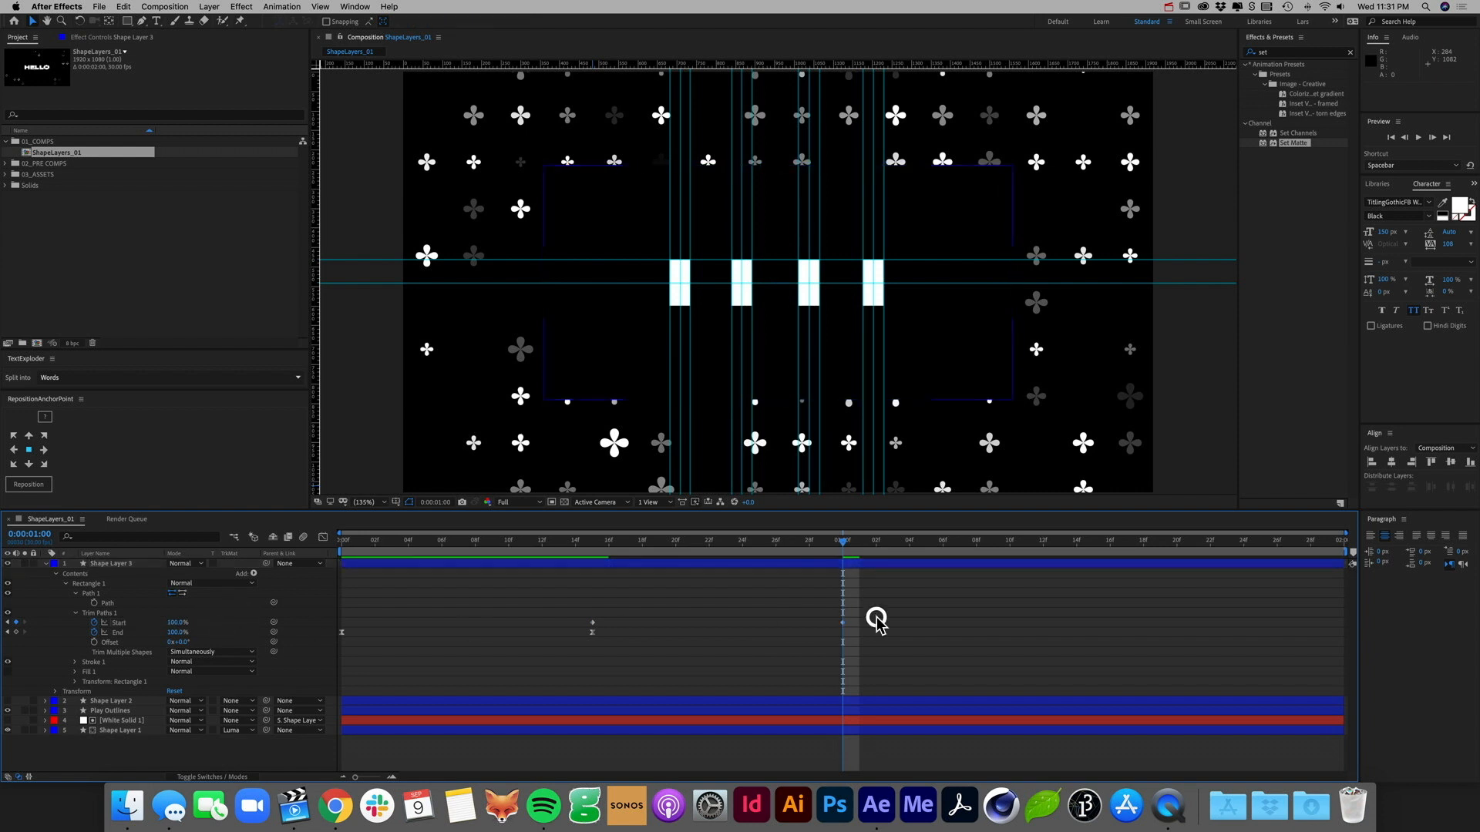
key("space")
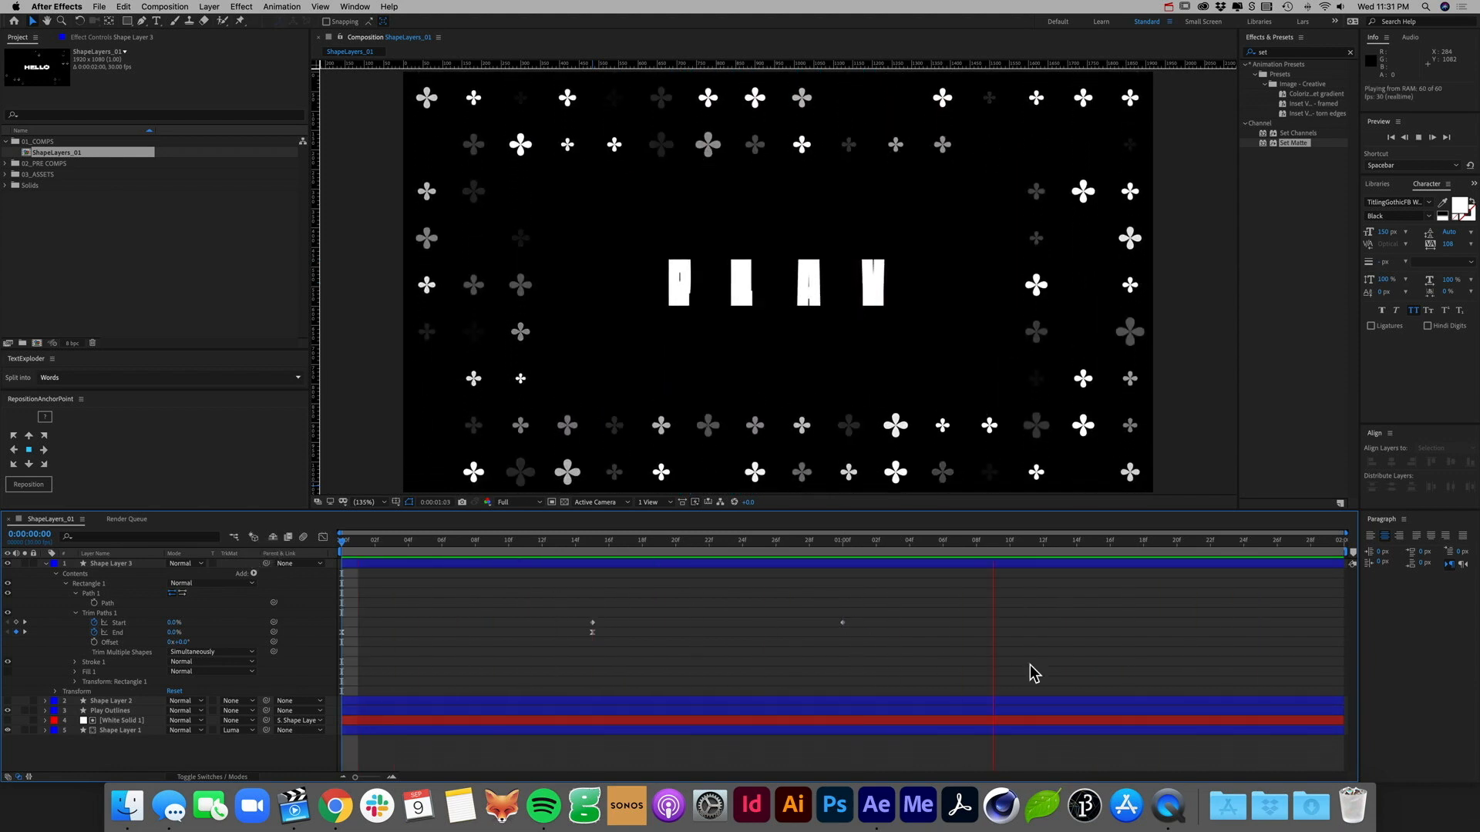
Step: Apply Easy Ease to all of the Trim Paths Start and End keyframes
key("space")
left_click_drag(987, 616, 324, 652)
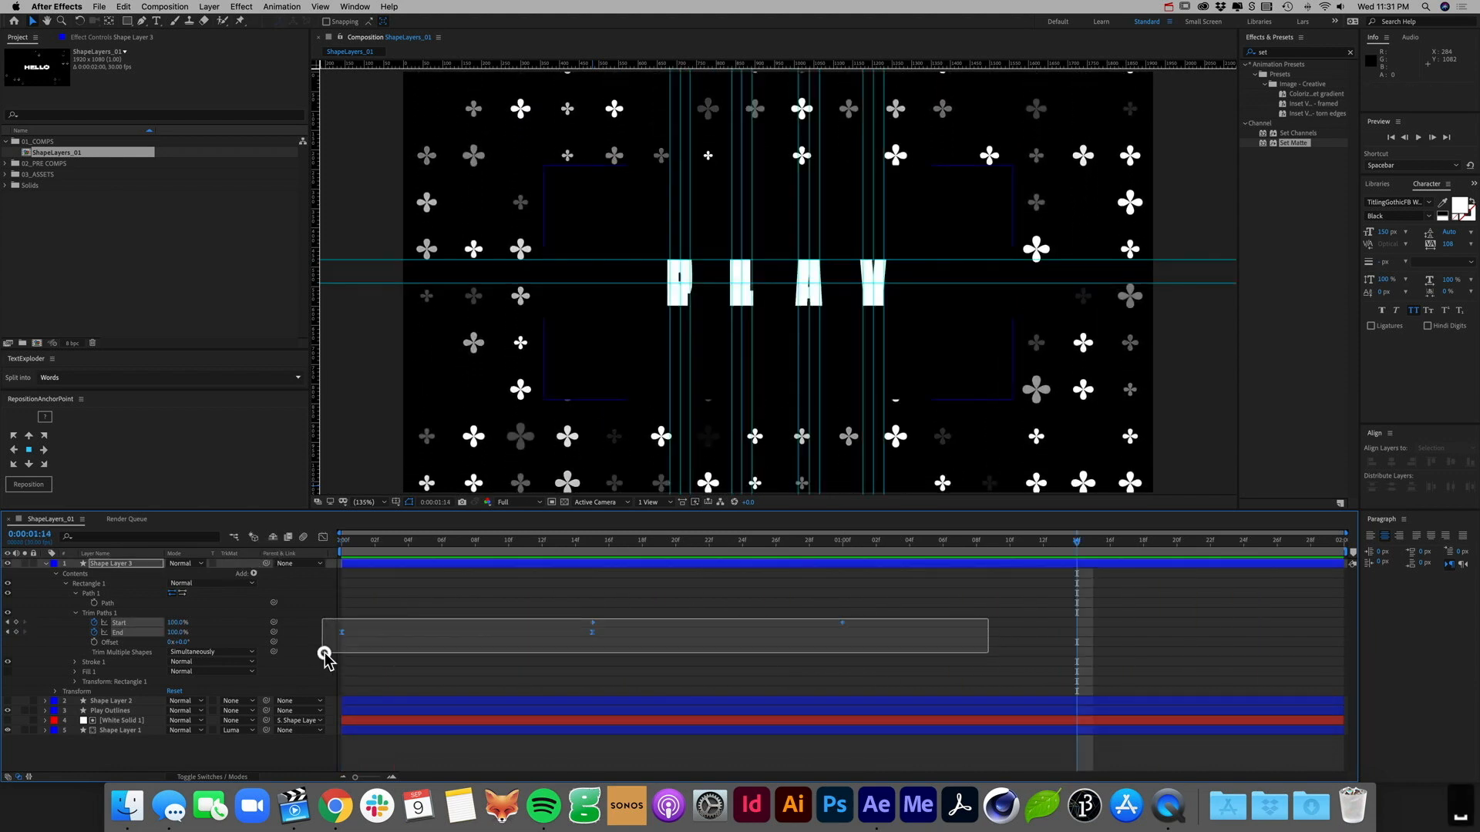
right_click(593, 623)
mouse_move(678, 756)
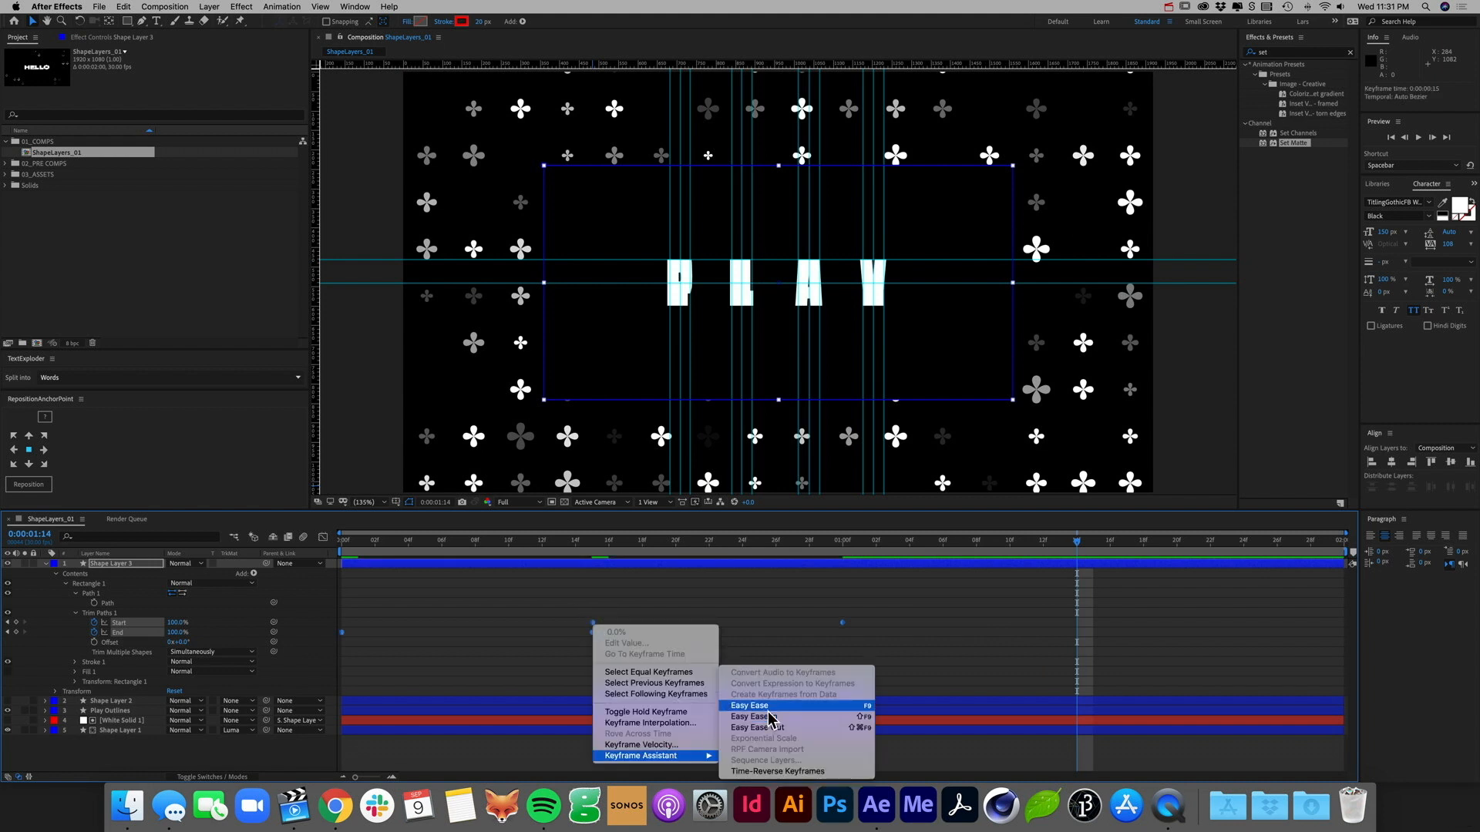
left_click(767, 705)
Step: Move the last Start keyframe to 2 seconds and the frame-15 Start and End keyframes to 1 second, and preview the stroke
left_click_drag(858, 620, 1344, 622)
left_click(609, 595)
mouse_move(686, 619)
left_mouse_down()
mouse_move(529, 654)
mouse_move(866, 618)
mouse_move(843, 621)
left_mouse_up()
key("Home")
key("space")
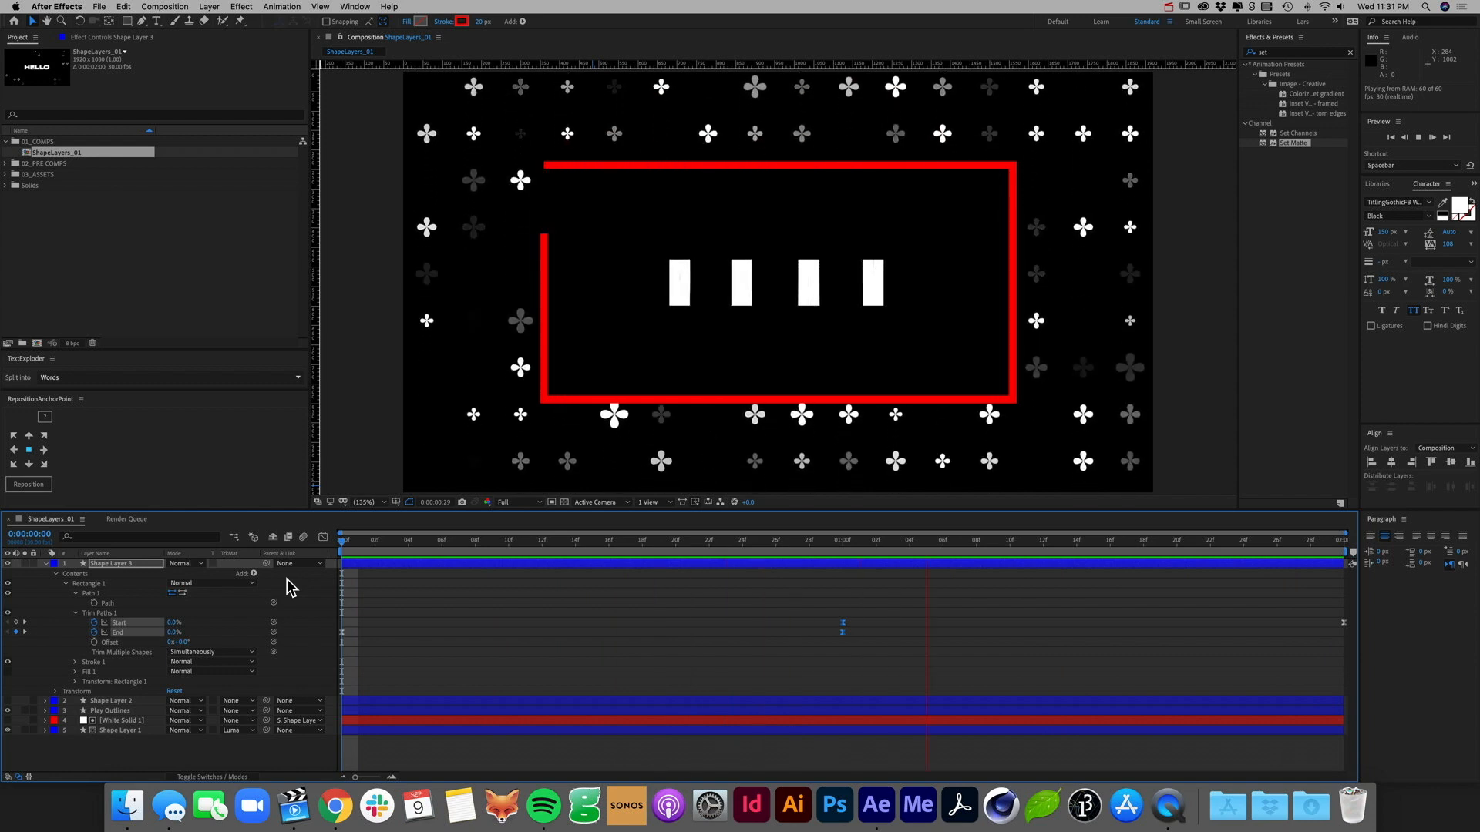
Step: Try increasing the Trim Paths Offset at frame 6, undo the change, and replay the stroke
left_click(442, 540)
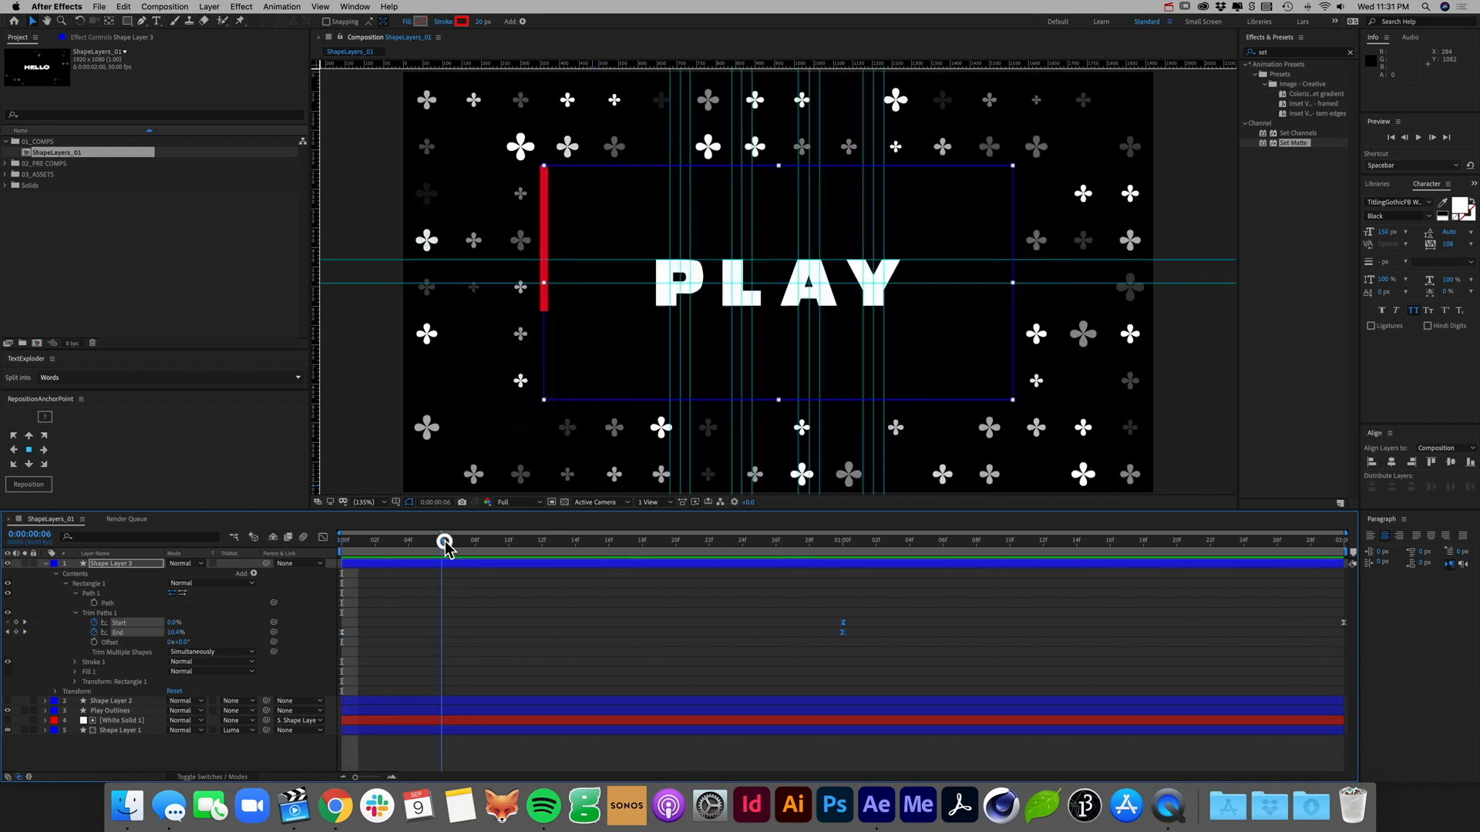
left_click_drag(188, 642, 220, 642)
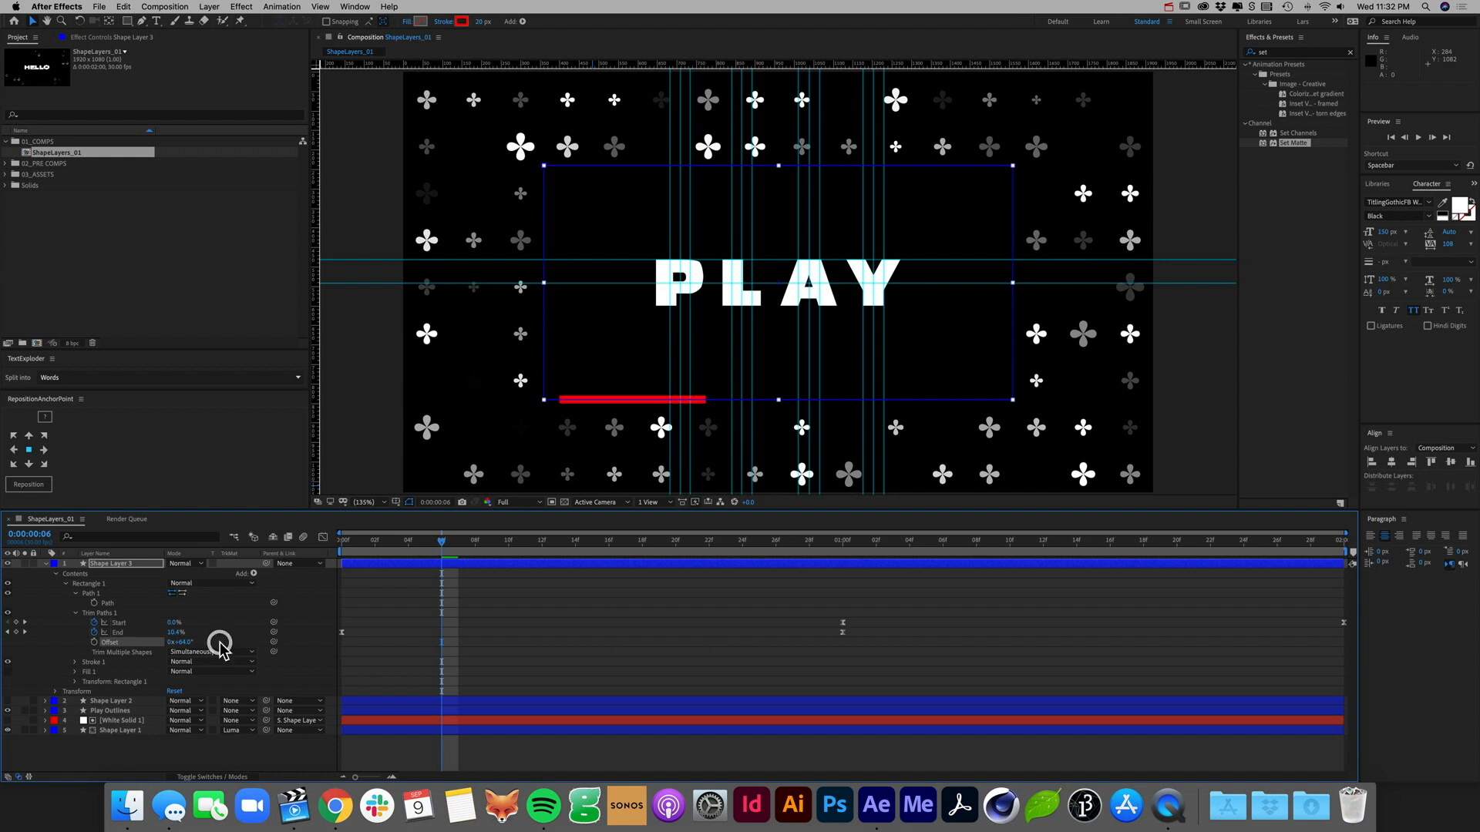
key("super+z")
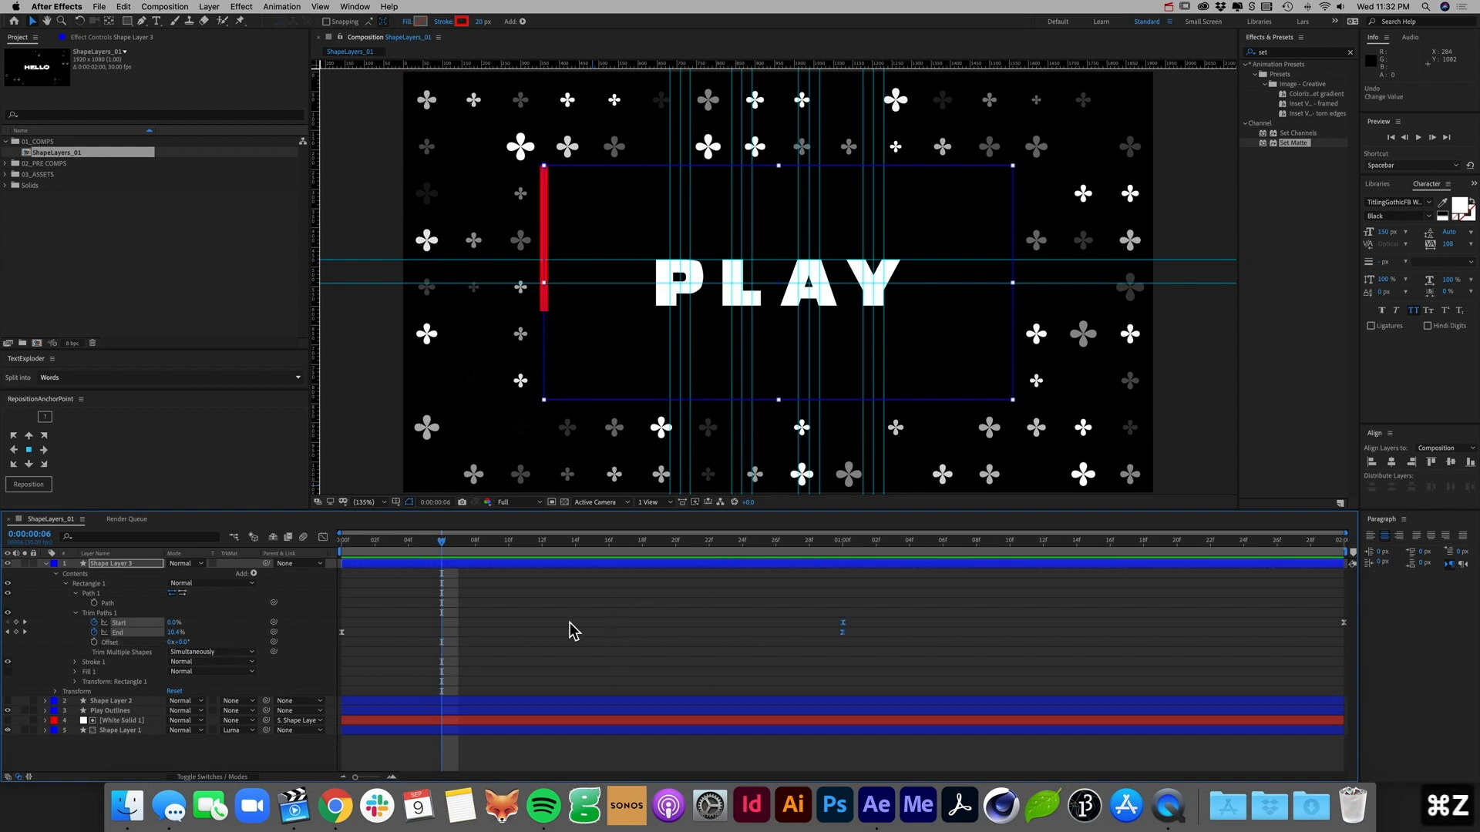
key("KP_0")
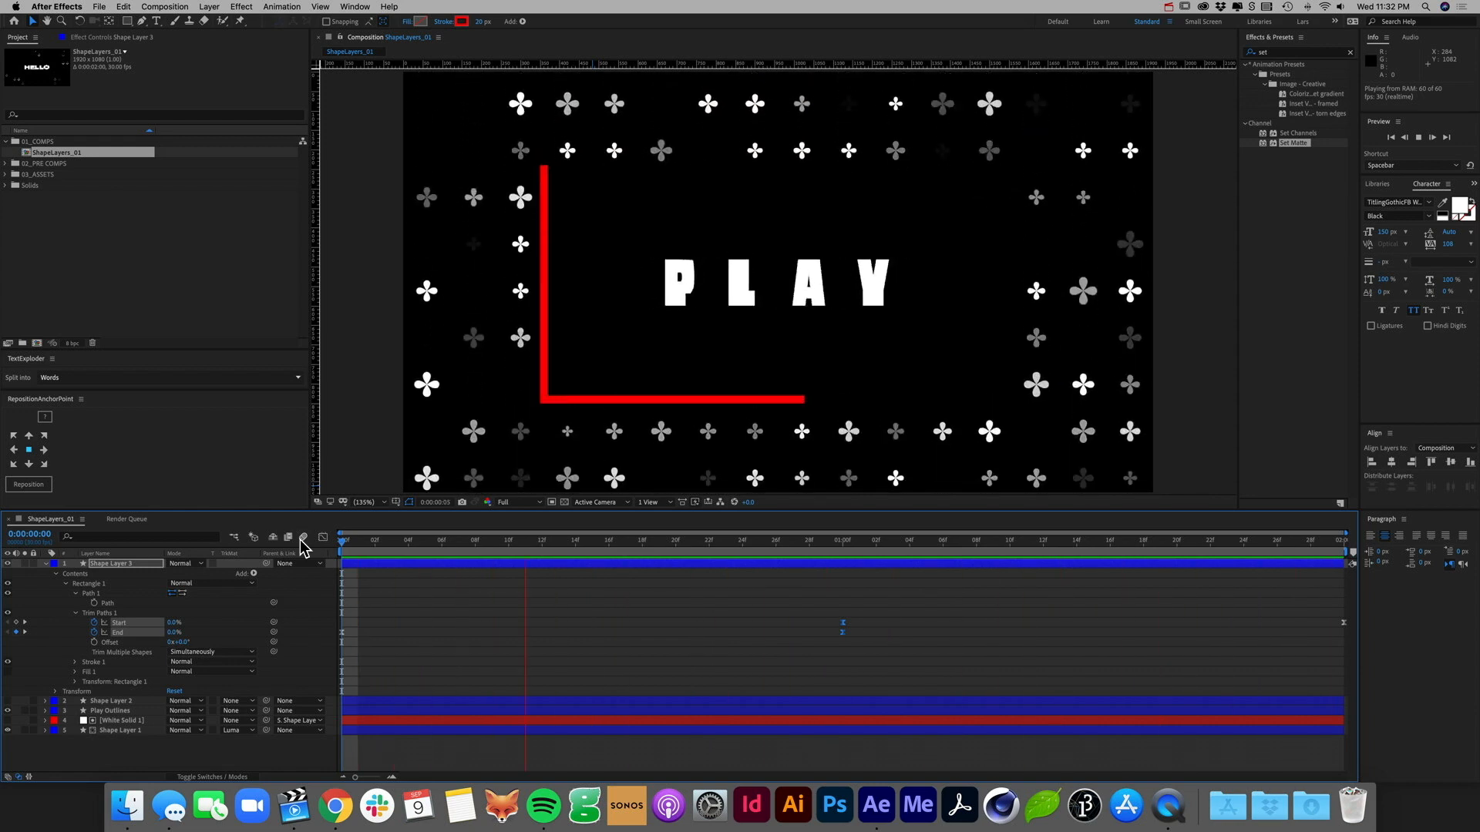
key("space")
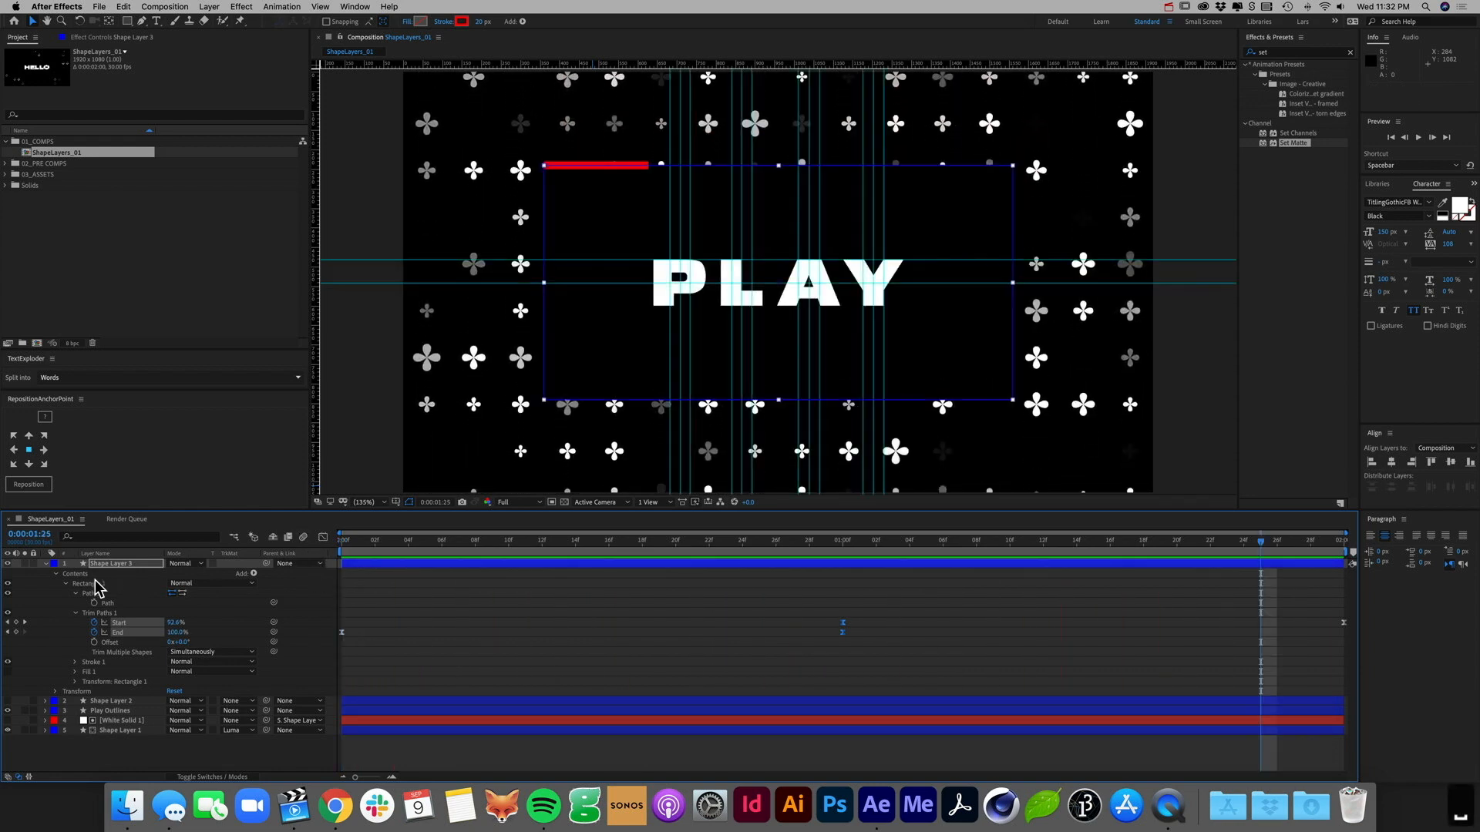
Step: Draw a straight horizontal line under the word PLAY with the Pen tool, inside Shape Layer 3's contents
left_click(65, 584)
left_click(85, 574)
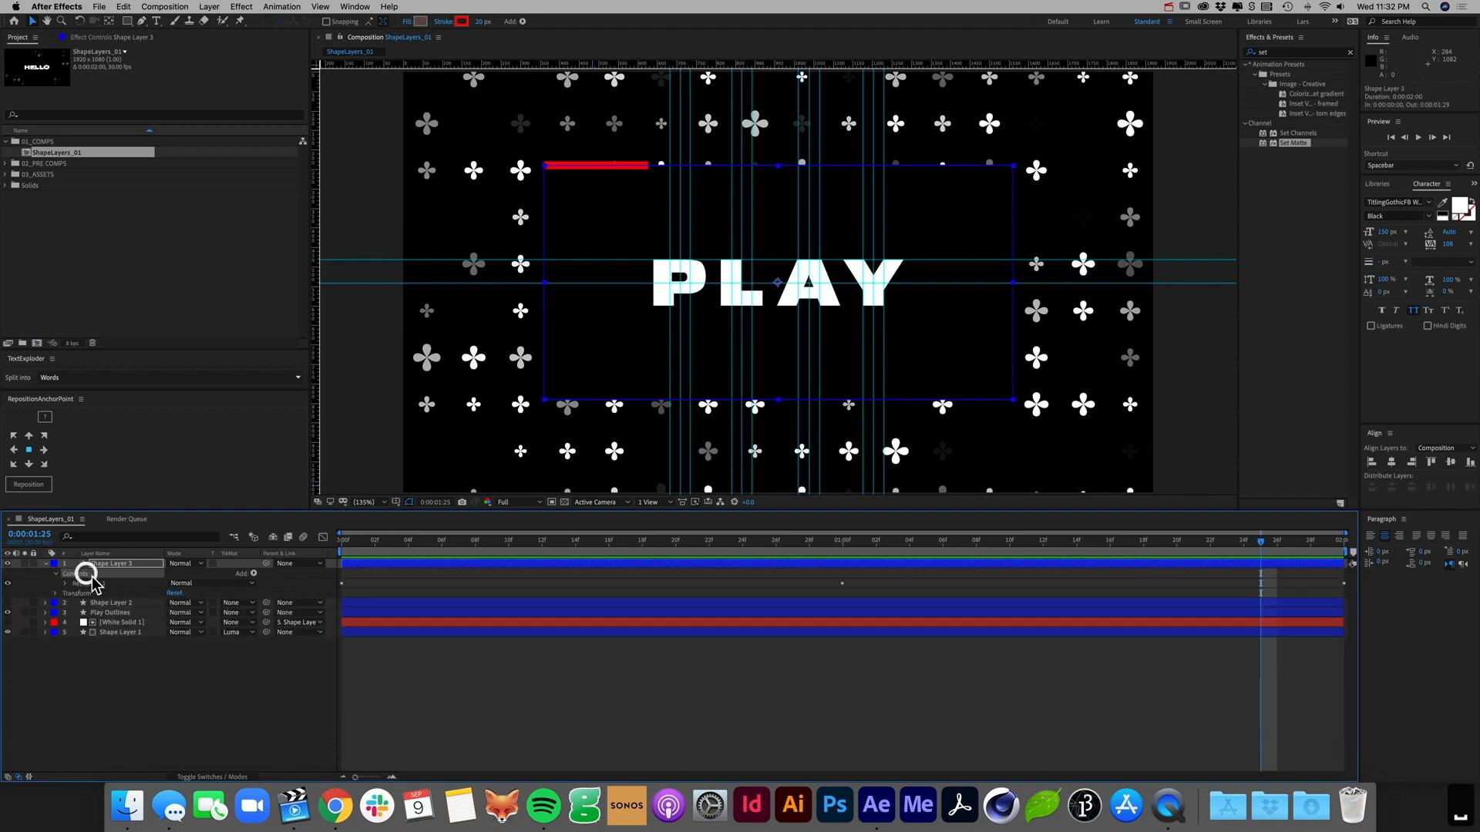
left_click(142, 21)
left_click(655, 314)
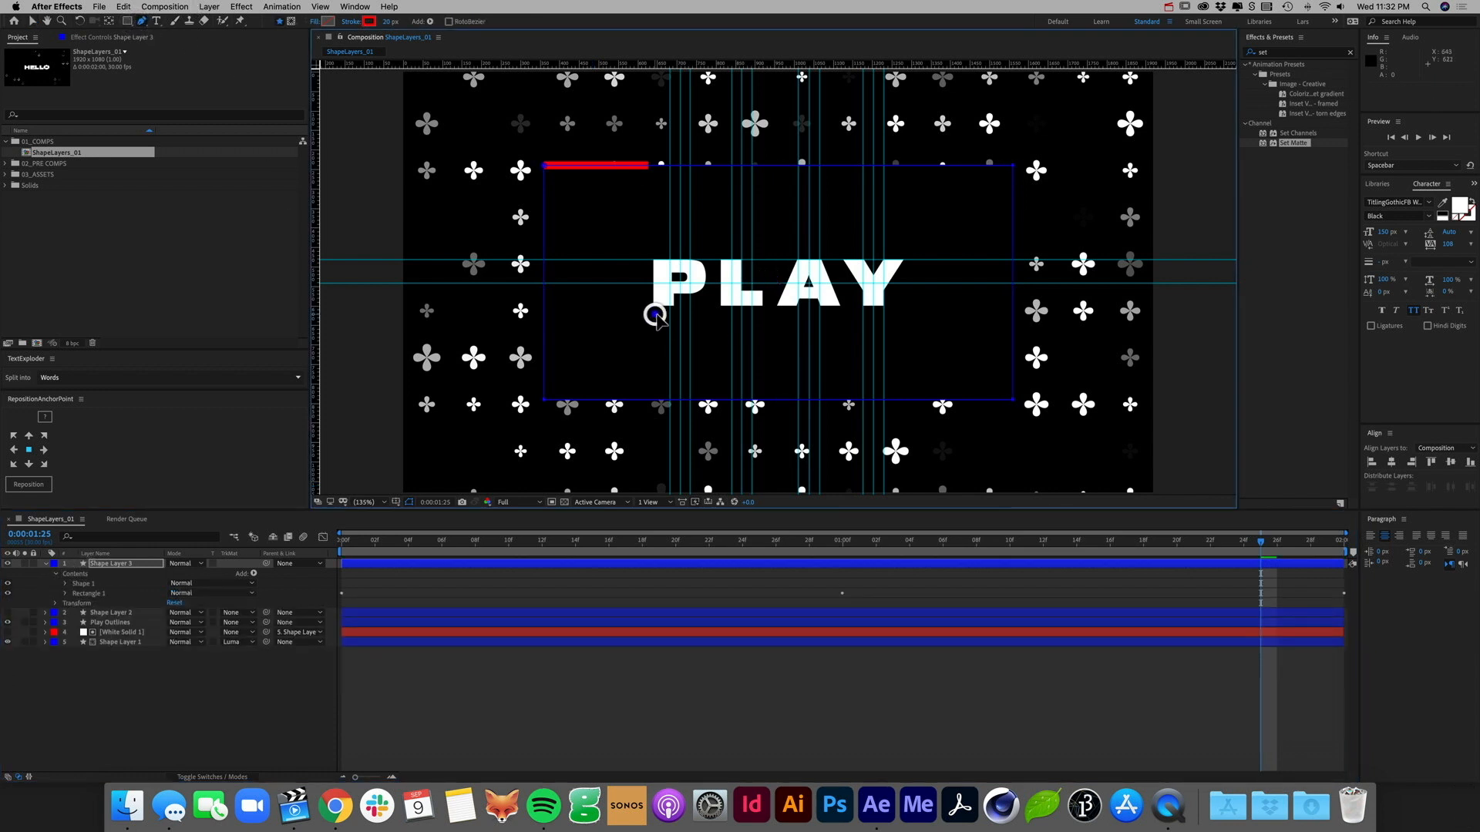
left_click_drag(884, 319, 886, 319)
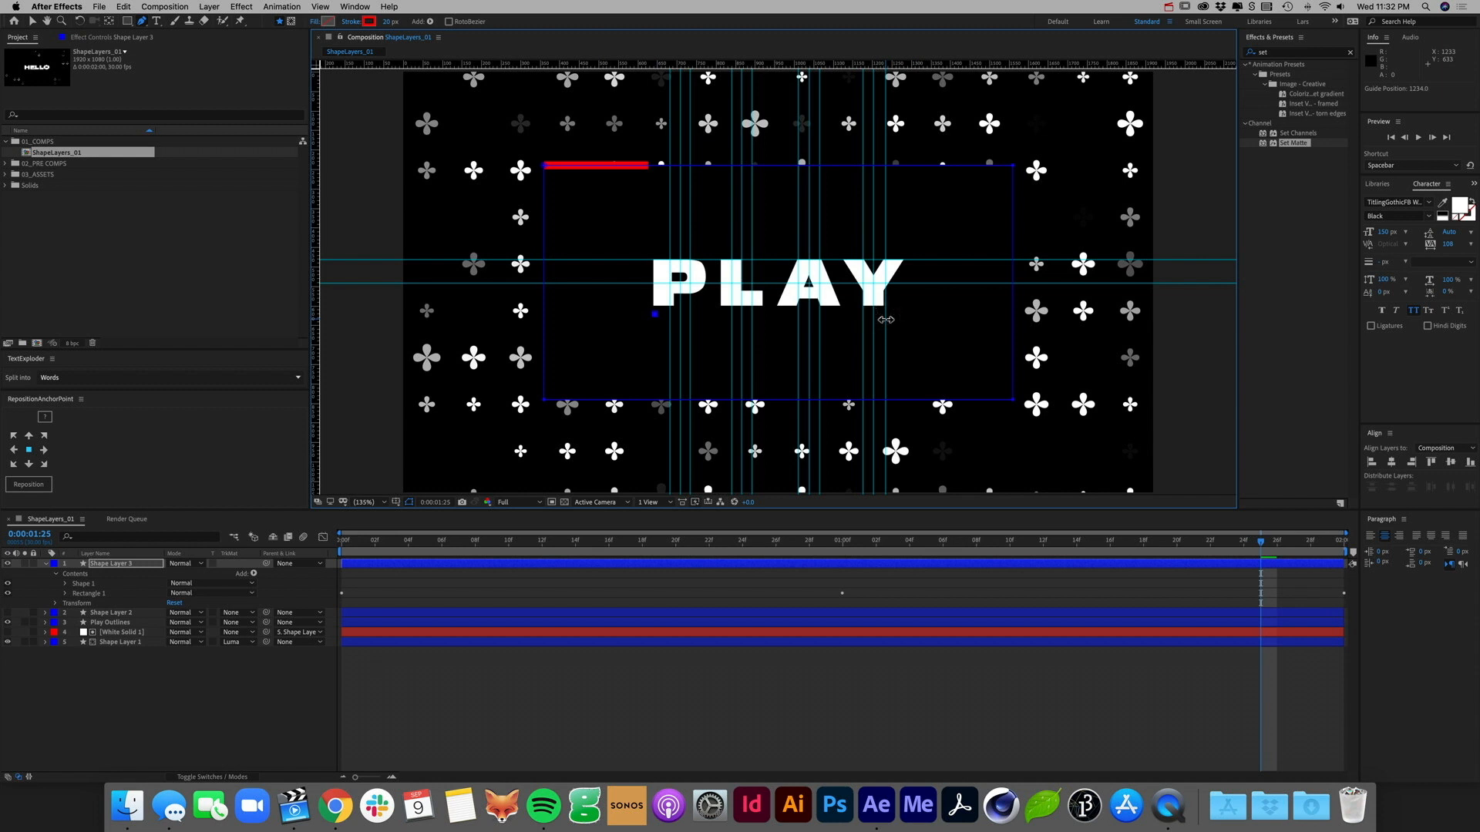
key("super+z")
left_click(881, 320, "shift")
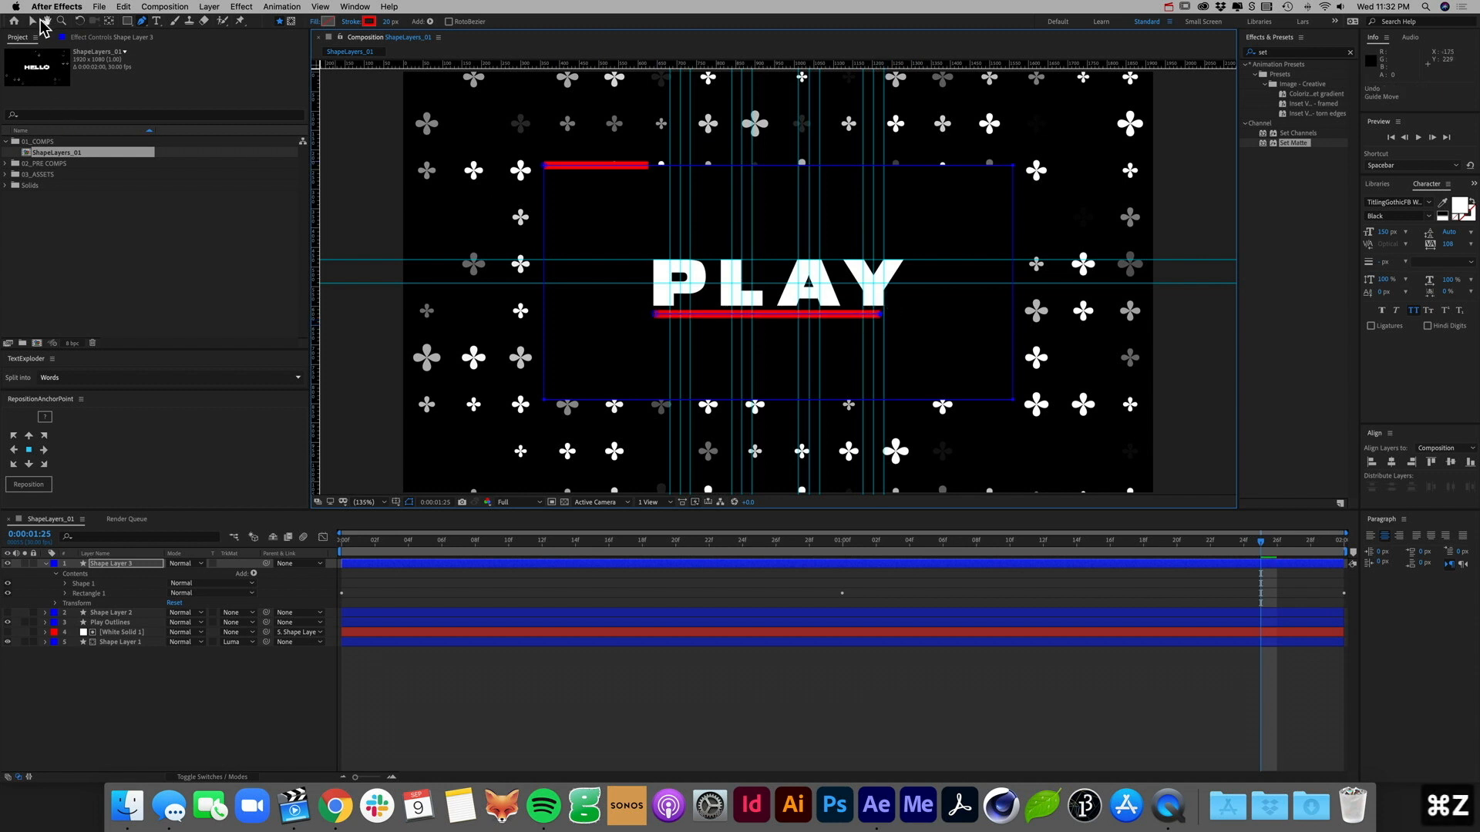
left_click(34, 21)
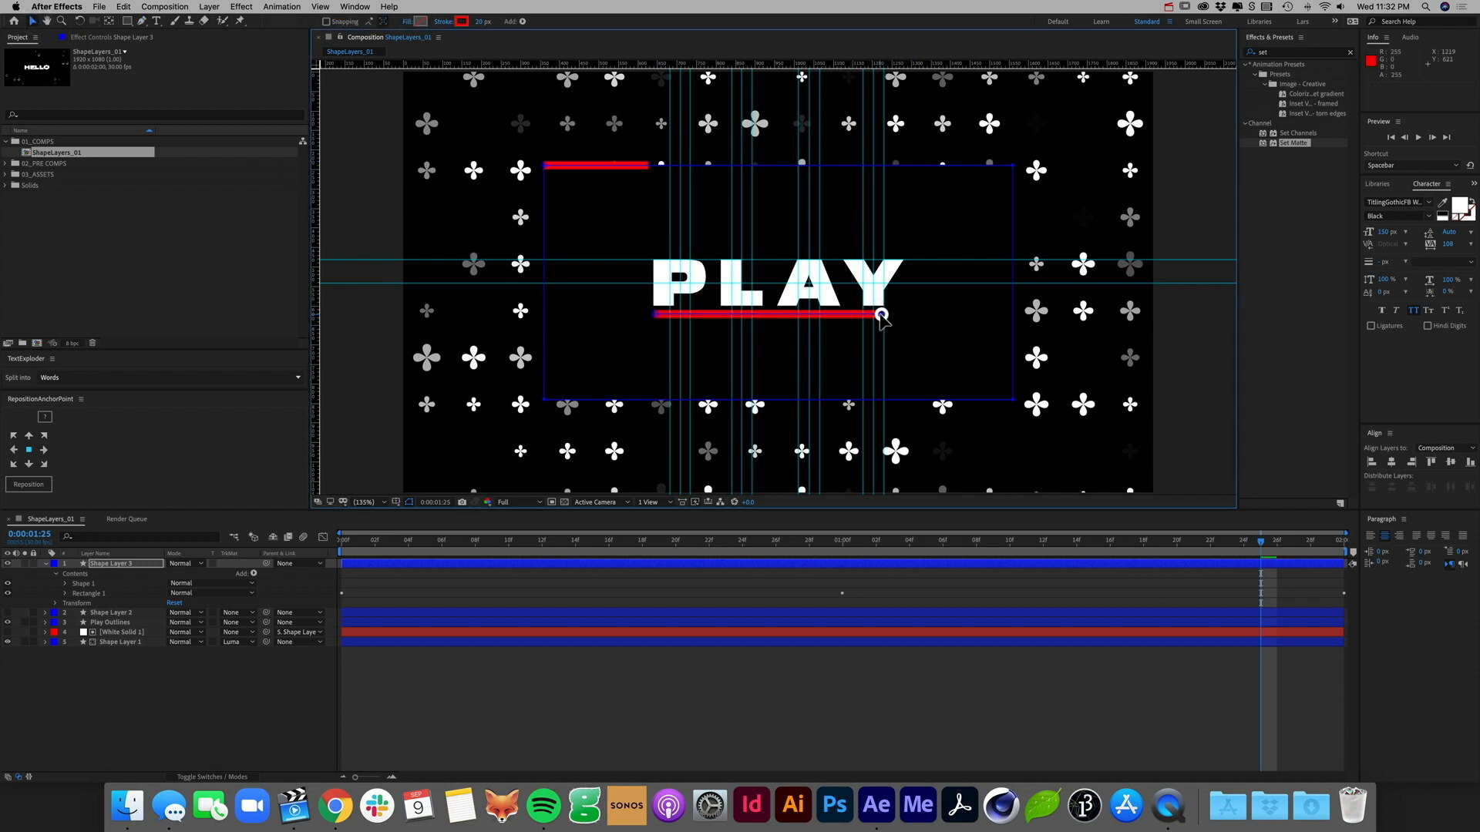
left_click(321, 716)
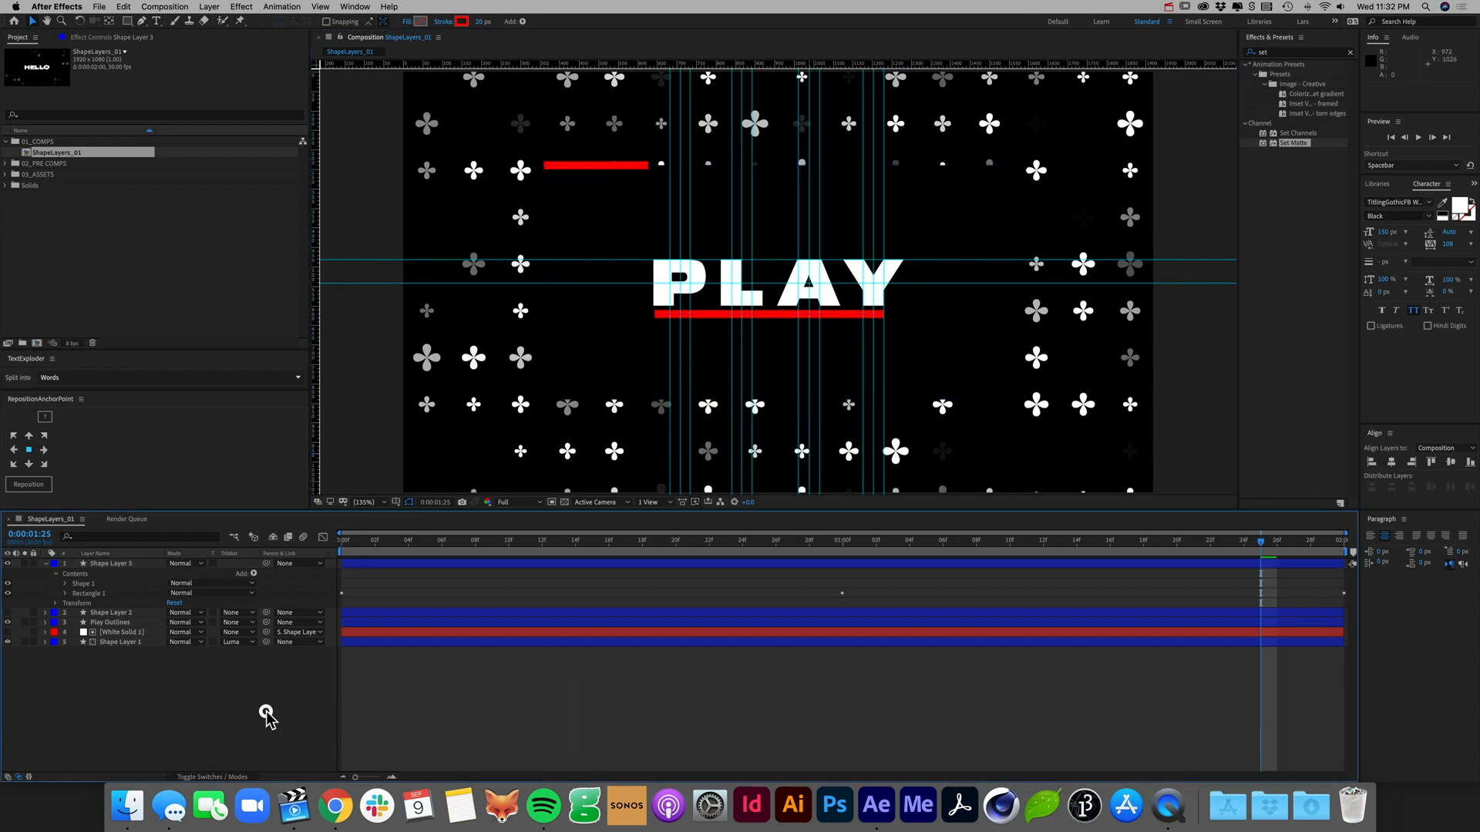
Step: At the first frame, extend the left end of Shape 1's underline to the edge of the letter P, and preview it
left_click(129, 564)
left_click(109, 583)
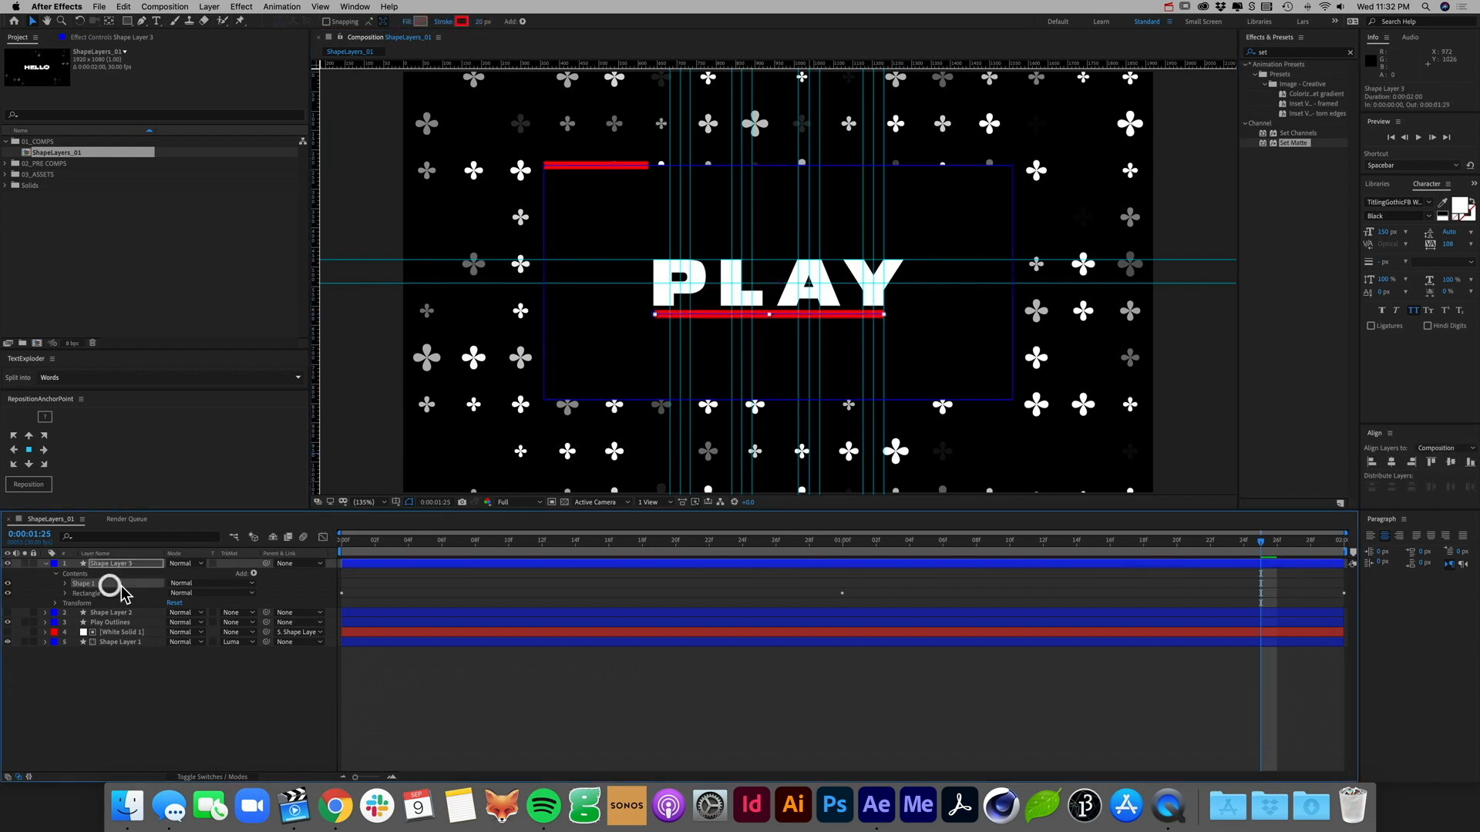
key("space")
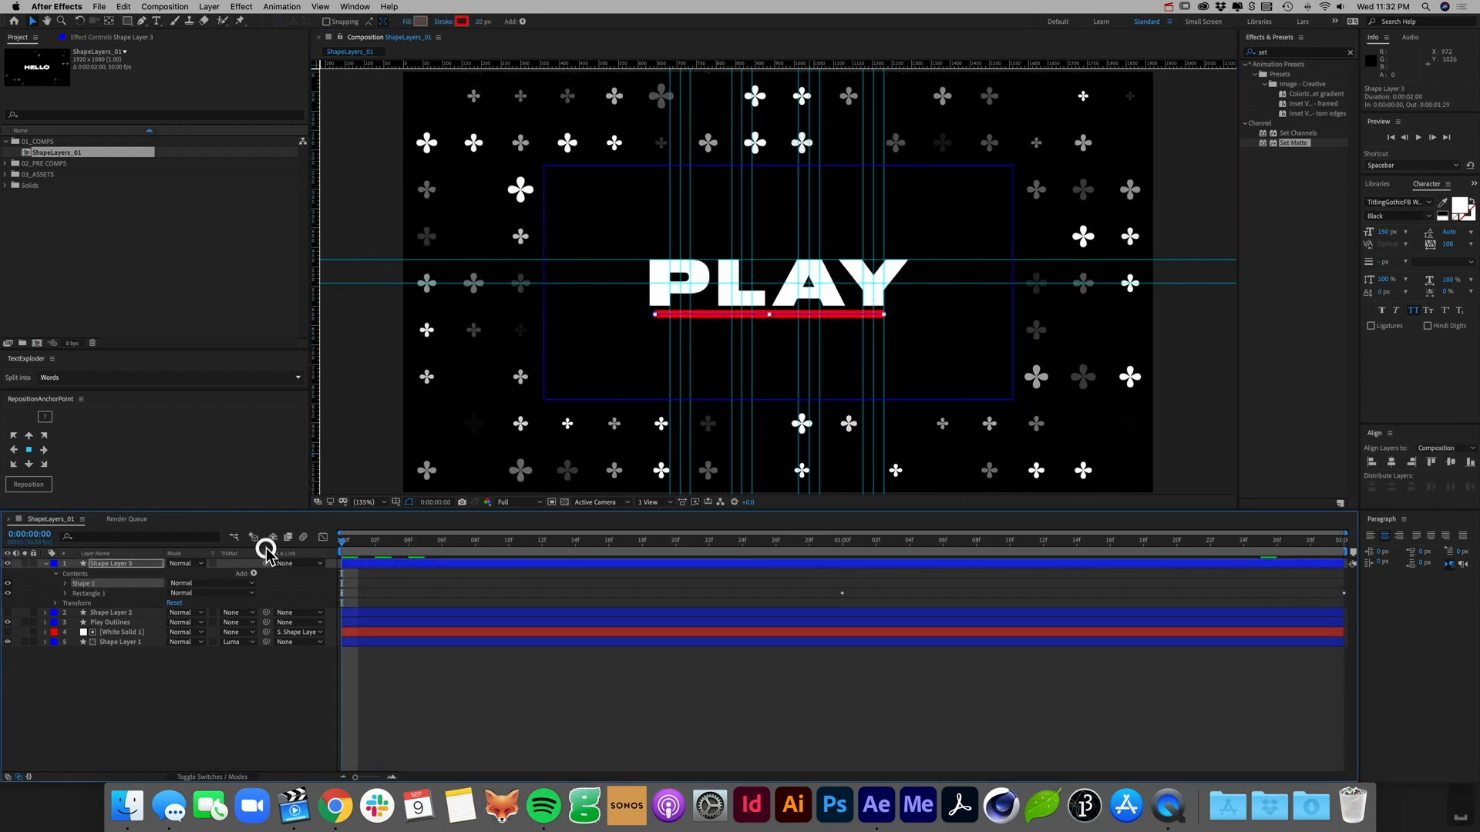
key("space")
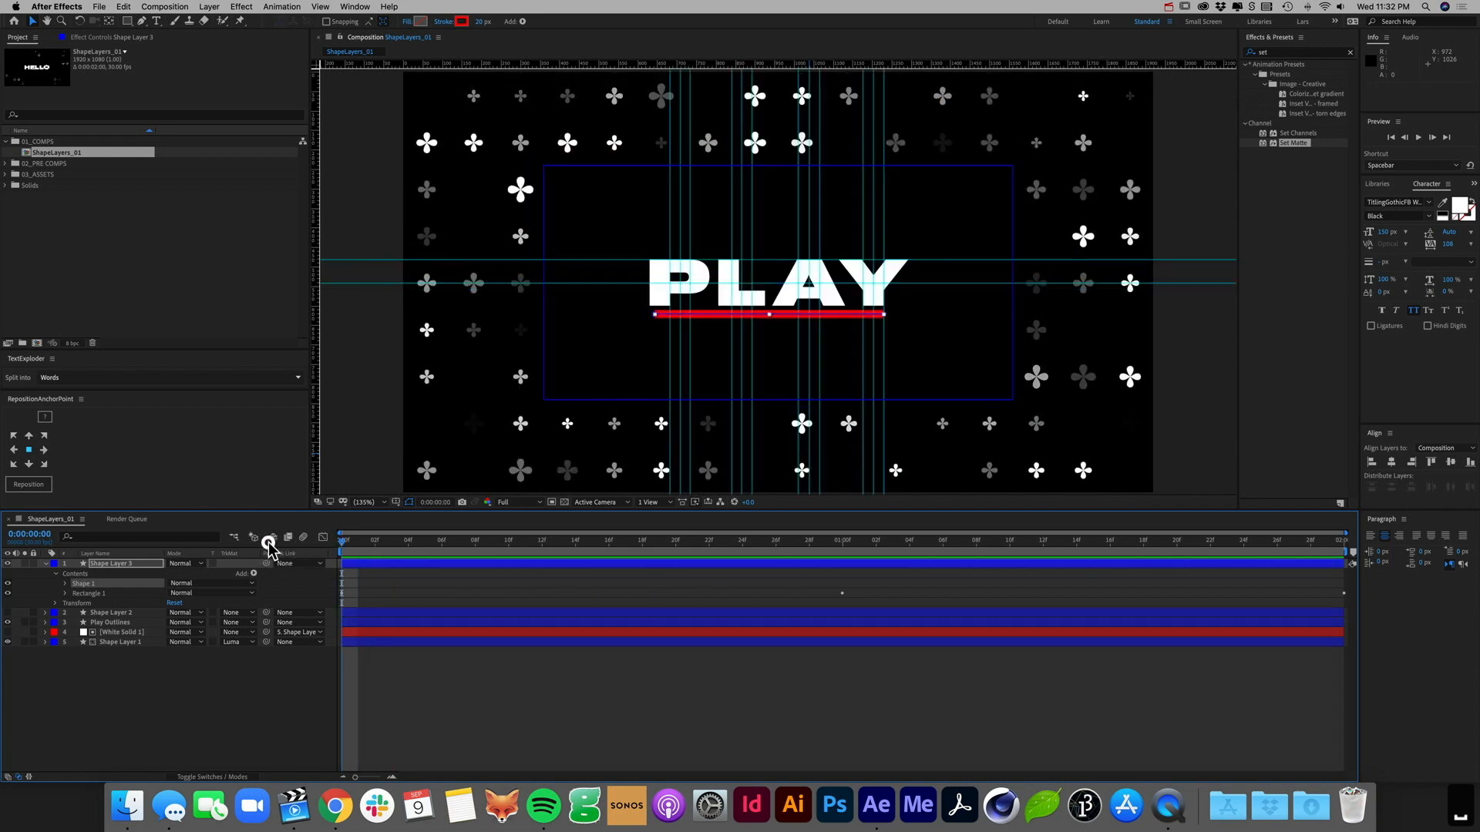
left_click(65, 584)
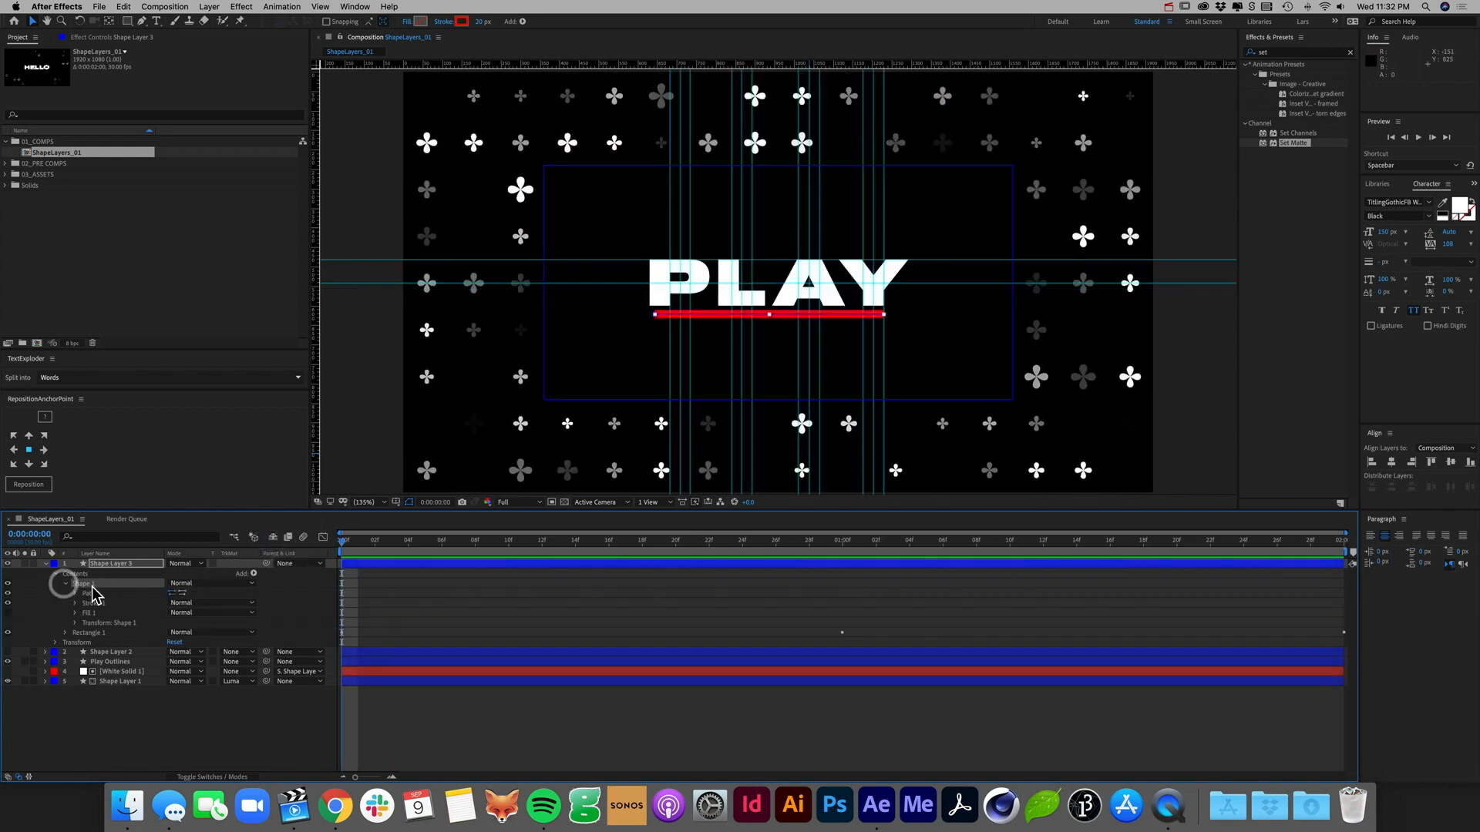
left_click(104, 592)
left_click(649, 316)
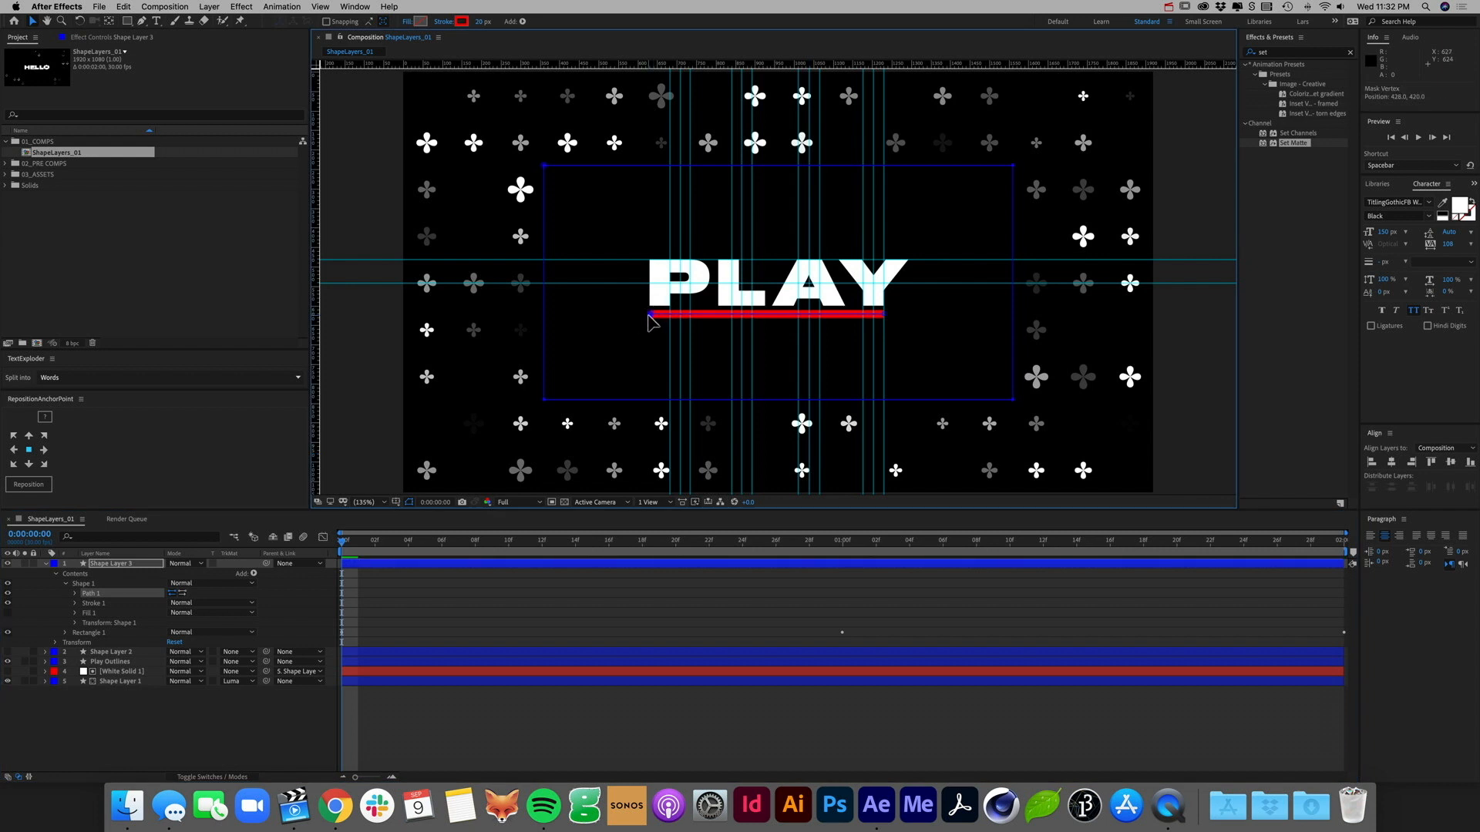
key("Left")
key("Left")
key("Left")
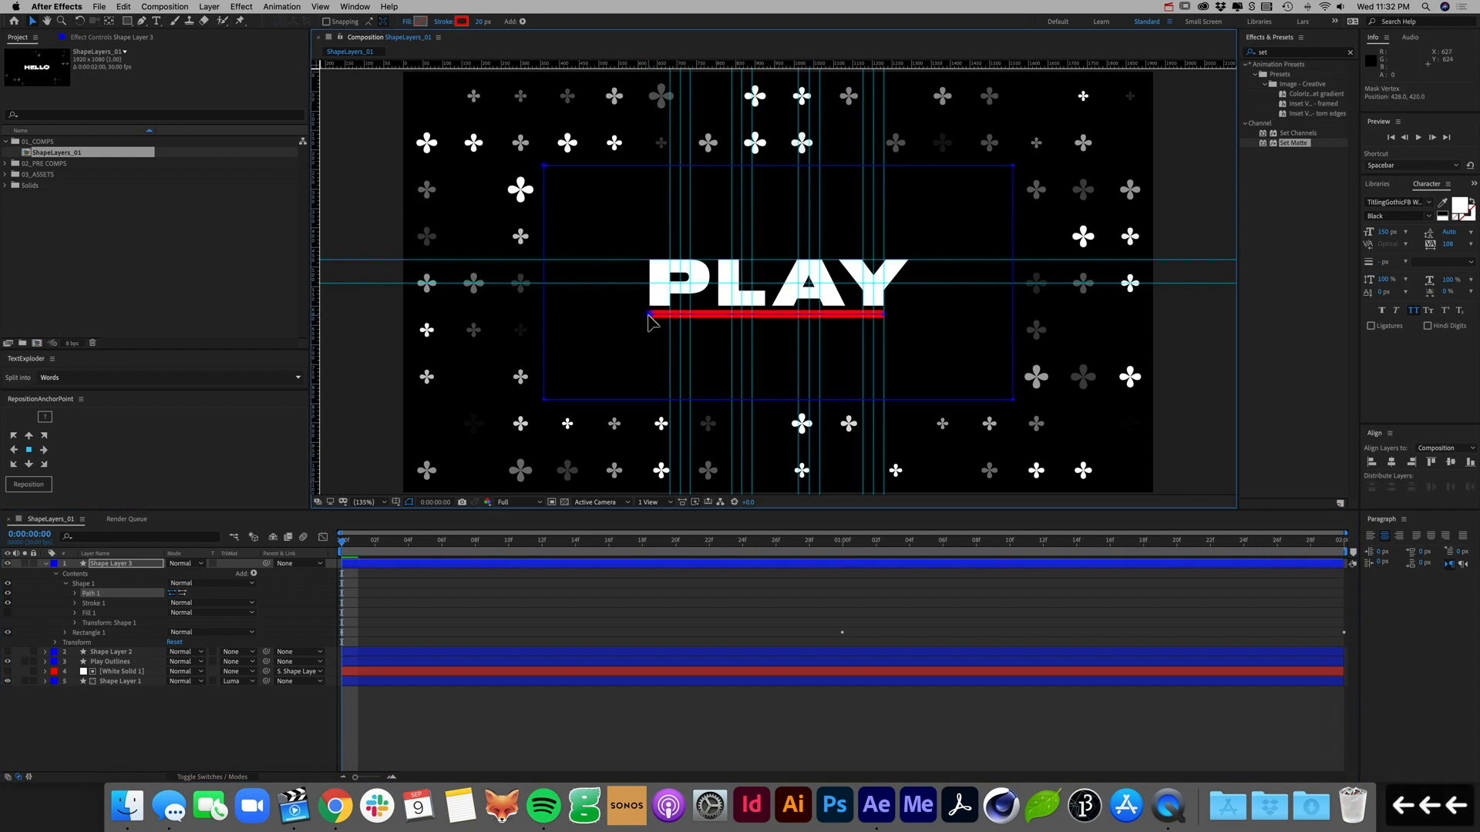
left_click(777, 584)
key("space")
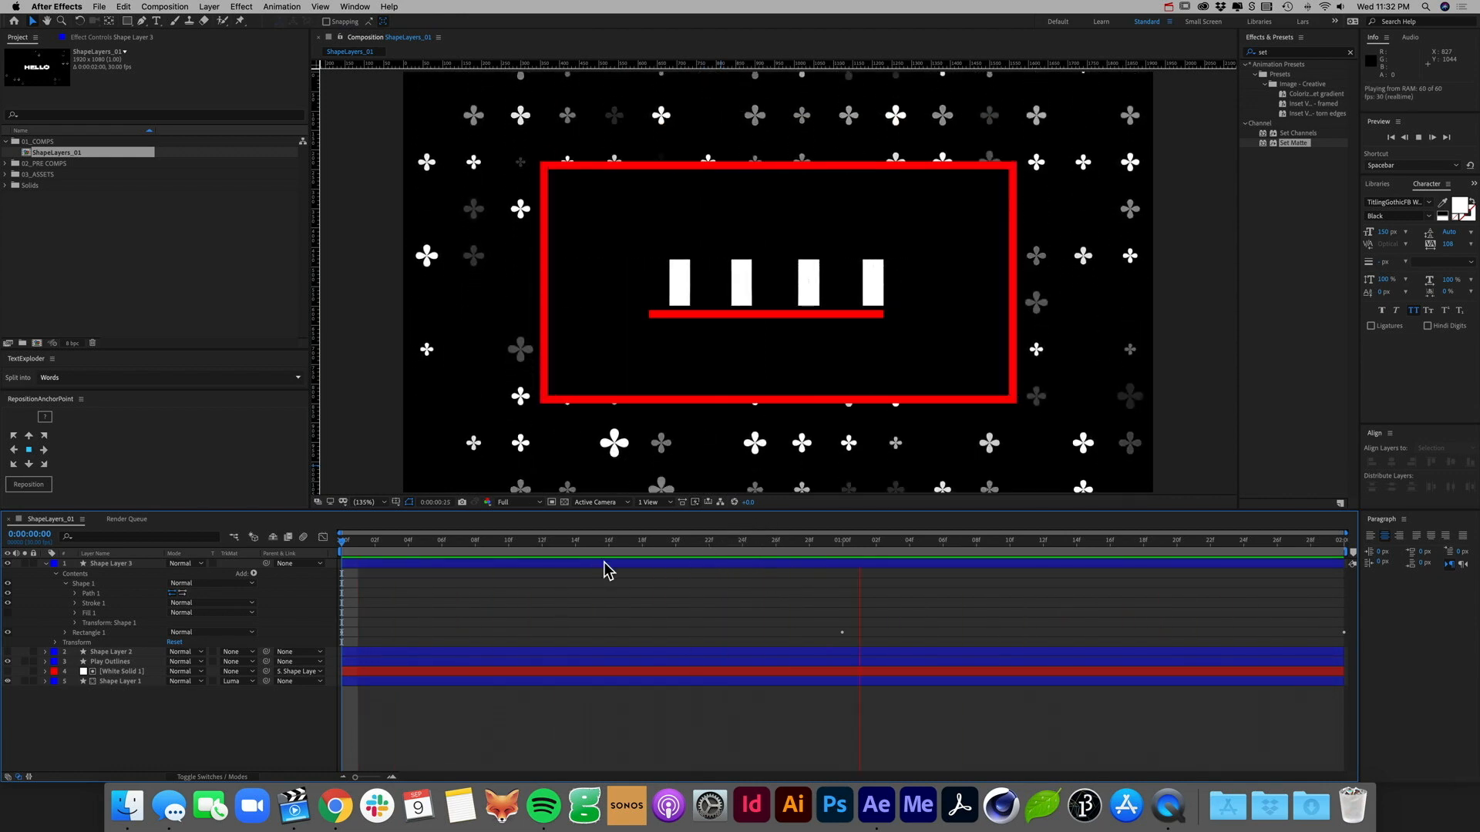
key("space")
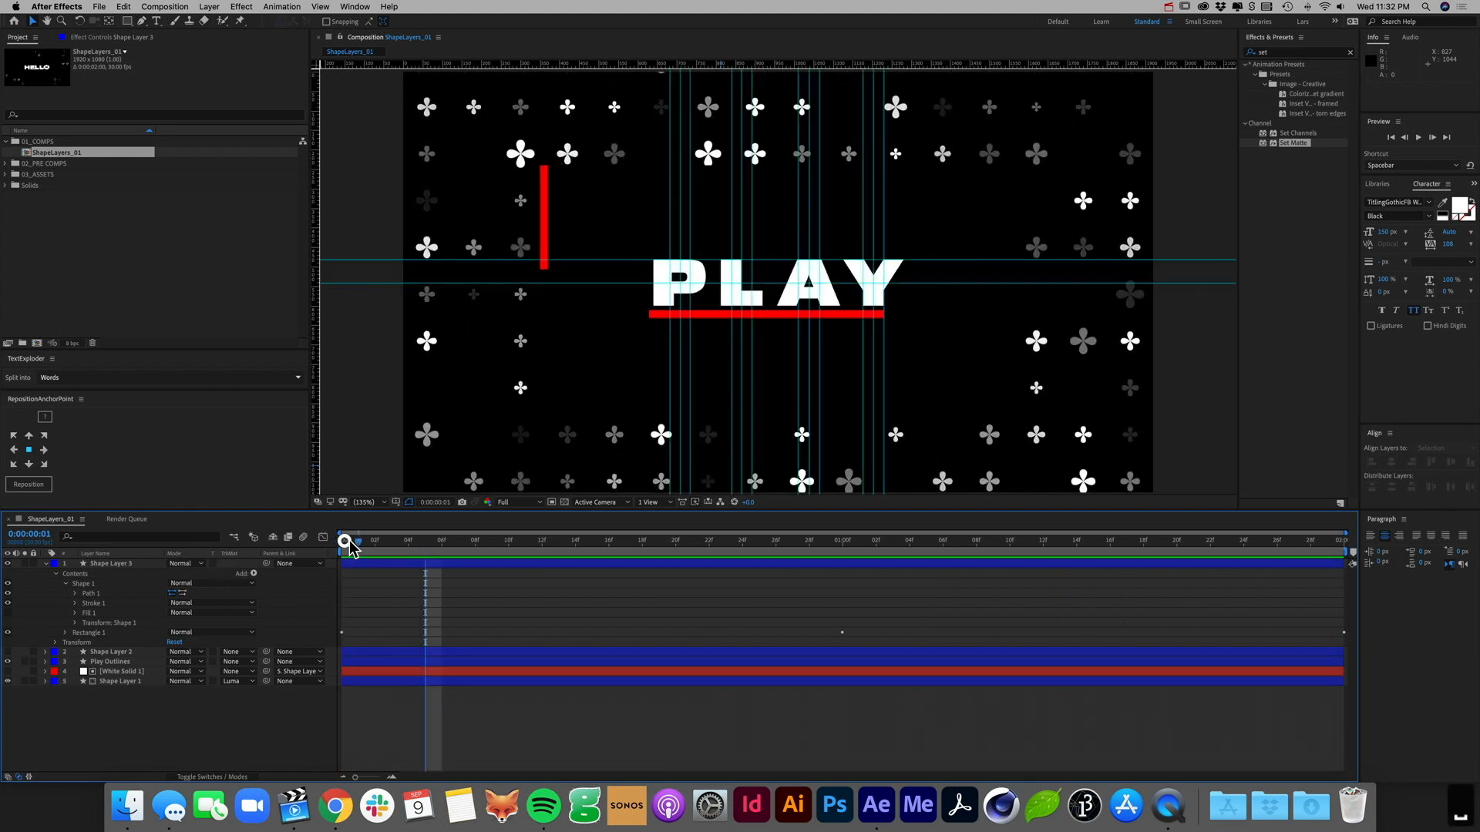
Step: Move Trim Paths 1 out of Rectangle 1 to the Contents level below both shape groups, and preview both strokes
left_click_drag(349, 547, 342, 544)
left_click(92, 593)
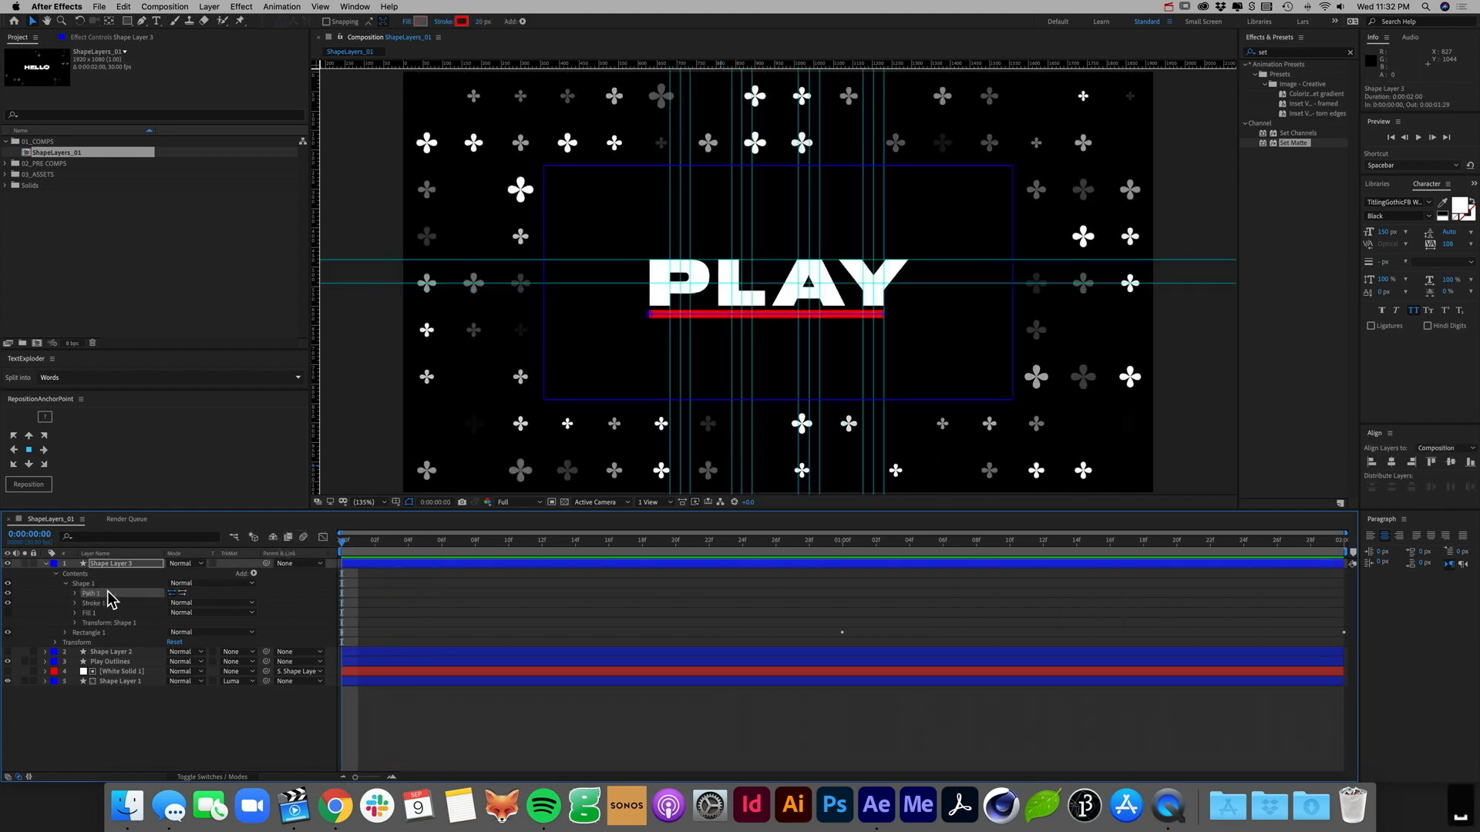
left_click(66, 632)
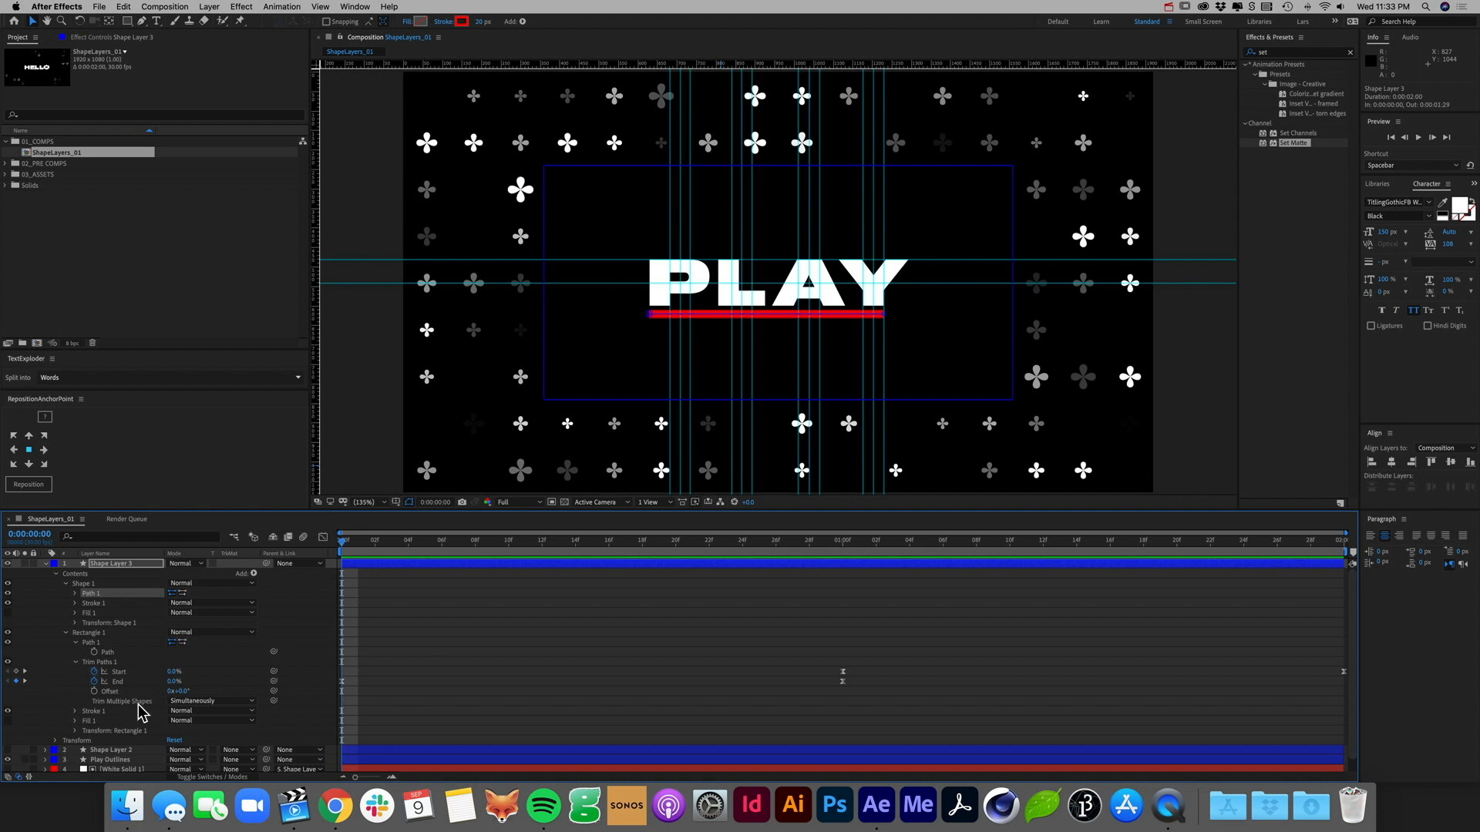
left_click(99, 663)
left_click(75, 661)
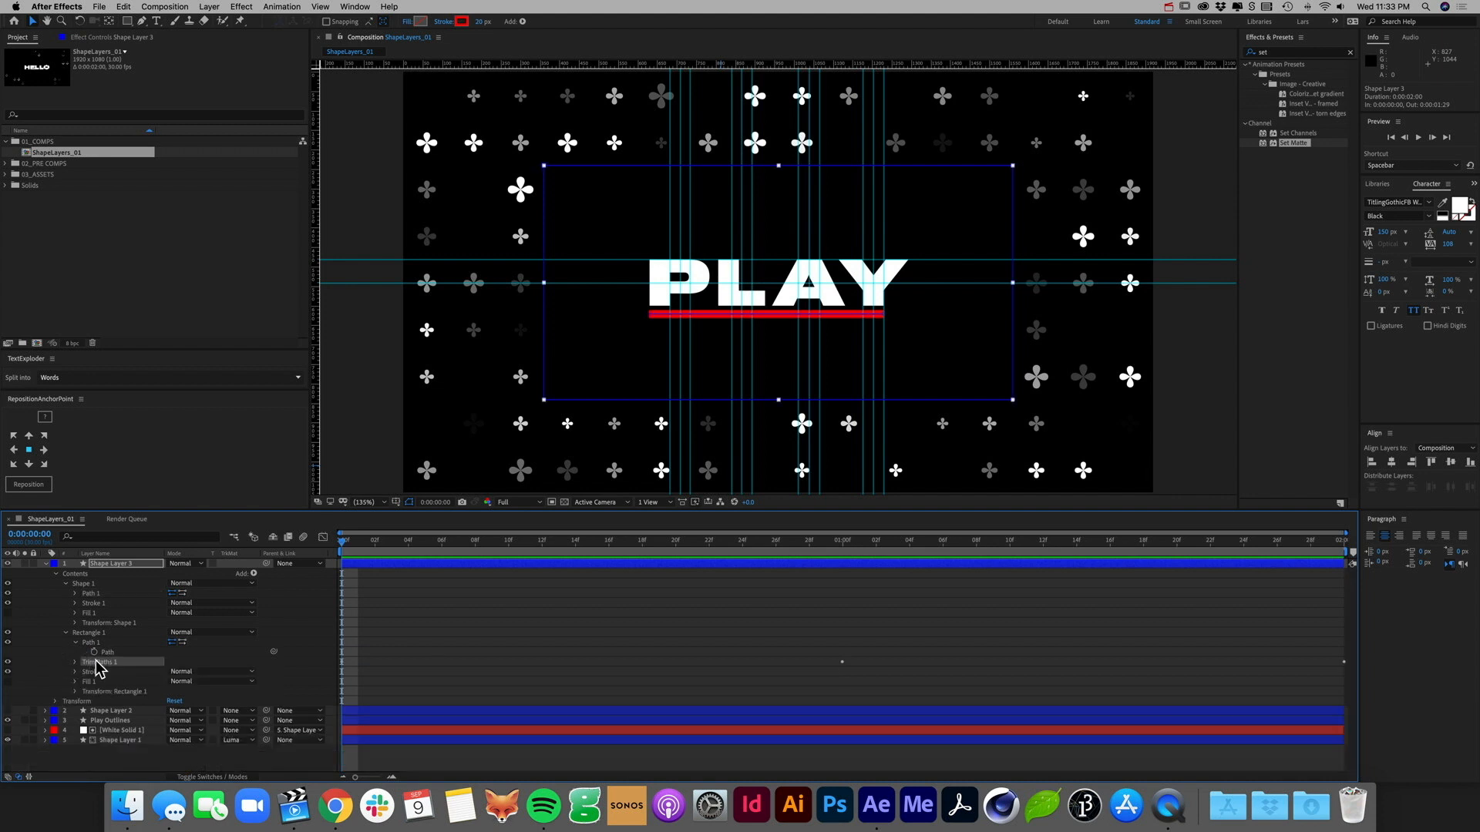
mouse_move(93, 662)
left_mouse_down()
mouse_move(97, 701)
mouse_move(90, 632)
mouse_move(100, 650)
mouse_move(104, 621)
mouse_move(83, 592)
left_mouse_up()
left_click(66, 642)
left_click(65, 583)
left_click(83, 595)
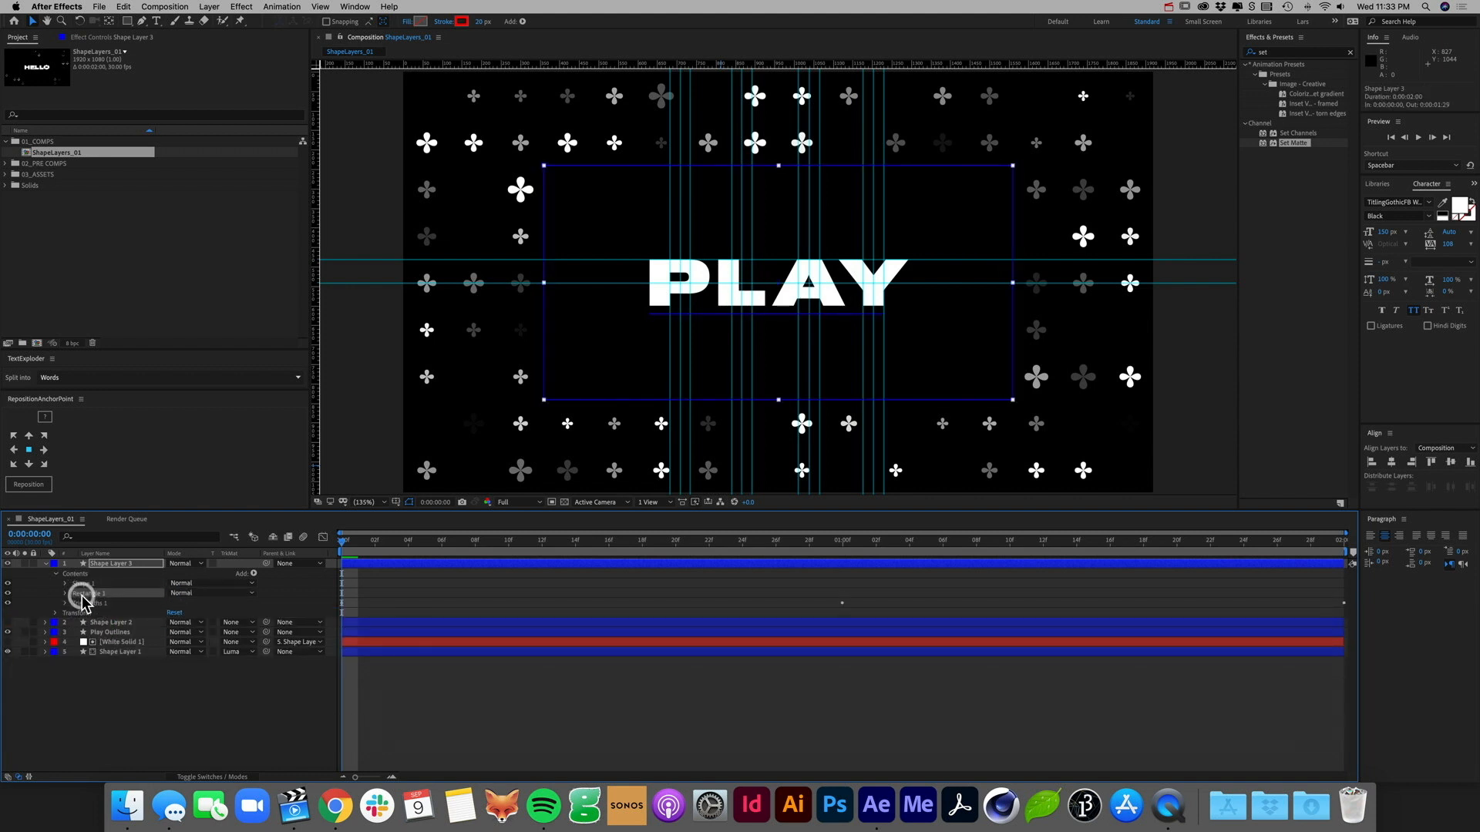
key("space")
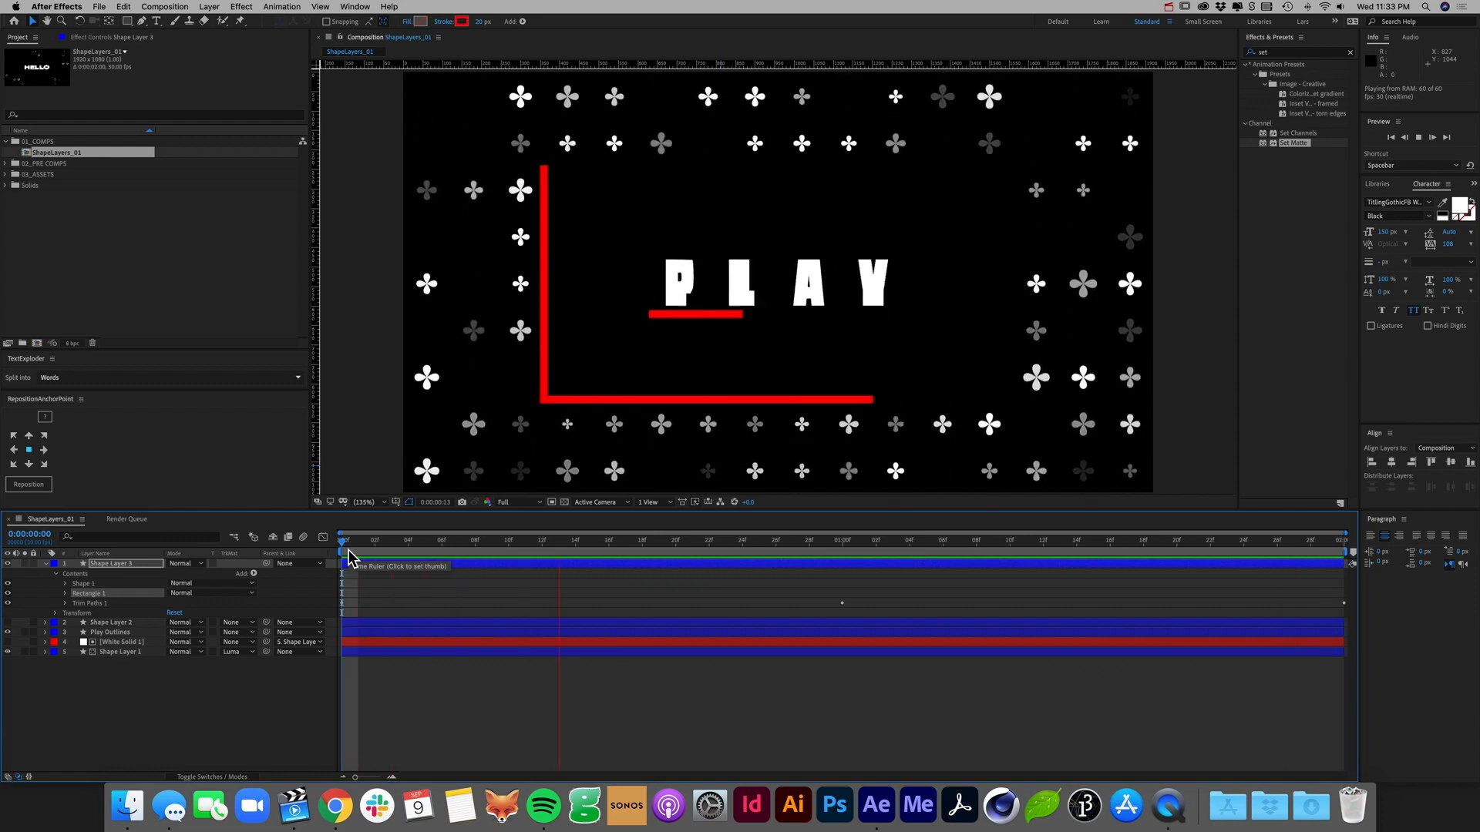
Step: Set Trim Multiple Shapes to Individually in Trim Paths 1 and preview the animation
left_click(68, 603)
left_click(223, 642)
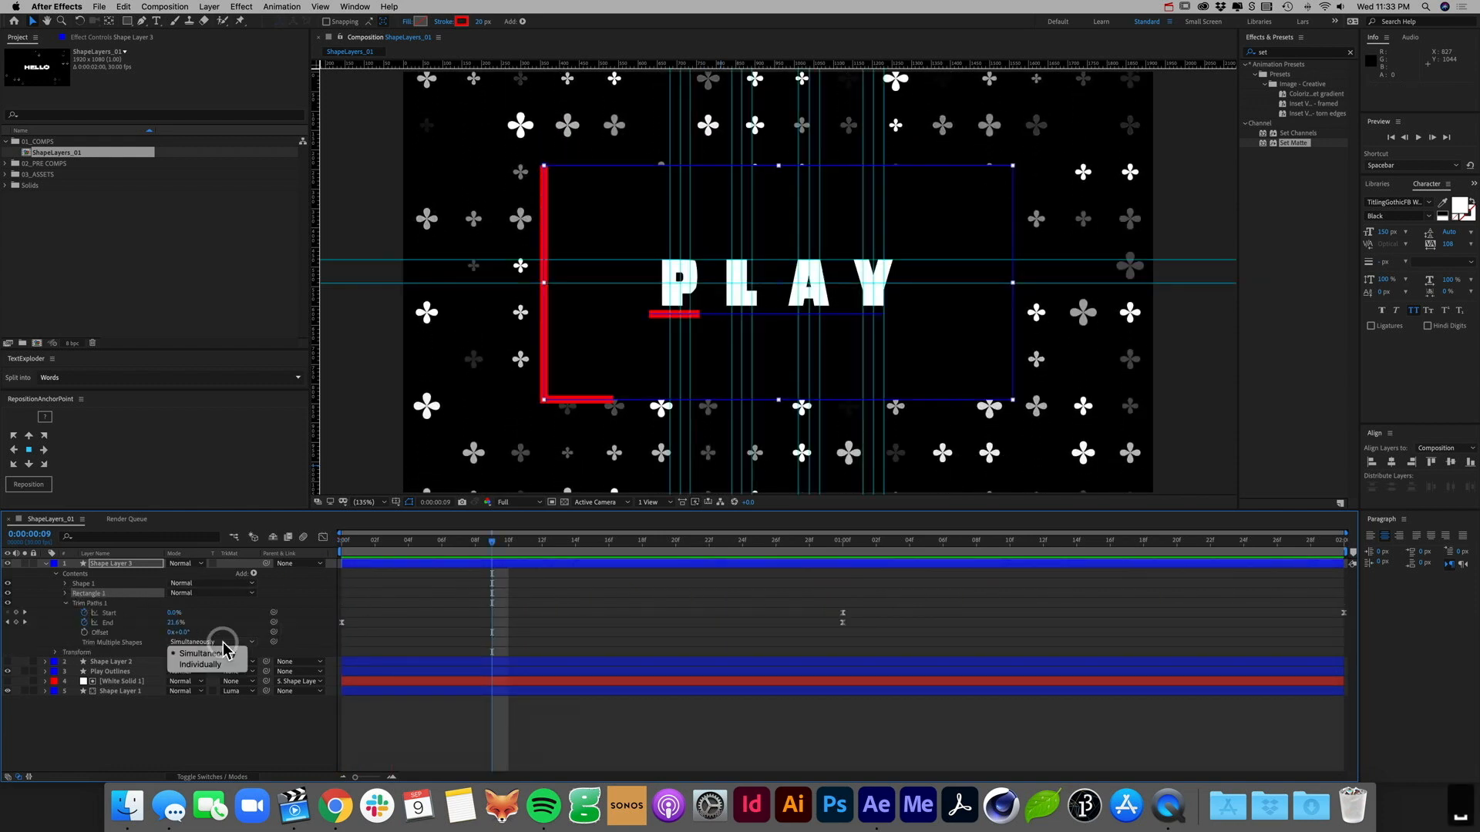
left_click(210, 664)
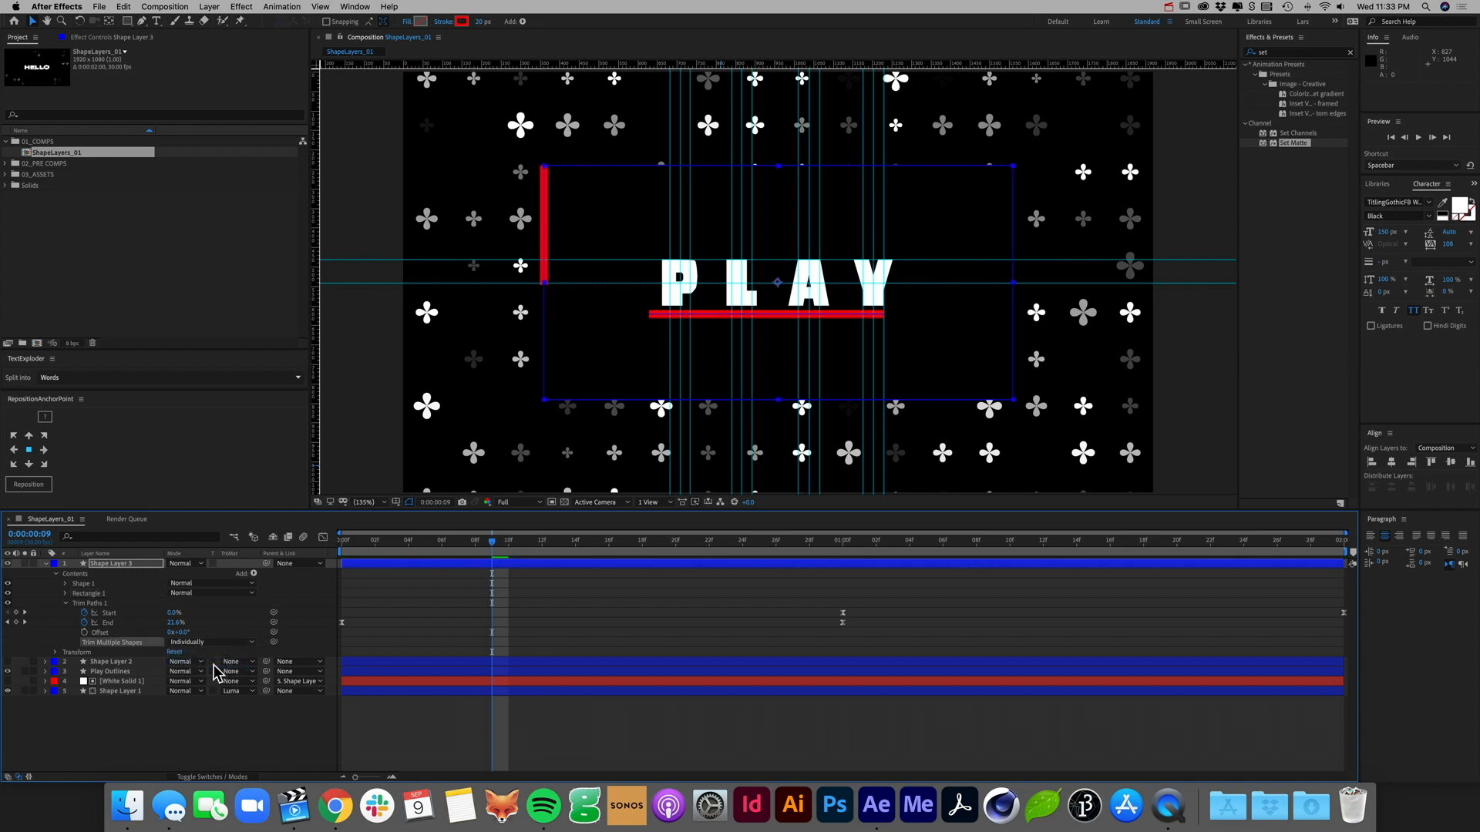
key("space")
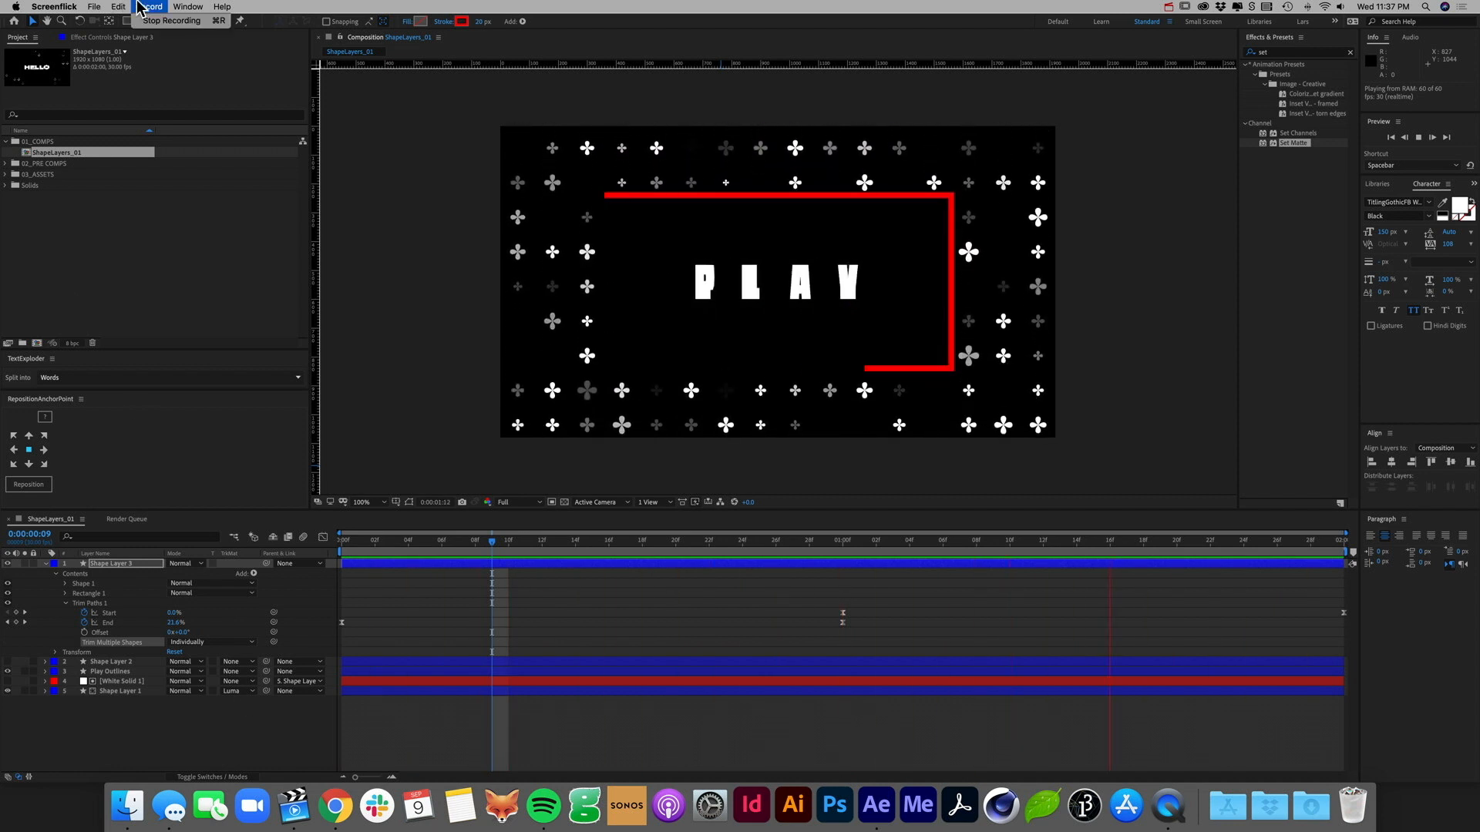
Step: Add the ShapeLayers_01 composition to the render queue
left_click(190, 51)
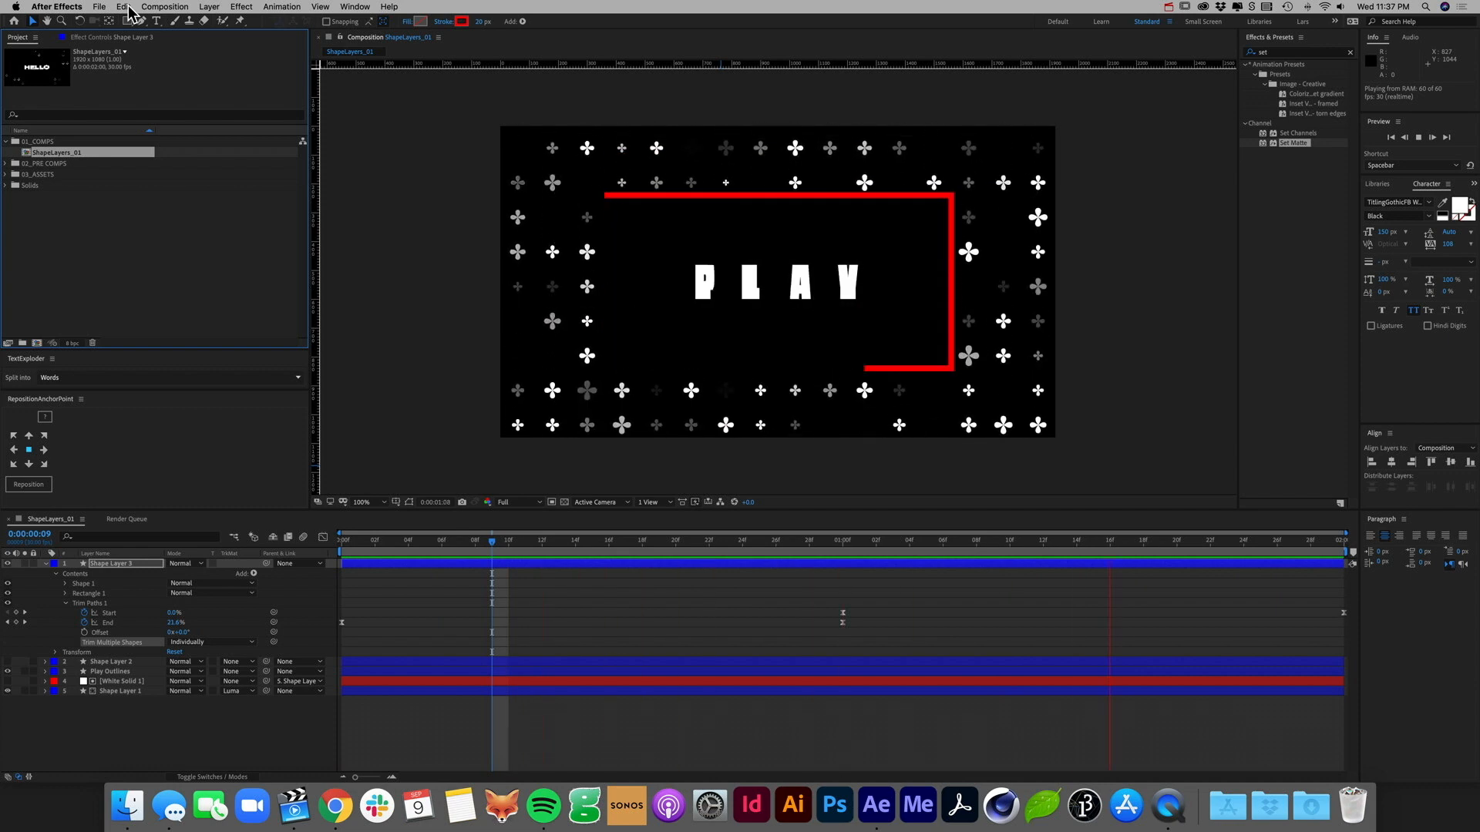
left_click(184, 7)
left_click(201, 101)
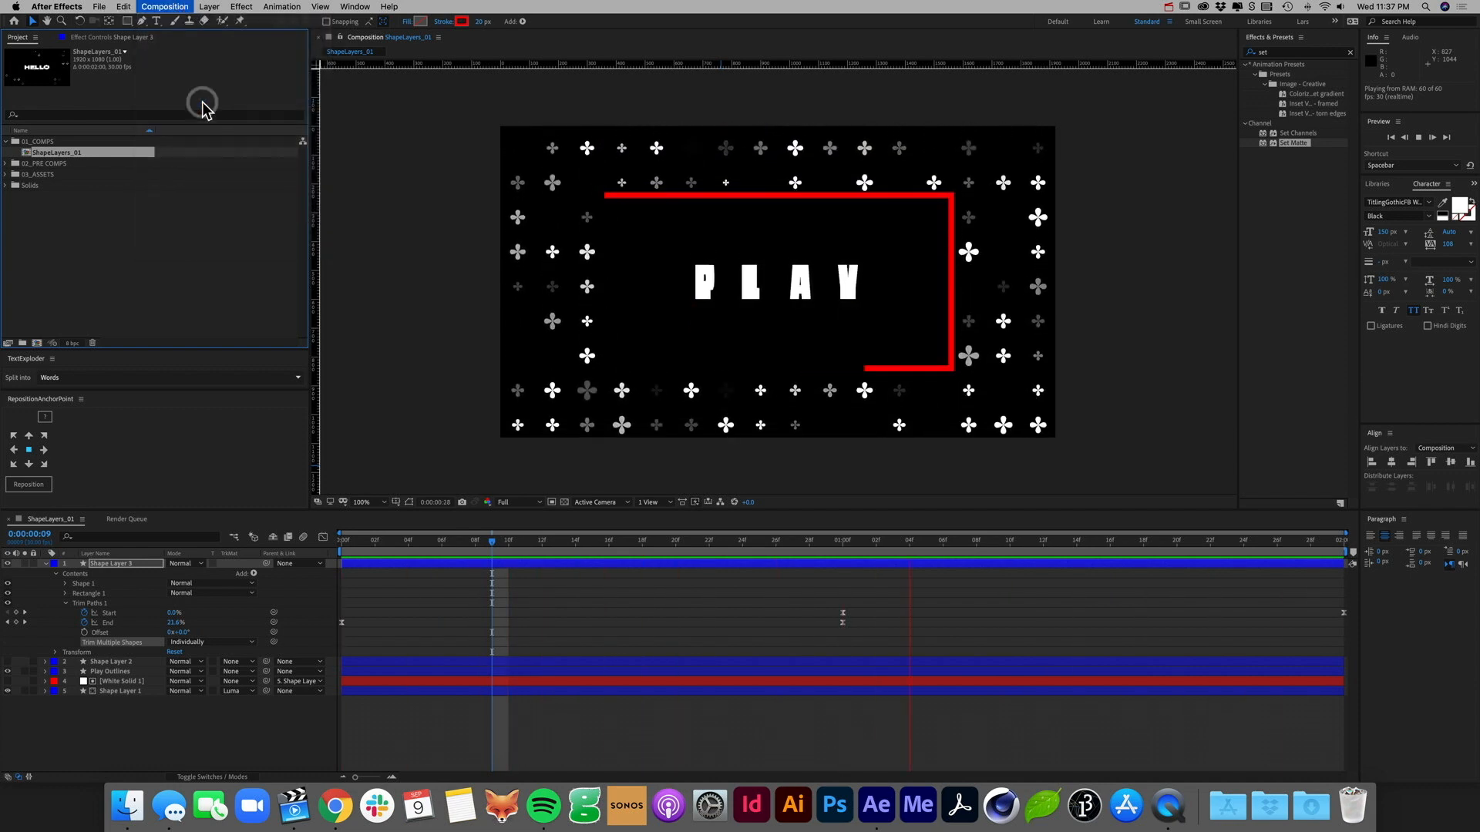
left_click(172, 268)
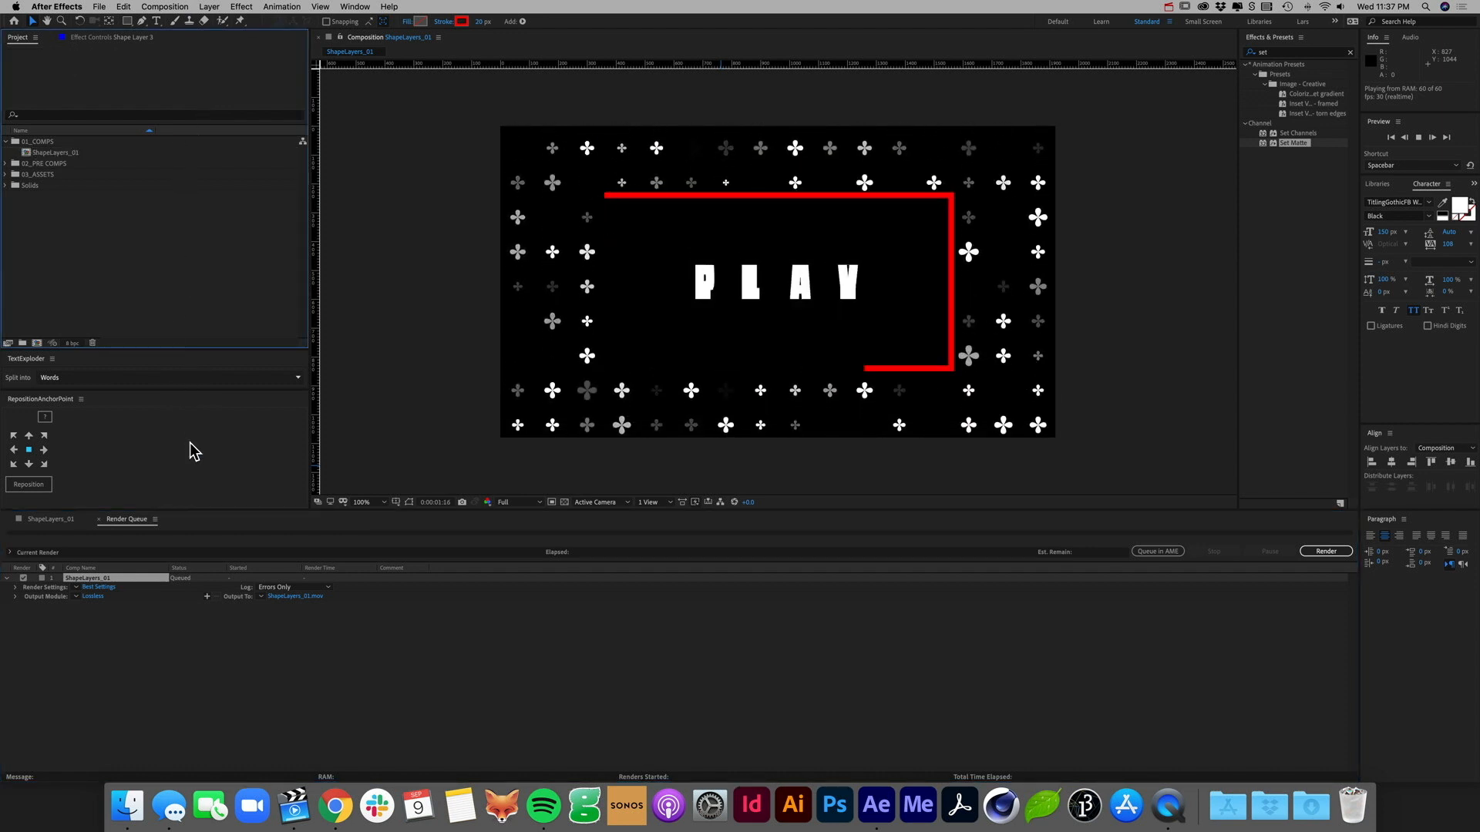
left_click(92, 596)
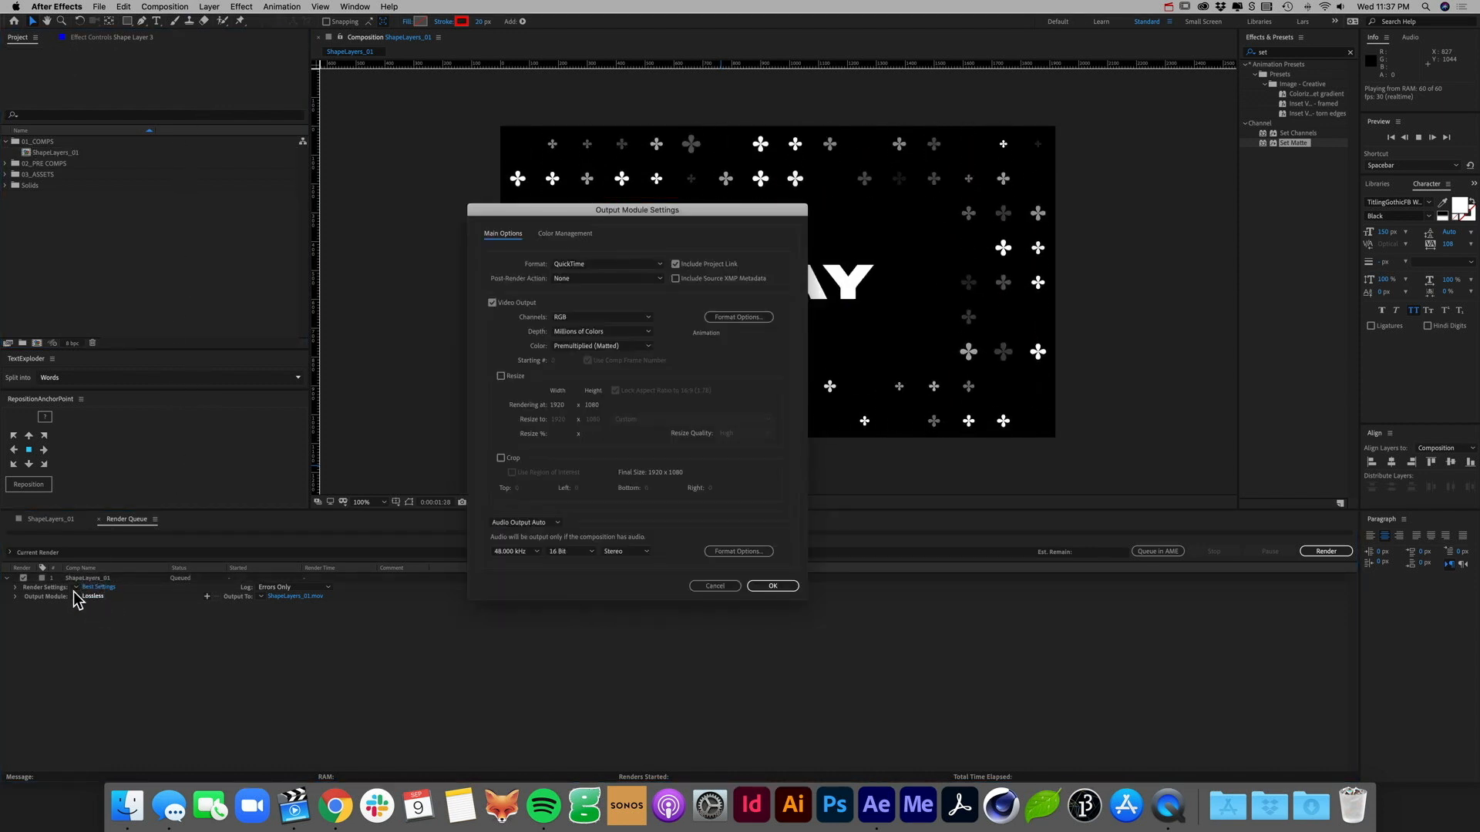
left_click(717, 586)
left_click(76, 596)
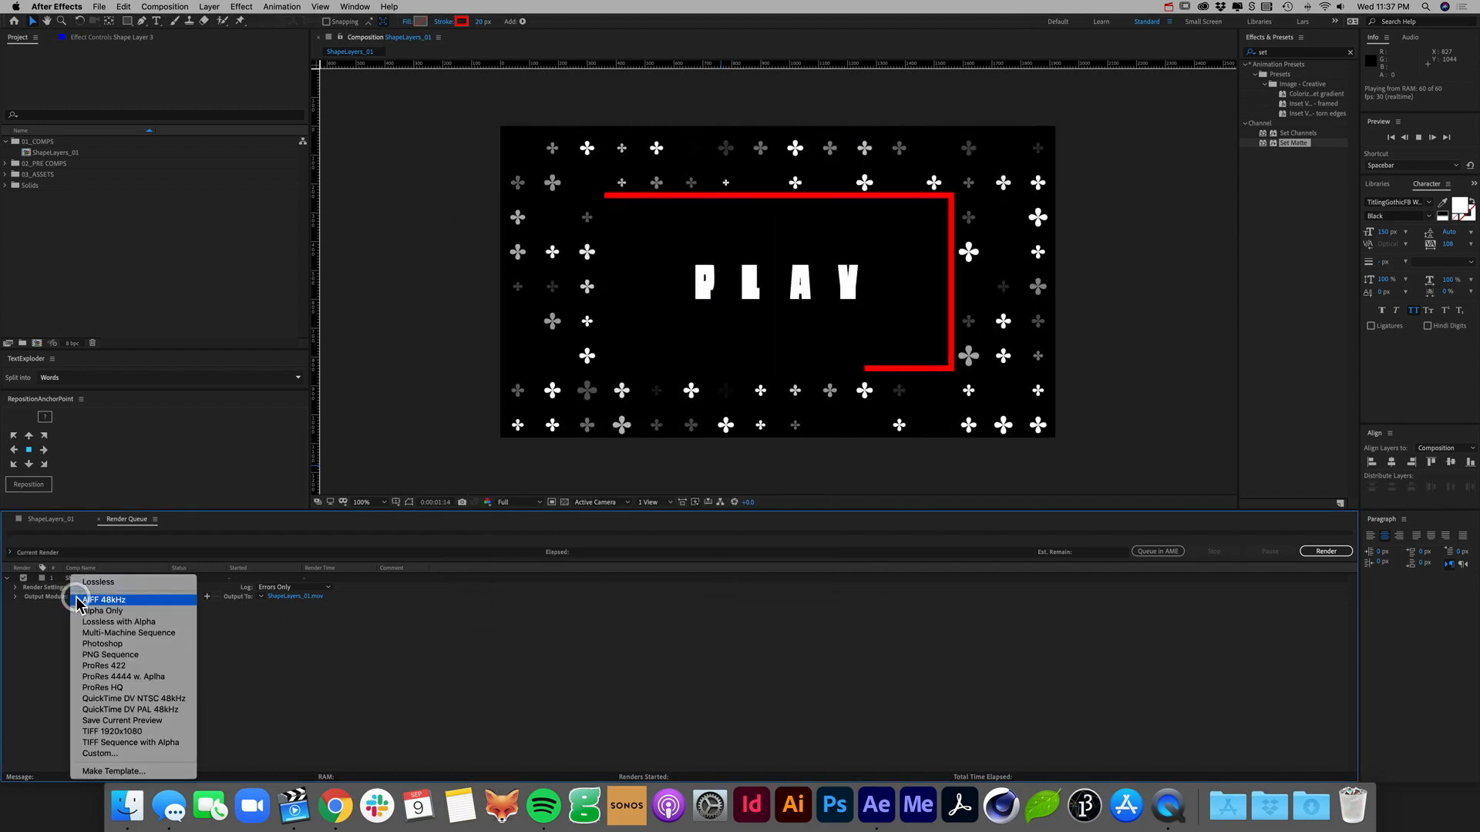
left_click(56, 598)
left_click(101, 598)
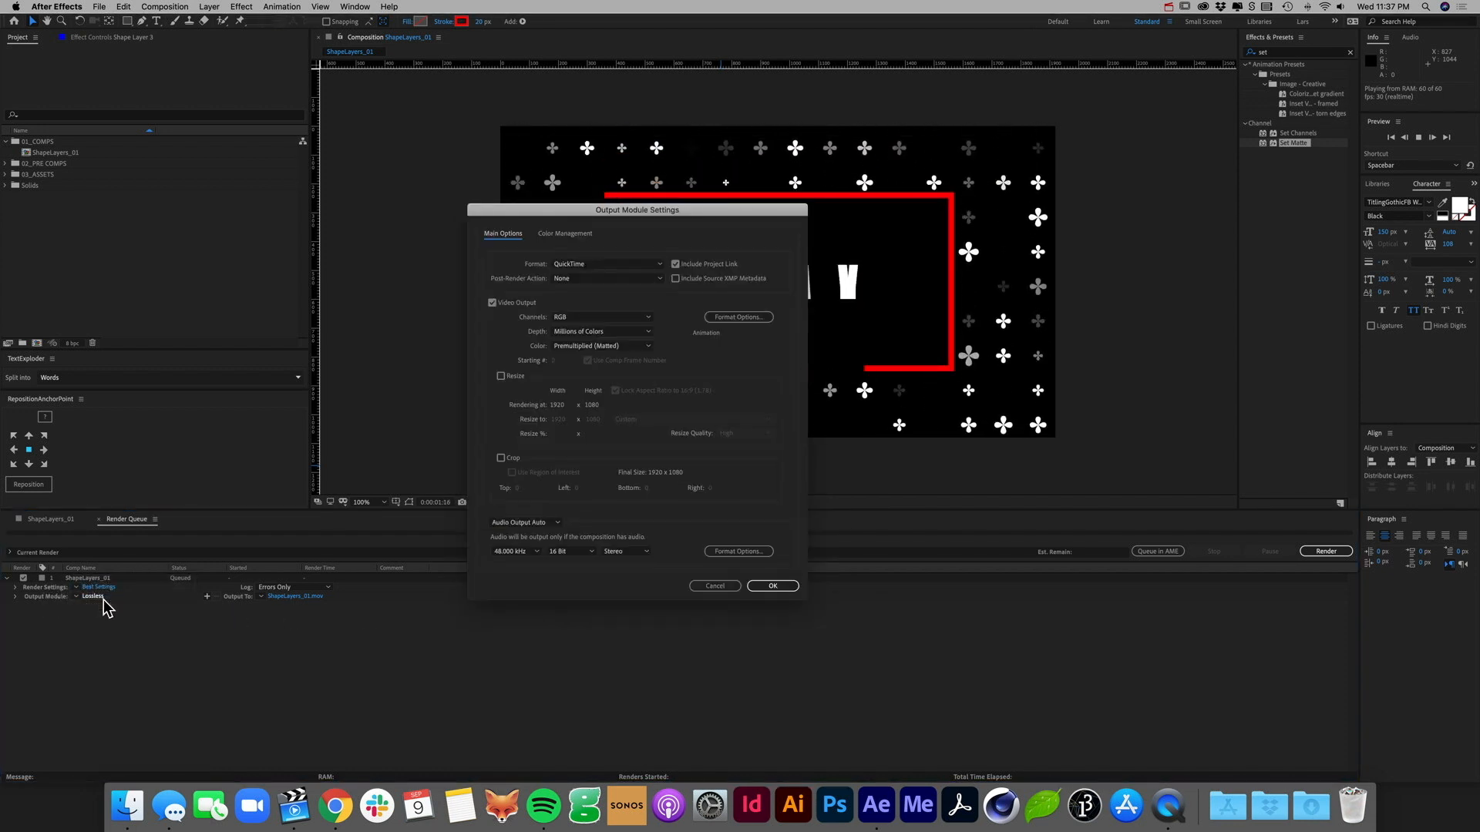
left_click(721, 587)
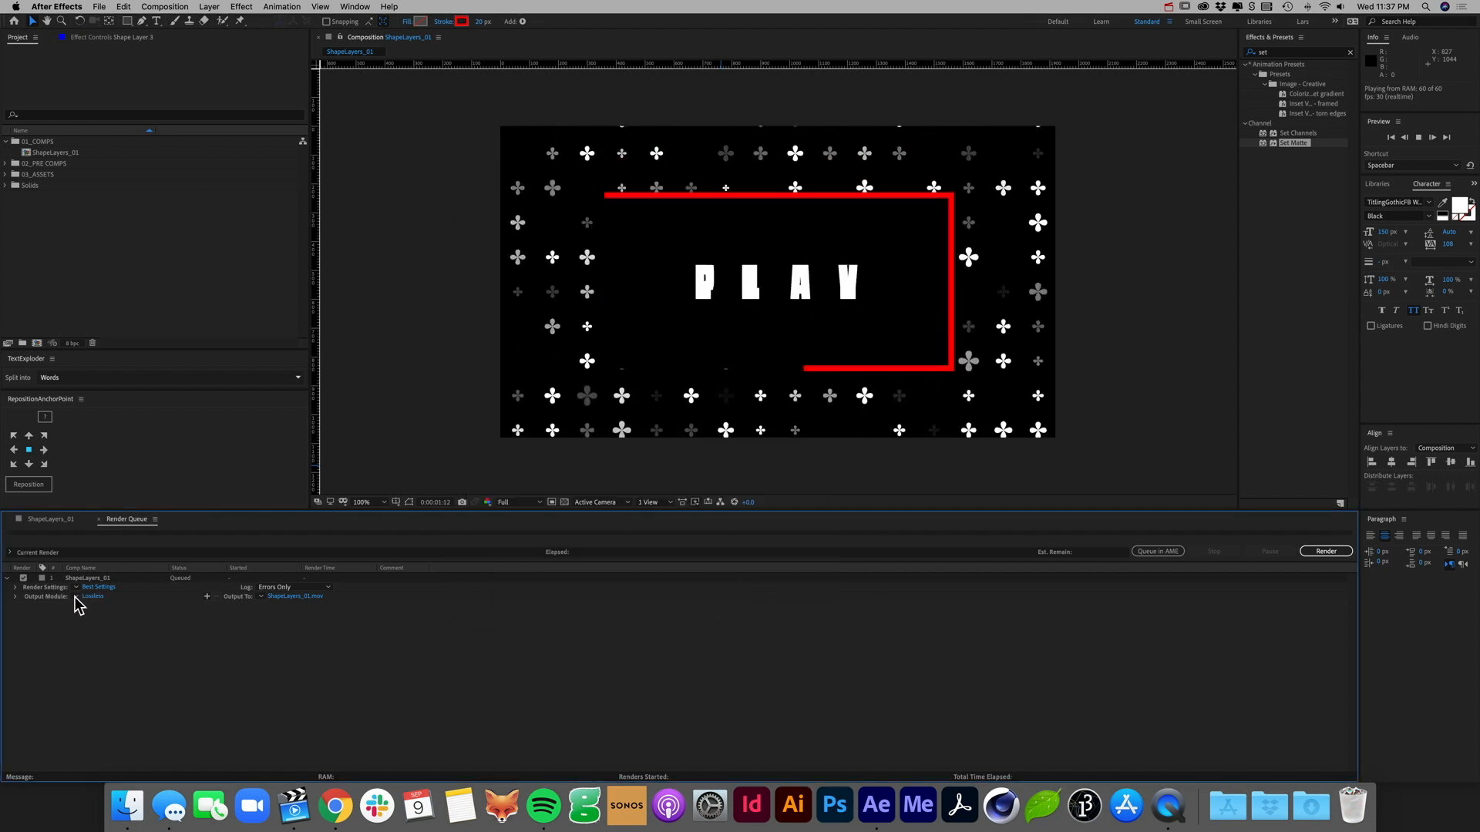
Step: Start a new output module template for the queued render and name it ProRes
left_click(76, 596)
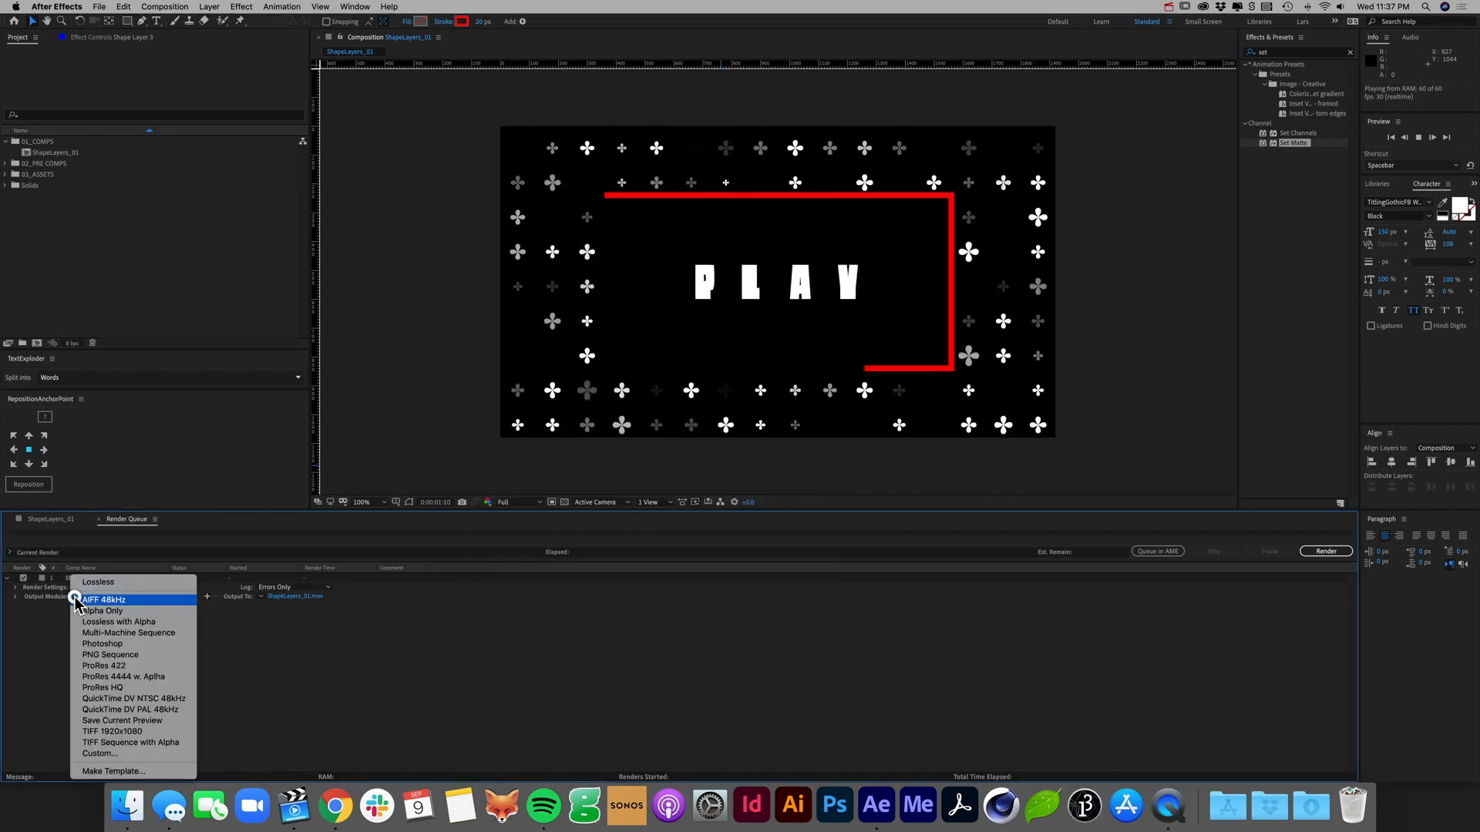
left_click(159, 772)
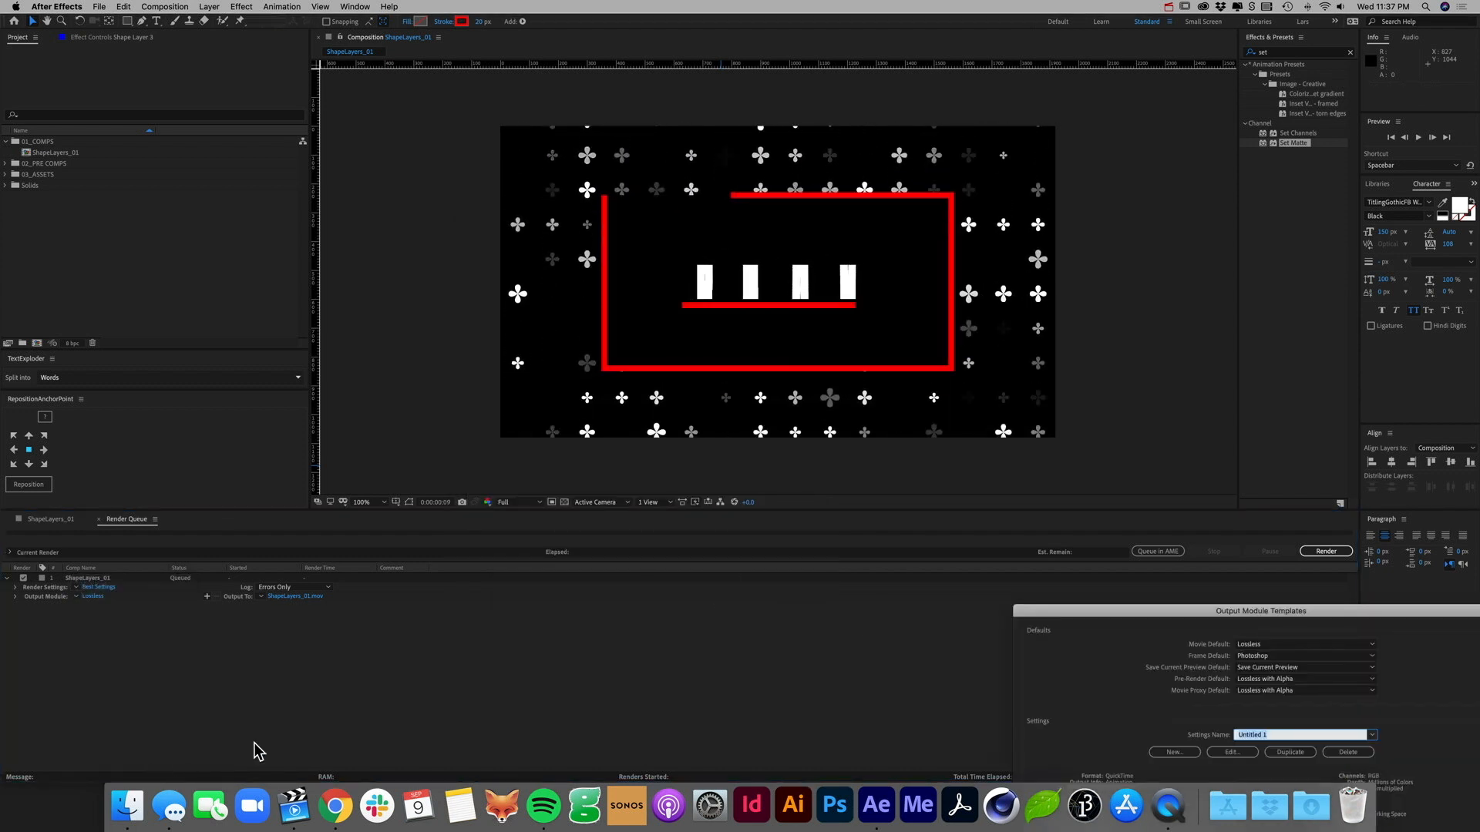
left_click_drag(1056, 617, 546, 204)
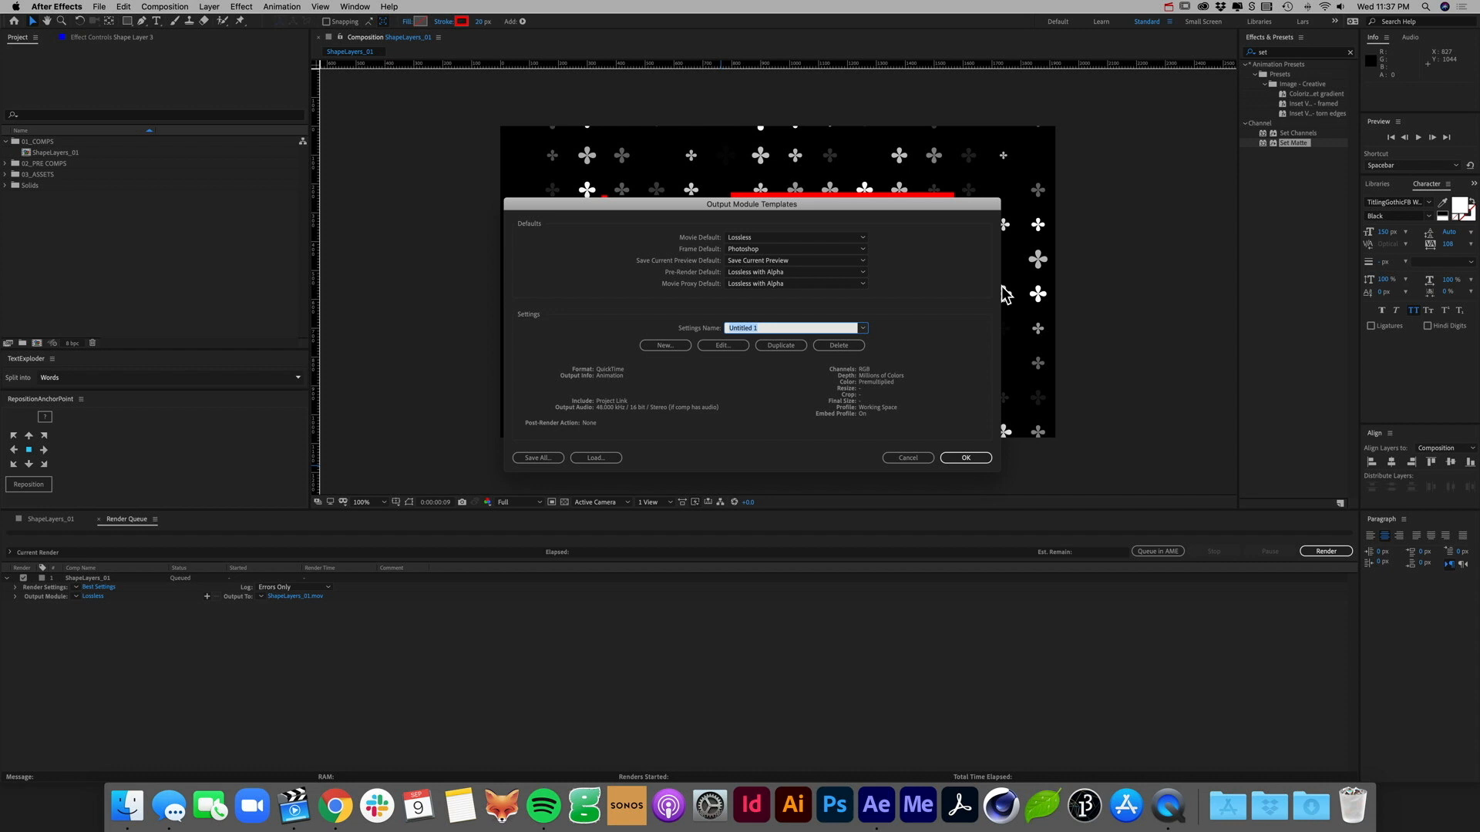
type("ProRes")
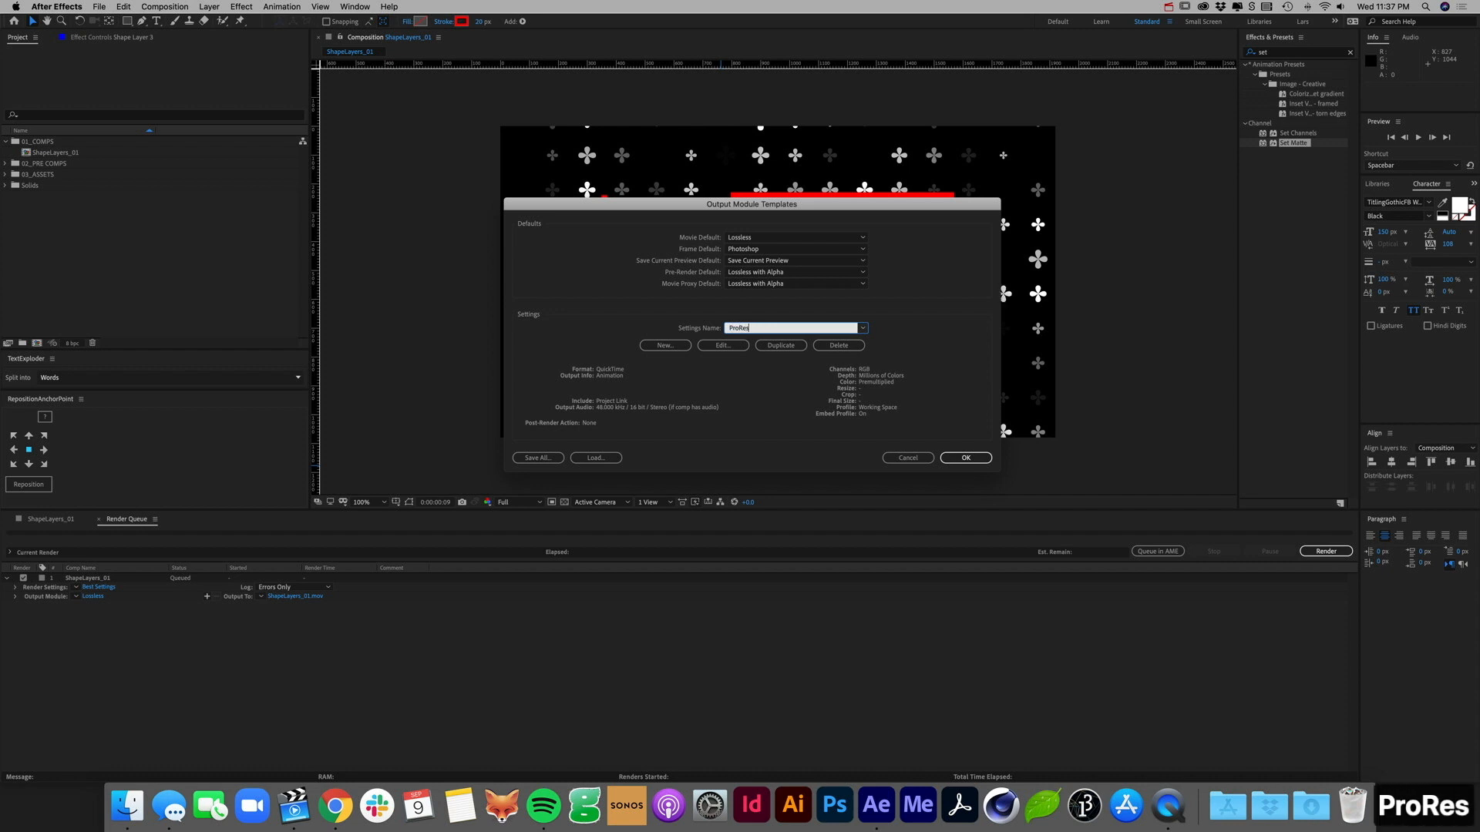
Step: Set the template's QuickTime video codec to Apple ProRes 422 and save the template under the name ProRes 422
left_click(730, 346)
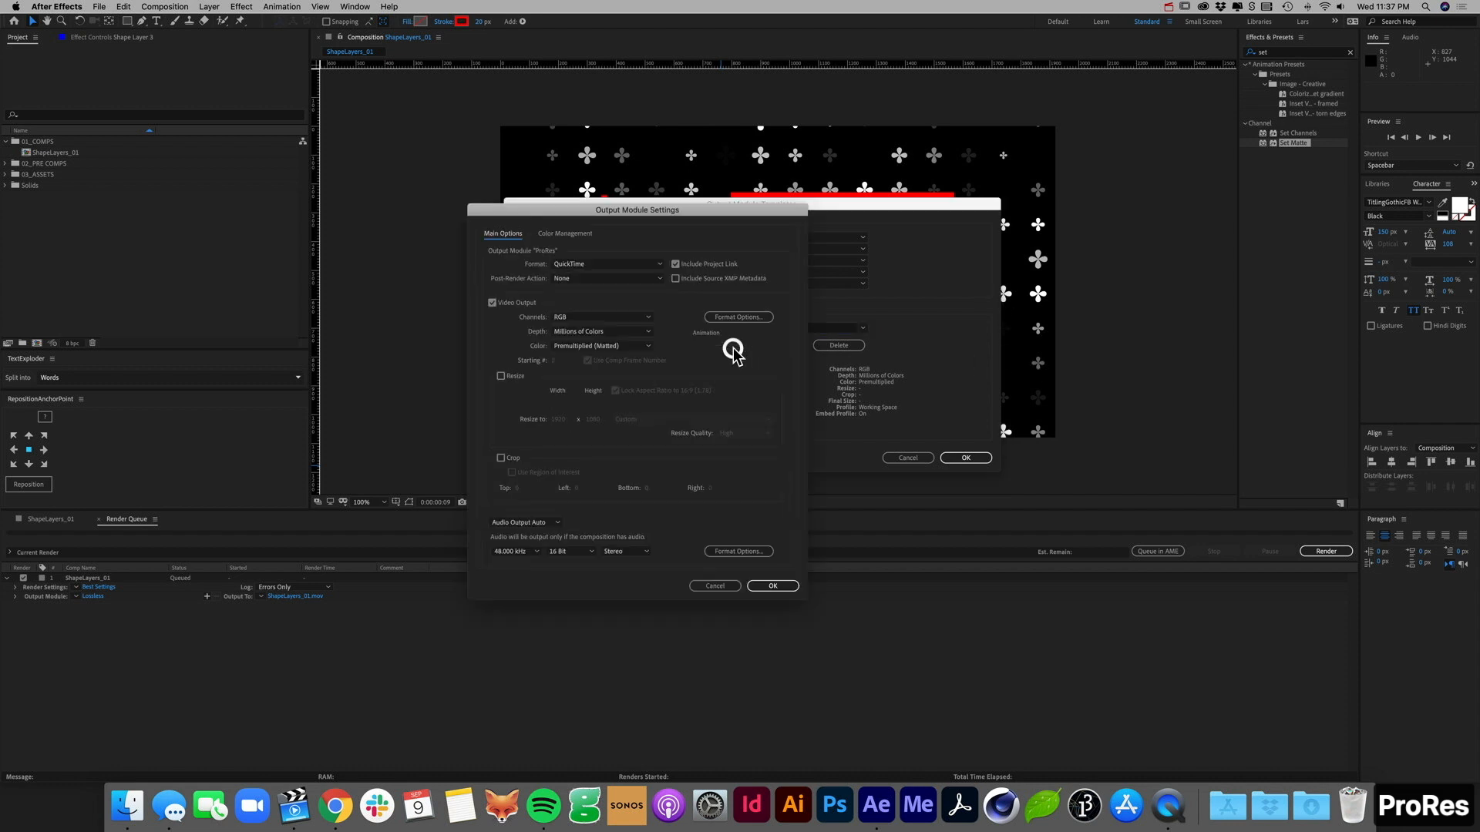
left_click_drag(743, 208, 841, 175)
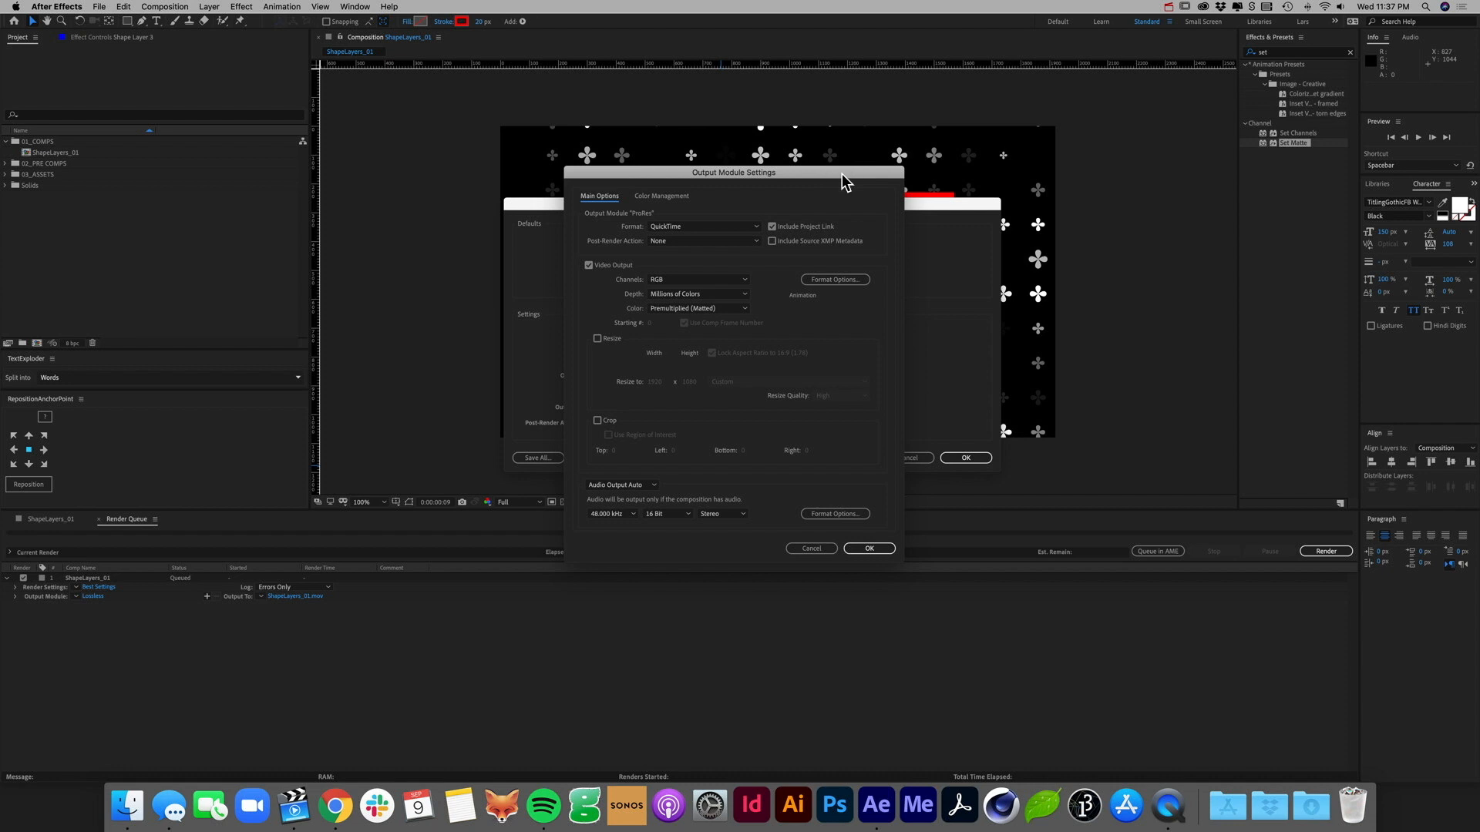
left_click(836, 282)
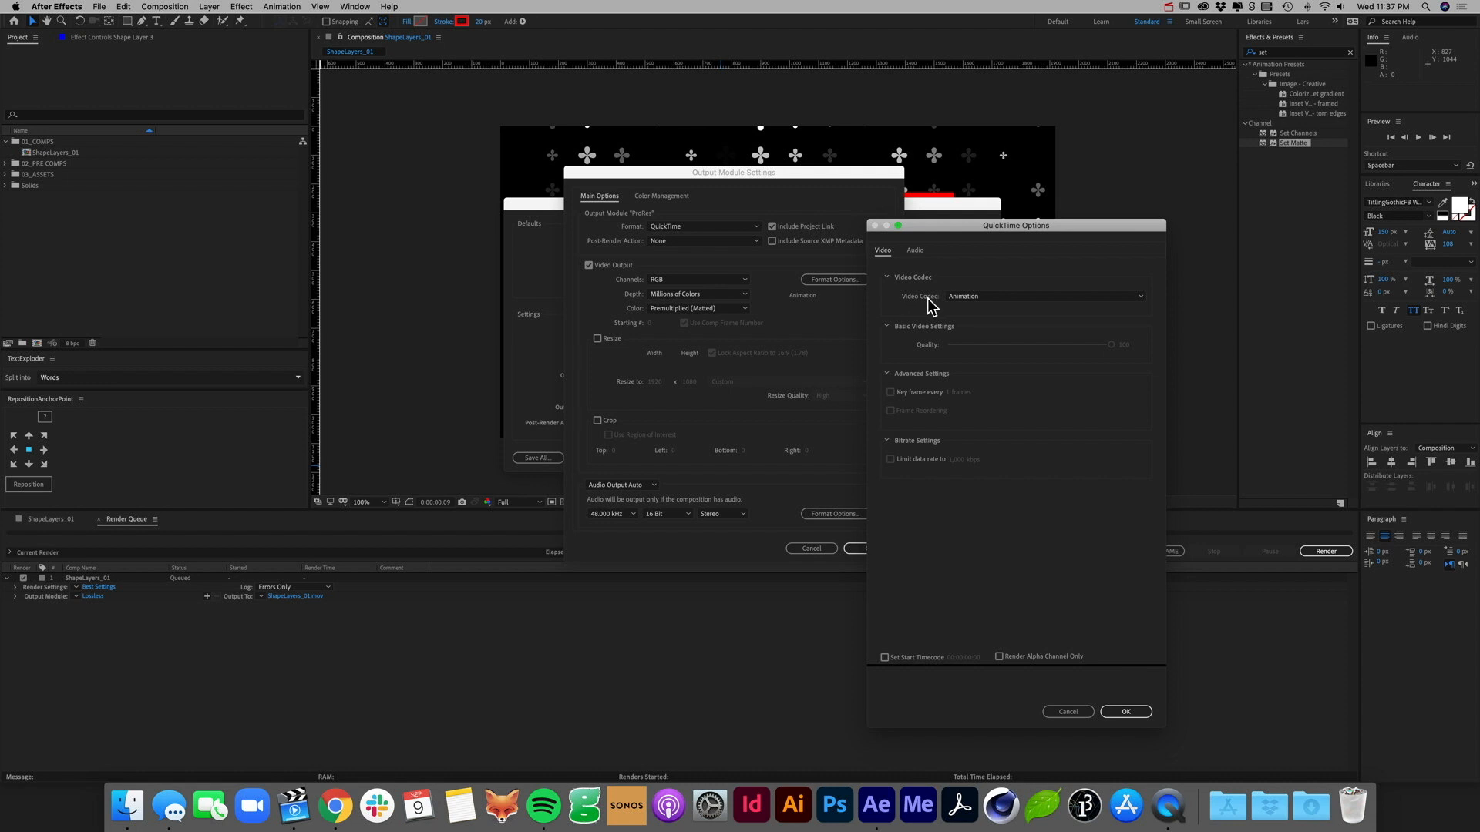
left_click(980, 297)
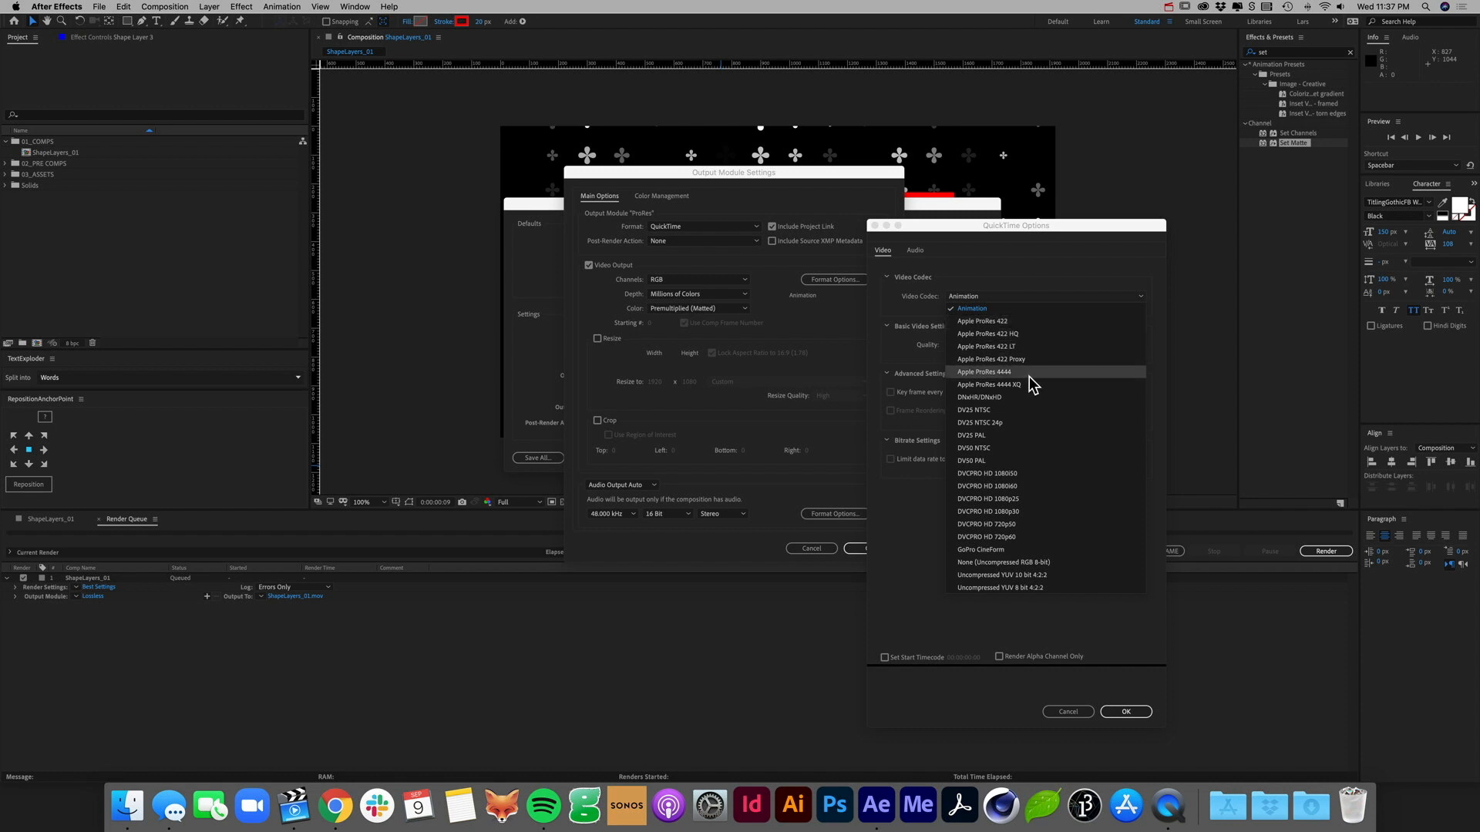
left_click(1039, 322)
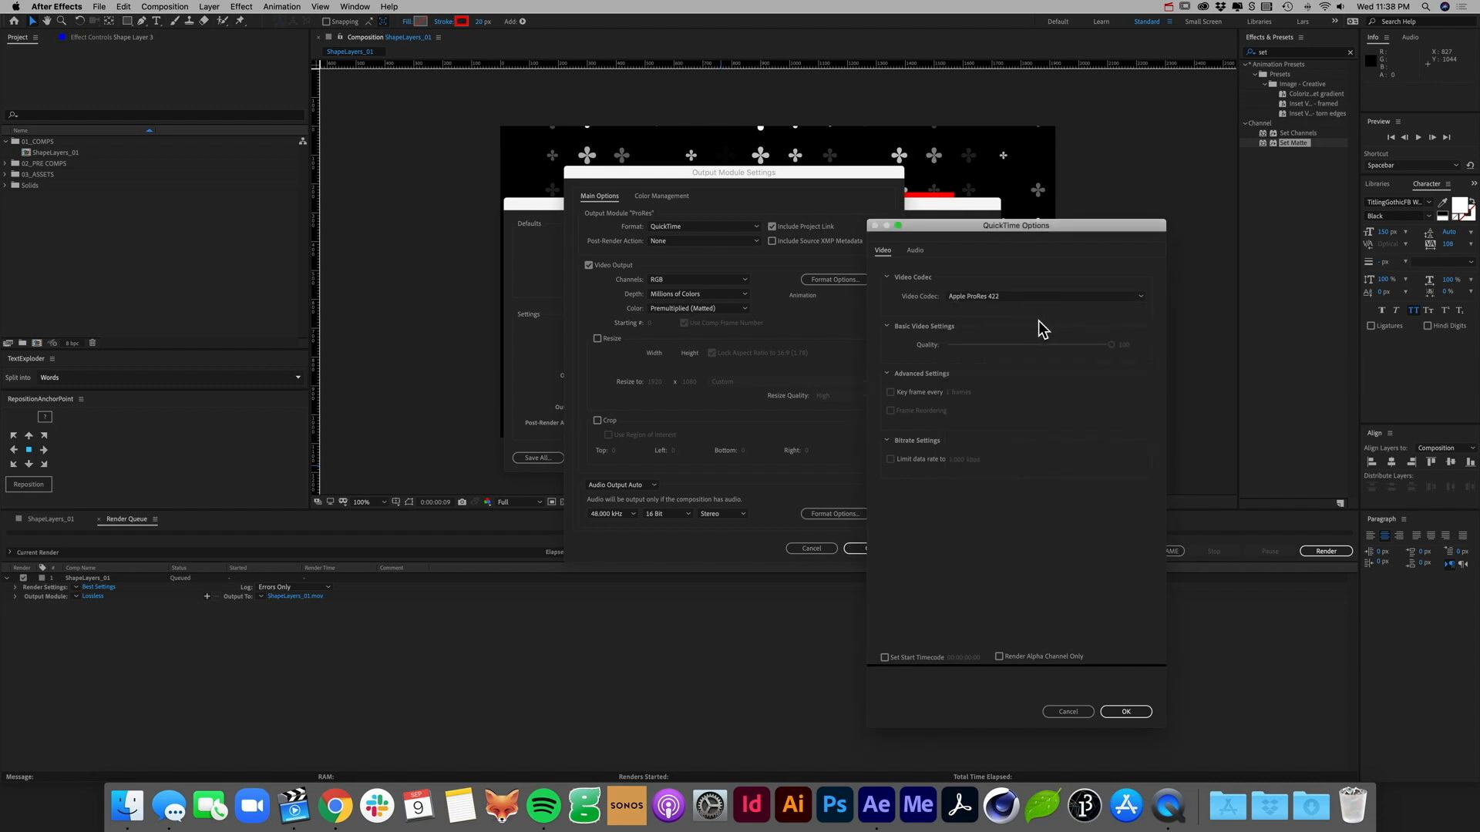
left_click(1125, 711)
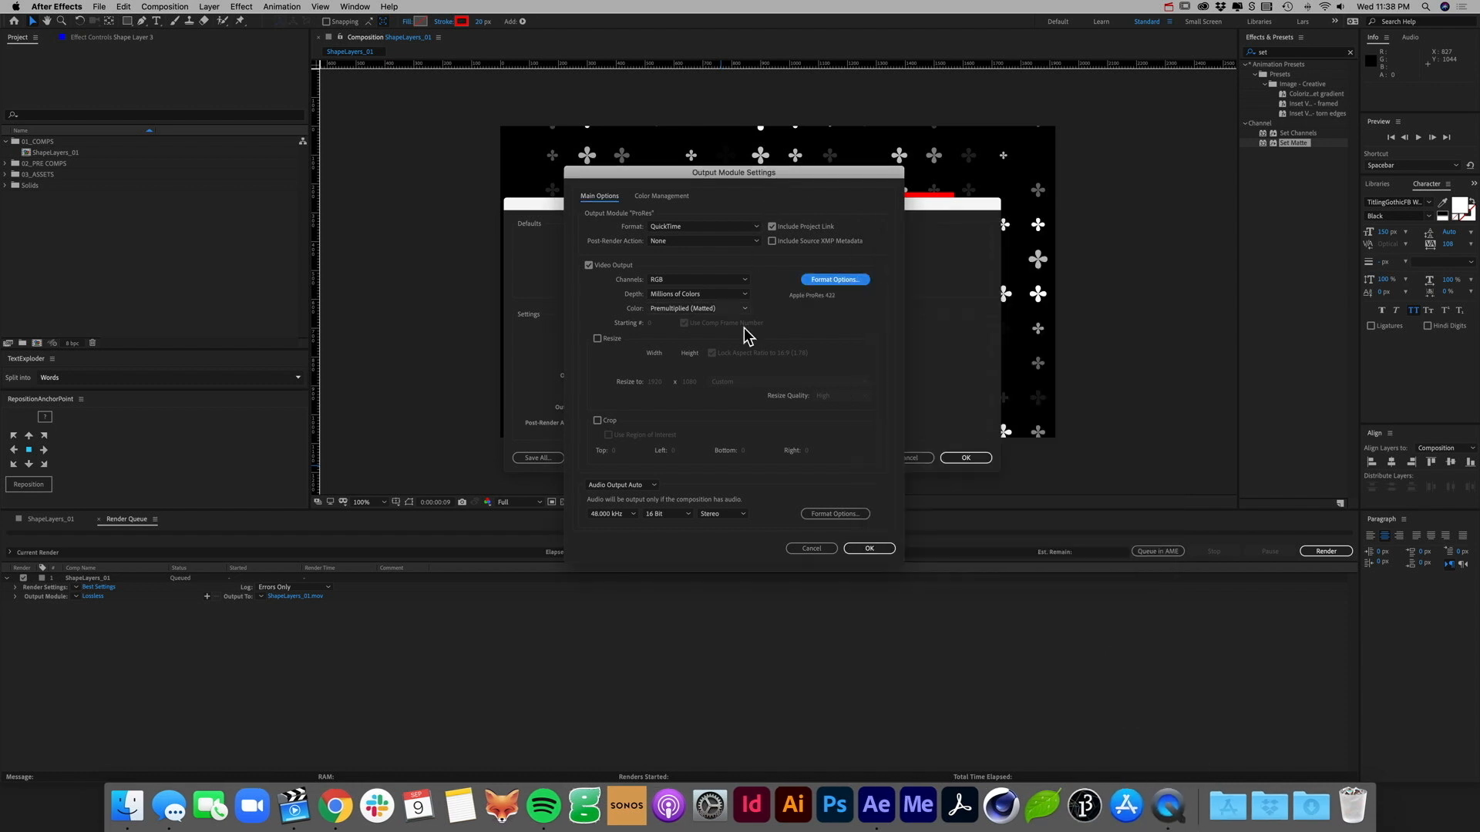
left_click(869, 548)
type("422")
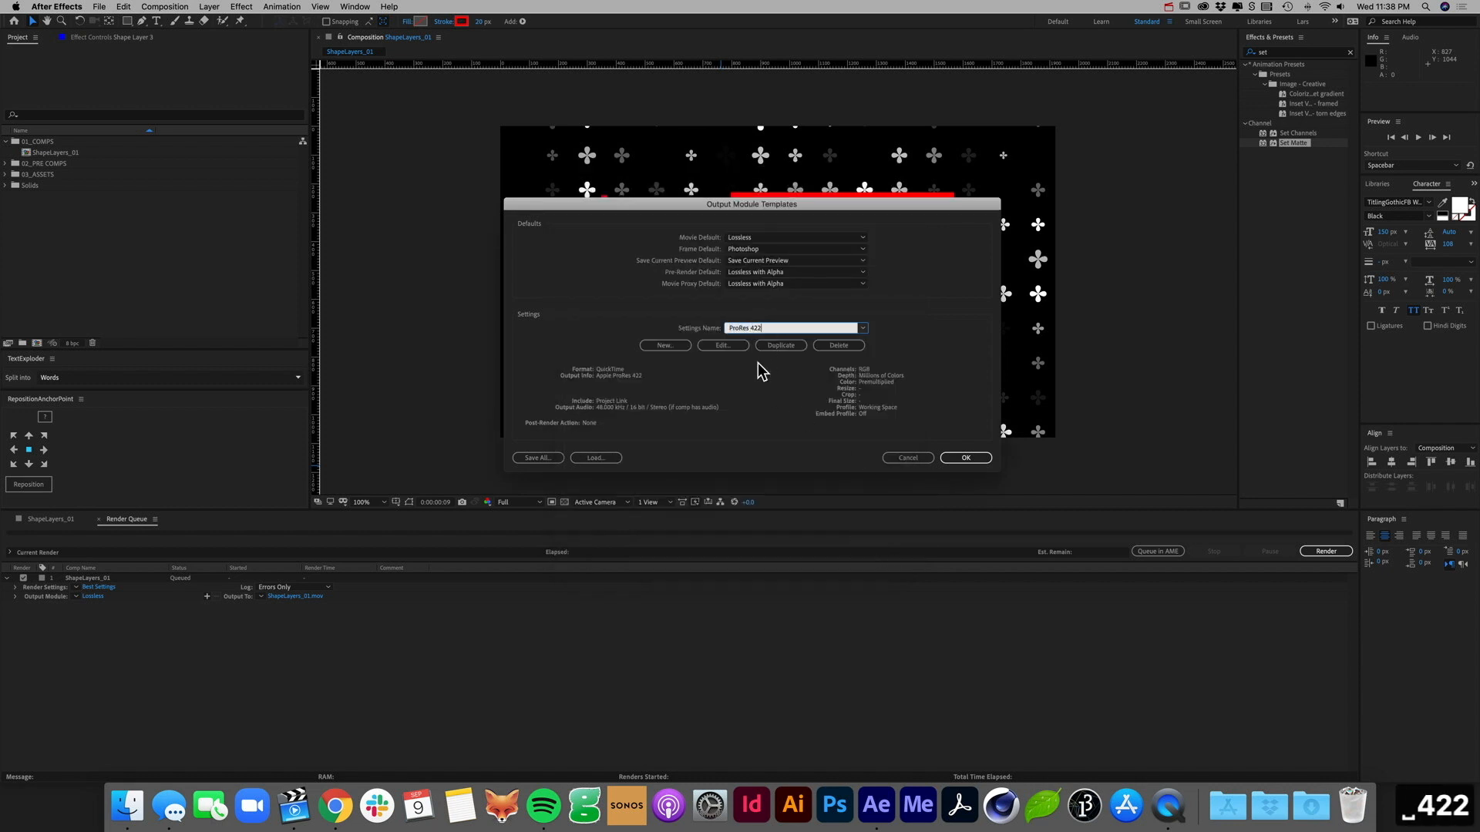
left_click(966, 458)
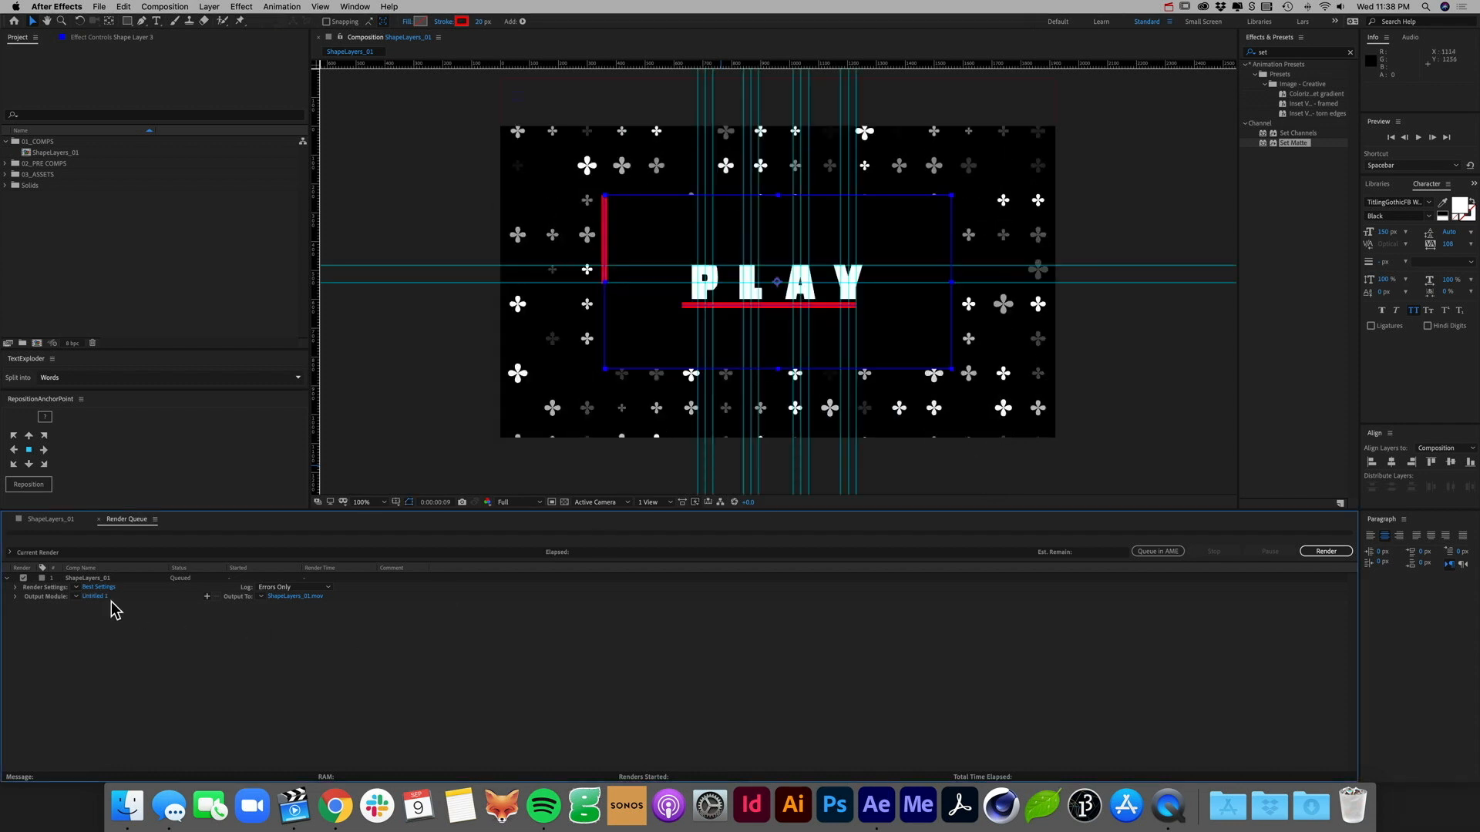
Step: Render the queued composition with the ProRes 422 output module to ShapeLayers_01.mov on the Desktop
left_click(78, 597)
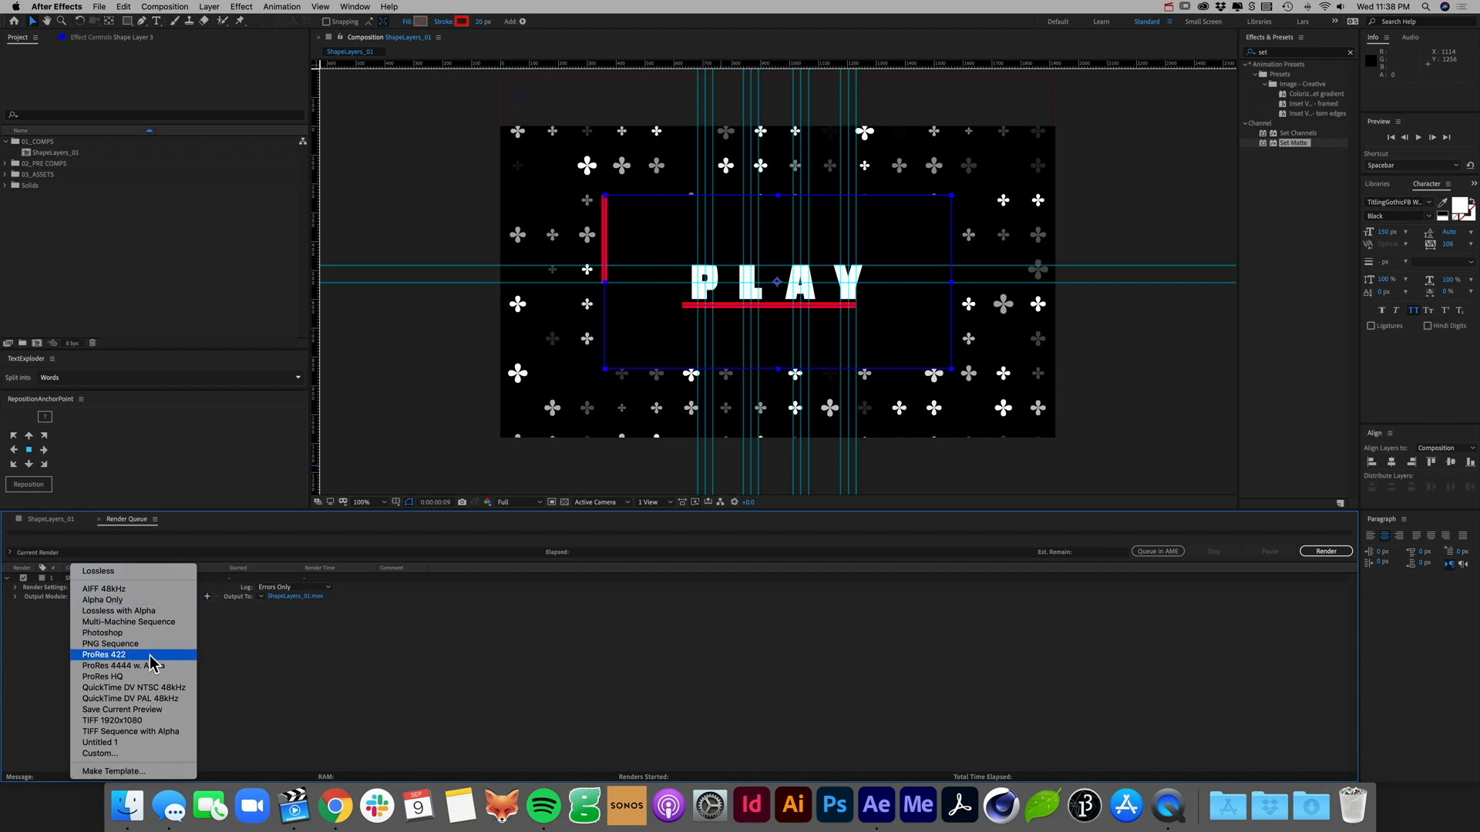
left_click(150, 656)
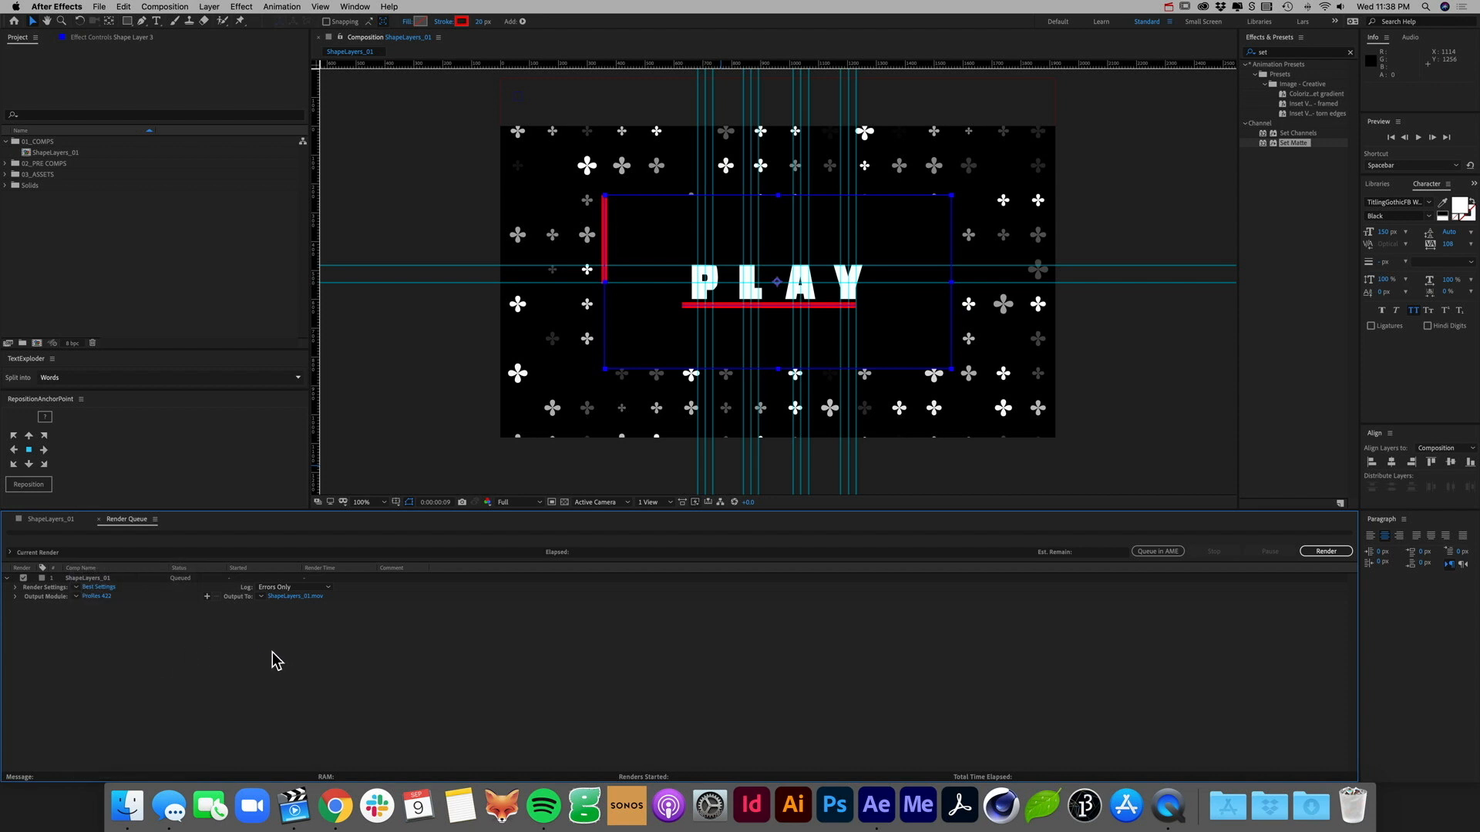
left_click(278, 598)
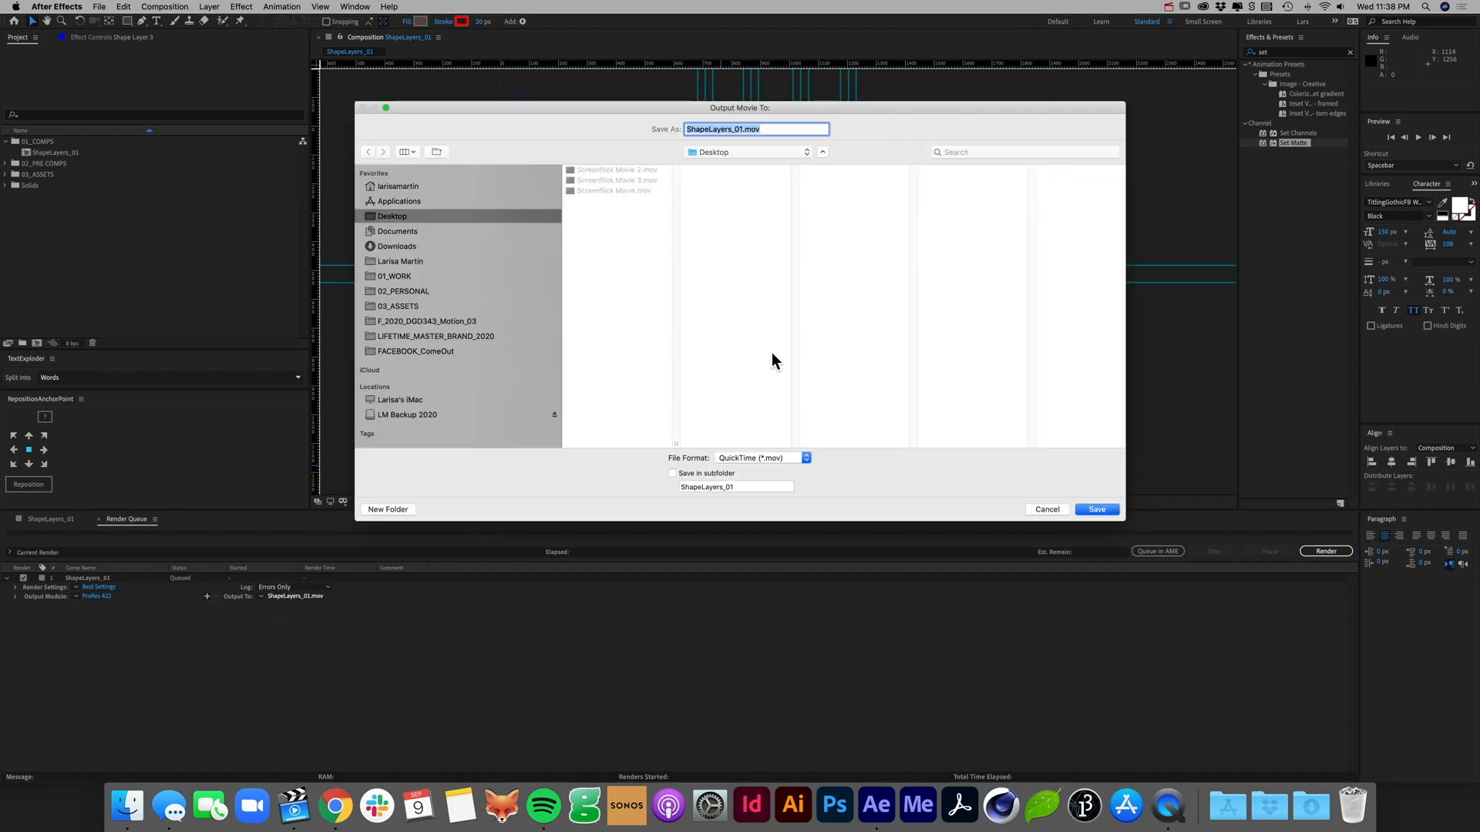
left_click(1094, 509)
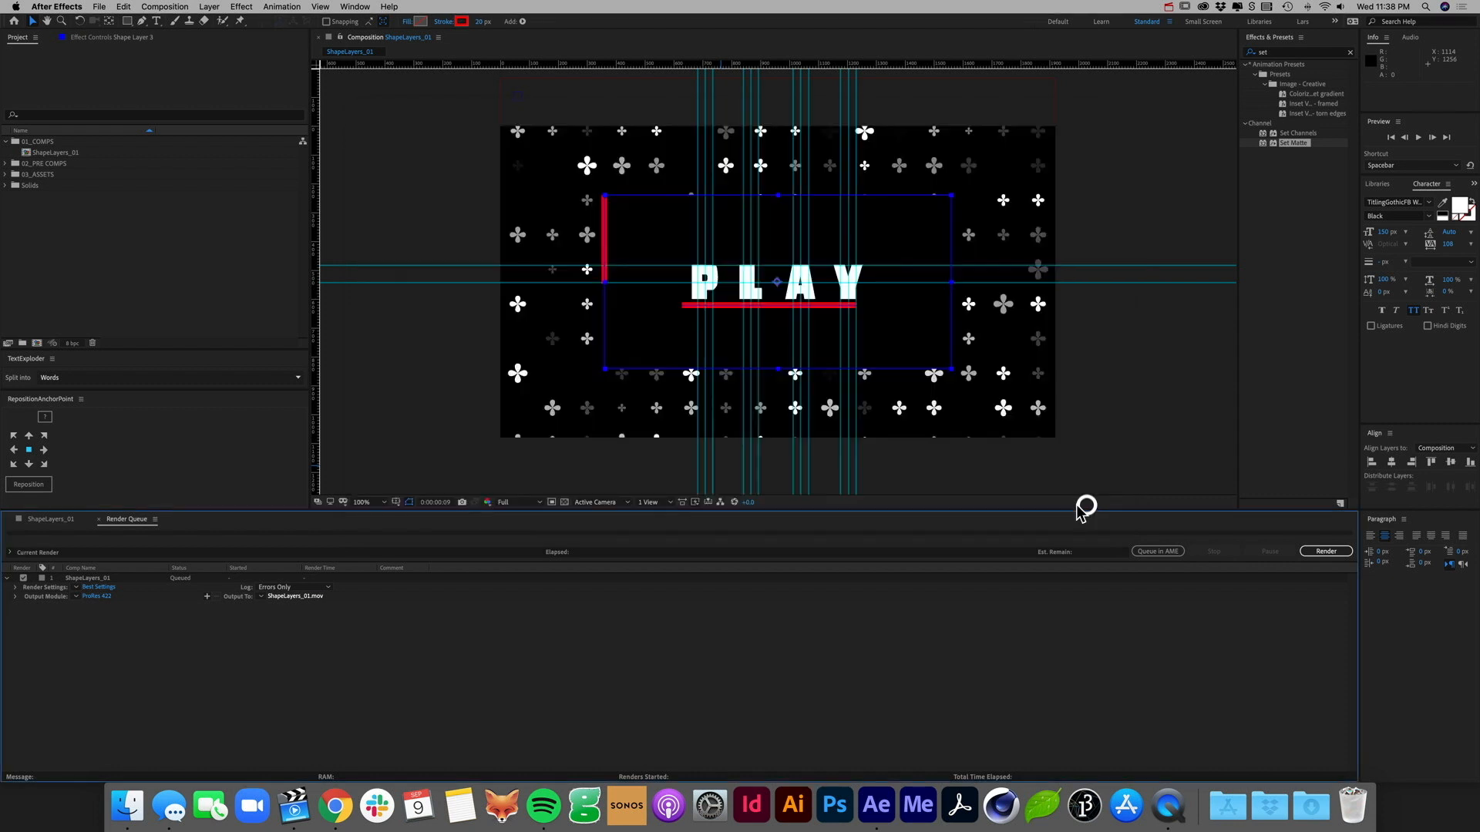
left_click(1320, 552)
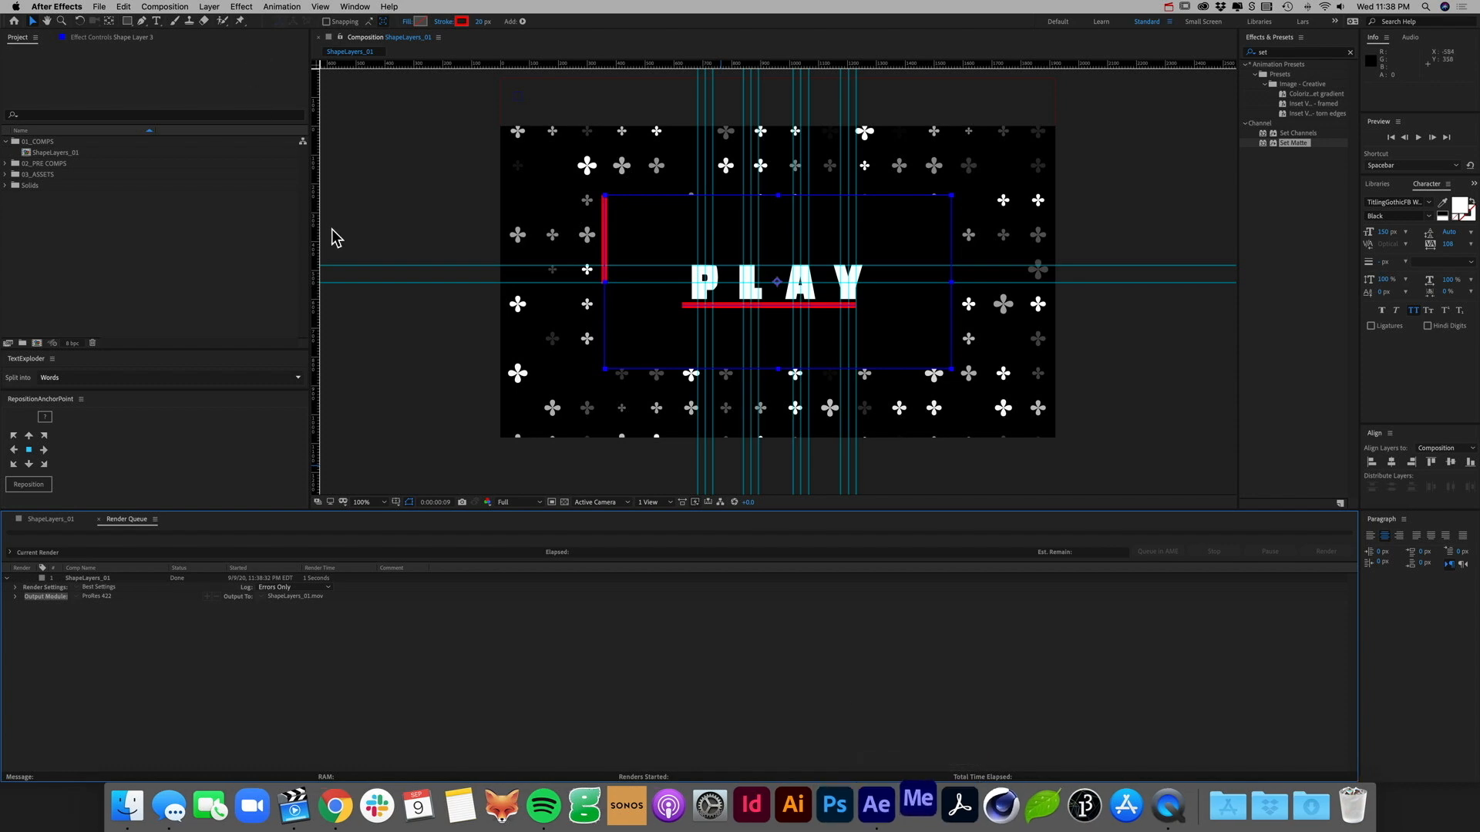
Step: Switch to Media Encoder and add the rendered ShapeLayers_01.mov from the desktop to its queue
key("ctrl+Right")
left_click_drag(1463, 372, 534, 82)
left_click(696, 114)
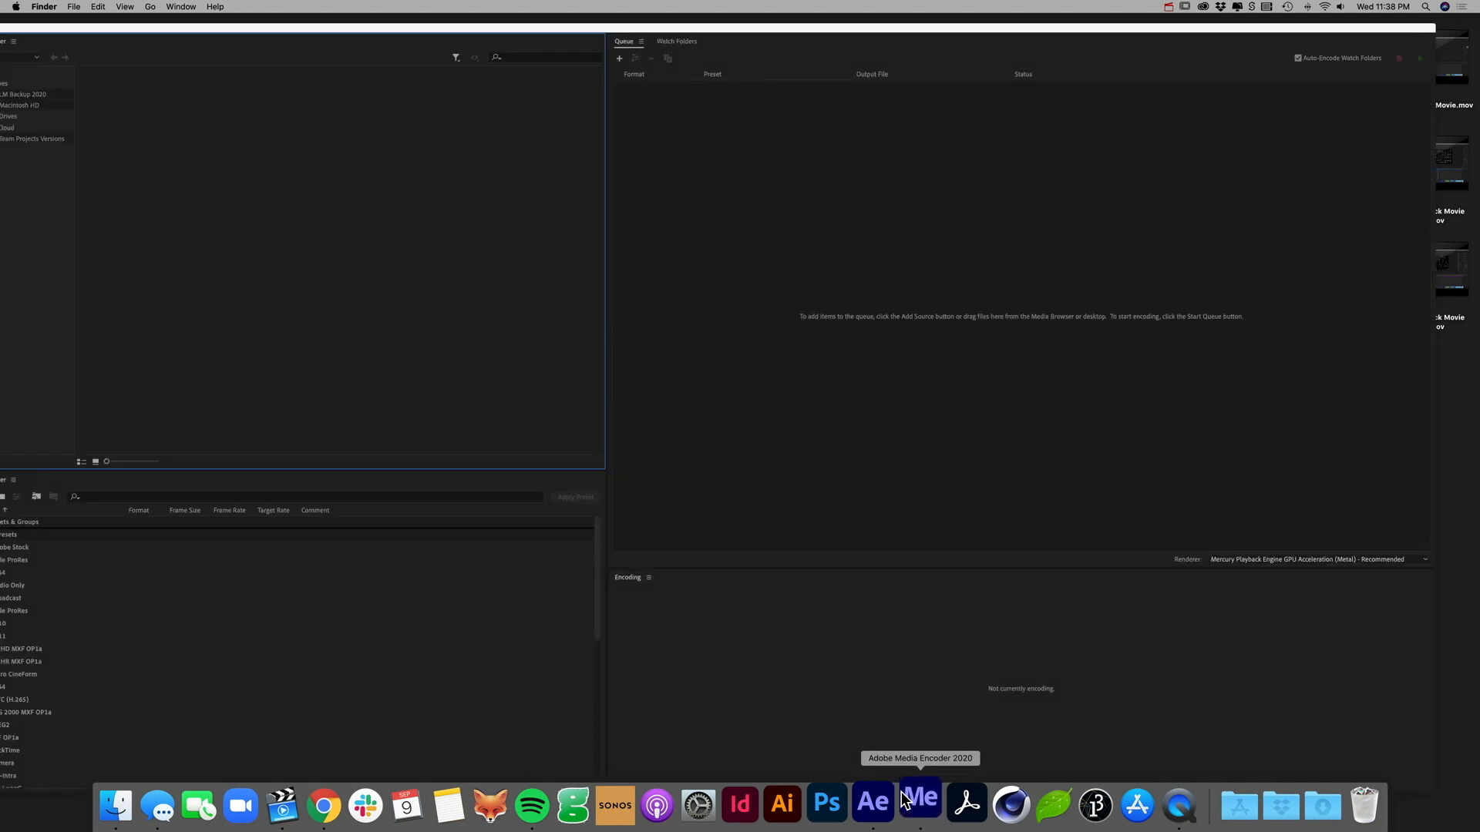
left_click(1434, 26)
left_click_drag(1433, 27, 1087, 146)
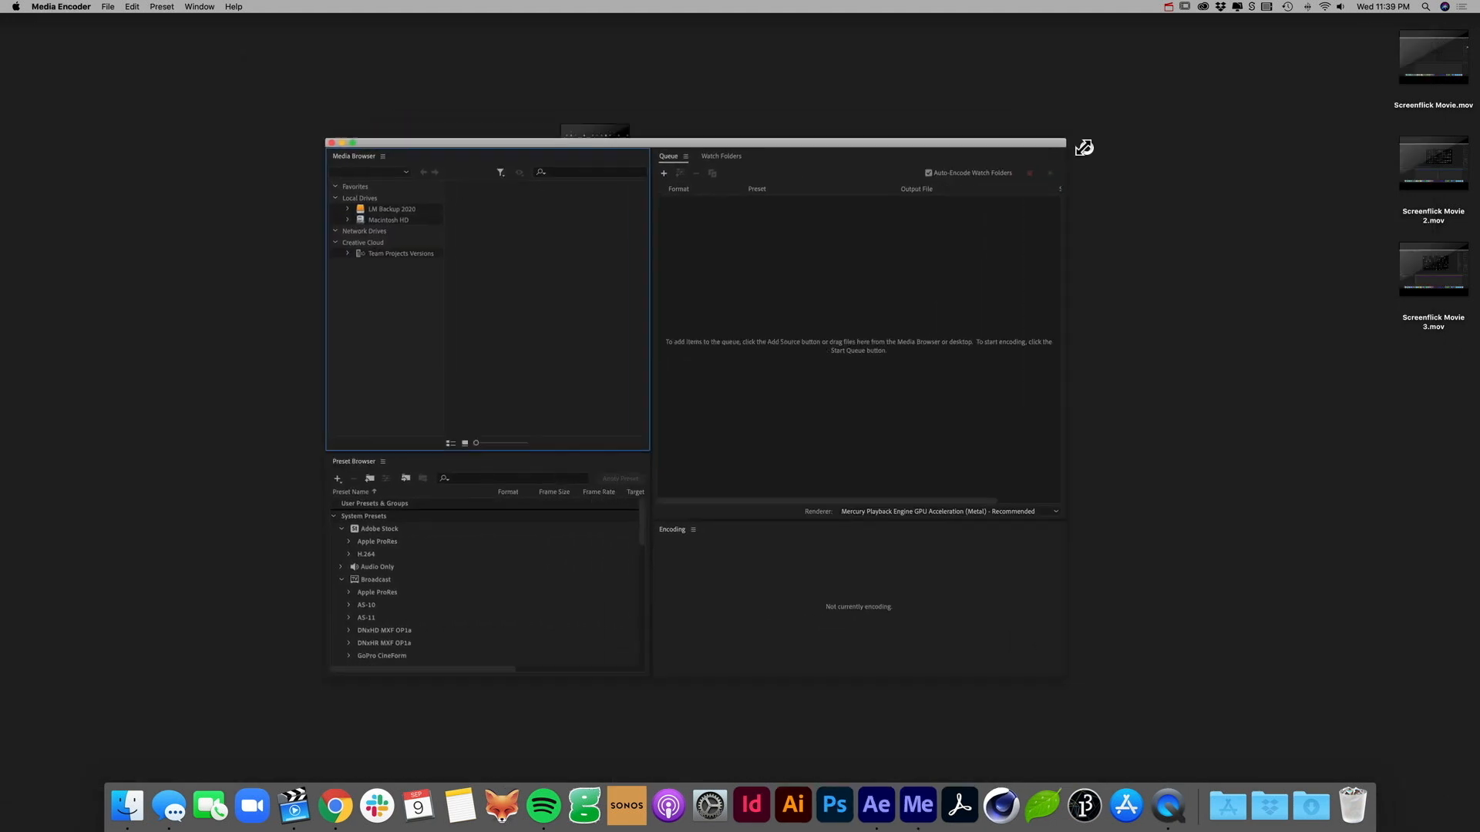
left_click_drag(622, 135, 888, 273)
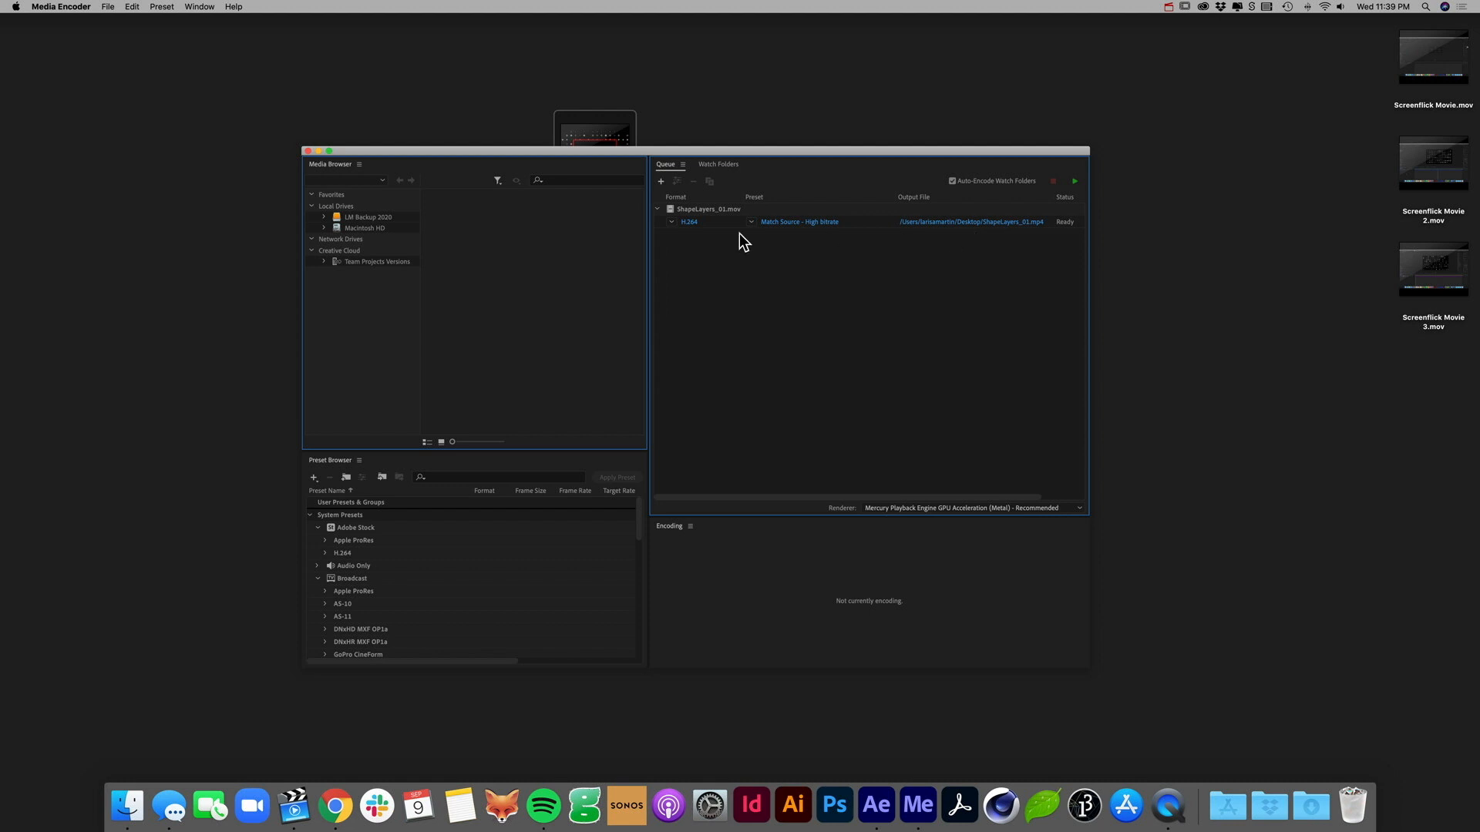
Step: Encode the queued movie as H.264 to ShapeLayers_01.mp4 on the Desktop and close the Media Encoder window
left_click(958, 224)
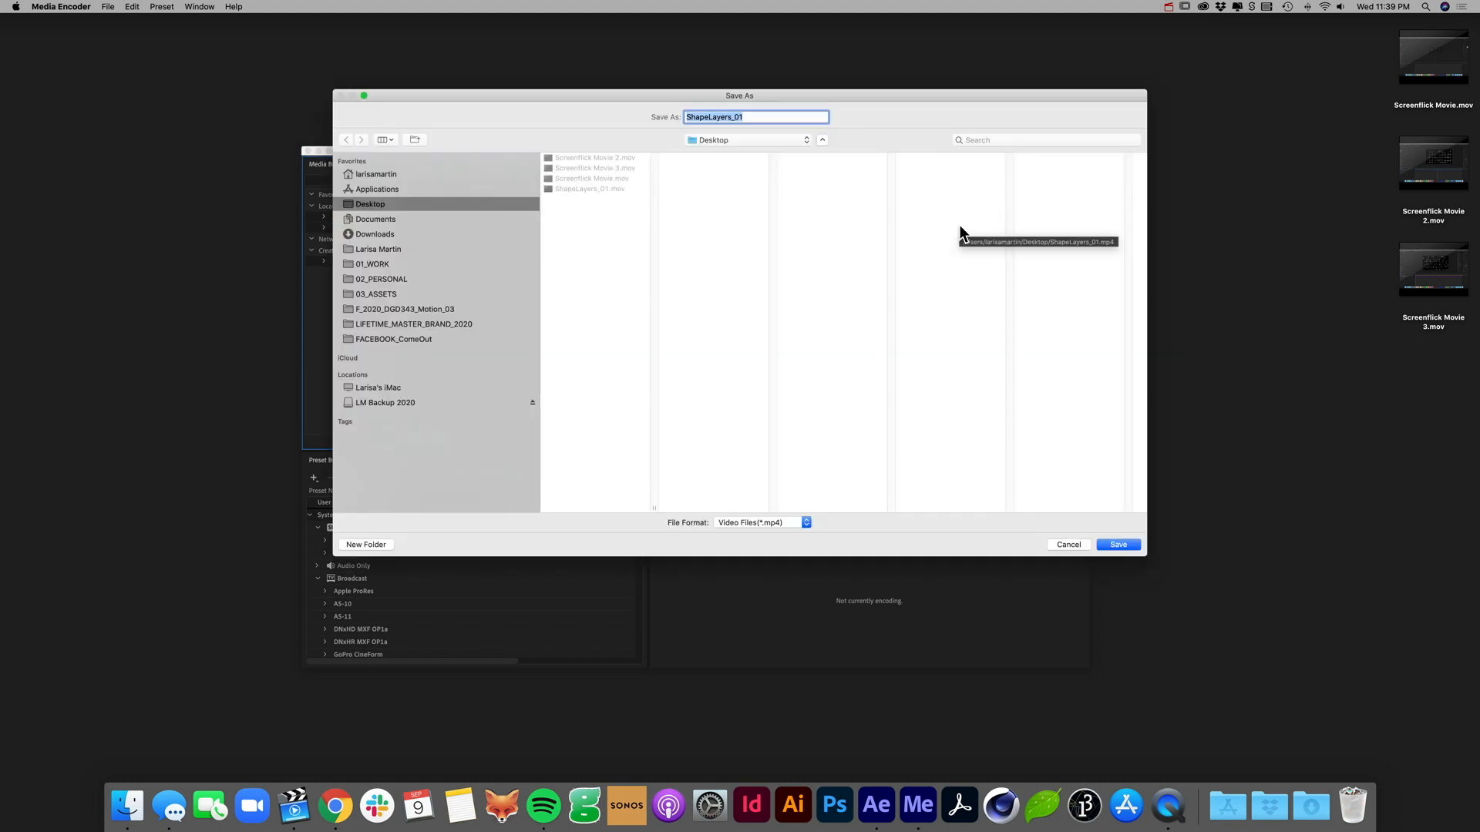
left_click(1118, 544)
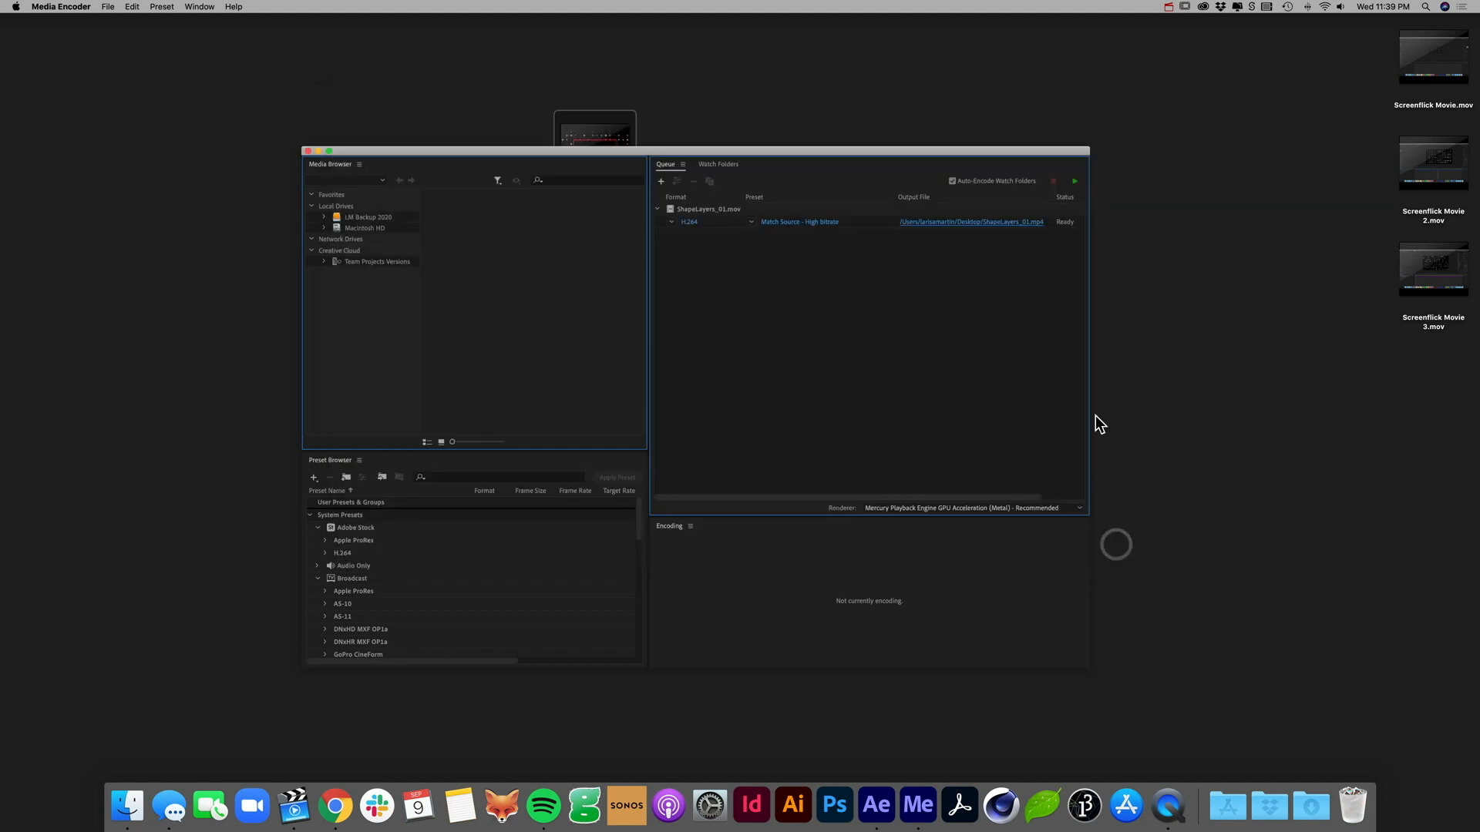
left_click(1074, 181)
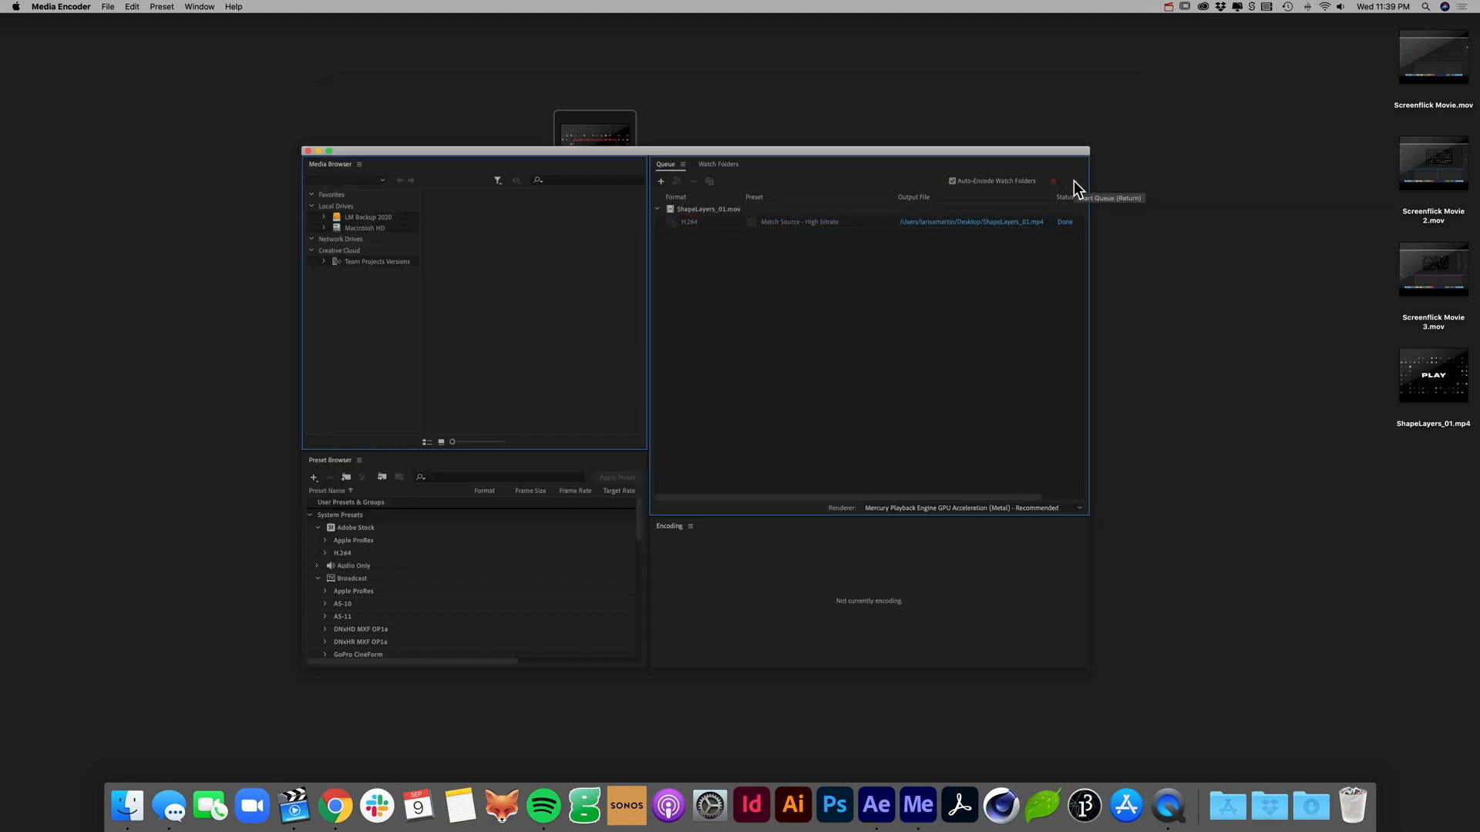
left_click(311, 151)
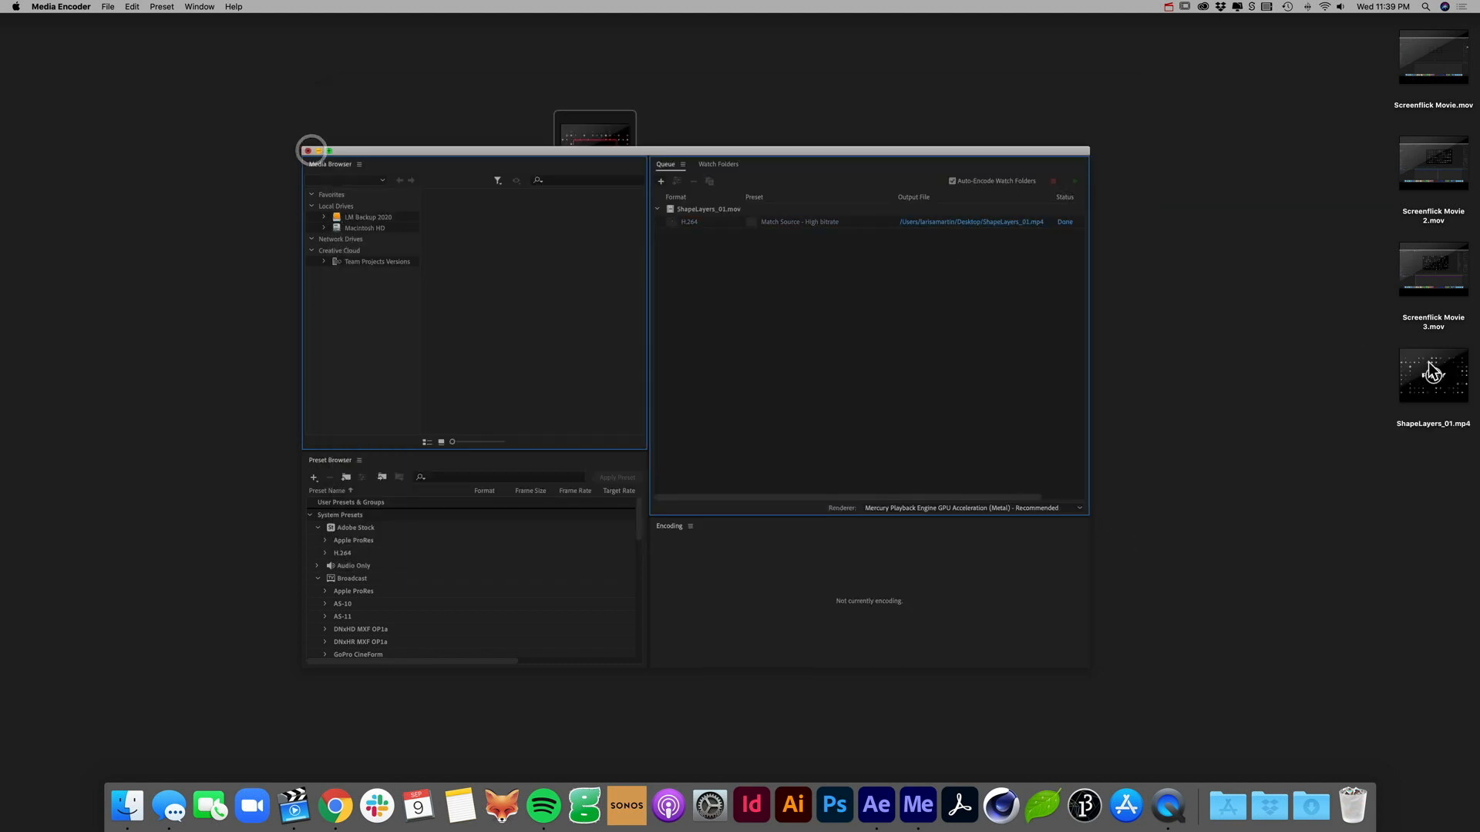
Step: Play back ShapeLayers_01.mp4 from the desktop in a Quick Look preview to check the finished animation
left_click_drag(1418, 386, 683, 165)
key("space")
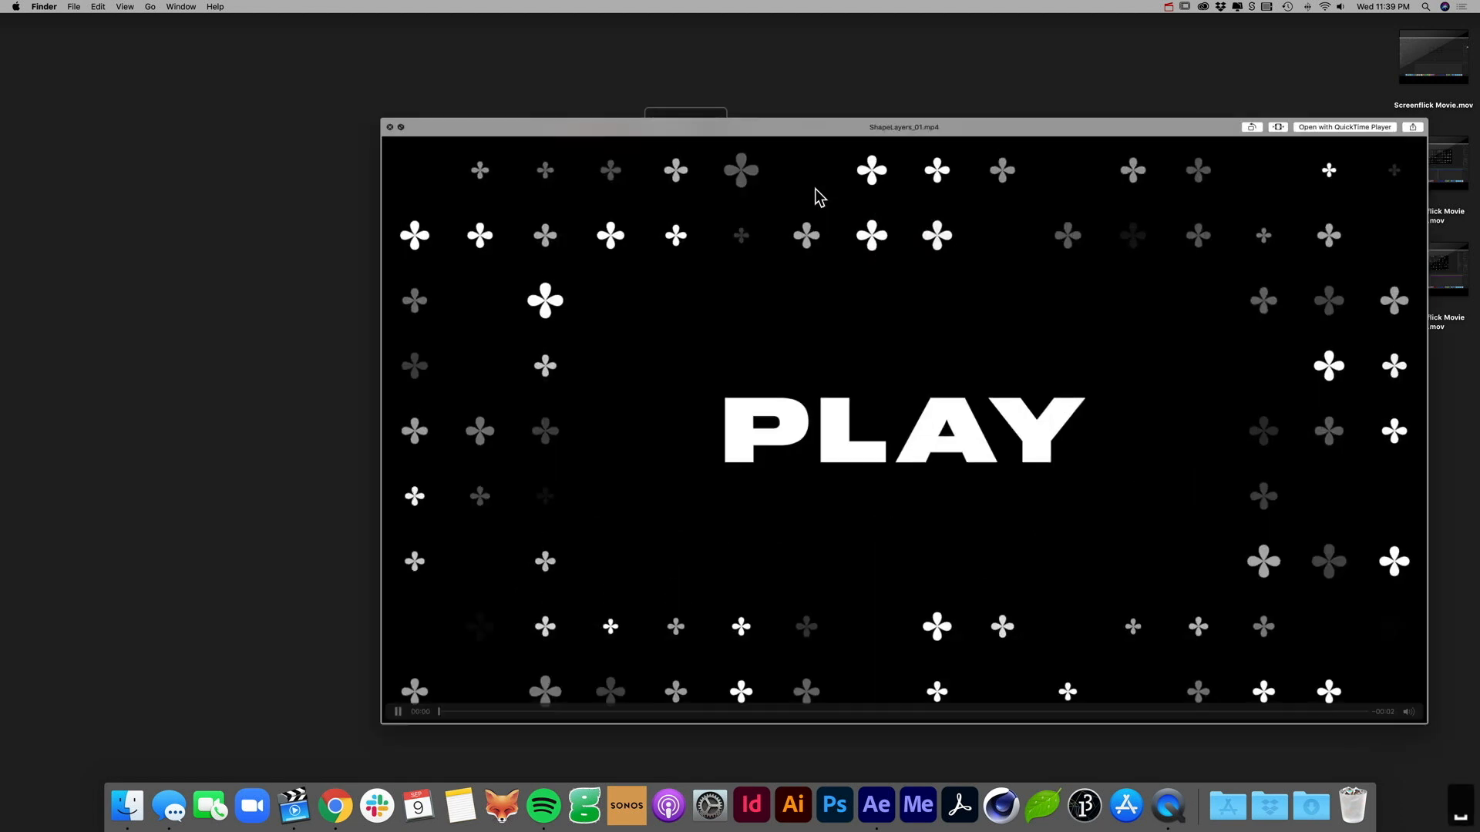
left_click_drag(864, 121, 700, 77)
key("space")
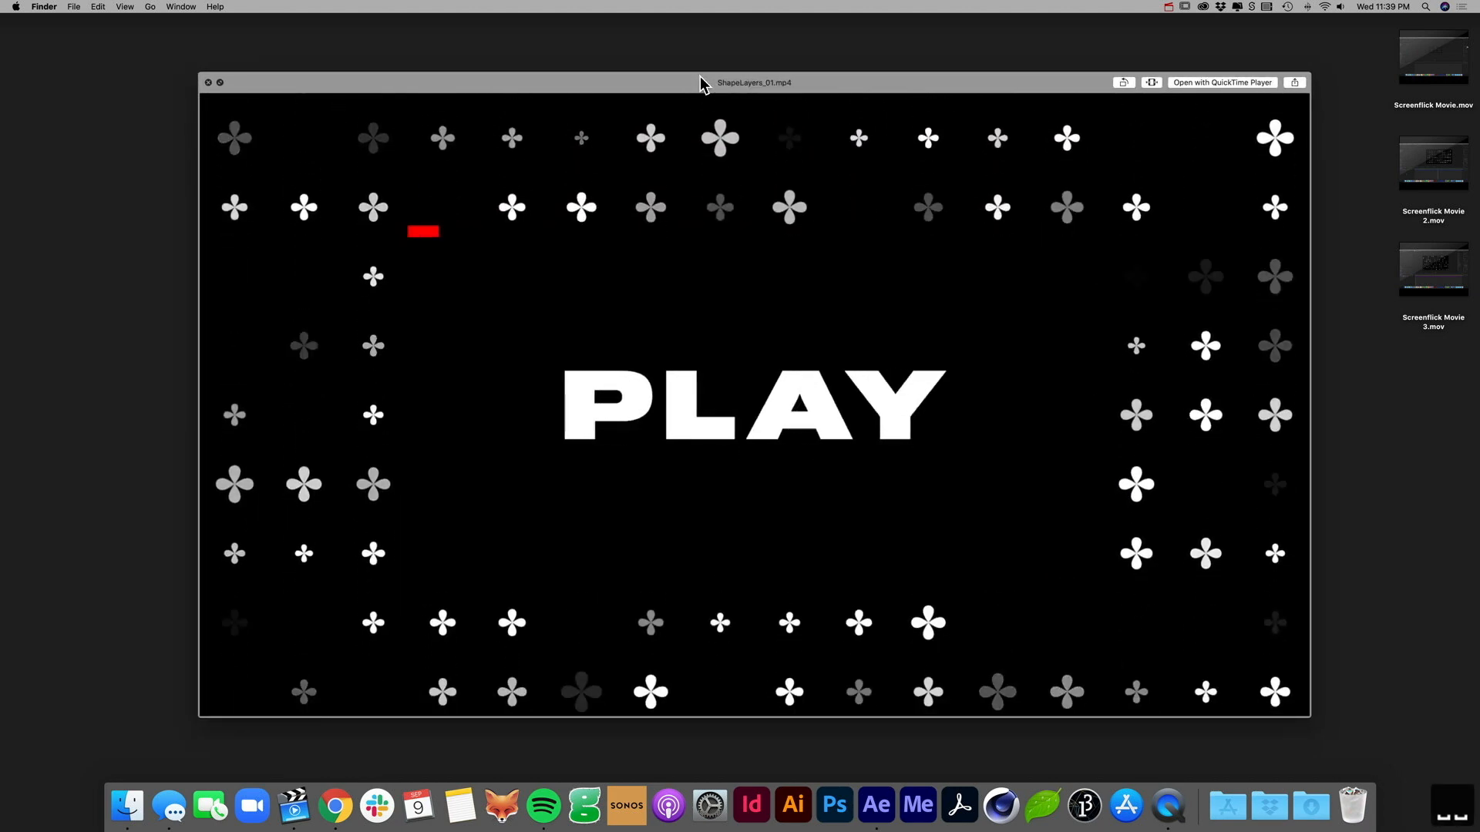
key("space")
key("space")
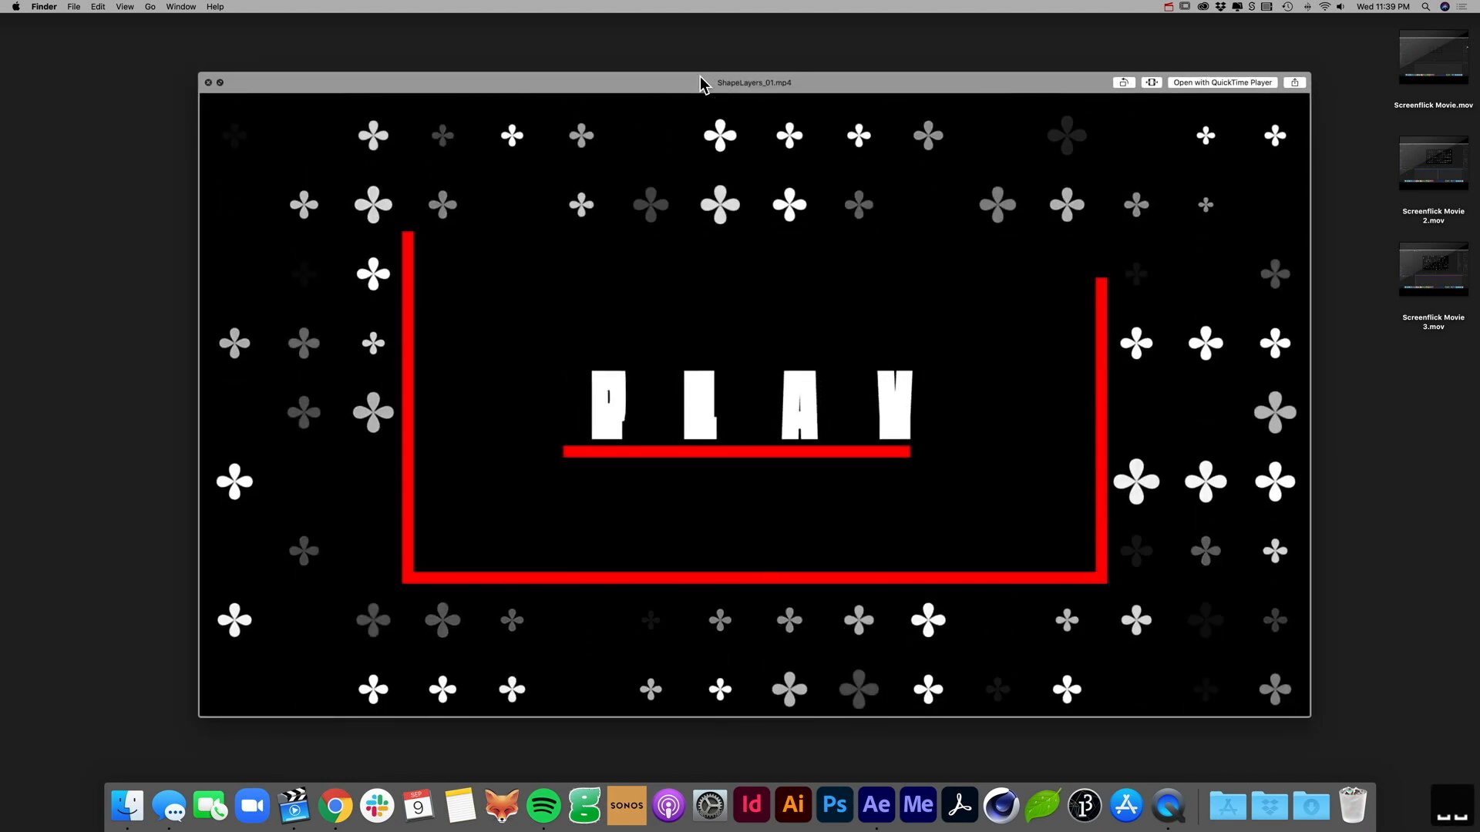